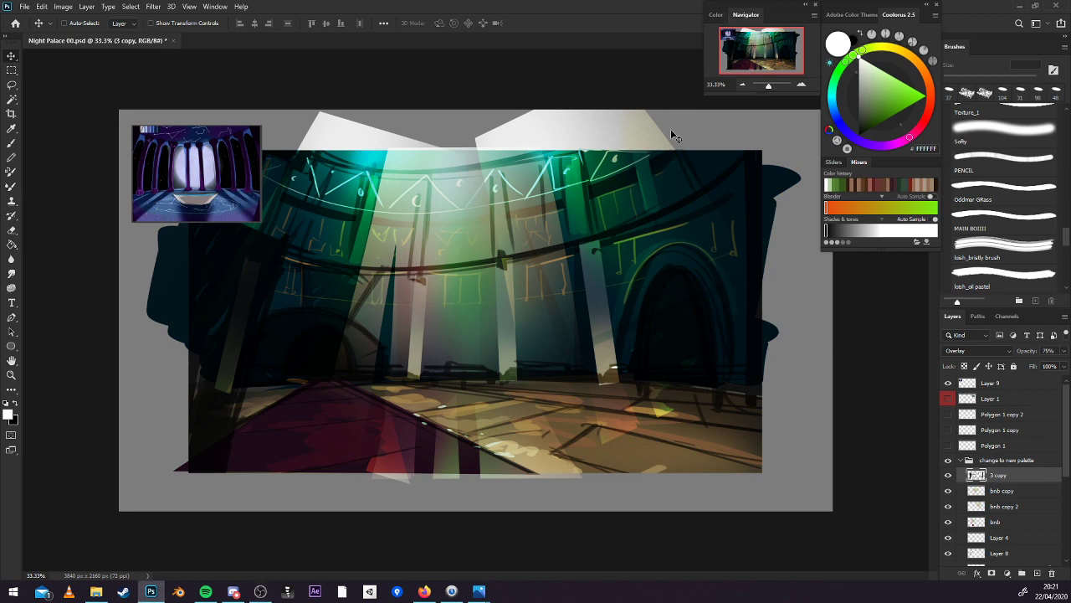
Collapse the "change to new palette" group and save the document.
{"action": "key", "text": "ctrl"}
{"action": "key", "text": "ctrl+s"}
{"action": "left_click", "coordinate": [994, 458]}
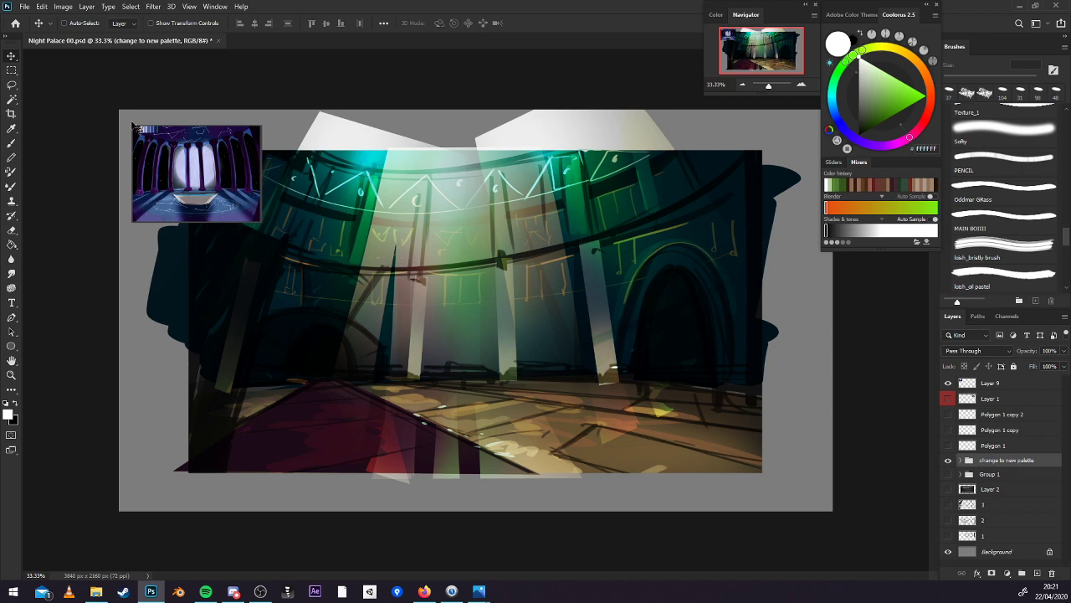
{"action": "key", "text": "ctrl+s"}
Compare the "change to new palette" group, Group 1 and the greyscale Layer 2 by switching their visibility on and off.
{"action": "left_click", "coordinate": [948, 460]}
{"action": "left_click", "coordinate": [949, 474]}
{"action": "left_click", "coordinate": [948, 474]}
{"action": "left_click", "coordinate": [948, 460]}
{"action": "left_click", "coordinate": [949, 462]}
{"action": "left_click", "coordinate": [948, 474]}
{"action": "left_click", "coordinate": [949, 474]}
{"action": "left_click", "coordinate": [949, 490]}
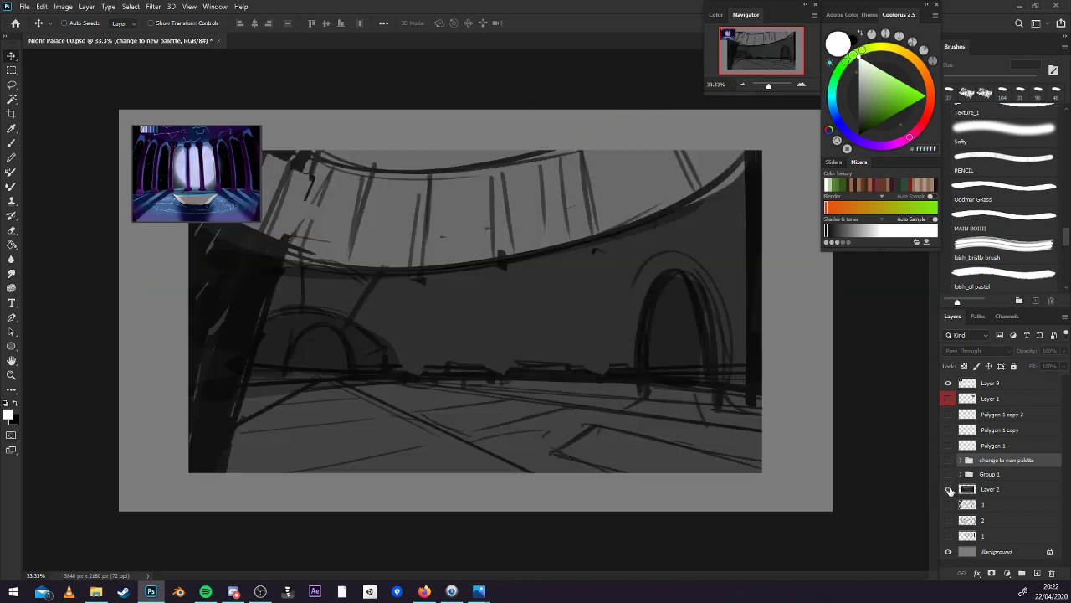
{"action": "left_click", "coordinate": [949, 489]}
Hide the Layer 9 reference image and show sketch layer 1 alone on the grey background.
{"action": "left_click", "coordinate": [949, 535]}
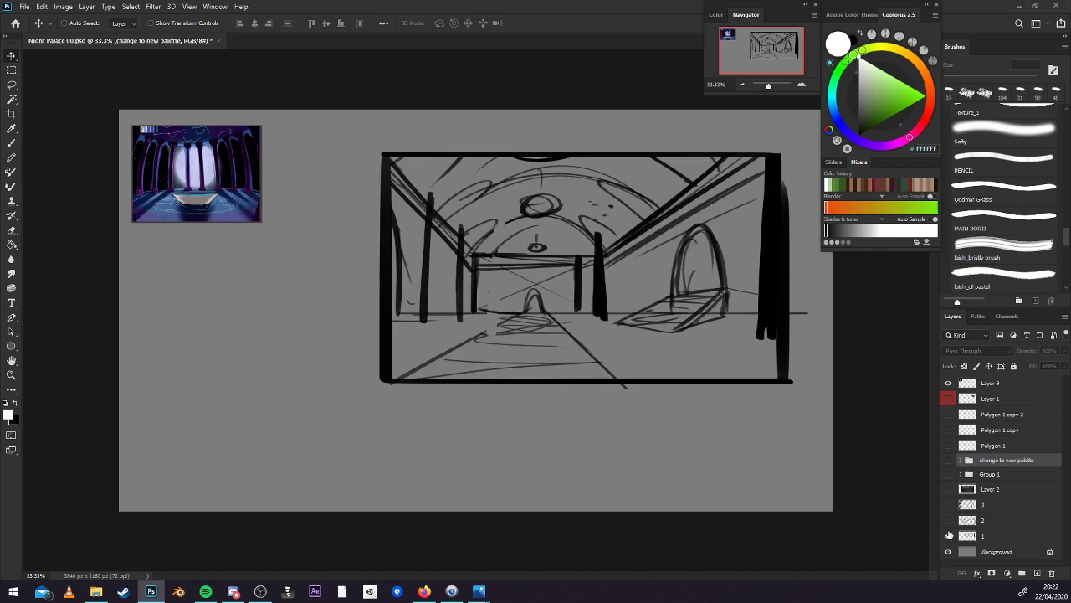
{"action": "left_click", "coordinate": [948, 383]}
{"action": "left_click", "coordinate": [948, 536]}
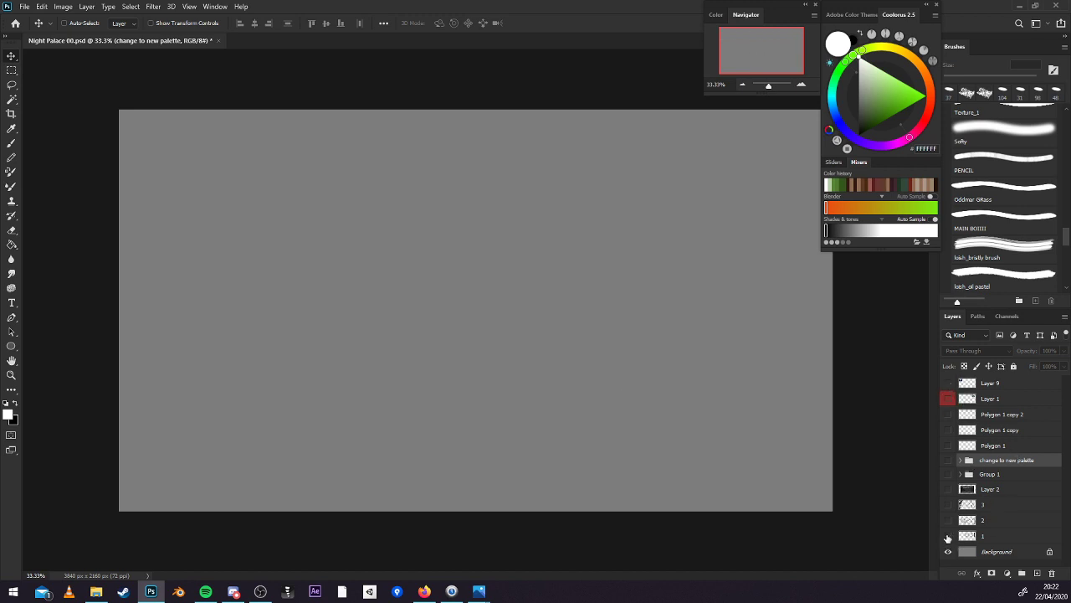
{"action": "left_click", "coordinate": [948, 537]}
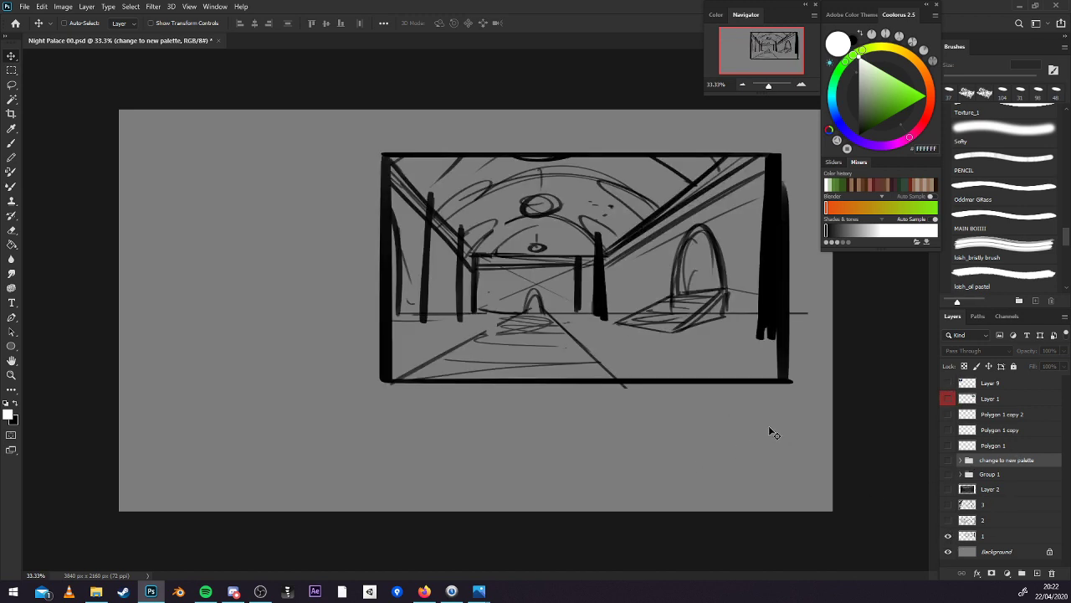
Scale sketch layer 1 down and place it in the upper-left part of the canvas.
{"action": "left_click", "coordinate": [984, 540]}
{"action": "mouse_move", "coordinate": [790, 452]}
{"action": "left_mouse_down"}
{"action": "mouse_move", "coordinate": [734, 452]}
{"action": "mouse_move", "coordinate": [691, 473]}
{"action": "left_mouse_up"}
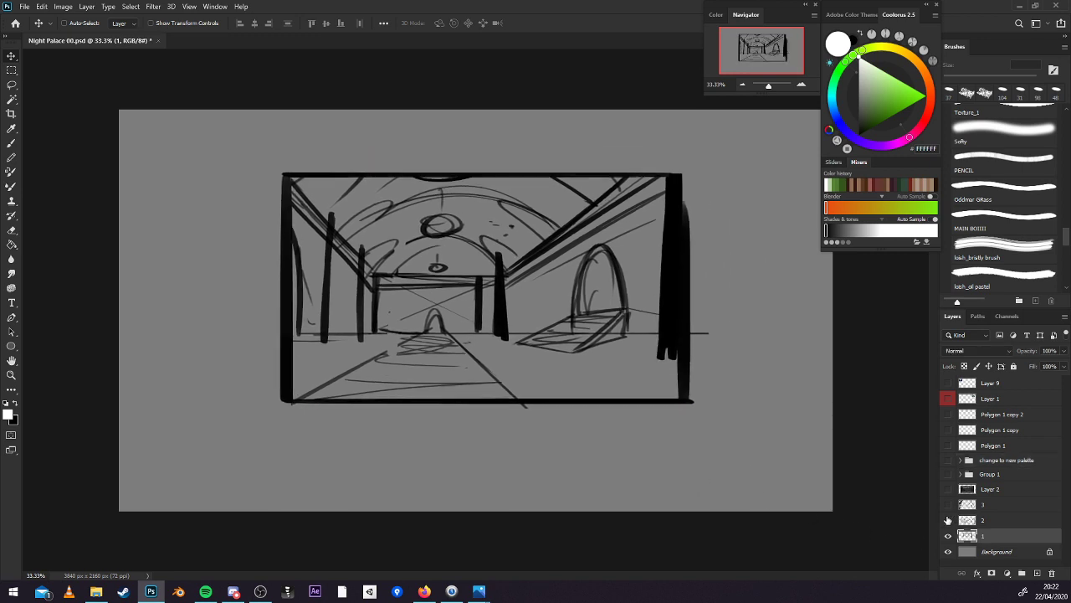
{"action": "key", "text": "ctrl+t"}
{"action": "left_click_drag", "start_coordinate": [707, 172], "coordinate": [572, 247]}
{"action": "left_click_drag", "start_coordinate": [494, 330], "coordinate": [407, 243]}
{"action": "key", "text": "Return"}
Show sketch layer 2, scale it down to thumbnail size and place it to the right of sketch 1.
{"action": "left_click", "coordinate": [948, 520]}
{"action": "left_click", "coordinate": [1000, 519]}
{"action": "key", "text": "ctrl+t"}
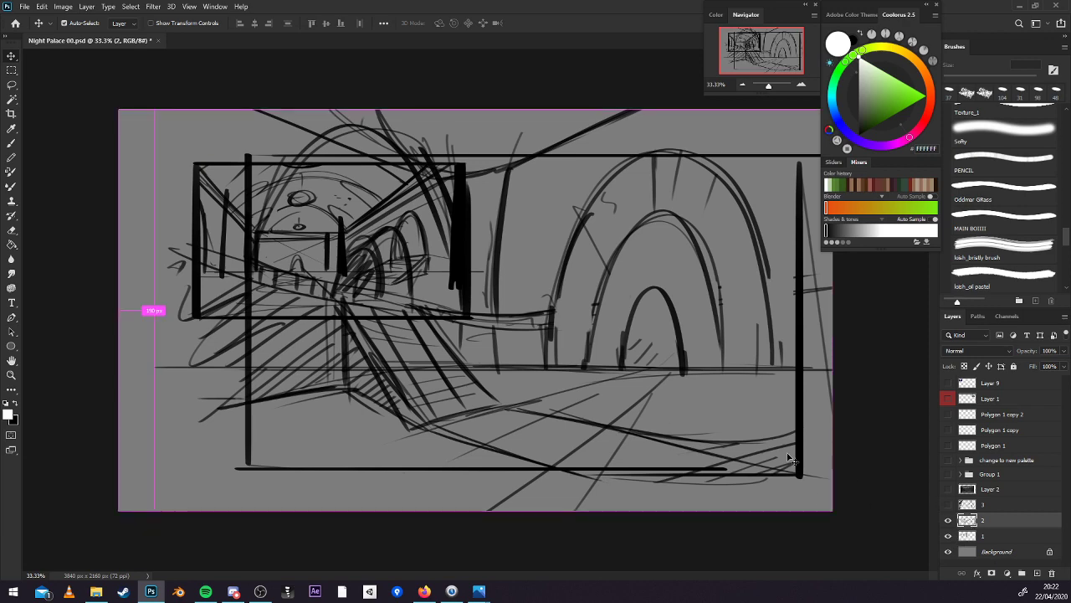
{"action": "left_click_drag", "start_coordinate": [154, 109], "coordinate": [502, 310]}
{"action": "left_click_drag", "start_coordinate": [671, 482], "coordinate": [645, 318]}
{"action": "key", "text": "Return"}
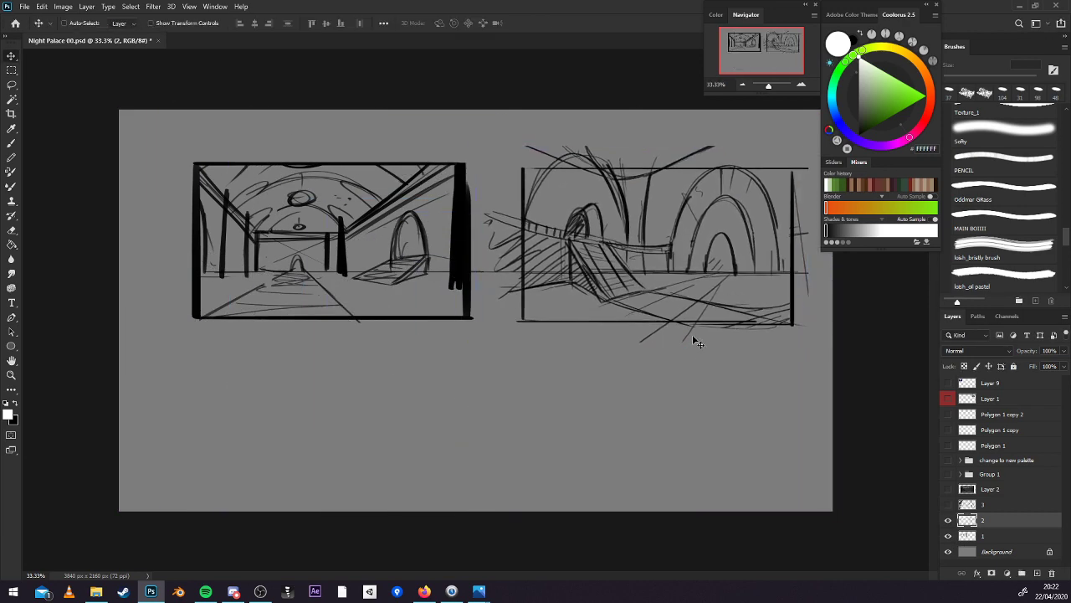
{"action": "left_click_drag", "start_coordinate": [710, 330], "coordinate": [679, 304]}
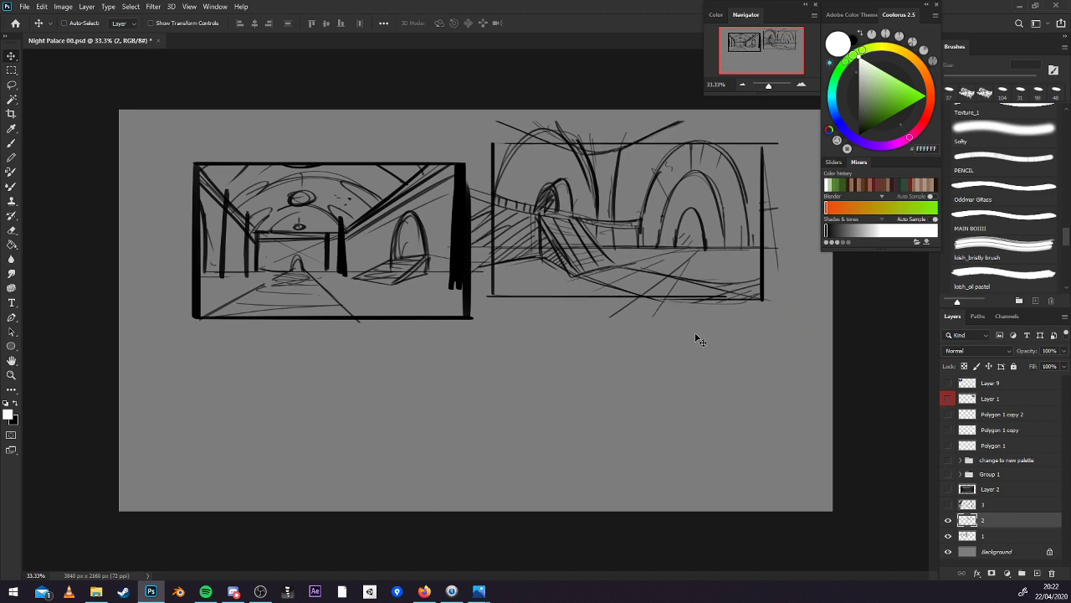
Hide sketch layer 2, show sketch layer 3, scale it to about 38% and place it in the canvas's lower-right area.
{"action": "left_click", "coordinate": [948, 504]}
{"action": "left_click", "coordinate": [948, 519]}
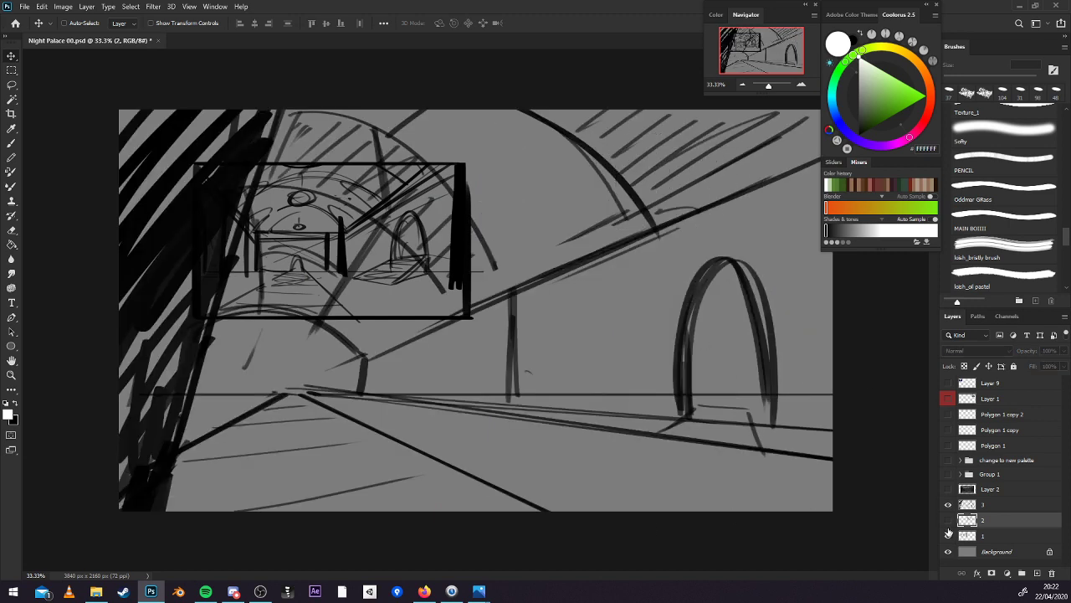
{"action": "left_click", "coordinate": [995, 505]}
{"action": "key", "text": "ctrl+t"}
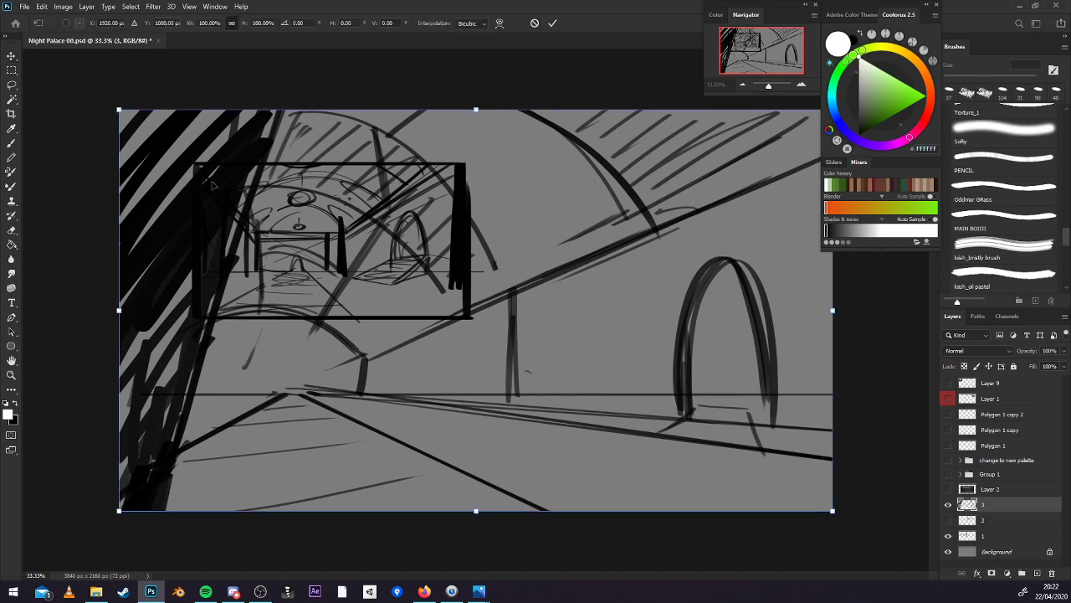
{"action": "left_click_drag", "start_coordinate": [119, 109], "coordinate": [561, 359]}
{"action": "left_click_drag", "start_coordinate": [736, 438], "coordinate": [667, 414]}
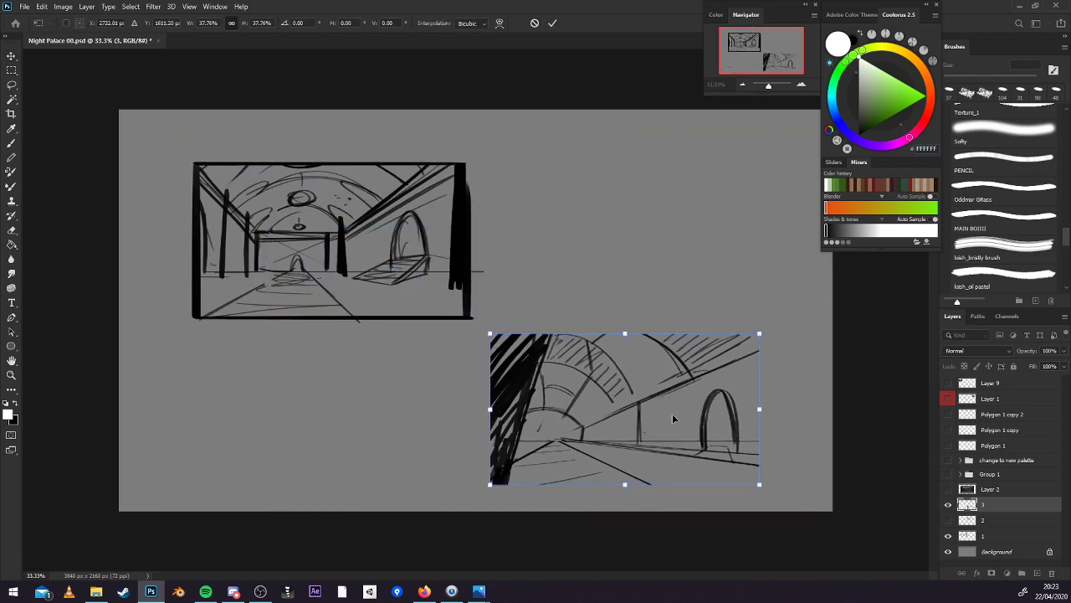
{"action": "key", "text": "Return"}
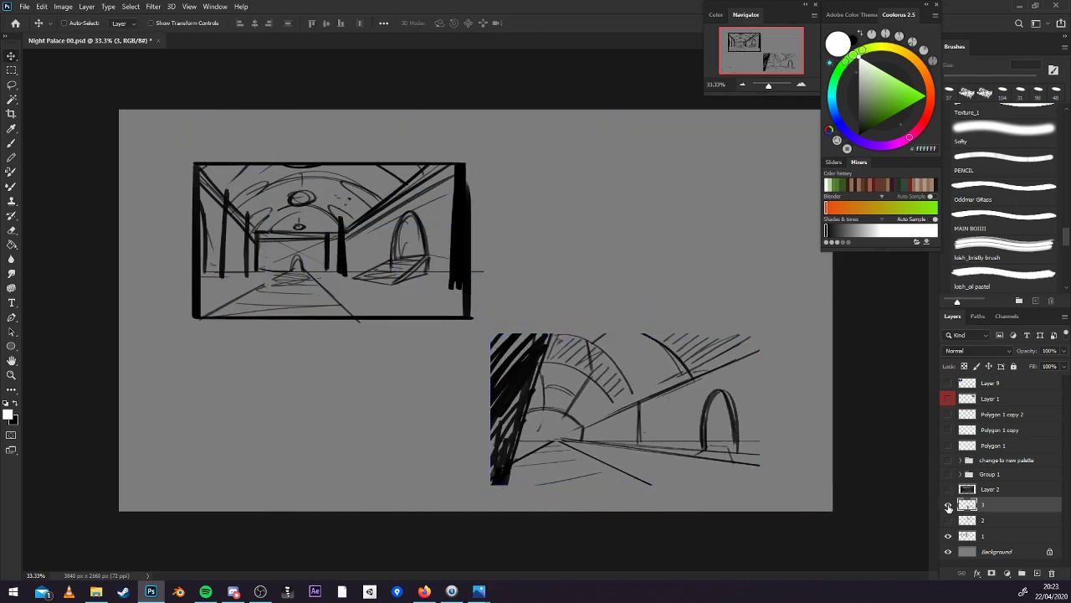
Hide the sketch layers and Group 1, and show the "change to new palette" group with the Layer 9 reference image.
{"action": "left_click", "coordinate": [948, 505]}
{"action": "left_click_drag", "start_coordinate": [948, 504], "coordinate": [949, 535]}
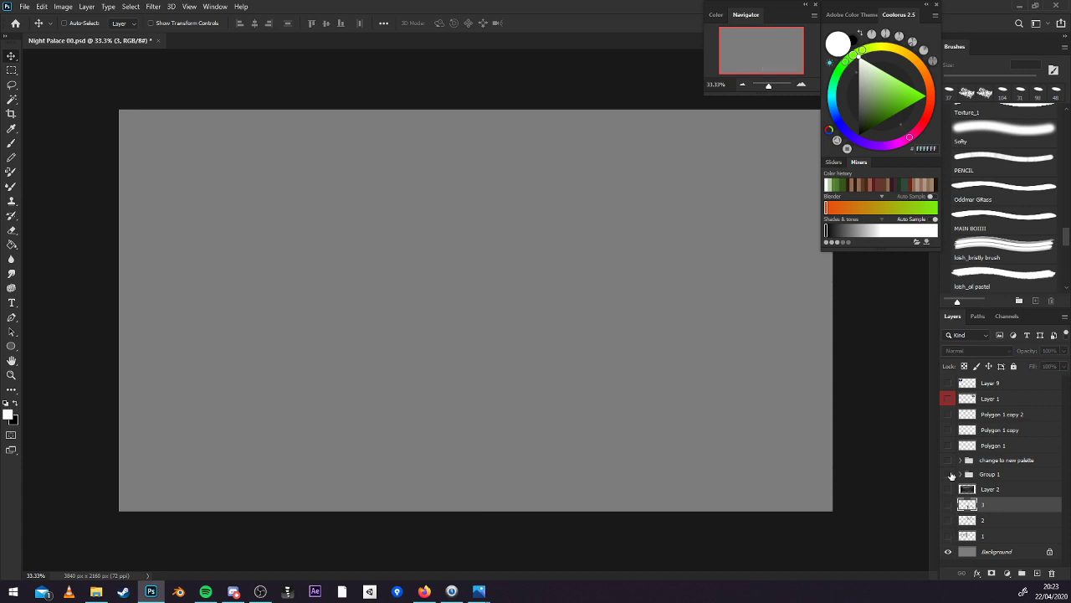
{"action": "left_click", "coordinate": [948, 473]}
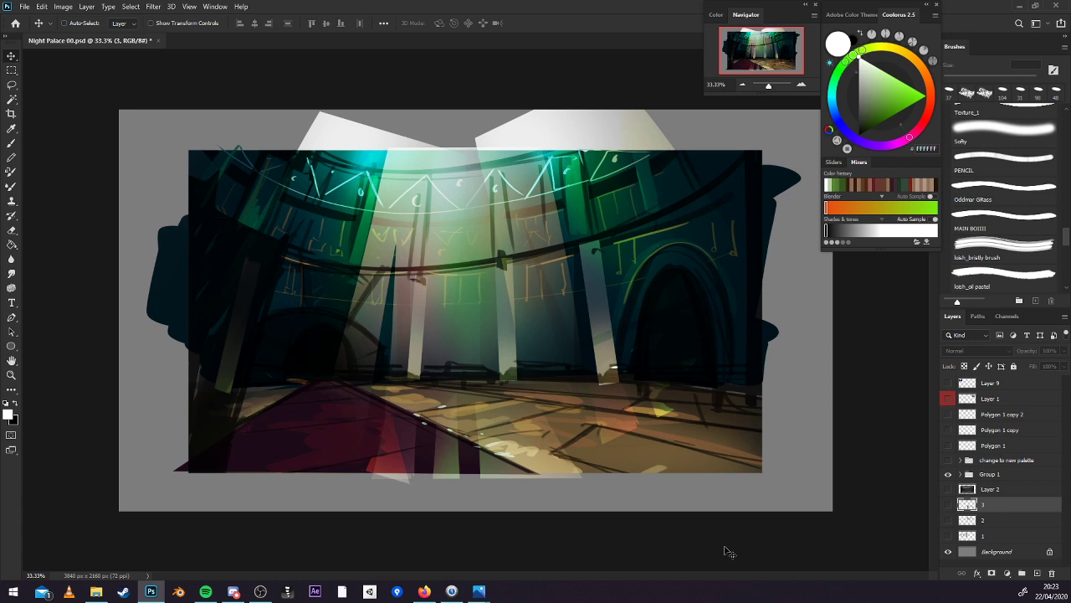
{"action": "left_click", "coordinate": [948, 460]}
{"action": "left_click", "coordinate": [948, 474]}
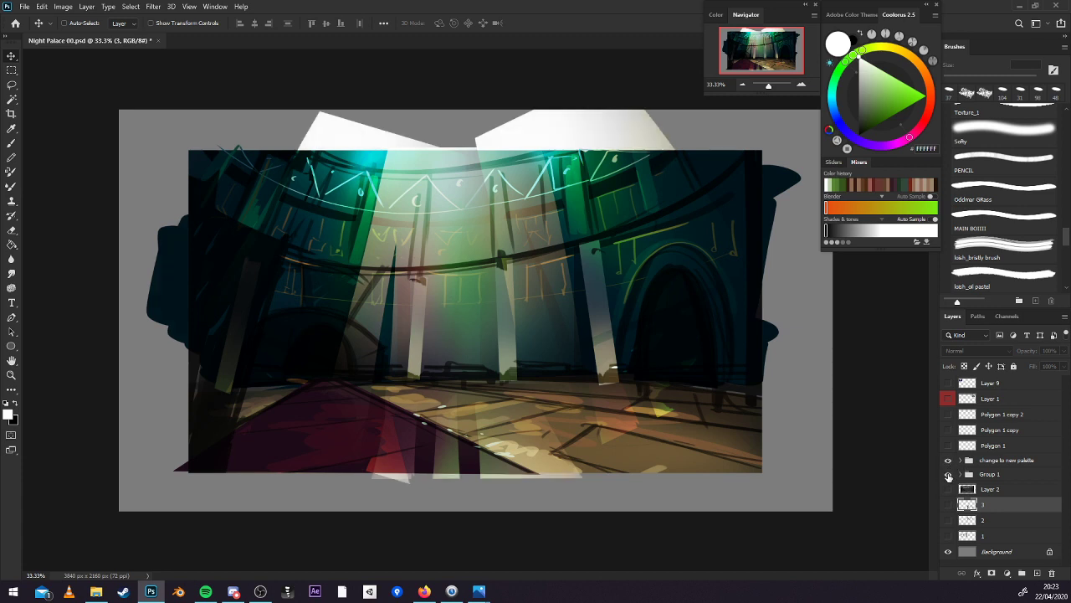
{"action": "left_click", "coordinate": [948, 382]}
Enlarge the Layer 9 reference image to about 175% and move it over the middle of the painting.
{"action": "left_click", "coordinate": [992, 383]}
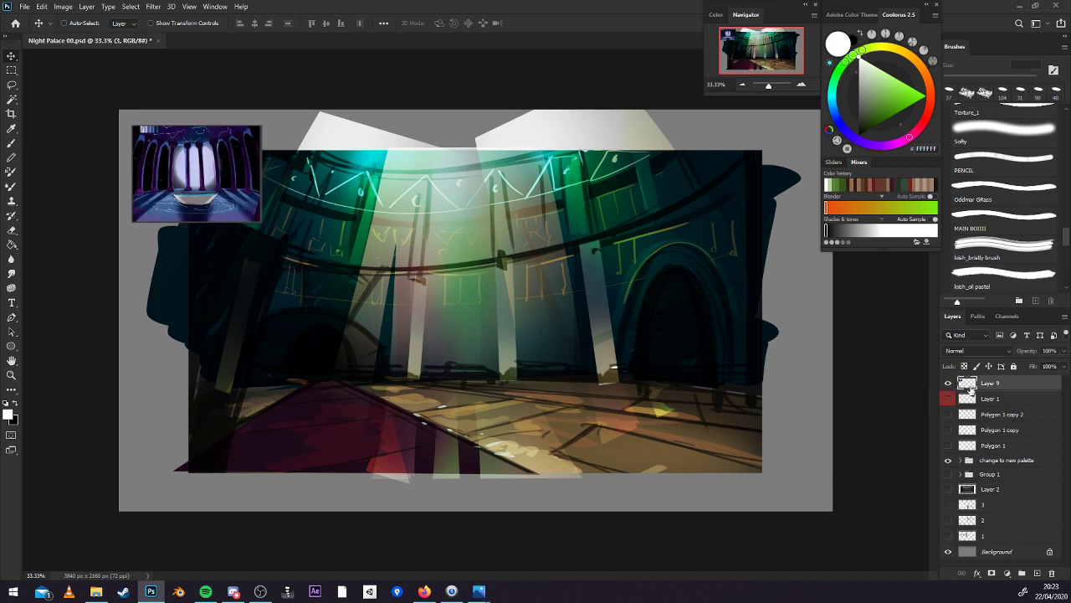
{"action": "left_click_drag", "start_coordinate": [284, 123], "coordinate": [558, 144]}
{"action": "key", "text": "ctrl+t"}
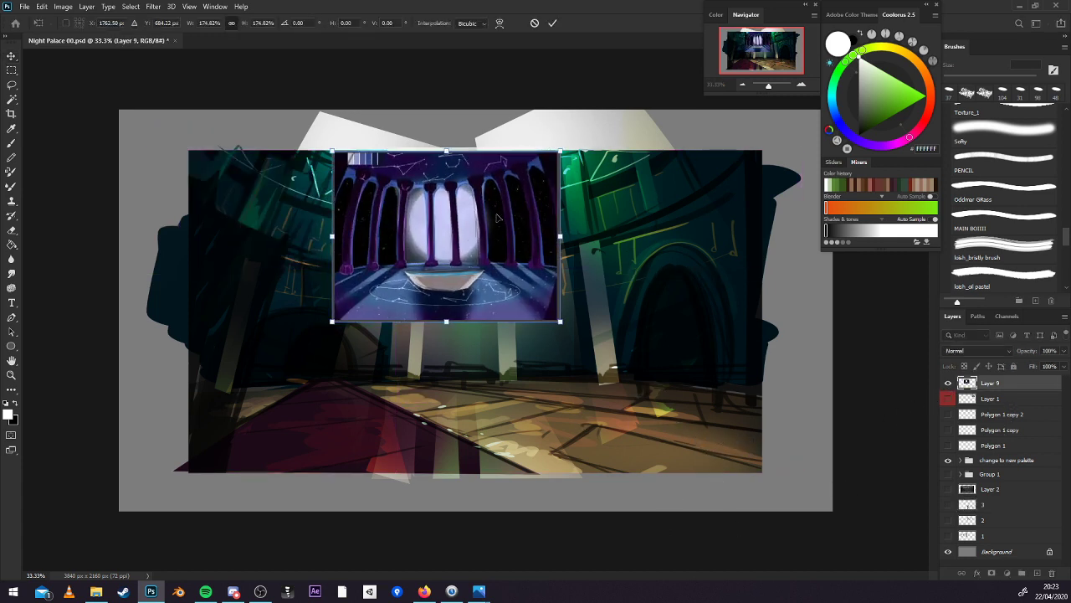
{"action": "left_click_drag", "start_coordinate": [528, 206], "coordinate": [514, 294]}
{"action": "key", "text": "Return"}
{"action": "left_click_drag", "start_coordinate": [516, 361], "coordinate": [573, 325]}
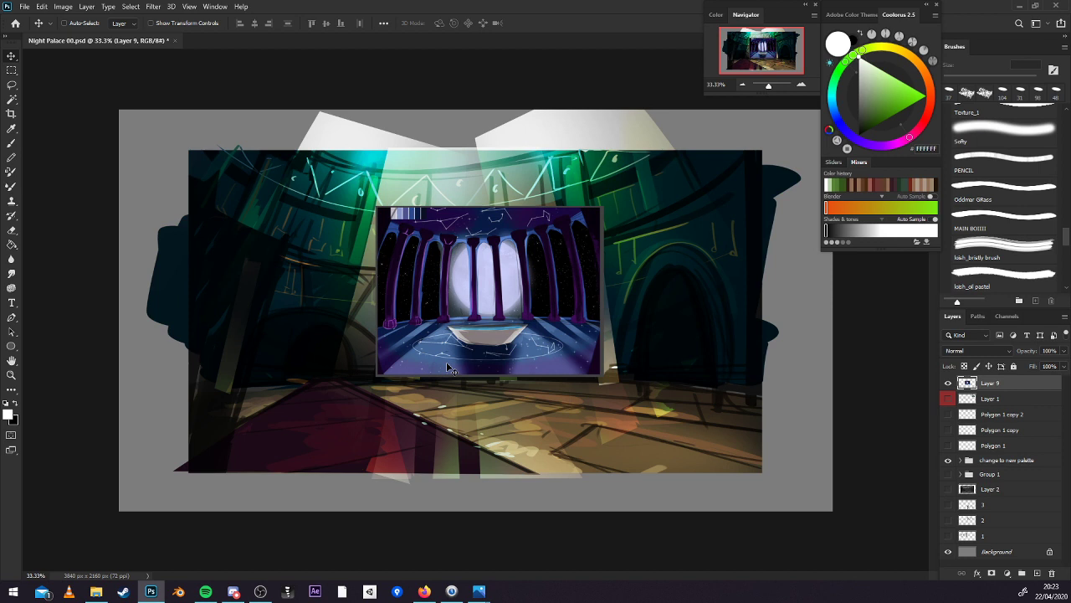
Shrink the Layer 9 reference image, place it in the canvas's upper-left corner and save the document.
{"action": "left_click_drag", "start_coordinate": [519, 341], "coordinate": [275, 251]}
{"action": "key", "text": "ctrl+t"}
{"action": "left_click_drag", "start_coordinate": [357, 287], "coordinate": [251, 207]}
{"action": "key", "text": "Return"}
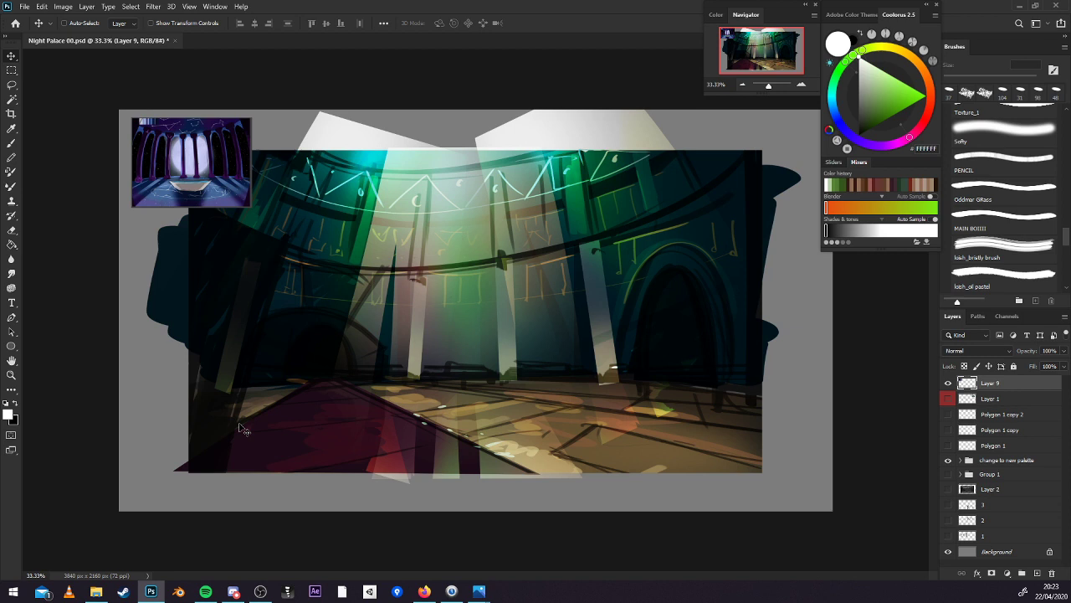
{"action": "key", "text": "ctrl+s"}
{"action": "key", "text": "ctrl"}
Examine the painting with the palette group and the three Polygon 1 perspective grid layers shown and hidden.
{"action": "left_click", "coordinate": [948, 460]}
{"action": "left_click", "coordinate": [949, 460]}
{"action": "left_click", "coordinate": [948, 445]}
{"action": "left_click", "coordinate": [947, 446]}
{"action": "left_click_drag", "start_coordinate": [947, 415], "coordinate": [948, 445]}
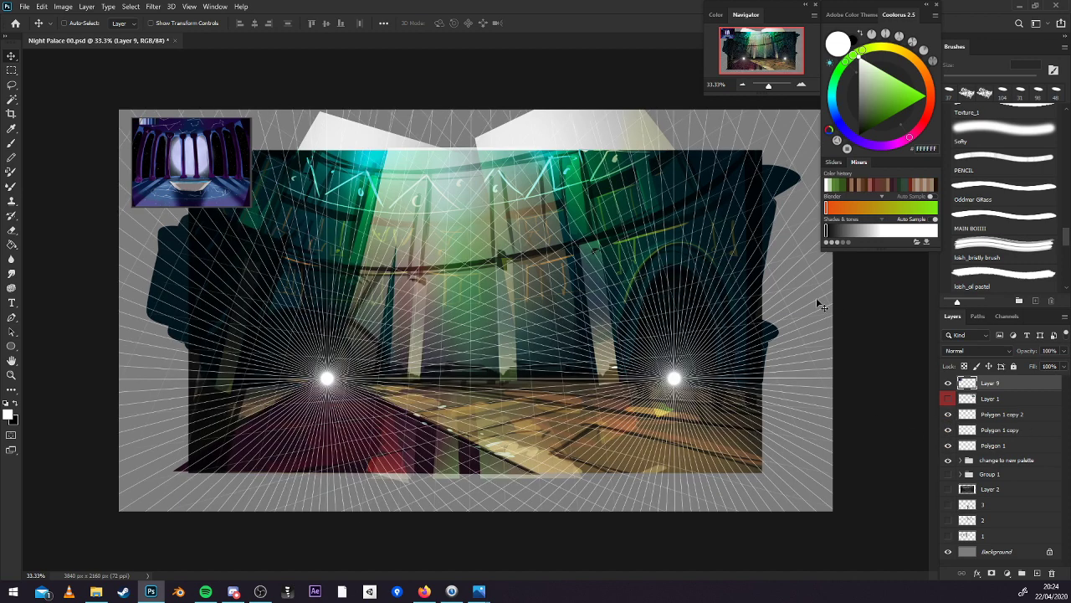
{"action": "left_click_drag", "start_coordinate": [949, 415], "coordinate": [949, 445]}
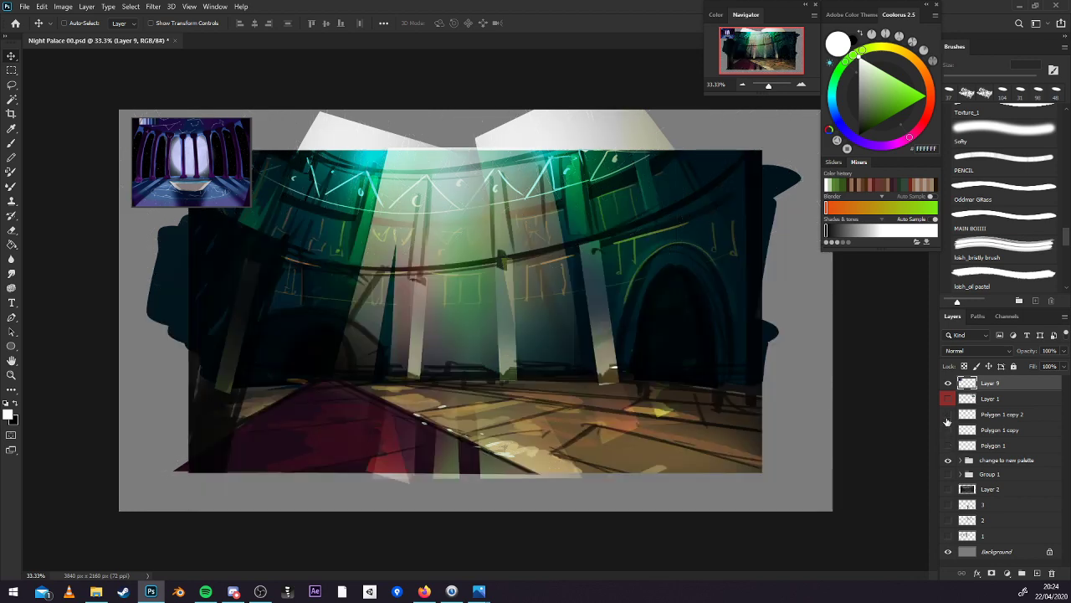
{"action": "left_click_drag", "start_coordinate": [947, 416], "coordinate": [948, 445]}
Save the document and compare the painting with the Layer 9 reference image hidden and shown.
{"action": "left_click", "coordinate": [948, 383]}
{"action": "left_click", "coordinate": [948, 382]}
{"action": "key", "text": "ctrl+s"}
{"action": "left_click", "coordinate": [947, 398]}
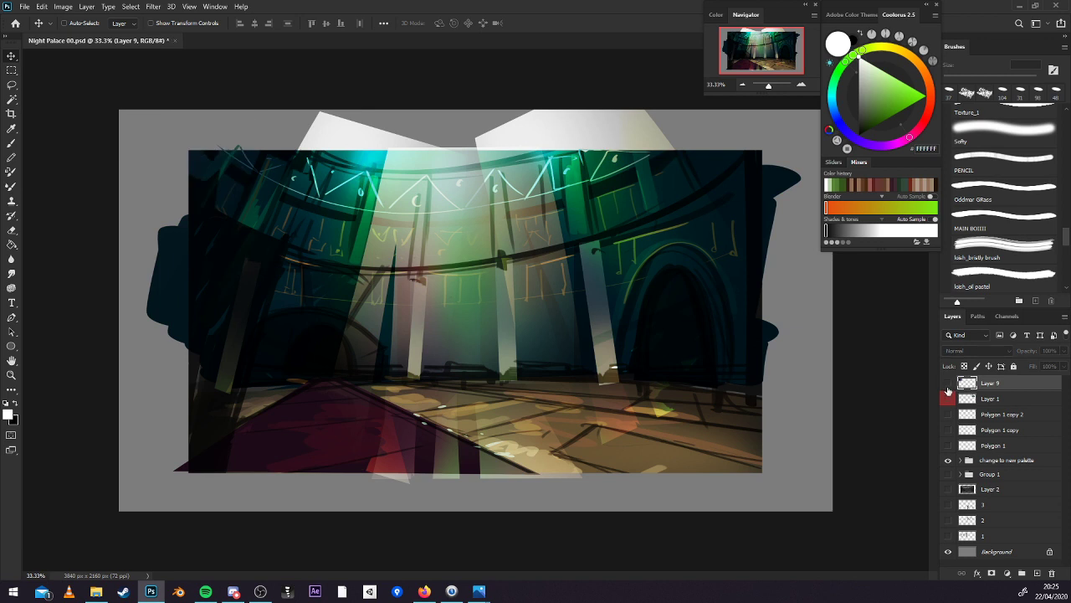
{"action": "left_click", "coordinate": [947, 398]}
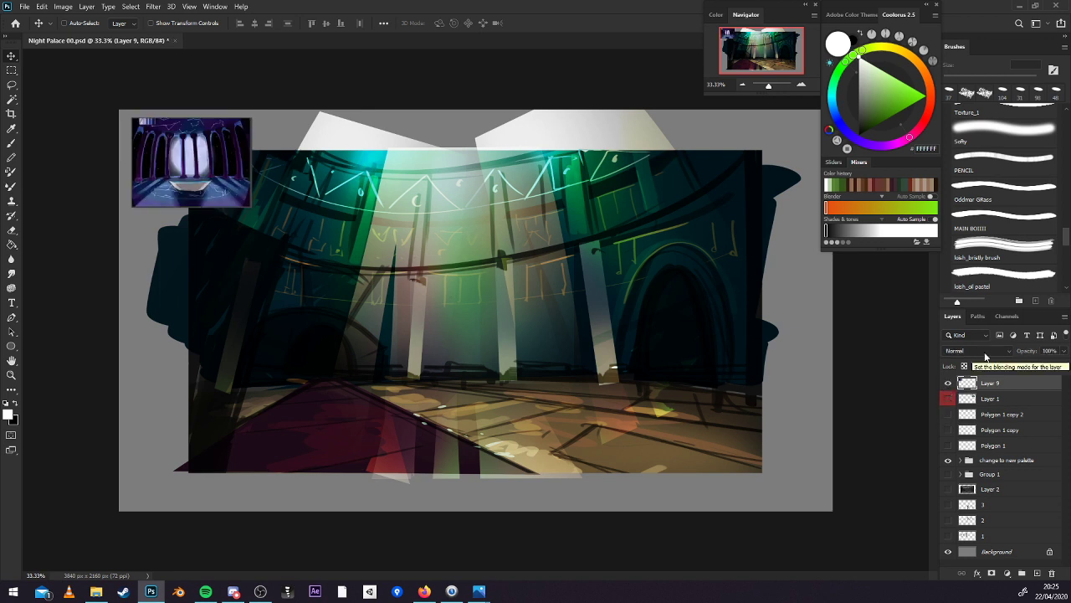
{"action": "key", "text": "ctrl"}
{"action": "left_click", "coordinate": [260, 591]}
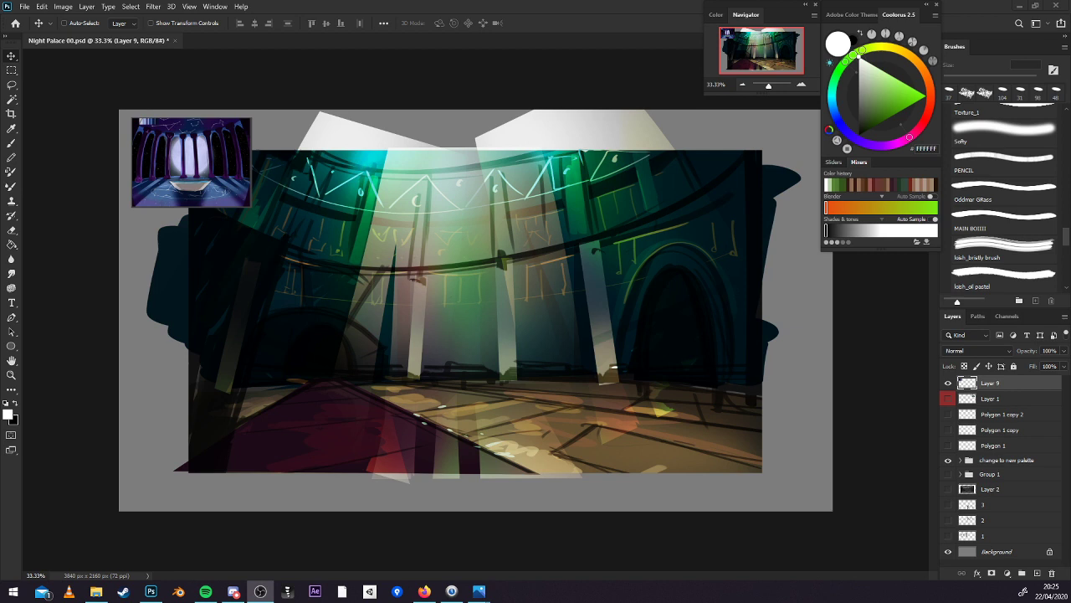
{"action": "left_click", "coordinate": [783, 59]}
{"action": "left_click", "coordinate": [949, 399]}
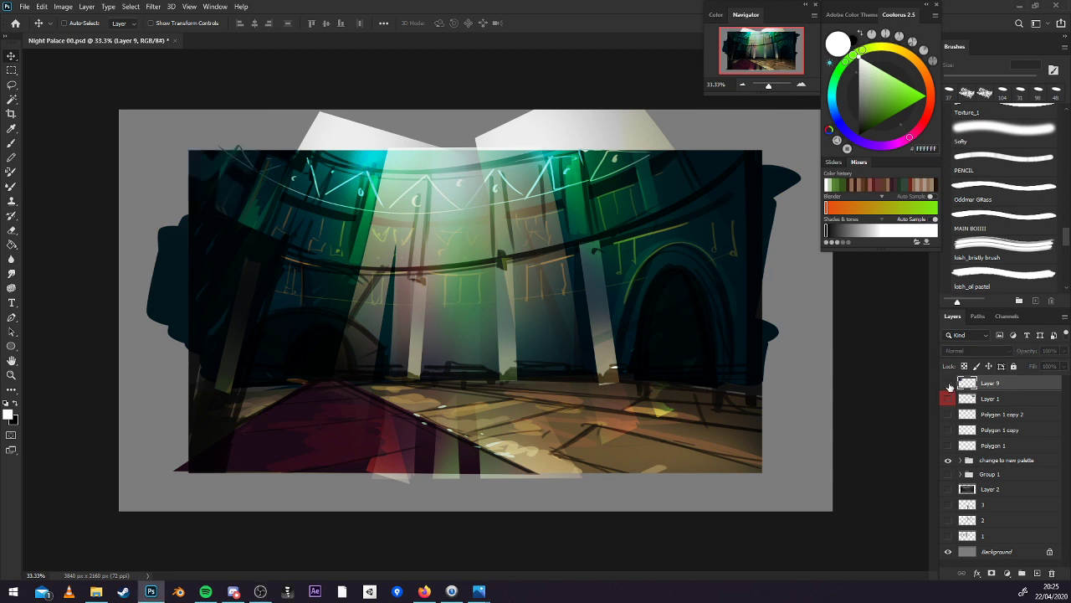
{"action": "left_click", "coordinate": [949, 398]}
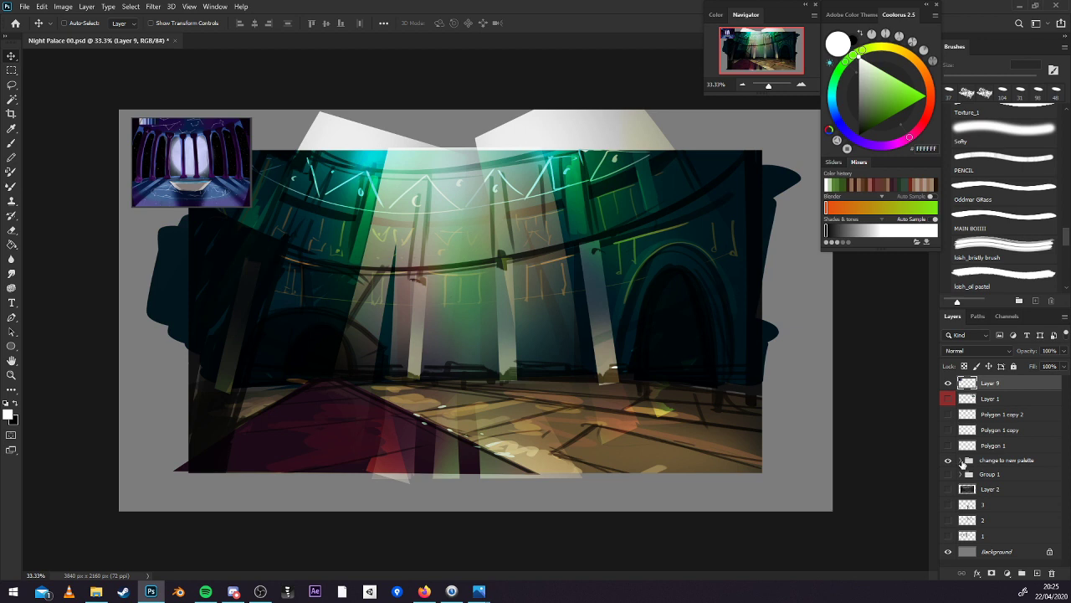
Expand the "change to new palette" group and check what the 3 copy and bnb copy layers contribute by toggling them.
{"action": "left_click", "coordinate": [960, 460]}
{"action": "left_click_drag", "start_coordinate": [1066, 450], "coordinate": [1066, 488]}
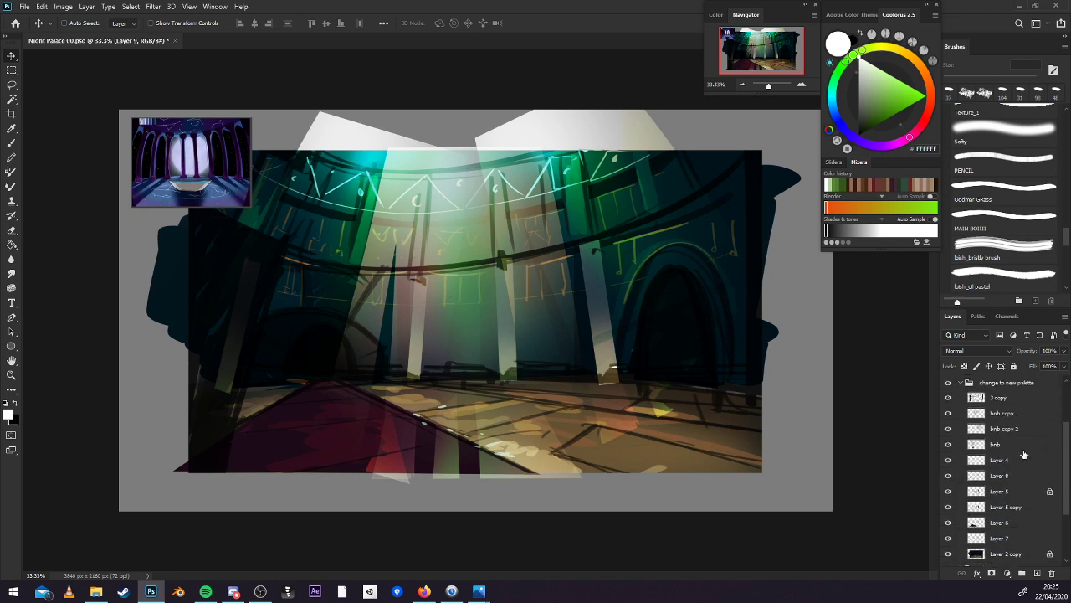
{"action": "left_click", "coordinate": [959, 402]}
{"action": "left_click", "coordinate": [950, 400]}
{"action": "left_click", "coordinate": [949, 399]}
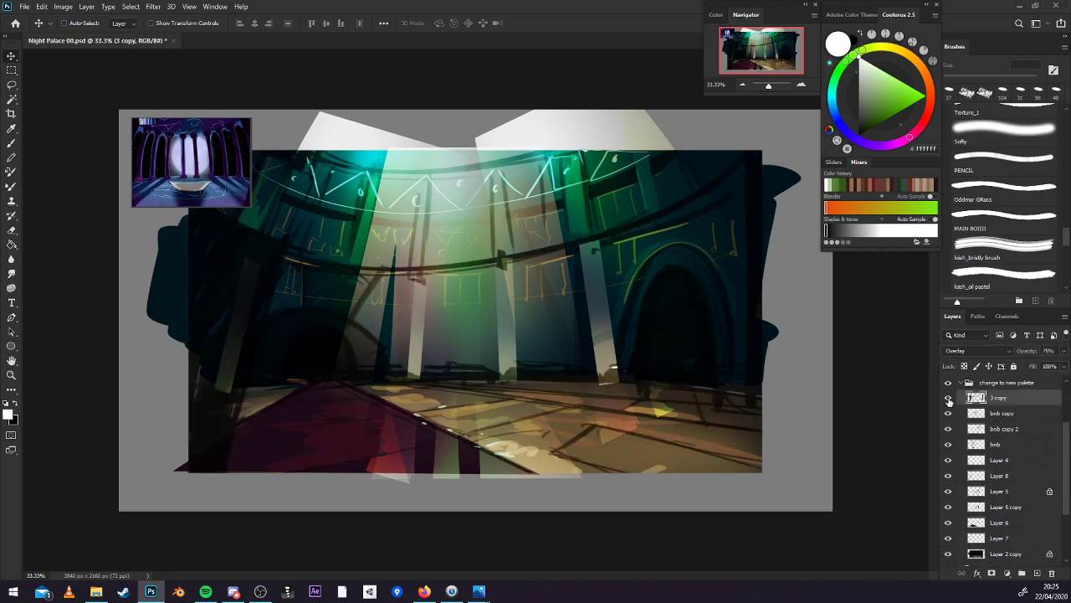
{"action": "left_click", "coordinate": [948, 413]}
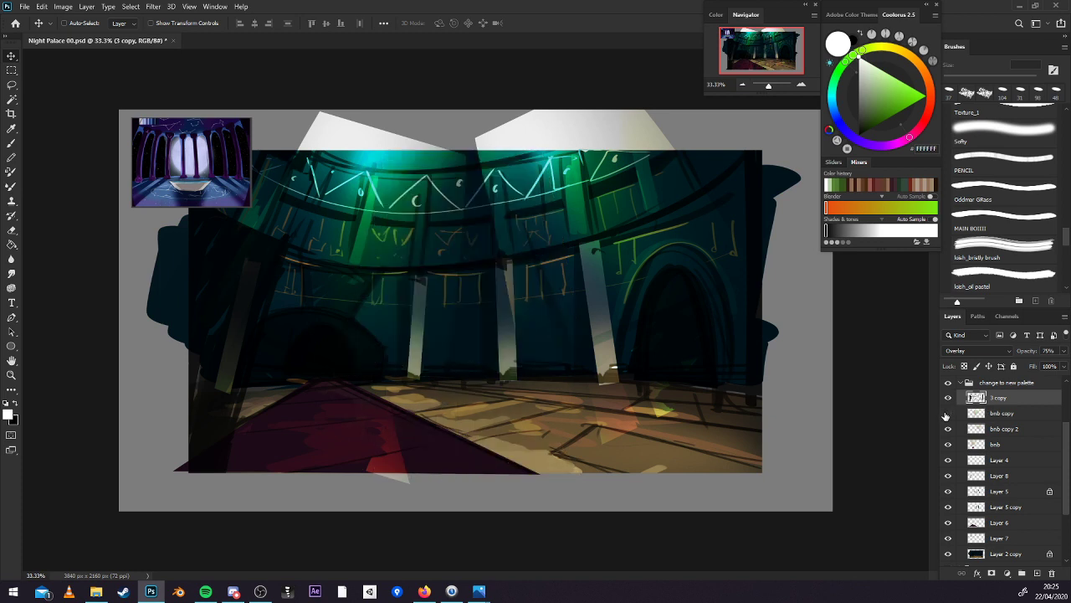
{"action": "left_click", "coordinate": [947, 413]}
{"action": "left_click", "coordinate": [947, 413]}
{"action": "left_click", "coordinate": [948, 414]}
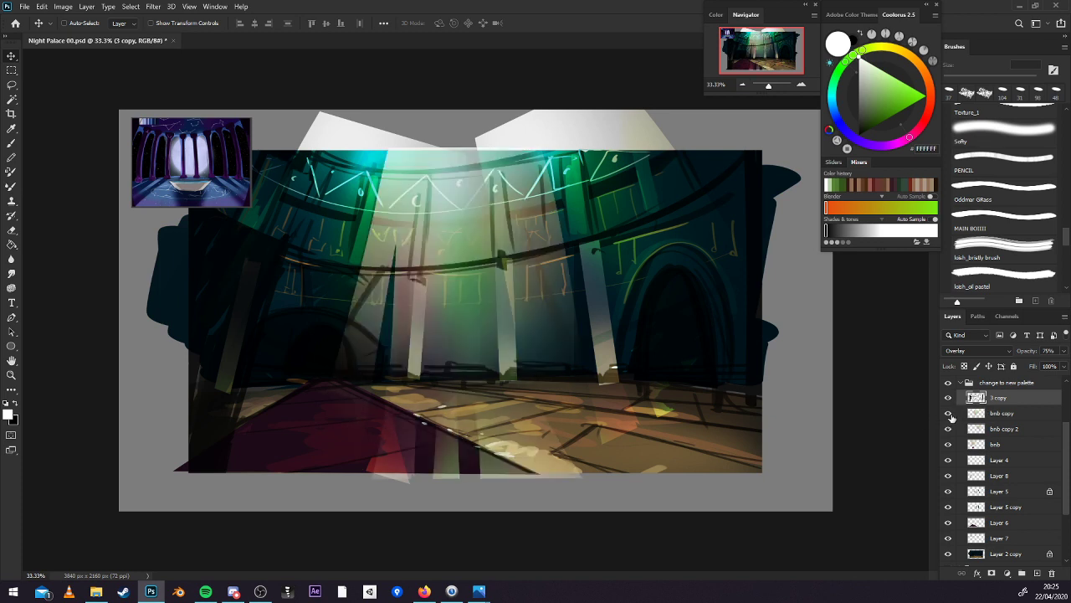
Add a new layer above bnb copy and clip it to that layer as a clipping mask.
{"action": "left_click", "coordinate": [1021, 418]}
{"action": "left_click", "coordinate": [1037, 573]}
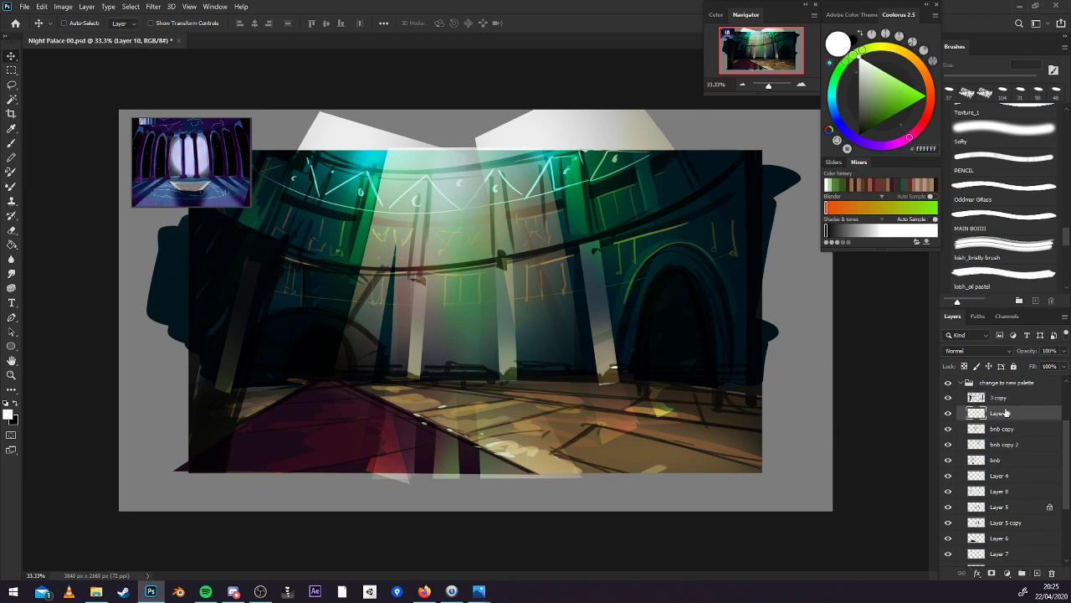
{"action": "right_click", "coordinate": [1007, 414]}
{"action": "left_click", "coordinate": [935, 319]}
Sample the dark purple #220841 from the reference image and fill the clipped layer with it using the Paint Bucket.
{"action": "key", "text": "g"}
{"action": "left_click", "coordinate": [219, 126], "text": "alt"}
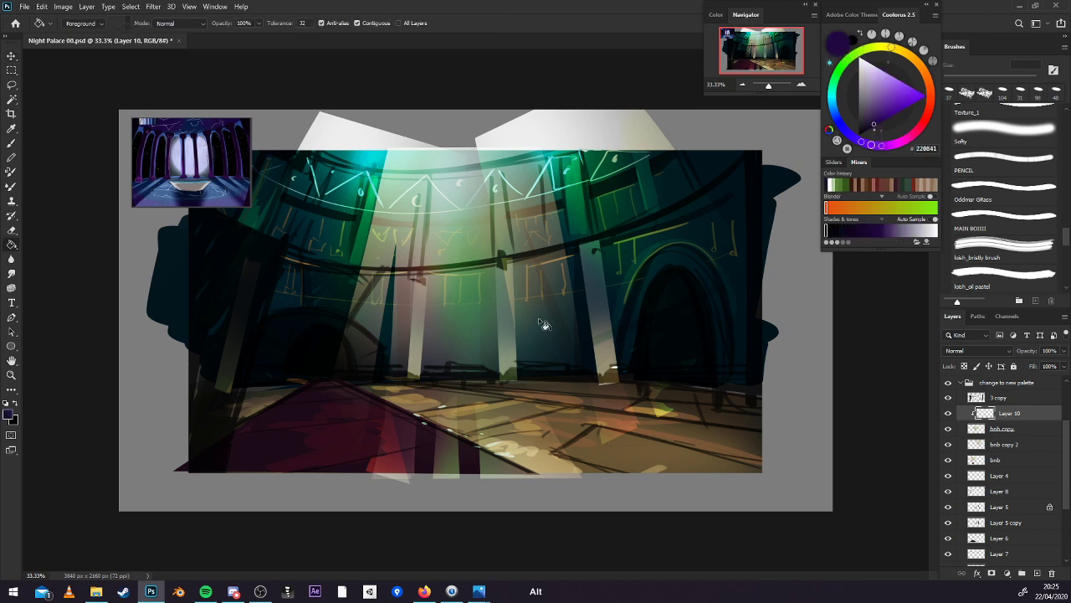
{"action": "left_click", "coordinate": [541, 324]}
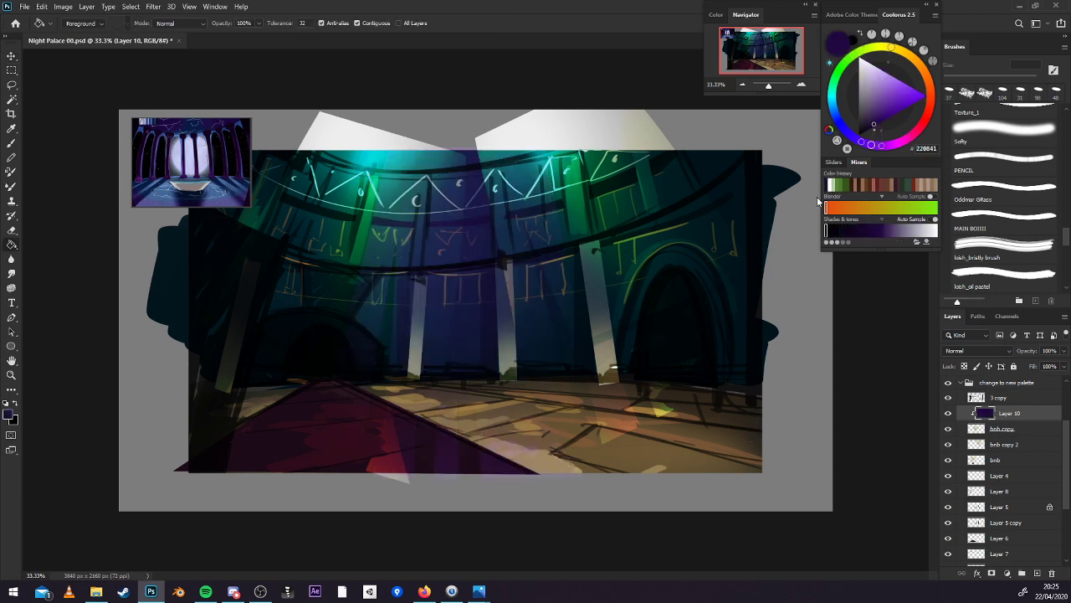
Refill the clipped Layer 10 with the brighter blue-violet #4E2FD7 using the Paint Bucket.
{"action": "left_click", "coordinate": [862, 141]}
{"action": "left_click", "coordinate": [903, 97]}
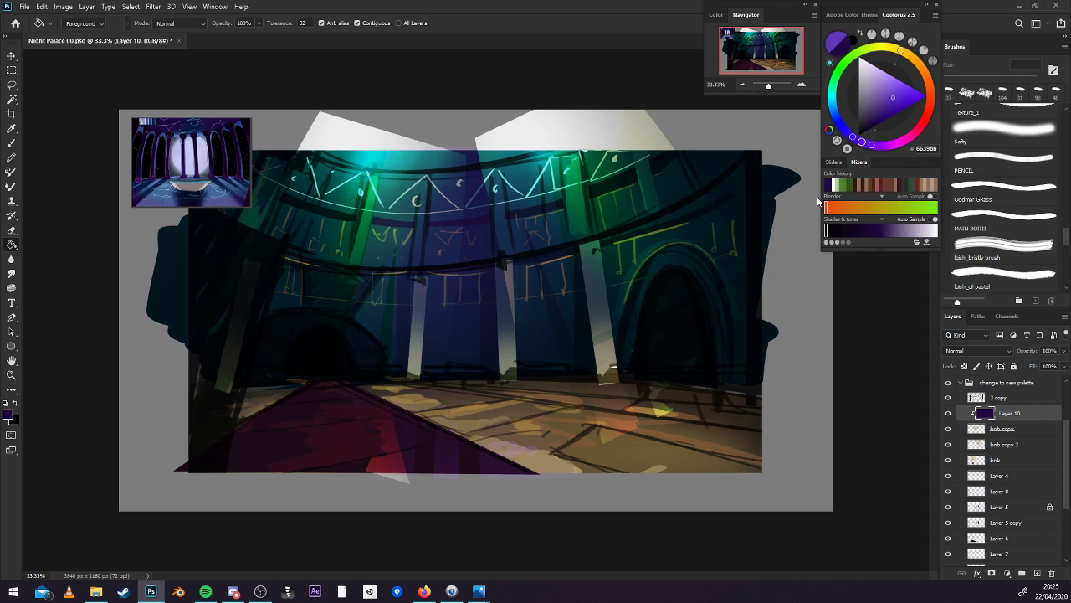
{"action": "left_click", "coordinate": [539, 282]}
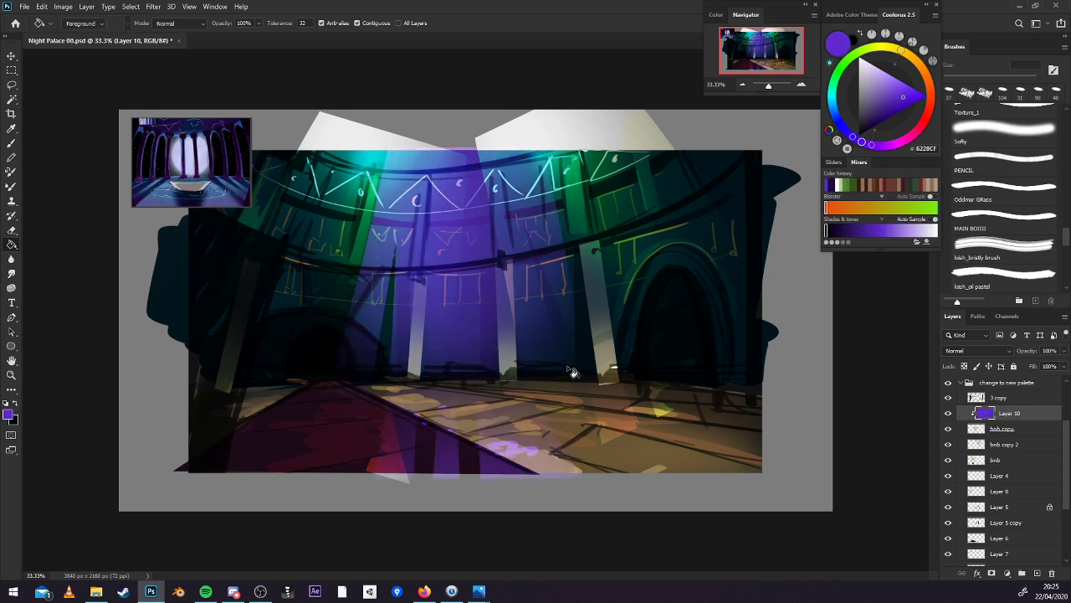
{"action": "left_click", "coordinate": [849, 134]}
{"action": "left_click", "coordinate": [535, 304]}
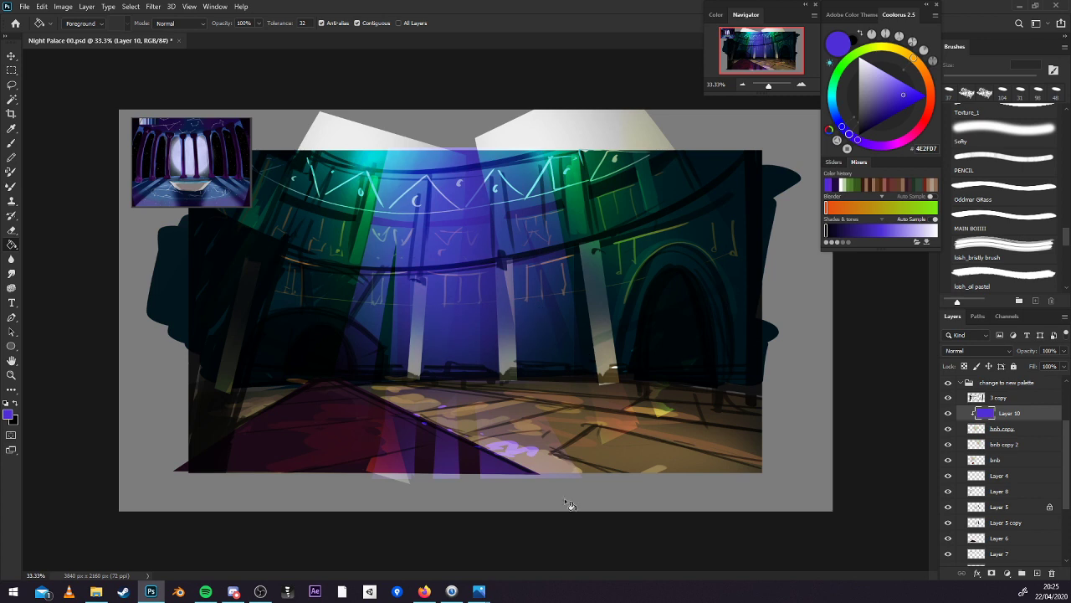
Merge the clipped Layer 10 down into the bnb copy layer.
{"action": "left_click", "coordinate": [948, 413]}
{"action": "left_click", "coordinate": [949, 429]}
{"action": "key", "text": "ctrl+e"}
Toggle bnb copy 2 to see its contribution, then add a new layer above it as a clipping mask.
{"action": "left_click", "coordinate": [949, 428]}
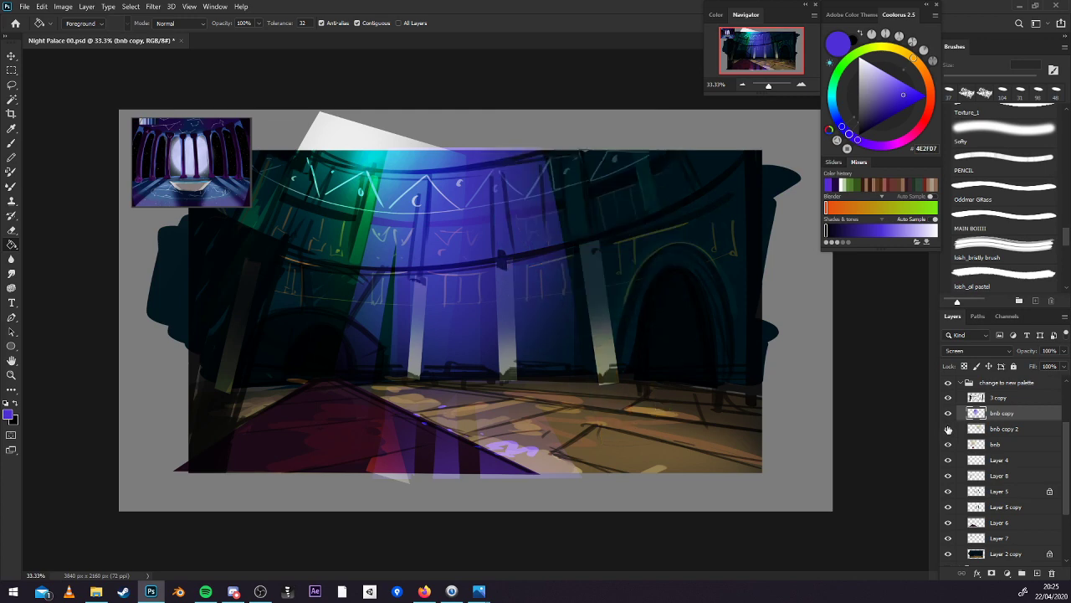
{"action": "left_click", "coordinate": [948, 429]}
{"action": "double_click", "coordinate": [1004, 427]}
{"action": "left_click", "coordinate": [1037, 572]}
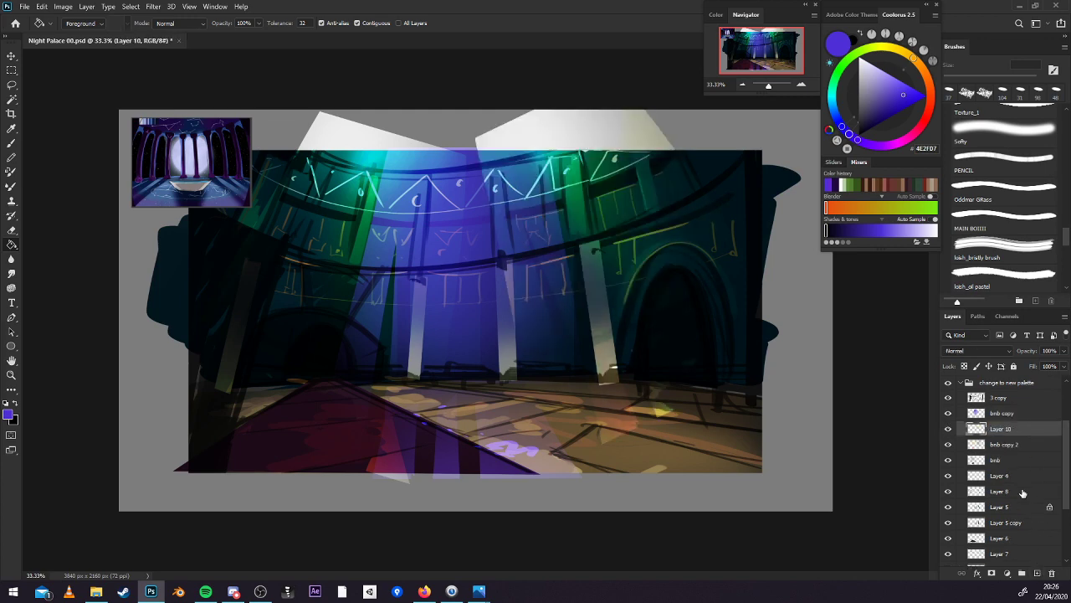
{"action": "right_click", "coordinate": [1009, 434]}
{"action": "left_click", "coordinate": [939, 322]}
Fill the clipped layer with bright cyan #31CCE4 after trying darker blues and teal, and merge it into bnb copy 2.
{"action": "mouse_move", "coordinate": [853, 136]}
{"action": "left_mouse_down"}
{"action": "mouse_move", "coordinate": [863, 142]}
{"action": "mouse_move", "coordinate": [836, 117]}
{"action": "left_mouse_up"}
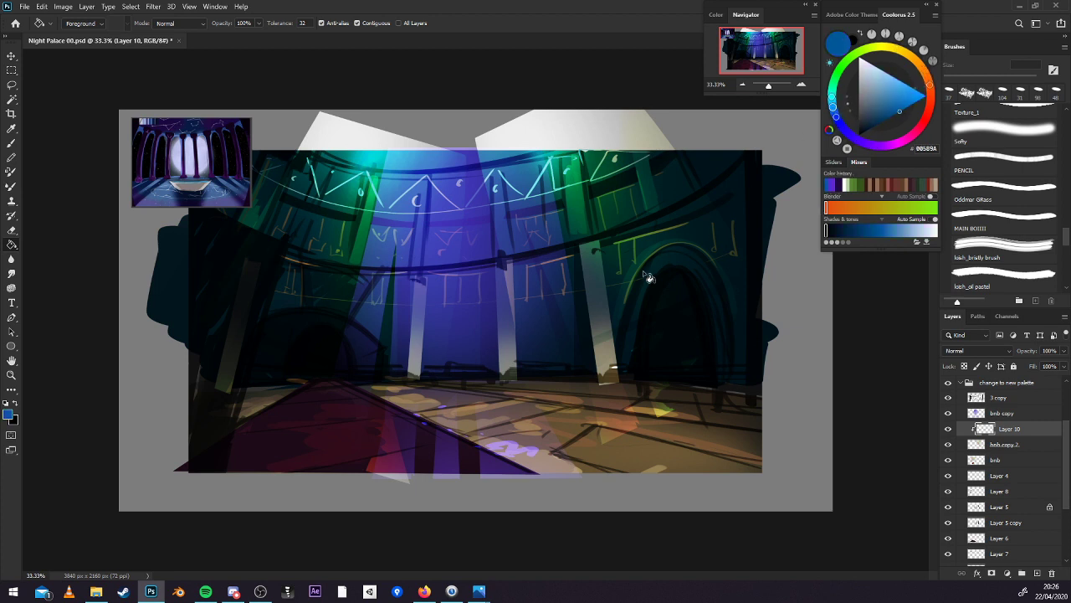
{"action": "left_click", "coordinate": [692, 247]}
{"action": "left_click_drag", "start_coordinate": [900, 98], "coordinate": [901, 91]}
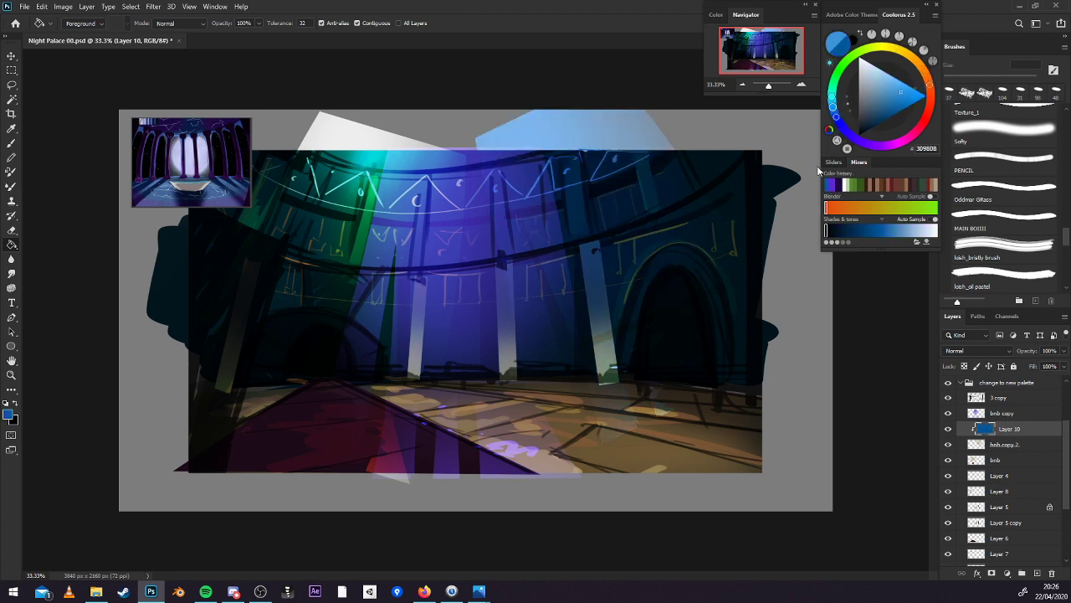
{"action": "left_click", "coordinate": [648, 248]}
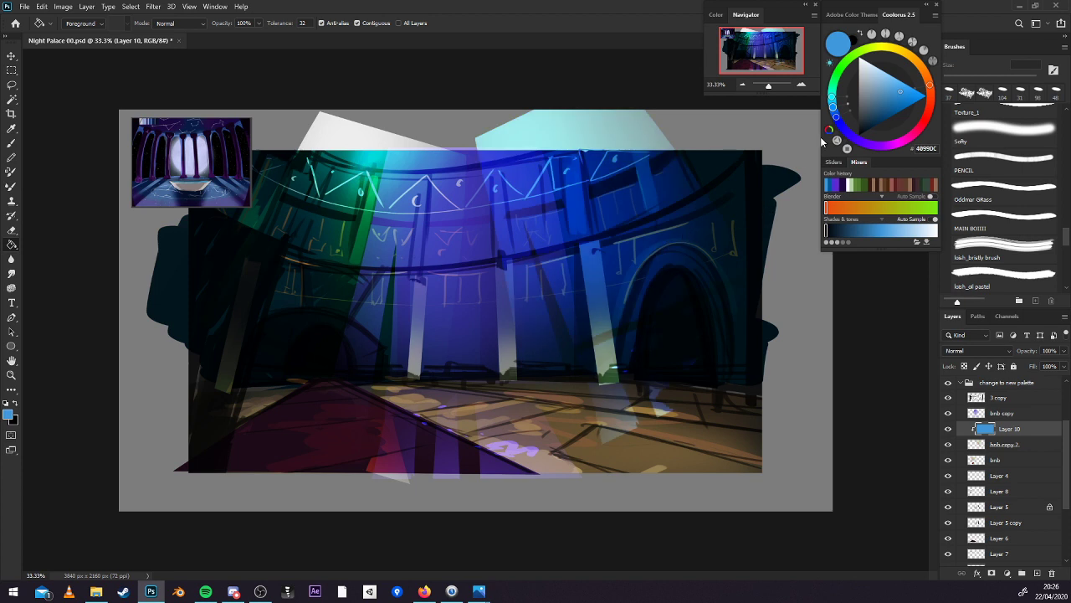
{"action": "left_click_drag", "start_coordinate": [833, 107], "coordinate": [832, 100]}
{"action": "left_click", "coordinate": [713, 224]}
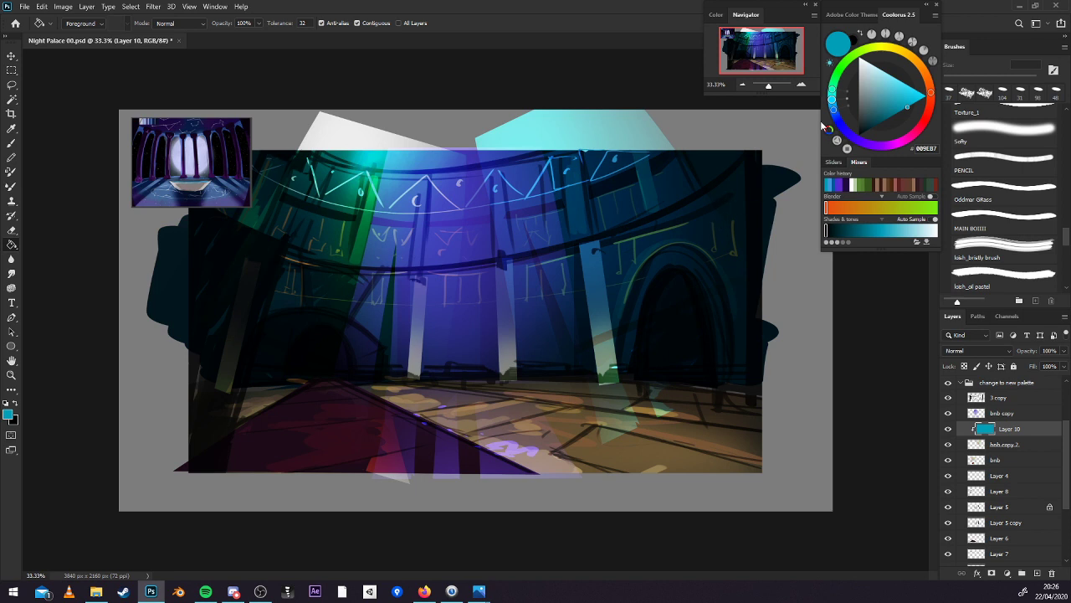
{"action": "left_click_drag", "start_coordinate": [907, 107], "coordinate": [906, 93]}
{"action": "left_click", "coordinate": [659, 244]}
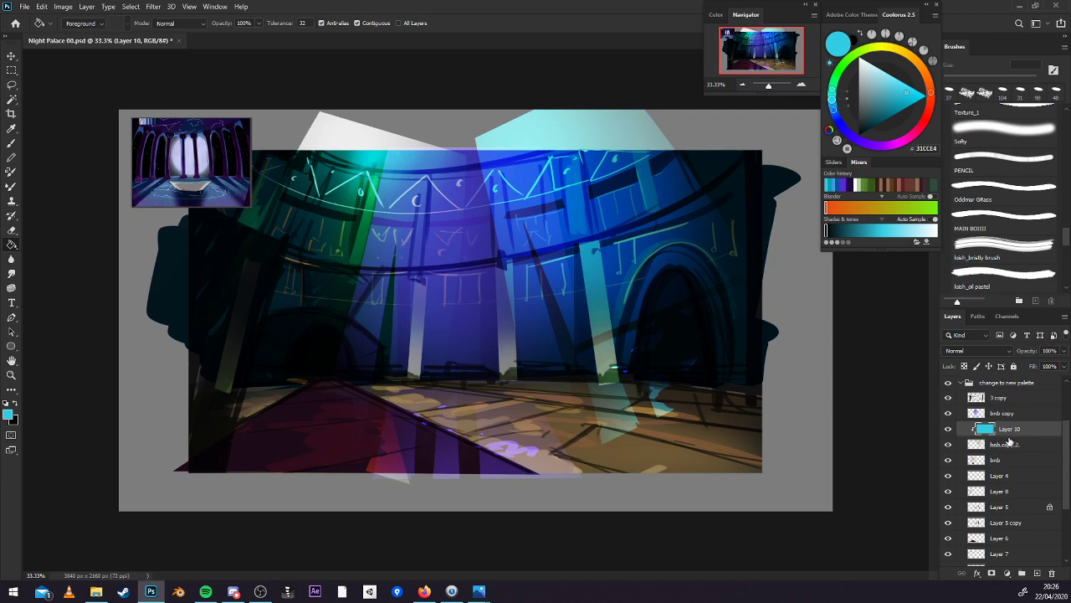
{"action": "key", "text": "ctrl+e"}
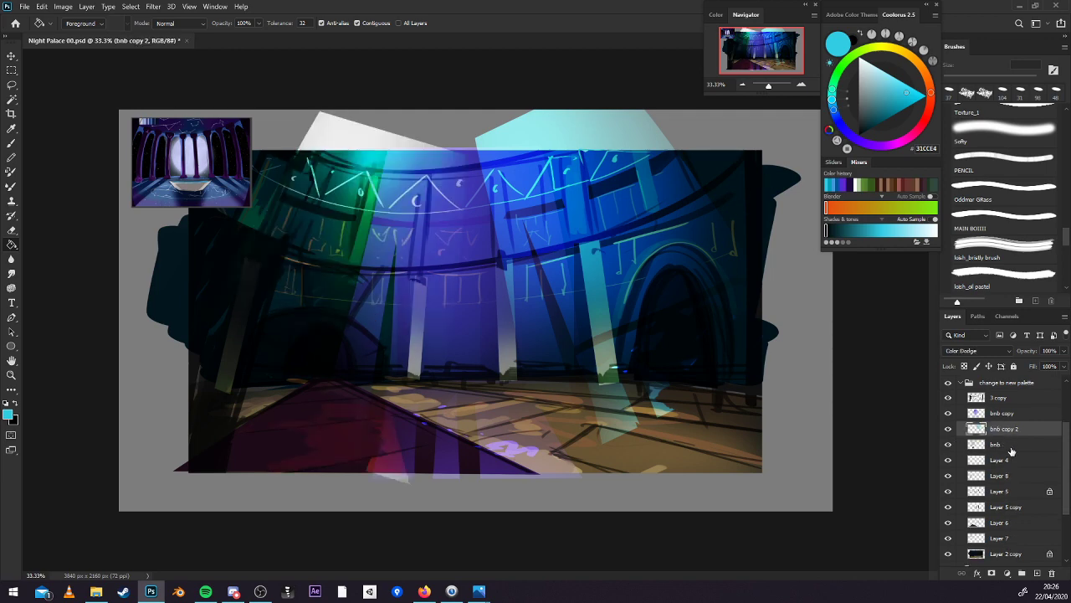
Add a new layer above the bnb layer and clip it to that layer as a clipping mask.
{"action": "double_click", "coordinate": [1011, 448]}
{"action": "key", "text": "Escape"}
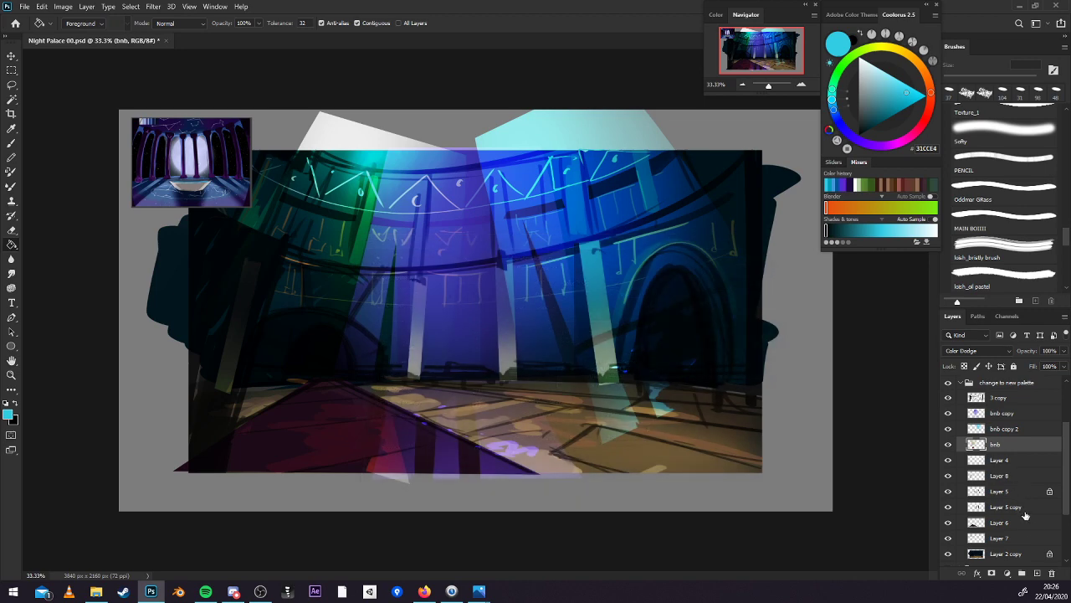
{"action": "left_click", "coordinate": [1037, 572]}
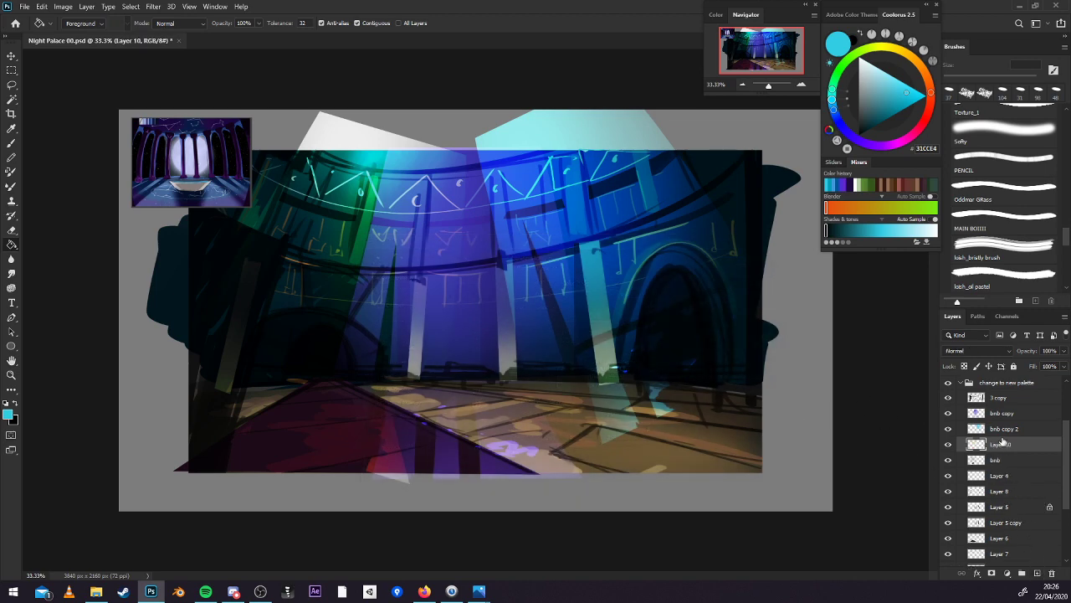
{"action": "right_click", "coordinate": [1002, 442]}
{"action": "left_click", "coordinate": [920, 319]}
Choose a bright magenta-purple and fill the layer clipped to bnb with it using the Paint Bucket.
{"action": "left_click_drag", "start_coordinate": [831, 100], "coordinate": [865, 144]}
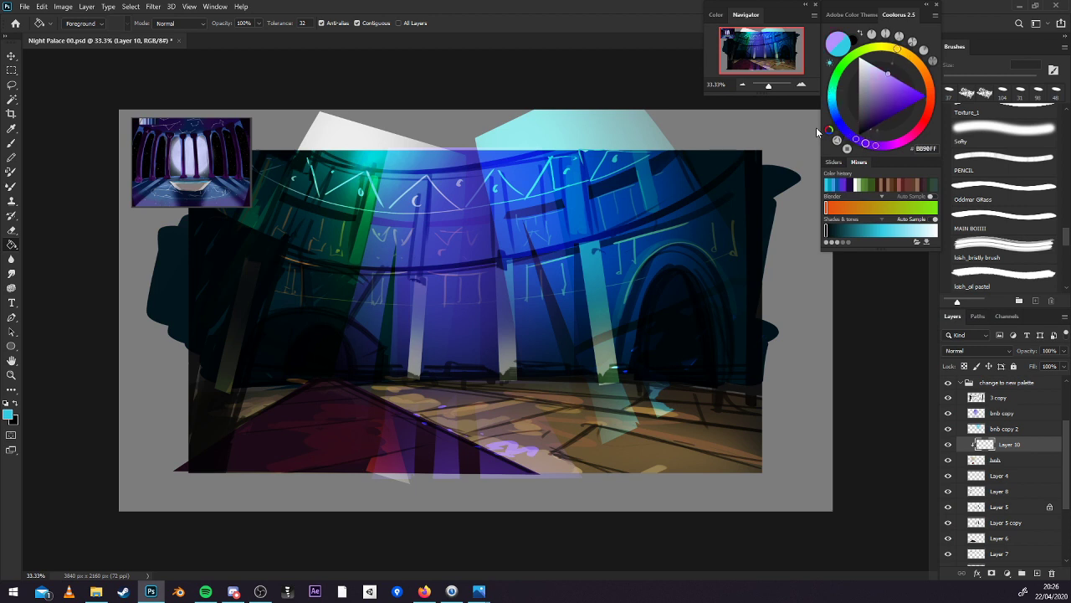
{"action": "left_click_drag", "start_coordinate": [888, 73], "coordinate": [909, 106]}
{"action": "left_click", "coordinate": [891, 145]}
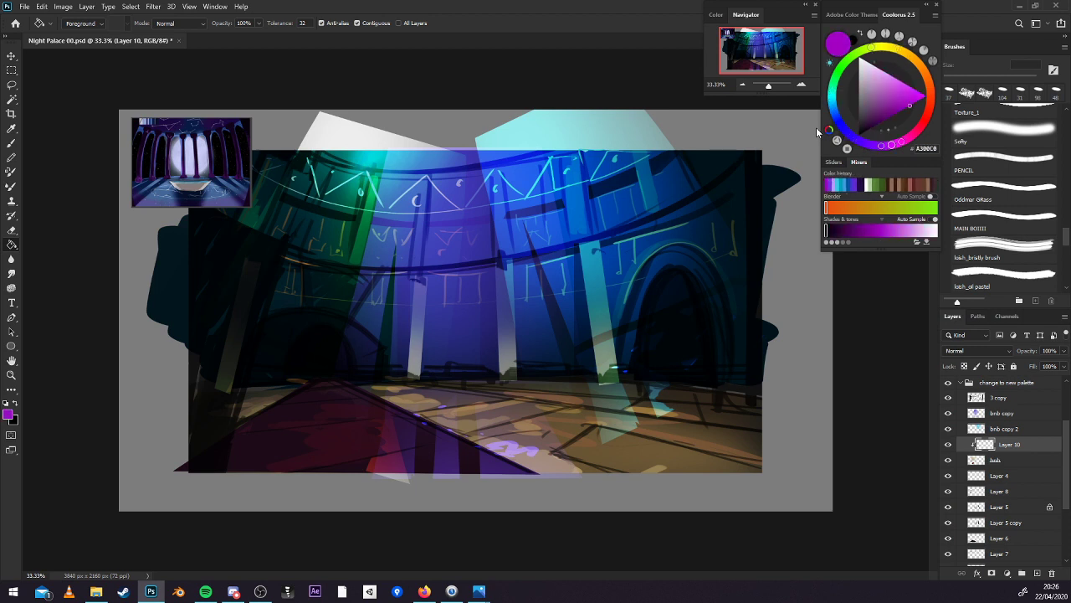
{"action": "left_click", "coordinate": [369, 265]}
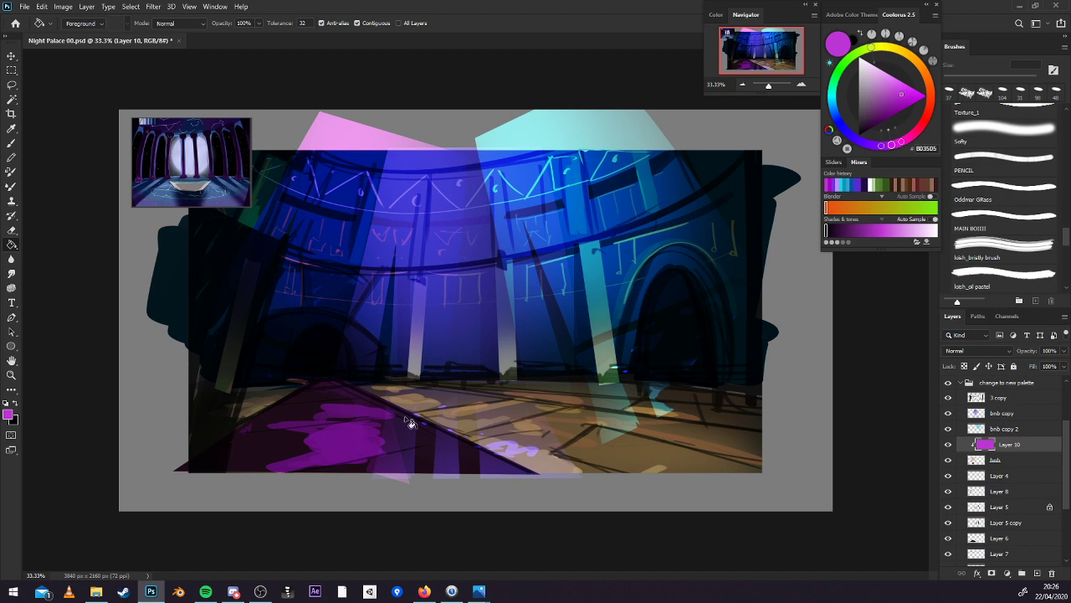
{"action": "left_click", "coordinate": [821, 205]}
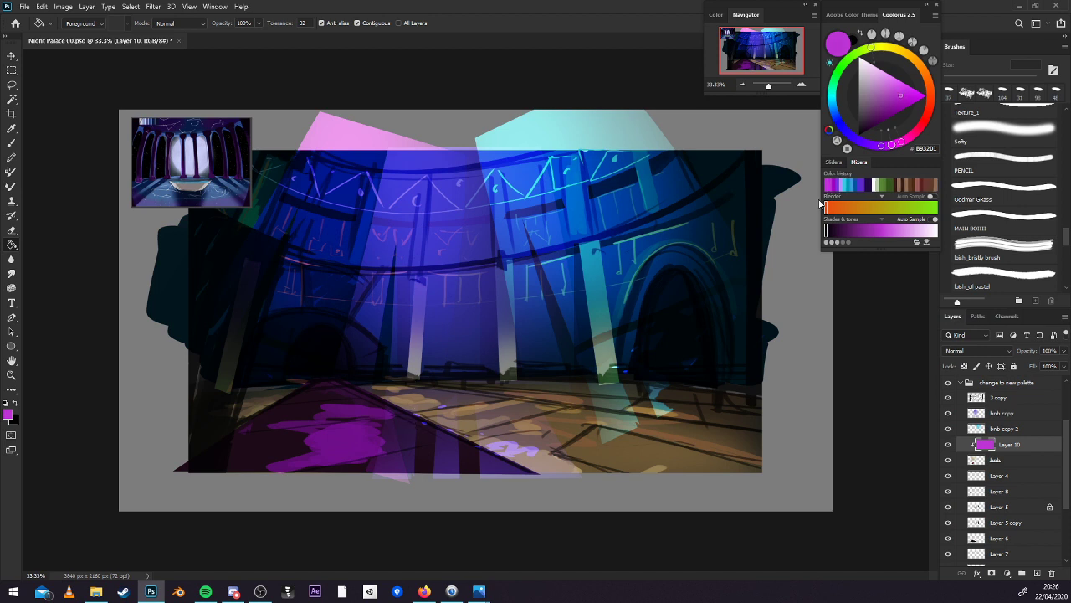
Toggle the bnb layer to inspect it and erase the magenta fill over the carpet on the clipped layer.
{"action": "left_click", "coordinate": [949, 461]}
{"action": "left_click", "coordinate": [949, 460]}
{"action": "left_click", "coordinate": [950, 460]}
{"action": "left_click", "coordinate": [949, 460]}
{"action": "key", "text": "e"}
{"action": "mouse_move", "coordinate": [385, 423]}
{"action": "left_mouse_down"}
{"action": "mouse_move", "coordinate": [342, 419]}
{"action": "mouse_move", "coordinate": [265, 473]}
{"action": "mouse_move", "coordinate": [269, 423]}
{"action": "mouse_move", "coordinate": [313, 457]}
{"action": "mouse_move", "coordinate": [370, 425]}
{"action": "left_mouse_up"}
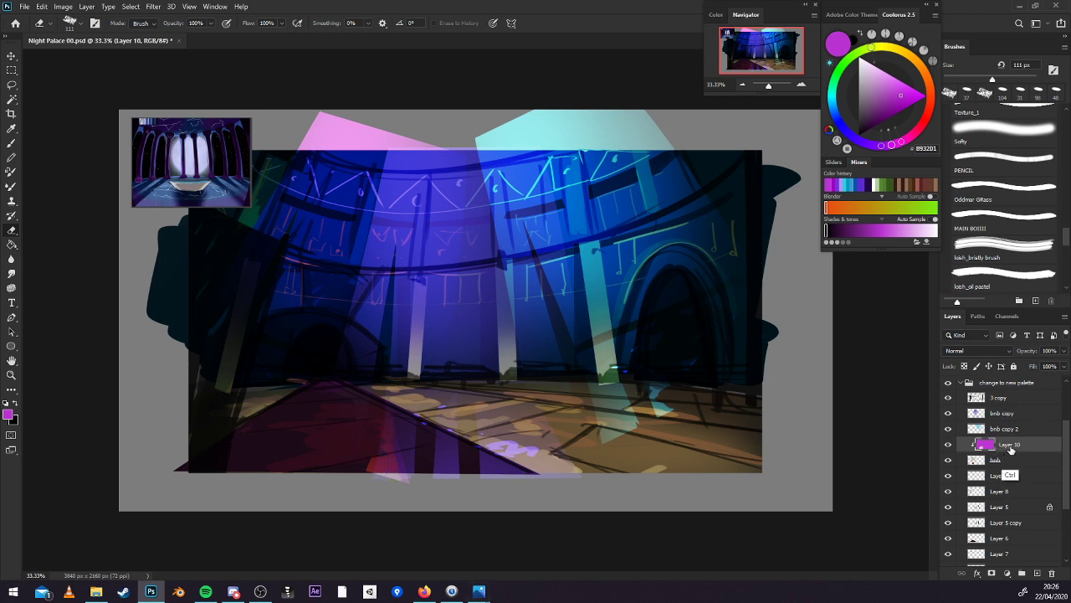
Merge the clipped magenta layer into bnb and compare the painting with bnb hidden and shown.
{"action": "key", "text": "ctrl+e"}
{"action": "left_click", "coordinate": [948, 444]}
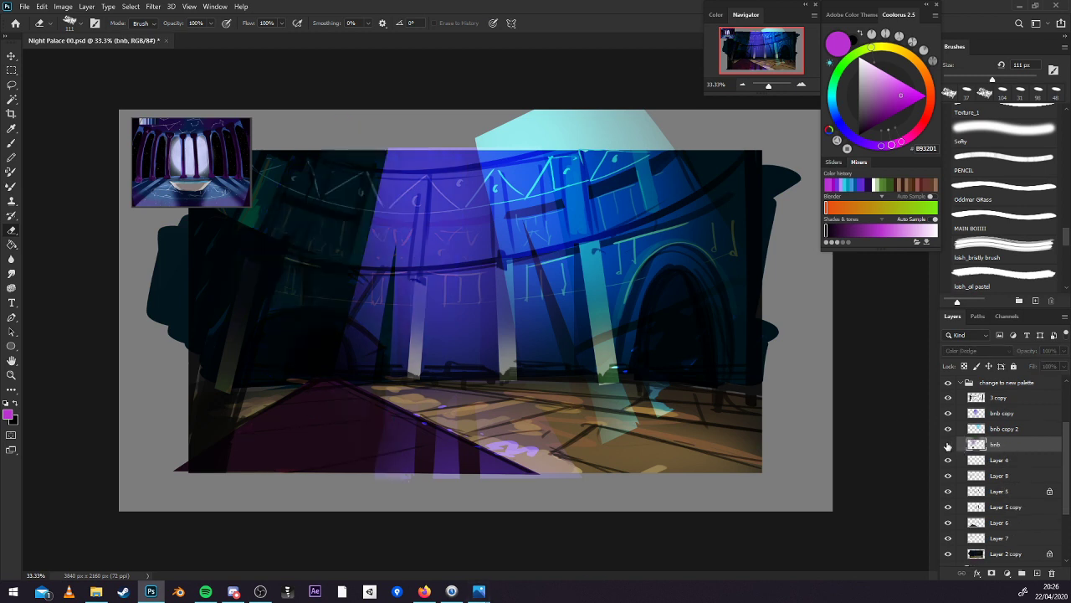
{"action": "left_click", "coordinate": [948, 444]}
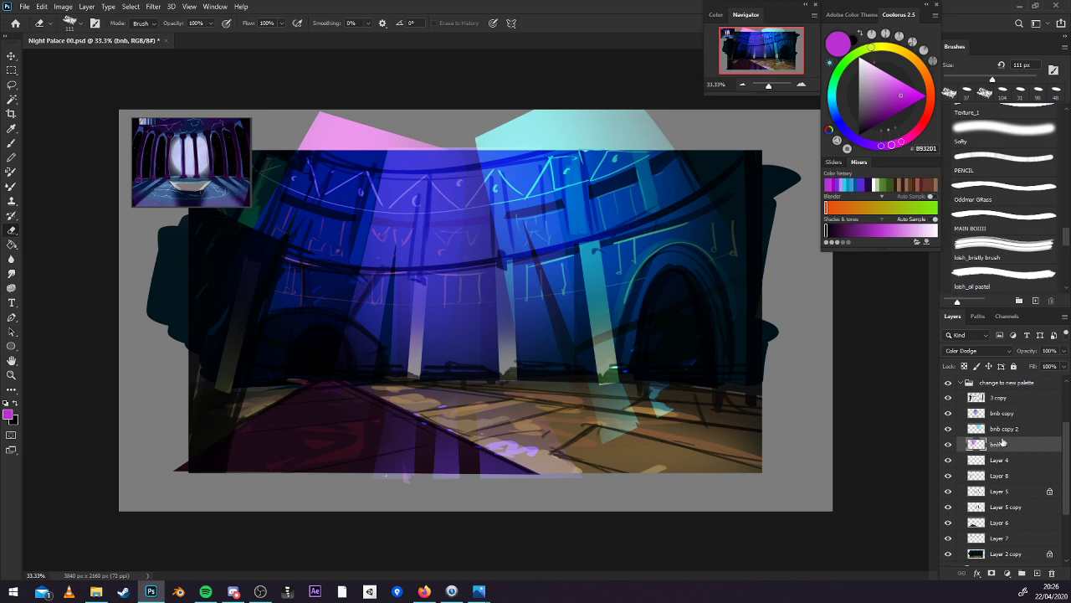
Delete Layer 4 and merge Layer 8 into Layer 5 after checking both layers' contributions.
{"action": "left_click", "coordinate": [964, 461]}
{"action": "left_click", "coordinate": [1051, 573]}
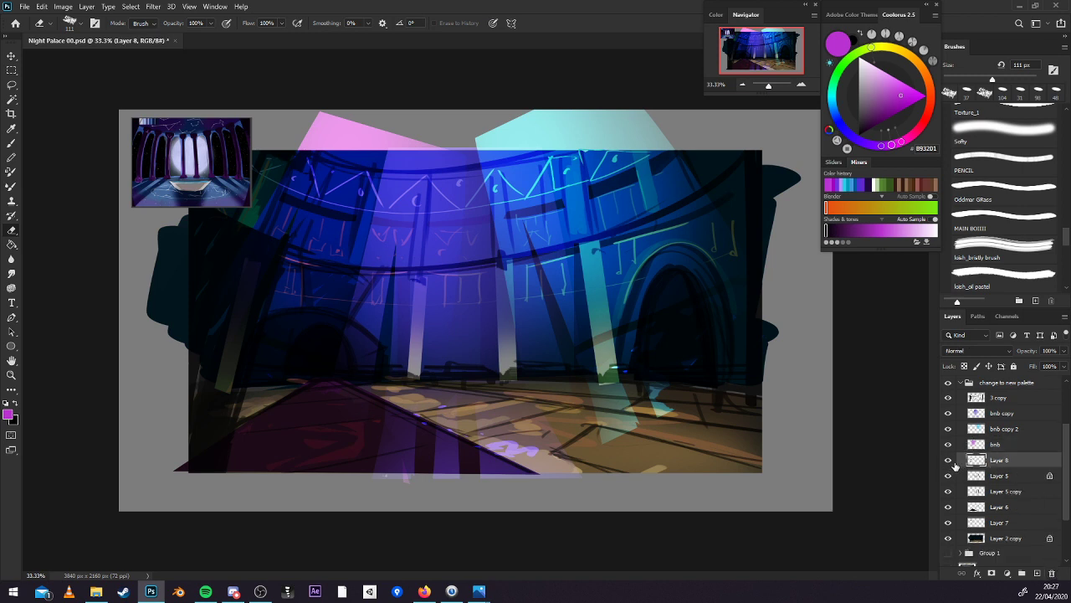
{"action": "left_click", "coordinate": [949, 461]}
{"action": "left_click", "coordinate": [949, 461]}
{"action": "left_click", "coordinate": [949, 476]}
{"action": "left_click", "coordinate": [949, 477]}
{"action": "key", "text": "ctrl+e"}
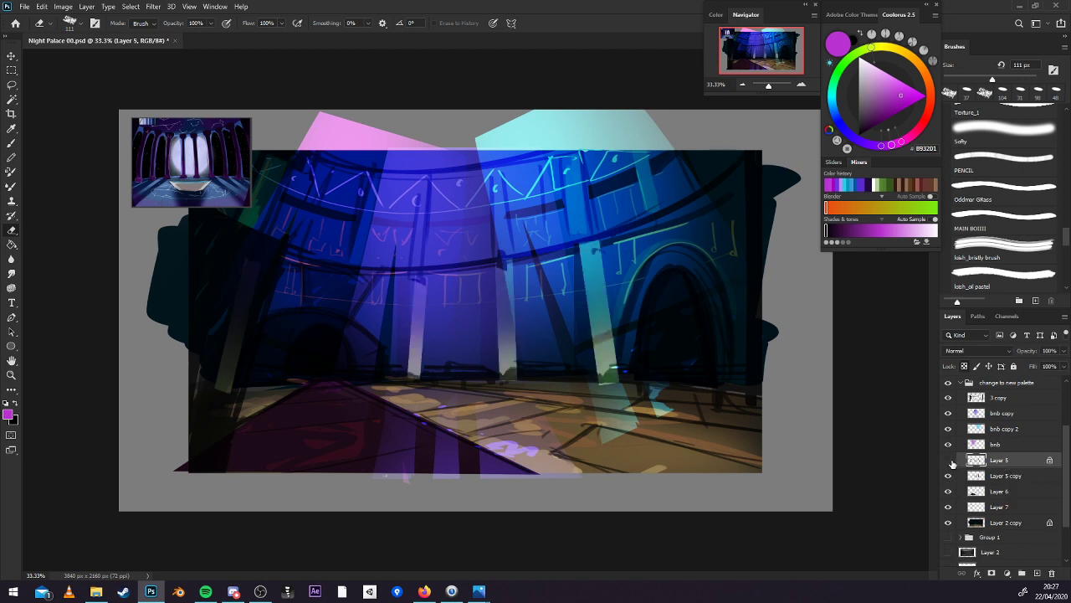
Tint the pillar bases on Layer 5 purple with the 500 px Softy brush, starting from a dark purple sampled from the reference.
{"action": "left_click", "coordinate": [997, 142]}
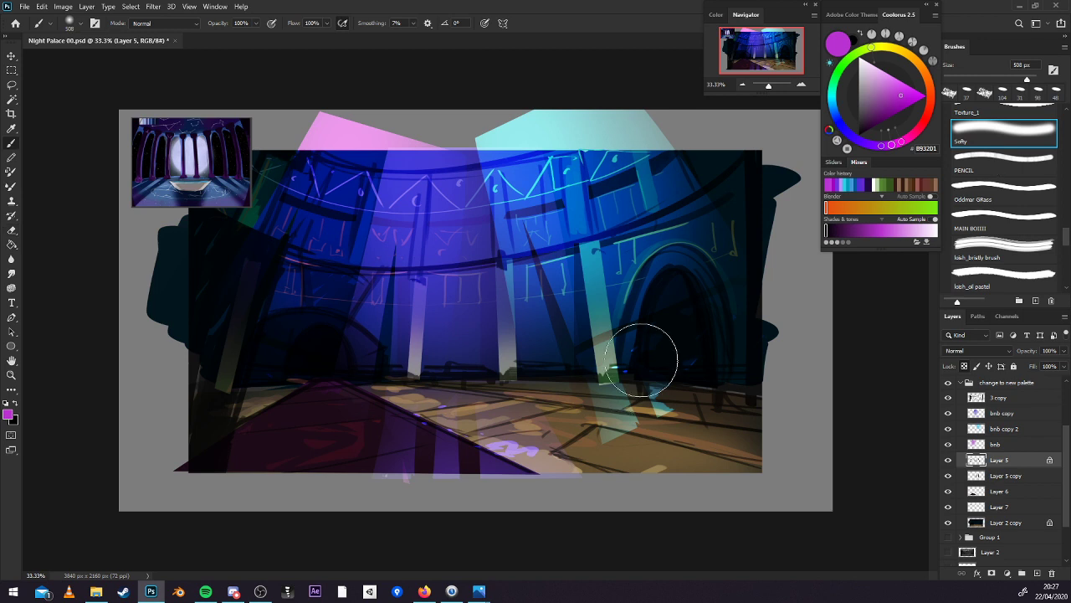
{"action": "left_click", "coordinate": [247, 197], "text": "alt"}
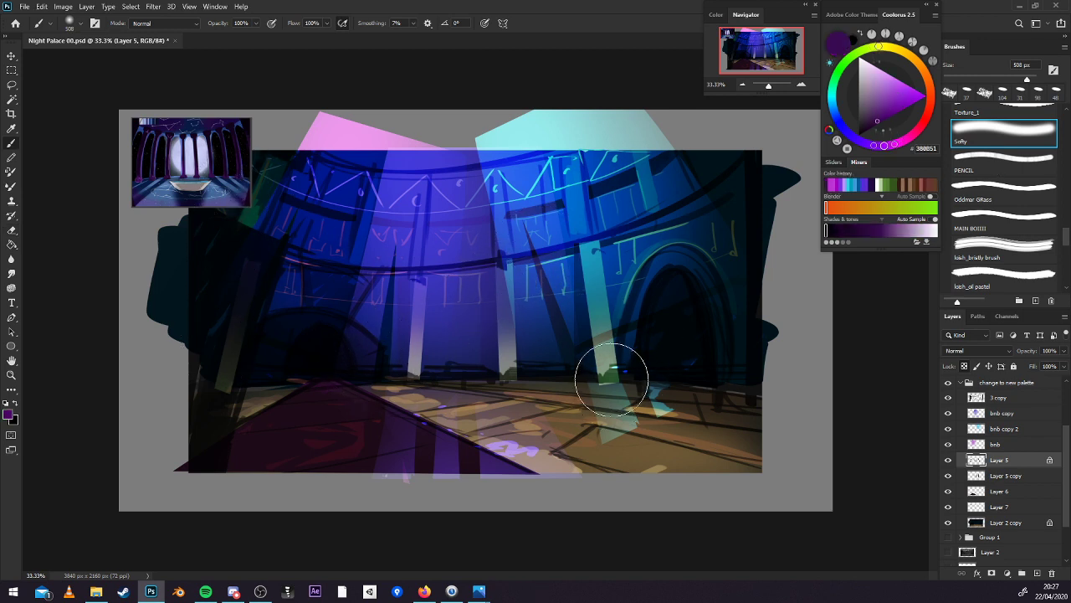
{"action": "mouse_move", "coordinate": [612, 381]}
{"action": "left_mouse_down"}
{"action": "mouse_move", "coordinate": [608, 409]}
{"action": "mouse_move", "coordinate": [602, 401]}
{"action": "left_mouse_up"}
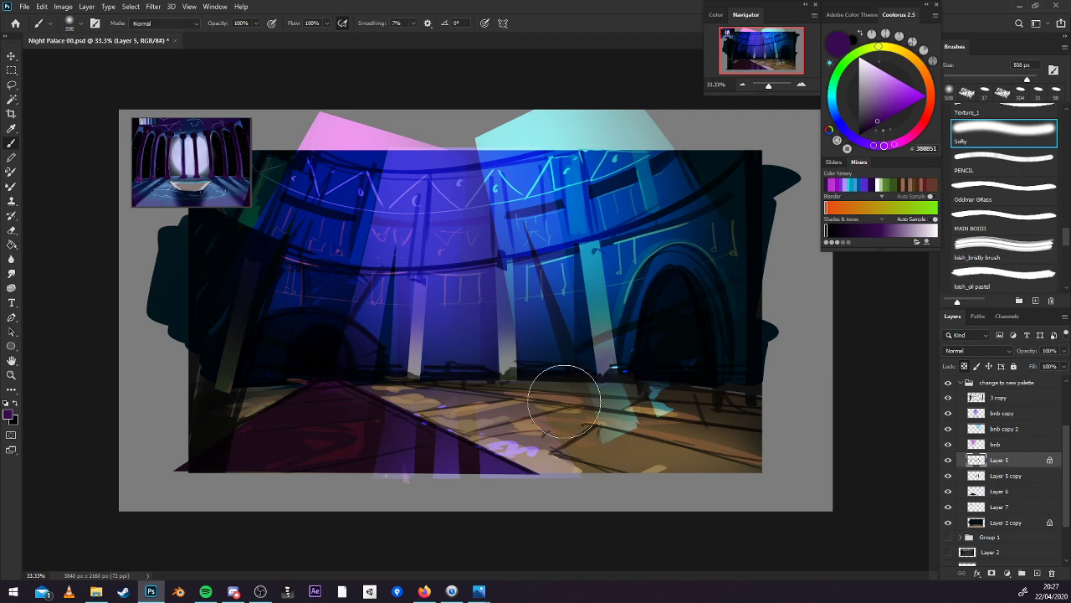
{"action": "left_click_drag", "start_coordinate": [877, 120], "coordinate": [900, 102]}
{"action": "left_click_drag", "start_coordinate": [883, 144], "coordinate": [889, 145]}
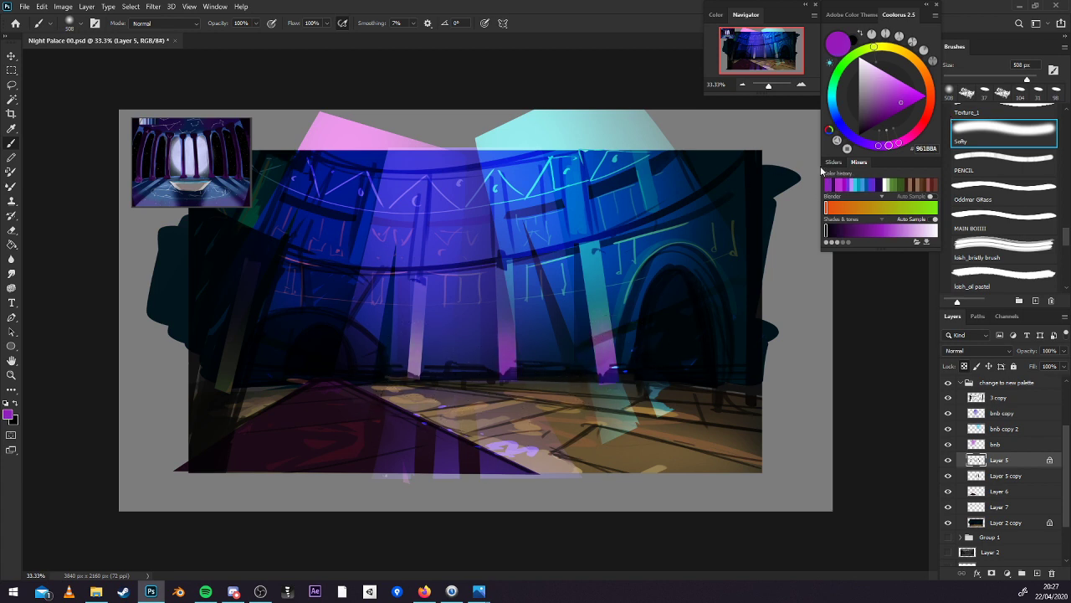
Shift the brush color through violet to blue to tint the leftmost pillar on Layer 5, and choose a lighter blue.
{"action": "left_click_drag", "start_coordinate": [887, 145], "coordinate": [855, 139]}
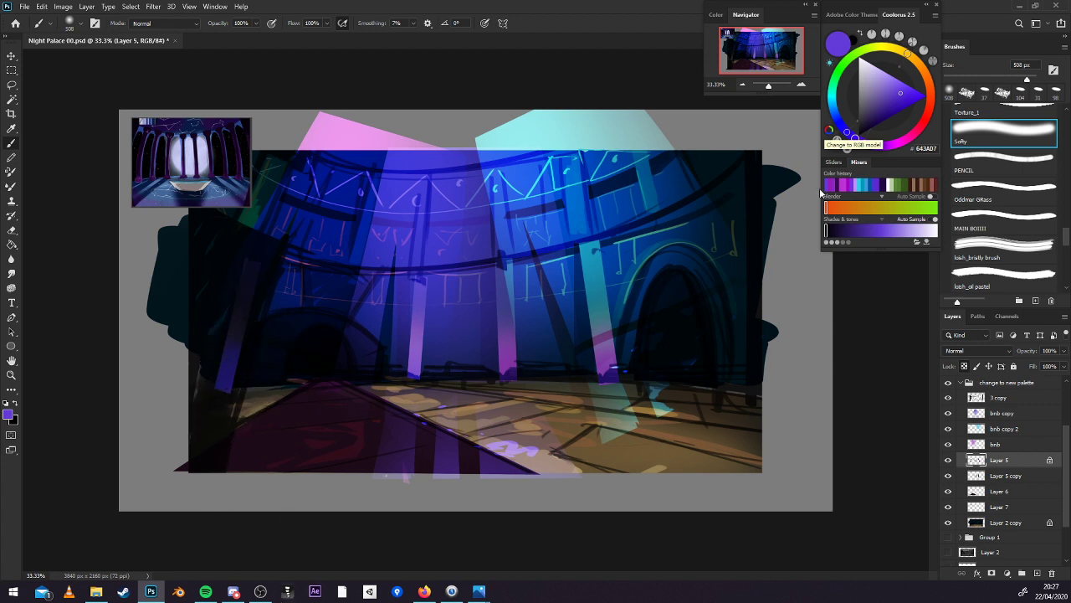
{"action": "left_click_drag", "start_coordinate": [847, 133], "coordinate": [835, 115]}
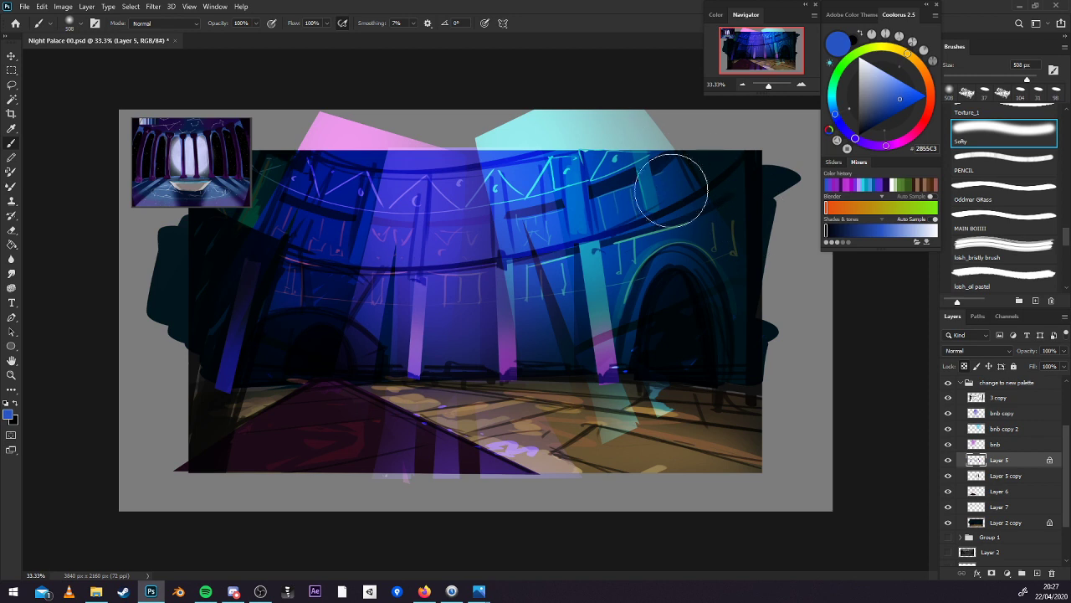
{"action": "left_click", "coordinate": [893, 87]}
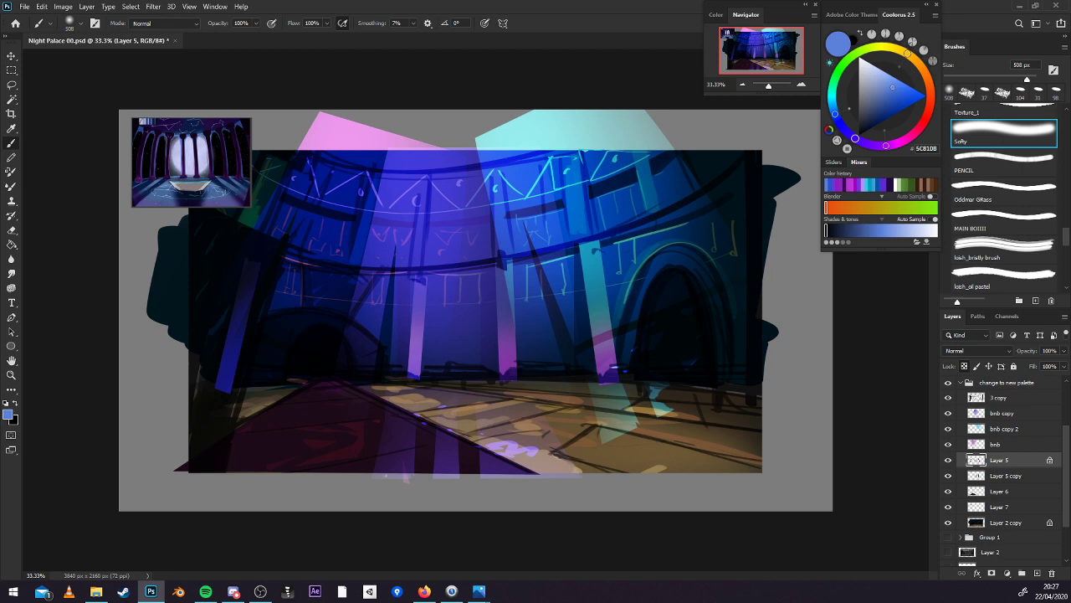
Save the document and switch to the Move tool.
{"action": "key", "text": "ctrl+s"}
{"action": "left_click", "coordinate": [260, 591]}
{"action": "key", "text": "v"}
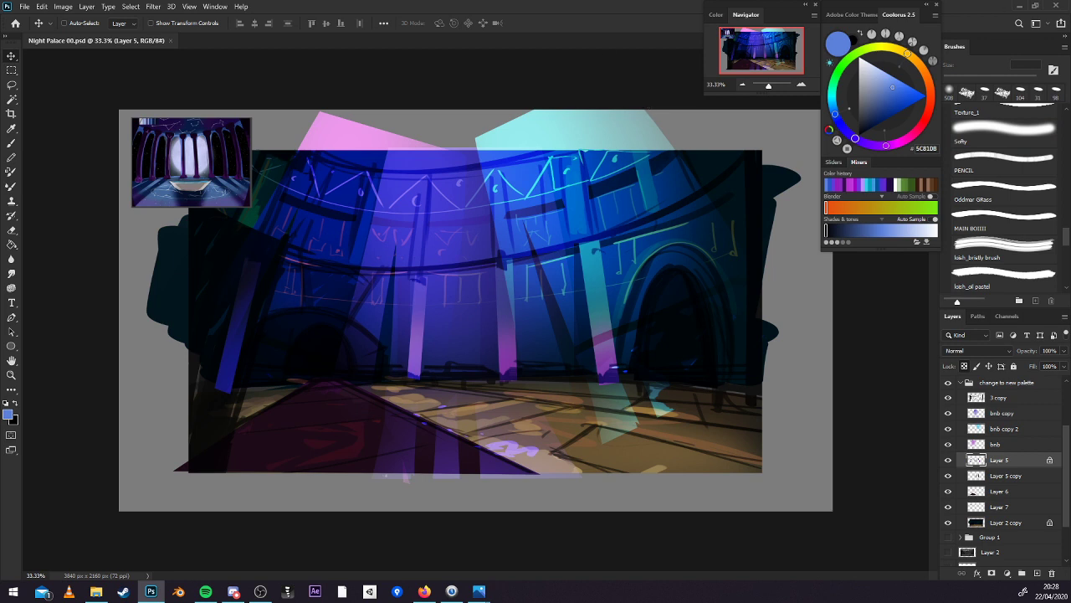
Check what Layer 5, Layer 5 copy and Layer 6 contribute by toggling their visibility.
{"action": "left_click", "coordinate": [948, 460]}
{"action": "left_click", "coordinate": [948, 459]}
{"action": "left_click", "coordinate": [949, 475]}
{"action": "left_click", "coordinate": [949, 477]}
{"action": "double_click", "coordinate": [1008, 476]}
{"action": "left_click", "coordinate": [948, 491]}
{"action": "left_click", "coordinate": [948, 491]}
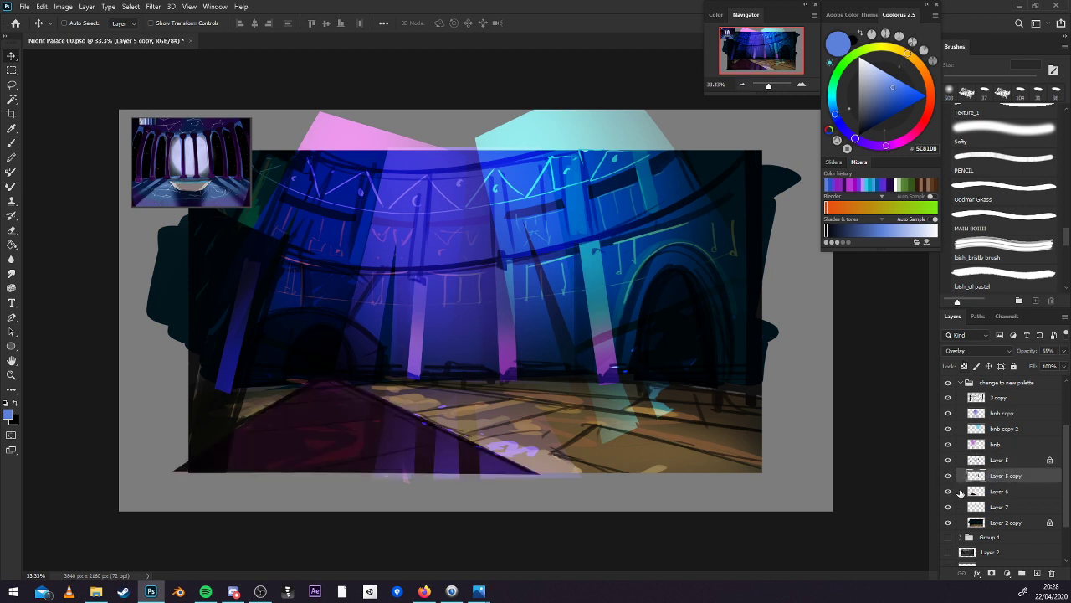
Shift the hue of Layer 6 to -16 with a Hue/Saturation adjustment.
{"action": "left_click", "coordinate": [1019, 497]}
{"action": "key", "text": "ctrl+u"}
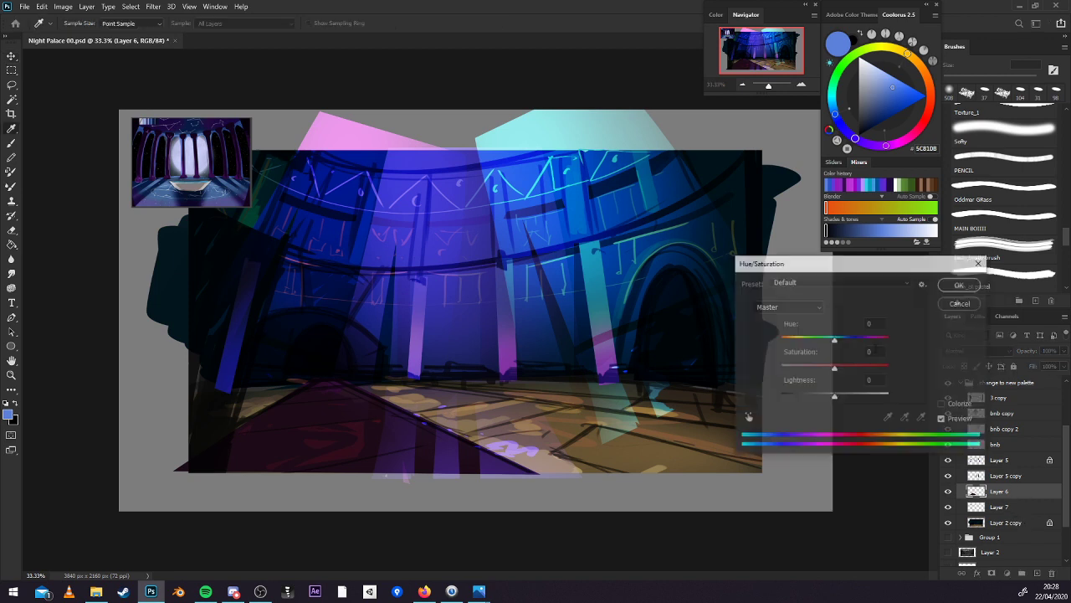
{"action": "mouse_move", "coordinate": [835, 337]}
{"action": "left_mouse_down"}
{"action": "mouse_move", "coordinate": [865, 343]}
{"action": "mouse_move", "coordinate": [825, 343]}
{"action": "left_mouse_up"}
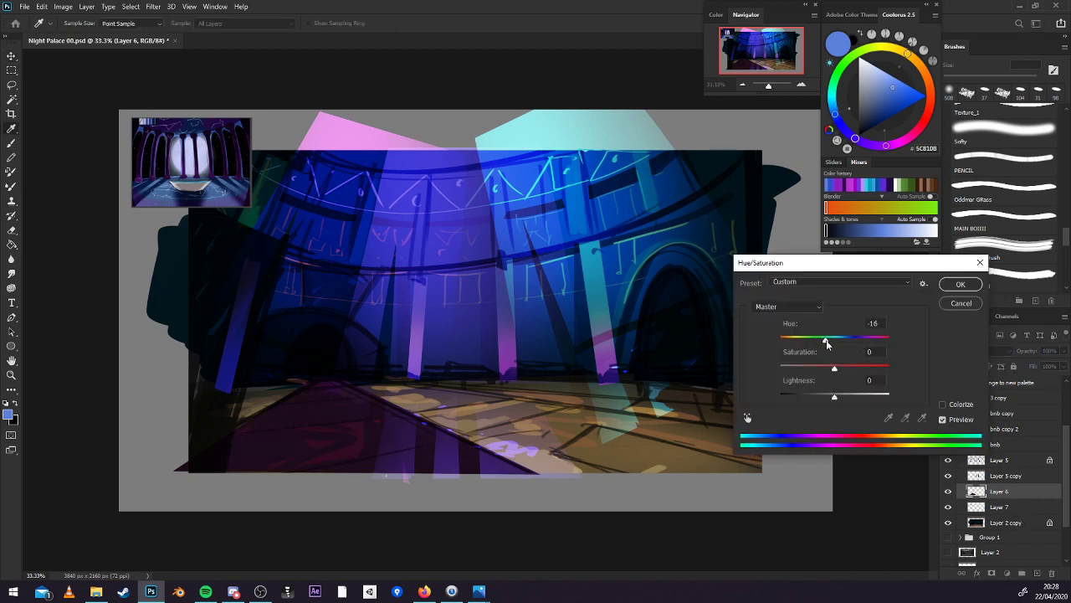
{"action": "left_click", "coordinate": [948, 288]}
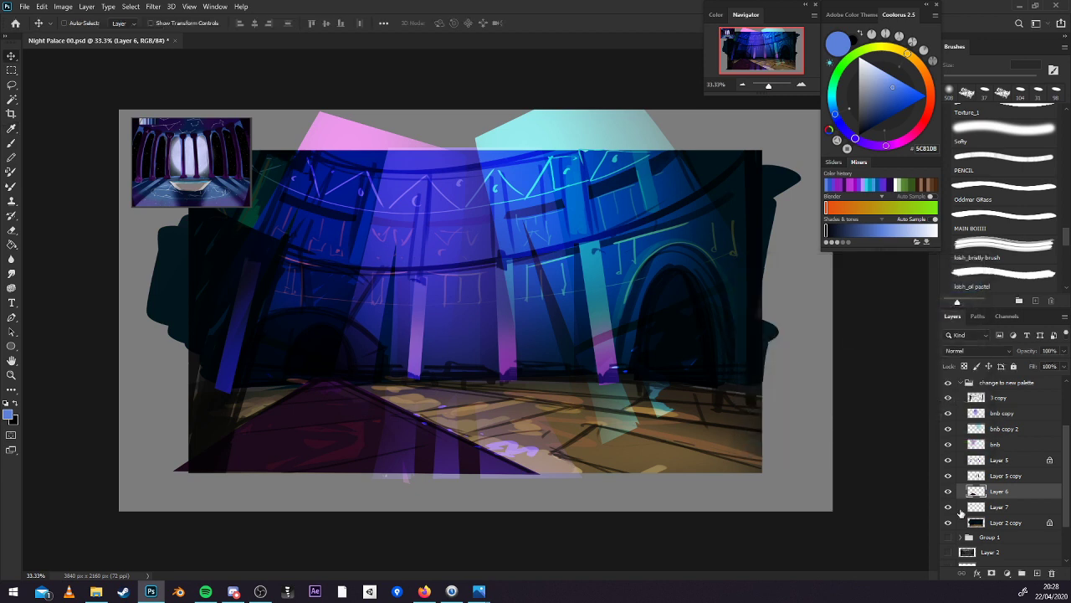
Shift the hue of Layer 7 to a negative value with a Hue/Saturation adjustment.
{"action": "left_click", "coordinate": [948, 507]}
{"action": "left_click", "coordinate": [949, 508]}
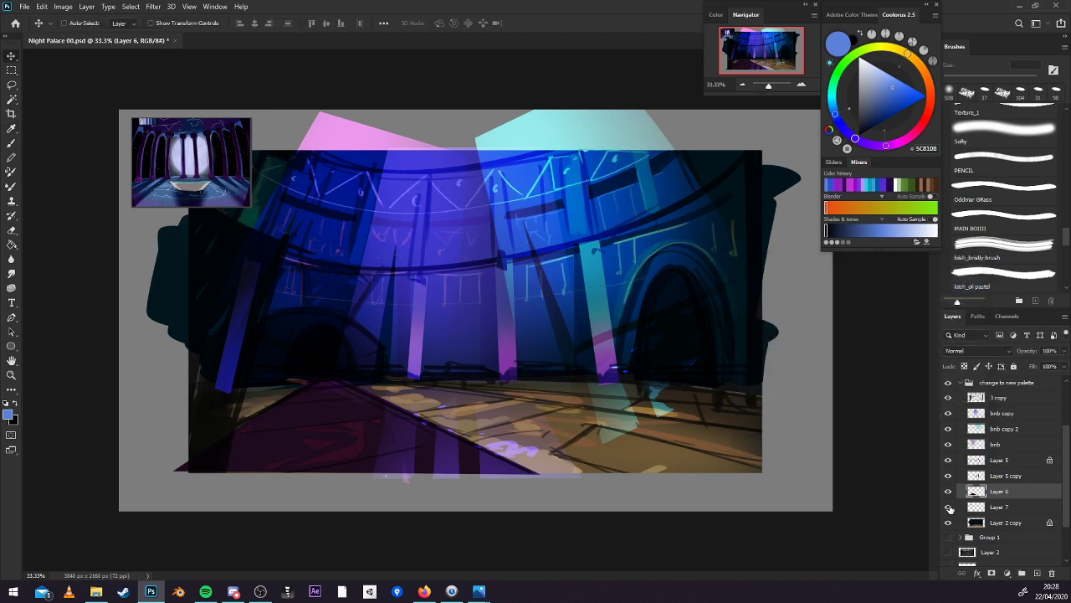
{"action": "left_click", "coordinate": [1007, 508]}
{"action": "key", "text": "ctrl+u"}
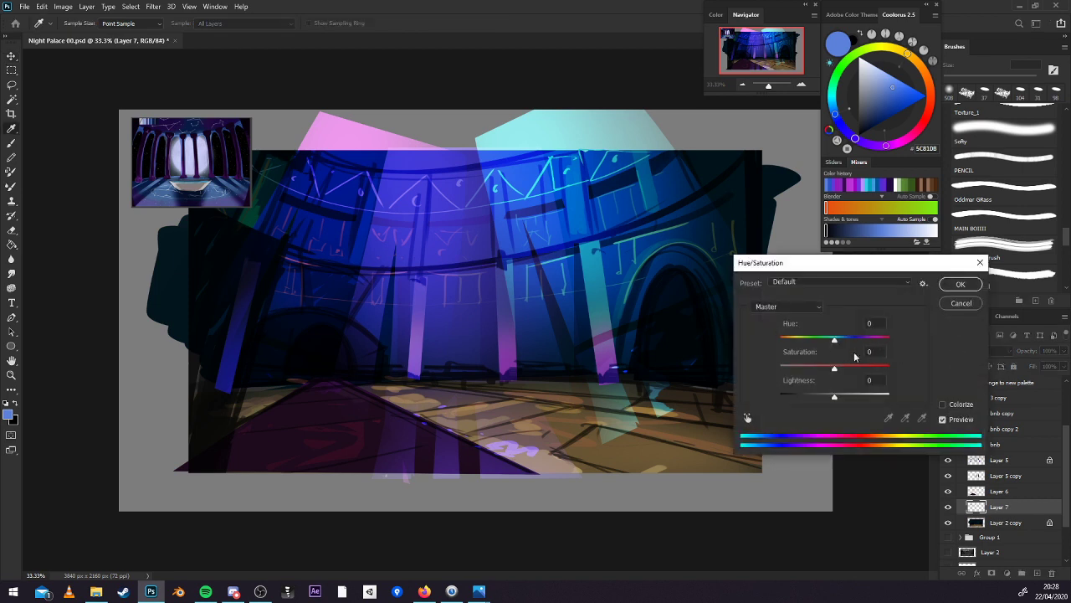
{"action": "mouse_move", "coordinate": [835, 342]}
{"action": "left_mouse_down"}
{"action": "mouse_move", "coordinate": [860, 343]}
{"action": "mouse_move", "coordinate": [793, 343]}
{"action": "mouse_move", "coordinate": [866, 349]}
{"action": "mouse_move", "coordinate": [768, 351]}
{"action": "mouse_move", "coordinate": [819, 343]}
{"action": "left_mouse_up"}
{"action": "left_click", "coordinate": [961, 284]}
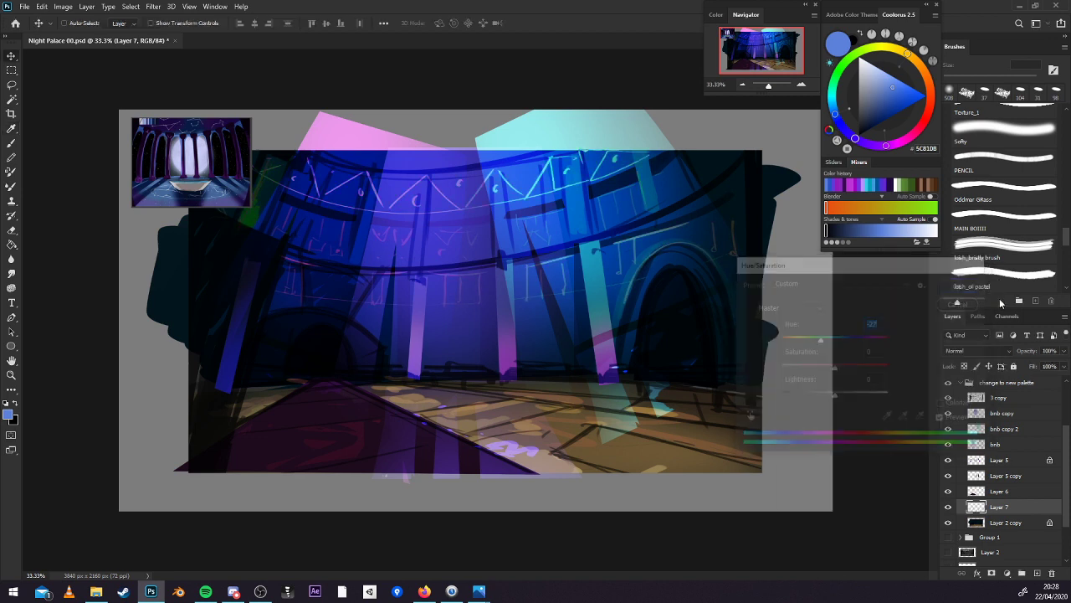
Hide the layers in the new palette group except 3 copy and Layer 2 copy.
{"action": "left_click", "coordinate": [949, 522]}
{"action": "left_click", "coordinate": [949, 522]}
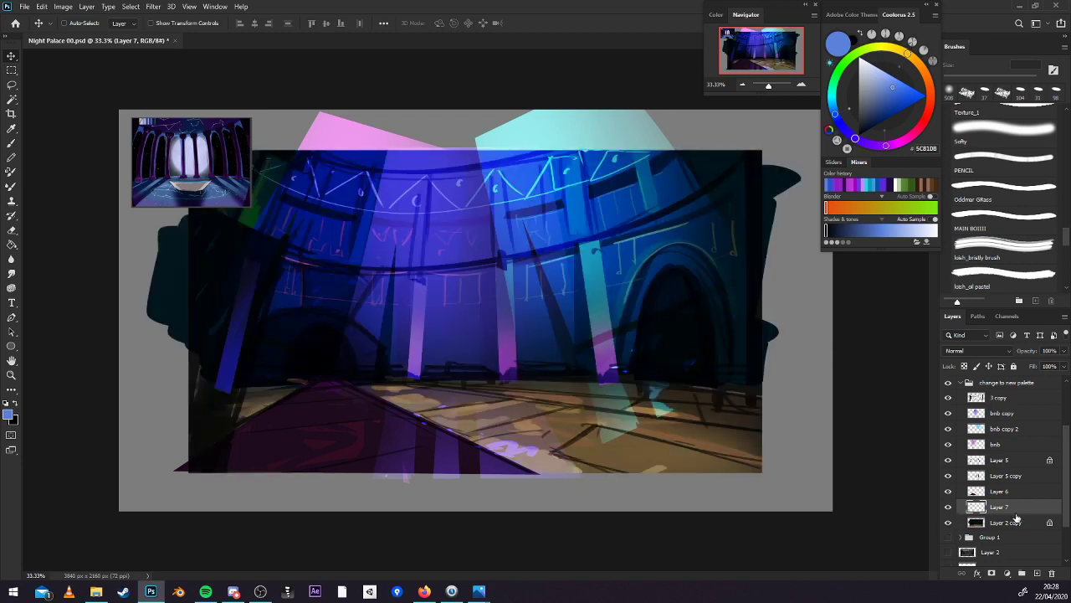
{"action": "left_click_drag", "start_coordinate": [949, 397], "coordinate": [949, 506]}
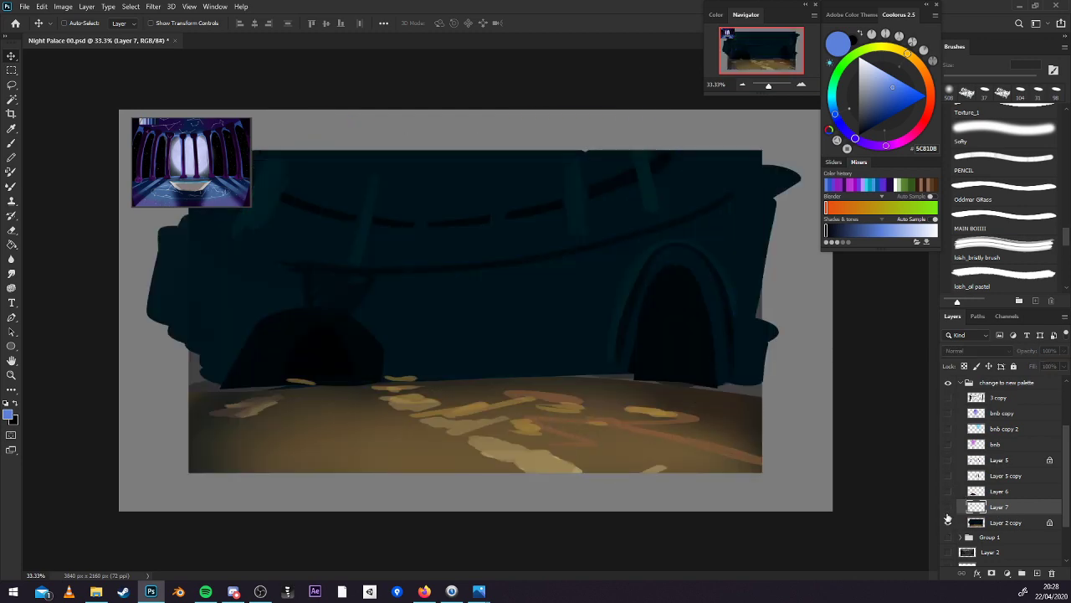
{"action": "left_click", "coordinate": [948, 397]}
{"action": "left_click", "coordinate": [949, 522]}
{"action": "left_click", "coordinate": [949, 522]}
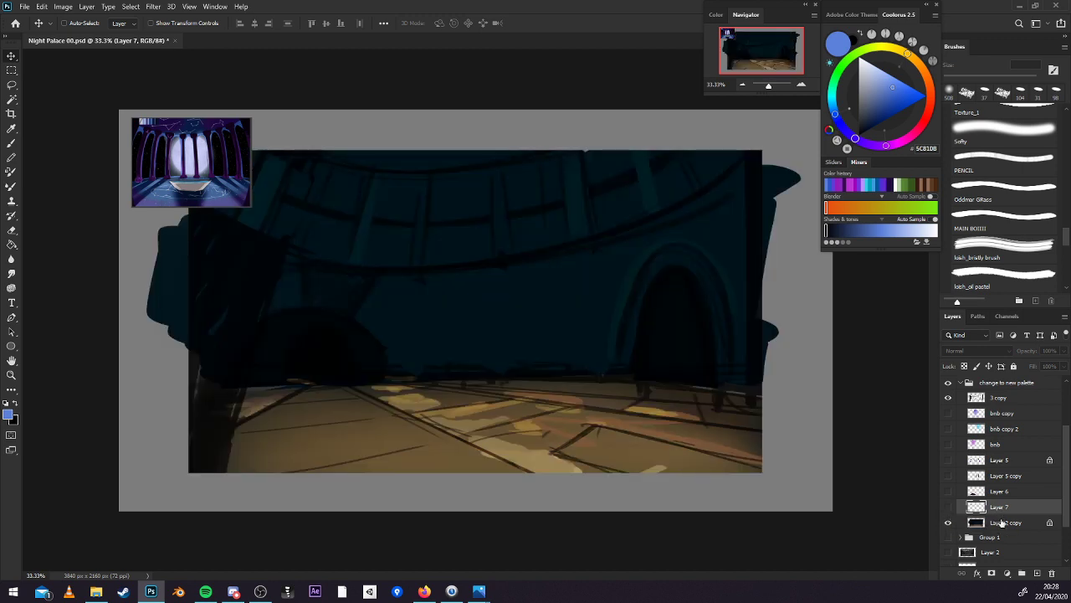
Select the wall area above the floor, refining the lower edge along the floor's curve with the Lasso.
{"action": "key", "text": "m"}
{"action": "mouse_move", "coordinate": [127, 120]}
{"action": "left_mouse_down"}
{"action": "mouse_move", "coordinate": [753, 347]}
{"action": "mouse_move", "coordinate": [757, 366]}
{"action": "mouse_move", "coordinate": [755, 377]}
{"action": "mouse_move", "coordinate": [315, 383]}
{"action": "mouse_move", "coordinate": [142, 408]}
{"action": "mouse_move", "coordinate": [153, 381]}
{"action": "left_mouse_up"}
{"action": "key", "text": "l"}
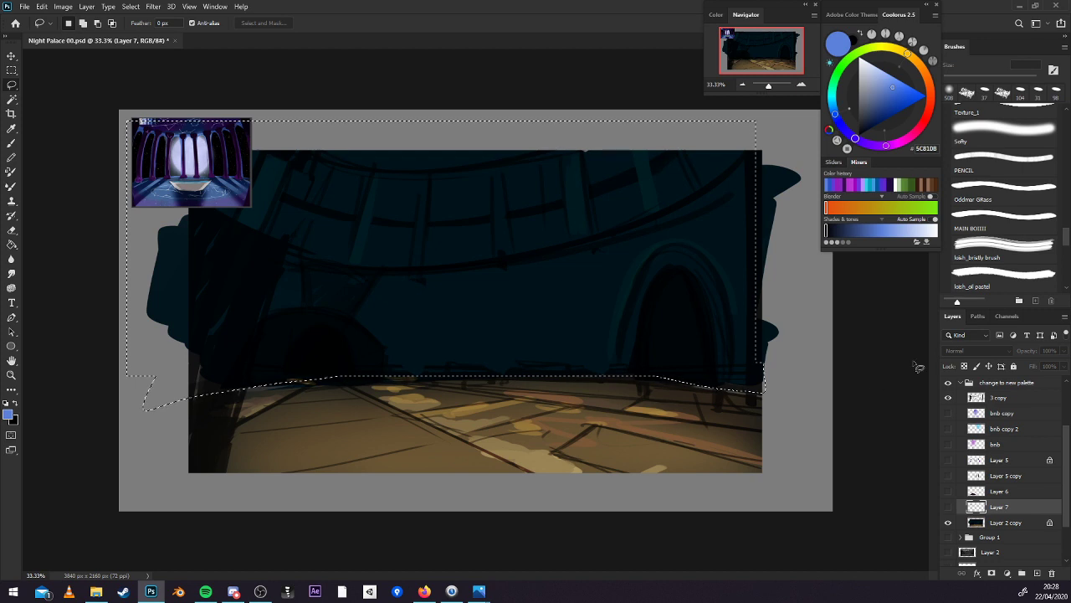
Recolor the selected wall on Layer 2 copy with Hue/Saturation at hue +29 and saturation -24, and clear the selection.
{"action": "left_click", "coordinate": [1004, 523]}
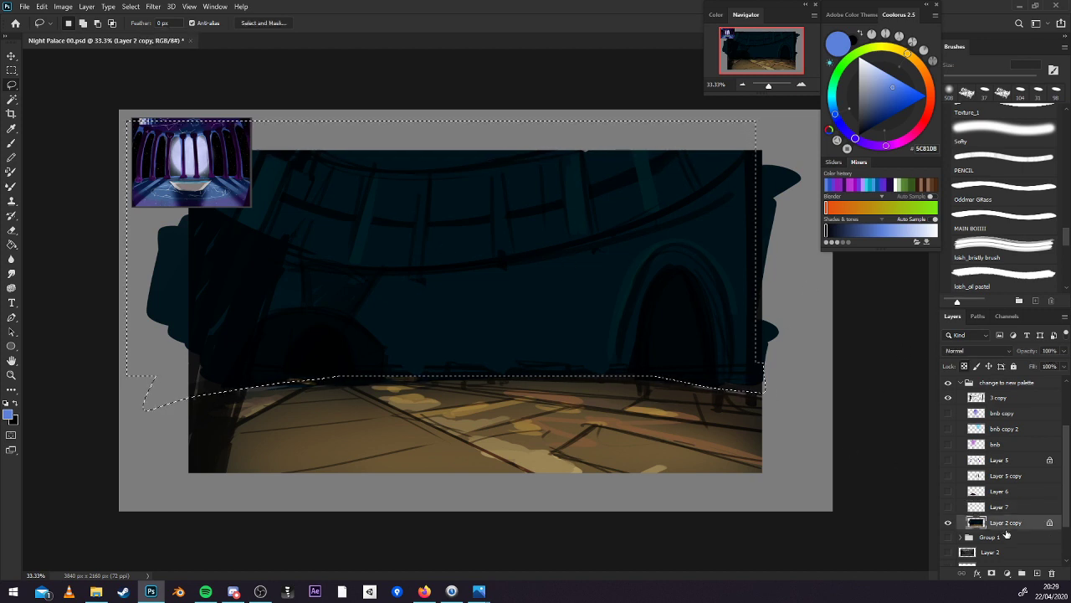
{"action": "key", "text": "ctrl+u"}
{"action": "left_click_drag", "start_coordinate": [835, 339], "coordinate": [822, 373]}
{"action": "left_click", "coordinate": [960, 284]}
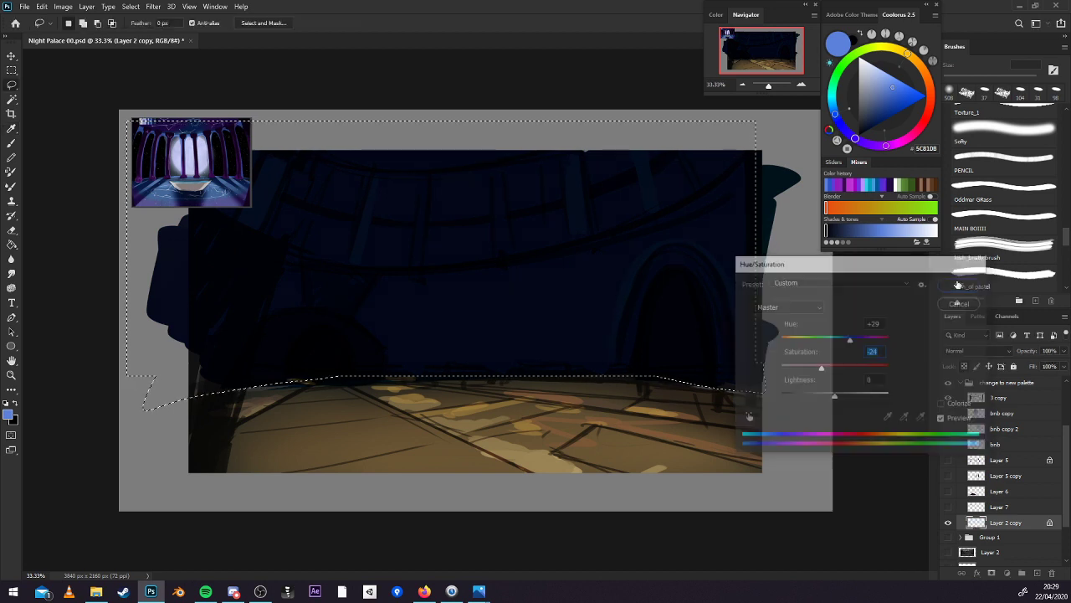
{"action": "key", "text": "ctrl+d"}
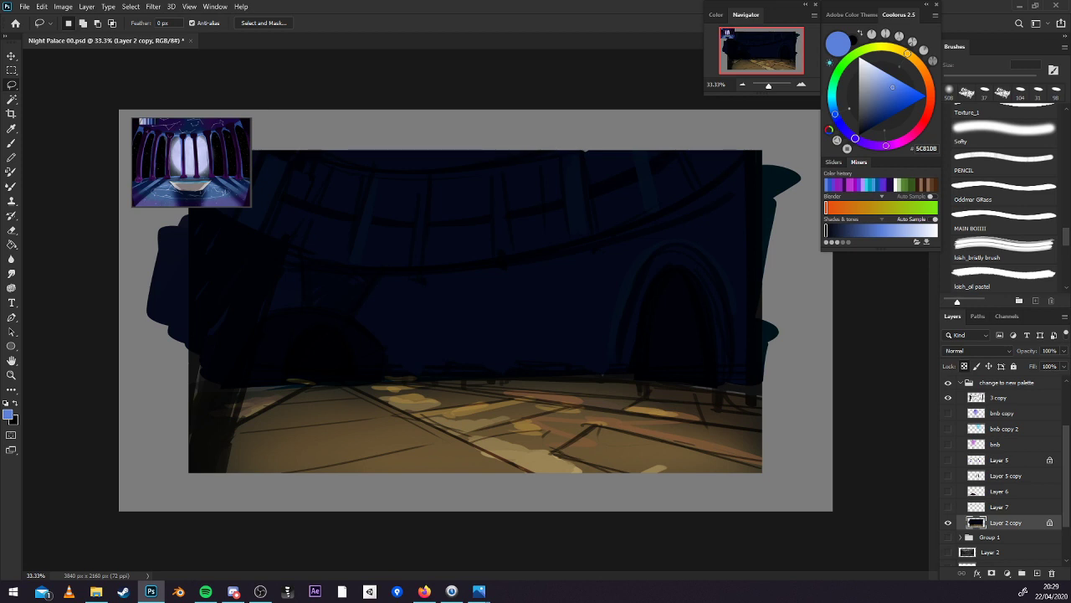
{"action": "key", "text": "alt+Tab"}
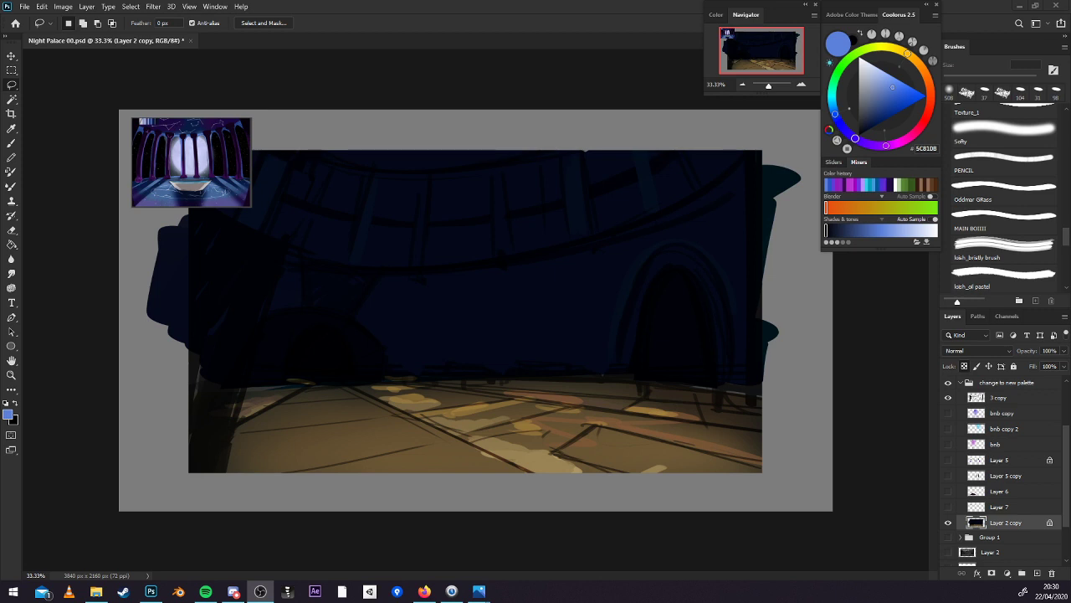
{"action": "left_click", "coordinate": [948, 523], "text": "alt"}
{"action": "left_click", "coordinate": [948, 522], "text": "alt"}
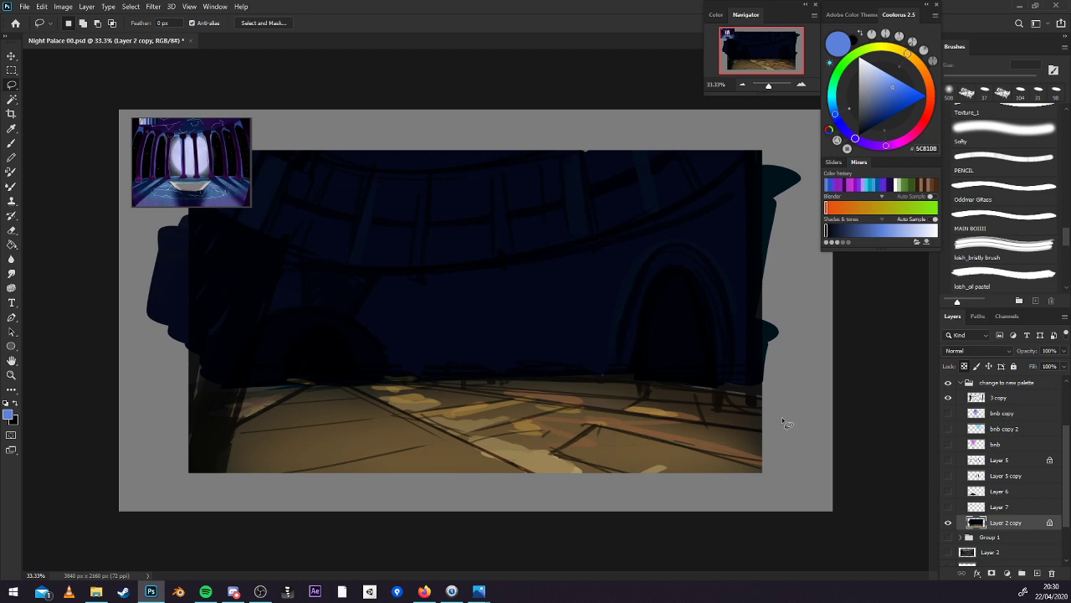
{"action": "mouse_move", "coordinate": [767, 395]}
{"action": "left_mouse_down"}
{"action": "mouse_move", "coordinate": [496, 372]}
{"action": "mouse_move", "coordinate": [339, 382]}
{"action": "mouse_move", "coordinate": [159, 422]}
{"action": "mouse_move", "coordinate": [578, 507]}
{"action": "mouse_move", "coordinate": [785, 423]}
{"action": "left_mouse_up"}
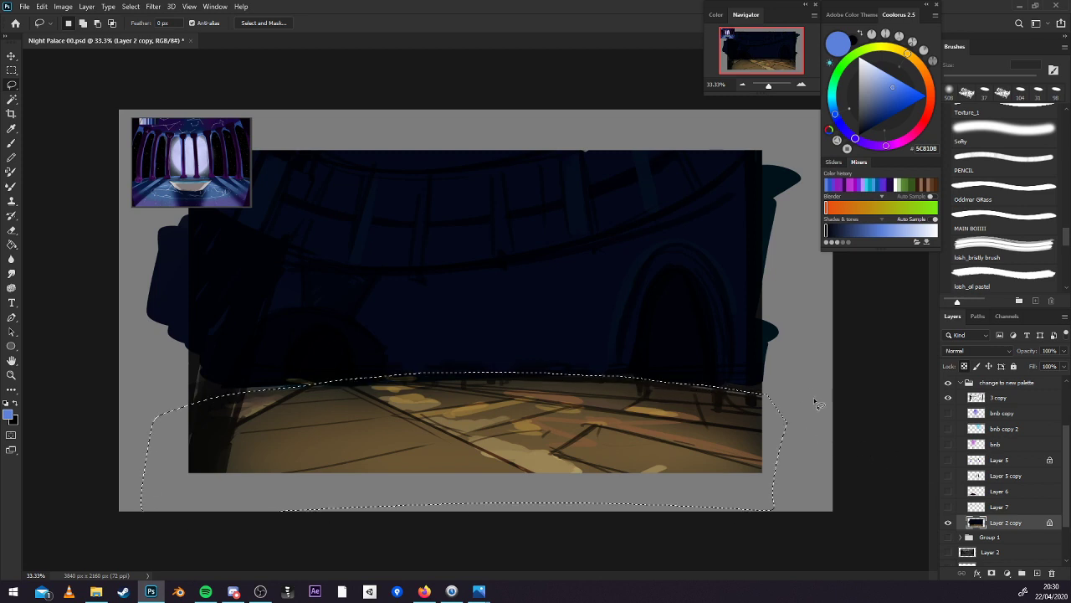
Show the layers from bnb copy down to Layer 7 again, clear the selection and save the document.
{"action": "left_click_drag", "start_coordinate": [948, 412], "coordinate": [949, 507]}
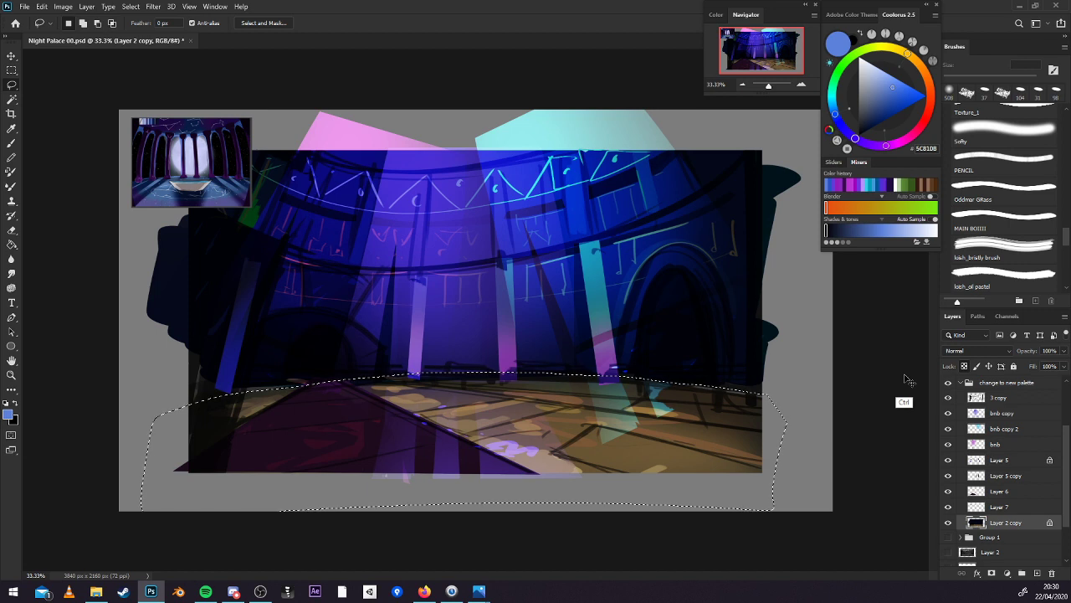
{"action": "key", "text": "ctrl+d"}
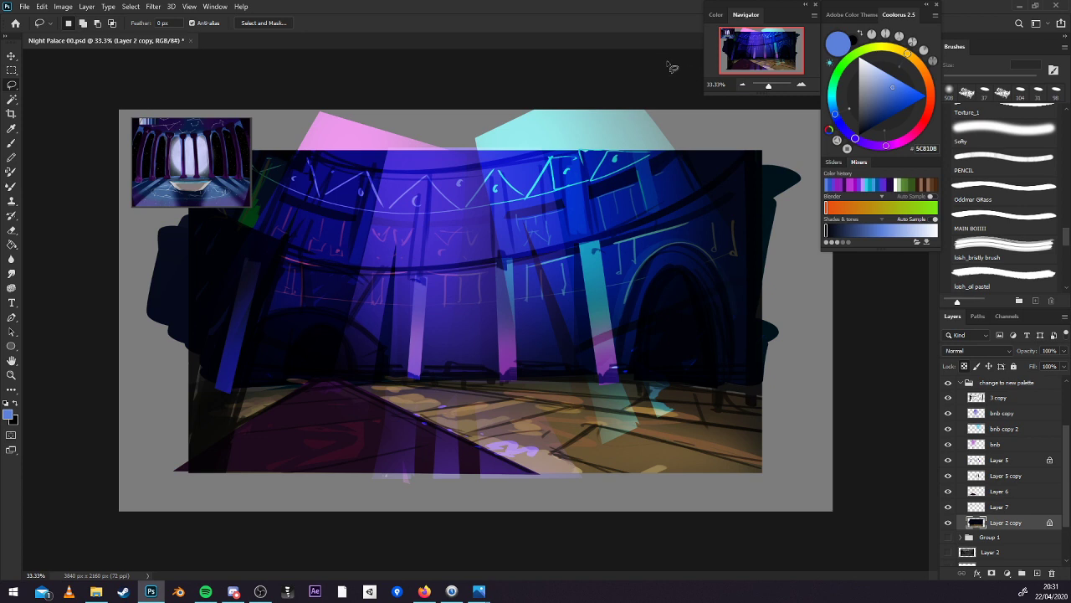
{"action": "key", "text": "ctrl+s"}
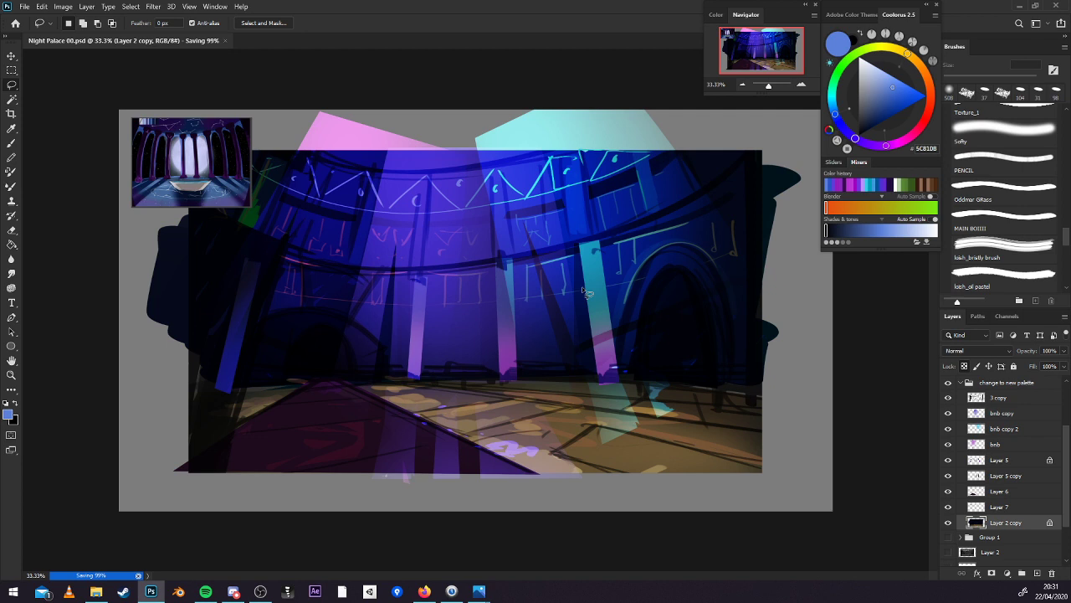
Check what the light beams on bnb copy and bnb copy 2 contribute by toggling their visibility.
{"action": "left_click", "coordinate": [948, 414]}
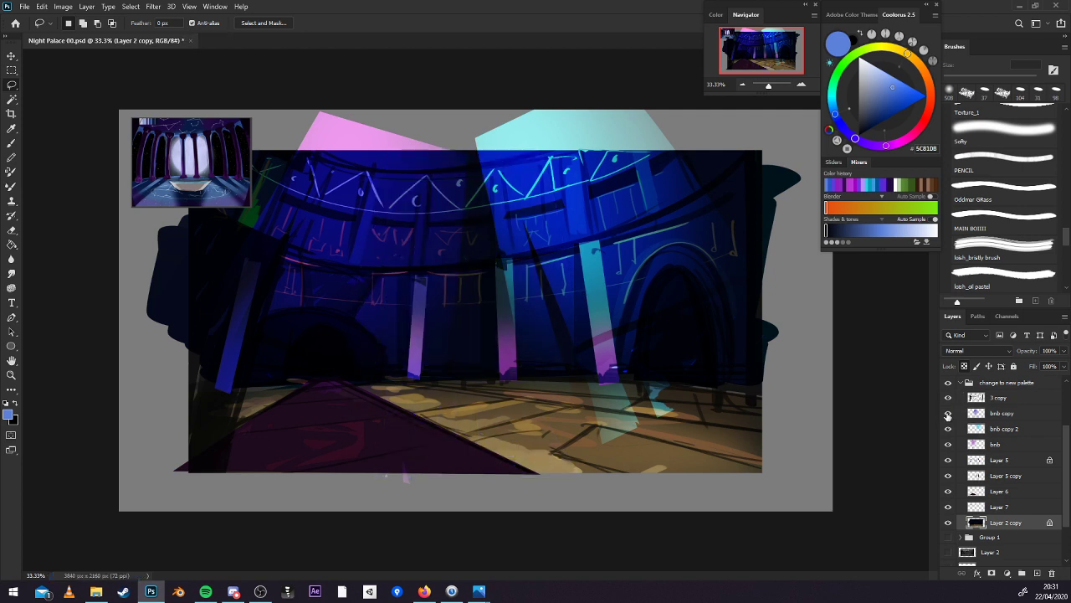
{"action": "left_click", "coordinate": [947, 415]}
{"action": "left_click", "coordinate": [948, 414]}
{"action": "left_click", "coordinate": [949, 430]}
{"action": "left_click", "coordinate": [949, 429]}
{"action": "left_click", "coordinate": [948, 414]}
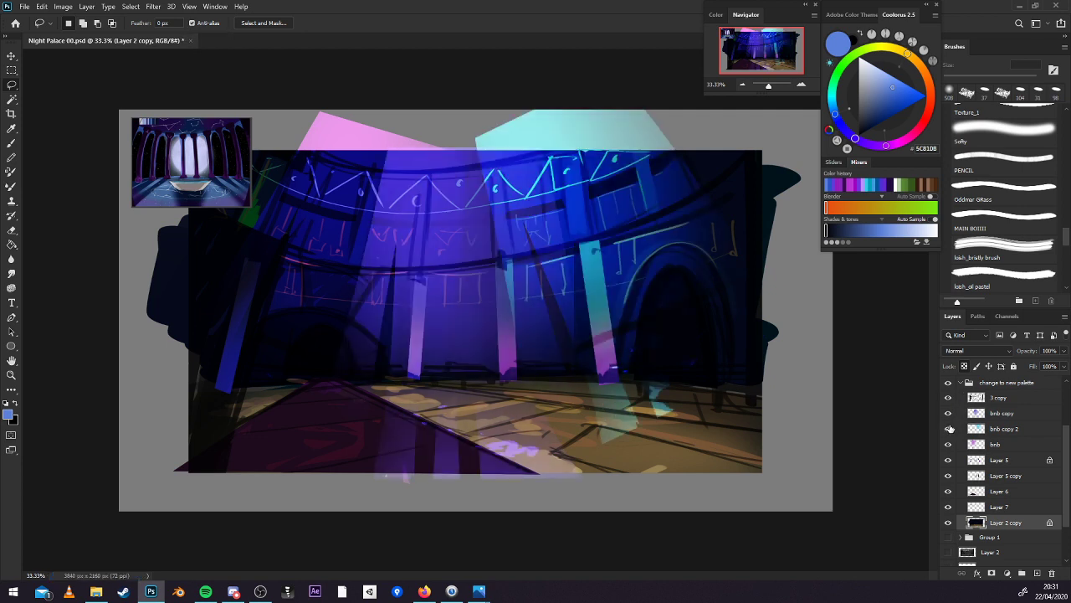
{"action": "left_click", "coordinate": [949, 428]}
{"action": "left_click", "coordinate": [949, 416]}
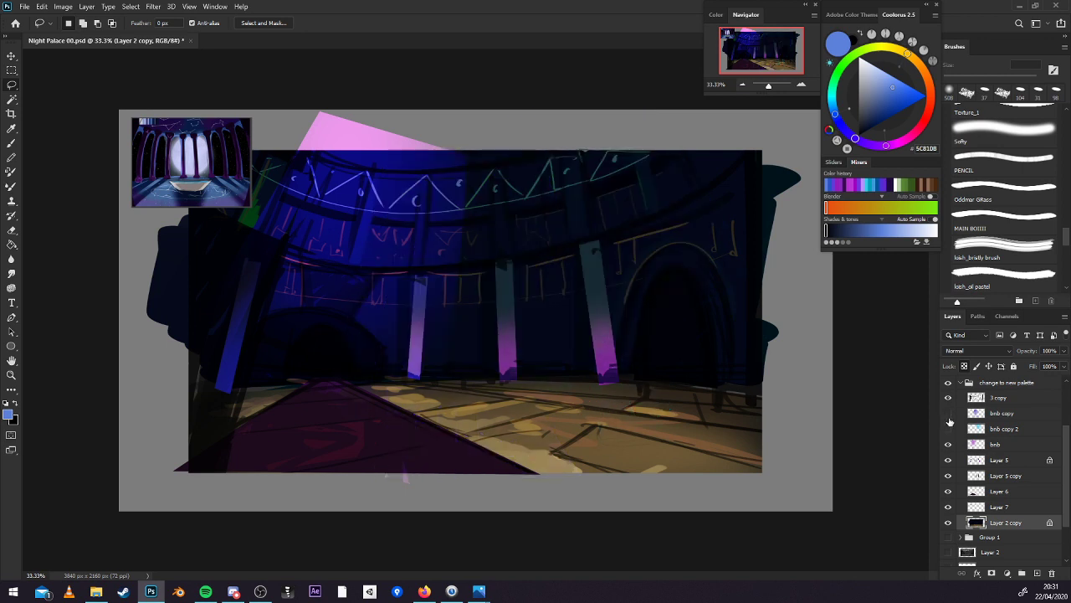
{"action": "left_click", "coordinate": [948, 414]}
{"action": "left_click", "coordinate": [948, 428]}
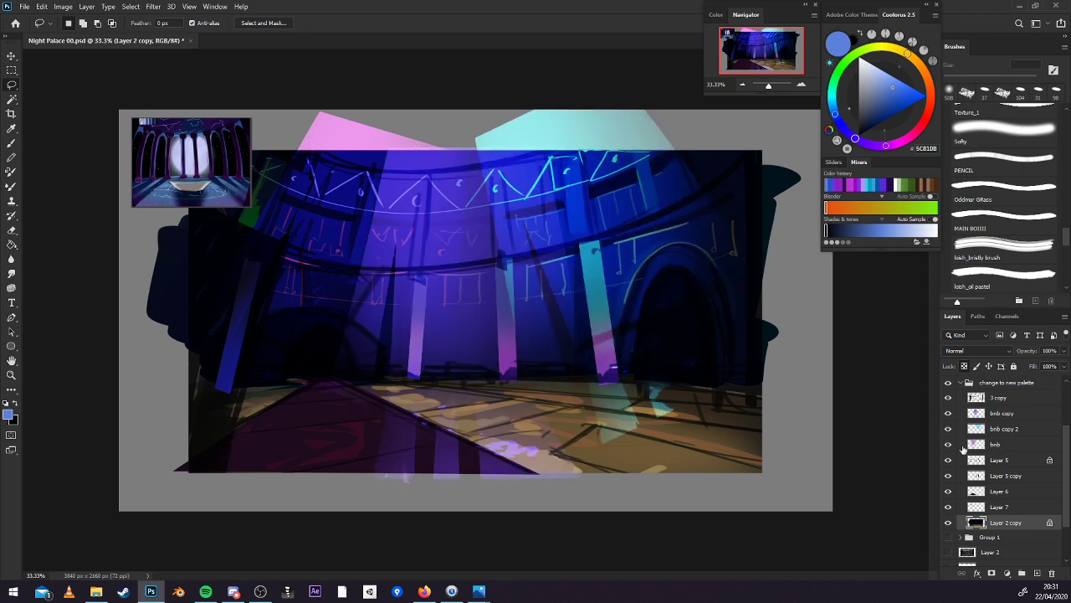
Delete the parts of the light beams sticking out above the painting on bnb copy 2 and bnb, and clear the selection.
{"action": "left_click", "coordinate": [1008, 414]}
{"action": "left_click", "coordinate": [12, 70]}
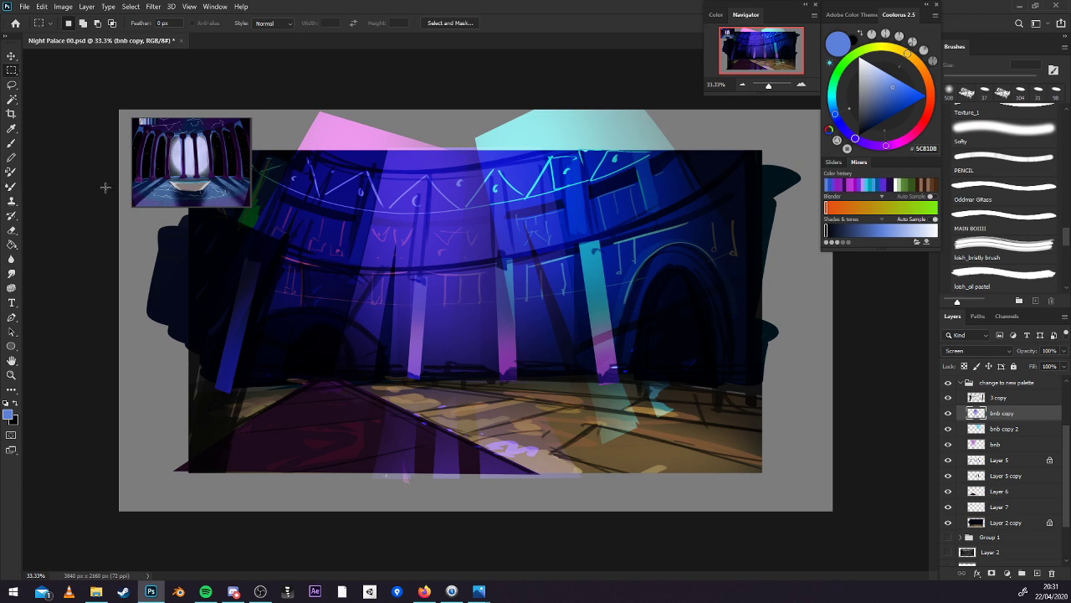
{"action": "left_click_drag", "start_coordinate": [189, 110], "coordinate": [723, 149]}
{"action": "left_click", "coordinate": [1004, 429]}
{"action": "key", "text": "Delete"}
{"action": "left_click", "coordinate": [1004, 445]}
{"action": "key", "text": "Delete"}
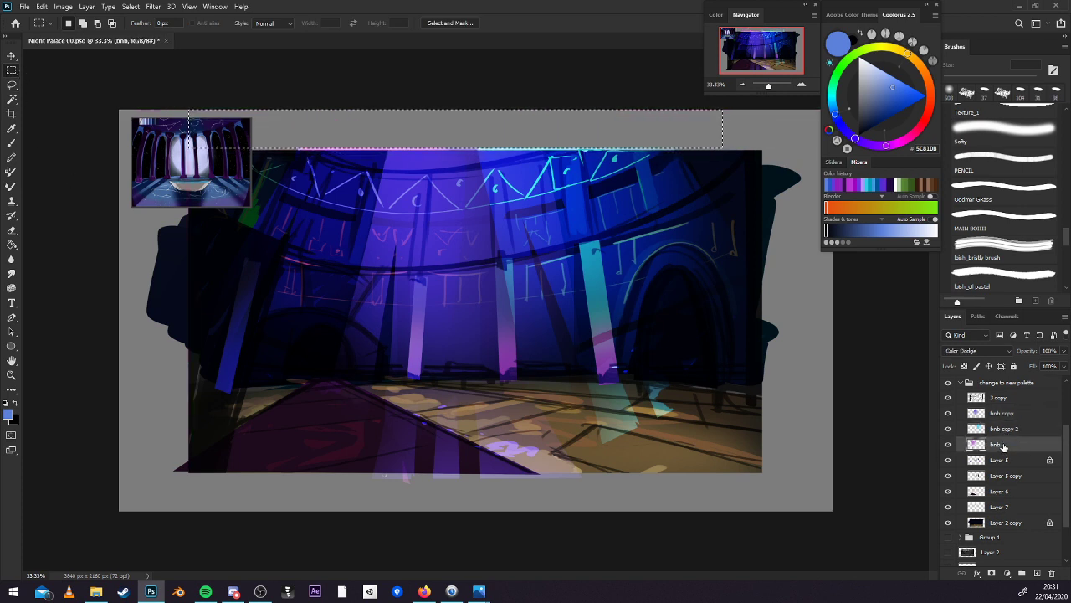
{"action": "key", "text": "ctrl+d"}
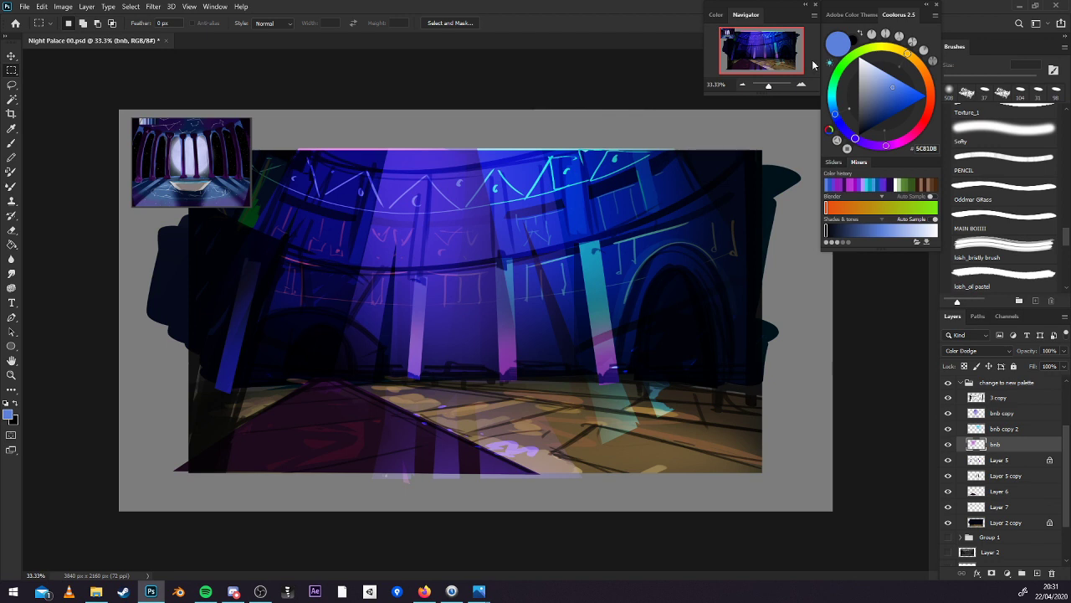
{"action": "left_click", "coordinate": [949, 400]}
{"action": "left_click", "coordinate": [949, 400]}
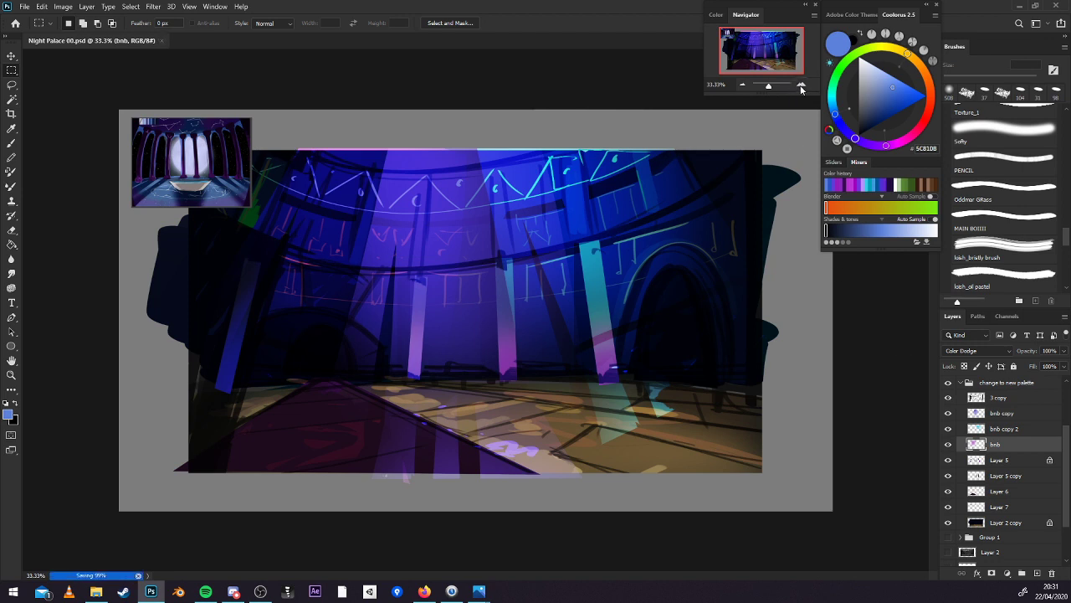
Duplicate Layer 2 copy and hide the original.
{"action": "left_click", "coordinate": [1021, 527]}
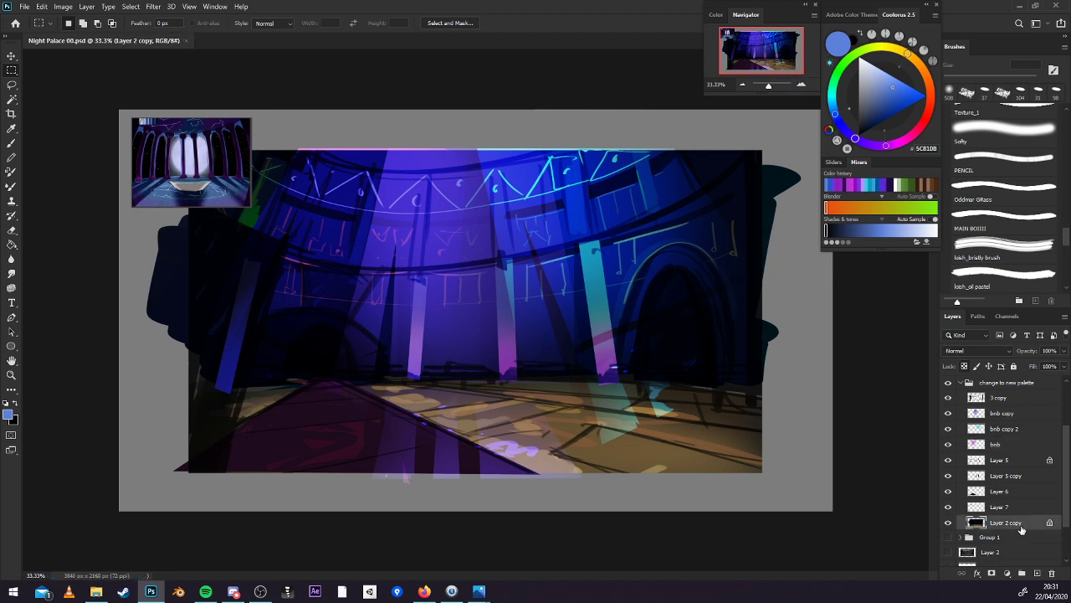
{"action": "key", "text": "ctrl+j"}
{"action": "left_click", "coordinate": [949, 539]}
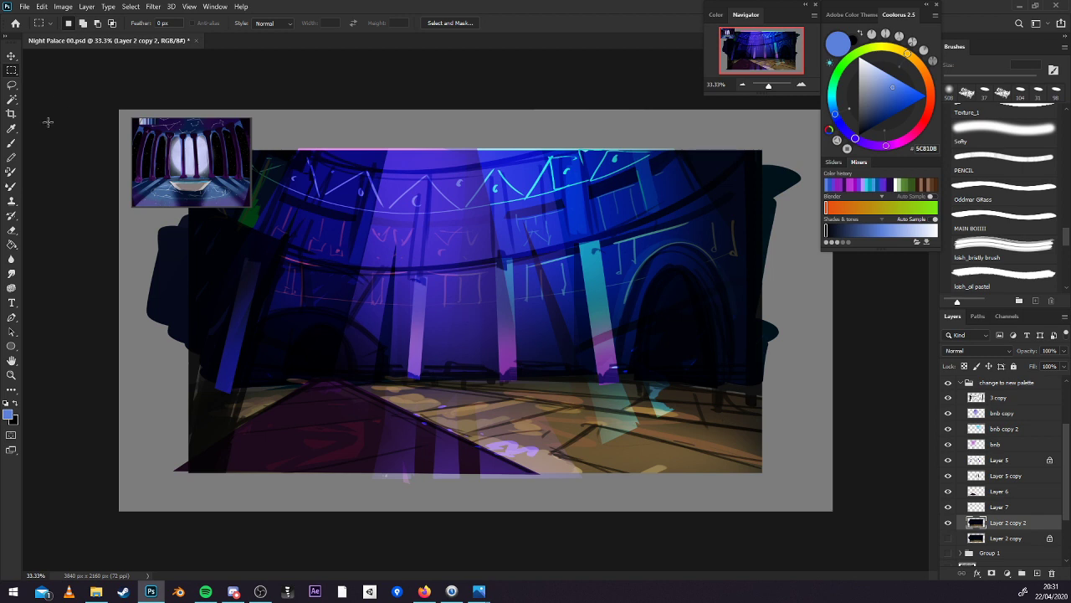
Select the floor area with a rectangle and refine its upper edge along the wall's base with the Lasso.
{"action": "mouse_move", "coordinate": [762, 475]}
{"action": "left_mouse_down"}
{"action": "mouse_move", "coordinate": [411, 457]}
{"action": "mouse_move", "coordinate": [173, 379]}
{"action": "left_mouse_up"}
{"action": "key", "text": "l"}
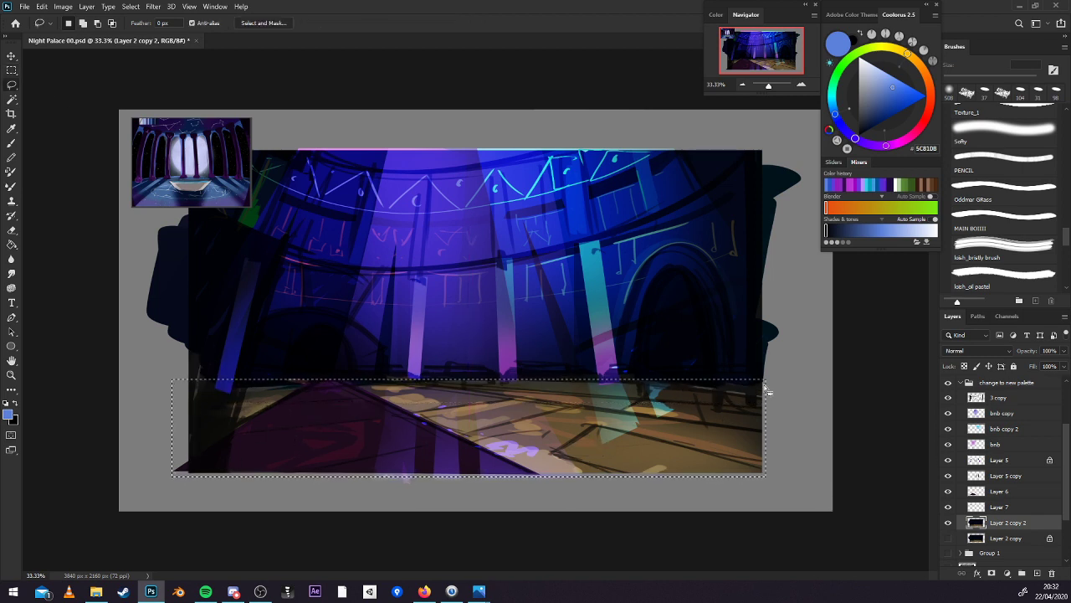
{"action": "mouse_move", "coordinate": [766, 388]}
{"action": "left_mouse_down"}
{"action": "mouse_move", "coordinate": [544, 378]}
{"action": "mouse_move", "coordinate": [280, 387]}
{"action": "left_mouse_up"}
{"action": "left_click_drag", "start_coordinate": [150, 407], "coordinate": [150, 408]}
Recolor the selected floor on Layer 2 copy 2 with Hue/Saturation at hue -30, saturation -3 and lightness -15, and clear the selection.
{"action": "key", "text": "ctrl+u"}
{"action": "left_click_drag", "start_coordinate": [836, 340], "coordinate": [831, 397]}
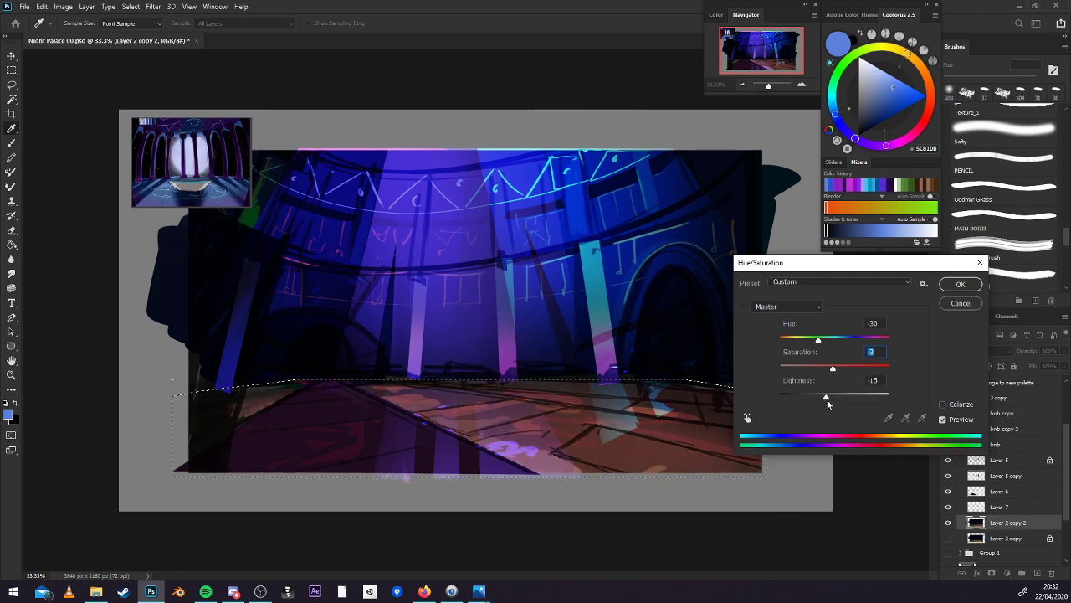
{"action": "left_click", "coordinate": [959, 285]}
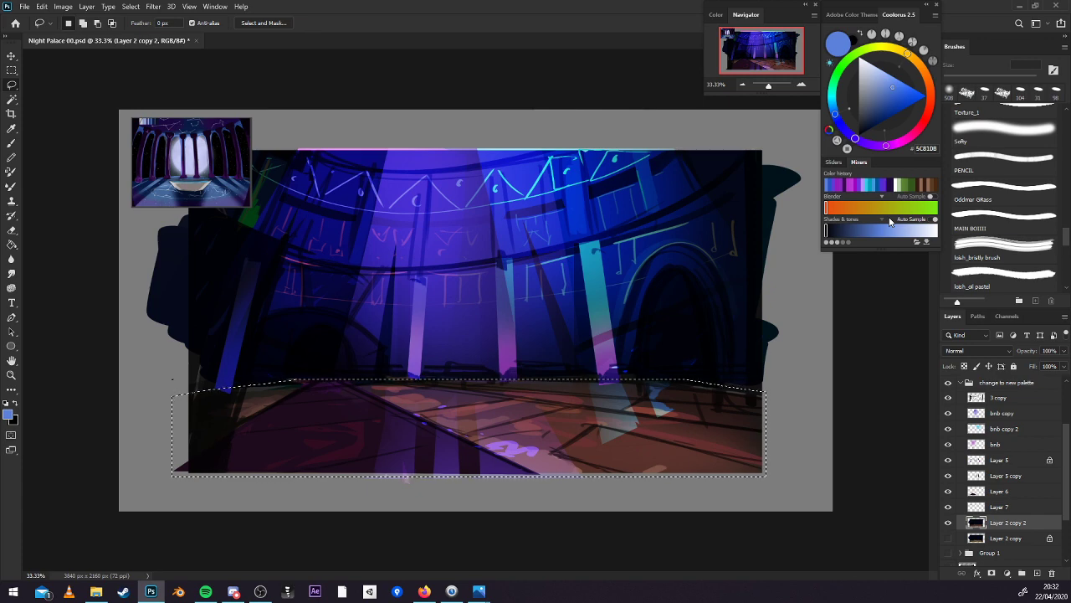
{"action": "left_click", "coordinate": [949, 522]}
{"action": "left_click", "coordinate": [949, 522]}
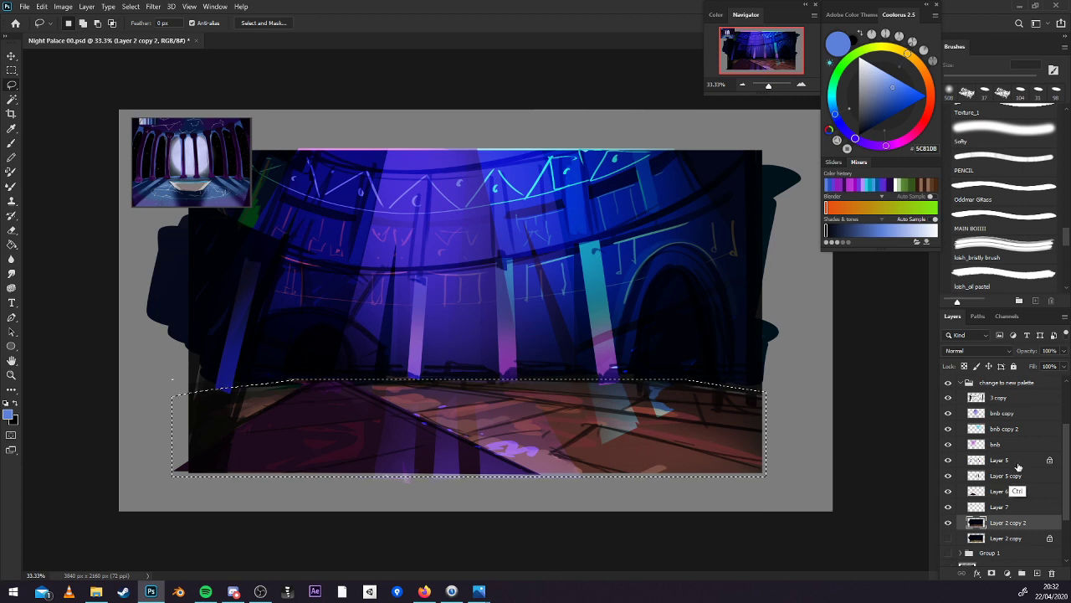
{"action": "key", "text": "ctrl+d"}
Compare the painting with and without Layer 2 copy 2 and the cyan beams on bnb copy 2.
{"action": "left_click", "coordinate": [948, 522]}
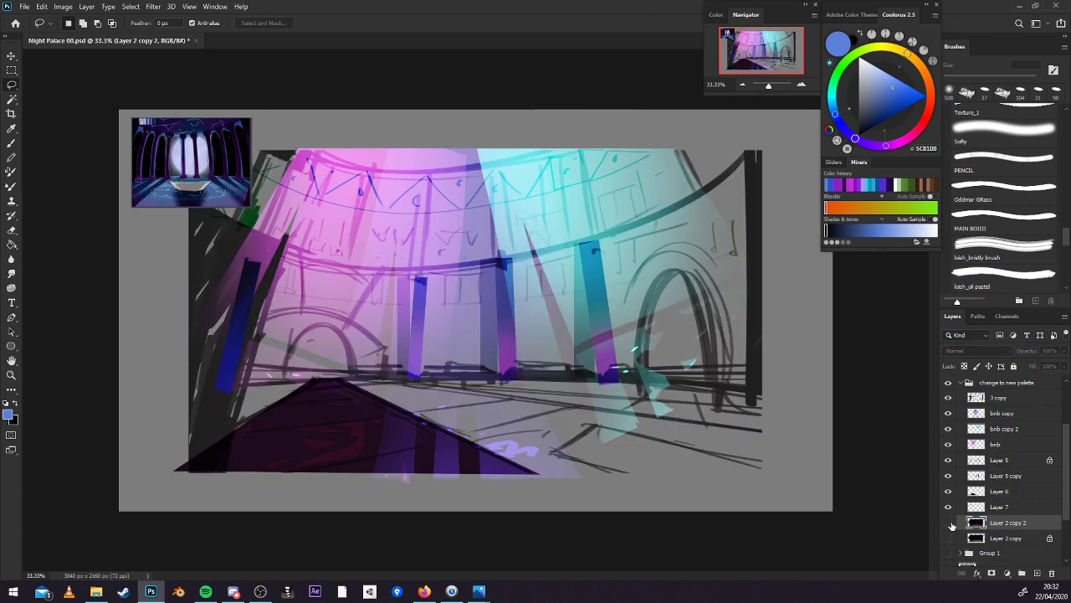
{"action": "left_click", "coordinate": [948, 522]}
{"action": "left_click", "coordinate": [948, 429]}
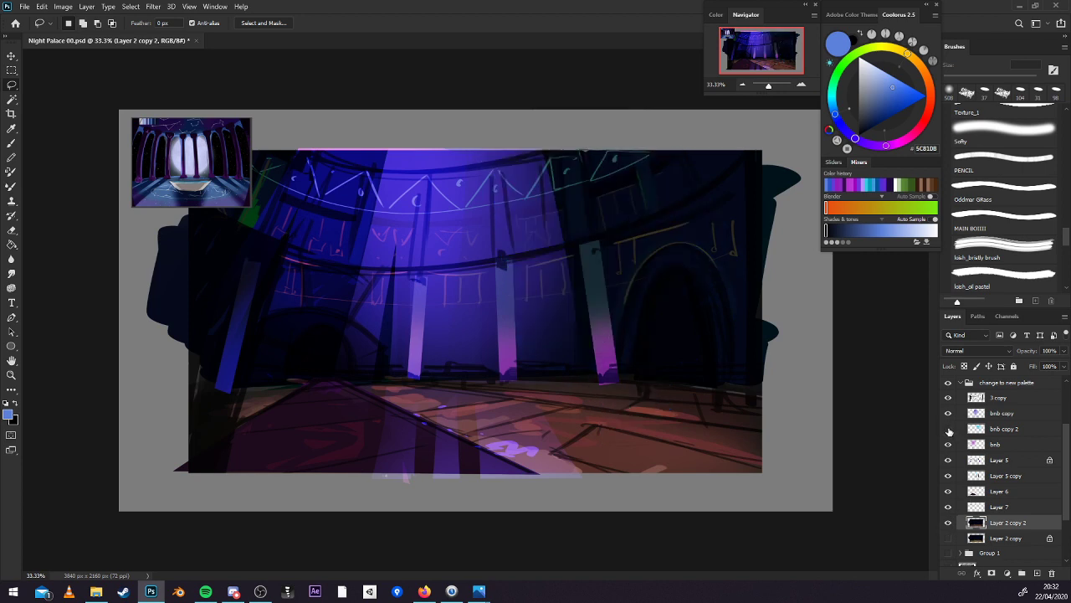
{"action": "left_click", "coordinate": [948, 428]}
{"action": "left_click", "coordinate": [948, 429]}
{"action": "left_click", "coordinate": [948, 429]}
{"action": "left_click", "coordinate": [948, 428]}
{"action": "left_click", "coordinate": [949, 429]}
Erase part of the cyan beam spilling onto the floor on bnb copy 2, and check bnb copy's visibility.
{"action": "key", "text": "e"}
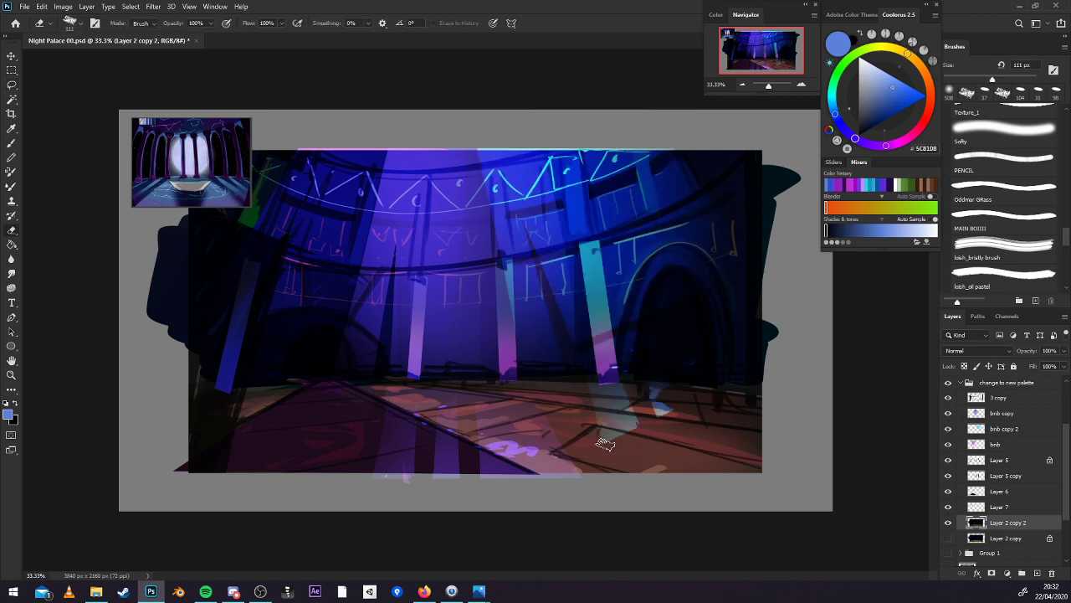
{"action": "left_click", "coordinate": [1004, 429]}
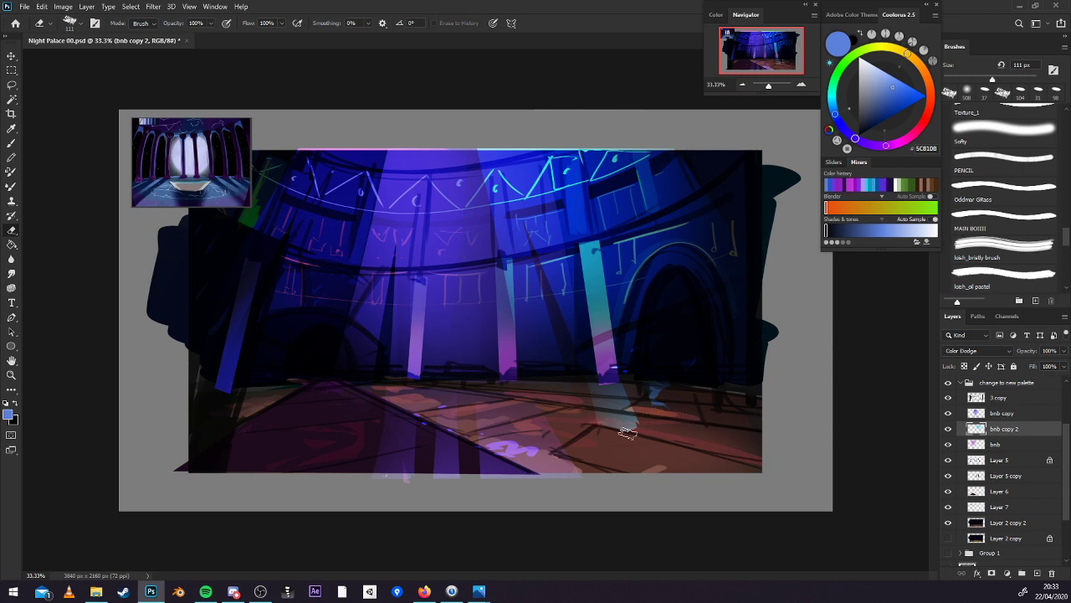
{"action": "left_click", "coordinate": [948, 413]}
{"action": "left_click", "coordinate": [948, 414]}
Isolate Layer 2 copy 2 by hiding all the other layers in the group, and make it active.
{"action": "left_click", "coordinate": [948, 522], "text": "alt"}
{"action": "left_click", "coordinate": [960, 523]}
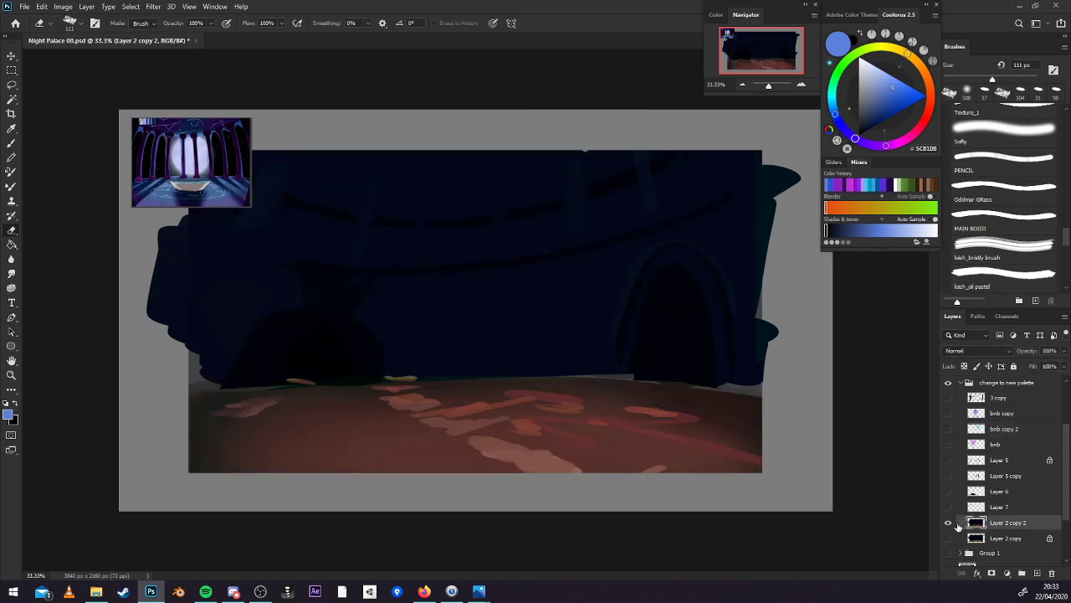
Show all the layers of the group again and compare the painting with and without Layer 2 copy 2.
{"action": "left_click", "coordinate": [946, 525]}
{"action": "left_click", "coordinate": [946, 525]}
{"action": "left_click", "coordinate": [948, 523], "text": "alt"}
{"action": "left_click", "coordinate": [947, 527]}
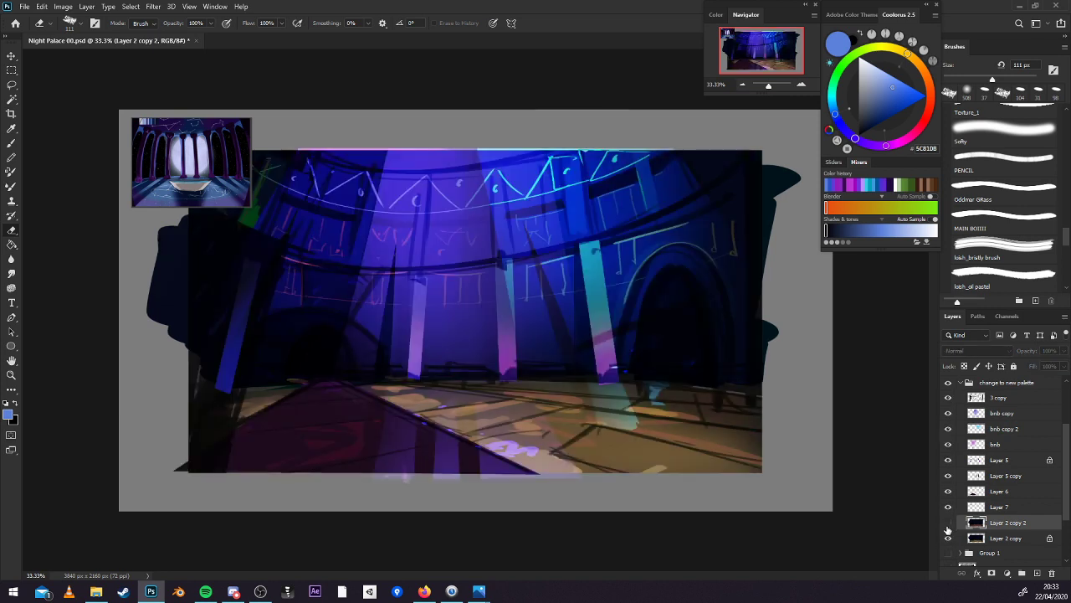
{"action": "left_click", "coordinate": [948, 528]}
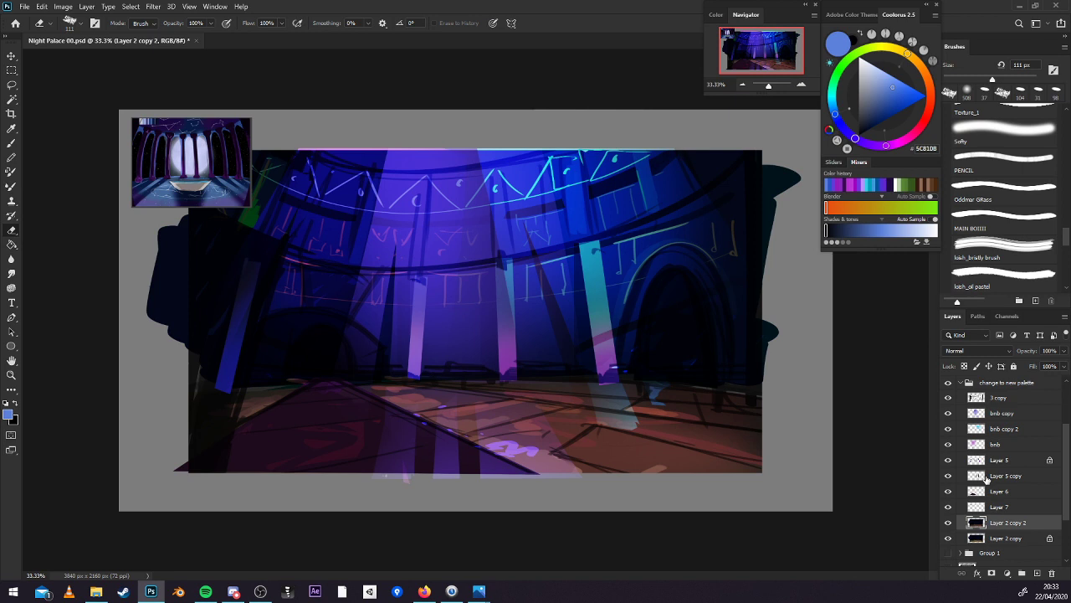
{"action": "left_click", "coordinate": [948, 523]}
{"action": "left_click", "coordinate": [948, 523]}
Collapse the change to new palette group and scale the reference image on Layer 9 down slightly.
{"action": "left_click", "coordinate": [961, 383]}
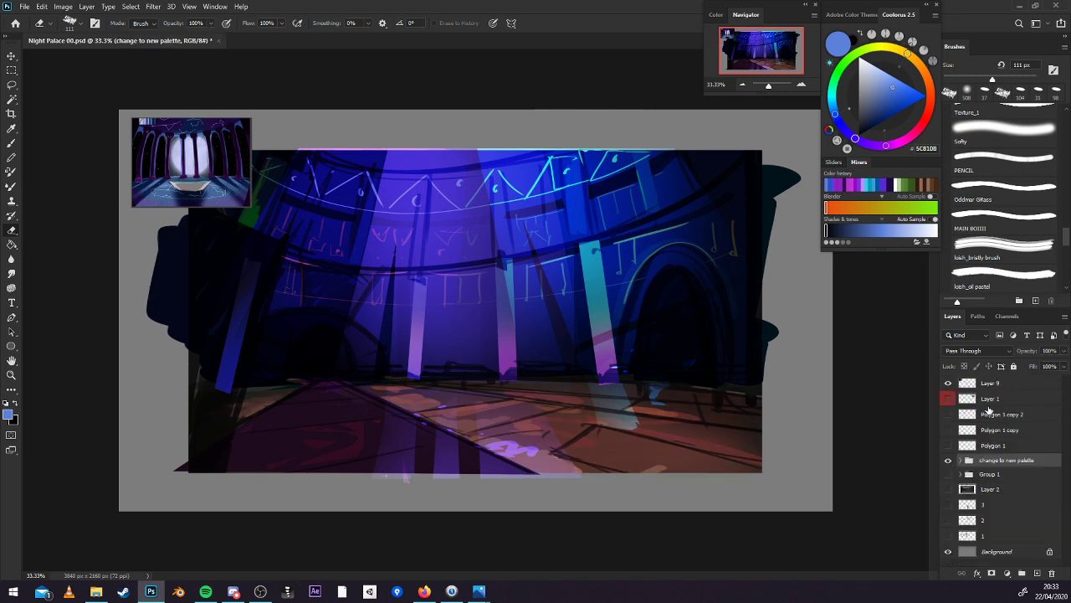
{"action": "left_click", "coordinate": [1000, 383]}
{"action": "key", "text": "ctrl+t"}
{"action": "left_click_drag", "start_coordinate": [251, 118], "coordinate": [236, 131]}
{"action": "key", "text": "Return"}
Examine the reference image and the painted hall up close, comparing their colours across the walls, beams and floor.
{"action": "left_click", "coordinate": [801, 85]}
{"action": "left_click", "coordinate": [801, 85]}
{"action": "left_click_drag", "start_coordinate": [172, 151], "coordinate": [788, 433]}
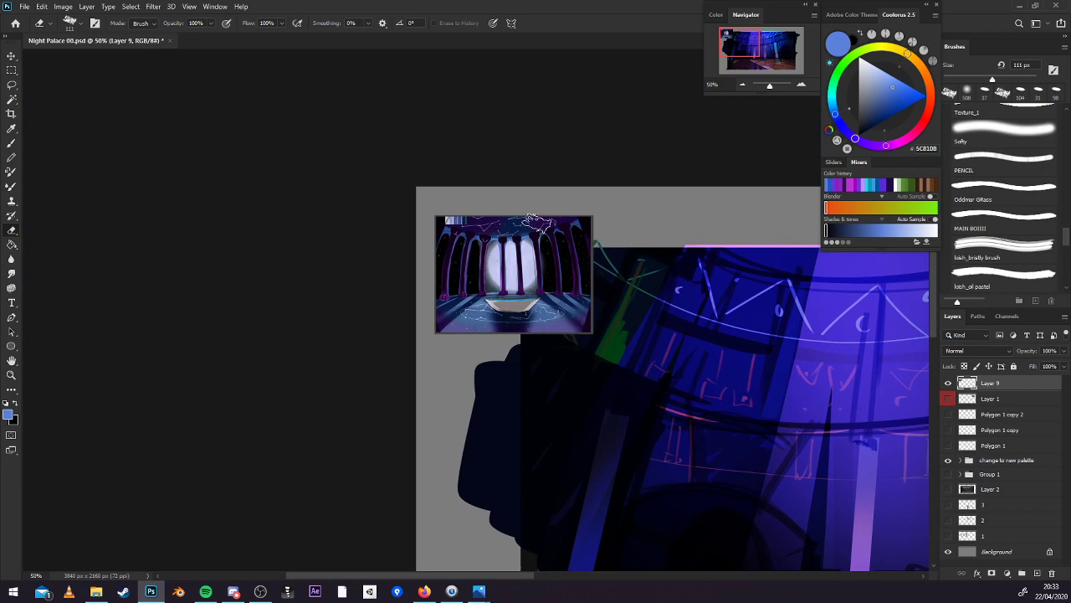
{"action": "key", "text": "b"}
{"action": "left_click_drag", "start_coordinate": [746, 40], "coordinate": [761, 44]}
{"action": "left_click", "coordinate": [953, 79]}
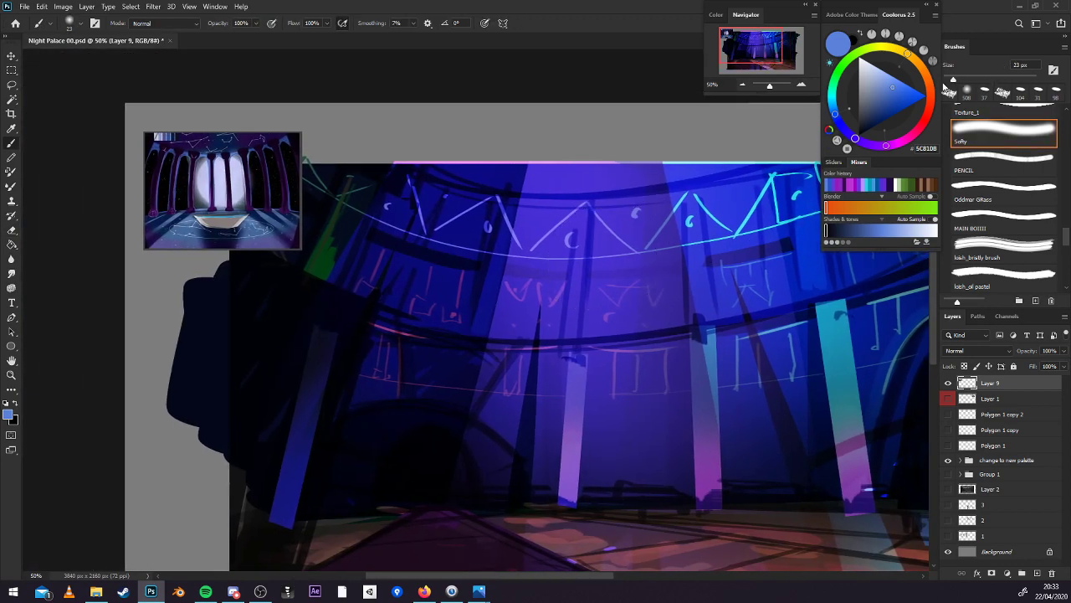
{"action": "left_click_drag", "start_coordinate": [642, 246], "coordinate": [792, 251]}
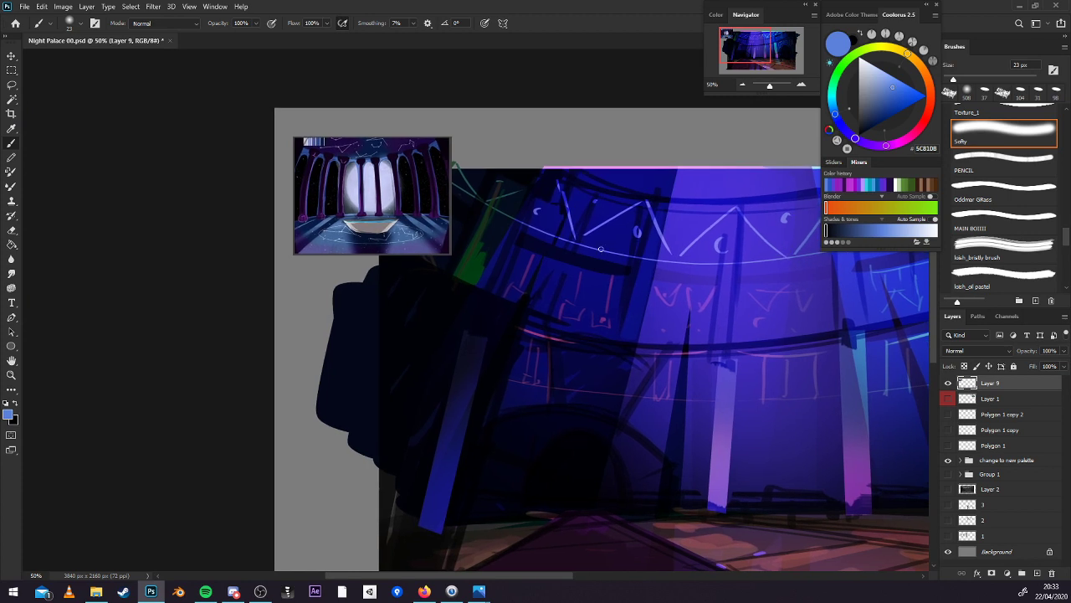
{"action": "left_click_drag", "start_coordinate": [713, 421], "coordinate": [645, 390]}
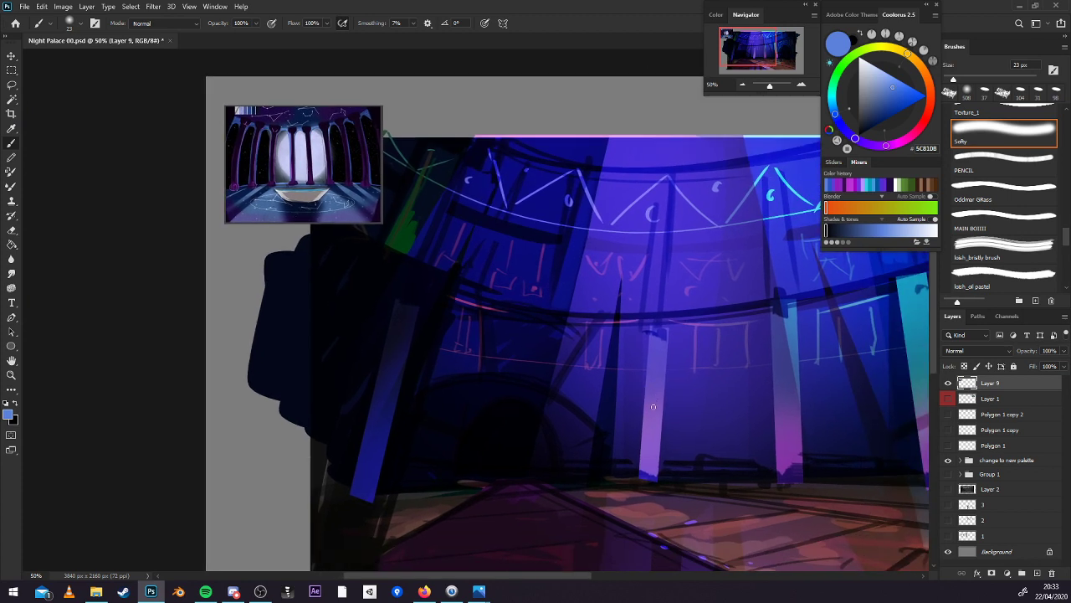
{"action": "mouse_move", "coordinate": [775, 416]}
{"action": "left_mouse_down"}
{"action": "mouse_move", "coordinate": [722, 423]}
{"action": "mouse_move", "coordinate": [670, 394]}
{"action": "mouse_move", "coordinate": [513, 430]}
{"action": "left_mouse_up"}
{"action": "left_click_drag", "start_coordinate": [713, 424], "coordinate": [779, 423]}
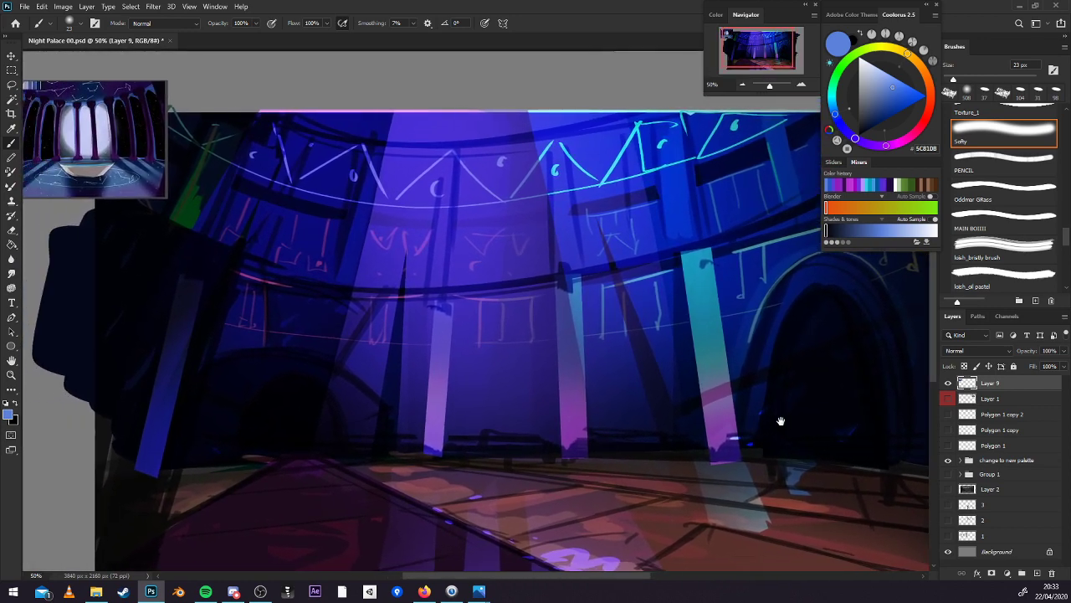
{"action": "mouse_move", "coordinate": [672, 433]}
{"action": "left_mouse_down"}
{"action": "mouse_move", "coordinate": [799, 423]}
{"action": "mouse_move", "coordinate": [763, 410]}
{"action": "left_mouse_up"}
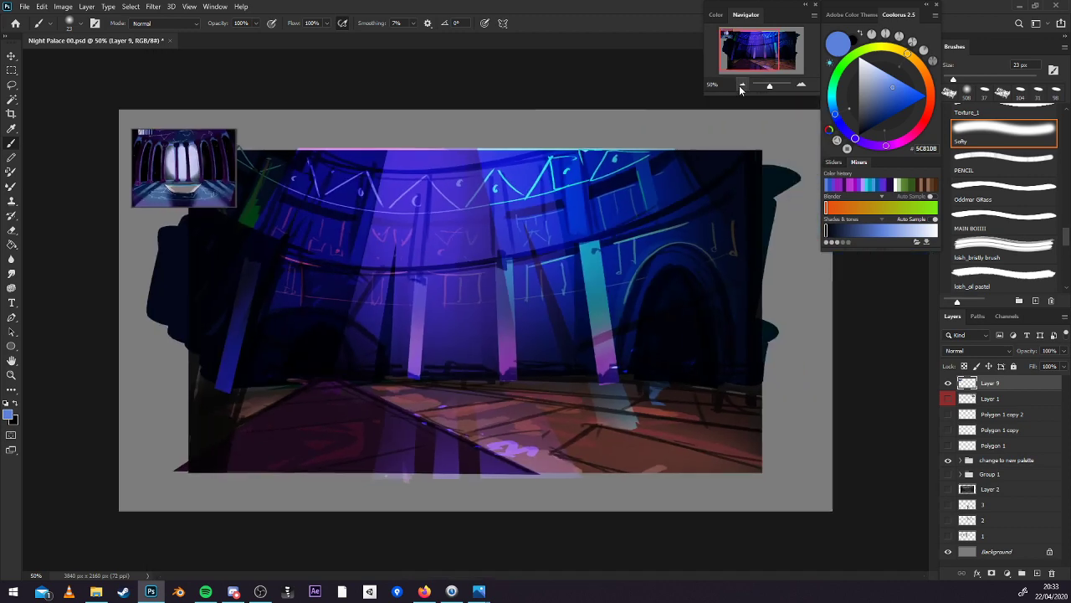
{"action": "left_click", "coordinate": [741, 85]}
Choose the PENCIL brush and save the document.
{"action": "left_click", "coordinate": [1008, 168]}
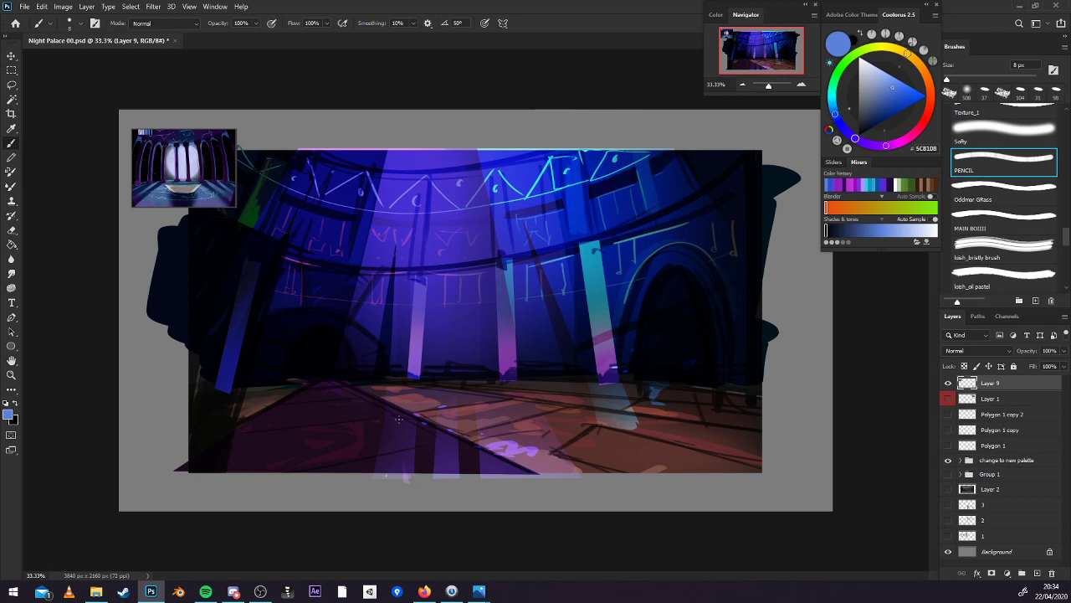
{"action": "key", "text": "ctrl+s"}
Reposition the reference image on Layer 9 slightly higher near the canvas's upper-left corner, and save the document.
{"action": "key", "text": "v"}
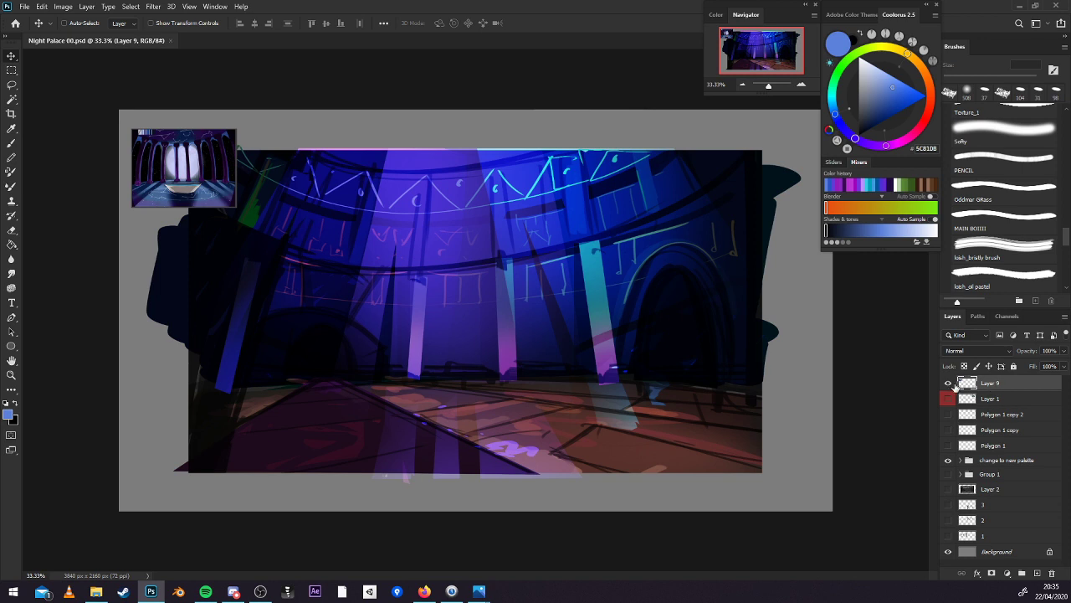
{"action": "left_click_drag", "start_coordinate": [444, 299], "coordinate": [521, 267]}
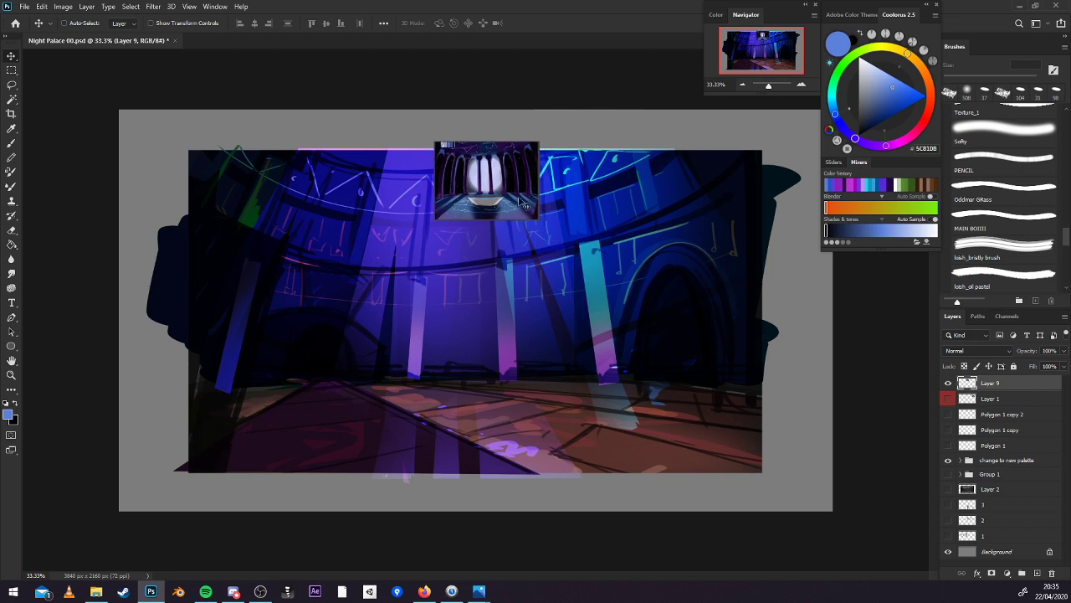
{"action": "left_click_drag", "start_coordinate": [524, 204], "coordinate": [489, 171]}
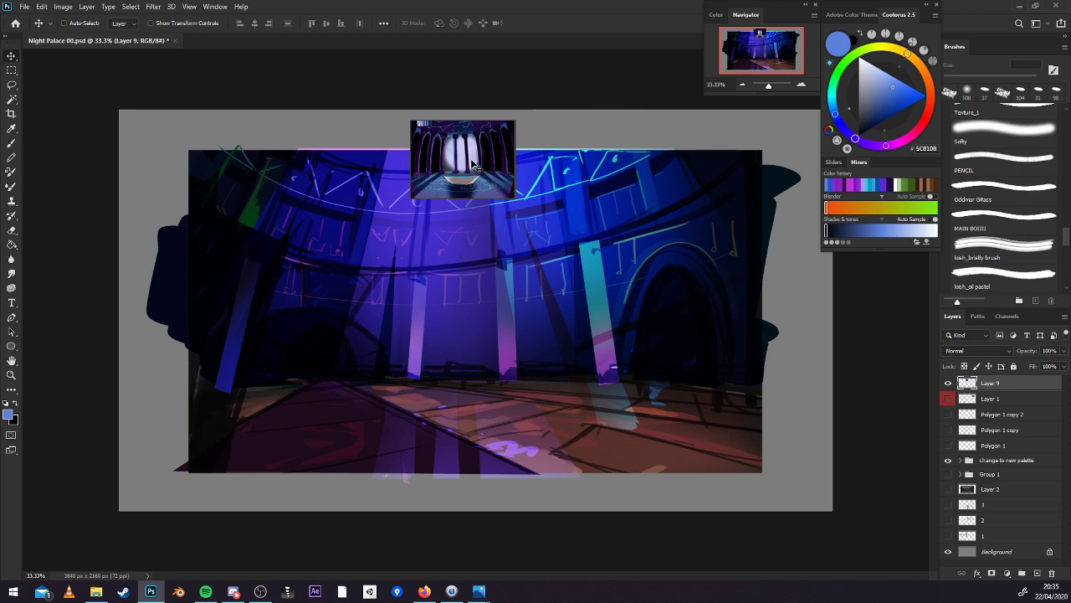
{"action": "left_click_drag", "start_coordinate": [479, 180], "coordinate": [224, 186]}
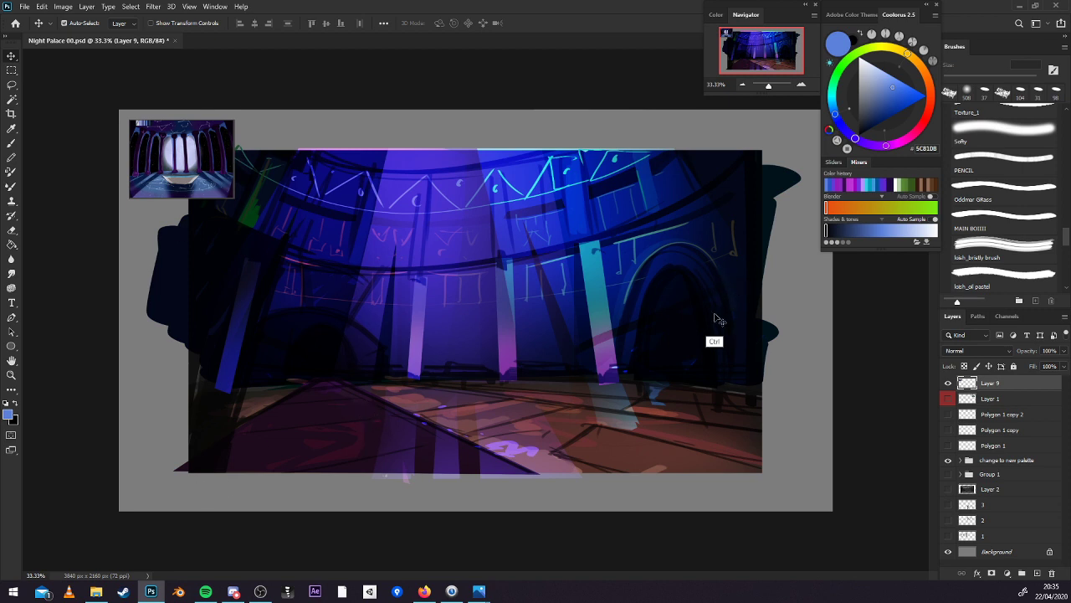
{"action": "key", "text": "ctrl+s"}
Check the painting with and without the reference on Layer 9, and save the document with the Brush tool active.
{"action": "left_click", "coordinate": [947, 384]}
{"action": "left_click", "coordinate": [947, 384]}
{"action": "key", "text": "b"}
{"action": "key", "text": "ctrl+s"}
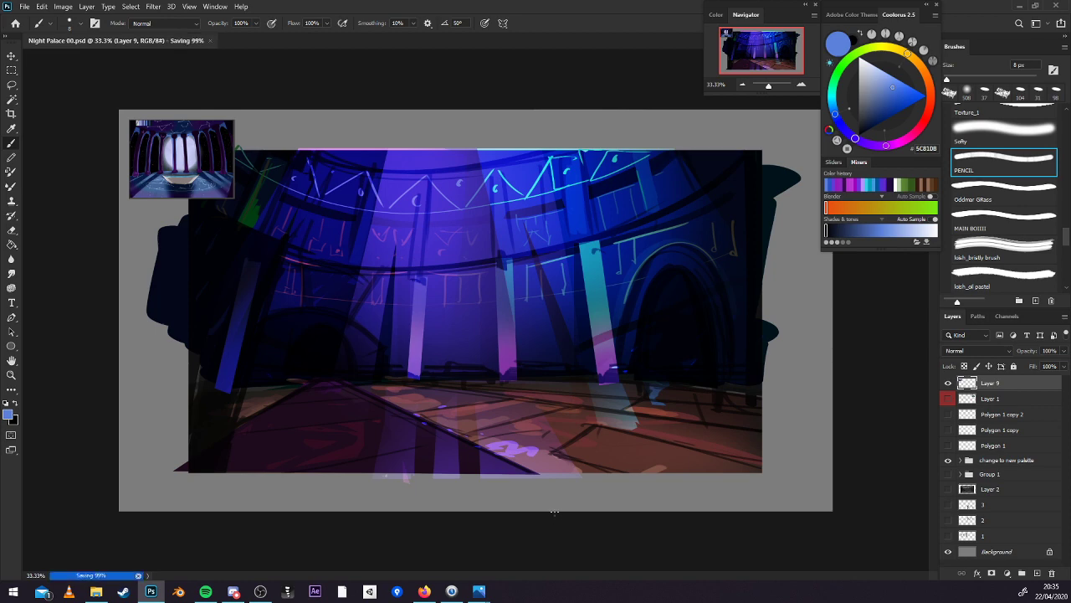
Compare the recoloured change to new palette group with the original colours in Group 1.
{"action": "left_click", "coordinate": [800, 85]}
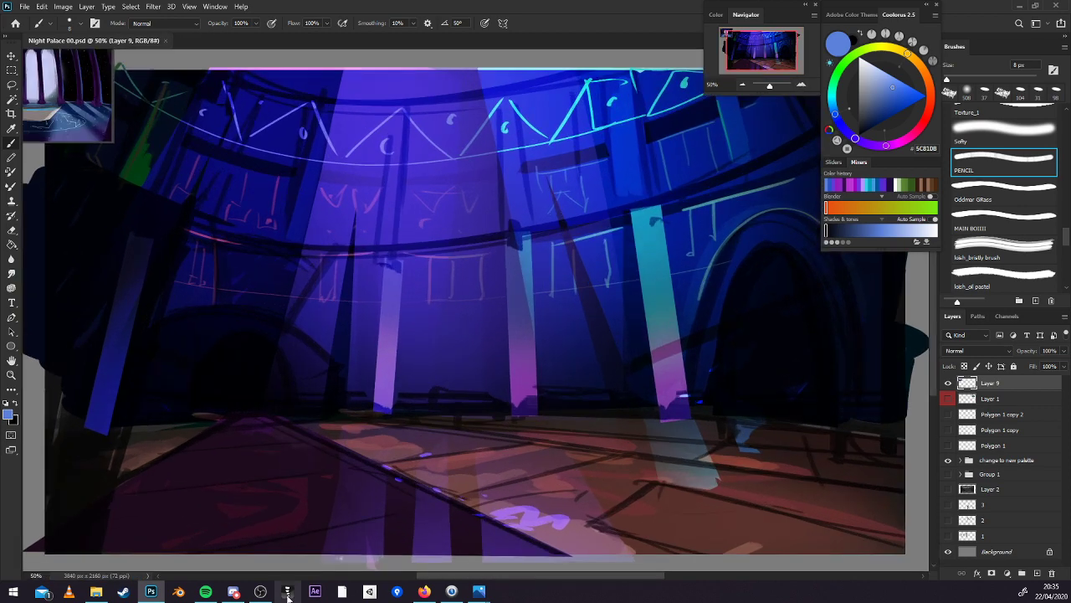
{"action": "left_click", "coordinate": [740, 85]}
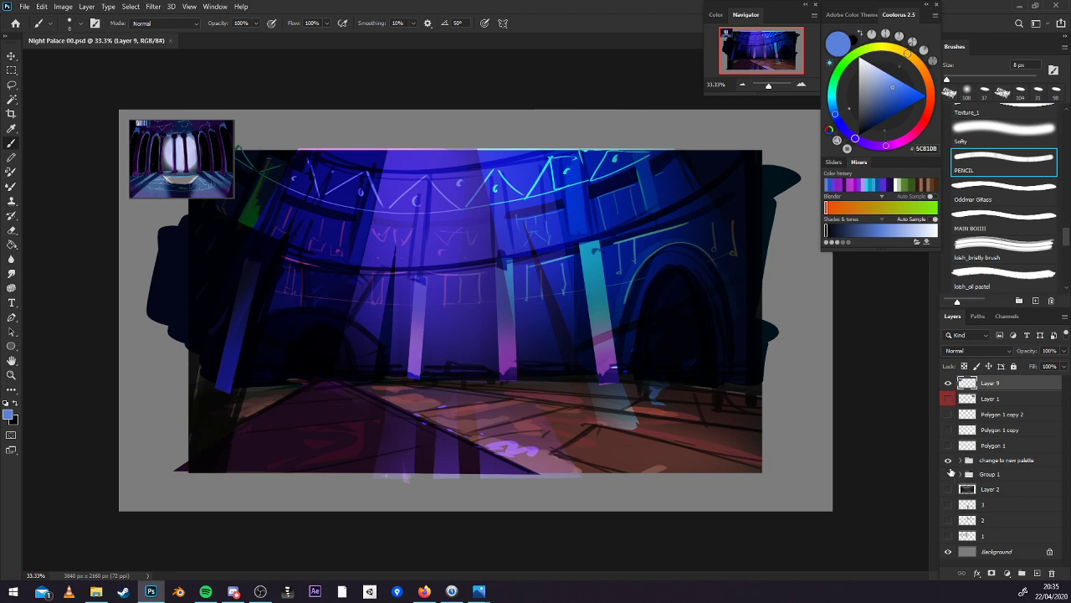
{"action": "left_click", "coordinate": [948, 460]}
{"action": "left_click", "coordinate": [948, 460]}
{"action": "left_click", "coordinate": [948, 461]}
{"action": "left_click", "coordinate": [948, 473]}
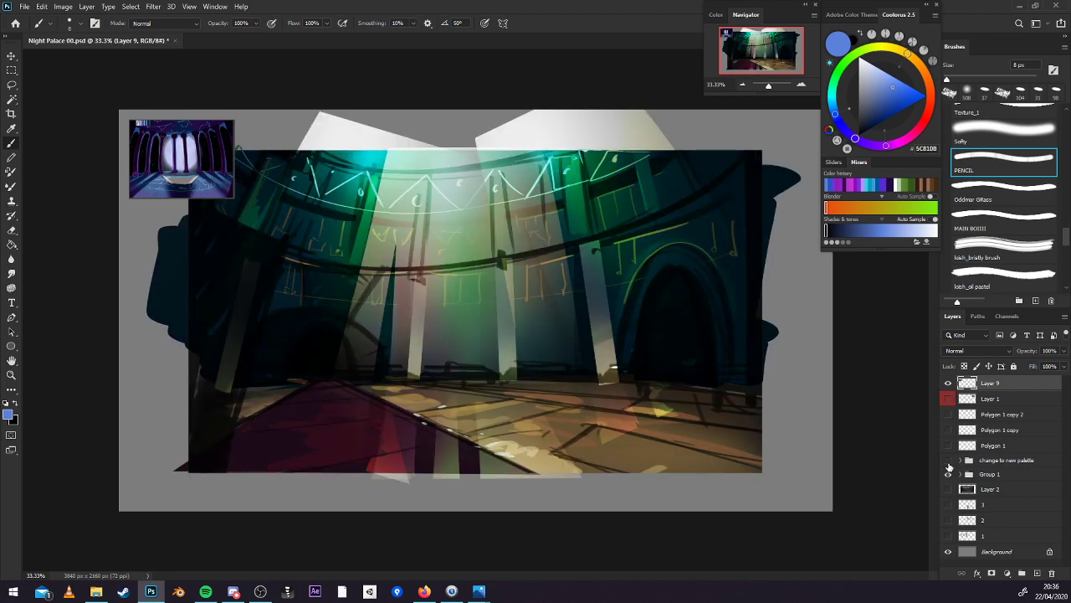
{"action": "left_click", "coordinate": [948, 461]}
{"action": "left_click", "coordinate": [948, 460]}
{"action": "left_click", "coordinate": [948, 475]}
{"action": "left_click", "coordinate": [948, 461]}
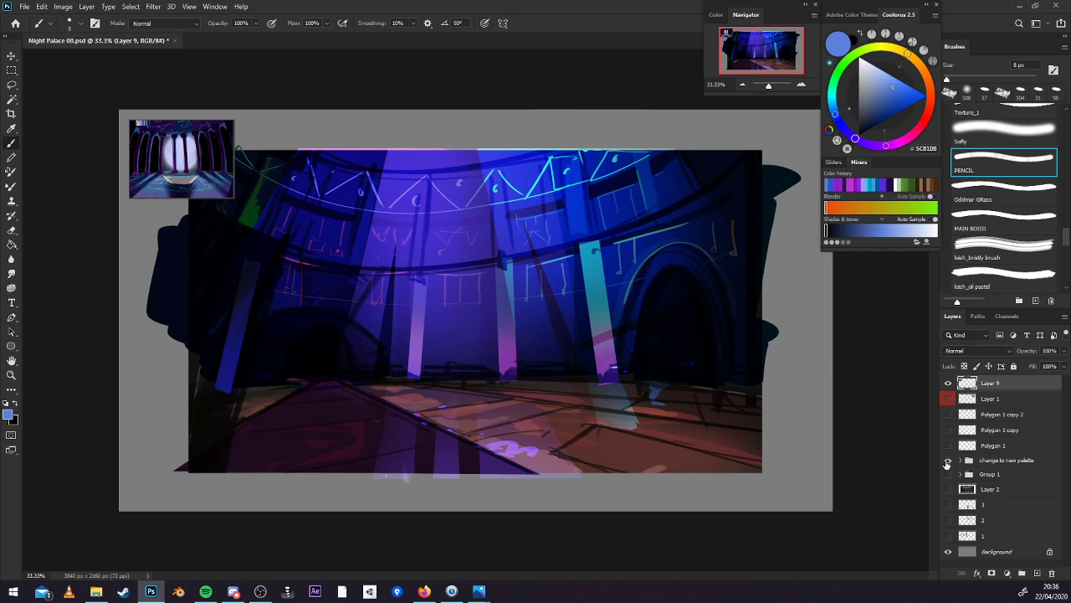
Lock the transparent pixels of bnb copy and tint the upper central light beam pink (#D455A2) with the Softy brush.
{"action": "left_click", "coordinate": [961, 460]}
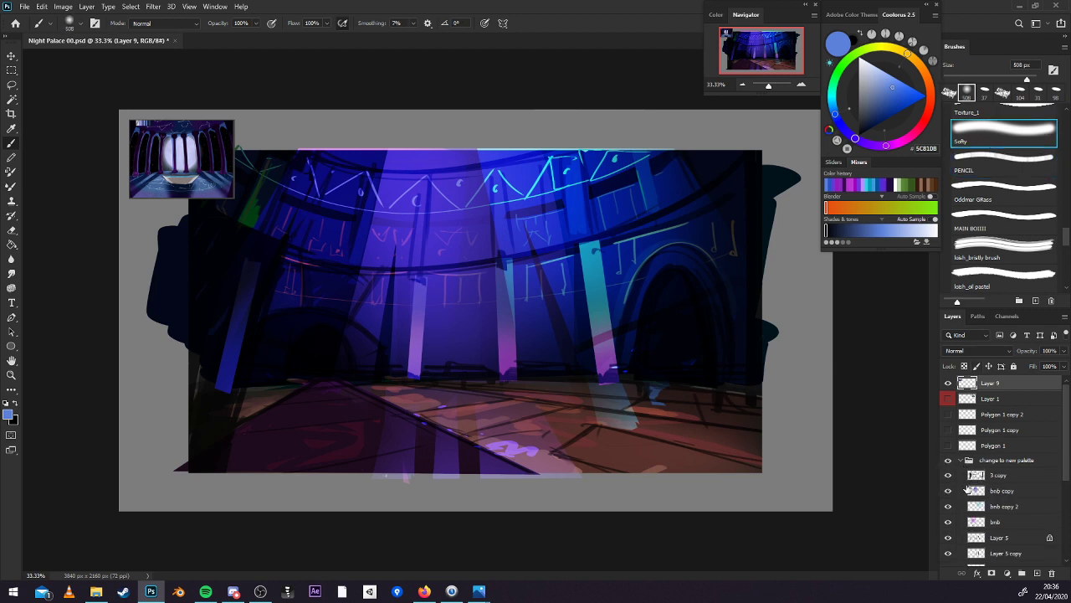
{"action": "left_click", "coordinate": [948, 491]}
{"action": "left_click", "coordinate": [948, 491]}
{"action": "left_click", "coordinate": [1004, 491]}
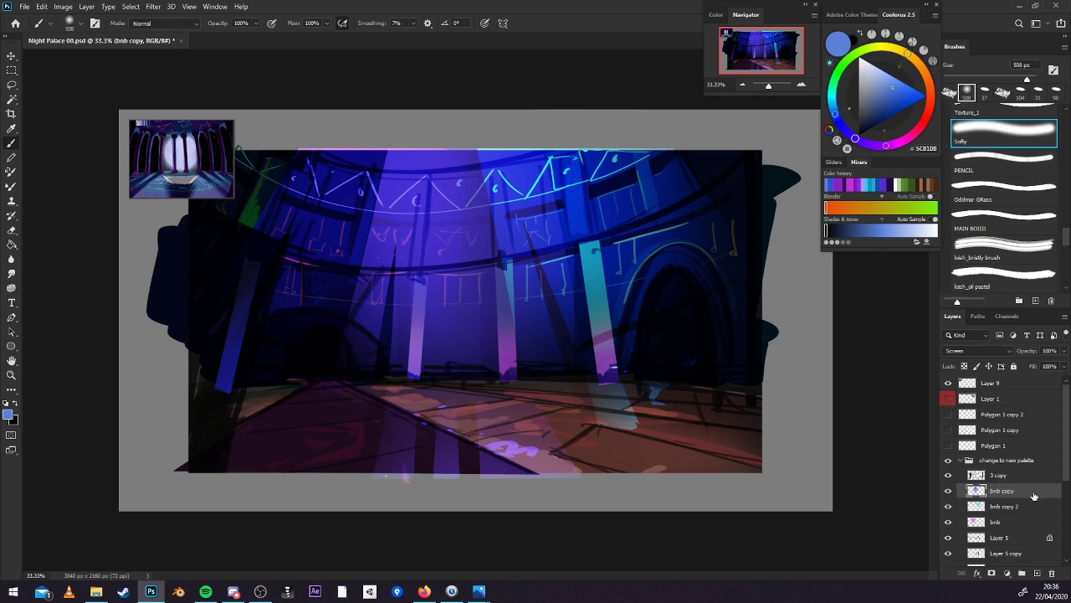
{"action": "left_click", "coordinate": [964, 366]}
{"action": "mouse_move", "coordinate": [836, 114]}
{"action": "left_mouse_down"}
{"action": "mouse_move", "coordinate": [887, 146]}
{"action": "mouse_move", "coordinate": [910, 137]}
{"action": "left_mouse_up"}
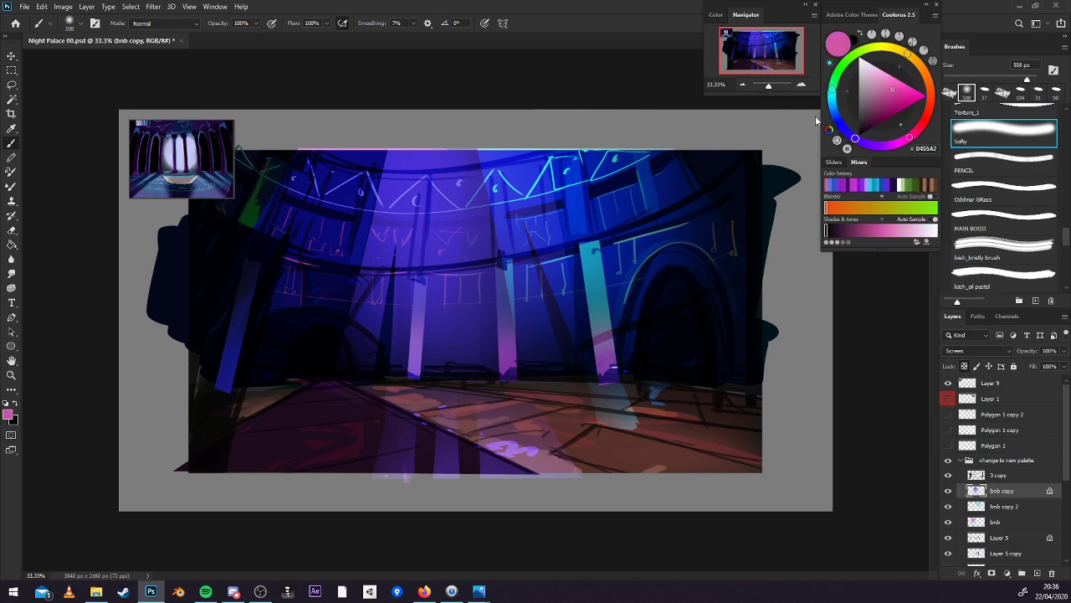
{"action": "left_click", "coordinate": [396, 224]}
{"action": "left_click", "coordinate": [417, 253]}
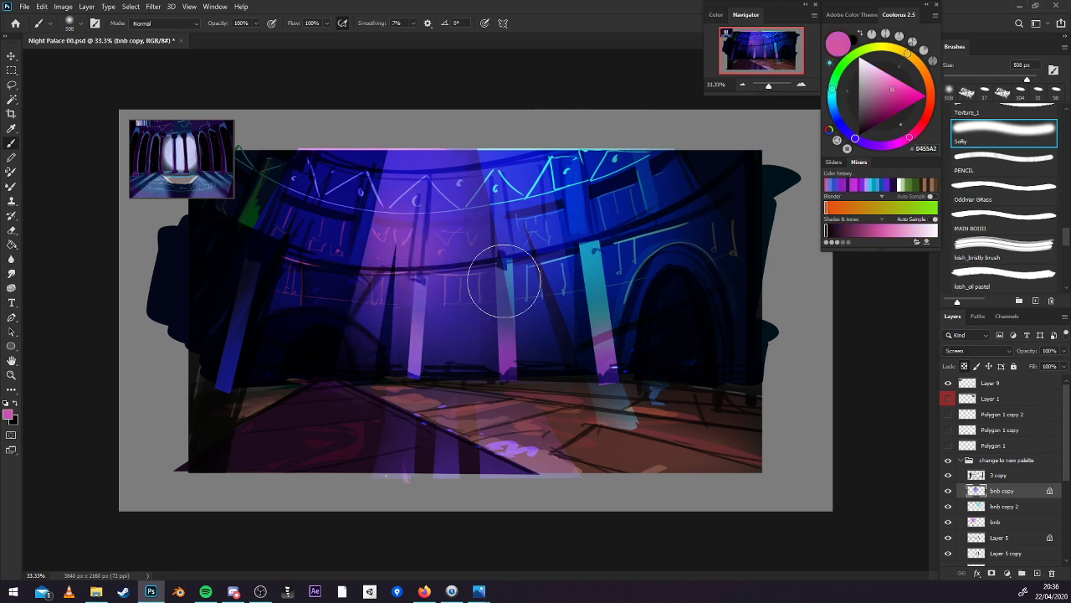
Brush teal and a brighter turquoise over the lower middle of the central light beam on bnb copy.
{"action": "left_click", "coordinate": [832, 89]}
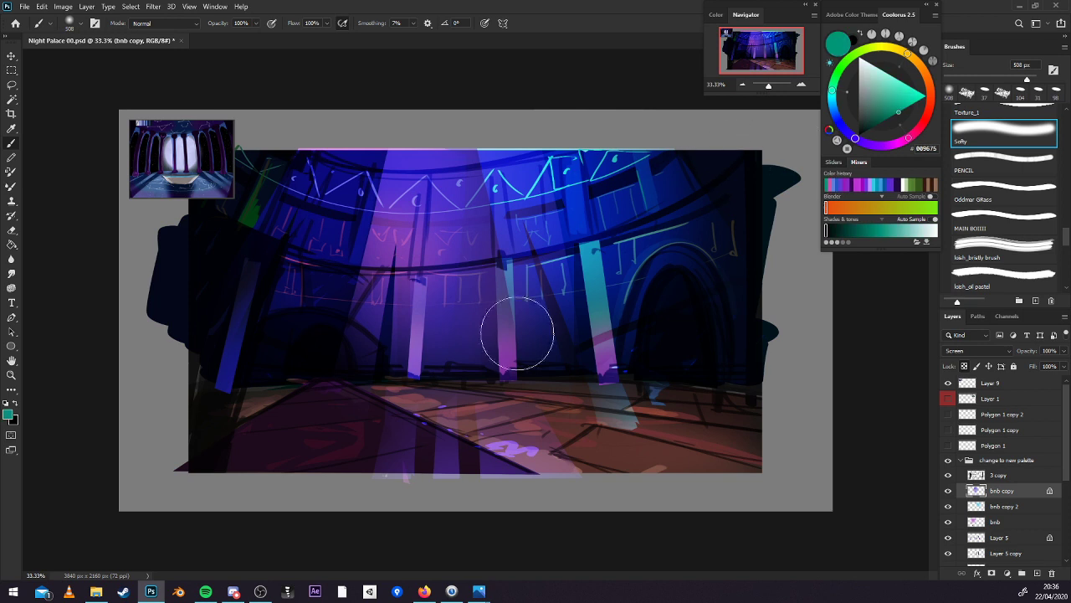
{"action": "left_click", "coordinate": [455, 333]}
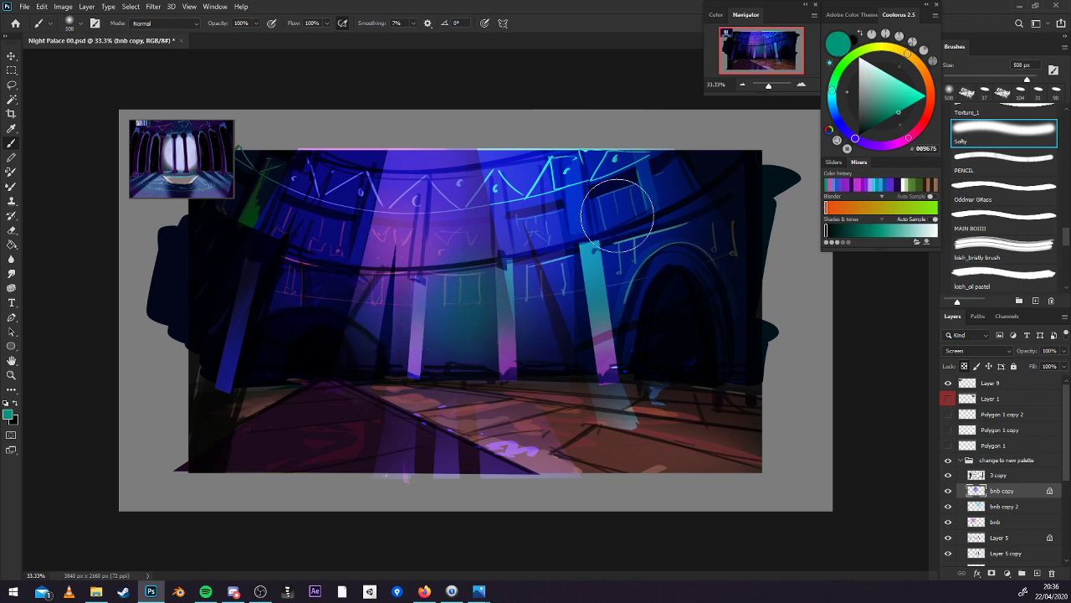
{"action": "left_click_drag", "start_coordinate": [899, 110], "coordinate": [901, 95]}
{"action": "left_click_drag", "start_coordinate": [485, 252], "coordinate": [477, 339]}
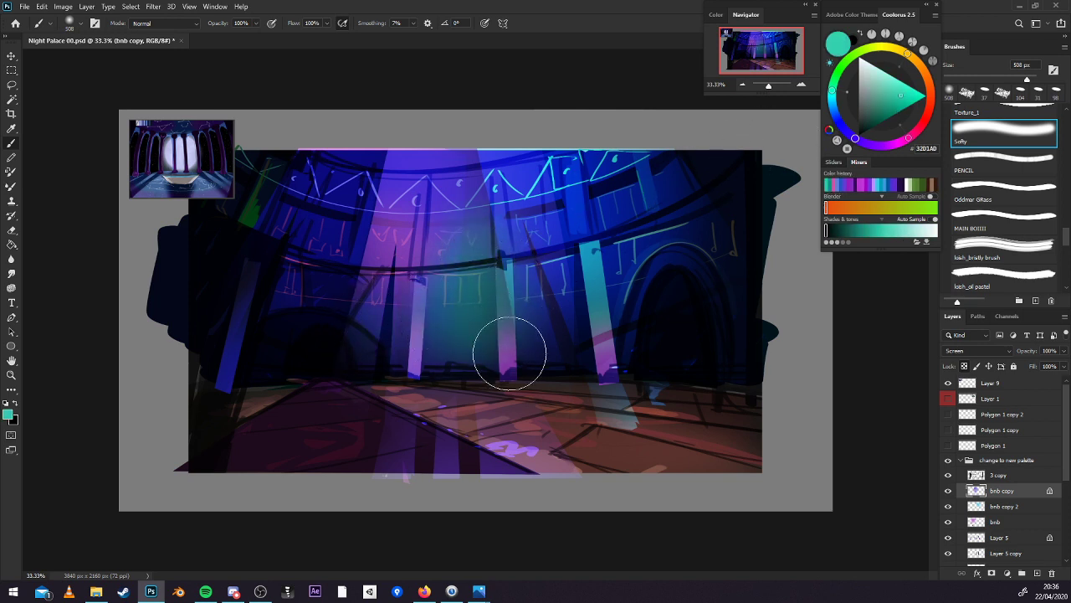
Brush a cyan-blue tint over the top of the central light beam on bnb copy.
{"action": "left_click", "coordinate": [832, 100]}
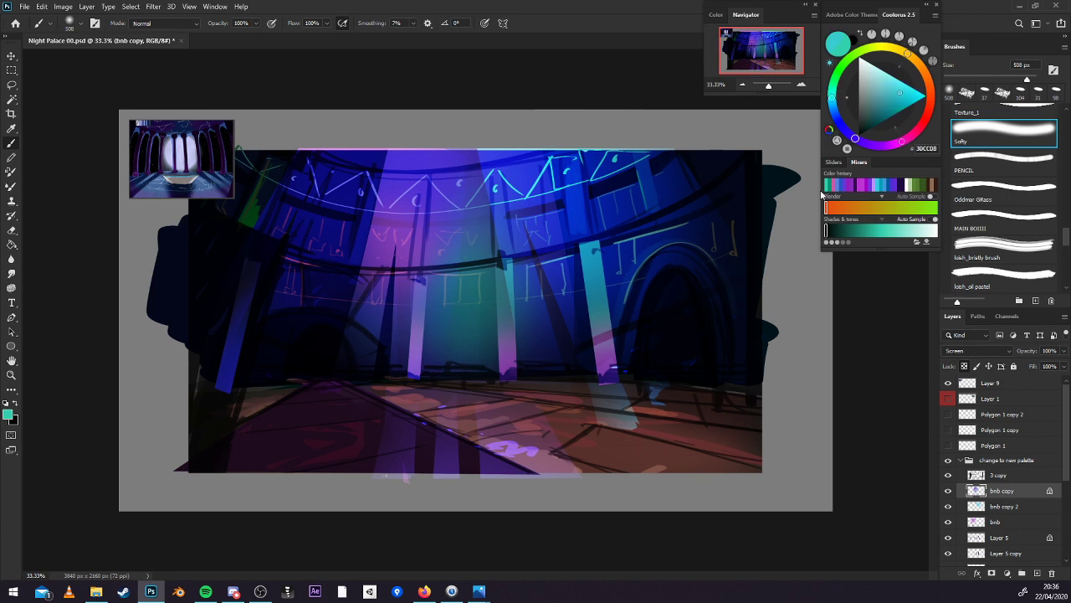
{"action": "left_click", "coordinate": [900, 98]}
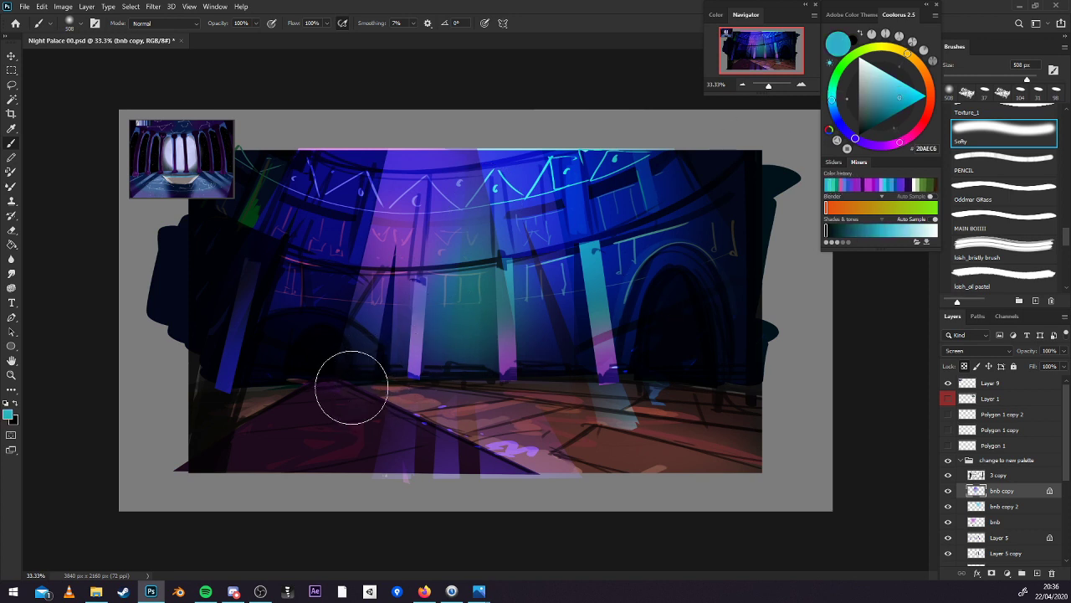
{"action": "left_click_drag", "start_coordinate": [409, 174], "coordinate": [431, 172]}
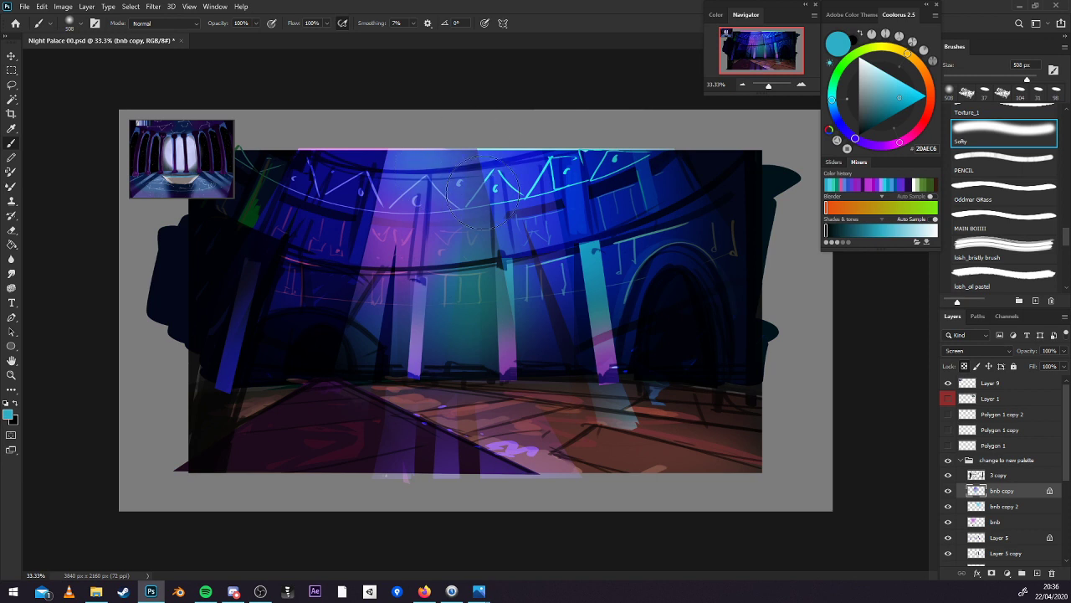
On bnb copy 2, undo the trial purple strokes and brush a light blue (#43AEE4) glow around the right-hand beams and the floor below.
{"action": "left_click", "coordinate": [411, 258], "text": "alt"}
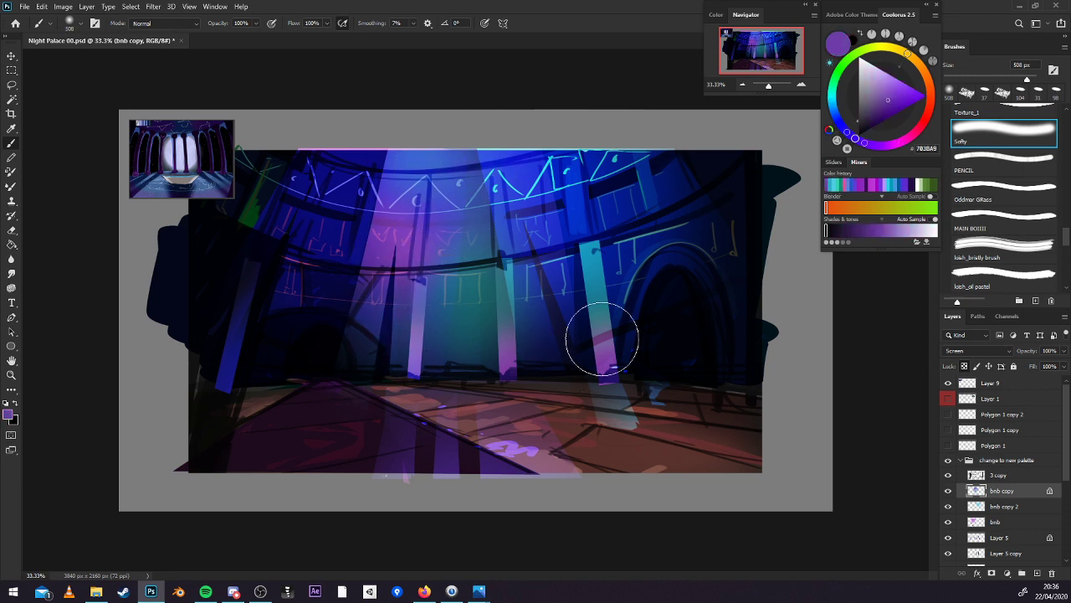
{"action": "left_click", "coordinate": [1004, 506]}
{"action": "mouse_move", "coordinate": [612, 303]}
{"action": "left_mouse_down"}
{"action": "mouse_move", "coordinate": [552, 314]}
{"action": "mouse_move", "coordinate": [572, 343]}
{"action": "mouse_move", "coordinate": [602, 351]}
{"action": "mouse_move", "coordinate": [496, 342]}
{"action": "mouse_move", "coordinate": [654, 267]}
{"action": "mouse_move", "coordinate": [618, 327]}
{"action": "mouse_move", "coordinate": [542, 355]}
{"action": "mouse_move", "coordinate": [554, 253]}
{"action": "left_mouse_up"}
{"action": "key", "text": "ctrl+z"}
{"action": "left_click", "coordinate": [856, 138]}
{"action": "key", "text": "ctrl+z"}
{"action": "left_click", "coordinate": [833, 104]}
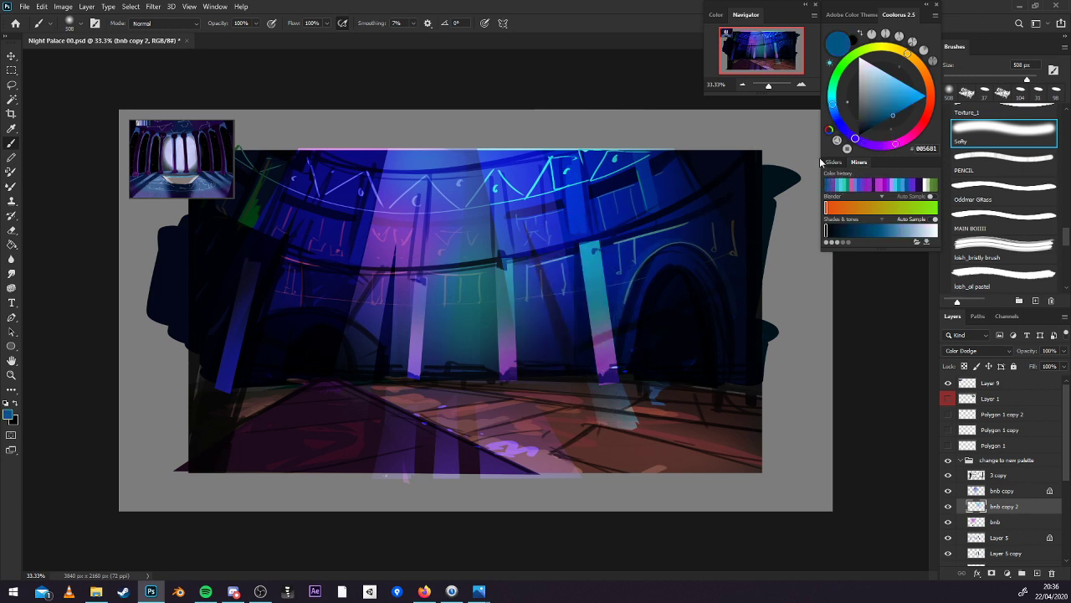
{"action": "left_click_drag", "start_coordinate": [888, 101], "coordinate": [901, 90]}
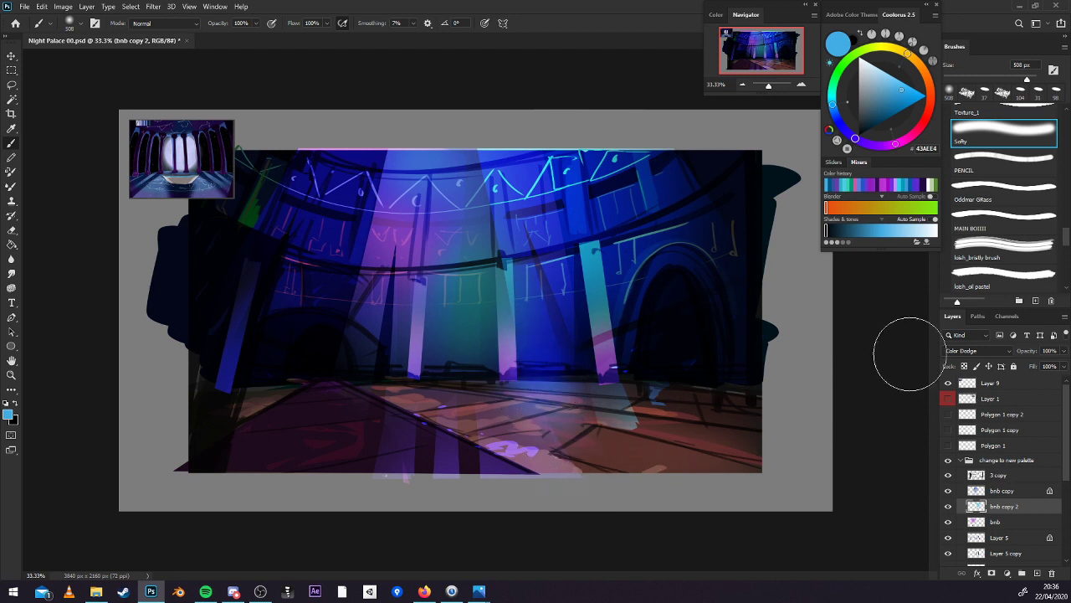
Compare the painting with and without the Layer 9 reference and the change to new palette group.
{"action": "left_click", "coordinate": [947, 383]}
{"action": "left_click", "coordinate": [946, 384]}
{"action": "left_click", "coordinate": [966, 465]}
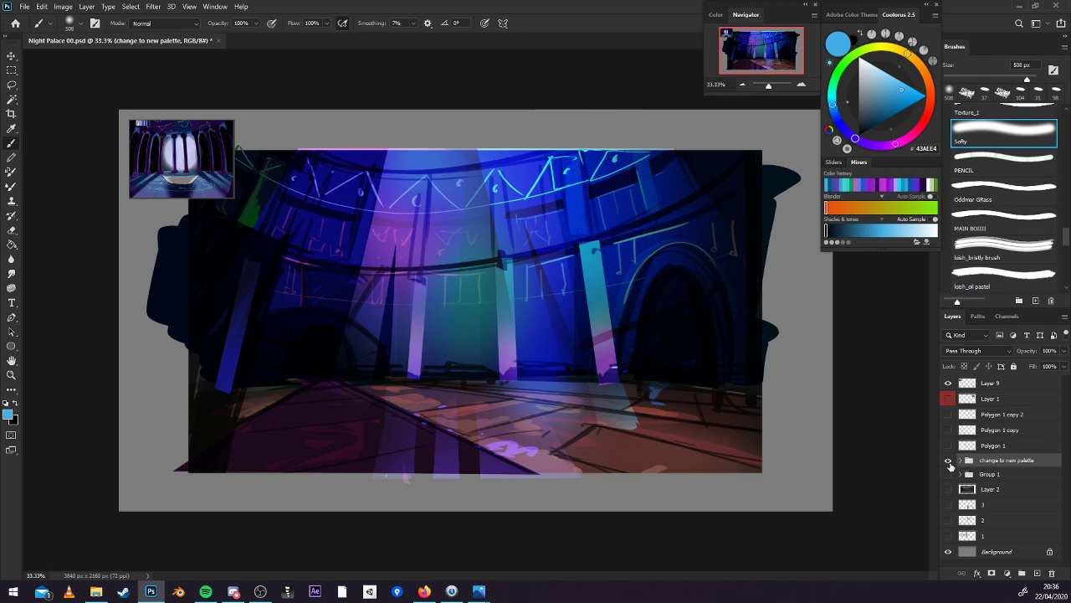
{"action": "left_click", "coordinate": [948, 461]}
{"action": "left_click", "coordinate": [949, 461]}
Duplicate the change to new palette group, merge the copy, and place it as a small thumbnail in the canvas's upper-right corner.
{"action": "key", "text": "ctrl+j"}
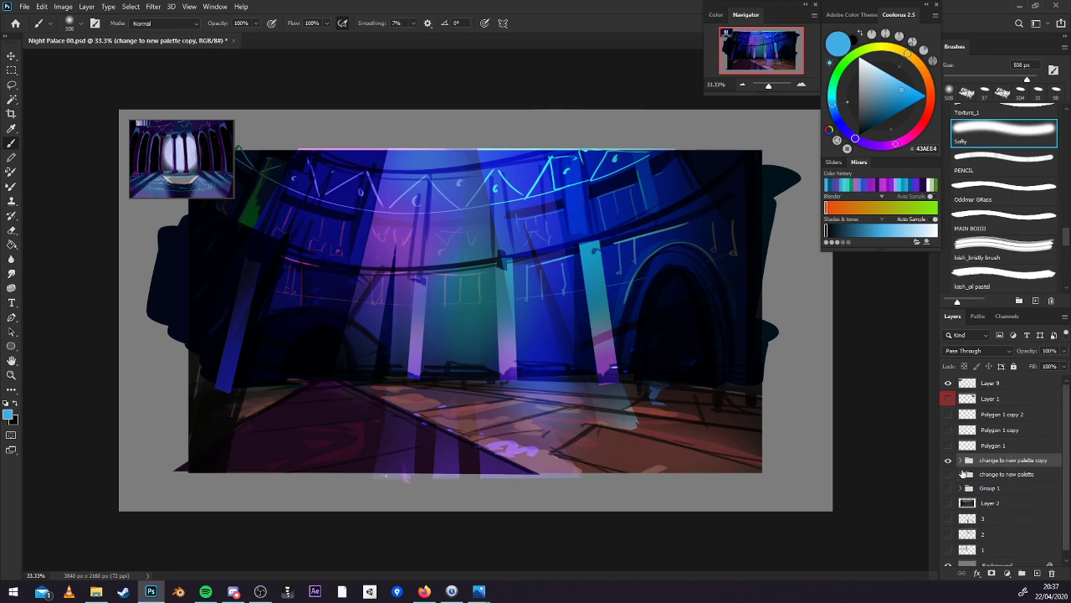
{"action": "key", "text": "ctrl+e"}
{"action": "key", "text": "ctrl+t"}
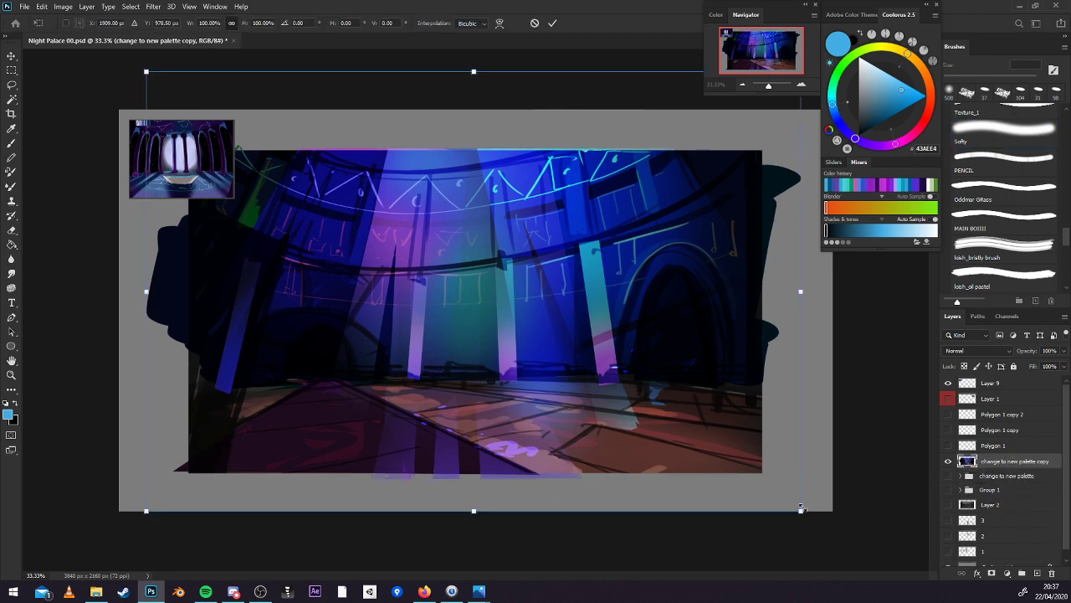
{"action": "left_click_drag", "start_coordinate": [801, 508], "coordinate": [577, 336]}
{"action": "left_click_drag", "start_coordinate": [546, 312], "coordinate": [755, 221]}
{"action": "key", "text": "Return"}
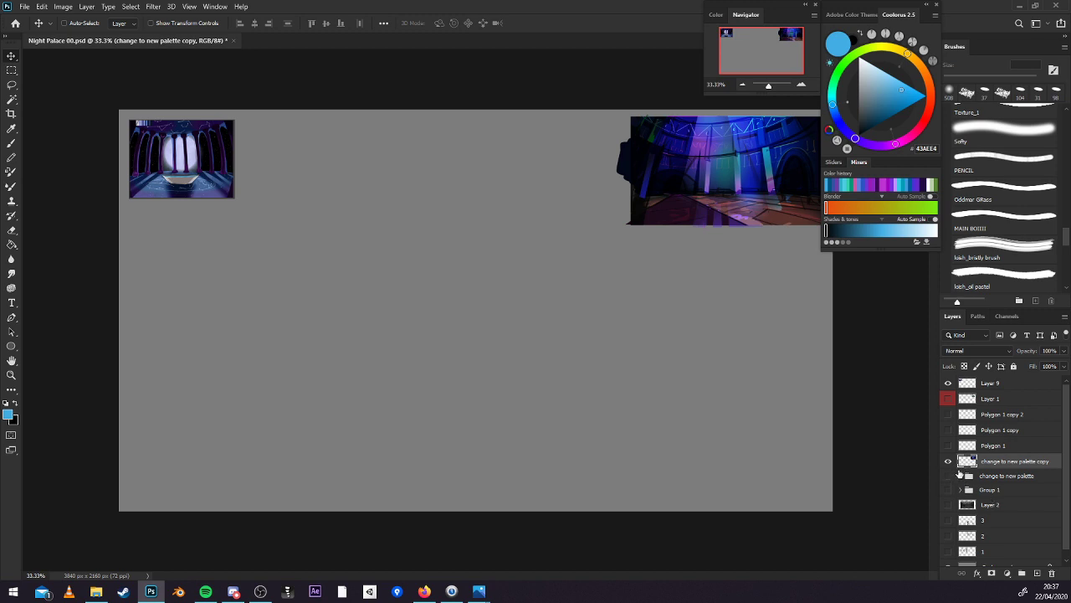
Show the change to new palette group and the three Polygon perspective grid layers.
{"action": "left_click", "coordinate": [948, 475]}
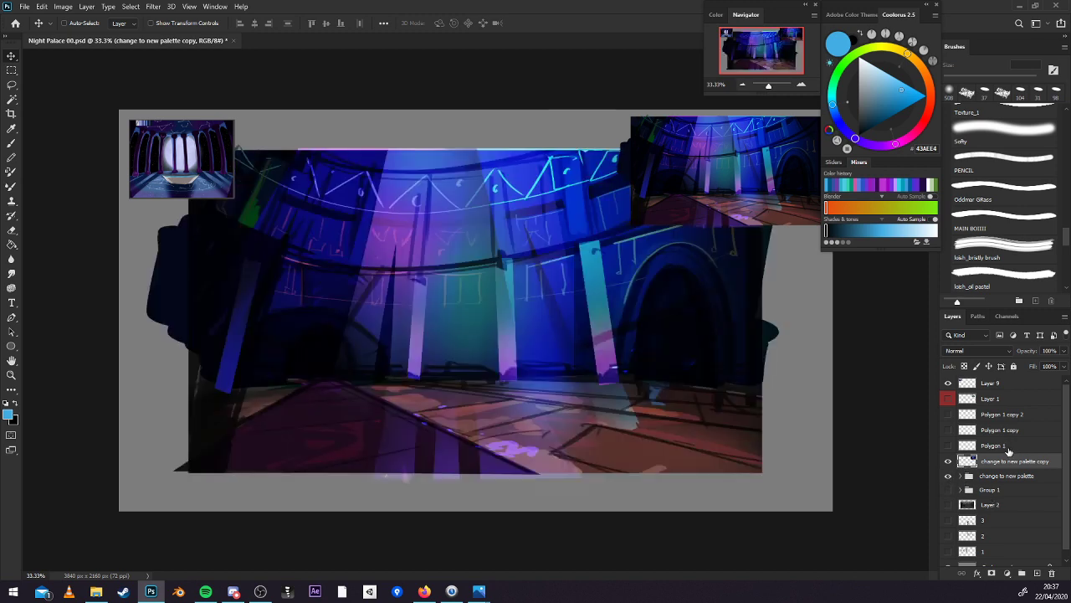
{"action": "left_click_drag", "start_coordinate": [949, 415], "coordinate": [948, 446]}
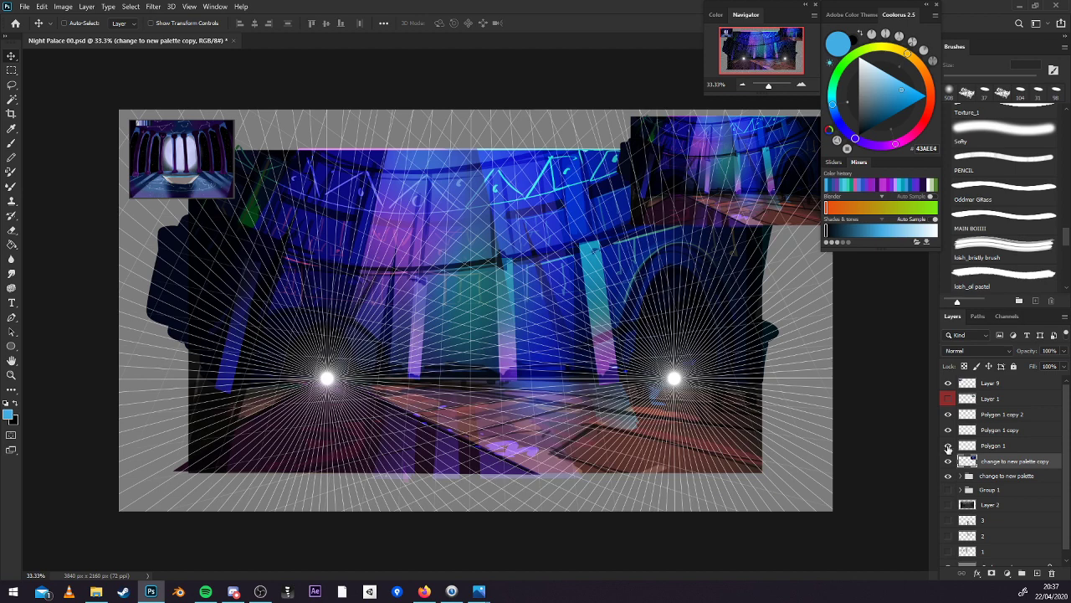
Place the merged thumbnail layer directly below Layer 9, label it red, and rename it "colour key".
{"action": "left_click_drag", "start_coordinate": [1009, 472], "coordinate": [1000, 398]}
{"action": "right_click", "coordinate": [953, 404]}
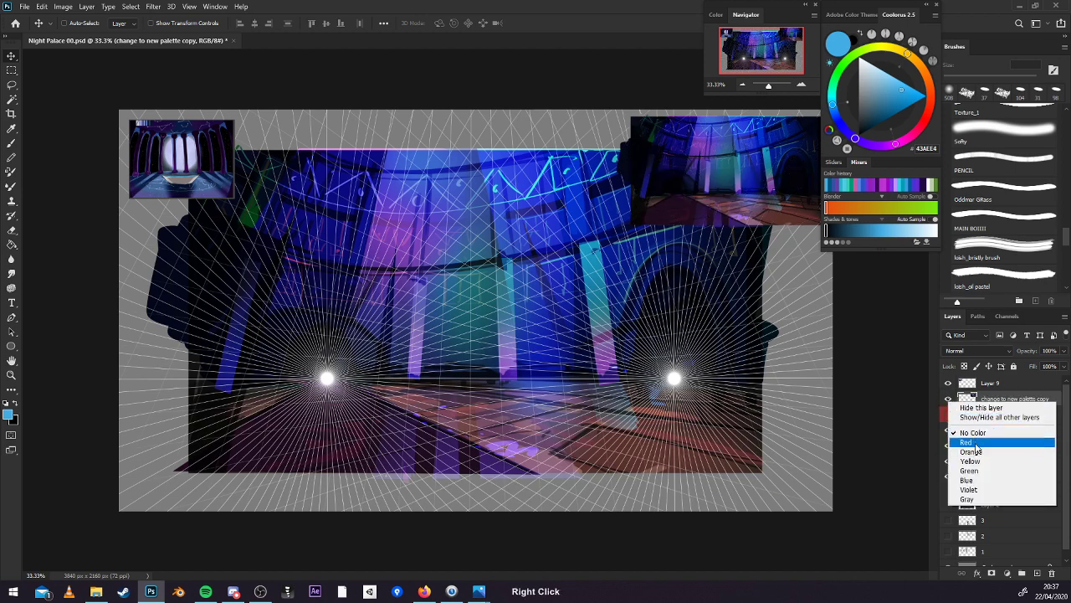
{"action": "left_click", "coordinate": [967, 441]}
{"action": "double_click", "coordinate": [1007, 399]}
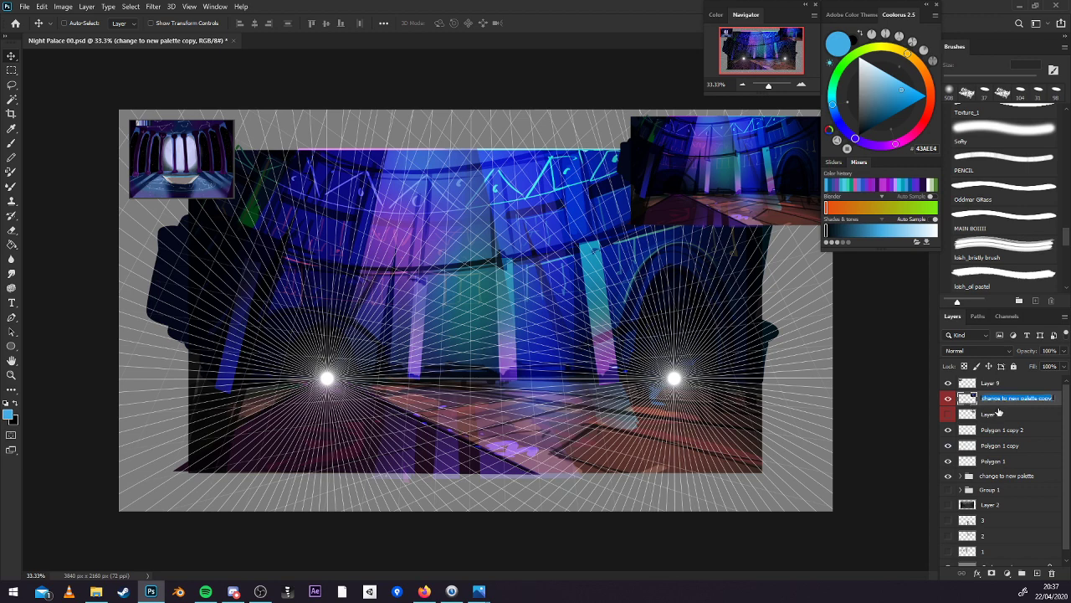
{"action": "type", "text": "colour key"}
{"action": "key", "text": "Return"}
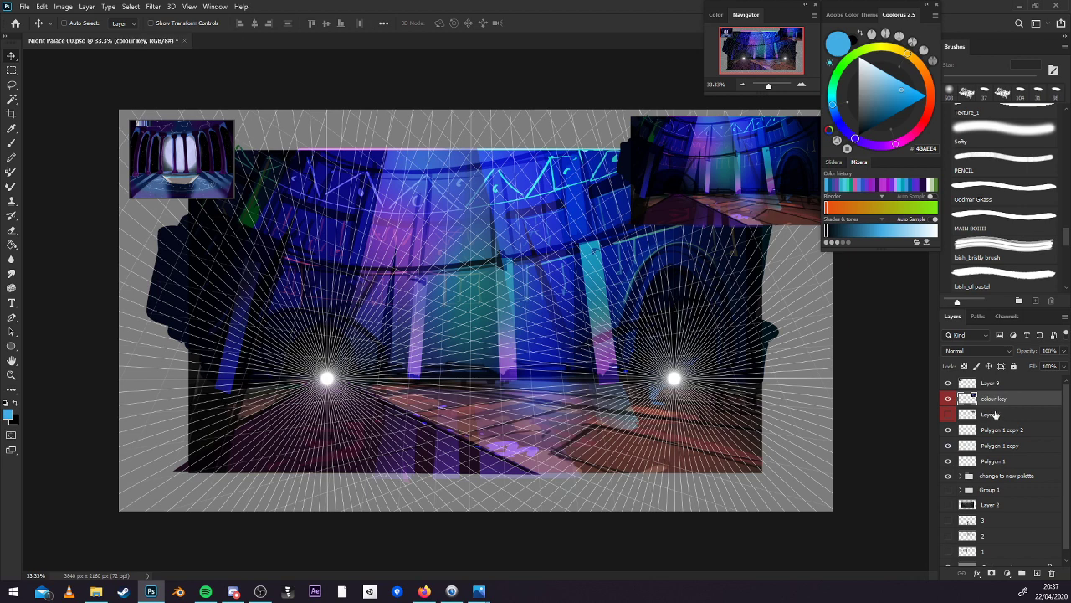
Try Overlay blending on the three Polygon grid layers, return them to Normal, and lower their opacity to about 41%.
{"action": "left_click", "coordinate": [949, 383]}
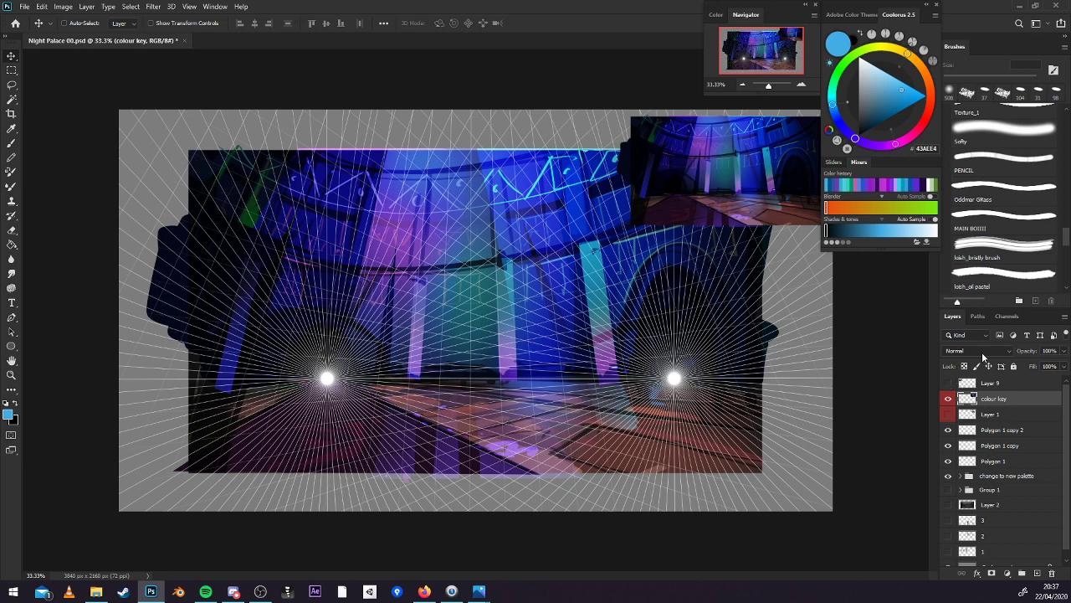
{"action": "left_click", "coordinate": [949, 383]}
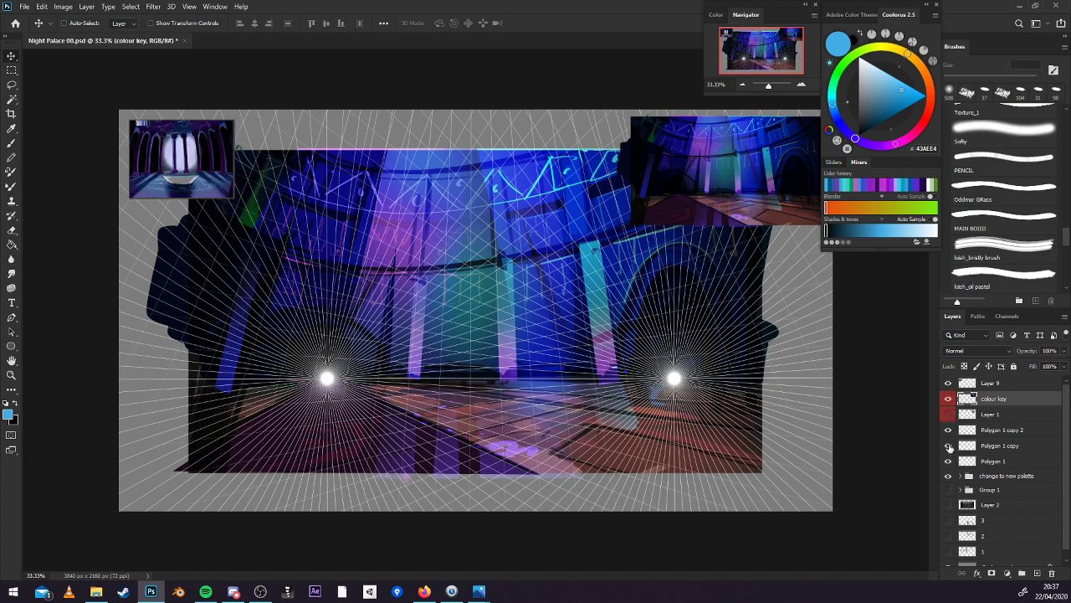
{"action": "left_click_drag", "start_coordinate": [949, 429], "coordinate": [948, 460]}
{"action": "left_click", "coordinate": [1006, 430]}
{"action": "left_click", "coordinate": [1007, 460], "text": "shift"}
{"action": "left_click", "coordinate": [997, 350]}
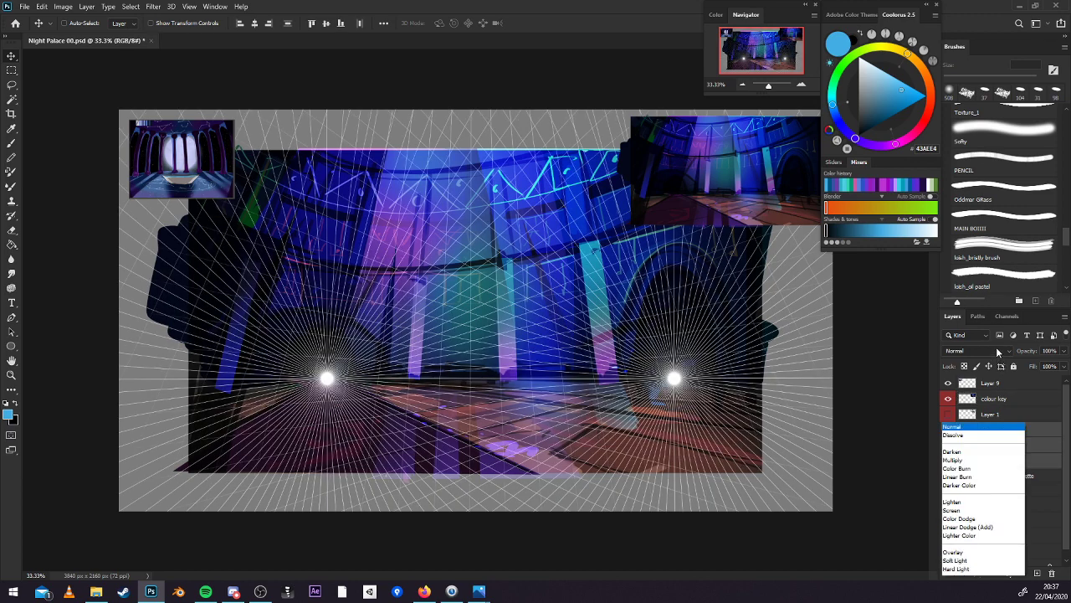
{"action": "left_click", "coordinate": [965, 437]}
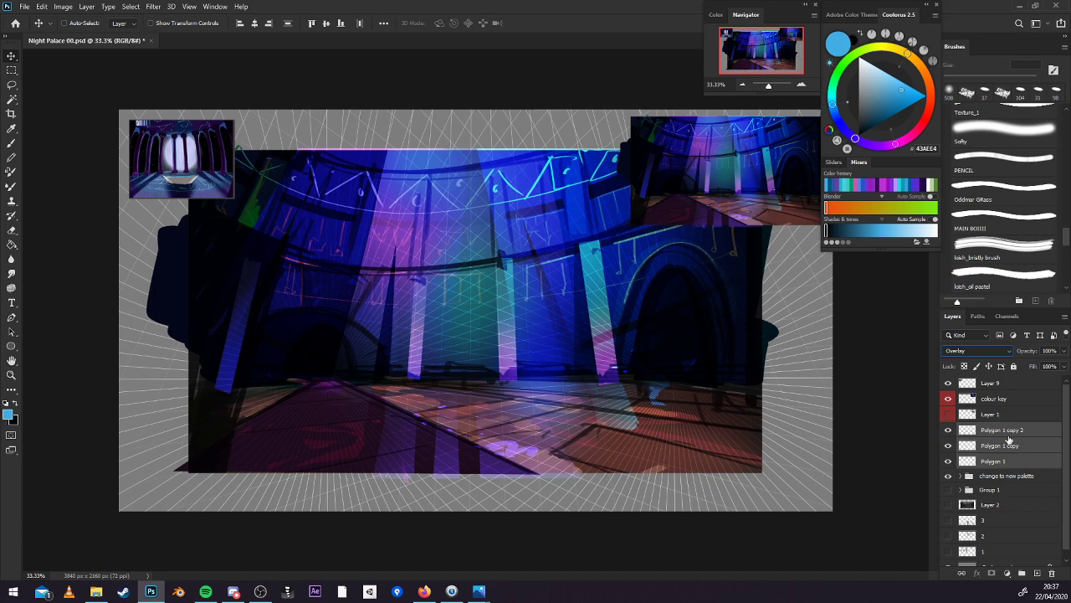
{"action": "left_click", "coordinate": [1002, 352]}
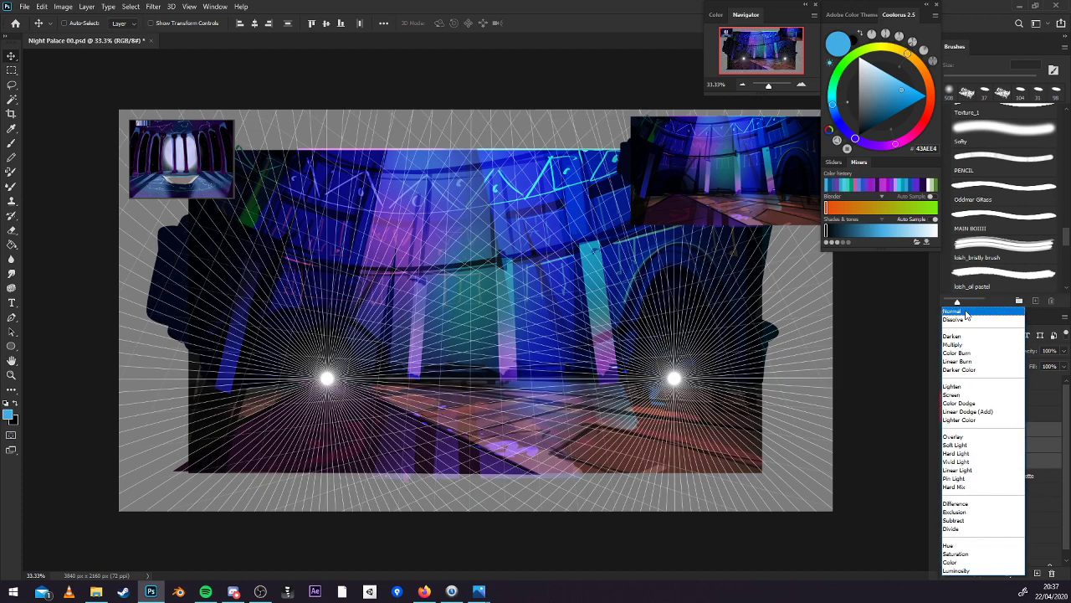
{"action": "left_click", "coordinate": [967, 315]}
{"action": "left_click", "coordinate": [1063, 352]}
{"action": "left_click_drag", "start_coordinate": [1043, 366], "coordinate": [1029, 368]}
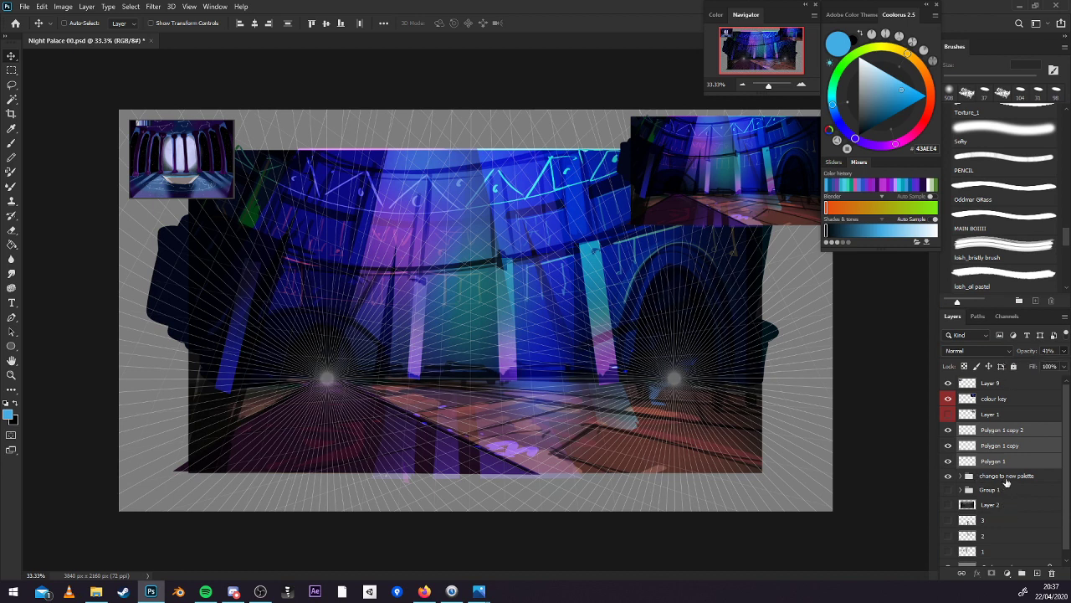
Add a new layer above the change to new palette group and lower the group's opacity to 46%.
{"action": "left_click", "coordinate": [1006, 482]}
{"action": "left_click", "coordinate": [1037, 573]}
{"action": "left_click", "coordinate": [1013, 492]}
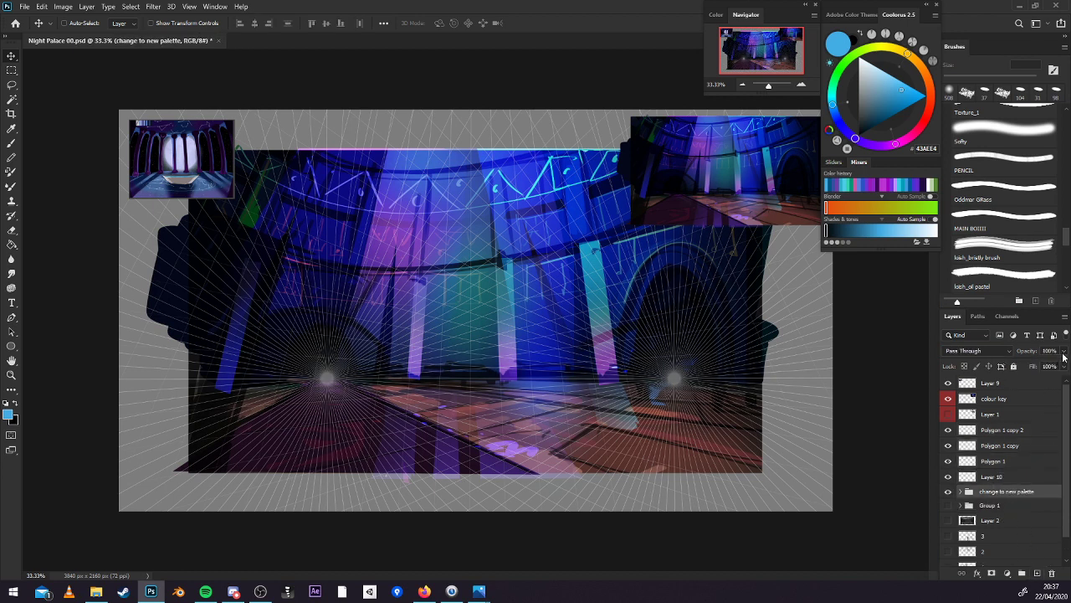
{"action": "left_click", "coordinate": [1063, 353]}
{"action": "left_click_drag", "start_coordinate": [1037, 371], "coordinate": [1035, 365]}
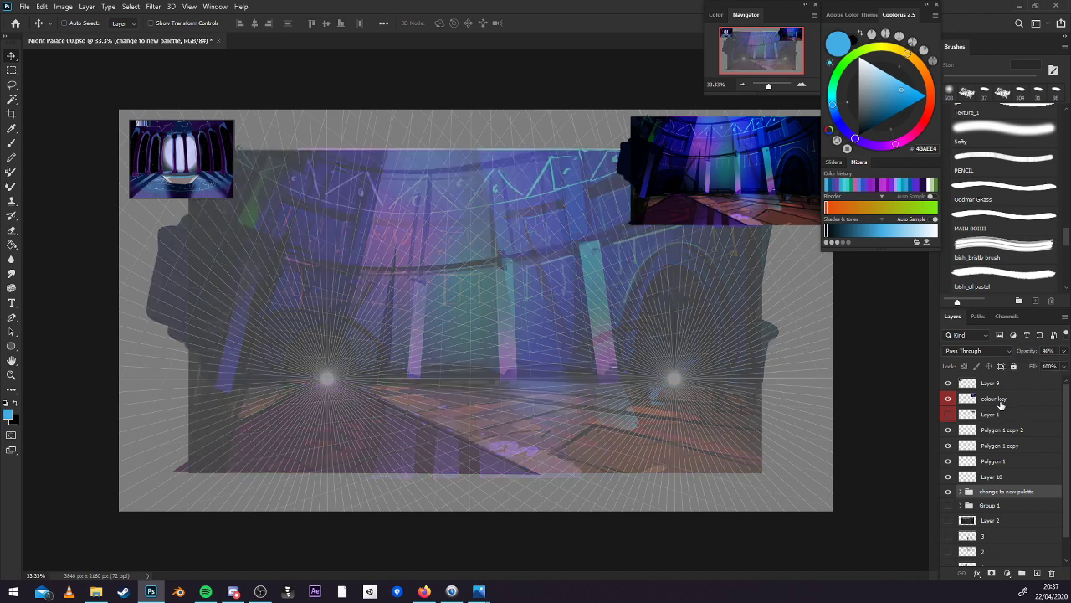
Scale the colour key thumbnail to about 81%, keeping it in the canvas's upper-right corner.
{"action": "left_click", "coordinate": [996, 399]}
{"action": "key", "text": "ctrl+t"}
{"action": "left_click_drag", "start_coordinate": [623, 233], "coordinate": [654, 206]}
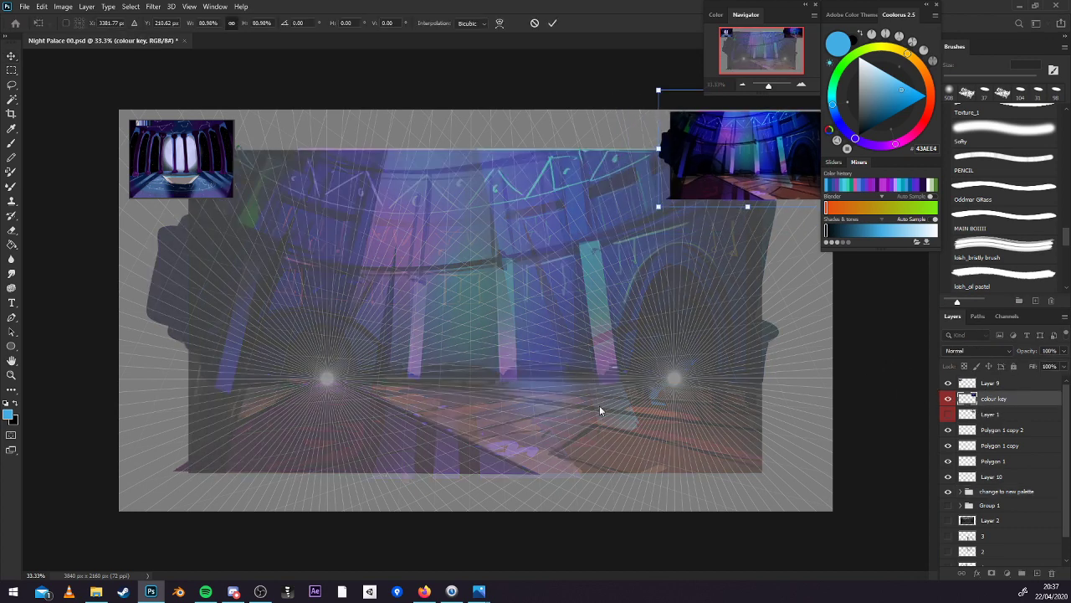
{"action": "key", "text": "Return"}
Choose the PENCIL brush with black, then label Layer 10 orange and rename it "clean sketch".
{"action": "left_click", "coordinate": [959, 157]}
{"action": "key", "text": "d"}
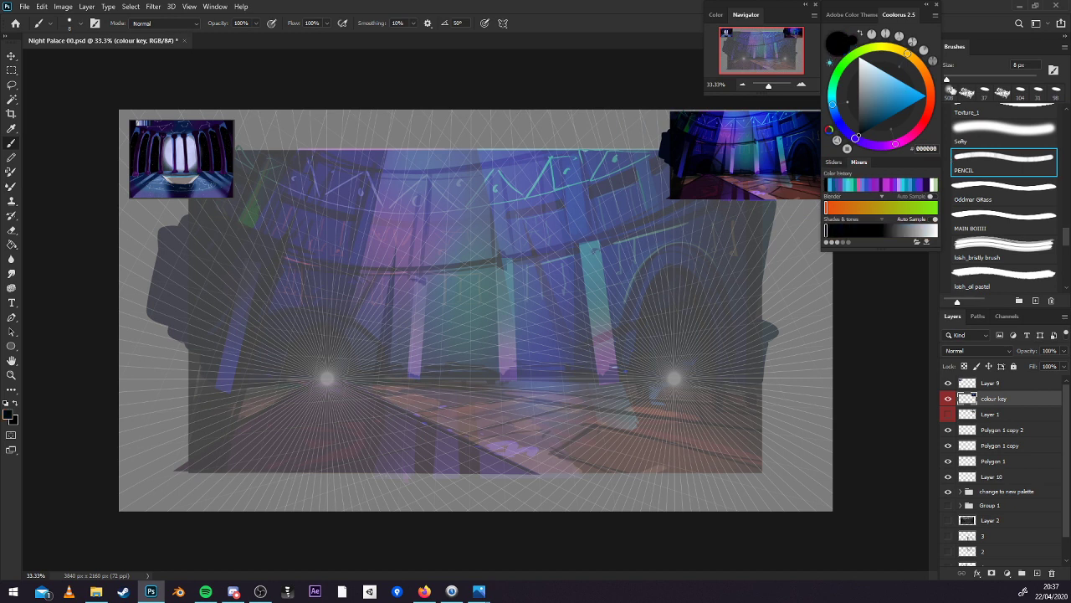
{"action": "right_click", "coordinate": [950, 481]}
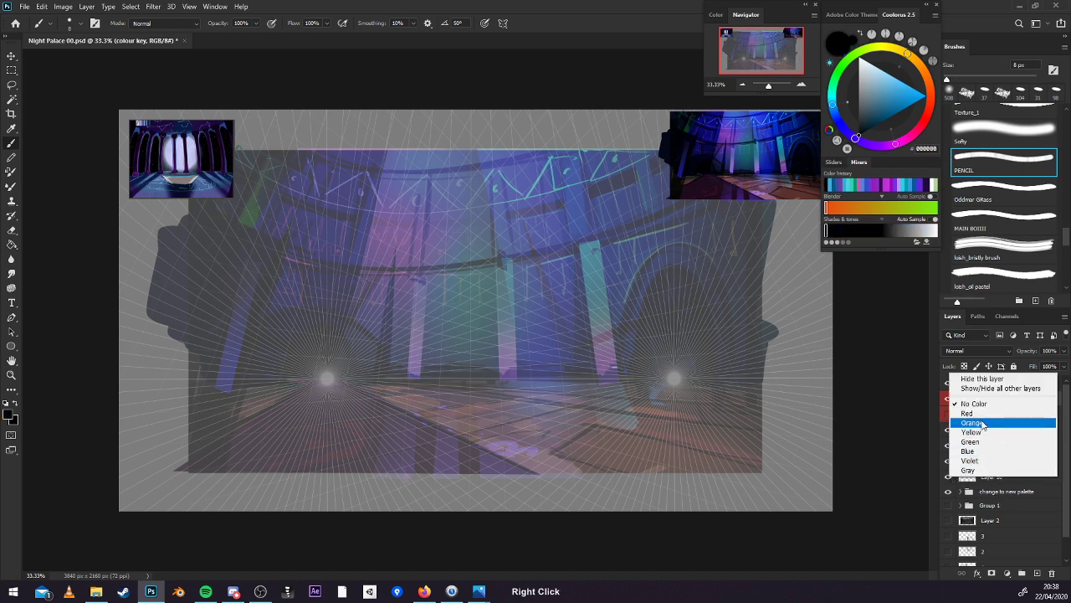
{"action": "left_click", "coordinate": [921, 424]}
{"action": "double_click", "coordinate": [993, 476]}
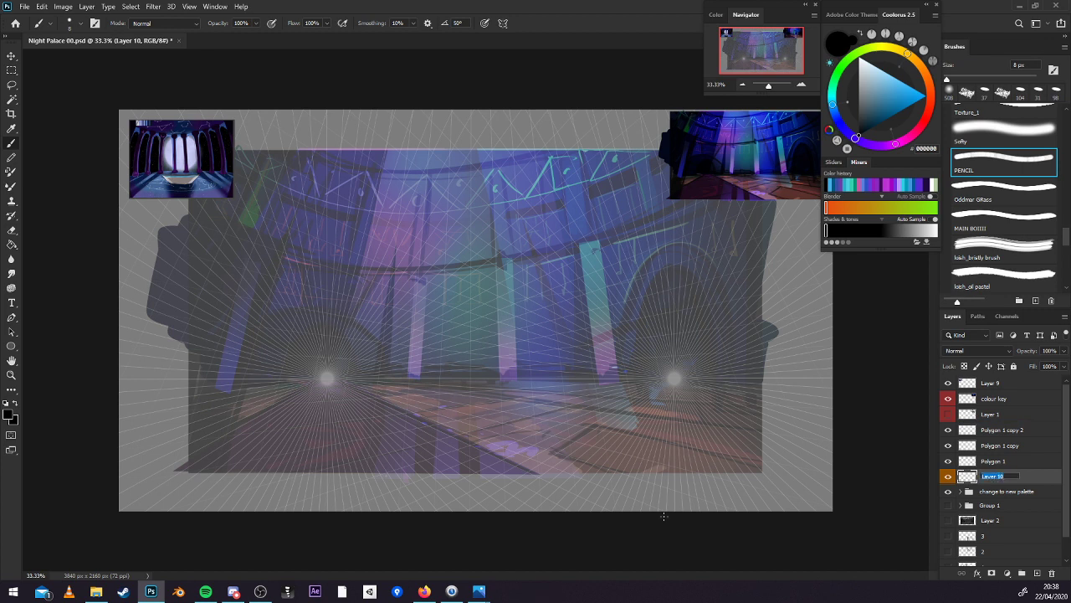
{"action": "type", "text": "clean sketch"}
{"action": "key", "text": "Return"}
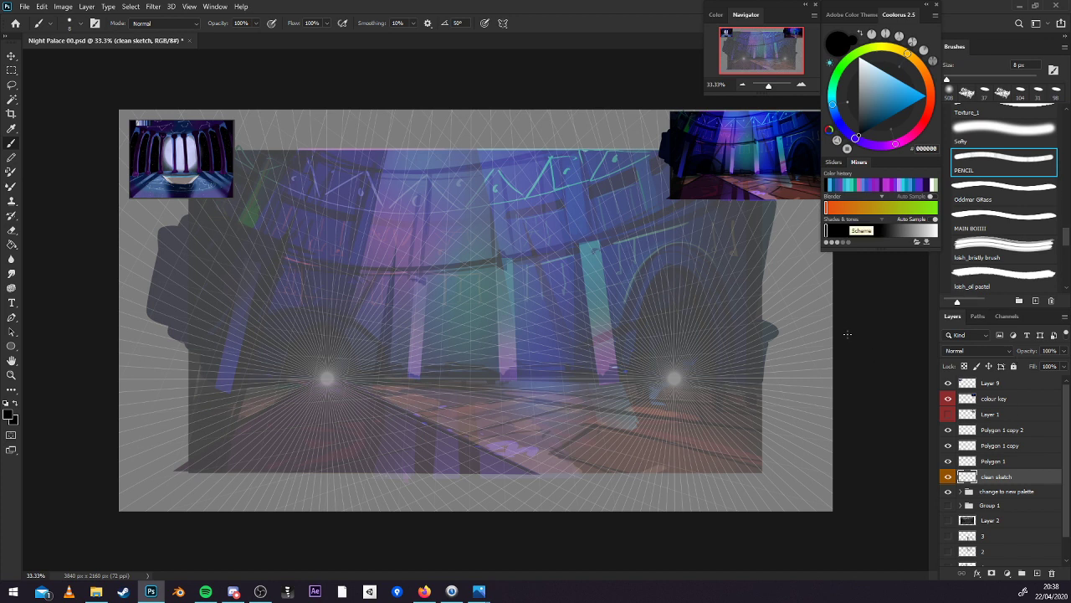
On clean sketch, draw two long black arcs along the lower and upper edges of the curved balcony, saving the document before and after.
{"action": "key", "text": "ctrl+s"}
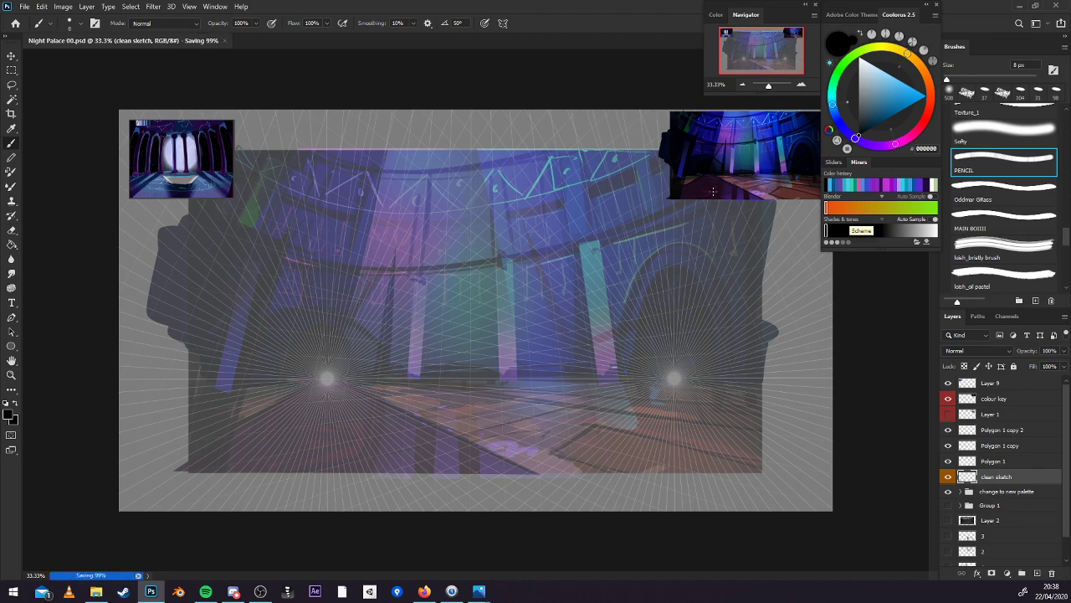
{"action": "left_click", "coordinate": [804, 85]}
{"action": "left_click_drag", "start_coordinate": [775, 315], "coordinate": [905, 318]}
{"action": "left_click", "coordinate": [745, 85]}
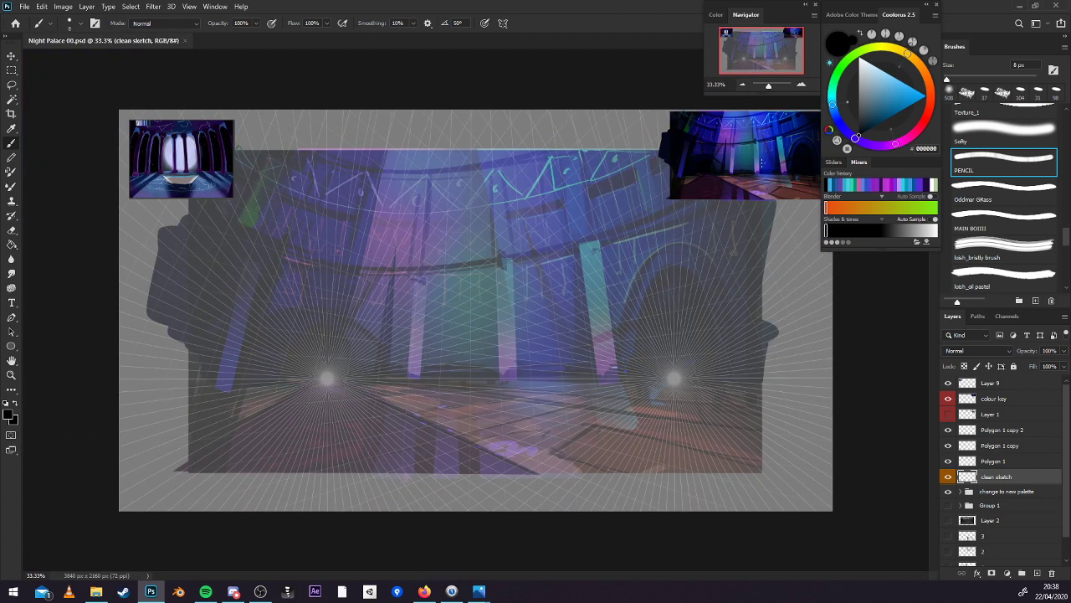
{"action": "left_click_drag", "start_coordinate": [761, 163], "coordinate": [549, 246]}
{"action": "key", "text": "ctrl+z"}
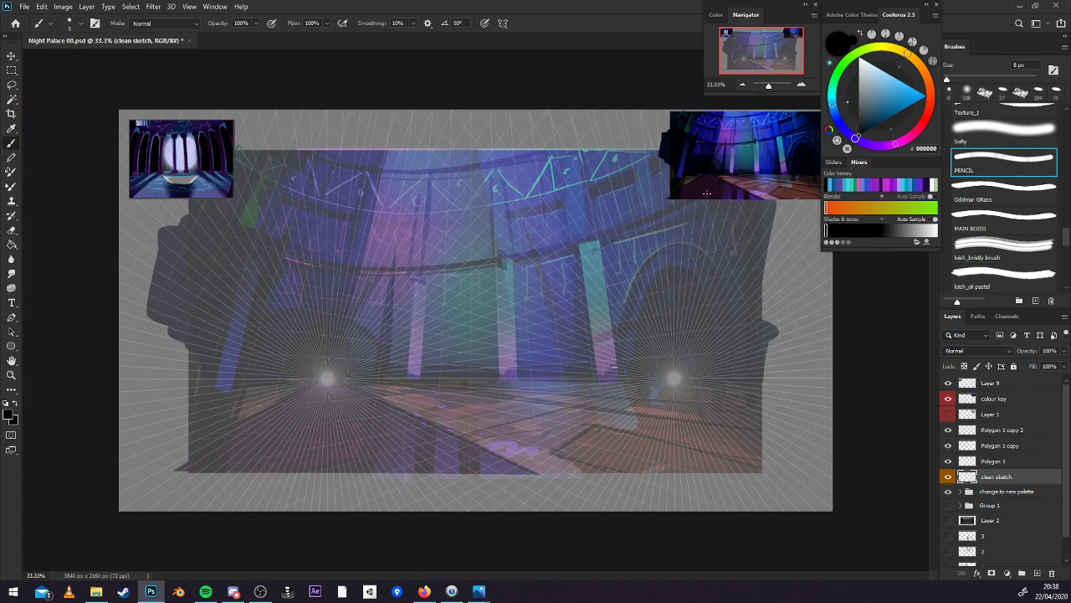
{"action": "mouse_move", "coordinate": [695, 199]}
{"action": "left_mouse_down"}
{"action": "mouse_move", "coordinate": [562, 247]}
{"action": "mouse_move", "coordinate": [429, 264]}
{"action": "mouse_move", "coordinate": [311, 261]}
{"action": "mouse_move", "coordinate": [152, 203]}
{"action": "left_mouse_up"}
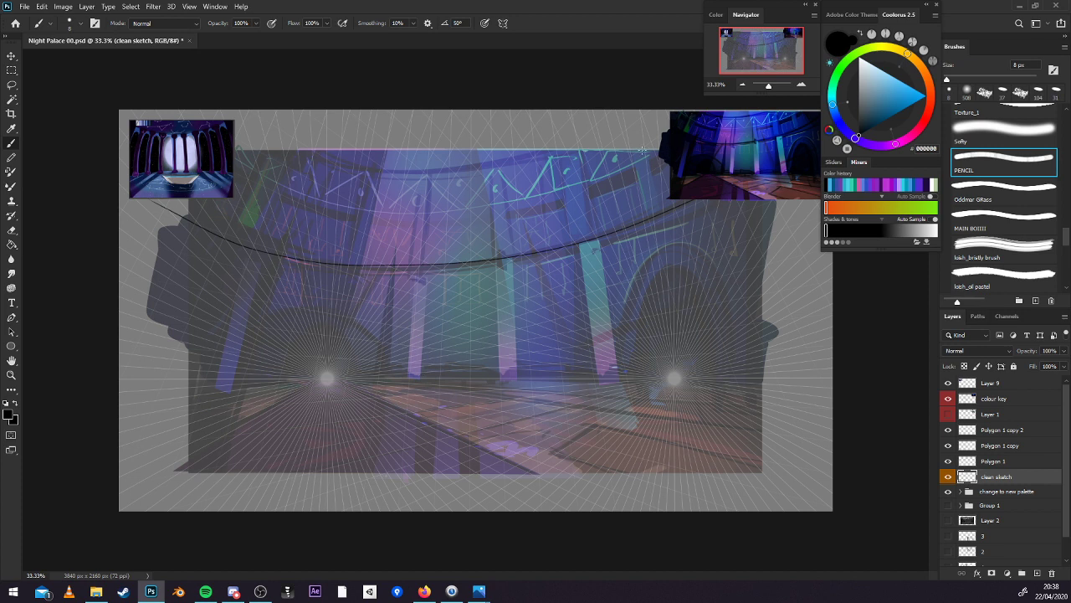
{"action": "mouse_move", "coordinate": [653, 147]}
{"action": "left_mouse_down"}
{"action": "mouse_move", "coordinate": [347, 210]}
{"action": "mouse_move", "coordinate": [236, 172]}
{"action": "left_mouse_up"}
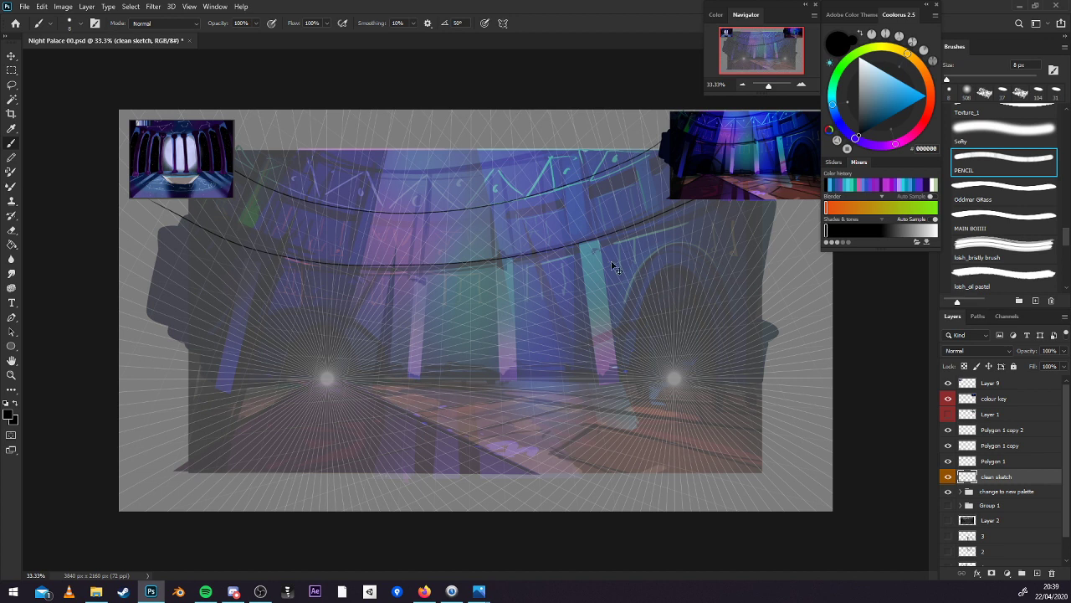
{"action": "key", "text": "ctrl+s"}
Sketch near-vertical pillar lines between the two arcs on the right part of the curved balcony.
{"action": "left_click_drag", "start_coordinate": [561, 185], "coordinate": [563, 238]}
{"action": "key", "text": "ctrl+z"}
{"action": "left_click_drag", "start_coordinate": [562, 187], "coordinate": [569, 242]}
{"action": "left_click_drag", "start_coordinate": [583, 178], "coordinate": [589, 230]}
{"action": "left_click_drag", "start_coordinate": [589, 182], "coordinate": [591, 226]}
{"action": "left_click_drag", "start_coordinate": [632, 162], "coordinate": [637, 213]}
{"action": "left_click_drag", "start_coordinate": [649, 152], "coordinate": [652, 202]}
{"action": "left_click_drag", "start_coordinate": [650, 150], "coordinate": [655, 201]}
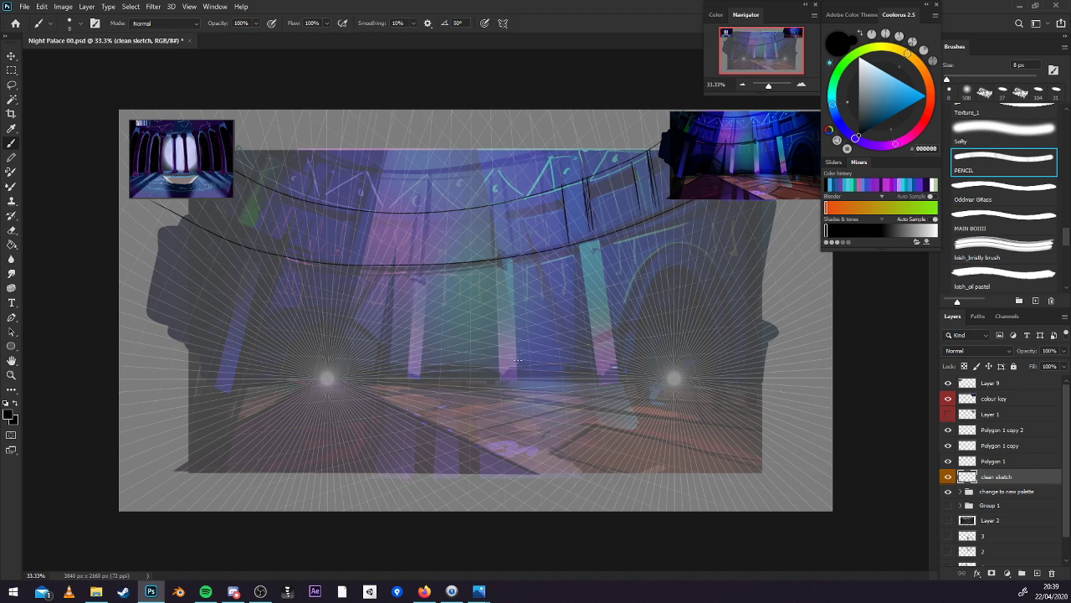
Sketch another pair of vertical pillar edges between the arcs, just right of the central light beam.
{"action": "left_click", "coordinate": [801, 84]}
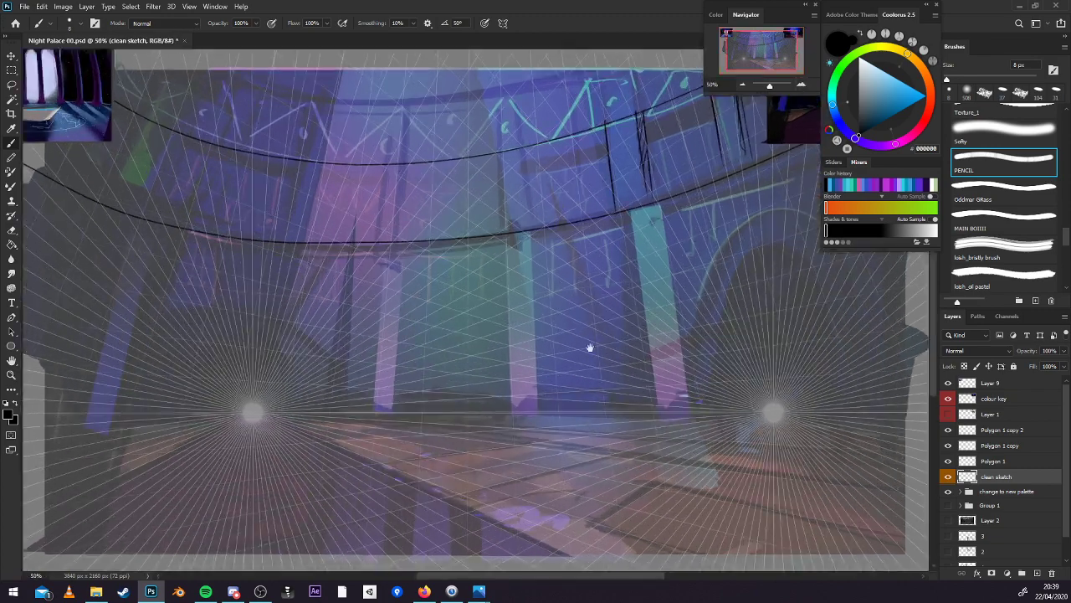
{"action": "left_click_drag", "start_coordinate": [591, 349], "coordinate": [779, 357]}
{"action": "left_click_drag", "start_coordinate": [664, 357], "coordinate": [702, 444]}
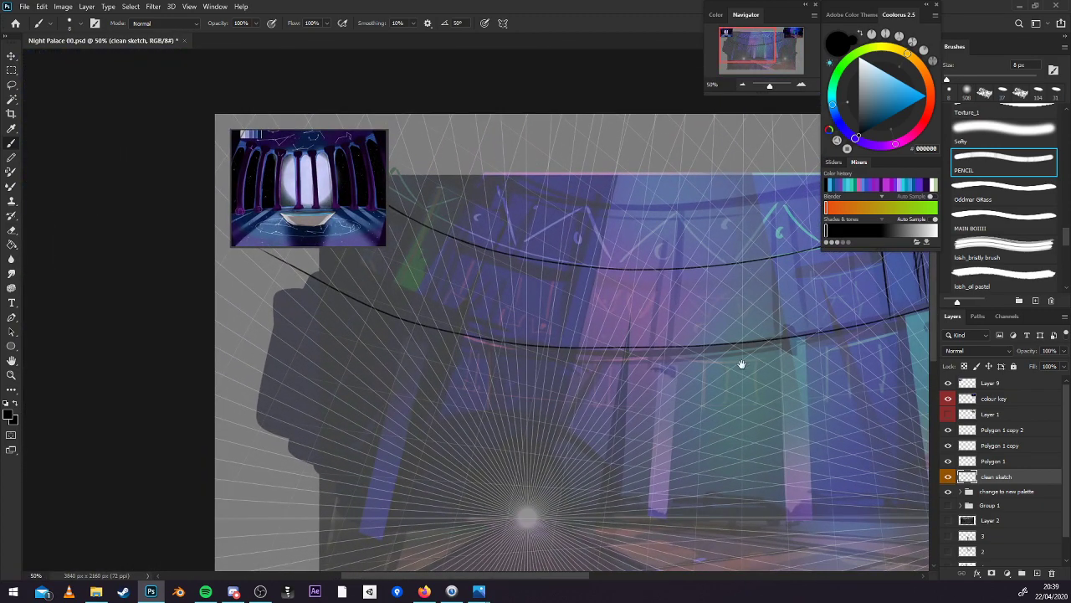
{"action": "mouse_move", "coordinate": [741, 364]}
{"action": "left_mouse_down"}
{"action": "mouse_move", "coordinate": [641, 333]}
{"action": "mouse_move", "coordinate": [570, 359]}
{"action": "left_mouse_up"}
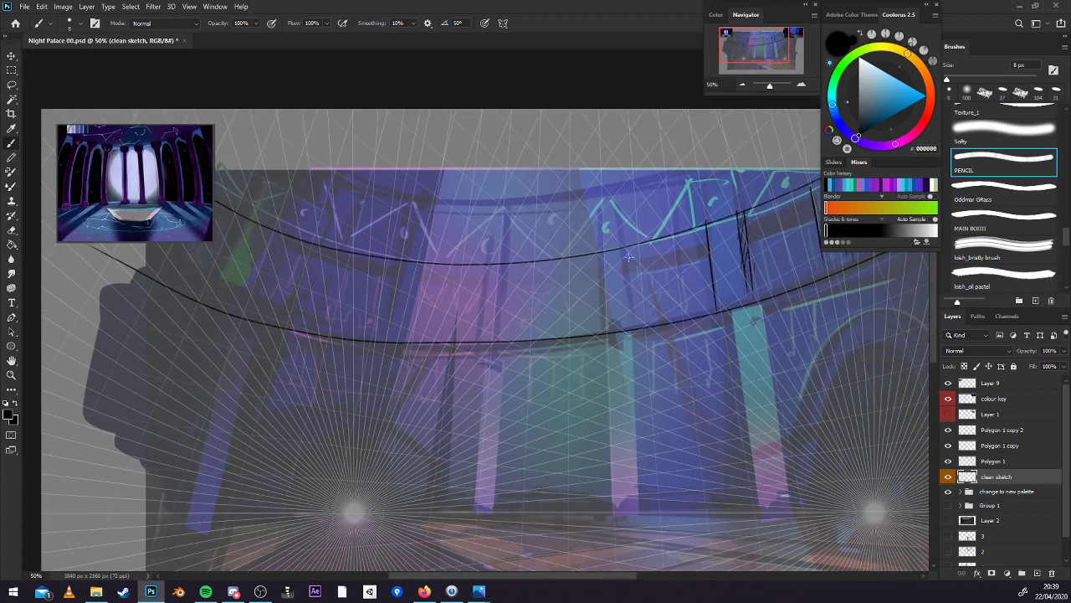
{"action": "left_click_drag", "start_coordinate": [629, 240], "coordinate": [631, 322]}
{"action": "mouse_move", "coordinate": [597, 246]}
{"action": "left_mouse_down"}
{"action": "mouse_move", "coordinate": [634, 288]}
{"action": "mouse_move", "coordinate": [638, 337]}
{"action": "mouse_move", "coordinate": [634, 241]}
{"action": "left_mouse_up"}
{"action": "left_click_drag", "start_coordinate": [632, 291], "coordinate": [635, 325]}
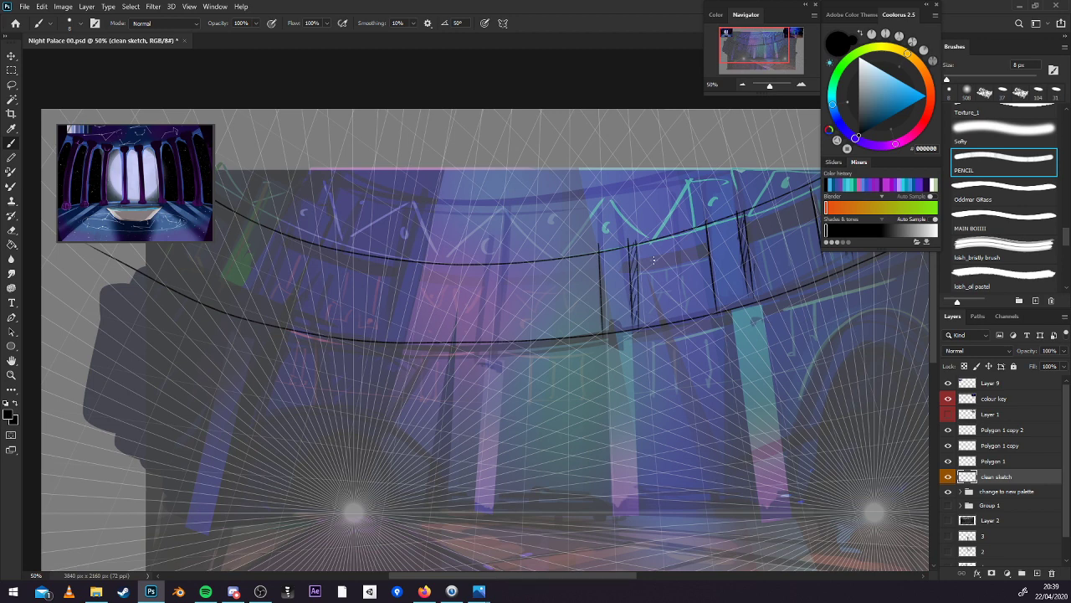
{"action": "left_click_drag", "start_coordinate": [748, 306], "coordinate": [746, 281]}
Raise the change to new palette group's opacity to 64% and make clean sketch the active layer again.
{"action": "left_click_drag", "start_coordinate": [694, 346], "coordinate": [699, 237]}
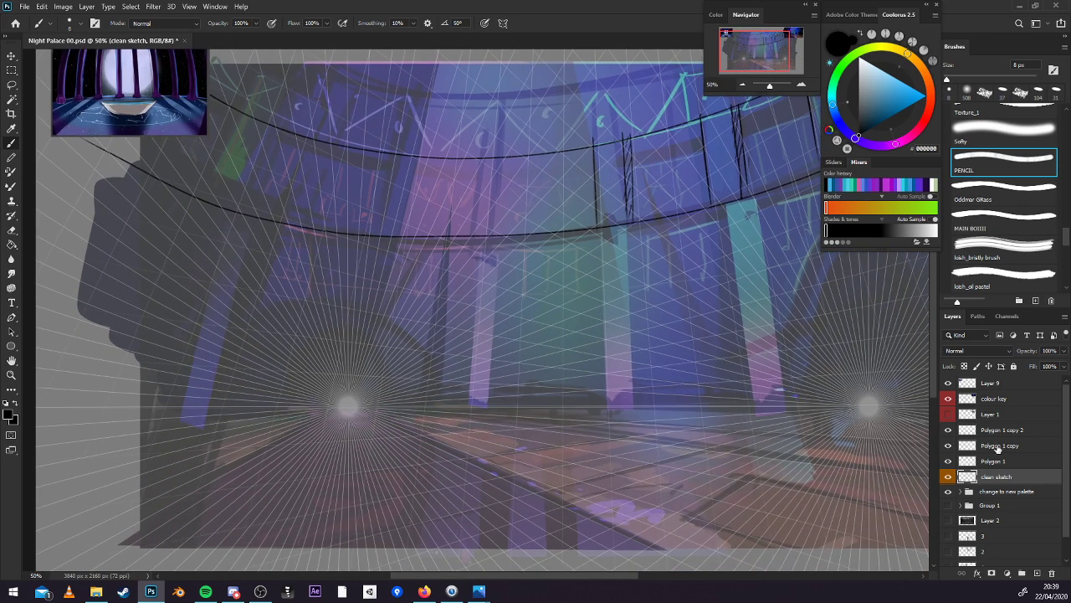
{"action": "left_click", "coordinate": [1016, 492]}
{"action": "left_click_drag", "start_coordinate": [1026, 352], "coordinate": [1035, 357]}
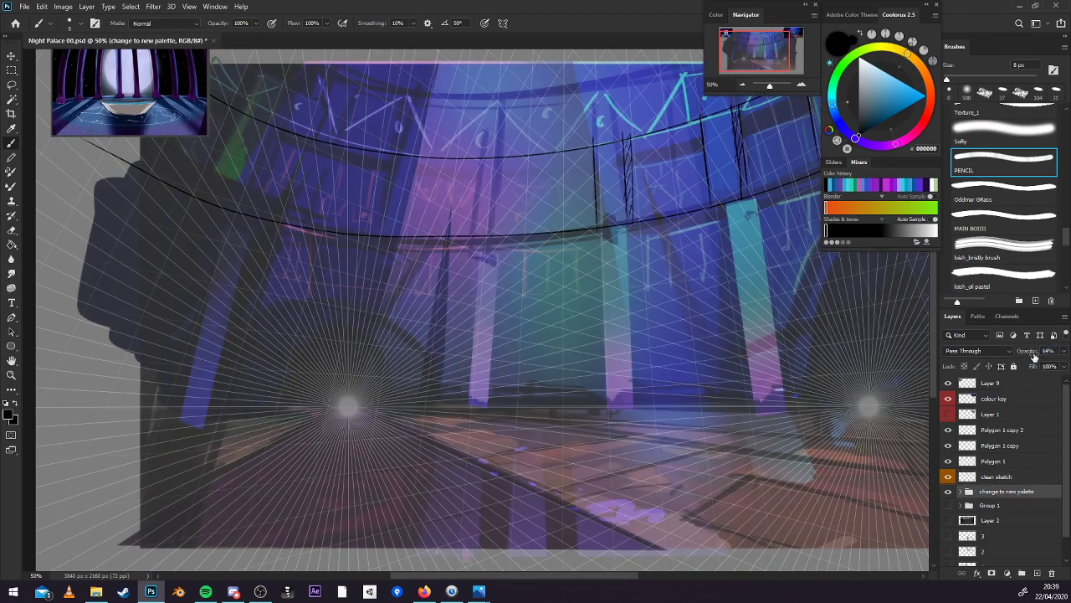
{"action": "left_click", "coordinate": [742, 84]}
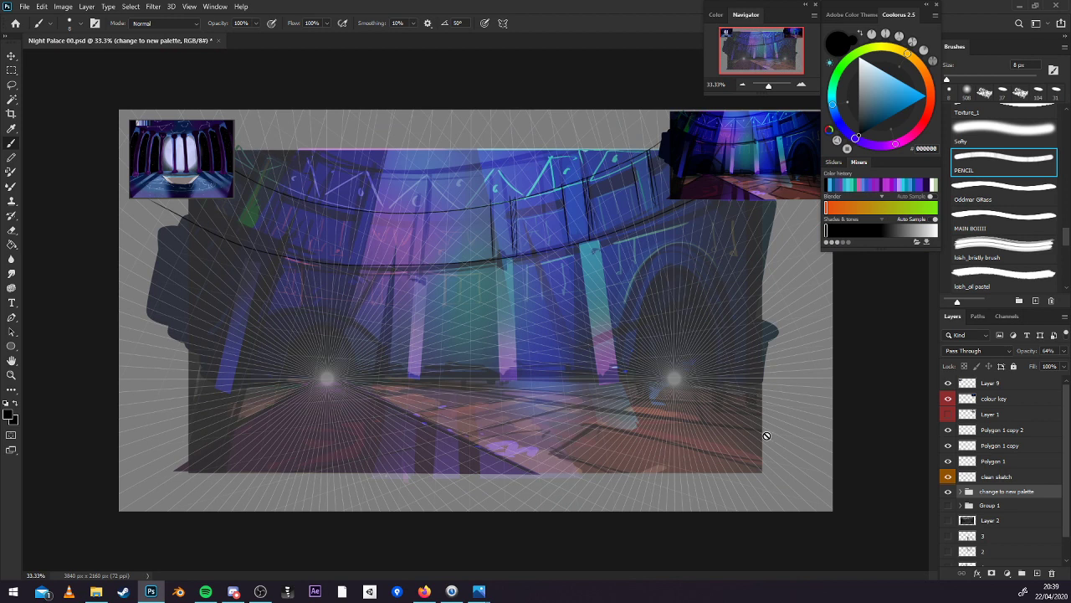
{"action": "left_click", "coordinate": [1008, 478]}
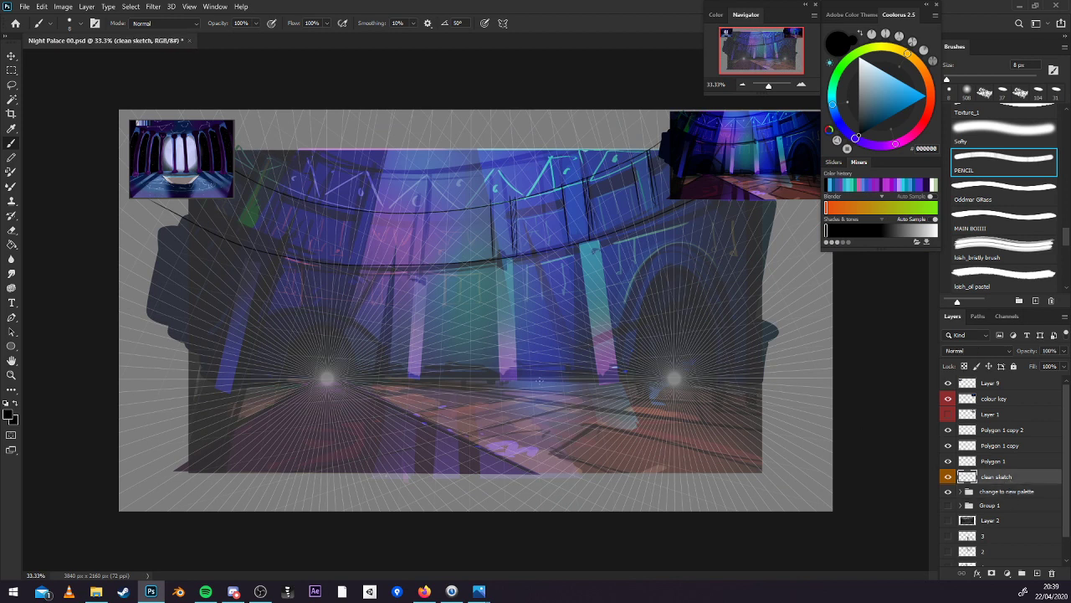
Draw the horizon line through both vanishing points and two diagonal walkway edges running down from the left vanishing point.
{"action": "mouse_move", "coordinate": [540, 381]}
{"action": "left_mouse_down"}
{"action": "mouse_move", "coordinate": [247, 387]}
{"action": "mouse_move", "coordinate": [210, 402]}
{"action": "mouse_move", "coordinate": [772, 395]}
{"action": "mouse_move", "coordinate": [193, 404]}
{"action": "mouse_move", "coordinate": [447, 388]}
{"action": "mouse_move", "coordinate": [805, 401]}
{"action": "left_mouse_up"}
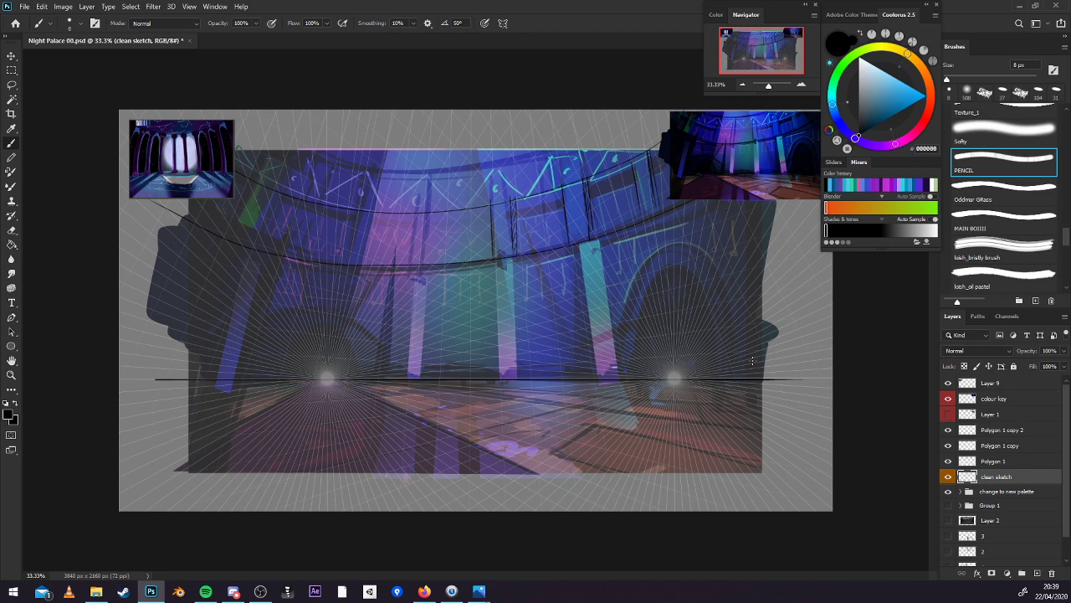
{"action": "left_click", "coordinate": [320, 380]}
{"action": "left_click", "coordinate": [175, 462], "text": "shift"}
{"action": "left_click", "coordinate": [333, 380]}
{"action": "left_click", "coordinate": [541, 476], "text": "shift"}
Draw the tall outer arch around the right vanishing point, its feet on the horizon line, redrawing until the curve is even.
{"action": "left_click_drag", "start_coordinate": [634, 292], "coordinate": [730, 331]}
{"action": "key", "text": "ctrl+z"}
{"action": "mouse_move", "coordinate": [618, 380]}
{"action": "left_mouse_down"}
{"action": "mouse_move", "coordinate": [654, 253]}
{"action": "mouse_move", "coordinate": [733, 377]}
{"action": "left_mouse_up"}
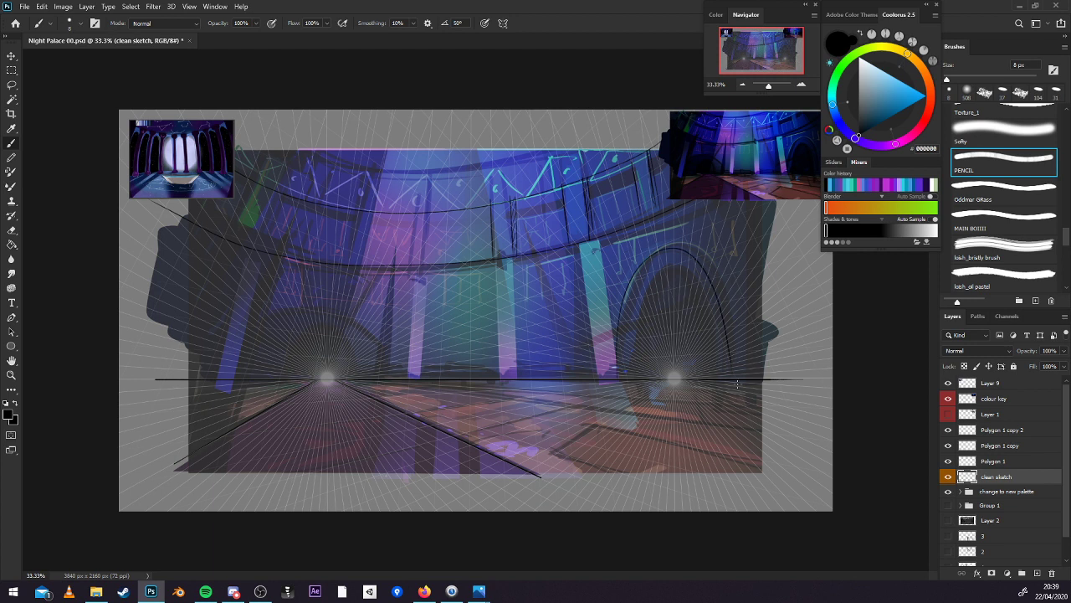
{"action": "key", "text": "ctrl+z"}
{"action": "mouse_move", "coordinate": [614, 379]}
{"action": "left_mouse_down"}
{"action": "mouse_move", "coordinate": [634, 289]}
{"action": "mouse_move", "coordinate": [721, 277]}
{"action": "mouse_move", "coordinate": [743, 377]}
{"action": "left_mouse_up"}
{"action": "key", "text": "ctrl+z"}
{"action": "mouse_move", "coordinate": [617, 366]}
{"action": "left_mouse_down"}
{"action": "mouse_move", "coordinate": [649, 259]}
{"action": "mouse_move", "coordinate": [714, 284]}
{"action": "mouse_move", "coordinate": [738, 375]}
{"action": "left_mouse_up"}
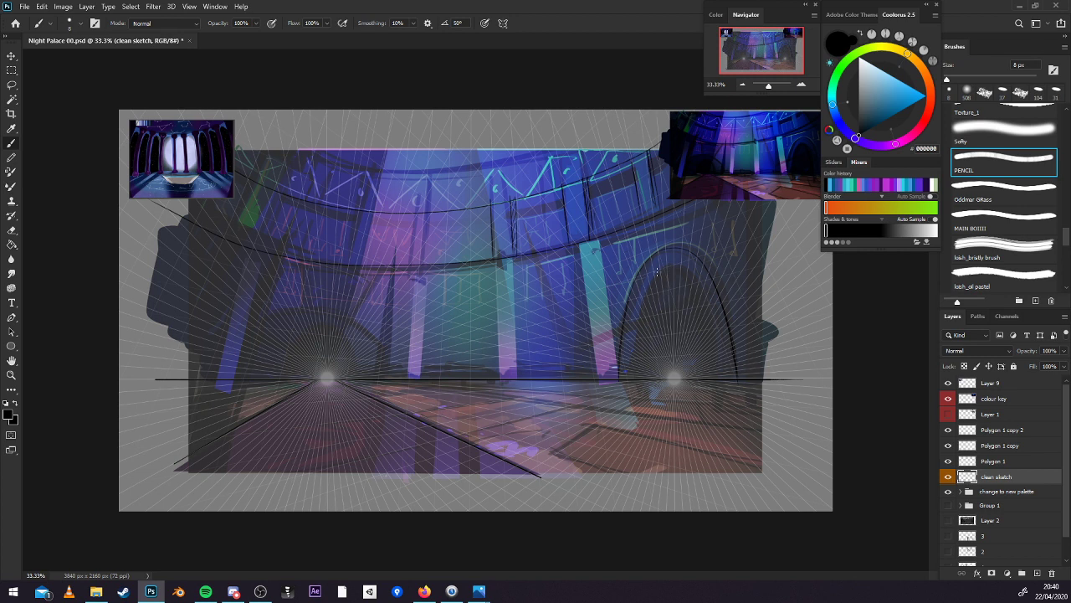
Draw a second, narrower arch inside the tall arch around the right vanishing point.
{"action": "mouse_move", "coordinate": [631, 381]}
{"action": "left_mouse_down"}
{"action": "mouse_move", "coordinate": [647, 289]}
{"action": "mouse_move", "coordinate": [671, 266]}
{"action": "mouse_move", "coordinate": [692, 274]}
{"action": "mouse_move", "coordinate": [725, 376]}
{"action": "left_mouse_up"}
{"action": "key", "text": "ctrl+z"}
{"action": "mouse_move", "coordinate": [631, 378]}
{"action": "left_mouse_down"}
{"action": "mouse_move", "coordinate": [636, 332]}
{"action": "mouse_move", "coordinate": [670, 265]}
{"action": "mouse_move", "coordinate": [707, 302]}
{"action": "mouse_move", "coordinate": [721, 372]}
{"action": "left_mouse_up"}
Copy the lower balcony arc to its own layer and offset the copy slightly below the original.
{"action": "key", "text": "l"}
{"action": "mouse_move", "coordinate": [716, 192]}
{"action": "left_mouse_down"}
{"action": "mouse_move", "coordinate": [570, 248]}
{"action": "mouse_move", "coordinate": [238, 271]}
{"action": "mouse_move", "coordinate": [722, 218]}
{"action": "left_mouse_up"}
{"action": "key", "text": "ctrl+j"}
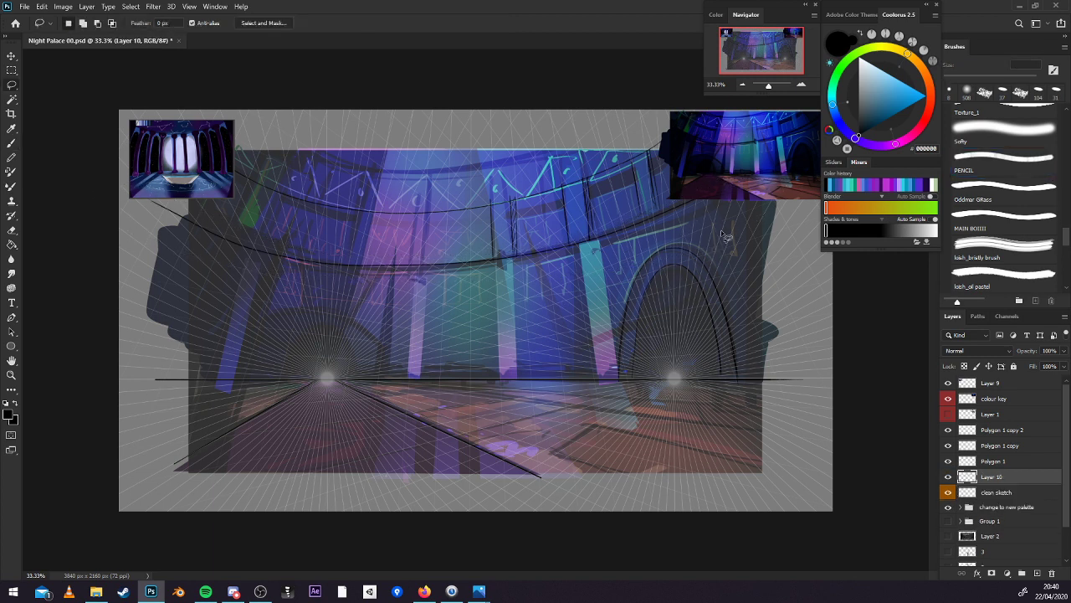
{"action": "key", "text": "v"}
{"action": "left_click_drag", "start_coordinate": [638, 266], "coordinate": [637, 285]}
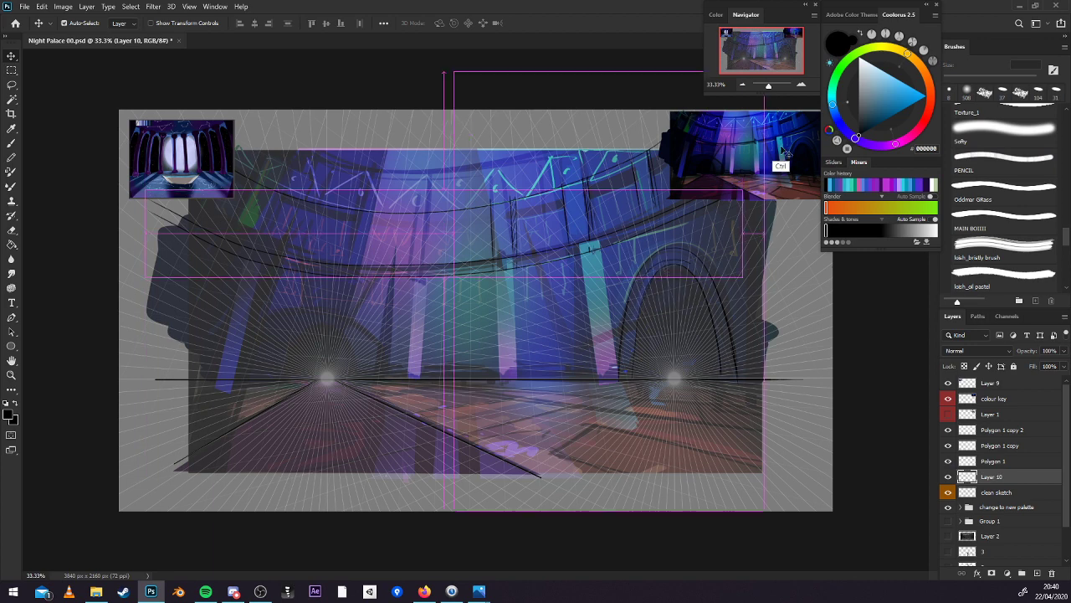
Widen the copied balcony arc to about 107% and merge it down into clean sketch.
{"action": "key", "text": "ctrl+t"}
{"action": "left_click", "coordinate": [742, 85]}
{"action": "left_click_drag", "start_coordinate": [675, 251], "coordinate": [698, 244]}
{"action": "left_click_drag", "start_coordinate": [229, 253], "coordinate": [223, 253]}
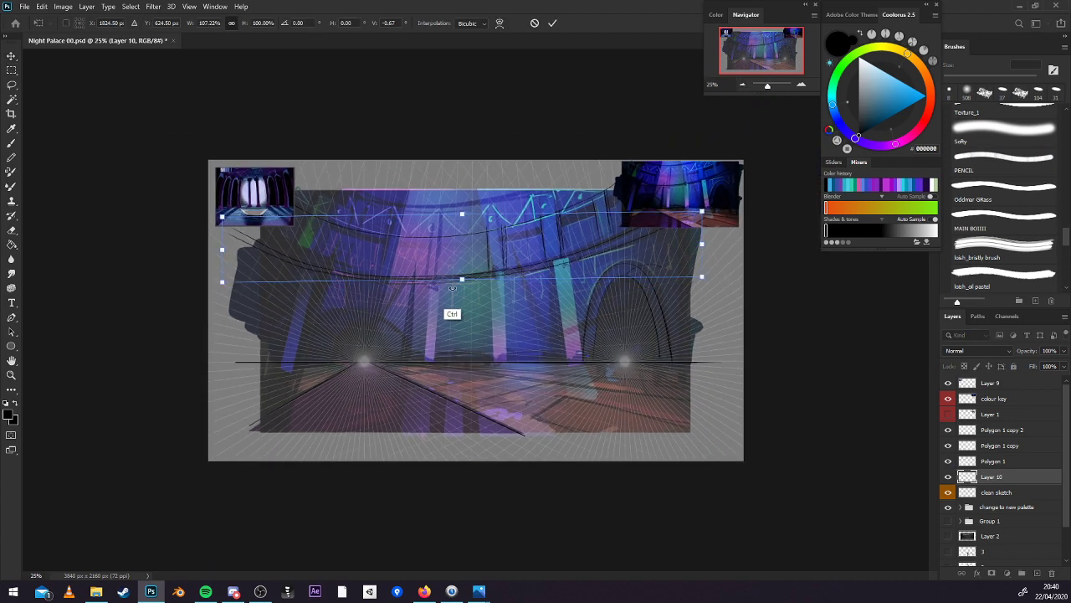
{"action": "key", "text": "Return"}
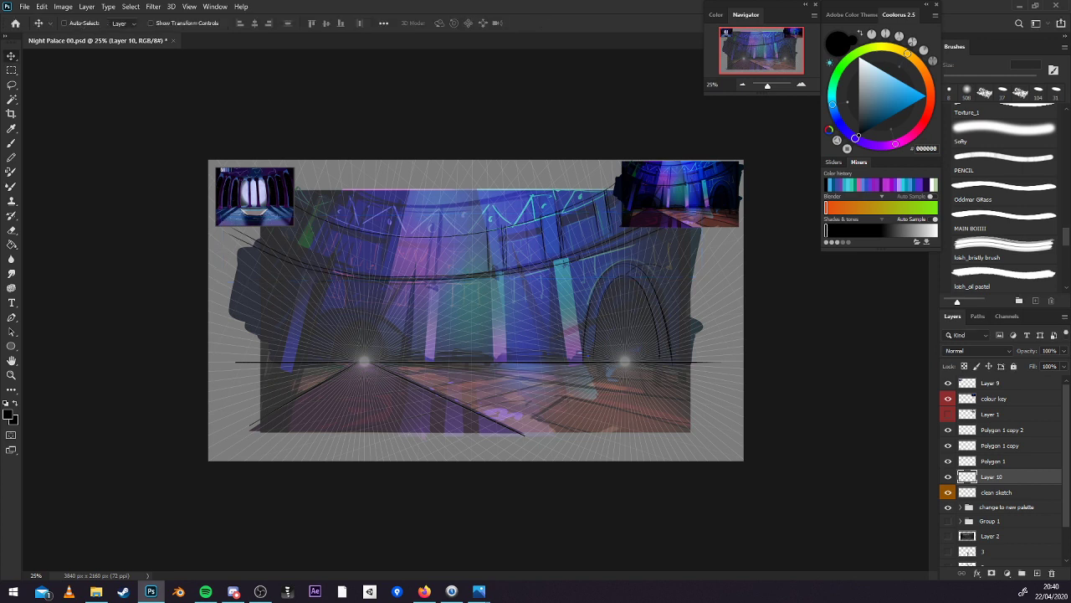
{"action": "left_click", "coordinate": [801, 85]}
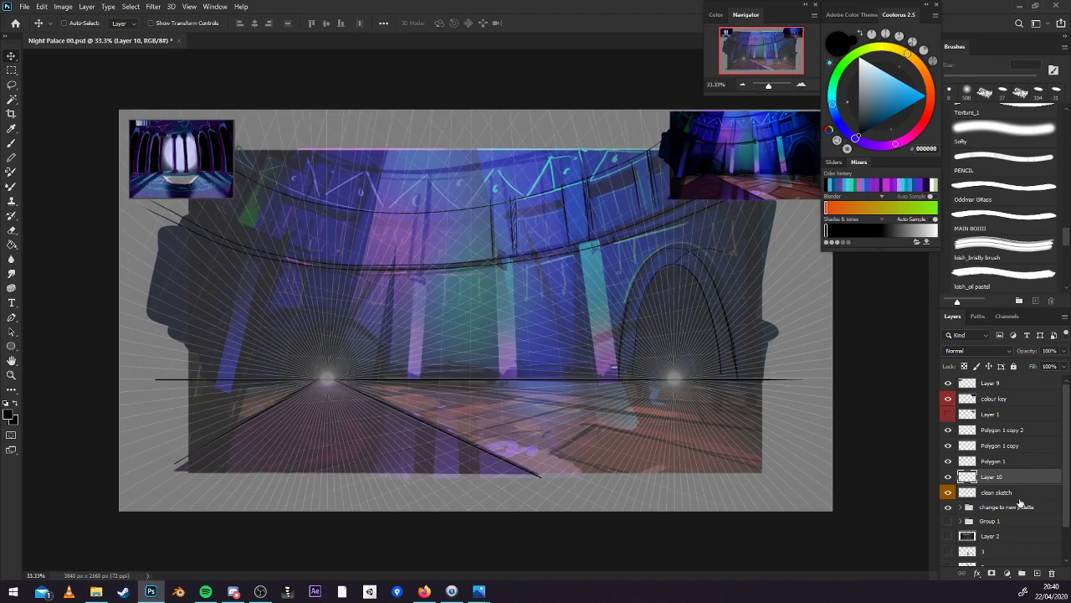
{"action": "key", "text": "ctrl+e"}
{"action": "key", "text": "b"}
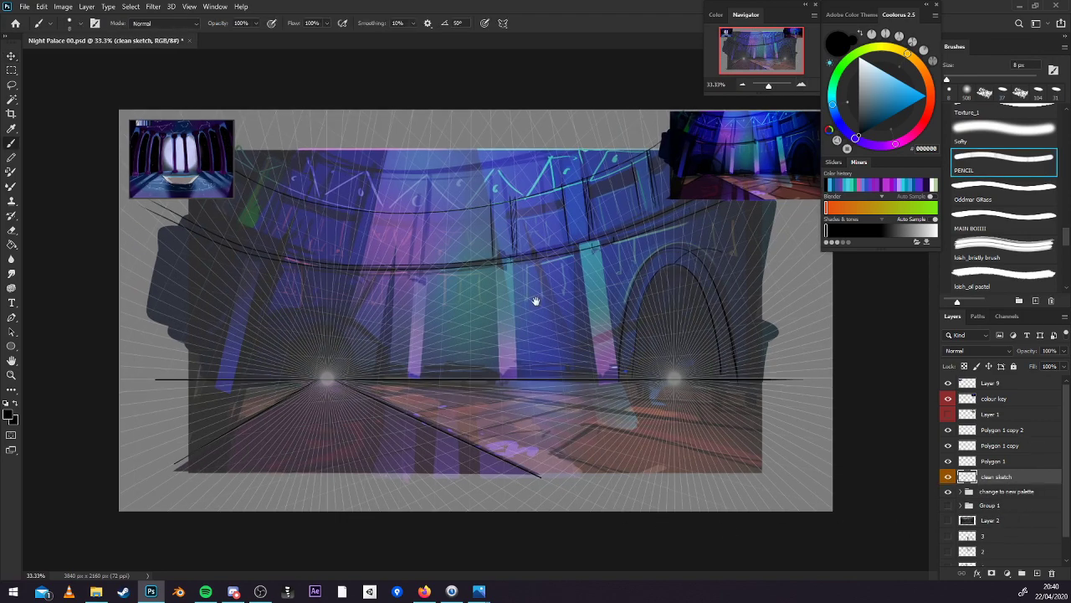
Draw a wide, low outer arch and a smaller inner arch around the left vanishing point.
{"action": "left_click", "coordinate": [805, 86]}
{"action": "left_click_drag", "start_coordinate": [528, 390], "coordinate": [798, 357]}
{"action": "left_click_drag", "start_coordinate": [418, 296], "coordinate": [602, 322]}
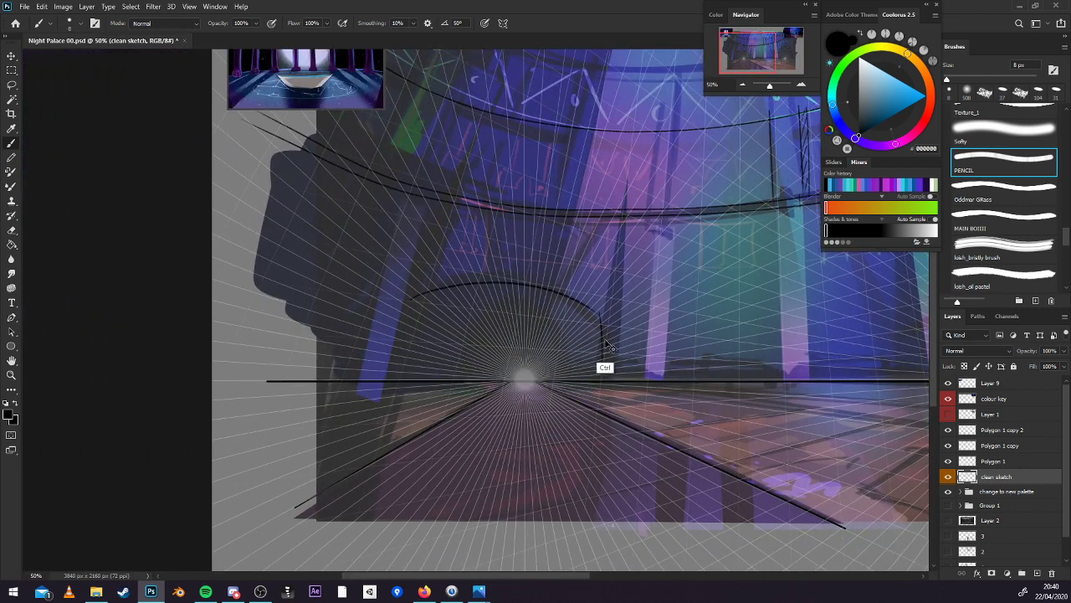
{"action": "left_click_drag", "start_coordinate": [576, 302], "coordinate": [640, 378]}
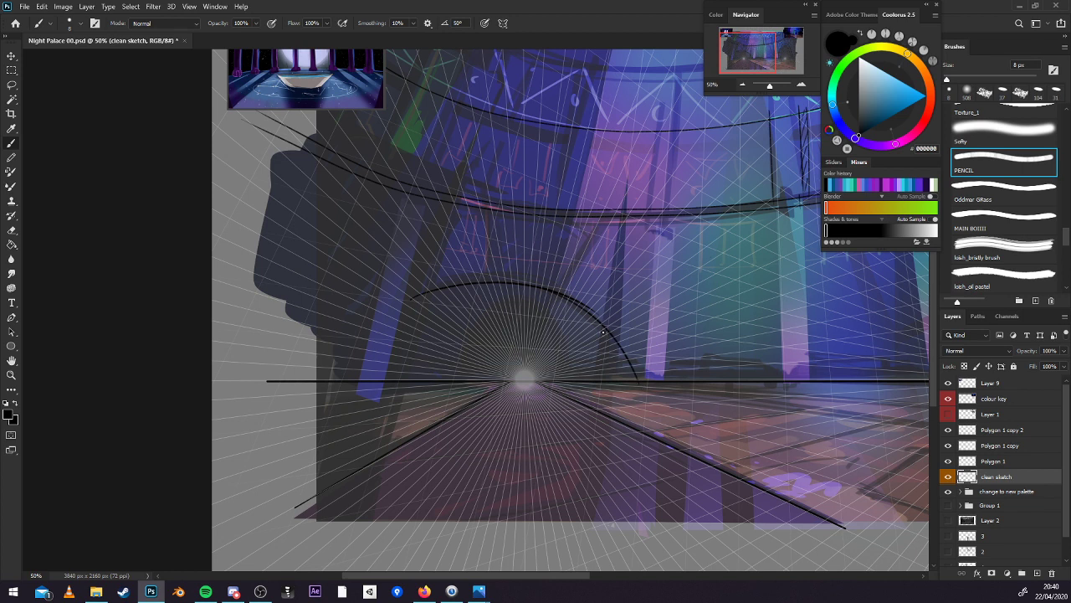
{"action": "mouse_move", "coordinate": [432, 379]}
{"action": "left_mouse_down"}
{"action": "mouse_move", "coordinate": [556, 356]}
{"action": "mouse_move", "coordinate": [592, 389]}
{"action": "left_mouse_up"}
Add a small innermost arch around the right vanishing point.
{"action": "left_click_drag", "start_coordinate": [744, 410], "coordinate": [508, 394]}
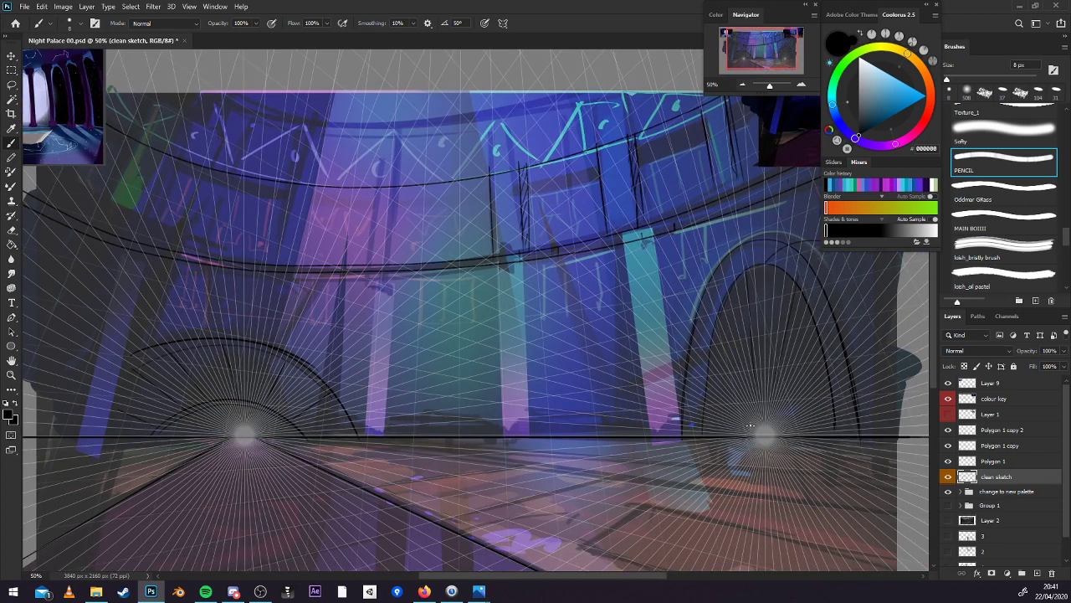
{"action": "mouse_move", "coordinate": [733, 432]}
{"action": "left_mouse_down"}
{"action": "mouse_move", "coordinate": [795, 434]}
{"action": "mouse_move", "coordinate": [798, 415]}
{"action": "mouse_move", "coordinate": [798, 465]}
{"action": "mouse_move", "coordinate": [823, 494]}
{"action": "left_mouse_up"}
{"action": "key", "text": "ctrl+z"}
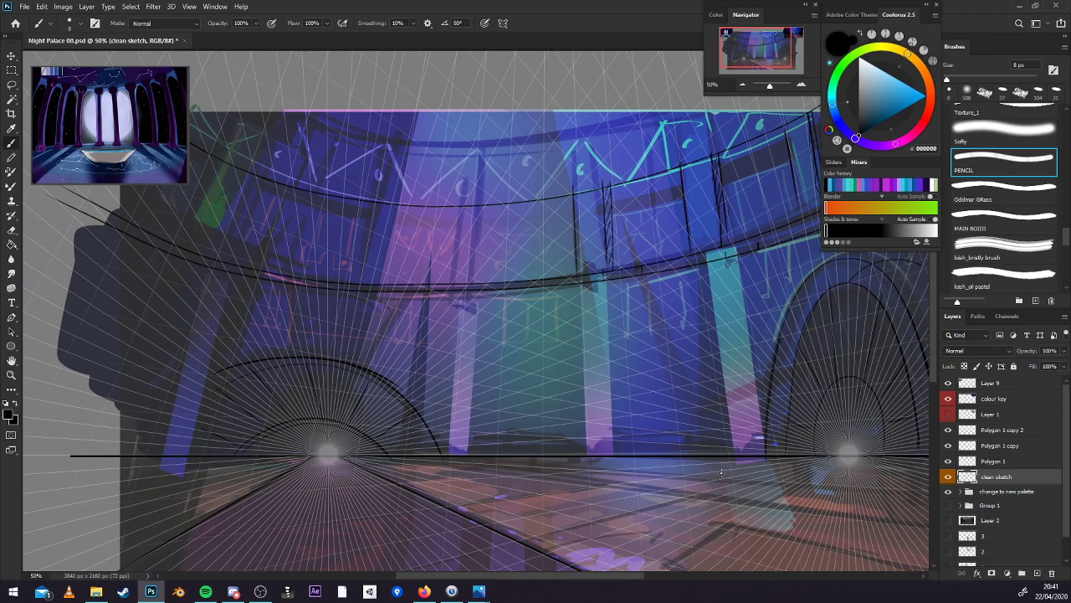
Draw four straight floor lines fanning down from the right vanishing point past the painting's lower edge.
{"action": "mouse_move", "coordinate": [728, 483]}
{"action": "left_mouse_down"}
{"action": "mouse_move", "coordinate": [708, 409]}
{"action": "mouse_move", "coordinate": [762, 393]}
{"action": "mouse_move", "coordinate": [677, 461]}
{"action": "mouse_move", "coordinate": [615, 454]}
{"action": "left_mouse_up"}
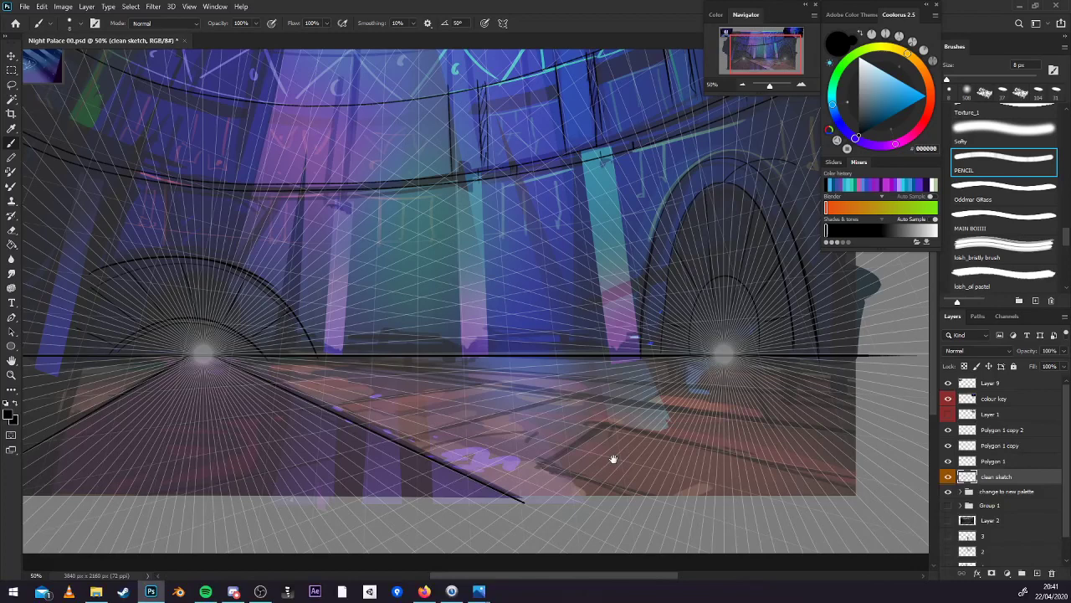
{"action": "left_click", "coordinate": [725, 355], "text": "shift"}
{"action": "left_click", "coordinate": [554, 517]}
{"action": "left_click", "coordinate": [726, 358], "text": "shift"}
{"action": "left_click", "coordinate": [657, 528]}
{"action": "left_click", "coordinate": [725, 365], "text": "shift"}
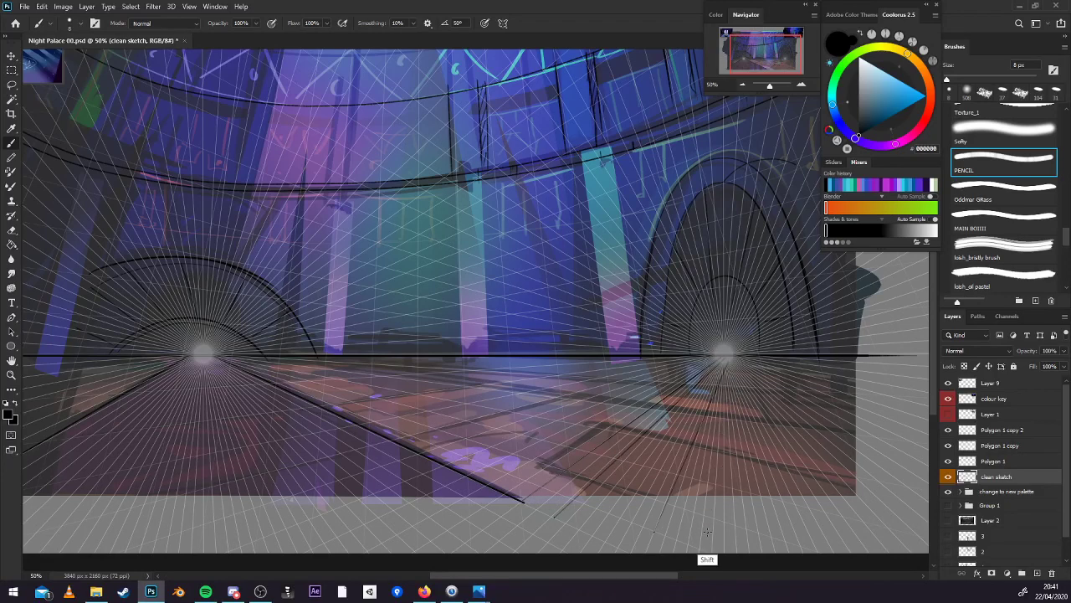
{"action": "left_click", "coordinate": [760, 546]}
{"action": "left_click", "coordinate": [723, 367], "text": "shift"}
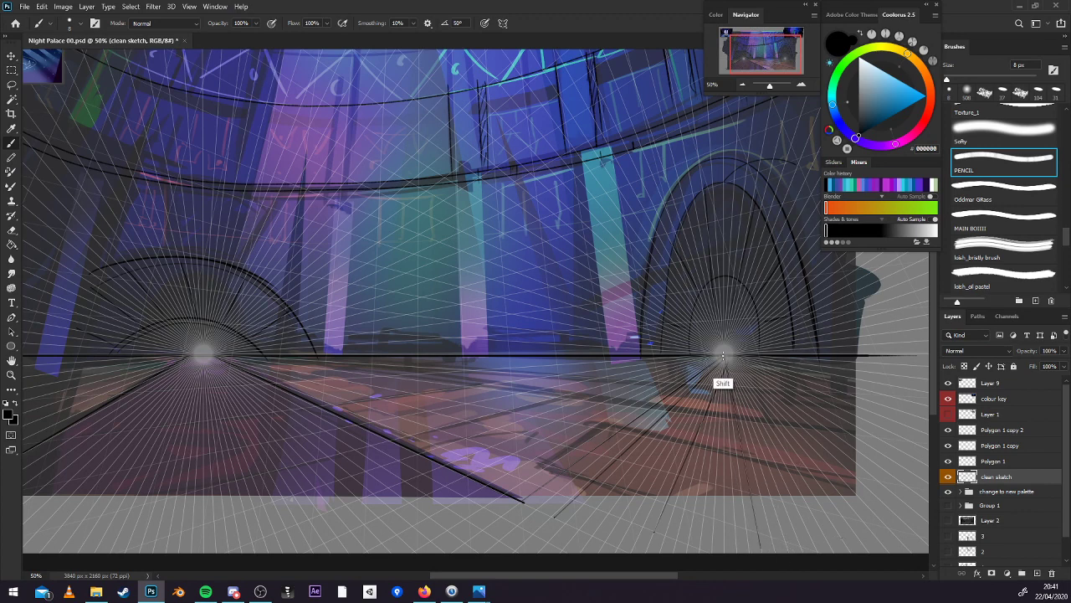
{"action": "left_click", "coordinate": [723, 354], "text": "shift"}
Draw two shallow floor lines from the right vanishing point to the right edge of the central walkway.
{"action": "left_click", "coordinate": [409, 436]}
{"action": "left_click", "coordinate": [721, 355], "text": "shift"}
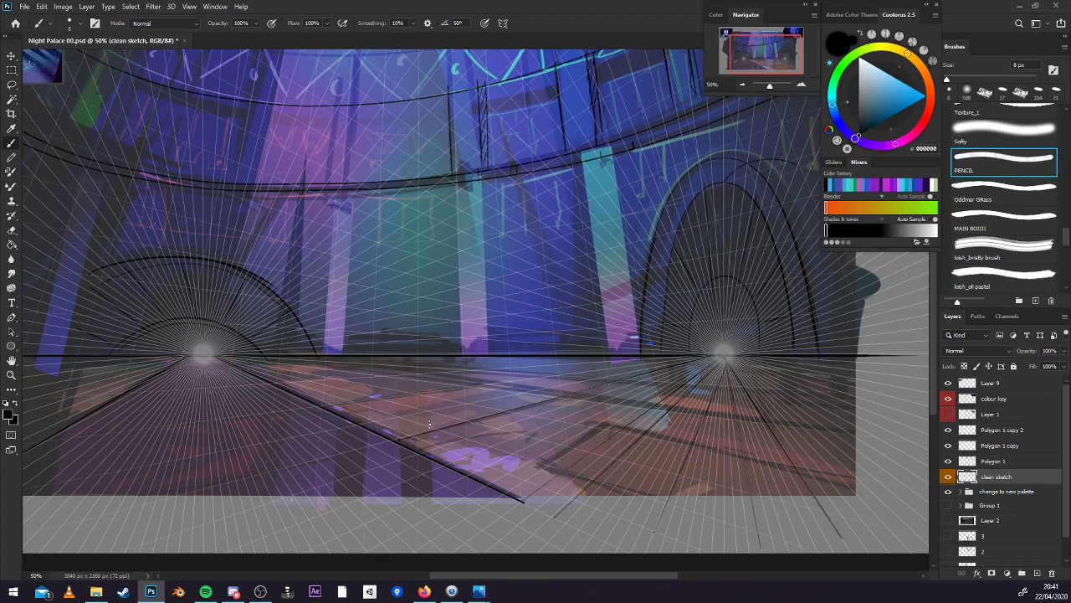
{"action": "left_click", "coordinate": [720, 358], "text": "shift"}
{"action": "left_click", "coordinate": [345, 401]}
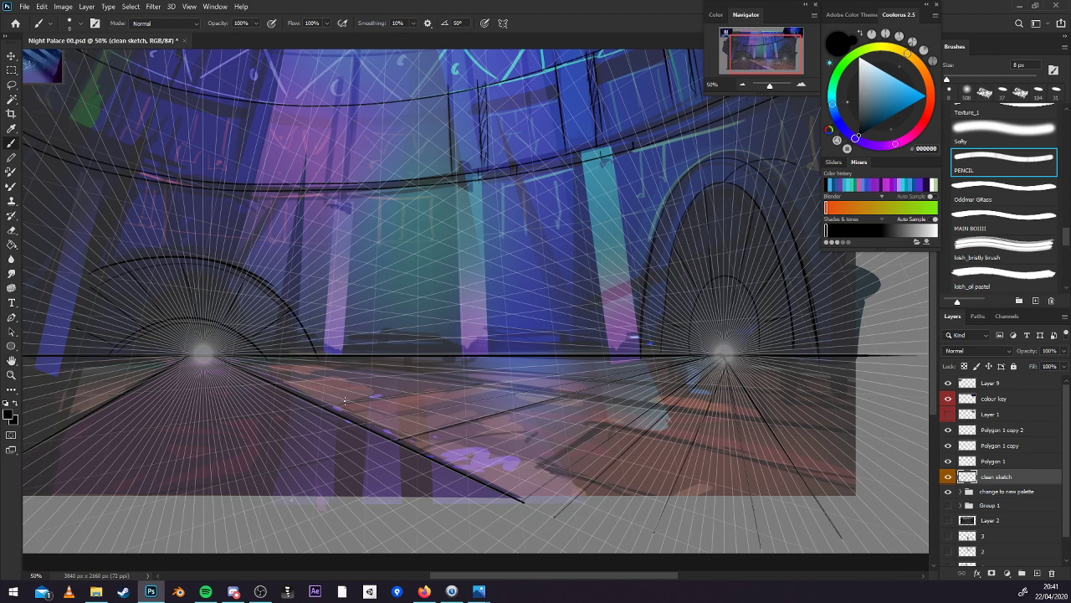
{"action": "left_click", "coordinate": [723, 354], "text": "shift"}
Continue the shallow floor lines on the left side of the walkway, following the right vanishing point's perspective guides.
{"action": "left_click_drag", "start_coordinate": [523, 462], "coordinate": [864, 426]}
{"action": "left_click", "coordinate": [463, 366]}
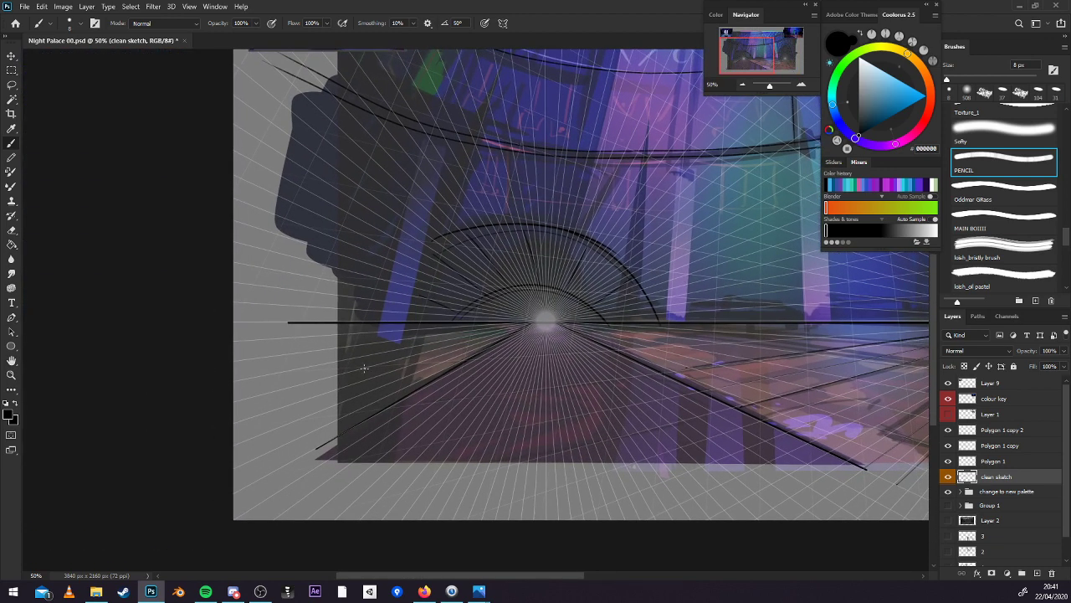
{"action": "left_click", "coordinate": [303, 368], "text": "shift"}
{"action": "left_click", "coordinate": [417, 382]}
{"action": "left_click", "coordinate": [287, 392], "text": "shift"}
{"action": "left_click_drag", "start_coordinate": [725, 377], "coordinate": [694, 392]}
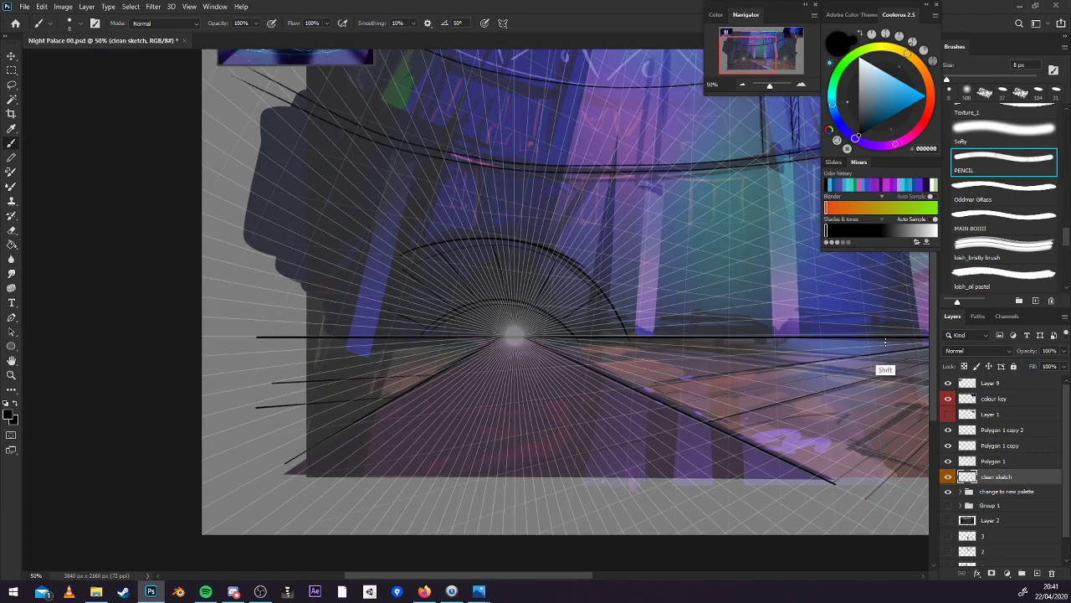
{"action": "left_click", "coordinate": [905, 344], "text": "shift"}
{"action": "left_click_drag", "start_coordinate": [795, 420], "coordinate": [636, 465]}
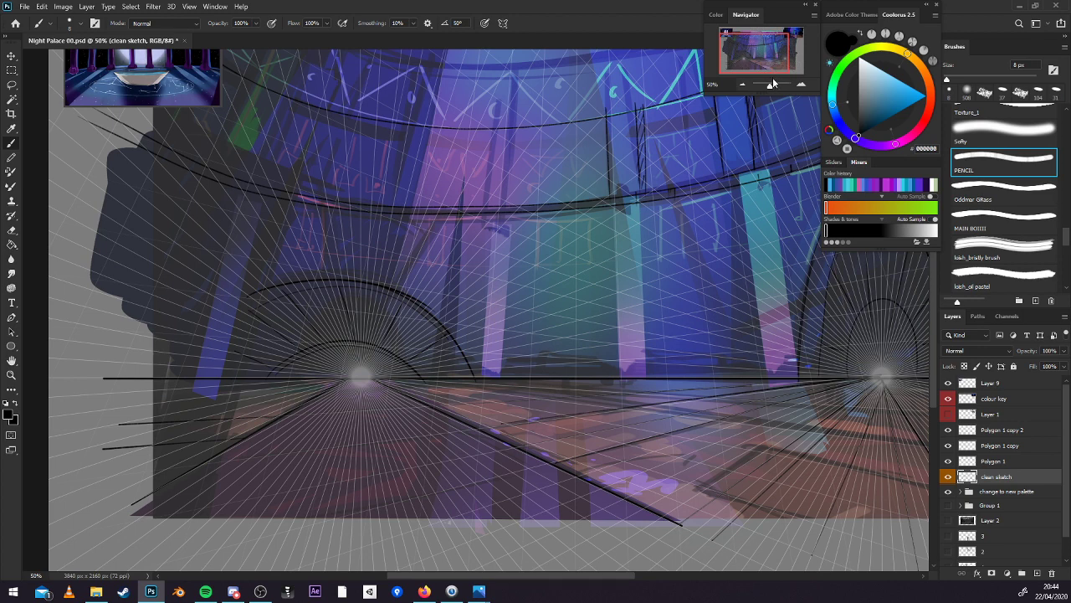
Compare the whole painting with the clean sketch layer hidden and shown.
{"action": "left_click_drag", "start_coordinate": [761, 60], "coordinate": [766, 54]}
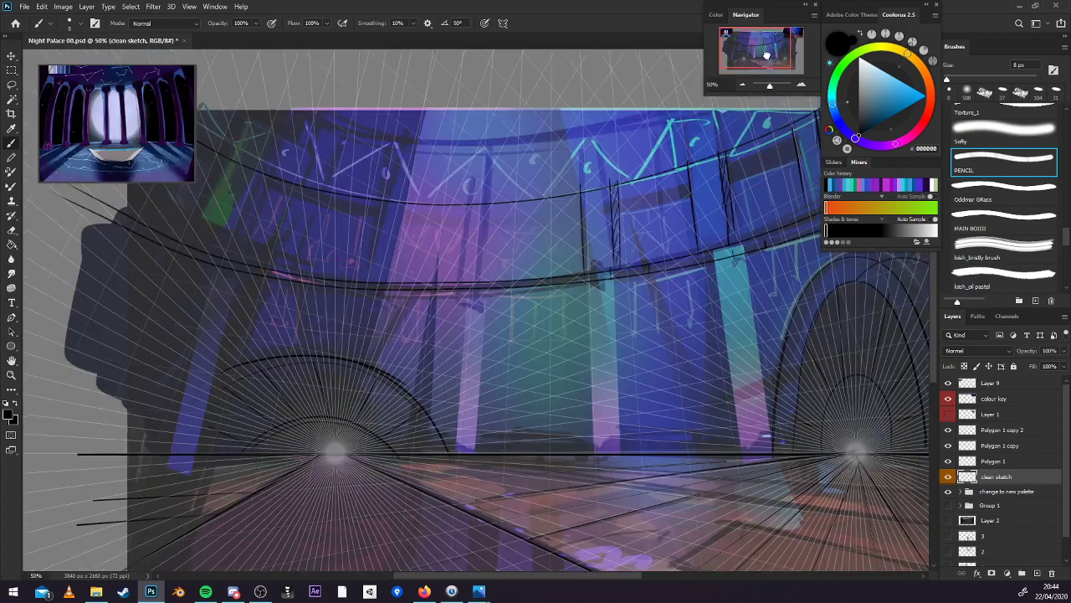
{"action": "left_click", "coordinate": [742, 84]}
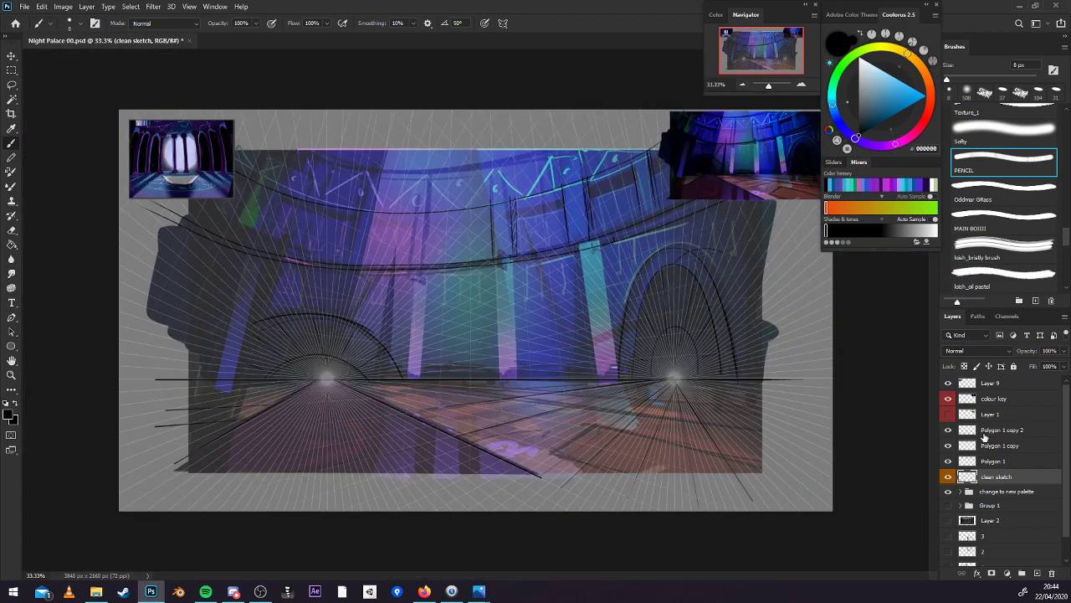
{"action": "left_click", "coordinate": [948, 476]}
{"action": "left_click", "coordinate": [948, 476]}
{"action": "left_click", "coordinate": [801, 85]}
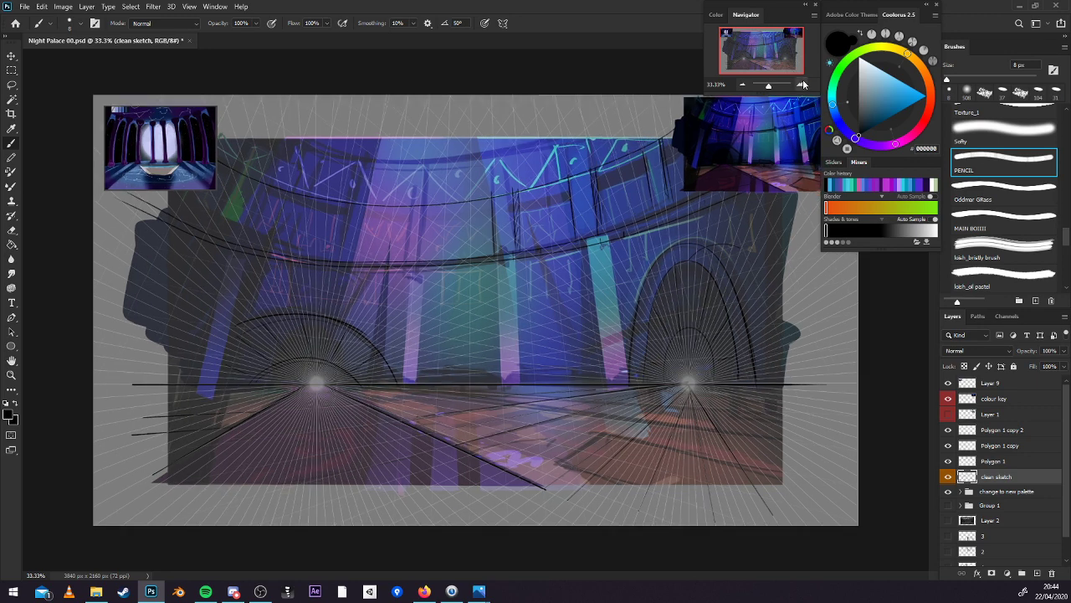
{"action": "key", "text": "e"}
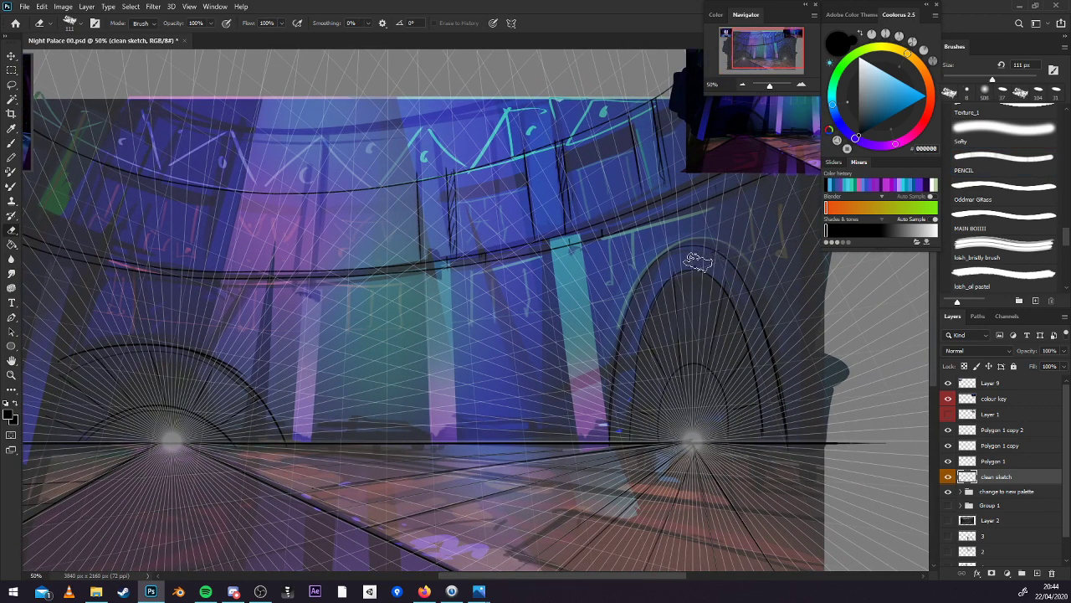
{"action": "key", "text": "b"}
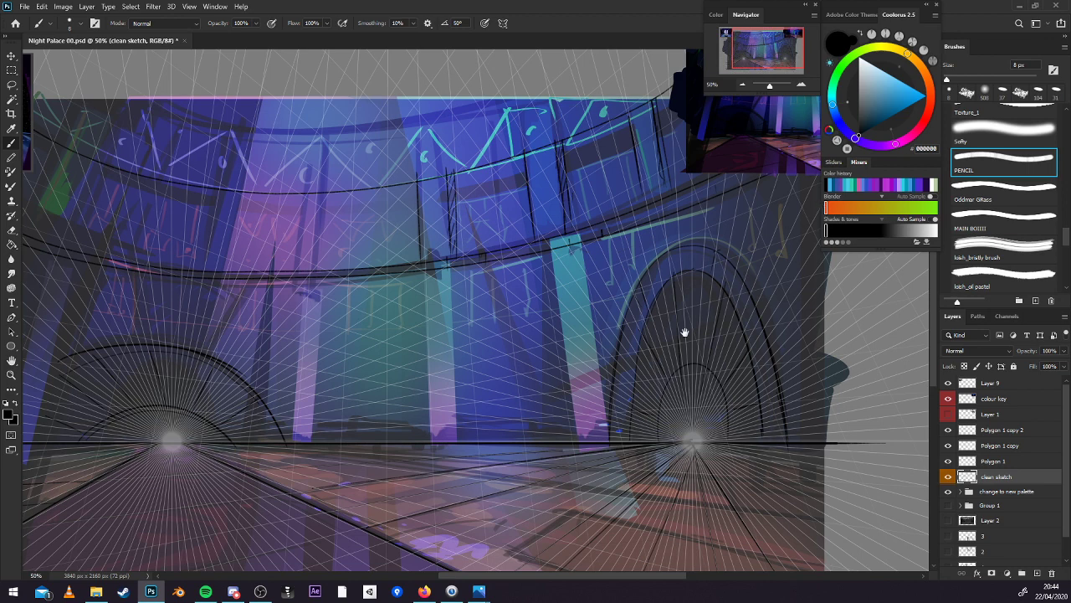
{"action": "left_click_drag", "start_coordinate": [670, 360], "coordinate": [765, 340]}
{"action": "left_click_drag", "start_coordinate": [698, 394], "coordinate": [739, 367]}
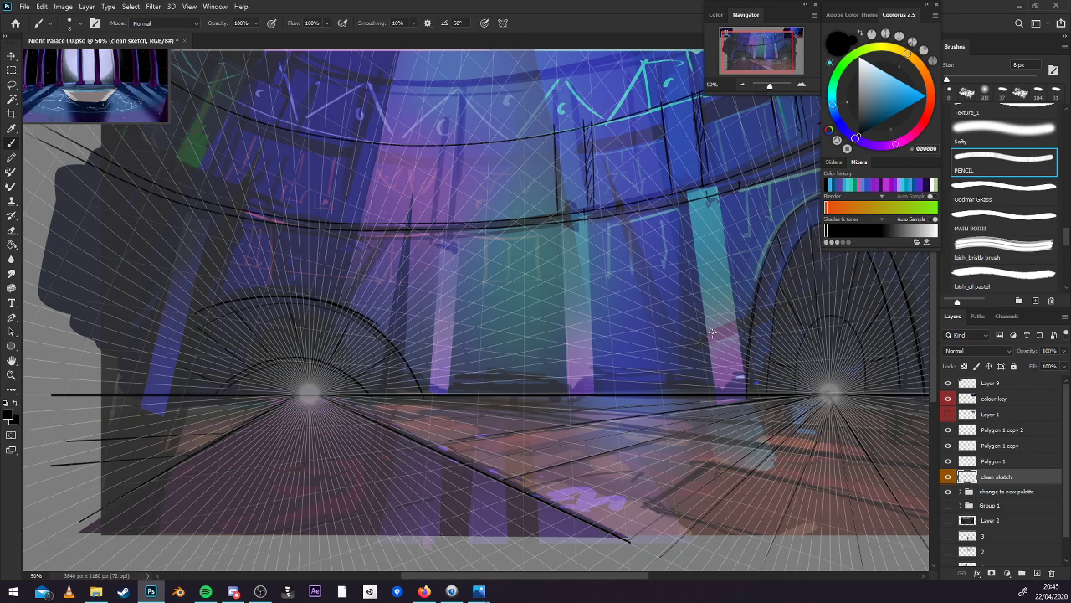
{"action": "left_click_drag", "start_coordinate": [771, 59], "coordinate": [776, 61]}
{"action": "left_click_drag", "start_coordinate": [737, 168], "coordinate": [703, 169]}
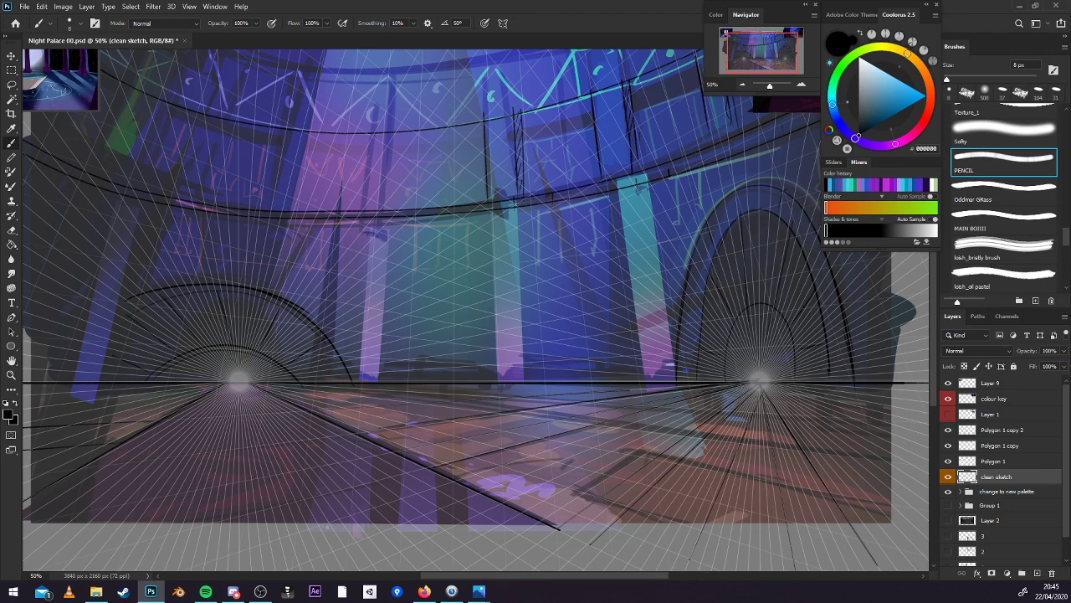
Save the document and draw a pair of slightly slanted pillar edges between the arcs on the balcony's left part.
{"action": "key", "text": "alt+Tab"}
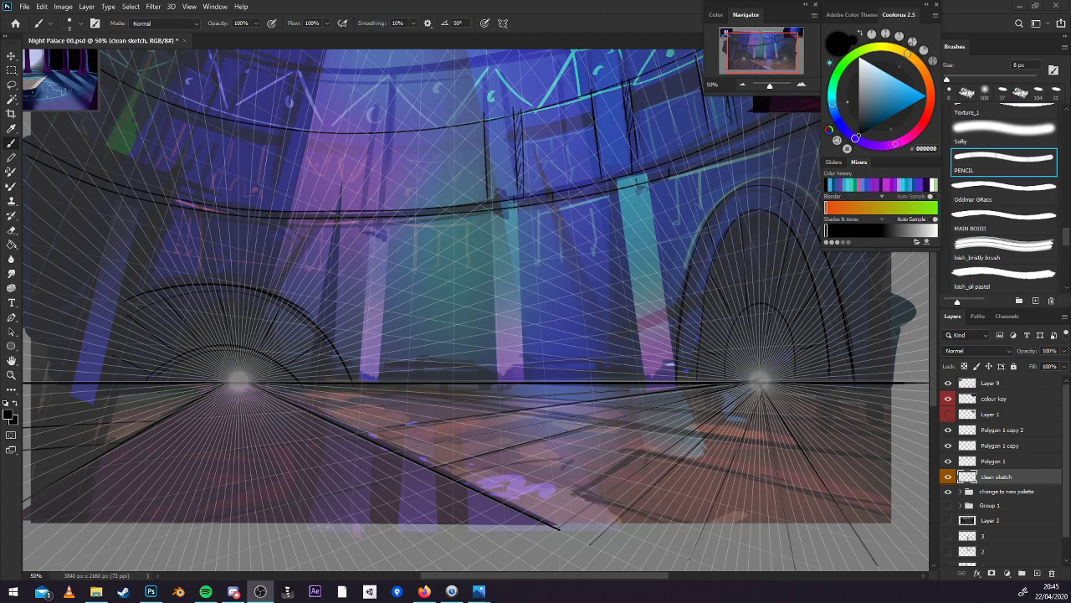
{"action": "left_click", "coordinate": [644, 24]}
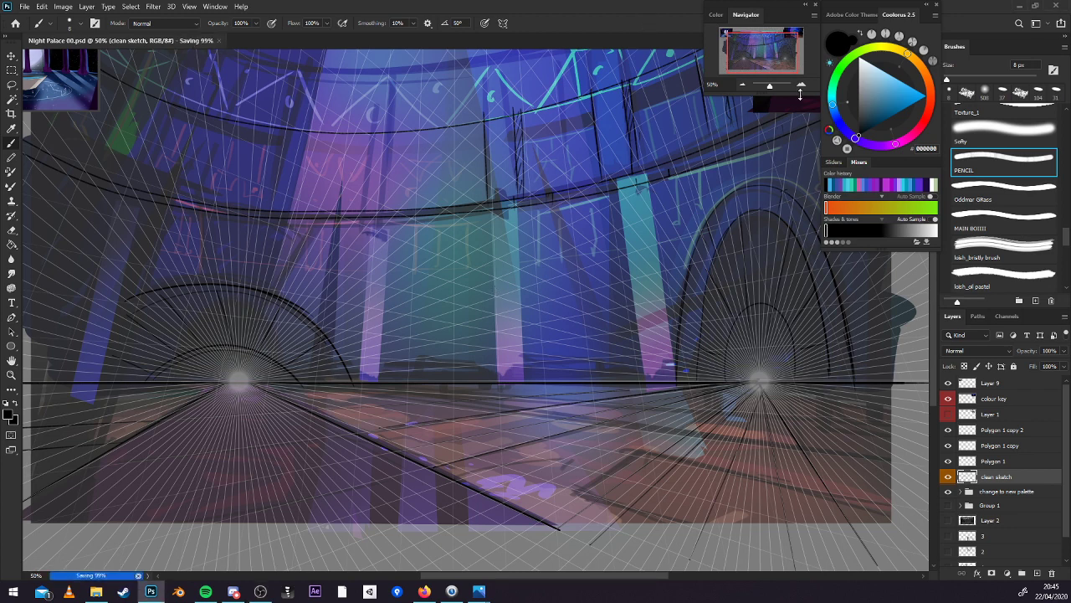
{"action": "left_click_drag", "start_coordinate": [684, 231], "coordinate": [560, 256]}
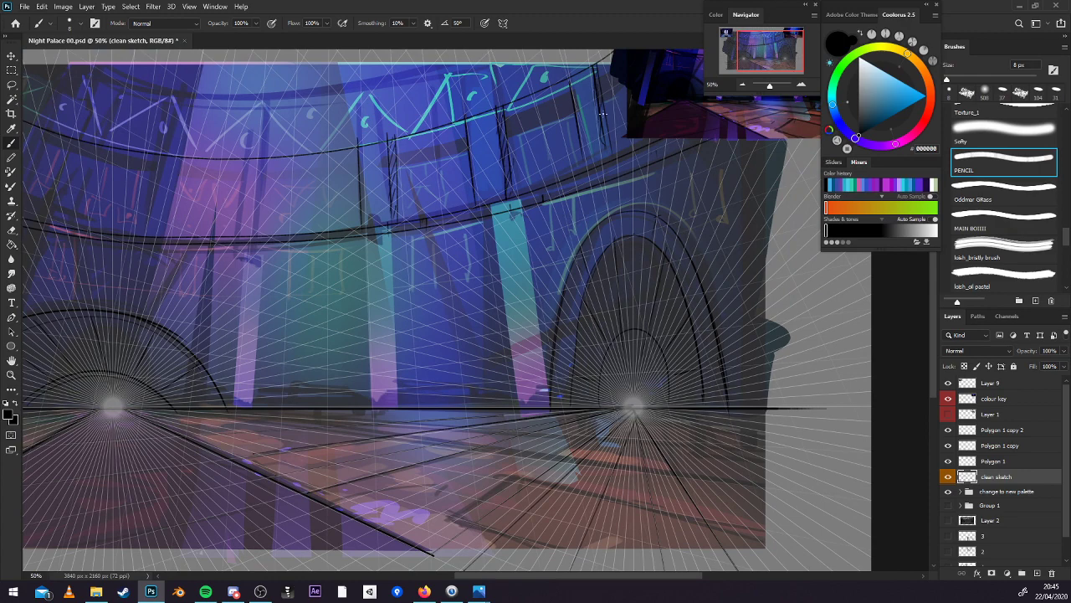
{"action": "left_click_drag", "start_coordinate": [622, 341], "coordinate": [770, 347]}
{"action": "left_click_drag", "start_coordinate": [552, 361], "coordinate": [744, 337]}
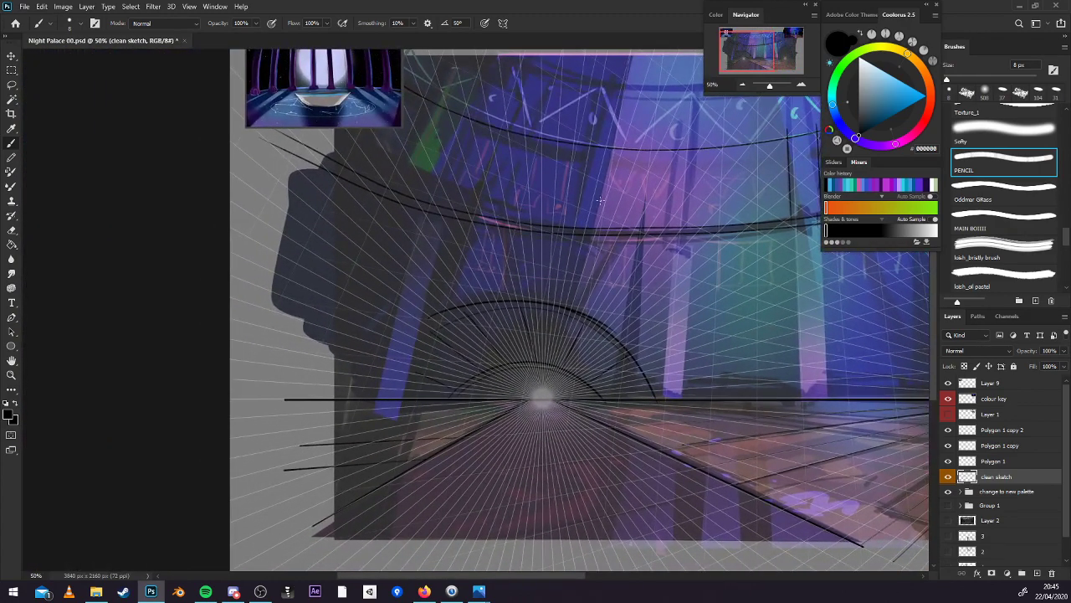
{"action": "left_click_drag", "start_coordinate": [614, 146], "coordinate": [600, 226]}
{"action": "left_click_drag", "start_coordinate": [581, 146], "coordinate": [567, 226]}
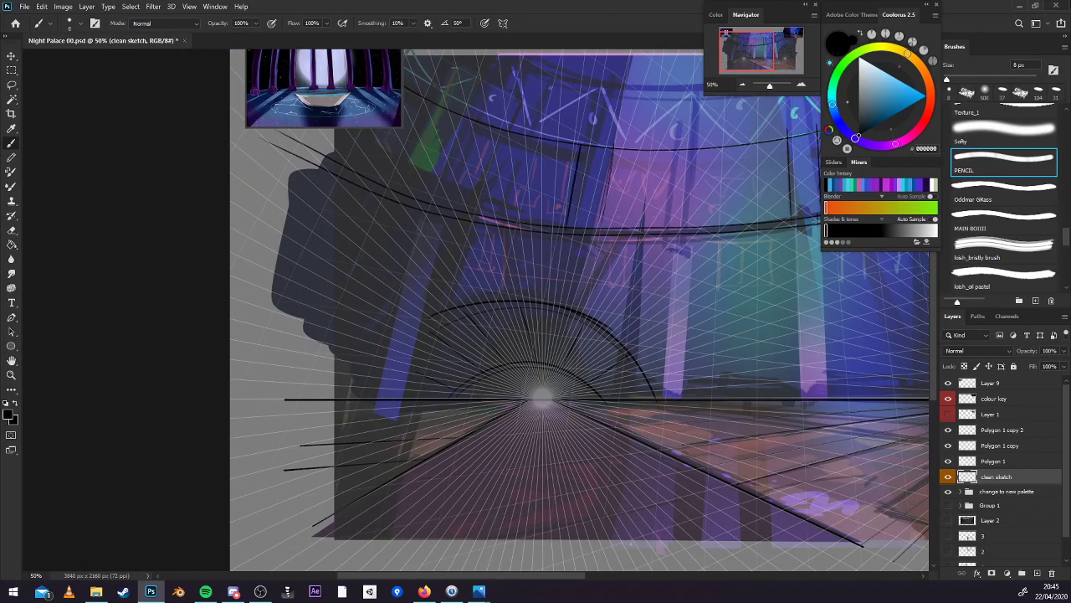
{"action": "key", "text": "alt+Tab"}
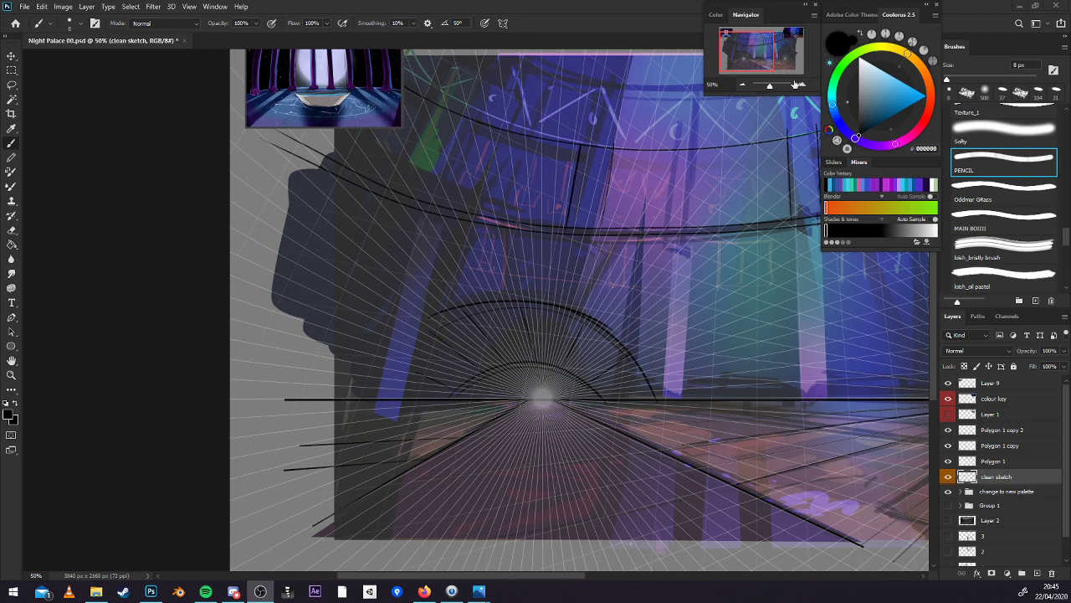
{"action": "left_click", "coordinate": [758, 62]}
{"action": "key", "text": "space"}
{"action": "left_click_drag", "start_coordinate": [726, 365], "coordinate": [610, 411]}
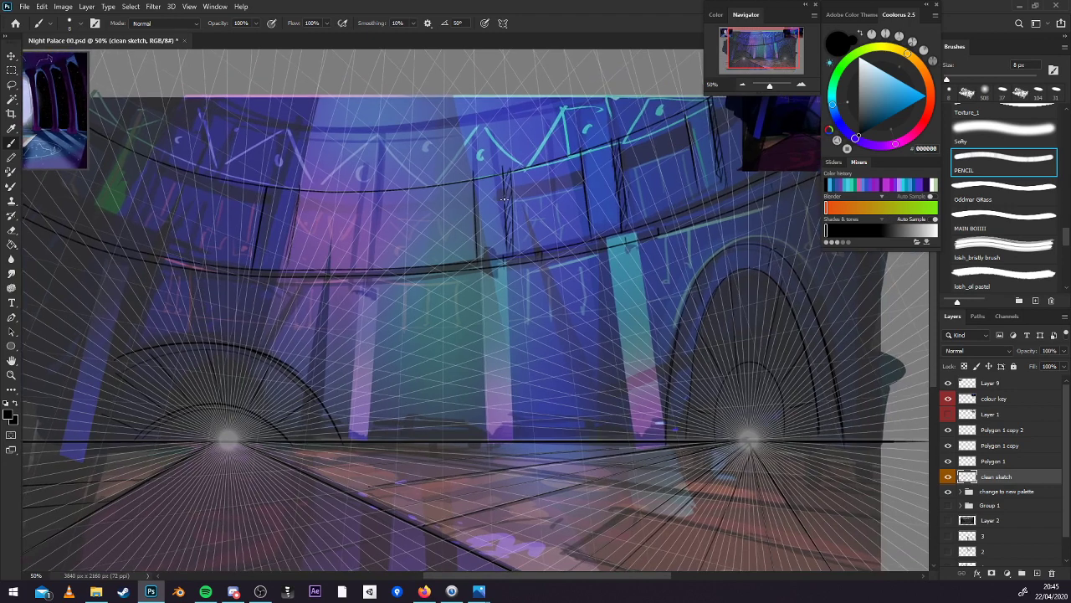
Check the sketch at full view and draw a slanted pillar edge between the arcs on the balcony's right part.
{"action": "left_click_drag", "start_coordinate": [684, 340], "coordinate": [658, 303]}
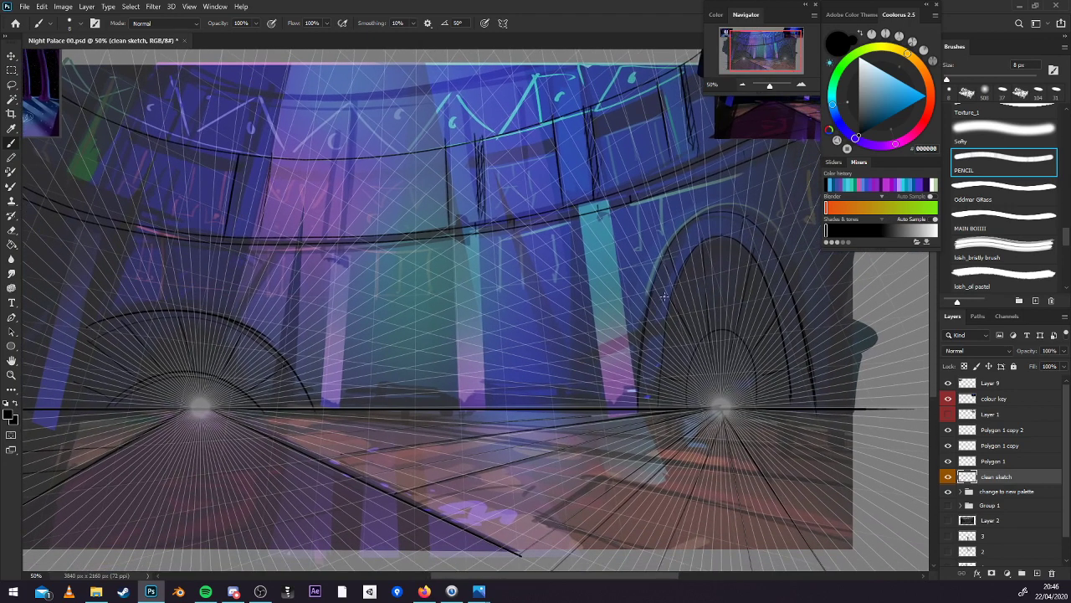
{"action": "key", "text": "v"}
{"action": "key", "text": "b"}
{"action": "left_click", "coordinate": [744, 88]}
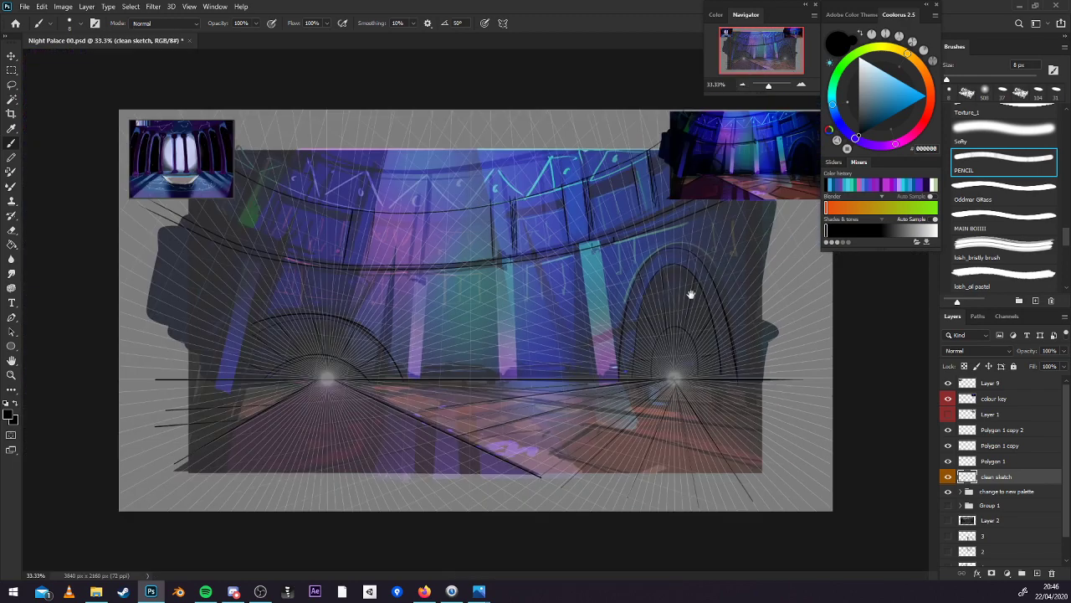
{"action": "left_click", "coordinate": [803, 87]}
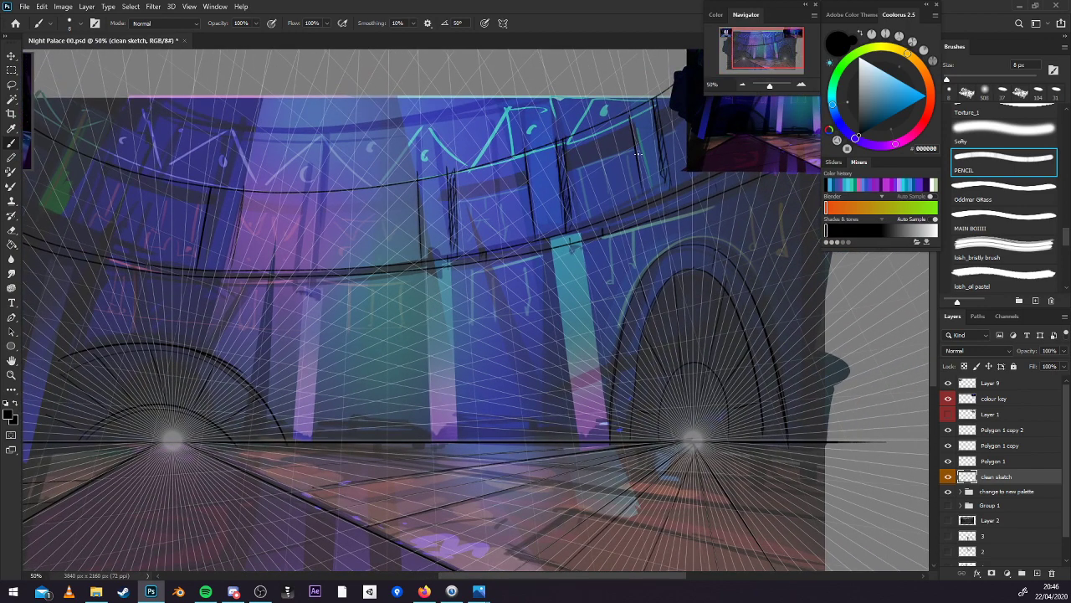
{"action": "mouse_move", "coordinate": [629, 108]}
{"action": "left_mouse_down"}
{"action": "mouse_move", "coordinate": [641, 209]}
{"action": "mouse_move", "coordinate": [666, 189]}
{"action": "left_mouse_up"}
{"action": "left_click_drag", "start_coordinate": [644, 449], "coordinate": [786, 369]}
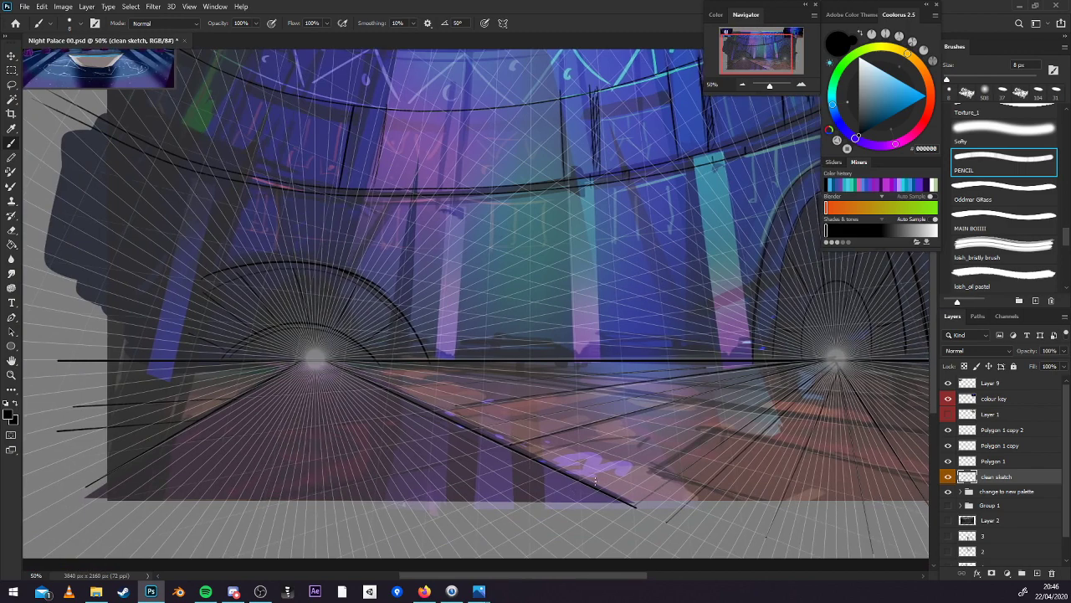
On a new layer, draw the slanted side edges and inner lines of the column just left of the right arch.
{"action": "left_click_drag", "start_coordinate": [765, 449], "coordinate": [808, 388]}
{"action": "left_click_drag", "start_coordinate": [768, 291], "coordinate": [708, 407]}
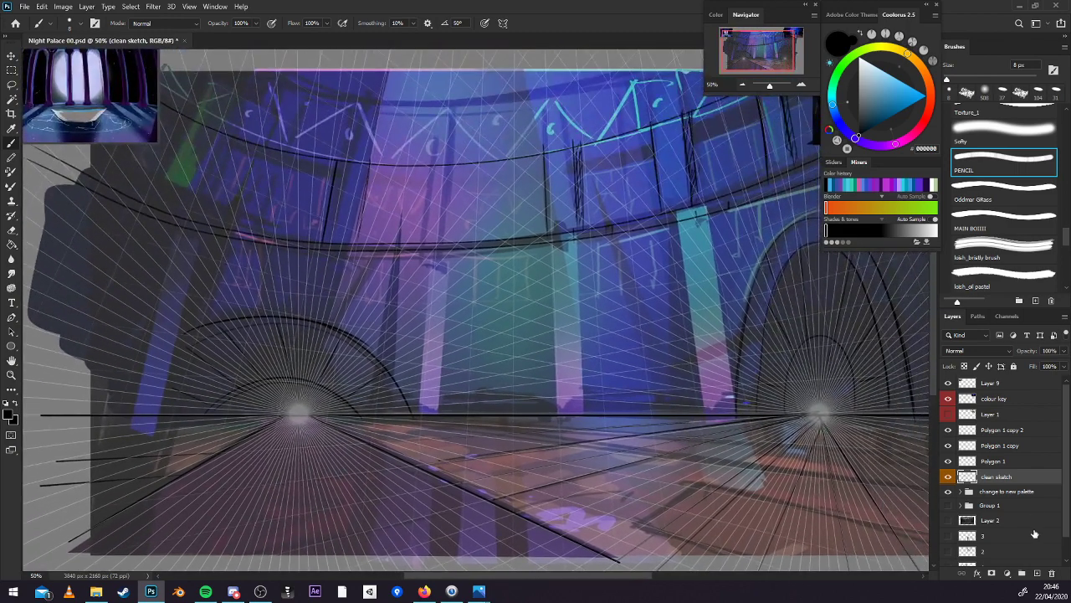
{"action": "left_click", "coordinate": [1036, 573]}
{"action": "left_click_drag", "start_coordinate": [677, 206], "coordinate": [702, 399]}
{"action": "left_click_drag", "start_coordinate": [708, 209], "coordinate": [733, 401]}
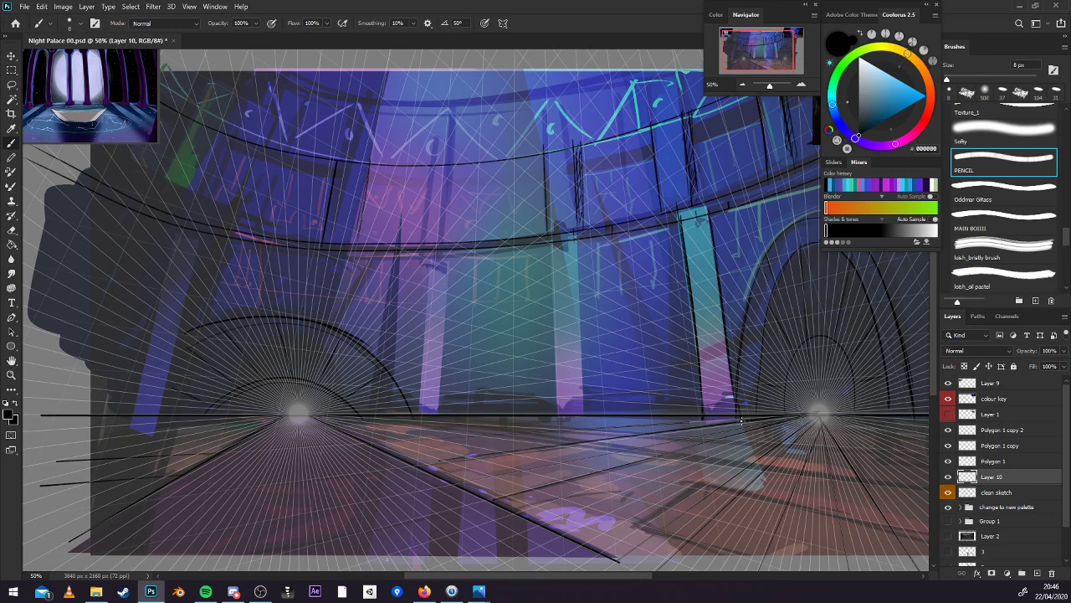
{"action": "mouse_move", "coordinate": [687, 219]}
{"action": "left_mouse_down"}
{"action": "mouse_move", "coordinate": [705, 381]}
{"action": "mouse_move", "coordinate": [736, 372]}
{"action": "left_mouse_up"}
{"action": "mouse_move", "coordinate": [708, 242]}
{"action": "left_mouse_down"}
{"action": "mouse_move", "coordinate": [726, 396]}
{"action": "mouse_move", "coordinate": [744, 412]}
{"action": "left_mouse_up"}
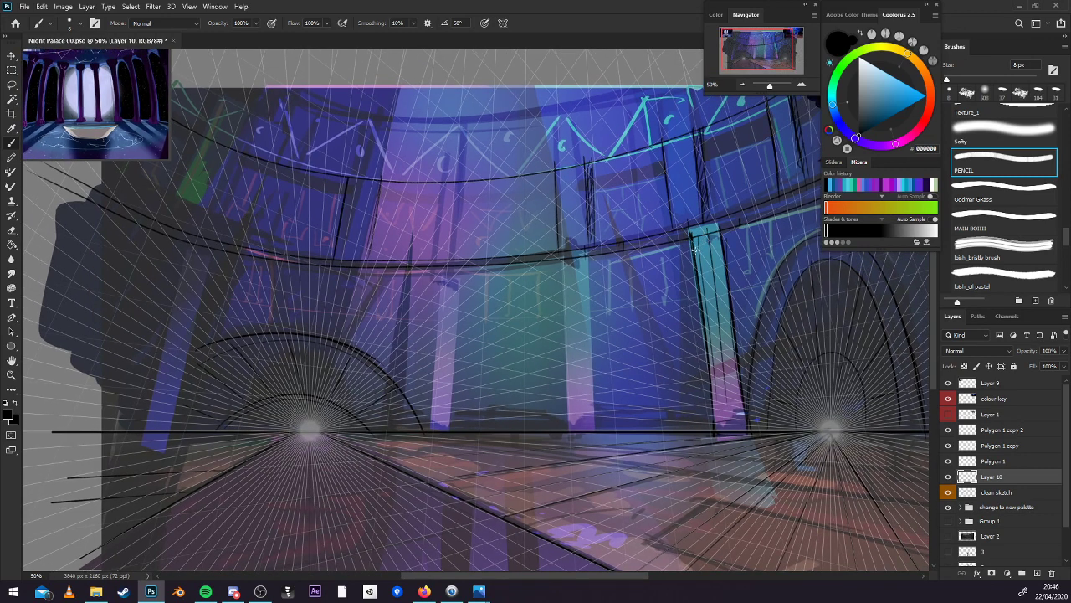
Sketch the capital where that column meets the underside of the balcony.
{"action": "mouse_move", "coordinate": [692, 246]}
{"action": "left_mouse_down"}
{"action": "mouse_move", "coordinate": [685, 230]}
{"action": "mouse_move", "coordinate": [732, 248]}
{"action": "mouse_move", "coordinate": [724, 225]}
{"action": "left_mouse_up"}
{"action": "left_click_drag", "start_coordinate": [697, 324], "coordinate": [808, 269]}
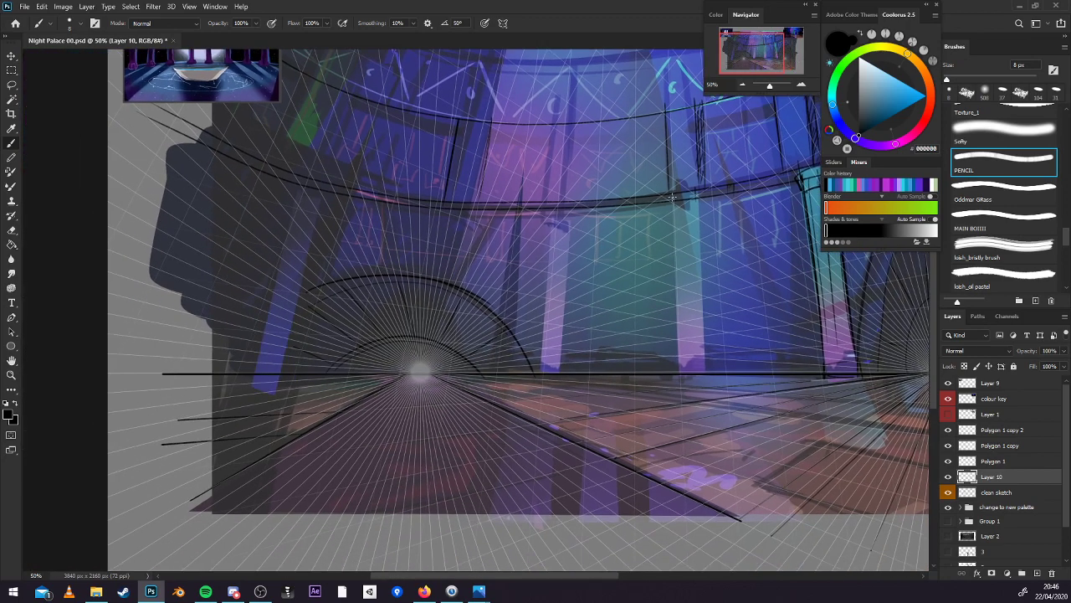
{"action": "left_click_drag", "start_coordinate": [789, 395], "coordinate": [635, 392]}
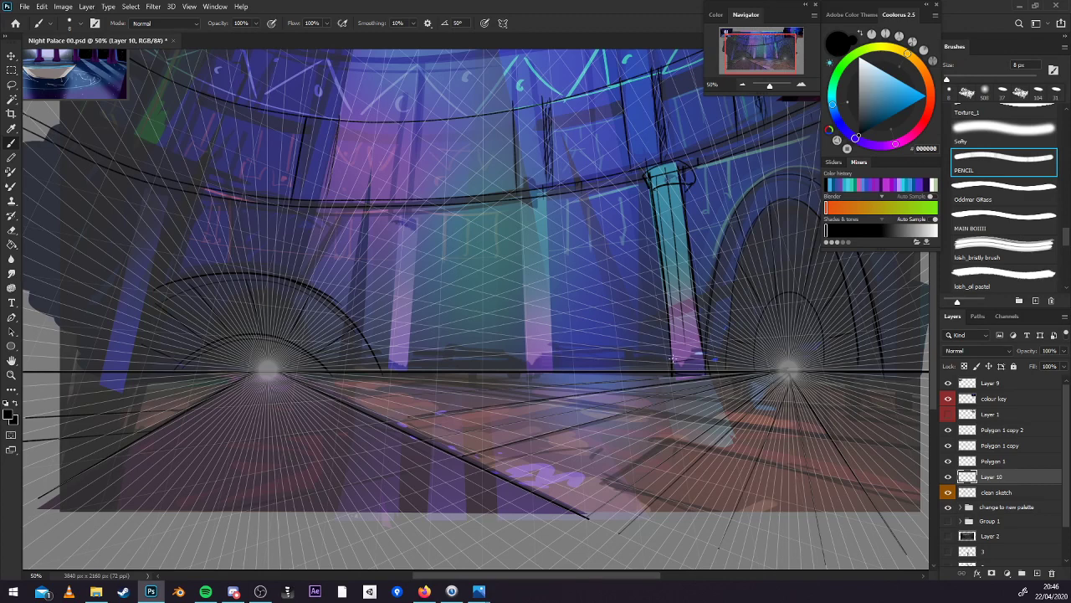
Duplicate the column onto the next painted pillar to its left and rotate it nearly upright.
{"action": "left_click_drag", "start_coordinate": [735, 390], "coordinate": [594, 381]}
{"action": "key", "text": "ctrl+t"}
{"action": "left_click_drag", "start_coordinate": [650, 319], "coordinate": [637, 326]}
{"action": "left_click_drag", "start_coordinate": [574, 167], "coordinate": [557, 205]}
{"action": "key", "text": "Return"}
{"action": "key", "text": "b"}
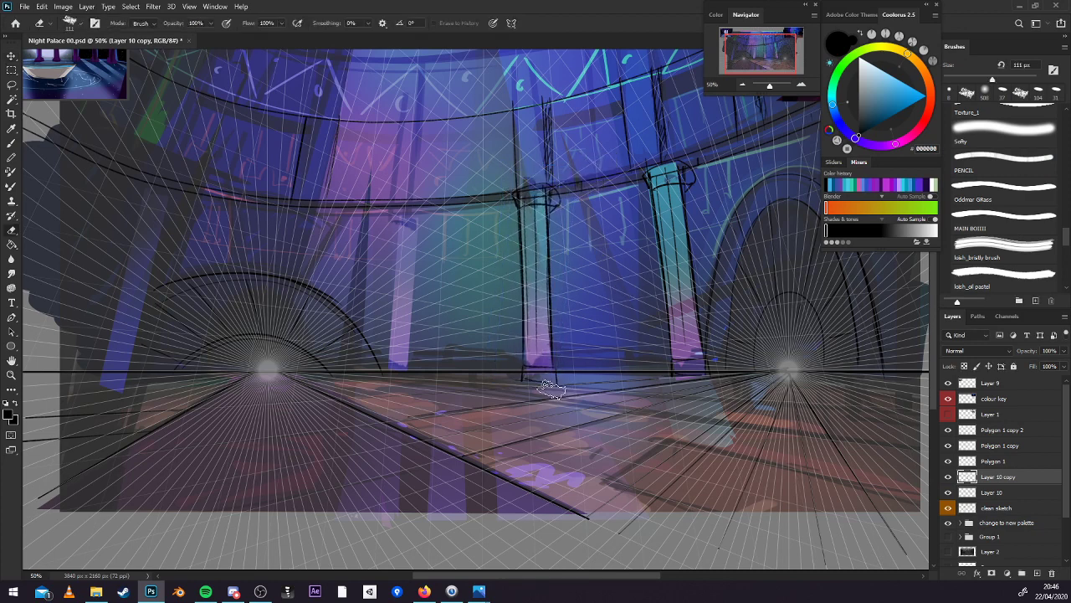
Redraw the copied column's base as a flat block and clean up stray lines beside its capital.
{"action": "left_click_drag", "start_coordinate": [557, 377], "coordinate": [522, 377]}
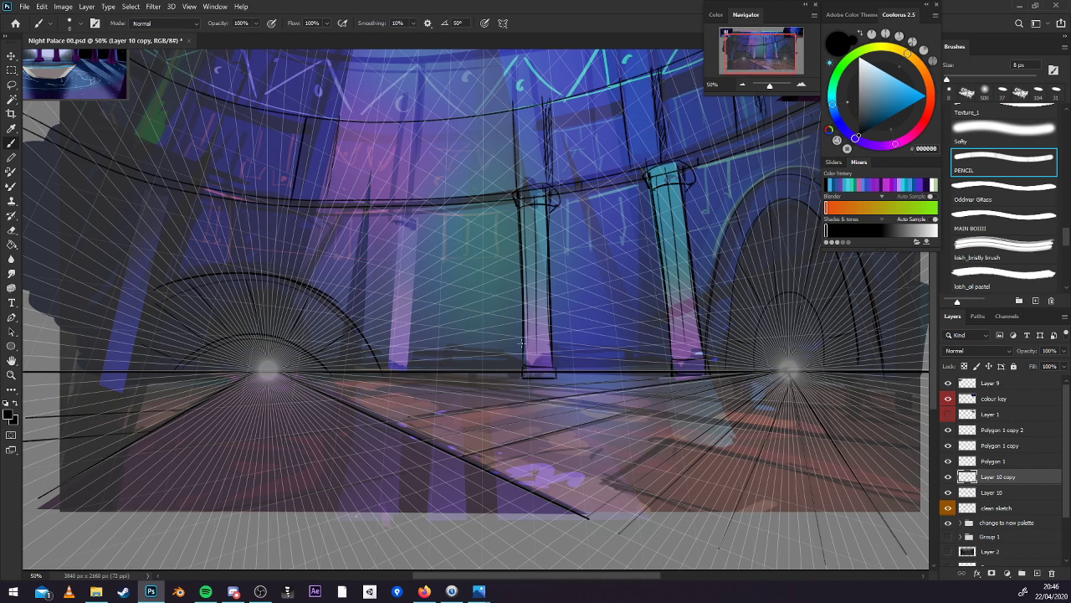
{"action": "key", "text": "e"}
{"action": "left_click_drag", "start_coordinate": [573, 210], "coordinate": [559, 208]}
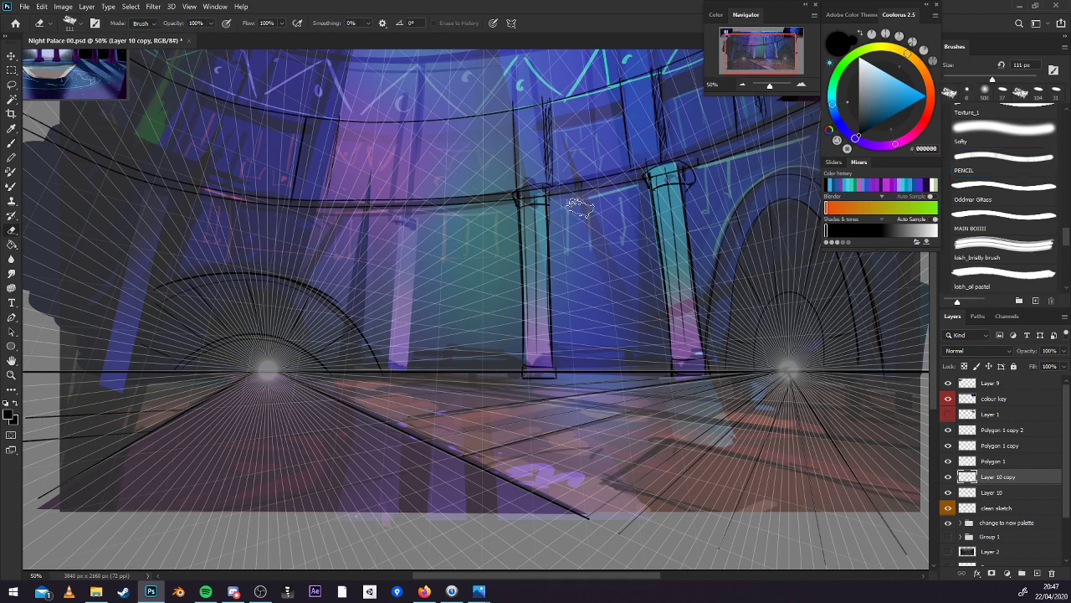
{"action": "key", "text": "b"}
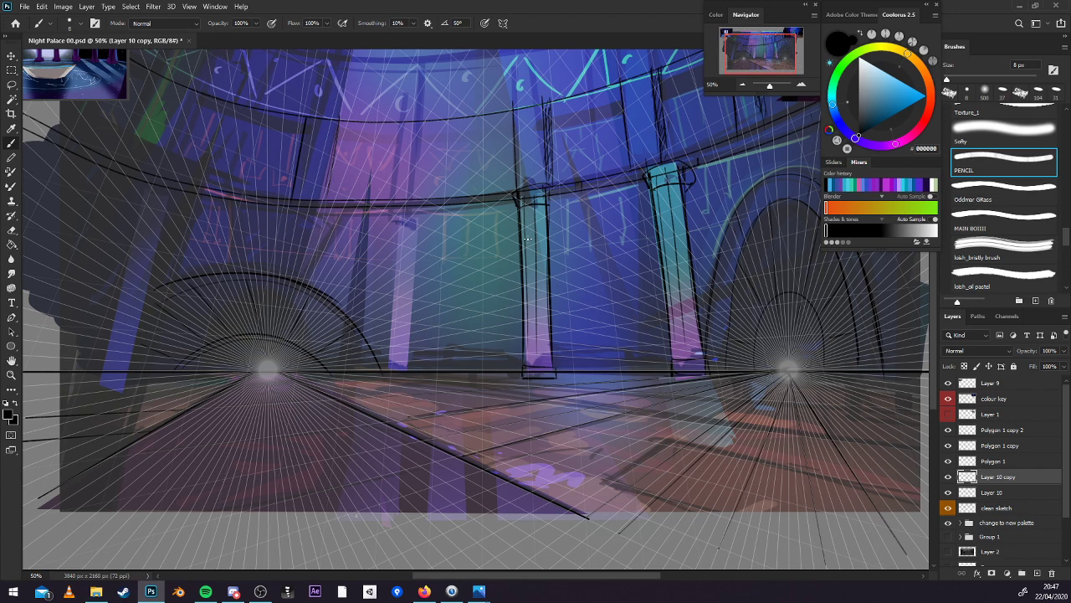
Duplicate the column onto the pillar beside the left arch, scaling it to about 90% and rotating it about 4.4°.
{"action": "left_click_drag", "start_coordinate": [681, 174], "coordinate": [727, 177]}
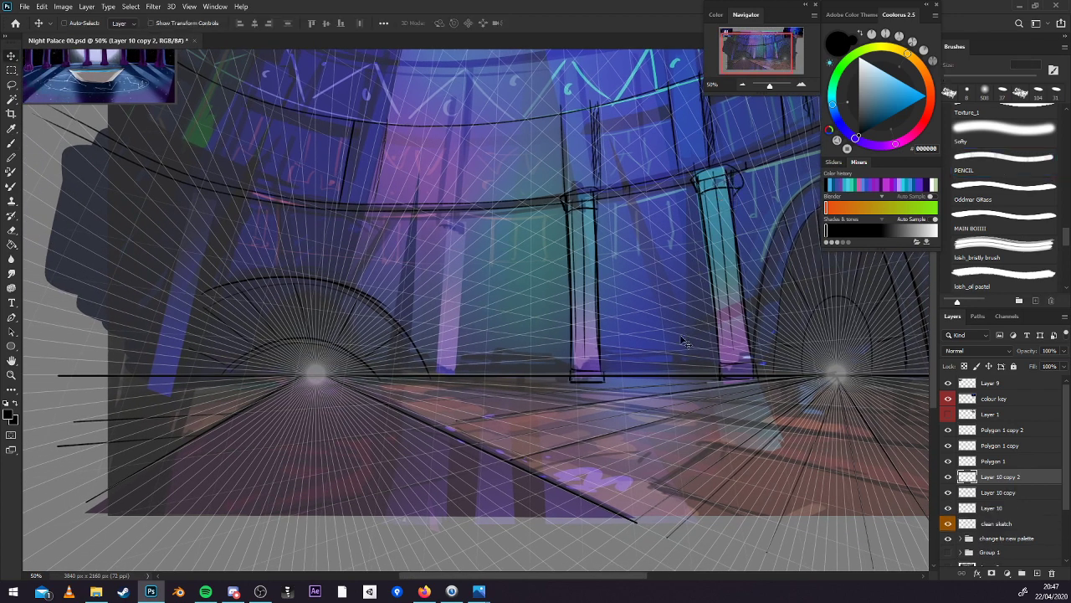
{"action": "left_click_drag", "start_coordinate": [682, 341], "coordinate": [548, 341], "text": "ctrl+alt"}
{"action": "key", "text": "ctrl+t"}
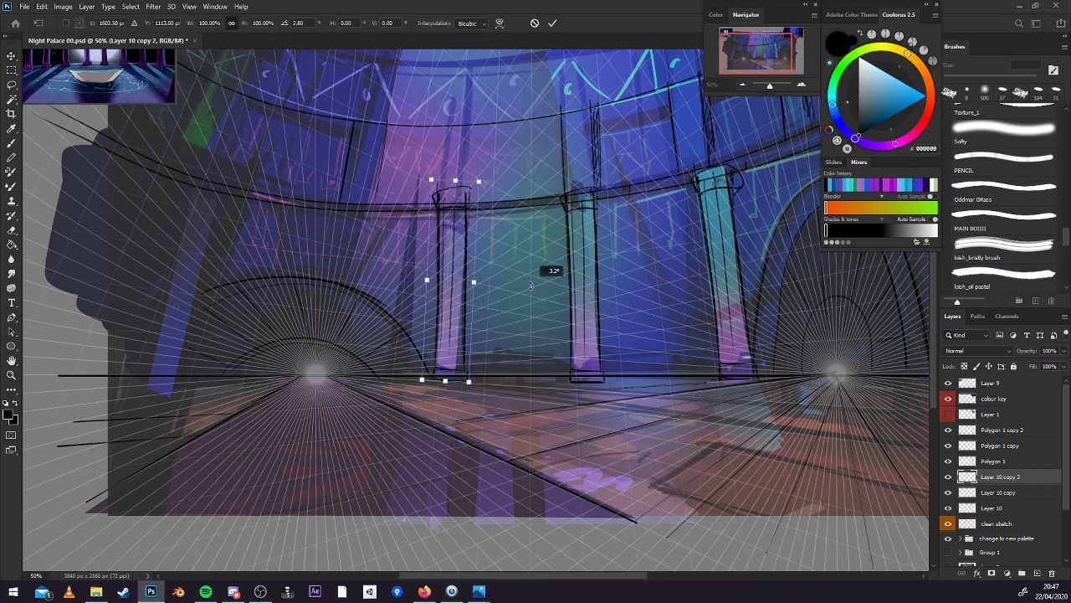
{"action": "left_click_drag", "start_coordinate": [475, 181], "coordinate": [475, 203]}
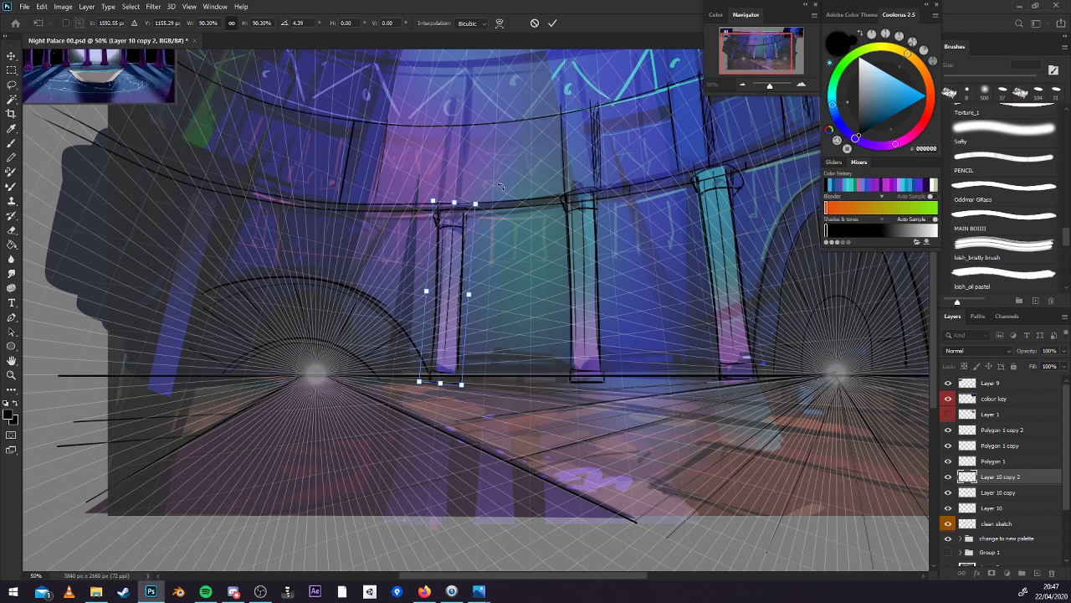
{"action": "key", "text": "Return"}
Clean up and redraw the base and capital of the column copy beside the left arch, checking its layer's visibility.
{"action": "key", "text": "e"}
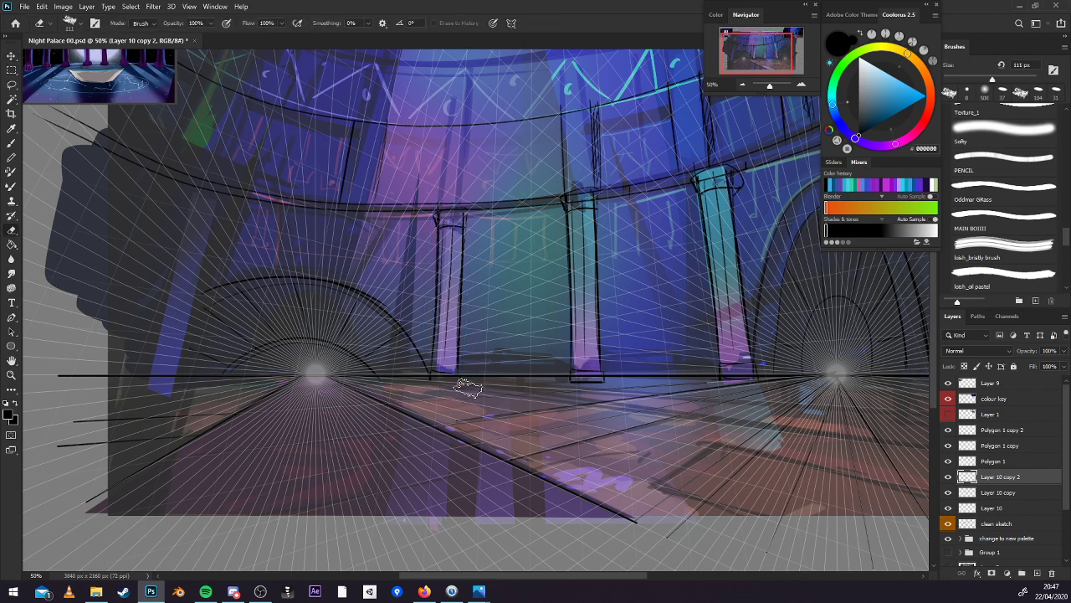
{"action": "key", "text": "b"}
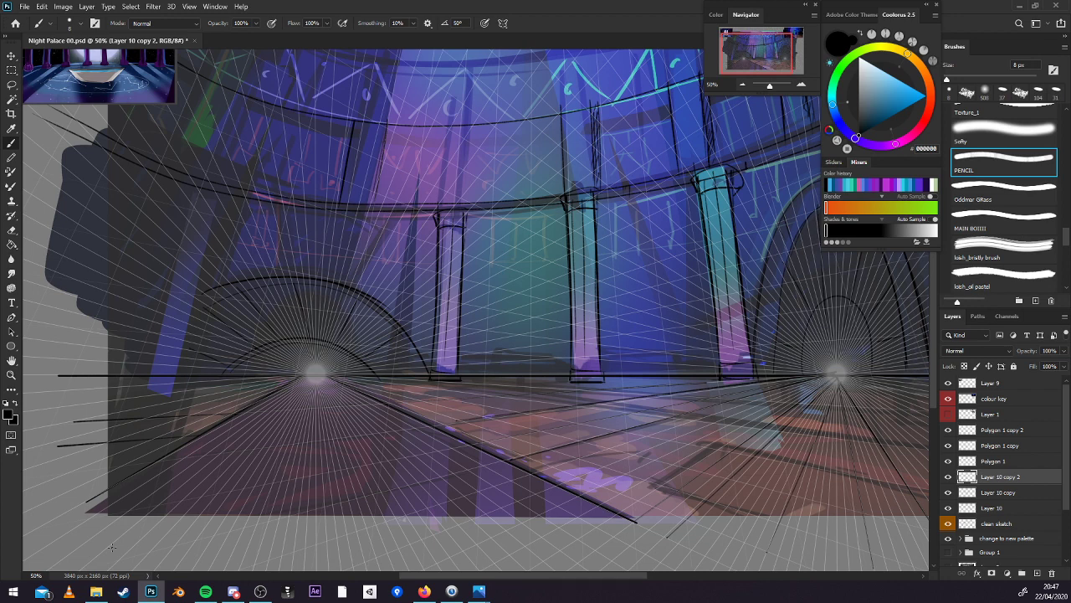
{"action": "left_click", "coordinate": [948, 477]}
{"action": "left_click", "coordinate": [949, 477]}
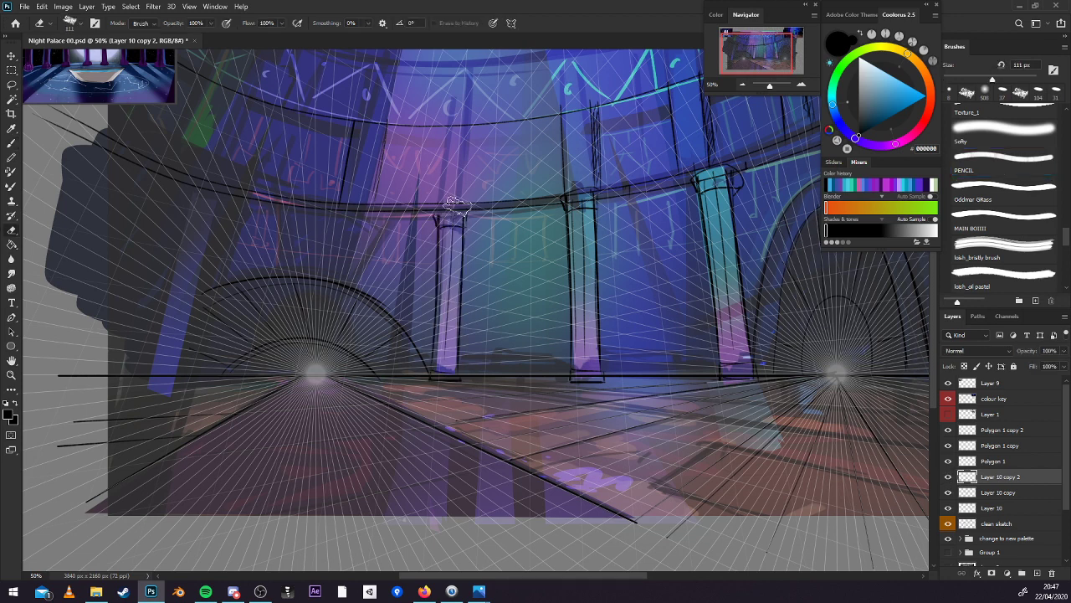
{"action": "left_click_drag", "start_coordinate": [439, 216], "coordinate": [466, 212]}
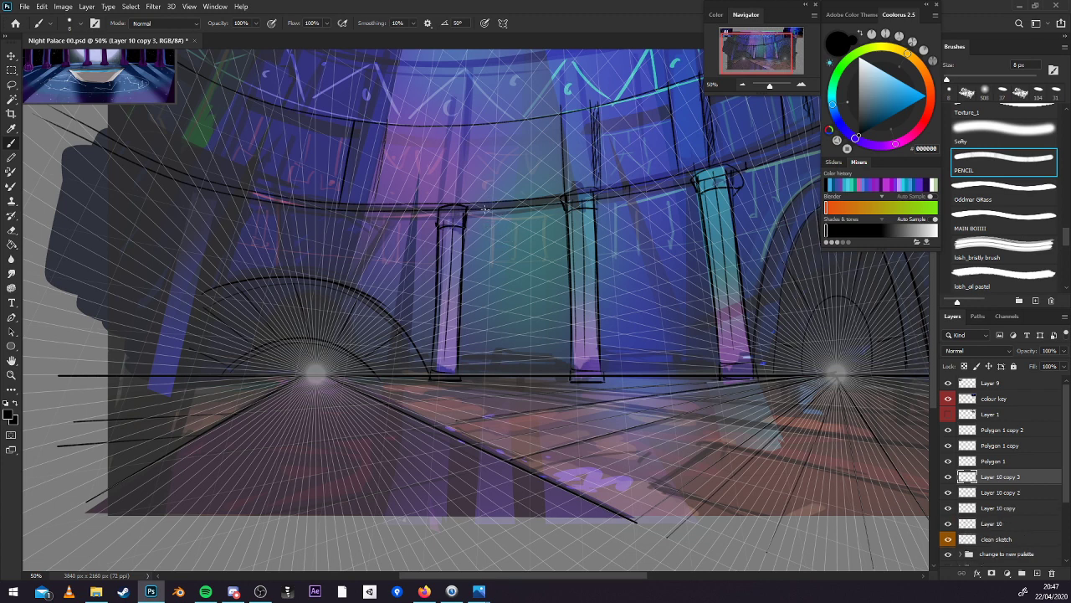
Place another column copy on the far-left pillar, narrowed to about 85%, stretched to about 110% height and rotated about 15°.
{"action": "key", "text": "v"}
{"action": "left_click_drag", "start_coordinate": [486, 342], "coordinate": [210, 343]}
{"action": "key", "text": "ctrl+t"}
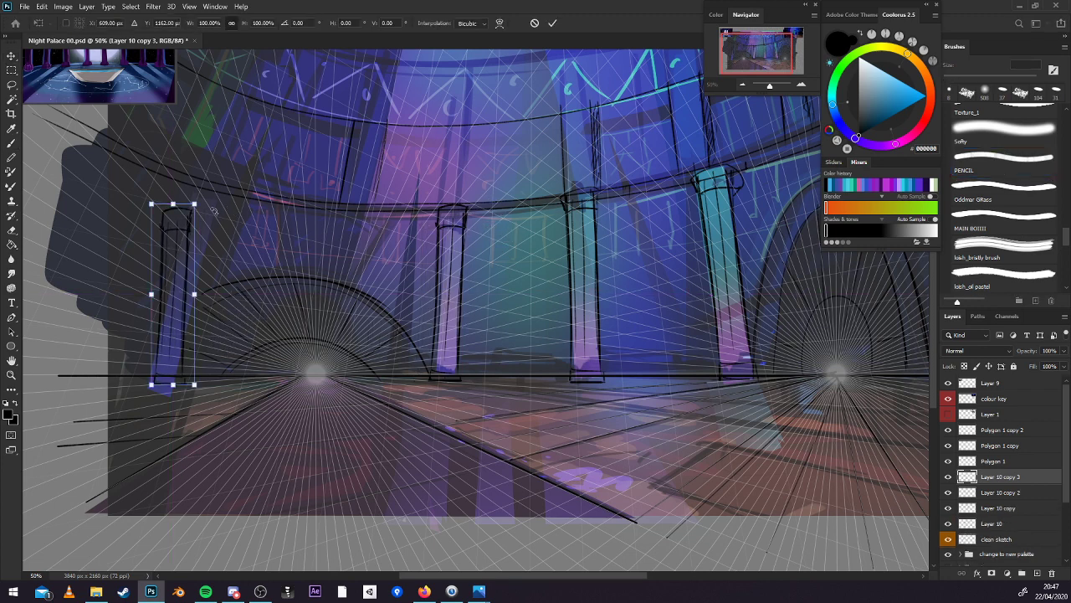
{"action": "left_click_drag", "start_coordinate": [195, 205], "coordinate": [197, 203]}
{"action": "left_click_drag", "start_coordinate": [174, 204], "coordinate": [174, 187]}
{"action": "left_click_drag", "start_coordinate": [195, 286], "coordinate": [222, 277]}
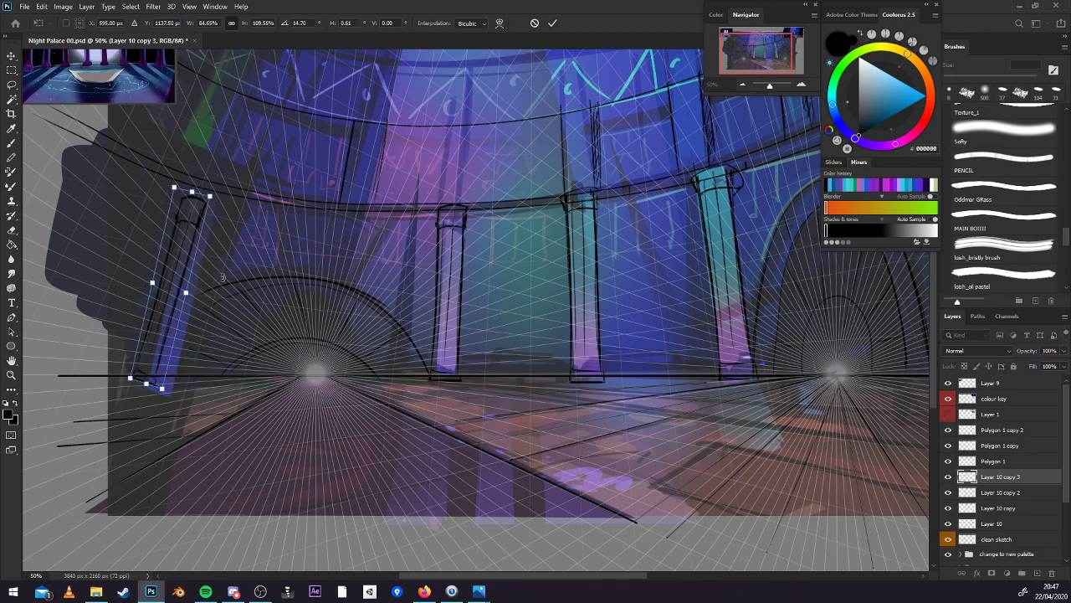
{"action": "key", "text": "Return"}
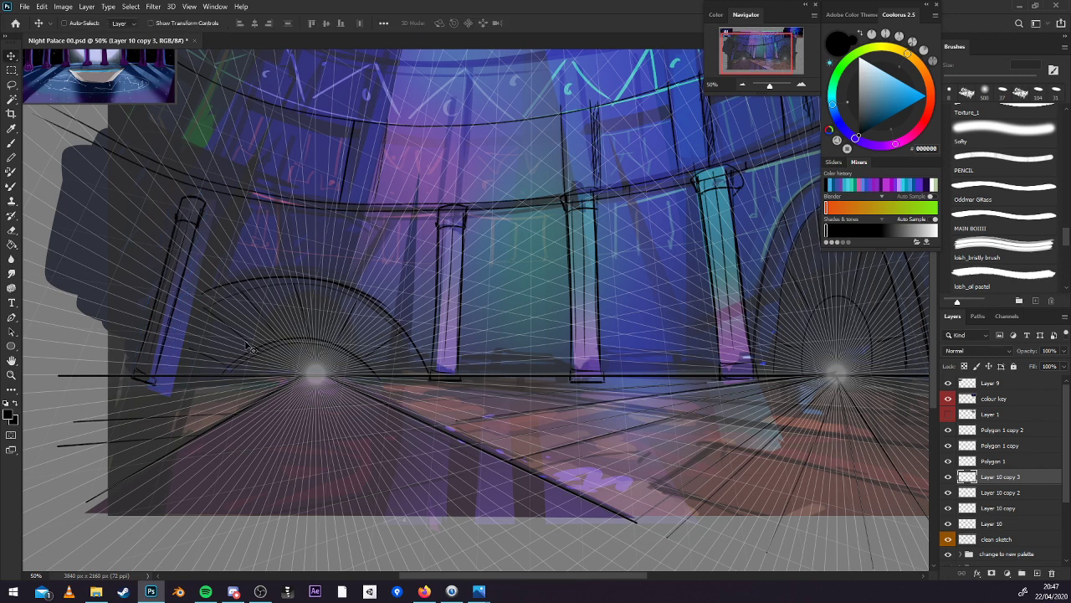
Shift the far-left column onto its painted pillar and tilt it a further 2.25° clockwise.
{"action": "left_click_drag", "start_coordinate": [247, 345], "coordinate": [264, 368]}
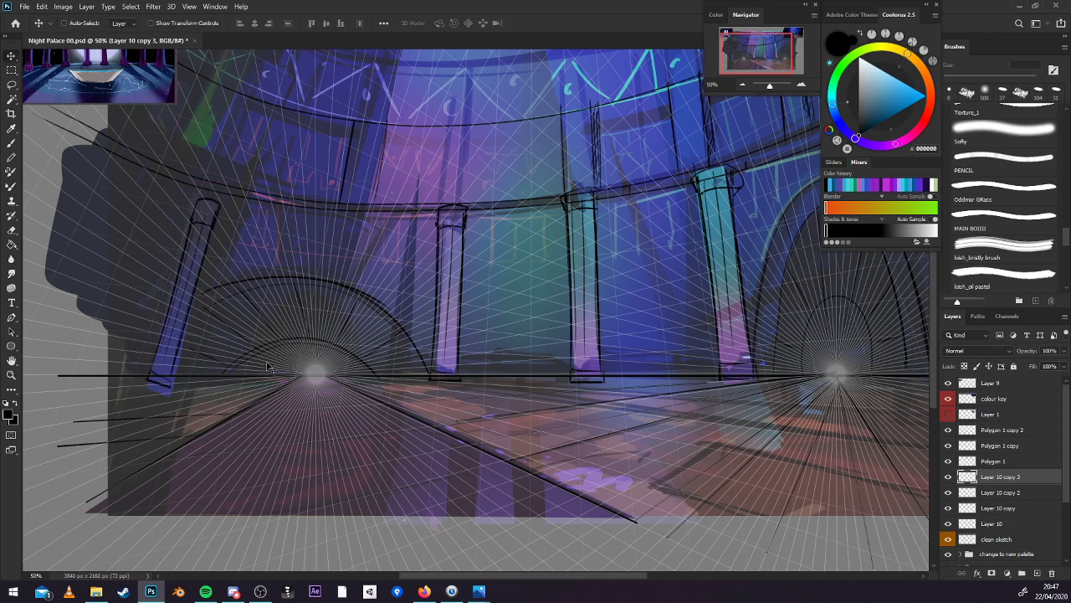
{"action": "key", "text": "ctrl+t"}
{"action": "left_click_drag", "start_coordinate": [256, 209], "coordinate": [263, 209]}
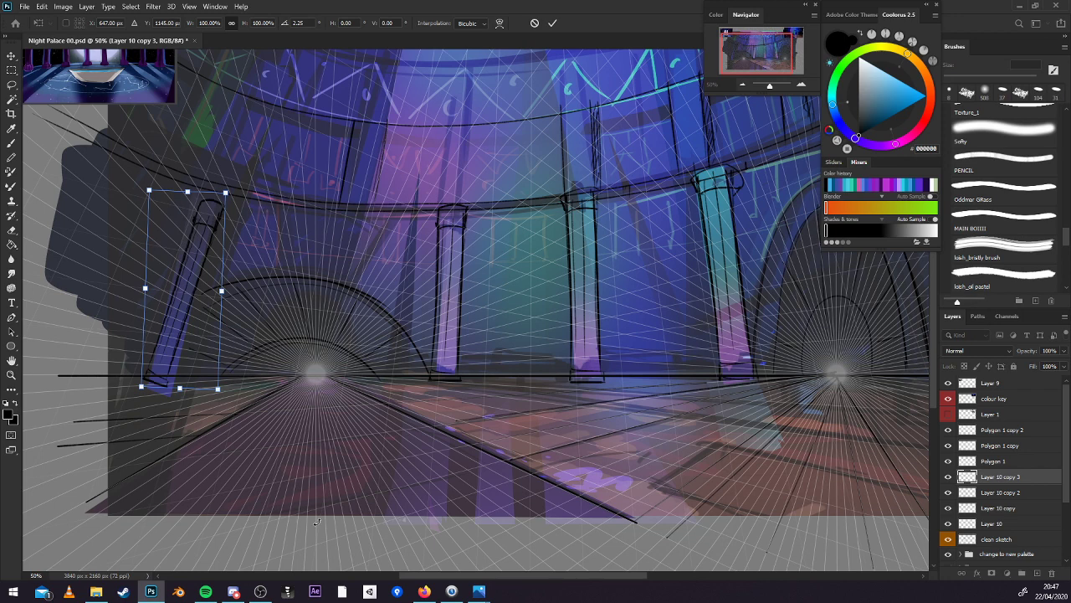
{"action": "key", "text": "Return"}
Rotate the column beside the left arch about -1.3° and move it slightly right, clear of the arch.
{"action": "left_click", "coordinate": [1003, 492]}
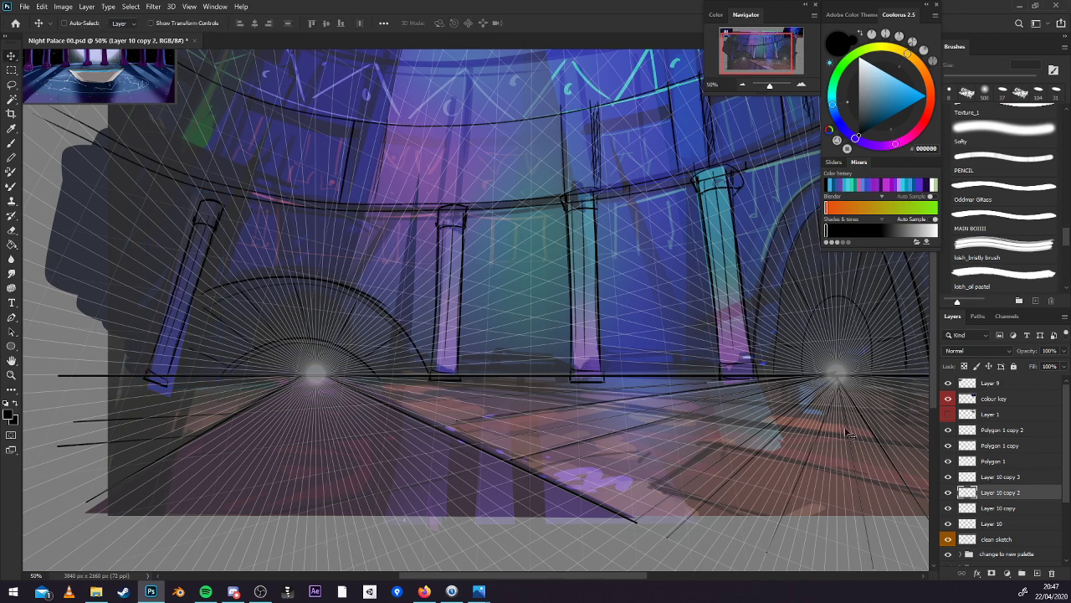
{"action": "key", "text": "ctrl"}
{"action": "key", "text": "ctrl+t"}
{"action": "left_click_drag", "start_coordinate": [532, 337], "coordinate": [533, 335]}
{"action": "mouse_move", "coordinate": [455, 340]}
{"action": "left_mouse_down"}
{"action": "mouse_move", "coordinate": [480, 339]}
{"action": "mouse_move", "coordinate": [471, 344]}
{"action": "left_mouse_up"}
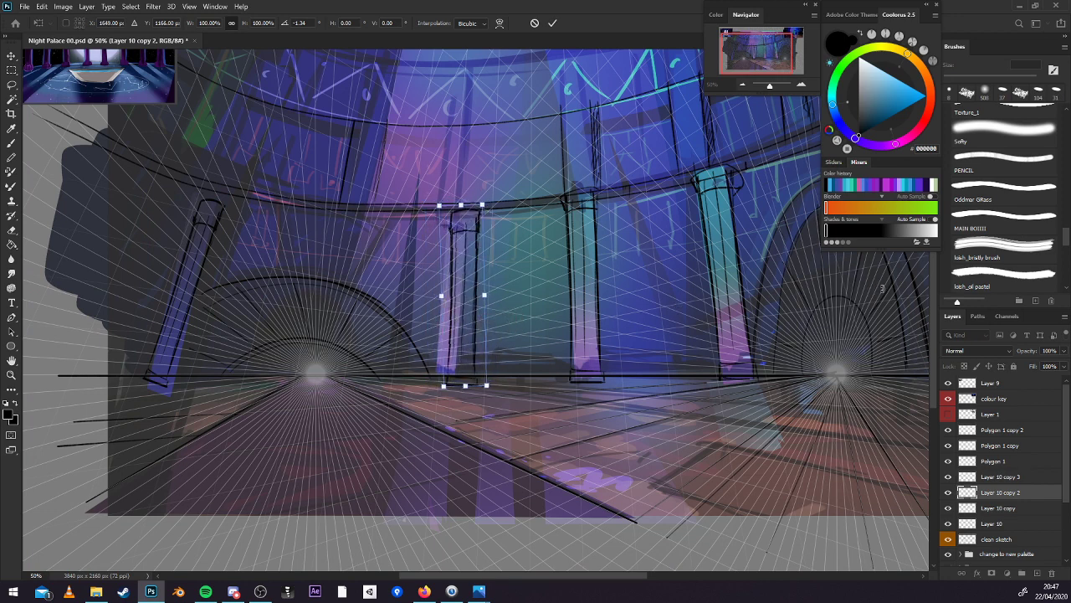
{"action": "key", "text": "Return"}
Slightly adjust the transform of the column left of the right-hand one and move it a little to the left.
{"action": "left_click", "coordinate": [1020, 507]}
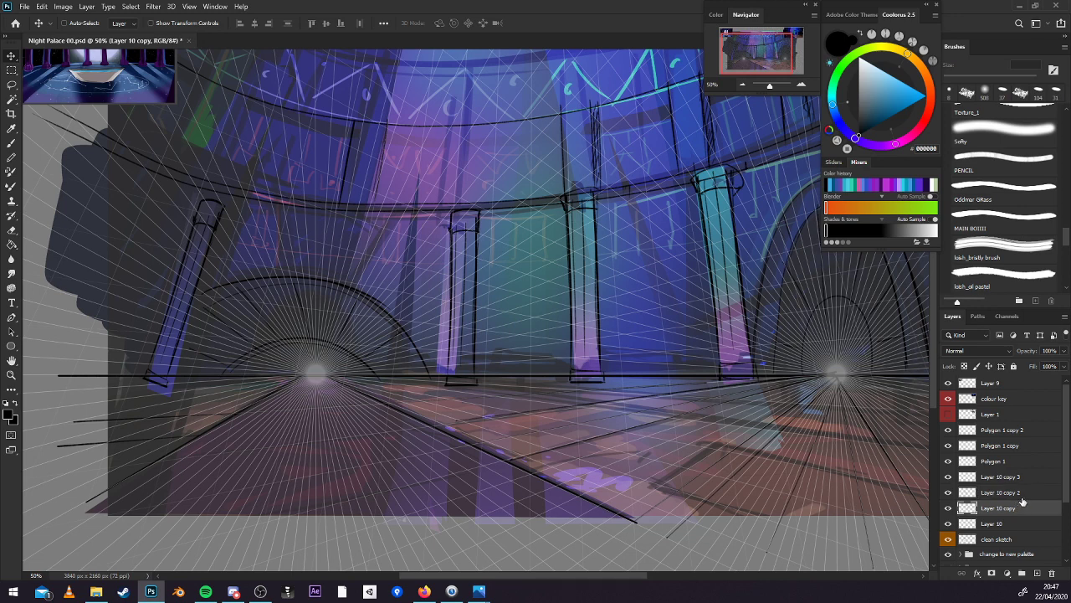
{"action": "key", "text": "ctrl+t"}
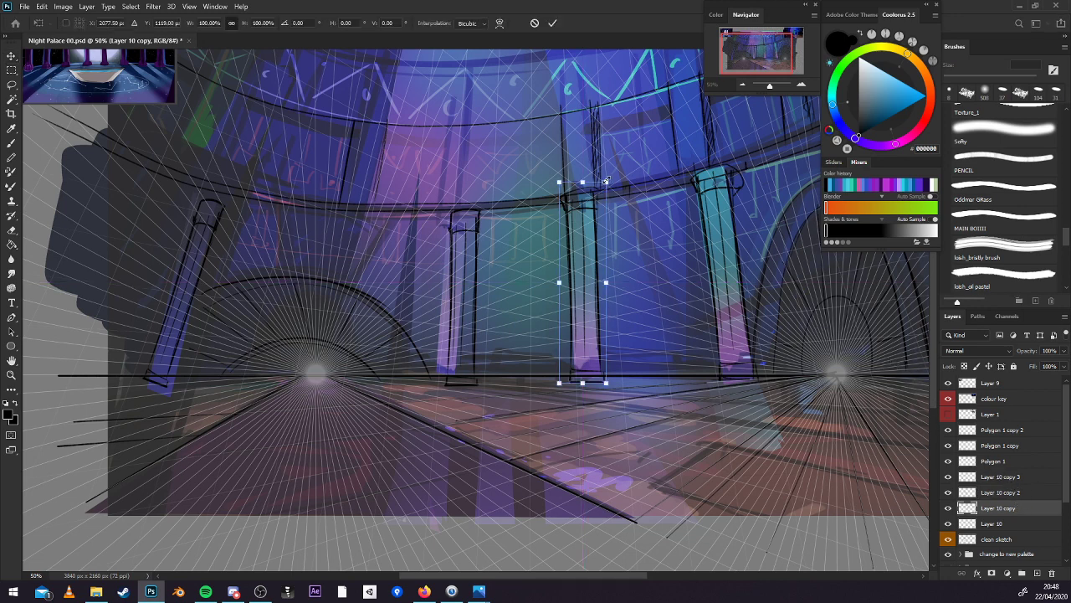
{"action": "left_click_drag", "start_coordinate": [606, 181], "coordinate": [611, 185]}
{"action": "key", "text": "Return"}
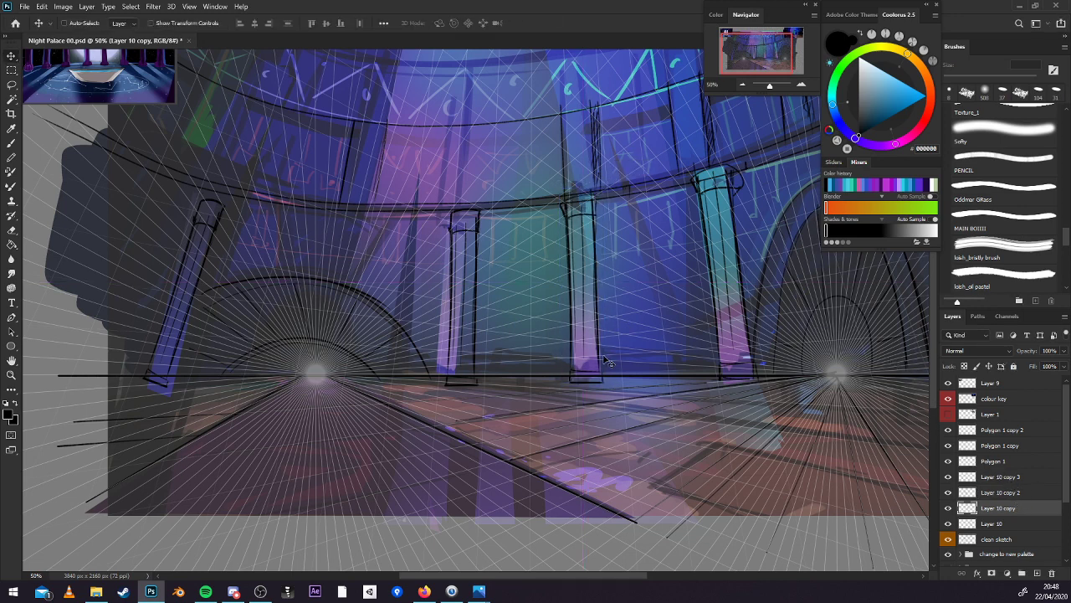
{"action": "mouse_move", "coordinate": [605, 374]}
{"action": "left_mouse_down"}
{"action": "mouse_move", "coordinate": [581, 375]}
{"action": "mouse_move", "coordinate": [590, 375]}
{"action": "left_mouse_up"}
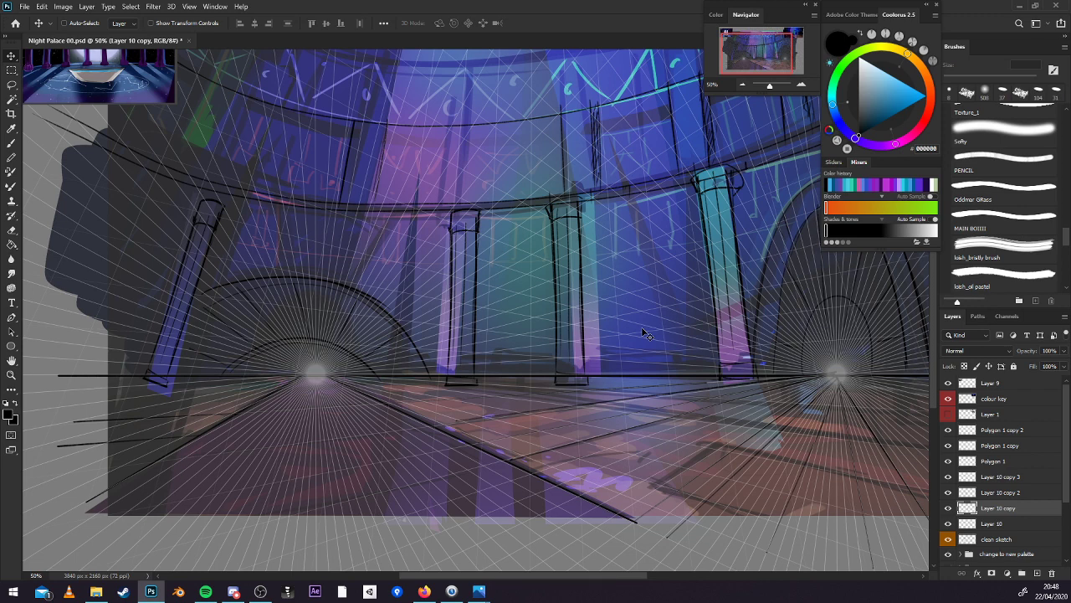
{"action": "key", "text": "b"}
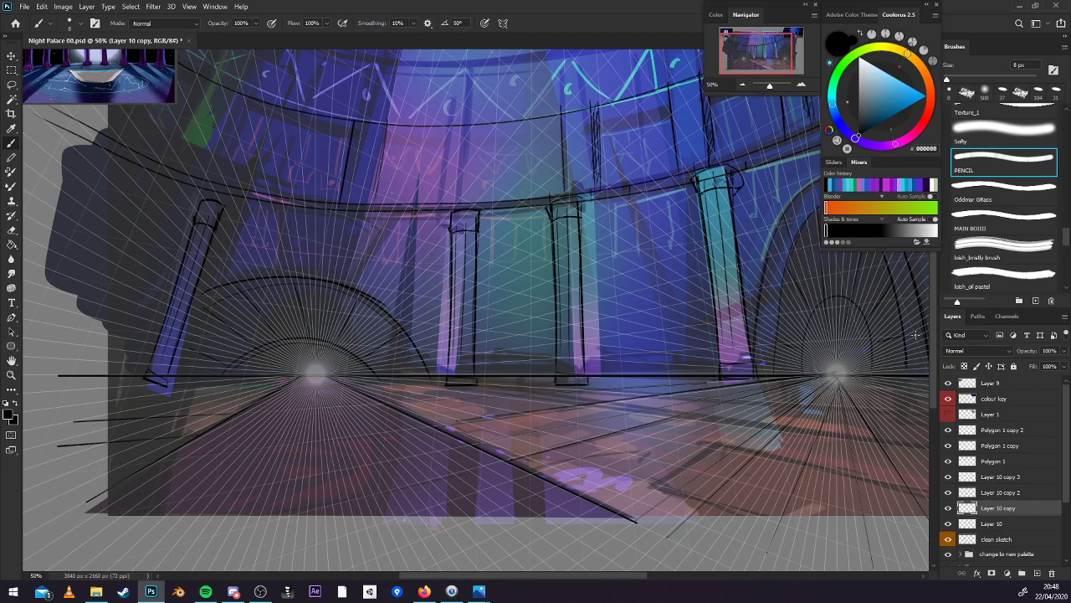
Merge all the column copies into Layer 10, checking their visibility, and hide the merged layer.
{"action": "left_click_drag", "start_coordinate": [770, 54], "coordinate": [777, 46]}
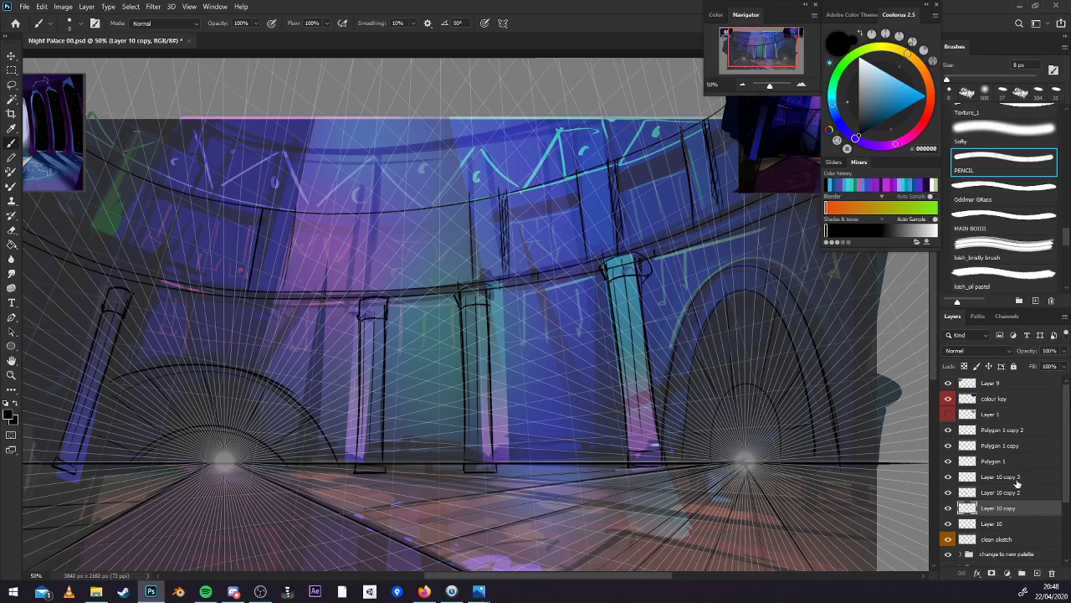
{"action": "left_click", "coordinate": [1016, 478]}
{"action": "key", "text": "ctrl+e"}
{"action": "key", "text": "ctrl+e"}
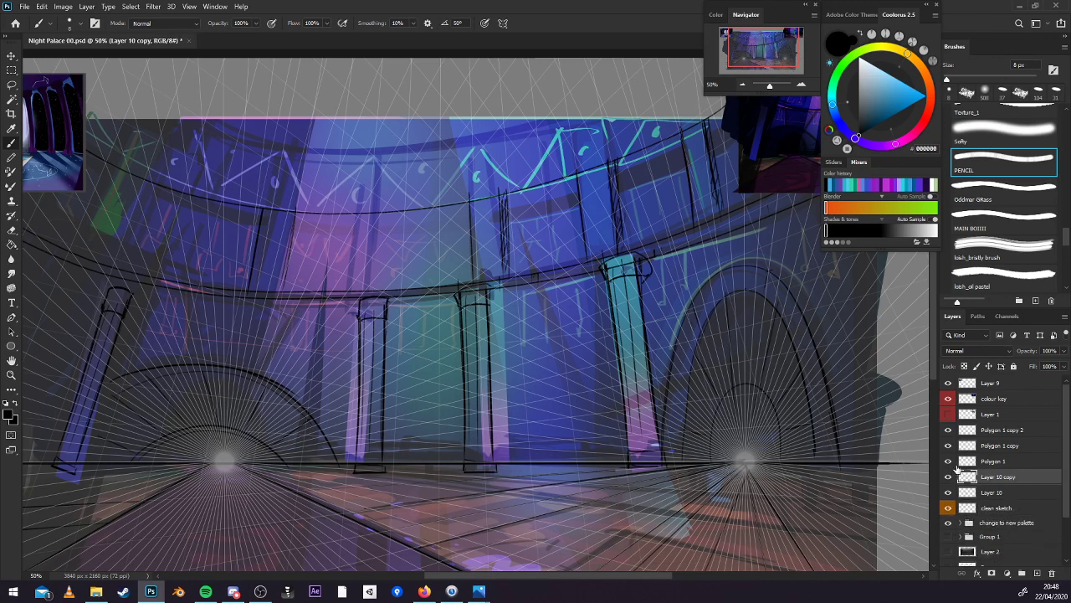
{"action": "left_click", "coordinate": [949, 476]}
{"action": "left_click", "coordinate": [949, 477]}
{"action": "key", "text": "ctrl+e"}
{"action": "left_click", "coordinate": [949, 476]}
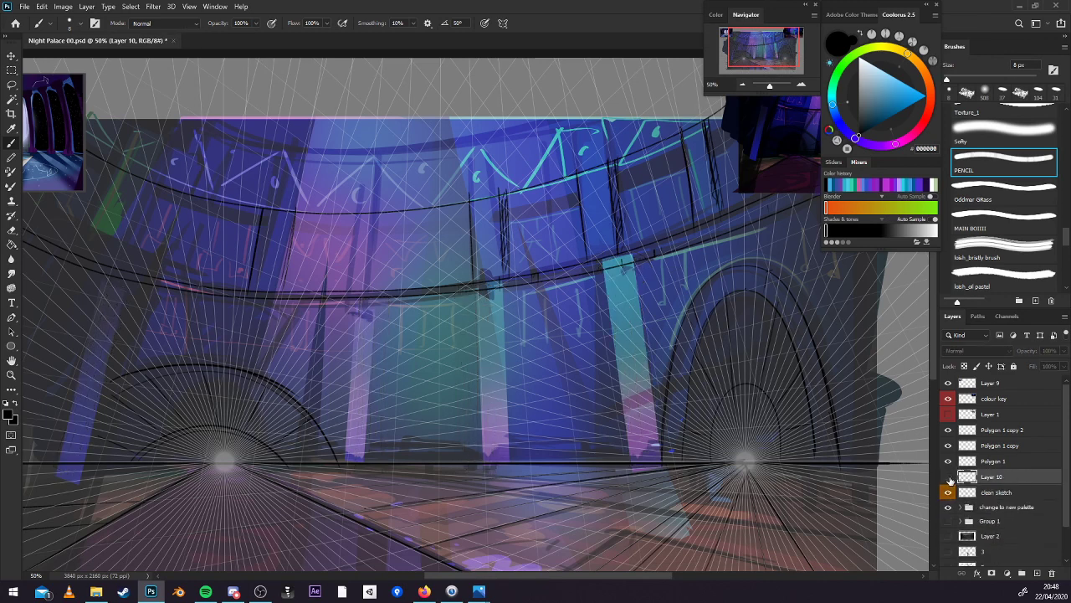
Show Layer 10 again and cap the two right-hand upper balcony pillars, adding a shaded side edge to the nearer one.
{"action": "left_click", "coordinate": [949, 476]}
{"action": "left_click_drag", "start_coordinate": [766, 467], "coordinate": [893, 456]}
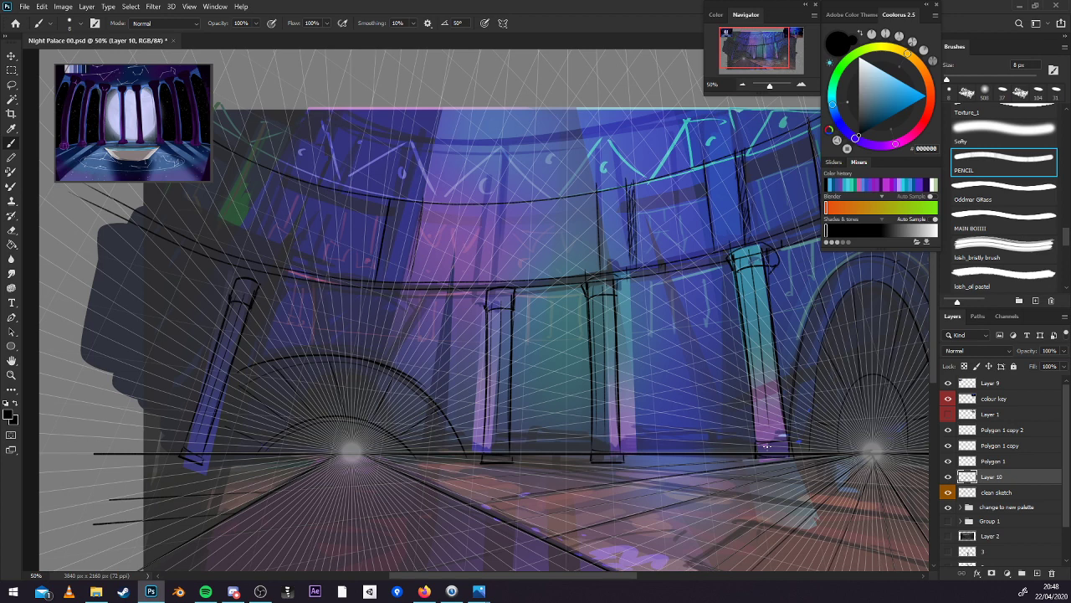
{"action": "left_click_drag", "start_coordinate": [809, 161], "coordinate": [745, 139]}
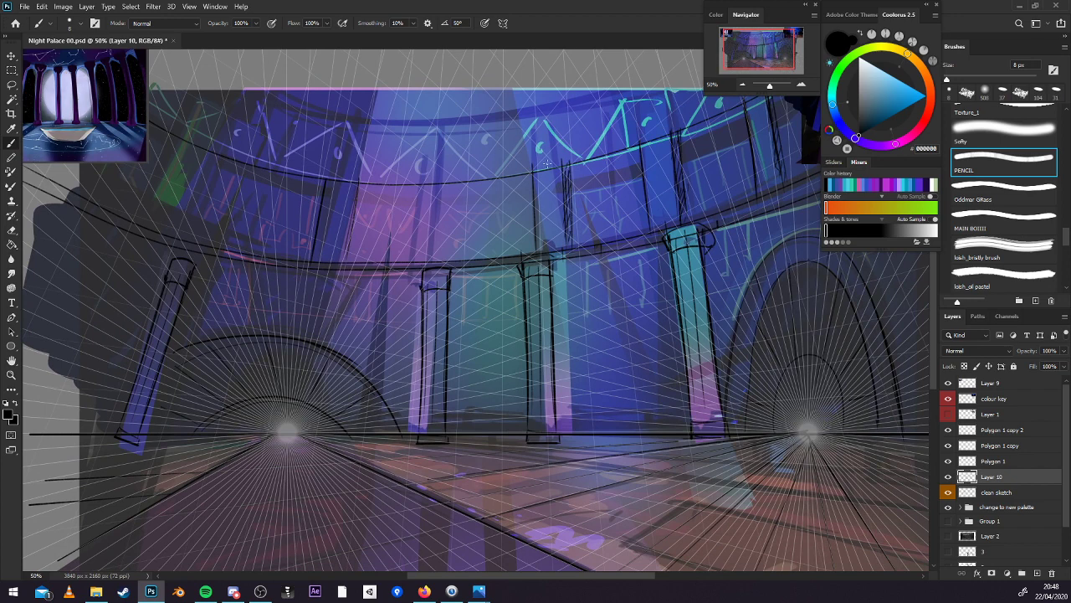
{"action": "left_click_drag", "start_coordinate": [534, 164], "coordinate": [564, 157]}
{"action": "left_click_drag", "start_coordinate": [643, 134], "coordinate": [679, 127]}
{"action": "left_click_drag", "start_coordinate": [765, 220], "coordinate": [805, 222]}
{"action": "left_click_drag", "start_coordinate": [603, 165], "coordinate": [605, 251]}
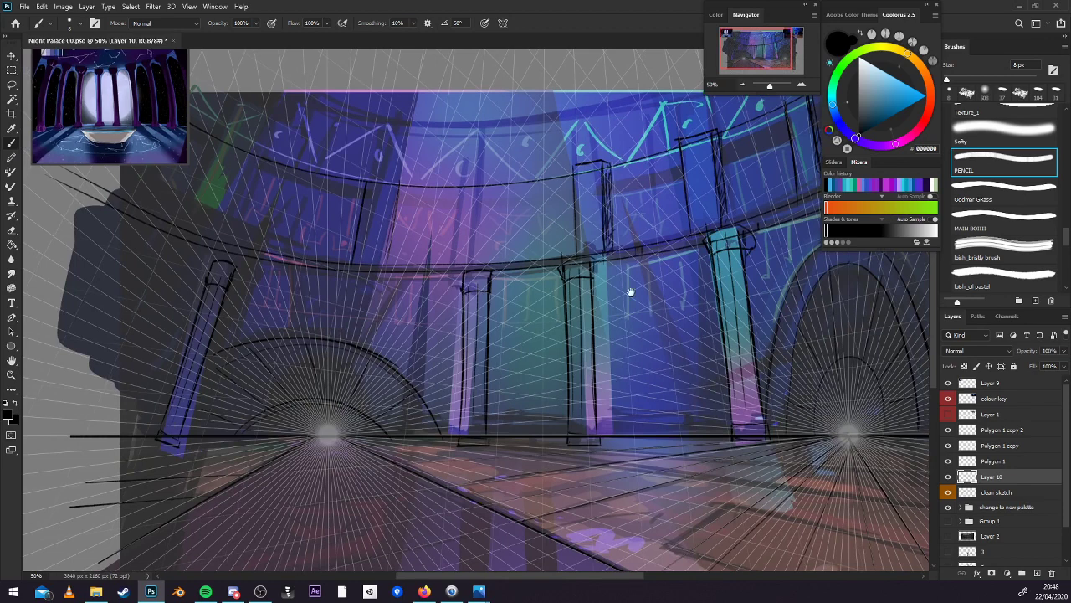
Sketch the side edges of the left balcony pillar and block in the far-left pillar with a slanted, shaded side.
{"action": "left_click_drag", "start_coordinate": [629, 293], "coordinate": [760, 258]}
{"action": "mouse_move", "coordinate": [503, 177]}
{"action": "left_mouse_down"}
{"action": "mouse_move", "coordinate": [534, 178]}
{"action": "mouse_move", "coordinate": [520, 266]}
{"action": "left_mouse_up"}
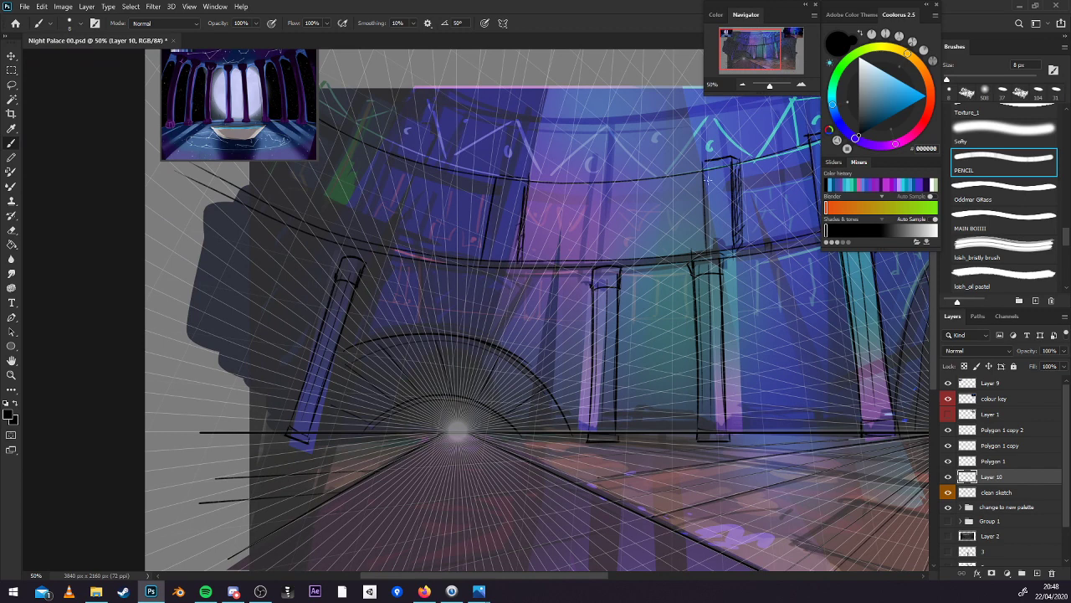
{"action": "left_click_drag", "start_coordinate": [672, 270], "coordinate": [830, 287]}
{"action": "left_click_drag", "start_coordinate": [590, 165], "coordinate": [562, 243]}
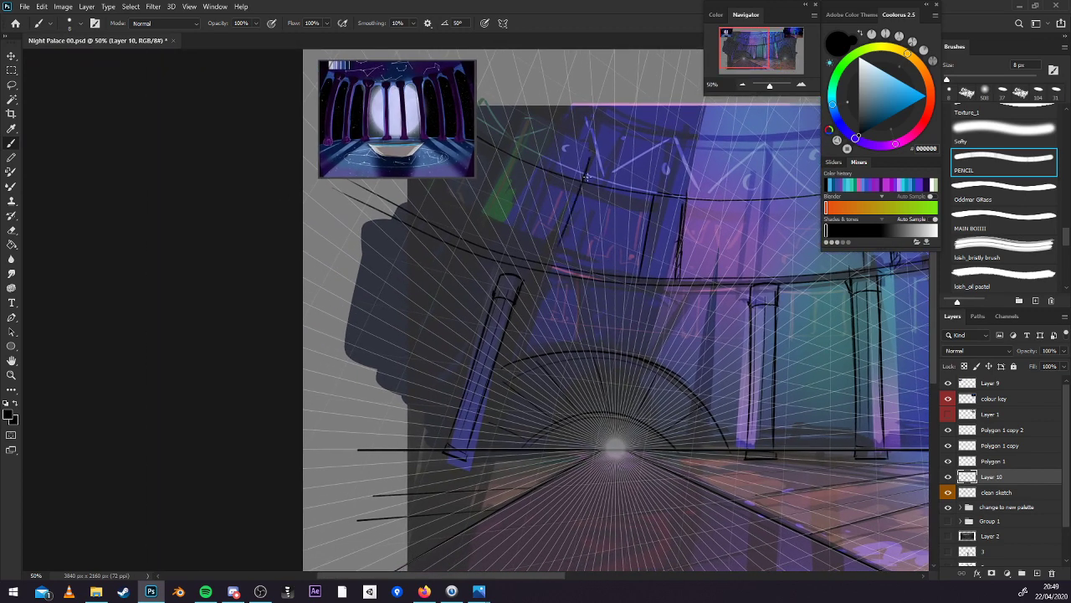
{"action": "mouse_move", "coordinate": [569, 137]}
{"action": "left_mouse_down"}
{"action": "mouse_move", "coordinate": [541, 156]}
{"action": "mouse_move", "coordinate": [525, 215]}
{"action": "left_mouse_up"}
{"action": "left_click_drag", "start_coordinate": [552, 155], "coordinate": [532, 187]}
Rework the upper ceiling curve across the top of the painting, undoing unwanted strokes.
{"action": "left_click_drag", "start_coordinate": [772, 271], "coordinate": [626, 298]}
{"action": "left_click_drag", "start_coordinate": [757, 260], "coordinate": [666, 304]}
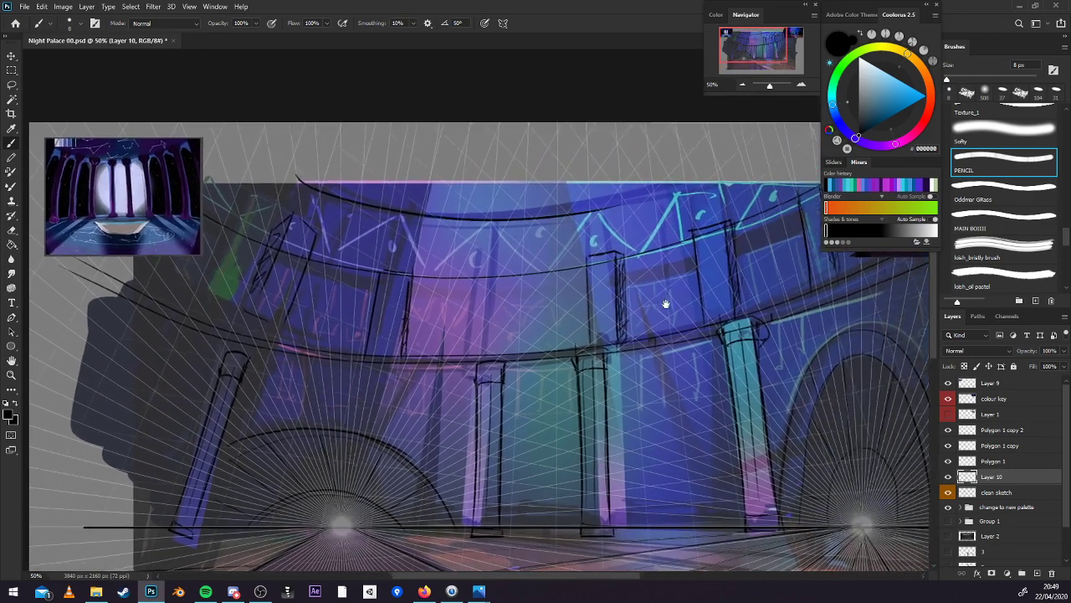
{"action": "key", "text": "ctrl+minus"}
{"action": "key", "text": "ctrl+z"}
{"action": "mouse_move", "coordinate": [281, 144]}
{"action": "left_mouse_down"}
{"action": "mouse_move", "coordinate": [378, 174]}
{"action": "mouse_move", "coordinate": [593, 131]}
{"action": "mouse_move", "coordinate": [318, 158]}
{"action": "mouse_move", "coordinate": [578, 138]}
{"action": "left_mouse_up"}
{"action": "key", "text": "ctrl+z"}
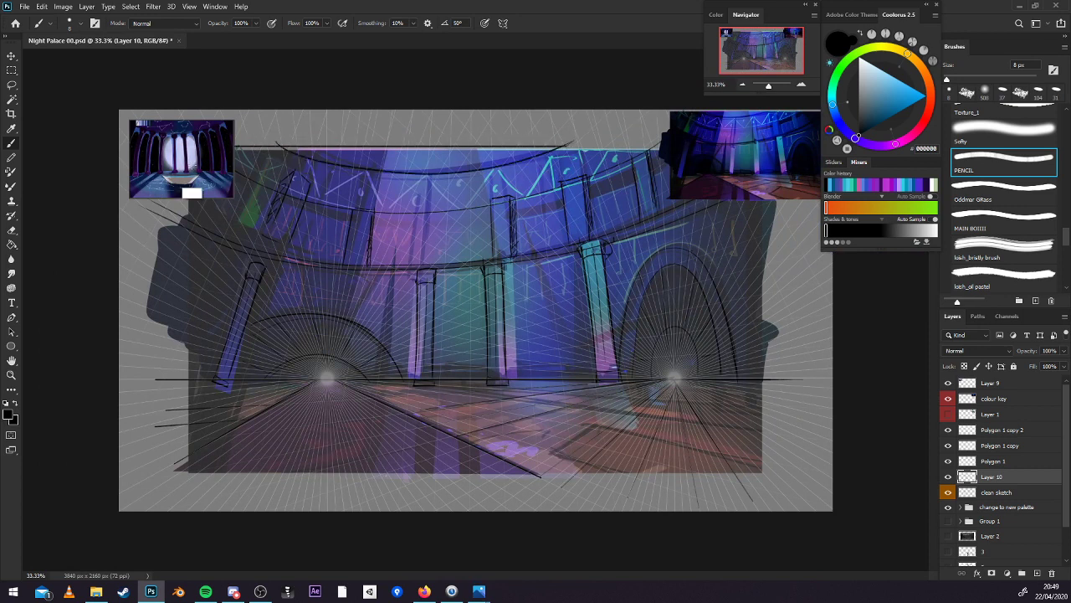
Draw a straight black frame along all four edges of the painting and save the document.
{"action": "left_click_drag", "start_coordinate": [189, 200], "coordinate": [189, 472]}
{"action": "left_click_drag", "start_coordinate": [189, 472], "coordinate": [761, 472]}
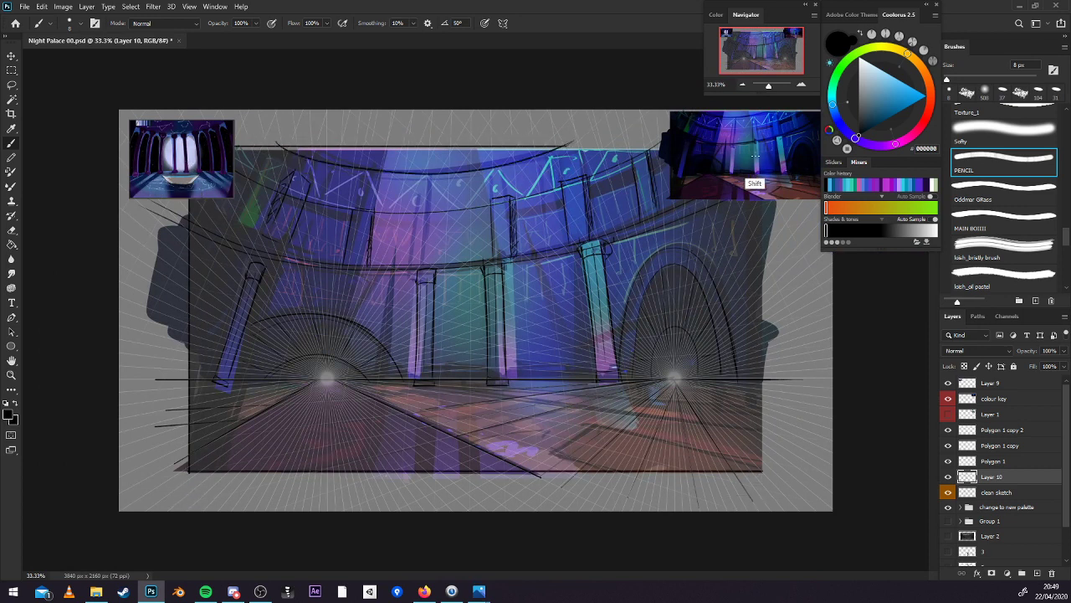
{"action": "left_click_drag", "start_coordinate": [754, 156], "coordinate": [323, 156]}
{"action": "key", "text": "ctrl+z"}
{"action": "left_click_drag", "start_coordinate": [752, 153], "coordinate": [236, 150]}
{"action": "left_click_drag", "start_coordinate": [762, 471], "coordinate": [762, 201]}
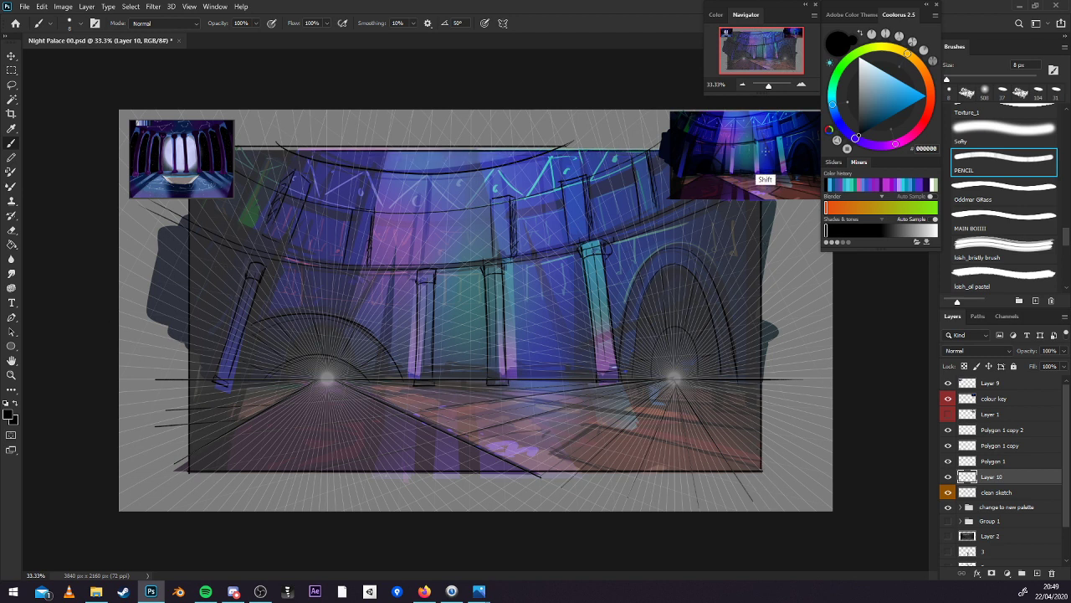
{"action": "key", "text": "ctrl+s"}
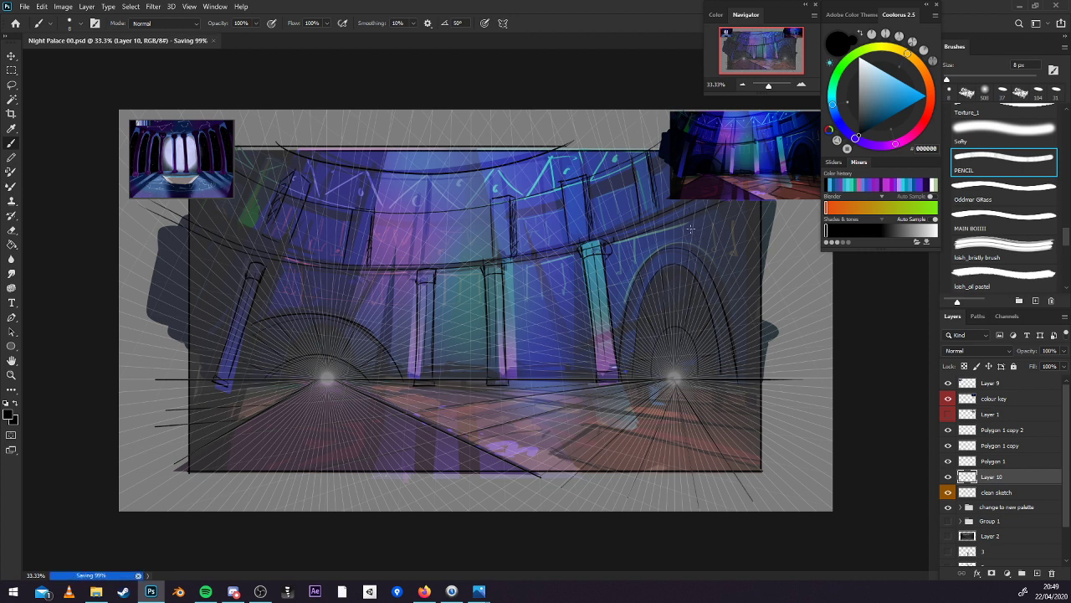
Merge Layer 10 into the clean sketch layer and check the linework with the "change to new palette" group hidden, restoring the group.
{"action": "left_click", "coordinate": [948, 477]}
{"action": "left_click", "coordinate": [949, 477]}
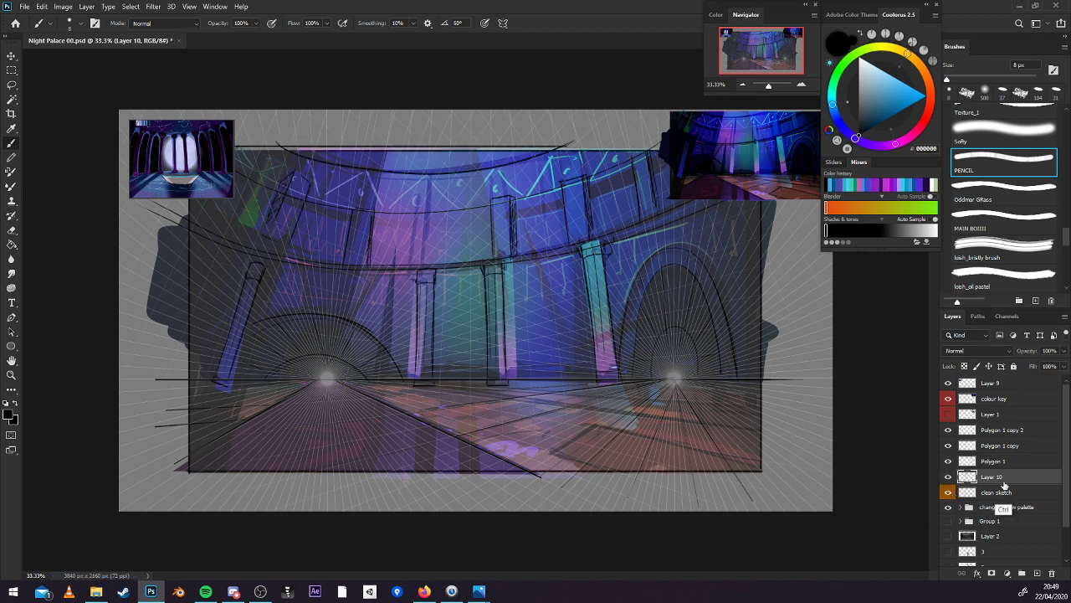
{"action": "key", "text": "ctrl+e"}
{"action": "left_click", "coordinate": [951, 492]}
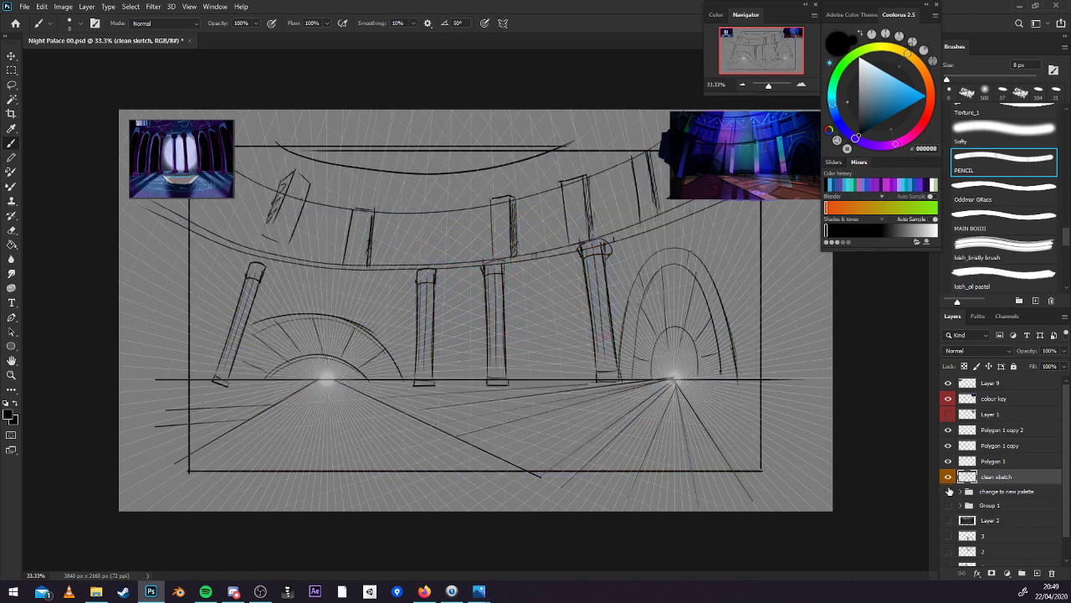
{"action": "left_click", "coordinate": [949, 492]}
Sketch a large floor slab in perspective in the right foreground and fill it with hatching.
{"action": "key", "text": "l"}
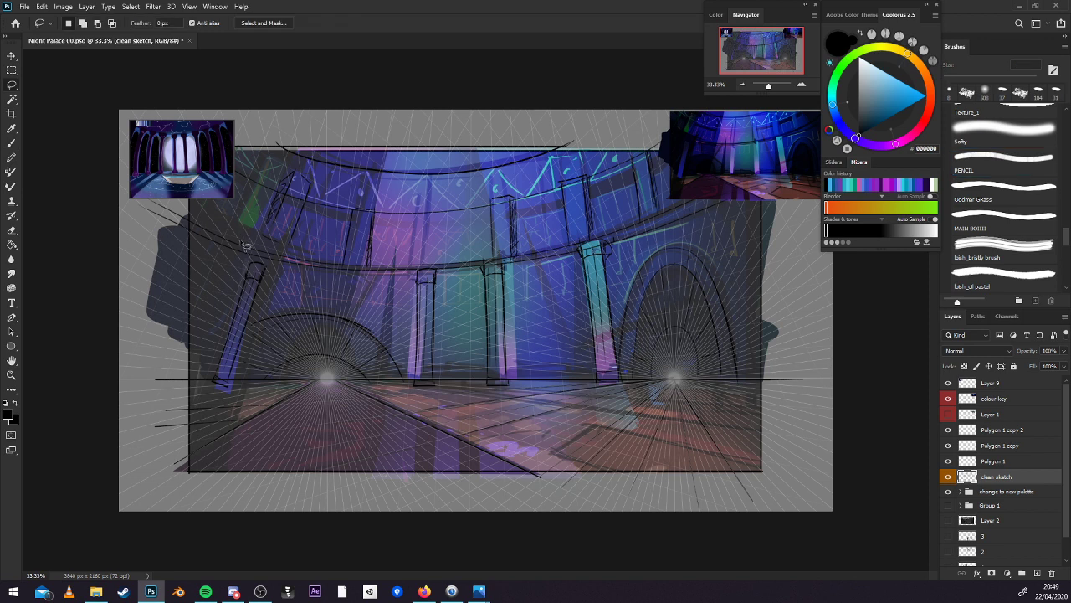
{"action": "key", "text": "b"}
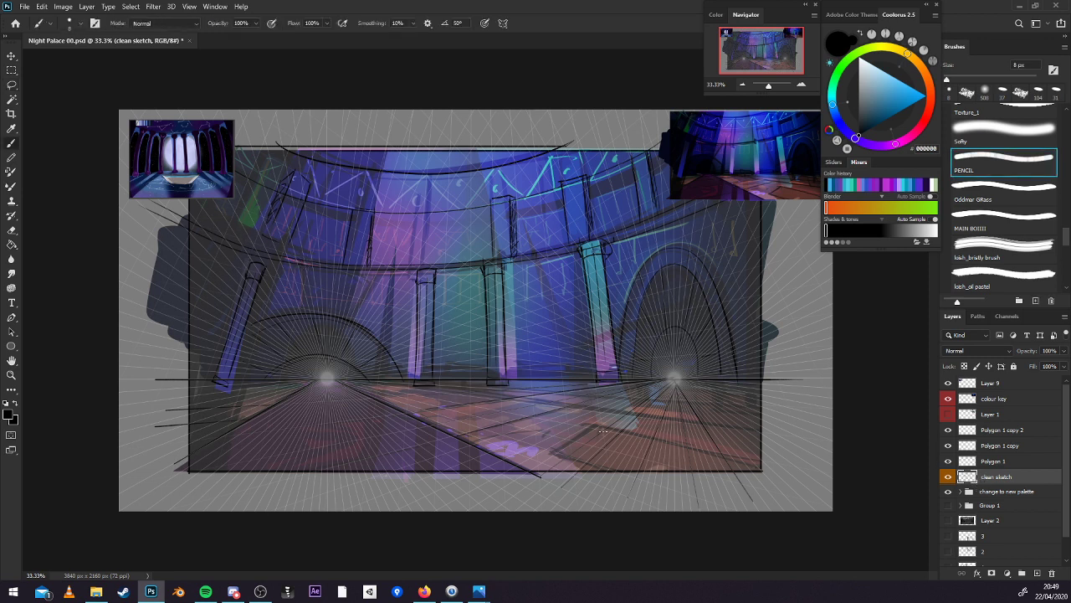
{"action": "mouse_move", "coordinate": [593, 424]}
{"action": "left_mouse_down"}
{"action": "mouse_move", "coordinate": [556, 450]}
{"action": "mouse_move", "coordinate": [658, 489]}
{"action": "left_mouse_up"}
{"action": "left_click", "coordinate": [758, 464], "text": "shift"}
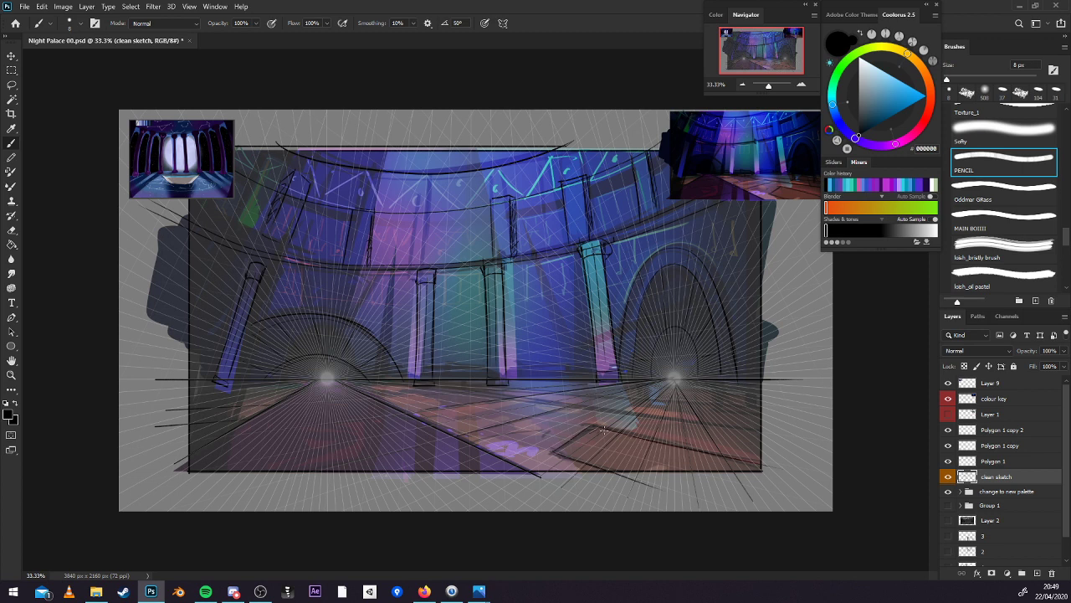
{"action": "mouse_move", "coordinate": [598, 429]}
{"action": "left_mouse_down"}
{"action": "mouse_move", "coordinate": [578, 441]}
{"action": "mouse_move", "coordinate": [638, 441]}
{"action": "mouse_move", "coordinate": [674, 462]}
{"action": "mouse_move", "coordinate": [739, 471]}
{"action": "left_mouse_up"}
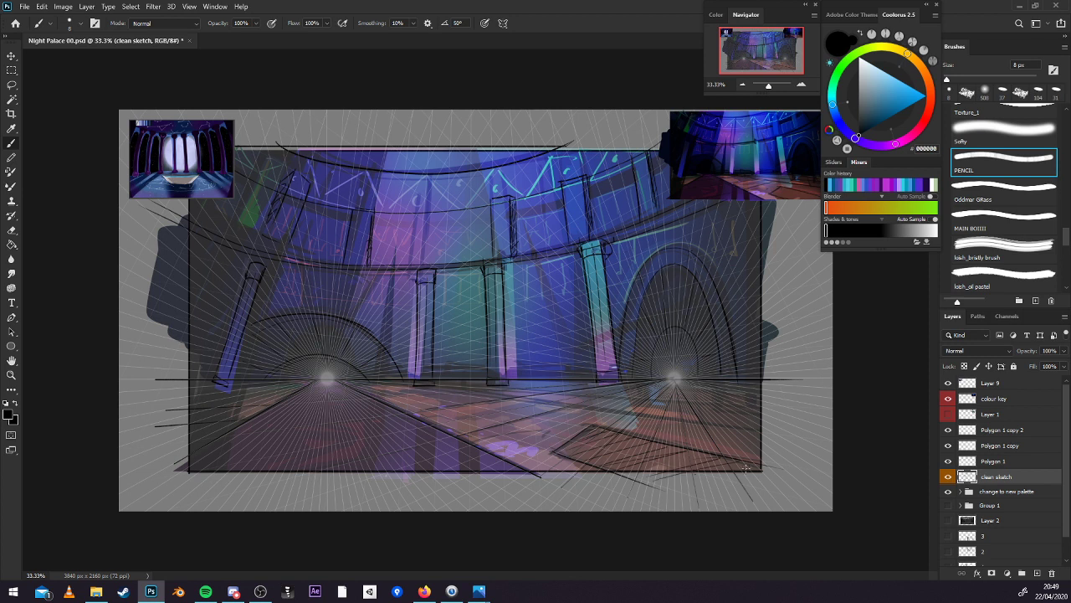
{"action": "left_click_drag", "start_coordinate": [659, 488], "coordinate": [763, 474]}
{"action": "mouse_move", "coordinate": [621, 455]}
{"action": "left_mouse_down"}
{"action": "mouse_move", "coordinate": [700, 472]}
{"action": "mouse_move", "coordinate": [574, 436]}
{"action": "left_mouse_up"}
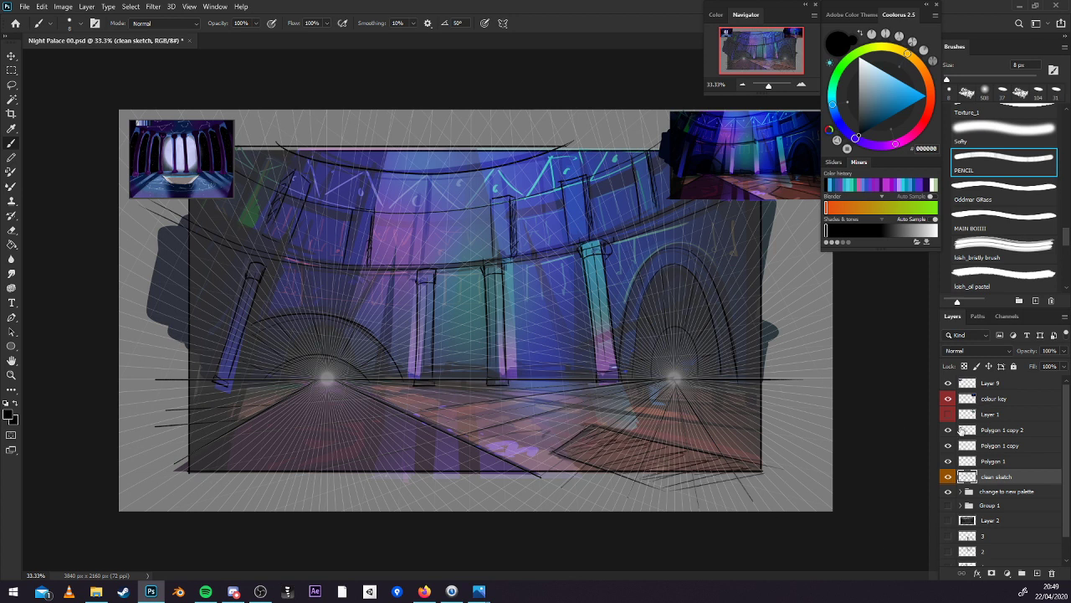
Try shifting the three Polygon 1 perspective grids upward together, and undo the move.
{"action": "left_click", "coordinate": [998, 429]}
{"action": "left_click", "coordinate": [1008, 461], "text": "shift"}
{"action": "key", "text": "v"}
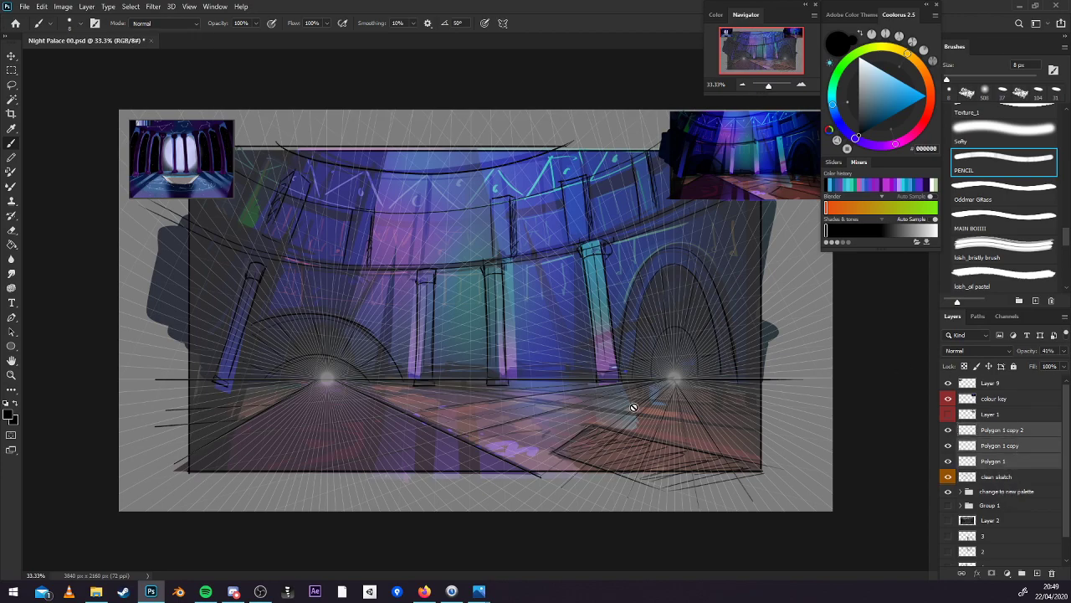
{"action": "mouse_move", "coordinate": [598, 453]}
{"action": "left_mouse_down"}
{"action": "mouse_move", "coordinate": [619, 391]}
{"action": "mouse_move", "coordinate": [624, 404]}
{"action": "left_mouse_up"}
{"action": "key", "text": "ctrl+z"}
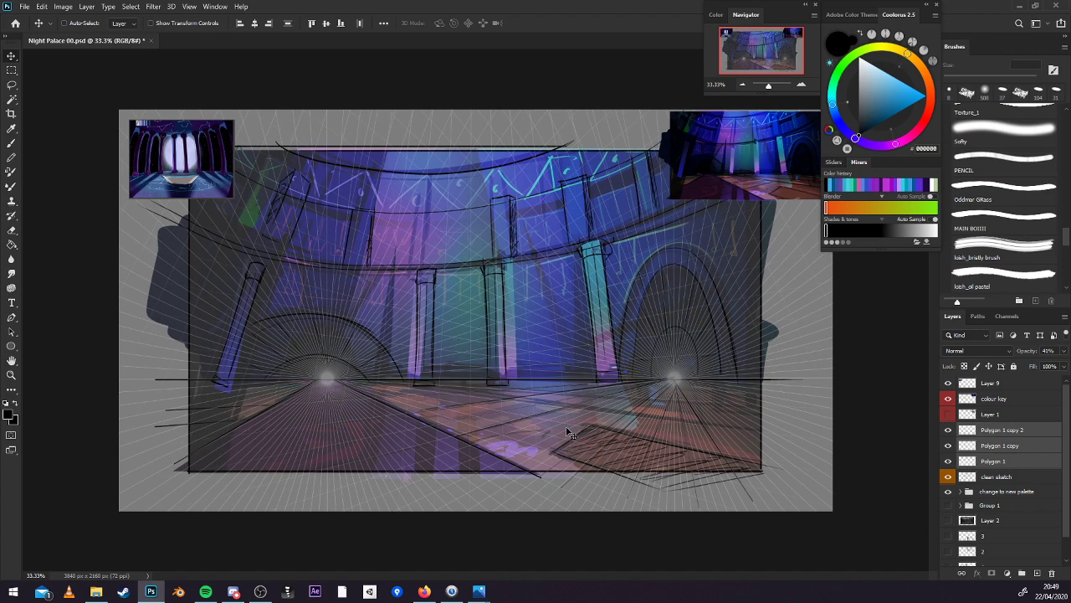
{"action": "left_click_drag", "start_coordinate": [597, 366], "coordinate": [601, 348]}
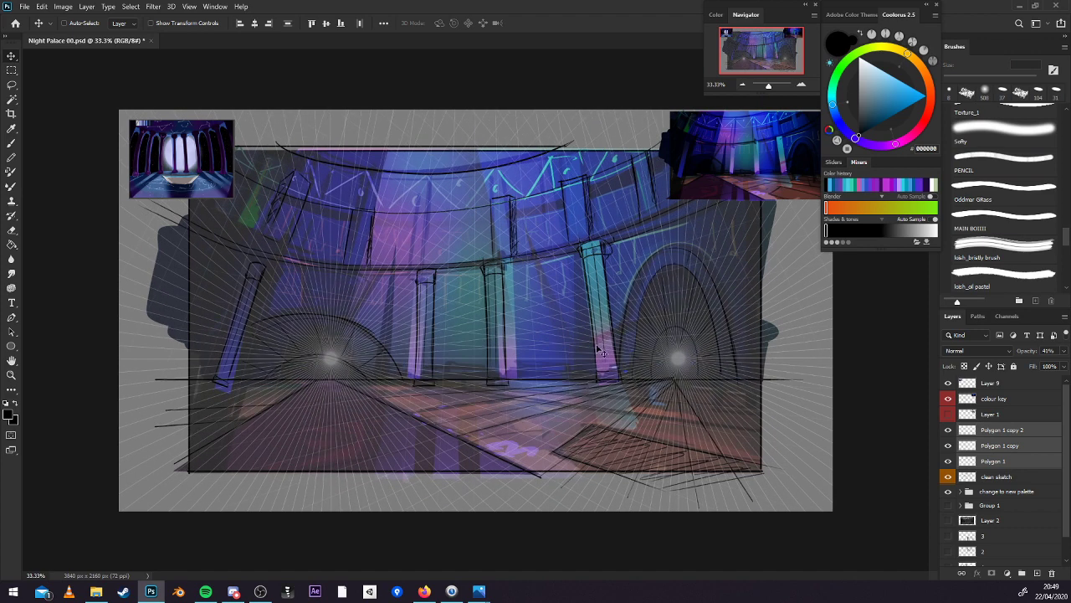
{"action": "key", "text": "ctrl+z"}
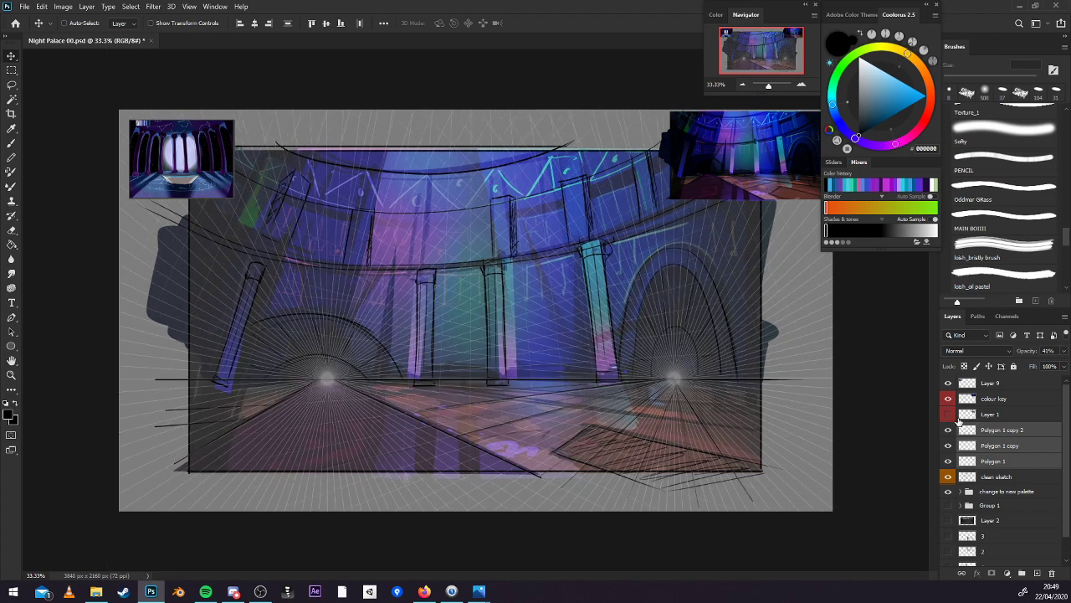
Thicken the right arch's outlines on the clean sketch layer with the 14 px PENCIL brush and hatch its inner opening.
{"action": "left_click", "coordinate": [1013, 480]}
{"action": "key", "text": "b"}
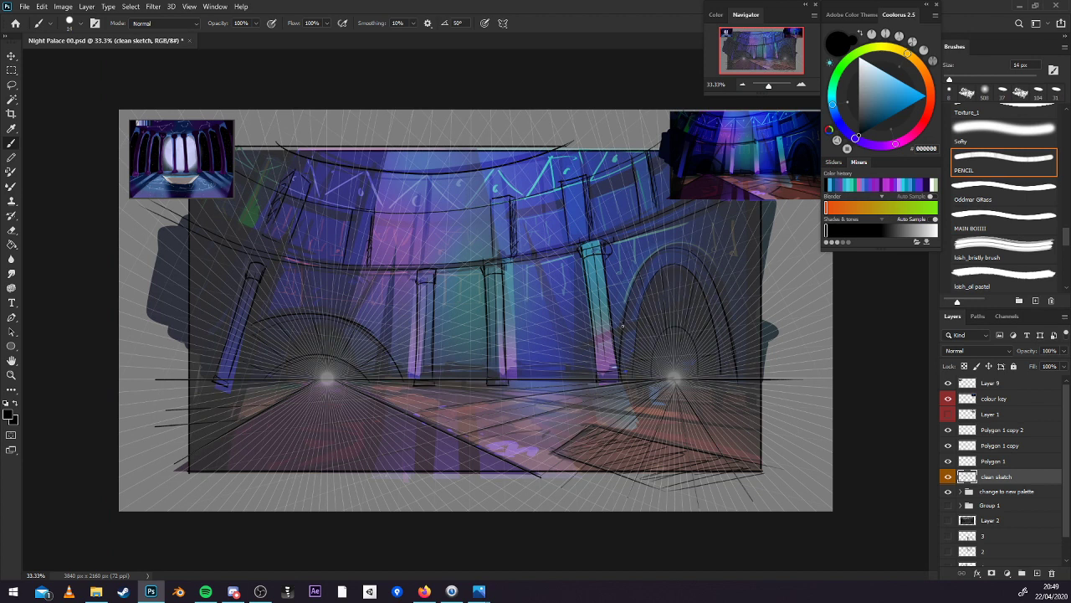
{"action": "mouse_move", "coordinate": [626, 347]}
{"action": "left_mouse_down"}
{"action": "mouse_move", "coordinate": [633, 281]}
{"action": "mouse_move", "coordinate": [662, 247]}
{"action": "mouse_move", "coordinate": [693, 255]}
{"action": "mouse_move", "coordinate": [720, 297]}
{"action": "left_mouse_up"}
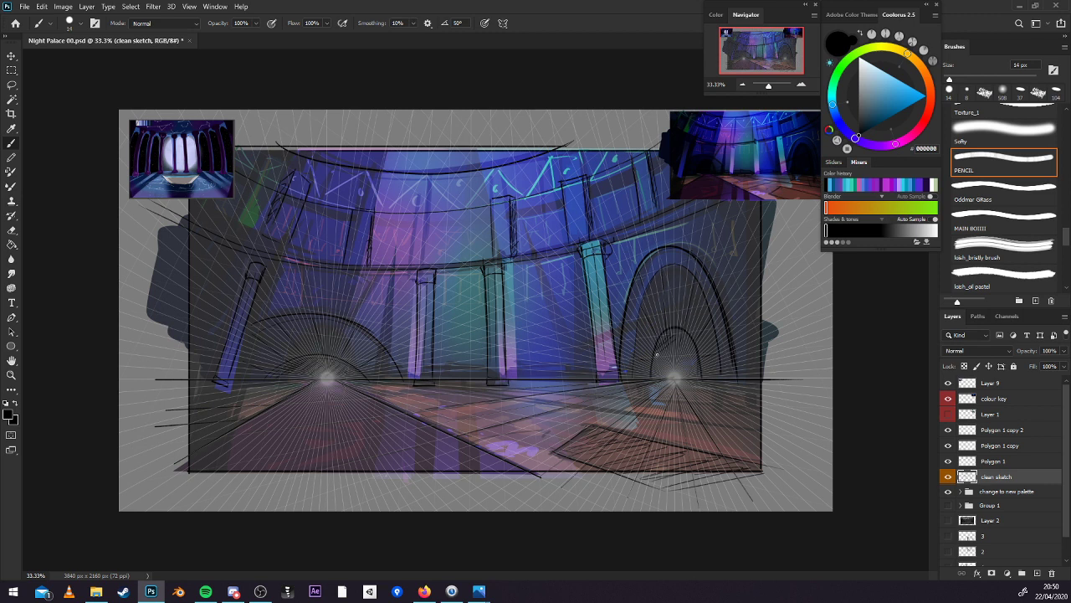
{"action": "left_click_drag", "start_coordinate": [679, 360], "coordinate": [659, 373]}
{"action": "left_click_drag", "start_coordinate": [657, 273], "coordinate": [632, 371]}
{"action": "left_click_drag", "start_coordinate": [635, 268], "coordinate": [646, 286]}
{"action": "left_click", "coordinate": [948, 493]}
Copy the constellation ceiling strip of the Layer 9 thumbnail to a new layer and enlarge it over the middle of the painting.
{"action": "key", "text": "l"}
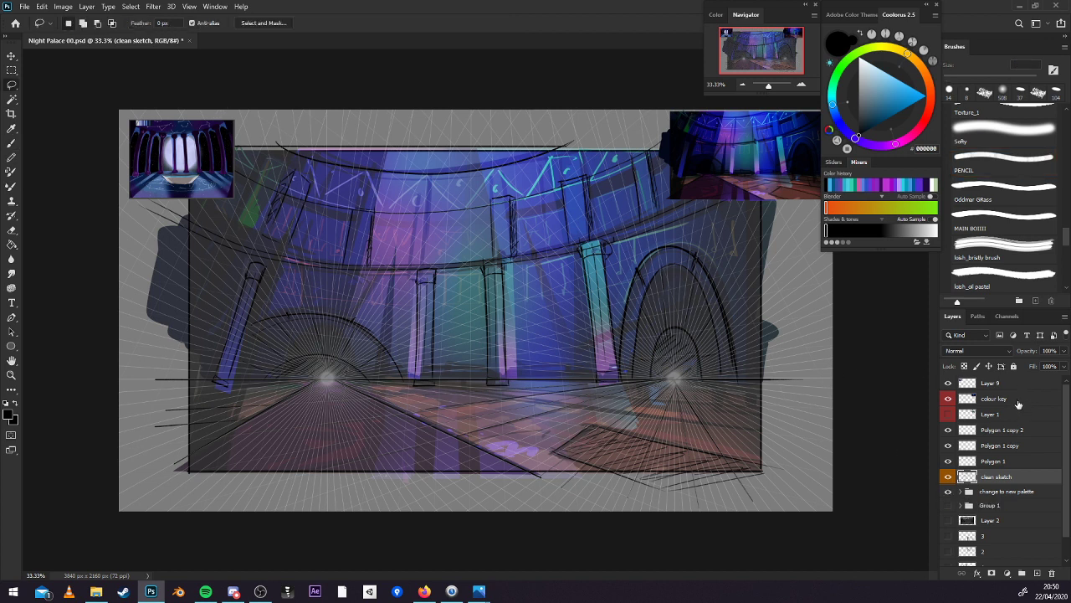
{"action": "left_click", "coordinate": [1015, 387]}
{"action": "left_click_drag", "start_coordinate": [225, 130], "coordinate": [219, 114]}
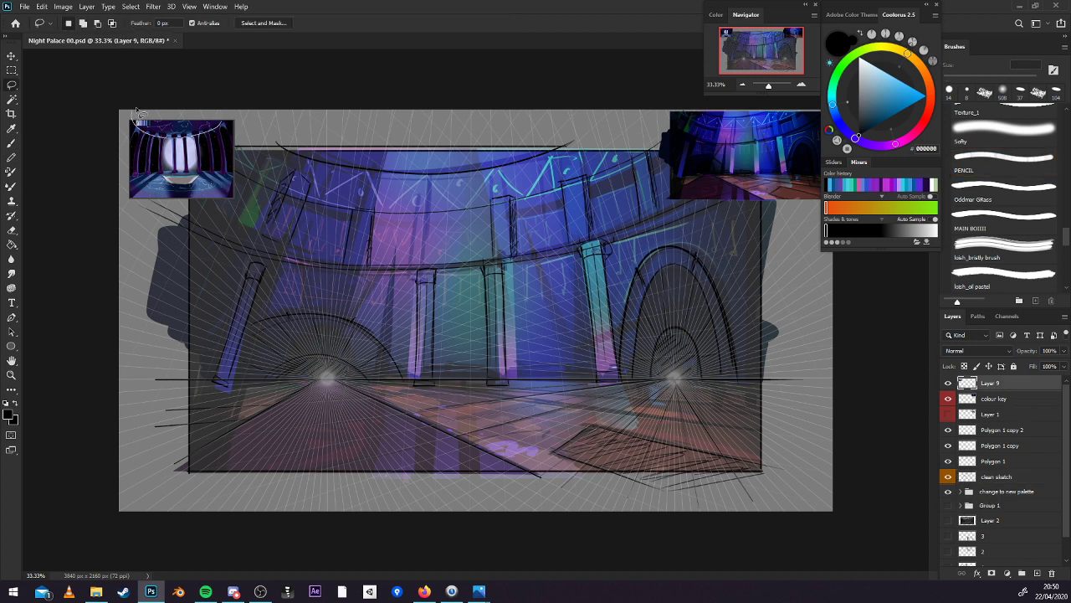
{"action": "key", "text": "ctrl+t"}
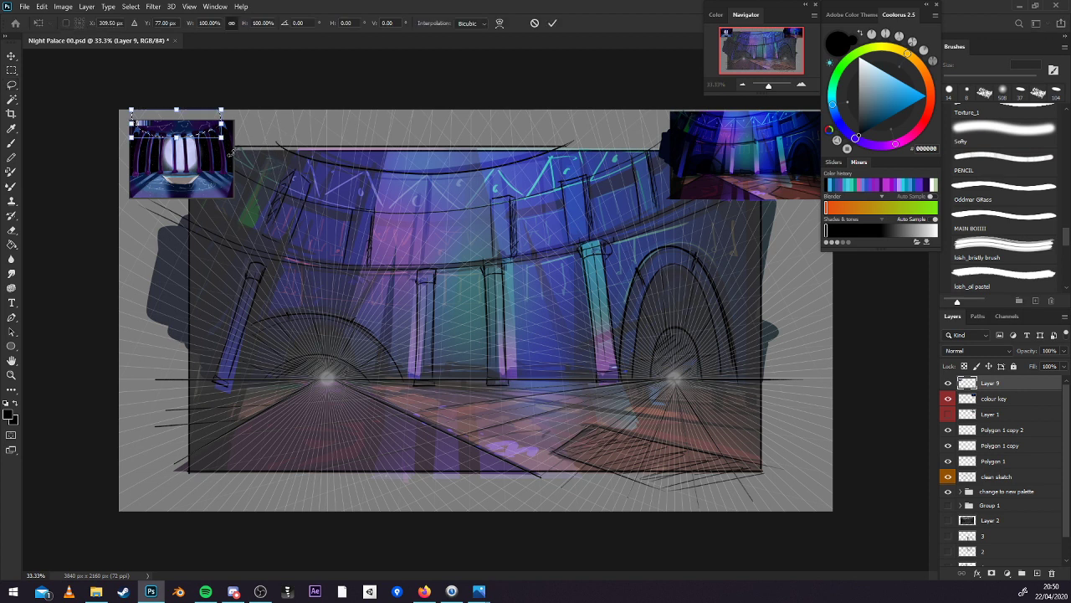
{"action": "key", "text": "Return"}
{"action": "key", "text": "ctrl+j"}
{"action": "key", "text": "ctrl+t"}
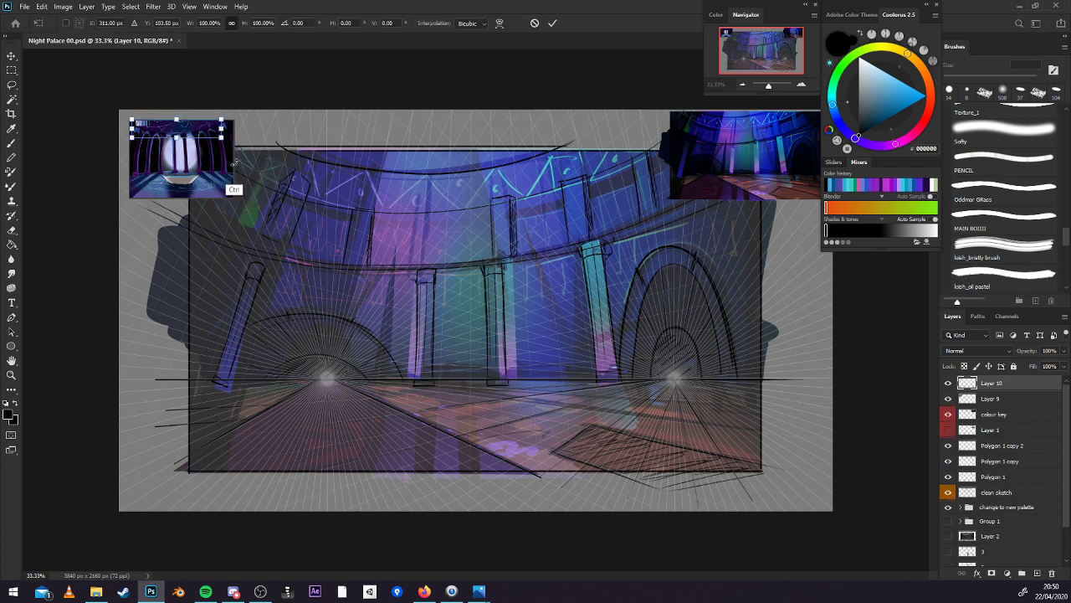
{"action": "mouse_move", "coordinate": [221, 138]}
{"action": "left_mouse_down"}
{"action": "mouse_move", "coordinate": [478, 205]}
{"action": "mouse_move", "coordinate": [494, 381]}
{"action": "mouse_move", "coordinate": [512, 383]}
{"action": "left_mouse_up"}
{"action": "key", "text": "Return"}
Add a new empty layer directly above the clean sketch layer.
{"action": "left_click", "coordinate": [995, 494]}
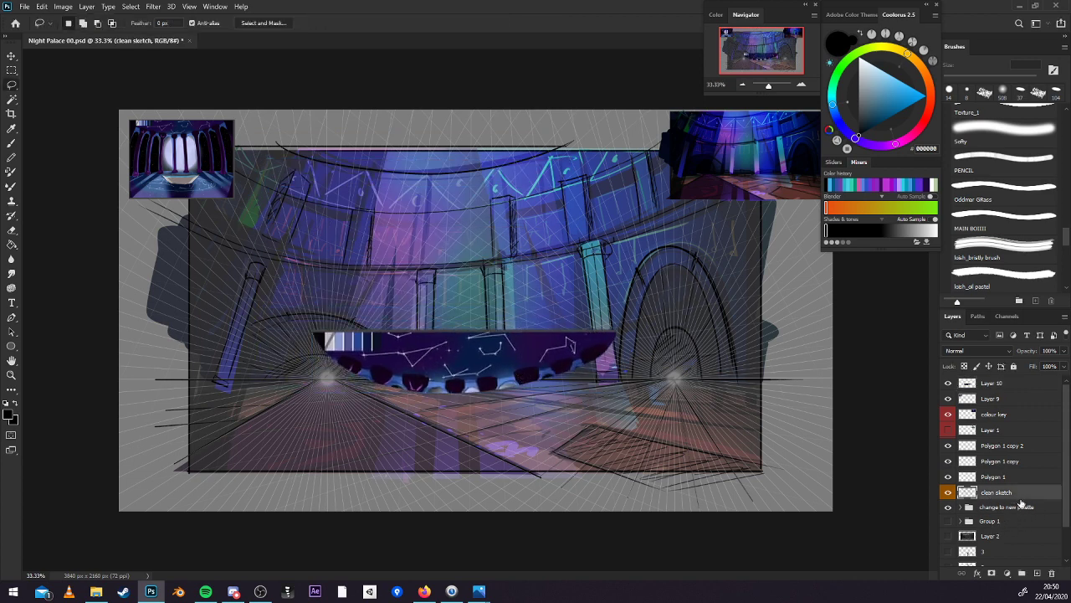
{"action": "key", "text": "b"}
{"action": "left_click", "coordinate": [1036, 573]}
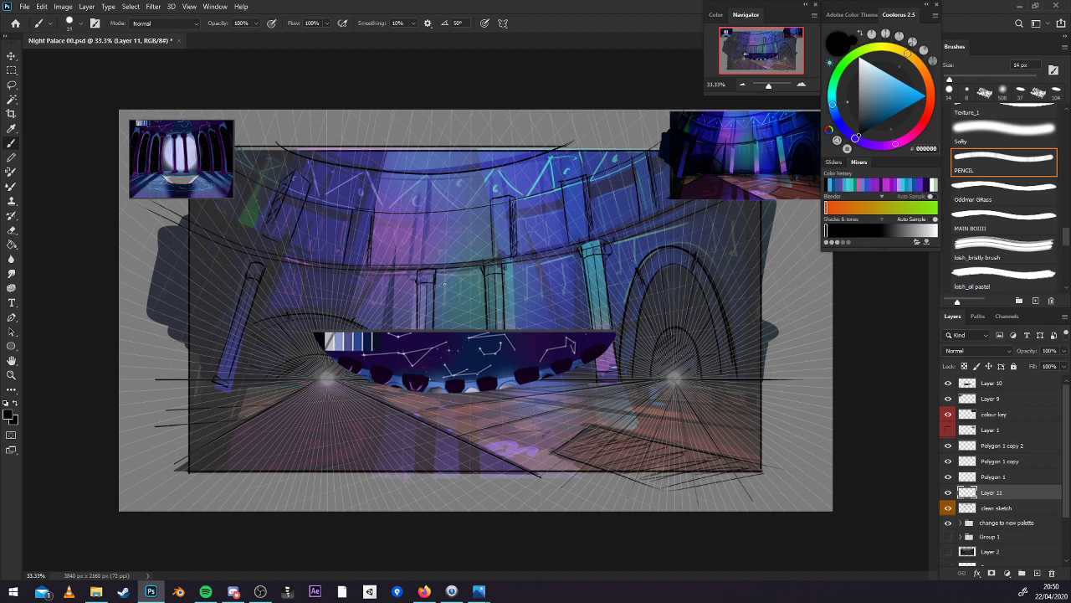
Lasso the far-left balcony pillar on the clean sketch layer, shift it slightly left and down, and deselect it.
{"action": "key", "text": "l"}
{"action": "left_click", "coordinate": [992, 507]}
{"action": "mouse_move", "coordinate": [315, 179]}
{"action": "left_mouse_down"}
{"action": "mouse_move", "coordinate": [287, 247]}
{"action": "mouse_move", "coordinate": [259, 238]}
{"action": "mouse_move", "coordinate": [311, 176]}
{"action": "left_mouse_up"}
{"action": "left_click_drag", "start_coordinate": [305, 201], "coordinate": [292, 206]}
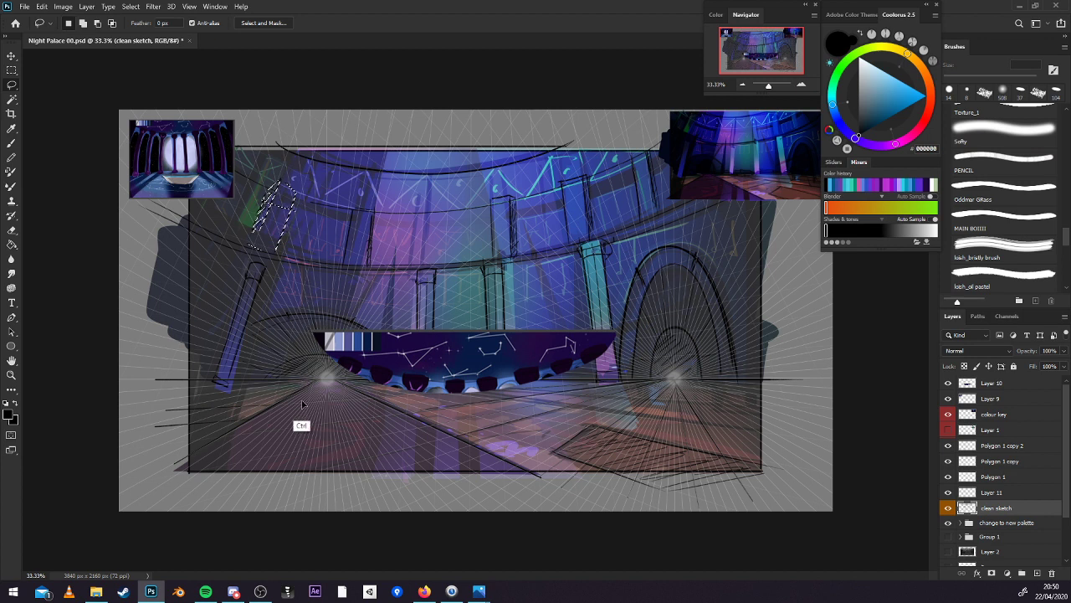
{"action": "key", "text": "ctrl+d"}
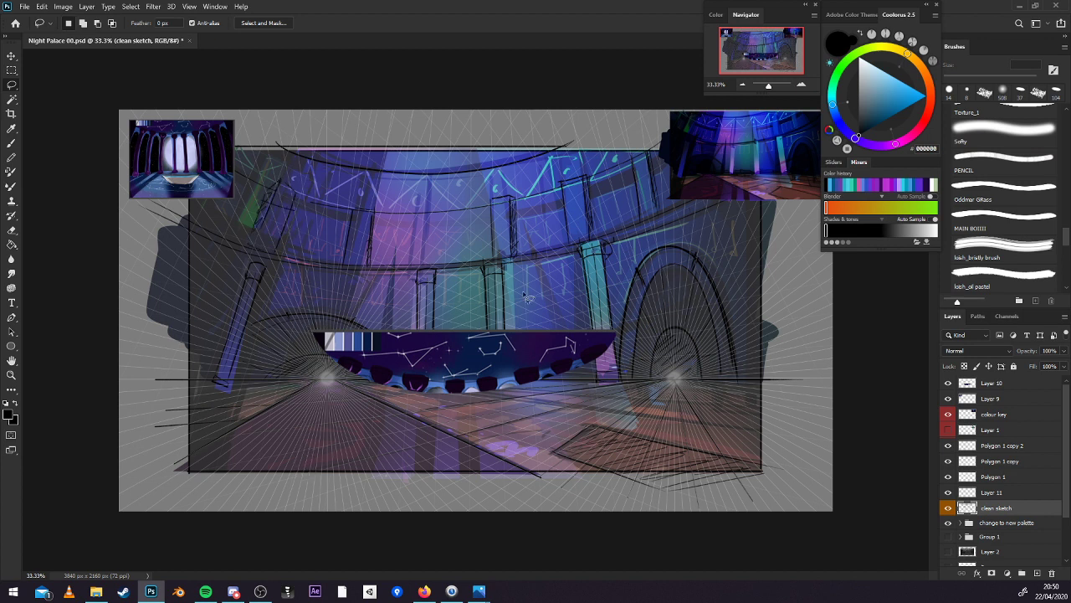
Sketch a new pillar in the middle of the upper balcony and darken the edges of the two pillars left of it.
{"action": "key", "text": "b"}
{"action": "mouse_move", "coordinate": [427, 224]}
{"action": "left_mouse_down"}
{"action": "mouse_move", "coordinate": [428, 207]}
{"action": "mouse_move", "coordinate": [442, 264]}
{"action": "left_mouse_up"}
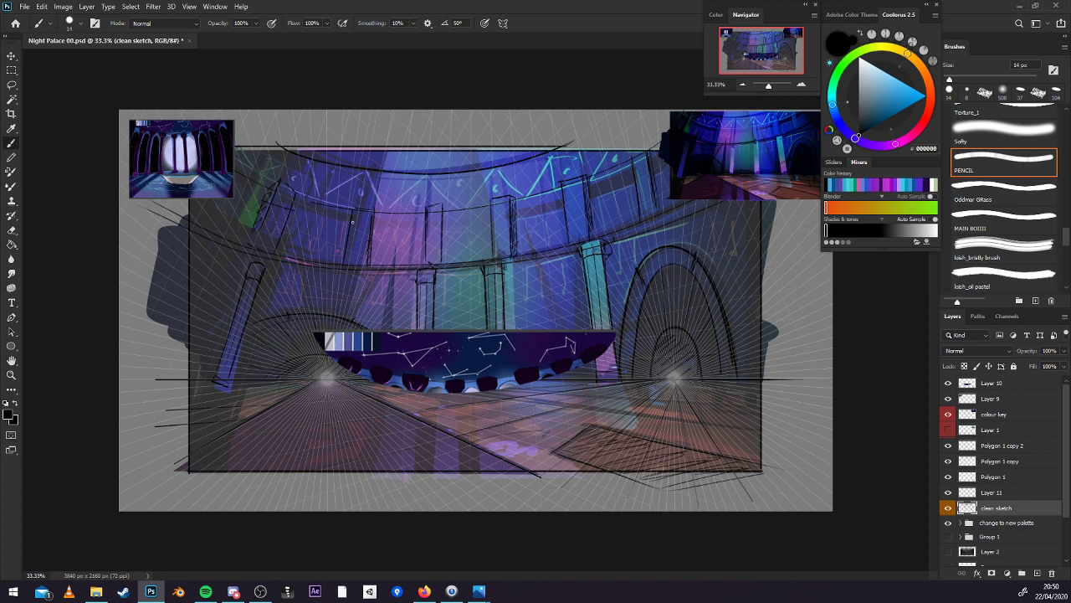
{"action": "left_click_drag", "start_coordinate": [370, 217], "coordinate": [363, 257]}
{"action": "left_click_drag", "start_coordinate": [274, 188], "coordinate": [262, 216]}
Erase the rightmost balcony pillars from the clean sketch and hide the Polygon 1 copy perspective grid.
{"action": "key", "text": "e"}
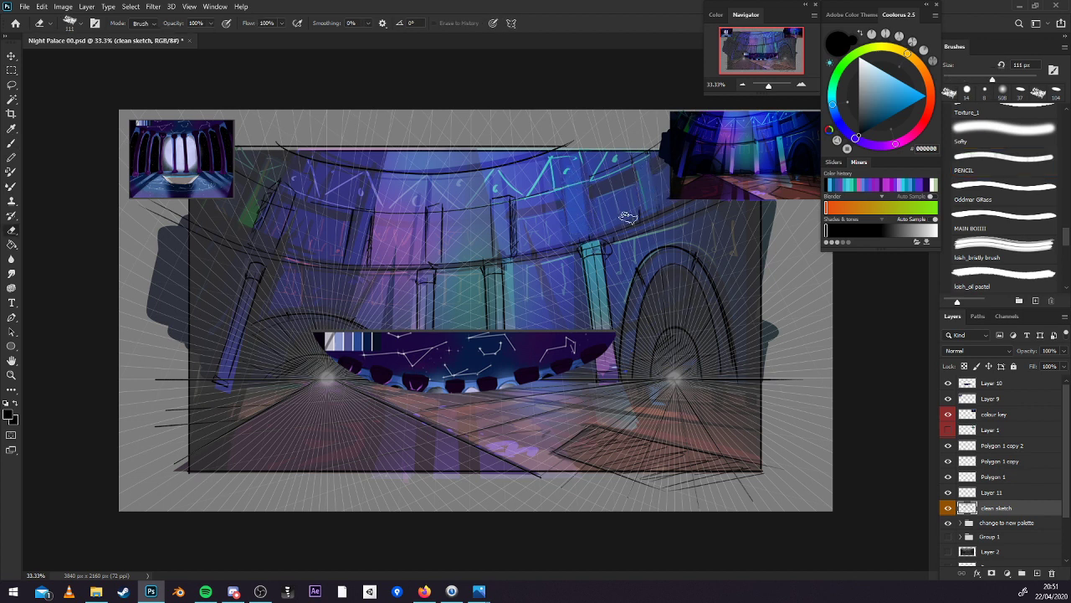
{"action": "key", "text": "b"}
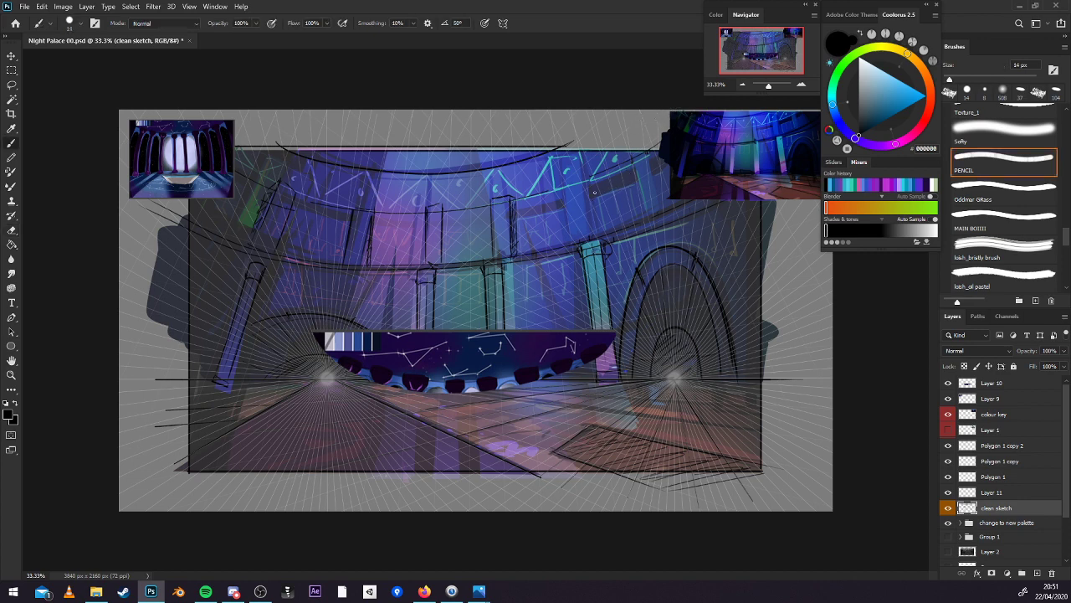
{"action": "left_click", "coordinate": [949, 461]}
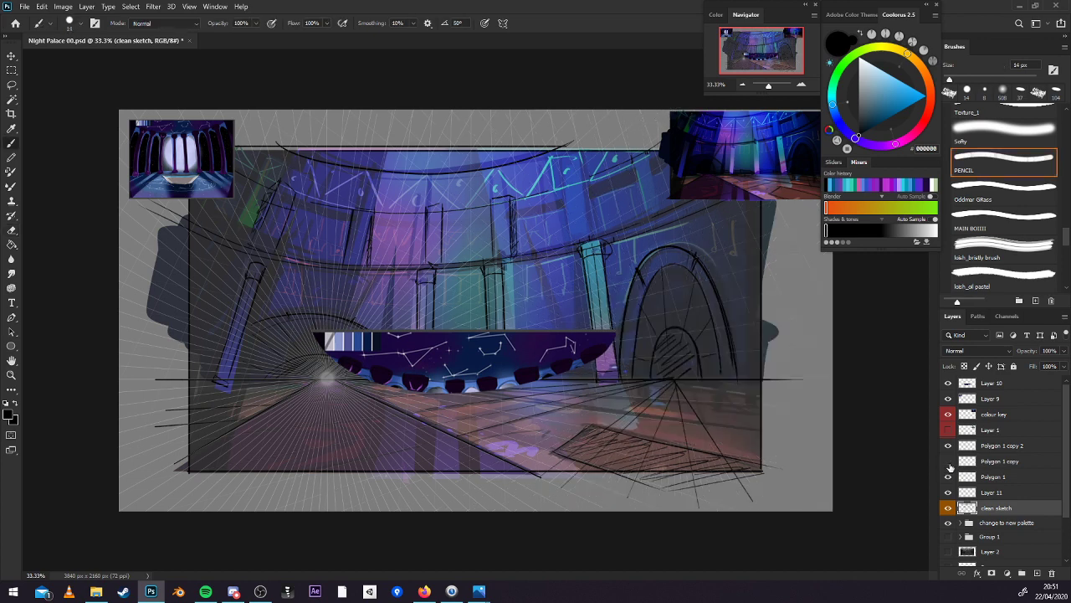
Hide the Polygon 1 perspective grid and sketch two new pillars at the right end of the upper balcony on the clean sketch layer.
{"action": "left_click", "coordinate": [948, 476]}
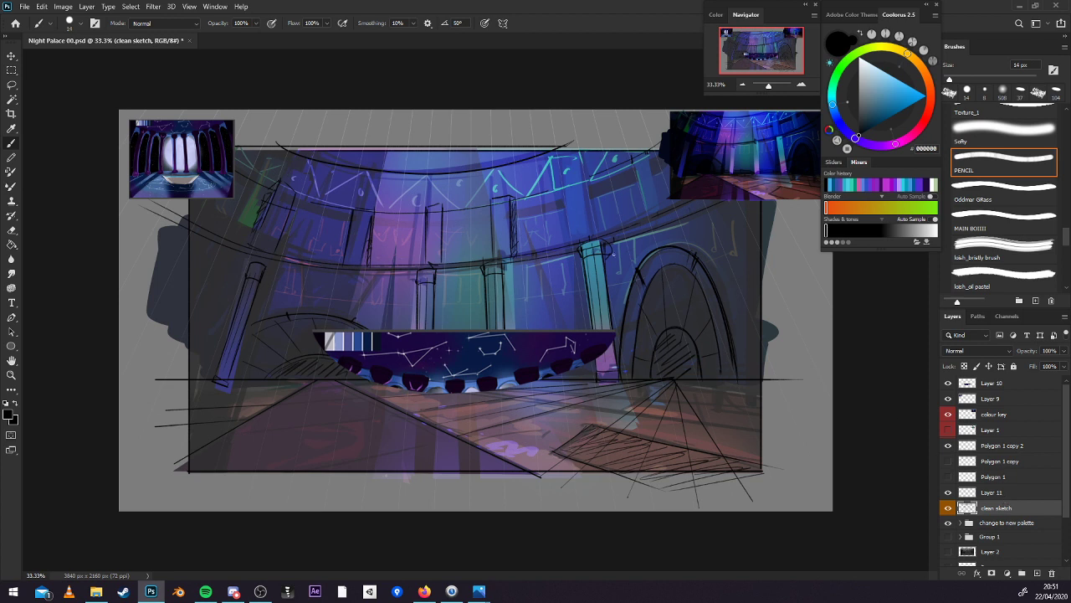
{"action": "left_click_drag", "start_coordinate": [563, 190], "coordinate": [569, 243]}
{"action": "left_click_drag", "start_coordinate": [584, 178], "coordinate": [595, 234]}
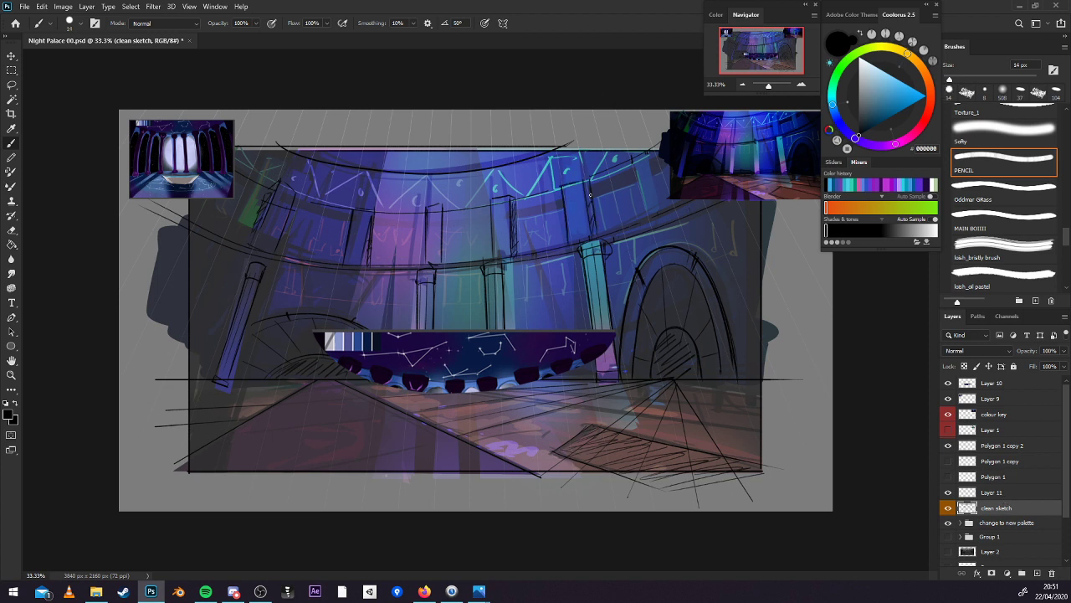
{"action": "mouse_move", "coordinate": [634, 159]}
{"action": "left_mouse_down"}
{"action": "mouse_move", "coordinate": [646, 216]}
{"action": "mouse_move", "coordinate": [670, 195]}
{"action": "mouse_move", "coordinate": [672, 205]}
{"action": "left_mouse_up"}
Sketch base lines under the upper balcony pillars and add side edges and shading strokes to the right-hand and middle ones.
{"action": "left_click_drag", "start_coordinate": [500, 264], "coordinate": [523, 255]}
{"action": "left_click_drag", "start_coordinate": [421, 261], "coordinate": [451, 259]}
{"action": "left_click_drag", "start_coordinate": [344, 263], "coordinate": [363, 263]}
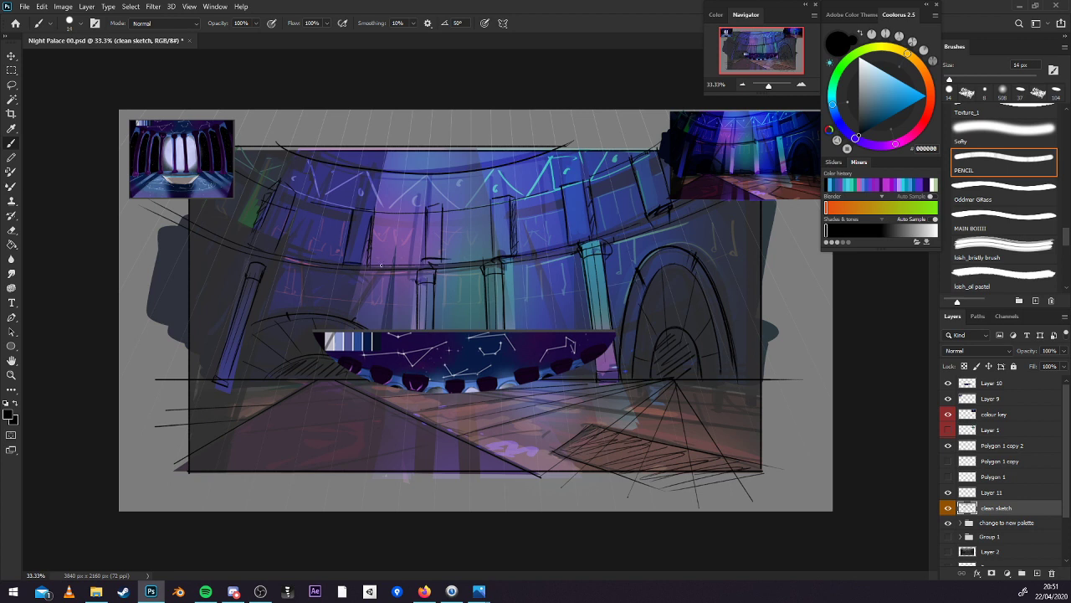
{"action": "left_click_drag", "start_coordinate": [255, 242], "coordinate": [270, 246]}
{"action": "left_click_drag", "start_coordinate": [660, 153], "coordinate": [660, 168]}
{"action": "left_click_drag", "start_coordinate": [648, 212], "coordinate": [667, 204]}
{"action": "left_click_drag", "start_coordinate": [567, 239], "coordinate": [589, 234]}
{"action": "left_click_drag", "start_coordinate": [587, 189], "coordinate": [590, 208]}
{"action": "mouse_move", "coordinate": [434, 204]}
{"action": "left_mouse_down"}
{"action": "mouse_move", "coordinate": [447, 203]}
{"action": "mouse_move", "coordinate": [444, 249]}
{"action": "mouse_move", "coordinate": [444, 217]}
{"action": "left_mouse_up"}
Hatch the side of the far-left balcony pillar, darken the edges of the other balcony pillars, and save the file.
{"action": "left_click_drag", "start_coordinate": [279, 188], "coordinate": [259, 237]}
{"action": "left_click_drag", "start_coordinate": [280, 181], "coordinate": [251, 243]}
{"action": "left_click_drag", "start_coordinate": [252, 244], "coordinate": [268, 196]}
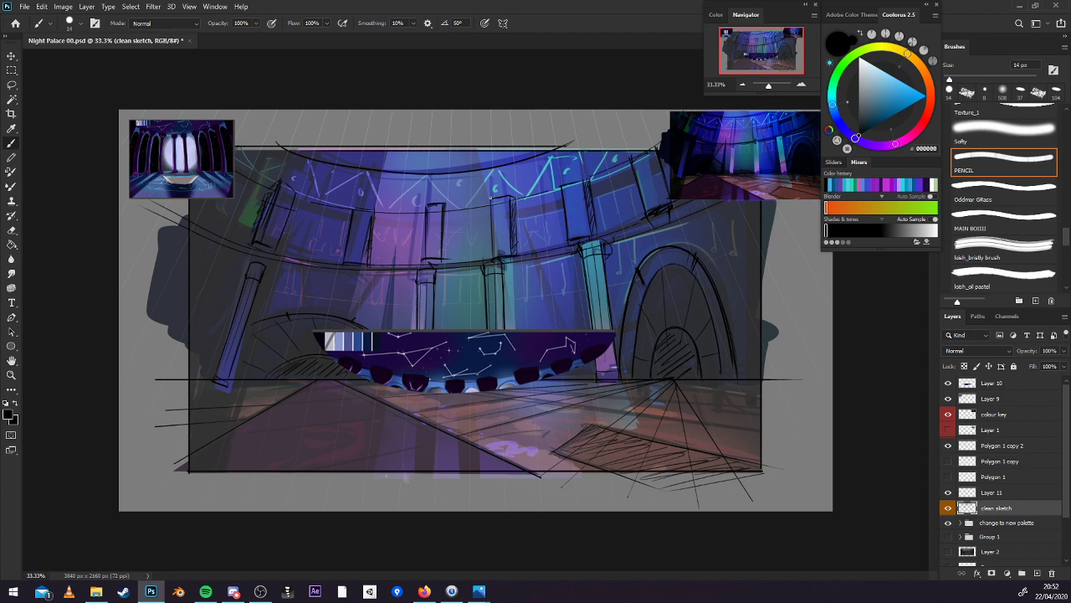
{"action": "left_click_drag", "start_coordinate": [491, 198], "coordinate": [491, 224]}
{"action": "mouse_move", "coordinate": [560, 183]}
{"action": "left_mouse_down"}
{"action": "mouse_move", "coordinate": [569, 228]}
{"action": "mouse_move", "coordinate": [576, 177]}
{"action": "left_mouse_up"}
{"action": "left_click_drag", "start_coordinate": [574, 176], "coordinate": [591, 211]}
{"action": "mouse_move", "coordinate": [634, 160]}
{"action": "left_mouse_down"}
{"action": "mouse_move", "coordinate": [647, 207]}
{"action": "mouse_move", "coordinate": [629, 155]}
{"action": "mouse_move", "coordinate": [656, 163]}
{"action": "left_mouse_up"}
{"action": "left_click_drag", "start_coordinate": [420, 206], "coordinate": [422, 238]}
{"action": "key", "text": "ctrl+s"}
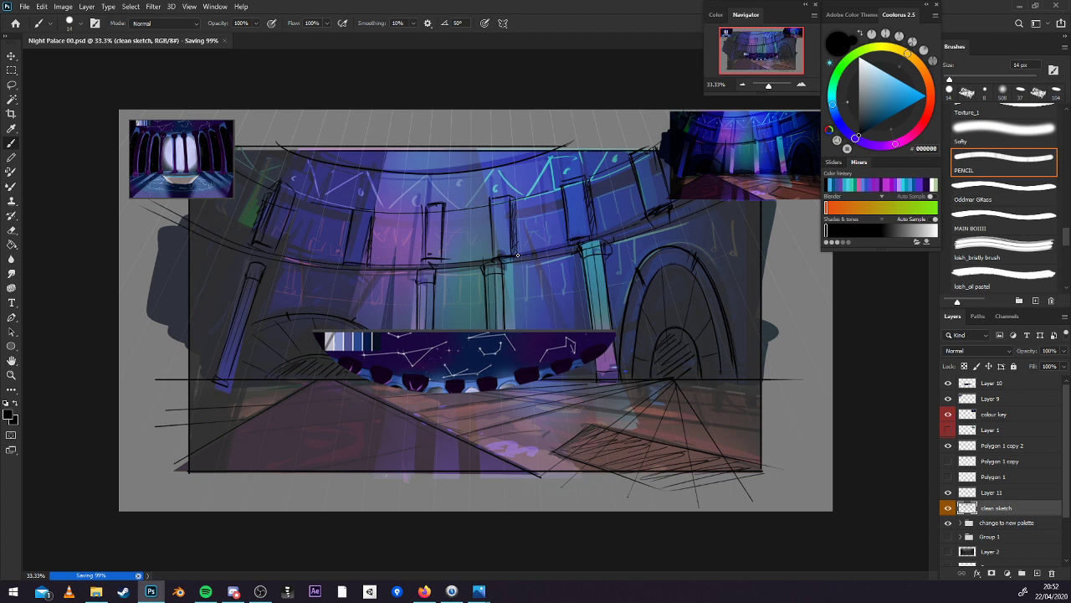
Scale the colour key thumbnail down slightly, shift it left, and erase the dark paint remnants around its edges.
{"action": "left_click", "coordinate": [998, 416]}
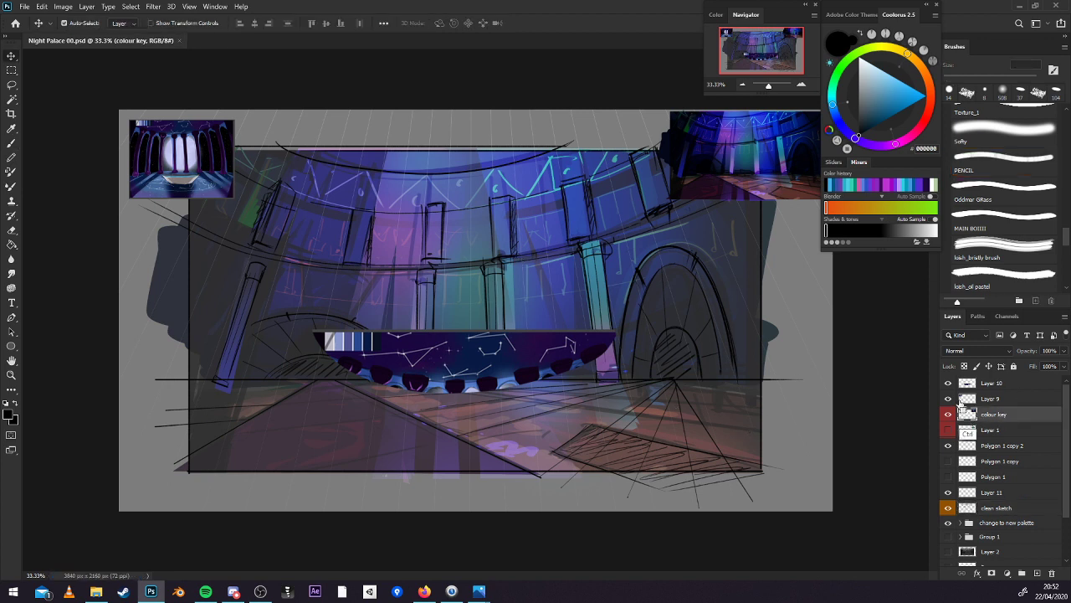
{"action": "key", "text": "ctrl+t"}
{"action": "left_click_drag", "start_coordinate": [660, 205], "coordinate": [668, 200]}
{"action": "left_click_drag", "start_coordinate": [747, 161], "coordinate": [720, 166]}
{"action": "key", "text": "Return"}
{"action": "key", "text": "Return"}
{"action": "key", "text": "e"}
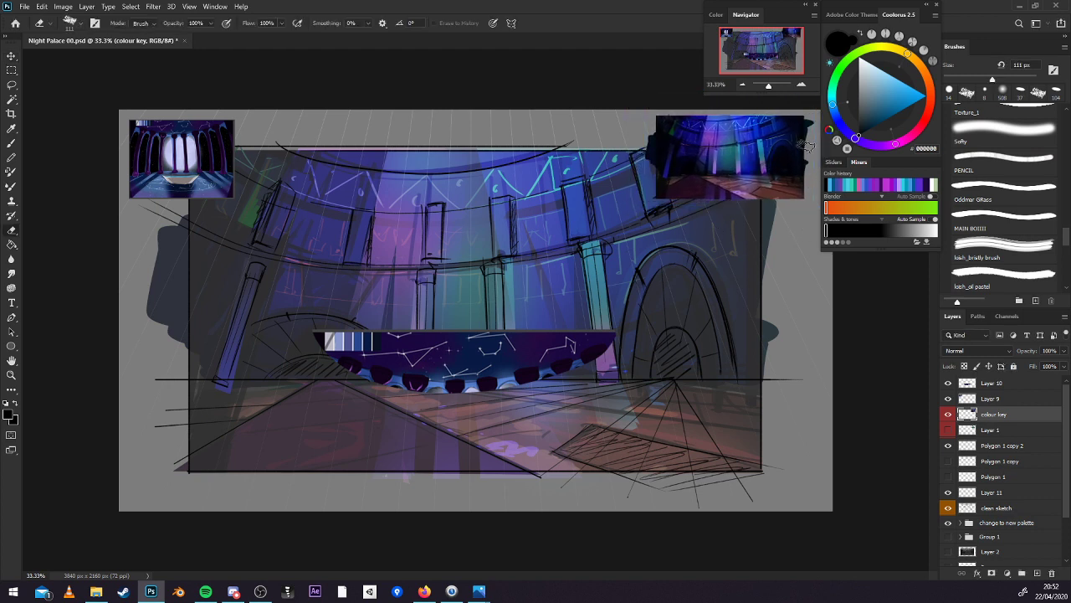
{"action": "left_click_drag", "start_coordinate": [642, 114], "coordinate": [650, 291]}
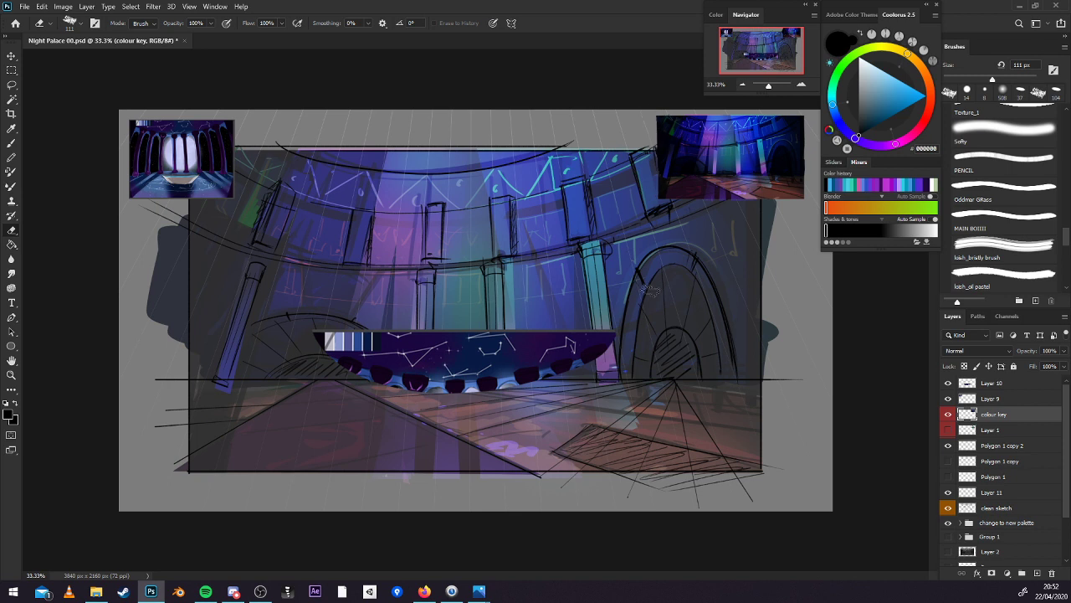
Draw a white constellation of dots and connecting lines on Layer 11 over the left part of the ceiling rim, using the PENCIL brush.
{"action": "left_click", "coordinate": [991, 508]}
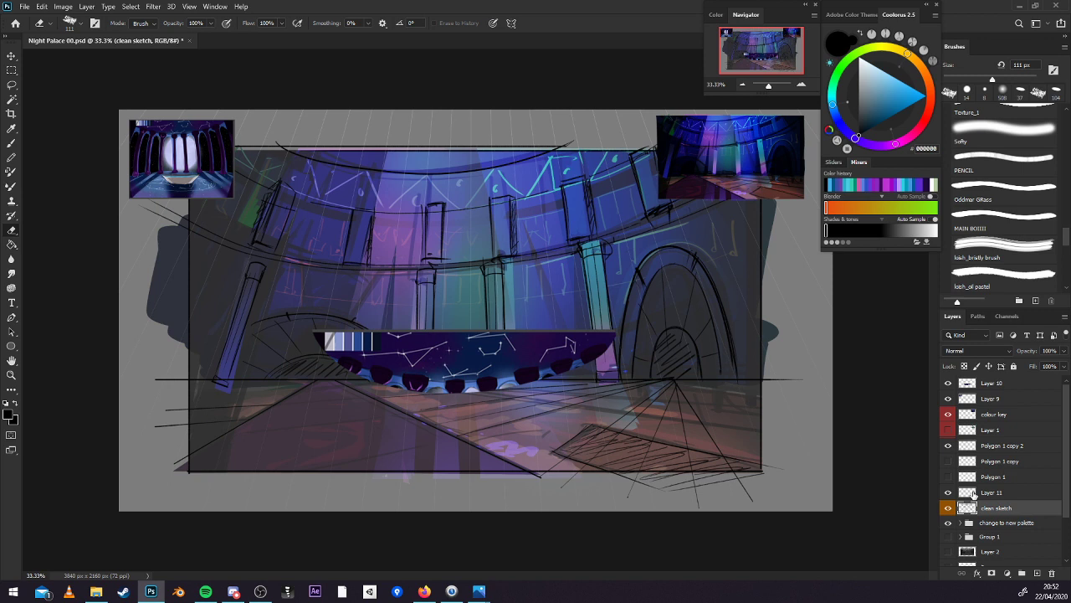
{"action": "key", "text": "b"}
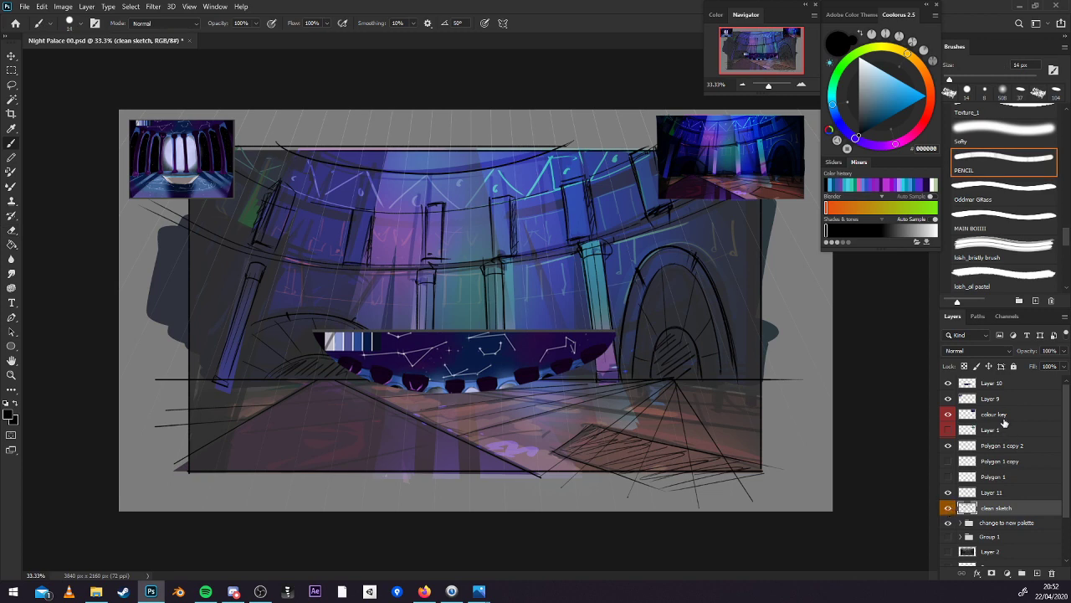
{"action": "double_click", "coordinate": [1002, 495]}
{"action": "left_click", "coordinate": [756, 264]}
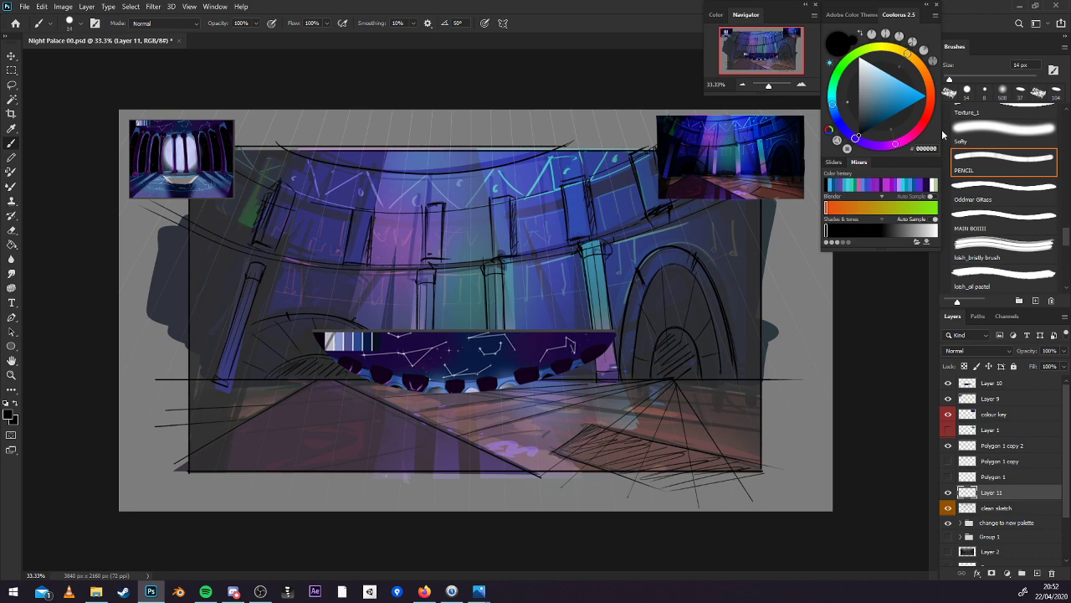
{"action": "key", "text": "x"}
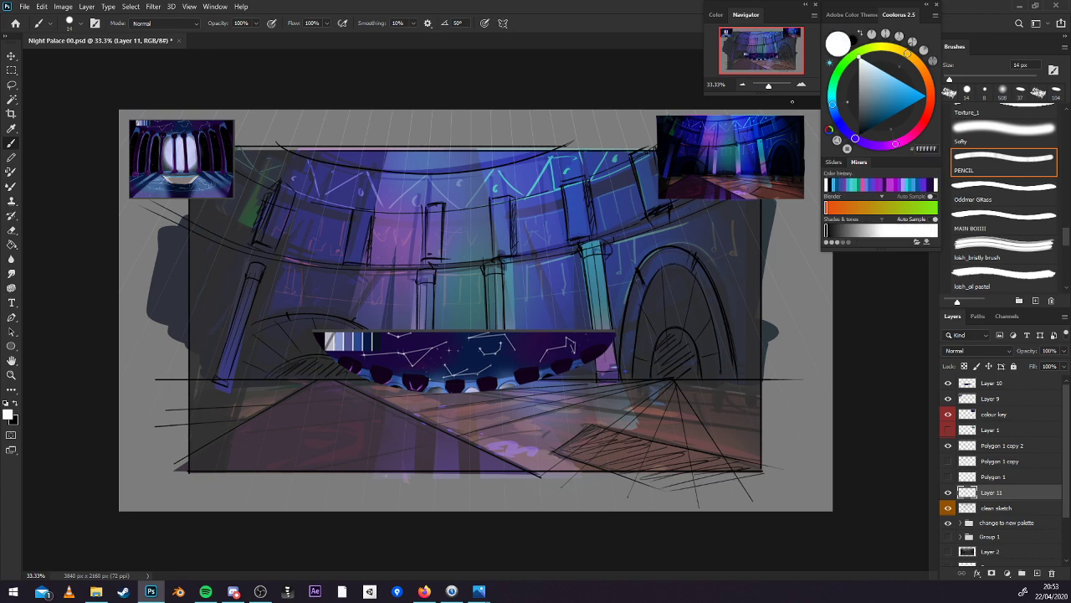
{"action": "key", "text": "ctrl+plus"}
{"action": "left_click_drag", "start_coordinate": [636, 301], "coordinate": [789, 288]}
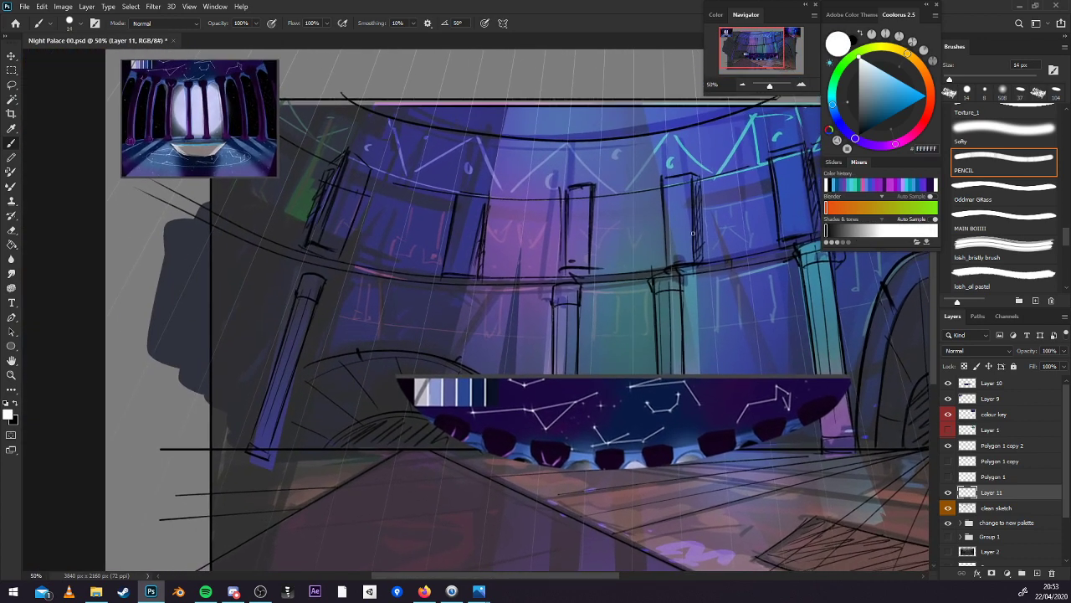
{"action": "left_click_drag", "start_coordinate": [693, 232], "coordinate": [759, 258]}
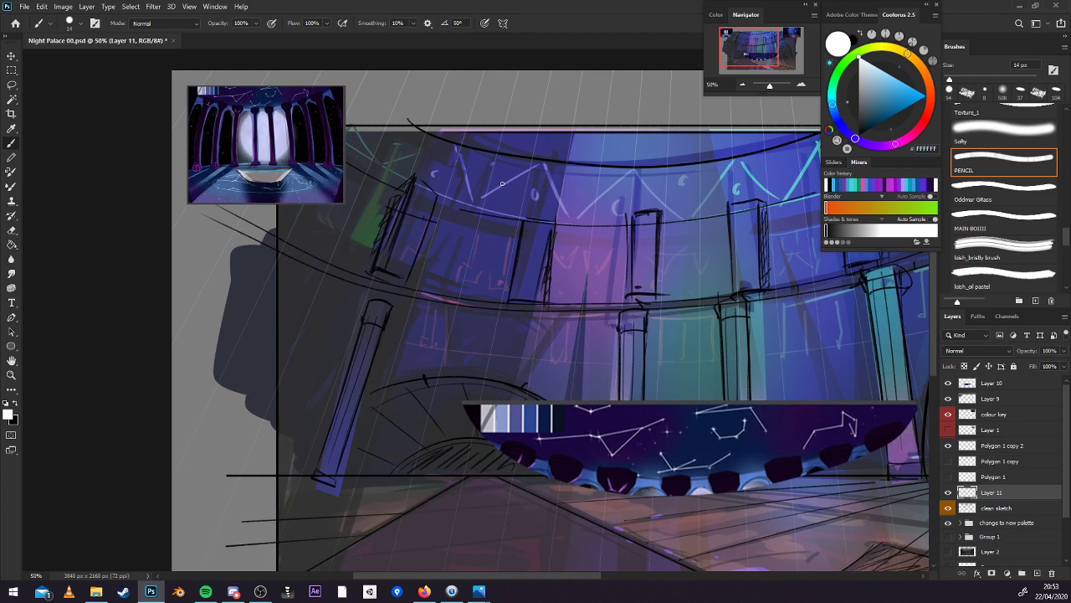
{"action": "left_click", "coordinate": [519, 141]}
{"action": "mouse_move", "coordinate": [522, 142]}
{"action": "left_mouse_down"}
{"action": "mouse_move", "coordinate": [582, 159]}
{"action": "mouse_move", "coordinate": [636, 138]}
{"action": "mouse_move", "coordinate": [611, 159]}
{"action": "mouse_move", "coordinate": [662, 125]}
{"action": "left_mouse_up"}
{"action": "left_click", "coordinate": [635, 141]}
{"action": "left_click", "coordinate": [587, 157]}
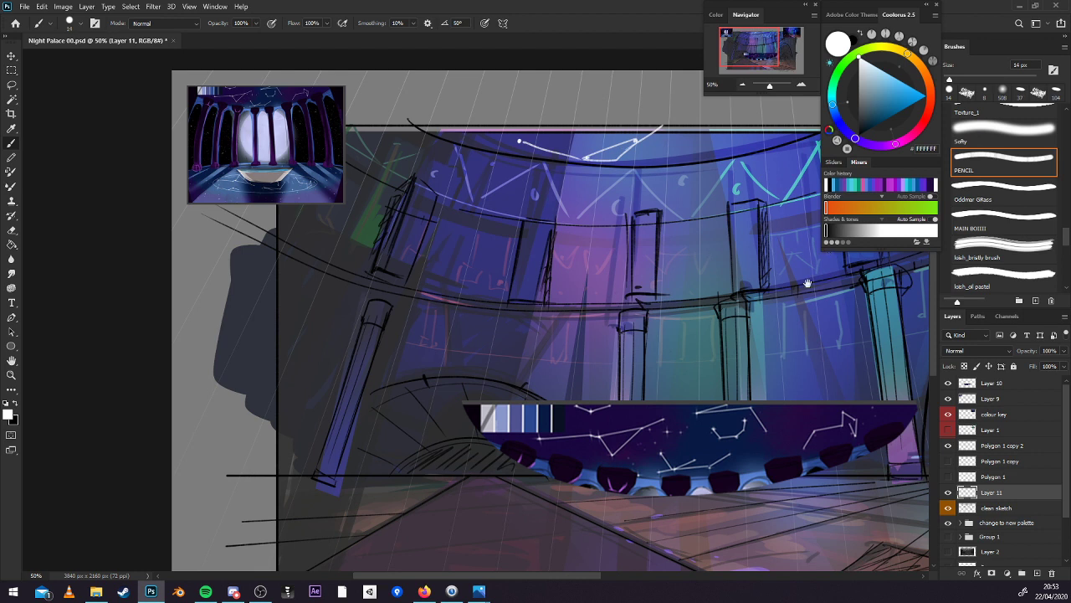
Draw a second white constellation to the right of the first along the ceiling rim on Layer 11.
{"action": "left_click_drag", "start_coordinate": [799, 297], "coordinate": [735, 293]}
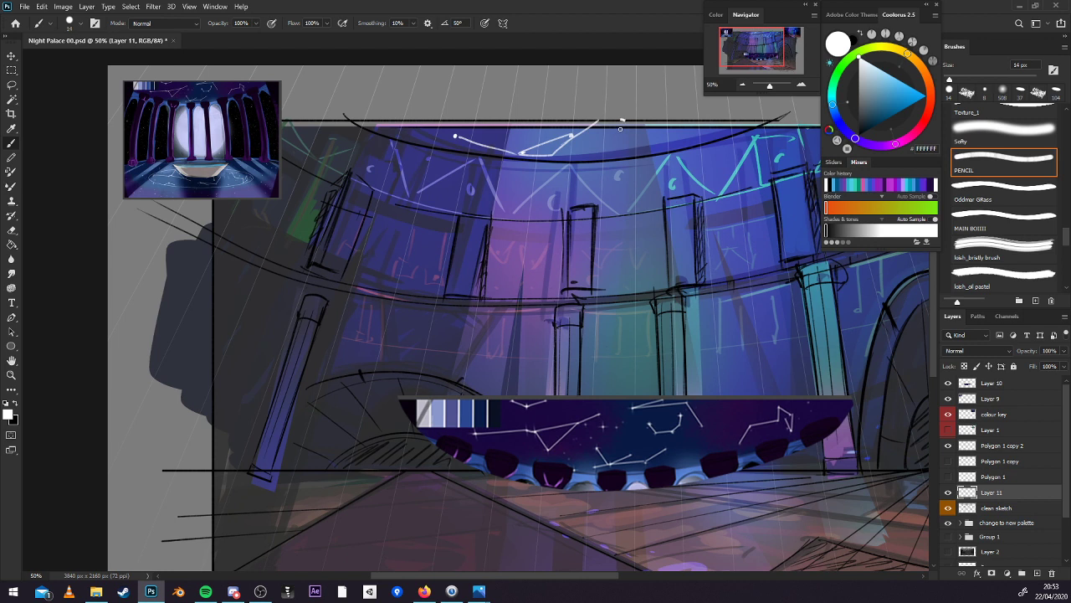
{"action": "mouse_move", "coordinate": [620, 129]}
{"action": "left_mouse_down"}
{"action": "mouse_move", "coordinate": [634, 153]}
{"action": "mouse_move", "coordinate": [642, 123]}
{"action": "mouse_move", "coordinate": [613, 150]}
{"action": "mouse_move", "coordinate": [628, 158]}
{"action": "mouse_move", "coordinate": [595, 144]}
{"action": "mouse_move", "coordinate": [634, 153]}
{"action": "mouse_move", "coordinate": [710, 112]}
{"action": "left_mouse_up"}
{"action": "left_click_drag", "start_coordinate": [709, 266], "coordinate": [693, 309]}
{"action": "left_click_drag", "start_coordinate": [762, 375], "coordinate": [737, 348]}
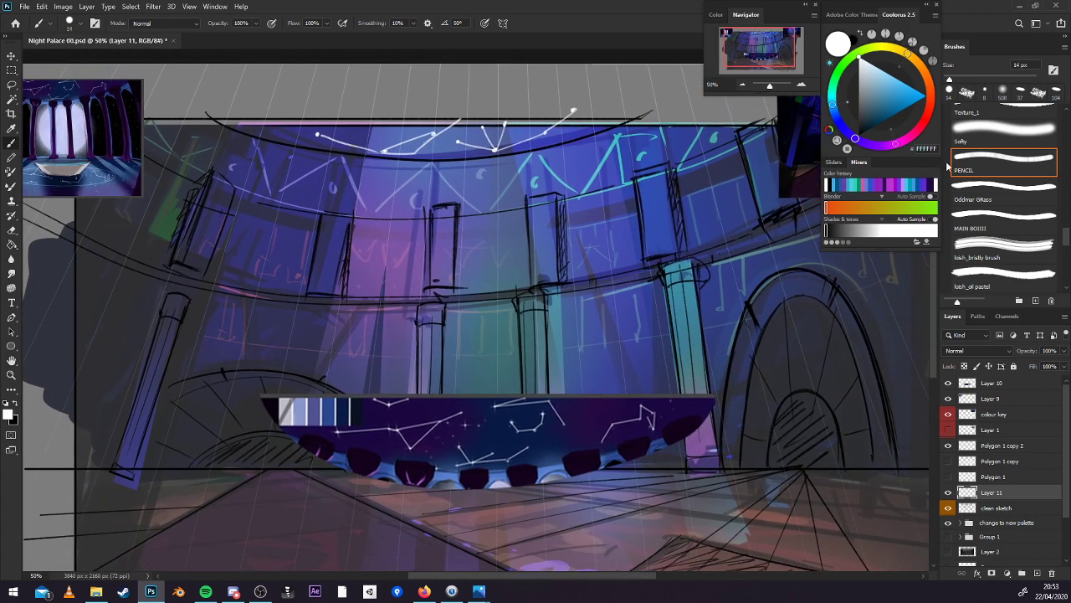
Hatch a black shadow band along the upper rail between the balcony pillars on the clean sketch layer, and save the file.
{"action": "left_click", "coordinate": [1000, 507]}
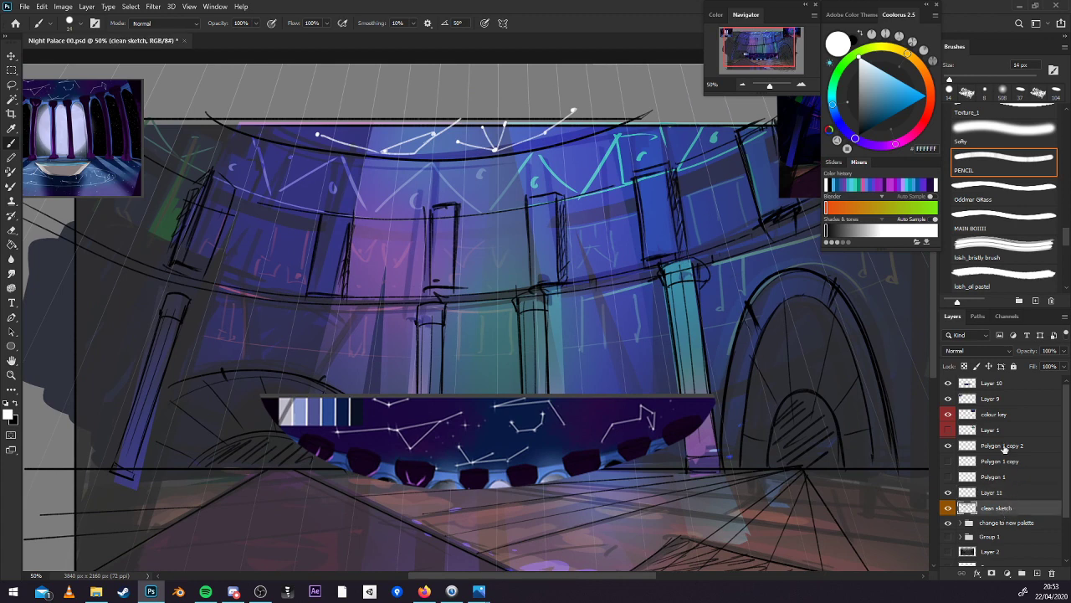
{"action": "key", "text": "x"}
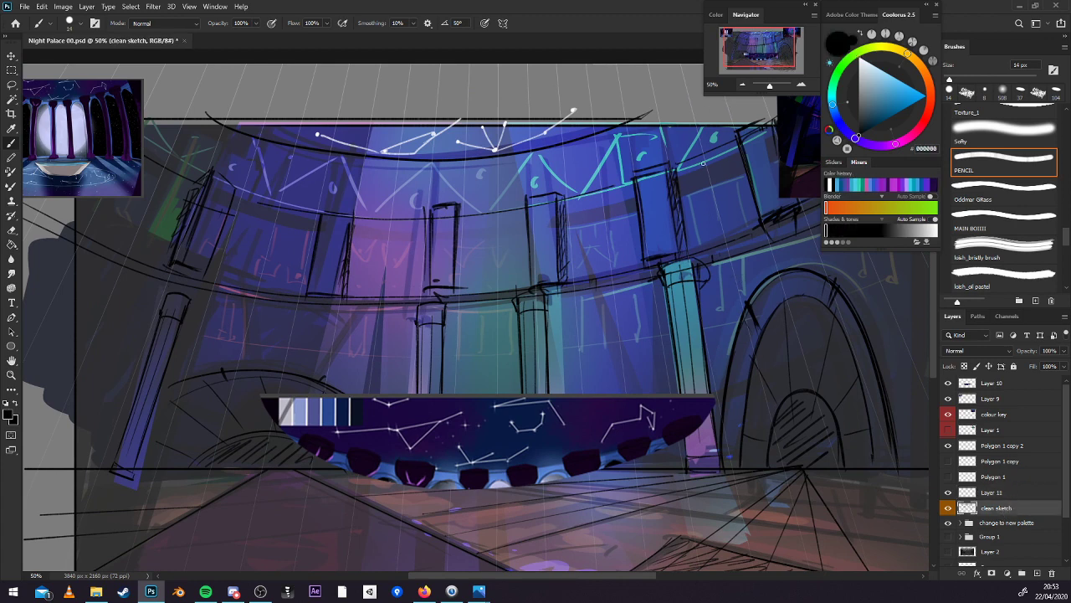
{"action": "mouse_move", "coordinate": [737, 153]}
{"action": "left_mouse_down"}
{"action": "mouse_move", "coordinate": [687, 171]}
{"action": "mouse_move", "coordinate": [718, 156]}
{"action": "left_mouse_up"}
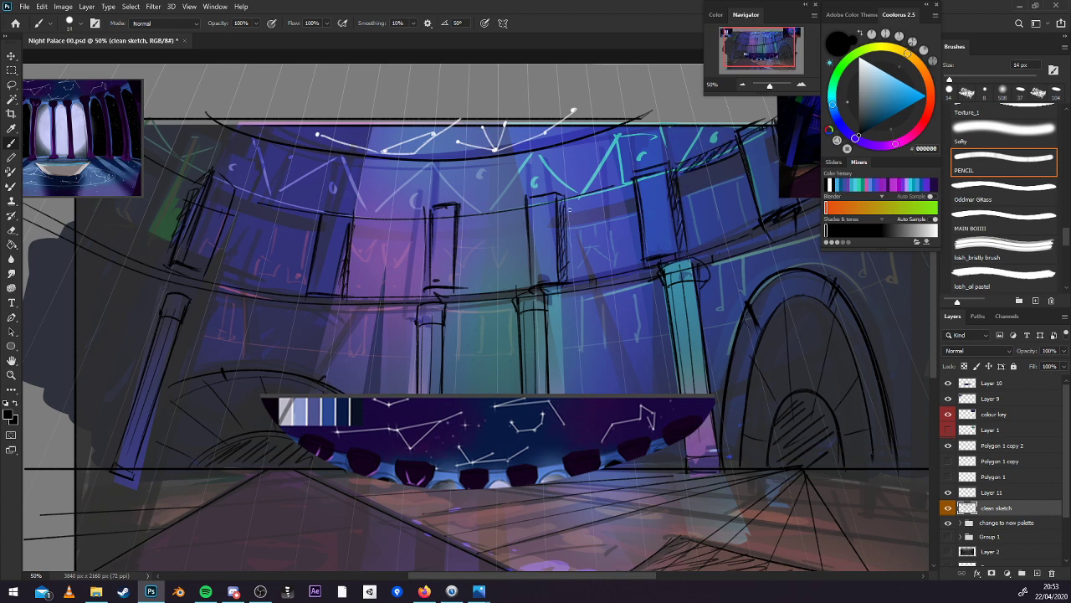
{"action": "mouse_move", "coordinate": [570, 209]}
{"action": "left_mouse_down"}
{"action": "mouse_move", "coordinate": [631, 198]}
{"action": "mouse_move", "coordinate": [616, 201]}
{"action": "left_mouse_up"}
{"action": "left_click_drag", "start_coordinate": [620, 190], "coordinate": [603, 202]}
{"action": "left_click_drag", "start_coordinate": [606, 192], "coordinate": [573, 207]}
{"action": "mouse_move", "coordinate": [459, 224]}
{"action": "left_mouse_down"}
{"action": "mouse_move", "coordinate": [520, 218]}
{"action": "mouse_move", "coordinate": [460, 224]}
{"action": "left_mouse_up"}
{"action": "mouse_move", "coordinate": [354, 221]}
{"action": "left_mouse_down"}
{"action": "mouse_move", "coordinate": [428, 220]}
{"action": "mouse_move", "coordinate": [362, 225]}
{"action": "left_mouse_up"}
{"action": "mouse_move", "coordinate": [244, 209]}
{"action": "left_mouse_down"}
{"action": "mouse_move", "coordinate": [330, 223]}
{"action": "mouse_move", "coordinate": [289, 216]}
{"action": "left_mouse_up"}
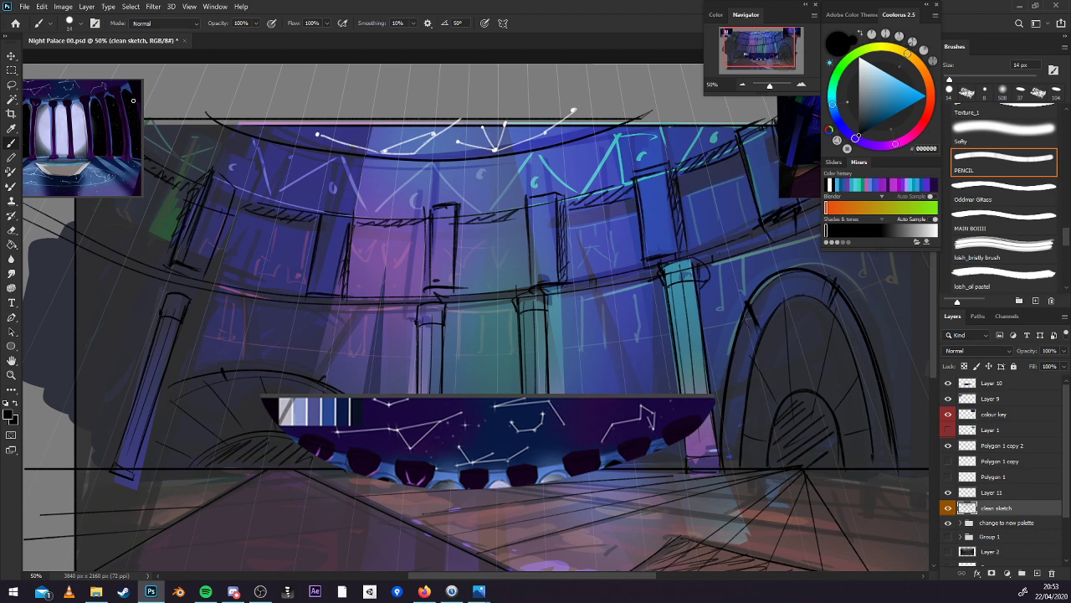
{"action": "key", "text": "ctrl+s"}
Delete Layer 10, the curved constellation reference piece covering the lower pillars.
{"action": "left_click_drag", "start_coordinate": [761, 42], "coordinate": [754, 49]}
{"action": "left_click", "coordinate": [967, 383]}
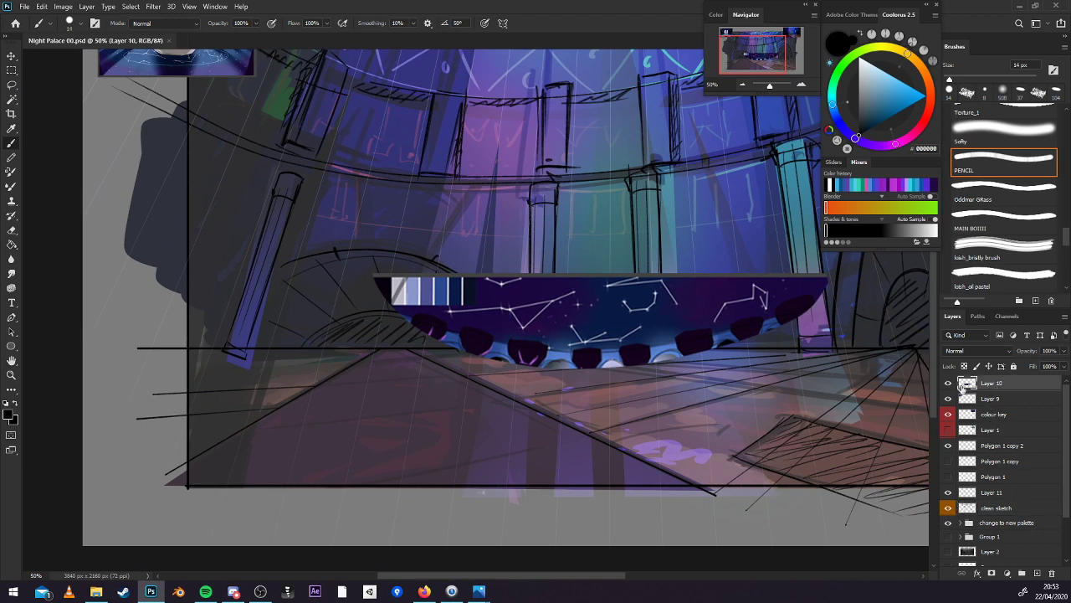
{"action": "left_click", "coordinate": [948, 383]}
{"action": "left_click", "coordinate": [949, 384]}
{"action": "left_click", "coordinate": [1052, 573]}
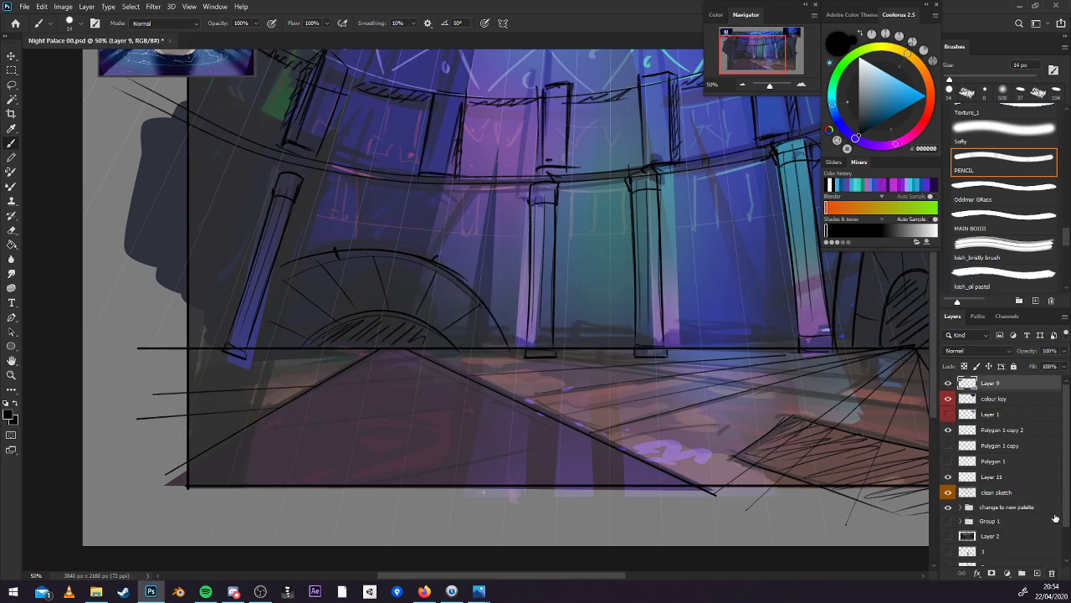
Select the clean sketch layer and show the Polygon 1 copy and Polygon 1 perspective grids.
{"action": "left_click_drag", "start_coordinate": [775, 396], "coordinate": [727, 383]}
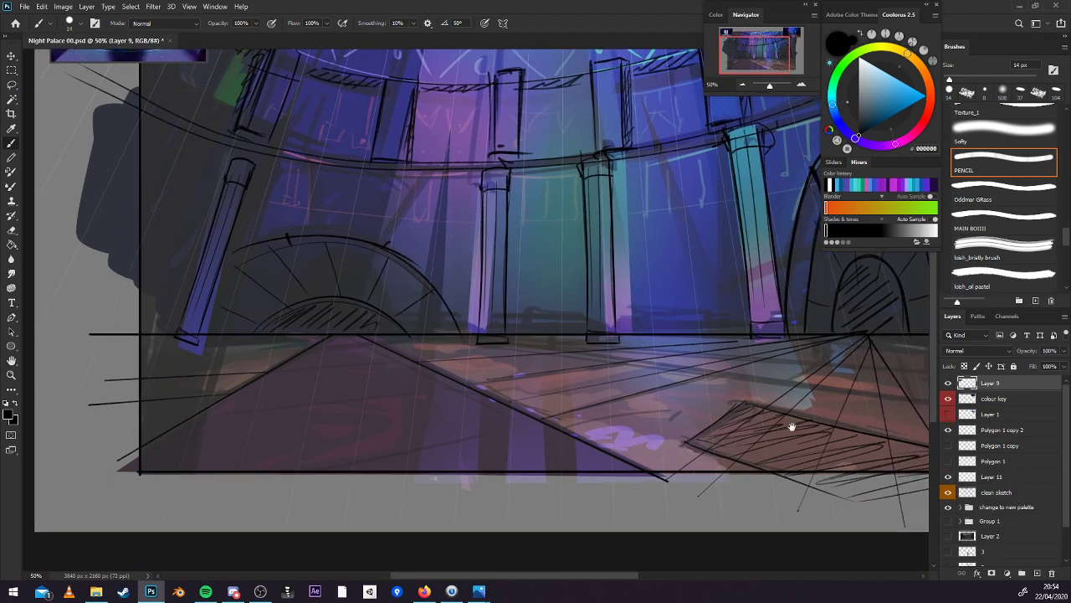
{"action": "scroll", "coordinate": [792, 427], "scroll_direction": "right", "scroll_amount": 2}
{"action": "left_click", "coordinate": [1004, 492]}
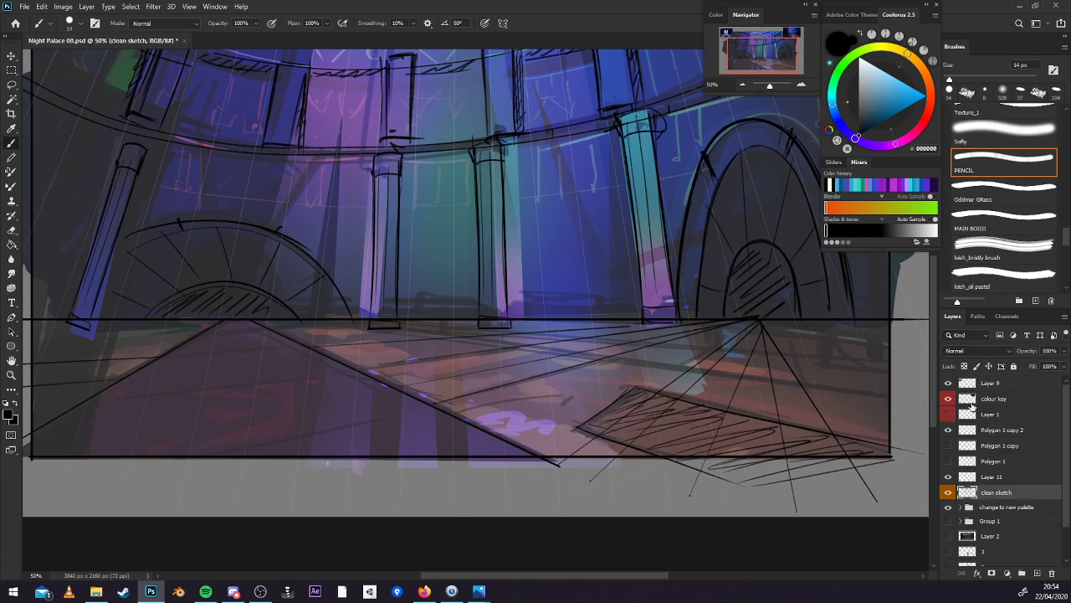
{"action": "left_click", "coordinate": [948, 446]}
{"action": "left_click", "coordinate": [948, 461]}
{"action": "left_click", "coordinate": [948, 493]}
{"action": "left_click", "coordinate": [948, 493]}
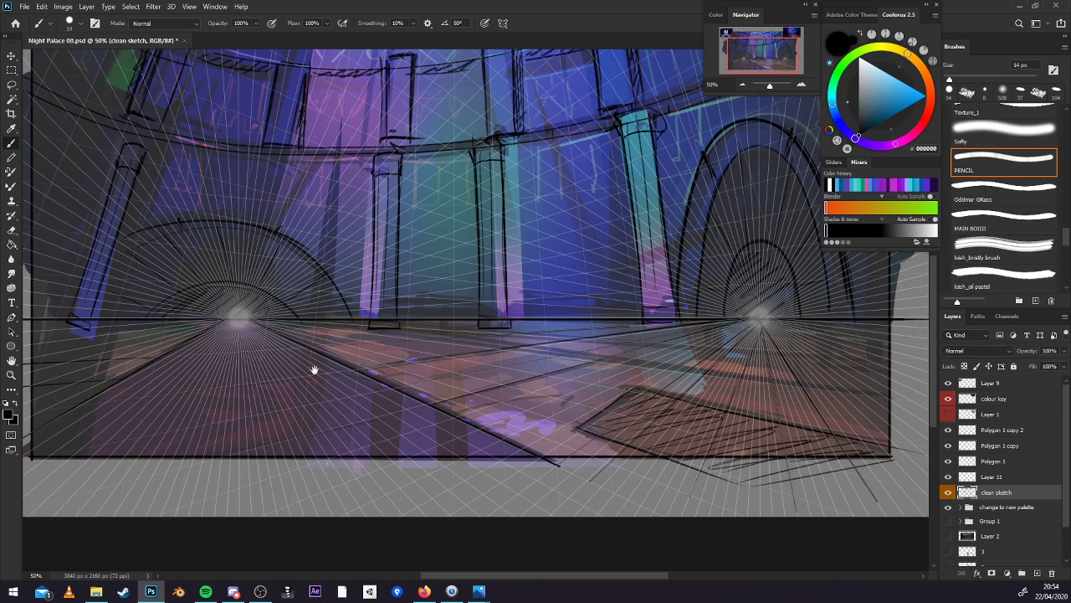
Sketch an inner contour and small raised blocks along the rim of the left arch, following the perspective grid.
{"action": "left_click_drag", "start_coordinate": [313, 369], "coordinate": [673, 343]}
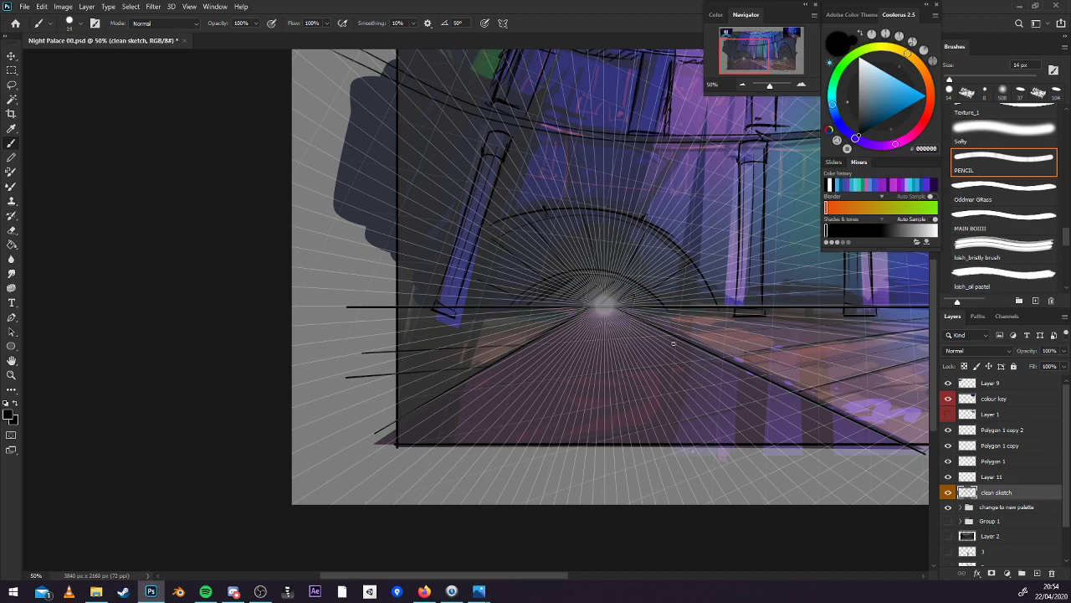
{"action": "key", "text": "space"}
{"action": "left_click_drag", "start_coordinate": [737, 382], "coordinate": [767, 397]}
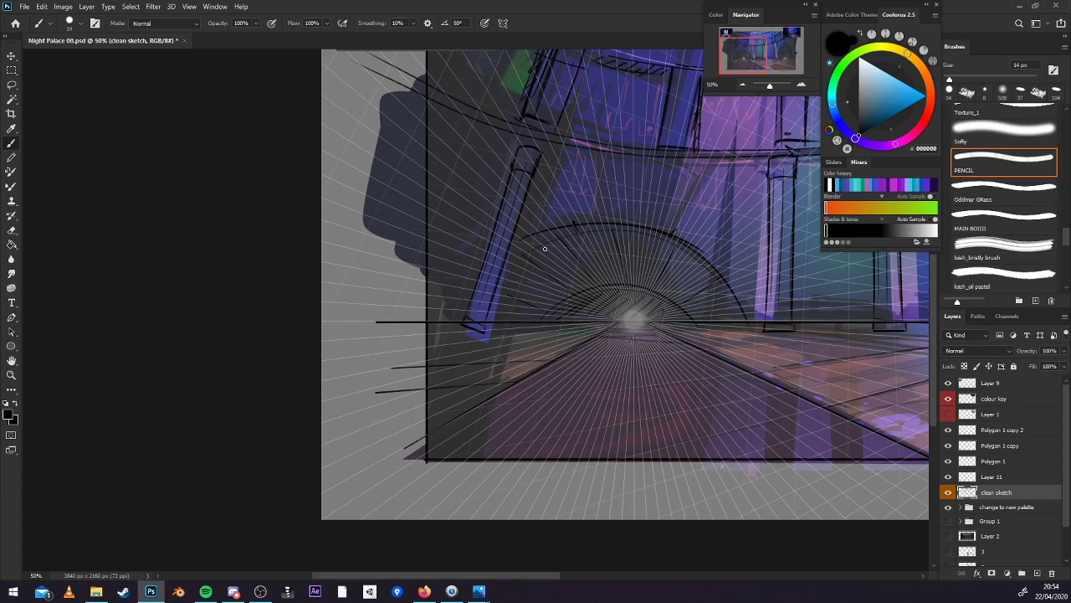
{"action": "mouse_move", "coordinate": [520, 255]}
{"action": "left_mouse_down"}
{"action": "mouse_move", "coordinate": [644, 231]}
{"action": "mouse_move", "coordinate": [664, 239]}
{"action": "left_mouse_up"}
{"action": "left_click_drag", "start_coordinate": [512, 248], "coordinate": [536, 241]}
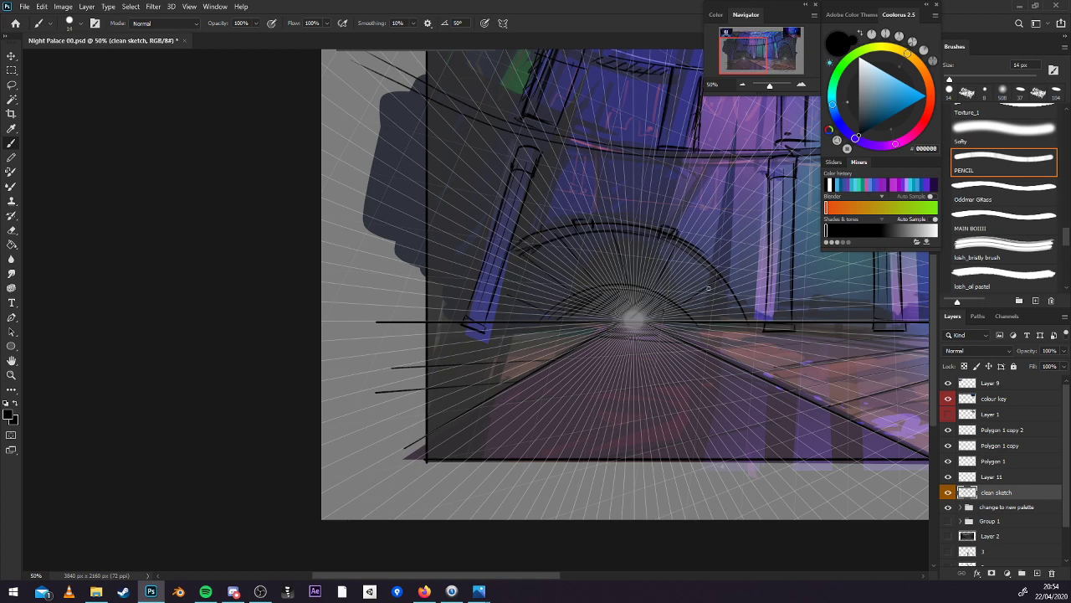
{"action": "left_click_drag", "start_coordinate": [736, 293], "coordinate": [731, 311]}
{"action": "left_click_drag", "start_coordinate": [778, 366], "coordinate": [710, 435]}
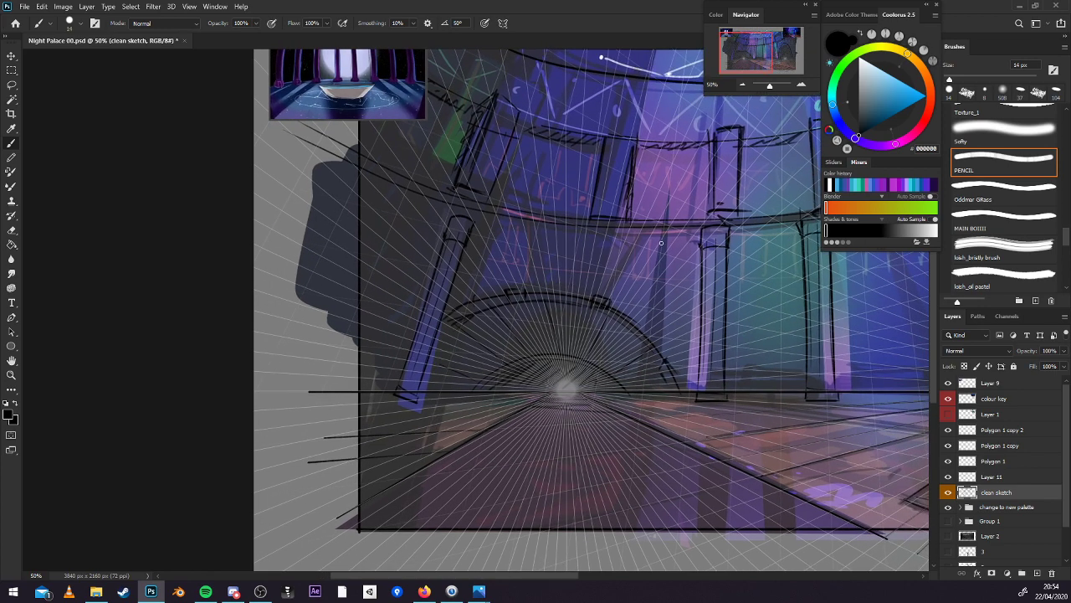
{"action": "left_click_drag", "start_coordinate": [633, 359], "coordinate": [650, 441]}
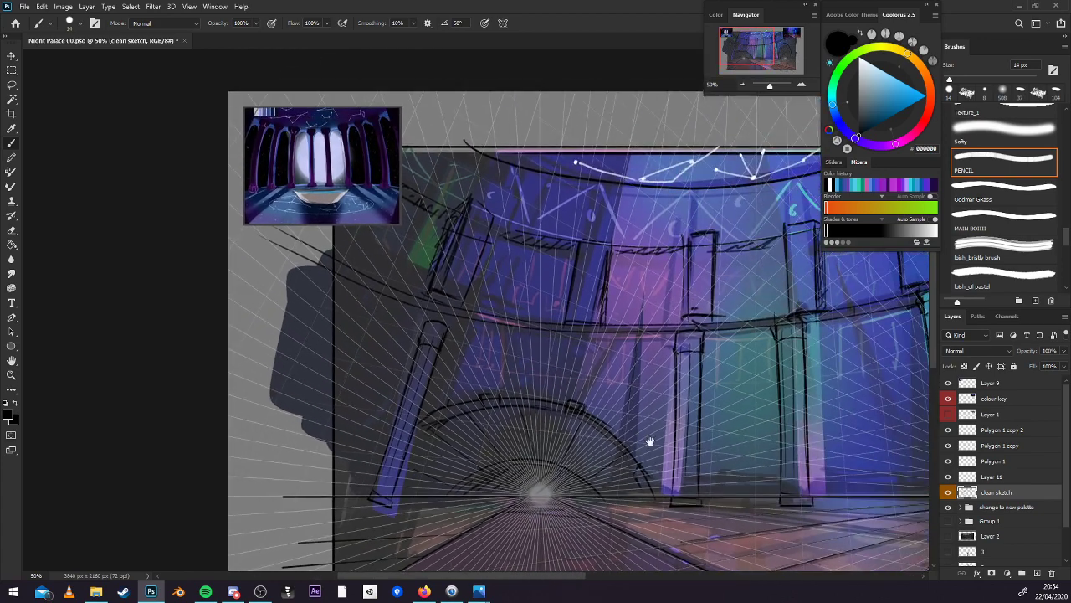
{"action": "left_click_drag", "start_coordinate": [766, 419], "coordinate": [707, 393]}
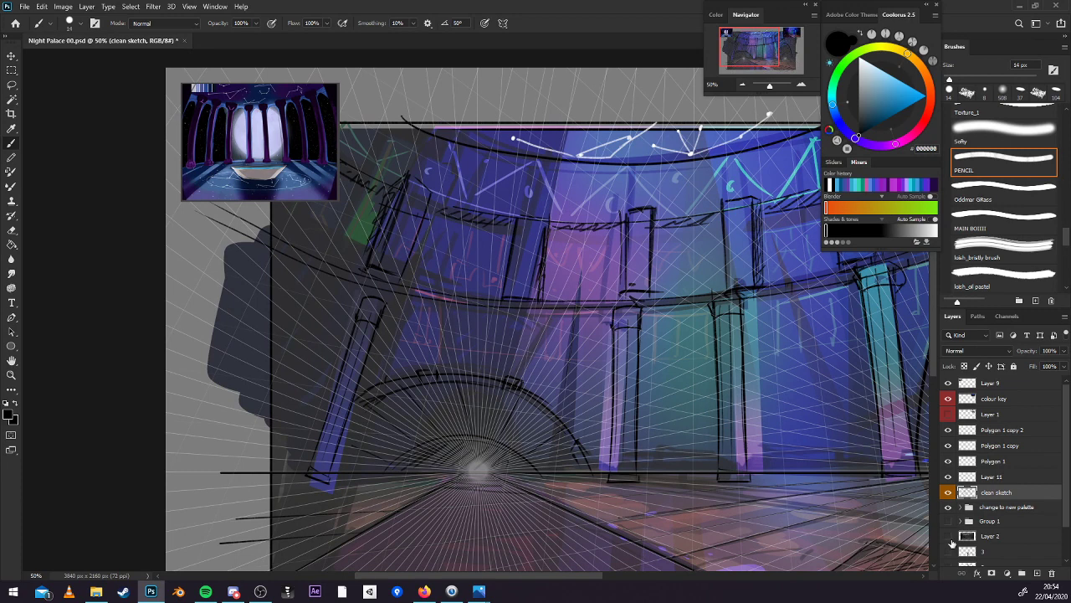
Compare the artwork with the colour key layer and the change to new palette group hidden and shown.
{"action": "left_click", "coordinate": [948, 398]}
{"action": "left_click", "coordinate": [948, 398]}
{"action": "left_click", "coordinate": [948, 506]}
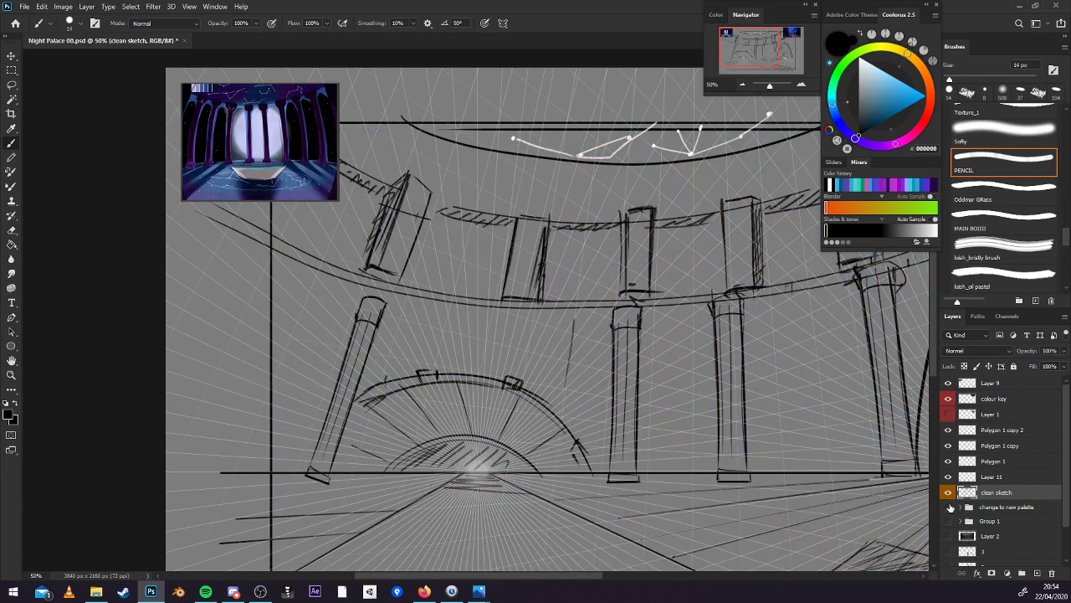
{"action": "left_click", "coordinate": [948, 507]}
Hatch a dark foreground mass in black down the scene's left edge and upper-left corner on the clean sketch layer.
{"action": "mouse_move", "coordinate": [245, 225]}
{"action": "left_mouse_down"}
{"action": "mouse_move", "coordinate": [379, 300]}
{"action": "mouse_move", "coordinate": [365, 321]}
{"action": "mouse_move", "coordinate": [361, 314]}
{"action": "mouse_move", "coordinate": [288, 549]}
{"action": "mouse_move", "coordinate": [323, 466]}
{"action": "mouse_move", "coordinate": [269, 478]}
{"action": "mouse_move", "coordinate": [348, 317]}
{"action": "mouse_move", "coordinate": [264, 336]}
{"action": "mouse_move", "coordinate": [272, 250]}
{"action": "left_mouse_up"}
{"action": "left_click_drag", "start_coordinate": [434, 240], "coordinate": [481, 297]}
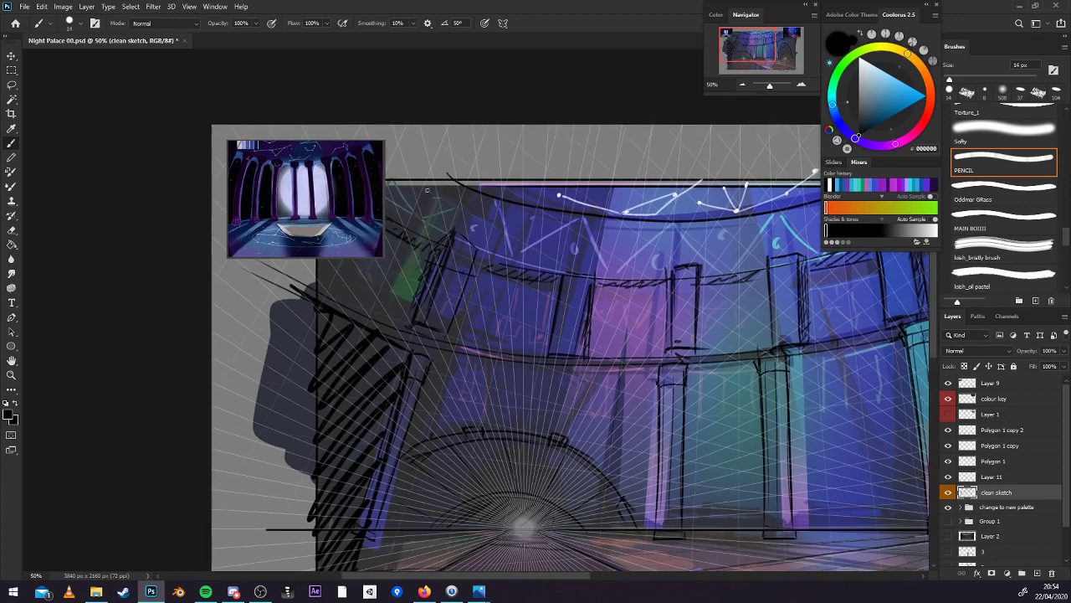
{"action": "mouse_move", "coordinate": [459, 156]}
{"action": "left_mouse_down"}
{"action": "mouse_move", "coordinate": [401, 282]}
{"action": "mouse_move", "coordinate": [367, 326]}
{"action": "mouse_move", "coordinate": [352, 293]}
{"action": "mouse_move", "coordinate": [408, 244]}
{"action": "mouse_move", "coordinate": [422, 161]}
{"action": "mouse_move", "coordinate": [400, 142]}
{"action": "left_mouse_up"}
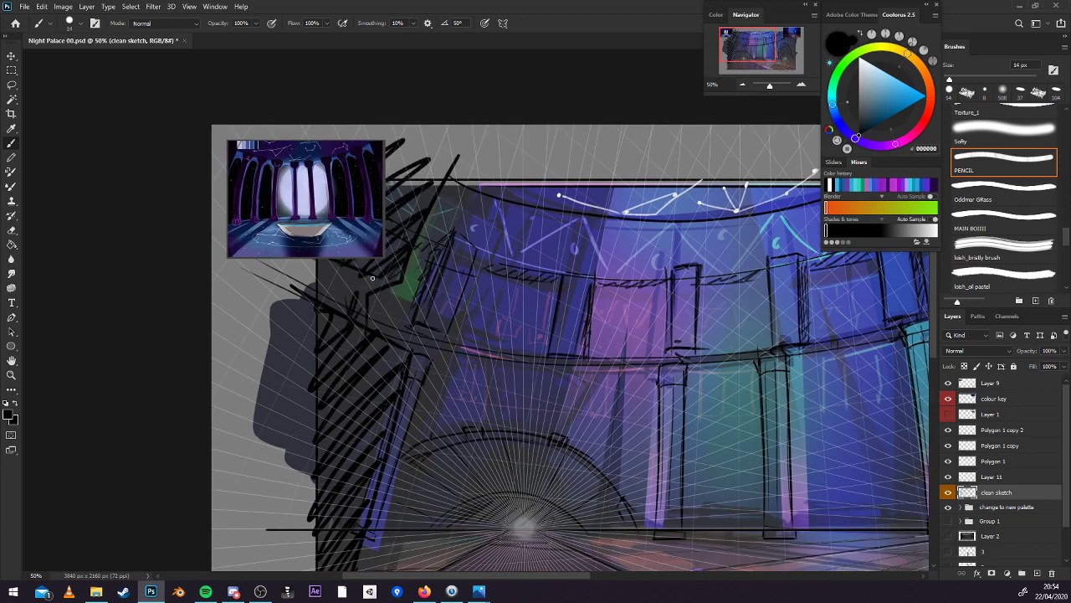
{"action": "mouse_move", "coordinate": [368, 318]}
{"action": "left_mouse_down"}
{"action": "mouse_move", "coordinate": [364, 265]}
{"action": "mouse_move", "coordinate": [314, 278]}
{"action": "mouse_move", "coordinate": [372, 277]}
{"action": "left_mouse_up"}
{"action": "left_click_drag", "start_coordinate": [481, 388], "coordinate": [548, 269]}
{"action": "mouse_move", "coordinate": [433, 387]}
{"action": "left_mouse_down"}
{"action": "mouse_move", "coordinate": [393, 559]}
{"action": "mouse_move", "coordinate": [381, 494]}
{"action": "mouse_move", "coordinate": [397, 532]}
{"action": "mouse_move", "coordinate": [410, 436]}
{"action": "mouse_move", "coordinate": [392, 343]}
{"action": "mouse_move", "coordinate": [418, 235]}
{"action": "left_mouse_up"}
{"action": "left_click_drag", "start_coordinate": [806, 333], "coordinate": [510, 353]}
{"action": "left_click_drag", "start_coordinate": [800, 447], "coordinate": [796, 328]}
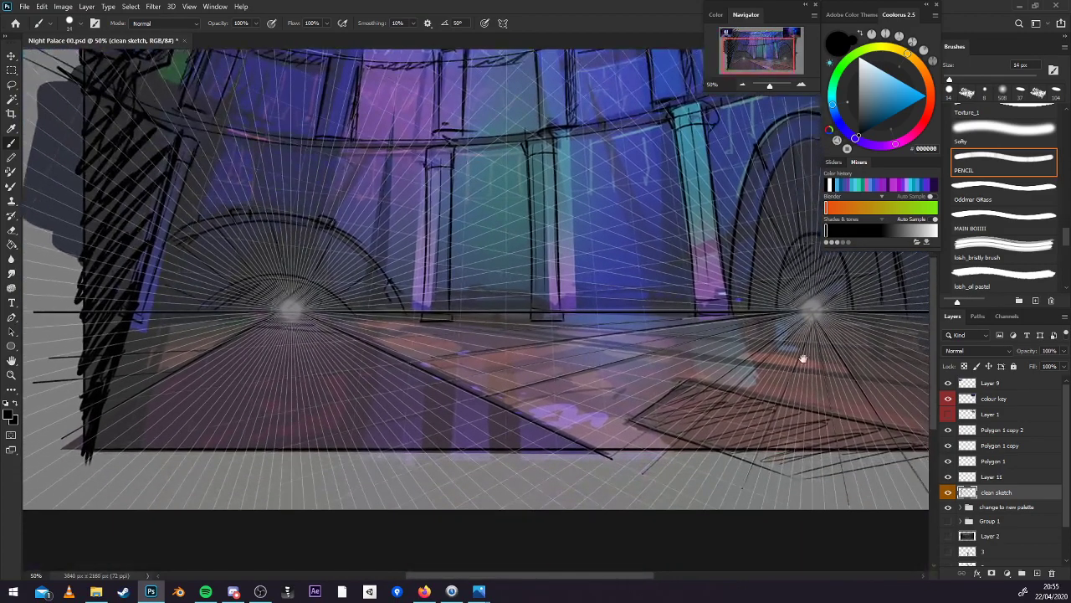
{"action": "left_click_drag", "start_coordinate": [842, 445], "coordinate": [705, 484]}
{"action": "left_click", "coordinate": [743, 84]}
{"action": "left_click", "coordinate": [743, 85]}
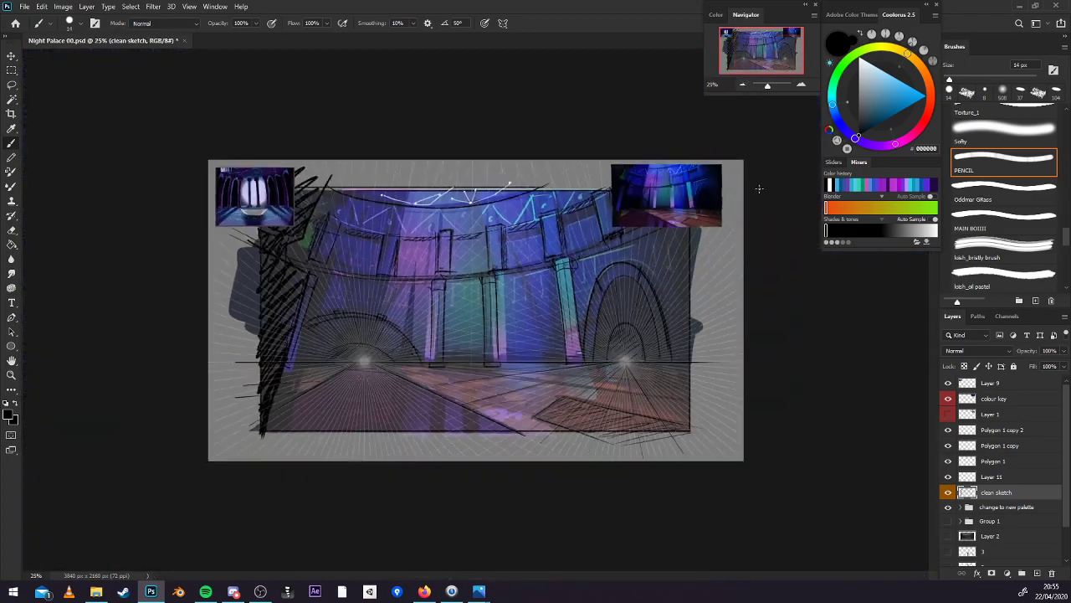
Draw a flat ellipse about 1233 by 183 px on the floor above Layer 11, with a white 5 px stroke and no fill.
{"action": "left_click", "coordinate": [1004, 477]}
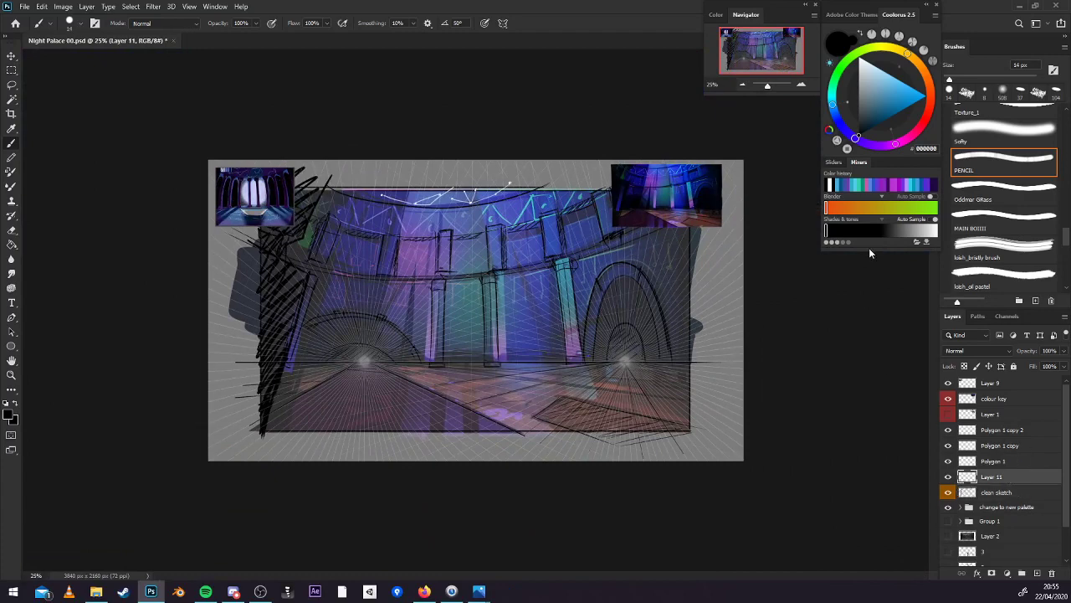
{"action": "key", "text": "x"}
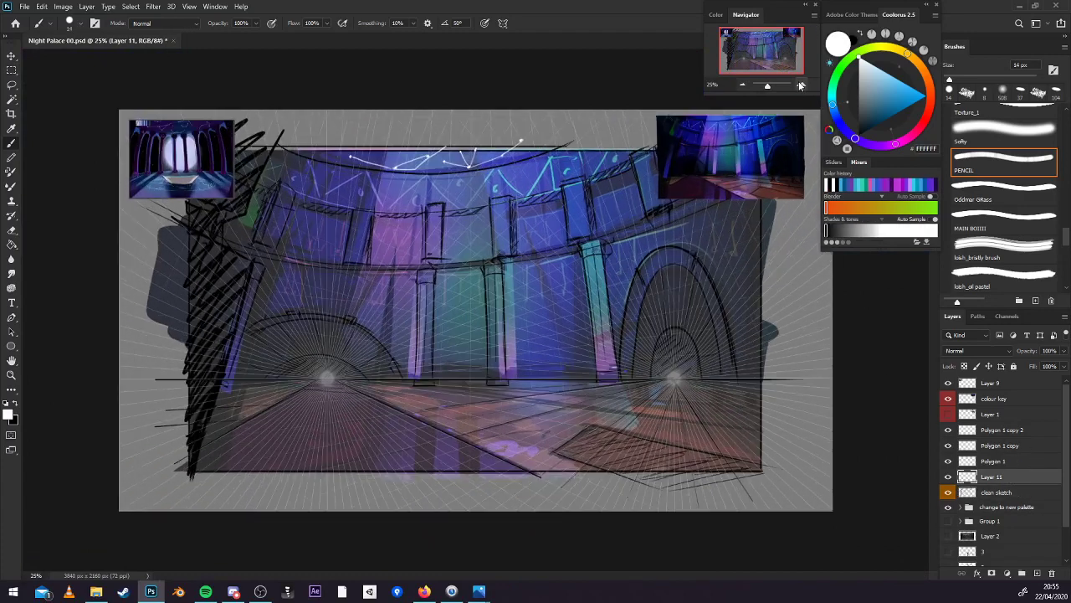
{"action": "left_click", "coordinate": [801, 85]}
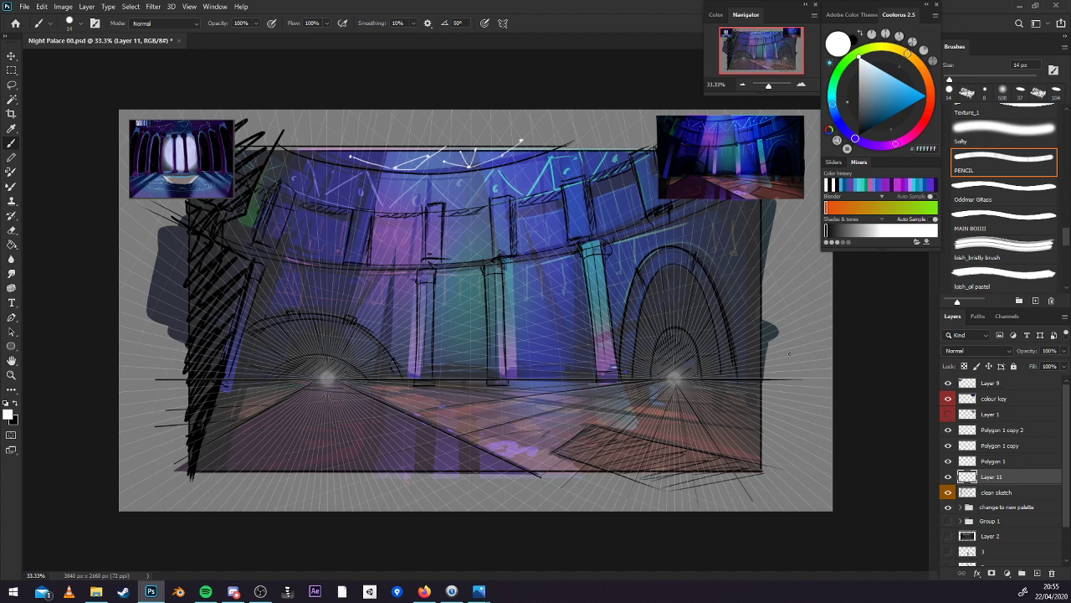
{"action": "left_click", "coordinate": [800, 85]}
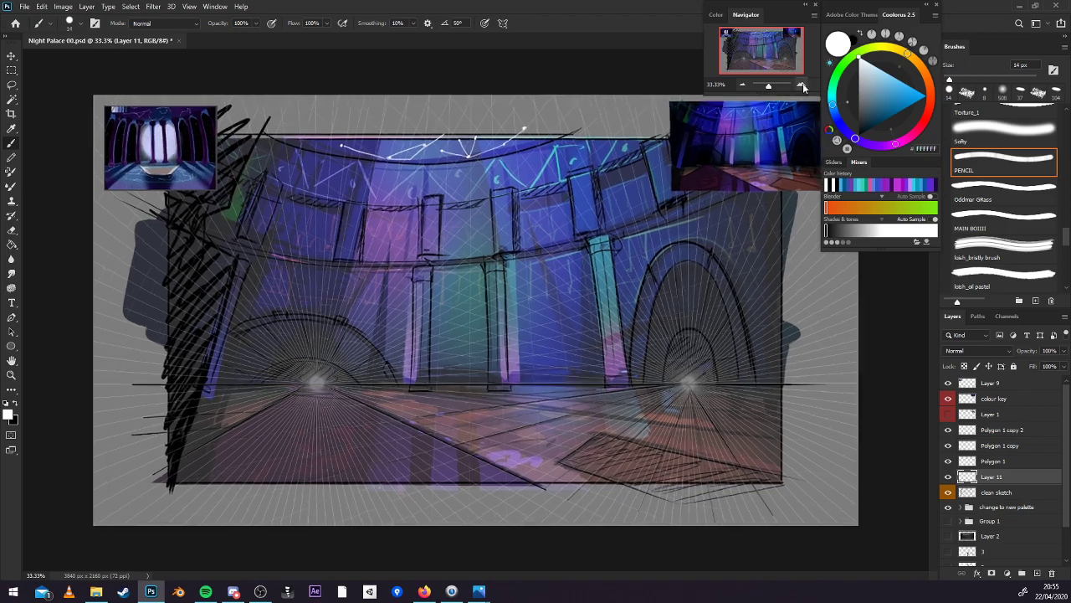
{"action": "left_click_drag", "start_coordinate": [593, 312], "coordinate": [765, 322]}
{"action": "left_click", "coordinate": [743, 85]}
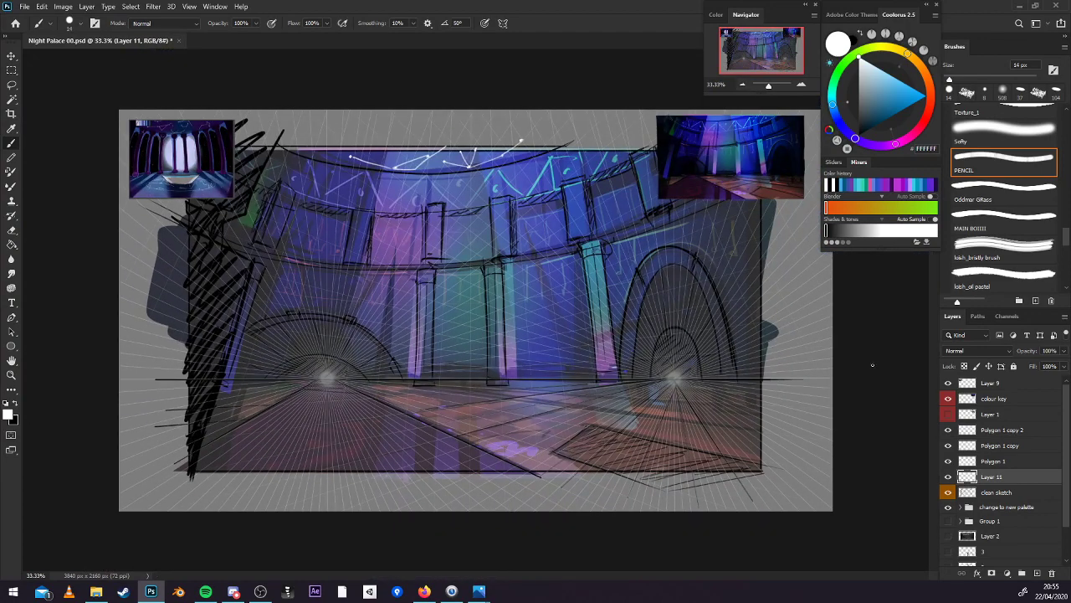
{"action": "left_click", "coordinate": [11, 345]}
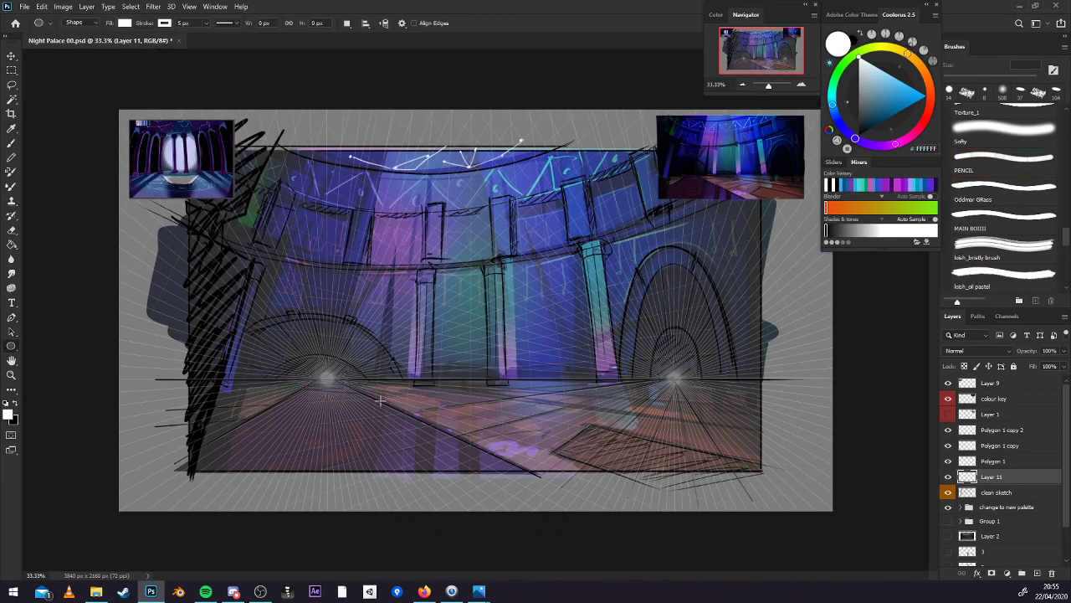
{"action": "left_click_drag", "start_coordinate": [436, 421], "coordinate": [597, 431]}
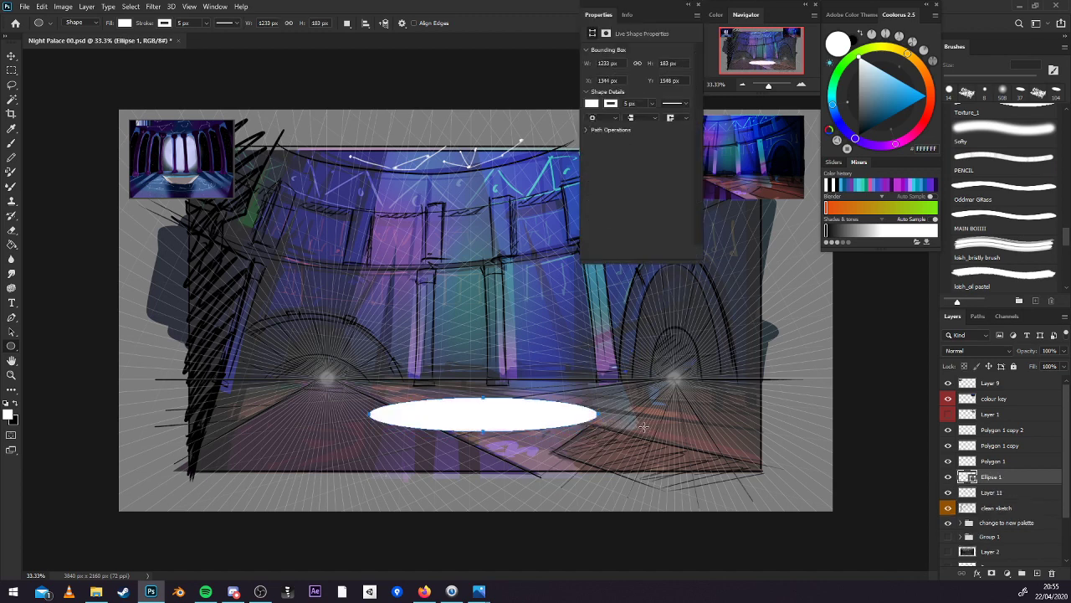
{"action": "left_click", "coordinate": [124, 23]}
{"action": "left_click", "coordinate": [59, 43]}
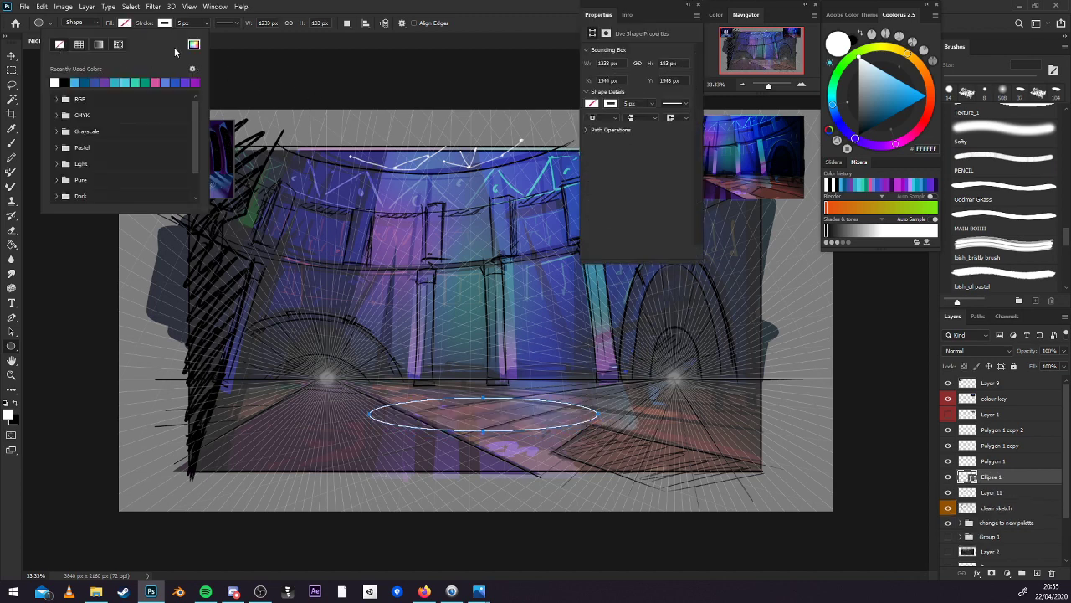
{"action": "key", "text": "Escape"}
Move the floor ellipse slightly and stretch its height to about 121% to suit the floor perspective.
{"action": "key", "text": "v"}
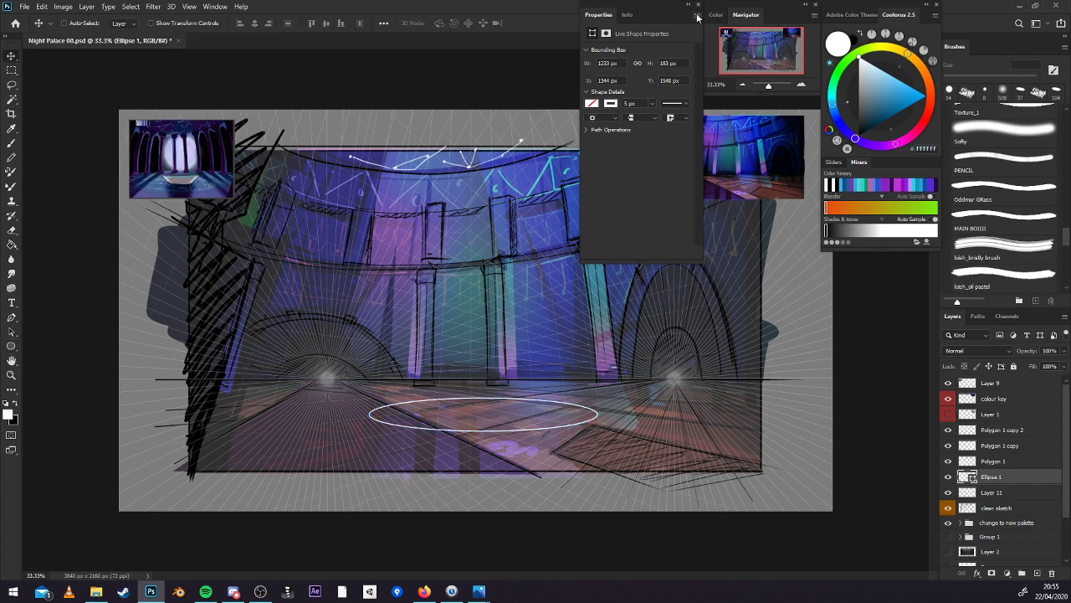
{"action": "left_click", "coordinate": [698, 5]}
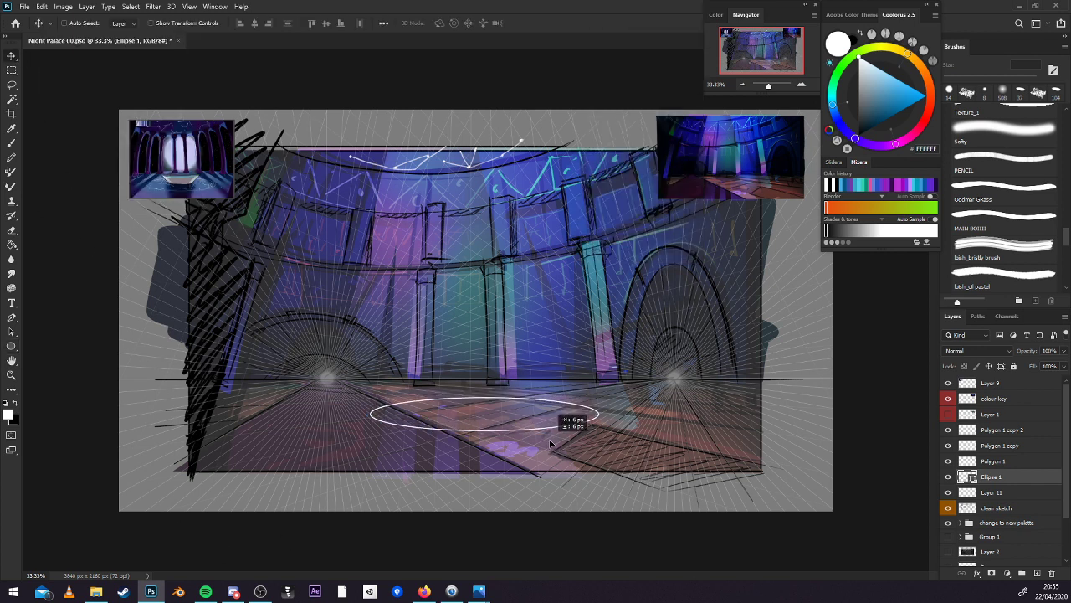
{"action": "left_click_drag", "start_coordinate": [553, 436], "coordinate": [548, 437]}
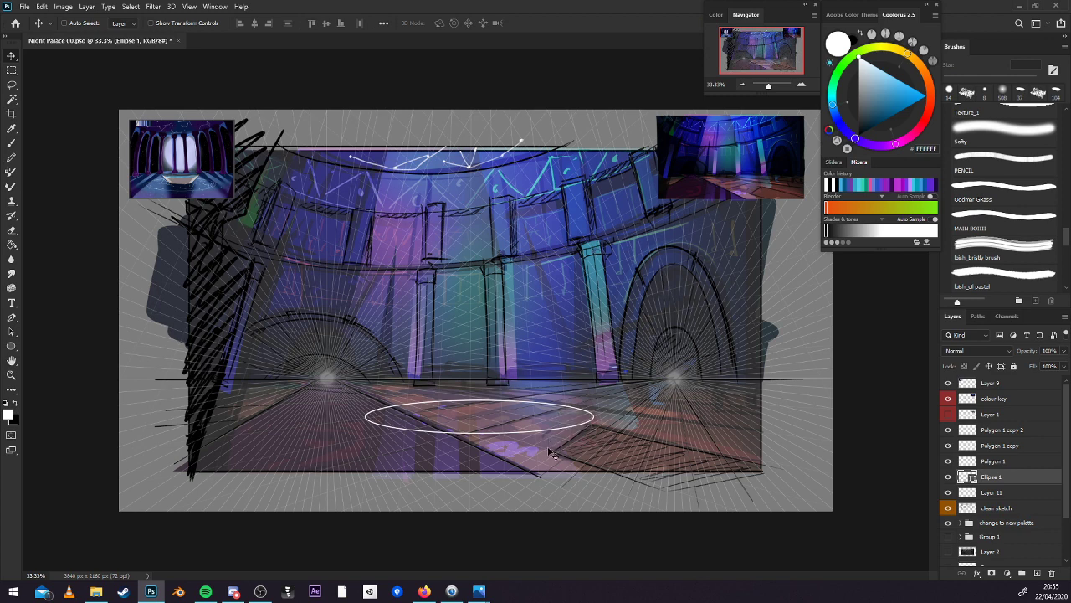
{"action": "key", "text": "ctrl+t"}
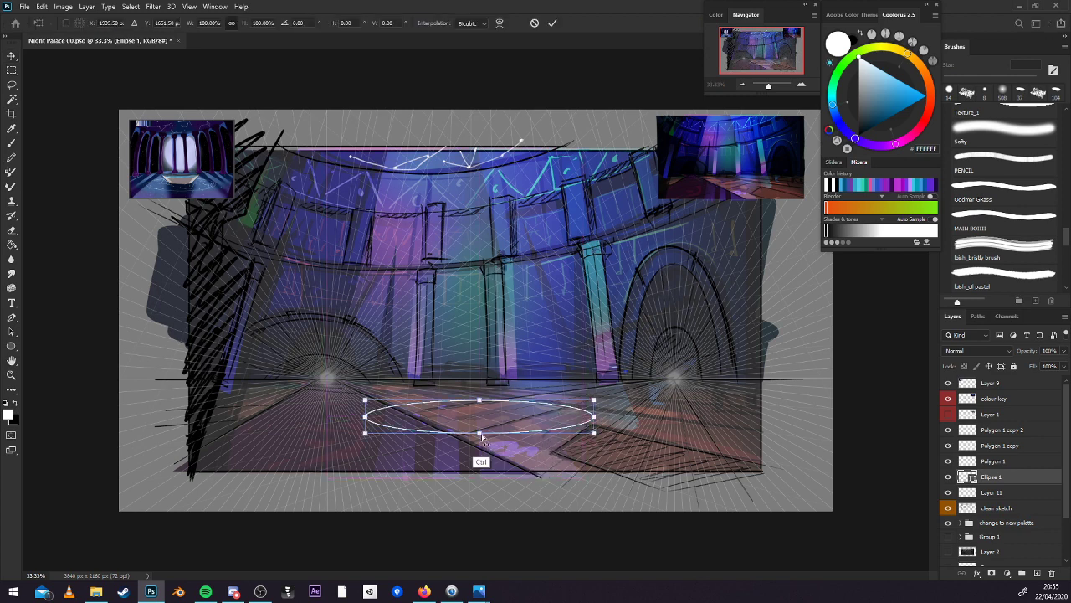
{"action": "left_click_drag", "start_coordinate": [478, 438], "coordinate": [482, 450]}
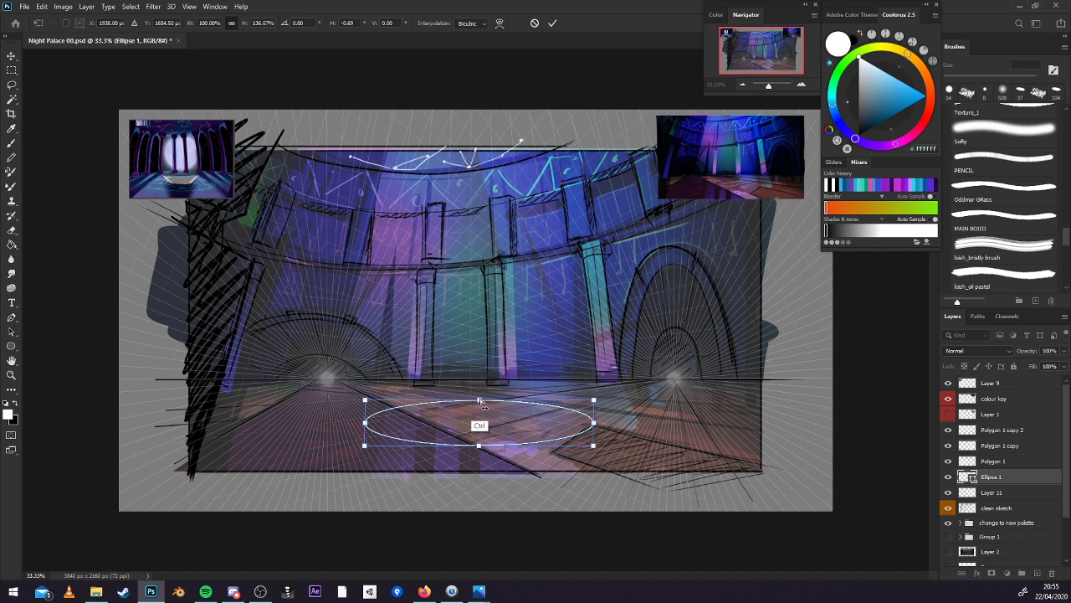
{"action": "left_click_drag", "start_coordinate": [480, 399], "coordinate": [479, 402]}
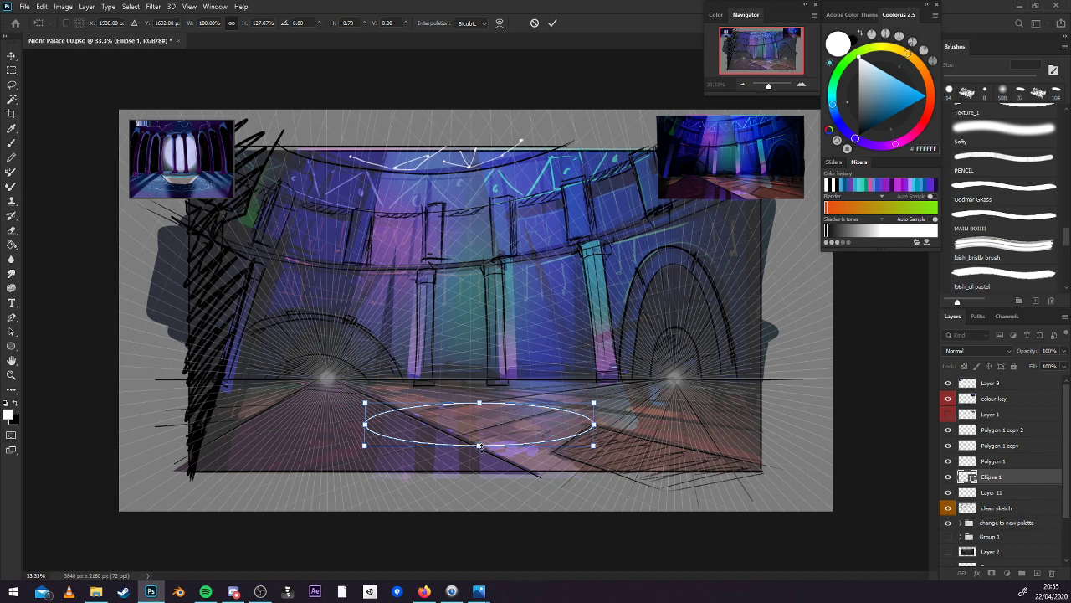
{"action": "left_click_drag", "start_coordinate": [480, 448], "coordinate": [480, 451]}
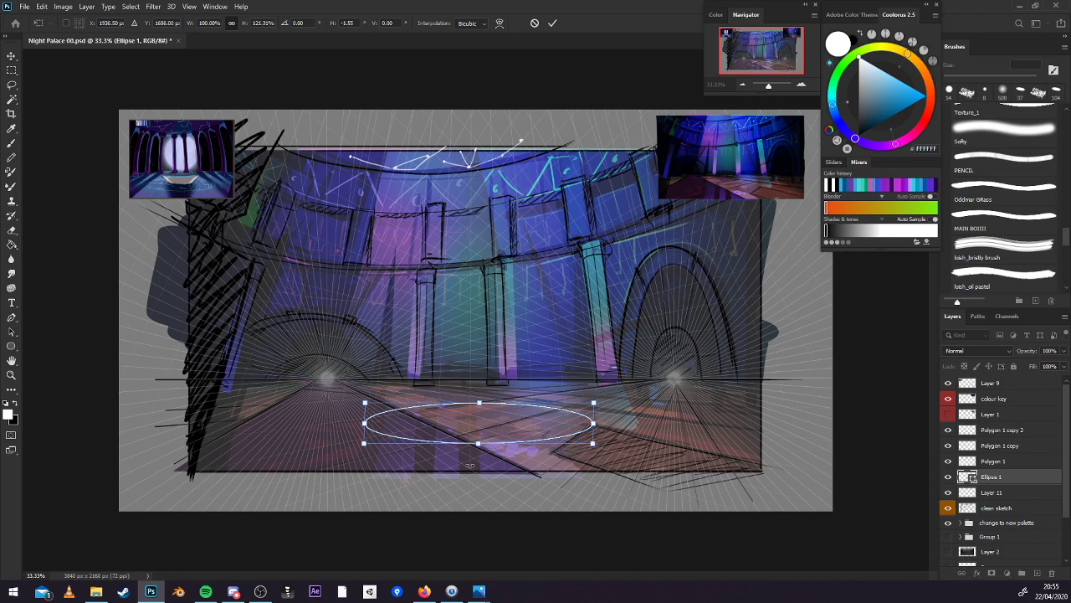
{"action": "key", "text": "Return"}
Rasterize the ellipse shape layer so that it accepts brush and eraser strokes.
{"action": "key", "text": "e"}
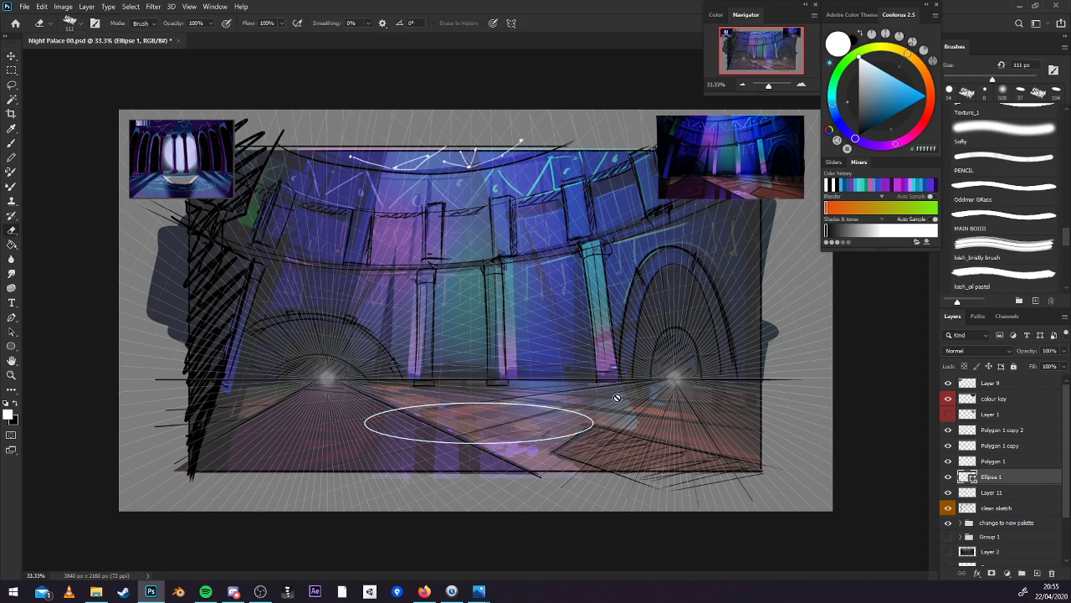
{"action": "left_click", "coordinate": [621, 399]}
{"action": "key", "text": "Return"}
Check the contents of the ellipse layer and Layer 11, and merge Layer 11 down into the clean sketch layer.
{"action": "left_click", "coordinate": [948, 476]}
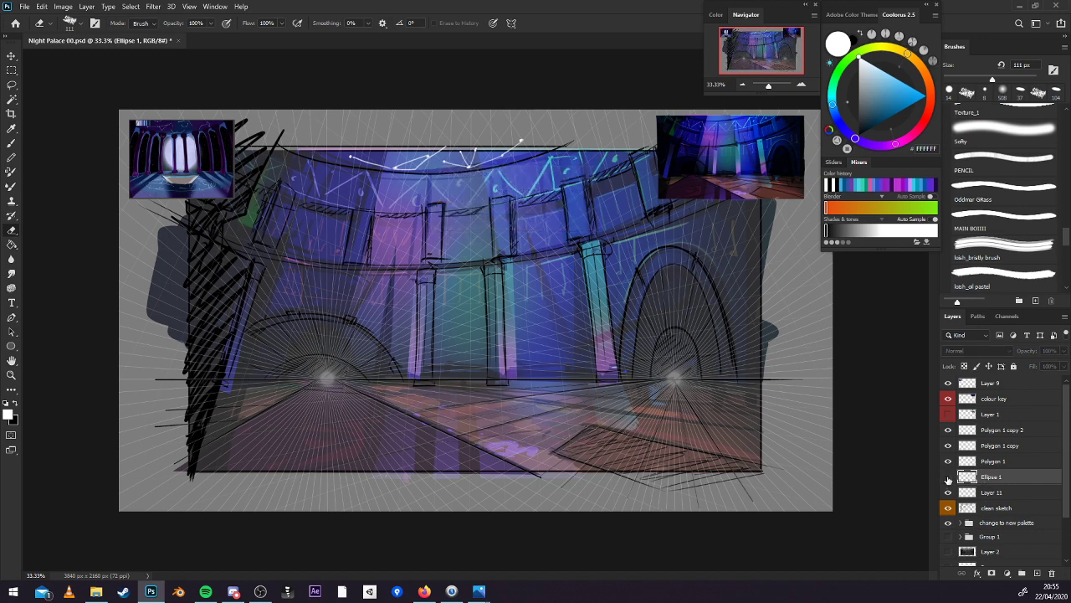
{"action": "left_click", "coordinate": [948, 492]}
{"action": "left_click", "coordinate": [948, 493]}
{"action": "left_click", "coordinate": [948, 476]}
{"action": "left_click", "coordinate": [1016, 495]}
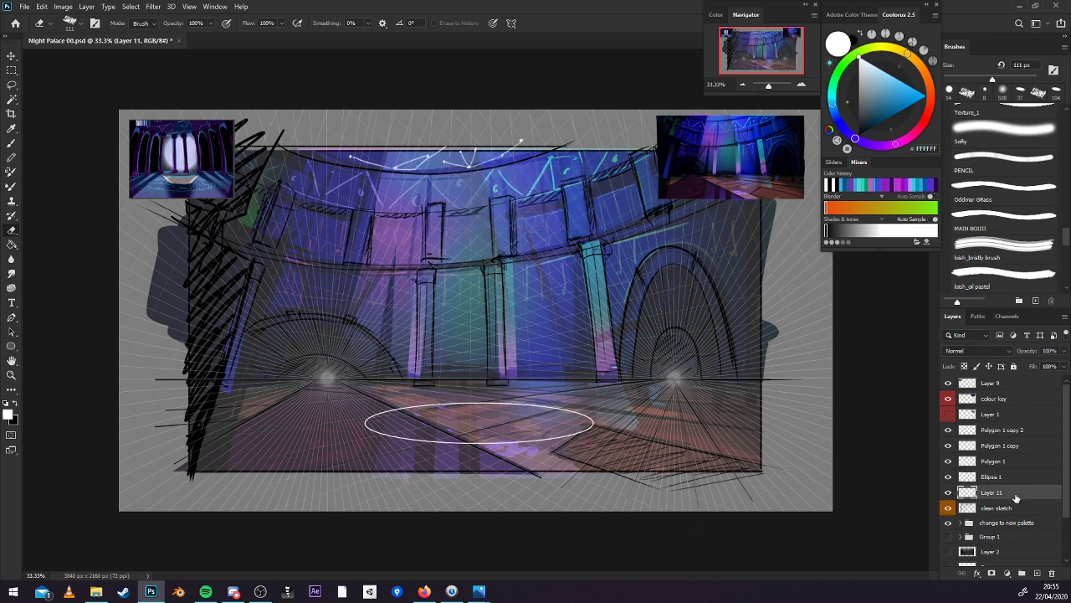
{"action": "key", "text": "ctrl+e"}
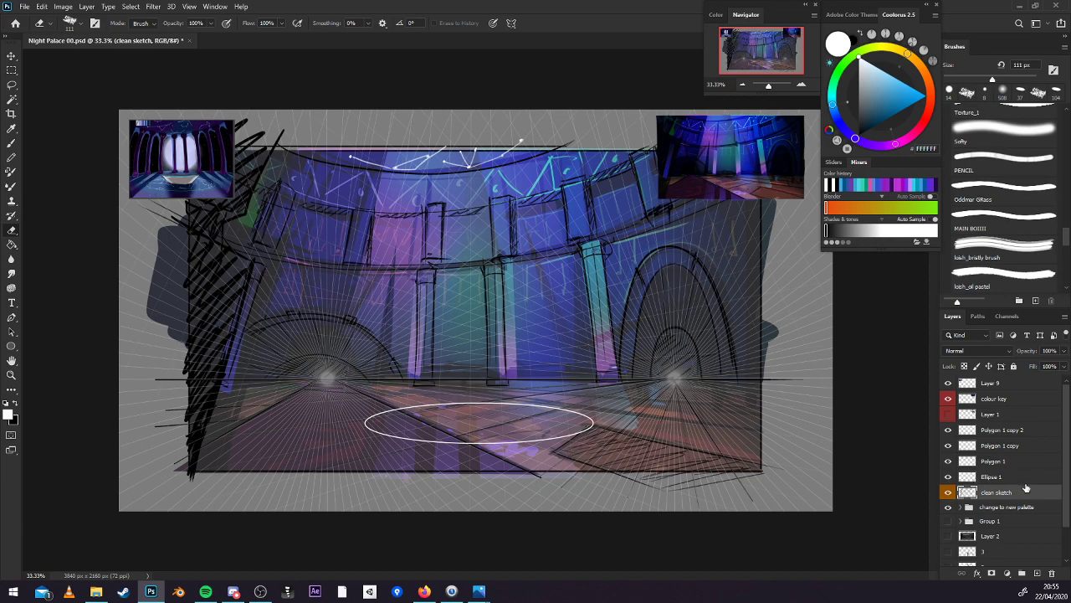
Sketch white constellation lines inside the floor ellipse on the Ellipse 1 layer with the 14 px PENCIL brush.
{"action": "left_click", "coordinate": [1023, 477]}
{"action": "key", "text": "ctrl+plus"}
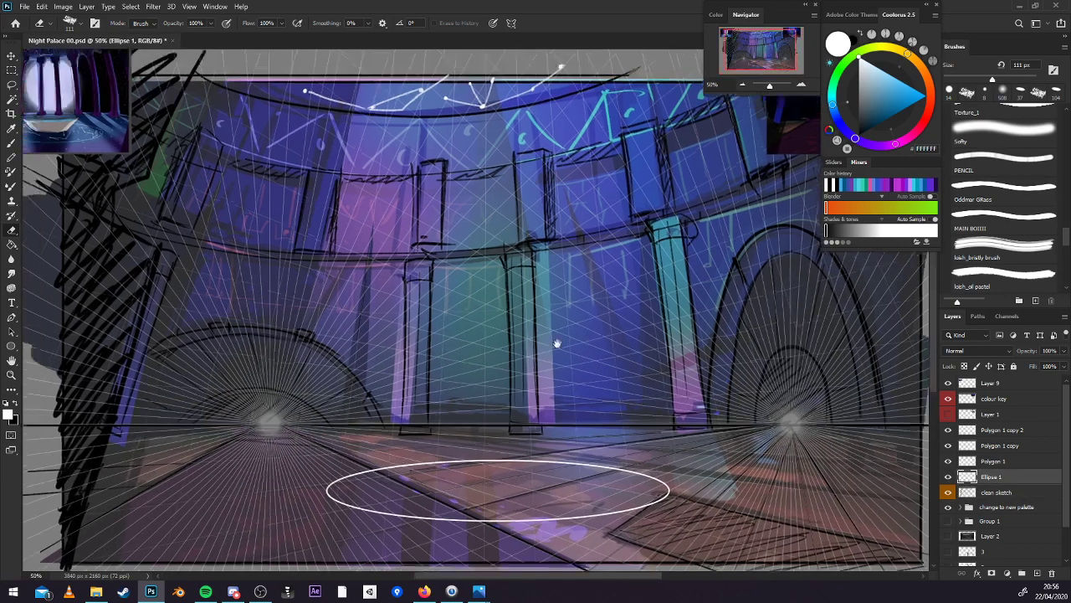
{"action": "left_click_drag", "start_coordinate": [557, 342], "coordinate": [775, 375]}
{"action": "key", "text": "b"}
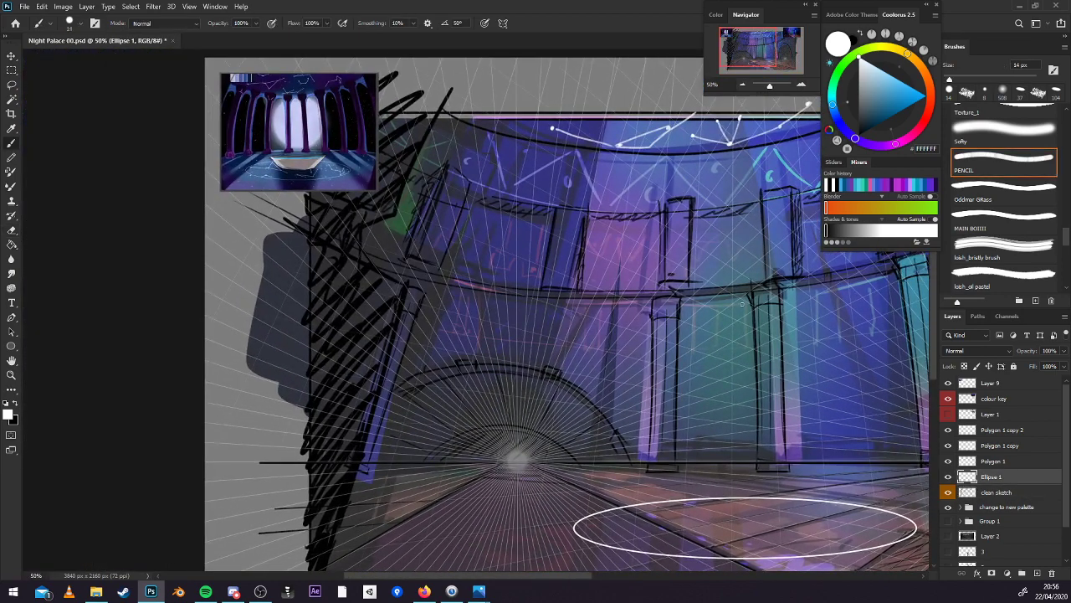
{"action": "left_click", "coordinate": [744, 85]}
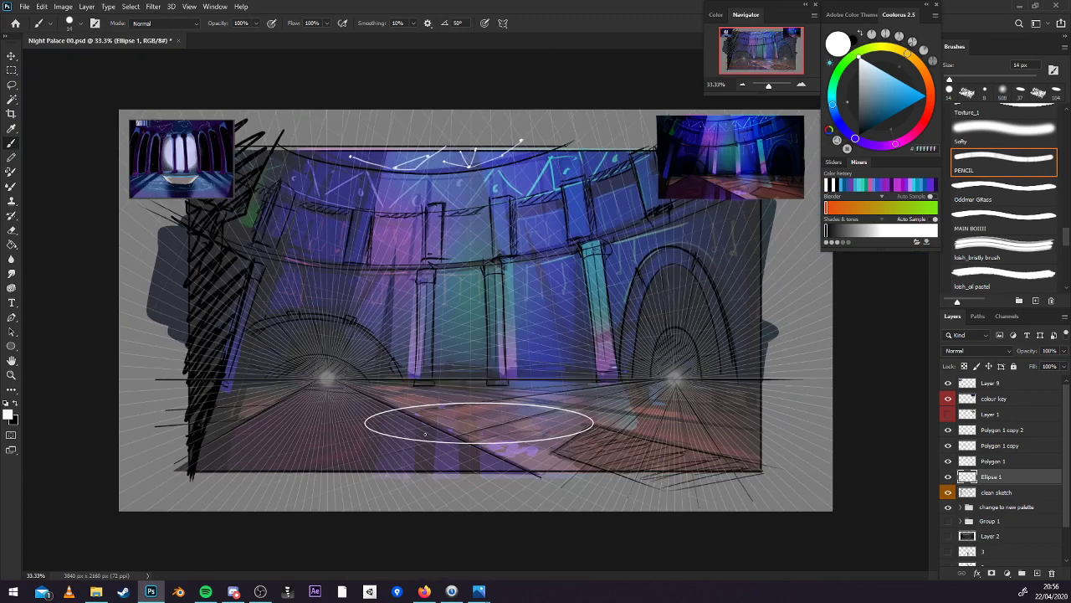
{"action": "left_click_drag", "start_coordinate": [424, 436], "coordinate": [450, 432]}
{"action": "mouse_move", "coordinate": [543, 424]}
{"action": "left_mouse_down"}
{"action": "mouse_move", "coordinate": [583, 426]}
{"action": "mouse_move", "coordinate": [539, 424]}
{"action": "mouse_move", "coordinate": [573, 414]}
{"action": "mouse_move", "coordinate": [430, 412]}
{"action": "mouse_move", "coordinate": [525, 432]}
{"action": "left_mouse_up"}
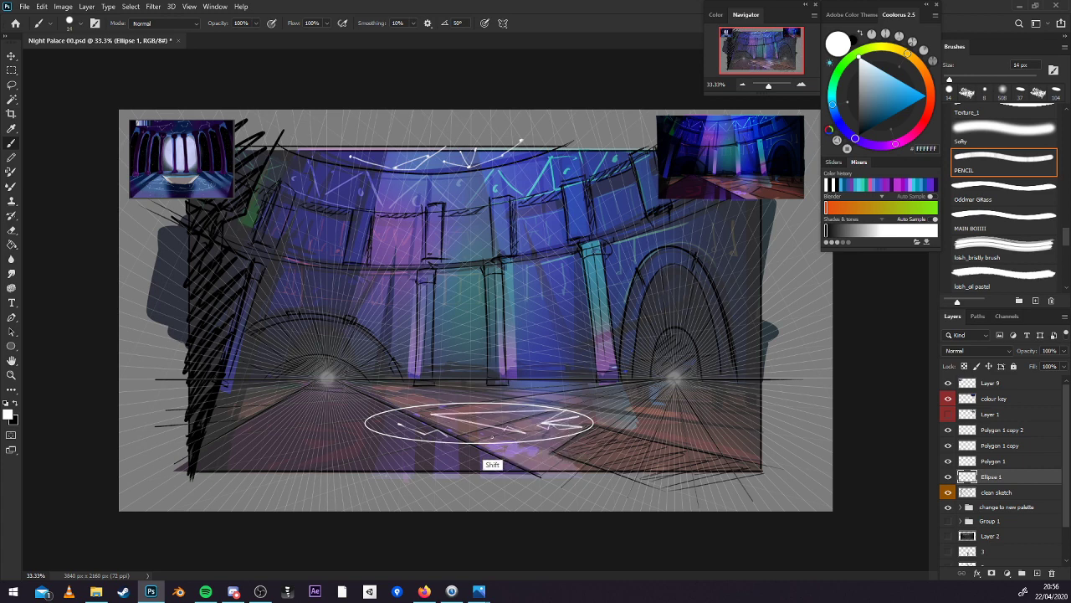
{"action": "mouse_move", "coordinate": [396, 416]}
{"action": "left_mouse_down"}
{"action": "mouse_move", "coordinate": [384, 423]}
{"action": "mouse_move", "coordinate": [398, 429]}
{"action": "mouse_move", "coordinate": [393, 417]}
{"action": "left_mouse_up"}
Add a new layer above clean sketch and draw a black outline of a wide, shallow bowl over the floor ellipse.
{"action": "left_click", "coordinate": [1008, 494]}
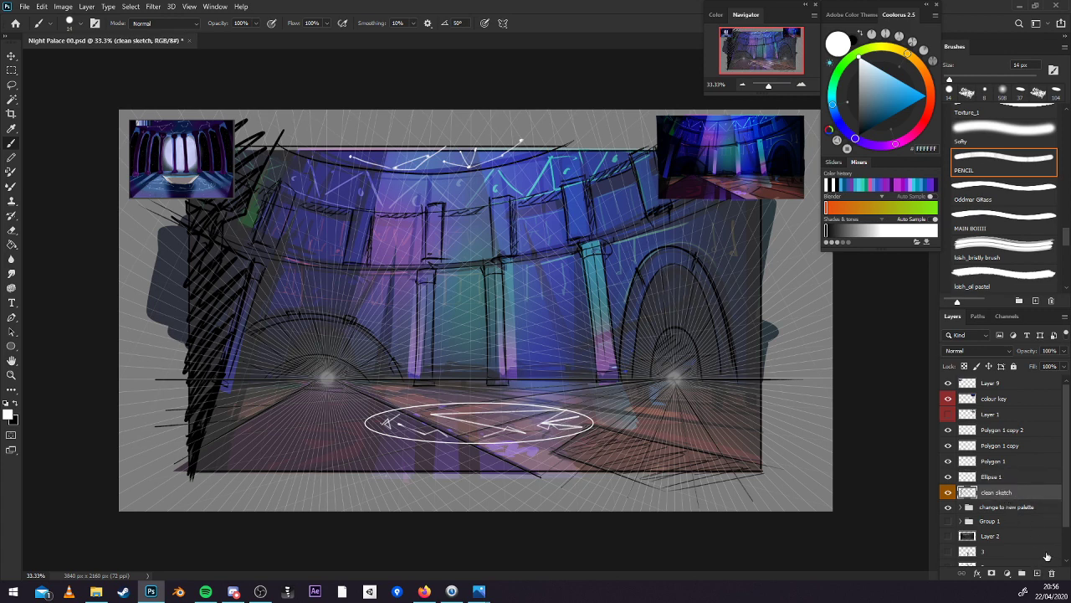
{"action": "left_click", "coordinate": [1037, 573]}
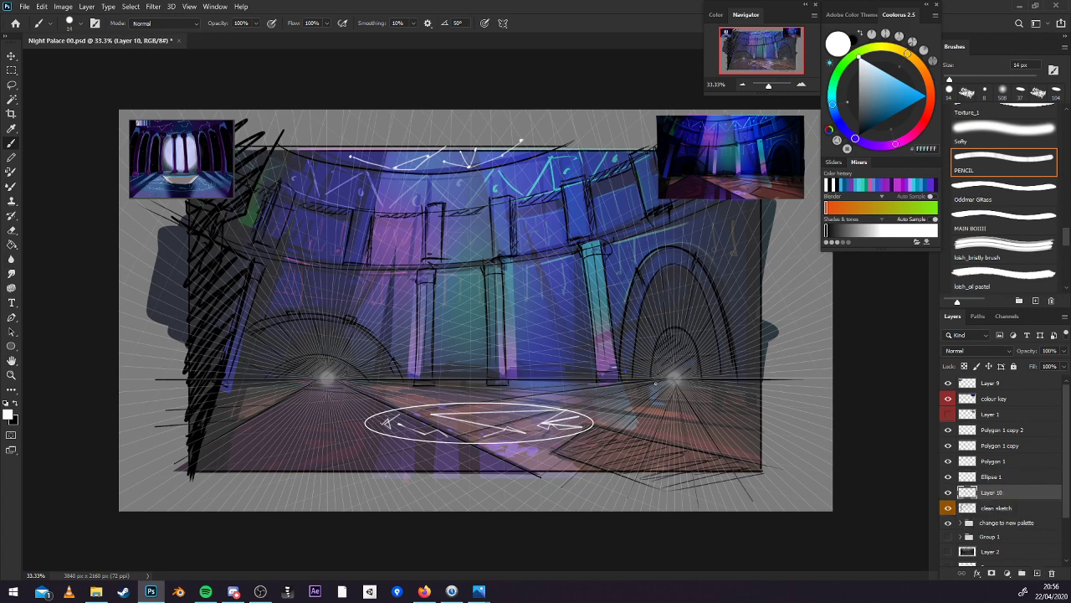
{"action": "key", "text": "x"}
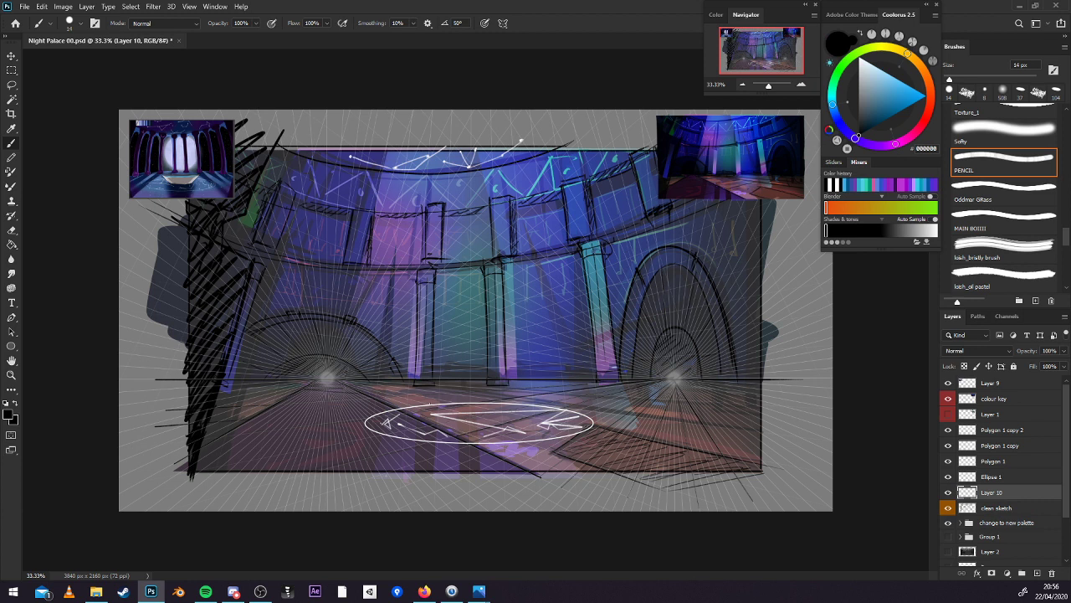
{"action": "mouse_move", "coordinate": [397, 384]}
{"action": "left_mouse_down"}
{"action": "mouse_move", "coordinate": [528, 388]}
{"action": "mouse_move", "coordinate": [428, 373]}
{"action": "mouse_move", "coordinate": [385, 381]}
{"action": "mouse_move", "coordinate": [391, 387]}
{"action": "left_mouse_up"}
{"action": "key", "text": "ctrl+z"}
{"action": "mouse_move", "coordinate": [577, 408]}
{"action": "left_mouse_down"}
{"action": "mouse_move", "coordinate": [562, 425]}
{"action": "mouse_move", "coordinate": [427, 418]}
{"action": "left_mouse_up"}
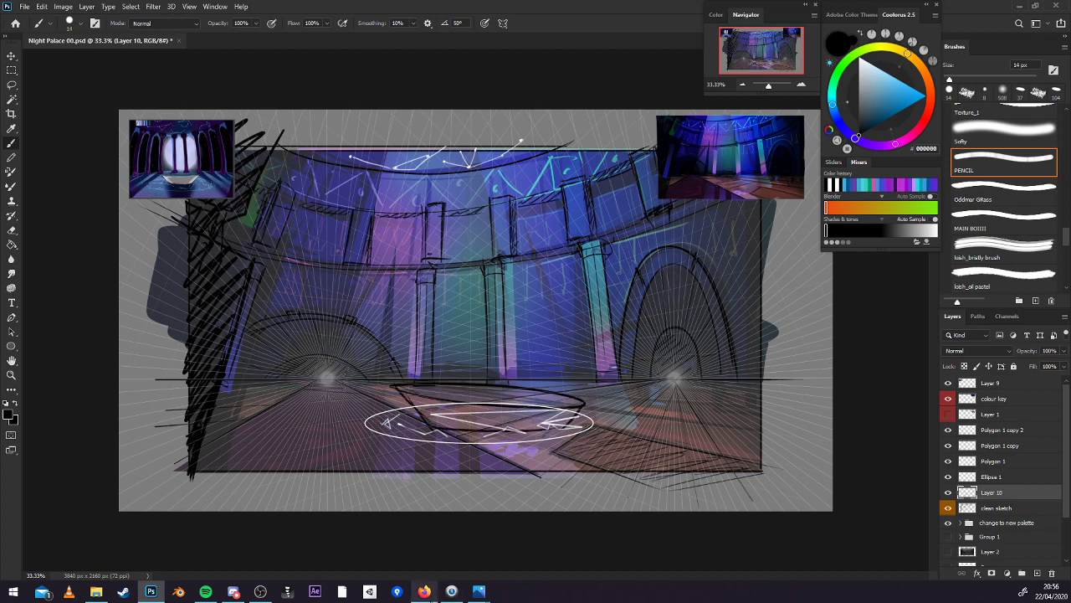
Save the document and compare the sketch with the bowl layer hidden and shown.
{"action": "mouse_move", "coordinate": [425, 590]}
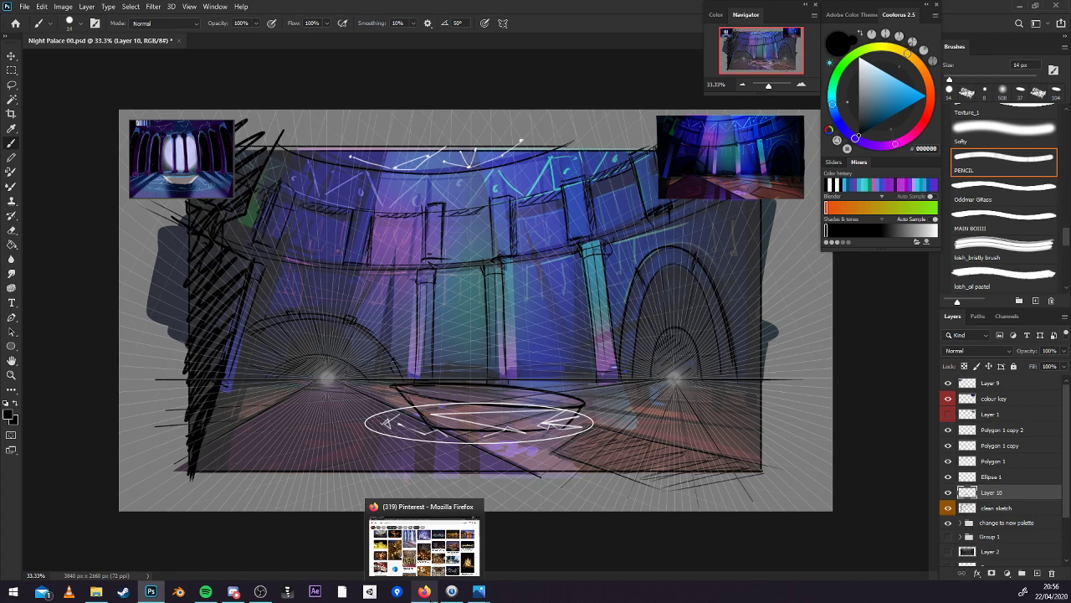
{"action": "key", "text": "ctrl+s"}
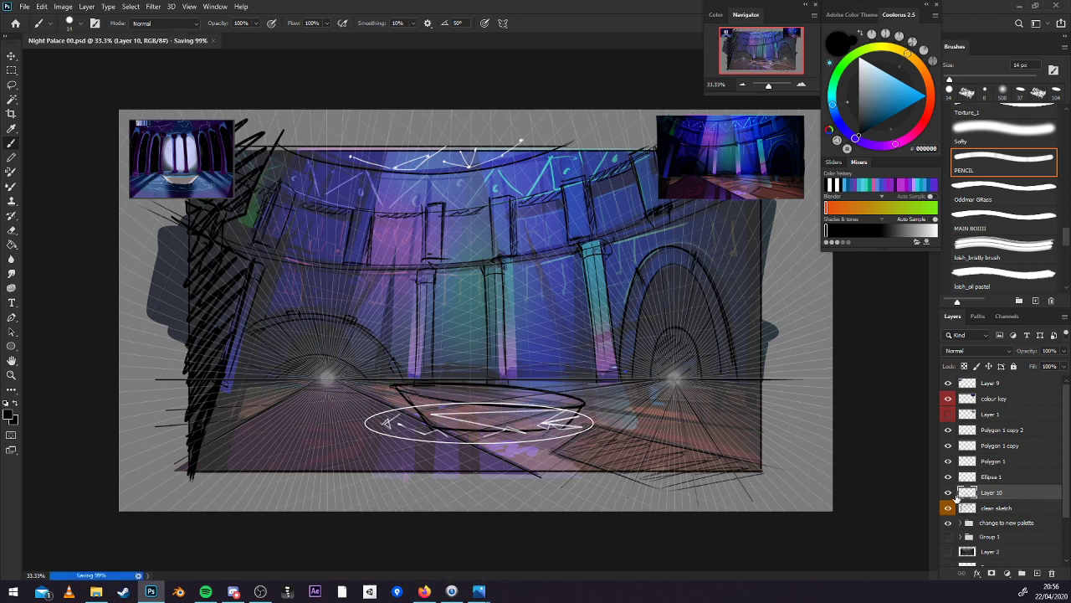
{"action": "left_click", "coordinate": [948, 493]}
{"action": "left_click", "coordinate": [948, 493]}
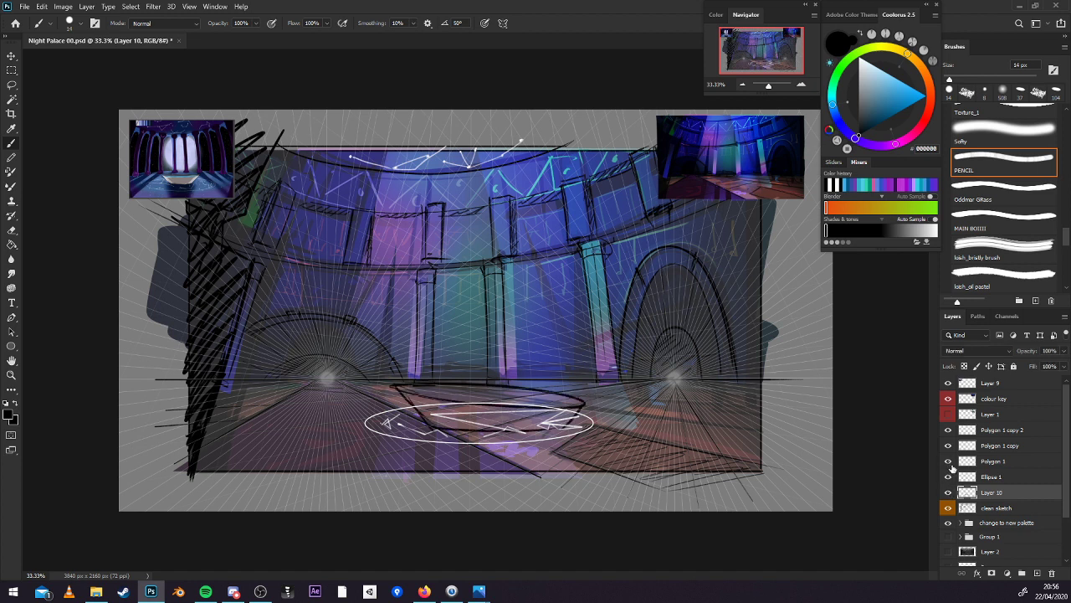
Check the Layer 1 and colour key reference images by switching their visibility, and hide Layer 9.
{"action": "left_click", "coordinate": [948, 415]}
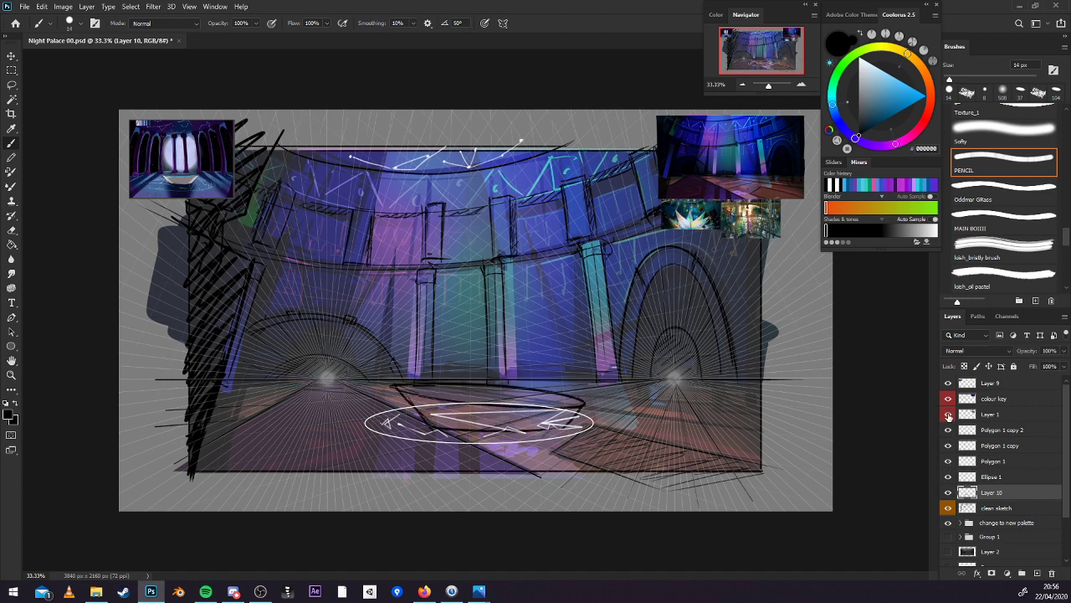
{"action": "left_click", "coordinate": [949, 415]}
{"action": "left_click", "coordinate": [949, 399]}
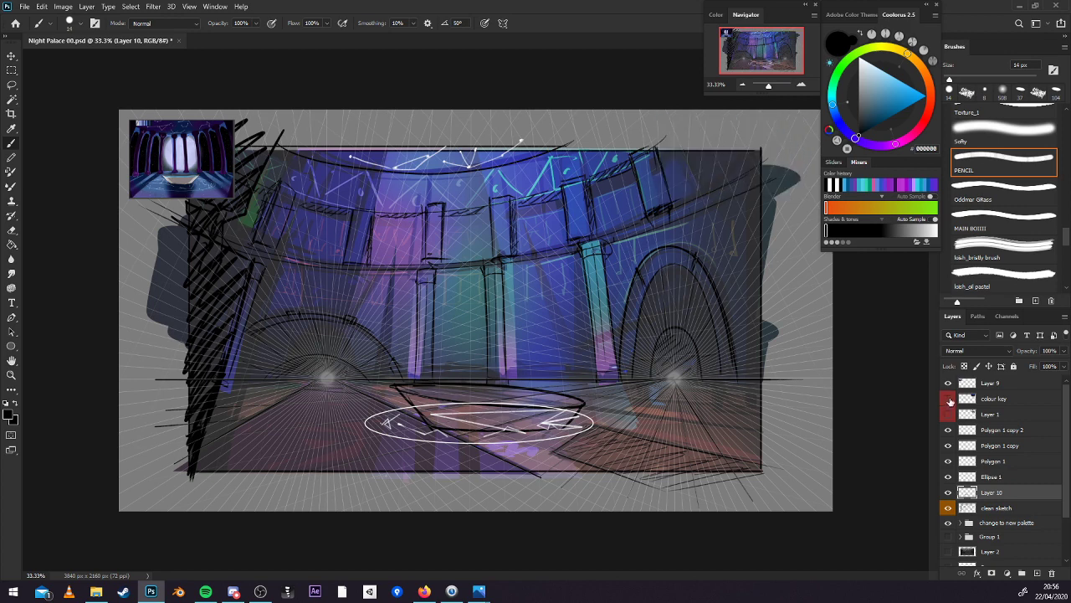
{"action": "left_click", "coordinate": [948, 399]}
{"action": "left_click", "coordinate": [949, 383]}
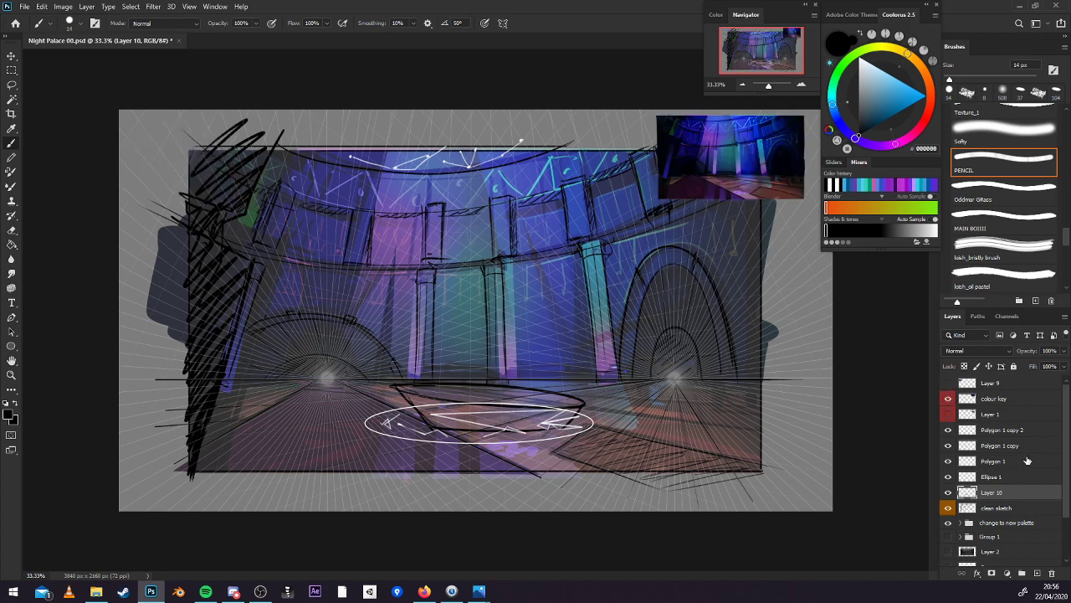
Hide the change to new palette group, add a new layer above clean sketch and make a rectangular selection around the picture frame.
{"action": "left_click", "coordinate": [948, 523]}
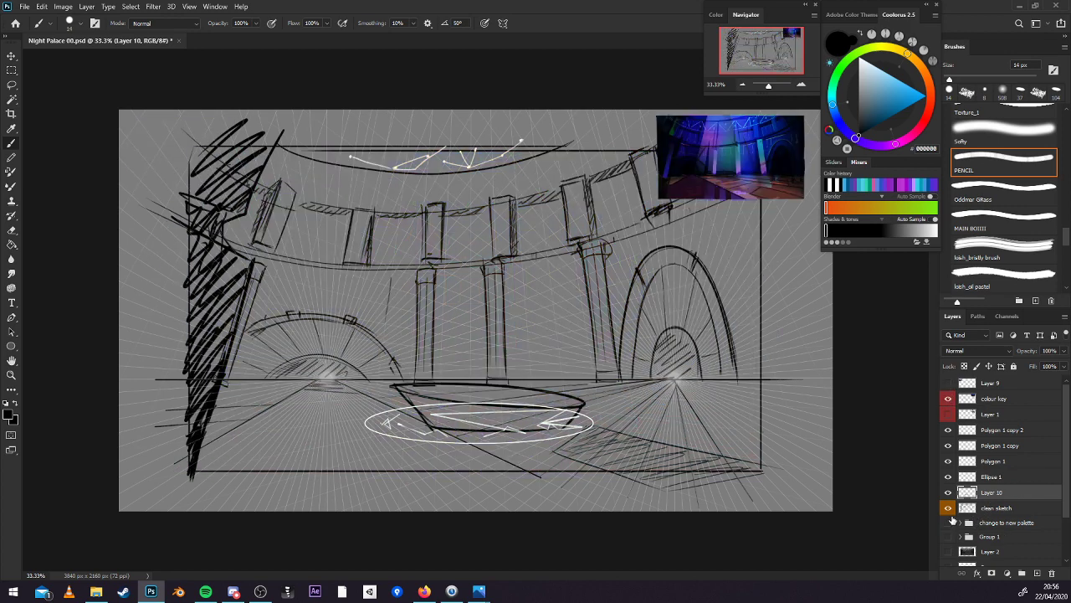
{"action": "left_click", "coordinate": [948, 492]}
{"action": "left_click", "coordinate": [996, 507]}
{"action": "left_click", "coordinate": [1038, 572]}
{"action": "key", "text": "m"}
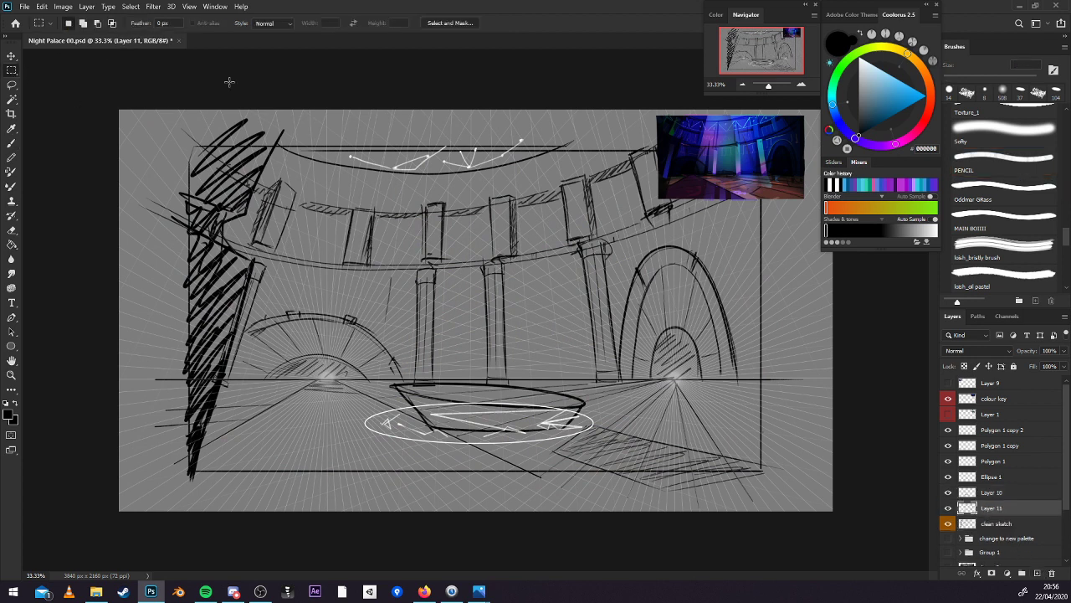
{"action": "mouse_move", "coordinate": [185, 142]}
{"action": "left_mouse_down"}
{"action": "mouse_move", "coordinate": [692, 410]}
{"action": "mouse_move", "coordinate": [770, 475]}
{"action": "left_mouse_up"}
{"action": "key", "text": "g"}
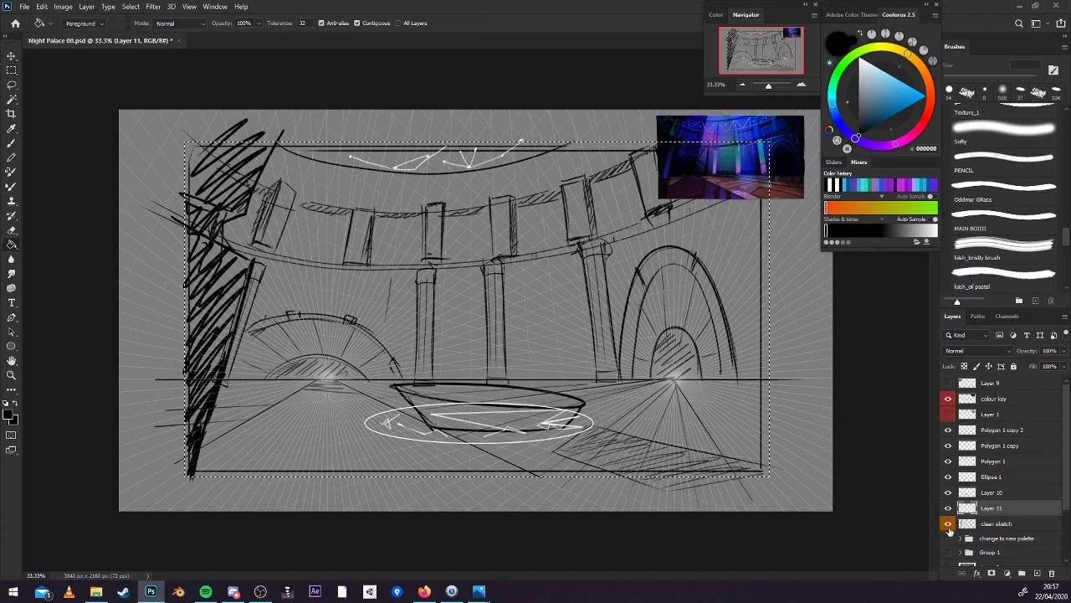
Show the change to new palette group again and save the document.
{"action": "left_click", "coordinate": [949, 538]}
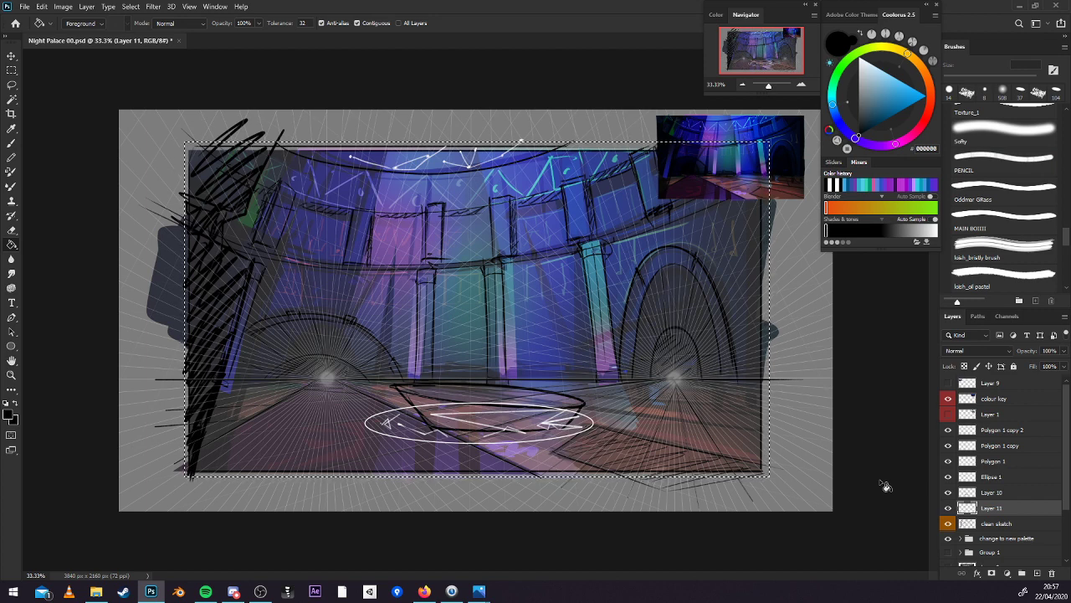
{"action": "key", "text": "ctrl+d"}
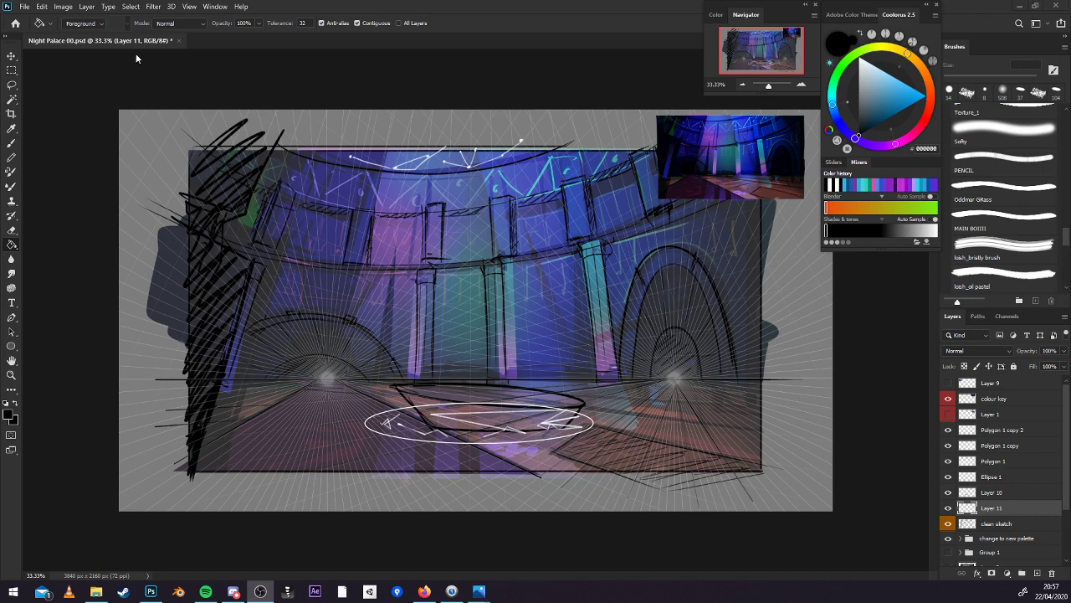
{"action": "key", "text": "ctrl+s"}
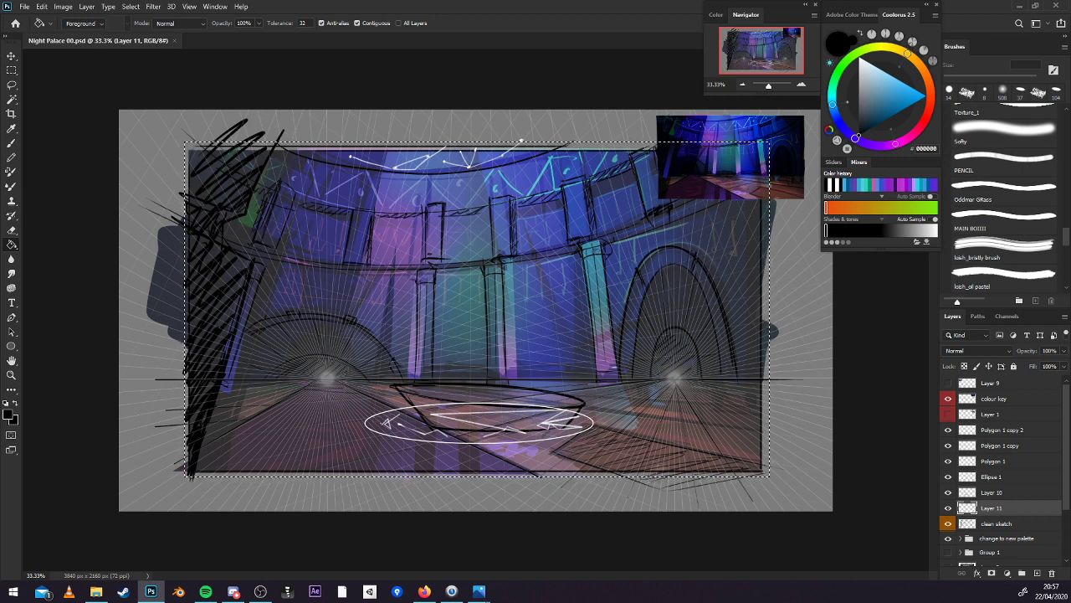
Check what Layer 11 and the clean sketch layer contain by hiding and showing each one.
{"action": "left_click", "coordinate": [948, 508]}
{"action": "left_click", "coordinate": [949, 508]}
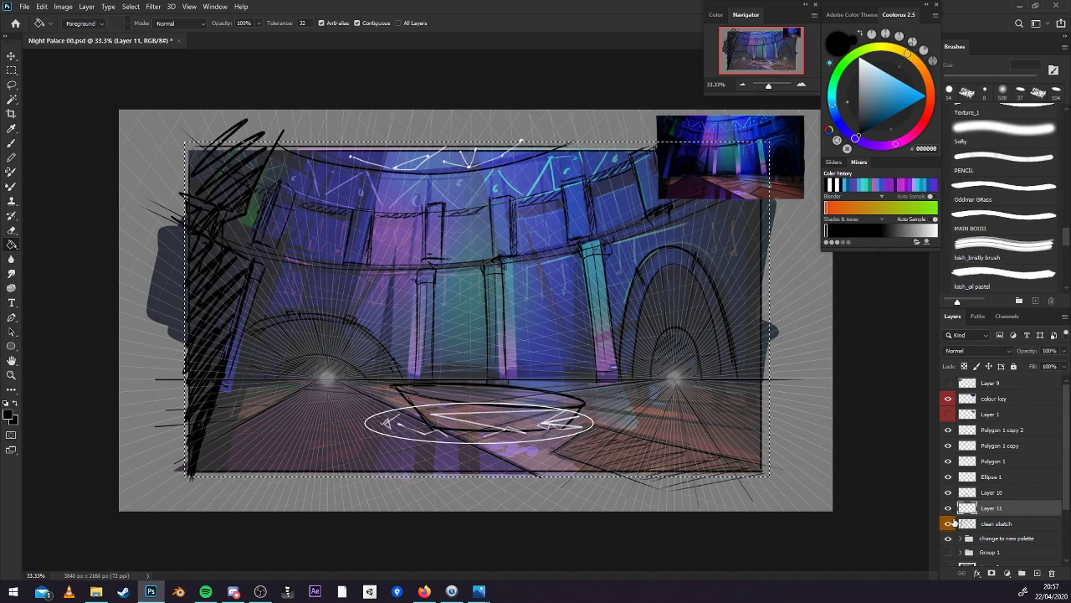
{"action": "left_click", "coordinate": [948, 523]}
{"action": "left_click", "coordinate": [948, 524]}
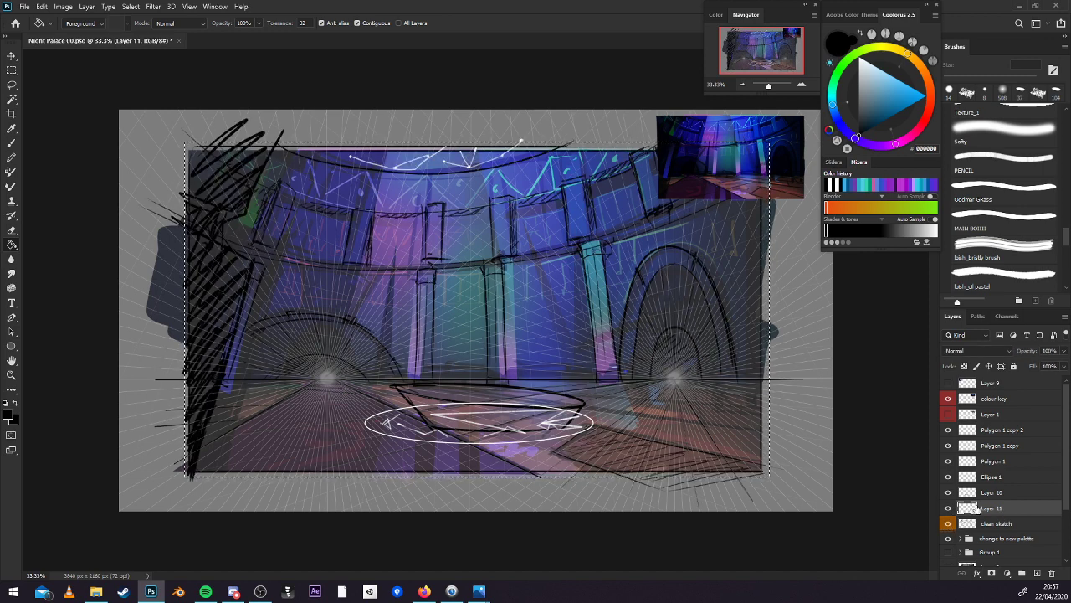
{"action": "double_click", "coordinate": [1009, 511]}
{"action": "left_click", "coordinate": [776, 278]}
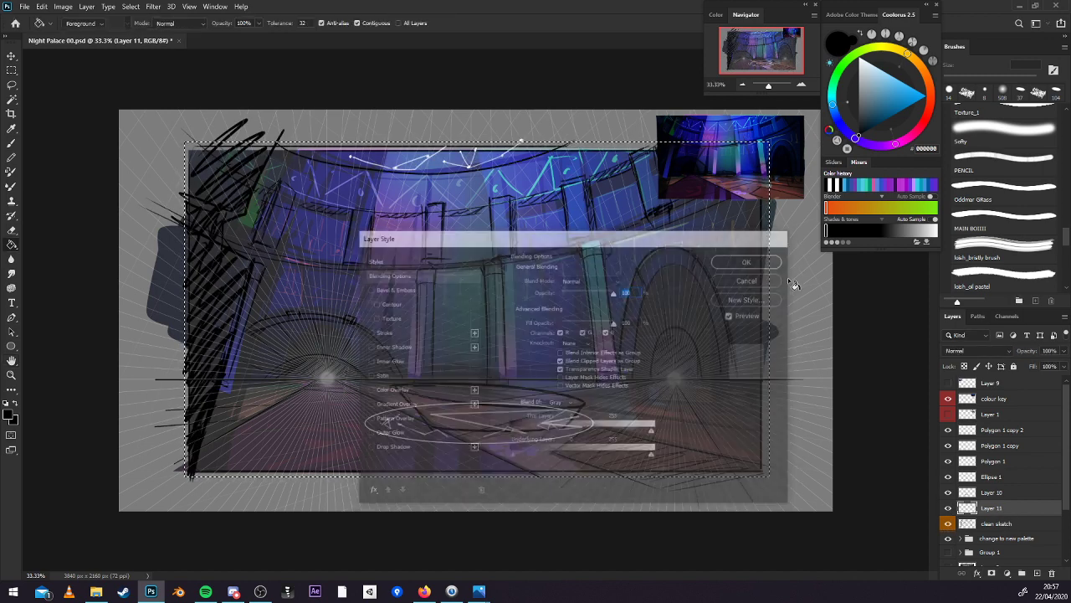
Add another new layer, place it directly beneath clean sketch and give it an orange colour label.
{"action": "left_click", "coordinate": [1026, 528]}
{"action": "left_click", "coordinate": [1037, 573]}
{"action": "left_click_drag", "start_coordinate": [1017, 530], "coordinate": [1004, 546]}
{"action": "right_click", "coordinate": [950, 540]}
{"action": "left_click", "coordinate": [983, 482]}
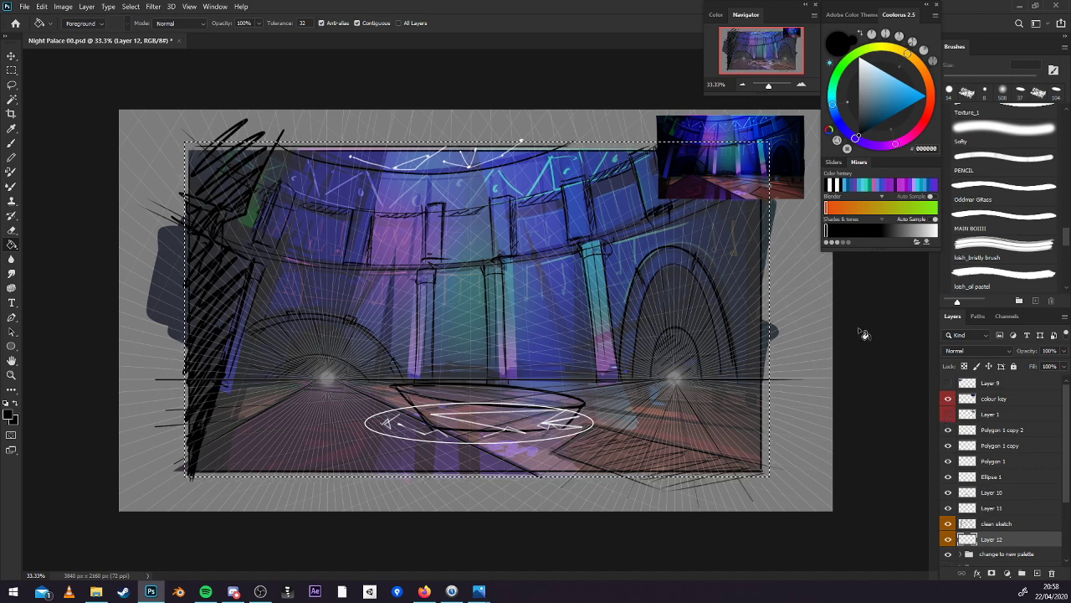
Fill the framed selection on Layer 12 with dark grey 232323, deselect it and hide the change to new palette group.
{"action": "key", "text": "alt"}
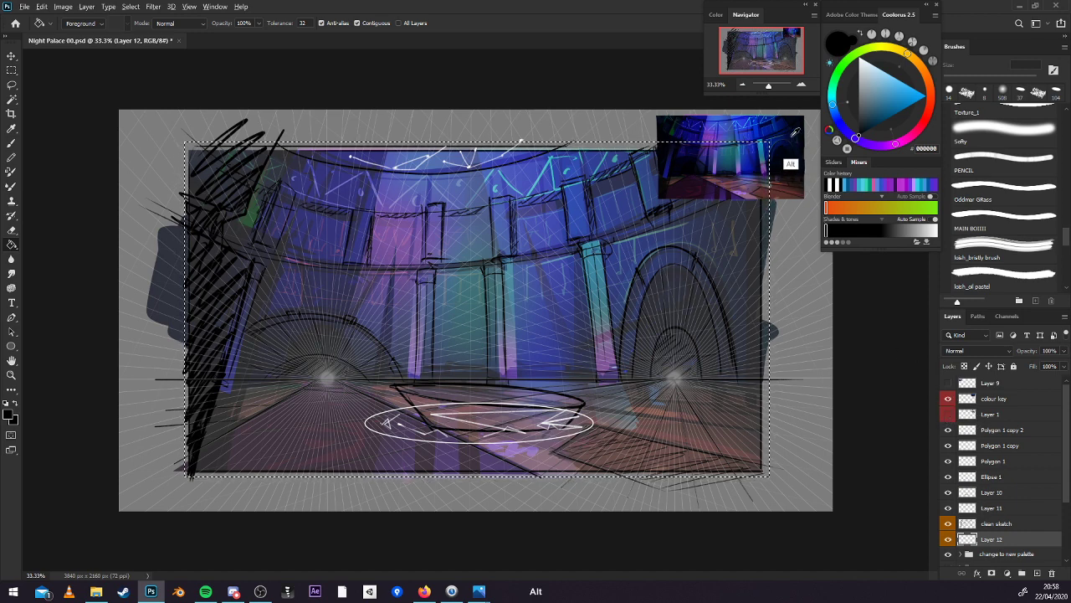
{"action": "left_click", "coordinate": [791, 132], "text": "alt"}
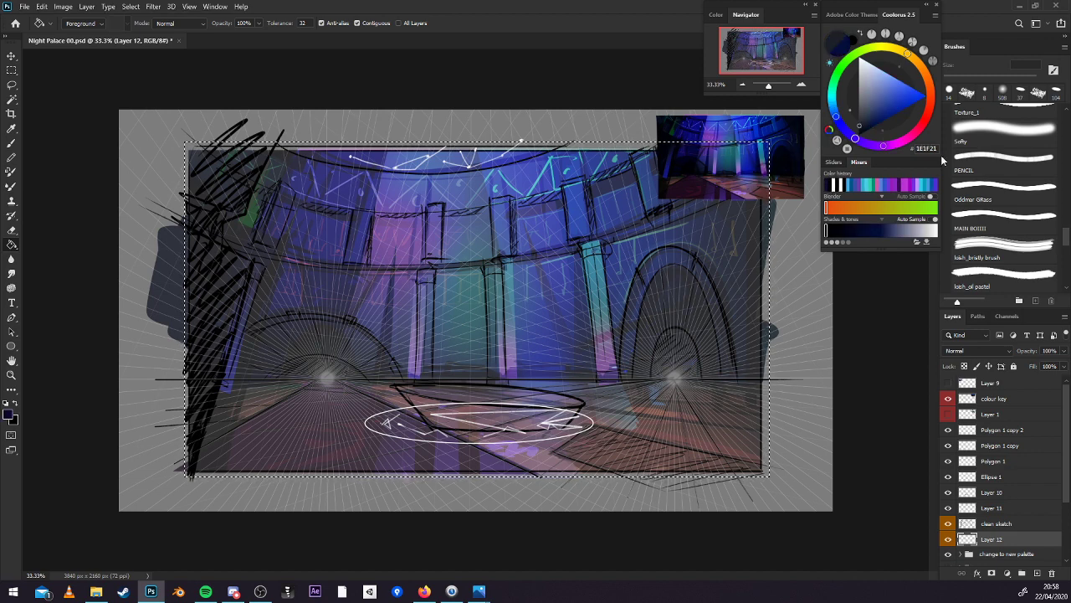
{"action": "left_click", "coordinate": [859, 124]}
{"action": "left_click", "coordinate": [682, 437]}
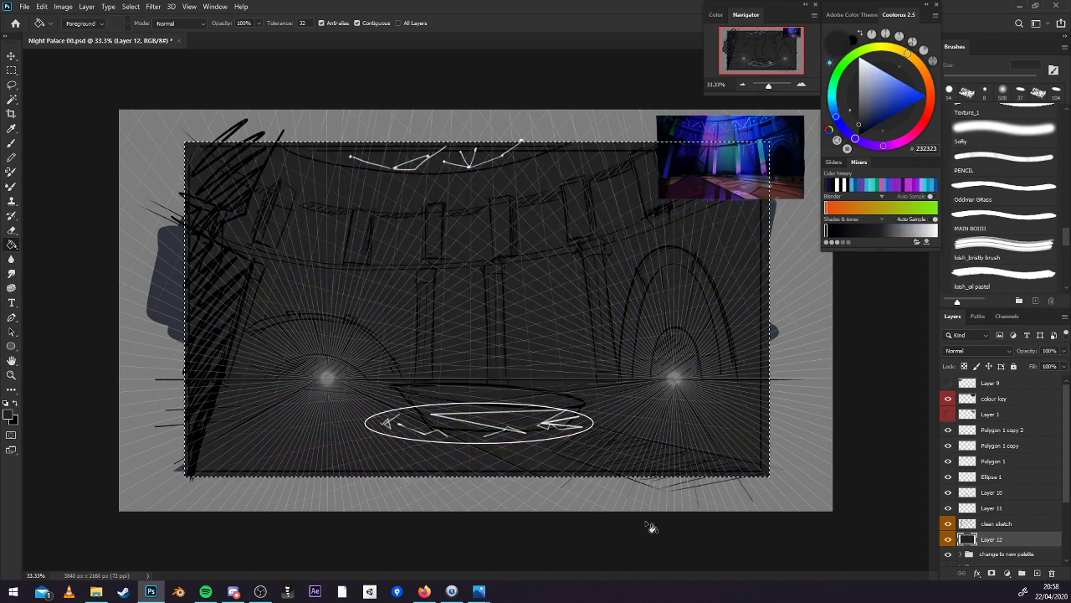
{"action": "key", "text": "ctrl+d"}
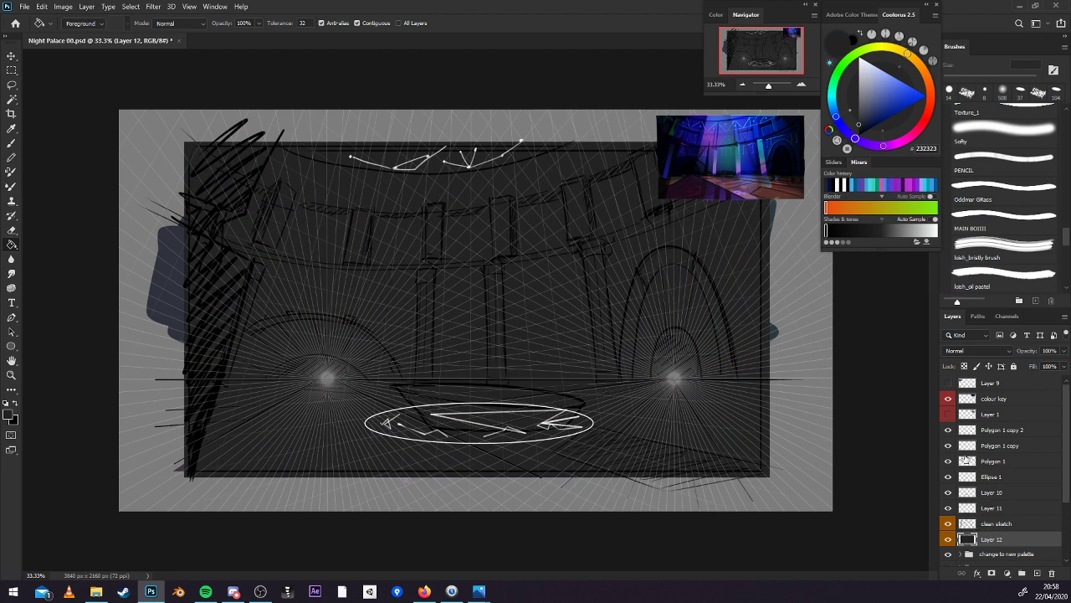
{"action": "left_click", "coordinate": [948, 554]}
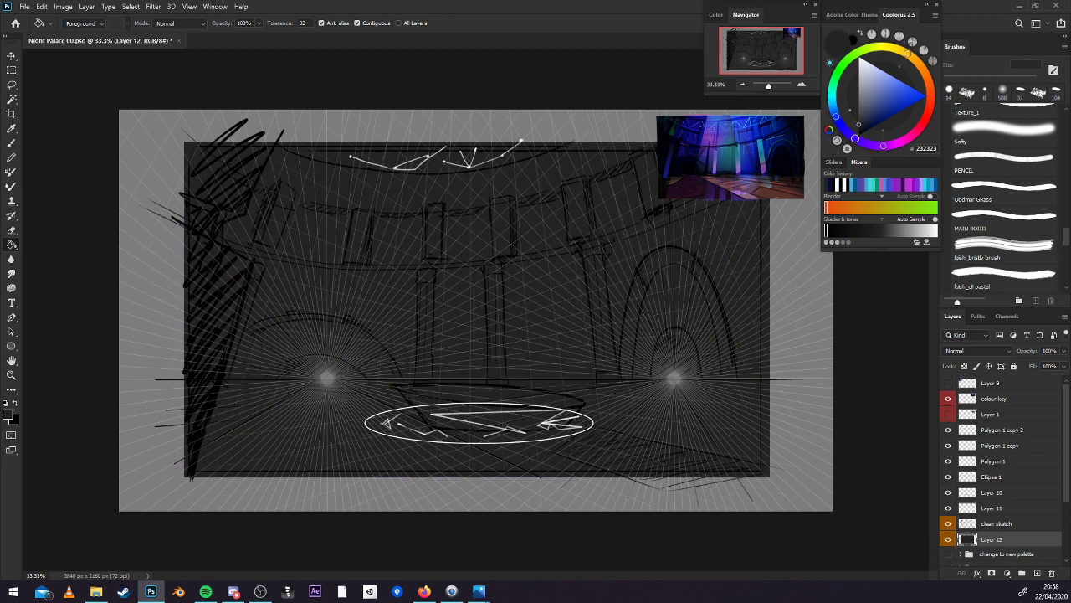
{"action": "left_click", "coordinate": [261, 591]}
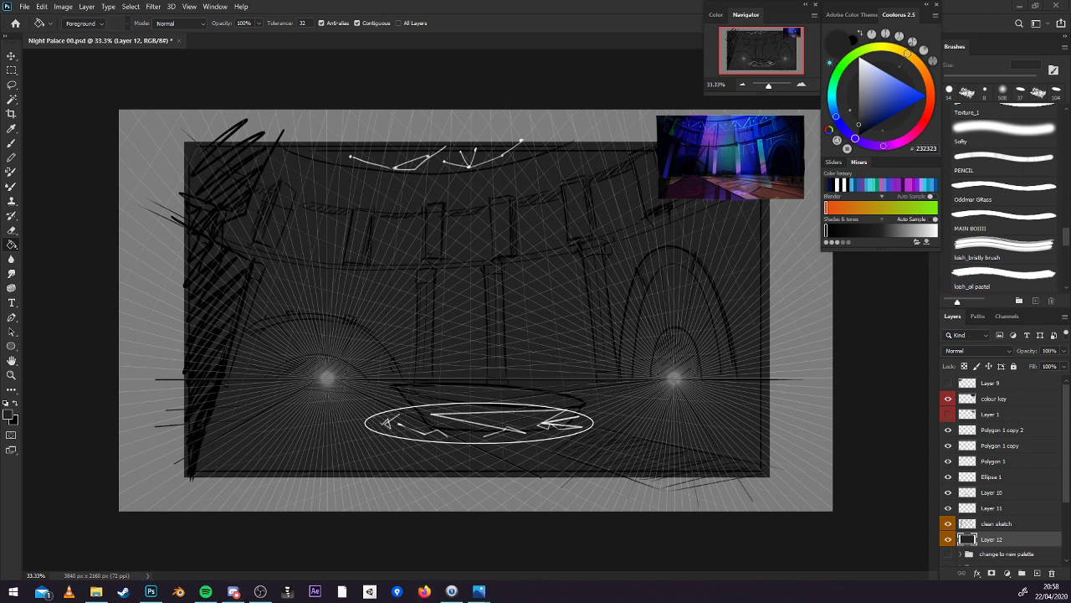
{"action": "key", "text": "super+d"}
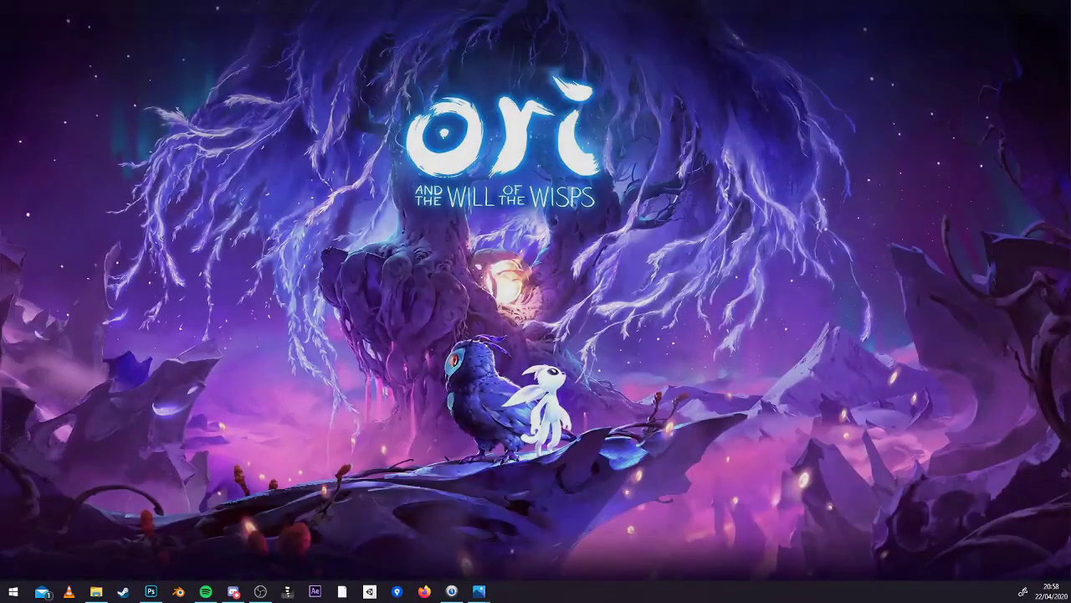
{"action": "key", "text": "super+d"}
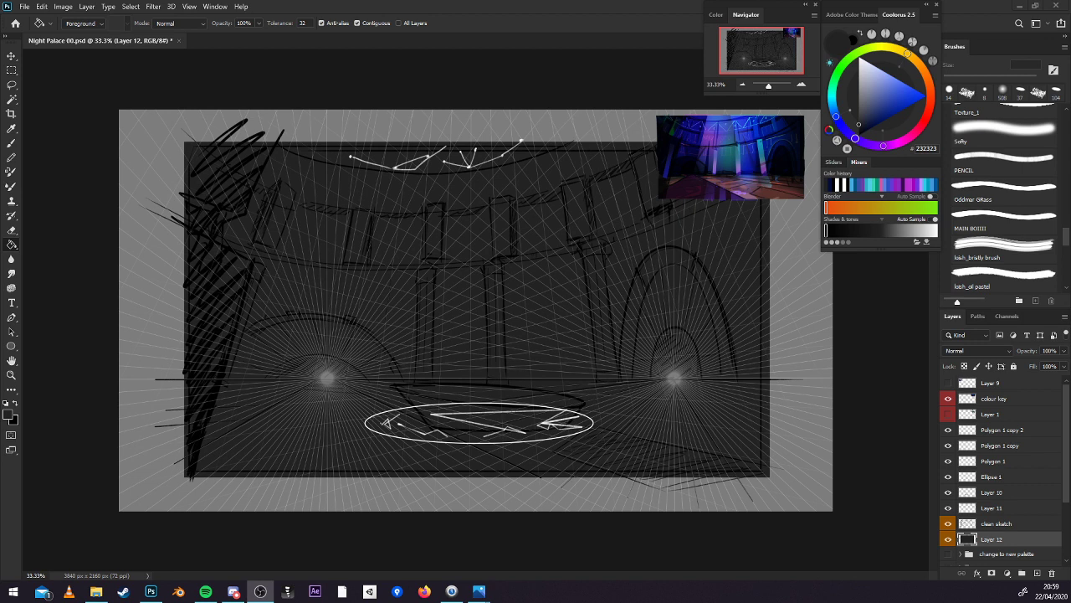
{"action": "left_click", "coordinate": [656, 38]}
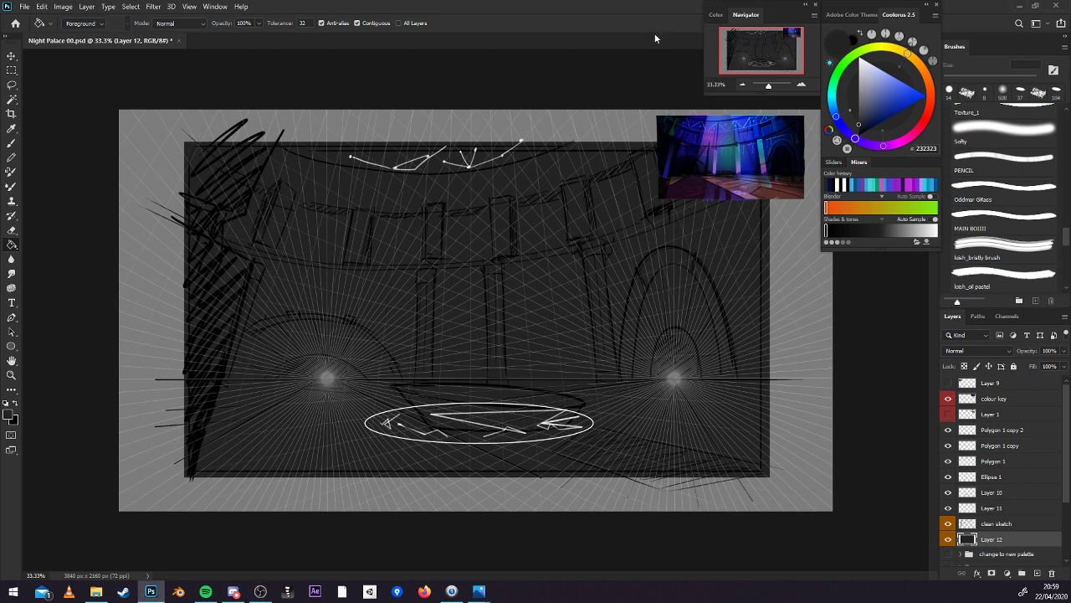
Hide the Polygon 1, Polygon 1 copy and Polygon 1 copy 2 perspective grid layers and save the document.
{"action": "key", "text": "ctrl+s"}
{"action": "left_click", "coordinate": [948, 540]}
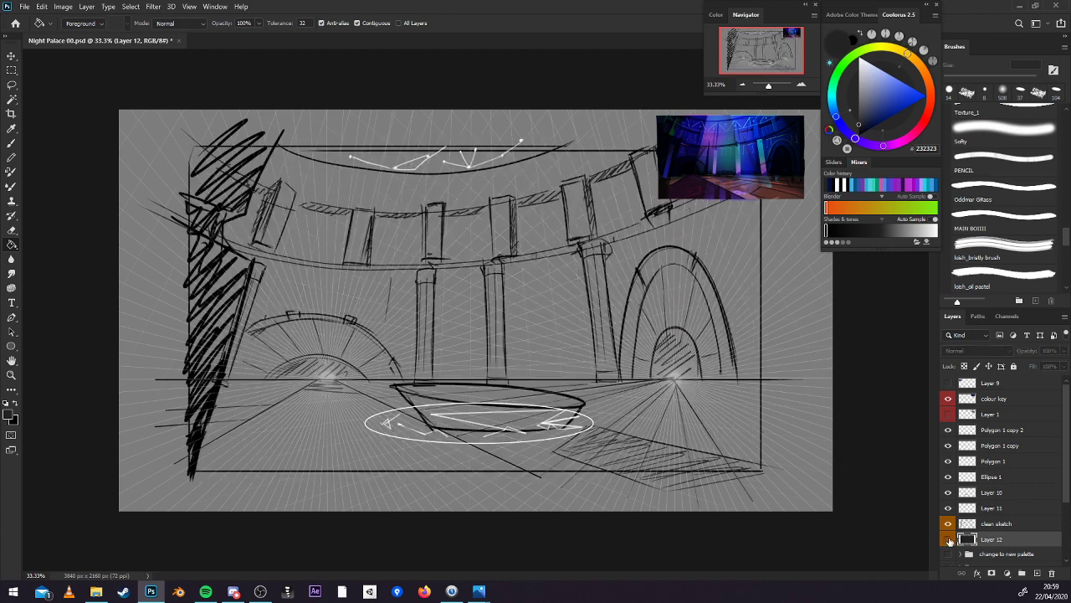
{"action": "left_click", "coordinate": [948, 540]}
{"action": "left_click_drag", "start_coordinate": [948, 461], "coordinate": [948, 429]}
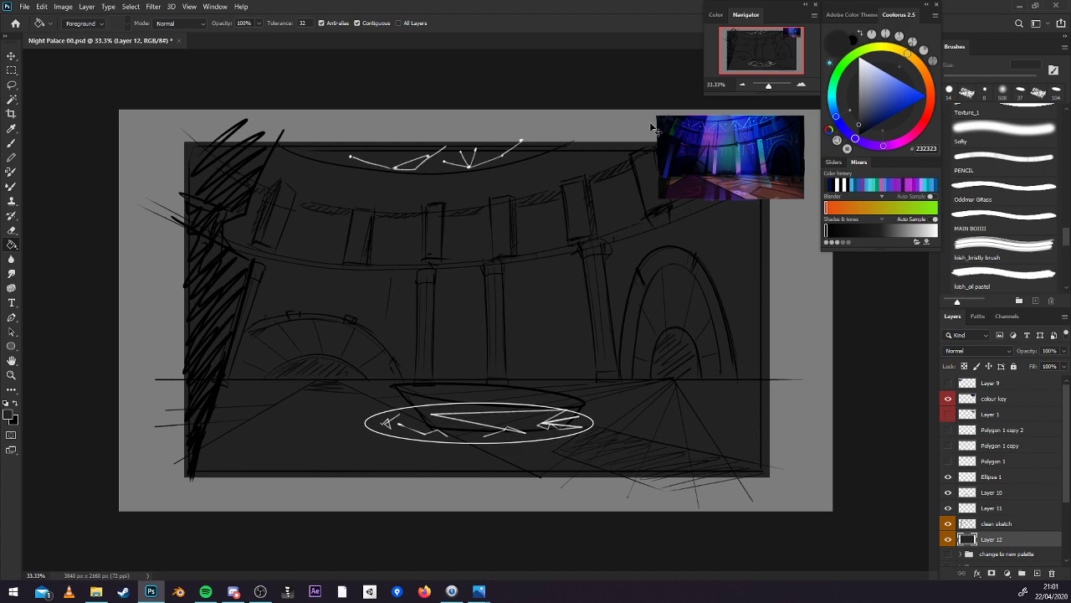
{"action": "key", "text": "ctrl+s"}
Compare the sketch with the dark fill of Layer 12 hidden and shown, and choose the MAIN BOIIII brush.
{"action": "left_click", "coordinate": [948, 539]}
{"action": "left_click", "coordinate": [948, 539]}
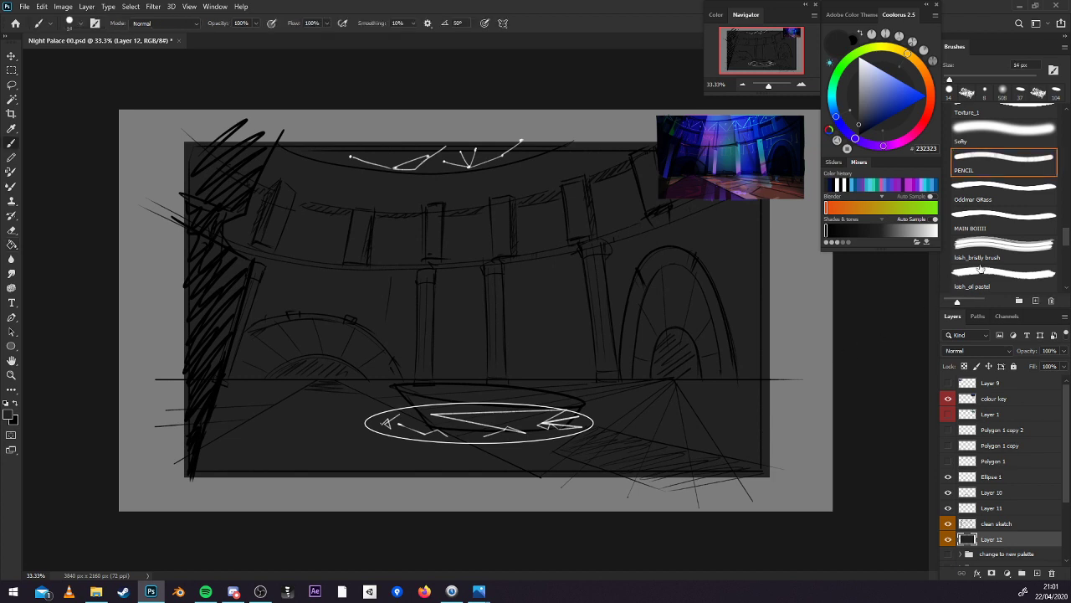
{"action": "key", "text": "b"}
{"action": "left_click", "coordinate": [999, 221]}
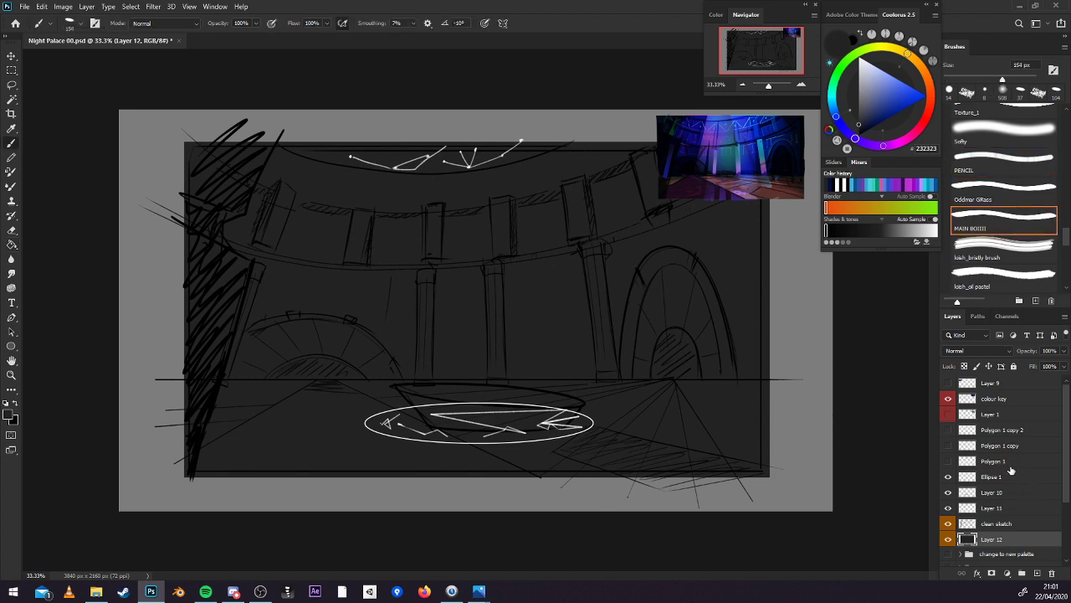
Trace the outer outline of the tall arch on the hall's right side with the Pen tool and convert the path to a selection.
{"action": "key", "text": "p"}
{"action": "key", "text": "ctrl+plus"}
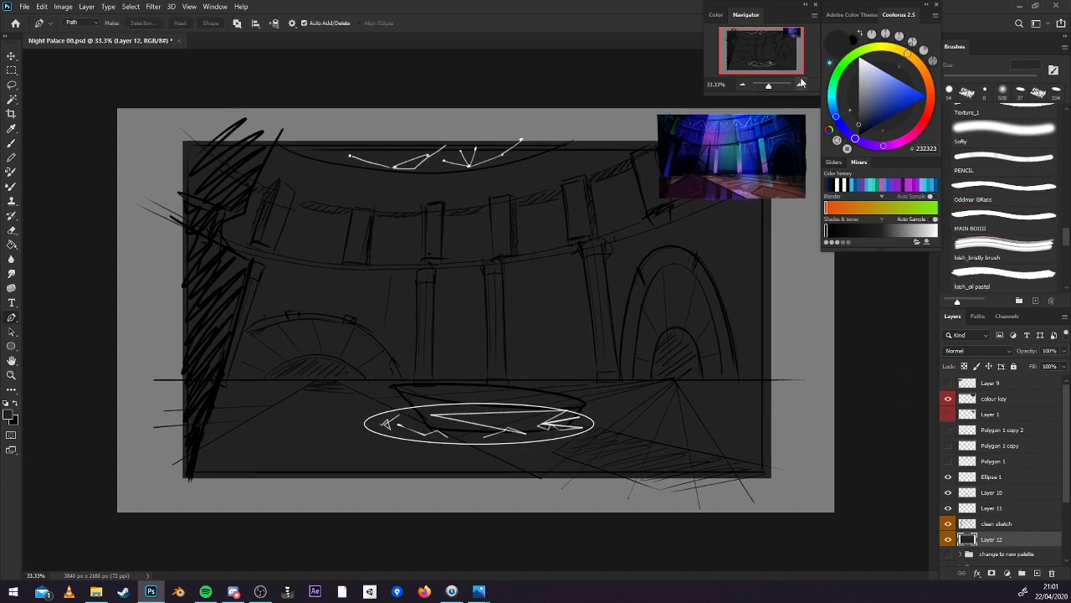
{"action": "left_click_drag", "start_coordinate": [815, 382], "coordinate": [789, 363]}
{"action": "left_click", "coordinate": [661, 393]}
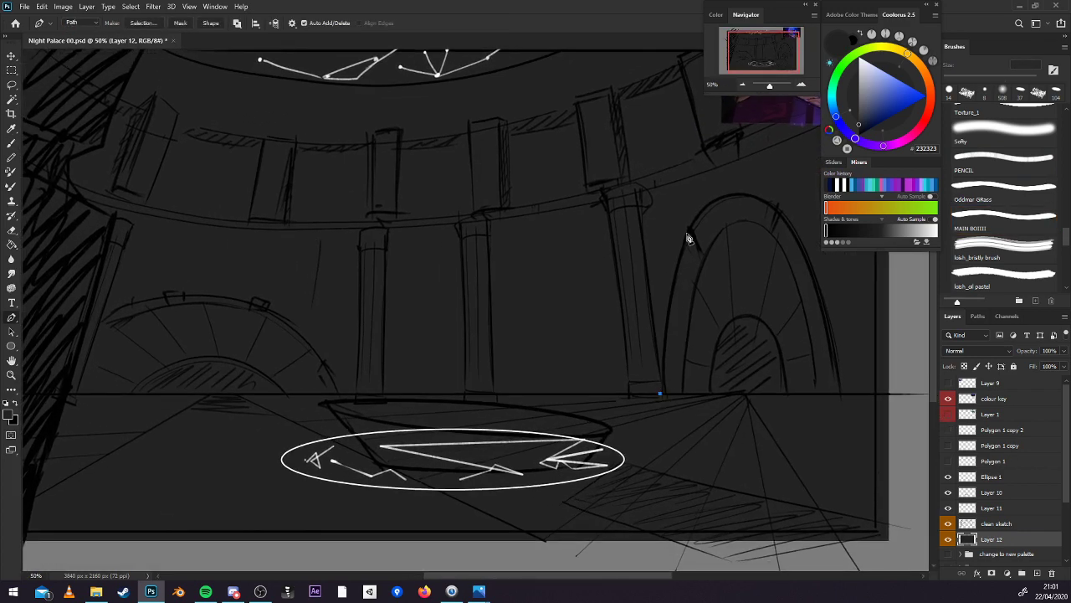
{"action": "left_click_drag", "start_coordinate": [687, 230], "coordinate": [708, 205]}
{"action": "left_click_drag", "start_coordinate": [780, 210], "coordinate": [827, 252]}
{"action": "left_click", "coordinate": [845, 394]}
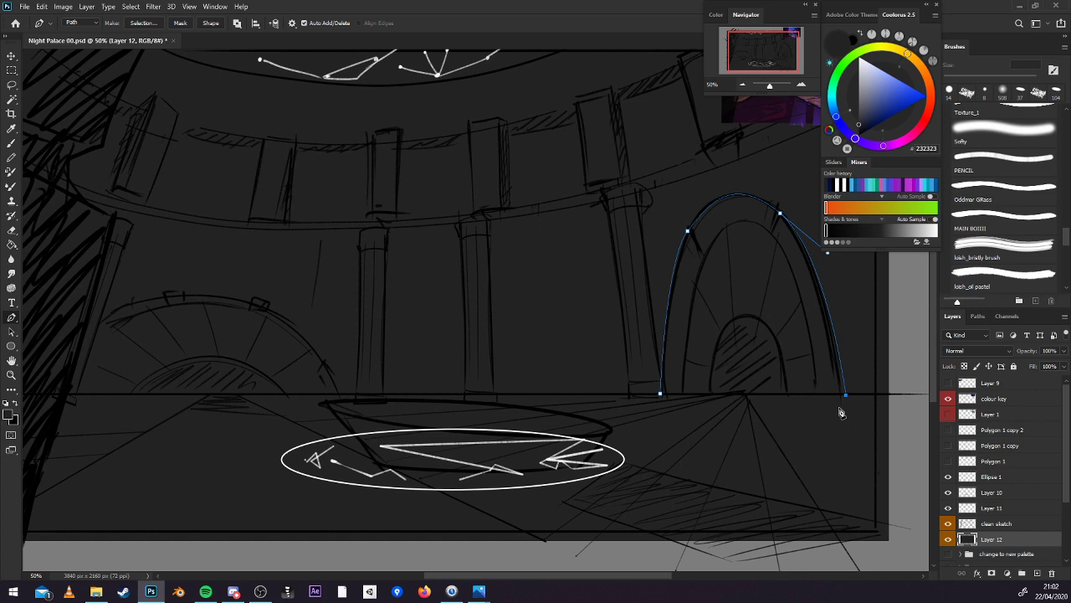
{"action": "left_click", "coordinate": [752, 407]}
{"action": "left_click", "coordinate": [144, 23]}
{"action": "left_click", "coordinate": [747, 269]}
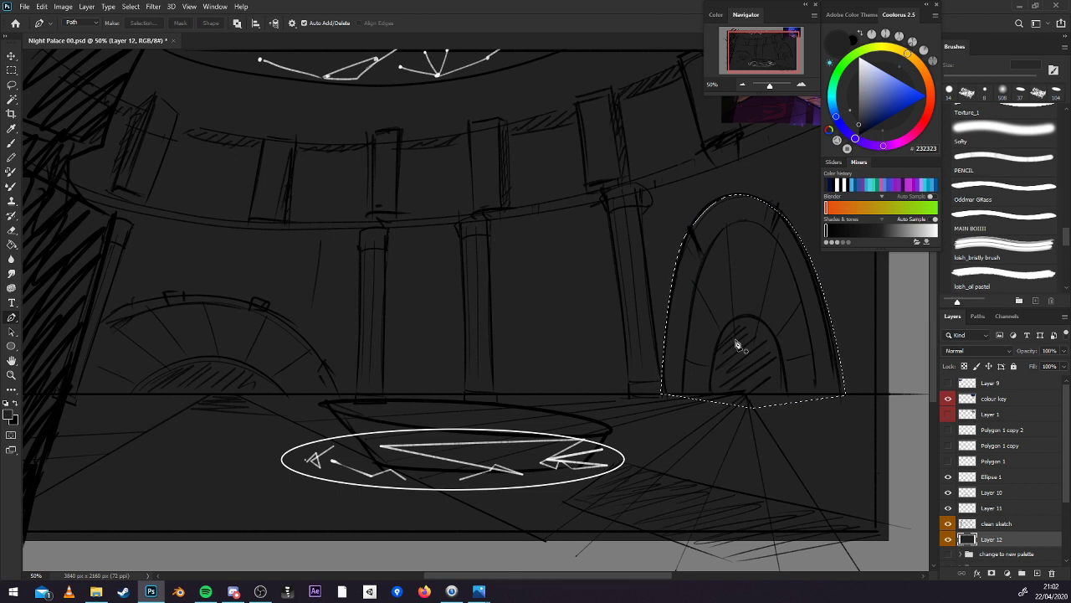
Fill the arch selection on Layer 12 with the darker grey 131313 and deselect it.
{"action": "key", "text": "g"}
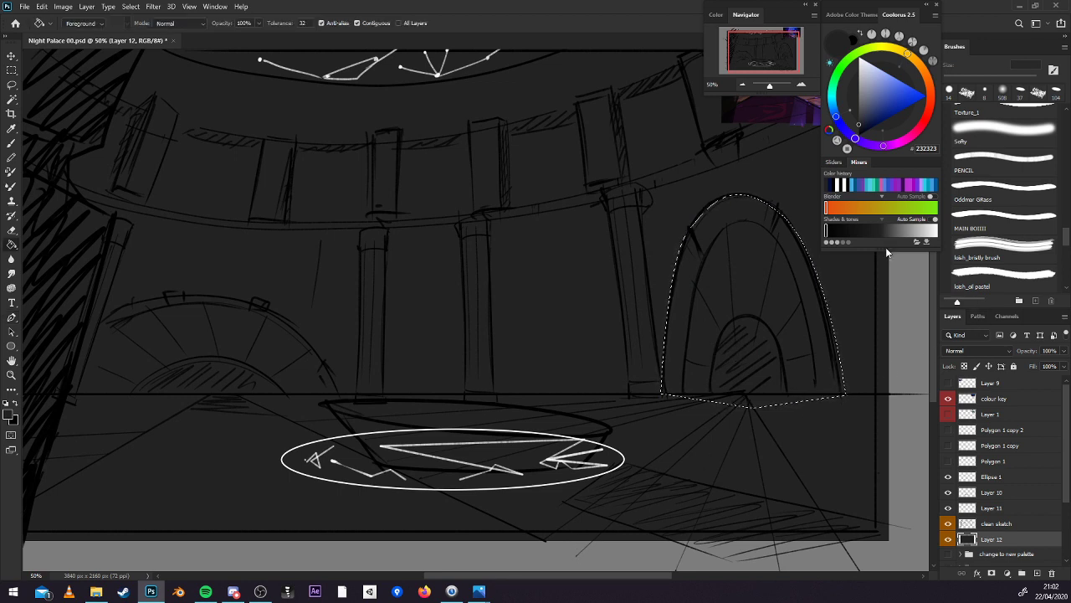
{"action": "left_click_drag", "start_coordinate": [859, 124], "coordinate": [859, 128]}
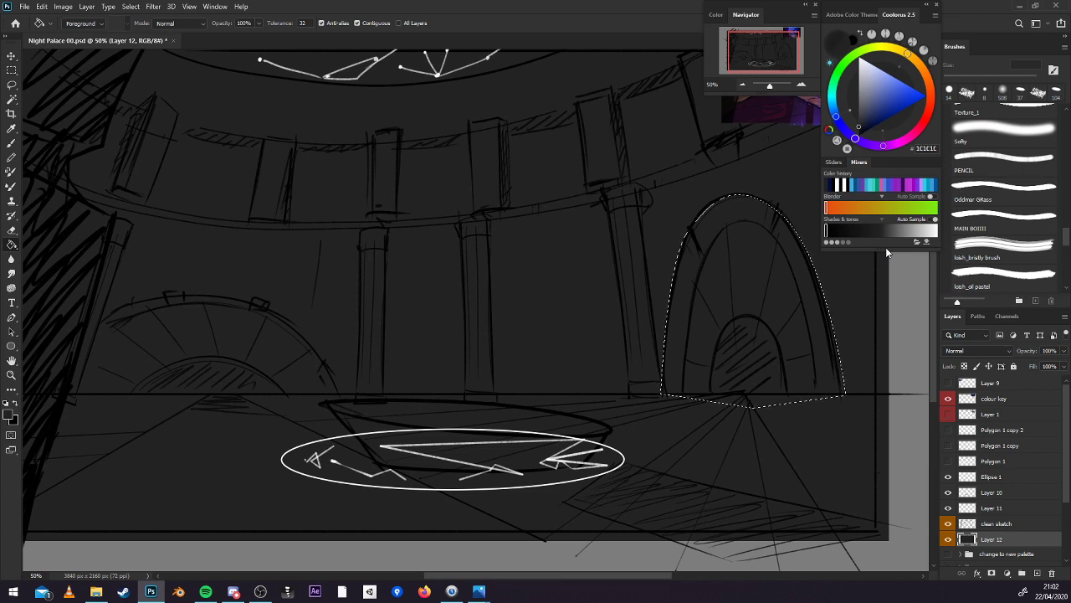
{"action": "left_click", "coordinate": [771, 335]}
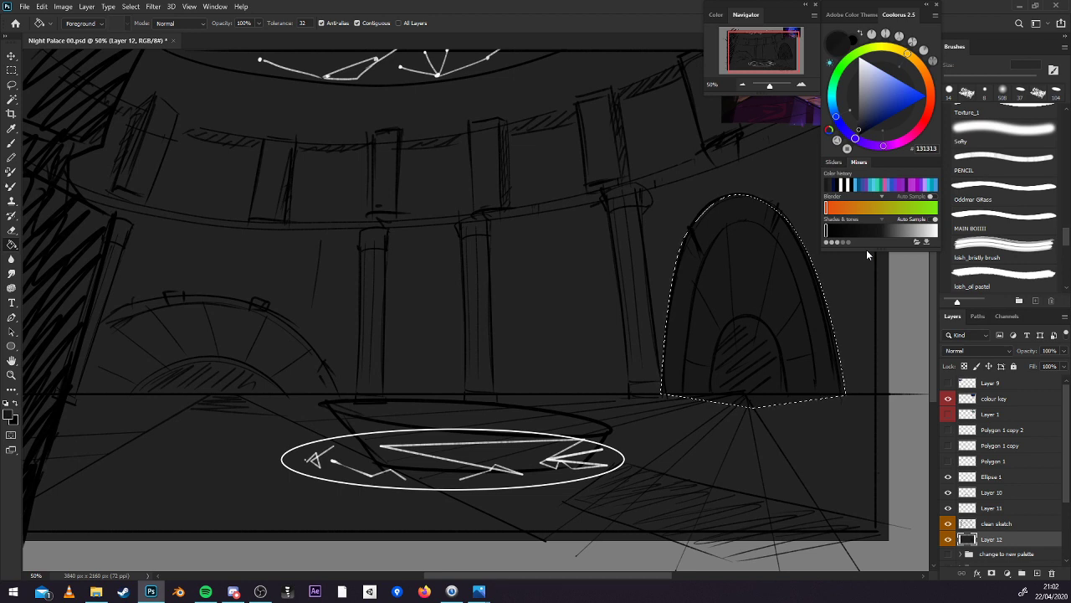
{"action": "left_click", "coordinate": [859, 129]}
{"action": "left_click", "coordinate": [772, 352]}
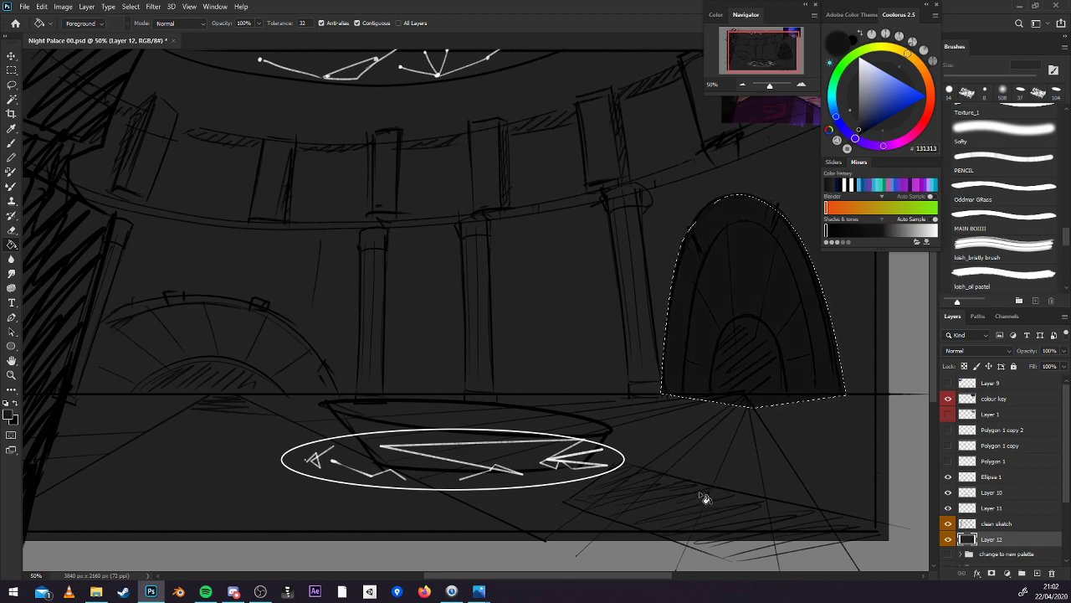
{"action": "key", "text": "ctrl+d"}
{"action": "left_click_drag", "start_coordinate": [703, 446], "coordinate": [892, 425]}
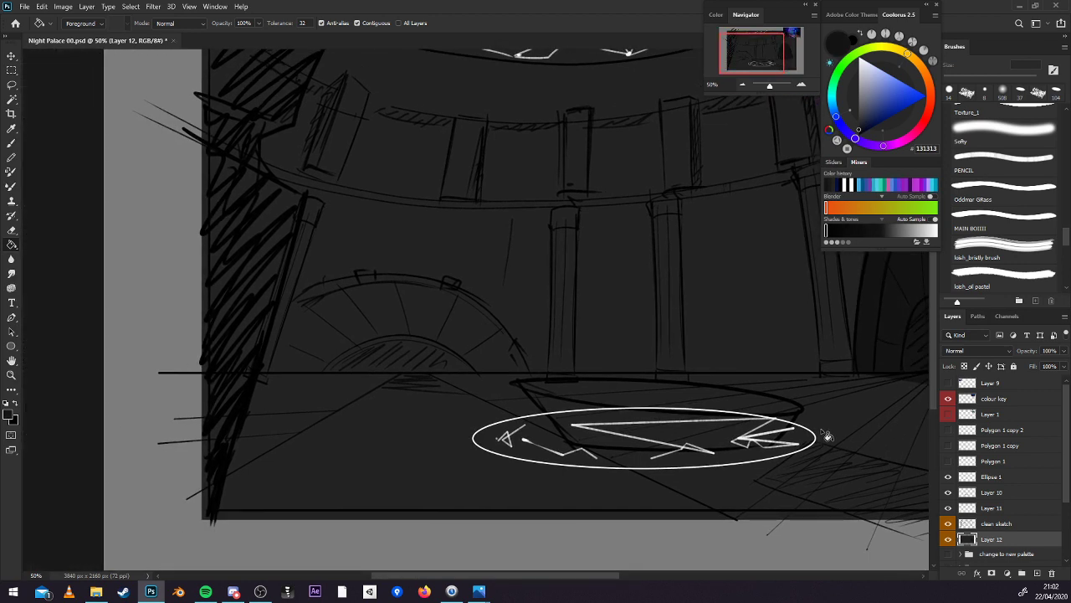
Trace the low arch on the hall's left side with the Pen tool and convert the path to a selection.
{"action": "key", "text": "p"}
{"action": "left_click_drag", "start_coordinate": [614, 395], "coordinate": [753, 377]}
{"action": "left_click", "coordinate": [712, 369]}
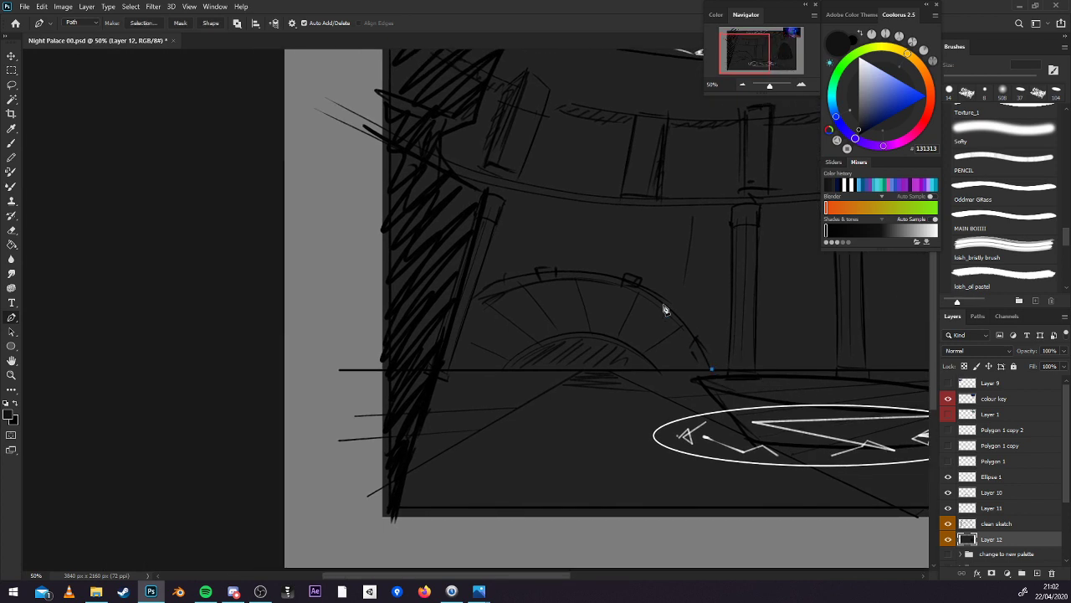
{"action": "left_click_drag", "start_coordinate": [659, 299], "coordinate": [629, 281]}
{"action": "left_click_drag", "start_coordinate": [500, 280], "coordinate": [409, 297]}
{"action": "left_click_drag", "start_coordinate": [499, 280], "coordinate": [402, 312]}
{"action": "left_click_drag", "start_coordinate": [500, 279], "coordinate": [413, 327]}
{"action": "left_click_drag", "start_coordinate": [499, 280], "coordinate": [471, 295]}
{"action": "left_click", "coordinate": [380, 370]}
{"action": "left_click", "coordinate": [591, 382]}
{"action": "left_click", "coordinate": [696, 379]}
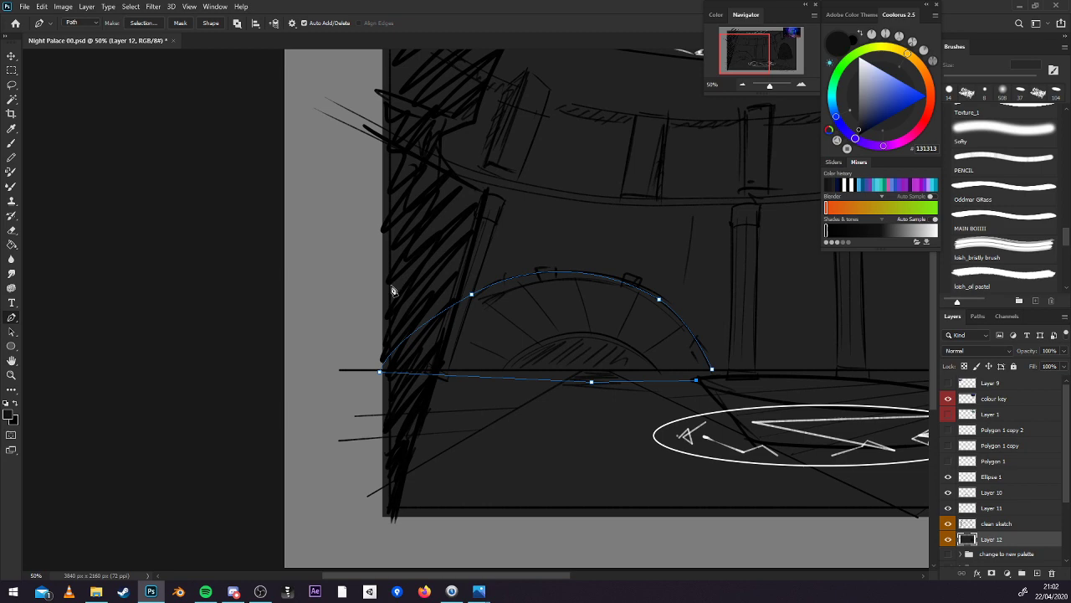
{"action": "left_click", "coordinate": [141, 22]}
{"action": "left_click", "coordinate": [746, 266]}
Undo the deselection and the low arch's fill on Layer 12.
{"action": "left_click", "coordinate": [596, 485], "text": "ctrl"}
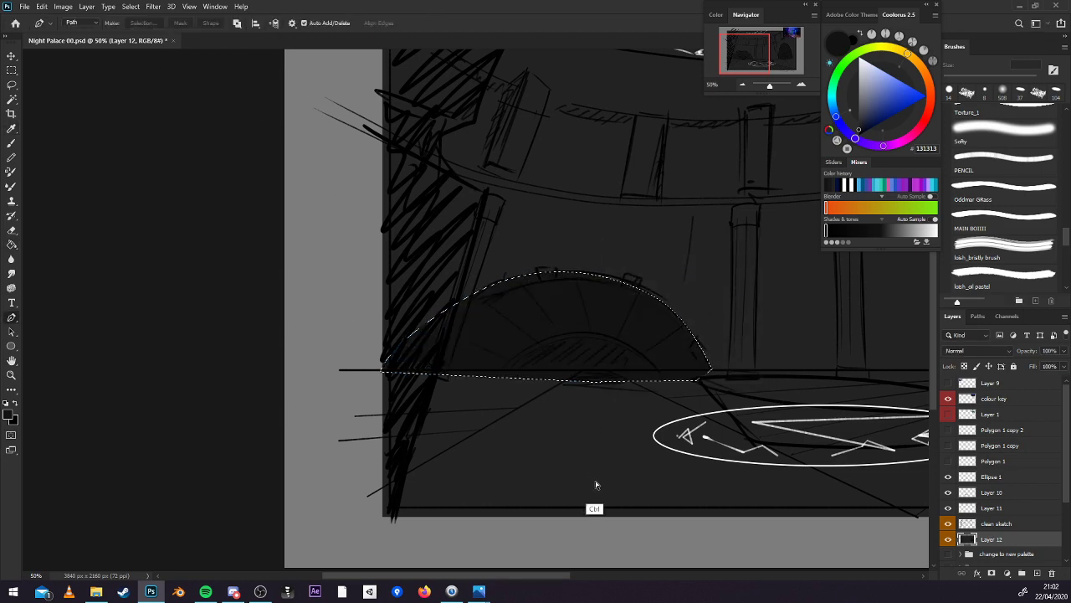
{"action": "left_click", "coordinate": [742, 84]}
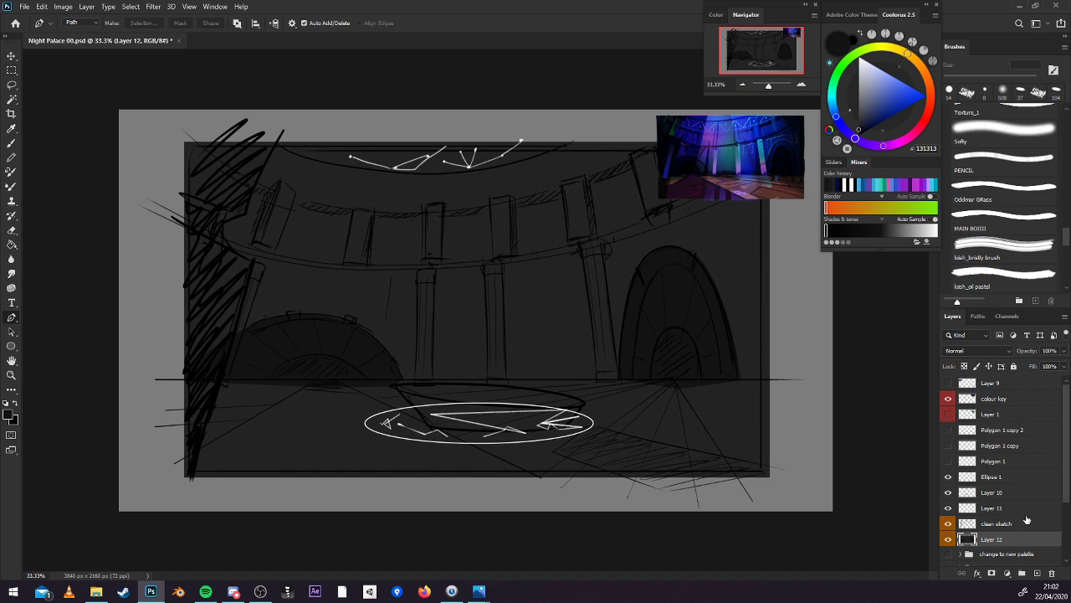
{"action": "key", "text": "ctrl+z"}
{"action": "key", "text": "ctrl+z"}
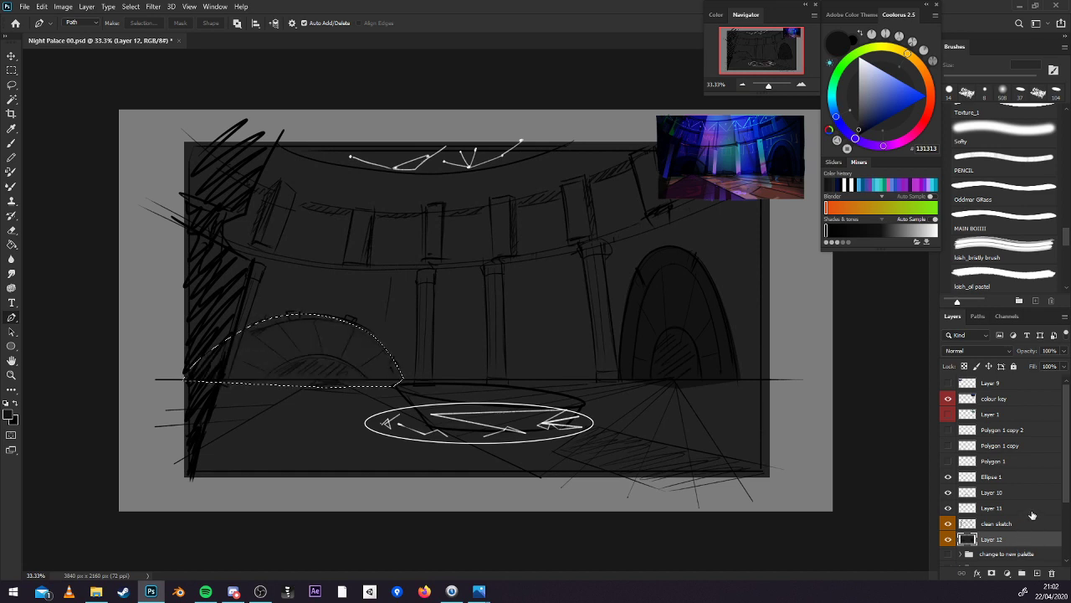
Fill the low arch selection with dark grey 131313 on a new layer above Layer 12 and deselect it.
{"action": "key", "text": "ctrl+shift+alt+n"}
{"action": "key", "text": "g"}
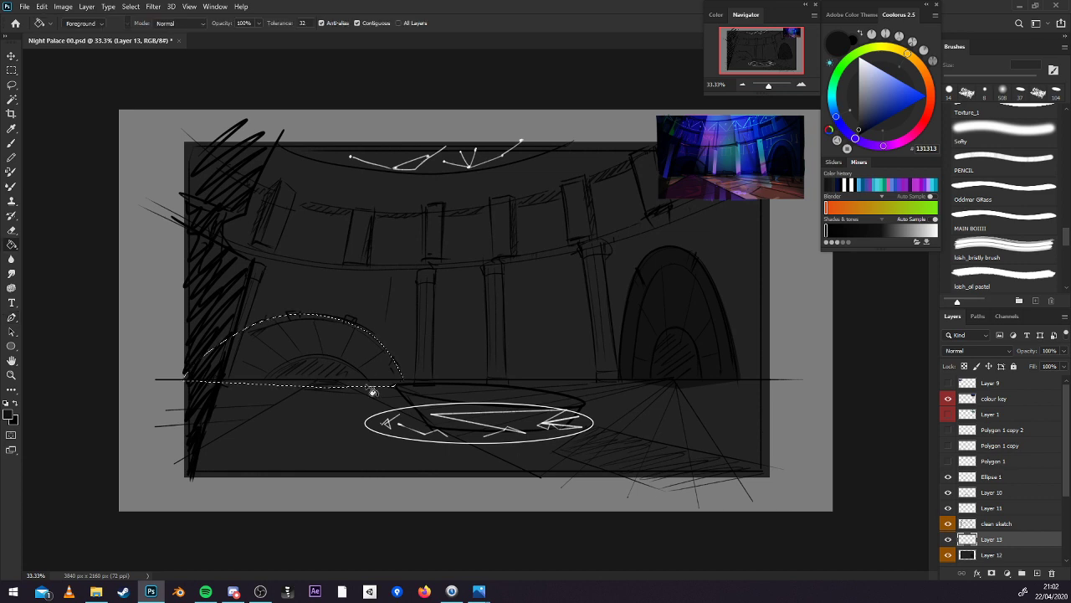
{"action": "left_click", "coordinate": [372, 391]}
{"action": "key", "text": "w"}
{"action": "left_click", "coordinate": [685, 387]}
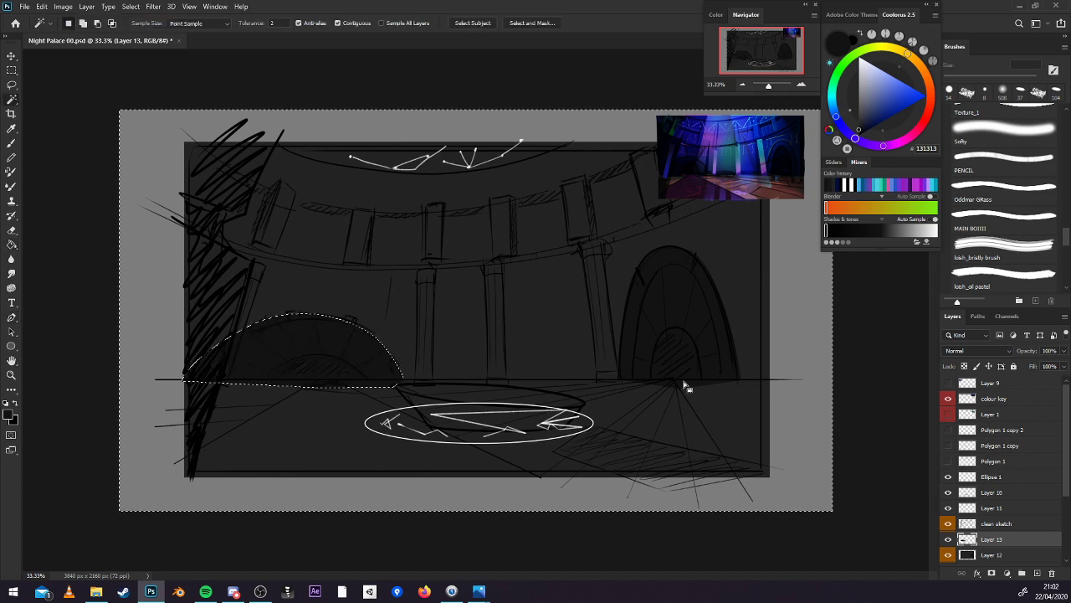
{"action": "key", "text": "ctrl+d"}
Select the tall arch's dark fill on Layer 12 with the Magic Wand and copy it to its own layer.
{"action": "left_click", "coordinate": [1008, 555]}
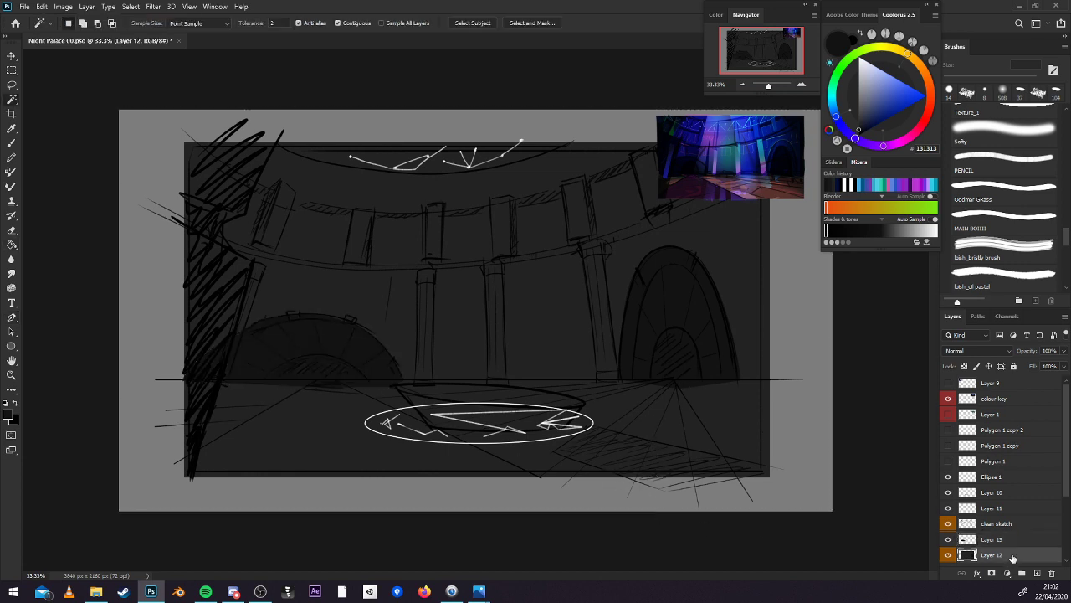
{"action": "left_click", "coordinate": [709, 354]}
{"action": "key", "text": "ctrl+j"}
Add a new layer above Layer 13 and select the floor area below the horizon with a rectangular marquee.
{"action": "scroll", "coordinate": [1060, 499], "scroll_direction": "down", "scroll_amount": 2}
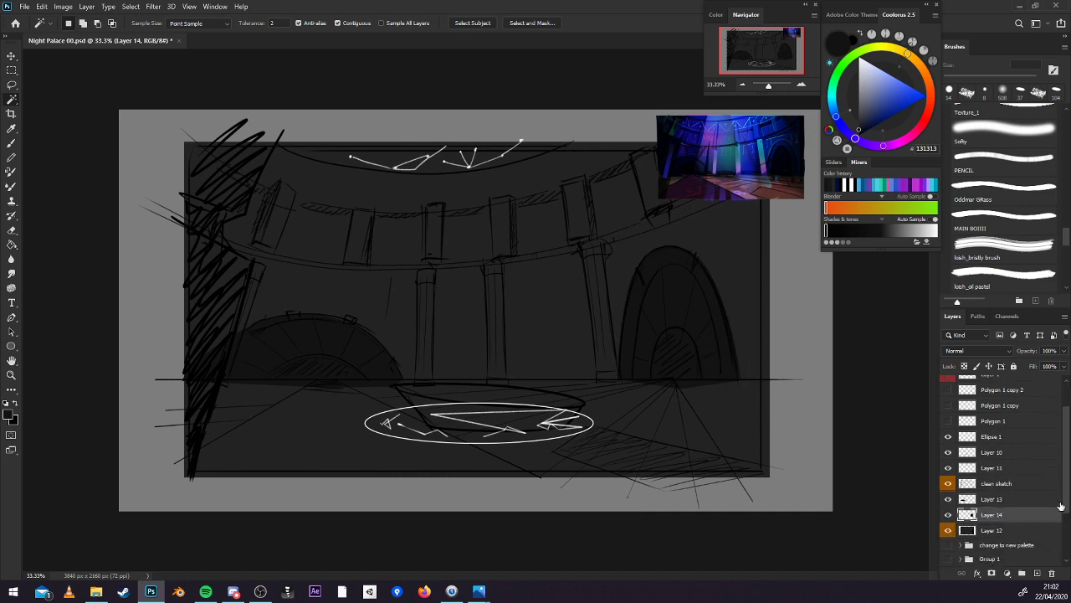
{"action": "left_click", "coordinate": [1010, 530]}
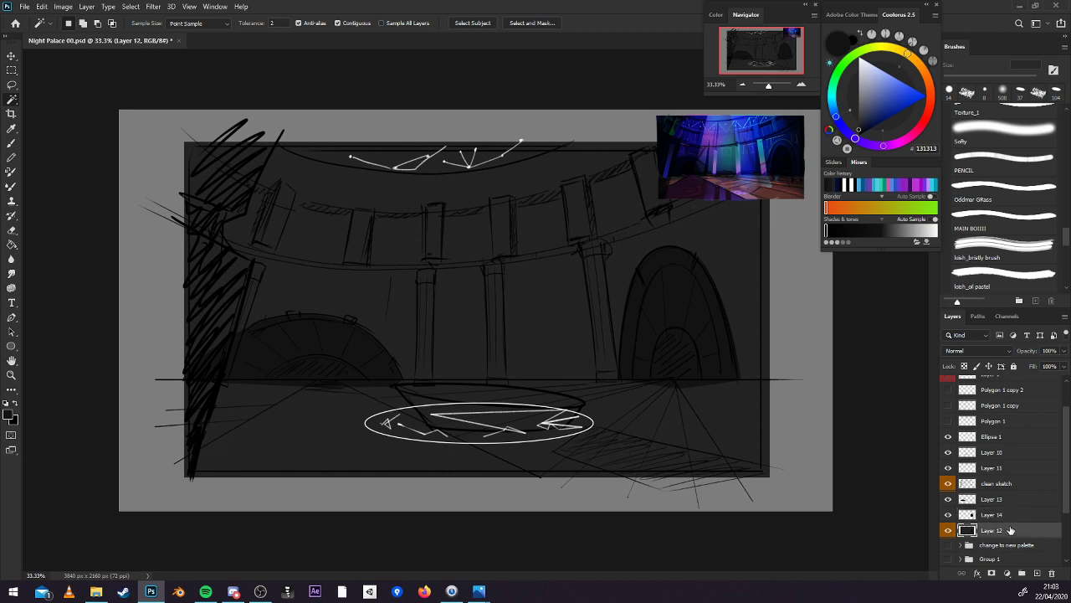
{"action": "left_click", "coordinate": [1036, 573]}
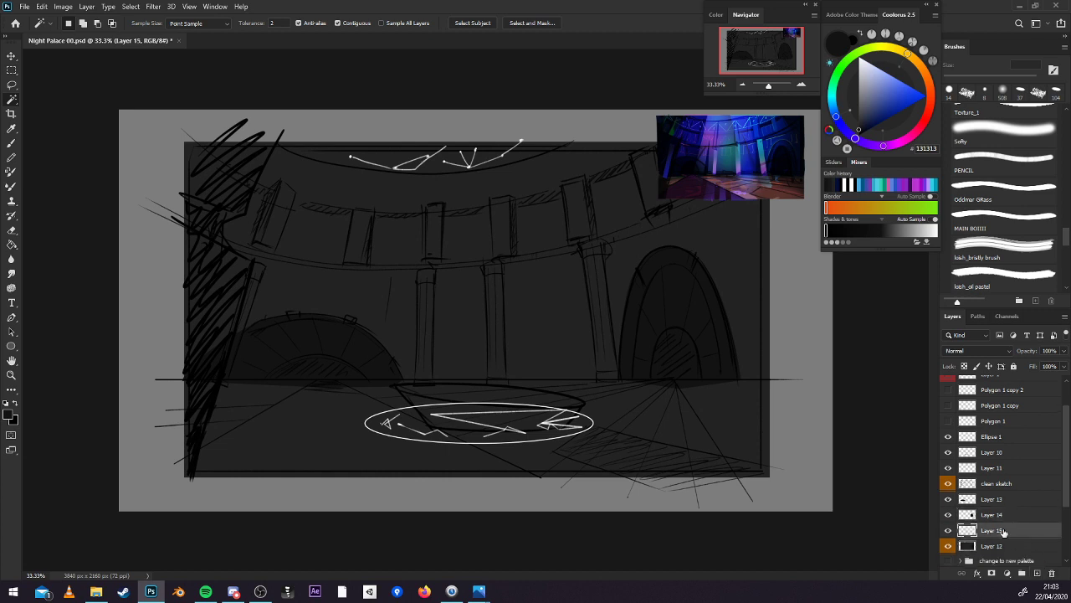
{"action": "left_click_drag", "start_coordinate": [1002, 530], "coordinate": [998, 500]}
{"action": "key", "text": "m"}
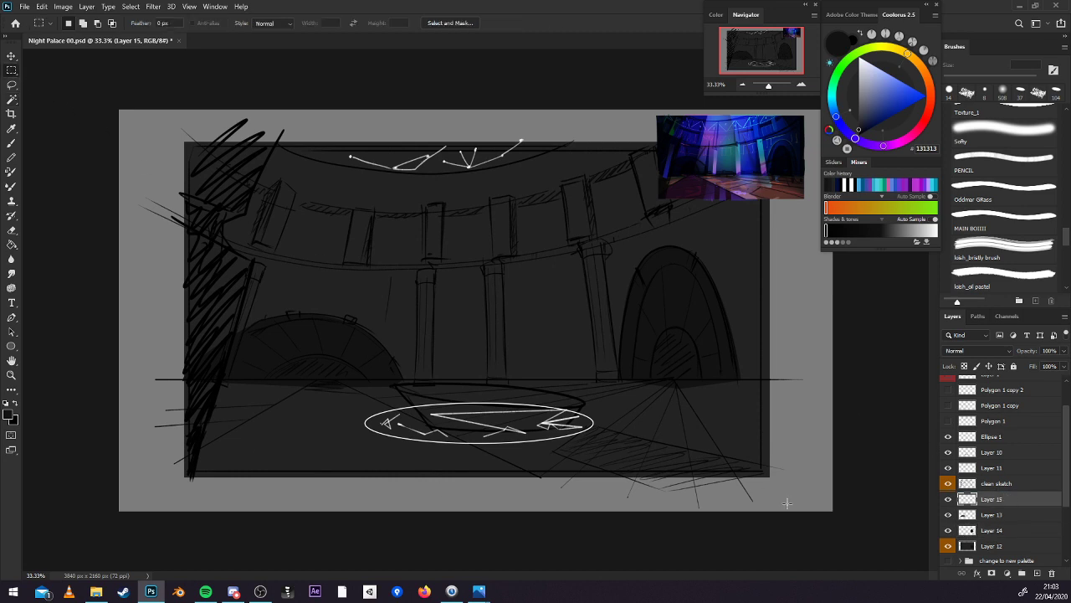
{"action": "left_click_drag", "start_coordinate": [786, 503], "coordinate": [133, 381]}
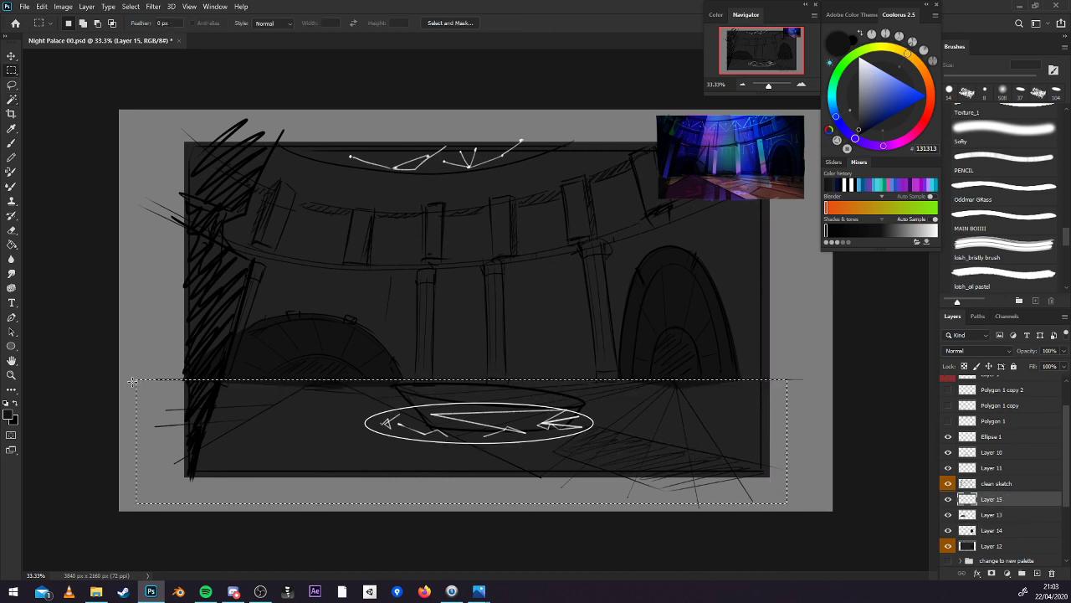
Sample the floor colour from the colour key, lighten it to grey 383838, fill the floor selection and deselect it.
{"action": "key", "text": "g"}
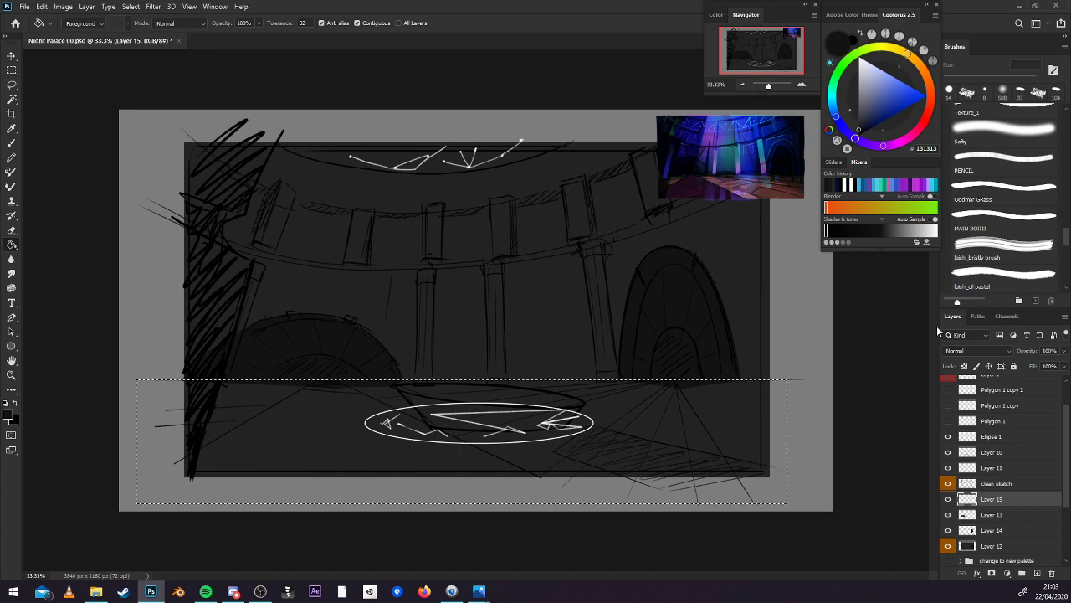
{"action": "key", "text": "alt"}
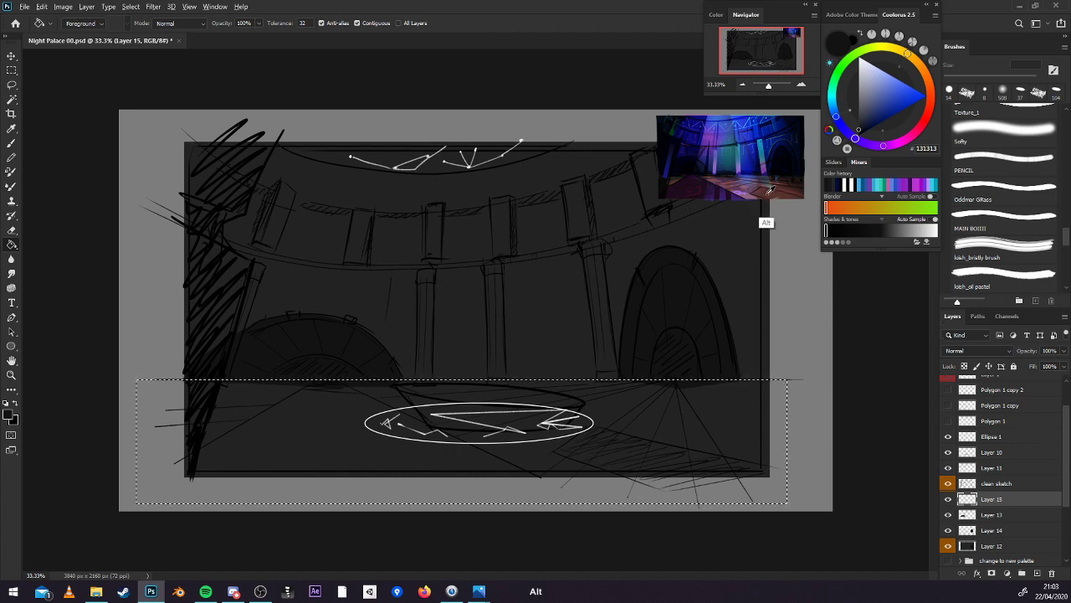
{"action": "left_click", "coordinate": [770, 191], "text": "alt"}
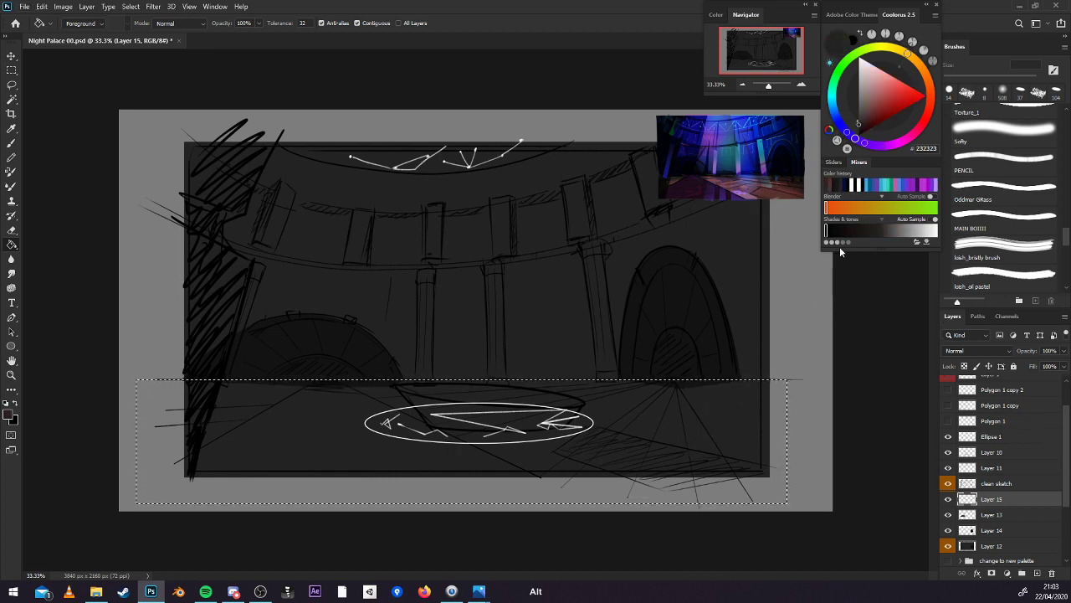
{"action": "left_click_drag", "start_coordinate": [859, 123], "coordinate": [858, 118]}
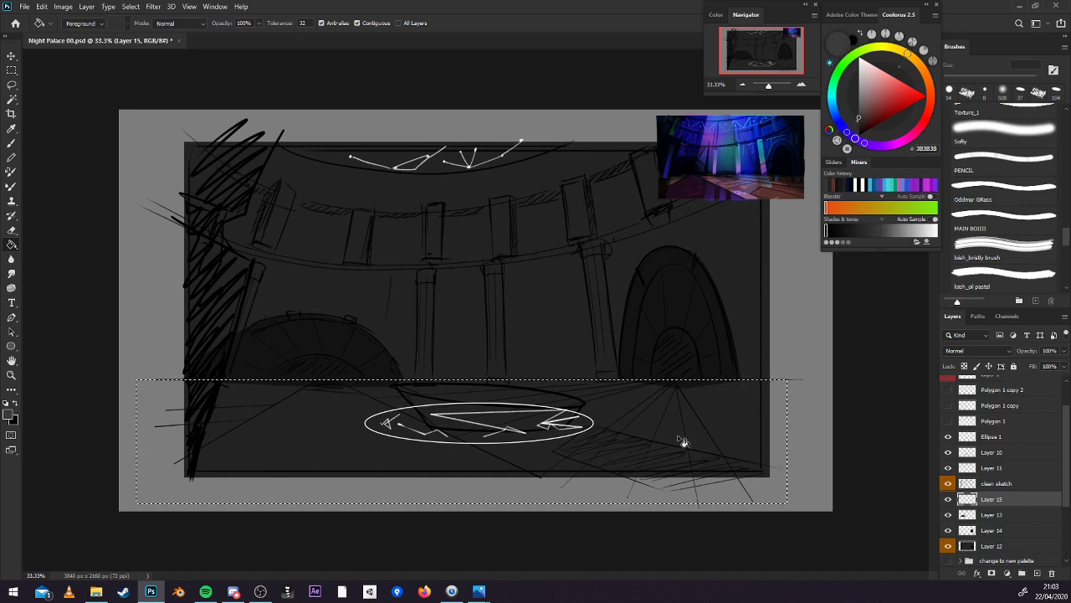
{"action": "left_click", "coordinate": [682, 442]}
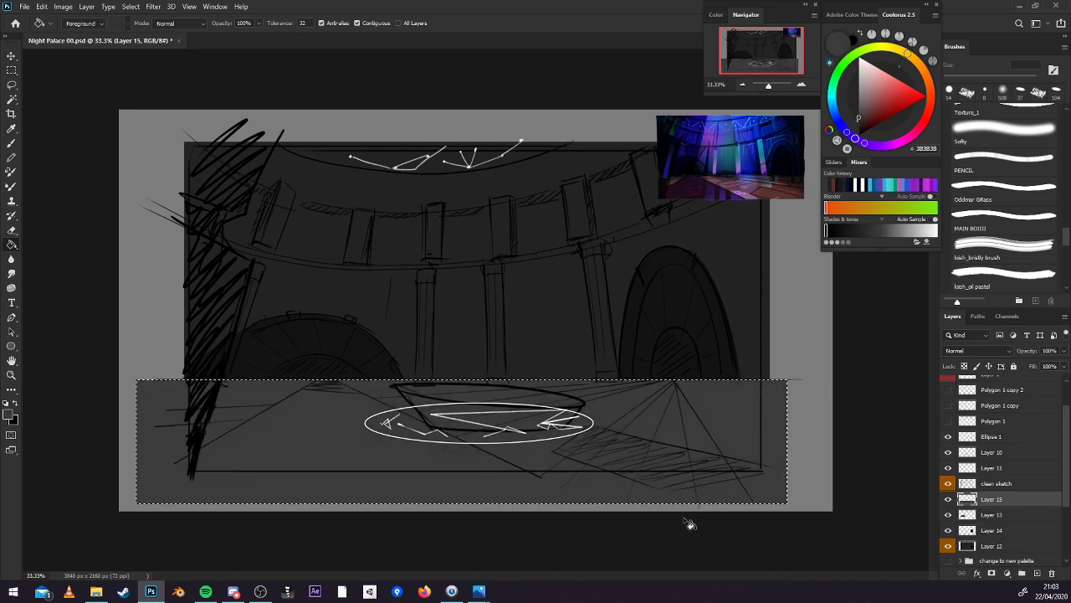
{"action": "key", "text": "ctrl+d"}
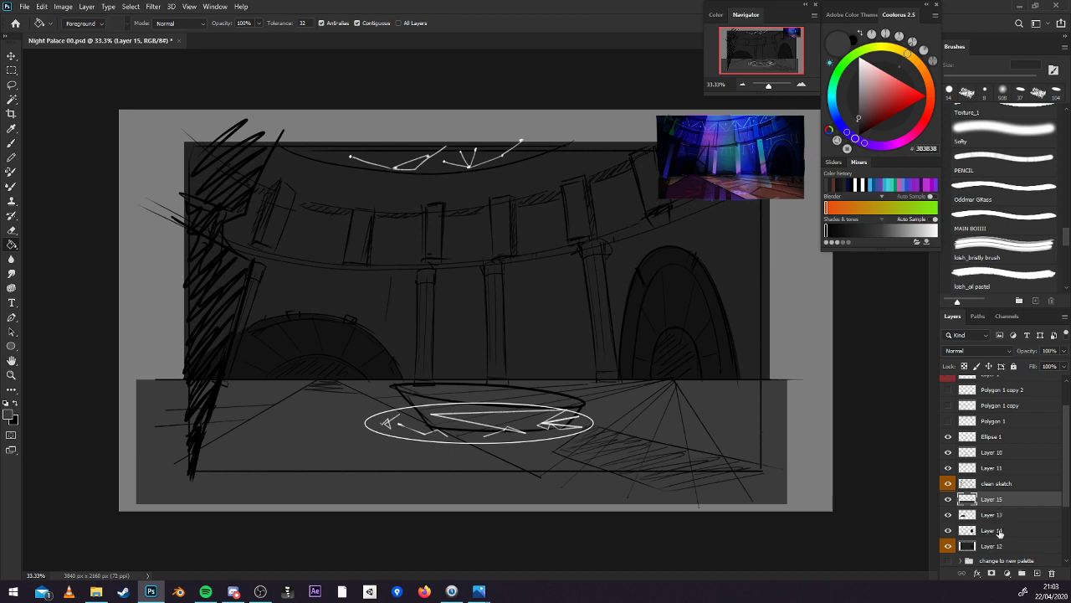
Select the area outside the picture frame, delete the floor fill there on Layer 15 and deselect.
{"action": "key", "text": "w"}
{"action": "left_click", "coordinate": [804, 446]}
{"action": "left_click", "coordinate": [1005, 499]}
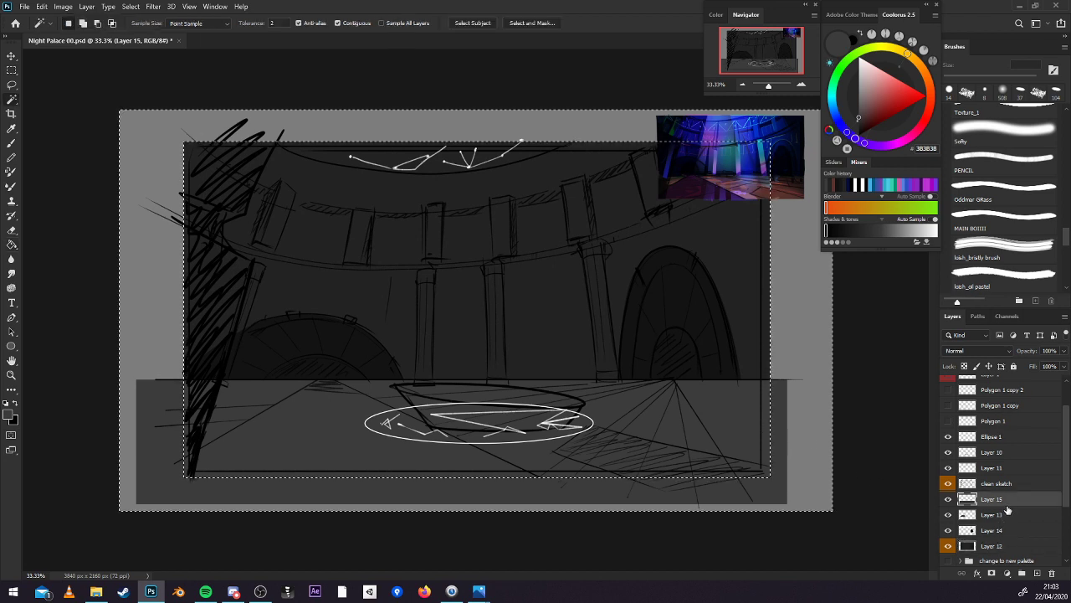
{"action": "key", "text": "Delete"}
{"action": "key", "text": "ctrl+d"}
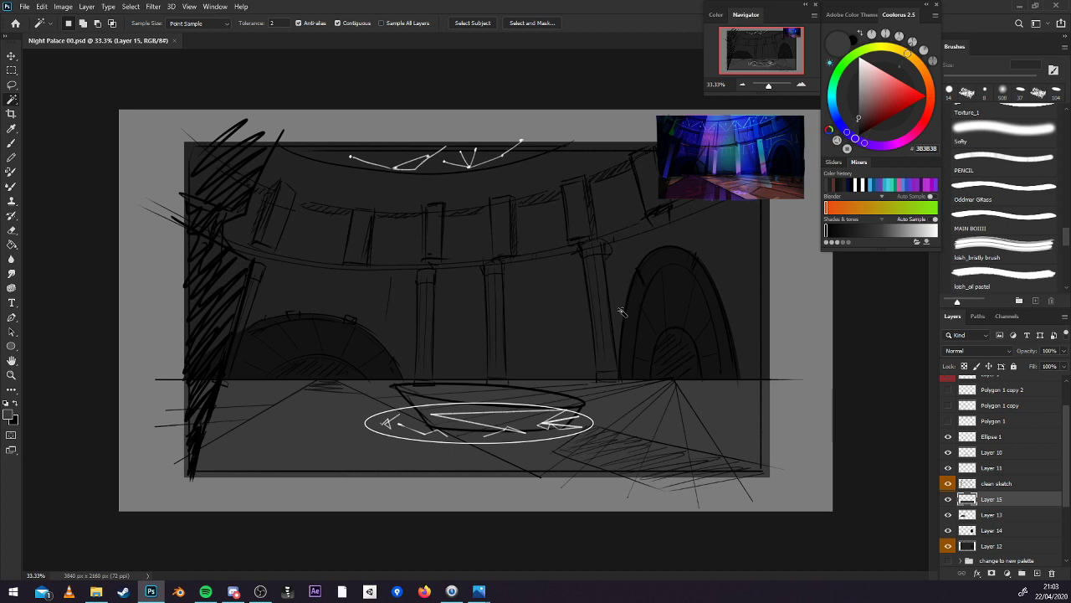
Add a new layer above Layer 15 and lasso the hatched foreground shape along the hall's left edge.
{"action": "left_click", "coordinate": [1037, 573]}
{"action": "key", "text": "l"}
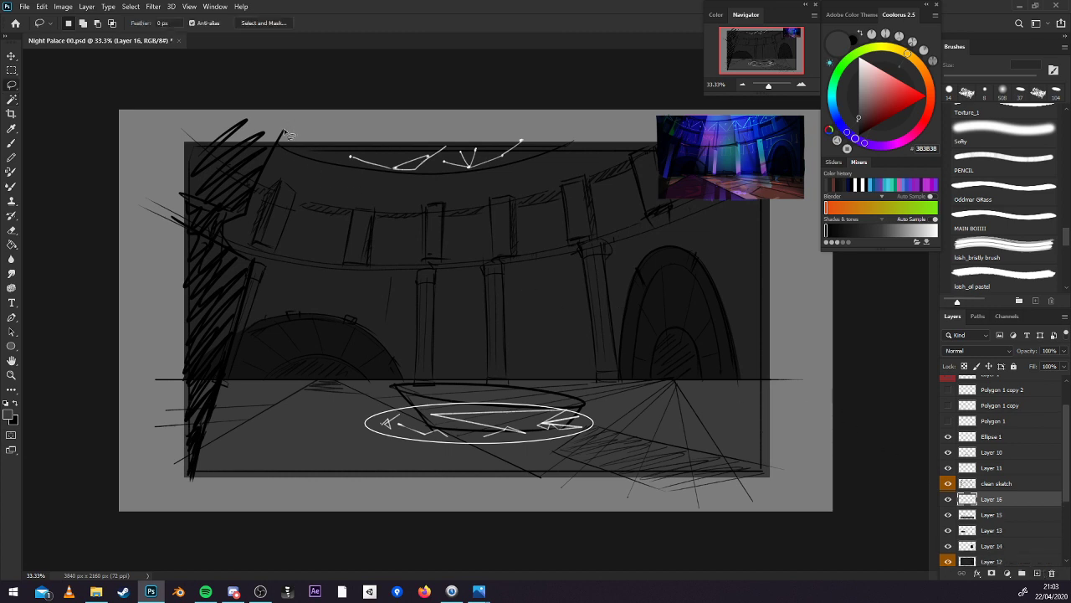
{"action": "mouse_move", "coordinate": [295, 110]}
{"action": "left_mouse_down"}
{"action": "mouse_move", "coordinate": [254, 212]}
{"action": "mouse_move", "coordinate": [223, 226]}
{"action": "mouse_move", "coordinate": [256, 266]}
{"action": "mouse_move", "coordinate": [202, 481]}
{"action": "mouse_move", "coordinate": [187, 494]}
{"action": "mouse_move", "coordinate": [166, 269]}
{"action": "mouse_move", "coordinate": [177, 115]}
{"action": "left_mouse_up"}
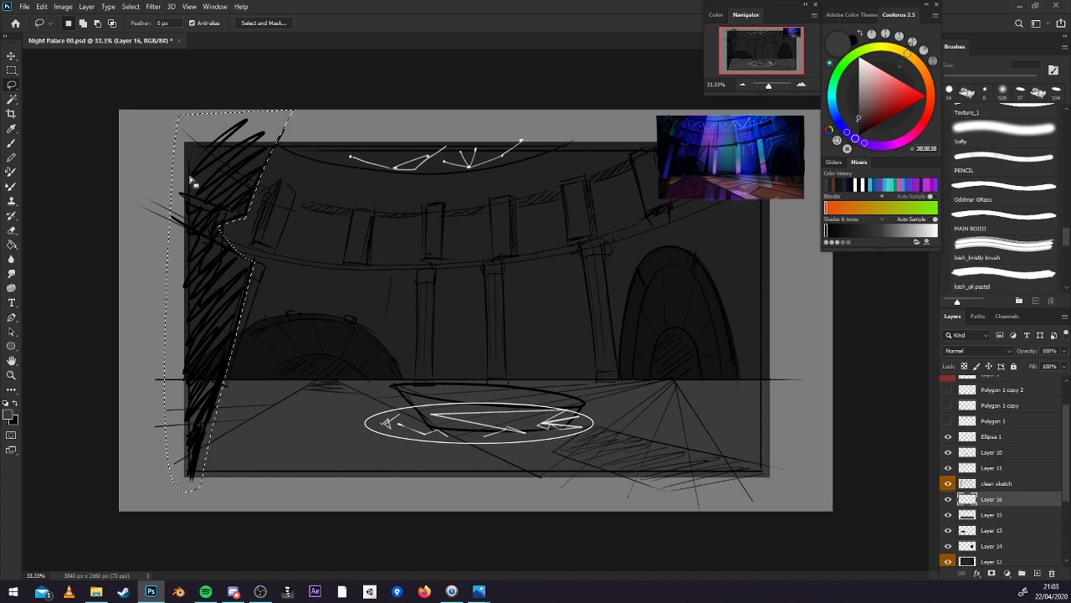
Fill the foreground shape selection with black 000000, deselect it and save the document.
{"action": "key", "text": "g"}
{"action": "left_click", "coordinate": [825, 228]}
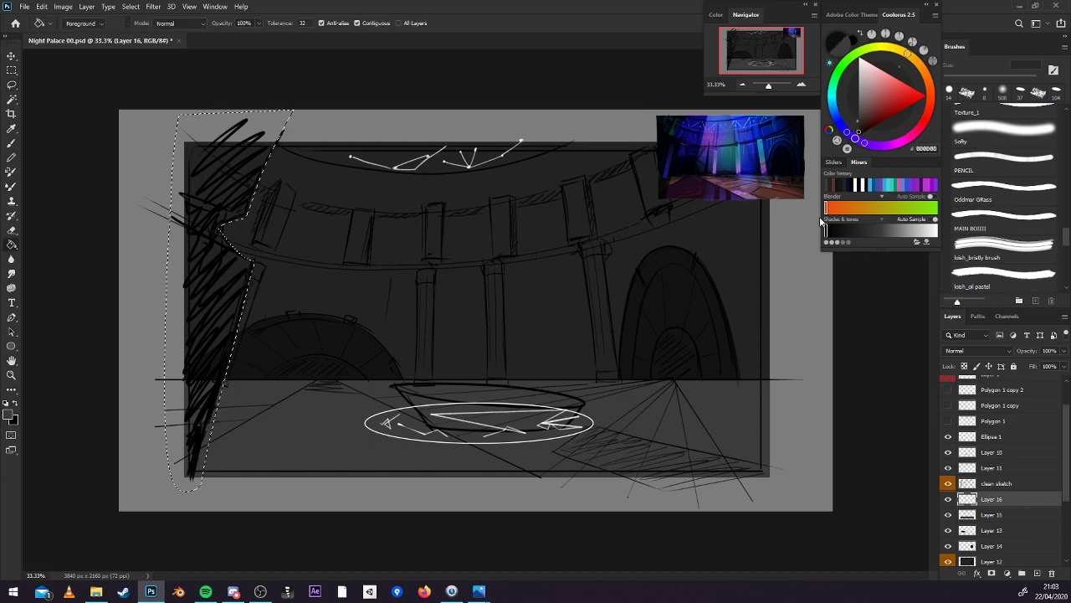
{"action": "left_click", "coordinate": [220, 426]}
{"action": "key", "text": "ctrl+d"}
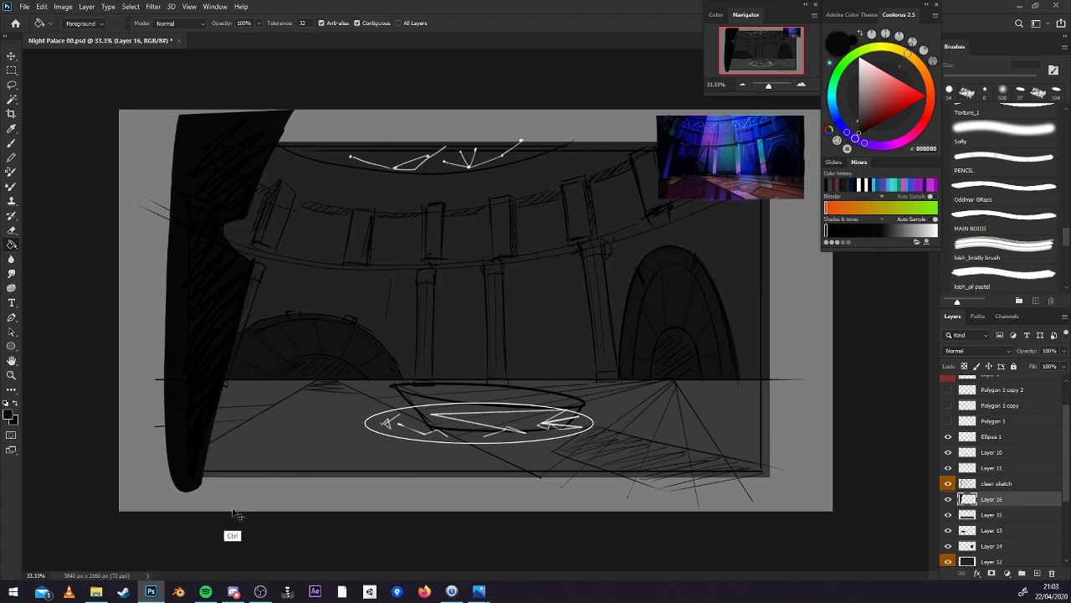
{"action": "mouse_move", "coordinate": [251, 599]}
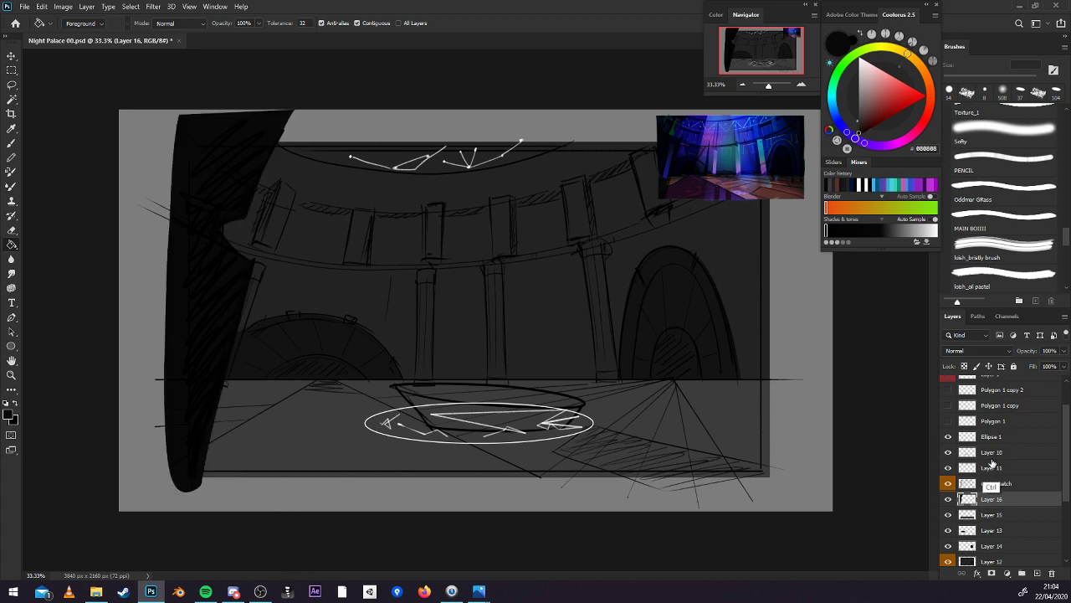
{"action": "key", "text": "ctrl+s"}
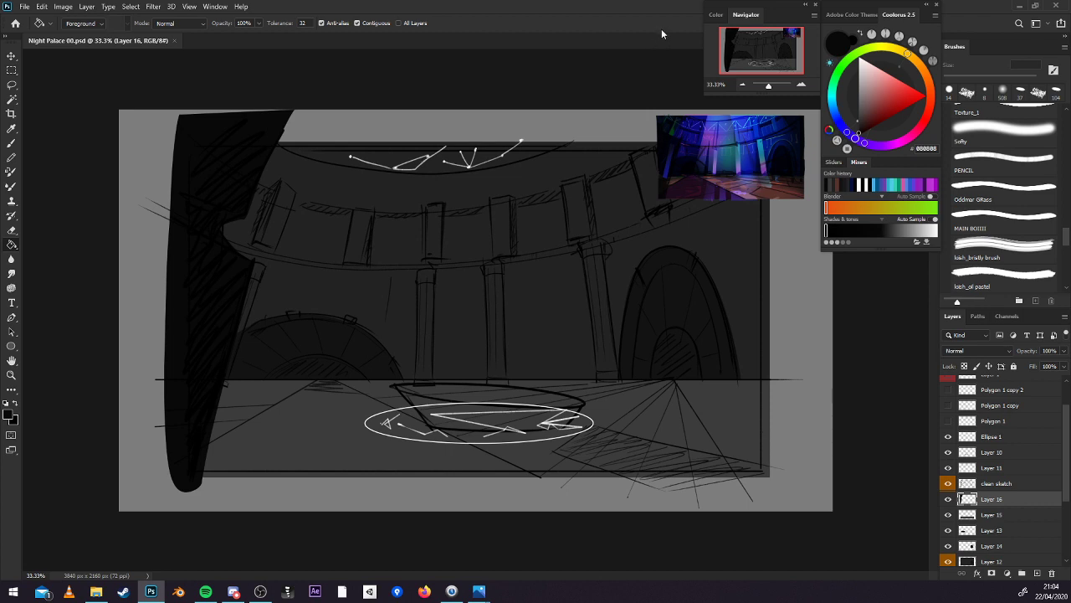
Compare the blocked-in values with the wall fill of Layer 12 hidden and shown.
{"action": "key", "text": "b"}
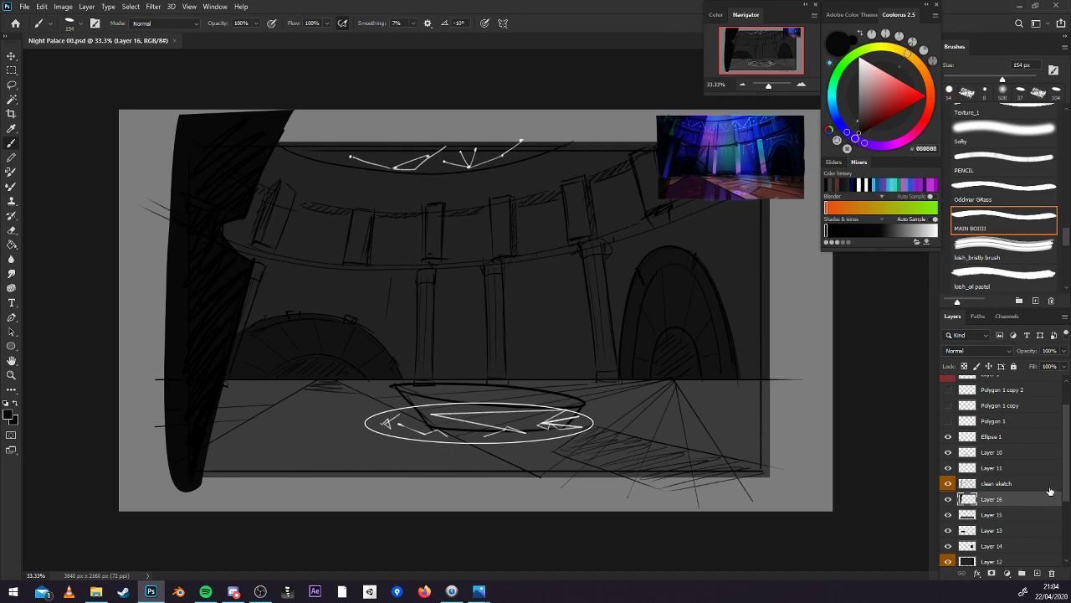
{"action": "scroll", "coordinate": [1066, 512], "scroll_direction": "down", "scroll_amount": 2}
{"action": "left_click", "coordinate": [1011, 517]}
{"action": "left_click", "coordinate": [948, 516]}
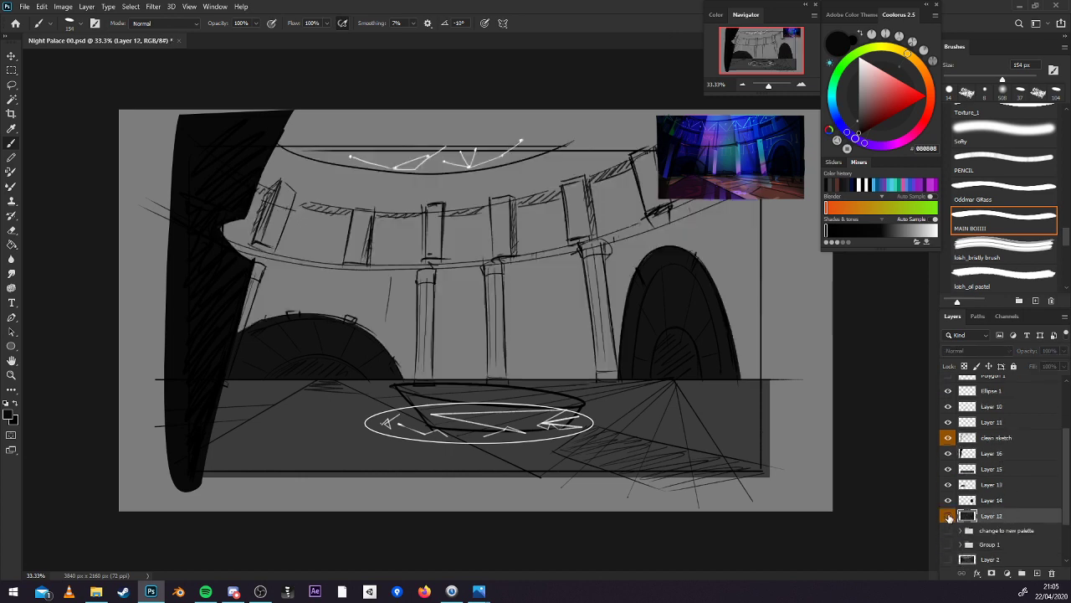
{"action": "left_click", "coordinate": [948, 517]}
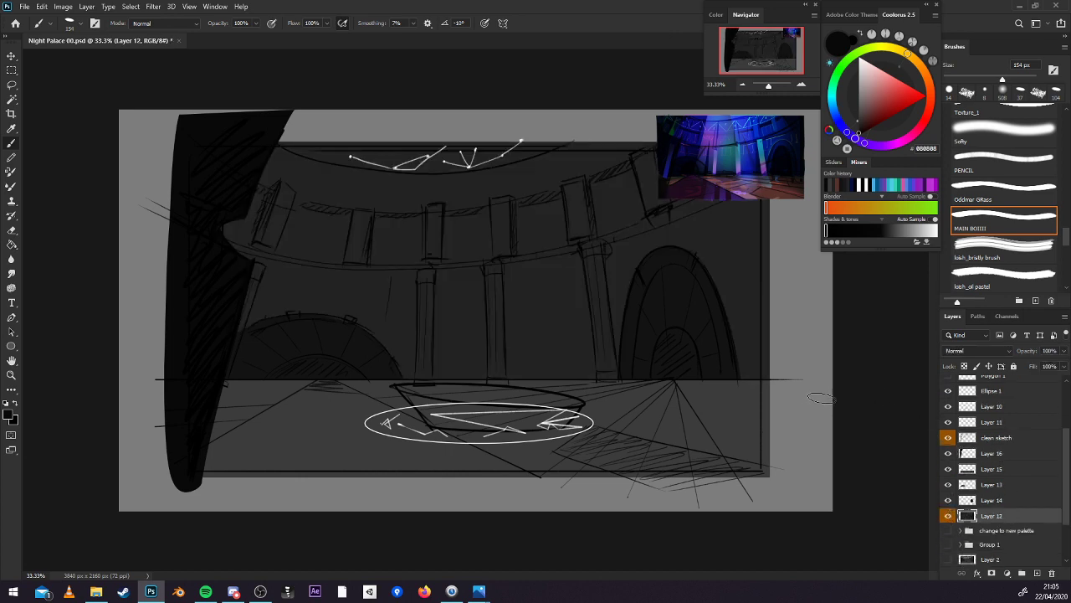
Expand the change to new palette group and look through its layers.
{"action": "key", "text": "l"}
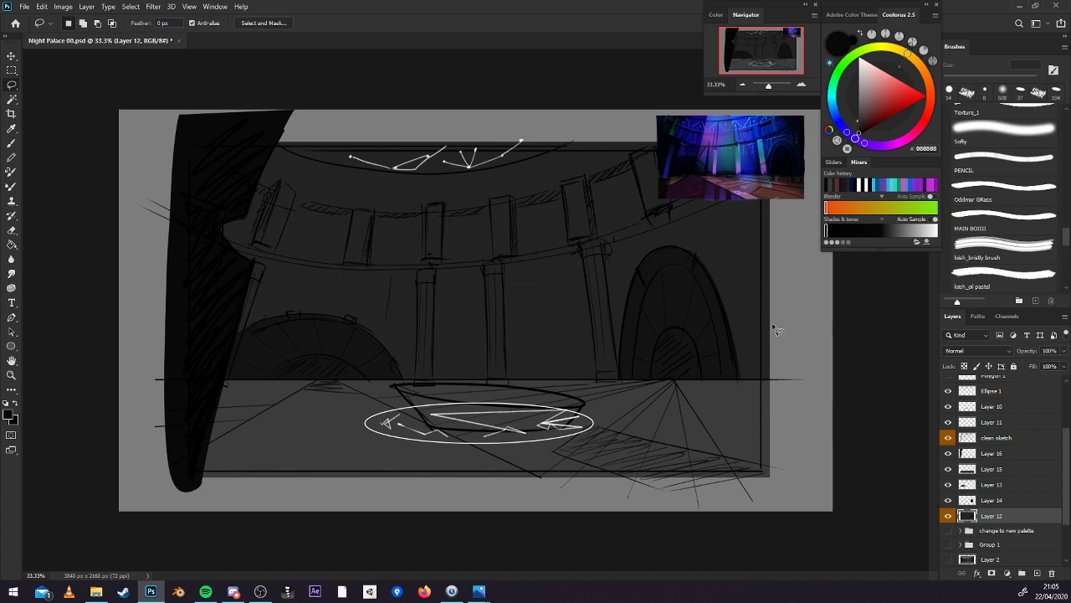
{"action": "left_click", "coordinate": [741, 84]}
{"action": "left_click", "coordinate": [802, 86]}
{"action": "left_click", "coordinate": [961, 531]}
{"action": "scroll", "coordinate": [1004, 469], "scroll_direction": "down", "scroll_amount": 2}
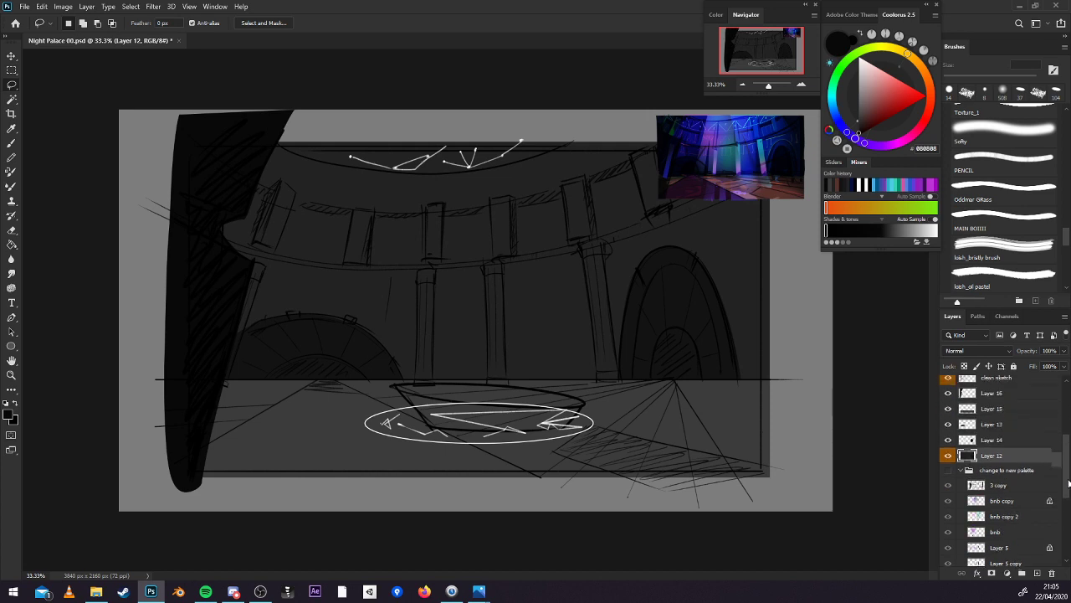
{"action": "left_click", "coordinate": [964, 494]}
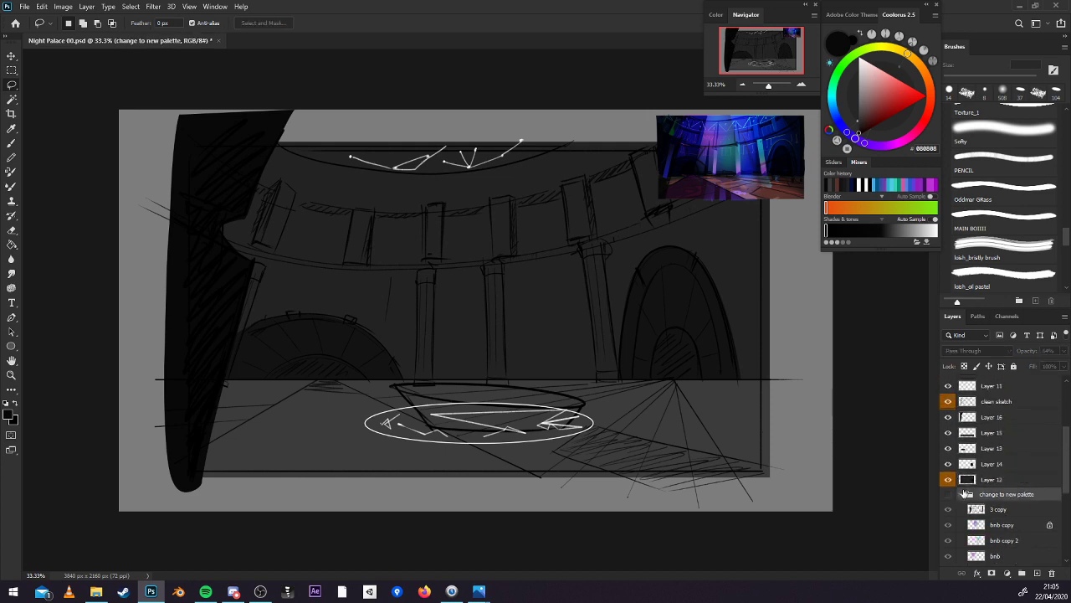
Sample dark blue 050914 from the colour key and fill the hall's wall area on Layer 12 with it.
{"action": "key", "text": "b"}
{"action": "left_click", "coordinate": [802, 151], "text": "alt"}
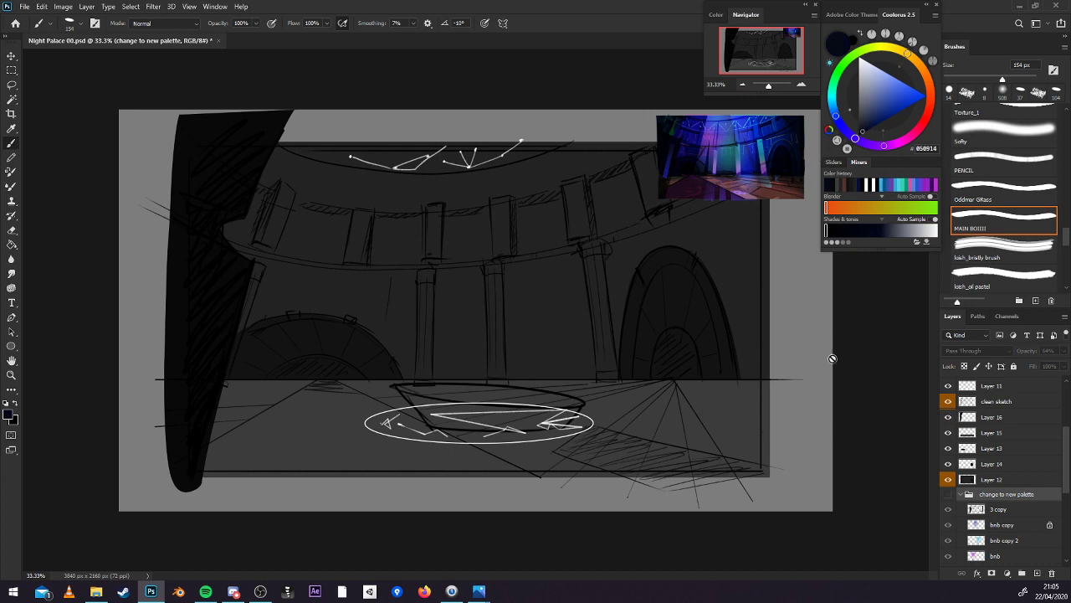
{"action": "key", "text": "g"}
{"action": "left_click", "coordinate": [1000, 481]}
{"action": "left_click", "coordinate": [753, 356]}
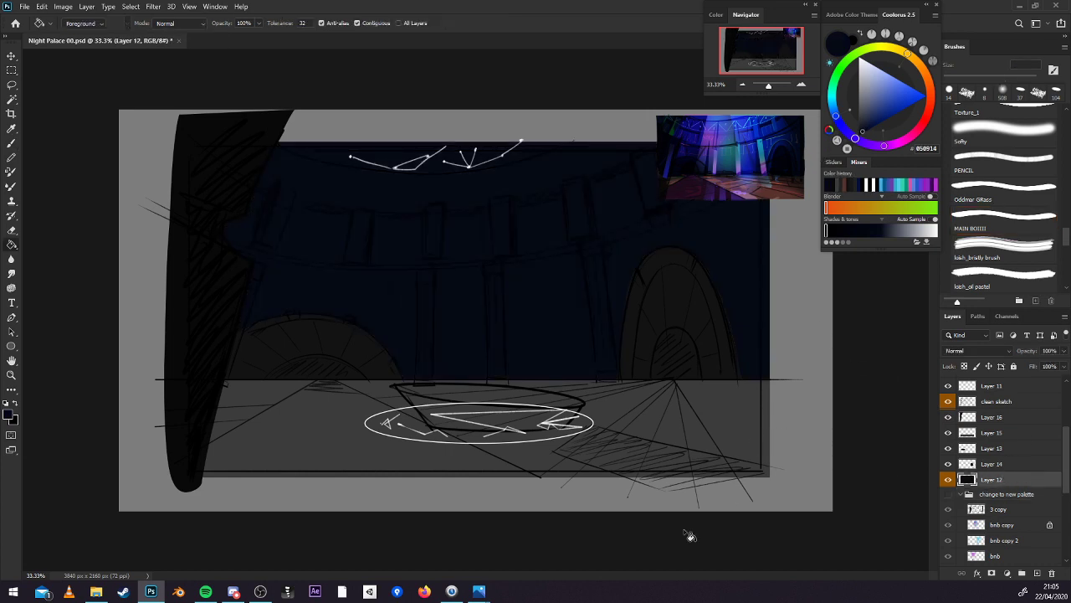
Fill the right arch on Layer 14 and the left arch on Layer 13 with near-black 06070C.
{"action": "left_click", "coordinate": [954, 466]}
{"action": "left_click", "coordinate": [948, 463]}
{"action": "left_click", "coordinate": [948, 463]}
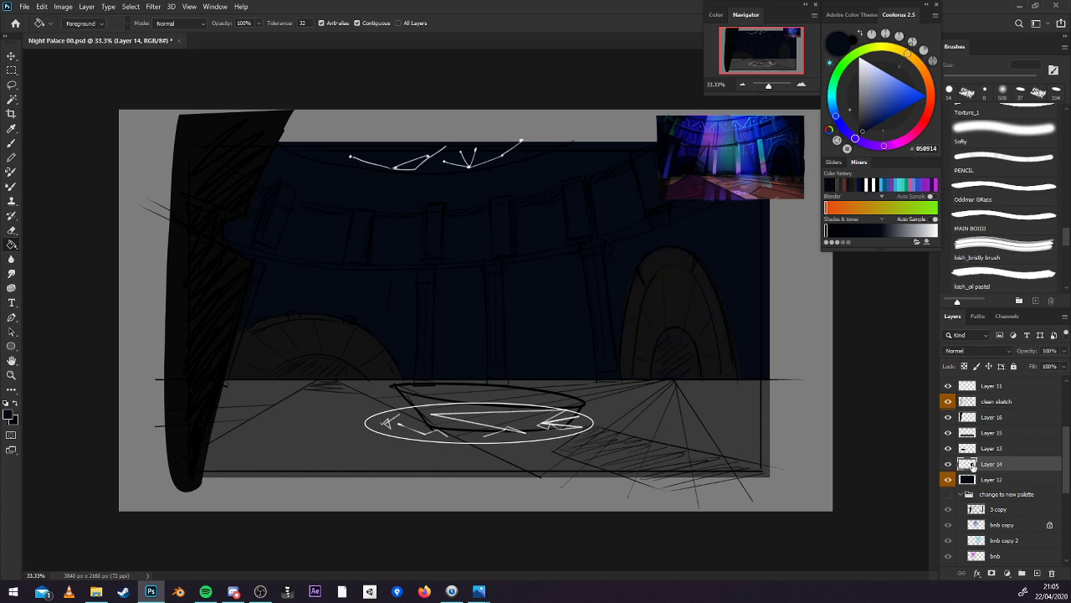
{"action": "key", "text": "x"}
{"action": "left_click", "coordinate": [693, 375]}
{"action": "left_click", "coordinate": [356, 366]}
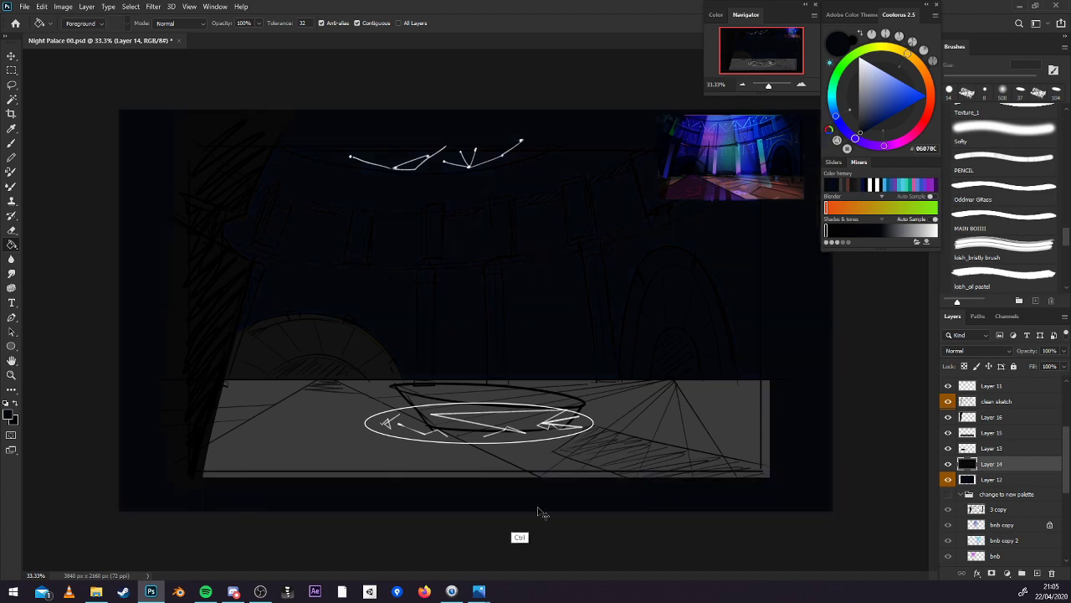
{"action": "key", "text": "ctrl+z"}
{"action": "left_click", "coordinate": [1007, 451]}
{"action": "left_click", "coordinate": [331, 373]}
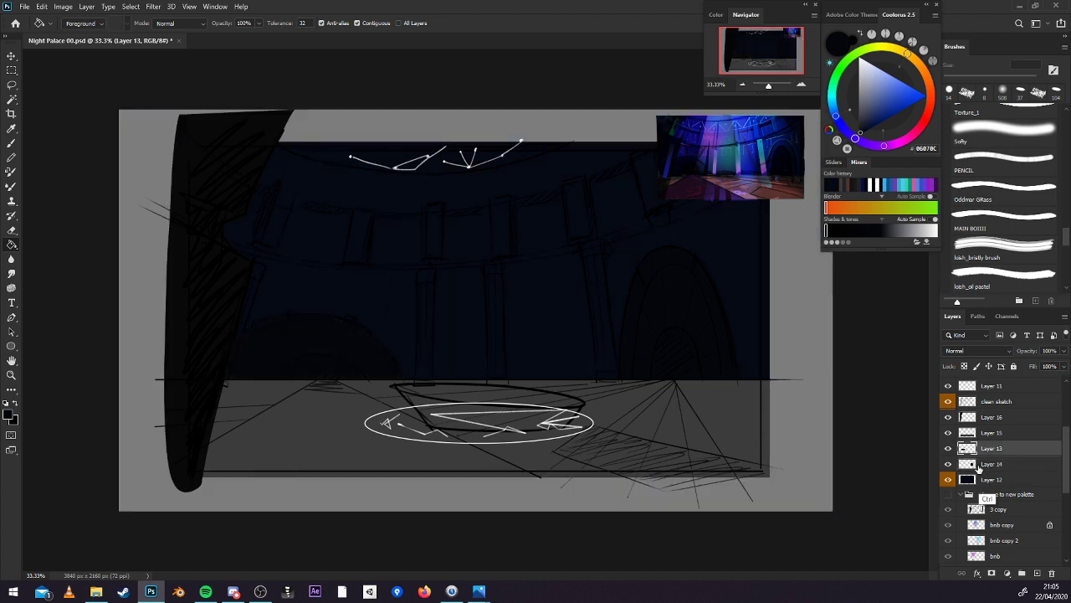
Merge Layer 13 into Layer 14 and check the combined arches by hiding and showing the layer.
{"action": "key", "text": "ctrl+e"}
{"action": "left_click", "coordinate": [949, 448]}
{"action": "left_click", "coordinate": [949, 447]}
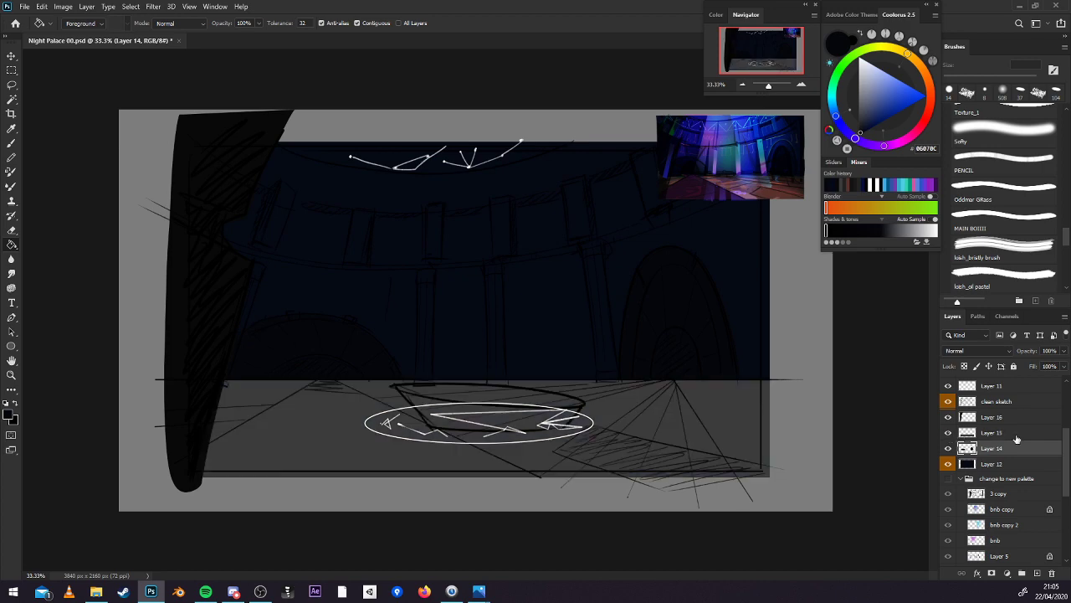
Sample reddish brown 5C322D from the colour key, lock Layer 15's transparent pixels and fill the floor on it.
{"action": "double_click", "coordinate": [1017, 438]}
{"action": "key", "text": "Return"}
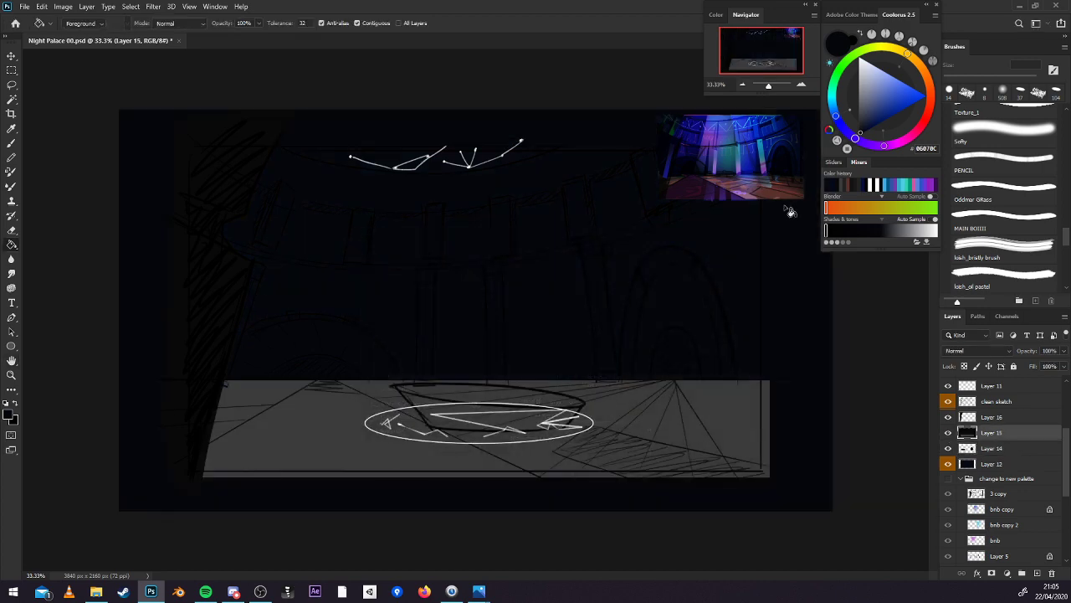
{"action": "left_click", "coordinate": [791, 203]}
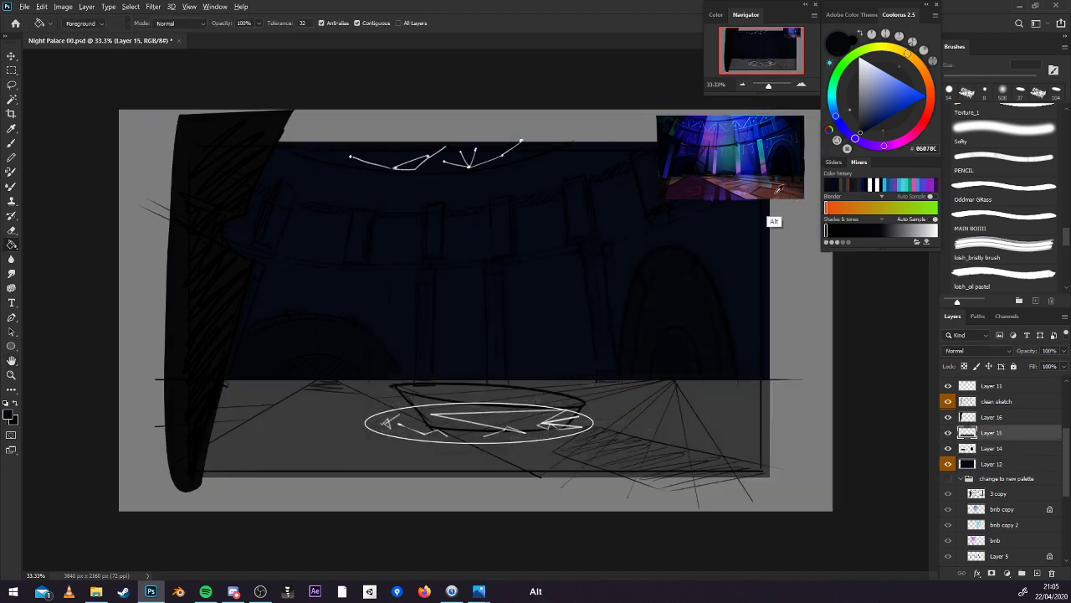
{"action": "left_click", "coordinate": [778, 189], "text": "alt"}
{"action": "key", "text": "slash"}
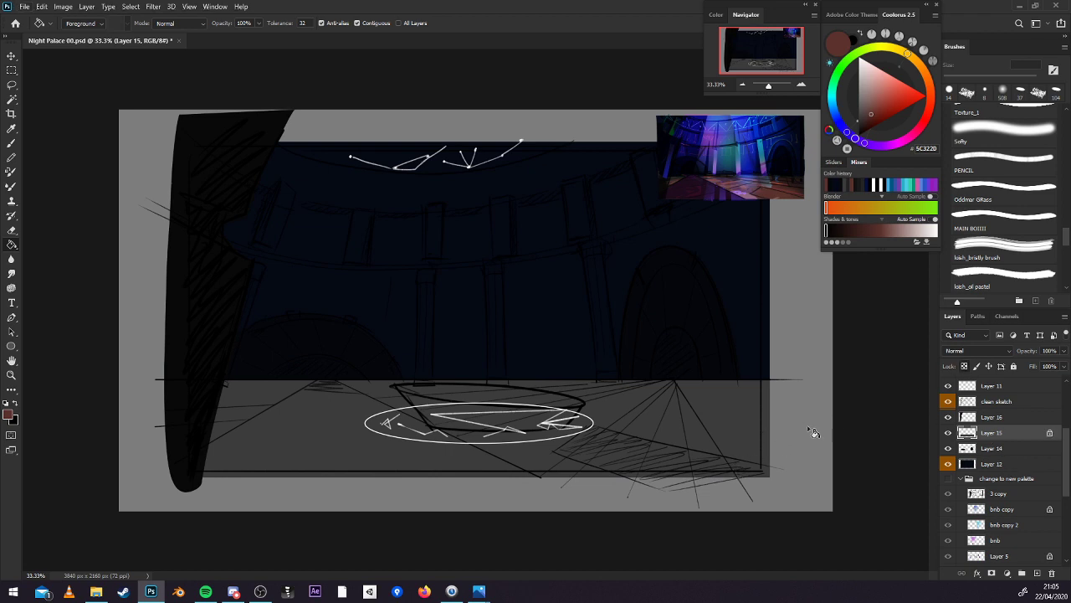
{"action": "left_click", "coordinate": [714, 470]}
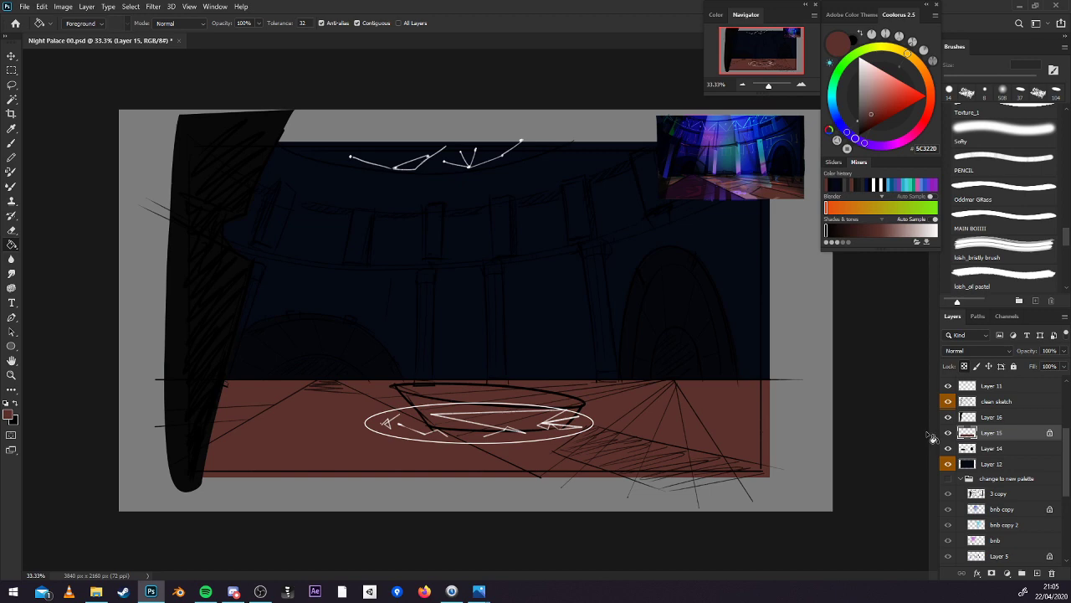
On a new layer above Layer 15, outline a wedge from the left arch's base to the floor's front edge and make it a selection.
{"action": "left_click", "coordinate": [1038, 573]}
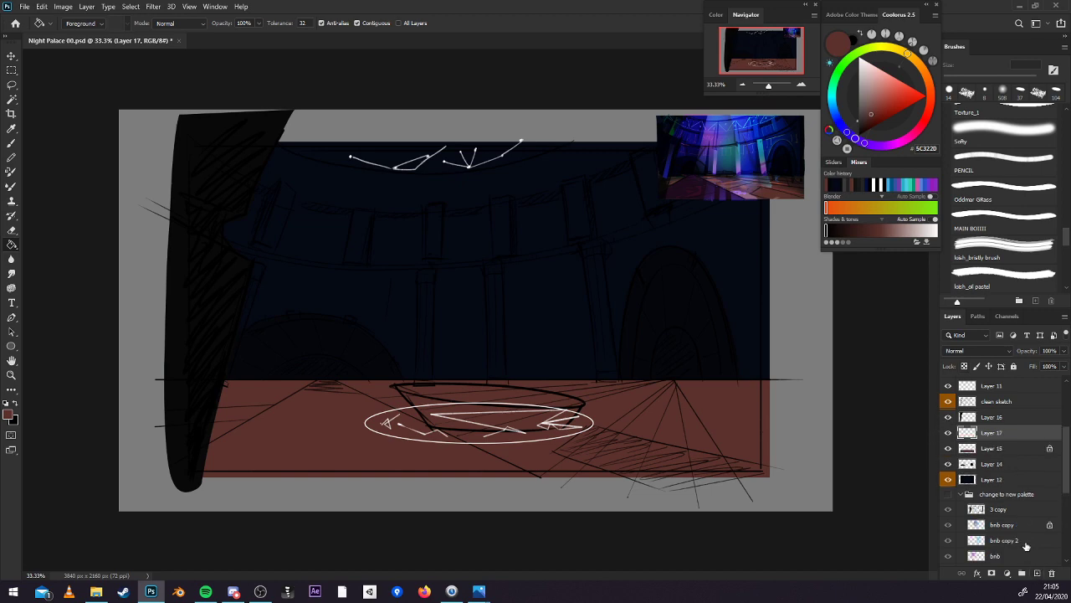
{"action": "key", "text": "p"}
{"action": "left_click", "coordinate": [801, 84]}
{"action": "left_click_drag", "start_coordinate": [692, 373], "coordinate": [927, 254]}
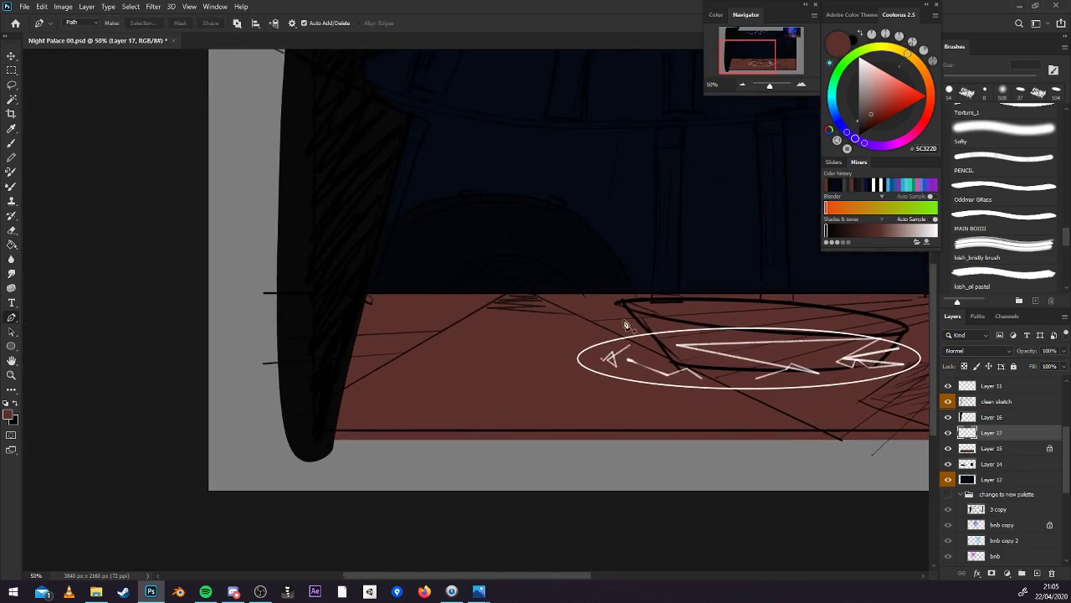
{"action": "left_click", "coordinate": [506, 292]}
{"action": "left_click", "coordinate": [278, 425]}
{"action": "left_click", "coordinate": [313, 459]}
{"action": "left_click", "coordinate": [842, 439]}
{"action": "left_click", "coordinate": [529, 291]}
{"action": "left_click", "coordinate": [143, 22]}
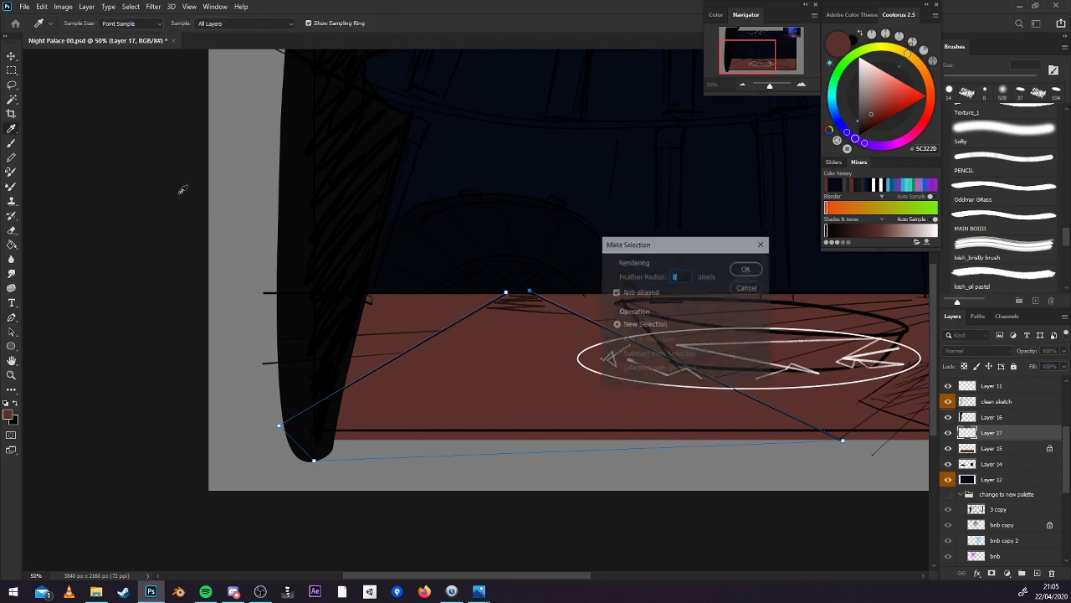
{"action": "left_click", "coordinate": [744, 270]}
Sample dark purple from the colour key, fill the floor wedge selection on Layer 17, deselect it and save the document.
{"action": "key", "text": "g"}
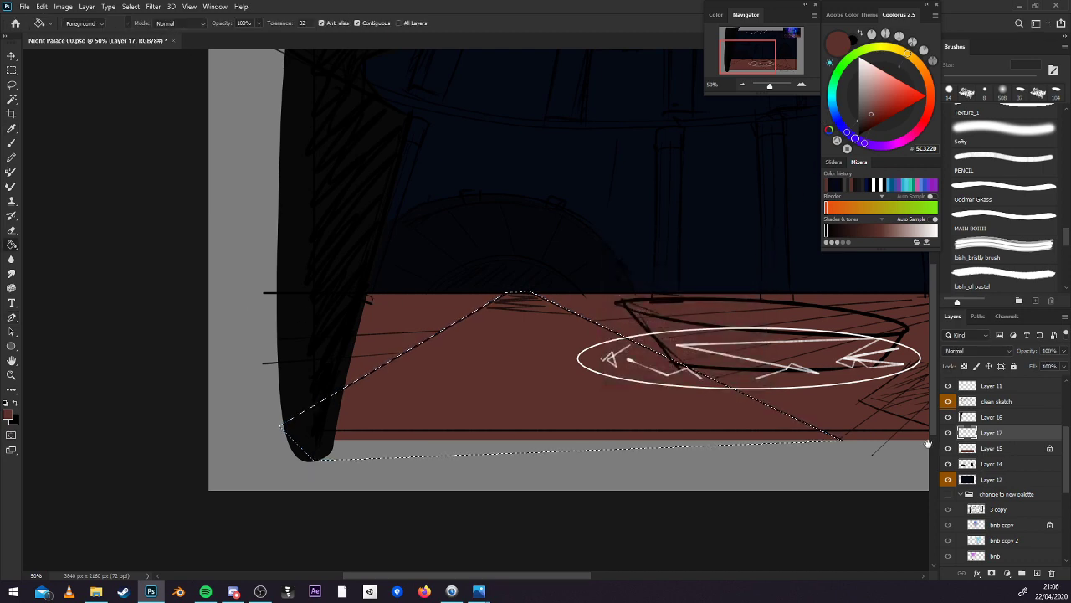
{"action": "left_click_drag", "start_coordinate": [927, 442], "coordinate": [703, 421]}
{"action": "left_click", "coordinate": [658, 201], "text": "alt"}
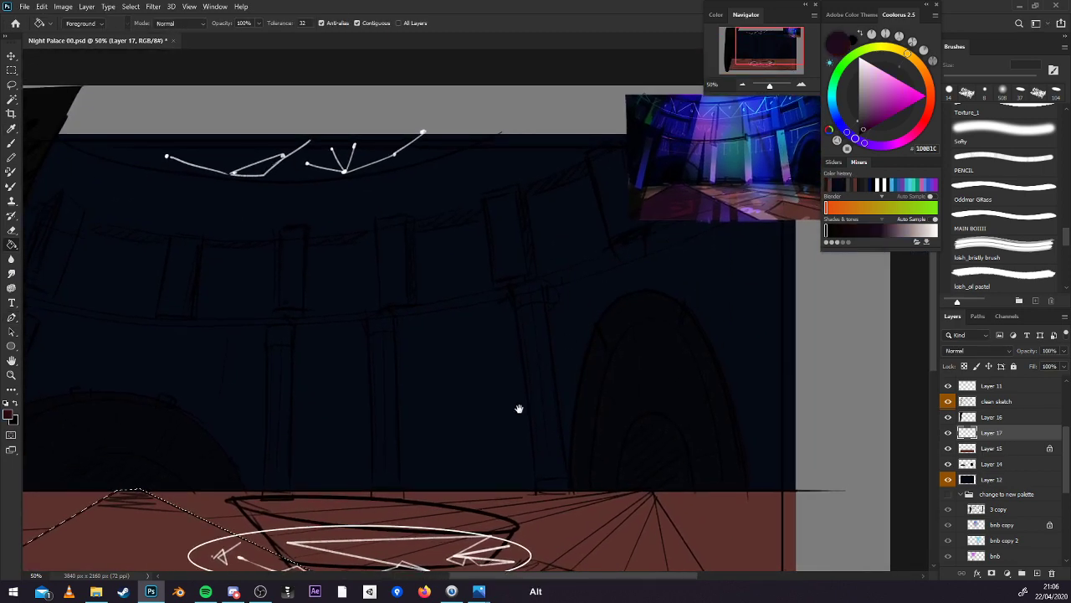
{"action": "left_click_drag", "start_coordinate": [406, 460], "coordinate": [598, 346]}
{"action": "left_click", "coordinate": [430, 476]}
{"action": "key", "text": "ctrl+d"}
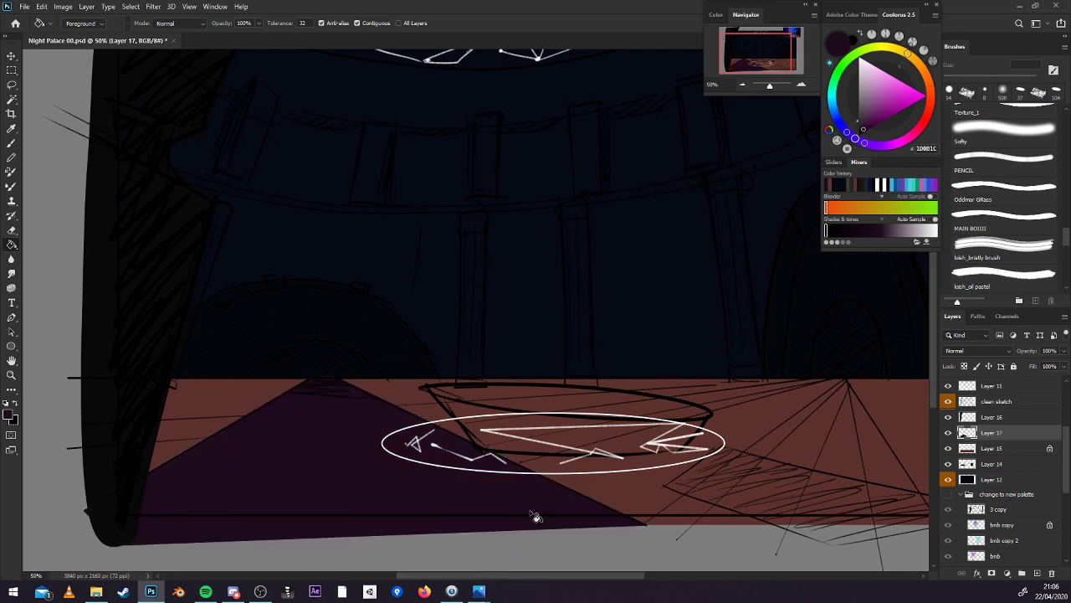
{"action": "left_click", "coordinate": [741, 85]}
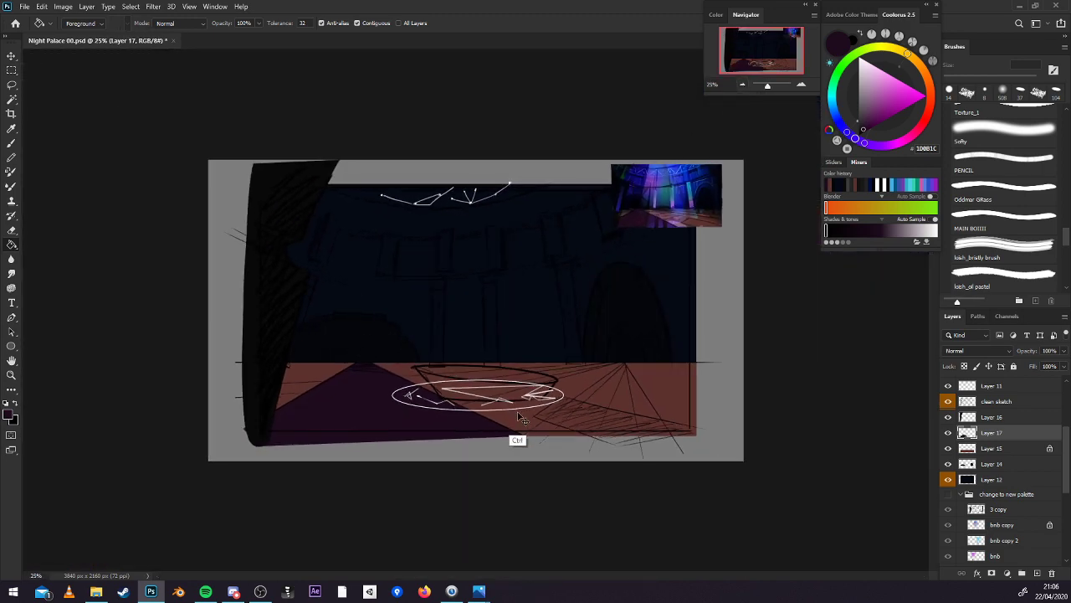
{"action": "key", "text": "ctrl+s"}
Sample blue-black 010408 from the colour key, fill the foreground pillar on Layer 16 with it and save the document.
{"action": "double_click", "coordinate": [993, 417]}
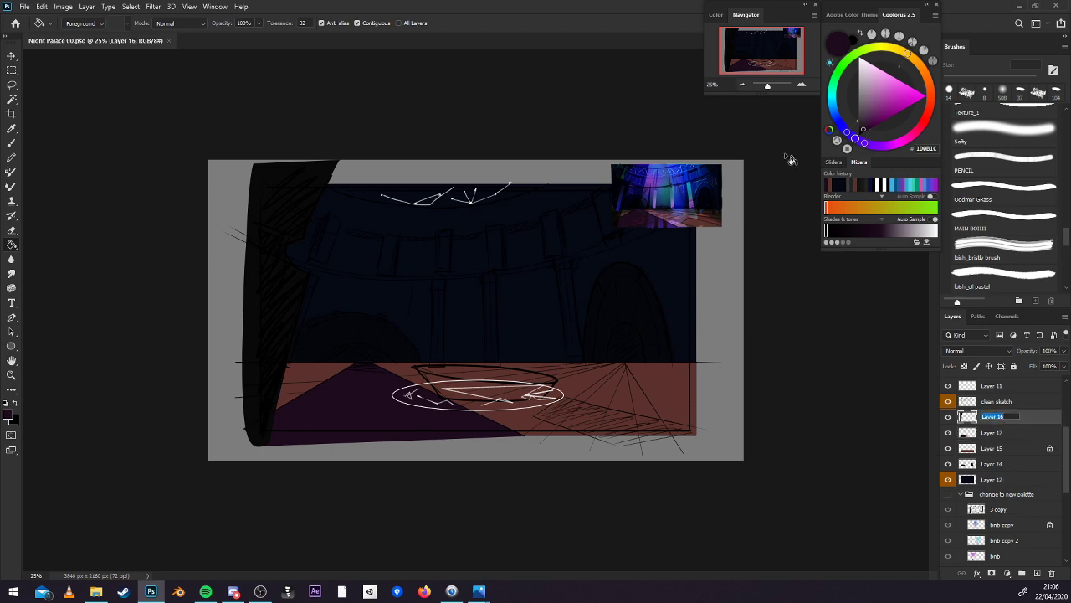
{"action": "left_click", "coordinate": [800, 84]}
{"action": "left_click", "coordinate": [800, 85]}
{"action": "key", "text": "b"}
{"action": "left_click_drag", "start_coordinate": [748, 226], "coordinate": [547, 414]}
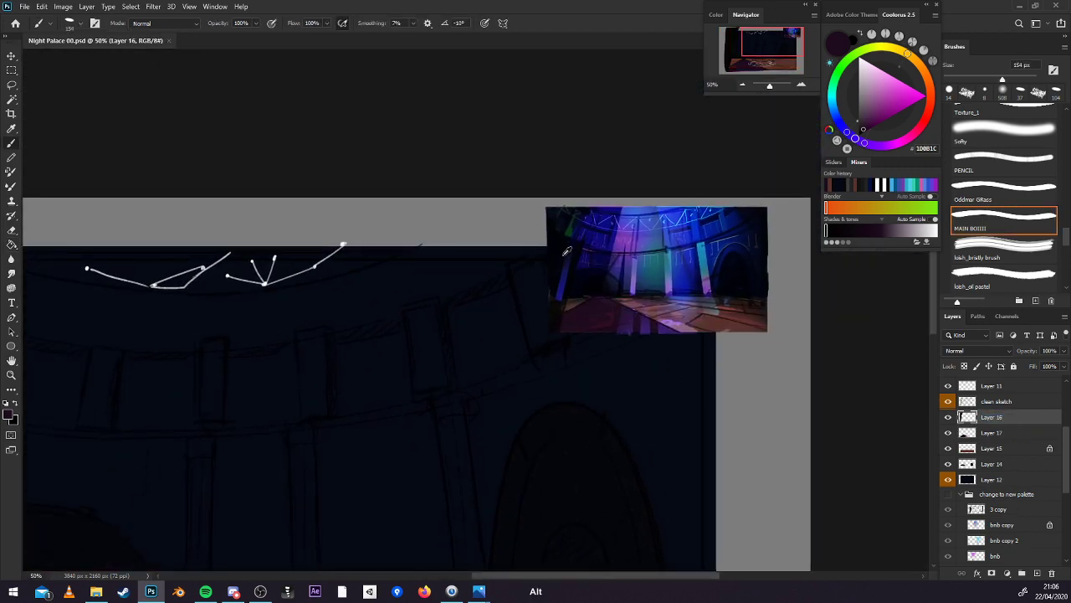
{"action": "left_click", "coordinate": [550, 218], "text": "alt"}
{"action": "left_click_drag", "start_coordinate": [536, 351], "coordinate": [809, 254]}
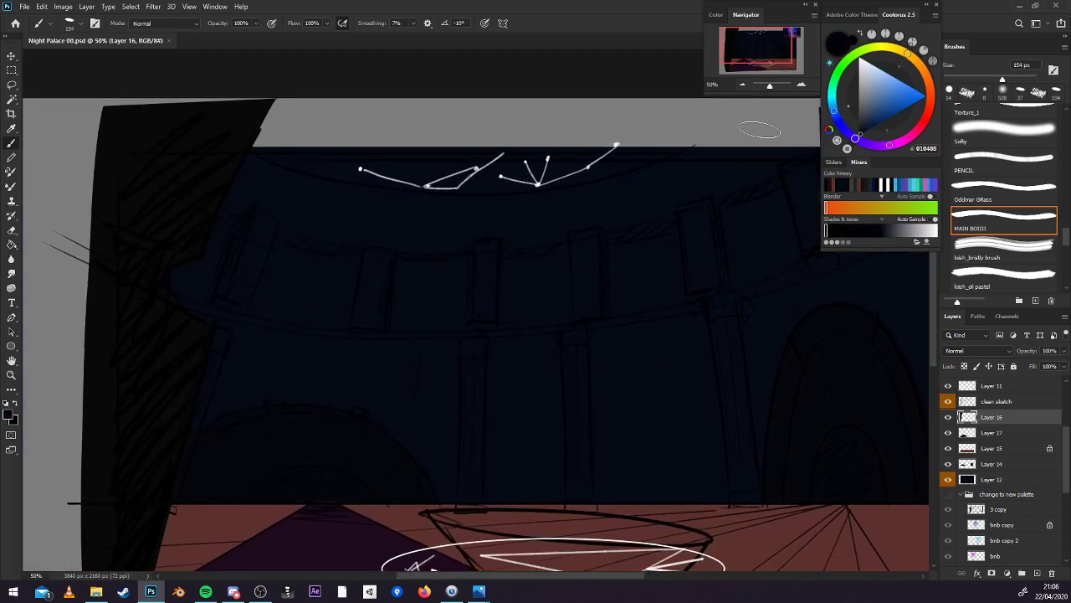
{"action": "left_click", "coordinate": [742, 85]}
{"action": "key", "text": "g"}
{"action": "left_click", "coordinate": [211, 215]}
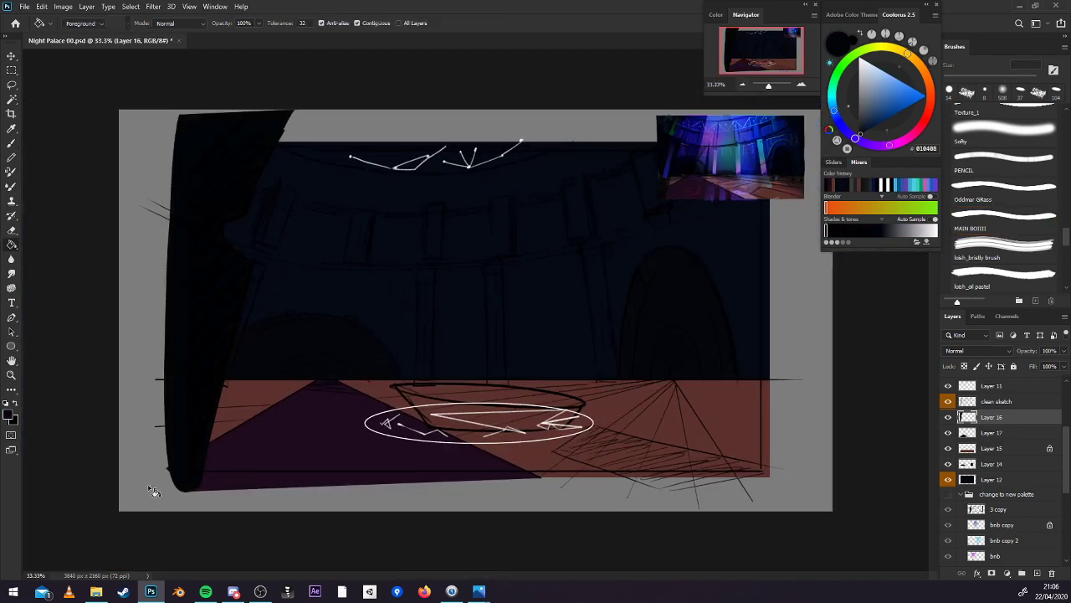
{"action": "key", "text": "ctrl+z"}
{"action": "key", "text": "b"}
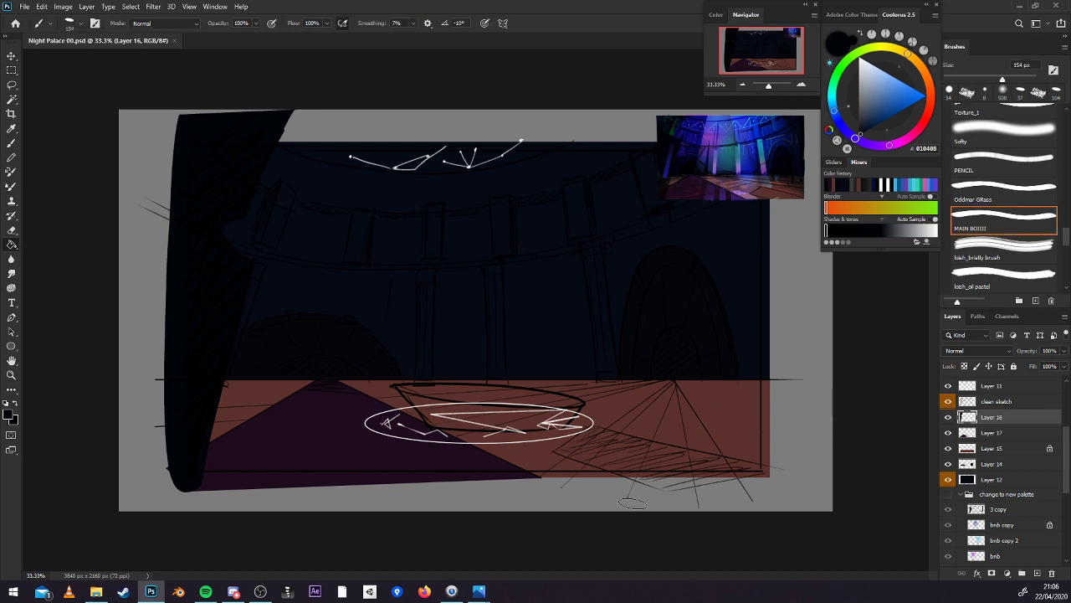
Check the blocked-in painting with Layer 16 and the clean sketch layer each hidden and shown.
{"action": "left_click", "coordinate": [948, 416]}
{"action": "left_click", "coordinate": [948, 417]}
{"action": "left_click", "coordinate": [948, 402]}
{"action": "left_click", "coordinate": [949, 402]}
Add a new layer directly above Layer 17 for the lower columns.
{"action": "key", "text": "l"}
{"action": "double_click", "coordinate": [993, 432]}
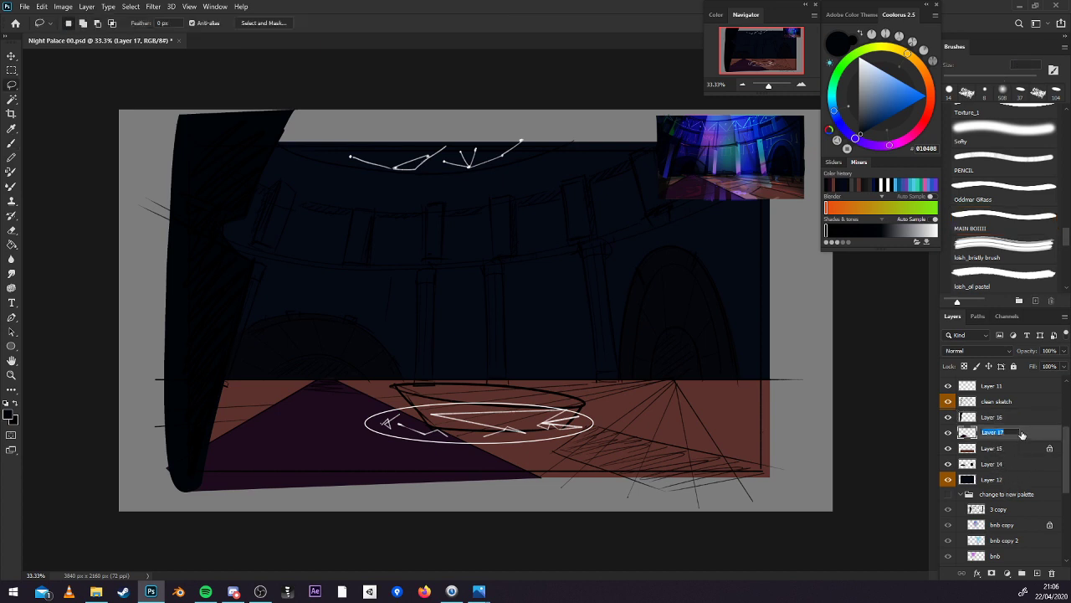
{"action": "key", "text": "Return"}
{"action": "left_click", "coordinate": [1038, 574]}
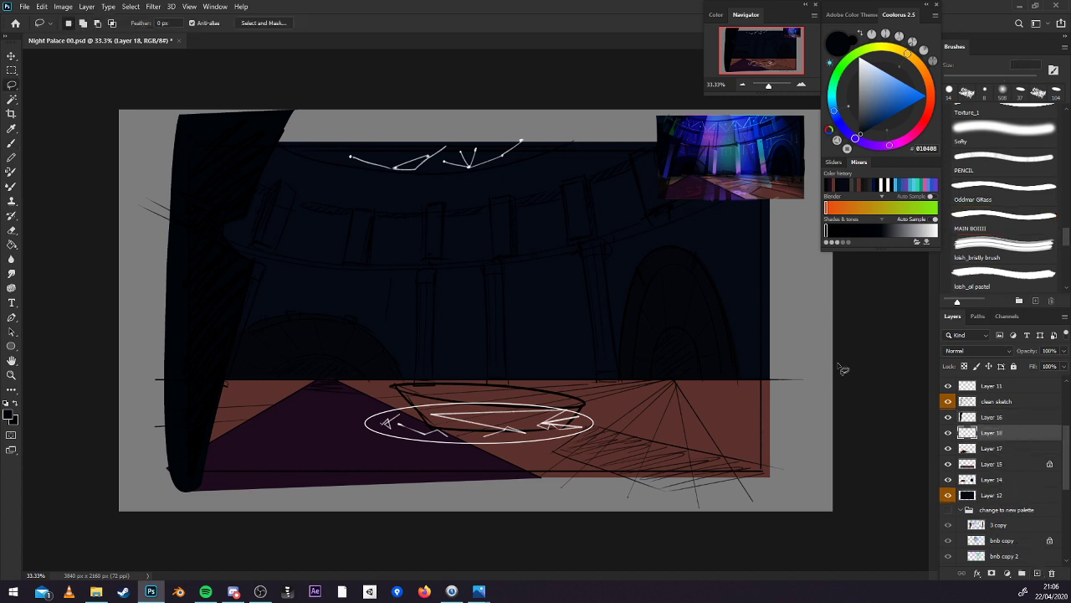
Outline the lower wall column just right of the left arch with a pen path and convert it to a selection.
{"action": "left_click", "coordinate": [803, 87]}
{"action": "left_click", "coordinate": [803, 86]}
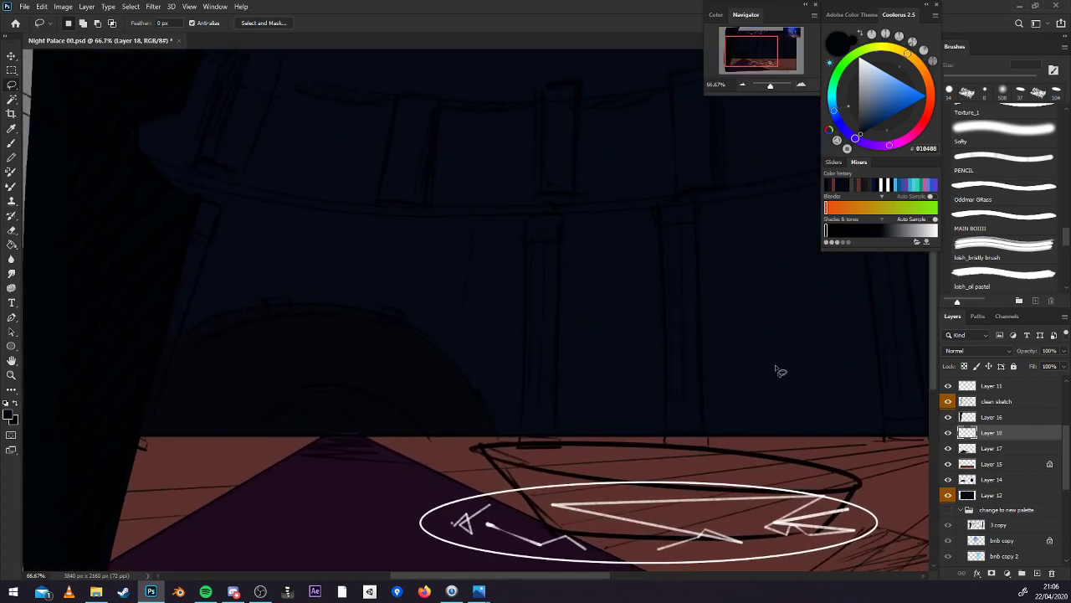
{"action": "key", "text": "p"}
{"action": "left_click", "coordinate": [801, 85]}
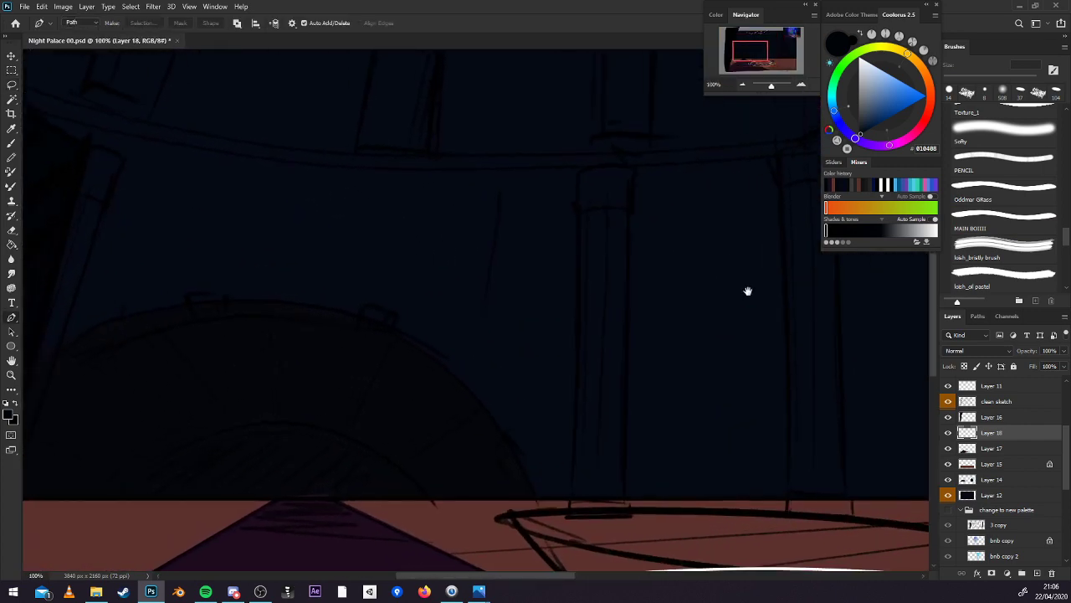
{"action": "left_click", "coordinate": [601, 156]}
{"action": "left_click", "coordinate": [593, 494]}
{"action": "left_click", "coordinate": [591, 507]}
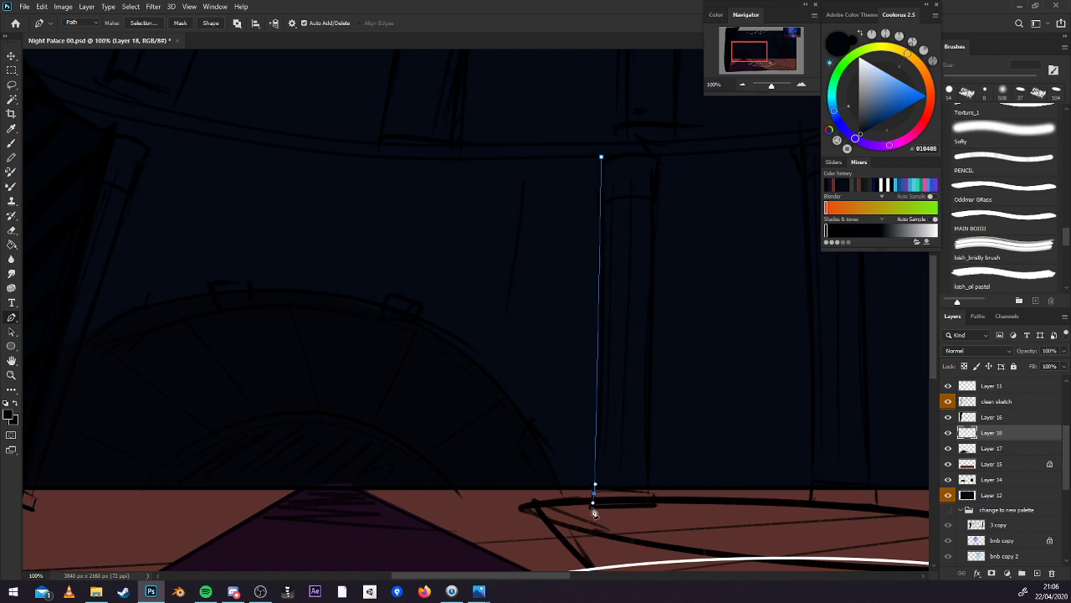
{"action": "left_click", "coordinate": [654, 506]}
{"action": "left_click_drag", "start_coordinate": [650, 348], "coordinate": [654, 310]}
{"action": "left_click", "coordinate": [658, 156]}
{"action": "left_click_drag", "start_coordinate": [624, 151], "coordinate": [614, 155]}
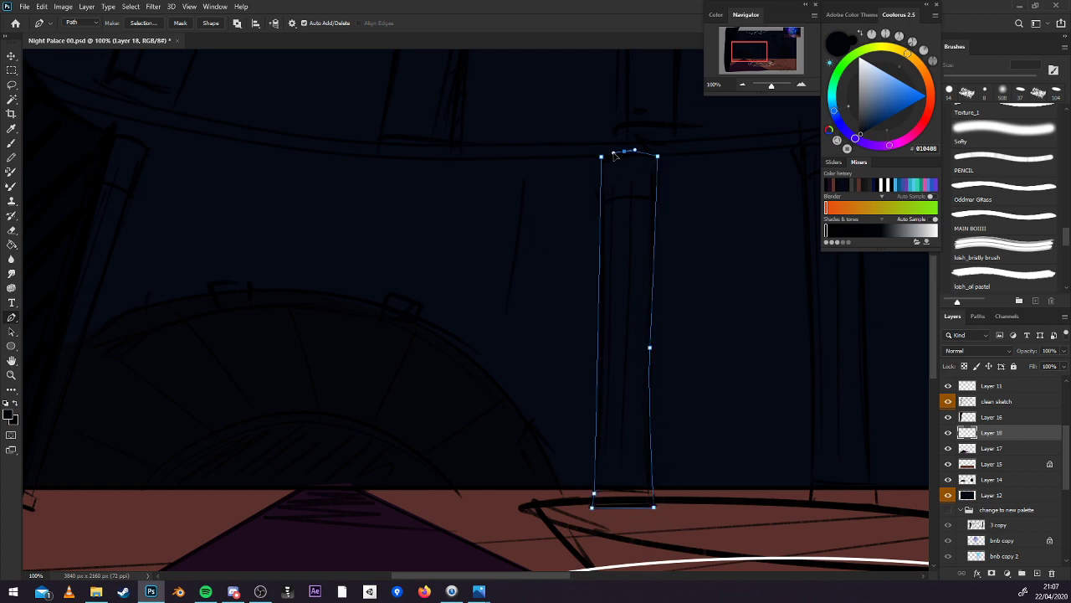
{"action": "left_click", "coordinate": [150, 25]}
{"action": "left_click", "coordinate": [749, 269]}
Outline the middle lower column with a pen path and add it to the existing column selection.
{"action": "left_click_drag", "start_coordinate": [812, 378], "coordinate": [558, 387]}
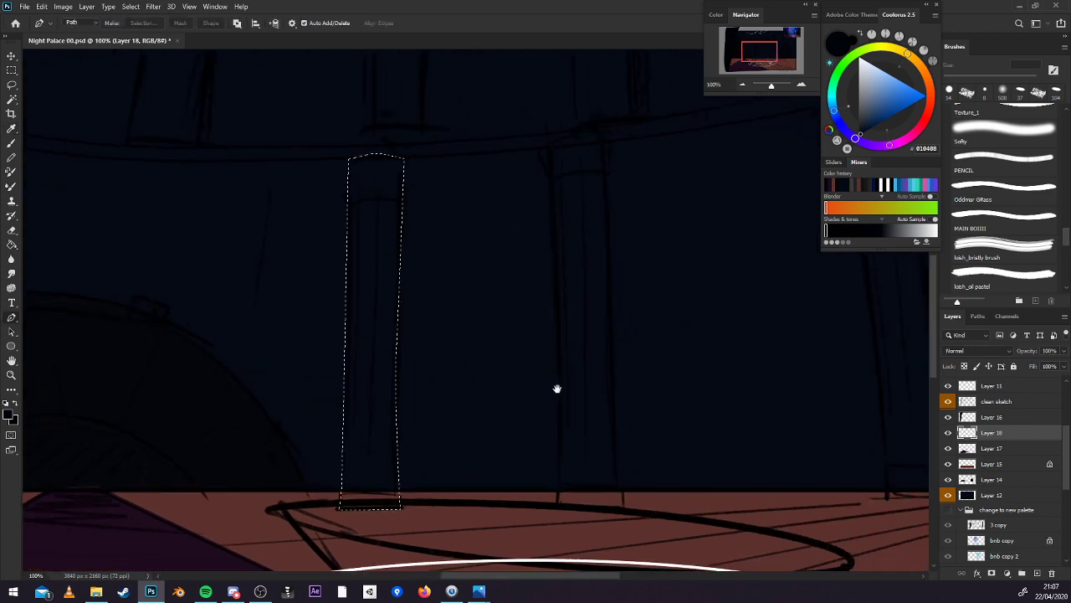
{"action": "left_click_drag", "start_coordinate": [735, 313], "coordinate": [745, 279]}
{"action": "left_click", "coordinate": [549, 465]}
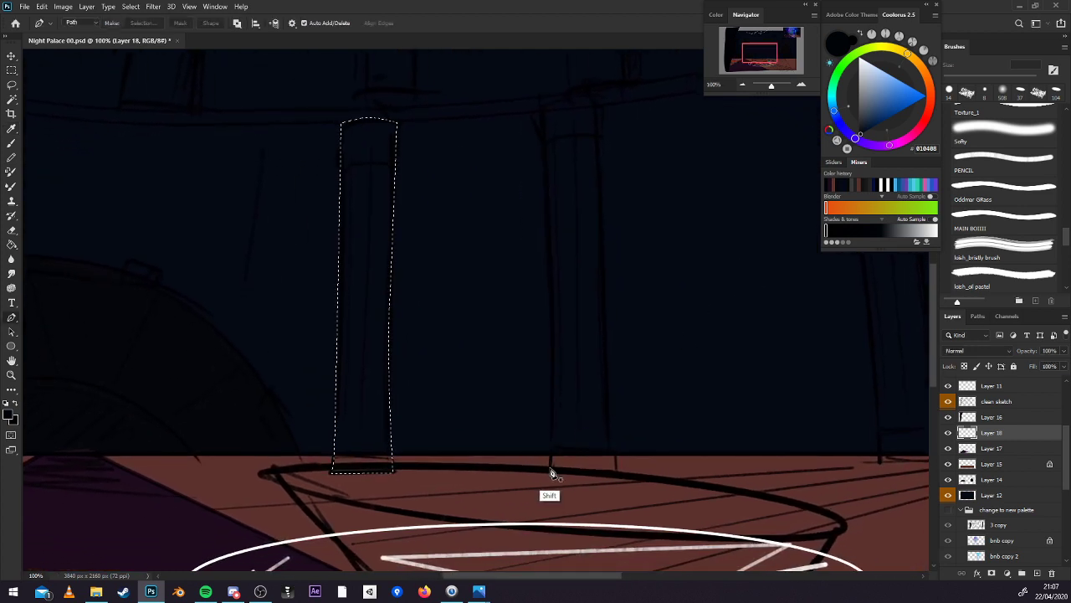
{"action": "left_click_drag", "start_coordinate": [554, 329], "coordinate": [554, 342]}
{"action": "left_click_drag", "start_coordinate": [545, 149], "coordinate": [544, 137]}
{"action": "left_click_drag", "start_coordinate": [589, 98], "coordinate": [602, 103]}
{"action": "left_click_drag", "start_coordinate": [599, 168], "coordinate": [600, 210]}
{"action": "key", "text": "ctrl+z"}
{"action": "left_click", "coordinate": [603, 107]}
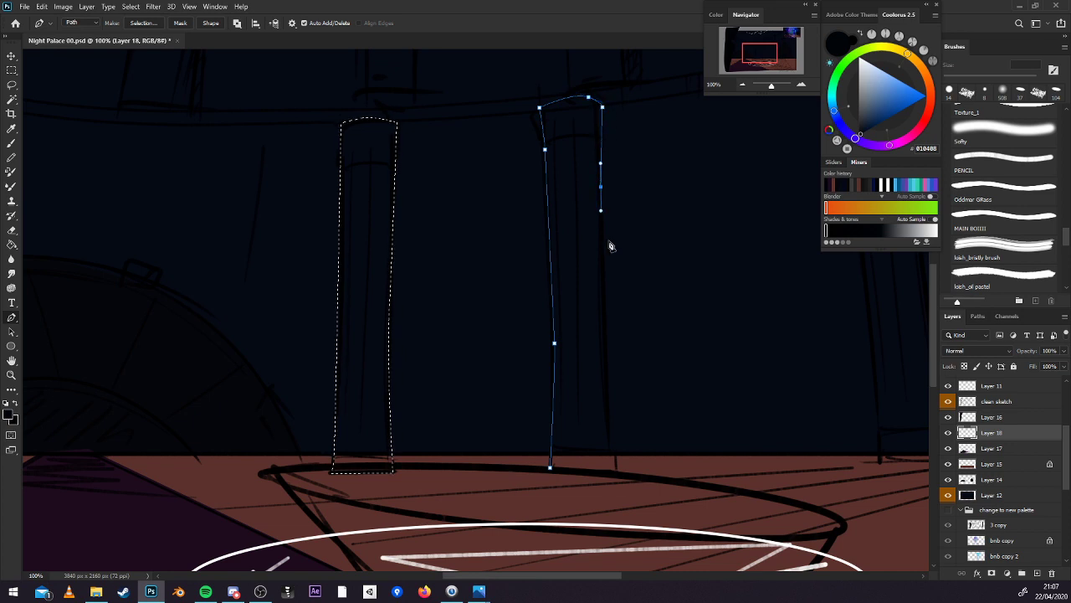
{"action": "scroll", "coordinate": [641, 270], "scroll_direction": "down", "scroll_amount": 2}
{"action": "left_click_drag", "start_coordinate": [609, 393], "coordinate": [610, 413]}
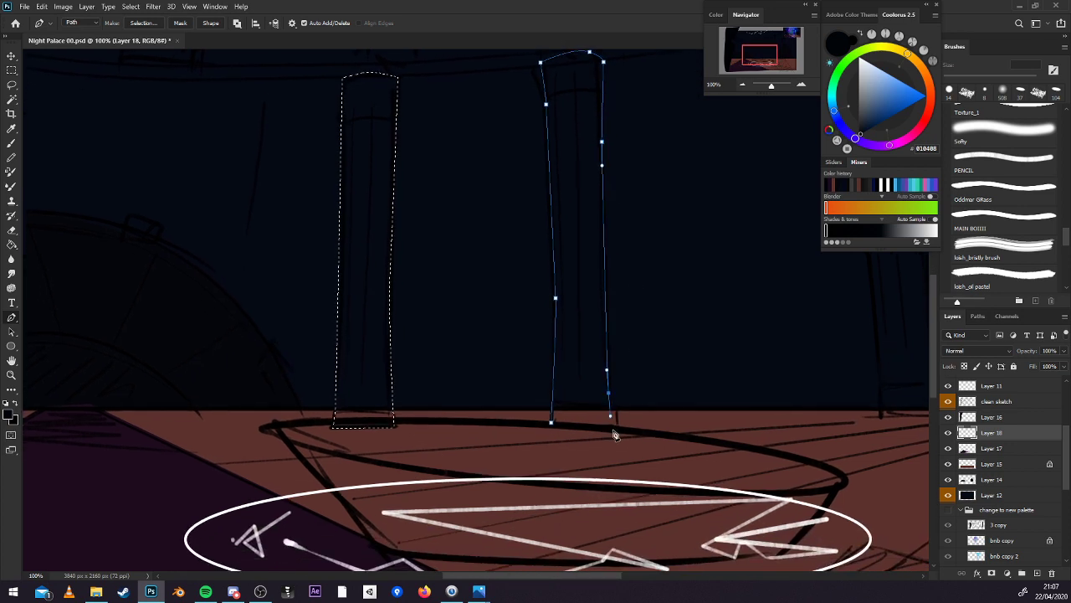
{"action": "left_click", "coordinate": [611, 426]}
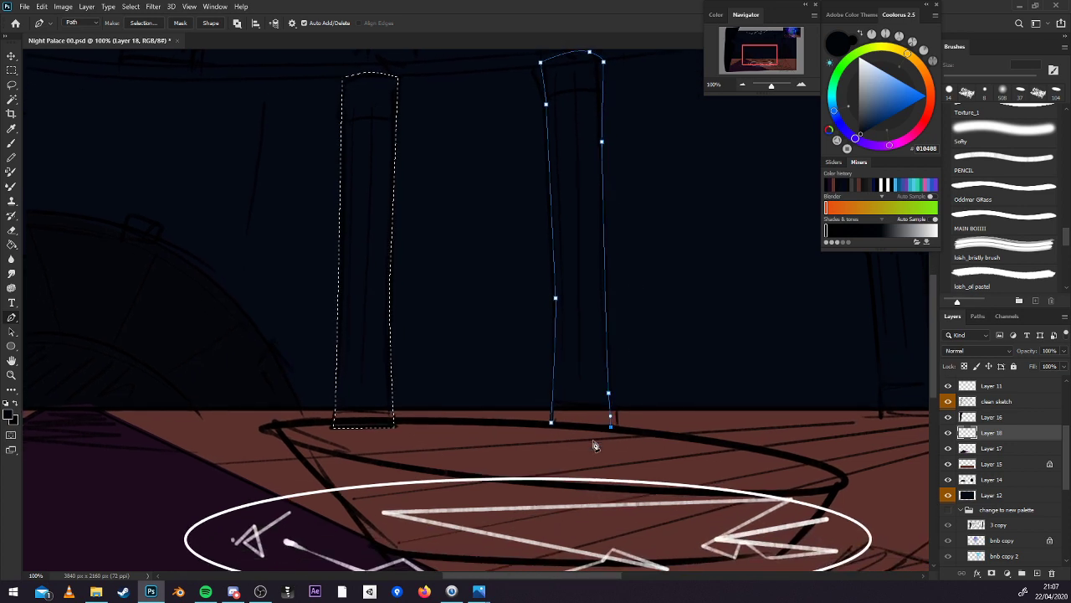
{"action": "left_click", "coordinate": [143, 24]}
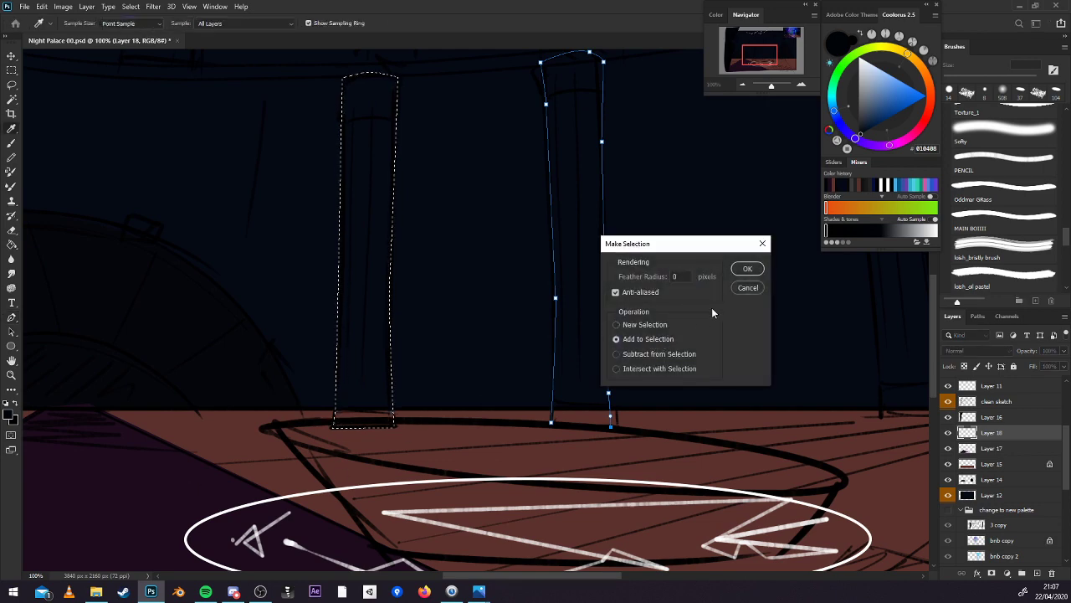
{"action": "key", "text": "Return"}
Outline the lower column beside the right arch with a pen path and add it to the existing column selection.
{"action": "key", "text": "space"}
{"action": "left_click_drag", "start_coordinate": [795, 414], "coordinate": [538, 448]}
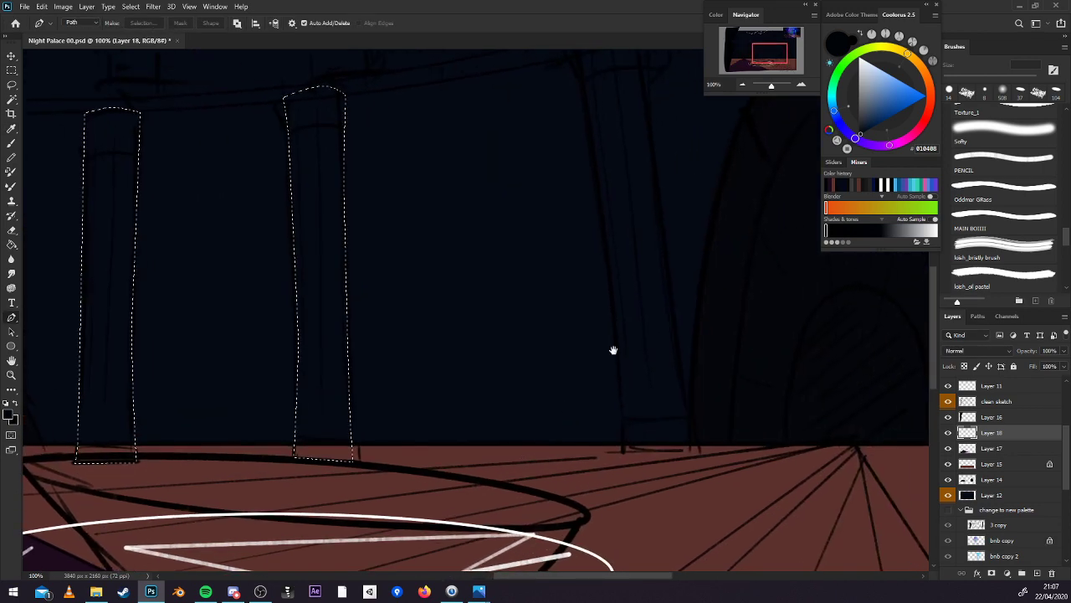
{"action": "left_click", "coordinate": [742, 84]}
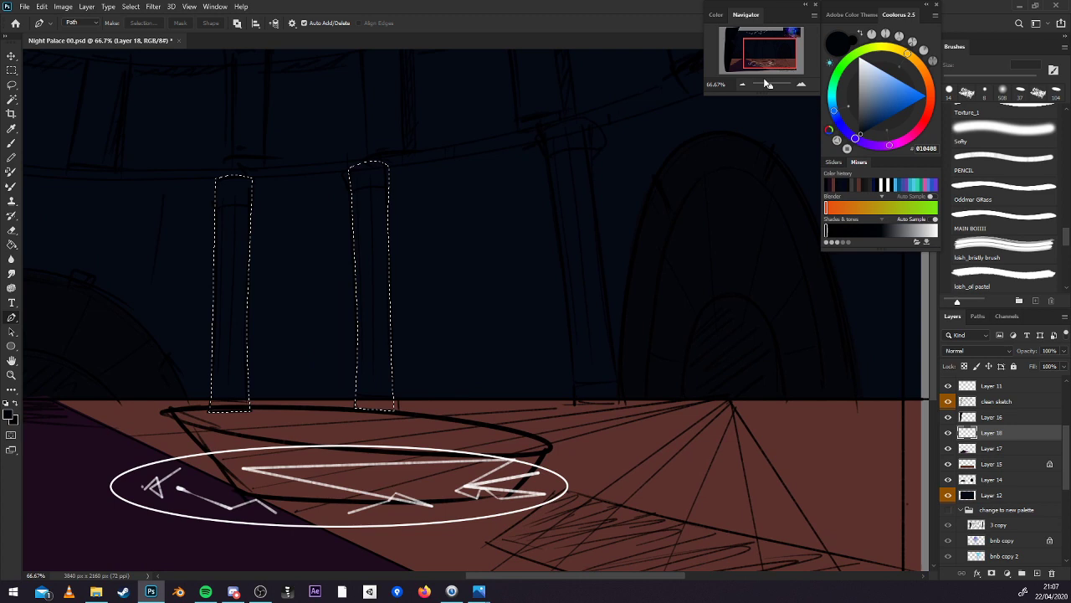
{"action": "left_click", "coordinate": [540, 138], "text": "shift"}
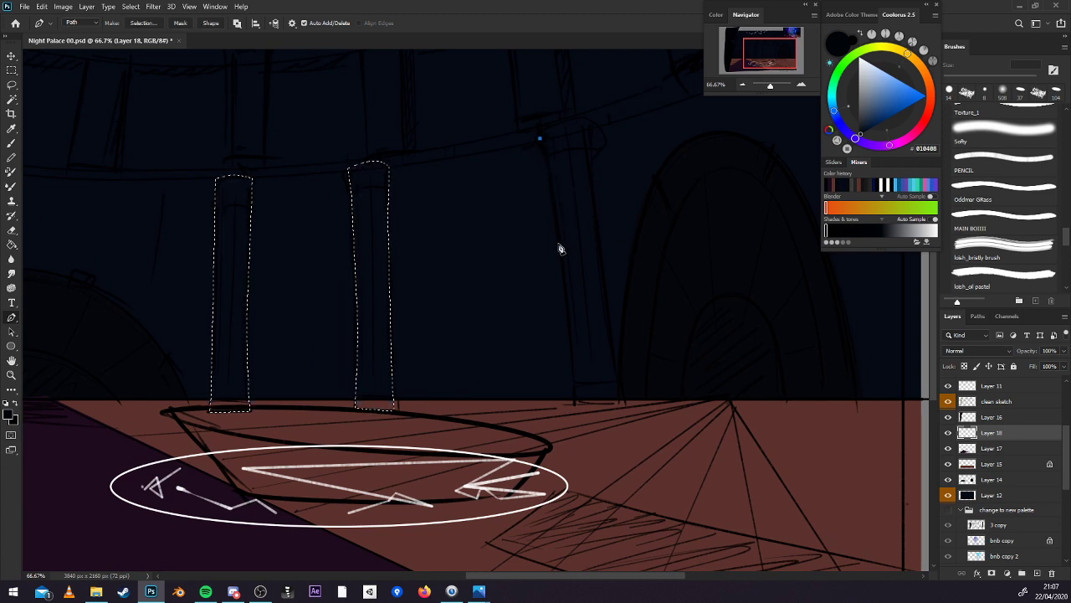
{"action": "left_click", "coordinate": [563, 288]}
{"action": "left_click_drag", "start_coordinate": [574, 389], "coordinate": [574, 405]}
{"action": "left_click", "coordinate": [592, 177]}
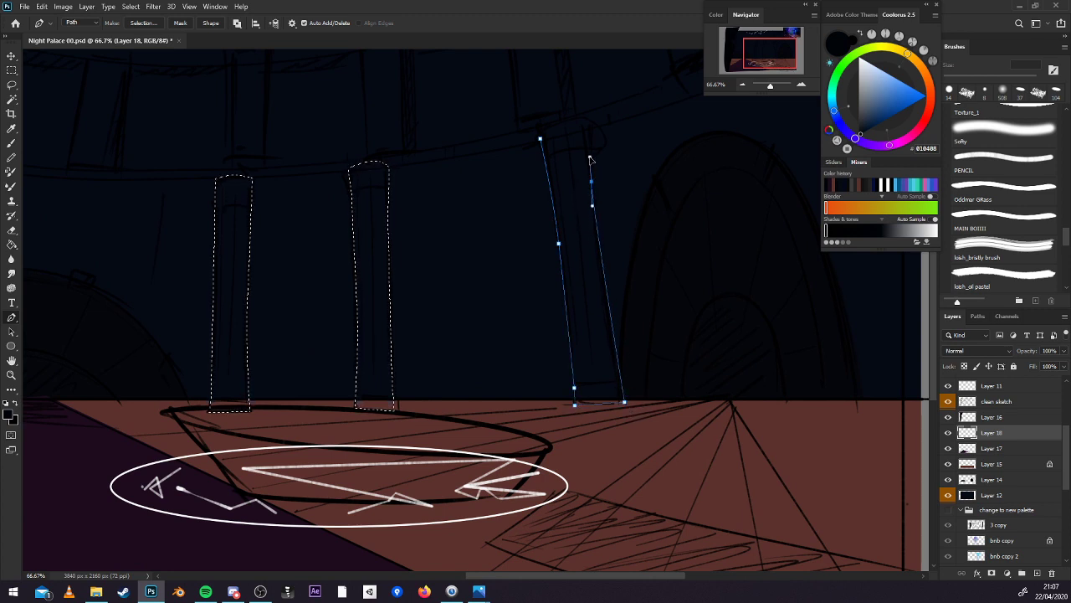
{"action": "left_click", "coordinate": [584, 129]}
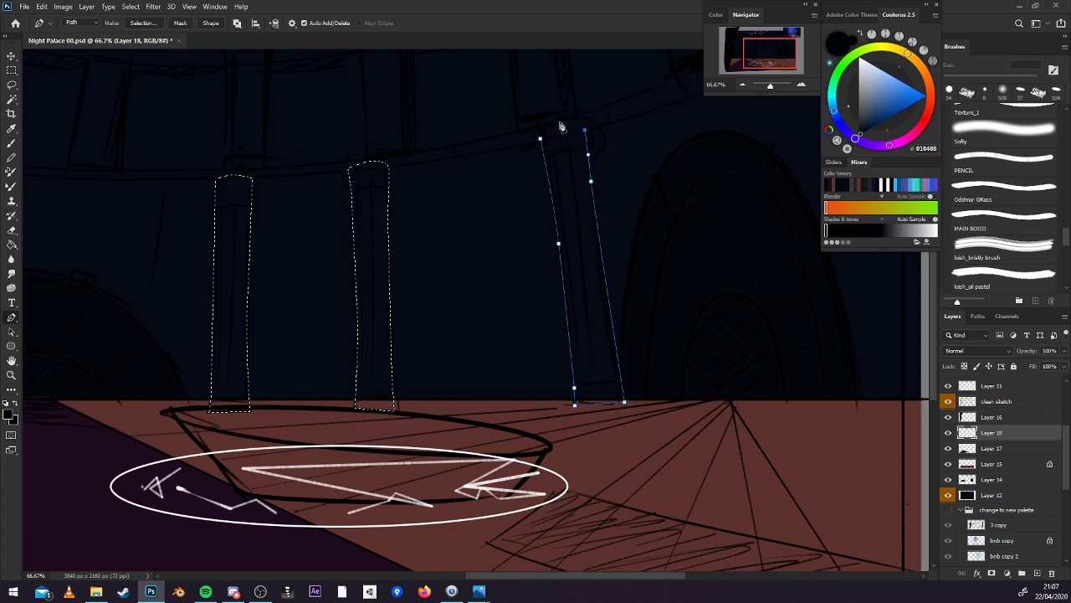
{"action": "left_click_drag", "start_coordinate": [559, 123], "coordinate": [570, 119]}
{"action": "left_click", "coordinate": [540, 138]}
{"action": "left_click", "coordinate": [149, 24]}
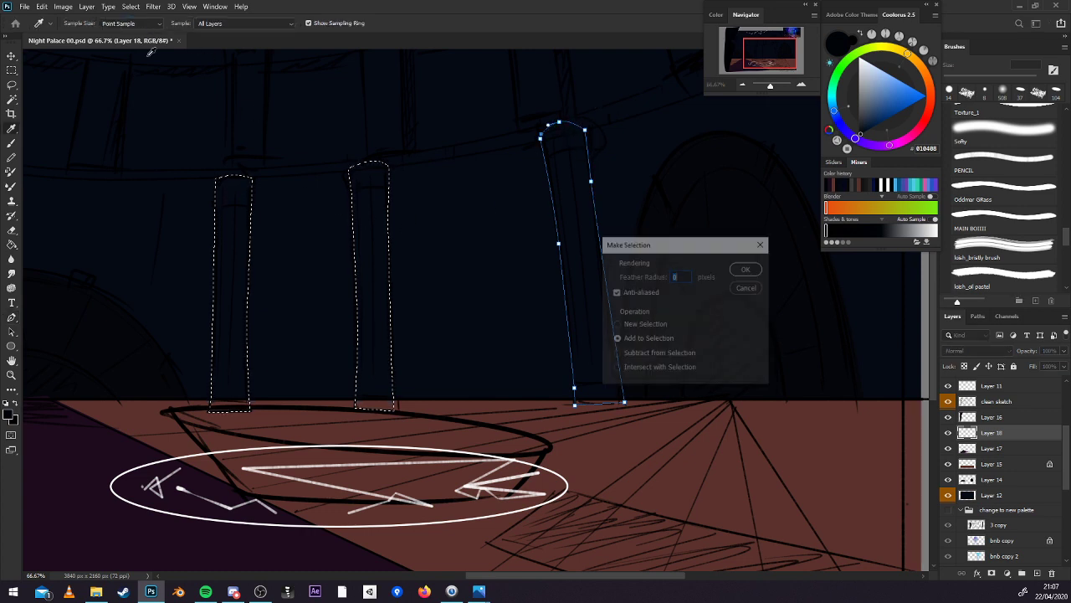
{"action": "left_click", "coordinate": [747, 270]}
Outline the slanted column beside the dark foreground pillar with a pen path and add it to the column selection.
{"action": "left_click", "coordinate": [744, 84]}
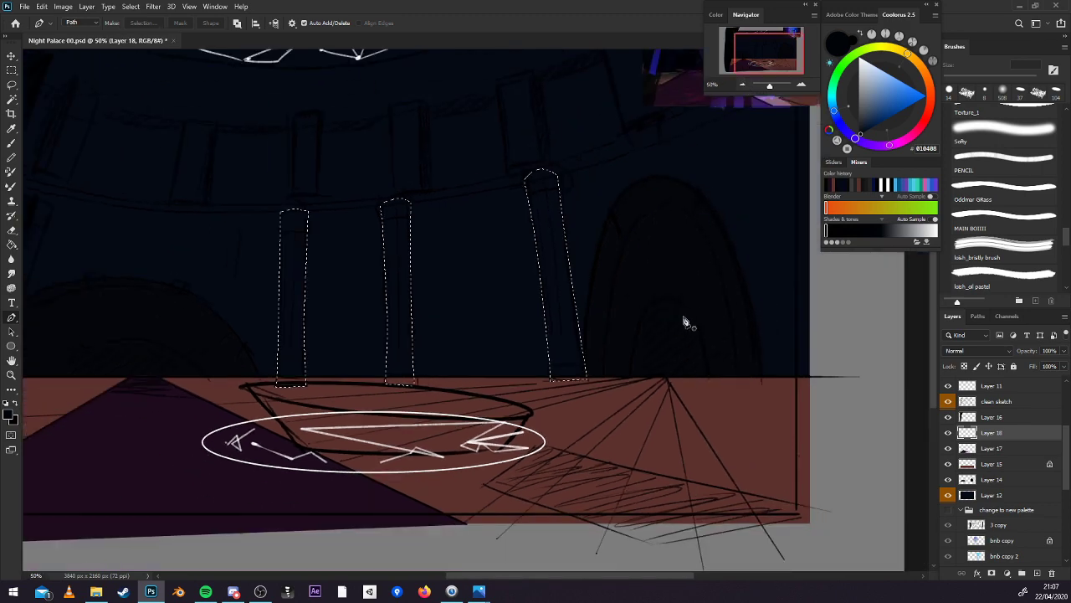
{"action": "left_click_drag", "start_coordinate": [660, 407], "coordinate": [887, 397]}
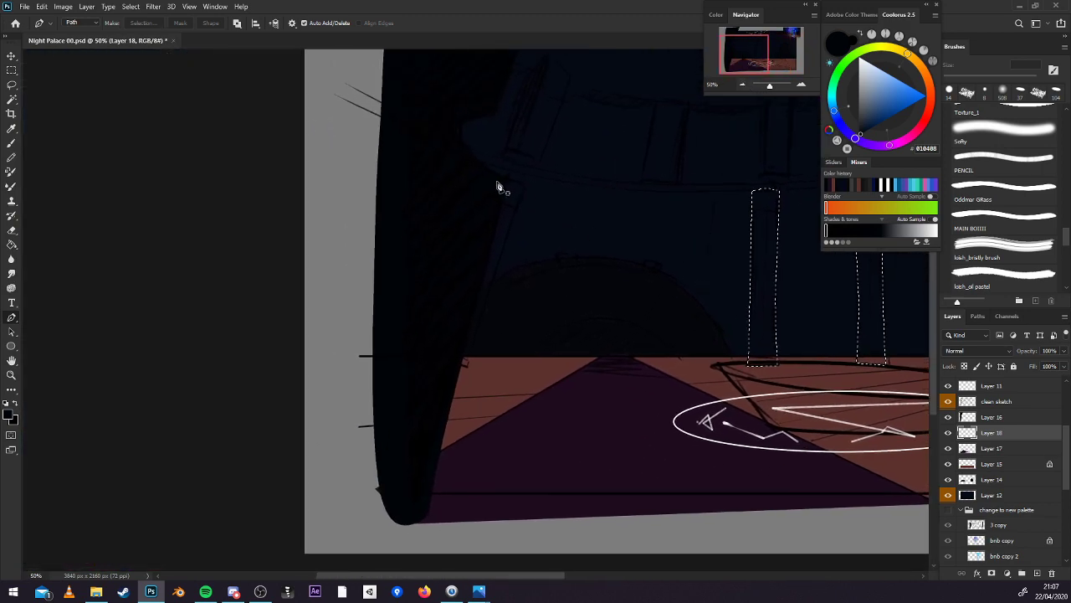
{"action": "left_click_drag", "start_coordinate": [497, 182], "coordinate": [520, 182]}
{"action": "left_click", "coordinate": [515, 211]}
{"action": "left_click_drag", "start_coordinate": [478, 325], "coordinate": [432, 370]}
{"action": "left_click", "coordinate": [477, 220]}
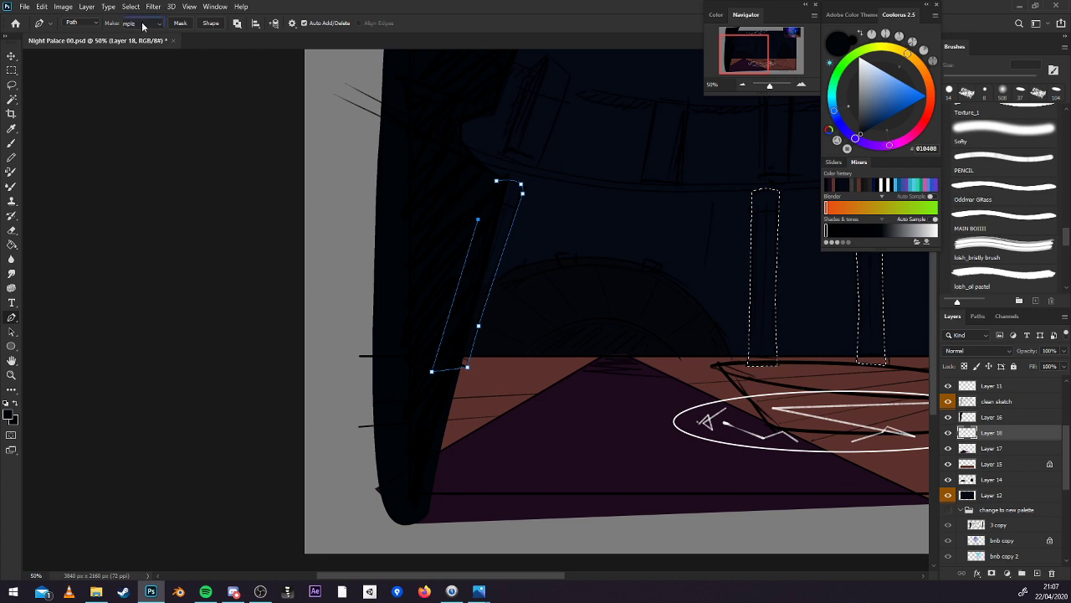
{"action": "left_click", "coordinate": [142, 24]}
{"action": "left_click", "coordinate": [649, 339]}
{"action": "left_click", "coordinate": [747, 268]}
{"action": "scroll", "coordinate": [727, 119], "scroll_direction": "right", "scroll_amount": 5}
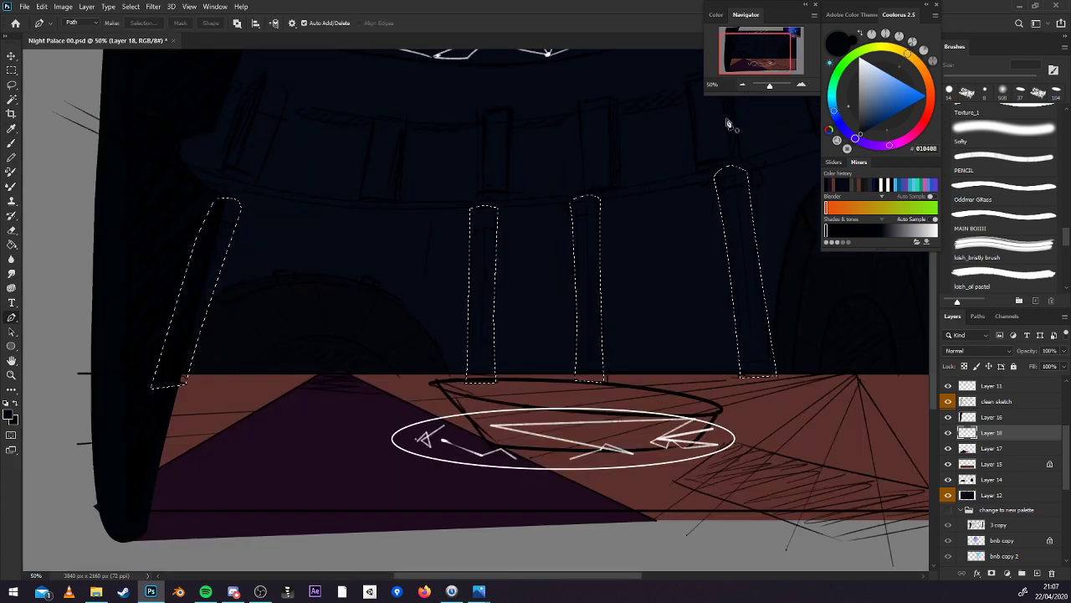
Collapse the "change to new palette" layer group and check the painting with Layer 18 hidden and shown.
{"action": "key", "text": "h"}
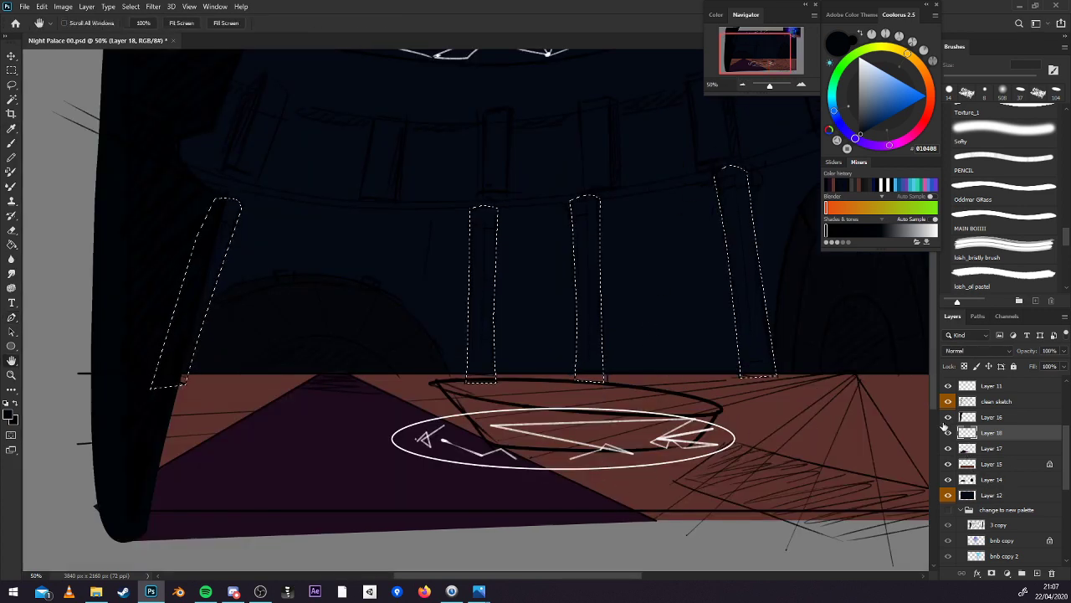
{"action": "left_click", "coordinate": [961, 509]}
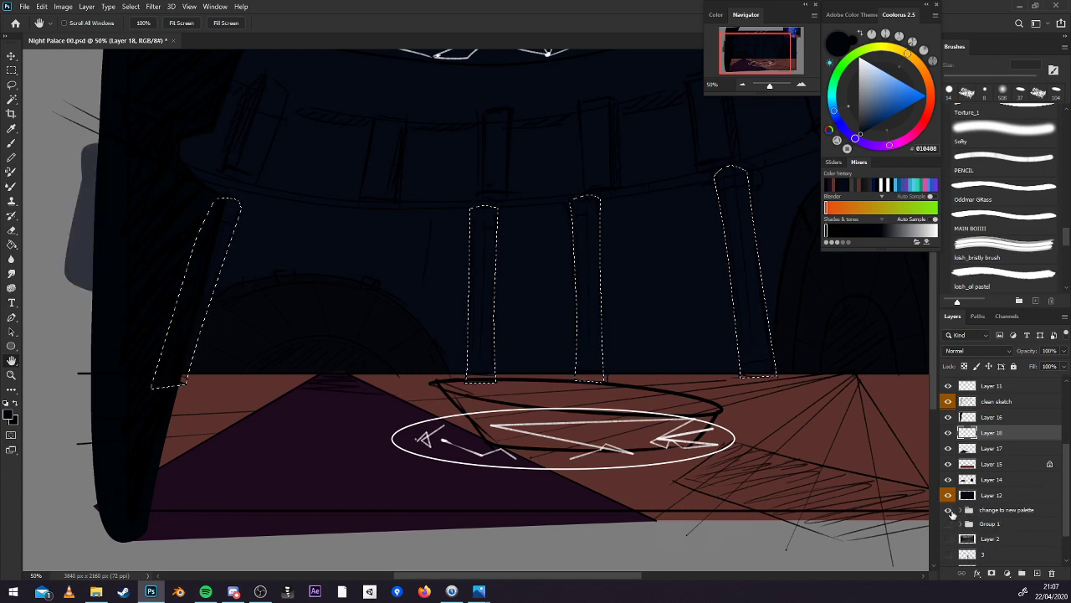
{"action": "left_click", "coordinate": [742, 84]}
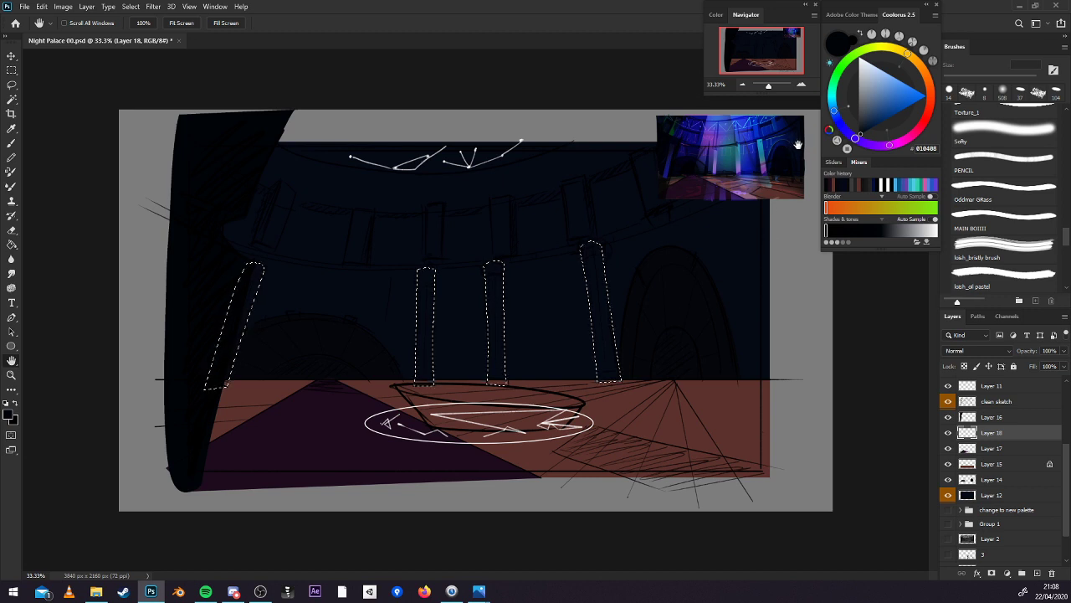
{"action": "left_click", "coordinate": [948, 434]}
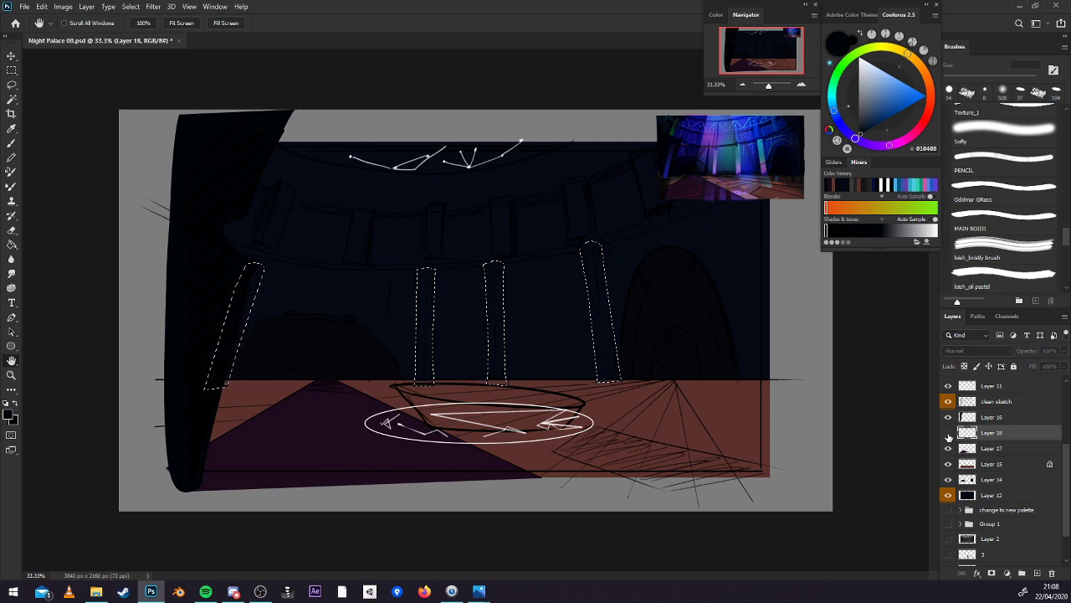
{"action": "left_click", "coordinate": [949, 434]}
Try filling the selected columns on Layer 18 with the dark blue #161F3C.
{"action": "key", "text": "g"}
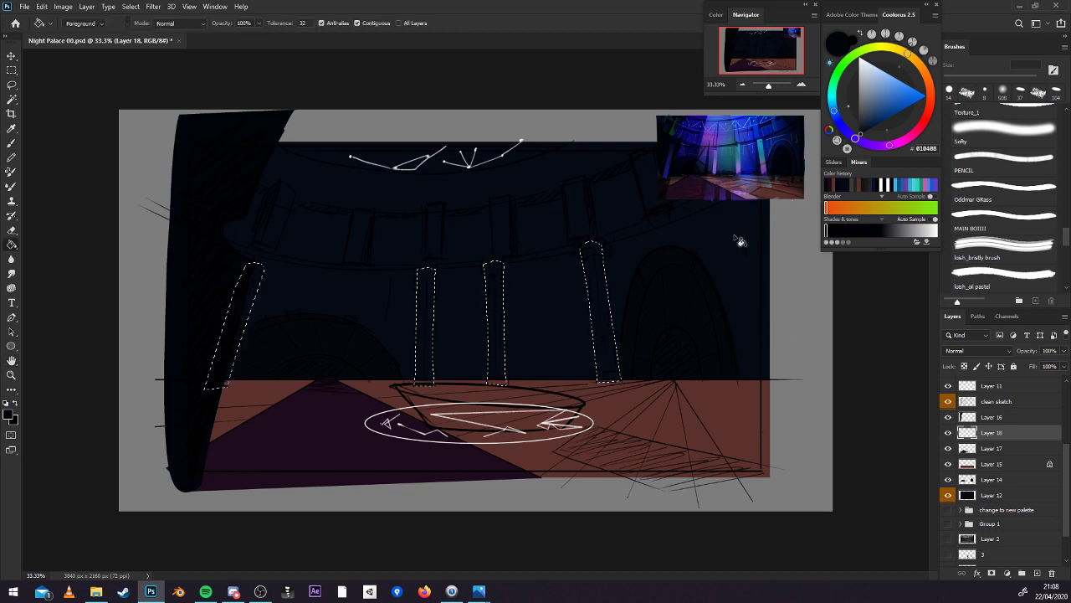
{"action": "left_click", "coordinate": [694, 232], "text": "alt"}
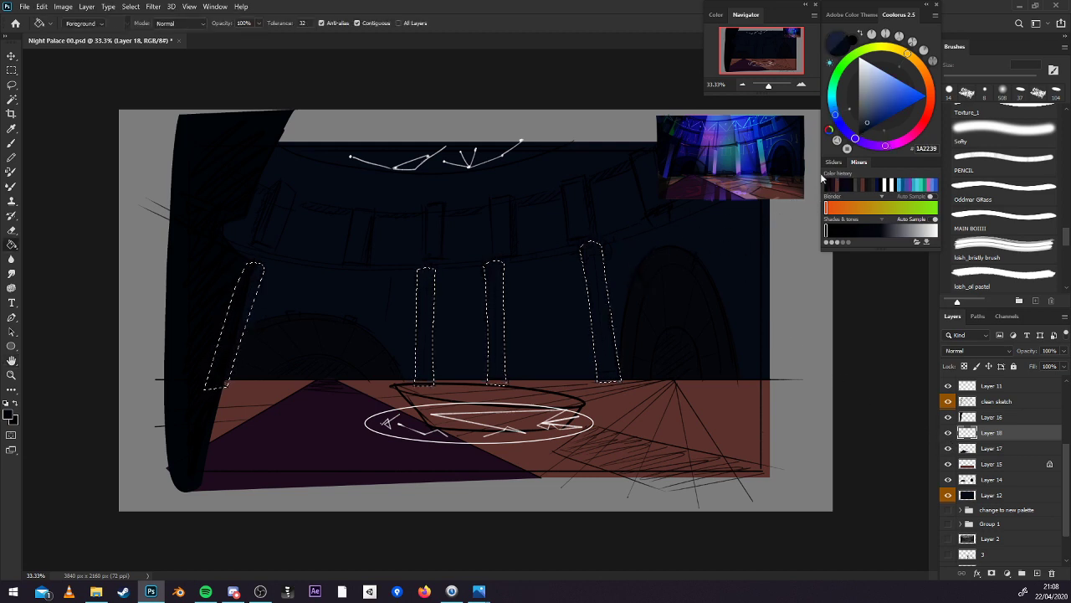
{"action": "left_click", "coordinate": [575, 376]}
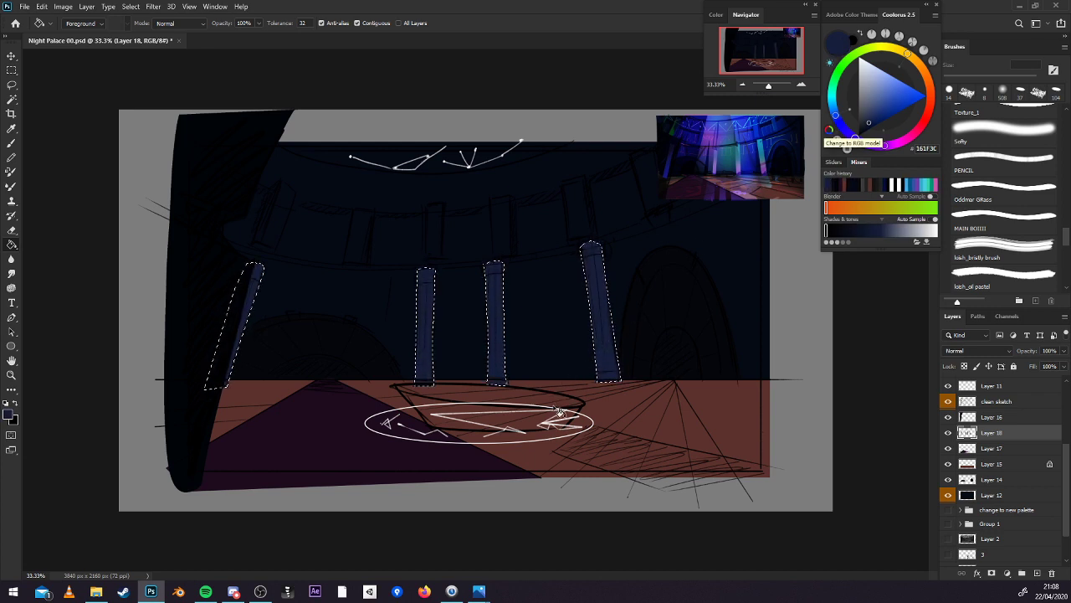
{"action": "key", "text": "ctrl+z"}
Fill the selected columns on Layer 18 with the reddish brown #5C322D sampled from the floor and clear the selection.
{"action": "left_click", "coordinate": [604, 400], "text": "alt"}
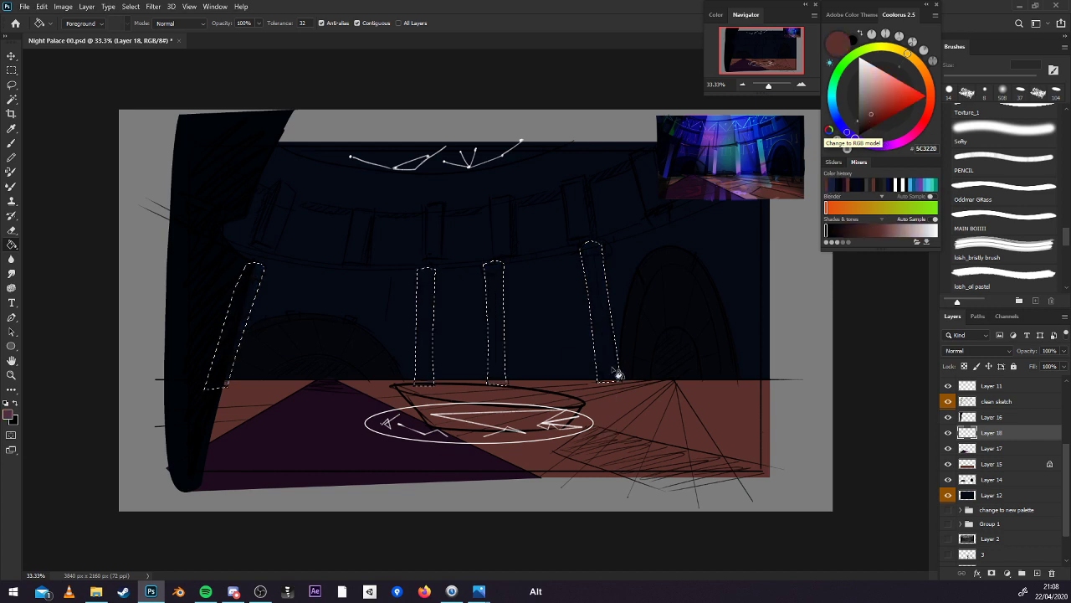
{"action": "left_click", "coordinate": [617, 374]}
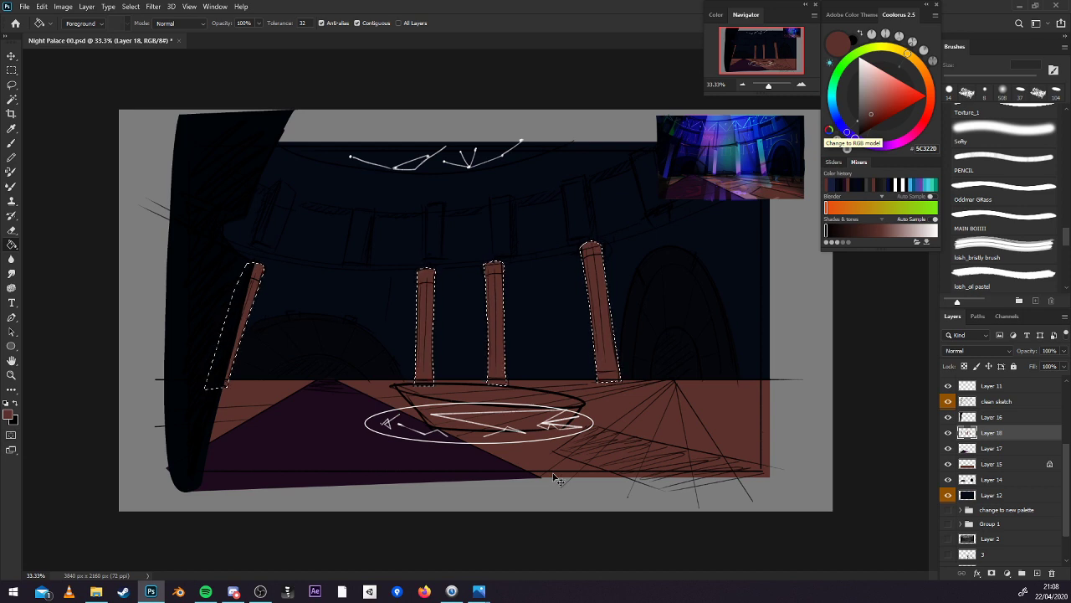
{"action": "key", "text": "ctrl+d"}
Make Layer 12 active, check it hidden and shown, and choose the MAIN BOIIII brush.
{"action": "left_click", "coordinate": [1001, 496]}
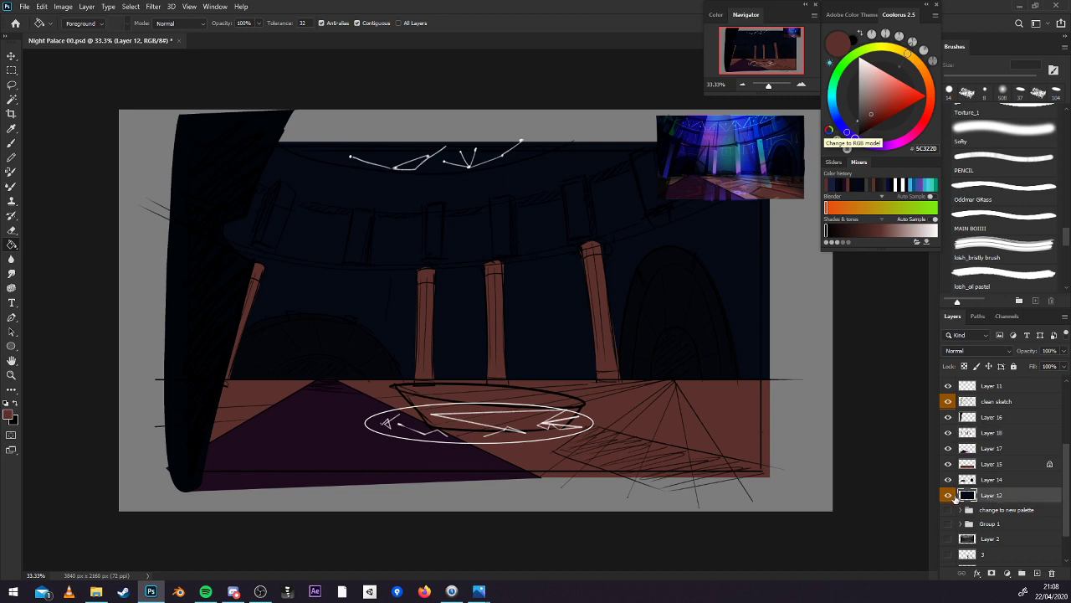
{"action": "left_click", "coordinate": [948, 494]}
{"action": "left_click", "coordinate": [948, 495]}
{"action": "left_click", "coordinate": [1004, 218]}
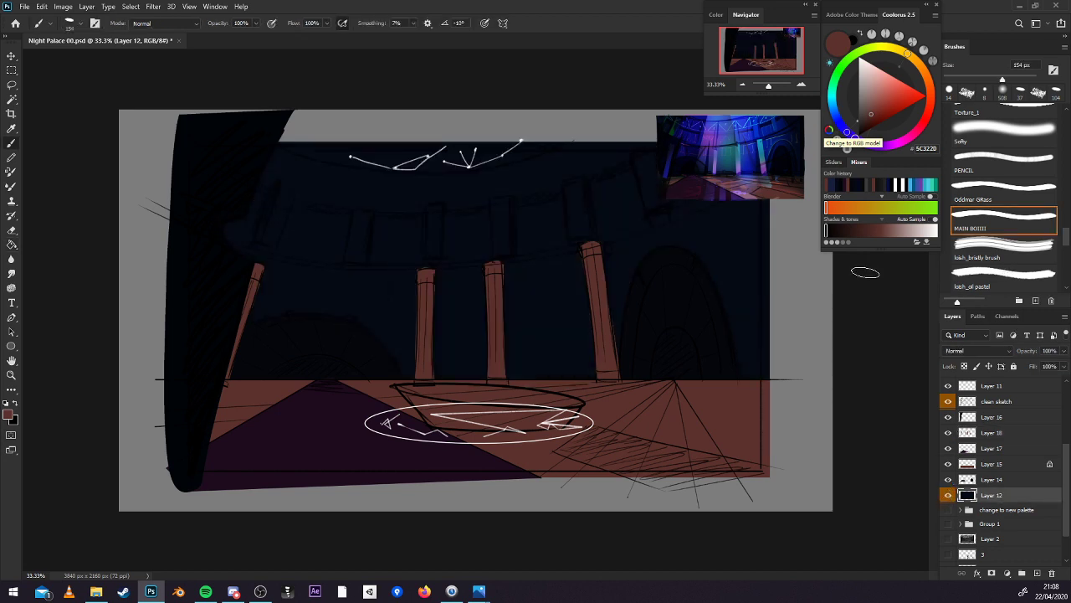
Try an elliptical selection over the ceiling opening, then discard it.
{"action": "left_click_drag", "start_coordinate": [12, 71], "coordinate": [55, 82]}
{"action": "left_click", "coordinate": [738, 84]}
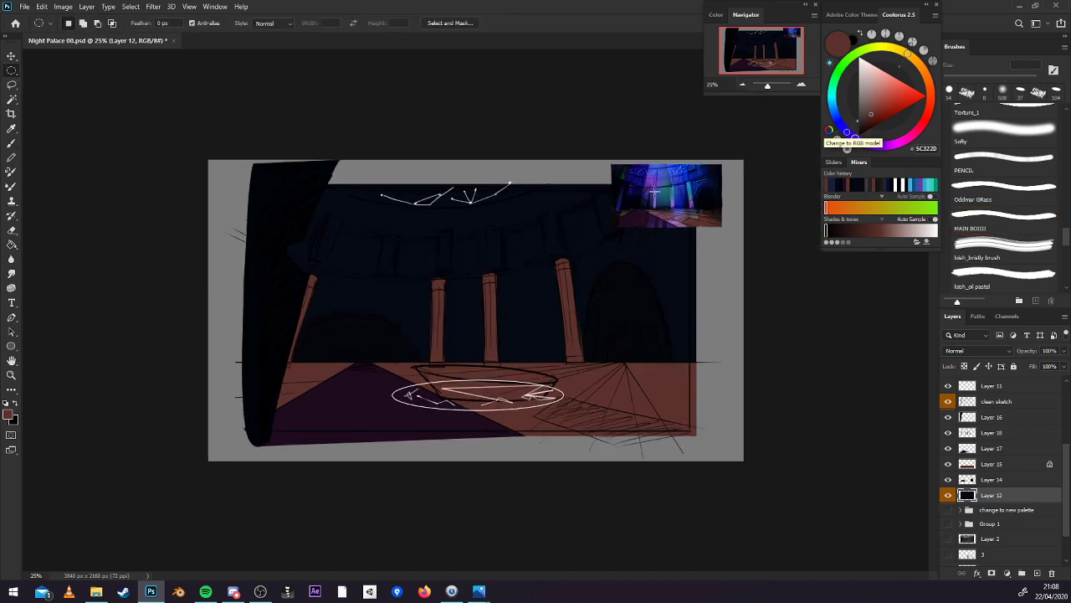
{"action": "left_click_drag", "start_coordinate": [258, 128], "coordinate": [553, 208]}
{"action": "key", "text": "ctrl+d"}
Outline the ceiling opening with a curved pen path and convert it to a new selection with no feather.
{"action": "key", "text": "p"}
{"action": "left_click", "coordinate": [279, 174]}
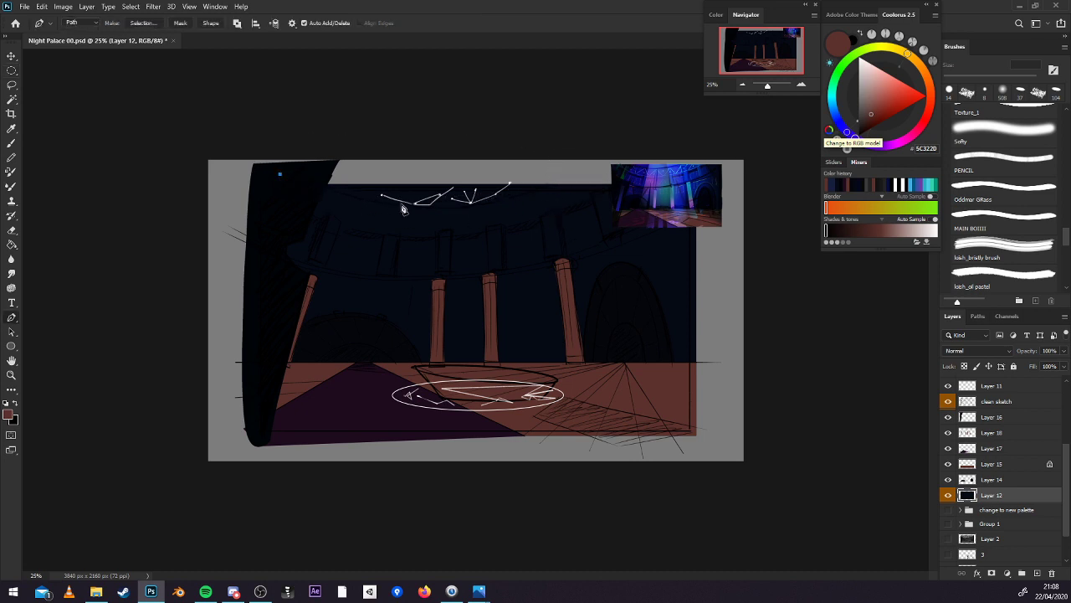
{"action": "left_click_drag", "start_coordinate": [431, 204], "coordinate": [591, 169]}
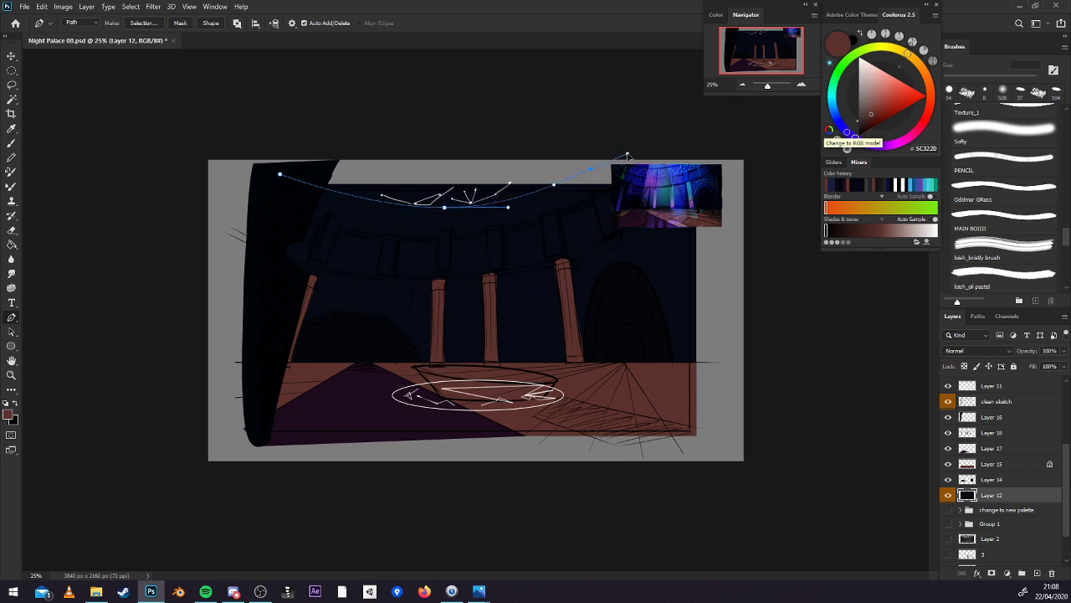
{"action": "left_click", "coordinate": [143, 22]}
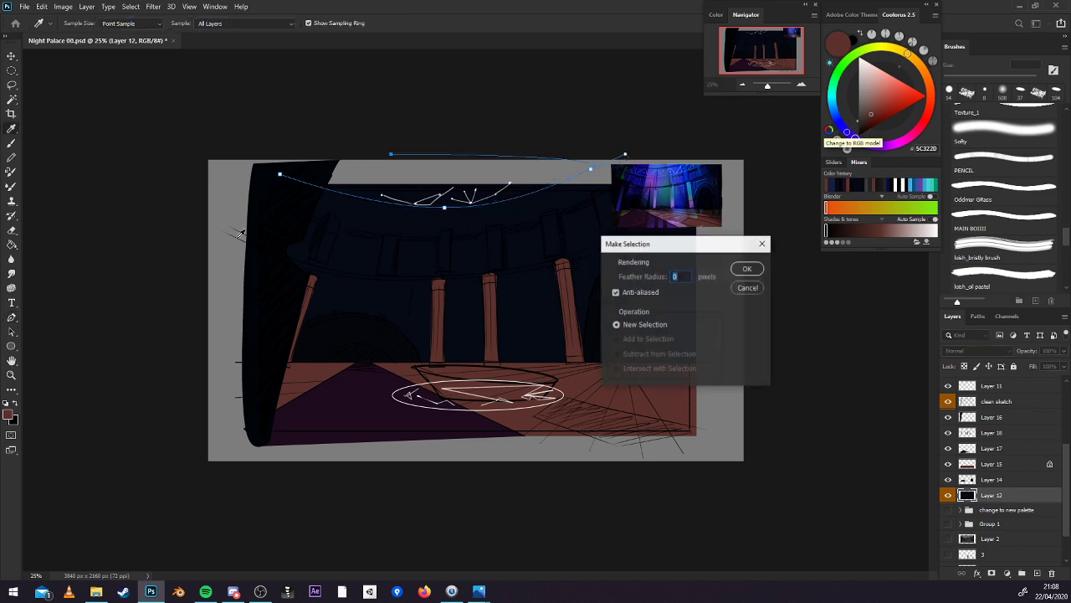
{"action": "left_click", "coordinate": [746, 269]}
Fill the ceiling opening on Layer 12 with deep blue sampled from the colour key, clear the selection and save the document.
{"action": "key", "text": "g"}
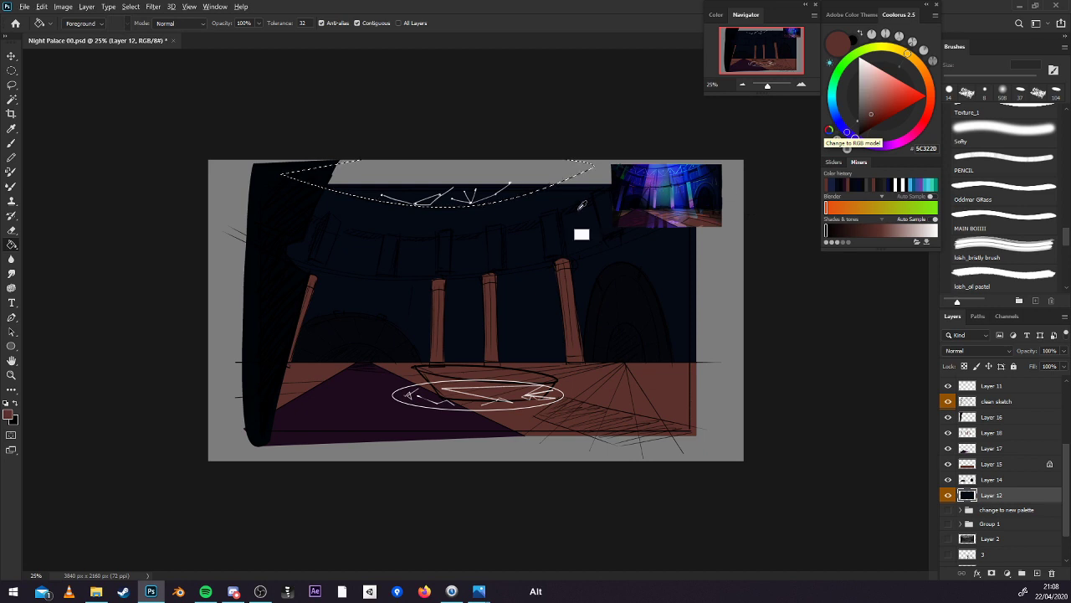
{"action": "left_click", "coordinate": [631, 178], "text": "alt"}
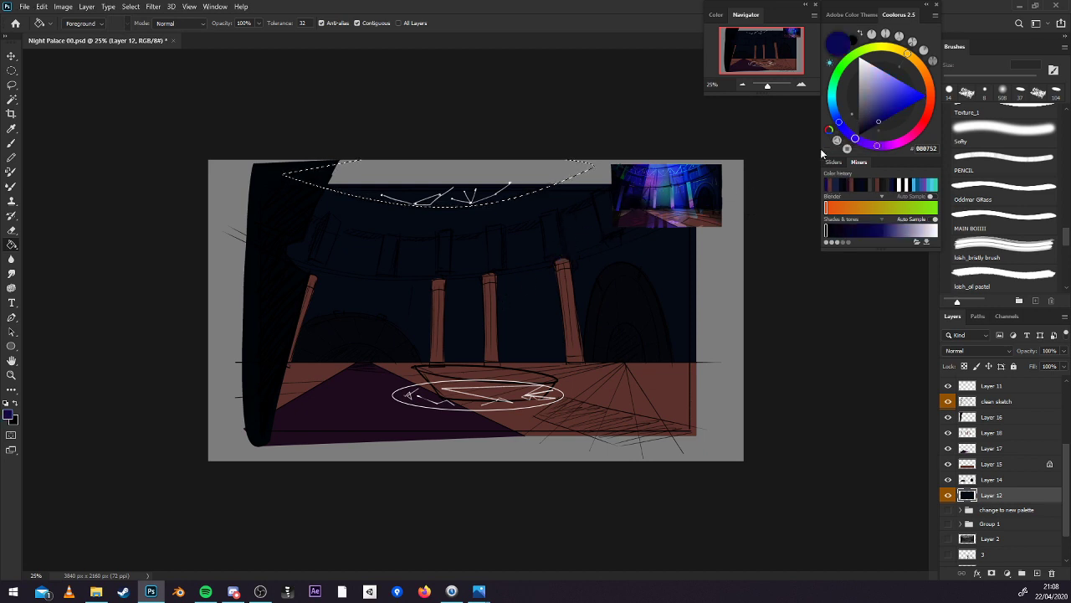
{"action": "left_click", "coordinate": [495, 196]}
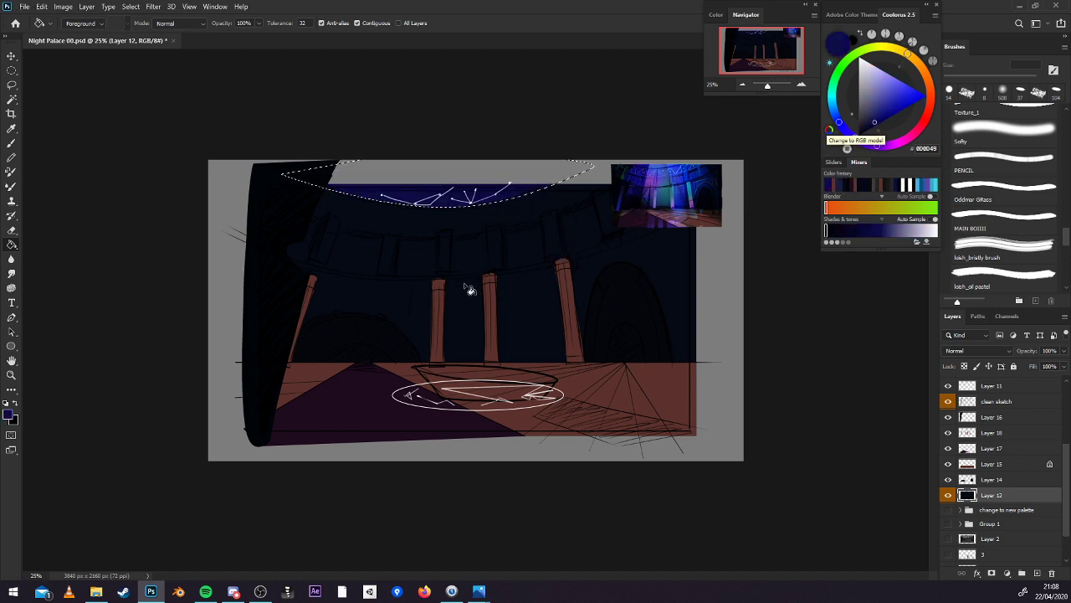
{"action": "key", "text": "ctrl+d"}
{"action": "key", "text": "ctrl+s"}
Compare the painting with Layer 18's columns hidden and shown.
{"action": "key", "text": "v"}
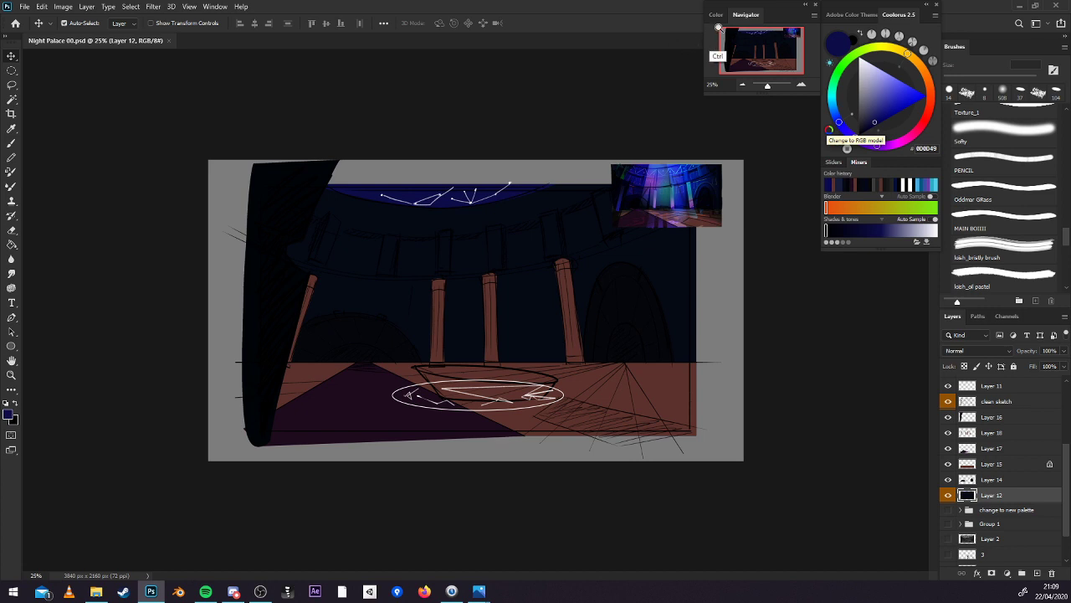
{"action": "left_click", "coordinate": [800, 86]}
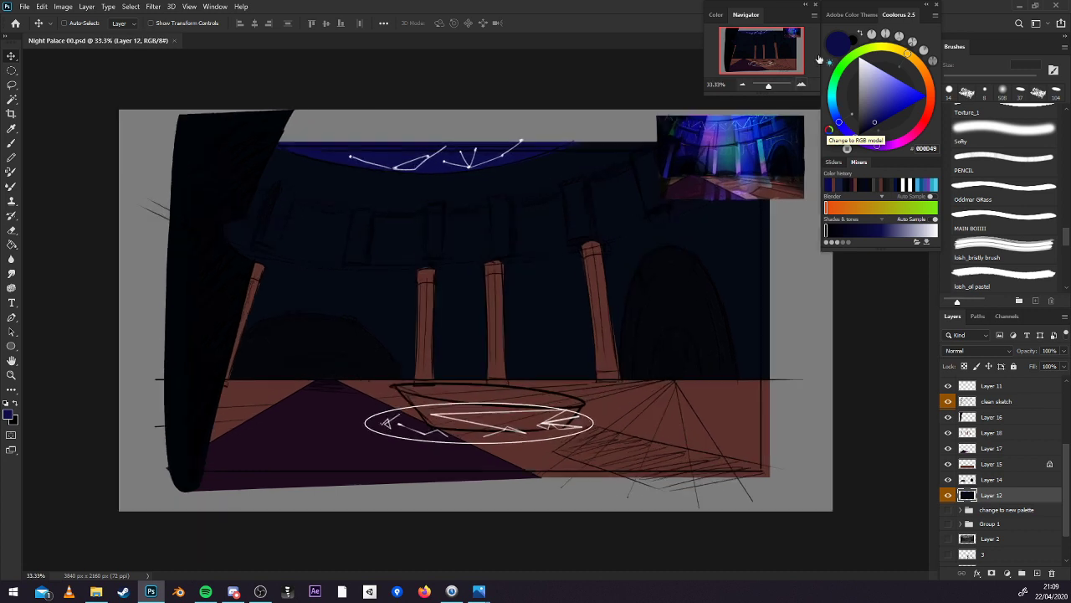
{"action": "left_click", "coordinate": [948, 432]}
{"action": "left_click", "coordinate": [948, 432]}
Choose the MAIN BOIIII brush, enlarge it to about 160 px and save the document.
{"action": "key", "text": "b"}
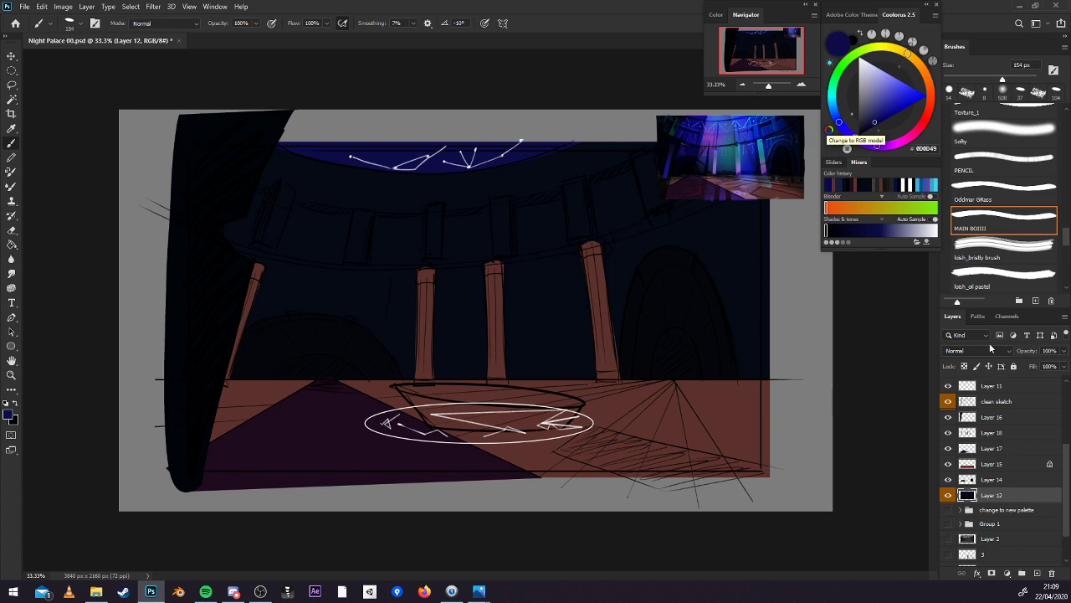
{"action": "left_click", "coordinate": [996, 212]}
{"action": "left_click", "coordinate": [1007, 79]}
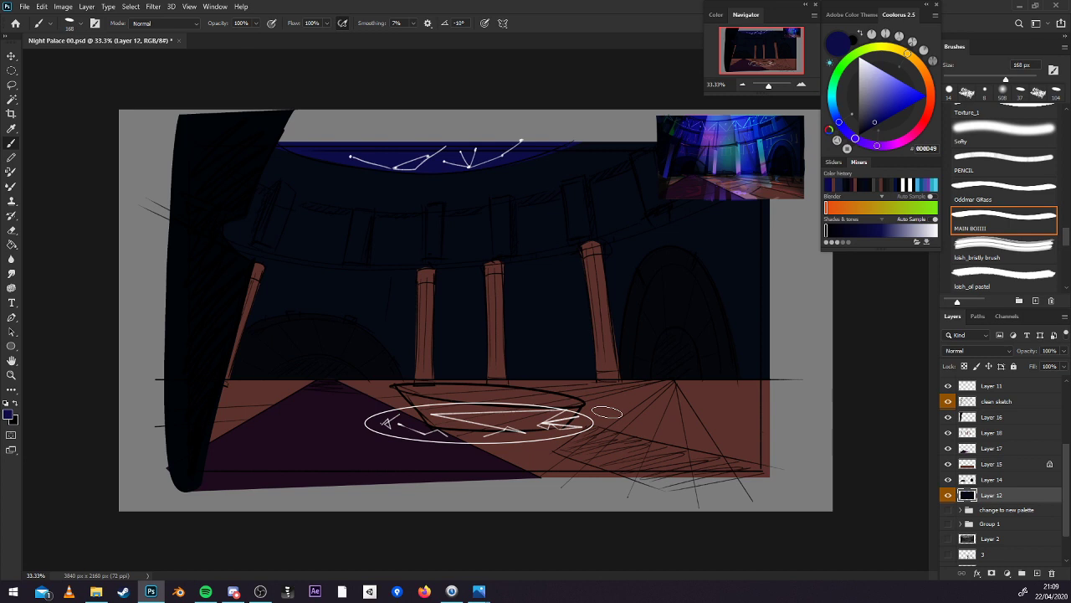
{"action": "key", "text": "ctrl+s"}
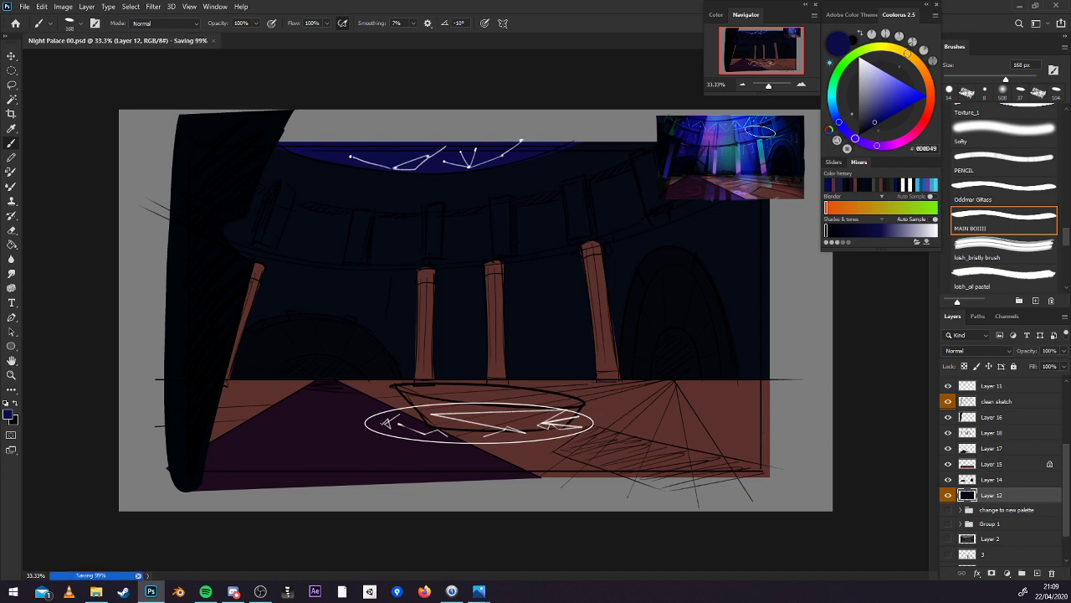
Brush a faint blue rim beside the tall arch on Layer 12 with sampled wall colour in Screen mode, and return the brush to Normal.
{"action": "left_click", "coordinate": [633, 276], "text": "alt"}
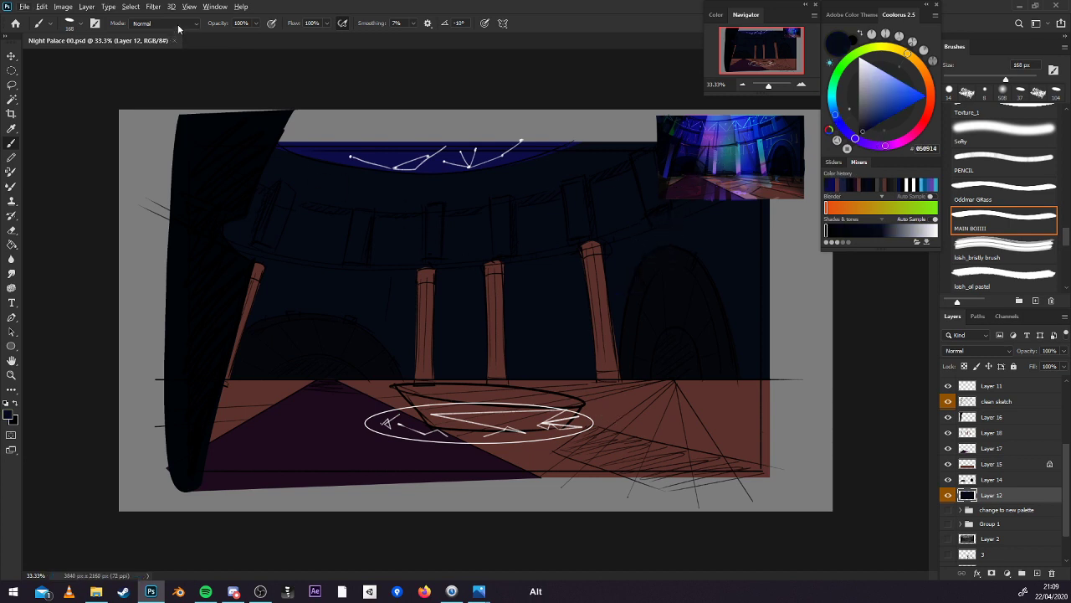
{"action": "left_click", "coordinate": [180, 23]}
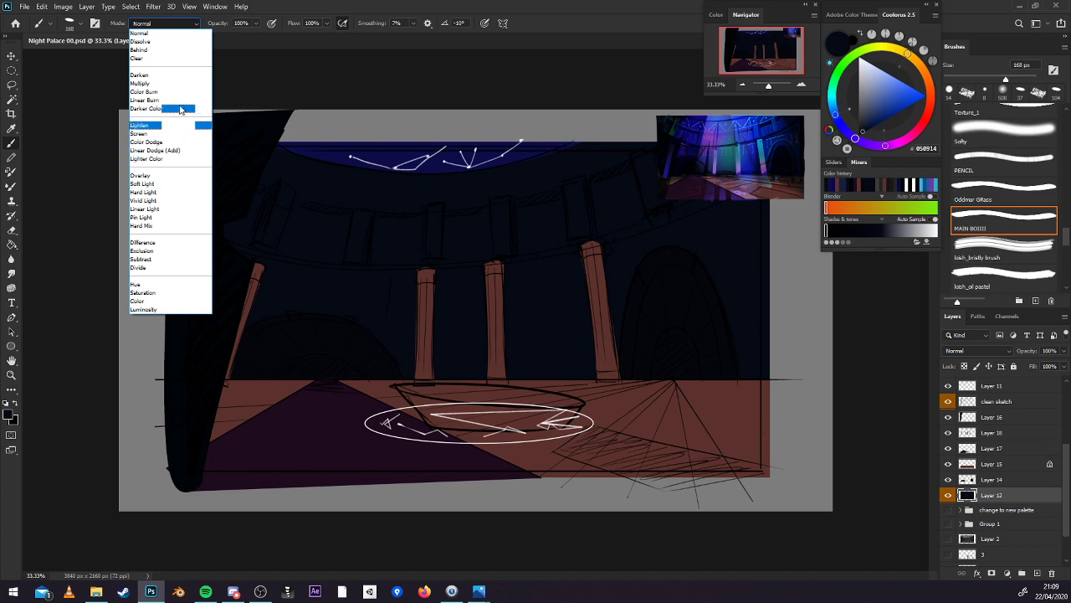
{"action": "left_click", "coordinate": [178, 133]}
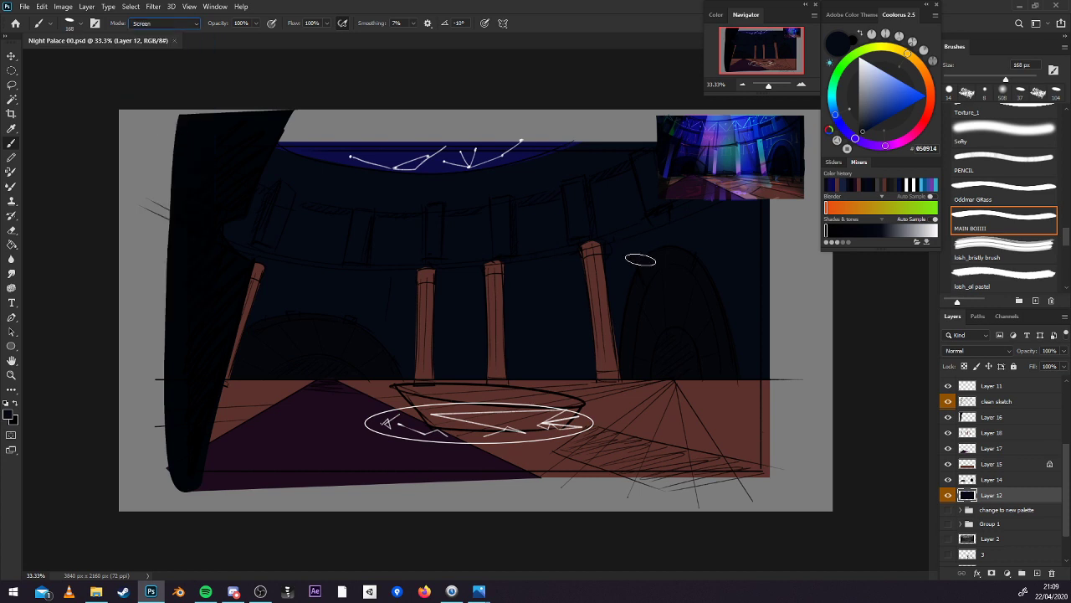
{"action": "left_click", "coordinate": [627, 292], "text": "alt"}
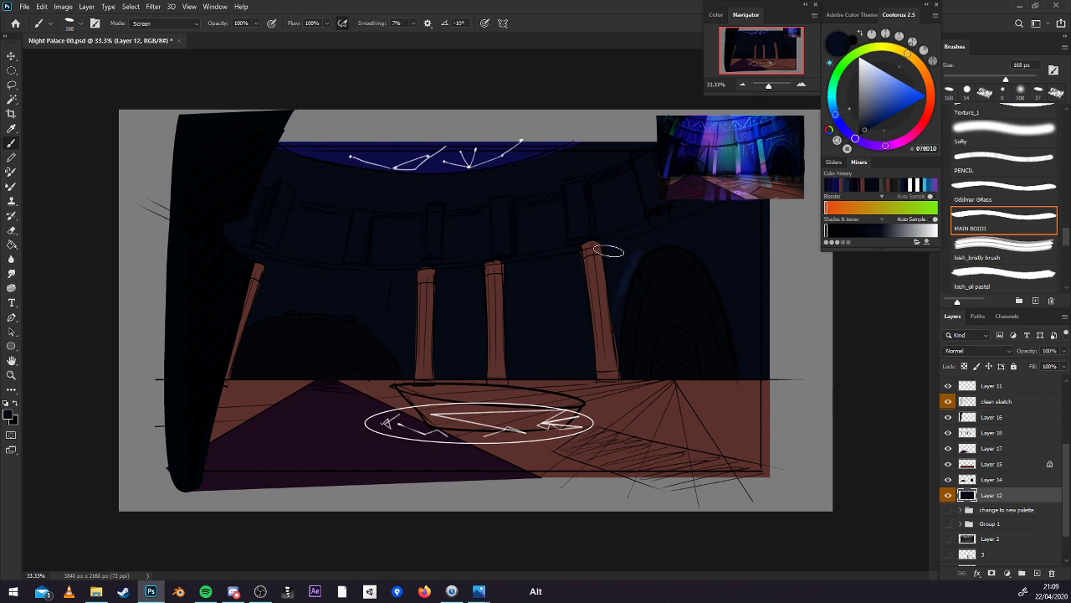
{"action": "left_click", "coordinate": [180, 24]}
{"action": "left_click", "coordinate": [150, 34]}
Paint and blend blue rims around both dark arches using colours sampled from the surrounding walls.
{"action": "left_click", "coordinate": [727, 281], "text": "alt"}
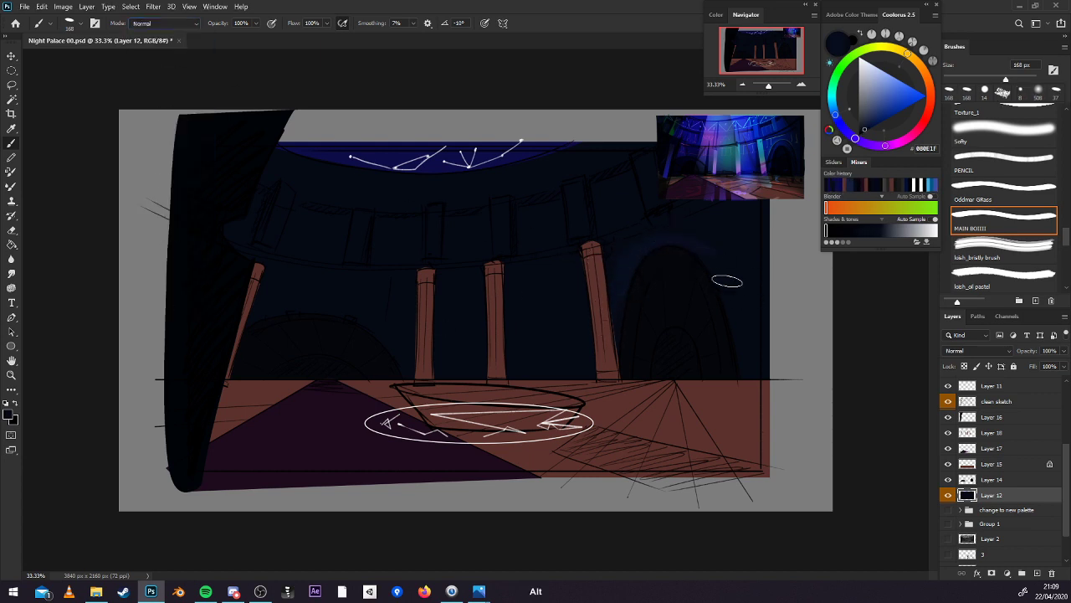
{"action": "left_click", "coordinate": [729, 238], "text": "alt"}
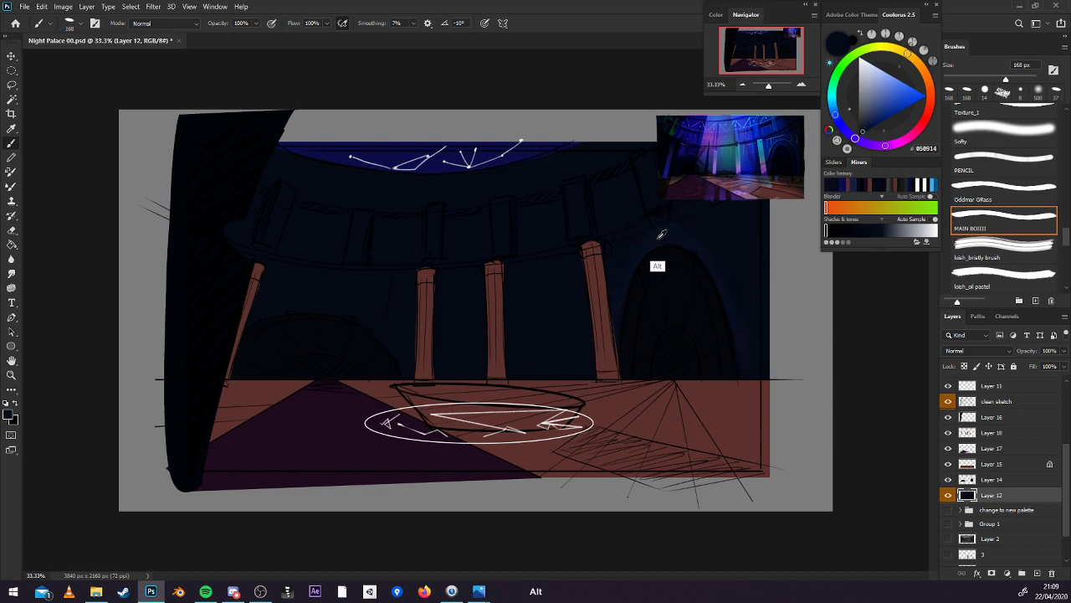
{"action": "left_click", "coordinate": [653, 269], "text": "alt"}
{"action": "left_click", "coordinate": [744, 289], "text": "alt"}
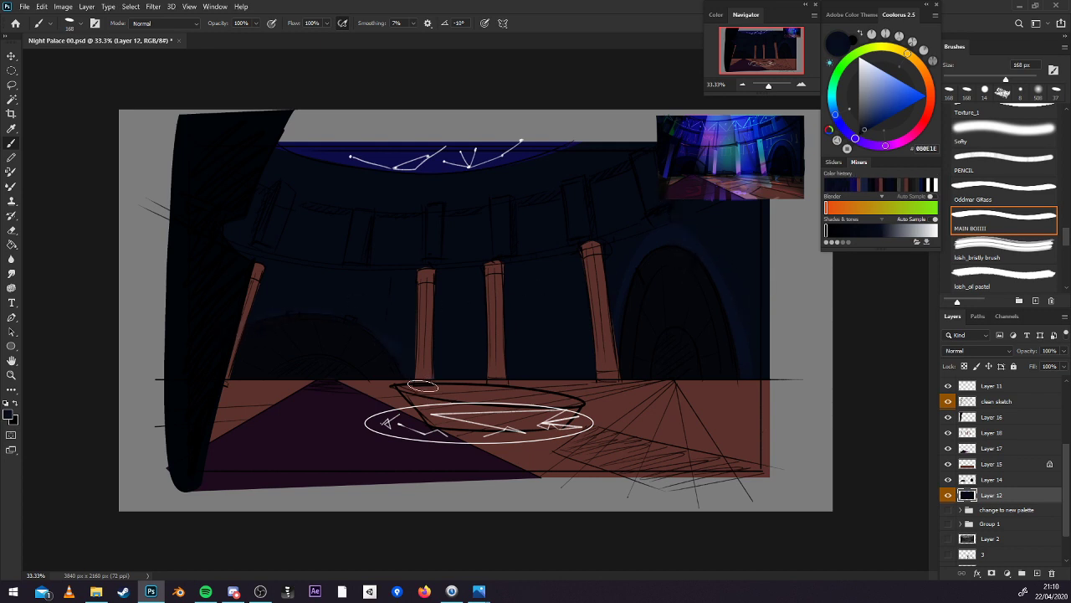
{"action": "left_click", "coordinate": [430, 348], "text": "alt"}
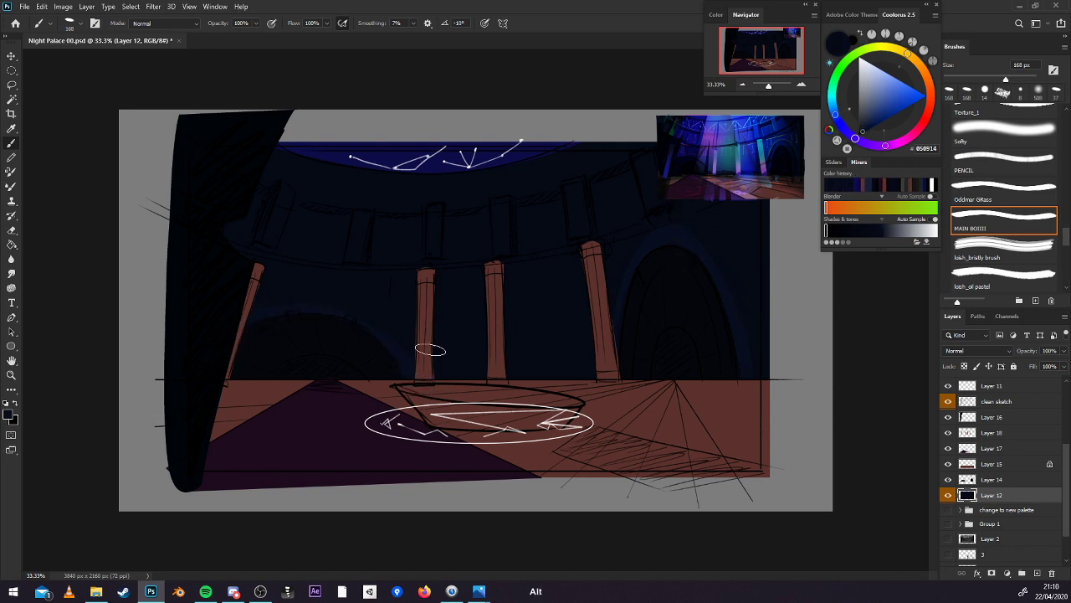
{"action": "left_click", "coordinate": [405, 353], "text": "alt"}
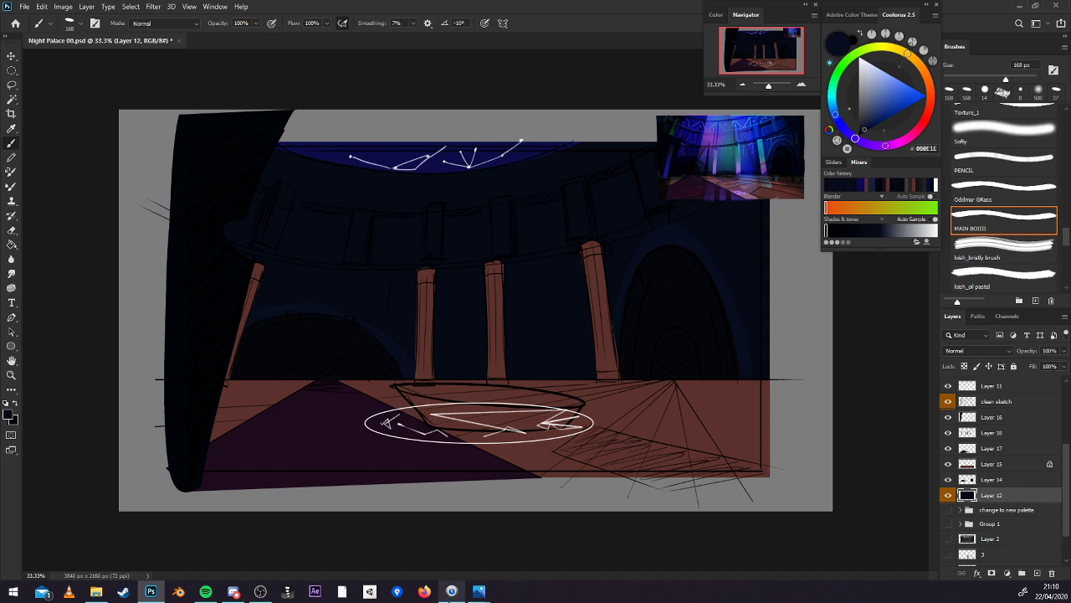
Set up the Softy brush at 1766 px in Color Dodge mode with the ceiling opening's deep blue.
{"action": "mouse_move", "coordinate": [452, 591]}
{"action": "left_click", "coordinate": [996, 136]}
{"action": "left_click_drag", "start_coordinate": [1027, 79], "coordinate": [1030, 79]}
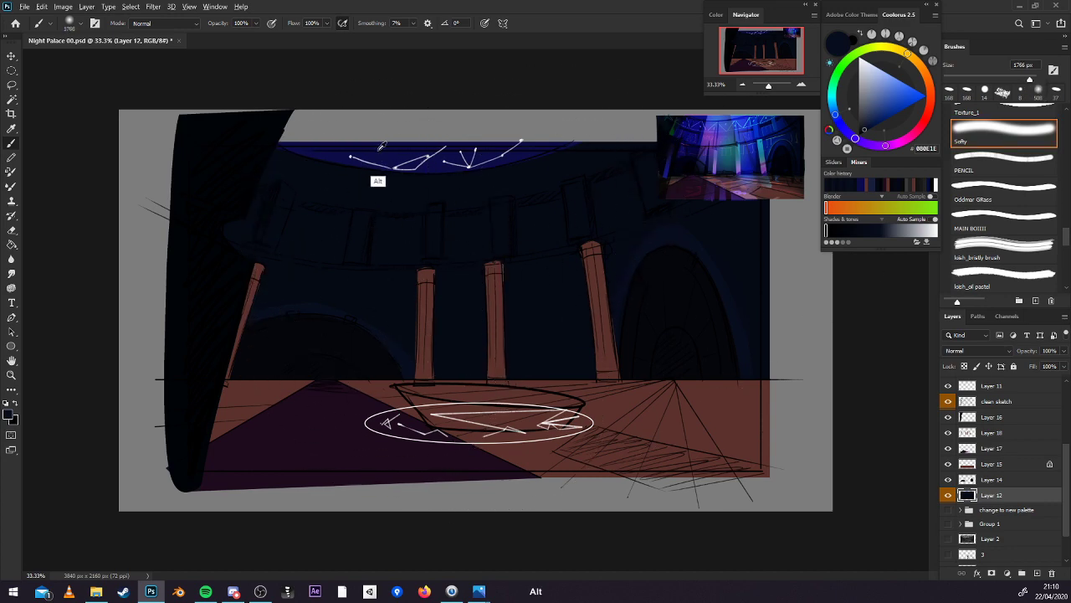
{"action": "left_click", "coordinate": [164, 23]}
{"action": "left_click", "coordinate": [177, 141]}
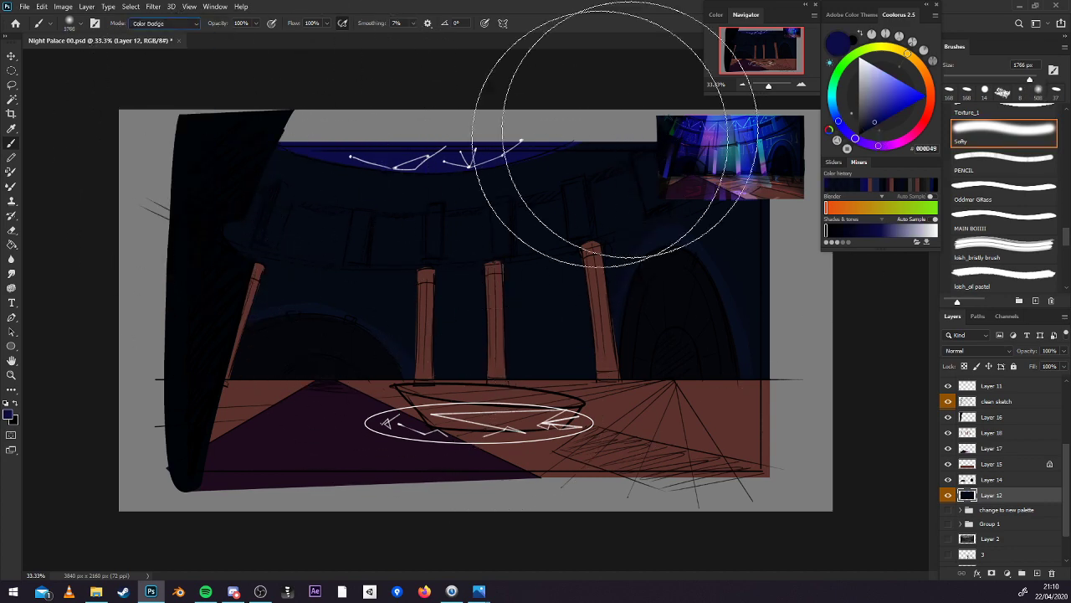
Lock Layer 12's transparent pixels, brush a Color Dodge glow across the ceiling opening and sample a brighter blue from the colour key.
{"action": "key", "text": "ctrl+minus"}
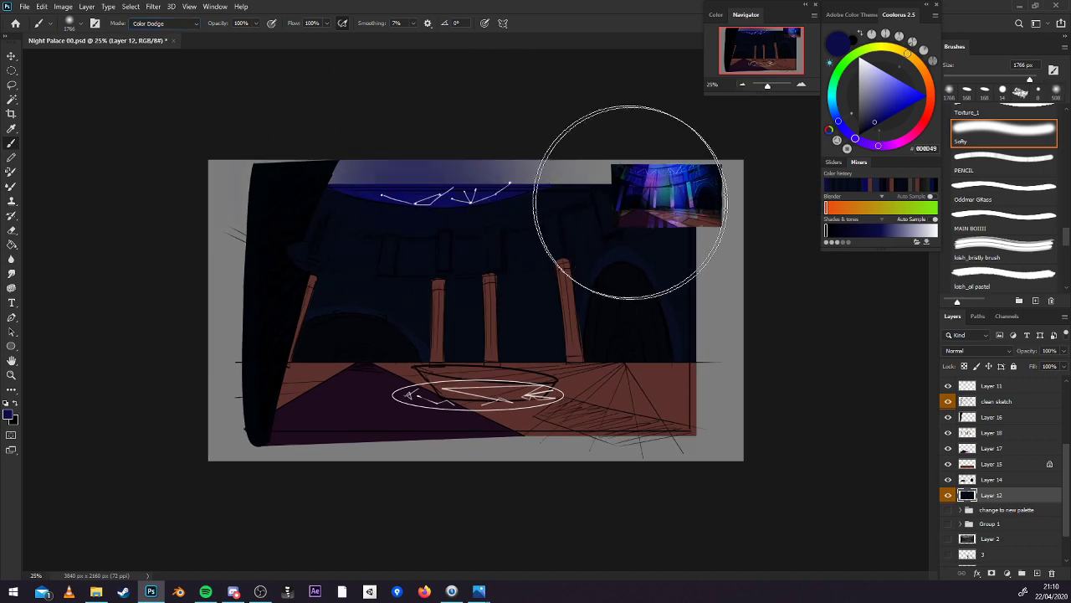
{"action": "left_click", "coordinate": [964, 366]}
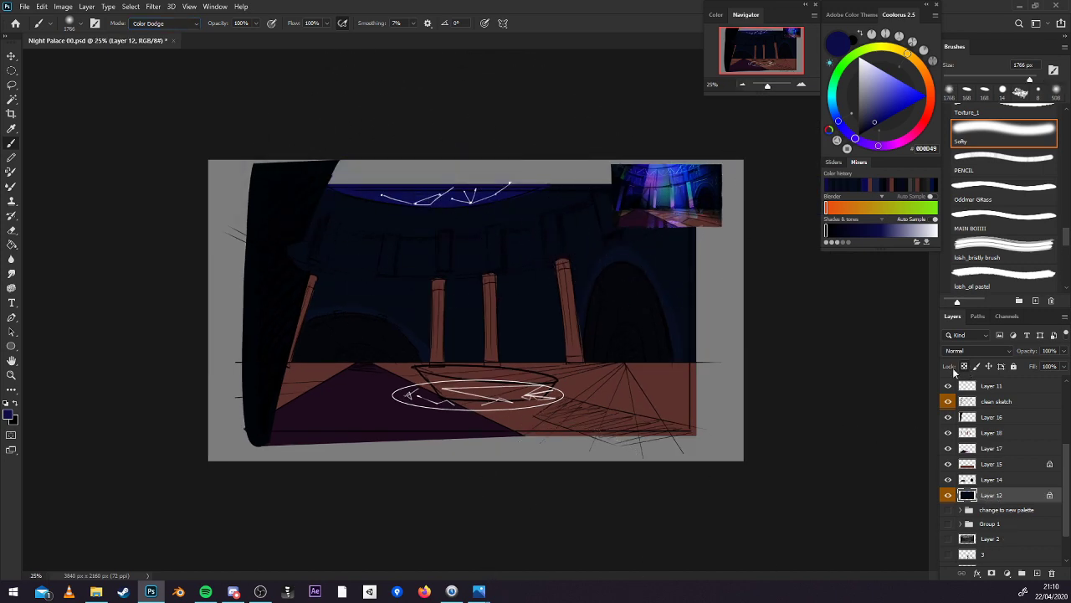
{"action": "mouse_move", "coordinate": [375, 163]}
{"action": "left_mouse_down"}
{"action": "mouse_move", "coordinate": [536, 153]}
{"action": "mouse_move", "coordinate": [508, 169]}
{"action": "left_mouse_up"}
{"action": "left_click", "coordinate": [638, 178], "text": "alt"}
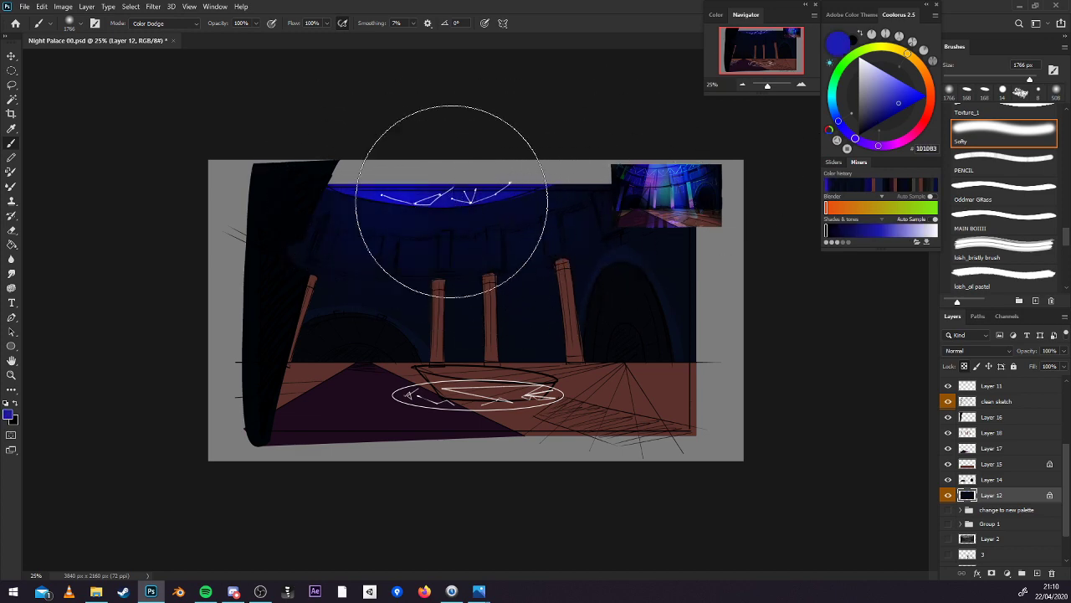
Brush a soft blue glow in Screen mode from the ceiling opening down the upper walls and save the document.
{"action": "left_click", "coordinate": [164, 24]}
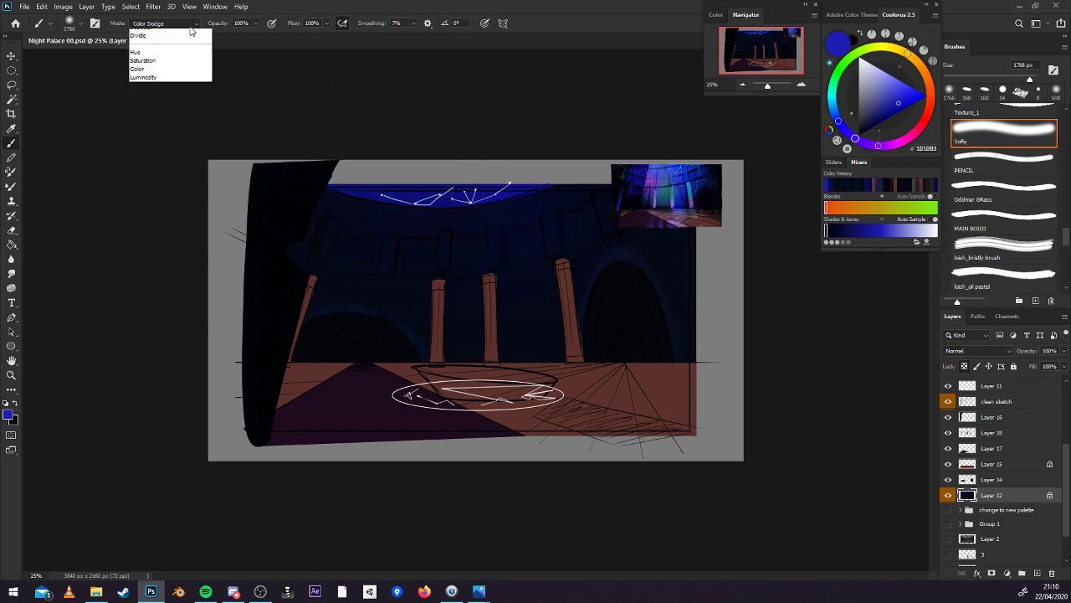
{"action": "left_click", "coordinate": [167, 137]}
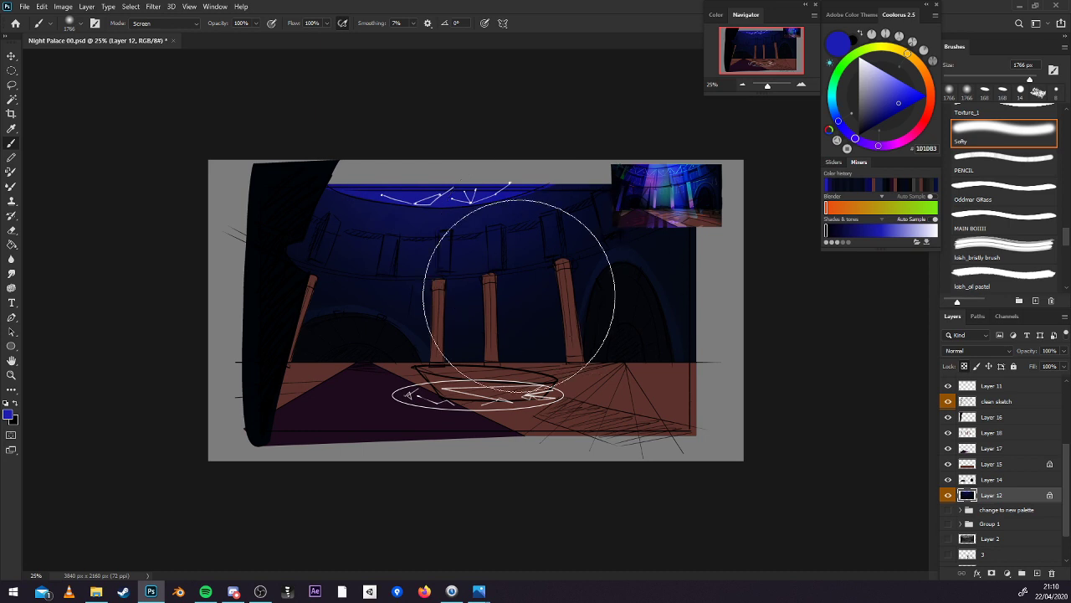
{"action": "key", "text": "ctrl+s"}
{"action": "key", "text": "v"}
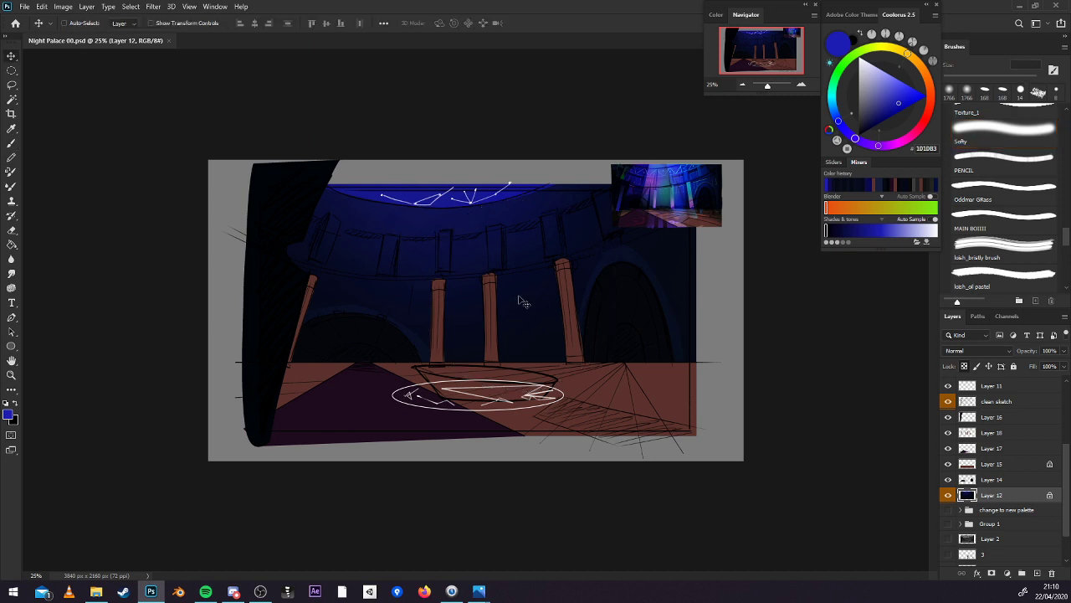
{"action": "left_click", "coordinate": [801, 86]}
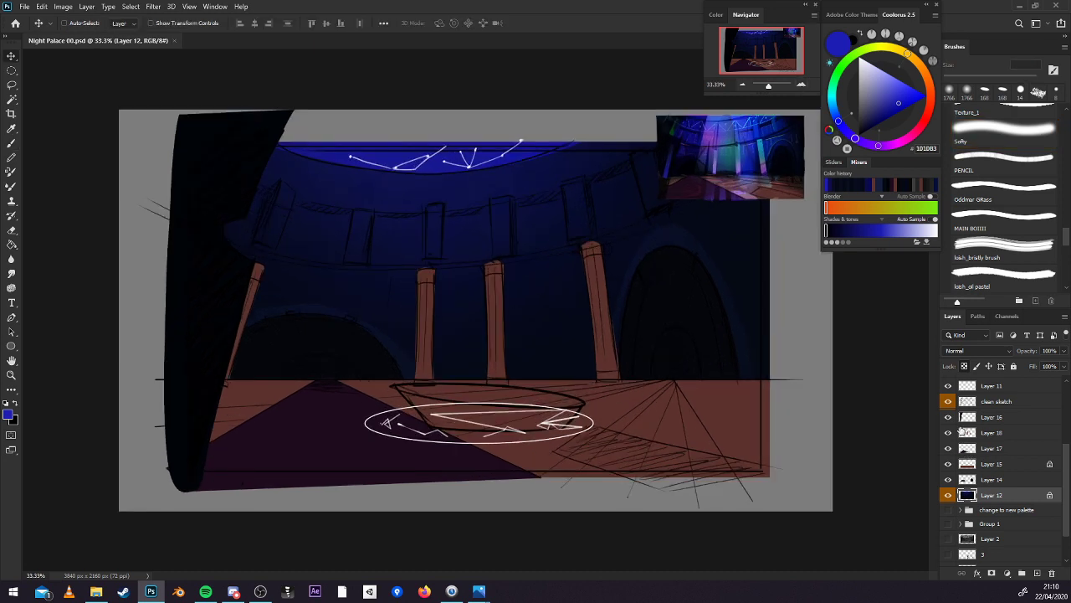
Check the clean sketch layer by hiding and showing it, and rename it "ll".
{"action": "left_click", "coordinate": [948, 401]}
{"action": "left_click", "coordinate": [949, 402]}
{"action": "double_click", "coordinate": [997, 401]}
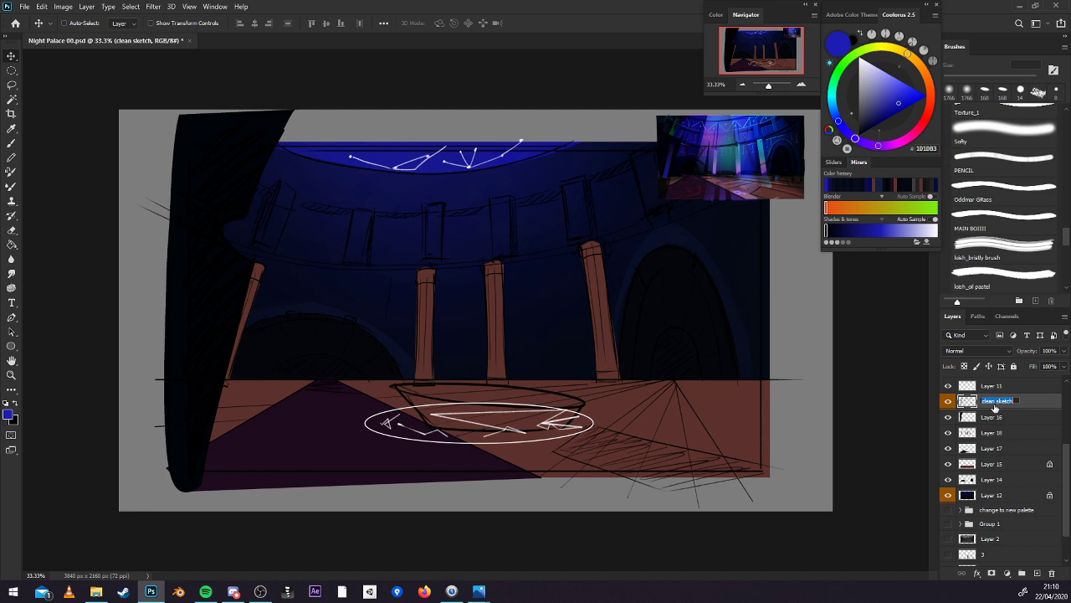
{"action": "key", "text": "BackSpace"}
{"action": "type", "text": "IL"}
{"action": "left_click", "coordinate": [1029, 406]}
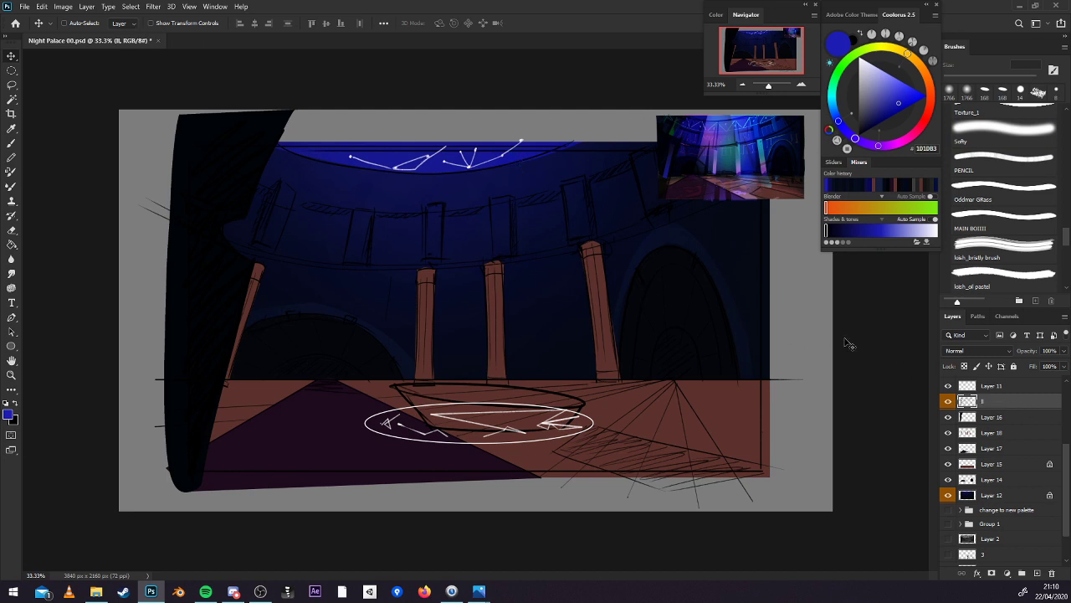
Lasso the constellation lines in the ceiling opening, copy them to a new layer and place it directly above Layer 12.
{"action": "key", "text": "l"}
{"action": "left_click", "coordinate": [800, 85]}
{"action": "mouse_move", "coordinate": [694, 306]}
{"action": "left_mouse_down"}
{"action": "mouse_move", "coordinate": [811, 399]}
{"action": "mouse_move", "coordinate": [932, 451]}
{"action": "left_mouse_up"}
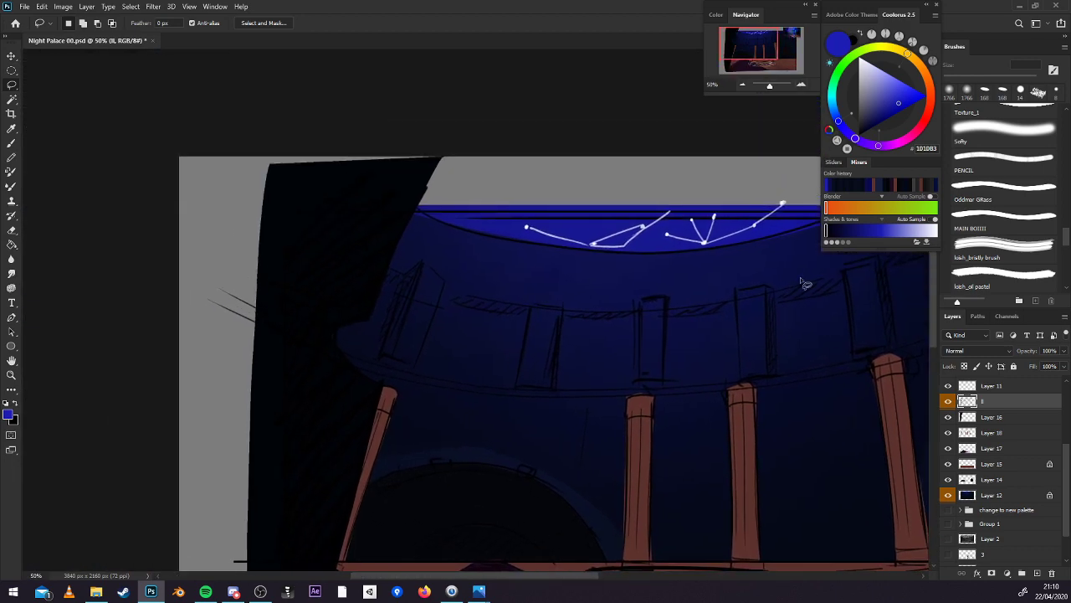
{"action": "mouse_move", "coordinate": [785, 219]}
{"action": "left_mouse_down"}
{"action": "mouse_move", "coordinate": [712, 249]}
{"action": "mouse_move", "coordinate": [661, 253]}
{"action": "mouse_move", "coordinate": [495, 224]}
{"action": "mouse_move", "coordinate": [764, 195]}
{"action": "mouse_move", "coordinate": [783, 218]}
{"action": "left_mouse_up"}
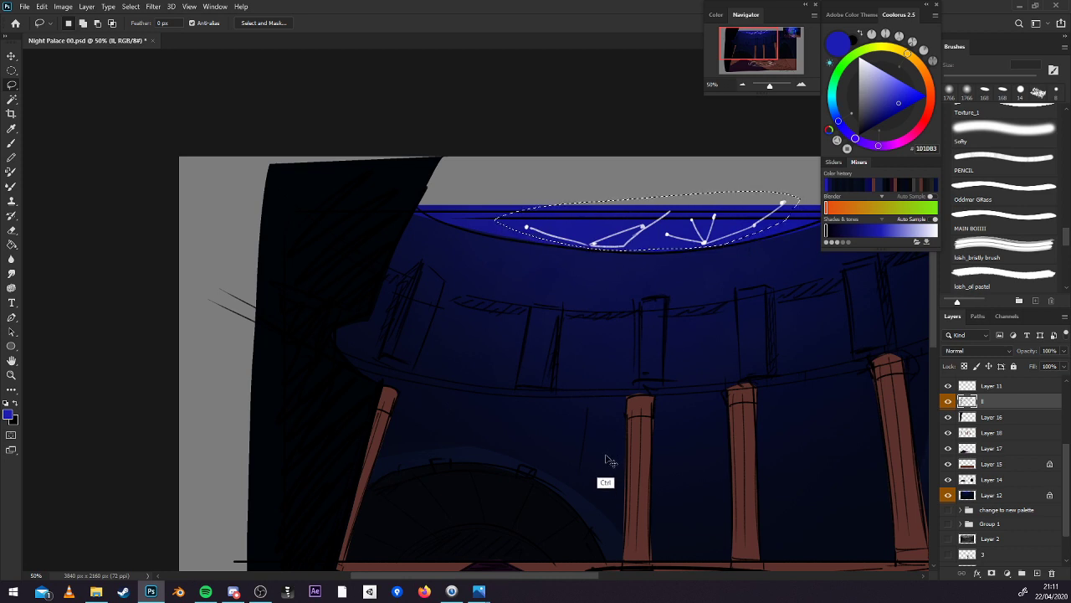
{"action": "key", "text": "ctrl+j"}
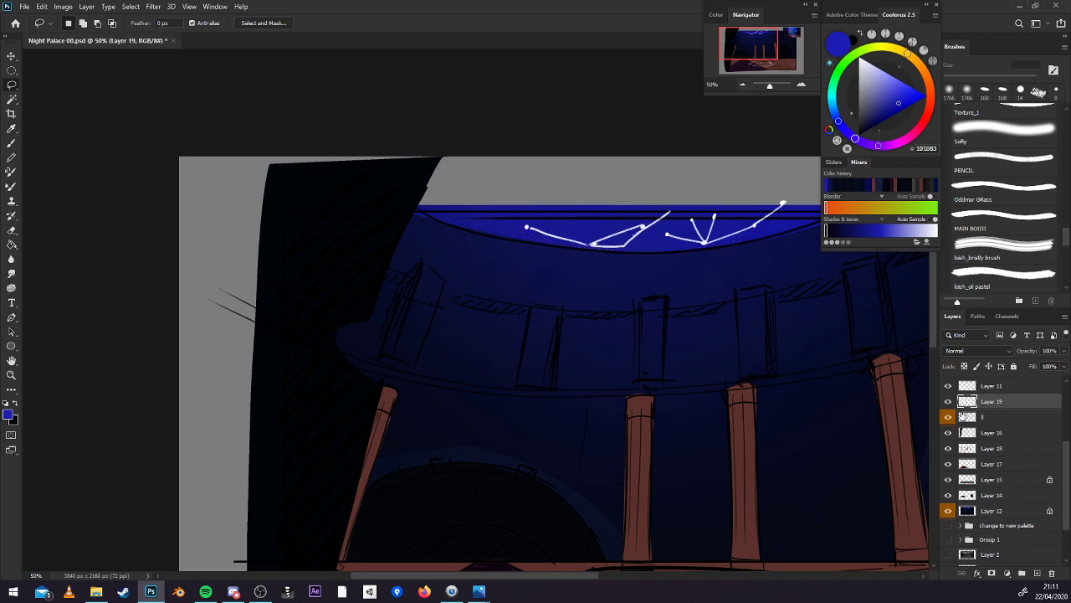
{"action": "left_click_drag", "start_coordinate": [1004, 407], "coordinate": [1004, 499]}
Hide the sketch layer and erase the stray black lines around the copied constellation with a 60 px eraser.
{"action": "left_click", "coordinate": [949, 402]}
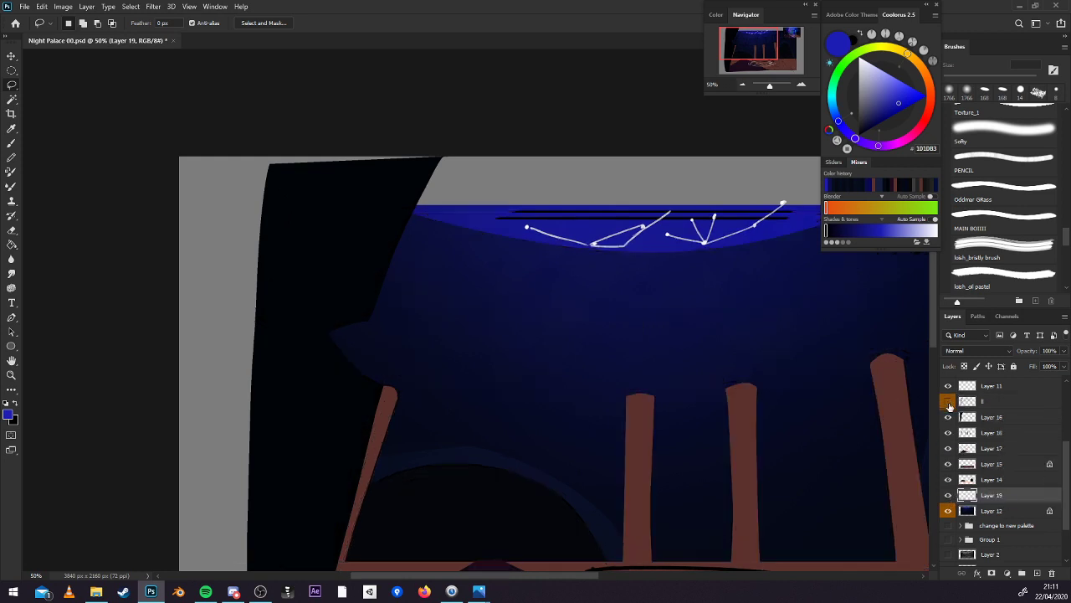
{"action": "key", "text": "e"}
{"action": "mouse_move", "coordinate": [562, 219]}
{"action": "left_mouse_down"}
{"action": "mouse_move", "coordinate": [525, 209]}
{"action": "mouse_move", "coordinate": [677, 201]}
{"action": "mouse_move", "coordinate": [679, 212]}
{"action": "mouse_move", "coordinate": [682, 201]}
{"action": "mouse_move", "coordinate": [679, 214]}
{"action": "mouse_move", "coordinate": [698, 219]}
{"action": "mouse_move", "coordinate": [705, 201]}
{"action": "mouse_move", "coordinate": [719, 211]}
{"action": "mouse_move", "coordinate": [785, 208]}
{"action": "mouse_move", "coordinate": [764, 227]}
{"action": "left_mouse_up"}
{"action": "left_click", "coordinate": [971, 78]}
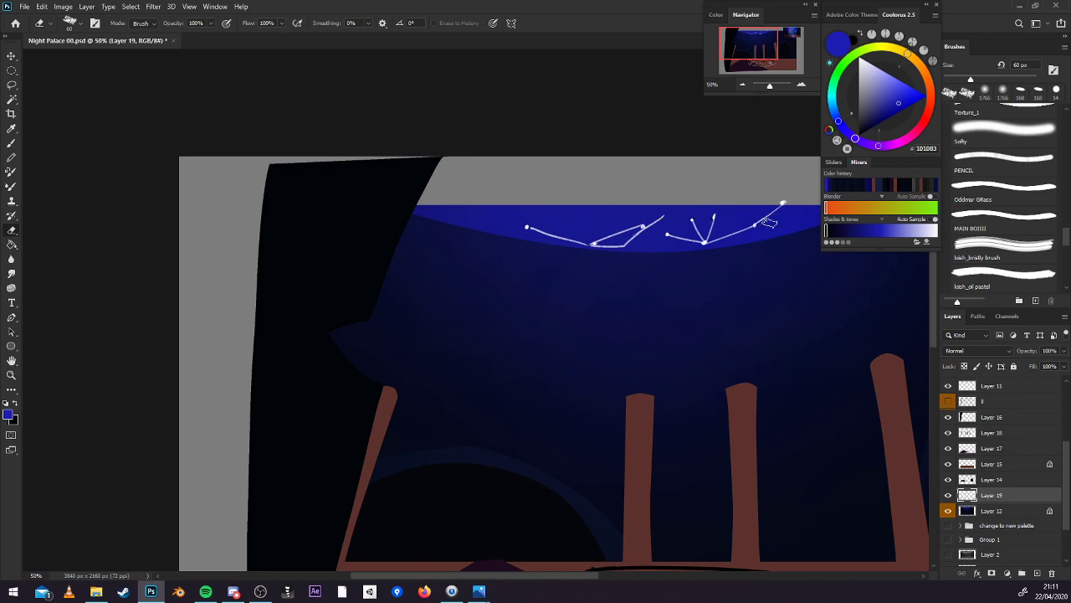
Shift the constellation on Layer 19 slightly upward, set its blend mode to Color Dodge and compare it hidden and shown.
{"action": "left_click", "coordinate": [742, 85]}
{"action": "key", "text": "v"}
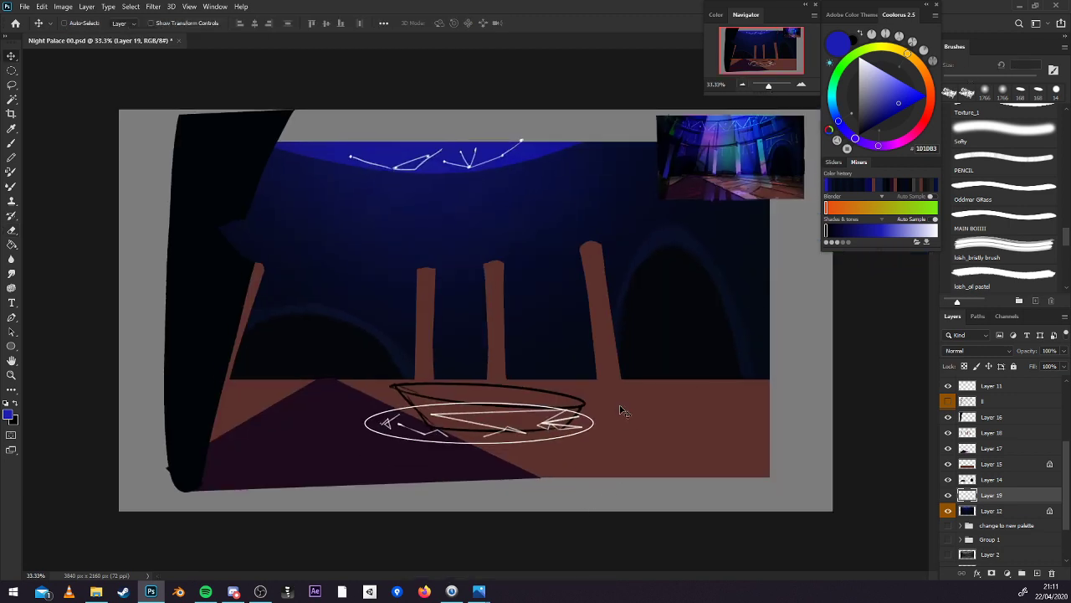
{"action": "left_click_drag", "start_coordinate": [623, 410], "coordinate": [617, 407]}
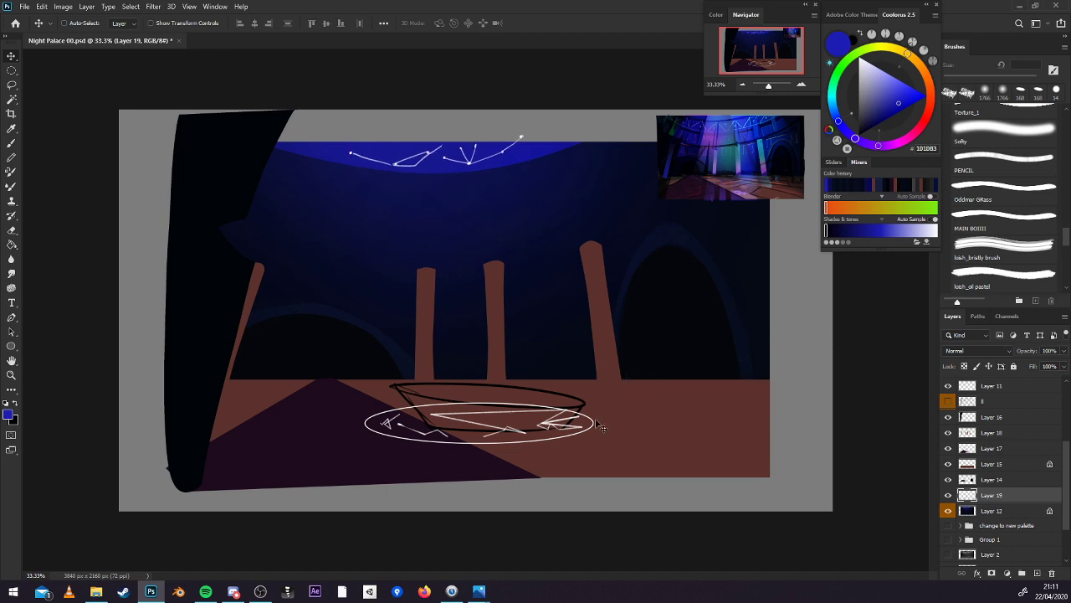
{"action": "left_click", "coordinate": [948, 494]}
{"action": "left_click", "coordinate": [948, 495]}
{"action": "left_click", "coordinate": [988, 352]}
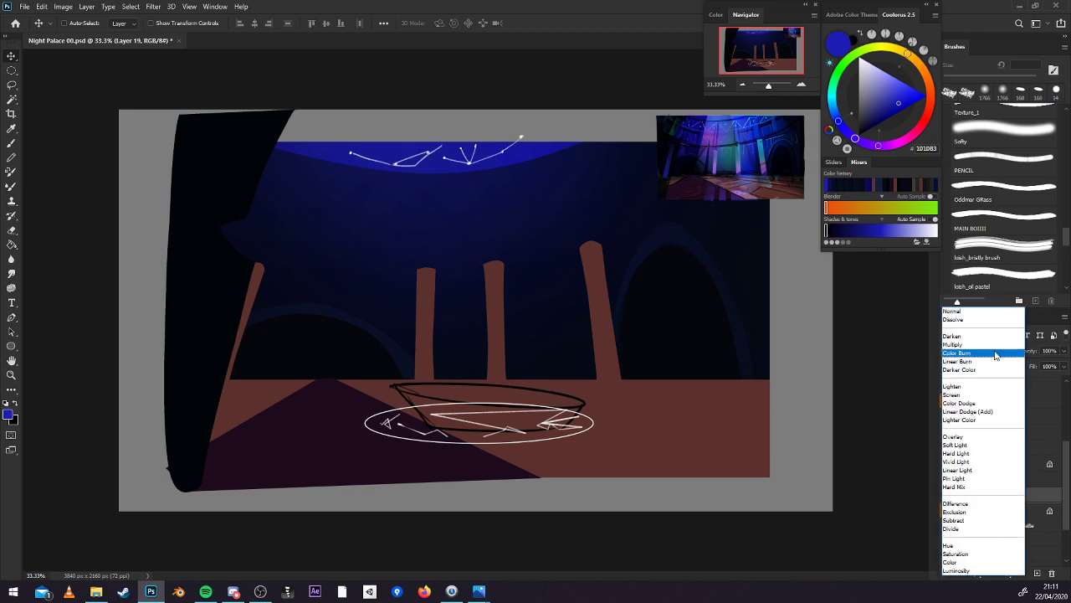
{"action": "left_click", "coordinate": [969, 405]}
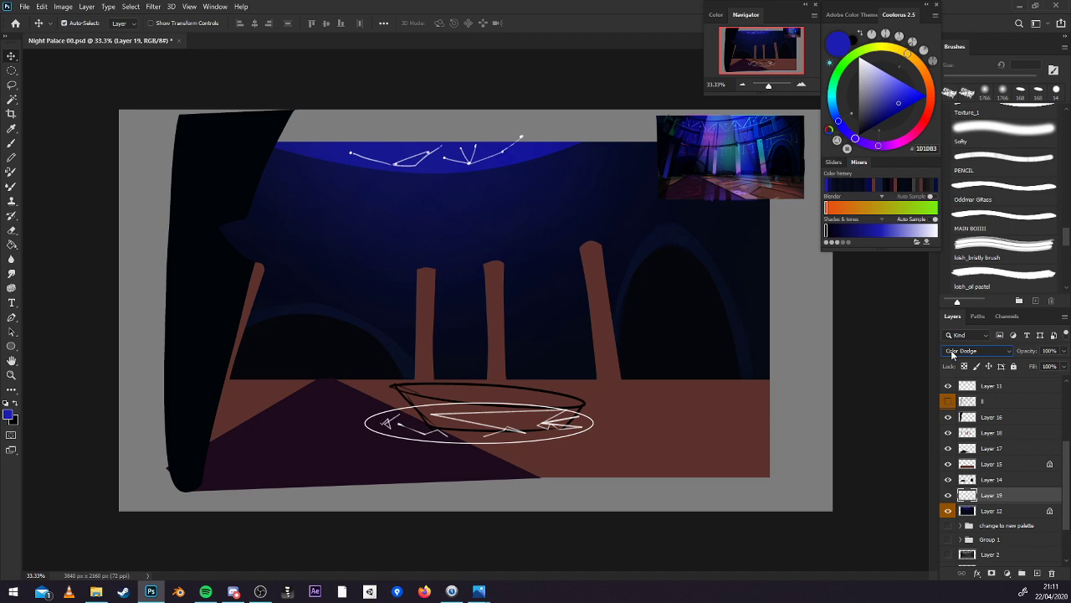
{"action": "key", "text": "b"}
{"action": "left_click", "coordinate": [948, 495]}
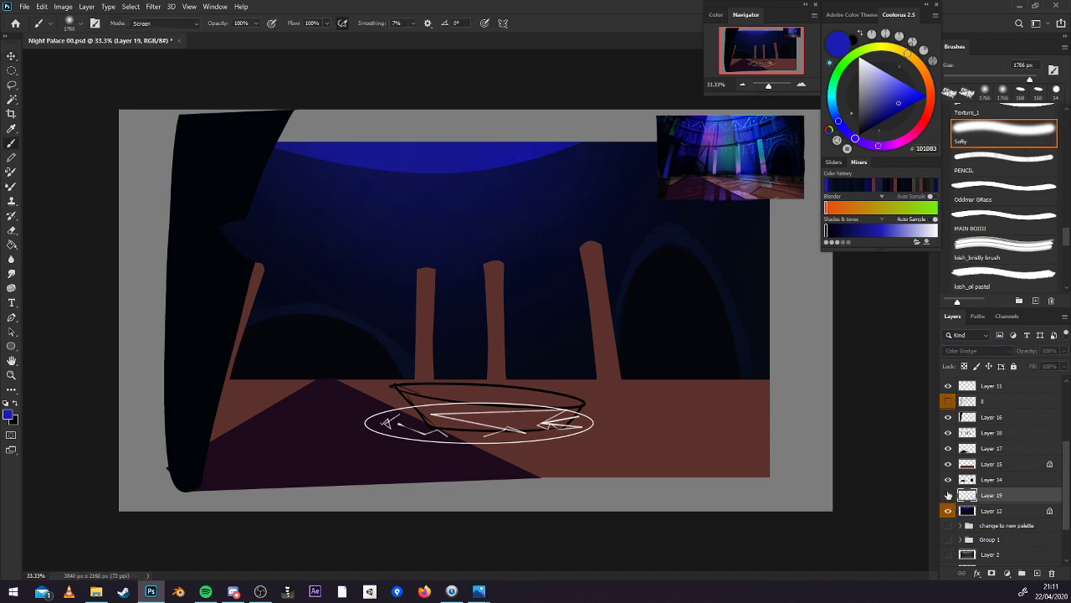
{"action": "left_click", "coordinate": [948, 495]}
Select Layer 12 and choose the MAIN BOIIII brush at 54 px.
{"action": "left_click", "coordinate": [1001, 510]}
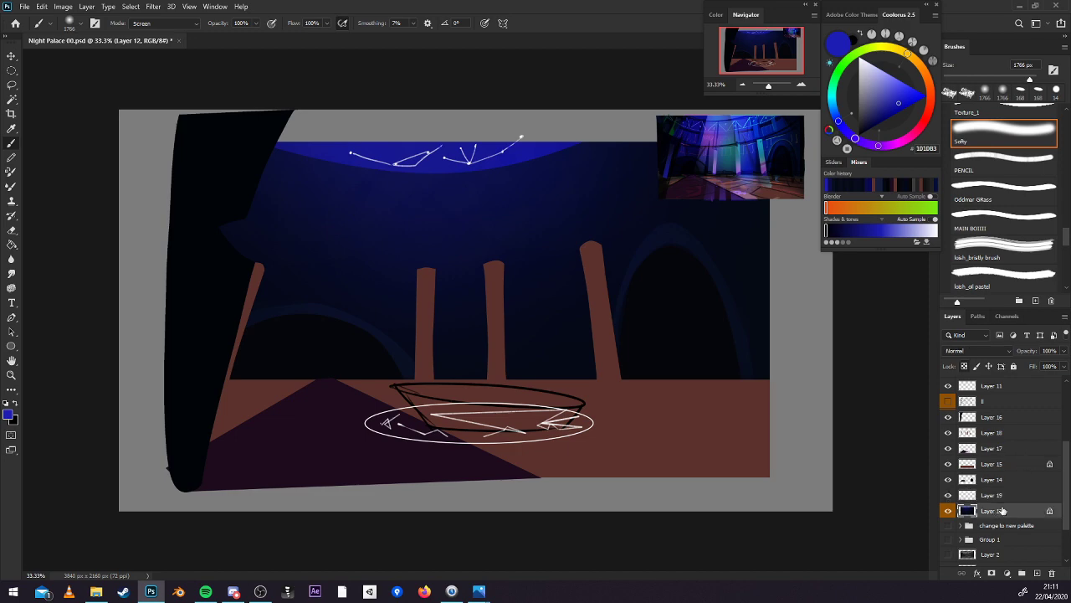
{"action": "left_click", "coordinate": [800, 85]}
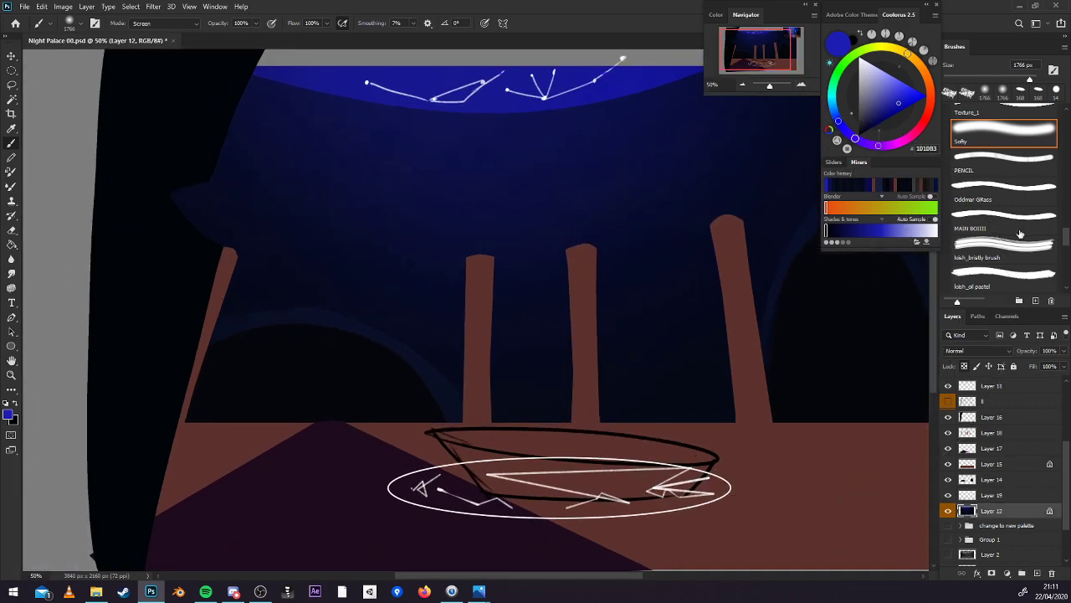
{"action": "left_click", "coordinate": [1007, 229]}
{"action": "left_click", "coordinate": [968, 80]}
{"action": "left_click", "coordinate": [742, 84]}
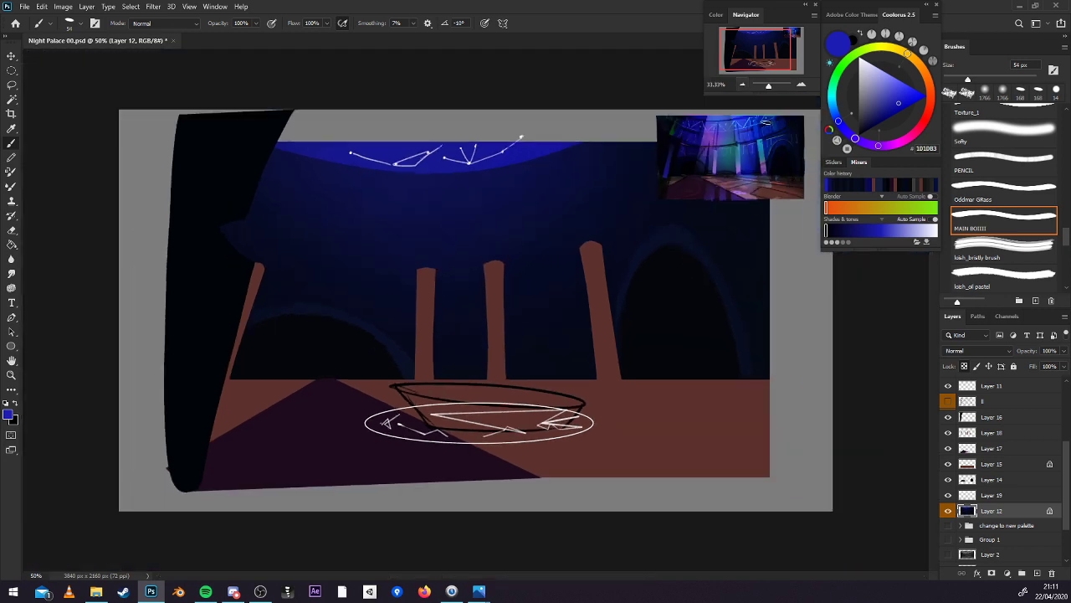
Check Layer 14 by hiding and showing it, and turn the sketch layer back on.
{"action": "left_click", "coordinate": [947, 480]}
{"action": "left_click", "coordinate": [947, 480]}
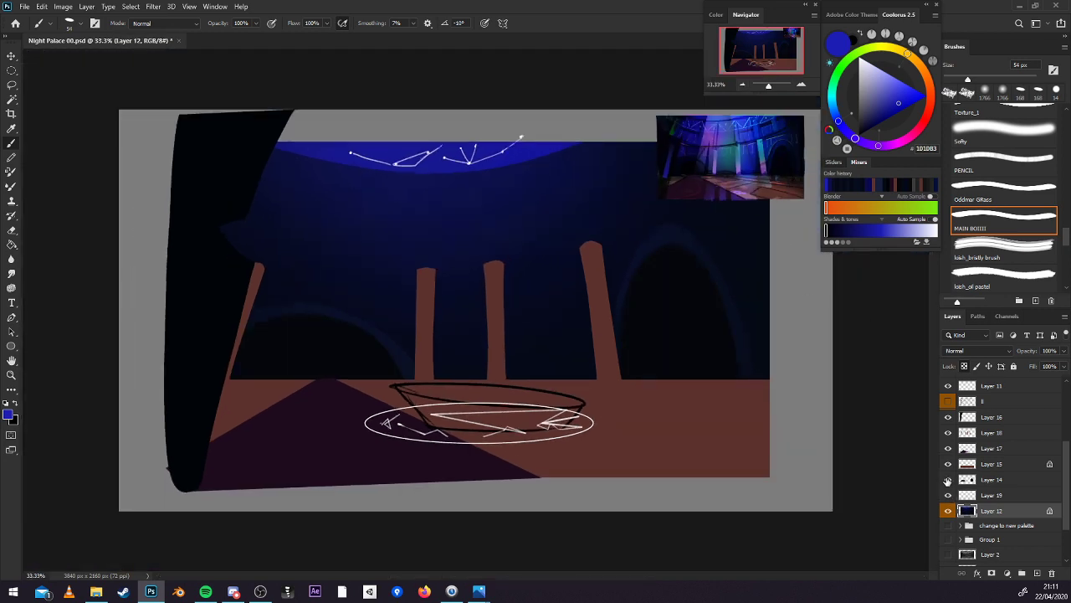
{"action": "left_click", "coordinate": [948, 402]}
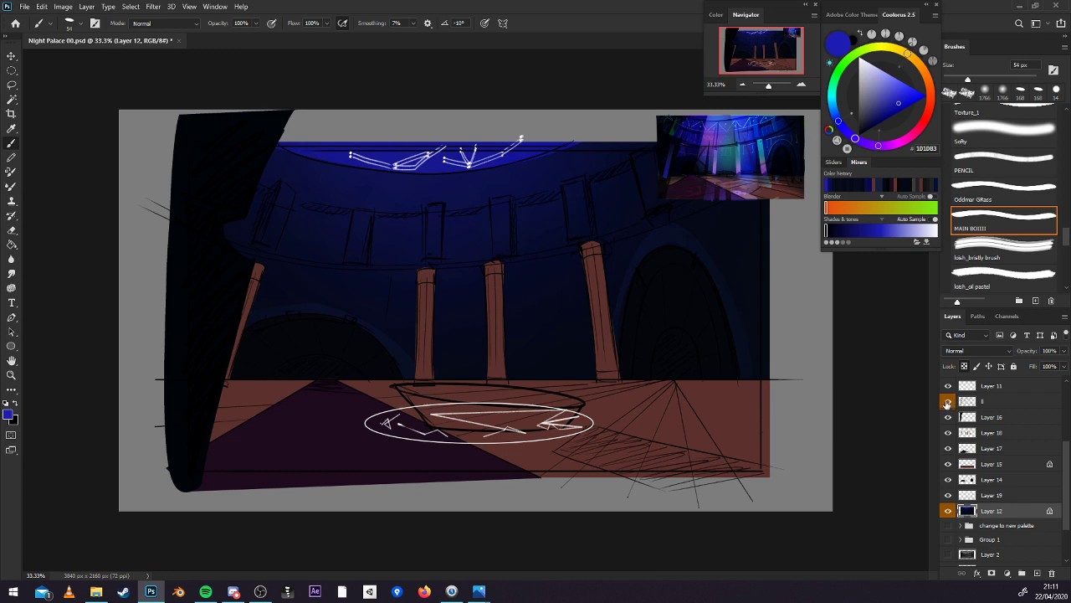
Sample the reddish-brown floor colour, darken it to #492723 and set the MAIN BOIIII brush to 70 px.
{"action": "left_click", "coordinate": [744, 467], "text": "alt"}
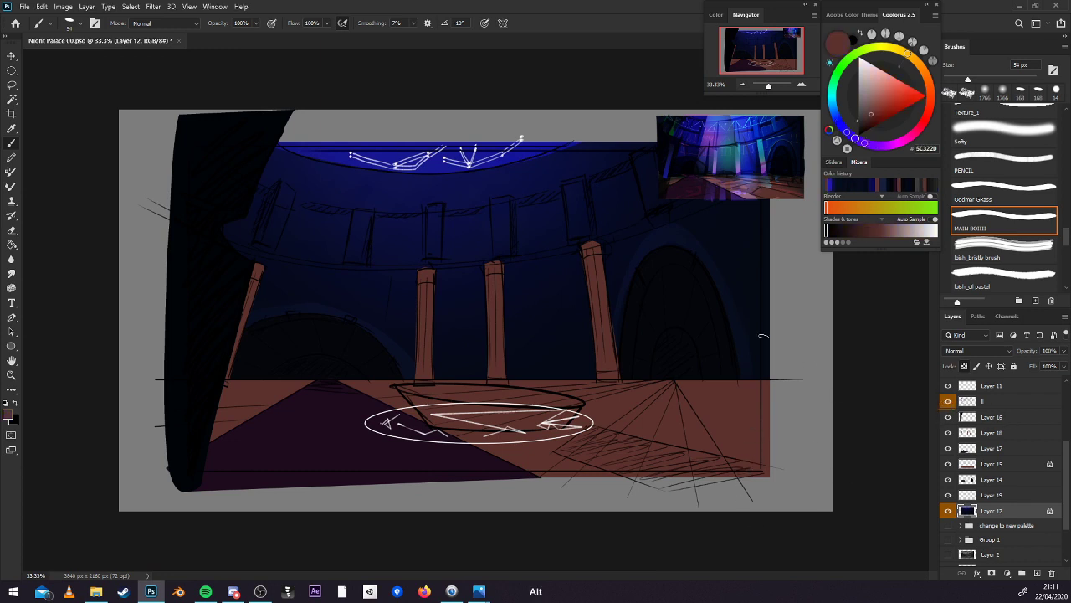
{"action": "left_click", "coordinate": [868, 119]}
{"action": "left_click", "coordinate": [800, 86]}
{"action": "left_click_drag", "start_coordinate": [775, 354], "coordinate": [665, 423]}
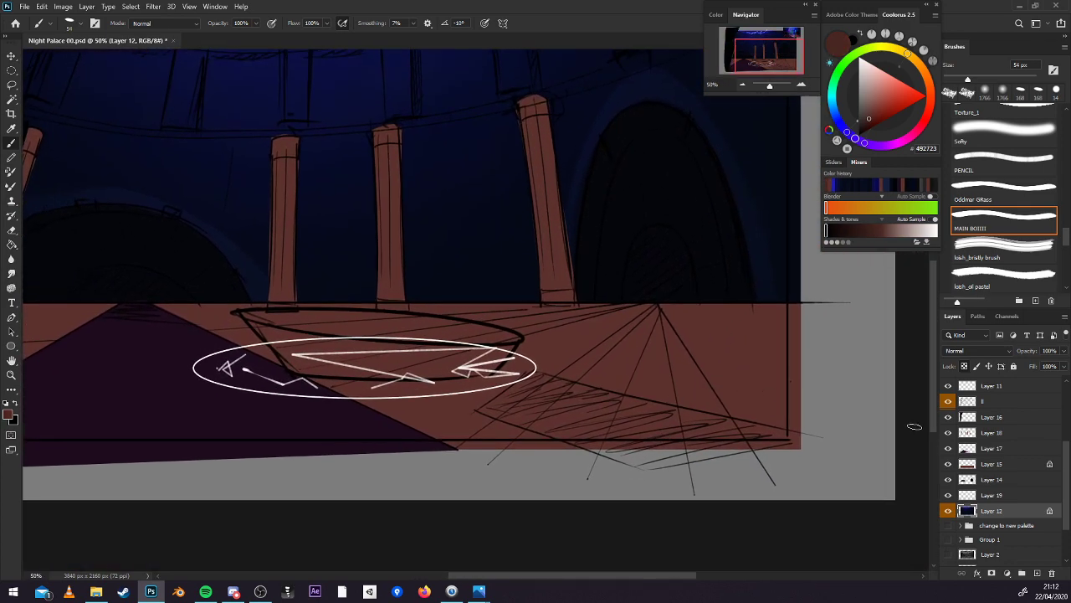
{"action": "left_click_drag", "start_coordinate": [969, 80], "coordinate": [976, 81]}
{"action": "key", "text": "e"}
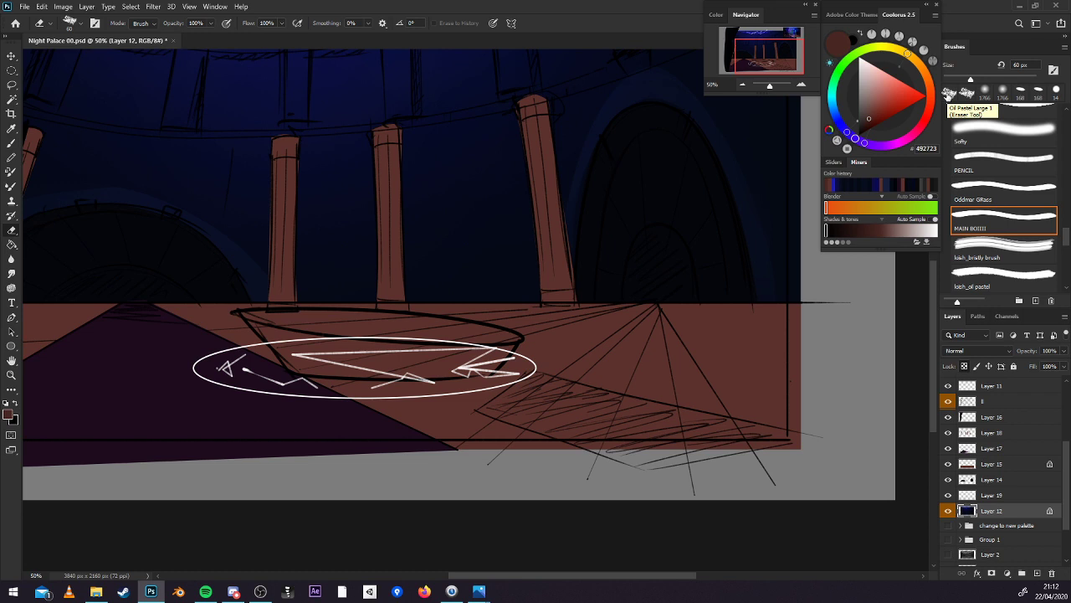
{"action": "key", "text": "b"}
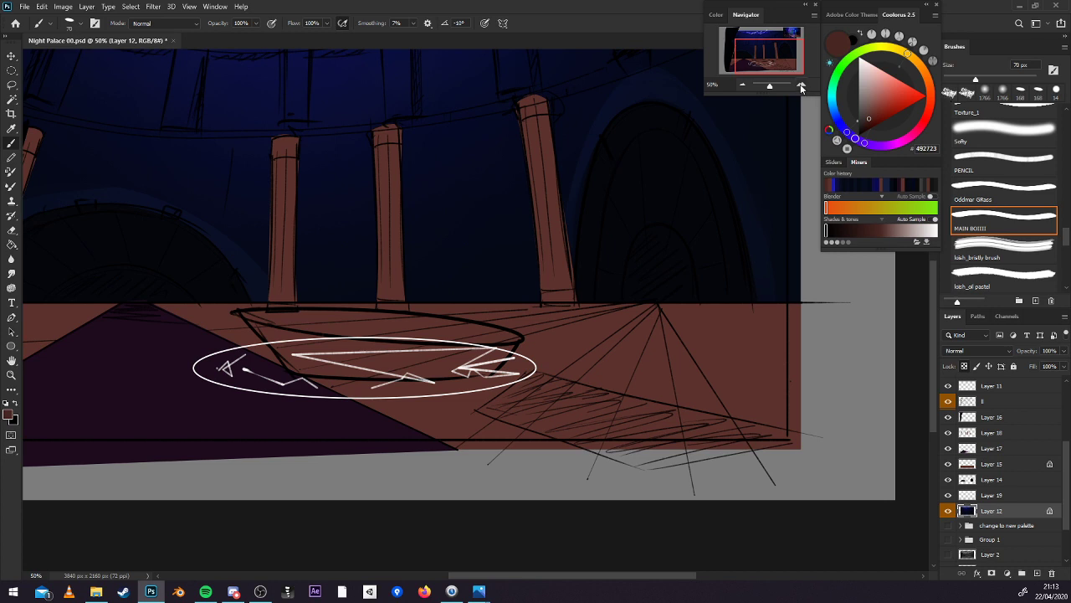
{"action": "left_click", "coordinate": [745, 86]}
{"action": "left_click", "coordinate": [802, 86]}
{"action": "left_click_drag", "start_coordinate": [694, 357], "coordinate": [729, 301]}
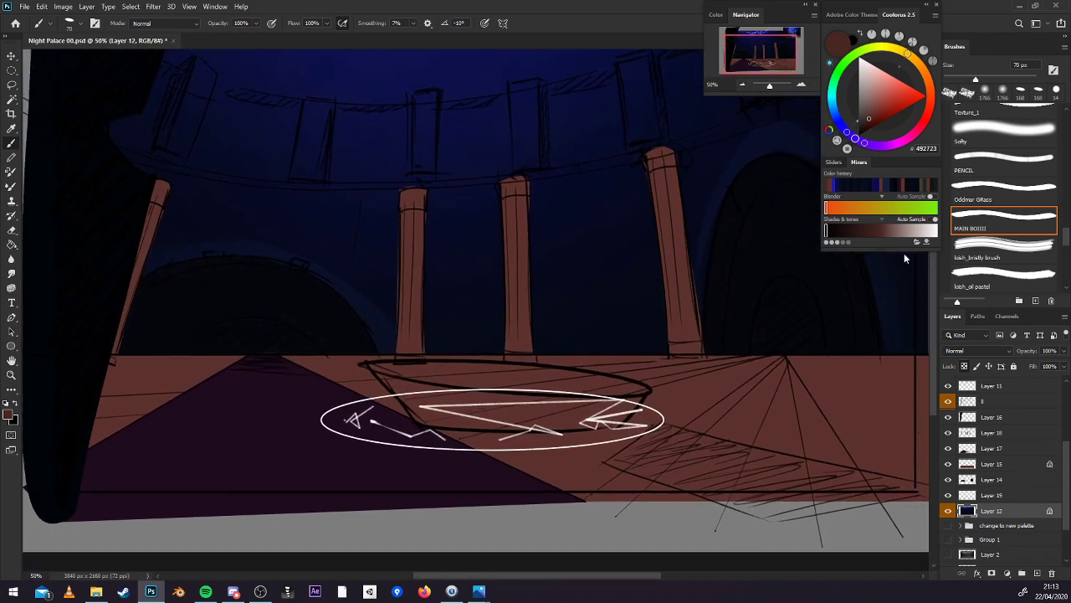
{"action": "left_click", "coordinate": [741, 85]}
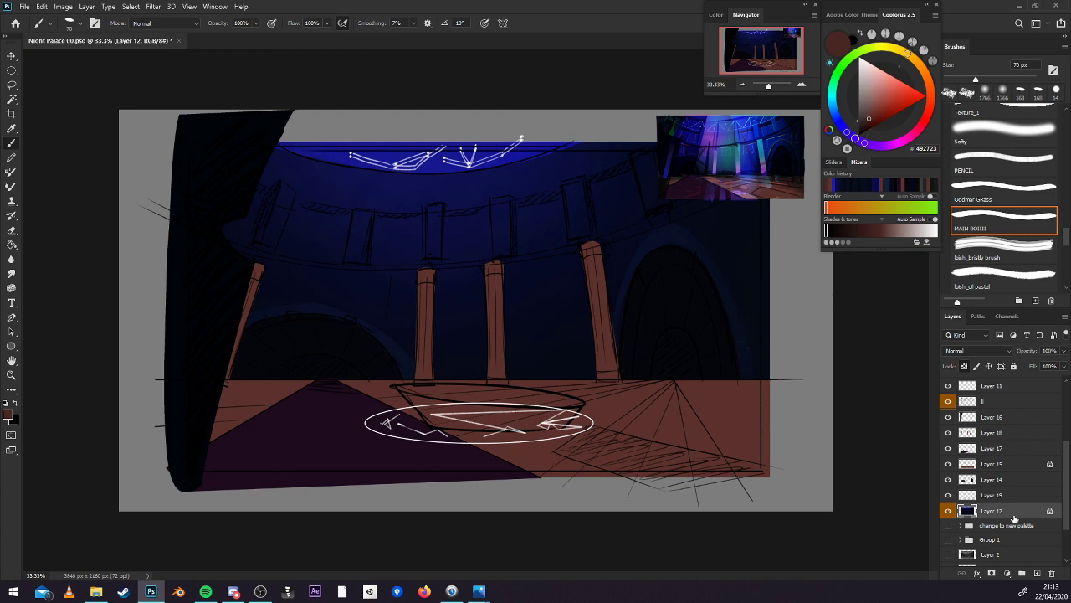
{"action": "left_click", "coordinate": [1036, 572]}
{"action": "left_click", "coordinate": [948, 494]}
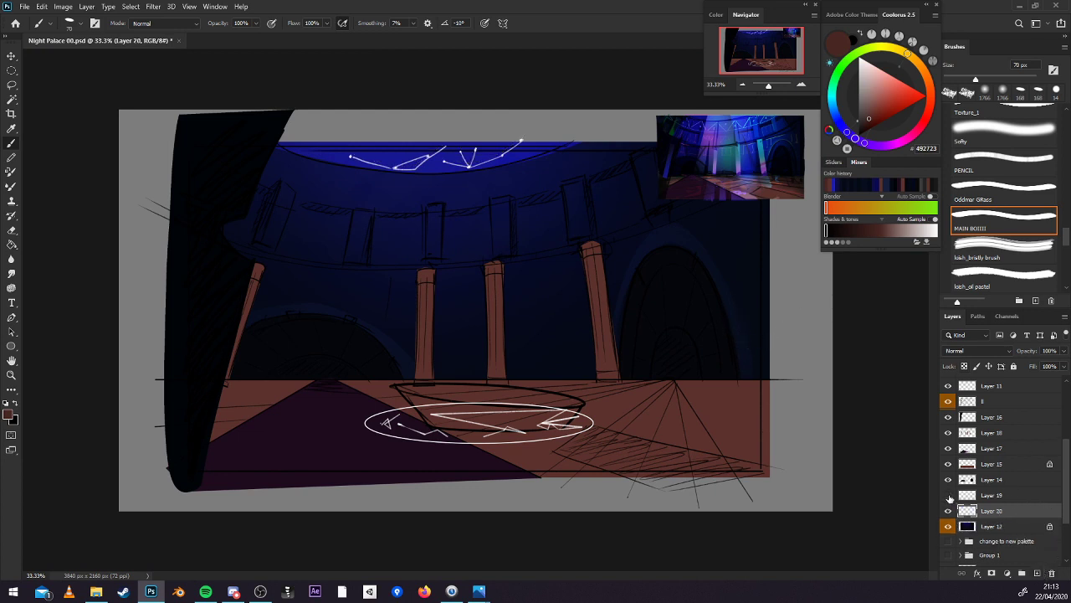
{"action": "left_click", "coordinate": [948, 494]}
{"action": "left_click", "coordinate": [1052, 574]}
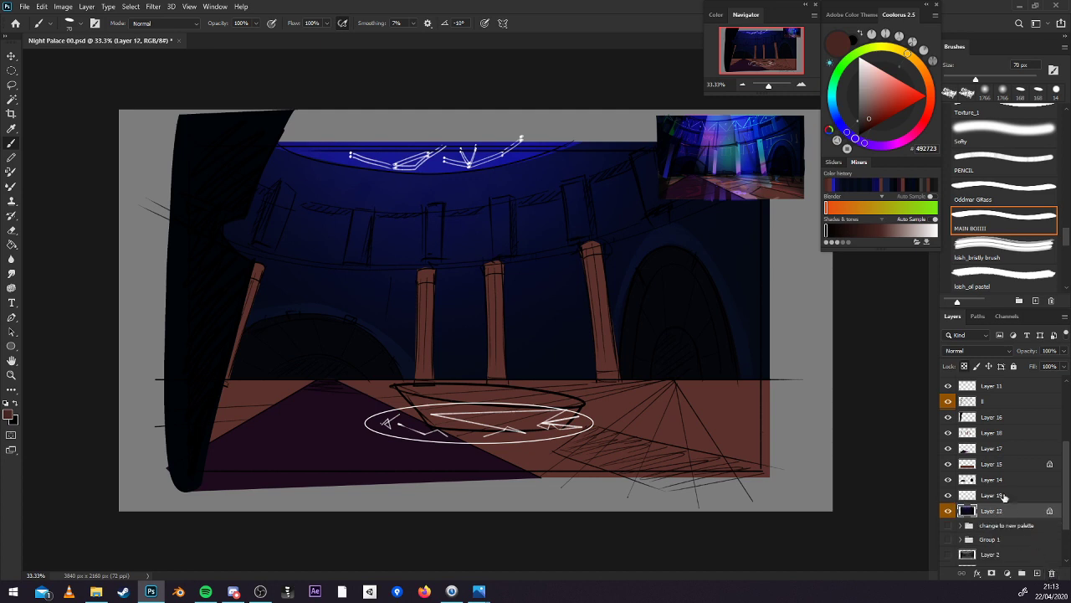
Set the blend mode of Layer 19 to Normal.
{"action": "left_click", "coordinate": [1008, 496]}
{"action": "left_click", "coordinate": [977, 351]}
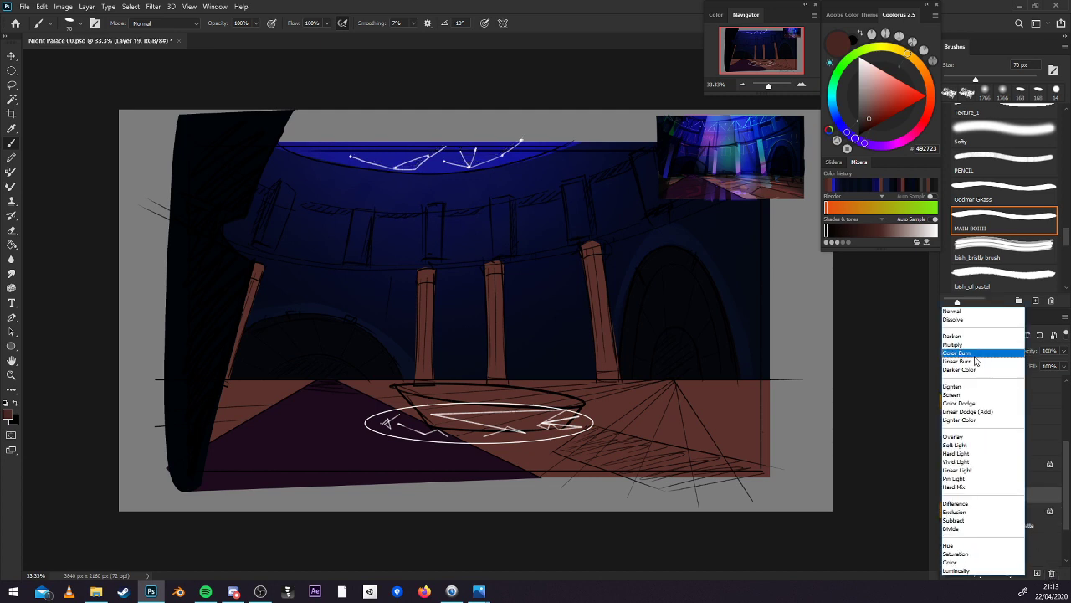
{"action": "left_click", "coordinate": [971, 313]}
Choose the Oddmar GRass brush at 19 px for drawing the constellations on Layer 19.
{"action": "left_click", "coordinate": [801, 84]}
{"action": "left_click", "coordinate": [956, 79]}
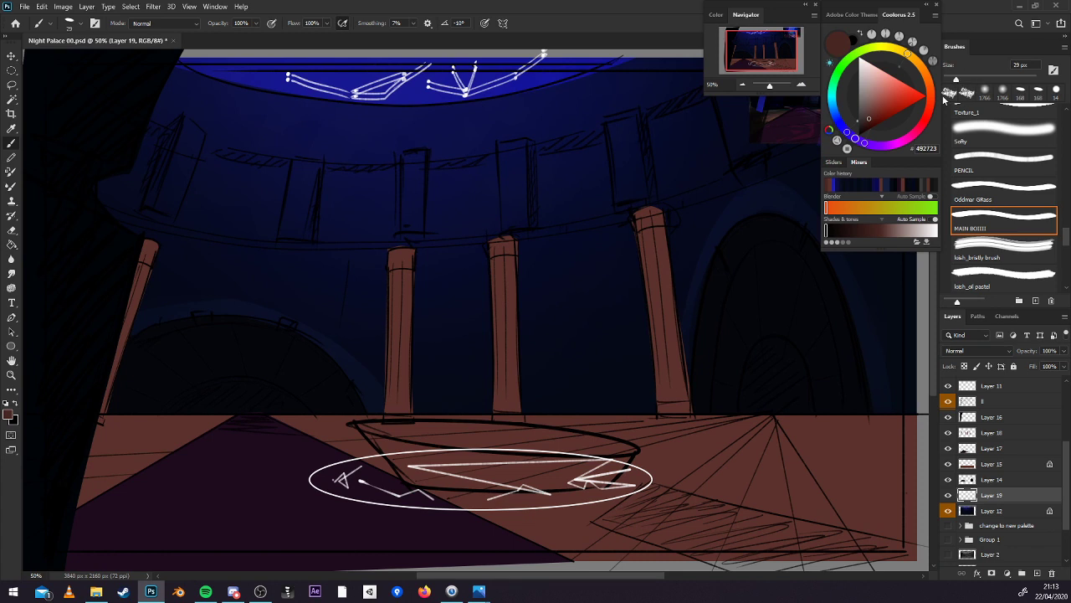
{"action": "left_click_drag", "start_coordinate": [772, 282], "coordinate": [743, 435]}
{"action": "left_click", "coordinate": [1001, 194]}
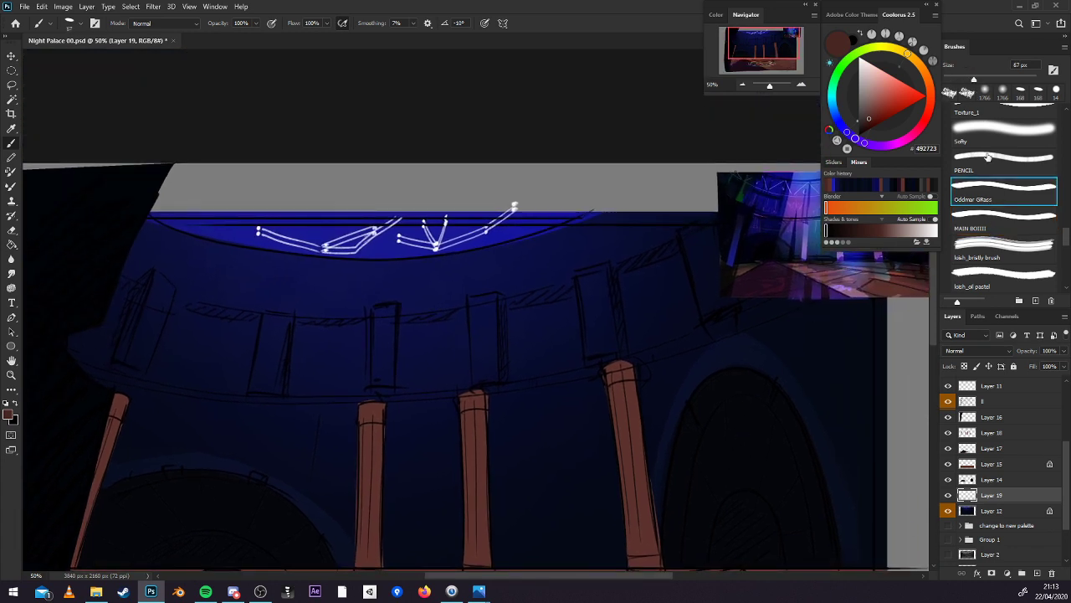
{"action": "left_click", "coordinate": [953, 80]}
{"action": "mouse_move", "coordinate": [730, 314]}
{"action": "left_mouse_down"}
{"action": "mouse_move", "coordinate": [677, 342]}
{"action": "mouse_move", "coordinate": [605, 348]}
{"action": "left_mouse_up"}
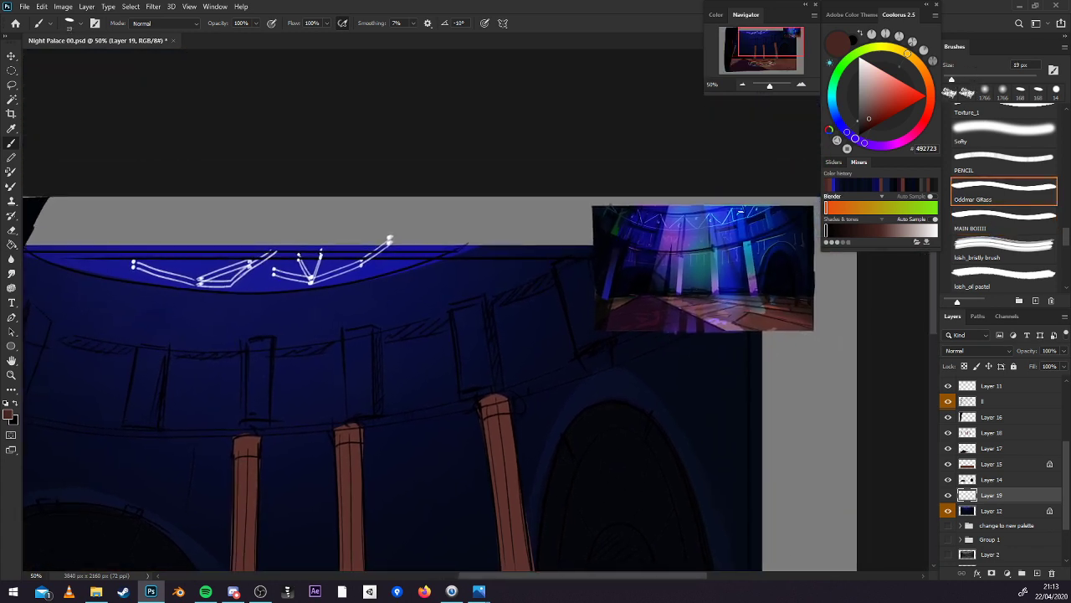
Sample the bright cyan #31DCD9 from the reference image and reduce the brush to 13 px.
{"action": "left_click", "coordinate": [734, 243], "text": "alt"}
{"action": "left_click_drag", "start_coordinate": [689, 331], "coordinate": [738, 321]}
{"action": "left_click", "coordinate": [776, 232], "text": "alt"}
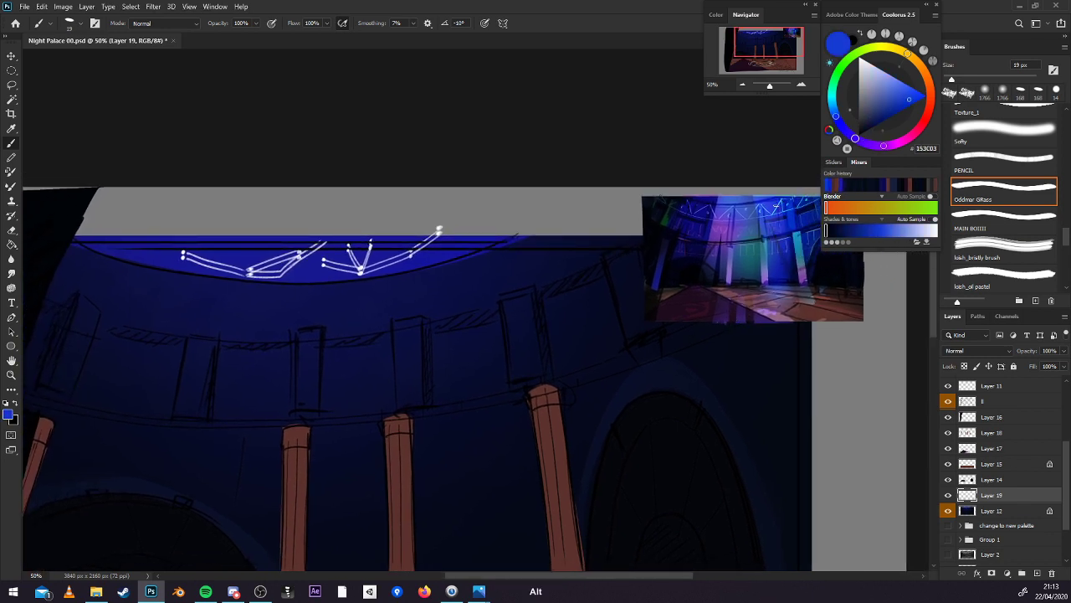
{"action": "left_click", "coordinate": [779, 203], "text": "alt"}
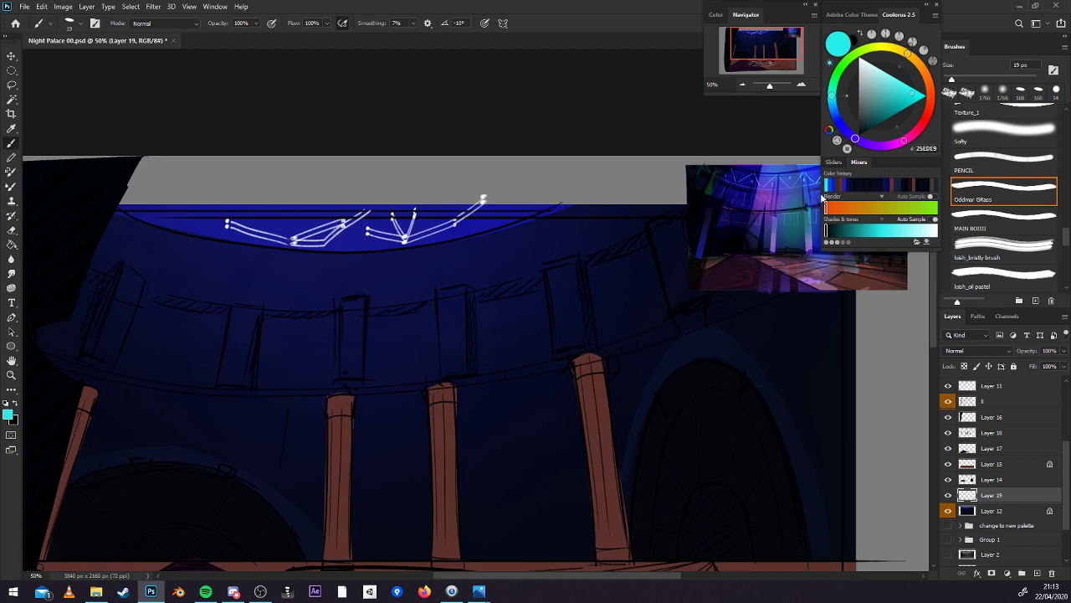
{"action": "left_click", "coordinate": [820, 201], "text": "alt"}
{"action": "mouse_move", "coordinate": [723, 314]}
{"action": "left_mouse_down"}
{"action": "mouse_move", "coordinate": [772, 277]}
{"action": "mouse_move", "coordinate": [664, 340]}
{"action": "mouse_move", "coordinate": [683, 394]}
{"action": "mouse_move", "coordinate": [725, 335]}
{"action": "left_mouse_up"}
{"action": "key", "text": "bracketleft"}
{"action": "key", "text": "bracketleft"}
{"action": "key", "text": "bracketleft"}
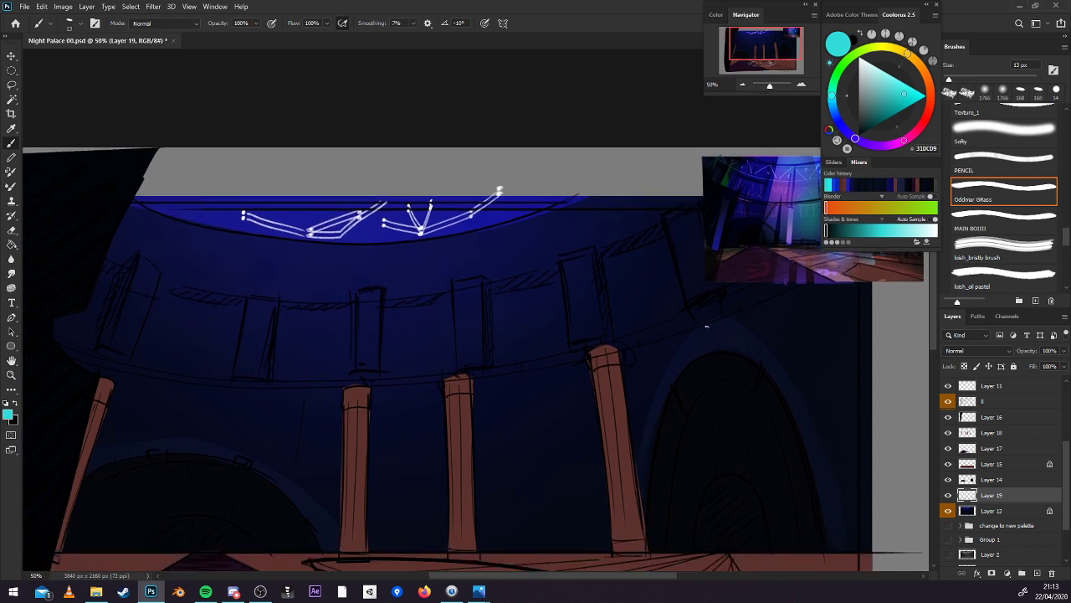
Save the document and show the colour key layer with the purple columned-hall reference.
{"action": "left_click_drag", "start_coordinate": [706, 326], "coordinate": [564, 226]}
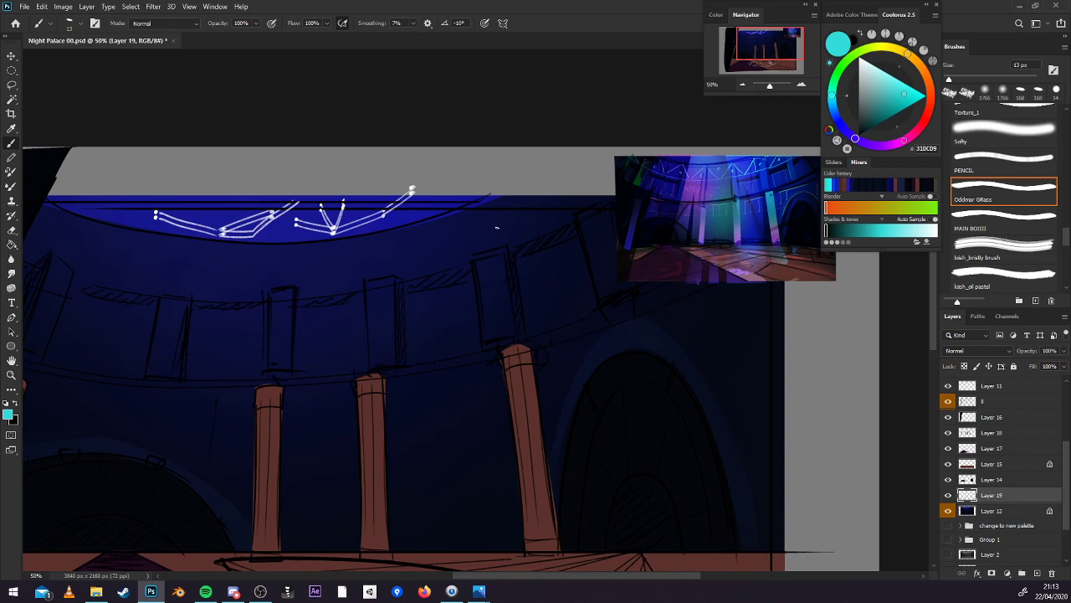
{"action": "scroll", "coordinate": [560, 235], "scroll_direction": "down", "scroll_amount": 3}
{"action": "key", "text": "ctrl+s"}
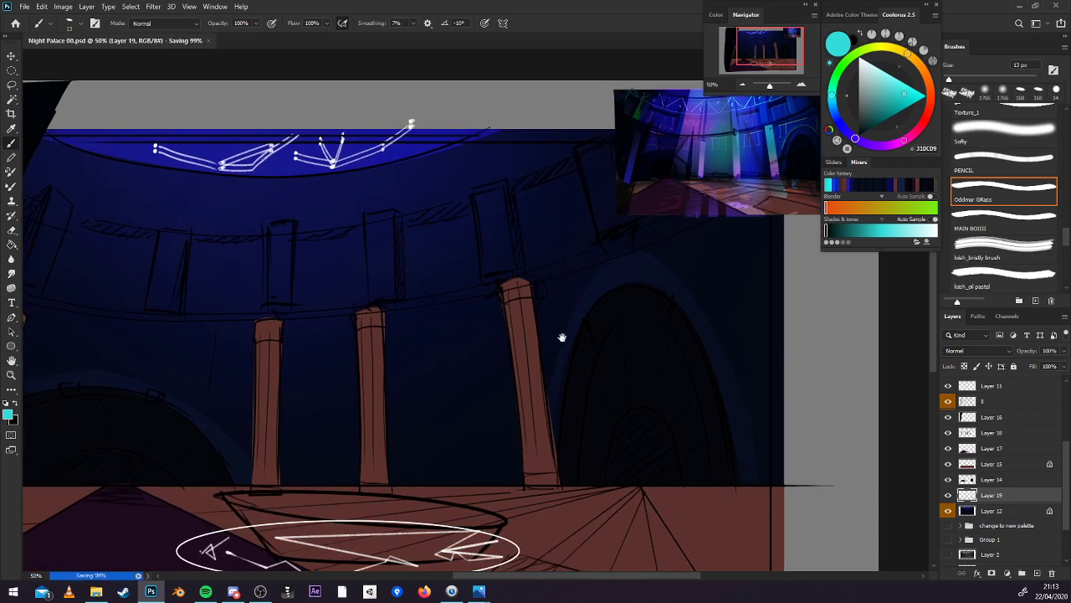
{"action": "left_click_drag", "start_coordinate": [562, 337], "coordinate": [650, 299]}
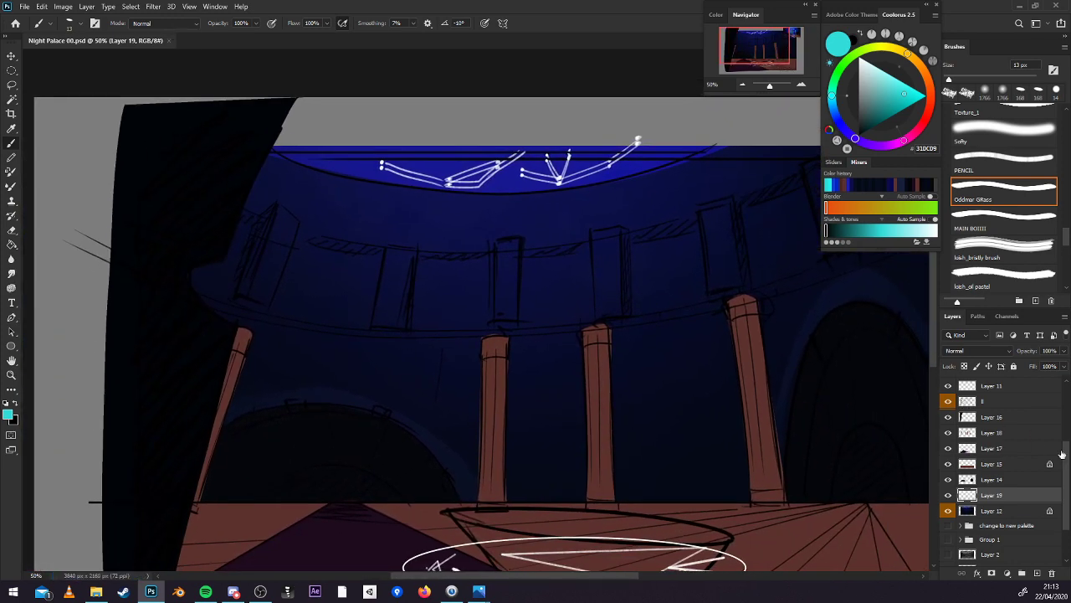
{"action": "scroll", "coordinate": [1061, 453], "scroll_direction": "up", "scroll_amount": 4}
{"action": "left_click", "coordinate": [948, 396]}
{"action": "left_click_drag", "start_coordinate": [653, 380], "coordinate": [703, 363]}
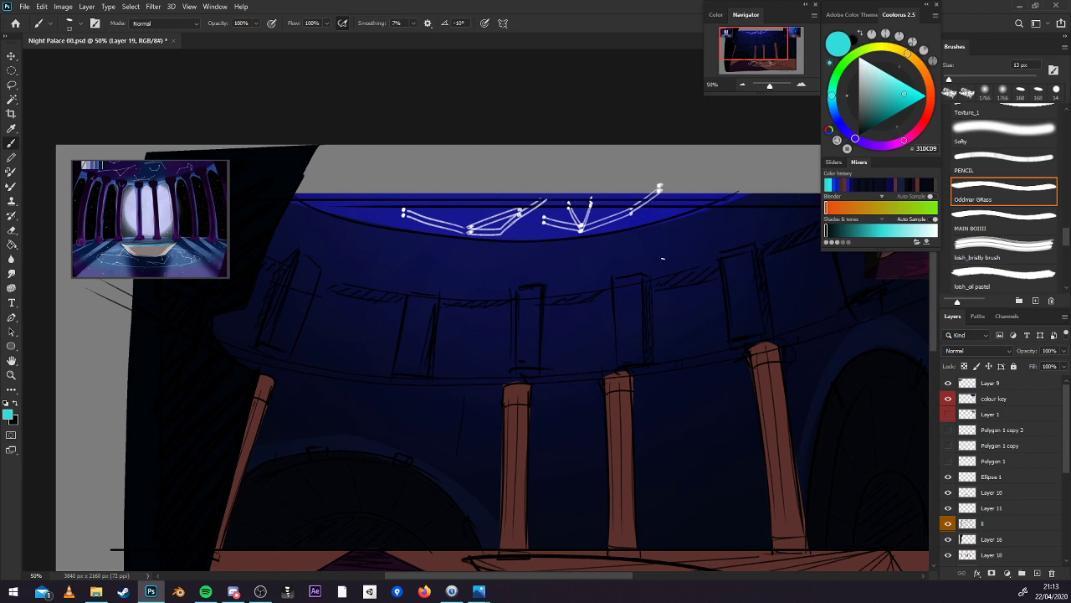
Draw a cyan constellation of connected straight lines below the dome rim's right end, with a small open polygon beside it.
{"action": "left_click", "coordinate": [676, 219], "text": "shift"}
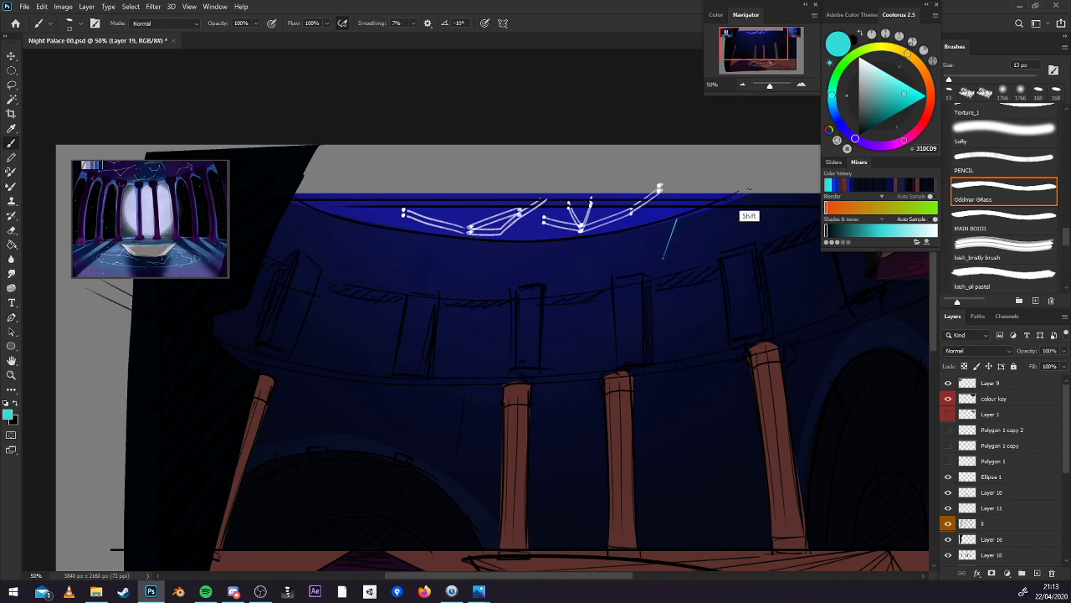
{"action": "left_click", "coordinate": [748, 192], "text": "shift"}
{"action": "left_click", "coordinate": [749, 215], "text": "shift"}
{"action": "mouse_move", "coordinate": [736, 230]}
{"action": "left_mouse_down"}
{"action": "mouse_move", "coordinate": [714, 225]}
{"action": "mouse_move", "coordinate": [735, 220]}
{"action": "left_mouse_up"}
{"action": "left_click_drag", "start_coordinate": [667, 288], "coordinate": [741, 270]}
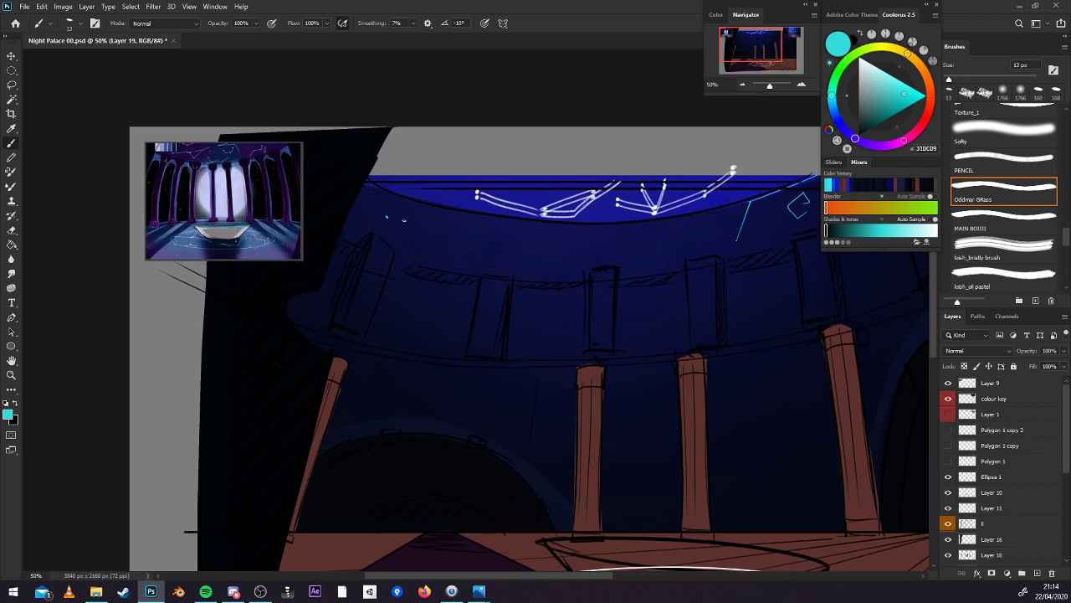
Draw an angular cyan constellation of straight segments and a short separate line at the dome rim's left end.
{"action": "left_click", "coordinate": [420, 218], "text": "shift"}
{"action": "left_click", "coordinate": [437, 210], "text": "shift"}
{"action": "left_click", "coordinate": [384, 216]}
{"action": "left_click", "coordinate": [372, 193], "text": "shift"}
{"action": "left_click", "coordinate": [343, 225]}
{"action": "left_click", "coordinate": [364, 224], "text": "shift"}
{"action": "left_click_drag", "start_coordinate": [652, 304], "coordinate": [646, 298]}
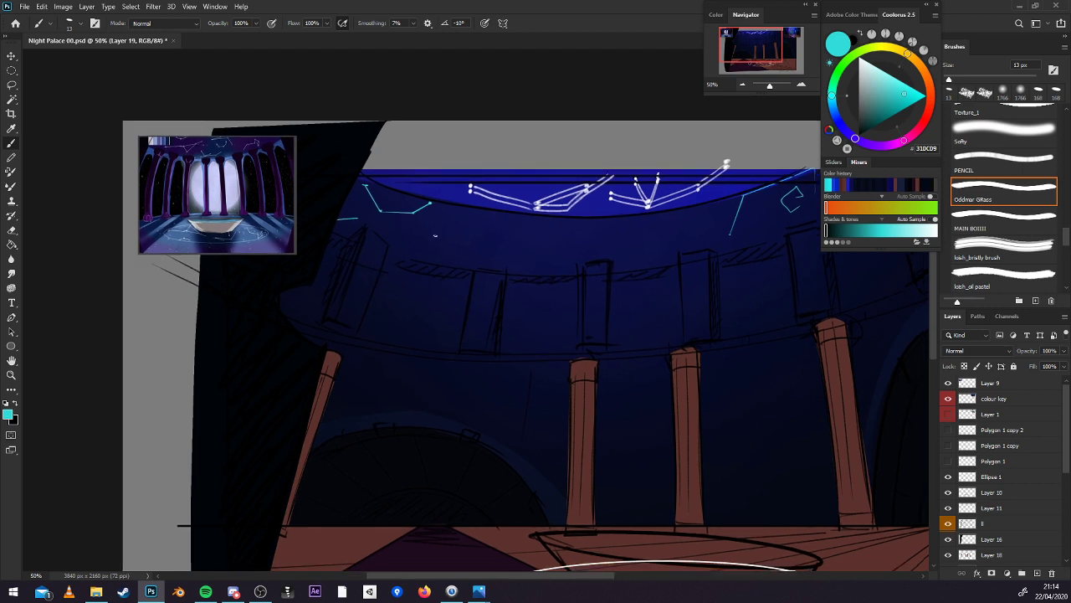
Draw a long cyan constellation with a kite shape at its end on the upper wall, left of centre.
{"action": "left_click", "coordinate": [493, 258], "text": "shift"}
{"action": "left_click", "coordinate": [586, 245], "text": "shift"}
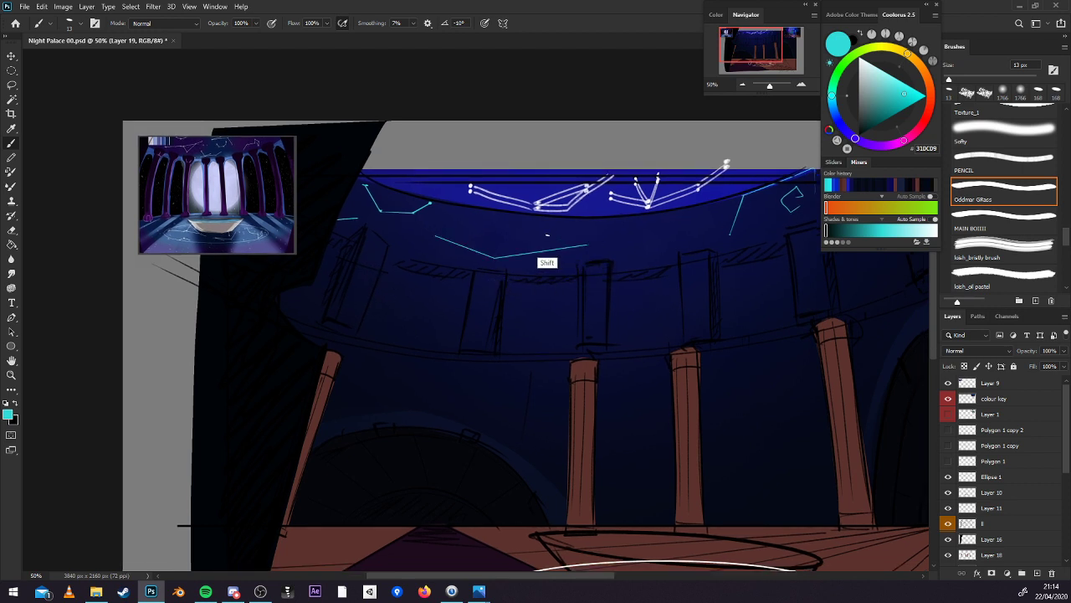
{"action": "left_click", "coordinate": [547, 235], "text": "shift"}
{"action": "left_click", "coordinate": [519, 254], "text": "shift"}
{"action": "left_click", "coordinate": [565, 254], "text": "shift"}
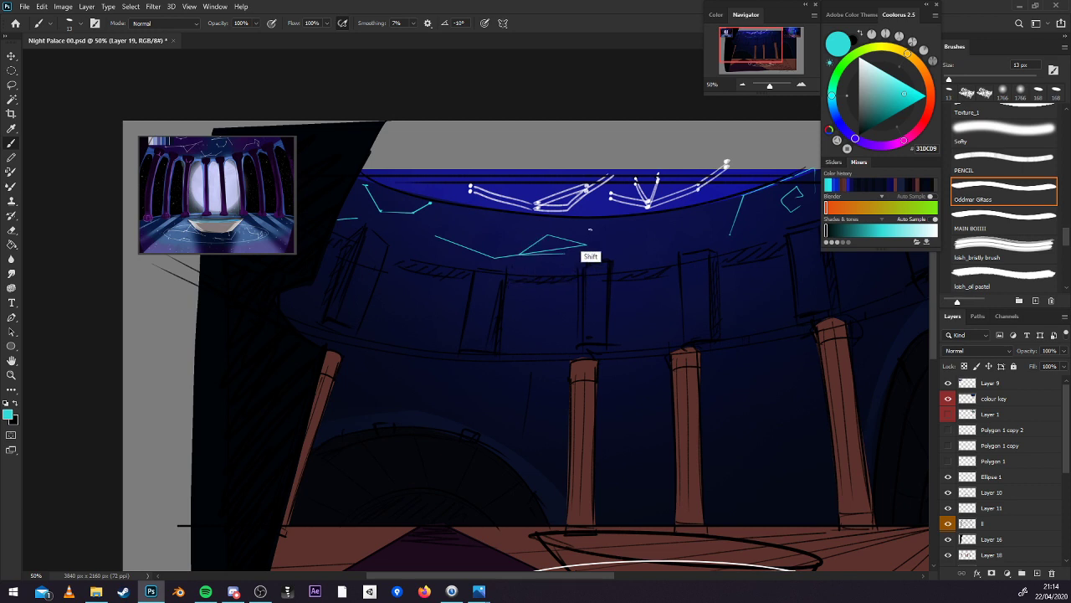
{"action": "left_click", "coordinate": [590, 230], "text": "shift"}
{"action": "left_click_drag", "start_coordinate": [670, 351], "coordinate": [628, 357]}
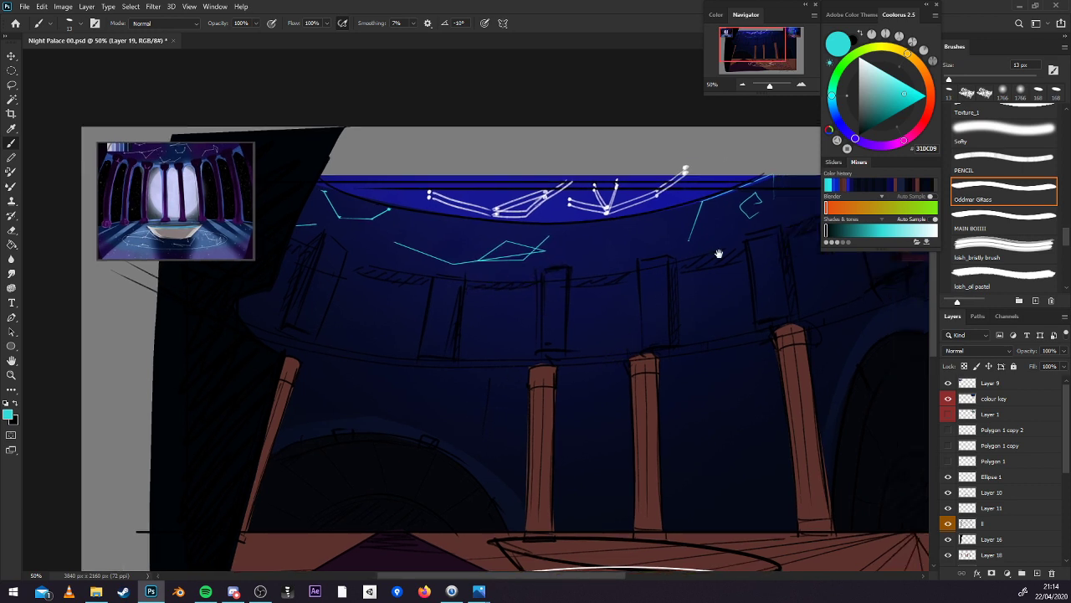
Add loose cyan constellation strokes at the far right of the upper wall and undo the stray one.
{"action": "left_click_drag", "start_coordinate": [719, 253], "coordinate": [620, 271]}
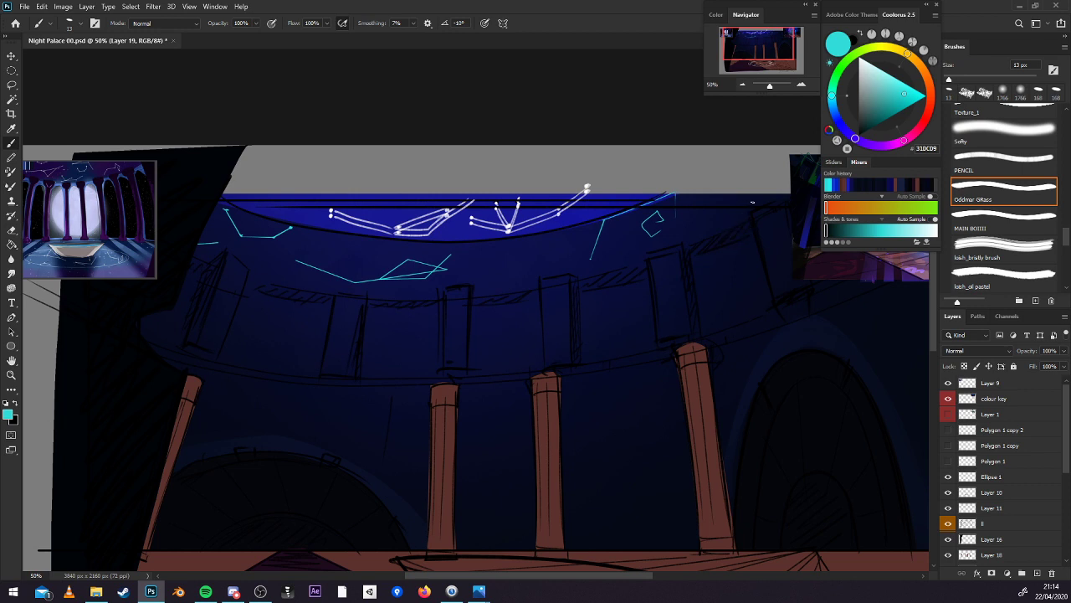
{"action": "left_click_drag", "start_coordinate": [758, 201], "coordinate": [677, 239]}
{"action": "key", "text": "ctrl+z"}
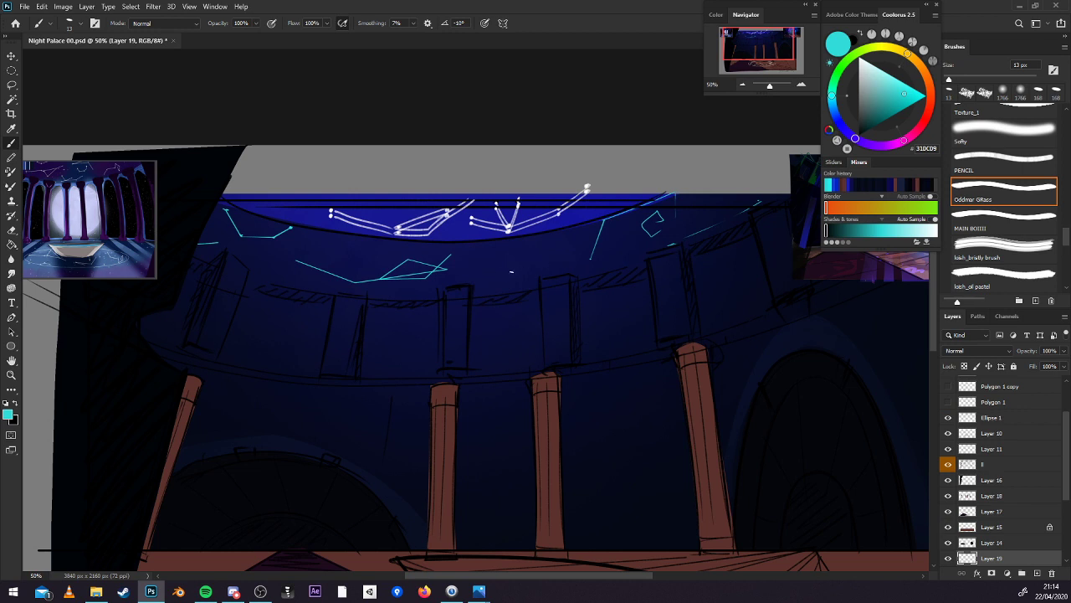
Draw a slanted cyan kite-shaped constellation with a tail on the upper wall, right of centre.
{"action": "left_click_drag", "start_coordinate": [567, 253], "coordinate": [496, 269]}
{"action": "left_click", "coordinate": [523, 261]}
{"action": "left_click", "coordinate": [550, 247], "text": "shift"}
{"action": "left_click", "coordinate": [529, 278], "text": "shift"}
{"action": "left_click", "coordinate": [486, 288], "text": "shift"}
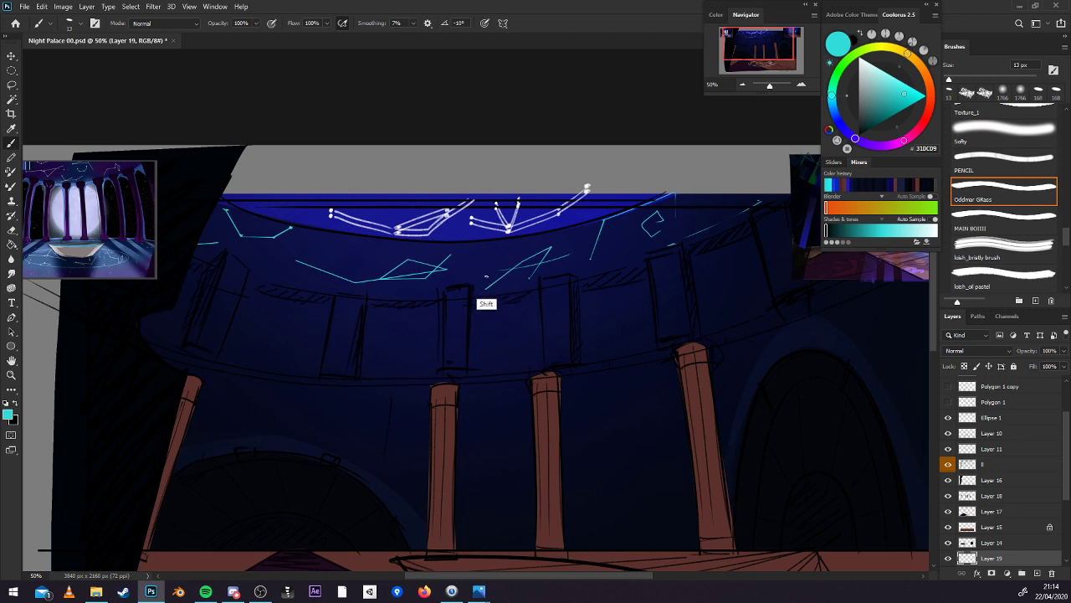
{"action": "left_click", "coordinate": [486, 276], "text": "shift"}
Draw a cyan symbol of angular diamond strokes between the two windows on the right of the wall.
{"action": "mouse_move", "coordinate": [608, 314]}
{"action": "left_mouse_down"}
{"action": "mouse_move", "coordinate": [638, 306]}
{"action": "mouse_move", "coordinate": [630, 293]}
{"action": "mouse_move", "coordinate": [643, 311]}
{"action": "mouse_move", "coordinate": [624, 337]}
{"action": "left_mouse_up"}
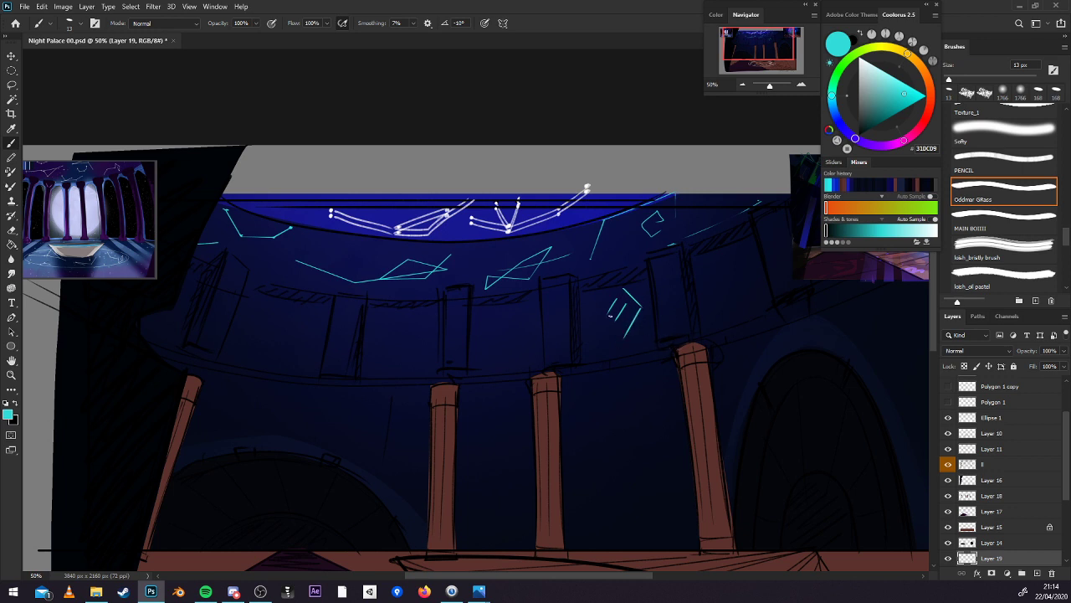
{"action": "mouse_move", "coordinate": [612, 301]}
{"action": "left_mouse_down"}
{"action": "mouse_move", "coordinate": [620, 330]}
{"action": "mouse_move", "coordinate": [644, 339]}
{"action": "mouse_move", "coordinate": [628, 364]}
{"action": "mouse_move", "coordinate": [608, 348]}
{"action": "mouse_move", "coordinate": [626, 341]}
{"action": "left_mouse_up"}
{"action": "left_click_drag", "start_coordinate": [621, 287], "coordinate": [609, 310]}
Lasso the diamond symbol, scale it to about 79%, rotate it about 27° and place it between the leftmost two windows.
{"action": "key", "text": "l"}
{"action": "left_click_drag", "start_coordinate": [649, 280], "coordinate": [645, 280]}
{"action": "left_click_drag", "start_coordinate": [669, 335], "coordinate": [496, 376]}
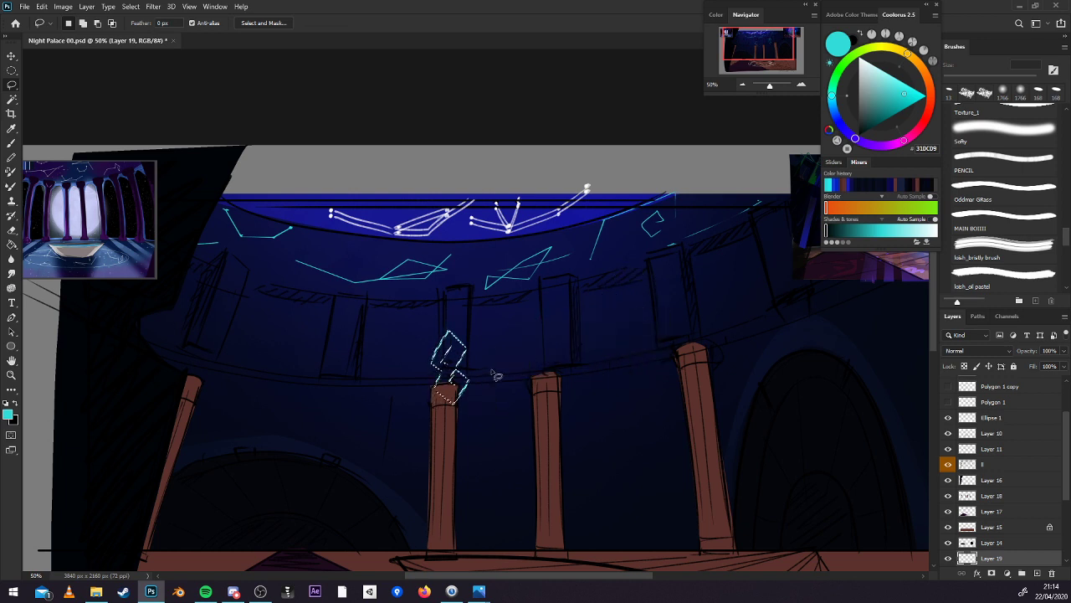
{"action": "key", "text": "ctrl+t"}
{"action": "left_click_drag", "start_coordinate": [491, 333], "coordinate": [302, 336]}
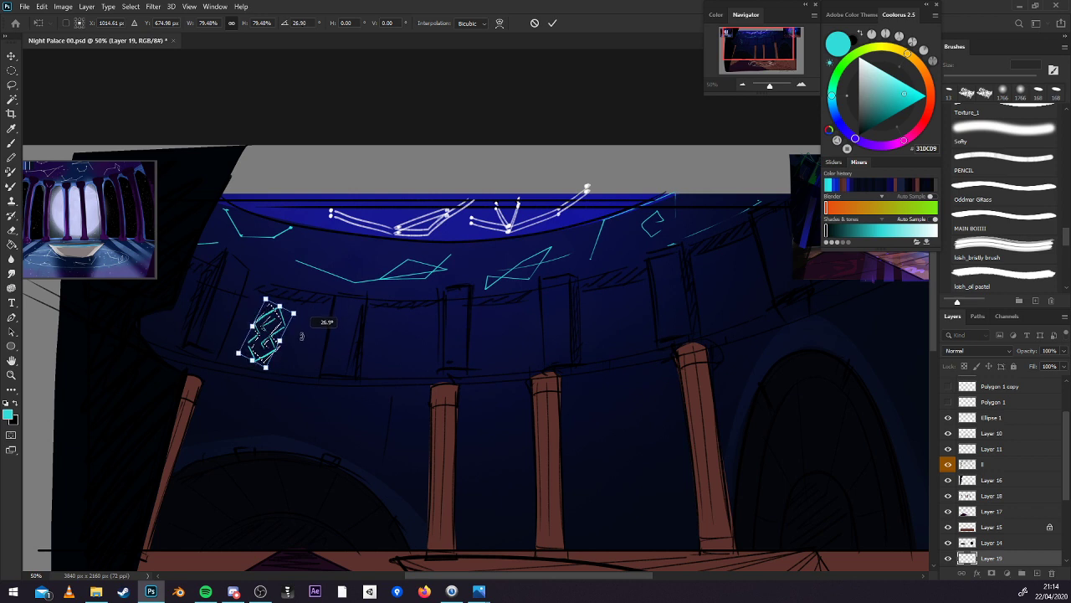
{"action": "key", "text": "Return"}
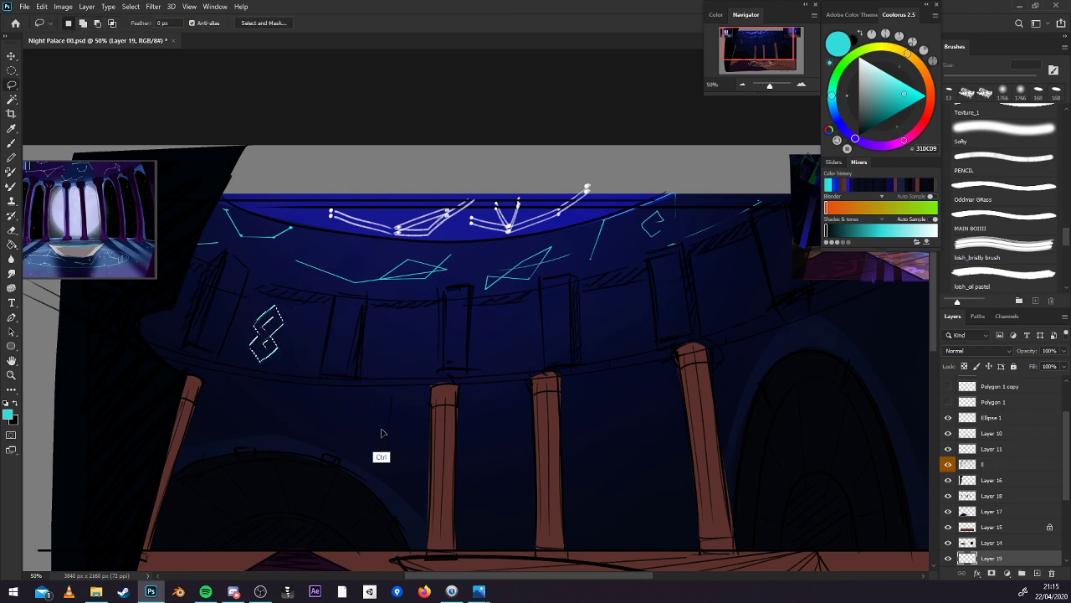
Save the document, reselect the diamond symbol, shift it slightly left and clear the selection.
{"action": "key", "text": "ctrl+s"}
{"action": "key", "text": "ctrl+d"}
{"action": "mouse_move", "coordinate": [283, 282]}
{"action": "left_mouse_down"}
{"action": "mouse_move", "coordinate": [304, 335]}
{"action": "mouse_move", "coordinate": [278, 341]}
{"action": "mouse_move", "coordinate": [262, 385]}
{"action": "mouse_move", "coordinate": [271, 335]}
{"action": "left_mouse_up"}
{"action": "key", "text": "ctrl+d"}
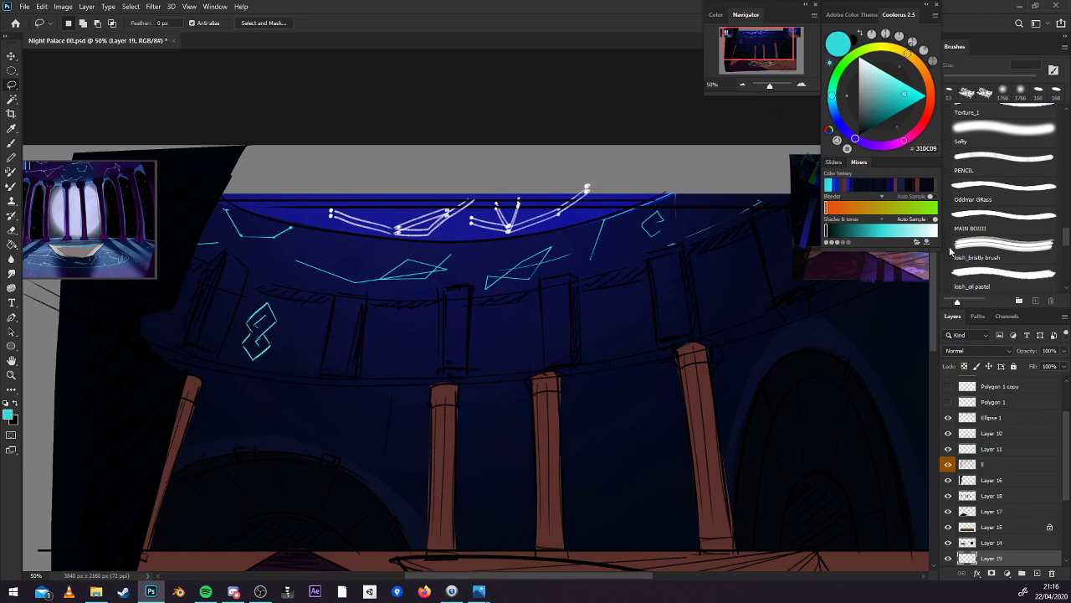
Return to the Brush tool and select Layer 15, the floor layer.
{"action": "key", "text": "b"}
{"action": "left_click_drag", "start_coordinate": [770, 306], "coordinate": [763, 210]}
{"action": "left_click_drag", "start_coordinate": [814, 350], "coordinate": [737, 296]}
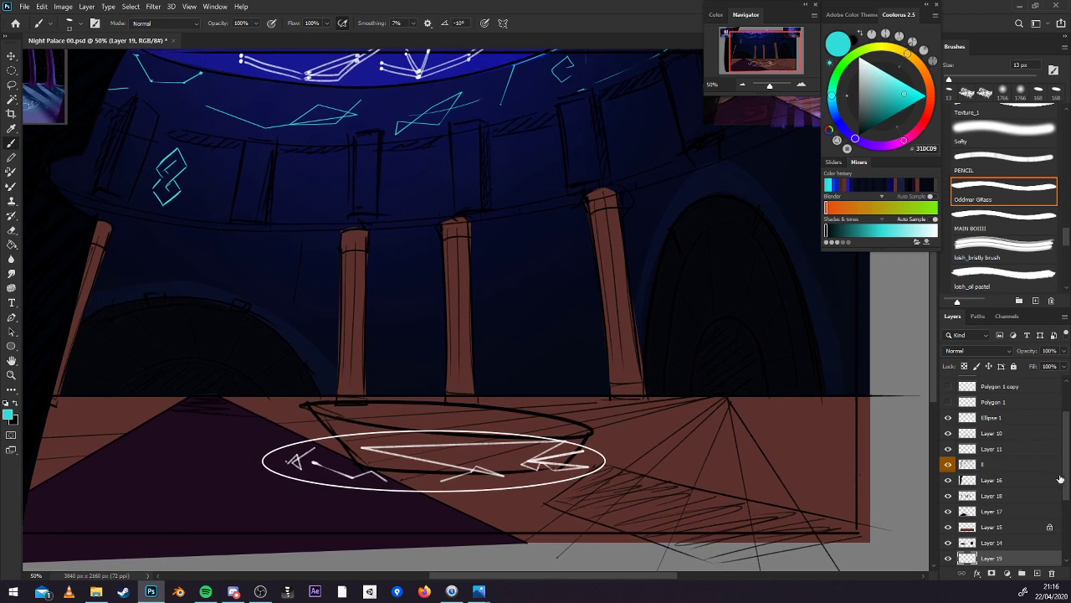
{"action": "scroll", "coordinate": [1060, 480], "scroll_direction": "down", "scroll_amount": 3}
{"action": "left_click", "coordinate": [1009, 439]}
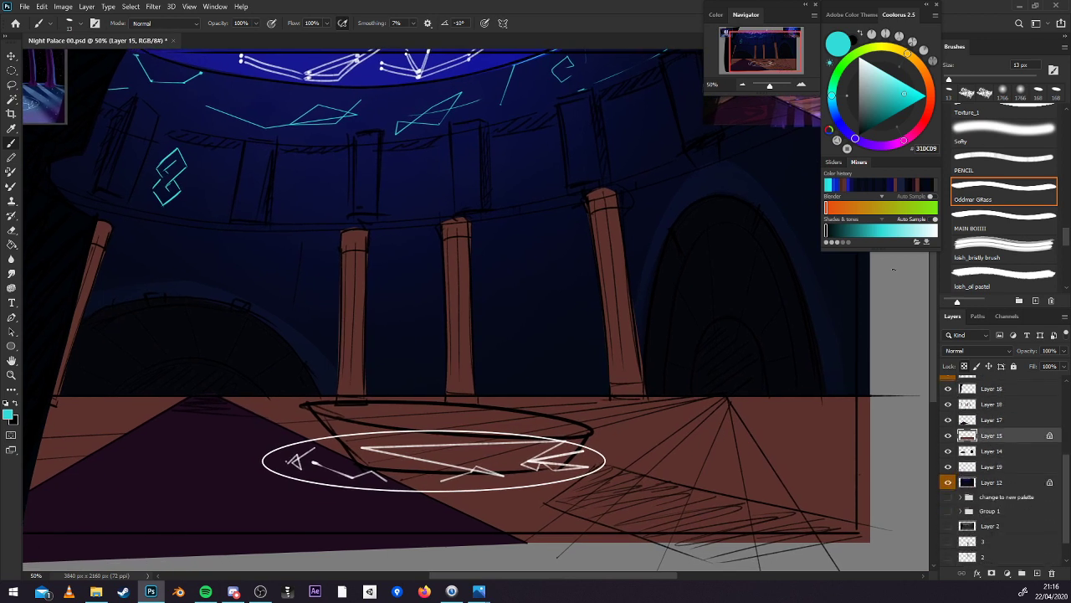
Lasso the six window openings along the curved upper wall as one combined selection.
{"action": "left_click_drag", "start_coordinate": [745, 298], "coordinate": [785, 267]}
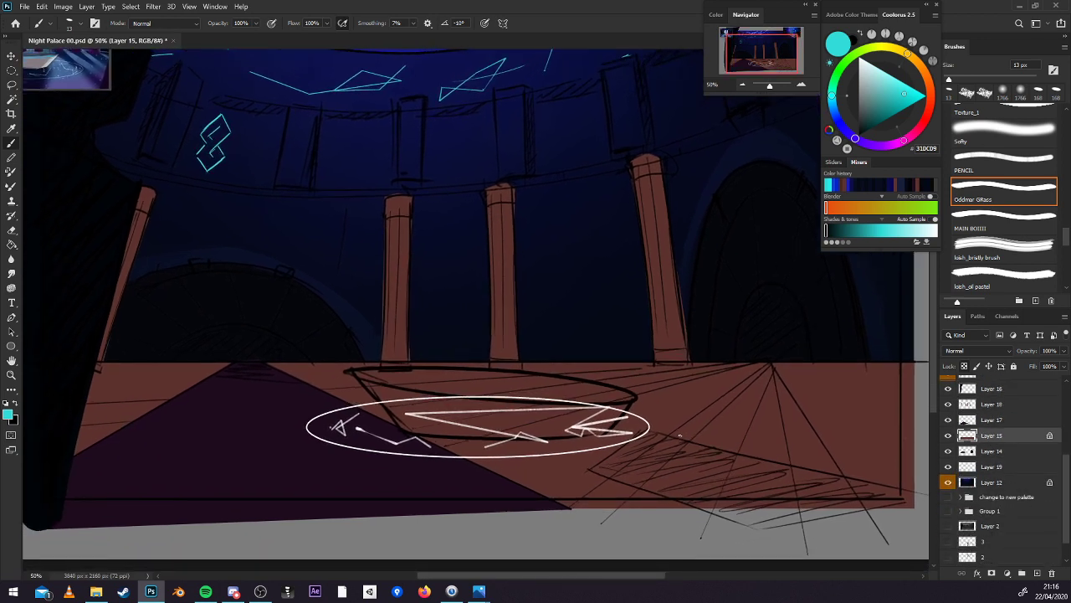
{"action": "key", "text": "l"}
{"action": "key", "text": "ctrl+minus"}
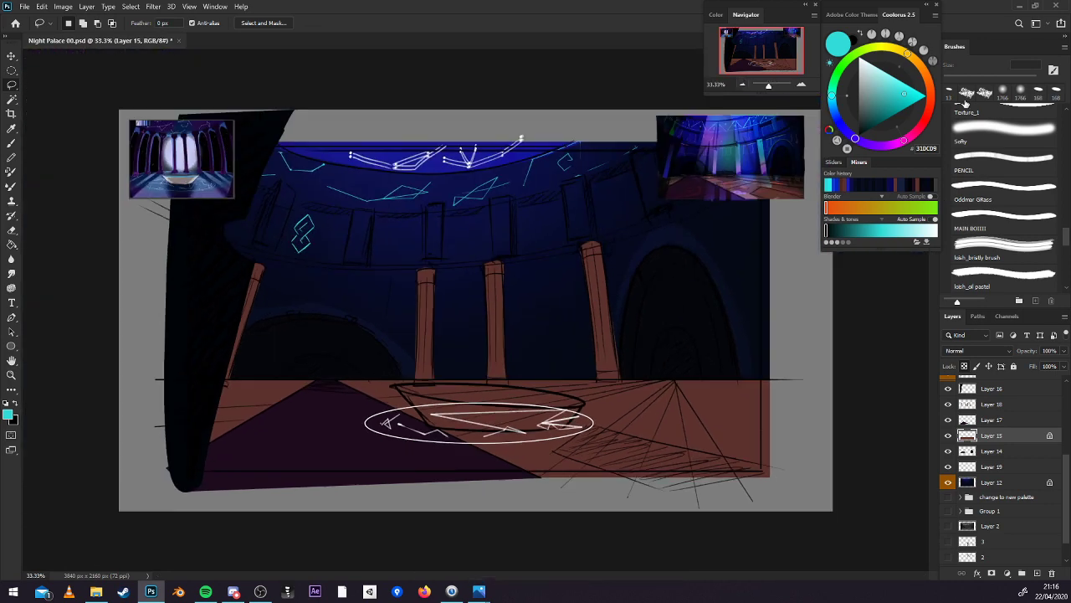
{"action": "mouse_move", "coordinate": [631, 152]}
{"action": "left_mouse_down"}
{"action": "mouse_move", "coordinate": [645, 223]}
{"action": "mouse_move", "coordinate": [670, 216]}
{"action": "left_mouse_up"}
{"action": "mouse_move", "coordinate": [584, 179]}
{"action": "left_mouse_down"}
{"action": "mouse_move", "coordinate": [591, 244]}
{"action": "mouse_move", "coordinate": [565, 188]}
{"action": "left_mouse_up"}
{"action": "mouse_move", "coordinate": [513, 198]}
{"action": "left_mouse_down"}
{"action": "mouse_move", "coordinate": [505, 265]}
{"action": "mouse_move", "coordinate": [492, 199]}
{"action": "mouse_move", "coordinate": [428, 268]}
{"action": "mouse_move", "coordinate": [427, 200]}
{"action": "left_mouse_up"}
{"action": "mouse_move", "coordinate": [378, 203]}
{"action": "left_mouse_down"}
{"action": "mouse_move", "coordinate": [365, 266]}
{"action": "mouse_move", "coordinate": [344, 266]}
{"action": "mouse_move", "coordinate": [378, 203]}
{"action": "left_mouse_up"}
{"action": "mouse_move", "coordinate": [298, 192]}
{"action": "left_mouse_down"}
{"action": "mouse_move", "coordinate": [284, 252]}
{"action": "mouse_move", "coordinate": [271, 249]}
{"action": "mouse_move", "coordinate": [299, 192]}
{"action": "left_mouse_up"}
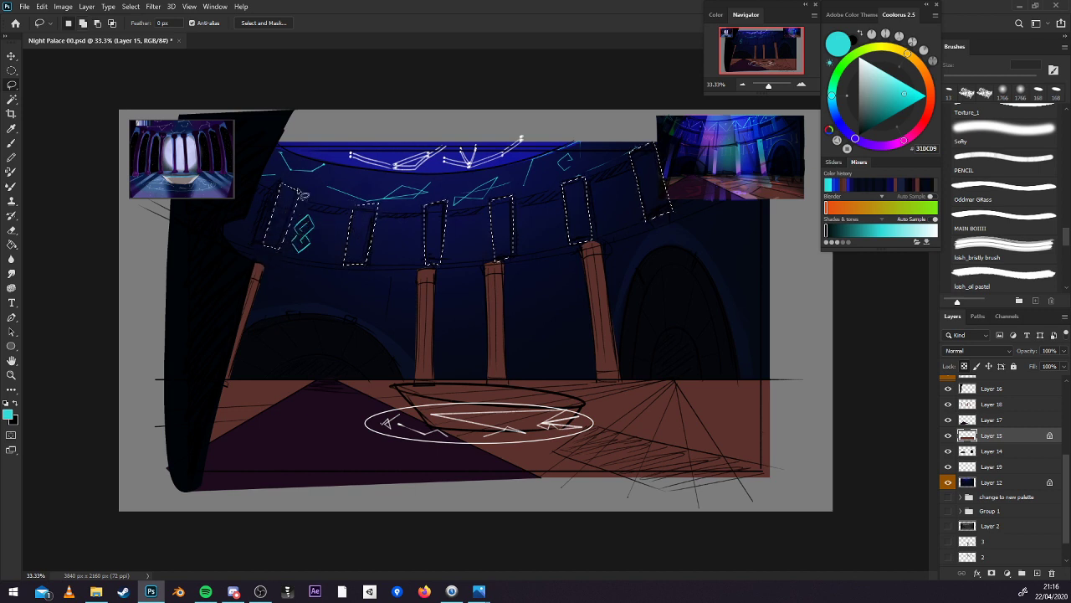
With the Softy brush, paint blue sampled from the right reference into the selected windows on Layer 12.
{"action": "left_click", "coordinate": [1005, 130]}
{"action": "left_click", "coordinate": [725, 113], "text": "alt"}
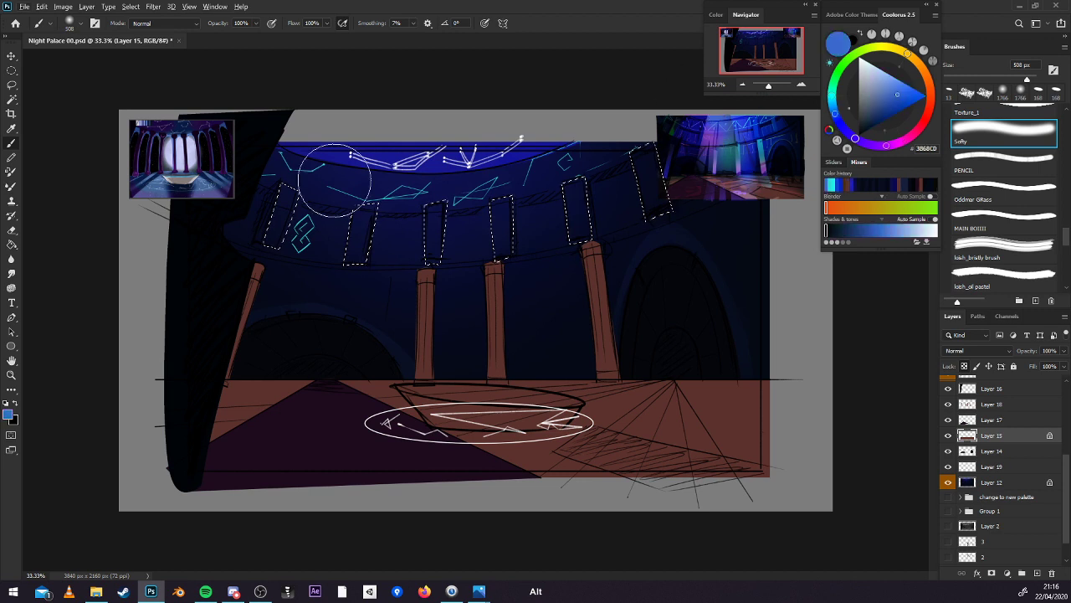
{"action": "left_click", "coordinate": [991, 482]}
{"action": "mouse_move", "coordinate": [328, 183]}
{"action": "left_mouse_down"}
{"action": "mouse_move", "coordinate": [353, 190]}
{"action": "mouse_move", "coordinate": [339, 164]}
{"action": "mouse_move", "coordinate": [410, 197]}
{"action": "mouse_move", "coordinate": [377, 172]}
{"action": "mouse_move", "coordinate": [475, 183]}
{"action": "mouse_move", "coordinate": [492, 166]}
{"action": "mouse_move", "coordinate": [670, 128]}
{"action": "mouse_move", "coordinate": [504, 188]}
{"action": "mouse_move", "coordinate": [617, 163]}
{"action": "mouse_move", "coordinate": [328, 184]}
{"action": "left_mouse_up"}
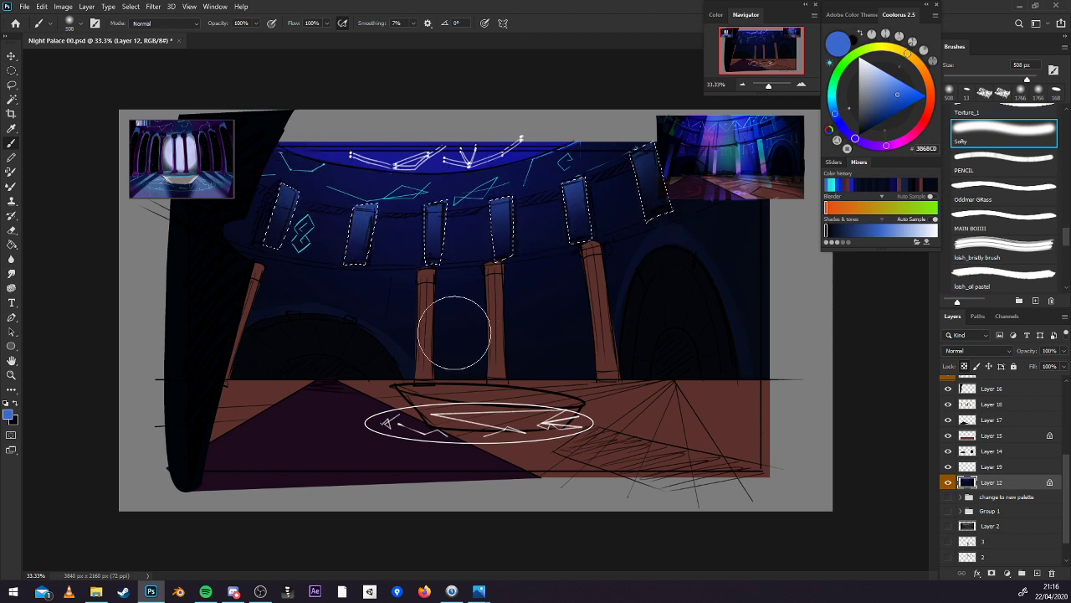
Sample purple from the right reference, brush it softly into the lower parts of the selected windows, and clear the selection.
{"action": "key", "text": "alt"}
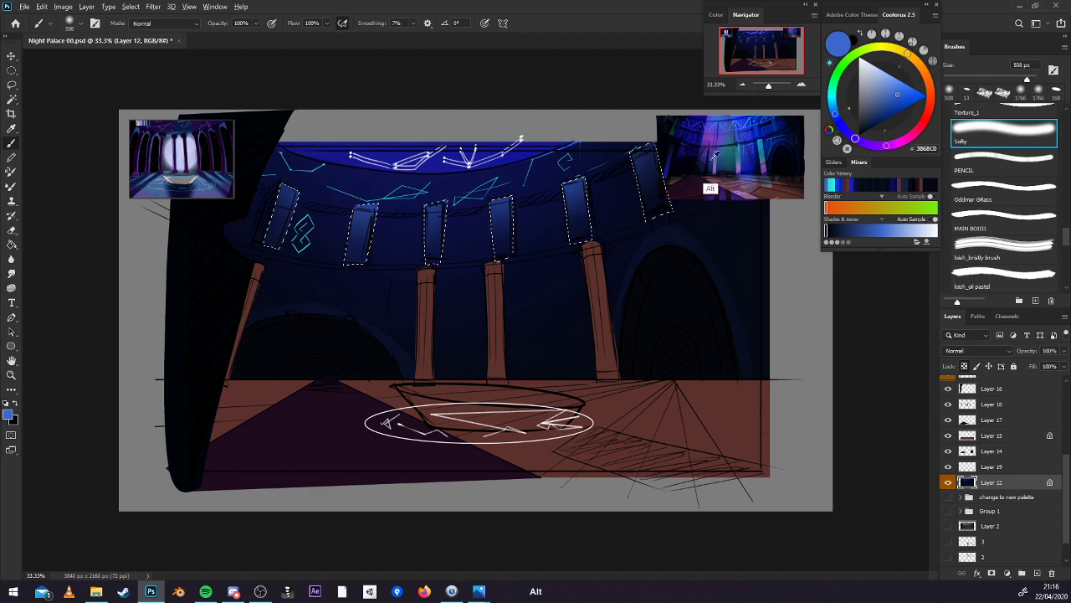
{"action": "left_click", "coordinate": [710, 138], "text": "alt"}
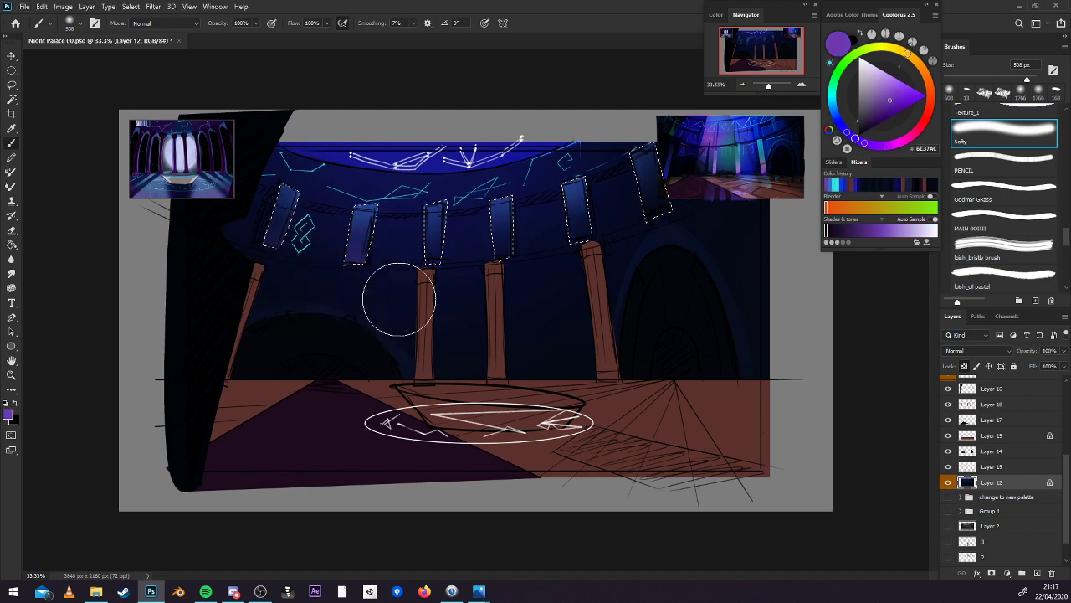
{"action": "mouse_move", "coordinate": [466, 279]}
{"action": "left_mouse_down"}
{"action": "mouse_move", "coordinate": [507, 325]}
{"action": "mouse_move", "coordinate": [580, 249]}
{"action": "mouse_move", "coordinate": [662, 218]}
{"action": "mouse_move", "coordinate": [670, 231]}
{"action": "left_mouse_up"}
{"action": "key", "text": "ctrl+d"}
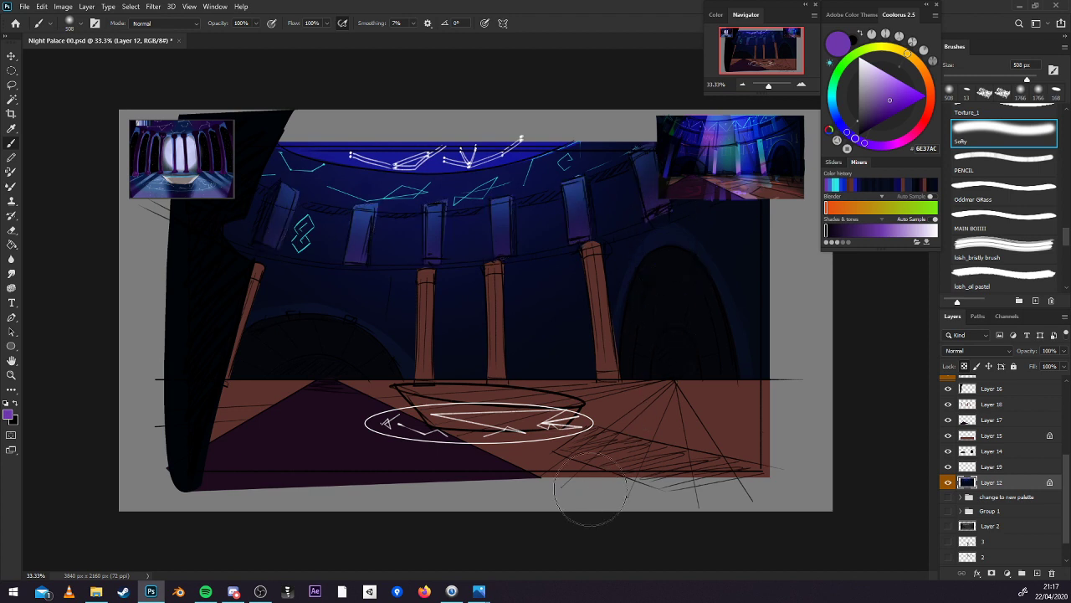
Lasso narrow vertical strips along the outer sides of two windows on each side of the wall as the inner recess faces.
{"action": "key", "text": "l"}
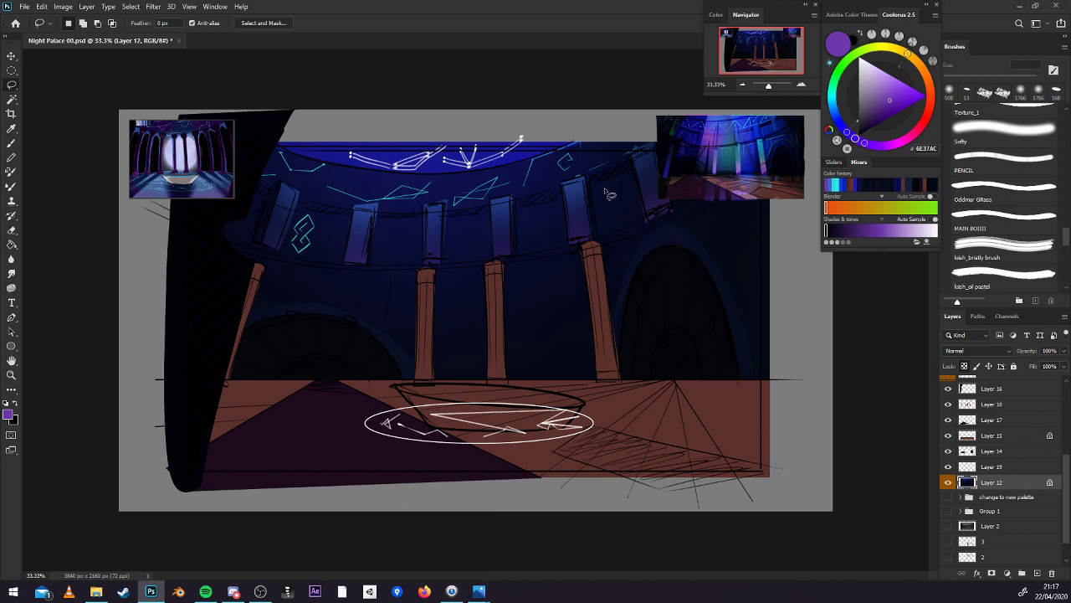
{"action": "left_click_drag", "start_coordinate": [590, 197], "coordinate": [589, 191]}
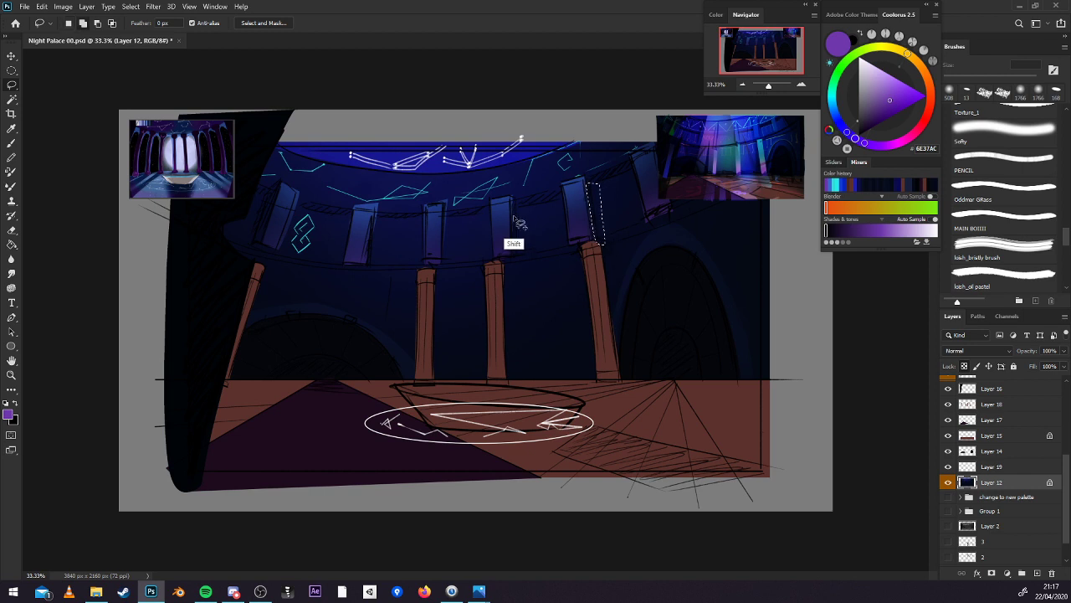
{"action": "left_click_drag", "start_coordinate": [514, 223], "coordinate": [517, 253], "text": "shift"}
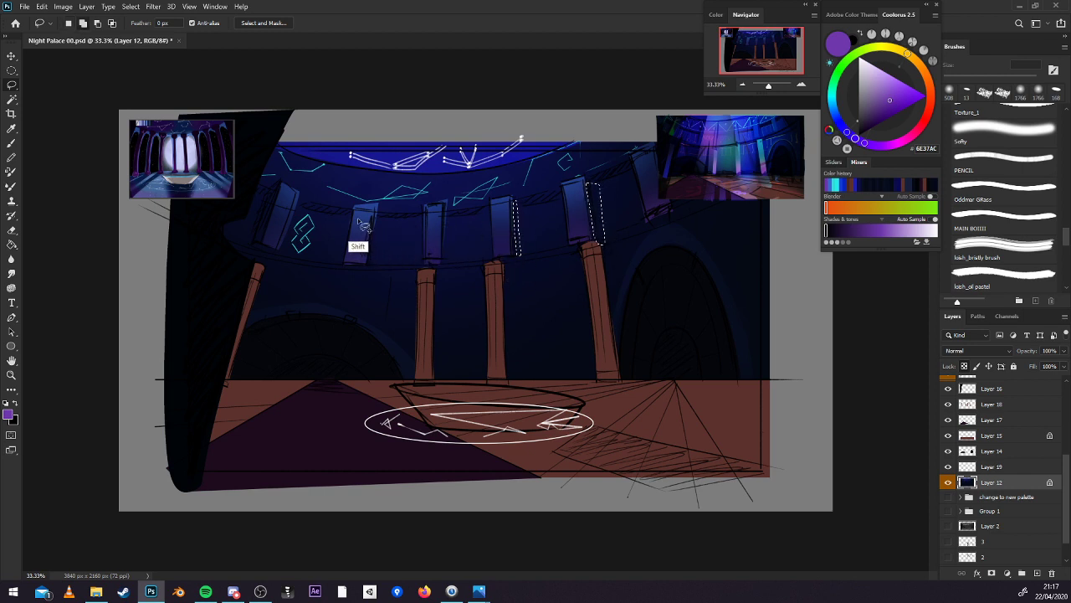
{"action": "mouse_move", "coordinate": [362, 211]}
{"action": "left_mouse_down"}
{"action": "mouse_move", "coordinate": [345, 266]}
{"action": "mouse_move", "coordinate": [360, 205]}
{"action": "left_mouse_up"}
{"action": "mouse_move", "coordinate": [285, 190]}
{"action": "left_mouse_down", "text": "shift"}
{"action": "mouse_move", "coordinate": [262, 249]}
{"action": "mouse_move", "coordinate": [270, 198]}
{"action": "mouse_move", "coordinate": [282, 192]}
{"action": "left_mouse_up", "text": "shift"}
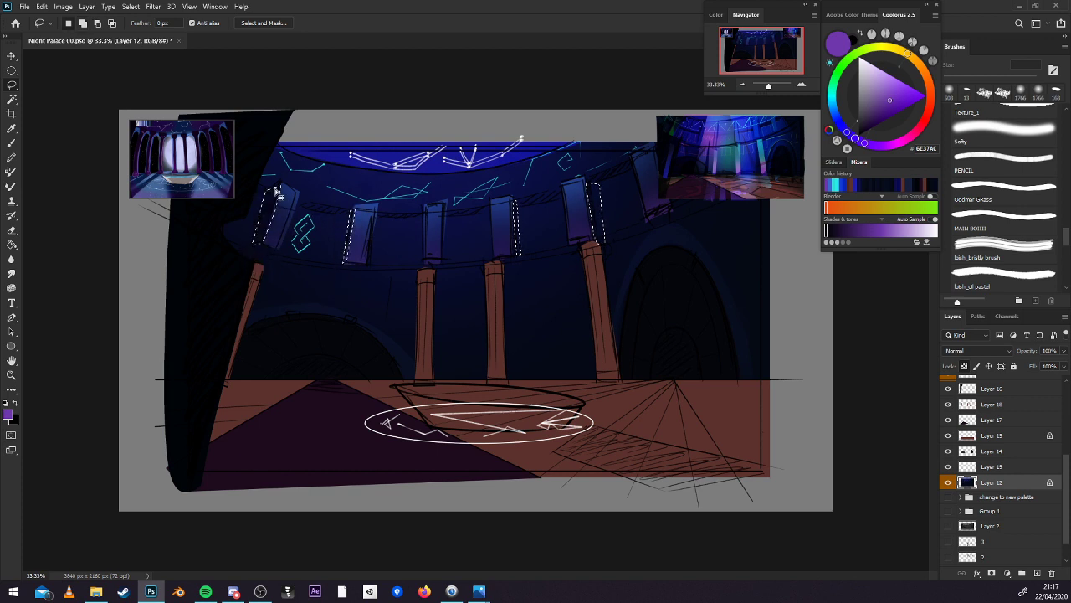
Shade the selected strips with dark navy sampled from the wall, using the Softy brush in Multiply mode, and clear the selection.
{"action": "key", "text": "b"}
{"action": "left_click", "coordinate": [326, 264], "text": "alt"}
{"action": "left_click", "coordinate": [165, 23]}
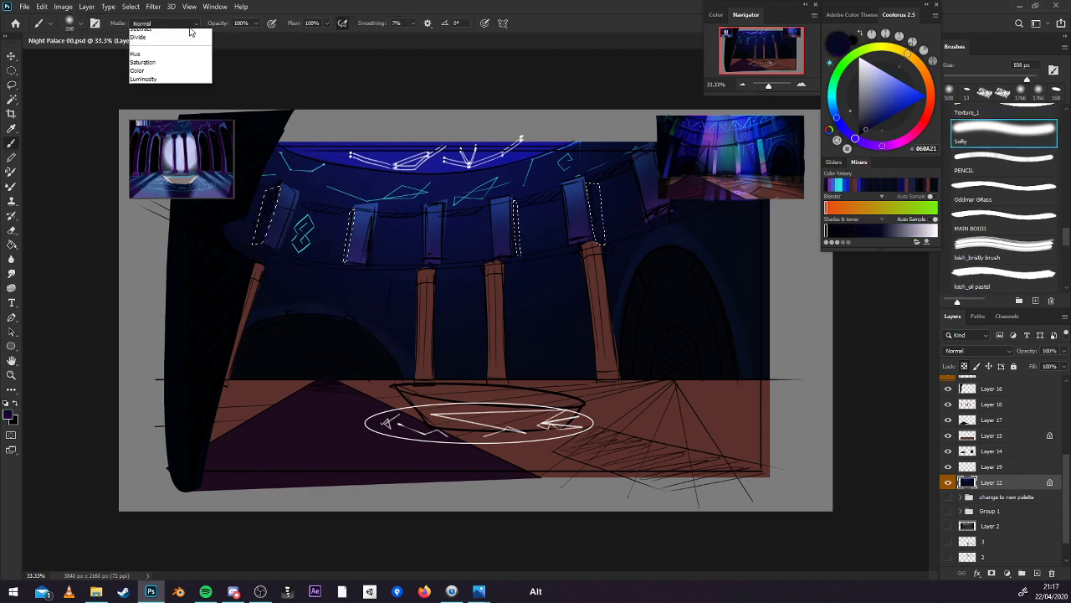
{"action": "left_click", "coordinate": [167, 85]}
{"action": "mouse_move", "coordinate": [262, 239]}
{"action": "left_mouse_down"}
{"action": "mouse_move", "coordinate": [310, 258]}
{"action": "mouse_move", "coordinate": [294, 212]}
{"action": "mouse_move", "coordinate": [475, 289]}
{"action": "left_mouse_up"}
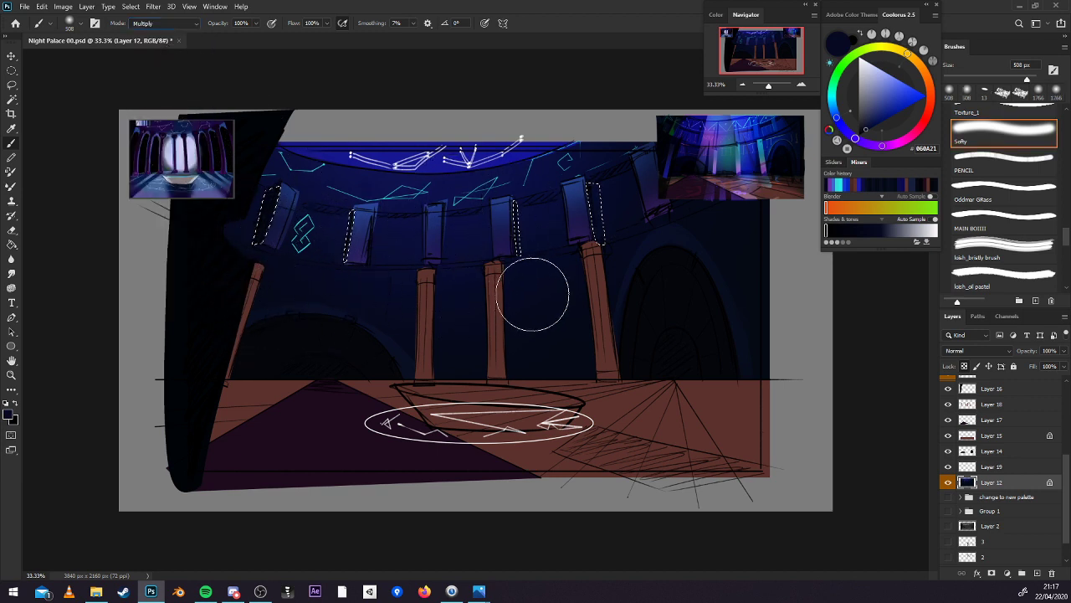
{"action": "key", "text": "ctrl+d"}
Switch to the MAIN BOIIII brush at 36 px and toggle Layer 12 off and on to check what it holds.
{"action": "mouse_move", "coordinate": [603, 444]}
{"action": "left_mouse_down"}
{"action": "mouse_move", "coordinate": [669, 430]}
{"action": "mouse_move", "coordinate": [676, 442]}
{"action": "left_mouse_up"}
{"action": "left_click", "coordinate": [961, 80]}
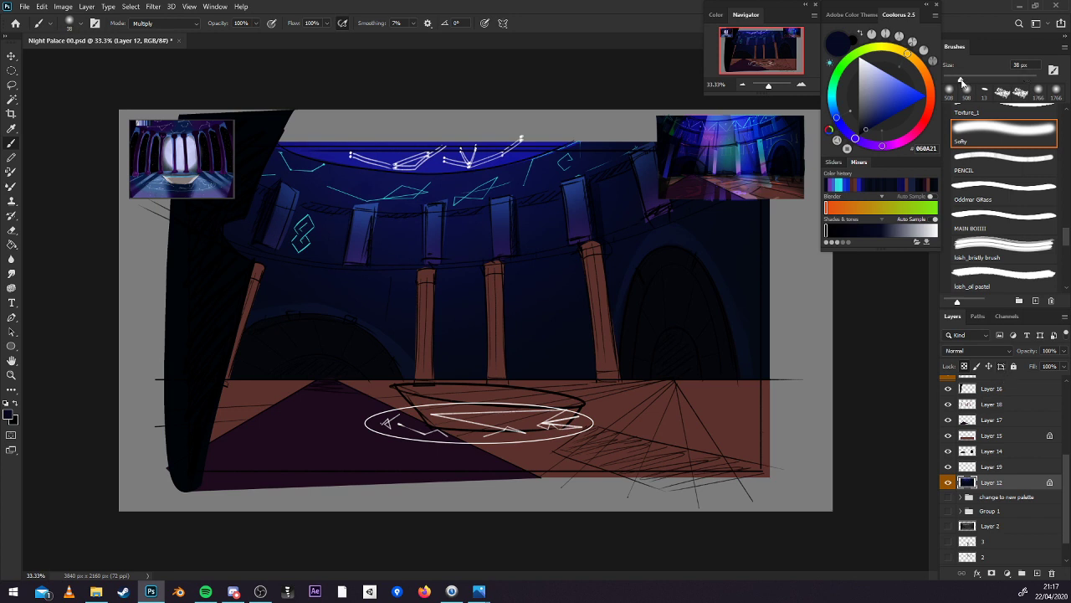
{"action": "left_click", "coordinate": [990, 228]}
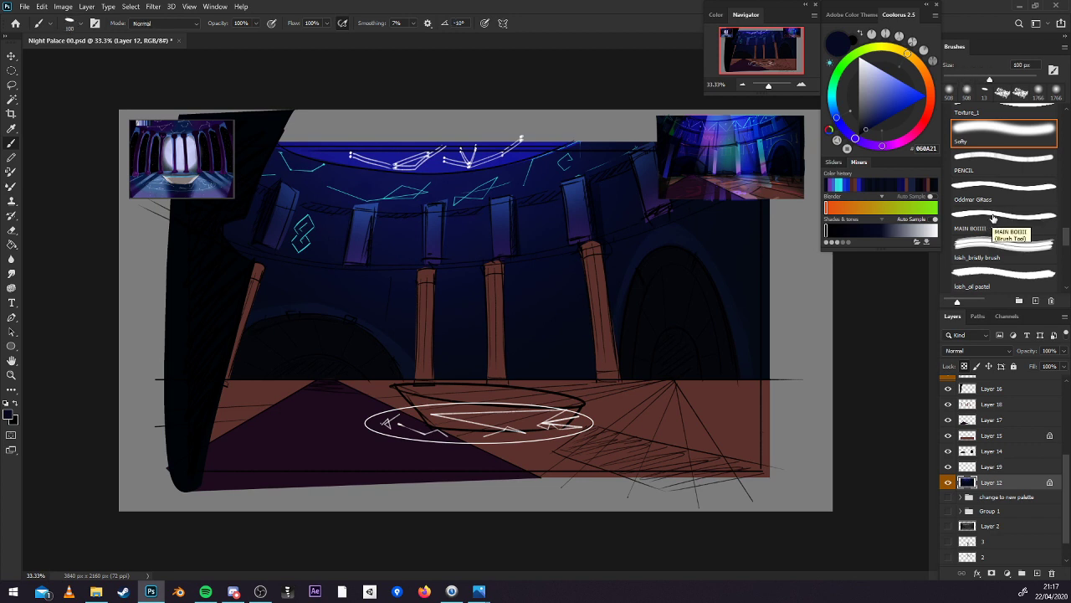
{"action": "left_click", "coordinate": [994, 219]}
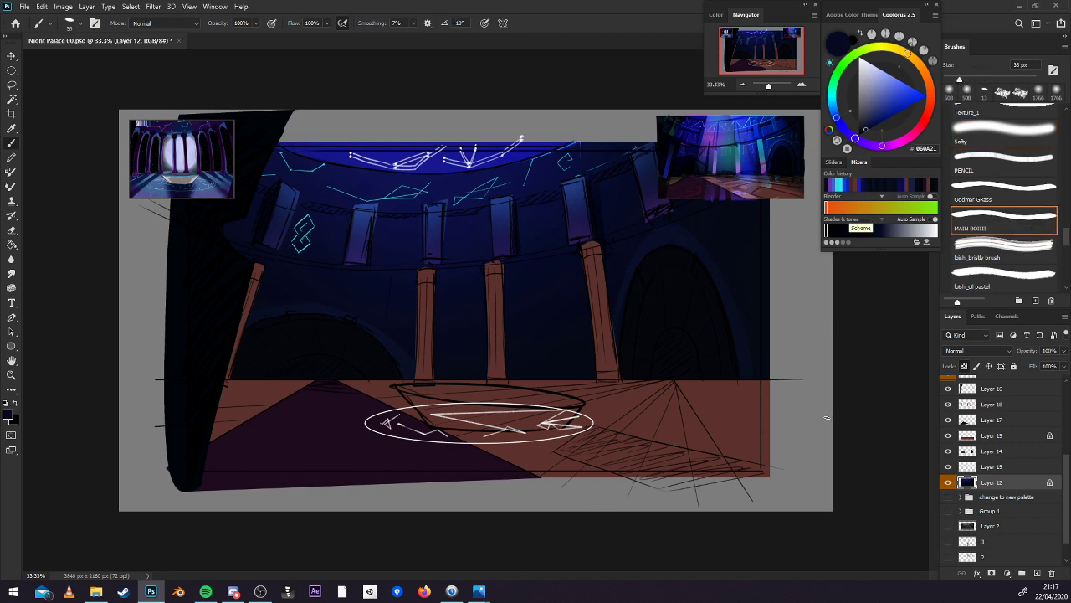
{"action": "left_click", "coordinate": [949, 482]}
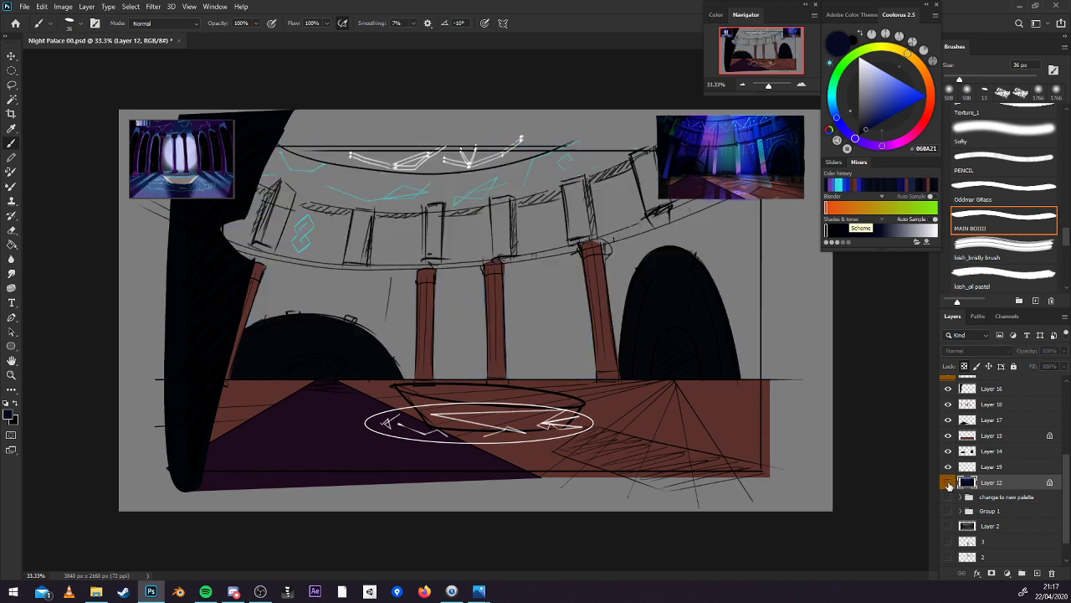
{"action": "left_click", "coordinate": [949, 482]}
Try a stroke of sampled window blue over the right archway with the brush enlarged to 118 px.
{"action": "left_click", "coordinate": [572, 191], "text": "alt"}
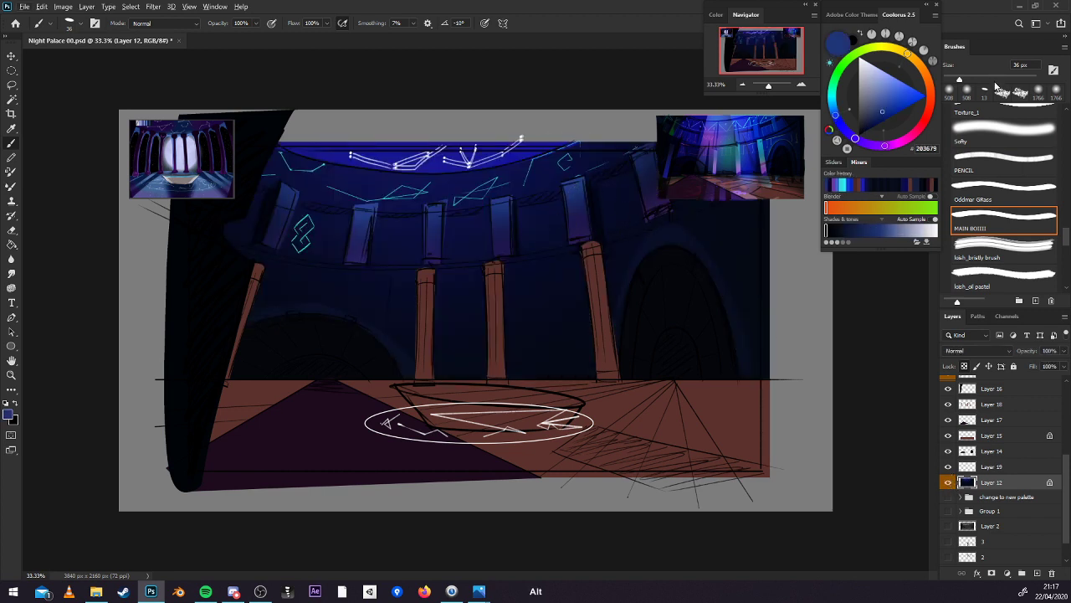
{"action": "key", "text": "]"}
{"action": "mouse_move", "coordinate": [630, 271]}
{"action": "left_mouse_down"}
{"action": "mouse_move", "coordinate": [692, 255]}
{"action": "mouse_move", "coordinate": [720, 301]}
{"action": "left_mouse_up"}
{"action": "key", "text": "ctrl+z"}
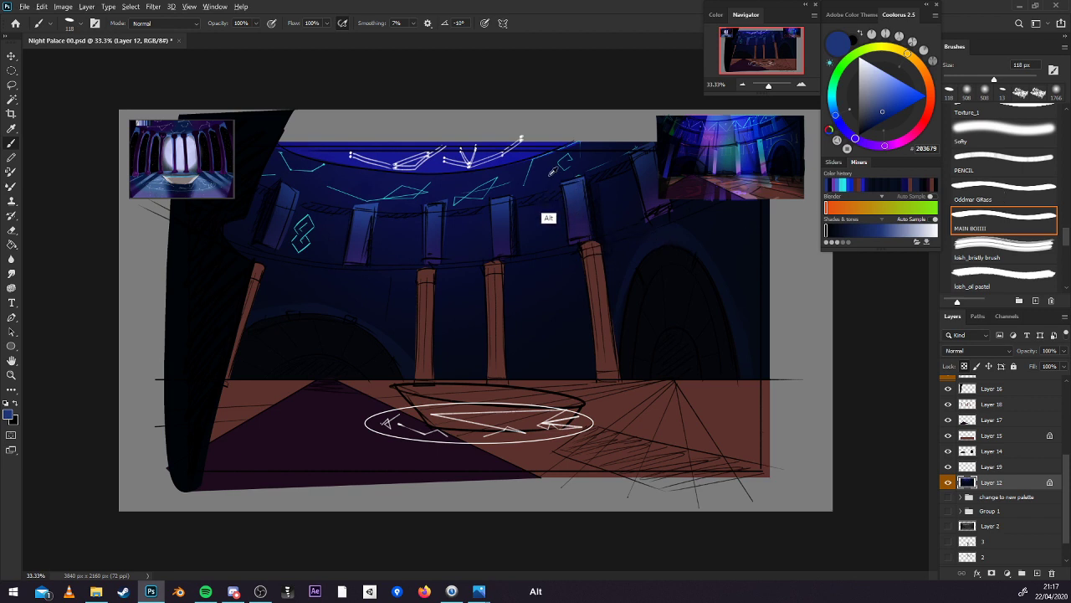
Touch up the wall with dark navy tones sampled between the windows, between the columns and near the right archway, and save the document.
{"action": "left_click", "coordinate": [548, 216], "text": "alt"}
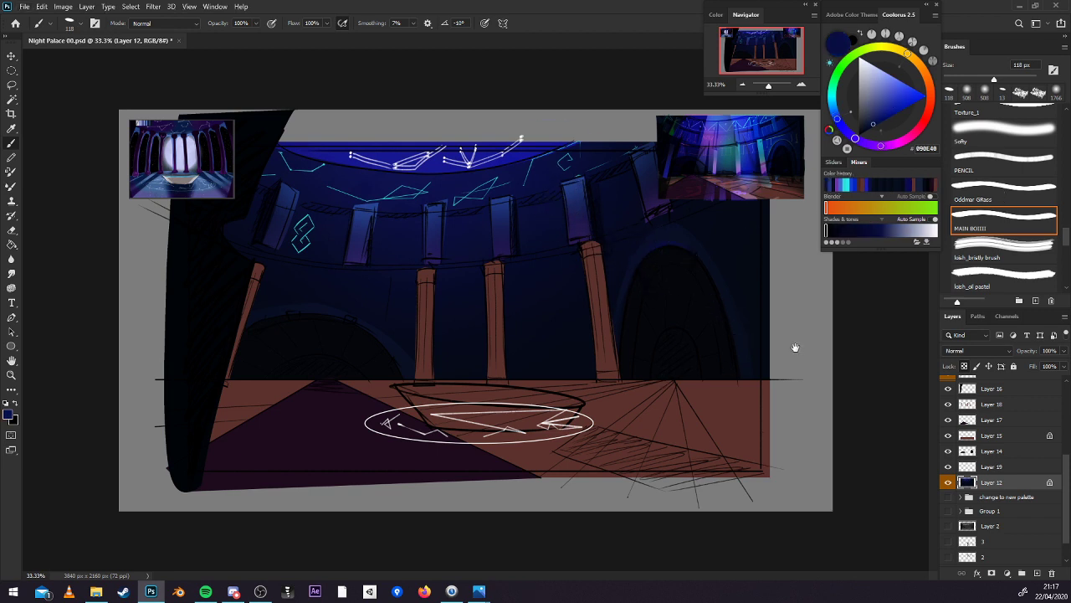
{"action": "left_click", "coordinate": [452, 279], "text": "alt"}
{"action": "left_click", "coordinate": [337, 295], "text": "alt"}
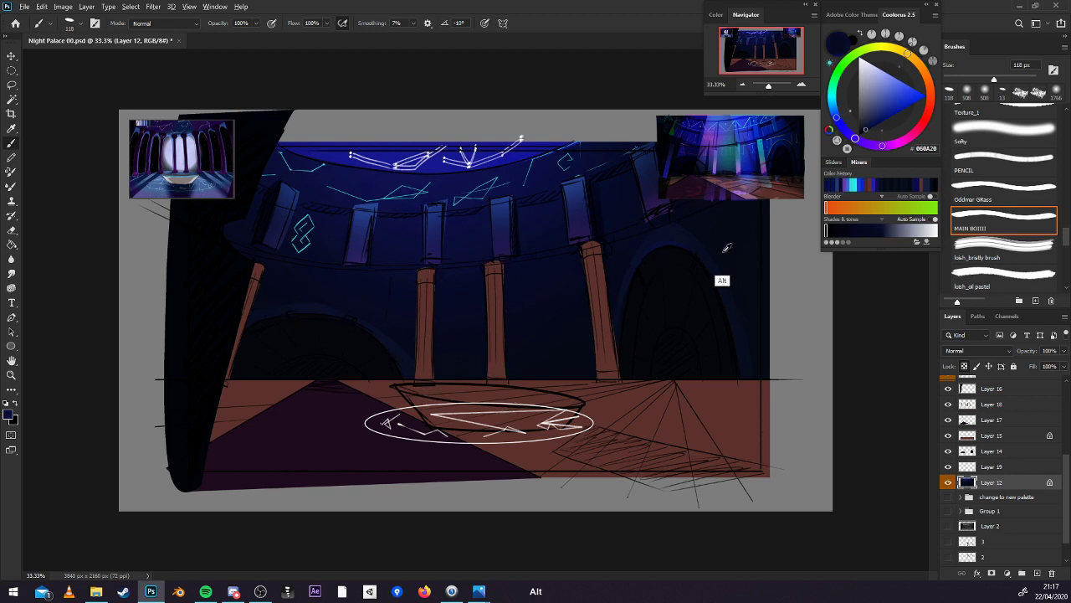
{"action": "left_click", "coordinate": [722, 281], "text": "alt"}
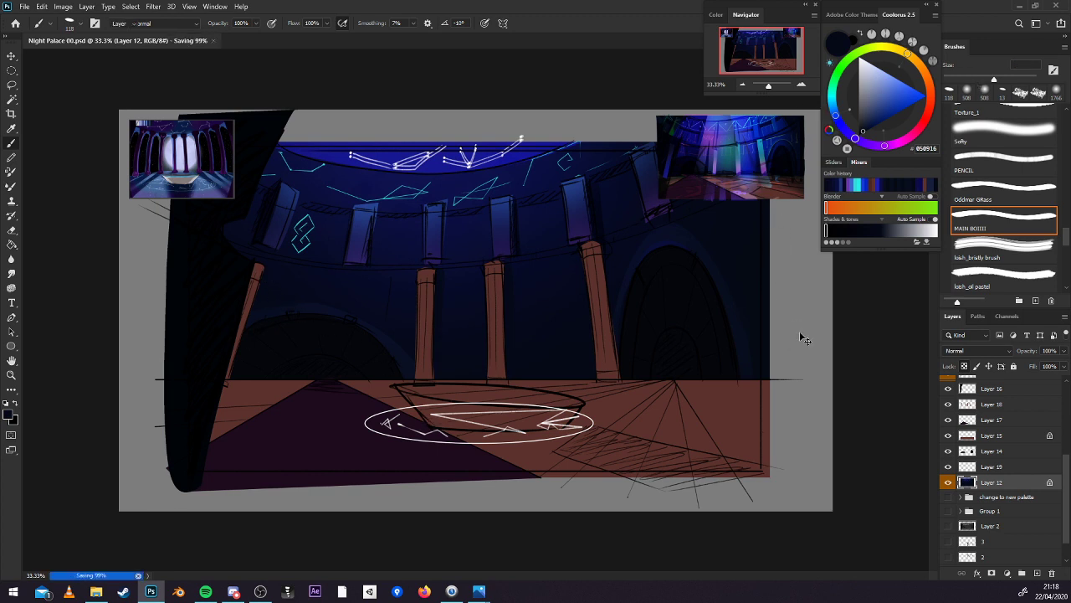
{"action": "key", "text": "v"}
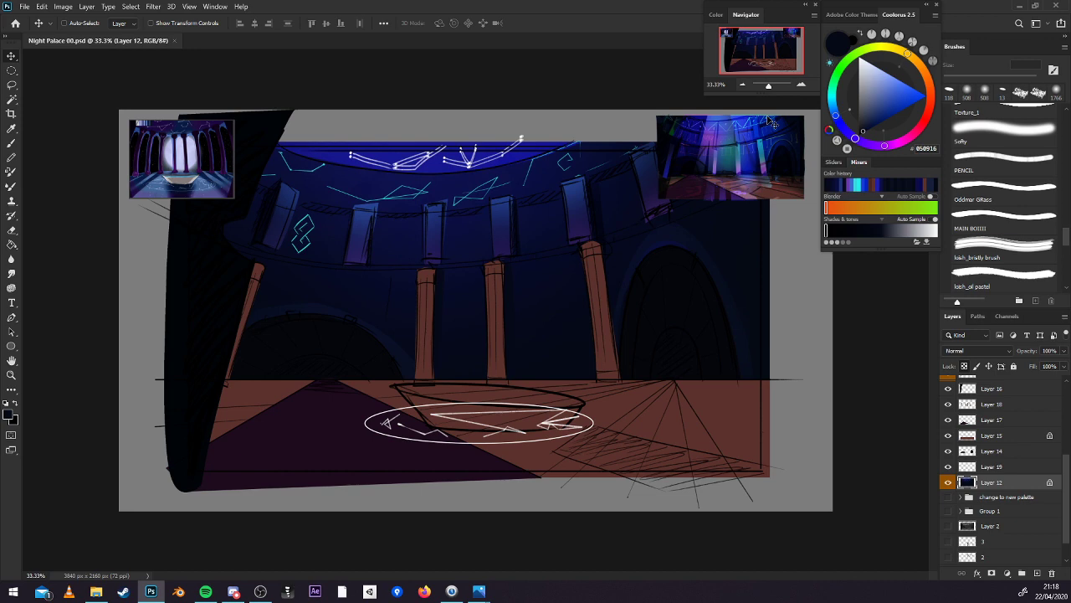
Brush sampled window blue along the curved band between the windows at 100 px, blending with navy sampled from the wall.
{"action": "left_click", "coordinate": [800, 86]}
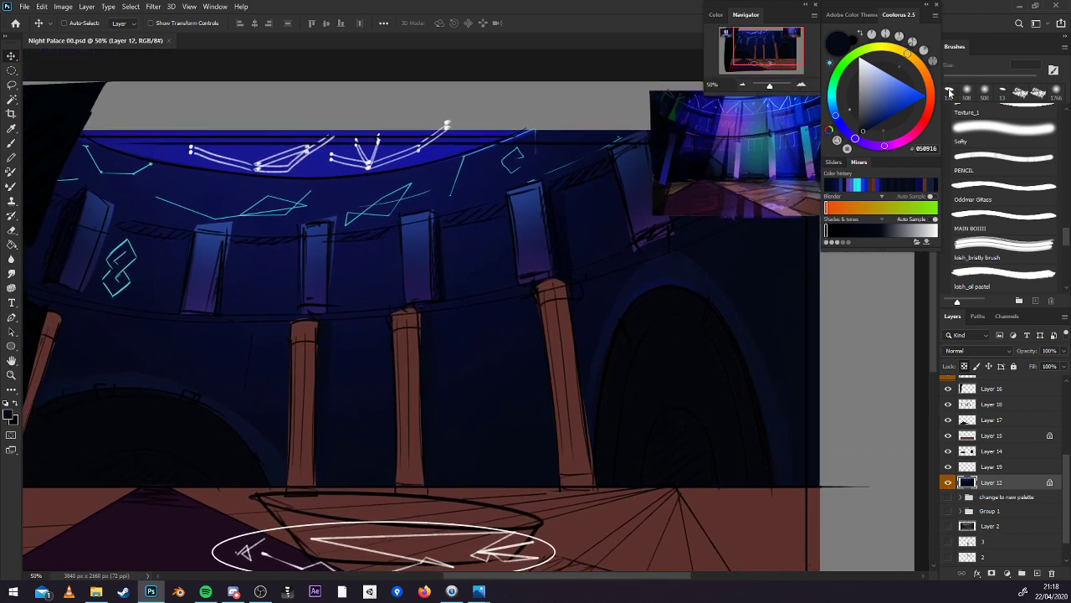
{"action": "key", "text": "b"}
{"action": "left_click_drag", "start_coordinate": [757, 289], "coordinate": [849, 258]}
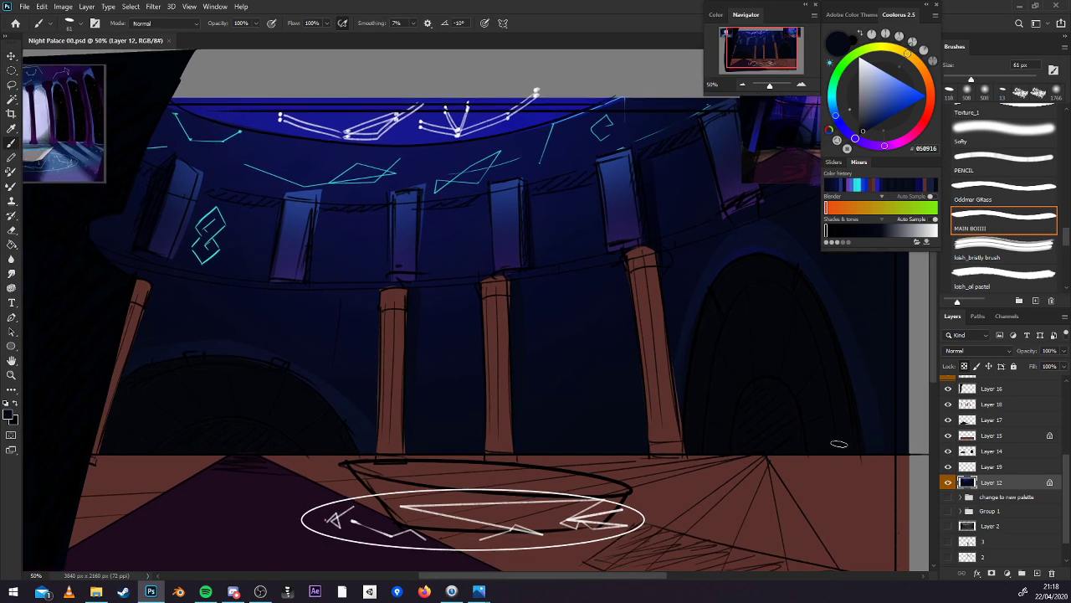
{"action": "left_click_drag", "start_coordinate": [687, 283], "coordinate": [762, 308]}
{"action": "scroll", "coordinate": [762, 309], "scroll_direction": "down", "scroll_amount": 1}
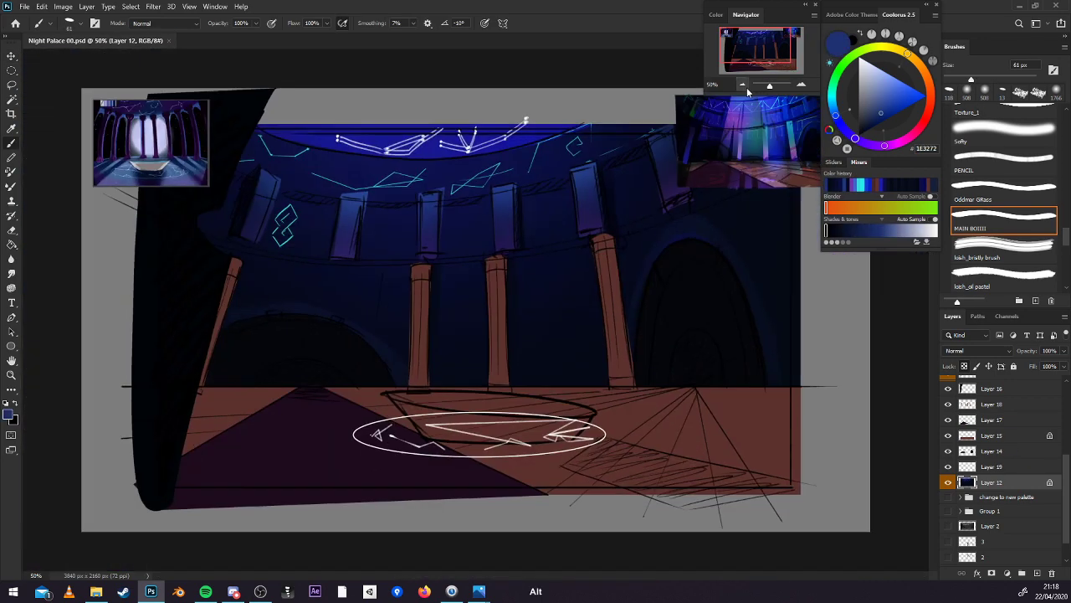
{"action": "left_click_drag", "start_coordinate": [592, 170], "coordinate": [545, 190]}
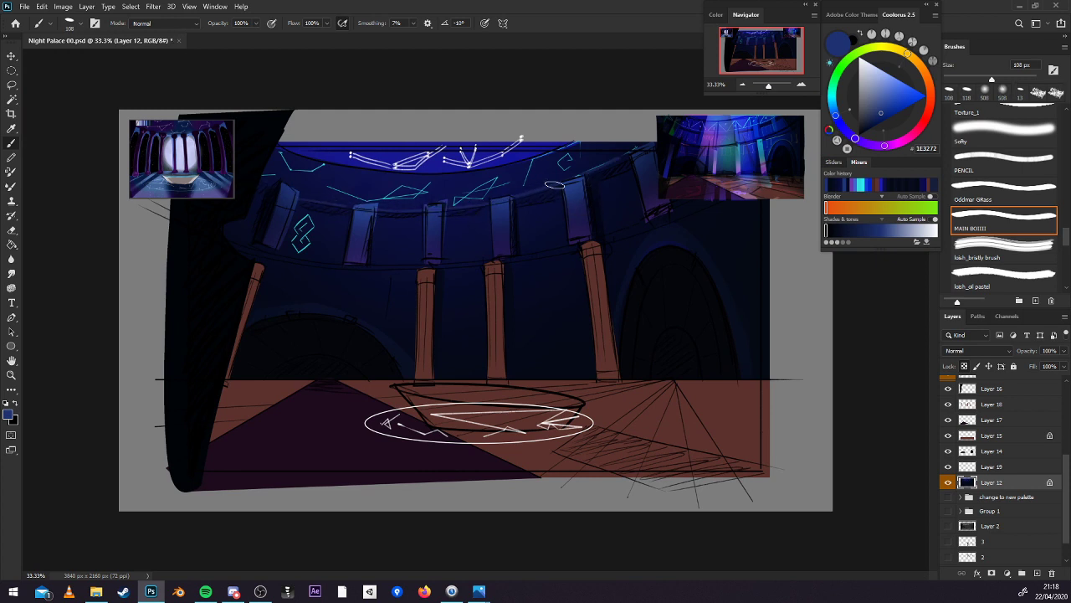
{"action": "left_click", "coordinate": [322, 259], "text": "alt"}
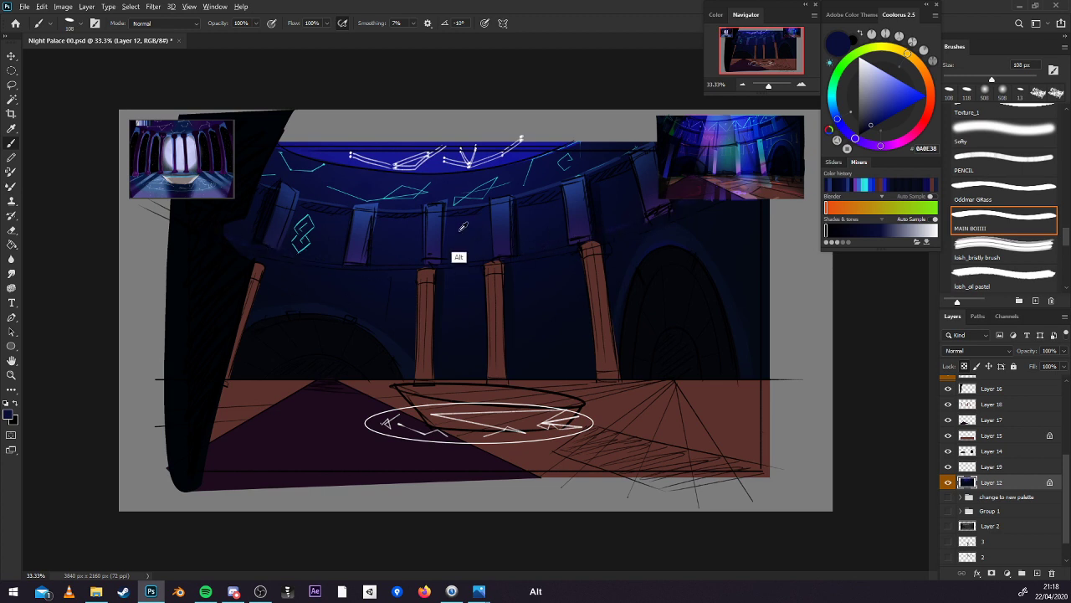
{"action": "left_click", "coordinate": [520, 251], "text": "alt"}
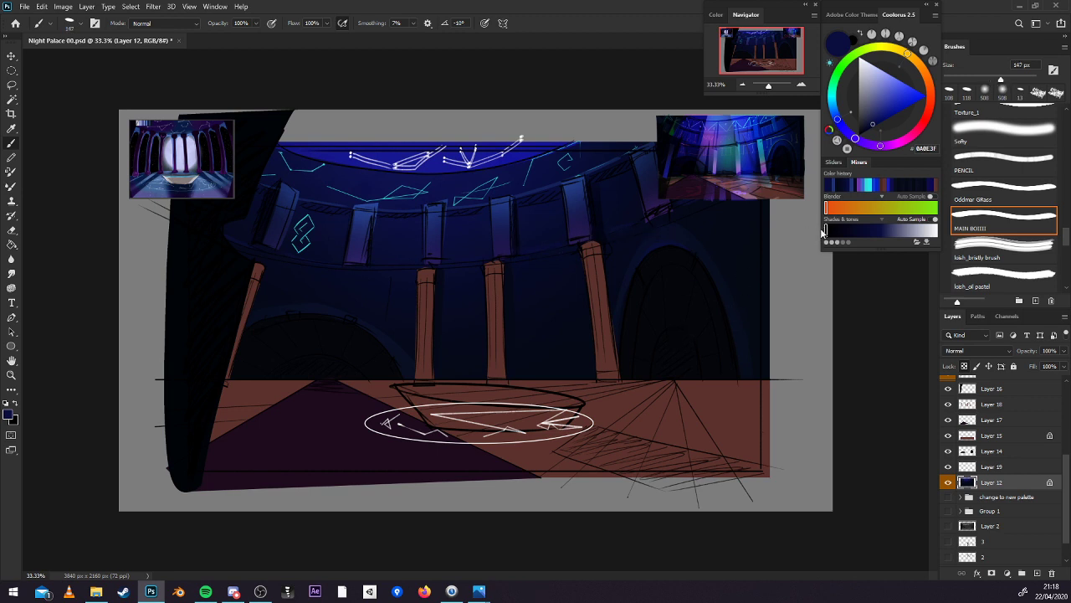
Try to lasso the wall along the curved ledge beneath the windows.
{"action": "key", "text": "l"}
{"action": "mouse_move", "coordinate": [715, 196]}
{"action": "left_mouse_down"}
{"action": "mouse_move", "coordinate": [622, 237]}
{"action": "mouse_move", "coordinate": [428, 264]}
{"action": "mouse_move", "coordinate": [331, 265]}
{"action": "left_mouse_up"}
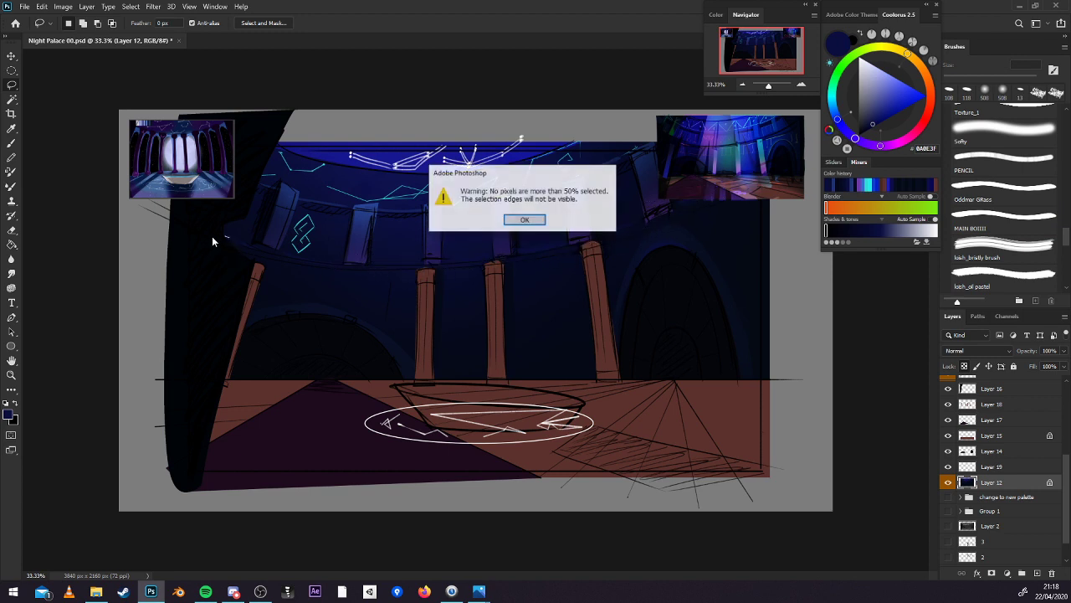
{"action": "left_click", "coordinate": [521, 219]}
Draw a closed Pen path along the curved ledge beneath the windows and turn it into a new selection with 0 px feather.
{"action": "key", "text": "p"}
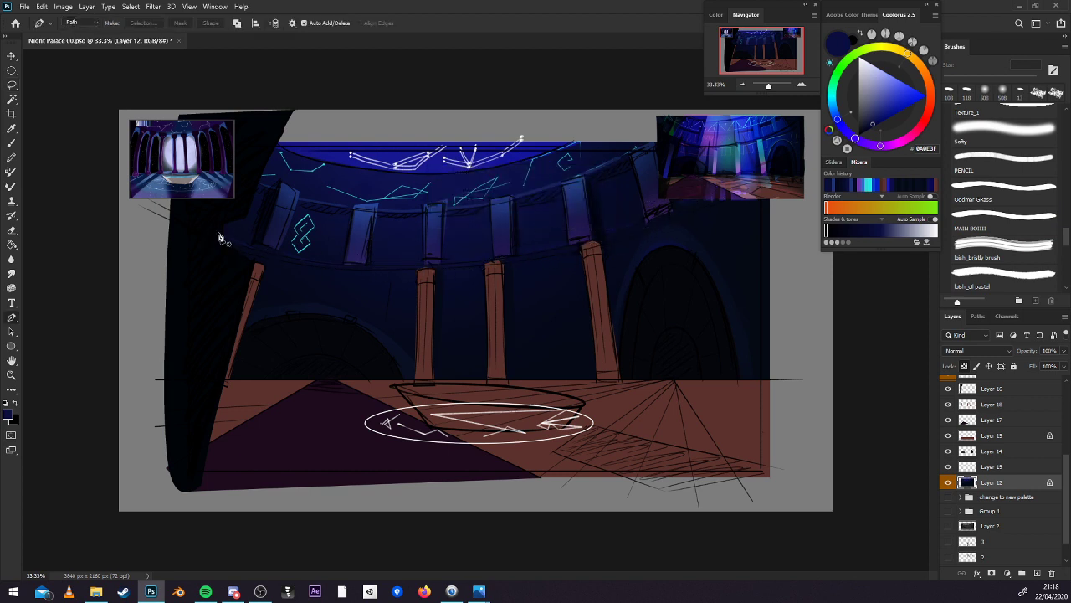
{"action": "left_click", "coordinate": [187, 219]}
{"action": "mouse_move", "coordinate": [401, 272]}
{"action": "left_mouse_down"}
{"action": "mouse_move", "coordinate": [503, 251]}
{"action": "mouse_move", "coordinate": [525, 277]}
{"action": "mouse_move", "coordinate": [574, 268]}
{"action": "mouse_move", "coordinate": [437, 268]}
{"action": "mouse_move", "coordinate": [463, 265]}
{"action": "left_mouse_up"}
{"action": "left_click", "coordinate": [186, 220], "text": "ctrl"}
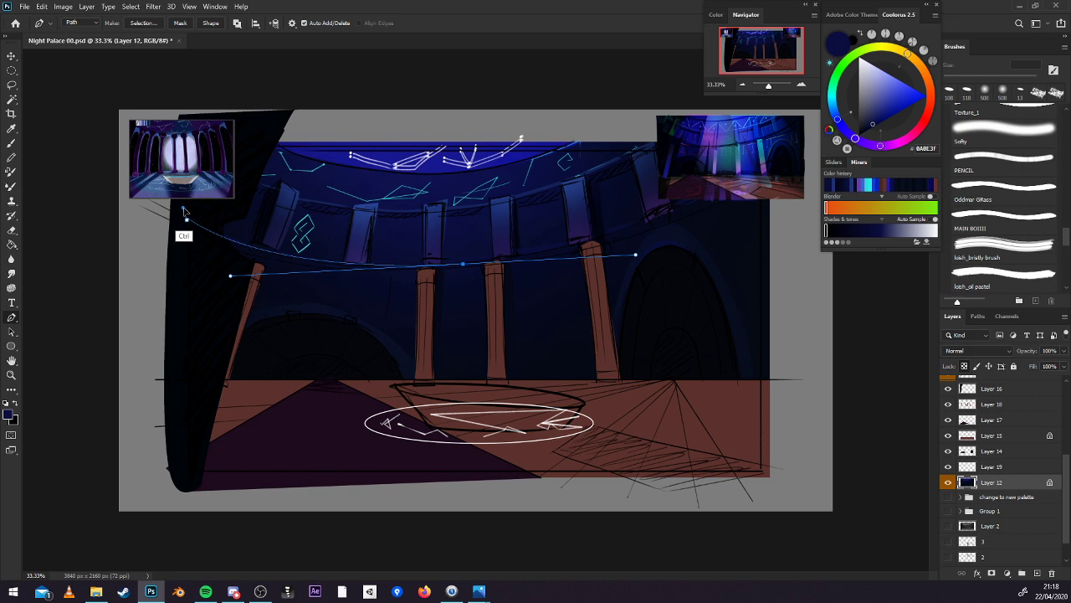
{"action": "left_click", "coordinate": [791, 145]}
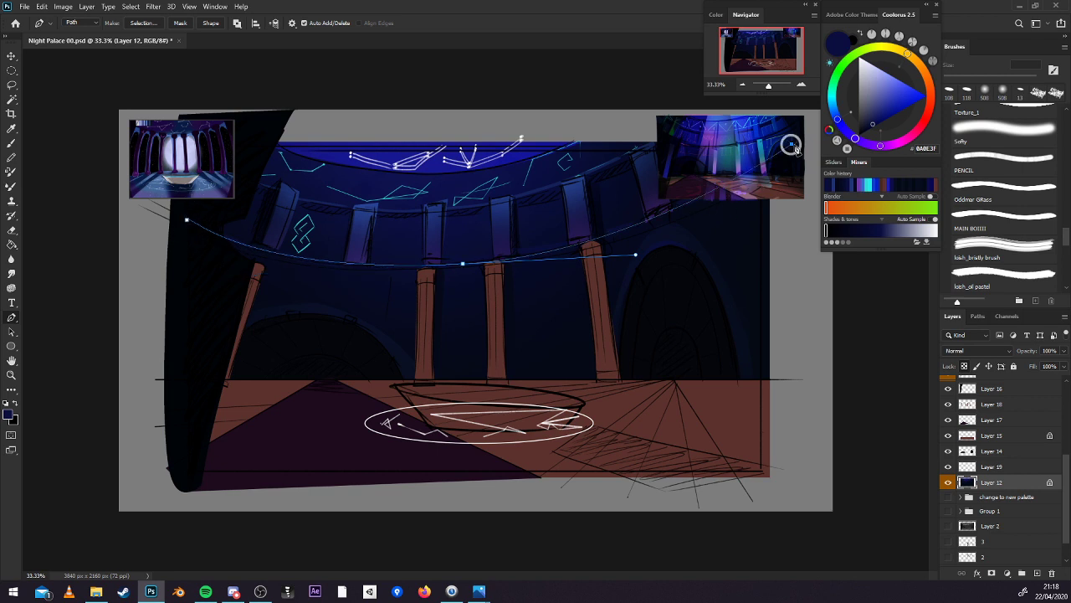
{"action": "left_click", "coordinate": [780, 179]}
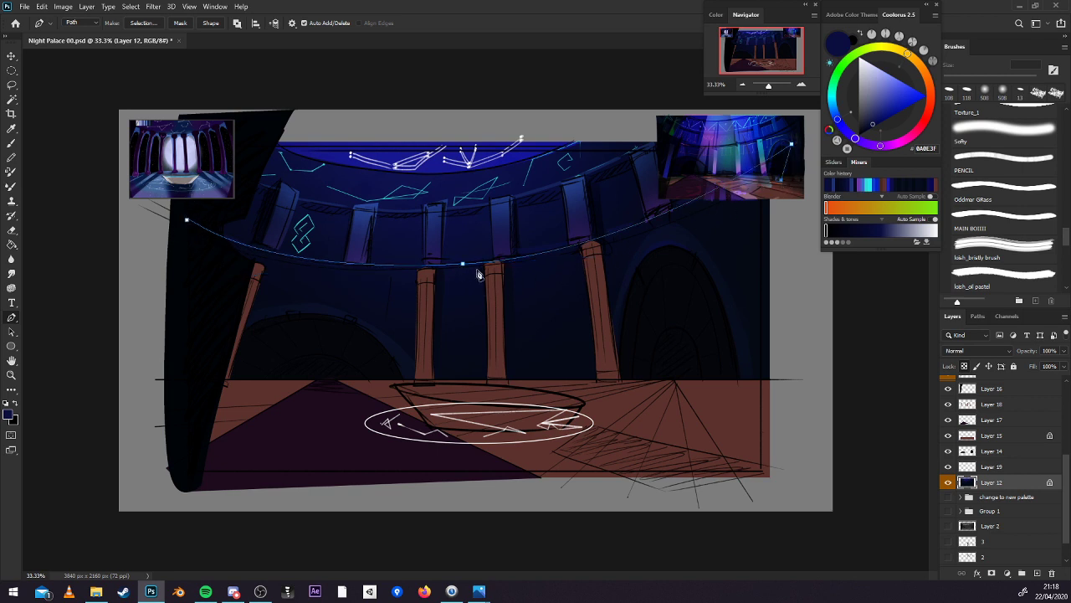
{"action": "left_click_drag", "start_coordinate": [465, 267], "coordinate": [306, 275]}
{"action": "left_click_drag", "start_coordinate": [164, 224], "coordinate": [48, 132]}
{"action": "left_click", "coordinate": [141, 23]}
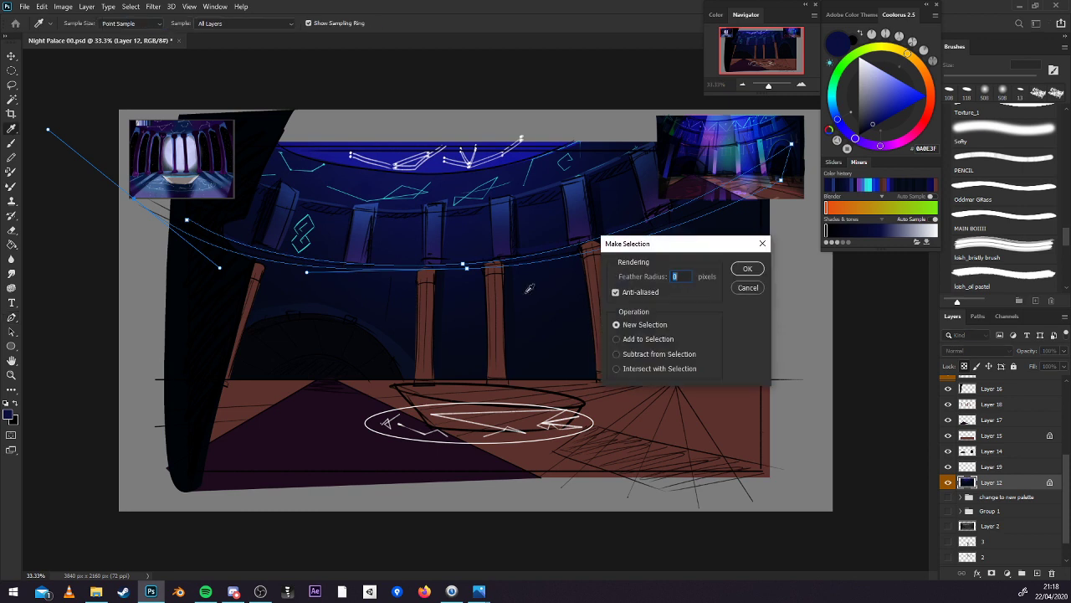
{"action": "left_click", "coordinate": [748, 269]}
Shade the selected ledge with navy sampled from the wall using the Softy brush in Multiply mode, deselect, and save the document.
{"action": "key", "text": "b"}
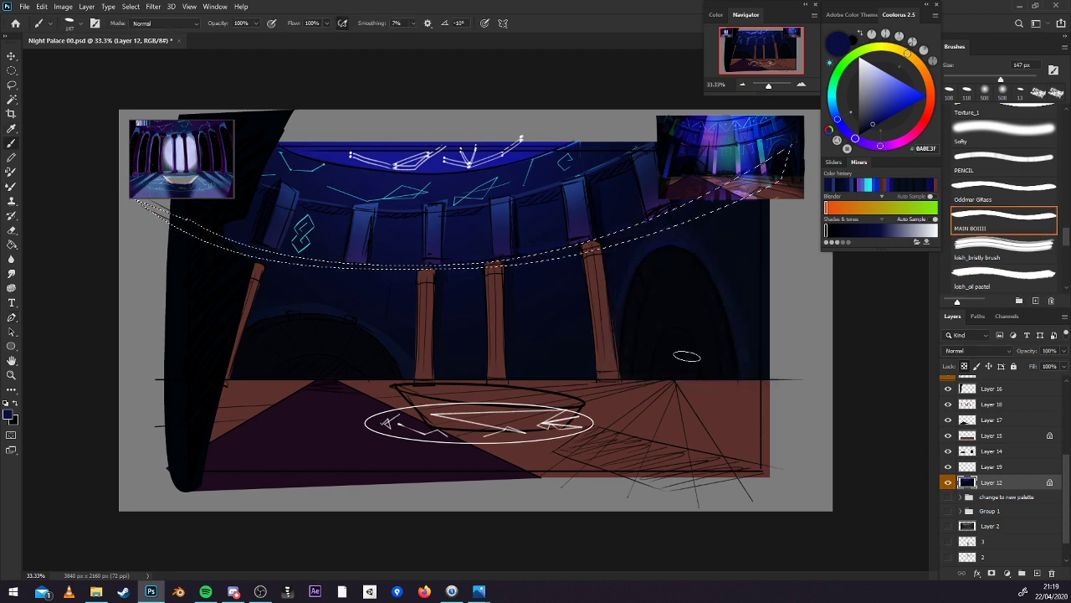
{"action": "left_click", "coordinate": [367, 326], "text": "alt"}
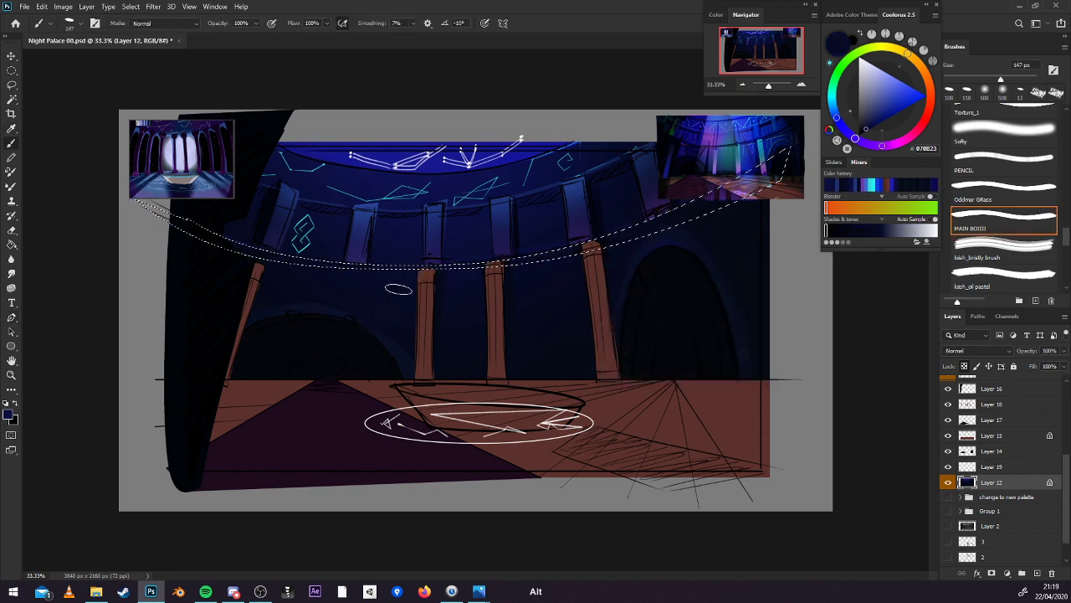
{"action": "left_click", "coordinate": [1002, 134]}
{"action": "left_click", "coordinate": [163, 23]}
{"action": "left_click", "coordinate": [167, 91]}
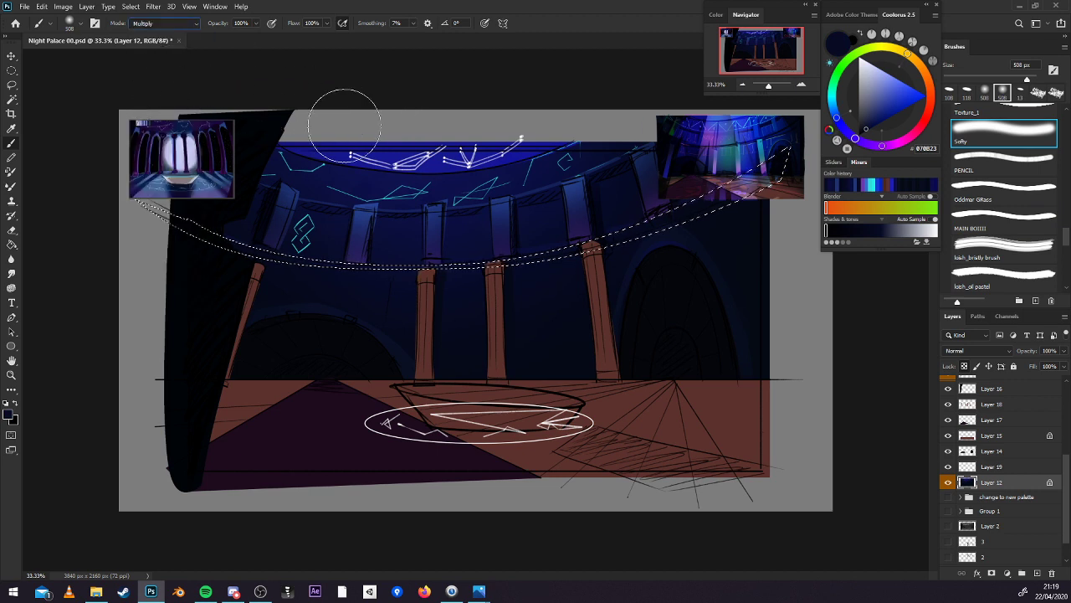
{"action": "key", "text": "ctrl+d"}
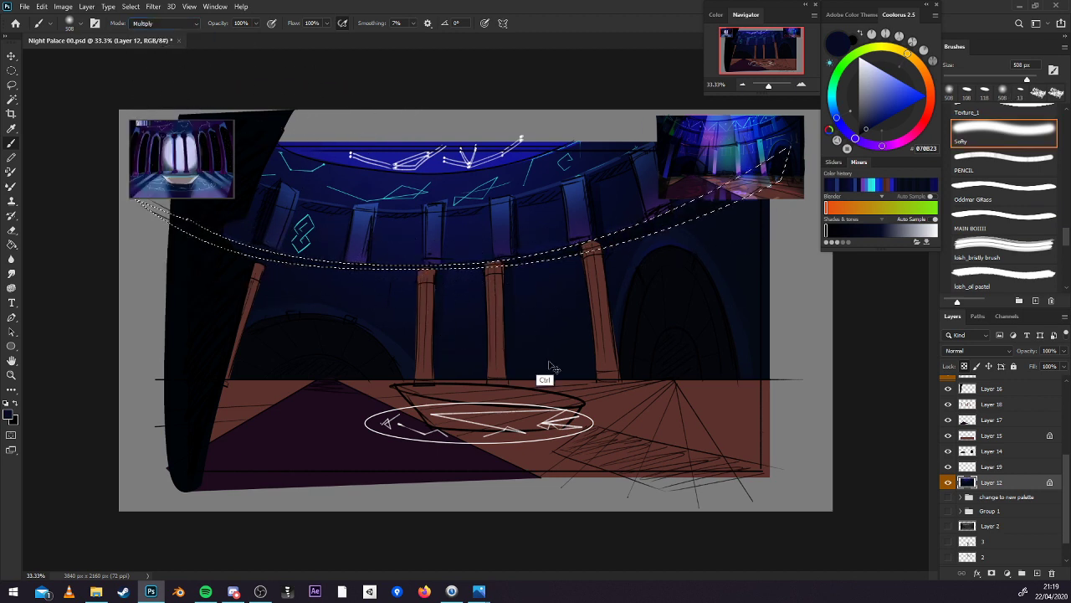
{"action": "key", "text": "ctrl+s"}
Hide and show Layer 12 to compare the shaded wall, and save the document.
{"action": "mouse_move", "coordinate": [445, 584]}
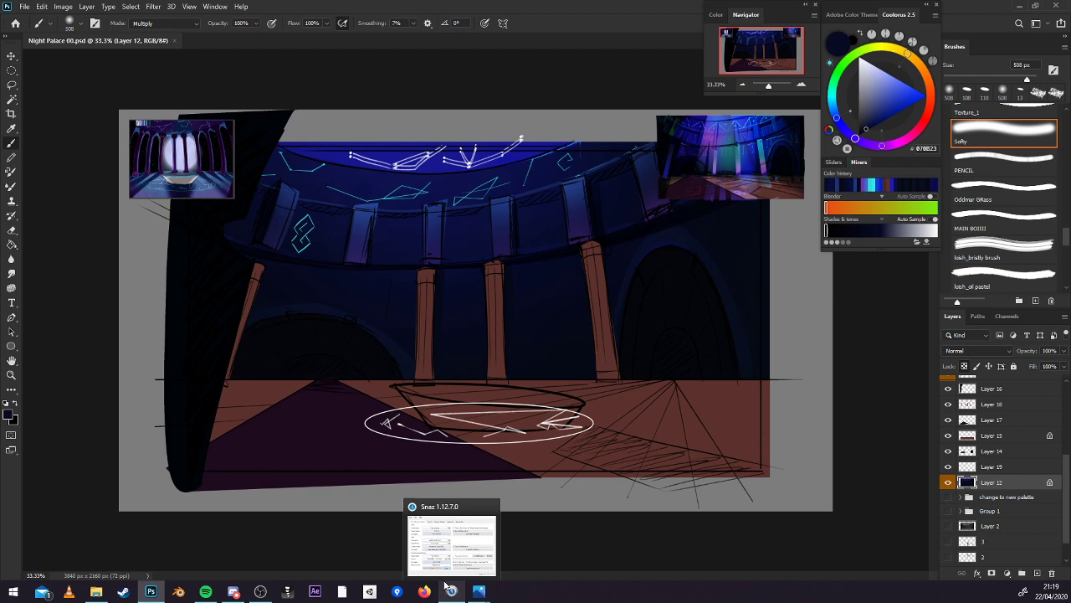
{"action": "left_click", "coordinate": [948, 483]}
{"action": "left_click", "coordinate": [948, 483]}
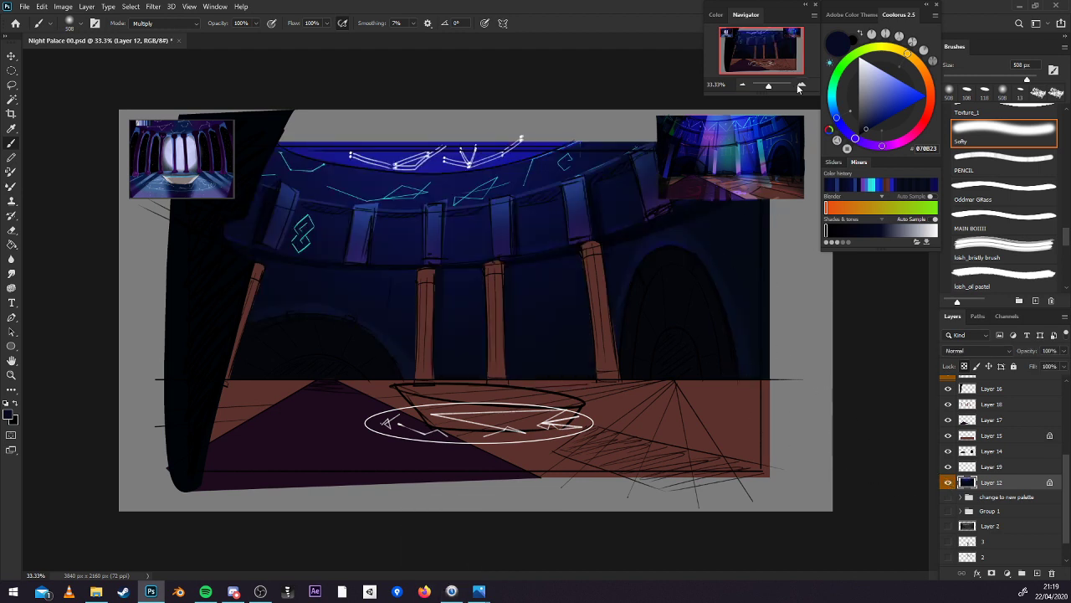
{"action": "key", "text": "ctrl+s"}
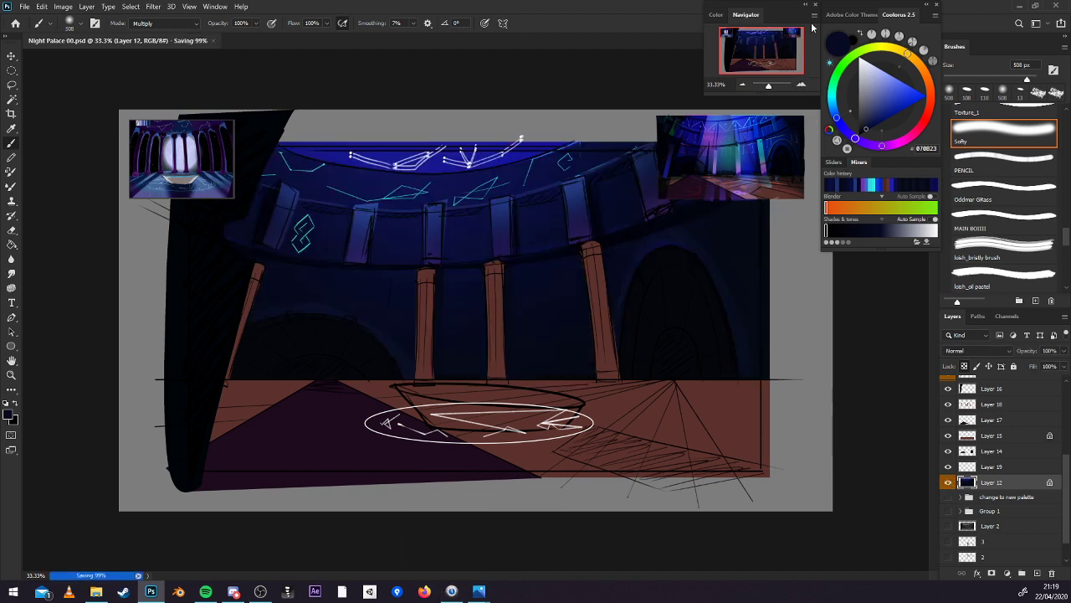
Lock the transparent pixels of Layer 18 and mix a brighter blue, 264BC4, from a colour sampled between the windows.
{"action": "left_click", "coordinate": [1000, 404]}
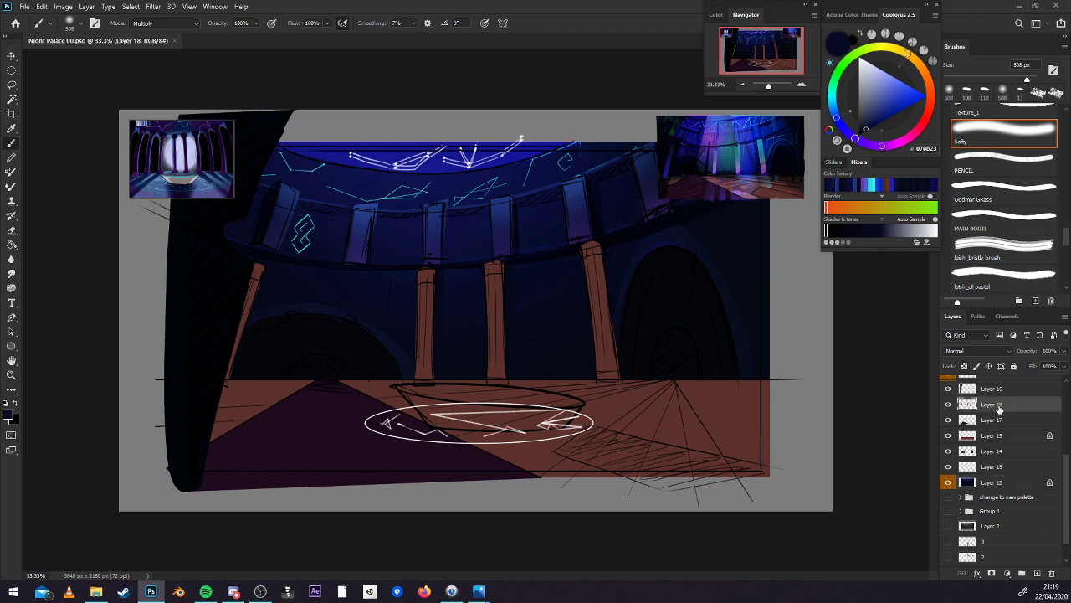
{"action": "key", "text": "alt"}
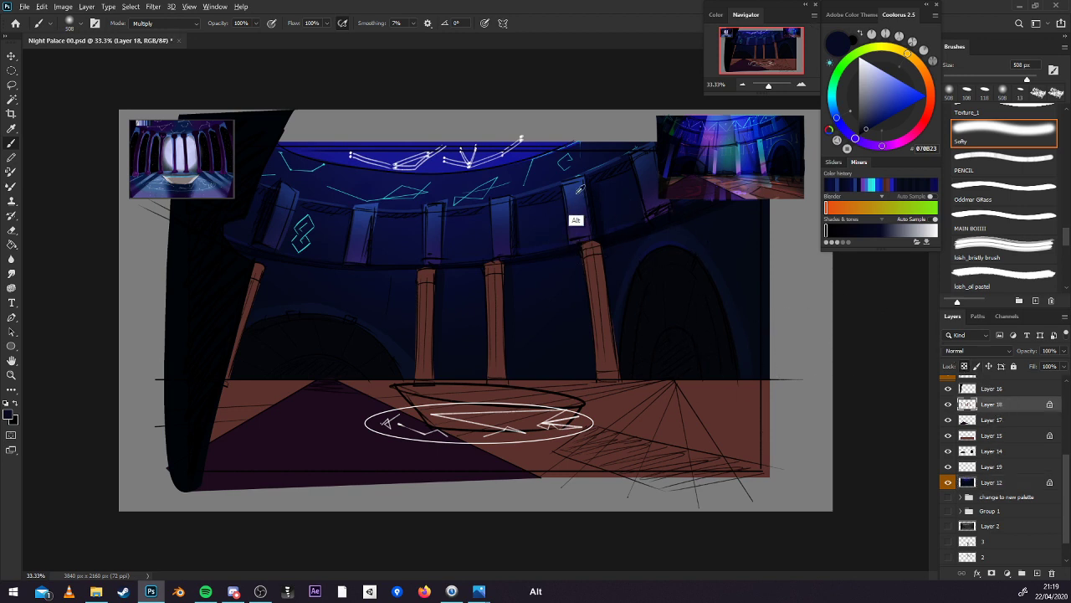
{"action": "left_click", "coordinate": [575, 215], "text": "alt"}
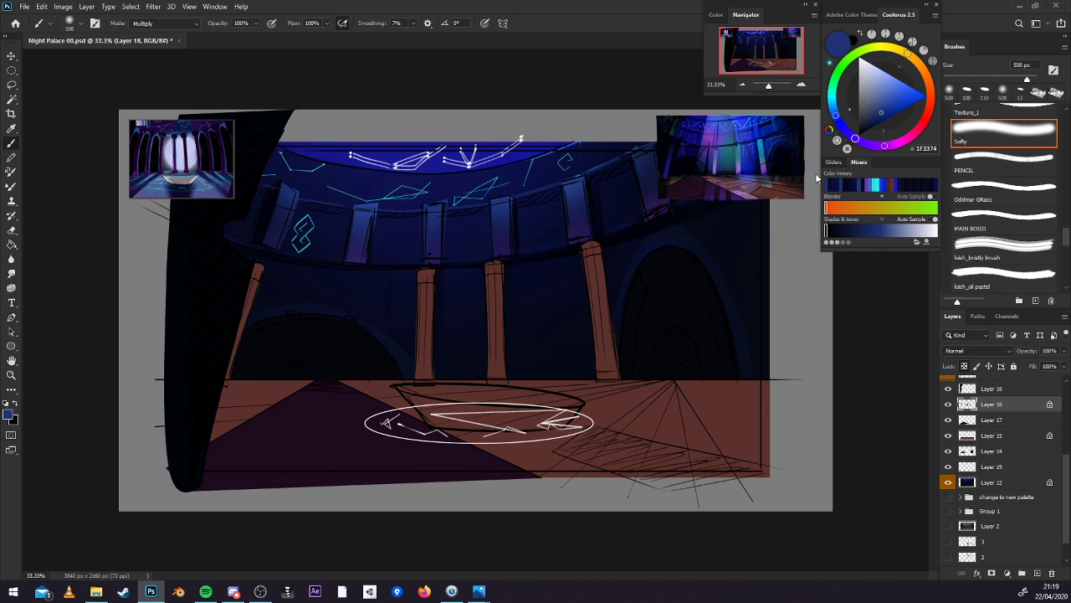
{"action": "left_click", "coordinate": [901, 98]}
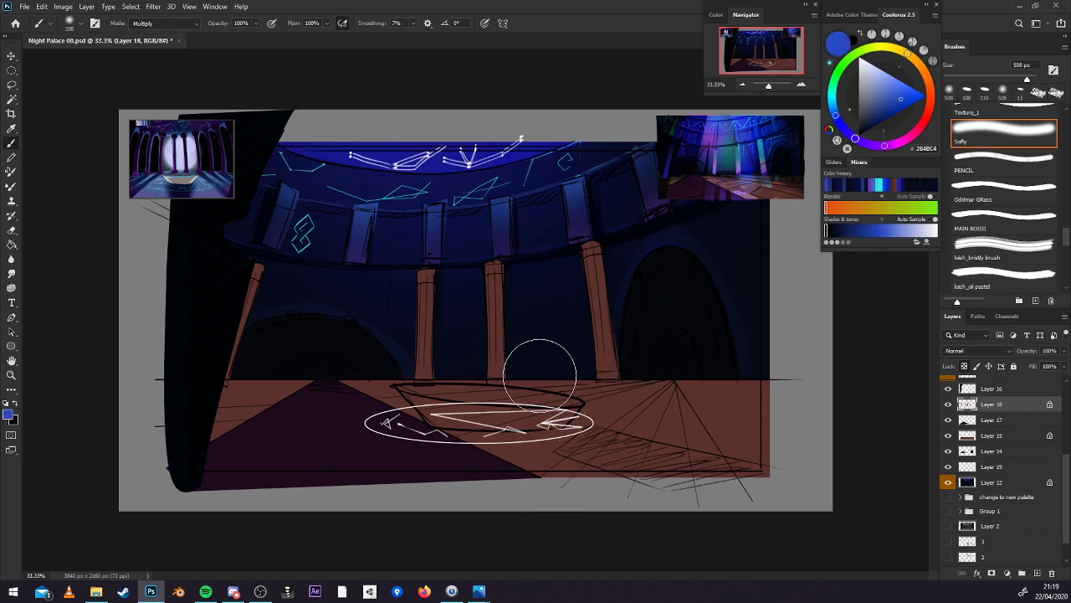
Lock Layer 14's transparent pixels, softly tint both archways with sampled dark navy using the brush in Normal mode, and save.
{"action": "left_click", "coordinate": [637, 255], "text": "alt"}
{"action": "left_click", "coordinate": [1000, 483]}
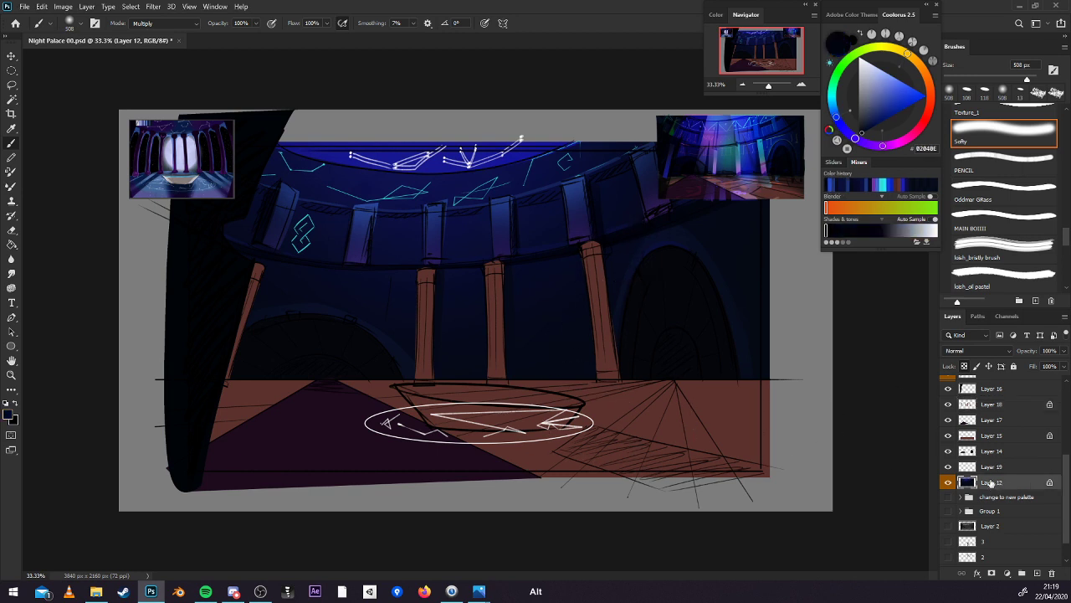
{"action": "left_click", "coordinate": [1016, 452]}
{"action": "left_click", "coordinate": [964, 367]}
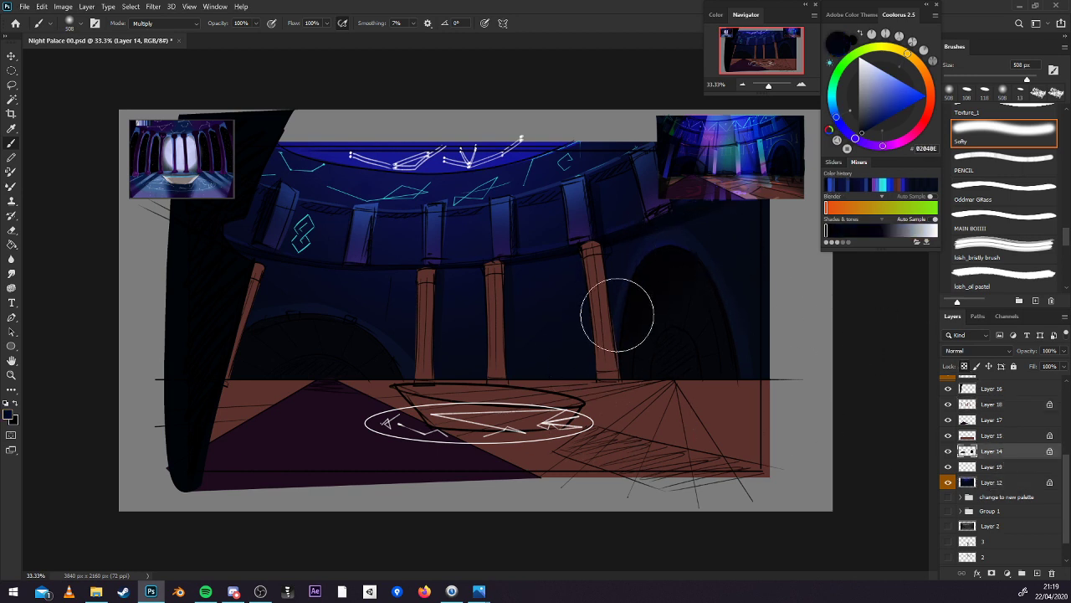
{"action": "left_click", "coordinate": [194, 23]}
{"action": "left_click", "coordinate": [154, 34]}
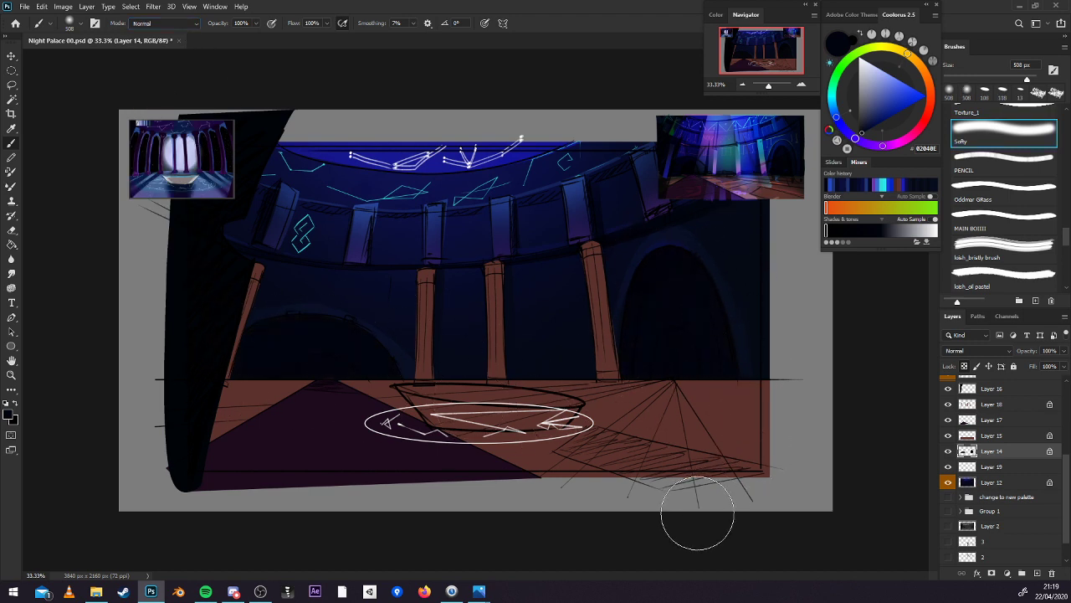
{"action": "key", "text": "ctrl+s"}
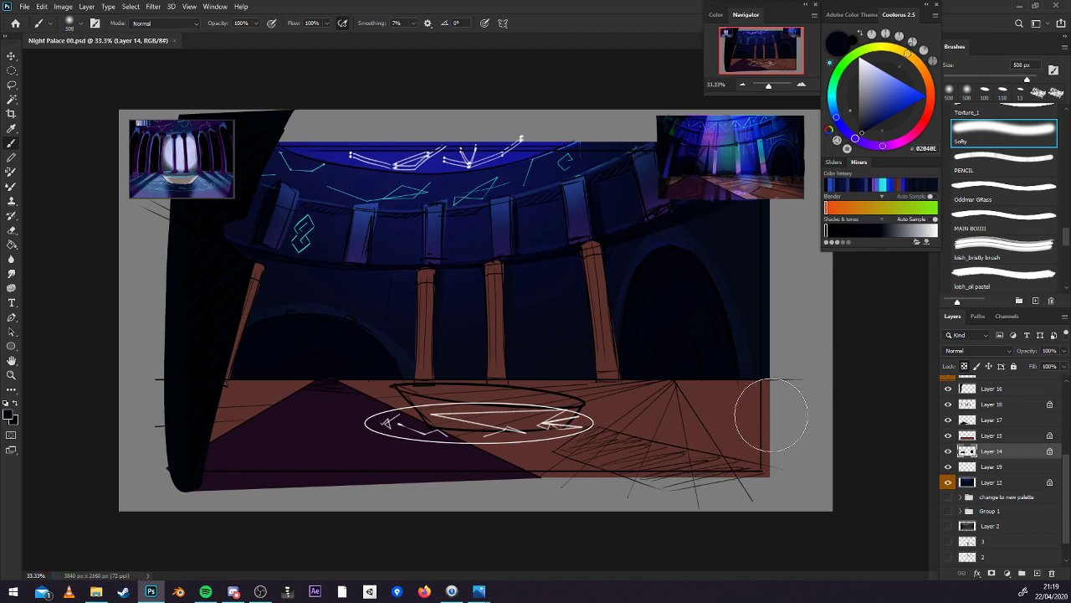
Check the floor on Layer 15 and build a combined selection of wide, flat ellipses across it around the constellation circle.
{"action": "left_click", "coordinate": [997, 406]}
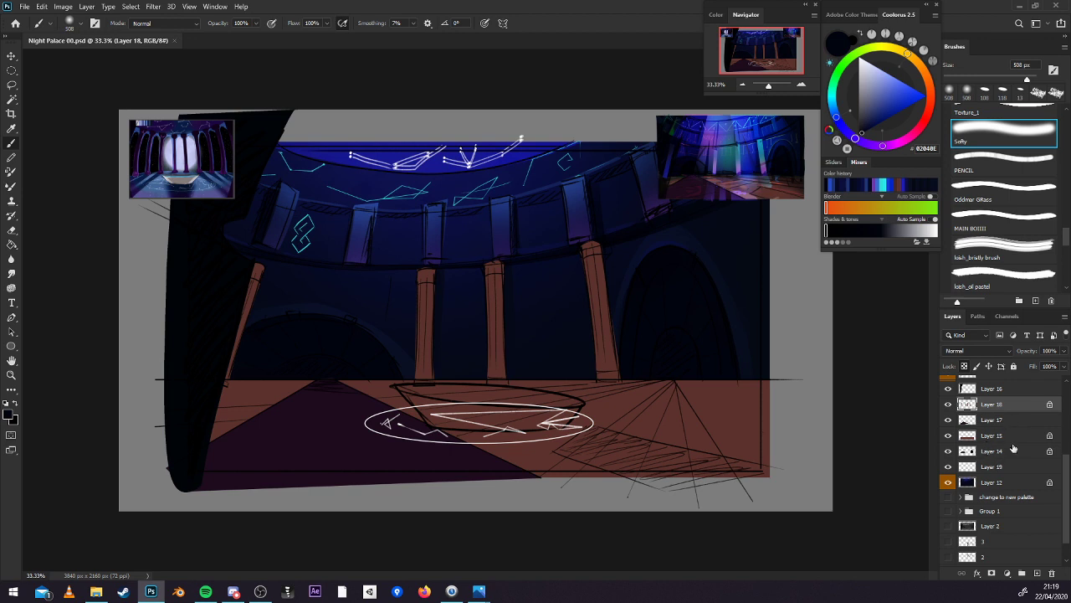
{"action": "left_click", "coordinate": [994, 436]}
{"action": "left_click", "coordinate": [948, 435]}
{"action": "left_click", "coordinate": [948, 435]}
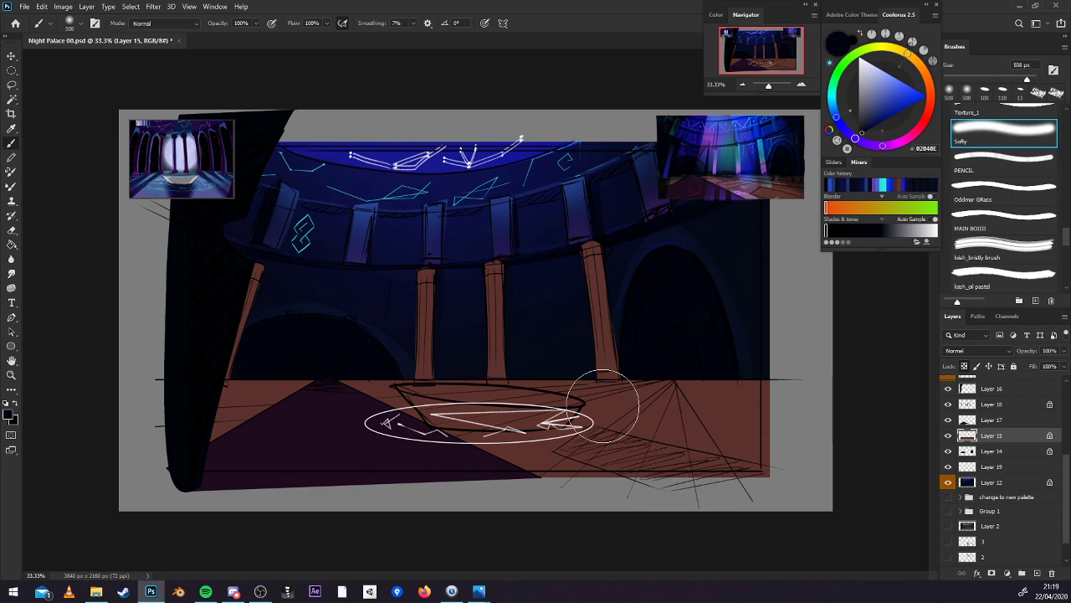
{"action": "left_click", "coordinate": [12, 70]}
{"action": "left_click_drag", "start_coordinate": [270, 403], "coordinate": [665, 454]}
{"action": "left_click_drag", "start_coordinate": [229, 398], "coordinate": [738, 418]}
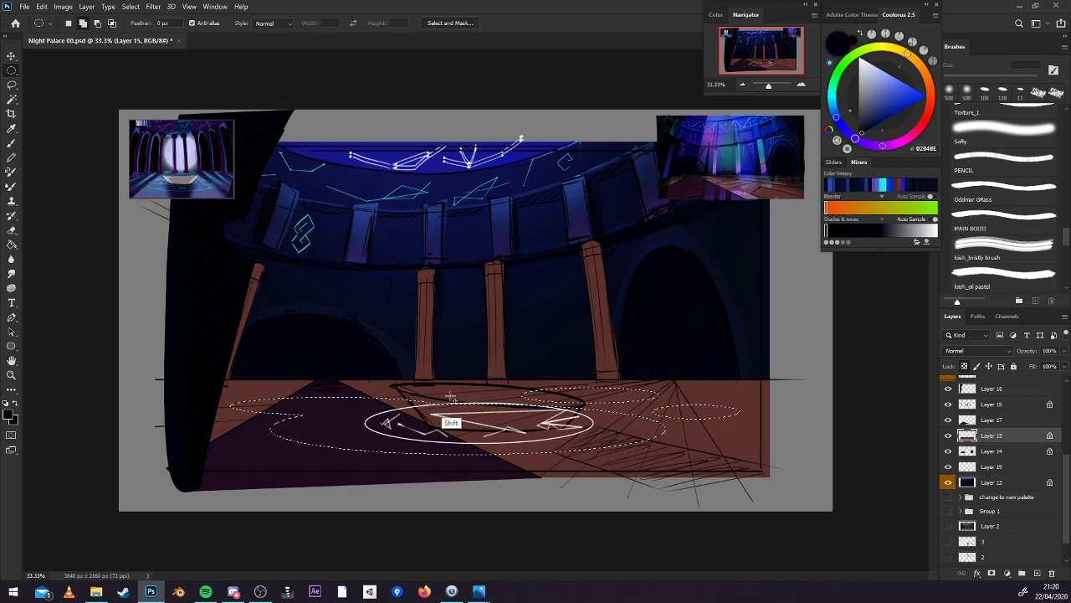
{"action": "left_click_drag", "start_coordinate": [449, 397], "coordinate": [518, 400]}
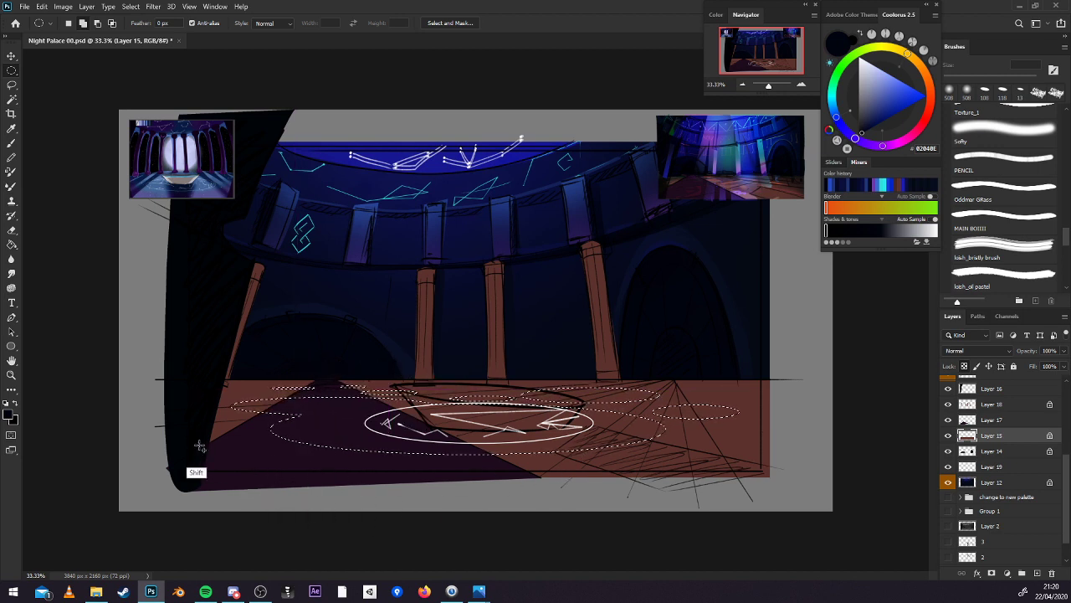
{"action": "left_click_drag", "start_coordinate": [310, 458], "coordinate": [311, 458]}
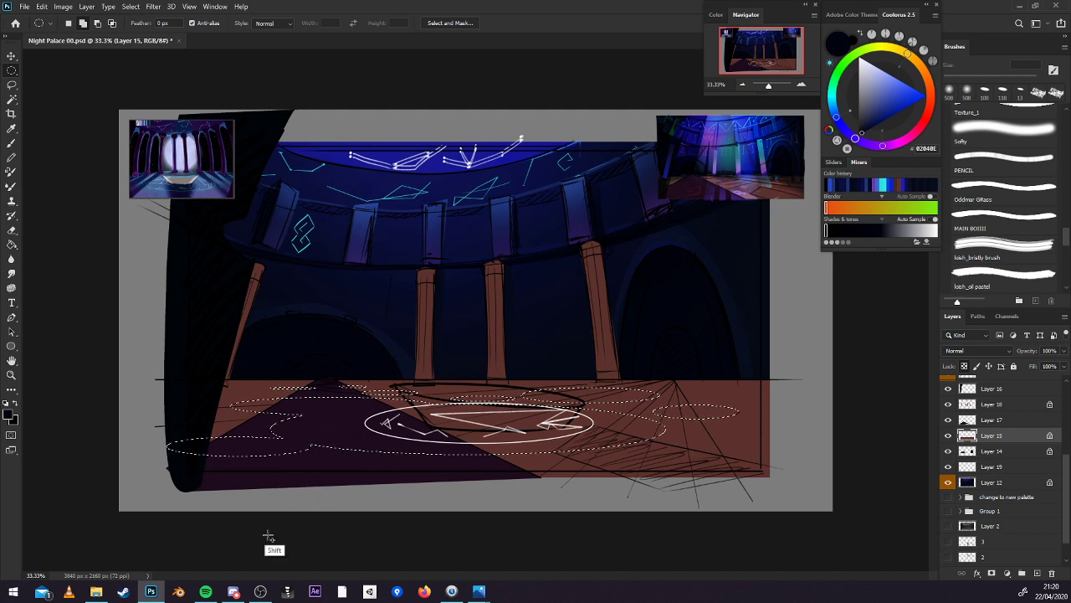
Fill the selected floor ellipses on a new layer with purple sampled from the right reference image, using the Softy brush.
{"action": "left_click", "coordinate": [1038, 574]}
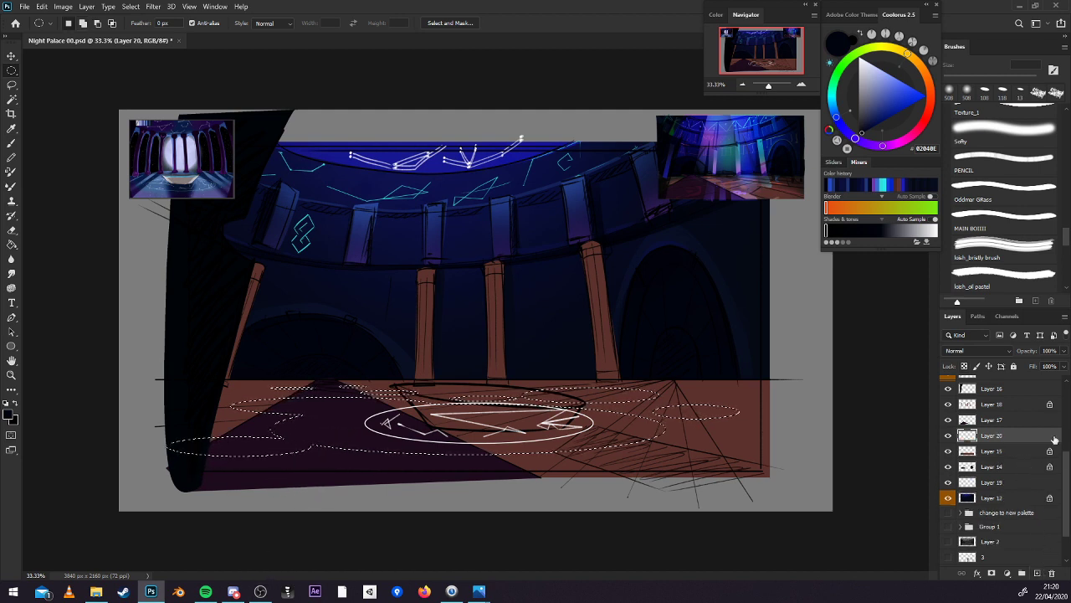
{"action": "left_click", "coordinate": [1010, 142]}
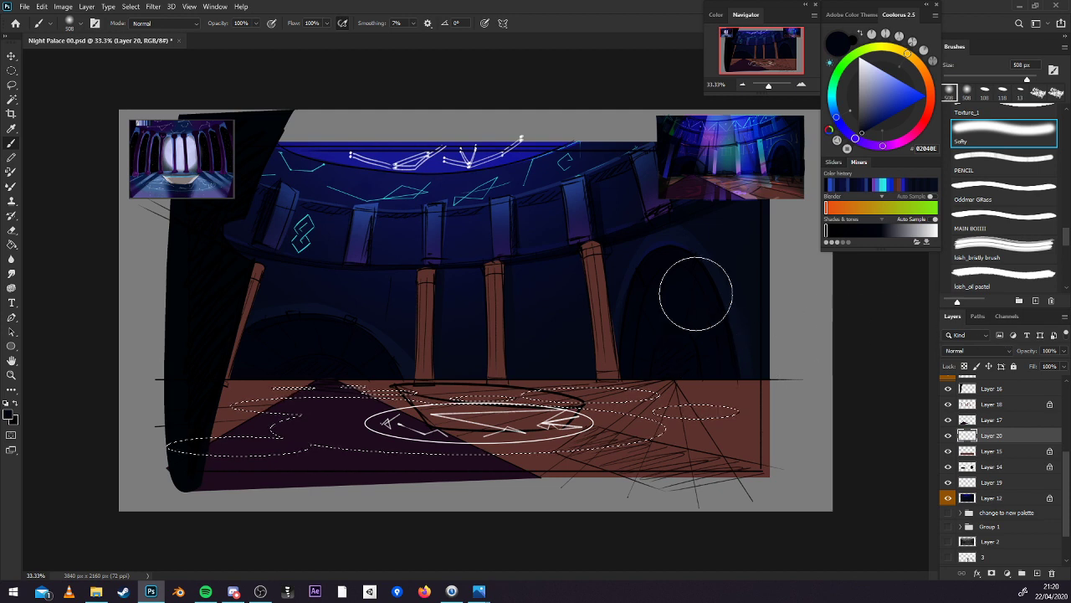
{"action": "left_click", "coordinate": [712, 131], "text": "alt"}
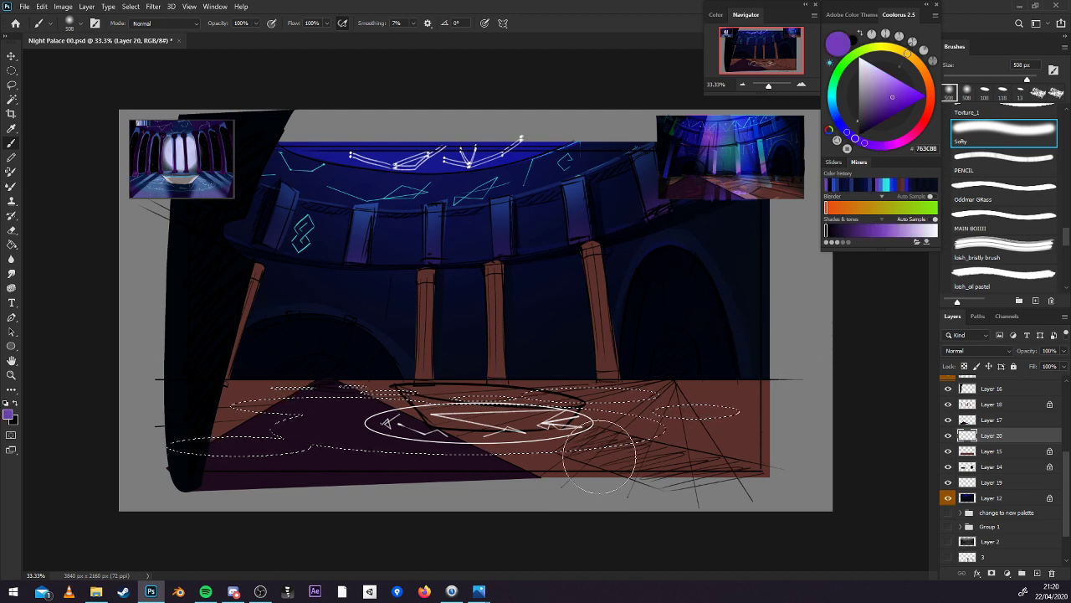
{"action": "mouse_move", "coordinate": [695, 410]}
{"action": "left_mouse_down"}
{"action": "mouse_move", "coordinate": [558, 490]}
{"action": "mouse_move", "coordinate": [482, 390]}
{"action": "left_mouse_up"}
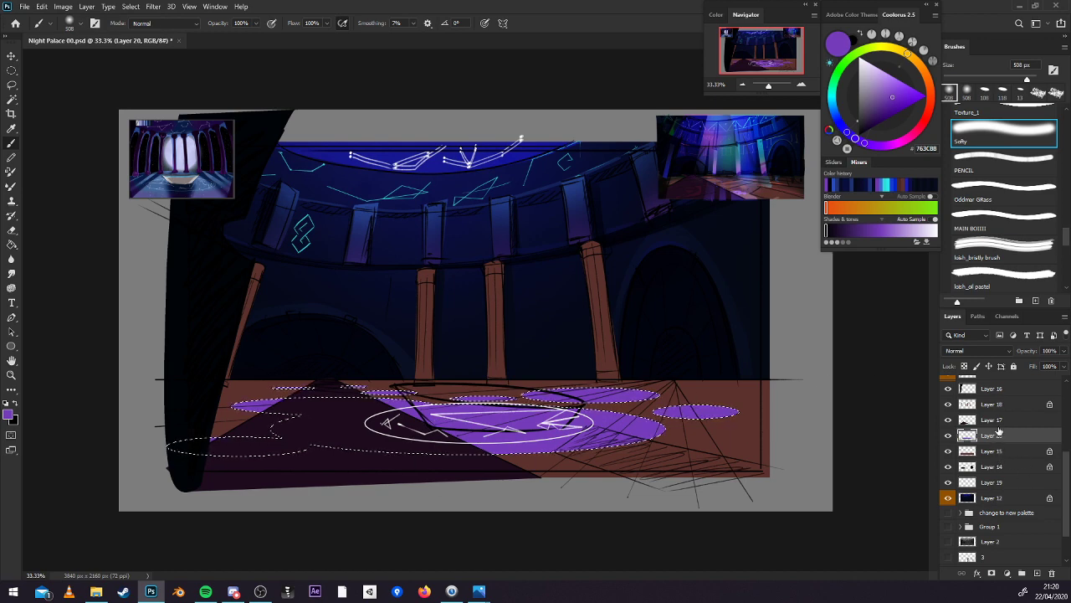
Move the purple ellipse layer above Layer 17 and set its blend mode to Color Dodge.
{"action": "left_click_drag", "start_coordinate": [999, 431], "coordinate": [1002, 416]}
{"action": "left_click", "coordinate": [977, 351]}
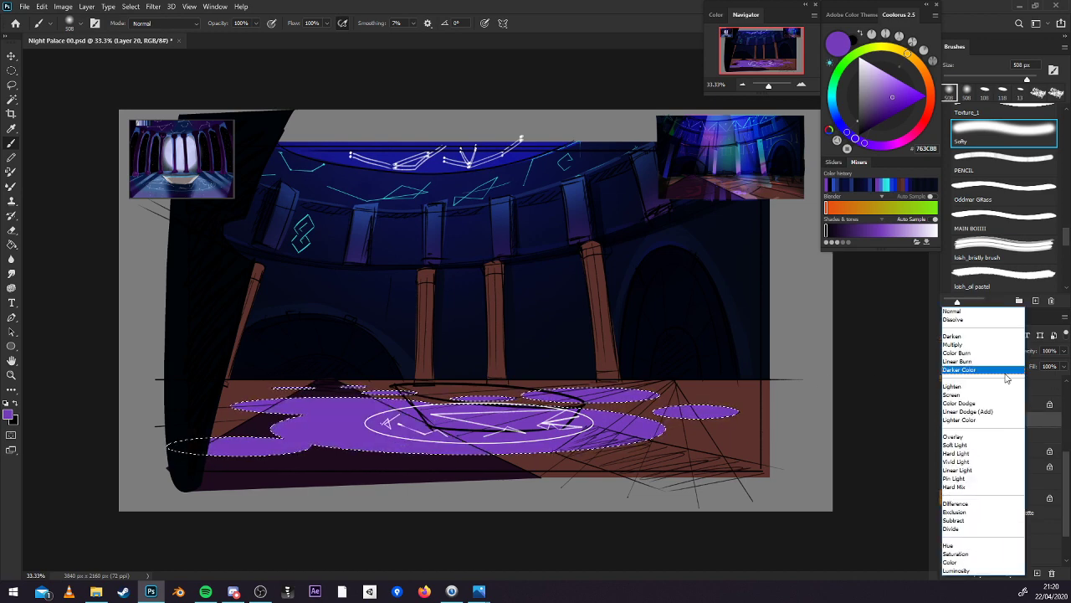
{"action": "left_click", "coordinate": [981, 403]}
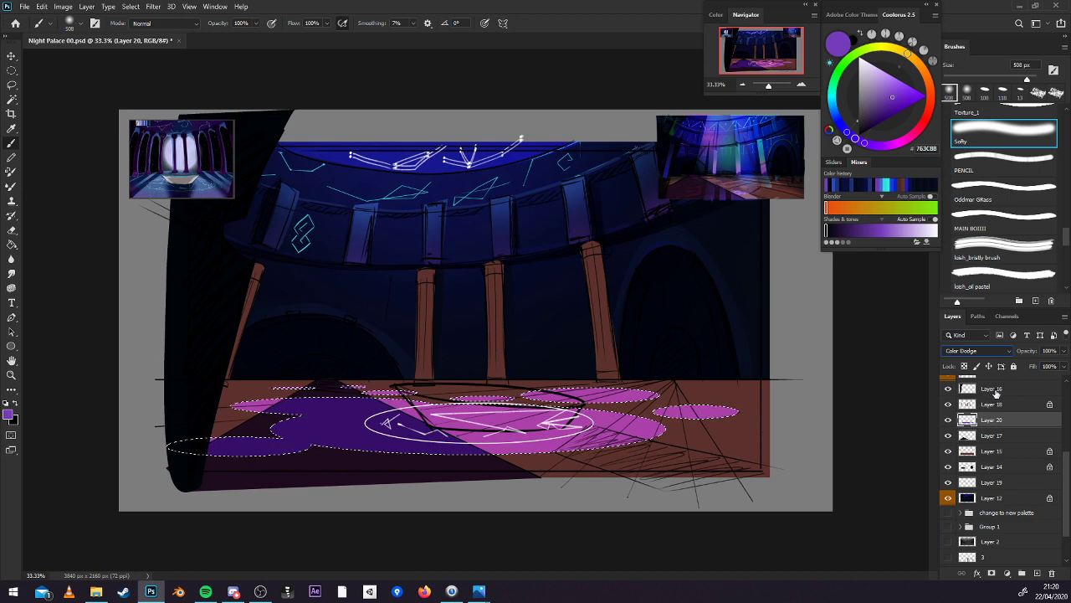
Brush blue tones sampled from the right reference image and a deeper violet-blue over parts of the floor's light ellipses.
{"action": "key", "text": "alt"}
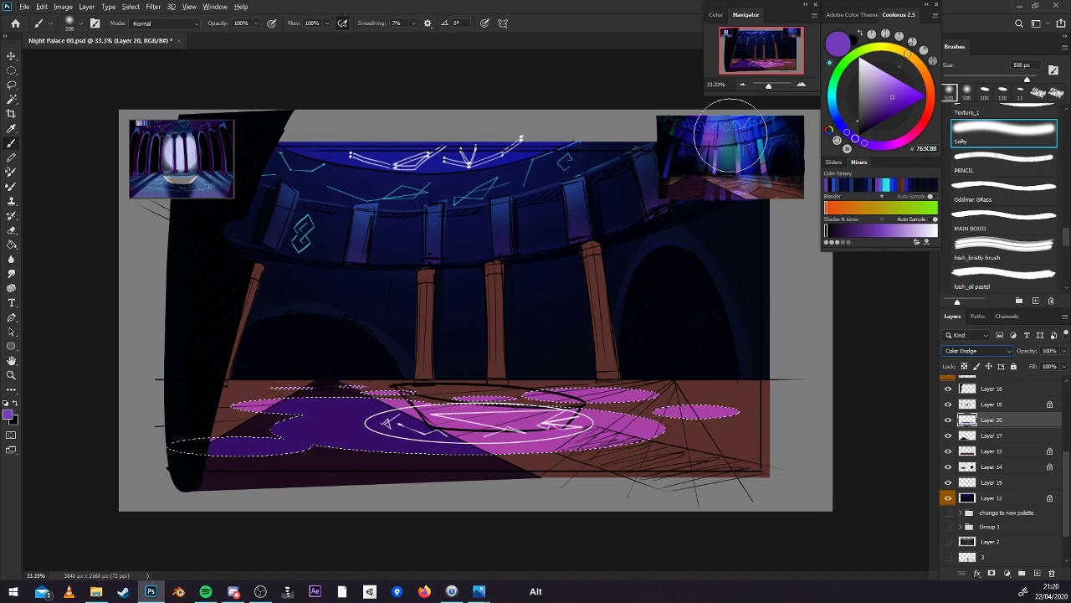
{"action": "left_click", "coordinate": [758, 171], "text": "alt"}
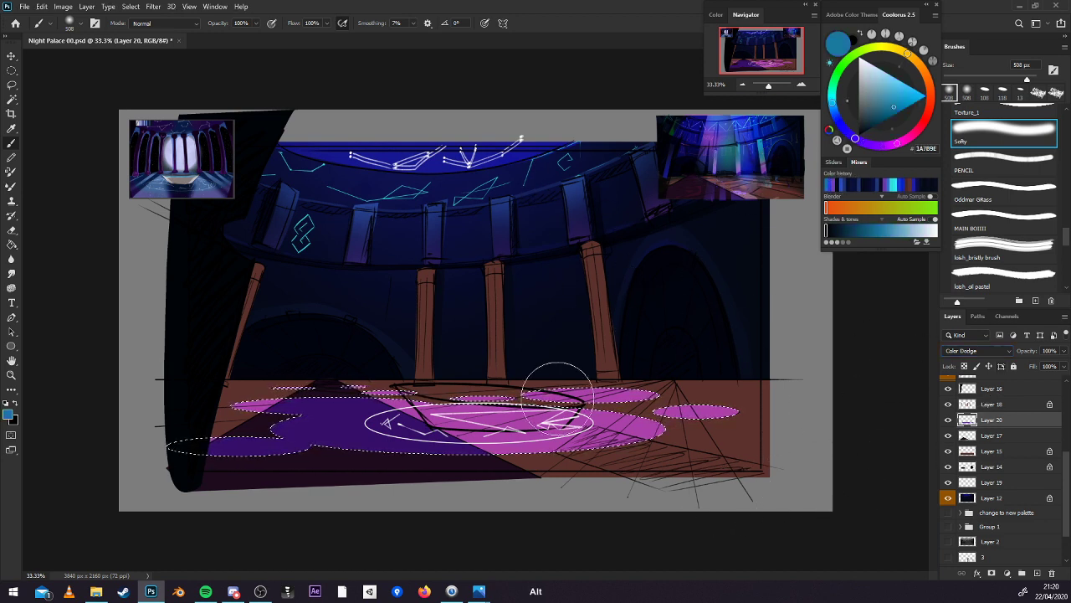
{"action": "left_click", "coordinate": [758, 180], "text": "alt"}
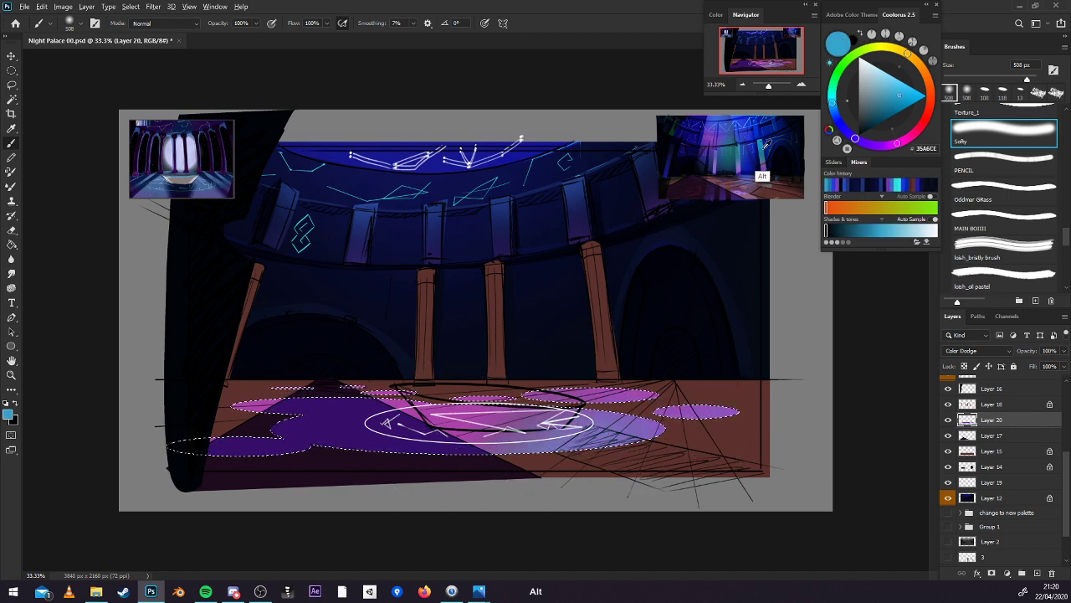
{"action": "left_click", "coordinate": [764, 182], "text": "alt"}
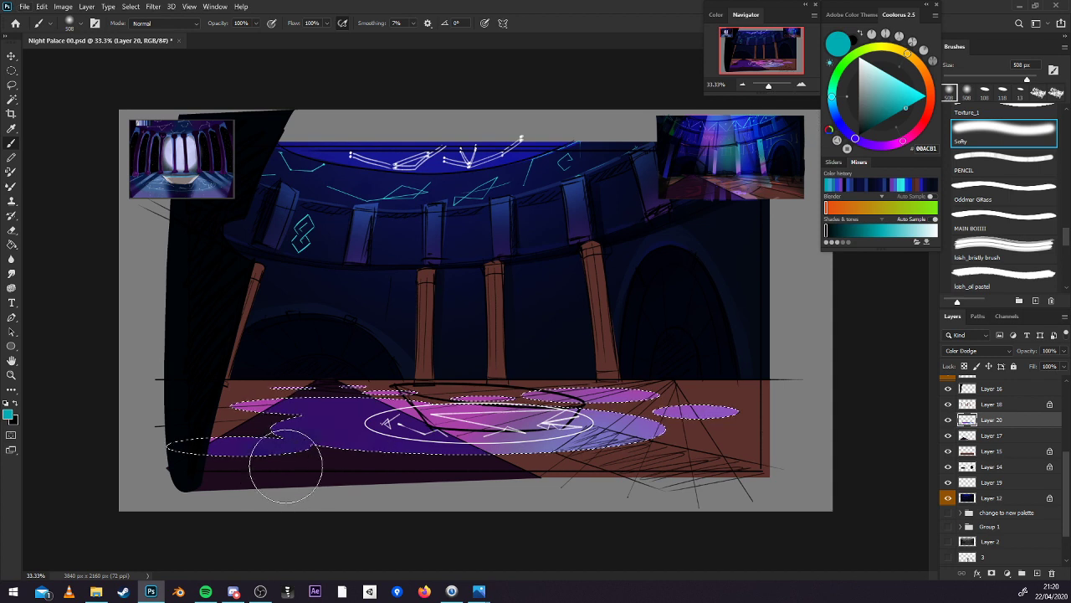
{"action": "left_click", "coordinate": [825, 184]}
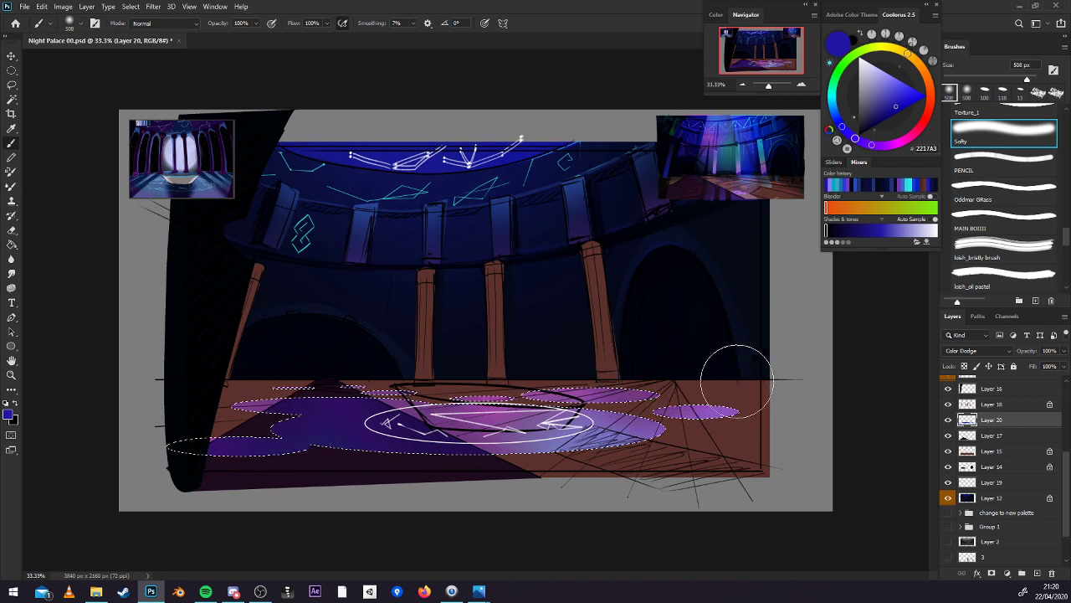
{"action": "left_click", "coordinate": [865, 231]}
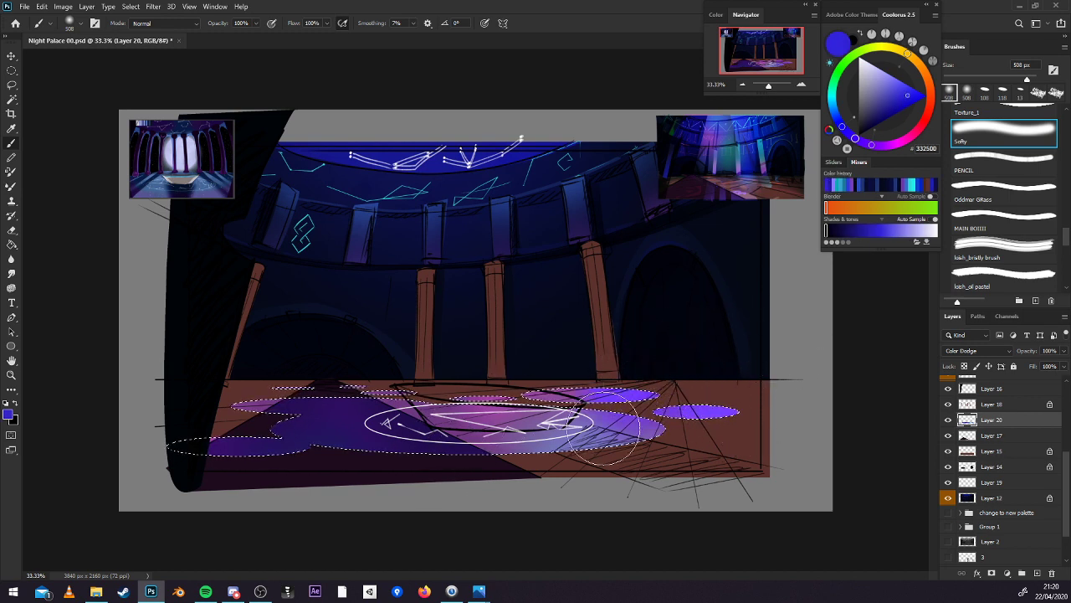
Deselect the floor light pools and compare the painting with Layer 20 hidden and shown.
{"action": "mouse_move", "coordinate": [450, 593]}
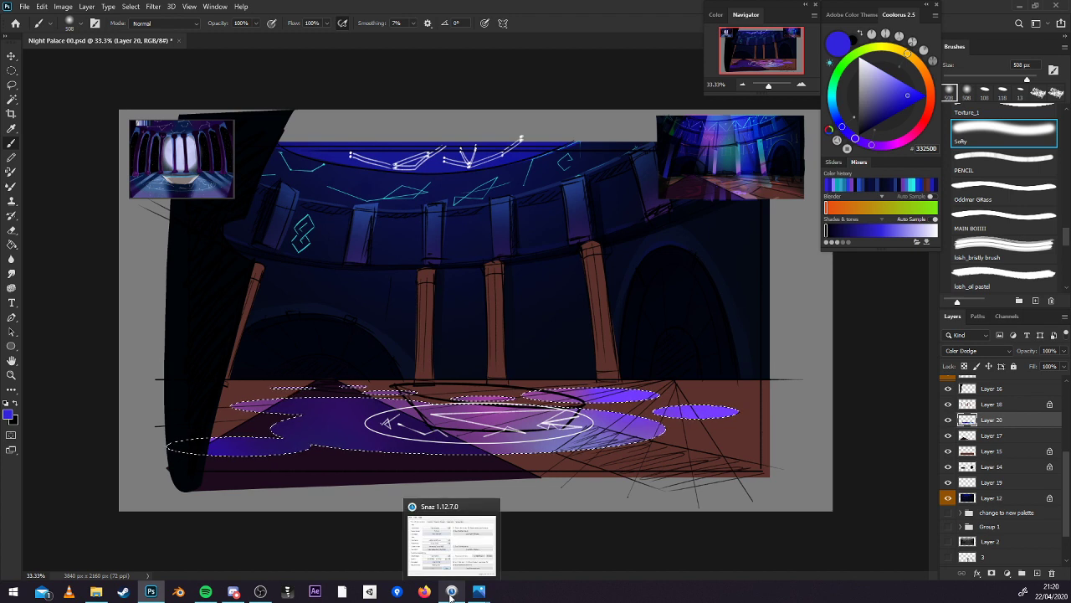
{"action": "key", "text": "ctrl+d"}
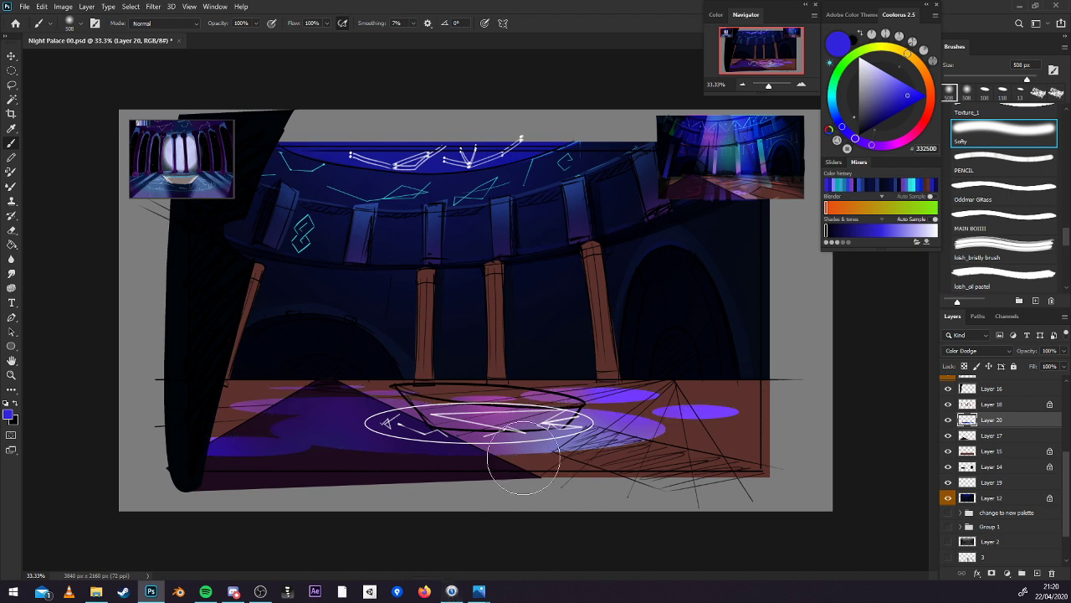
{"action": "left_click", "coordinate": [950, 419]}
{"action": "left_click", "coordinate": [951, 419]}
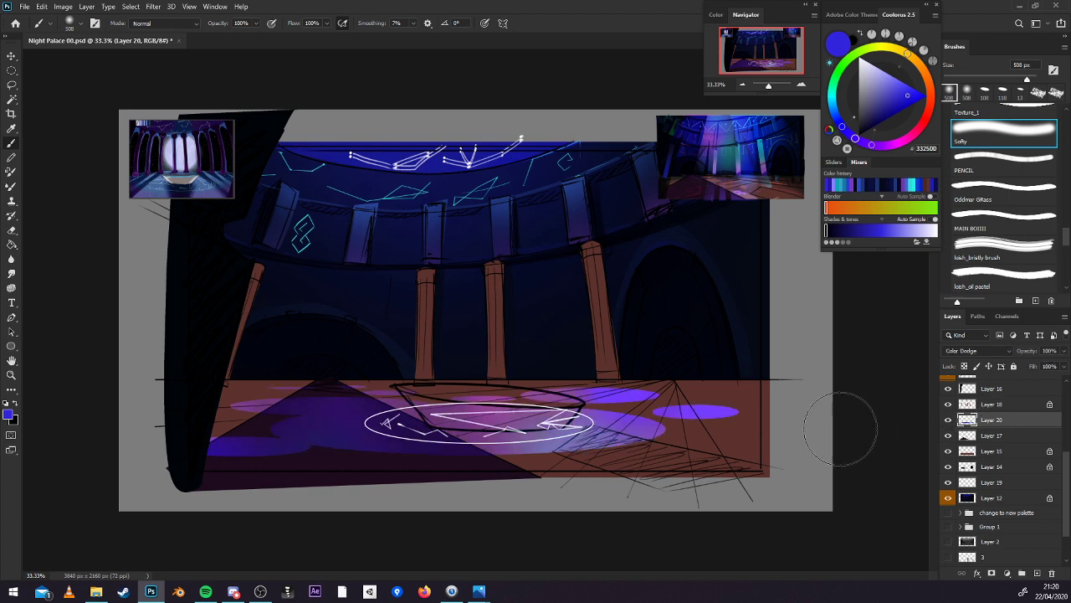
Begin painting the dark floor shadow on Layer 17 with the MAIN BOIIII brush in maroon sampled from the reference picture, with Layer 20 hidden.
{"action": "key", "text": "alt"}
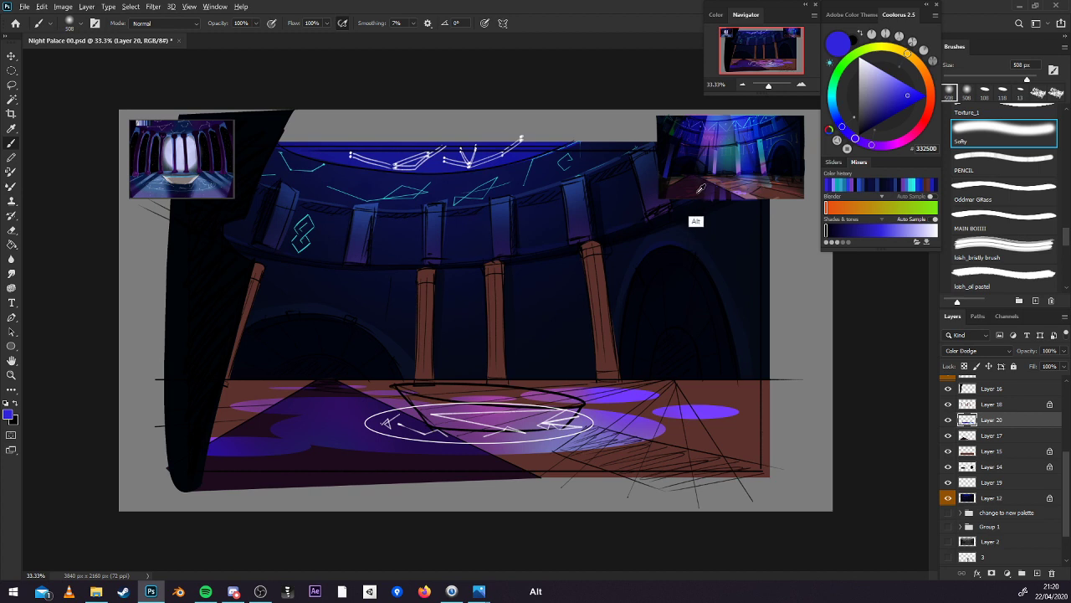
{"action": "left_click", "coordinate": [697, 190], "text": "alt"}
{"action": "left_click", "coordinate": [1007, 437]}
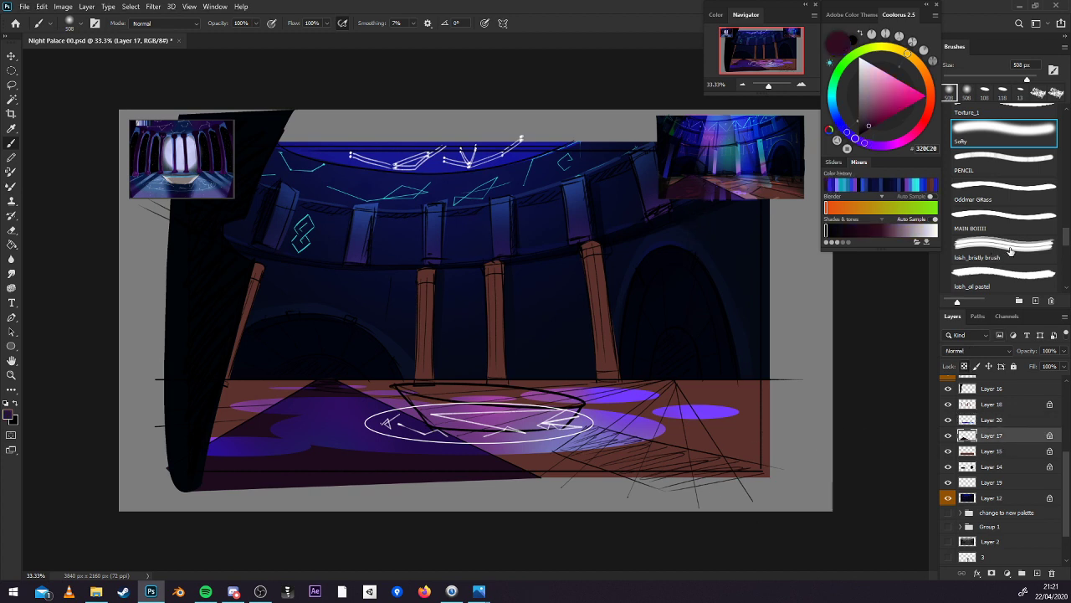
{"action": "left_click", "coordinate": [1010, 221]}
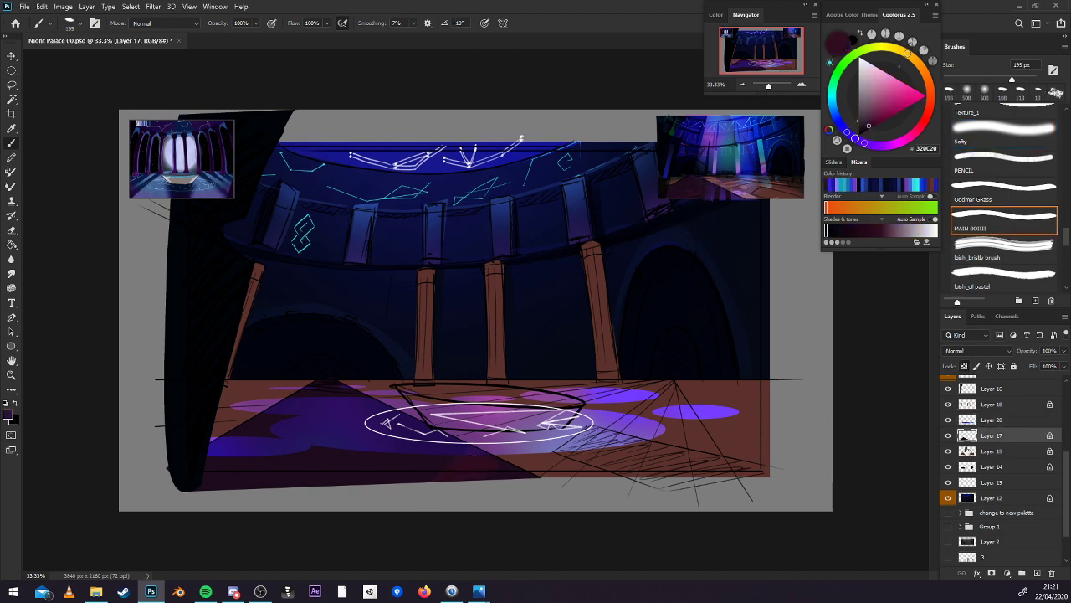
{"action": "left_click", "coordinate": [948, 419]}
{"action": "key", "text": "r"}
{"action": "mouse_move", "coordinate": [735, 388]}
{"action": "left_mouse_down"}
{"action": "mouse_move", "coordinate": [767, 349]}
{"action": "mouse_move", "coordinate": [764, 276]}
{"action": "left_mouse_up"}
{"action": "left_click_drag", "start_coordinate": [742, 351], "coordinate": [828, 227]}
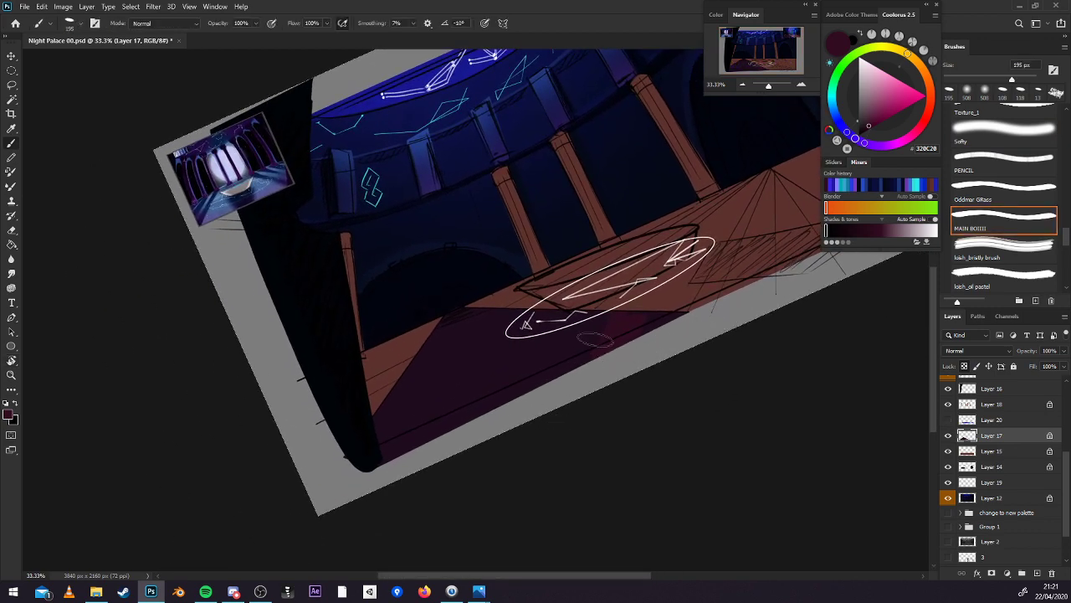
Blend dark maroon tones across the shadowed floor area with a 293 px brush, resampling colours from the floor.
{"action": "left_click", "coordinate": [1019, 81]}
{"action": "key", "text": "alt"}
{"action": "left_click", "coordinate": [473, 316], "text": "alt"}
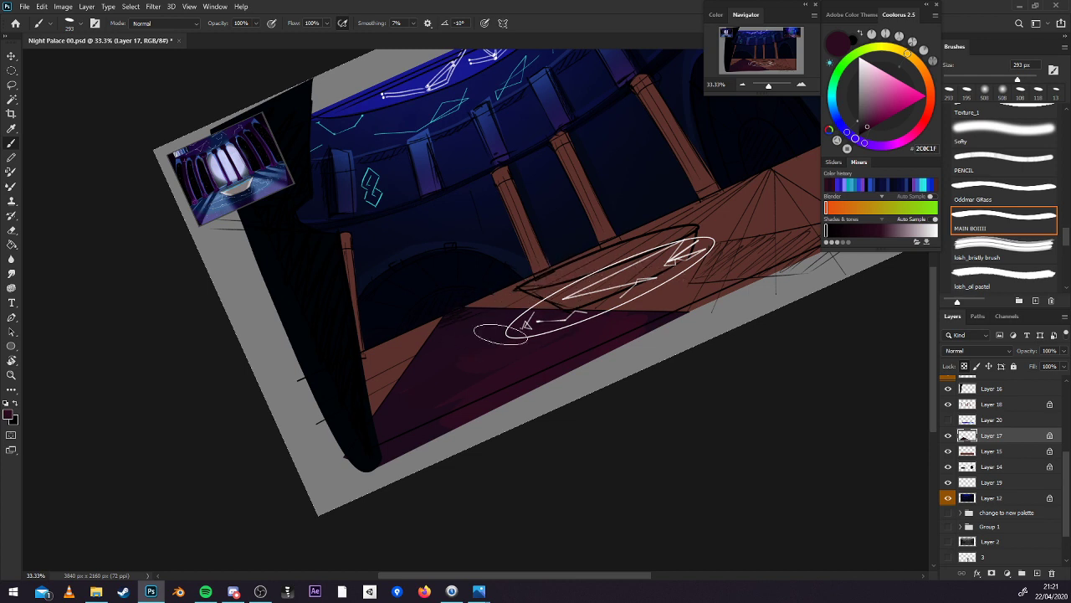
{"action": "left_click", "coordinate": [478, 353], "text": "alt"}
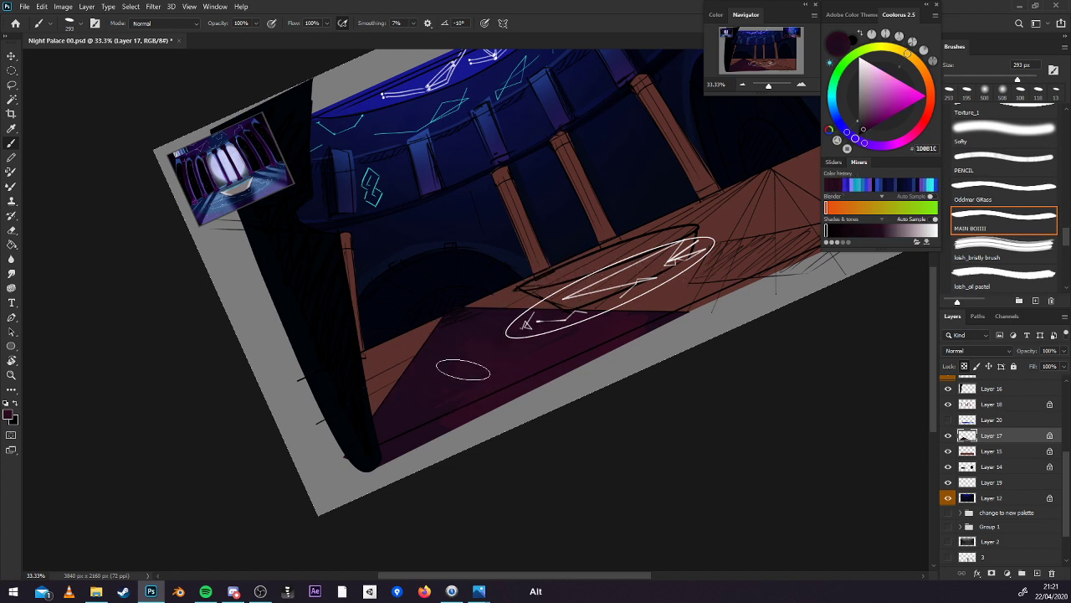
{"action": "left_click", "coordinate": [499, 356], "text": "alt"}
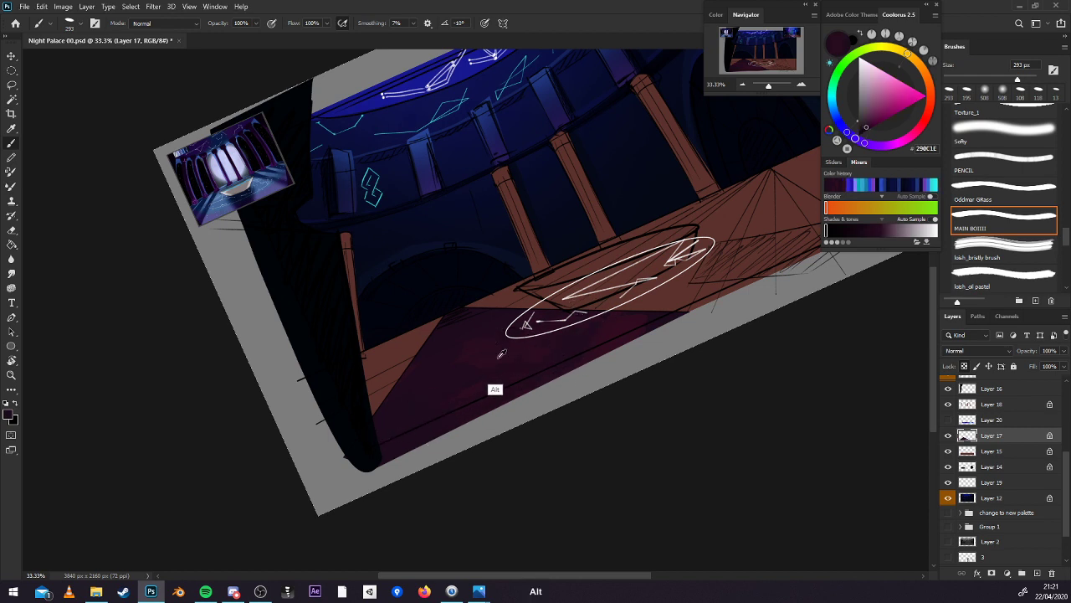
Darken the edges of the shadowed floor using the Softy brush in Multiply mode with a near-black blue sampled from the wall.
{"action": "left_click", "coordinate": [481, 264], "text": "alt"}
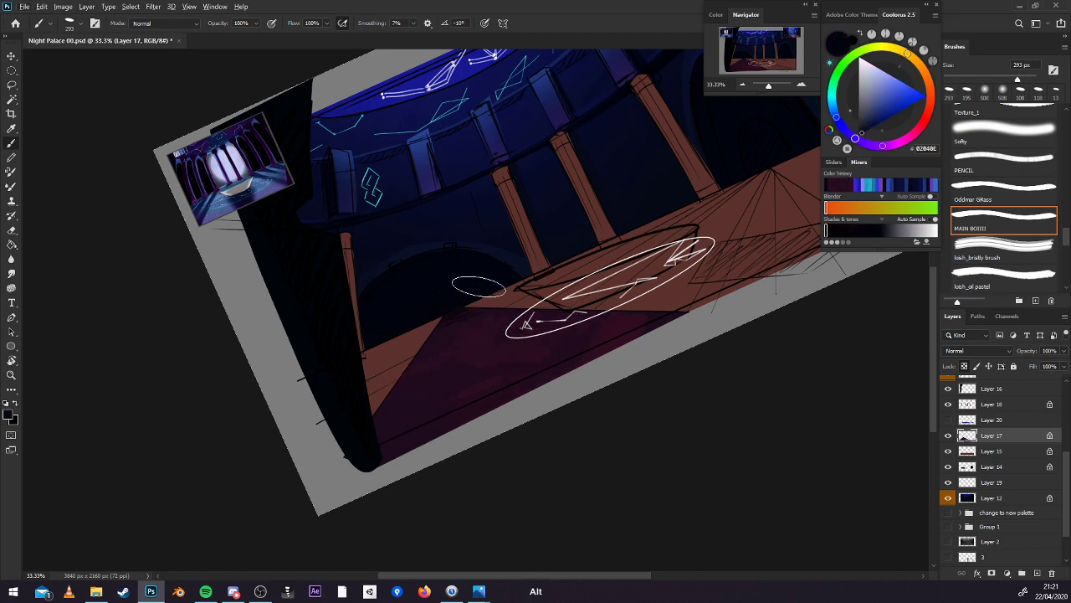
{"action": "left_click", "coordinate": [985, 139]}
{"action": "left_click", "coordinate": [180, 23]}
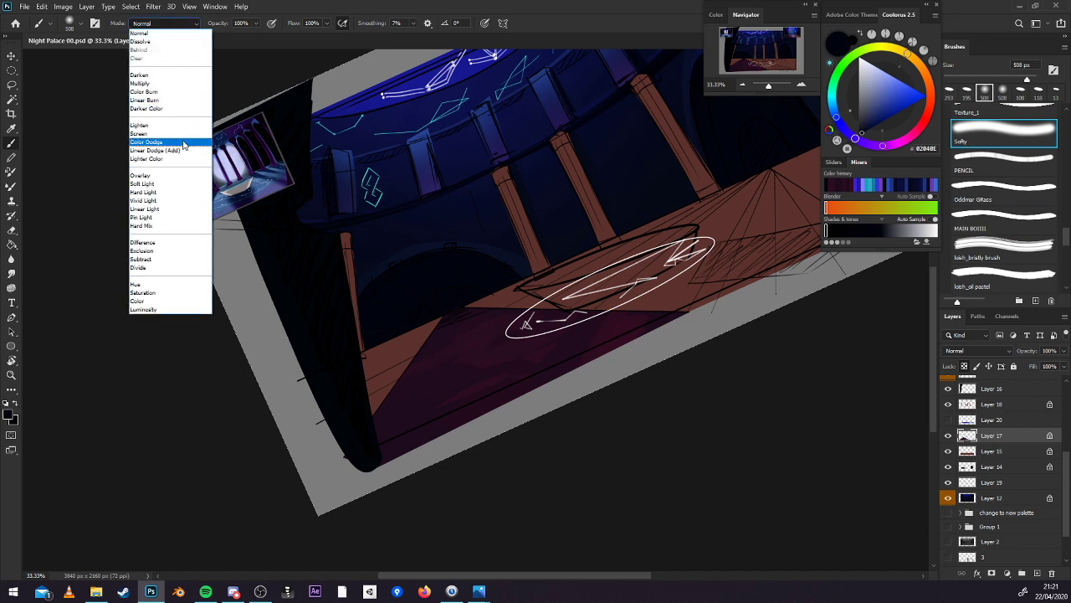
{"action": "left_click", "coordinate": [150, 83]}
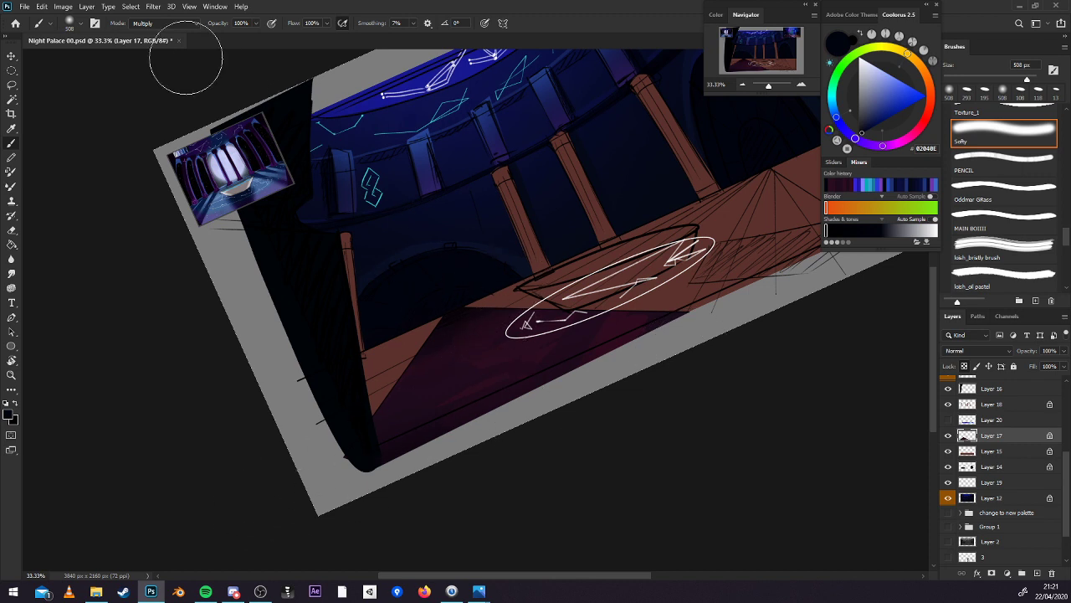
Brush a soft Color Dodge glow onto the shadowed floor with a sampled dark maroon and save the file.
{"action": "left_click", "coordinate": [163, 23]}
{"action": "left_click", "coordinate": [168, 155]}
{"action": "left_click", "coordinate": [536, 308], "text": "alt"}
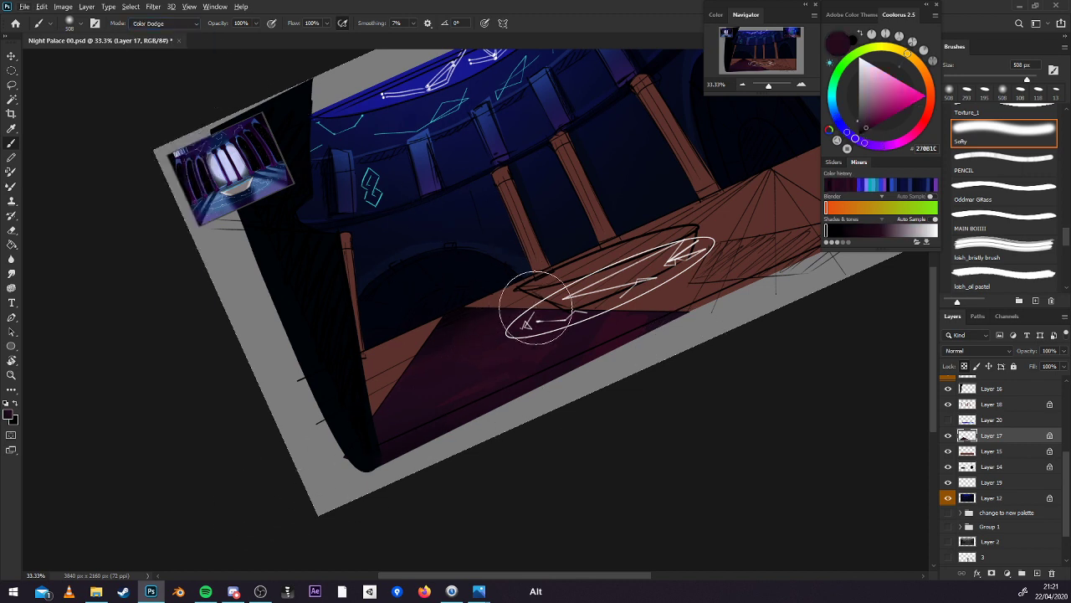
{"action": "mouse_move", "coordinate": [536, 308]}
{"action": "left_mouse_down"}
{"action": "mouse_move", "coordinate": [657, 255]}
{"action": "mouse_move", "coordinate": [531, 314]}
{"action": "mouse_move", "coordinate": [681, 269]}
{"action": "mouse_move", "coordinate": [551, 310]}
{"action": "mouse_move", "coordinate": [668, 281]}
{"action": "left_mouse_up"}
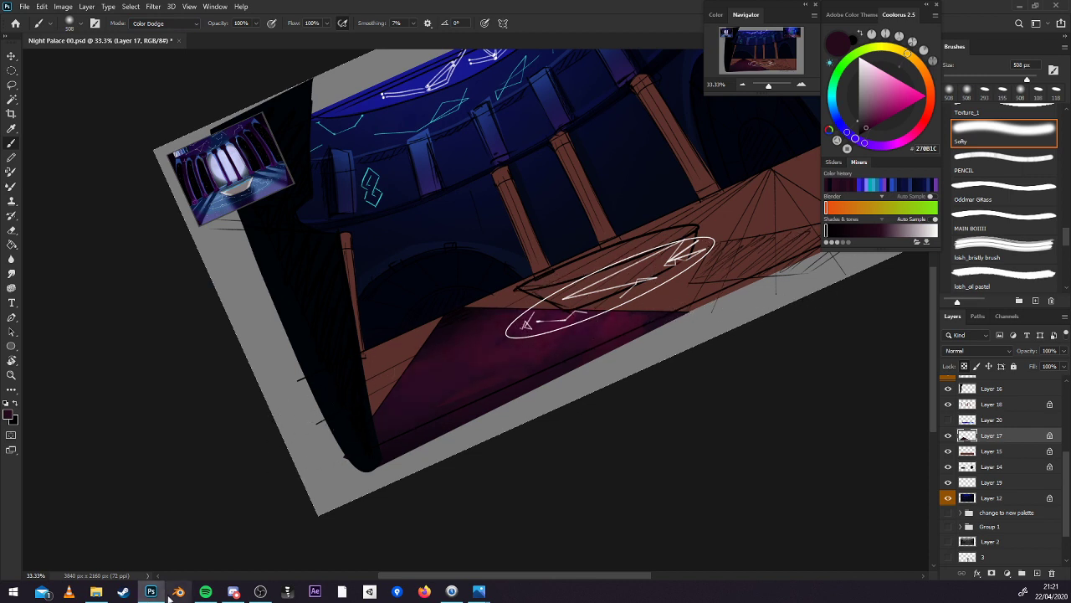
{"action": "key", "text": "ctrl+s"}
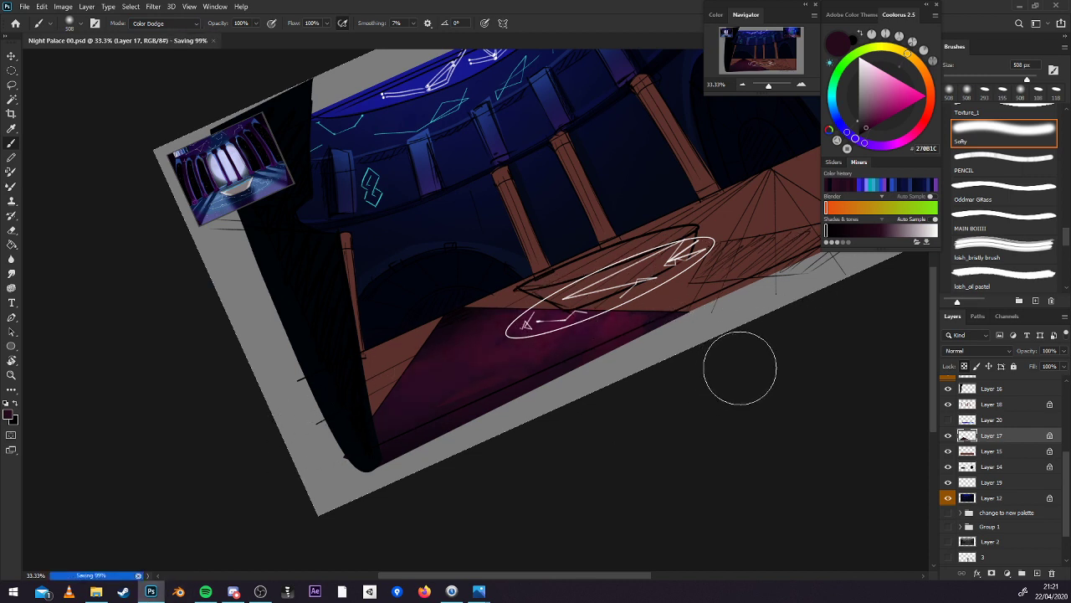
Brighten the brown floor on Layer 15 with soft Color Dodge strokes in its own sampled brown.
{"action": "left_click", "coordinate": [1002, 453]}
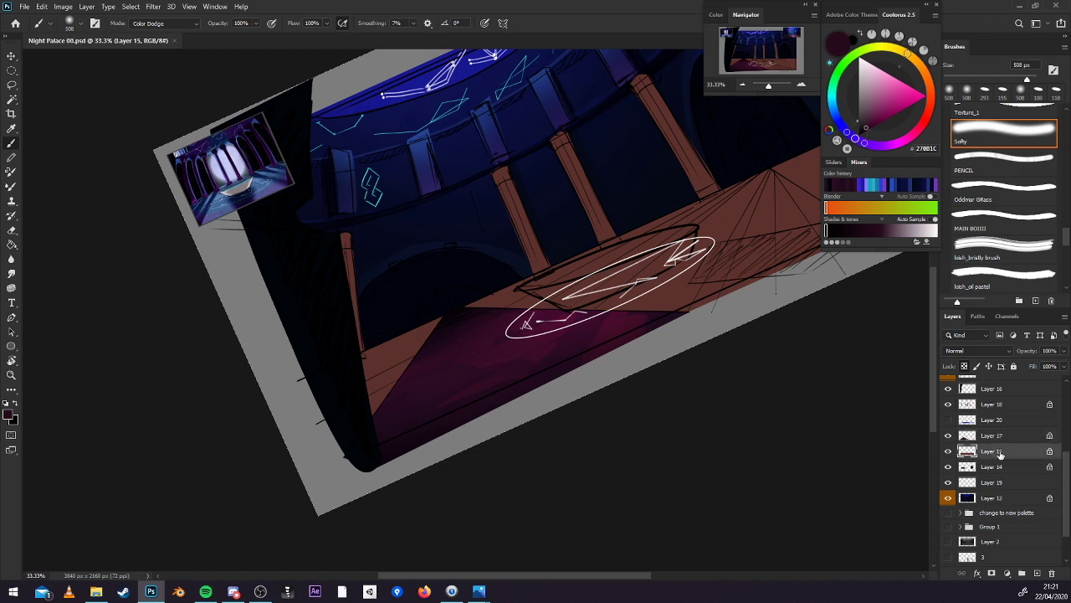
{"action": "left_click_drag", "start_coordinate": [703, 287], "coordinate": [616, 359]}
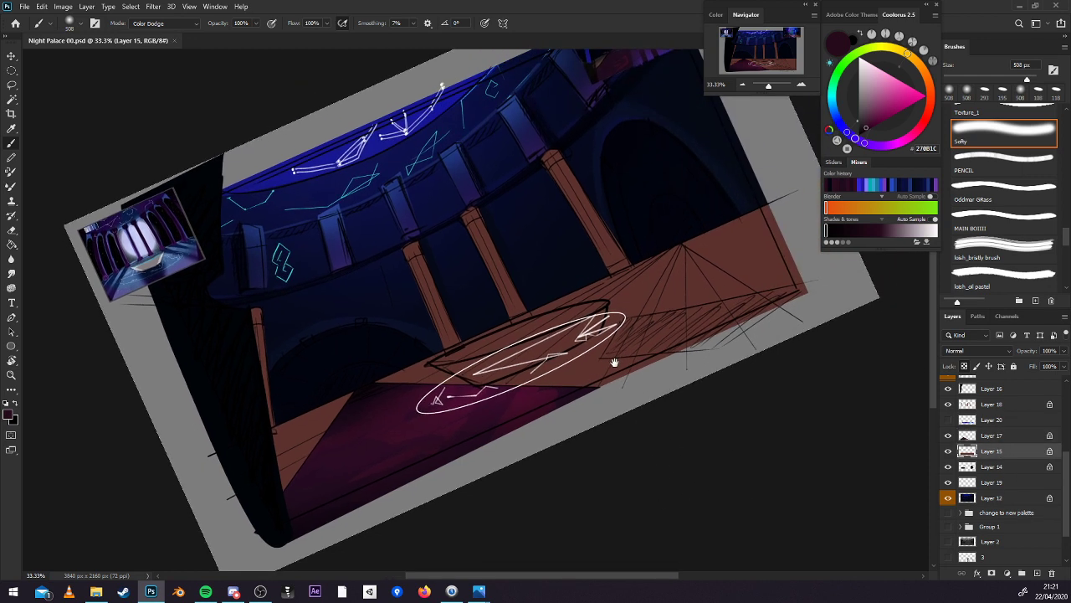
{"action": "left_click", "coordinate": [569, 399], "text": "alt"}
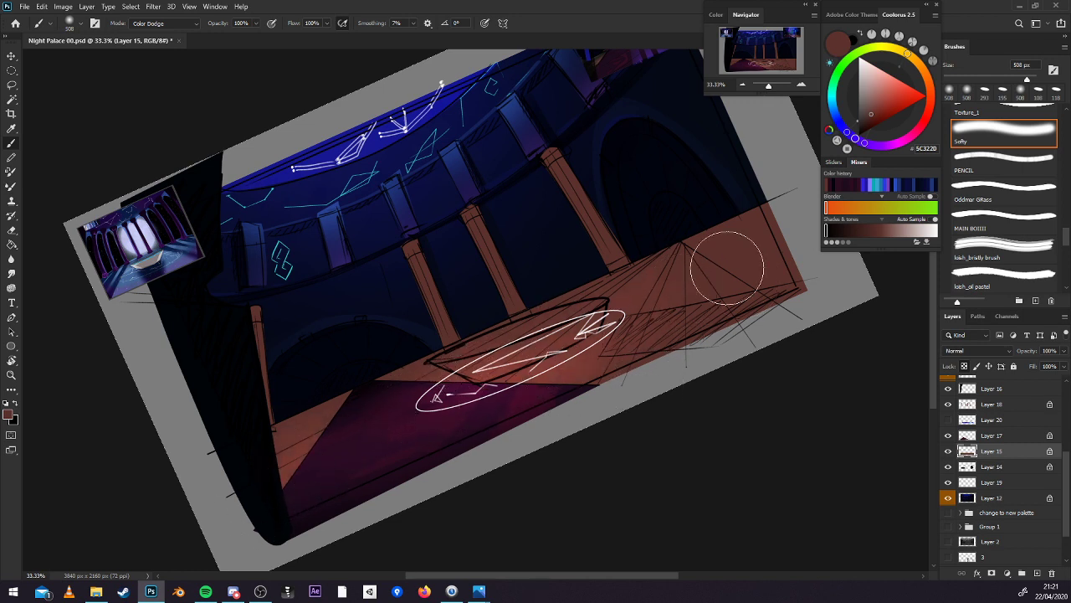
{"action": "left_click_drag", "start_coordinate": [725, 268], "coordinate": [679, 312]}
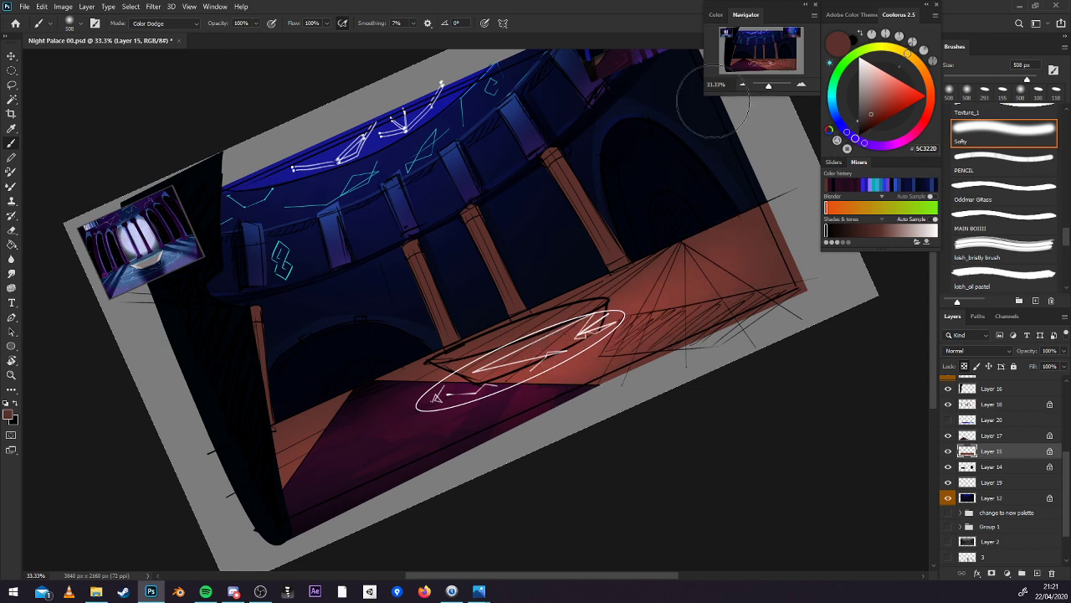
Tint the far edges of the brown floor with a sampled dark blue, using the soft brush in Overlay mode.
{"action": "left_click", "coordinate": [415, 335], "text": "alt"}
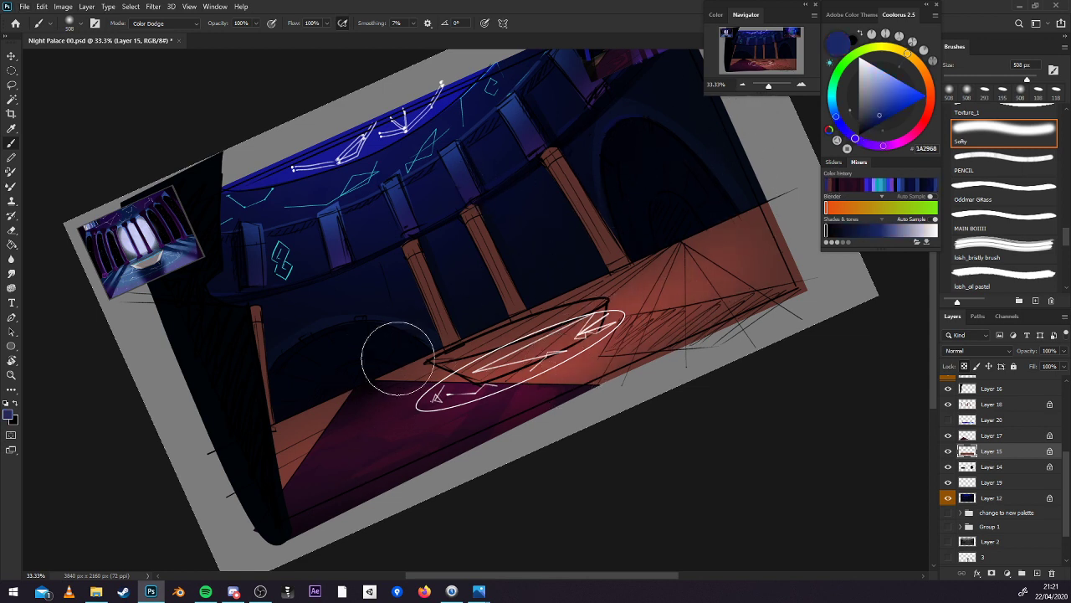
{"action": "left_click", "coordinate": [189, 23]}
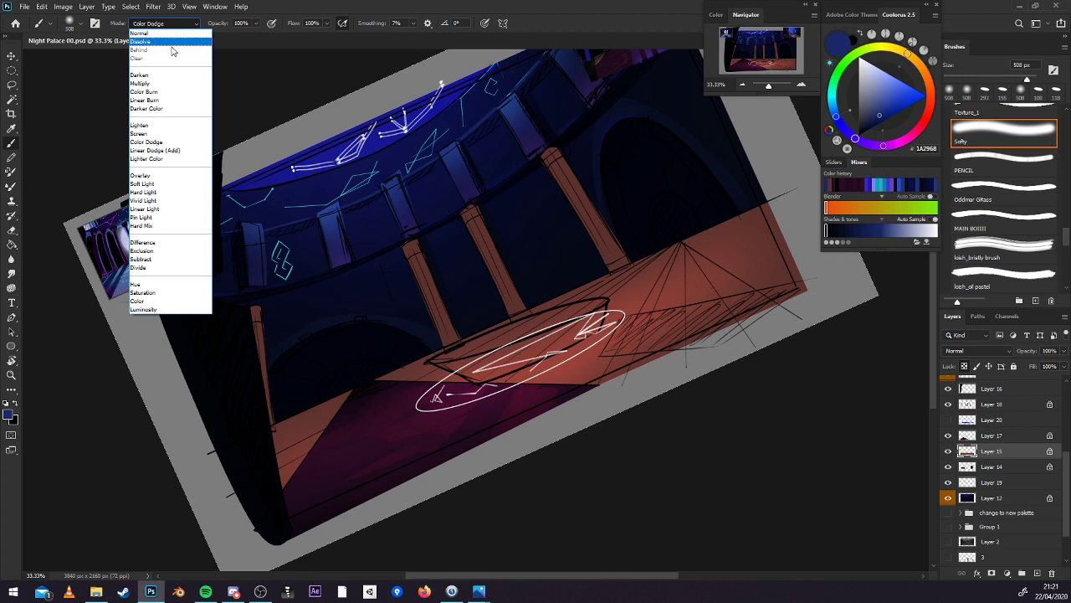
{"action": "left_click", "coordinate": [141, 175]}
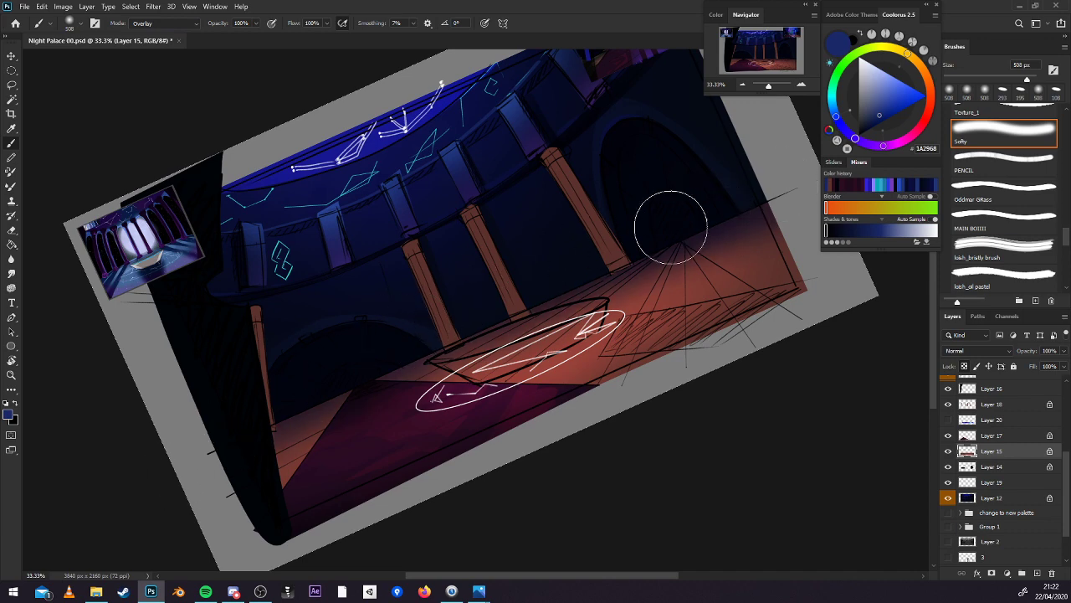
Straighten the canvas at 25% zoom and toggle Layer 18's visibility to check what it contains.
{"action": "left_click", "coordinate": [743, 85]}
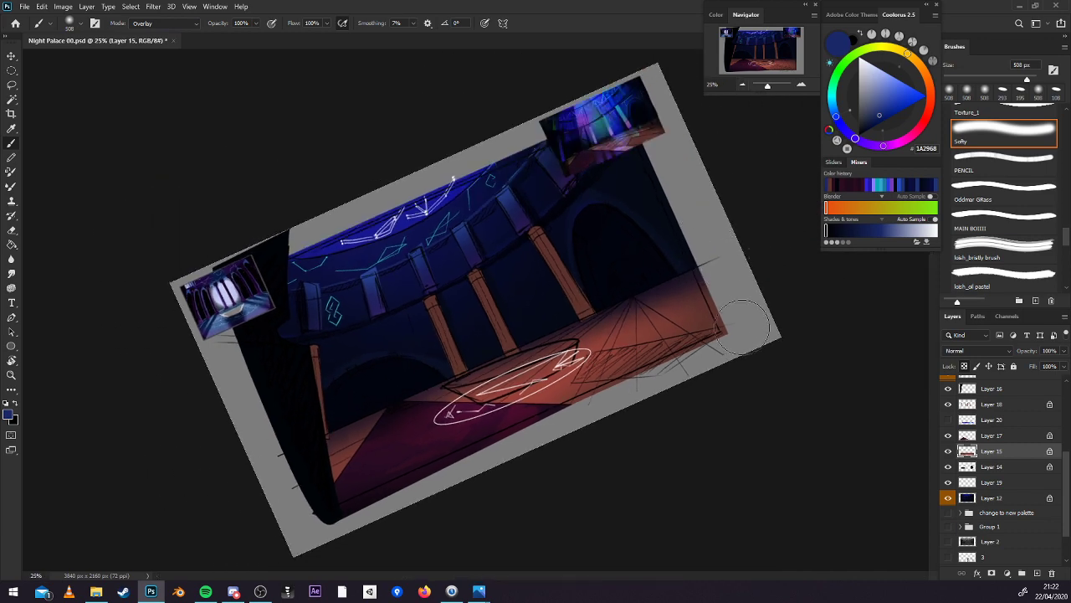
{"action": "key", "text": "r"}
{"action": "left_click_drag", "start_coordinate": [753, 335], "coordinate": [726, 444]}
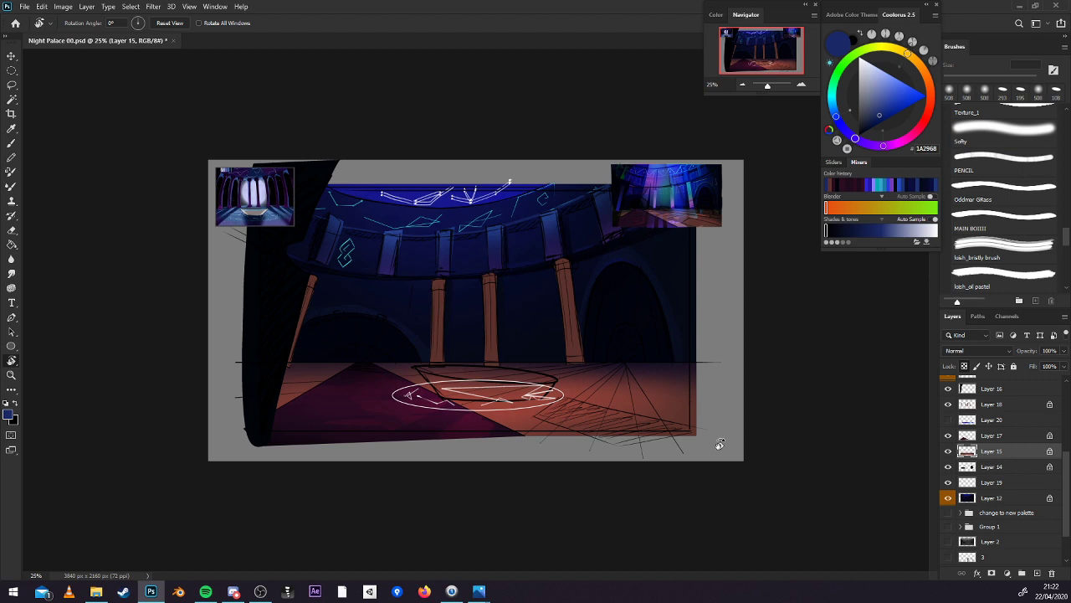
{"action": "left_click", "coordinate": [948, 404]}
{"action": "left_click", "coordinate": [948, 404]}
{"action": "left_click", "coordinate": [948, 405]}
{"action": "left_click", "coordinate": [947, 406]}
{"action": "left_click", "coordinate": [947, 406]}
{"action": "left_click", "coordinate": [946, 406]}
Recolour the brown lower columns on Layer 18 with blue sampled from the upper columns, using the Softy brush in Normal mode.
{"action": "left_click", "coordinate": [1017, 406]}
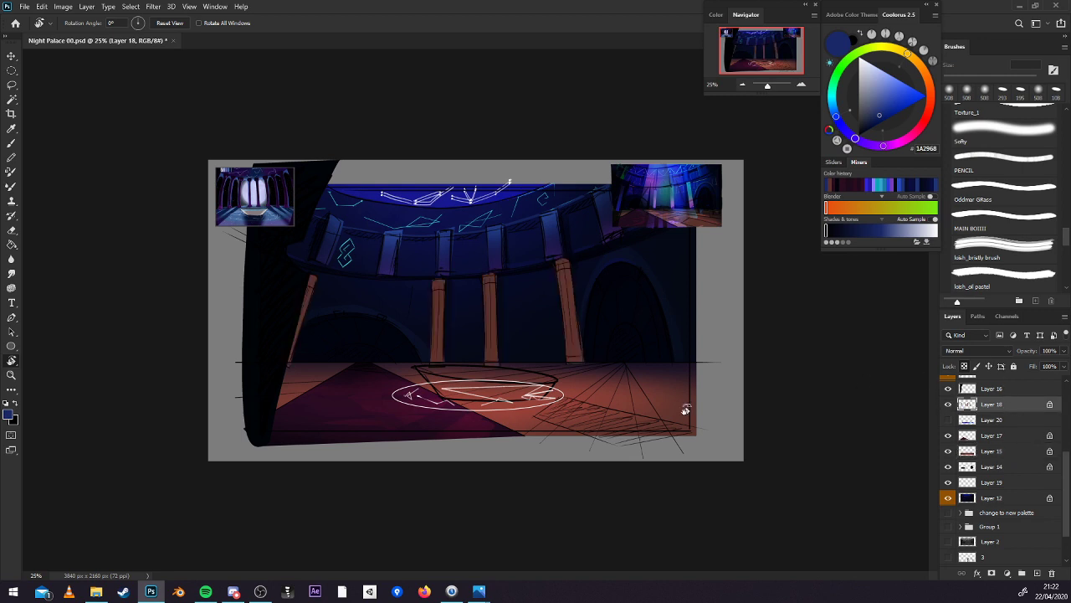
{"action": "key", "text": "b"}
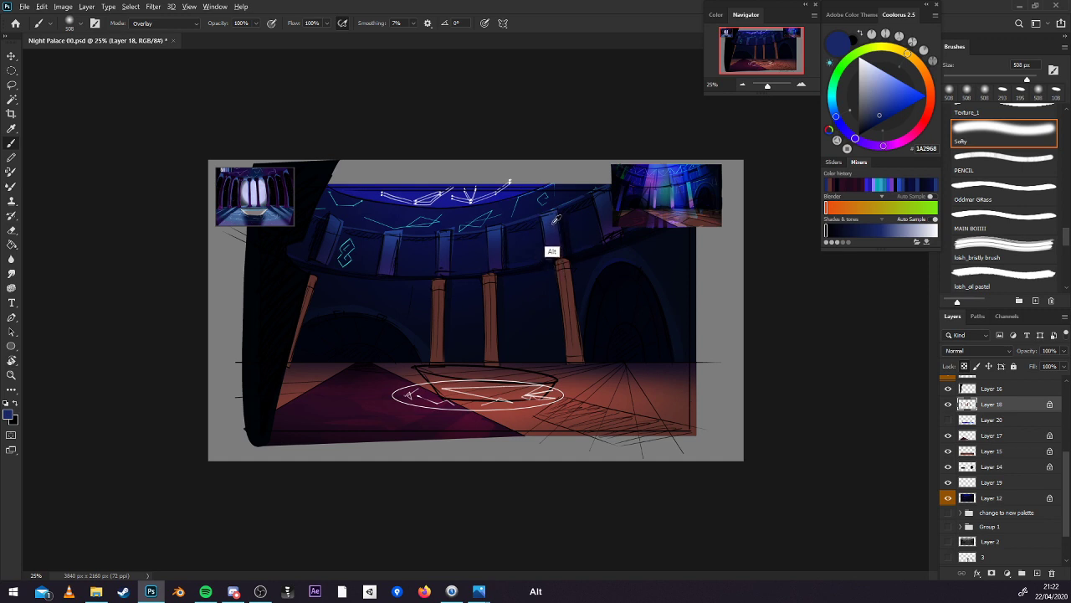
{"action": "left_click", "coordinate": [549, 225], "text": "alt"}
{"action": "left_click_drag", "start_coordinate": [575, 335], "coordinate": [575, 274]}
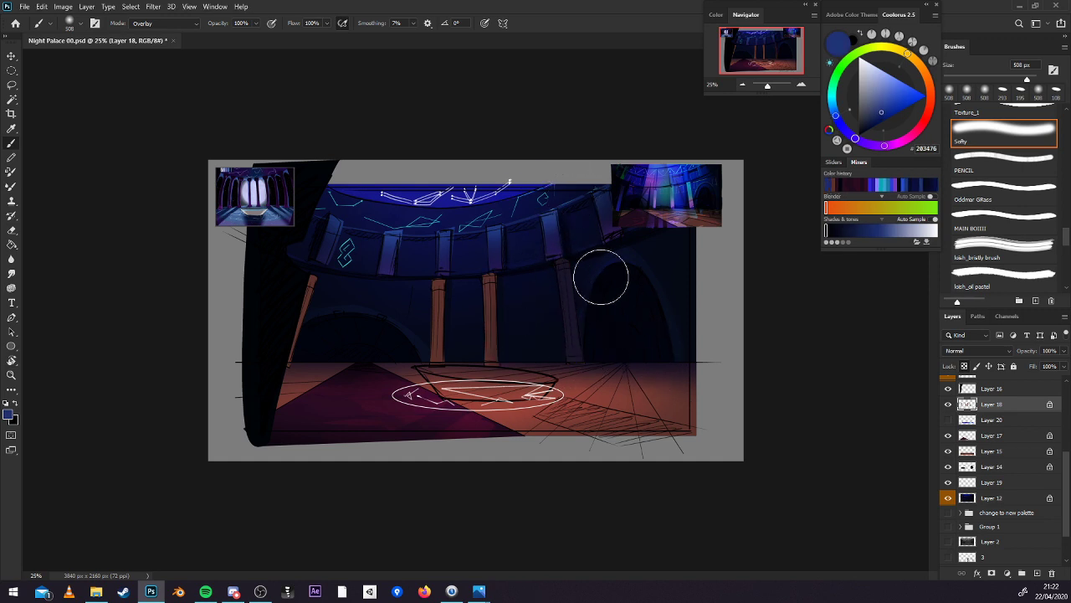
{"action": "left_click", "coordinate": [163, 23]}
{"action": "left_click", "coordinate": [159, 35]}
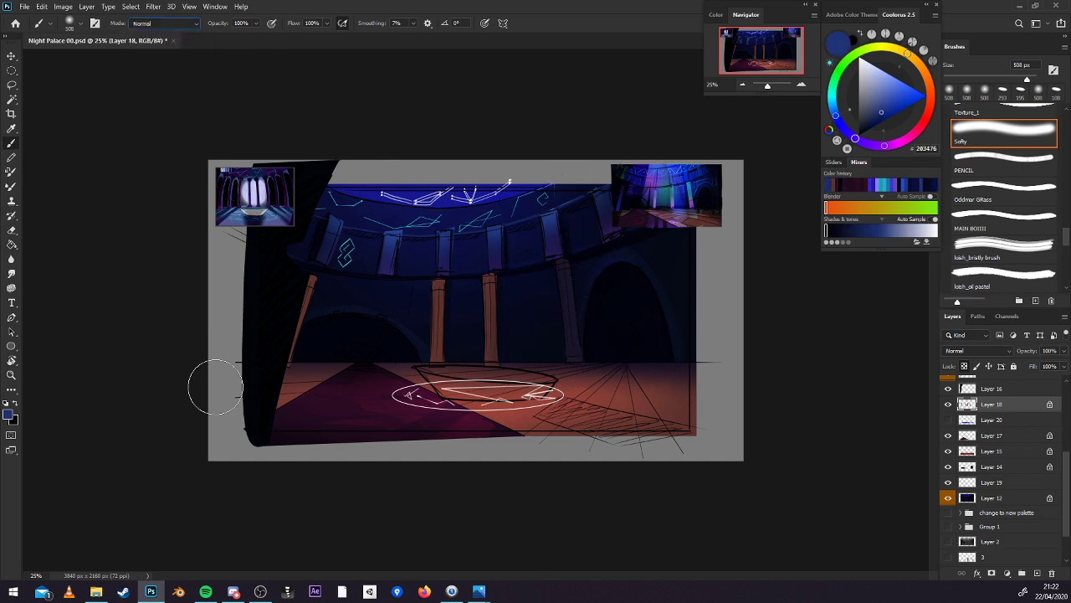
{"action": "mouse_move", "coordinate": [483, 376]}
{"action": "left_mouse_down"}
{"action": "mouse_move", "coordinate": [292, 309]}
{"action": "mouse_move", "coordinate": [522, 288]}
{"action": "mouse_move", "coordinate": [642, 241]}
{"action": "left_mouse_up"}
Shade the lower columns softly with purple near their tops and blue and teal tones near their bases, using sampled colours.
{"action": "left_click", "coordinate": [558, 245], "text": "alt"}
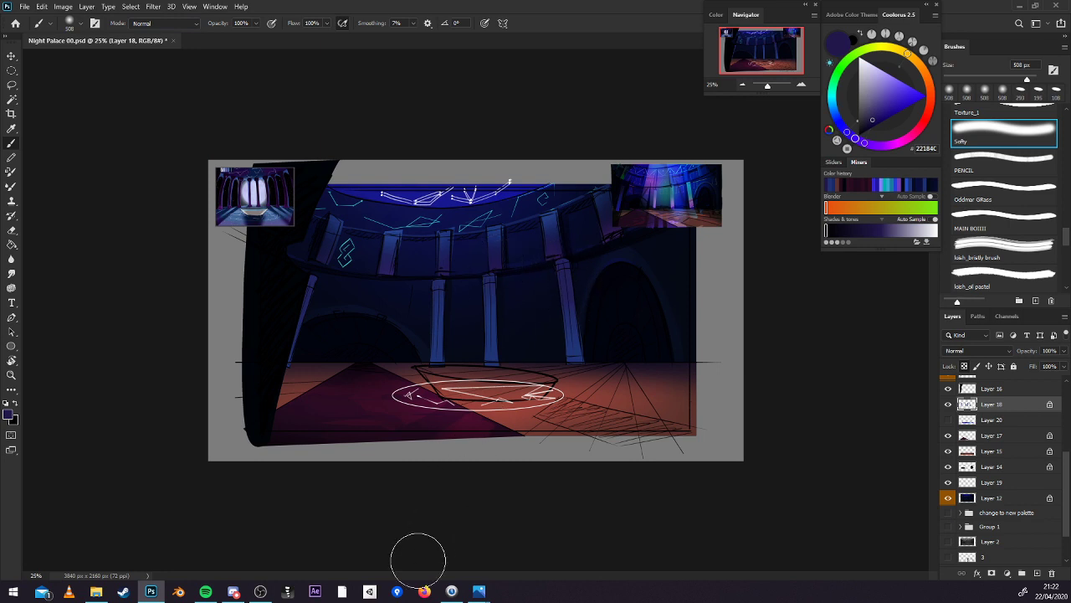
{"action": "left_click_drag", "start_coordinate": [492, 257], "coordinate": [439, 279]}
{"action": "left_click", "coordinate": [628, 268], "text": "alt"}
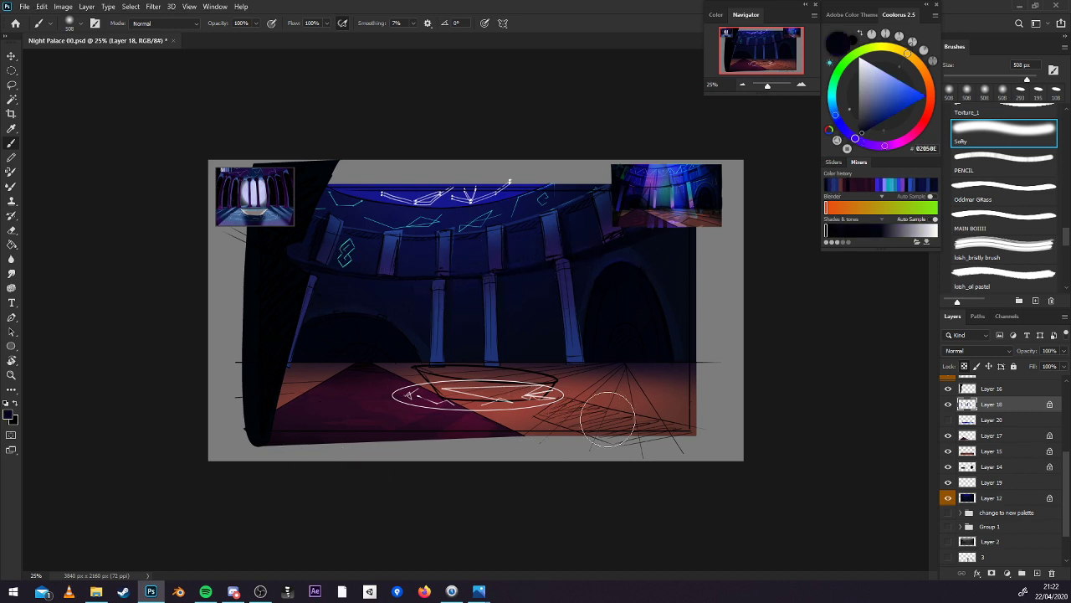
{"action": "left_click", "coordinate": [577, 345], "text": "alt"}
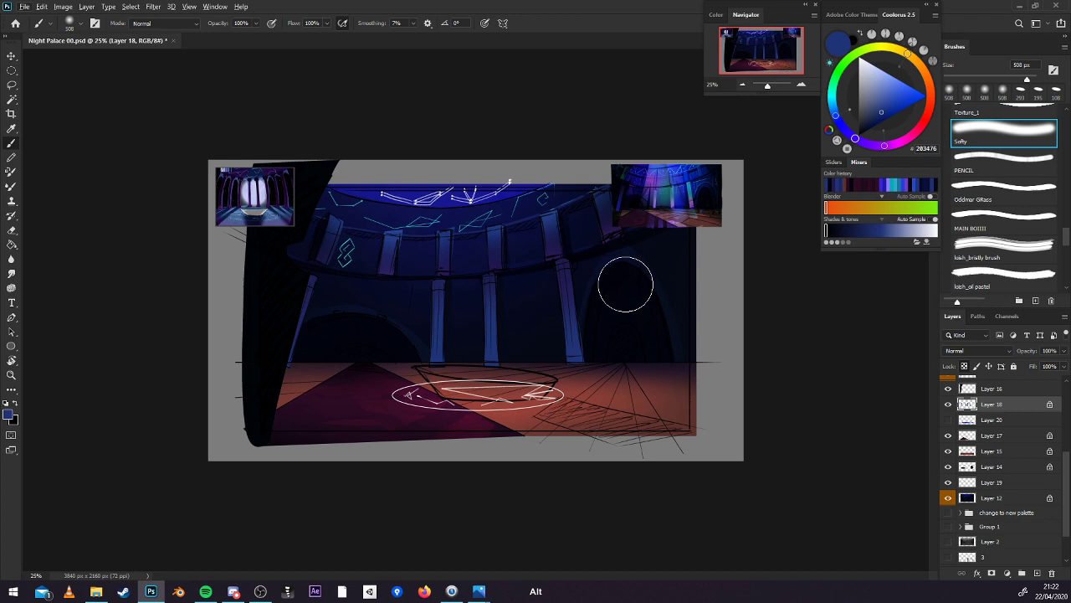
{"action": "left_click", "coordinate": [686, 193], "text": "alt"}
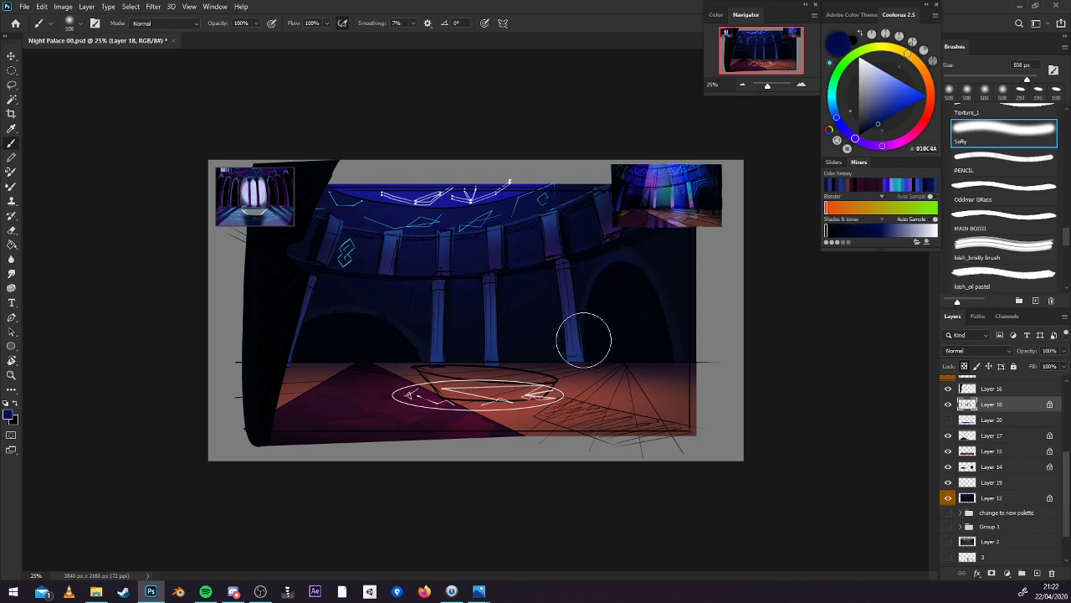
{"action": "left_click", "coordinate": [684, 219], "text": "alt"}
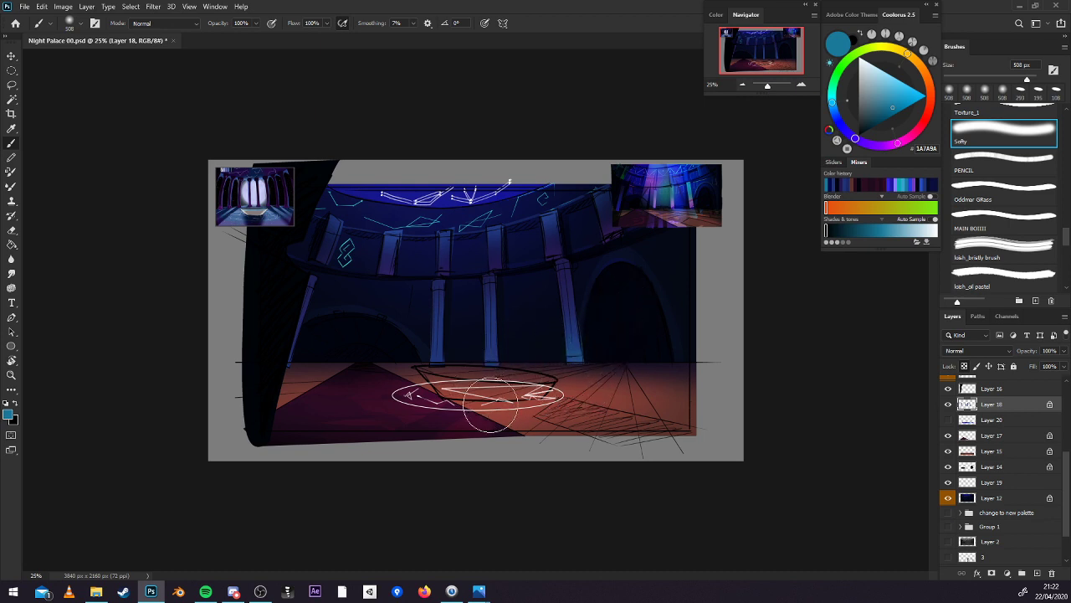
{"action": "left_click", "coordinate": [522, 309], "text": "alt"}
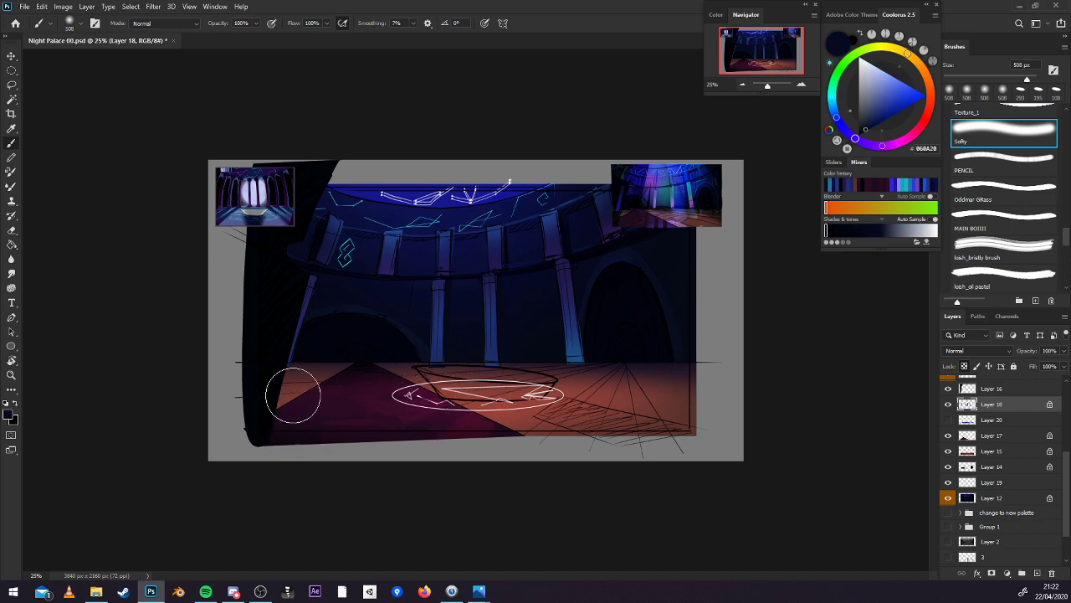
Save the document and brighten the base of the rightmost lower column with teal sampled from the colourful reference picture.
{"action": "left_click", "coordinate": [577, 345], "text": "alt"}
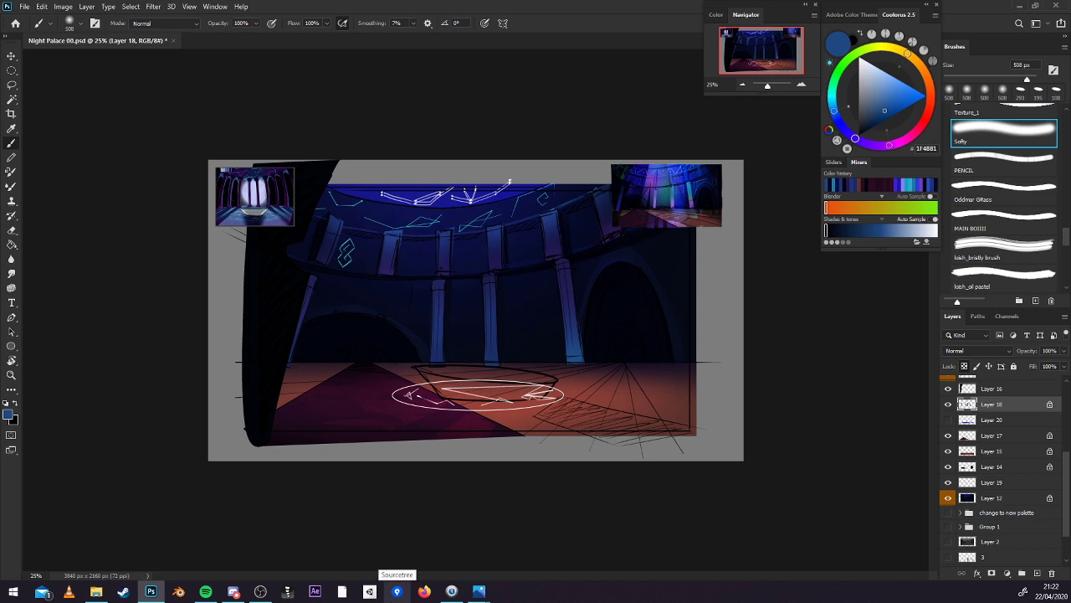
{"action": "key", "text": "ctrl+s"}
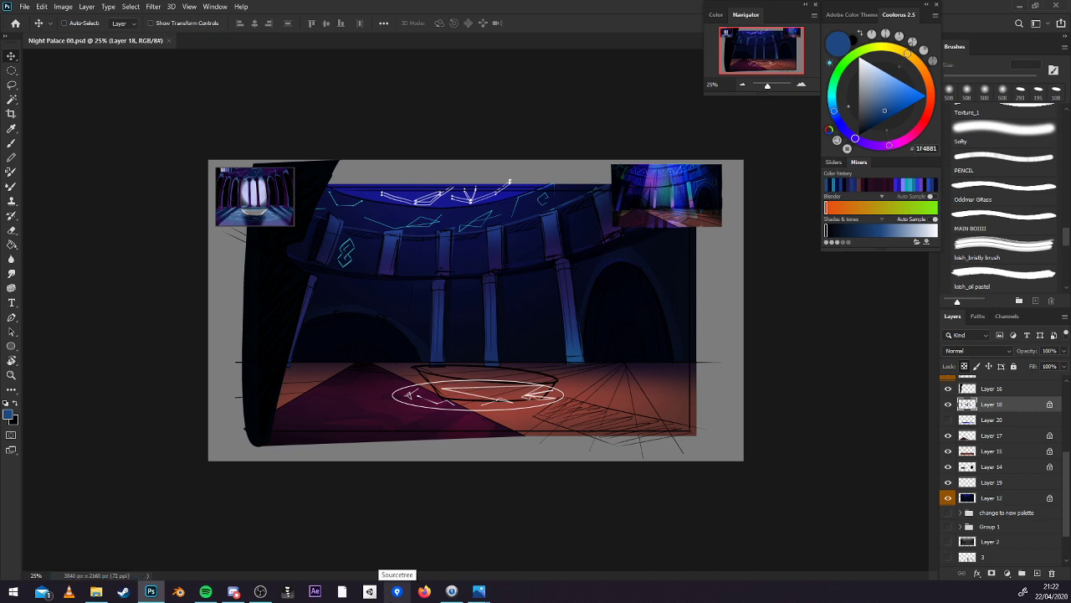
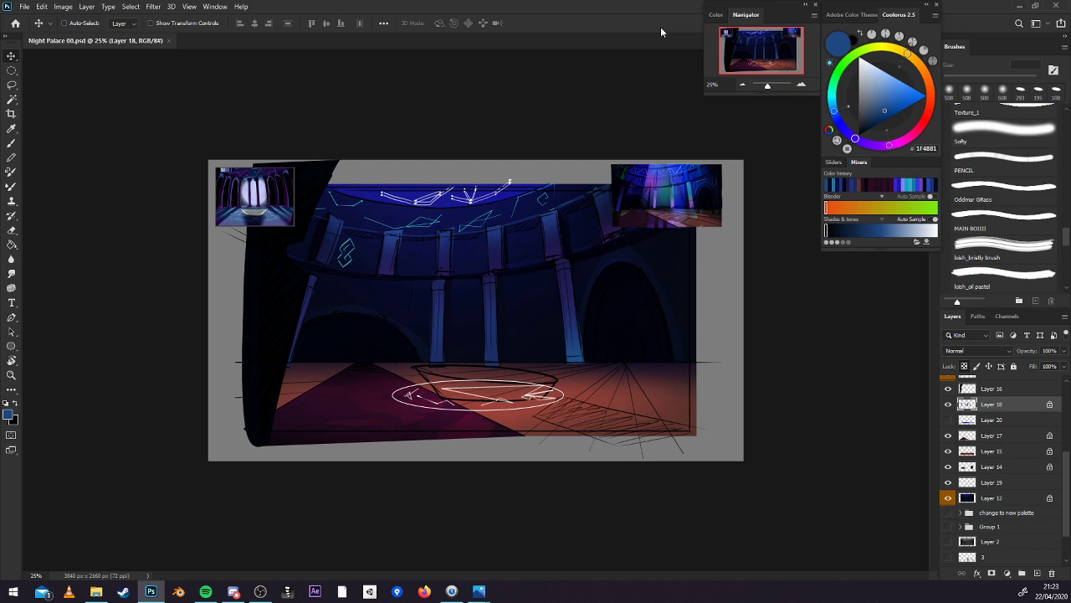
{"action": "key", "text": "b"}
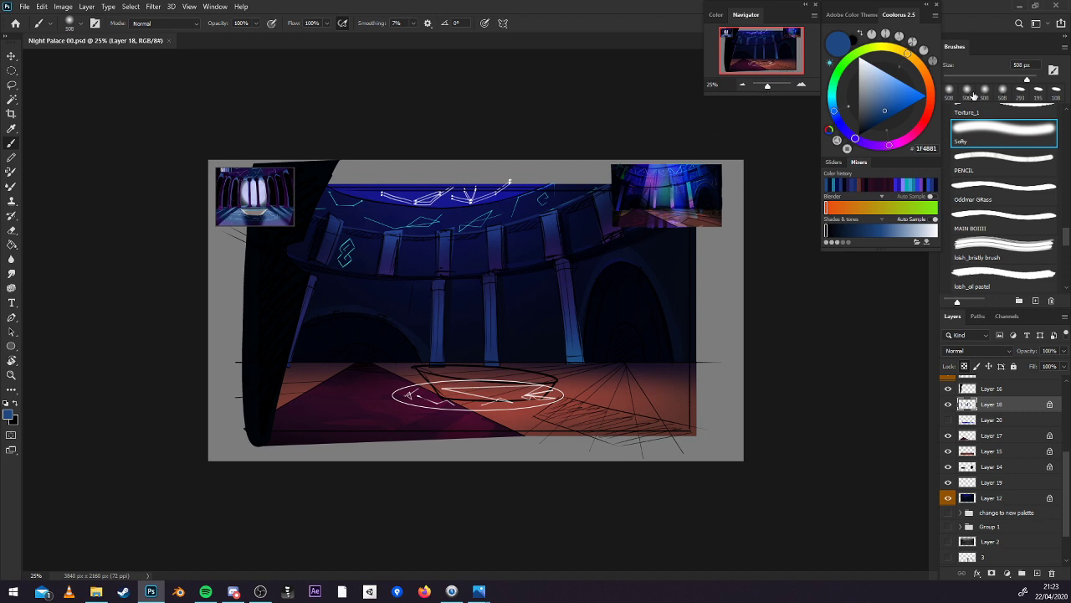
{"action": "key", "text": "alt"}
{"action": "left_click", "coordinate": [695, 186], "text": "alt"}
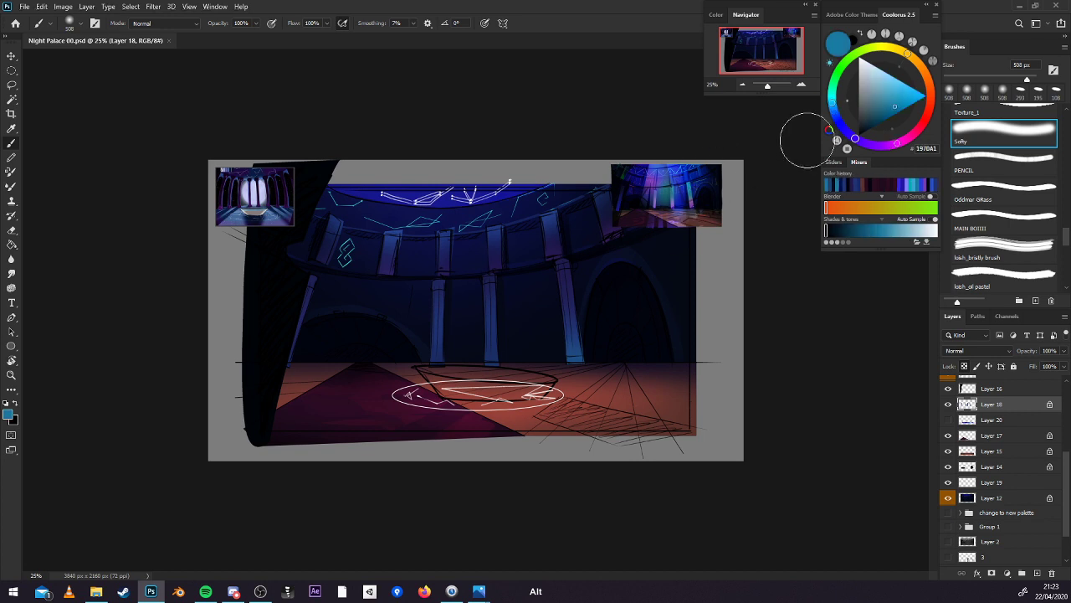
{"action": "left_click", "coordinate": [574, 359]}
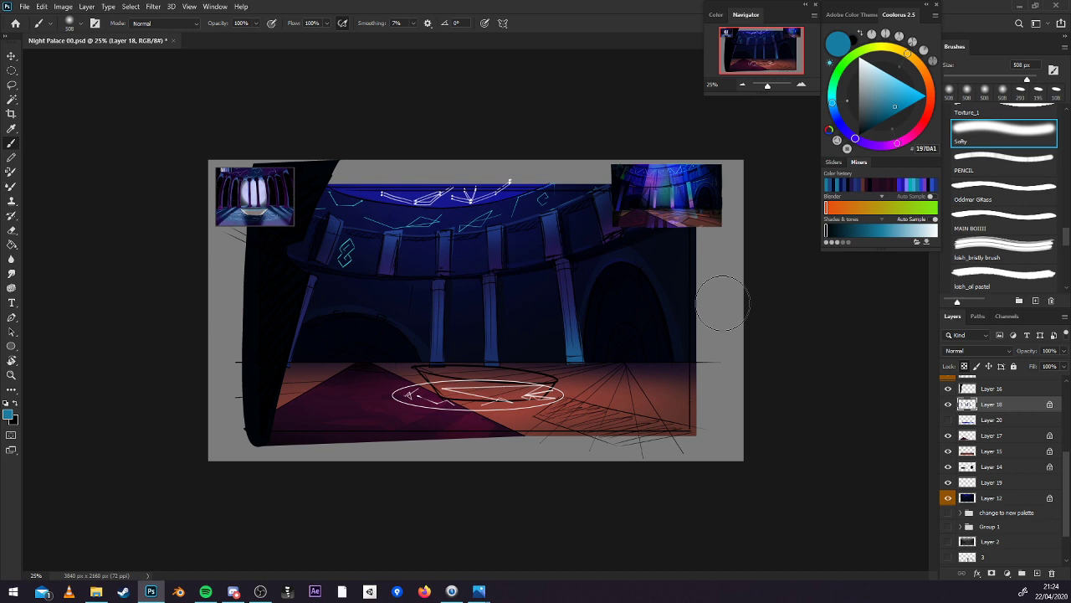
Toggle Layer 18's visibility to check the column shading, save the document, and toggle the visibility of layer 8.
{"action": "left_click", "coordinate": [948, 404]}
{"action": "left_click", "coordinate": [948, 404]}
{"action": "scroll", "coordinate": [1005, 468], "scroll_direction": "up", "scroll_amount": 5}
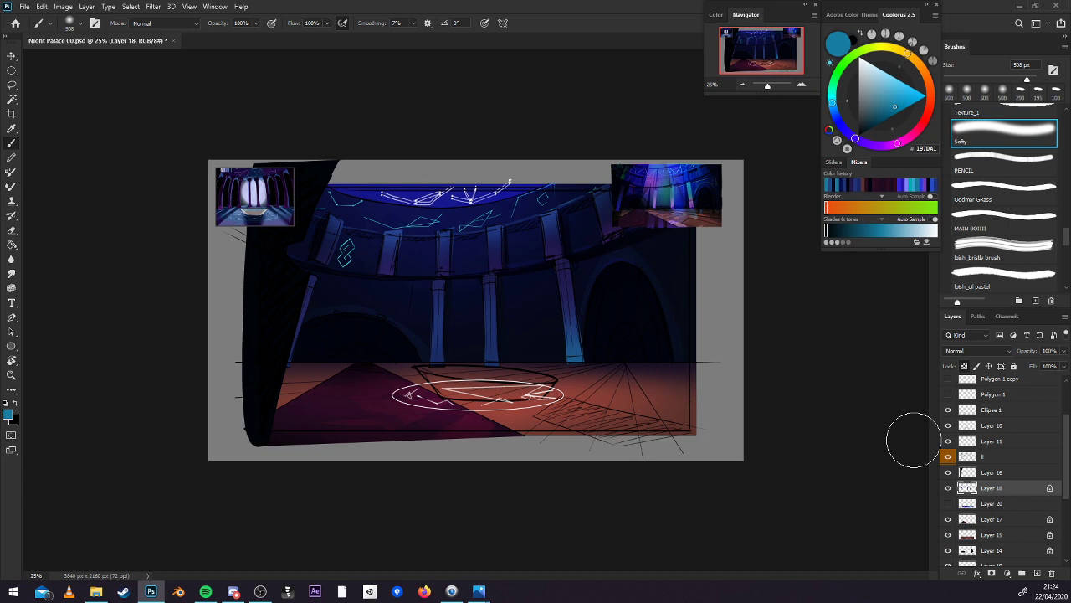
{"action": "key", "text": "ctrl+s"}
{"action": "scroll", "coordinate": [950, 427], "scroll_direction": "down", "scroll_amount": 1}
{"action": "left_click", "coordinate": [948, 417]}
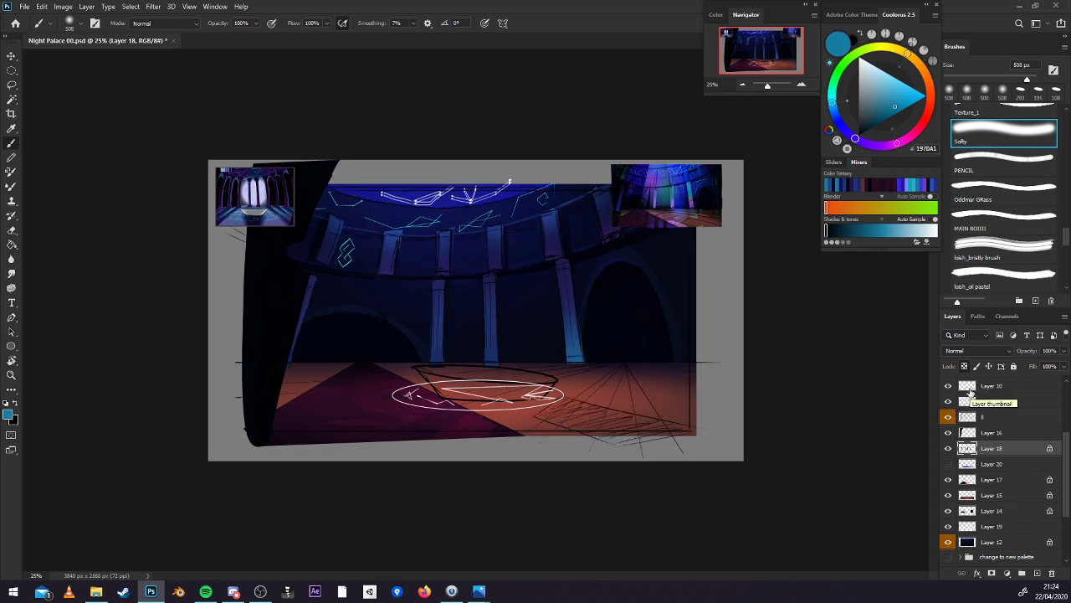
Outline two small stone blocks on the rim of the left archway with the Lasso, trimming their edges to shape.
{"action": "key", "text": "l"}
{"action": "key", "text": "ctrl+plus"}
{"action": "key", "text": "ctrl+plus"}
{"action": "mouse_move", "coordinate": [664, 356]}
{"action": "left_mouse_down"}
{"action": "mouse_move", "coordinate": [706, 367]}
{"action": "mouse_move", "coordinate": [908, 327]}
{"action": "left_mouse_up"}
{"action": "mouse_move", "coordinate": [434, 274]}
{"action": "left_mouse_down"}
{"action": "mouse_move", "coordinate": [442, 294]}
{"action": "mouse_move", "coordinate": [455, 269]}
{"action": "left_mouse_up"}
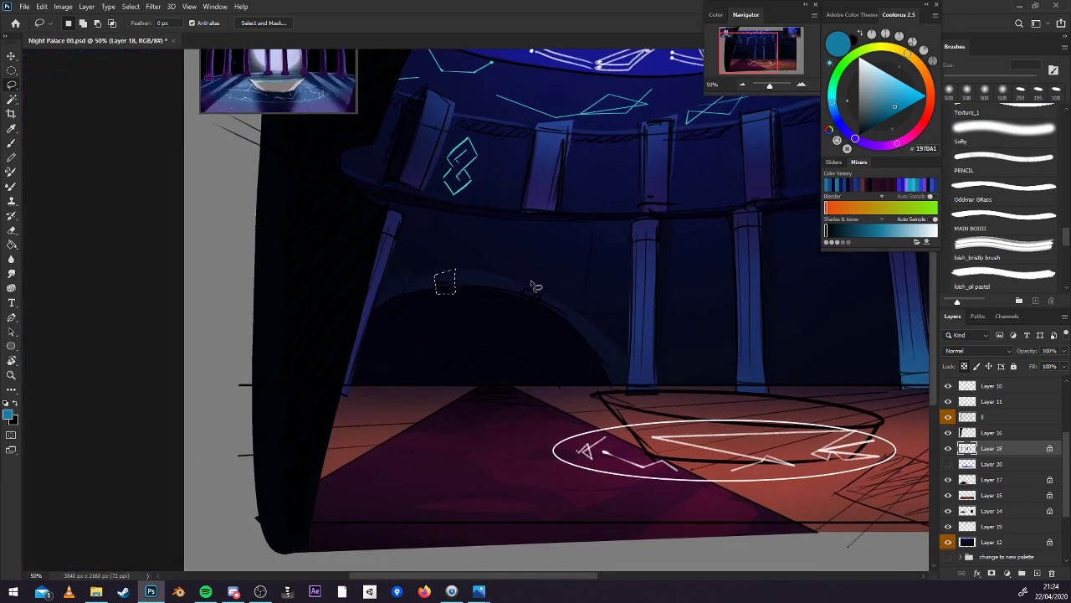
{"action": "mouse_move", "coordinate": [525, 283]}
{"action": "left_mouse_down"}
{"action": "mouse_move", "coordinate": [533, 299]}
{"action": "mouse_move", "coordinate": [526, 281]}
{"action": "left_mouse_up"}
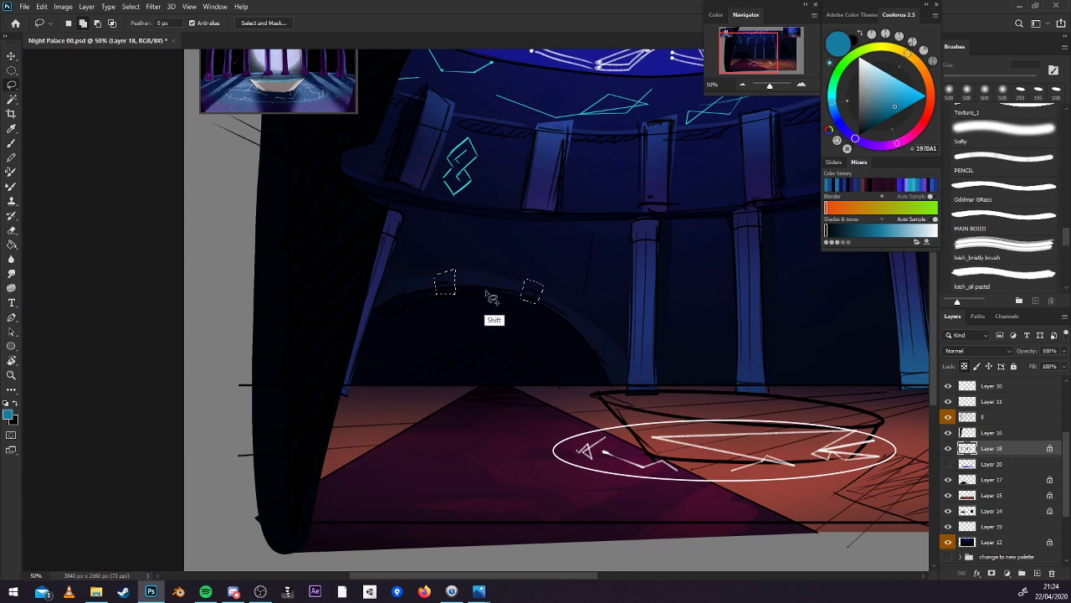
{"action": "mouse_move", "coordinate": [436, 293]}
{"action": "left_mouse_down"}
{"action": "mouse_move", "coordinate": [440, 268]}
{"action": "mouse_move", "coordinate": [454, 293]}
{"action": "mouse_move", "coordinate": [502, 313]}
{"action": "left_mouse_up"}
{"action": "left_click_drag", "start_coordinate": [456, 266], "coordinate": [458, 283]}
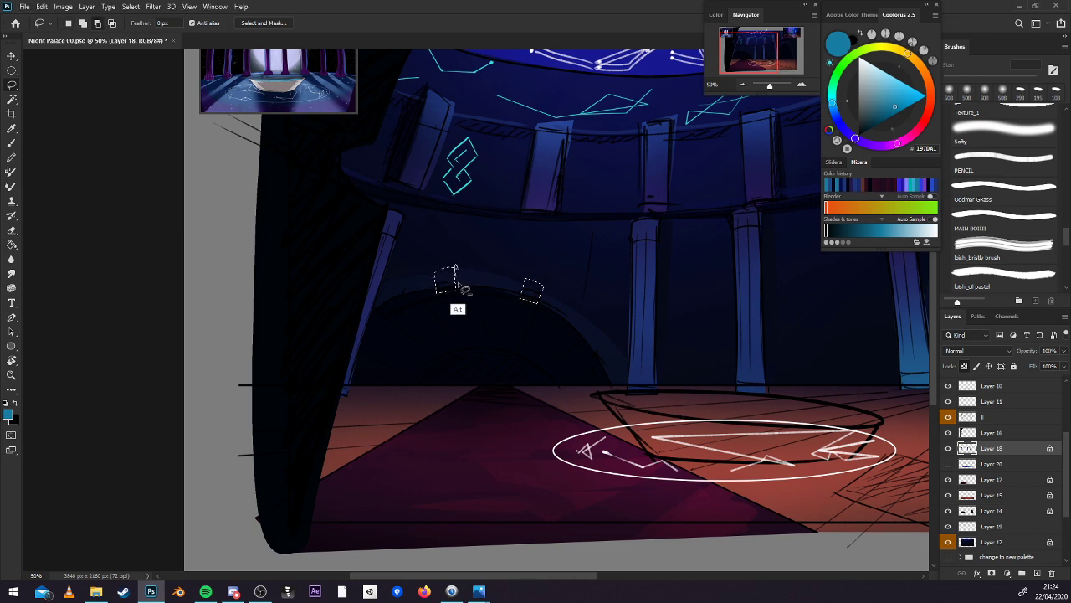
Paint the selected left-arch blocks on Layer 12 with blue sampled from the lower column, using the Softy brush.
{"action": "key", "text": "b"}
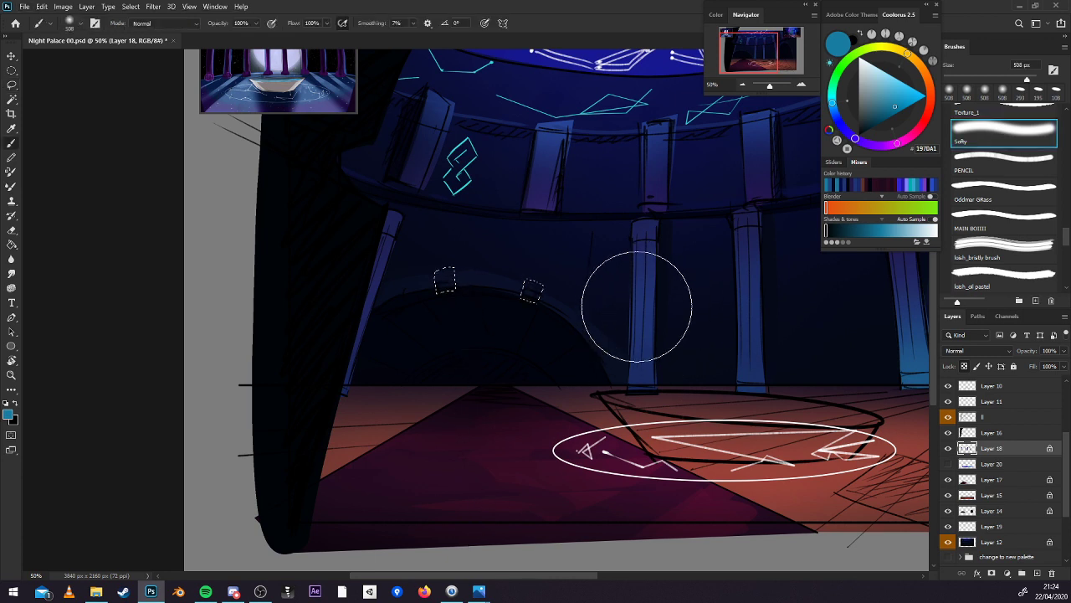
{"action": "left_click", "coordinate": [612, 224], "text": "alt"}
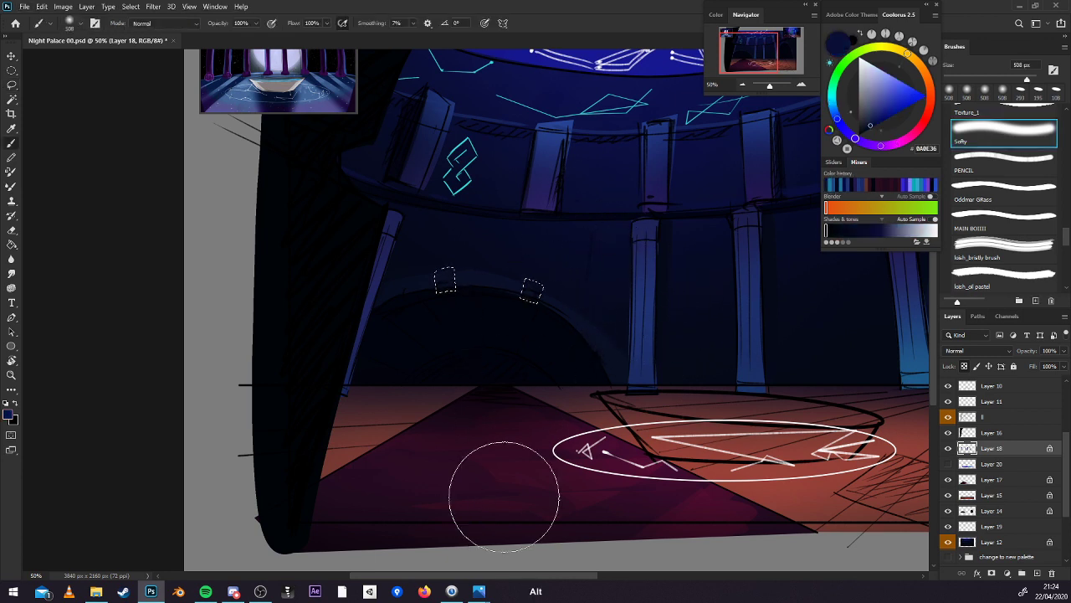
{"action": "left_click", "coordinate": [1010, 545]}
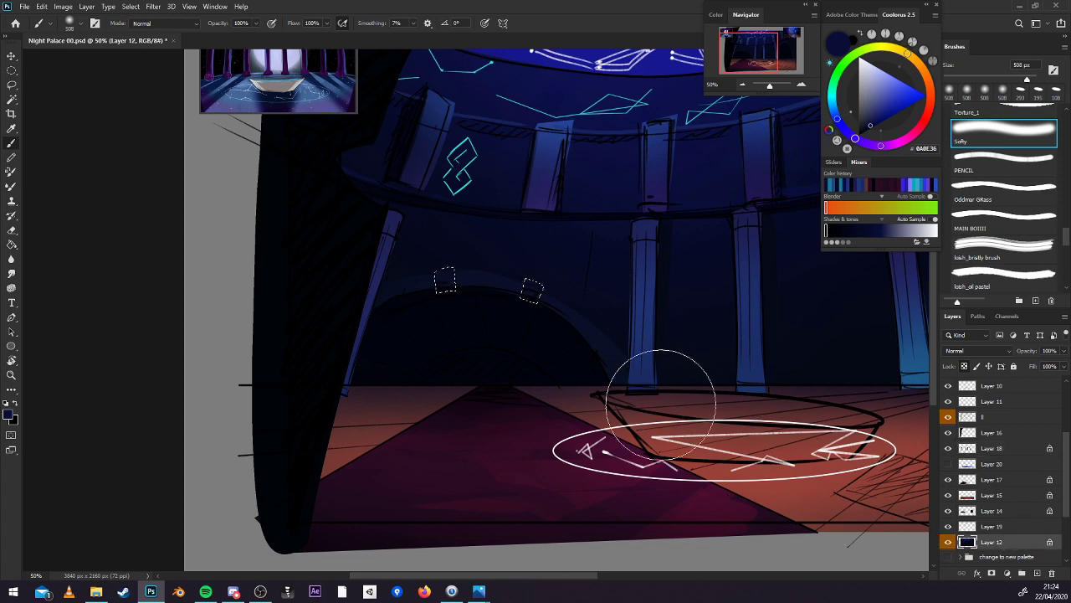
{"action": "left_click", "coordinate": [656, 300], "text": "alt"}
Lasso two matching stone blocks on the right archway's rim, paint them softly with the sampled blue, and deselect.
{"action": "left_click_drag", "start_coordinate": [748, 414], "coordinate": [382, 413]}
{"action": "left_click_drag", "start_coordinate": [657, 392], "coordinate": [569, 416]}
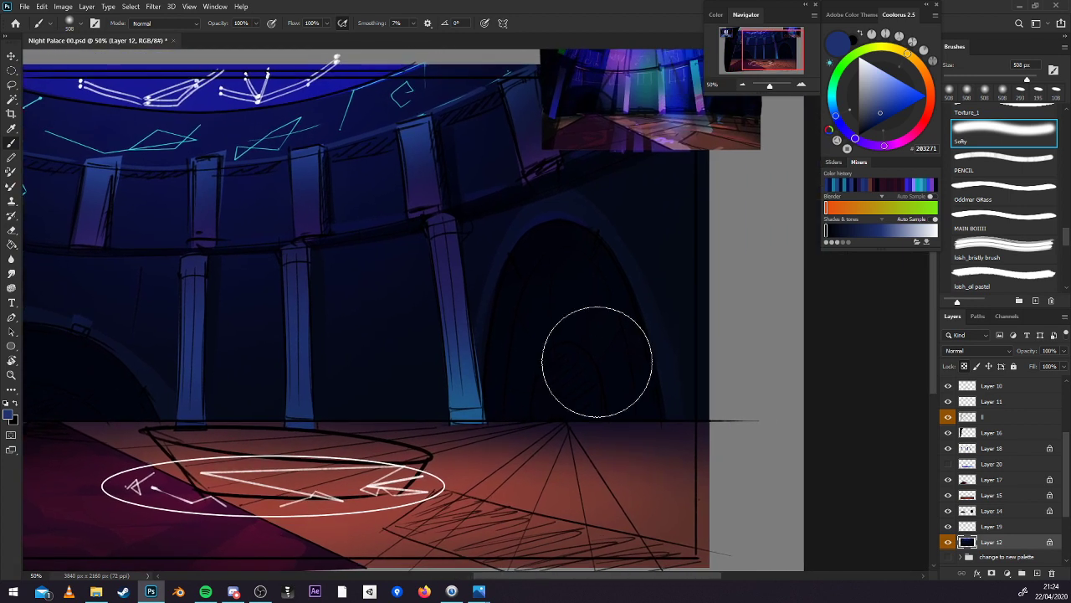
{"action": "key", "text": "l"}
{"action": "mouse_move", "coordinate": [508, 259]}
{"action": "left_mouse_down"}
{"action": "mouse_move", "coordinate": [494, 242]}
{"action": "mouse_move", "coordinate": [505, 233]}
{"action": "mouse_move", "coordinate": [508, 253]}
{"action": "left_mouse_up"}
{"action": "mouse_move", "coordinate": [591, 228]}
{"action": "left_mouse_down"}
{"action": "mouse_move", "coordinate": [621, 221]}
{"action": "mouse_move", "coordinate": [609, 249]}
{"action": "mouse_move", "coordinate": [612, 239]}
{"action": "left_mouse_up"}
{"action": "key", "text": "b"}
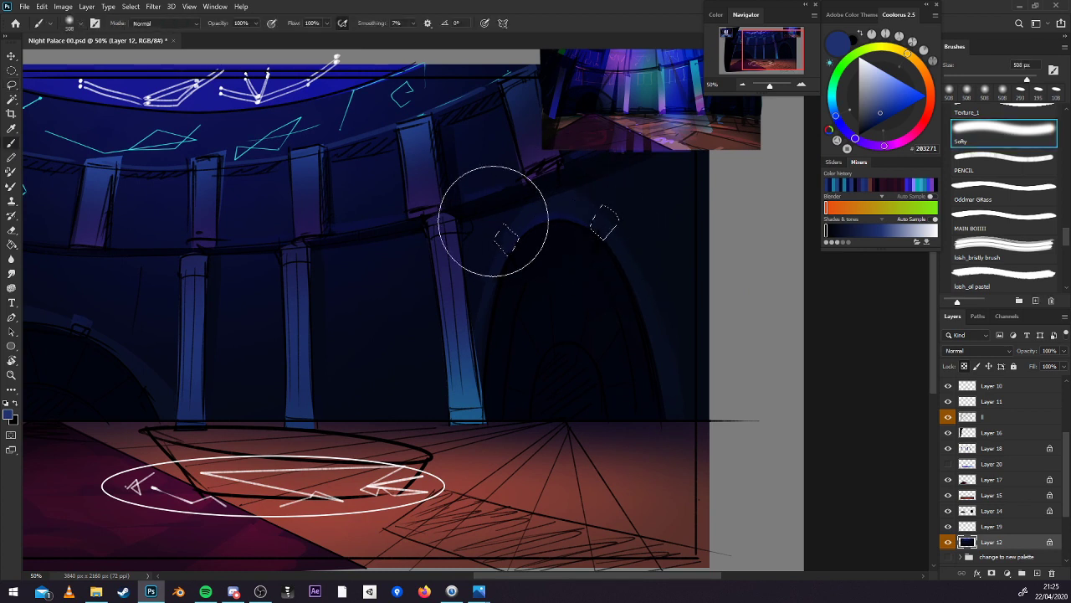
{"action": "mouse_move", "coordinate": [493, 221]}
{"action": "left_mouse_down"}
{"action": "mouse_move", "coordinate": [559, 195]}
{"action": "mouse_move", "coordinate": [531, 200]}
{"action": "mouse_move", "coordinate": [633, 221]}
{"action": "left_mouse_up"}
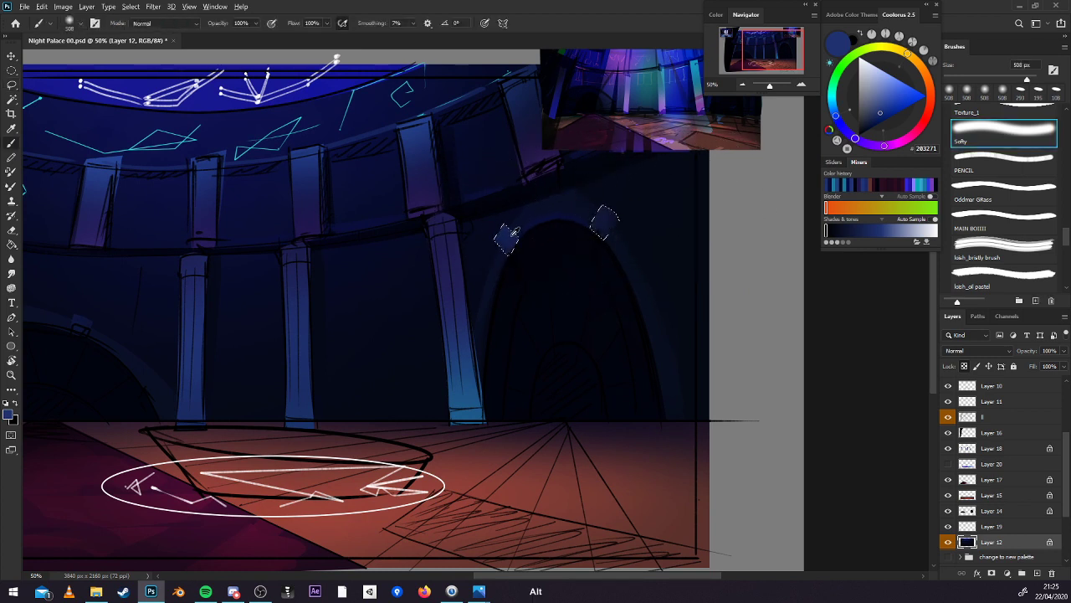
{"action": "left_click", "coordinate": [512, 235], "text": "alt"}
{"action": "key", "text": "ctrl+d"}
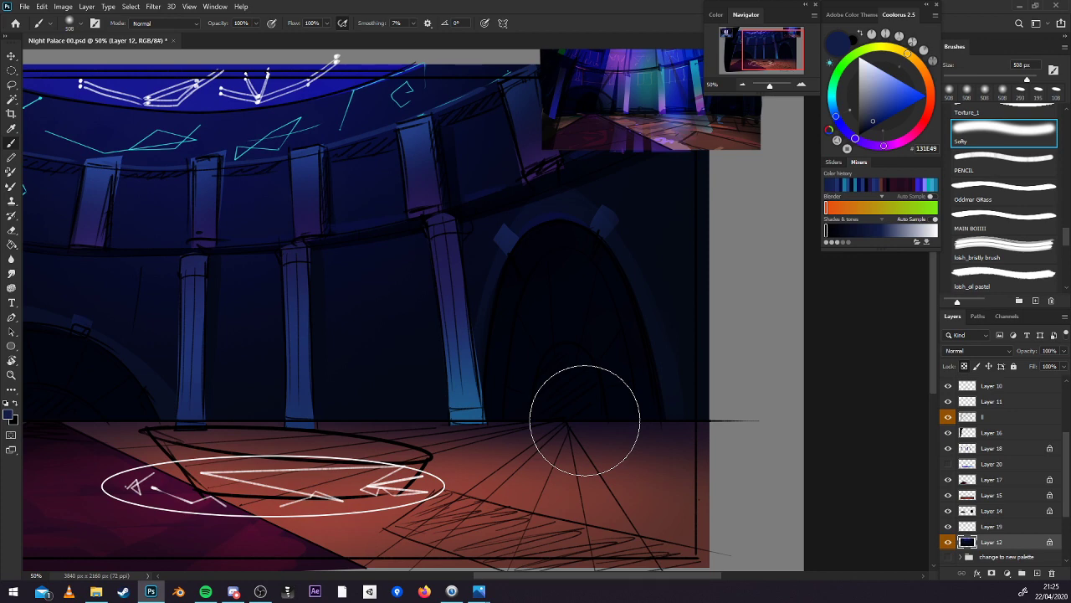
Lasso the tops of the six upper columns, giving each selection an arched lower edge.
{"action": "left_click", "coordinate": [742, 85]}
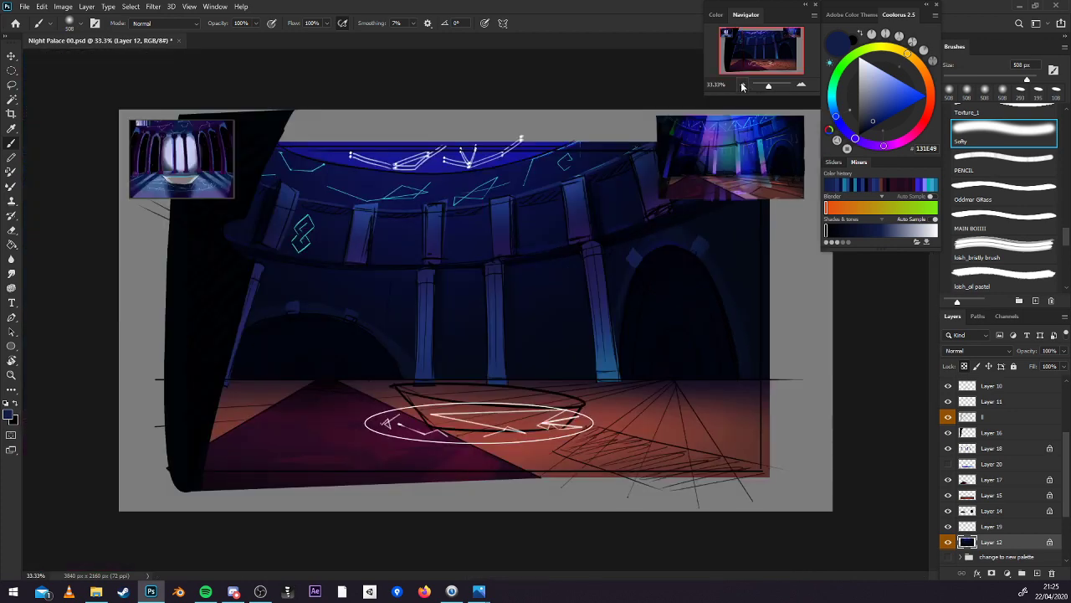
{"action": "key", "text": "l"}
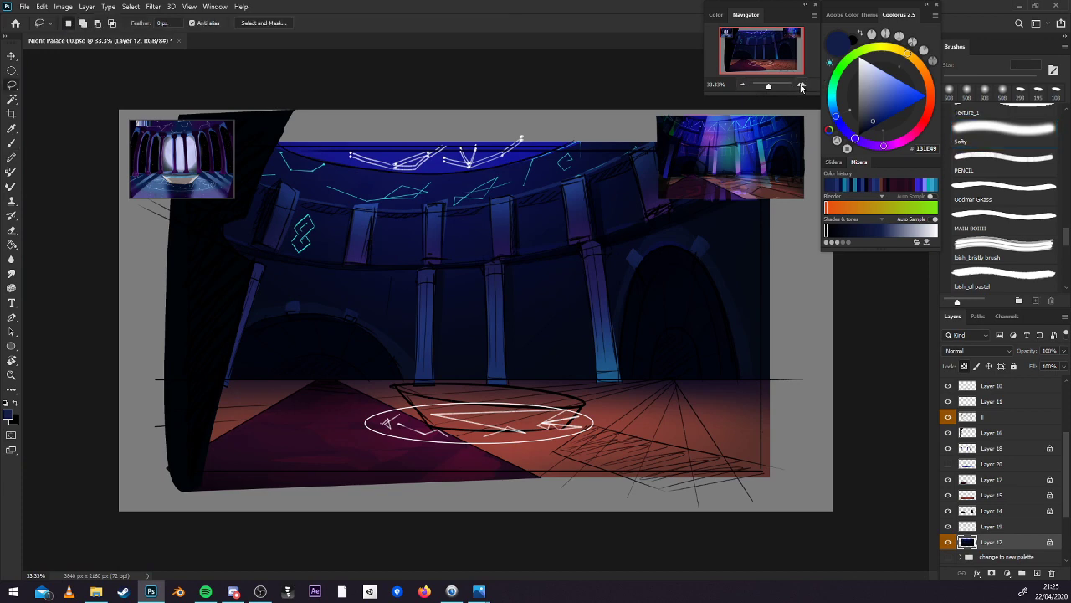
{"action": "left_click", "coordinate": [801, 85]}
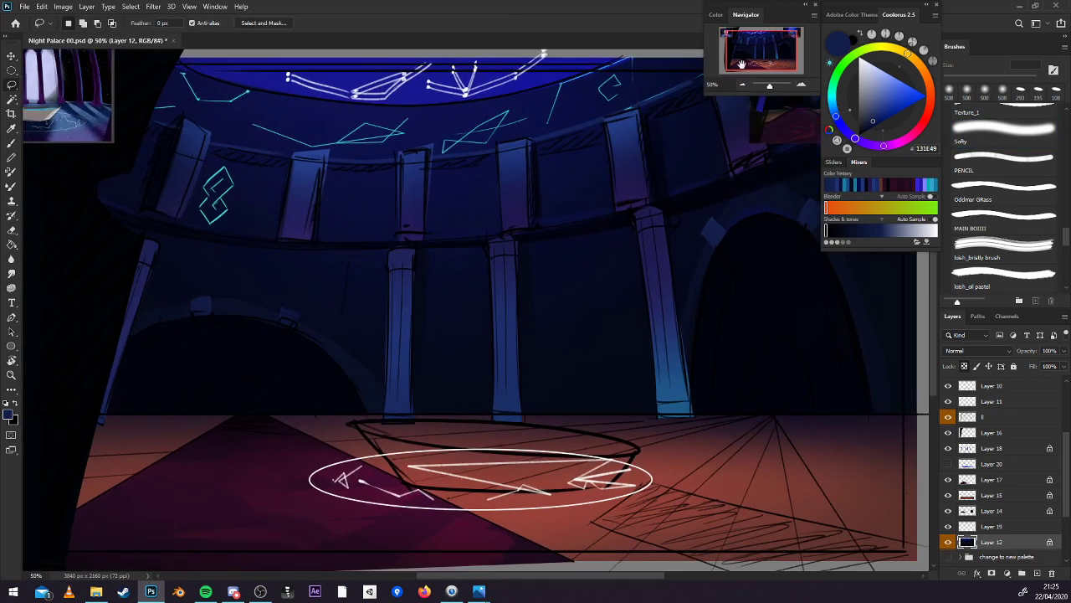
{"action": "left_click_drag", "start_coordinate": [780, 67], "coordinate": [778, 62]}
{"action": "left_click_drag", "start_coordinate": [726, 213], "coordinate": [677, 248]}
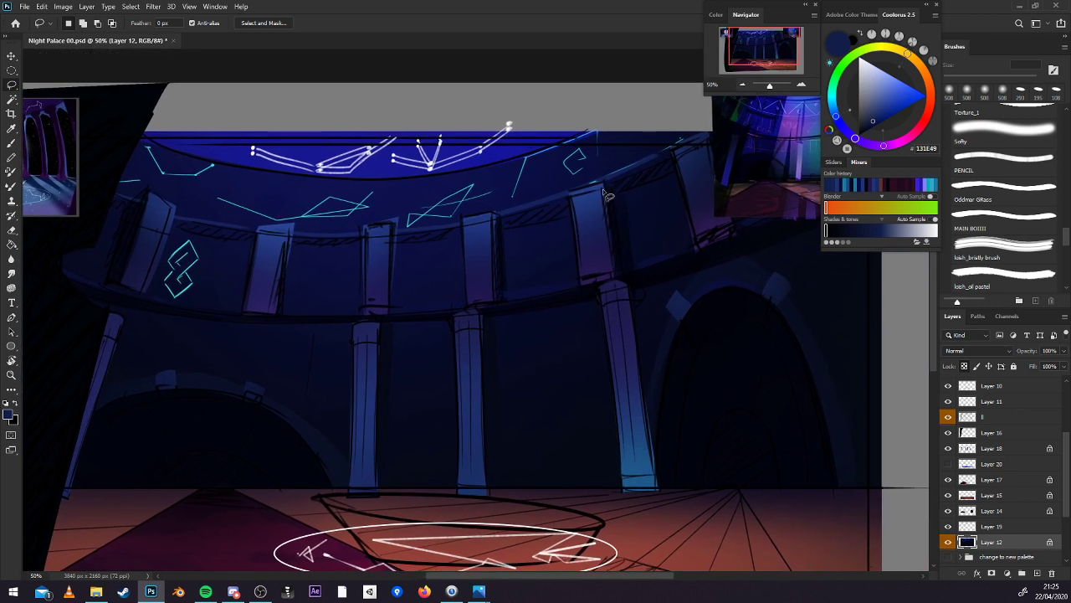
{"action": "mouse_move", "coordinate": [604, 190]}
{"action": "left_mouse_down"}
{"action": "mouse_move", "coordinate": [607, 247]}
{"action": "mouse_move", "coordinate": [598, 217]}
{"action": "mouse_move", "coordinate": [574, 225]}
{"action": "mouse_move", "coordinate": [576, 241]}
{"action": "mouse_move", "coordinate": [576, 194]}
{"action": "mouse_move", "coordinate": [601, 191]}
{"action": "left_mouse_up"}
{"action": "mouse_move", "coordinate": [492, 211]}
{"action": "left_mouse_down"}
{"action": "mouse_move", "coordinate": [499, 255]}
{"action": "mouse_move", "coordinate": [469, 266]}
{"action": "mouse_move", "coordinate": [463, 222]}
{"action": "mouse_move", "coordinate": [489, 211]}
{"action": "left_mouse_up"}
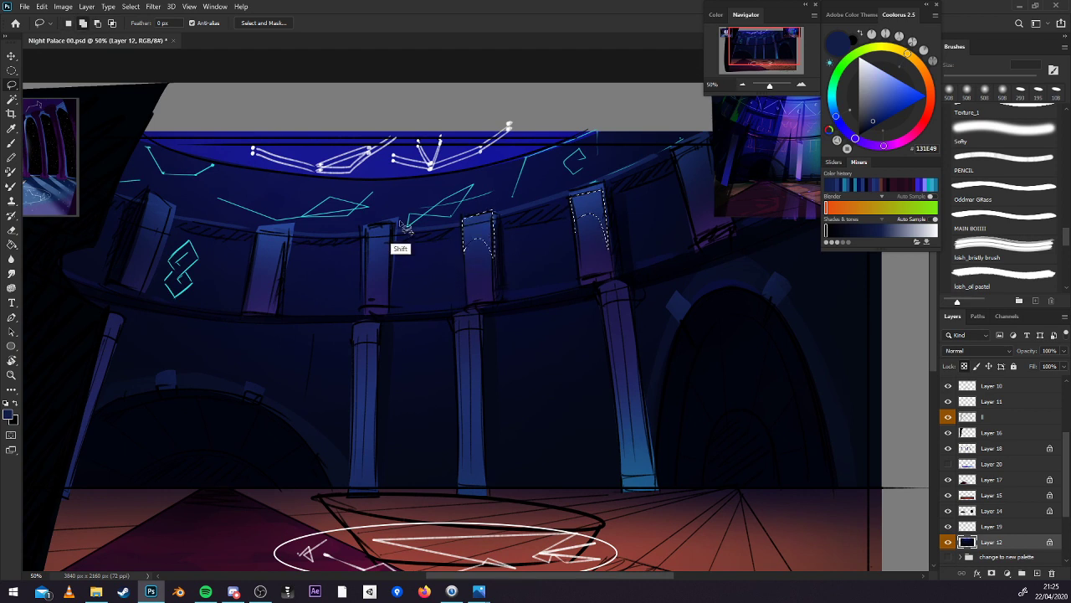
{"action": "mouse_move", "coordinate": [394, 225]}
{"action": "left_mouse_down"}
{"action": "mouse_move", "coordinate": [366, 256]}
{"action": "mouse_move", "coordinate": [365, 235]}
{"action": "mouse_move", "coordinate": [395, 219]}
{"action": "left_mouse_up"}
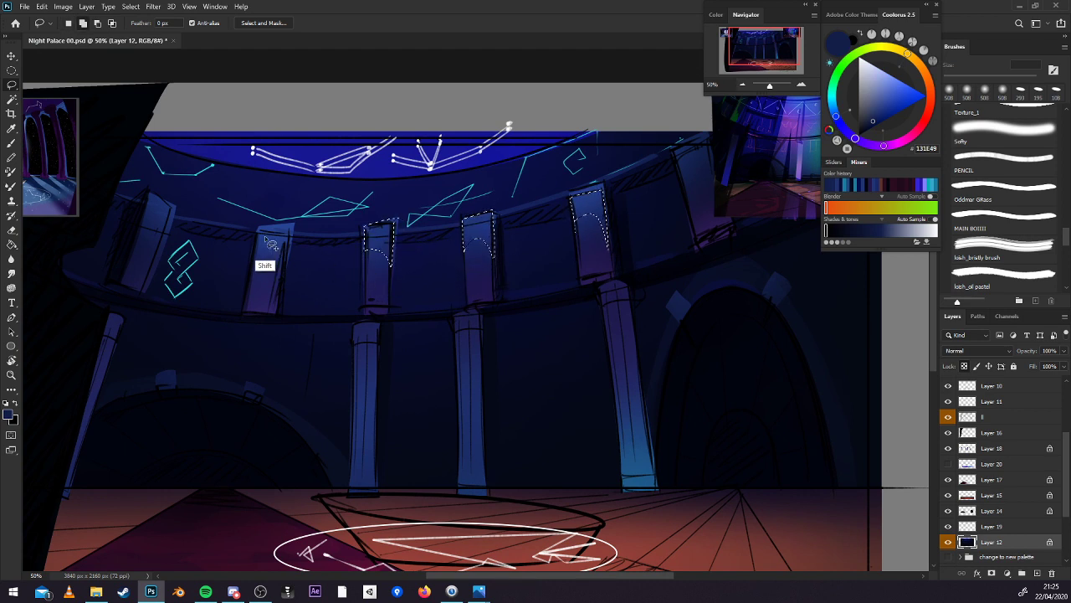
{"action": "mouse_move", "coordinate": [262, 227]}
{"action": "left_mouse_down"}
{"action": "mouse_move", "coordinate": [265, 250]}
{"action": "mouse_move", "coordinate": [288, 236]}
{"action": "mouse_move", "coordinate": [266, 229]}
{"action": "left_mouse_up"}
{"action": "mouse_move", "coordinate": [148, 191]}
{"action": "left_mouse_down"}
{"action": "mouse_move", "coordinate": [148, 229]}
{"action": "mouse_move", "coordinate": [167, 251]}
{"action": "mouse_move", "coordinate": [182, 217]}
{"action": "mouse_move", "coordinate": [186, 227]}
{"action": "left_mouse_up"}
{"action": "mouse_move", "coordinate": [706, 135]}
{"action": "left_mouse_down"}
{"action": "mouse_move", "coordinate": [673, 147]}
{"action": "mouse_move", "coordinate": [677, 172]}
{"action": "mouse_move", "coordinate": [726, 173]}
{"action": "left_mouse_up"}
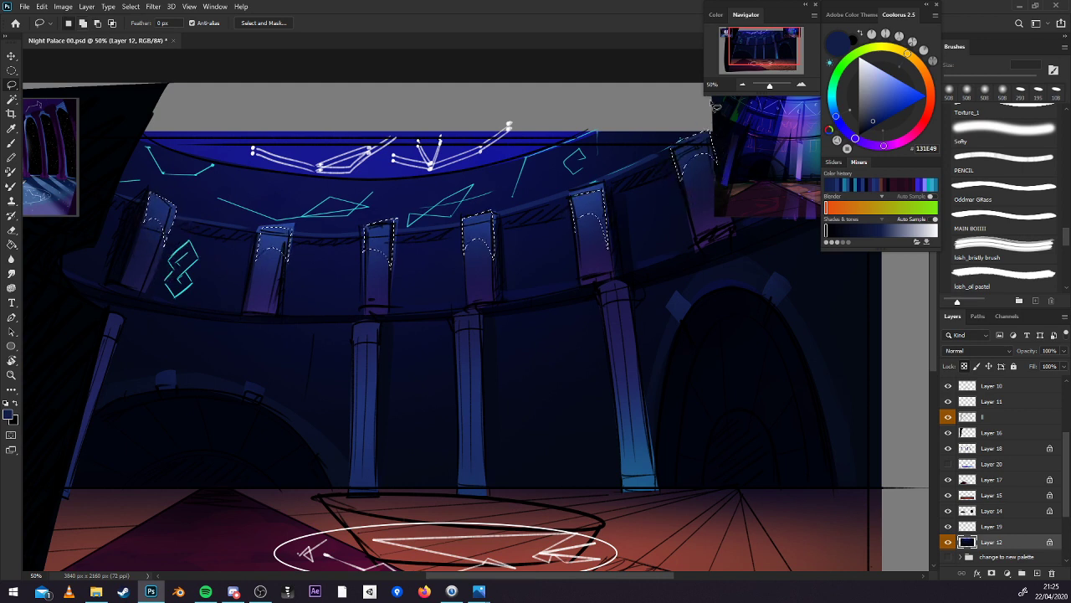
Tint the selected upper column tops on Layer 12 with cyan sampled from the wall symbols, using the Softy brush.
{"action": "left_click", "coordinate": [1004, 130]}
{"action": "left_click", "coordinate": [948, 542]}
{"action": "left_click", "coordinate": [949, 543]}
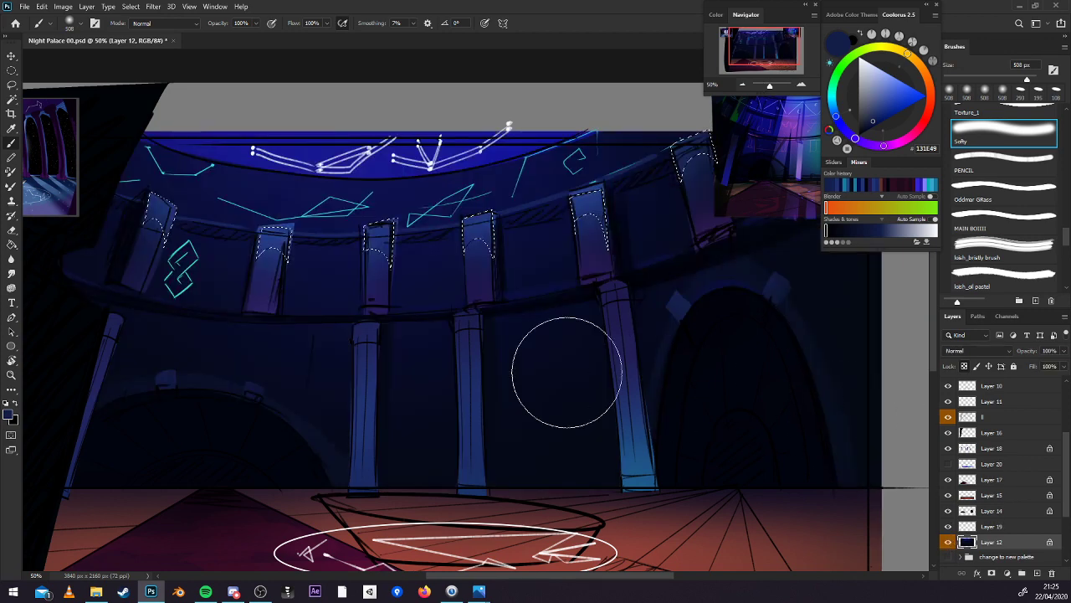
{"action": "left_click", "coordinate": [459, 199], "text": "alt"}
{"action": "left_click_drag", "start_coordinate": [451, 191], "coordinate": [536, 162]}
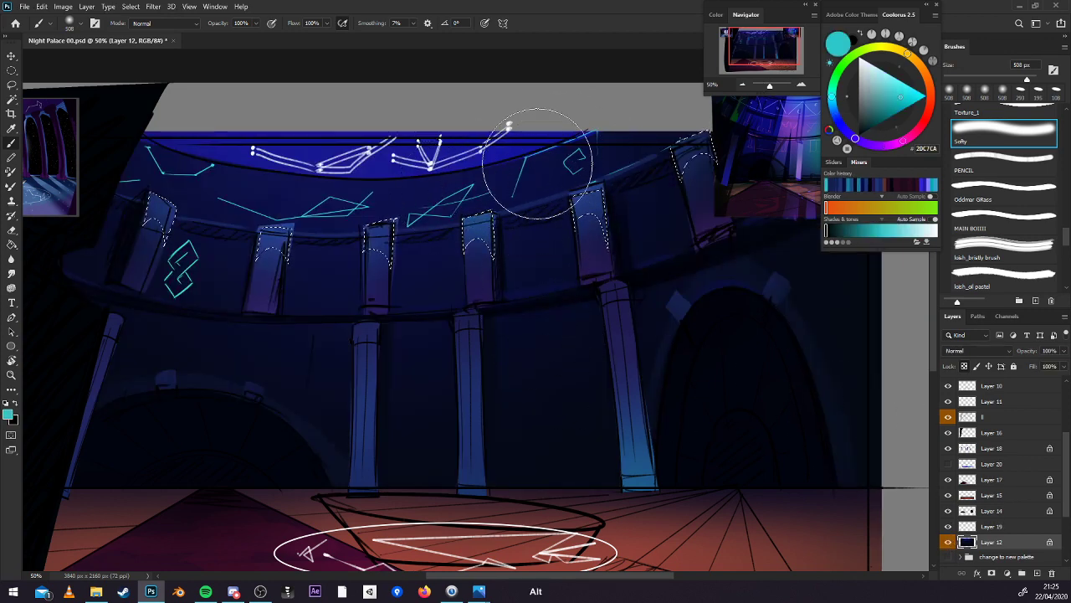
{"action": "left_click_drag", "start_coordinate": [716, 121], "coordinate": [670, 122]}
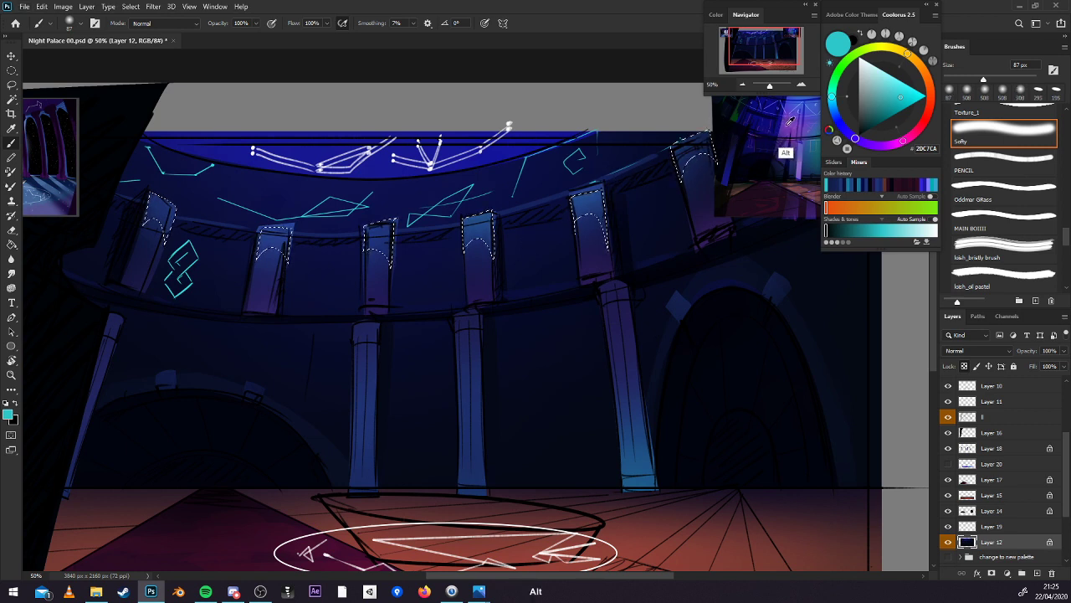
Shade the selected column tops with purple sampled from the reference picture, plus dark blue and cyan, using the 171 px Softy brush.
{"action": "left_click", "coordinate": [785, 152], "text": "alt"}
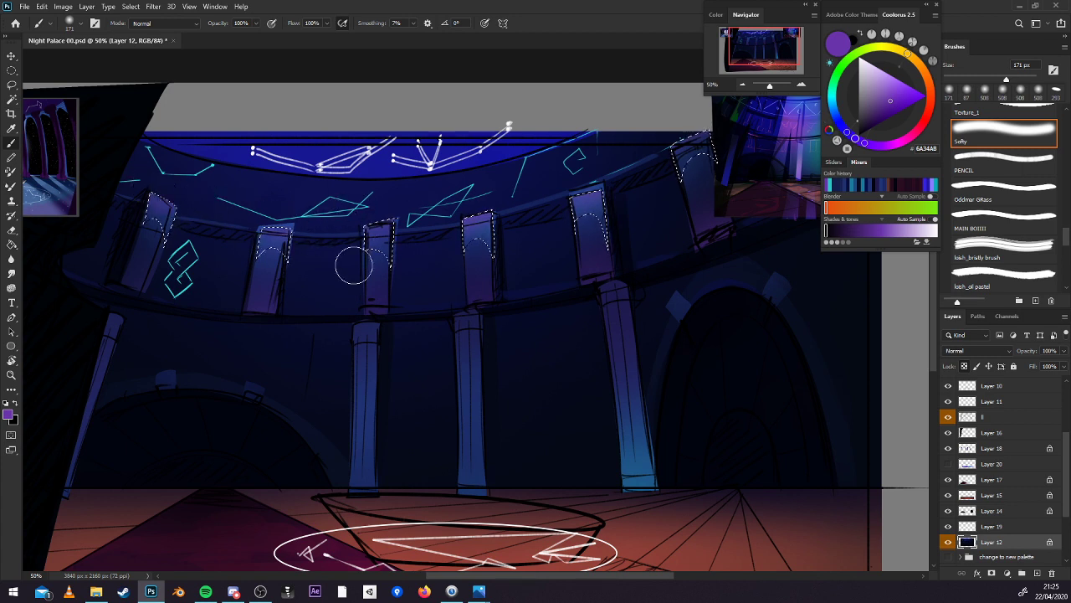
{"action": "key", "text": "alt"}
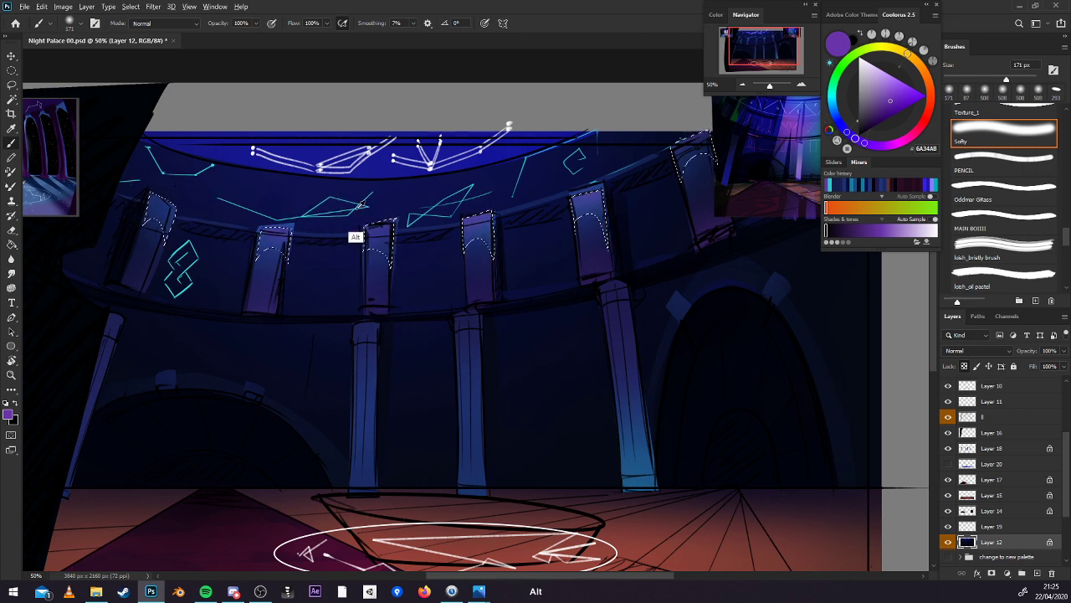
{"action": "left_click", "coordinate": [359, 208], "text": "alt"}
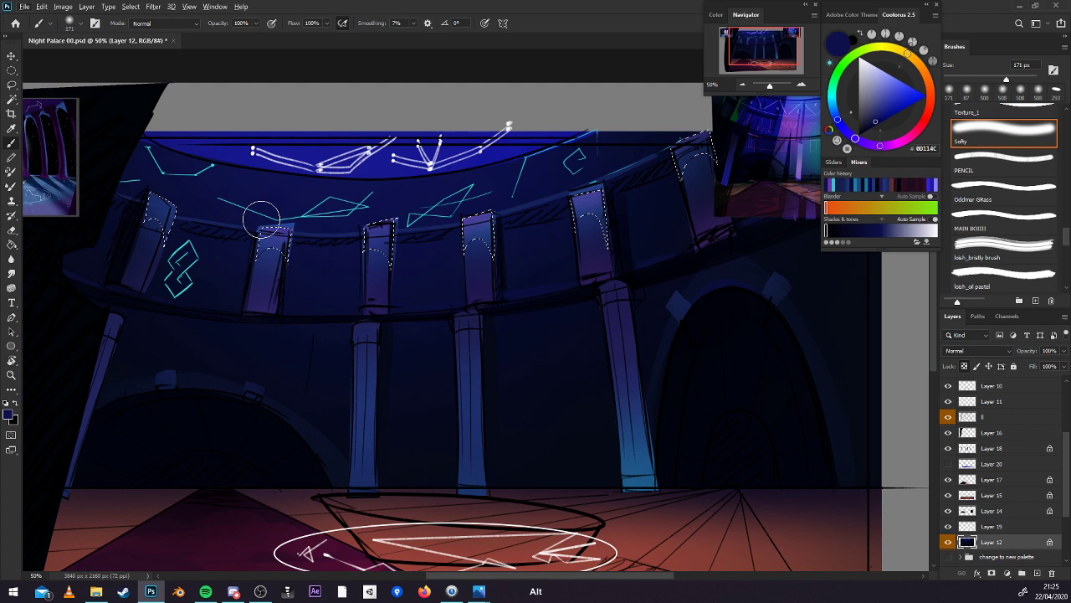
{"action": "left_click", "coordinate": [366, 201], "text": "alt"}
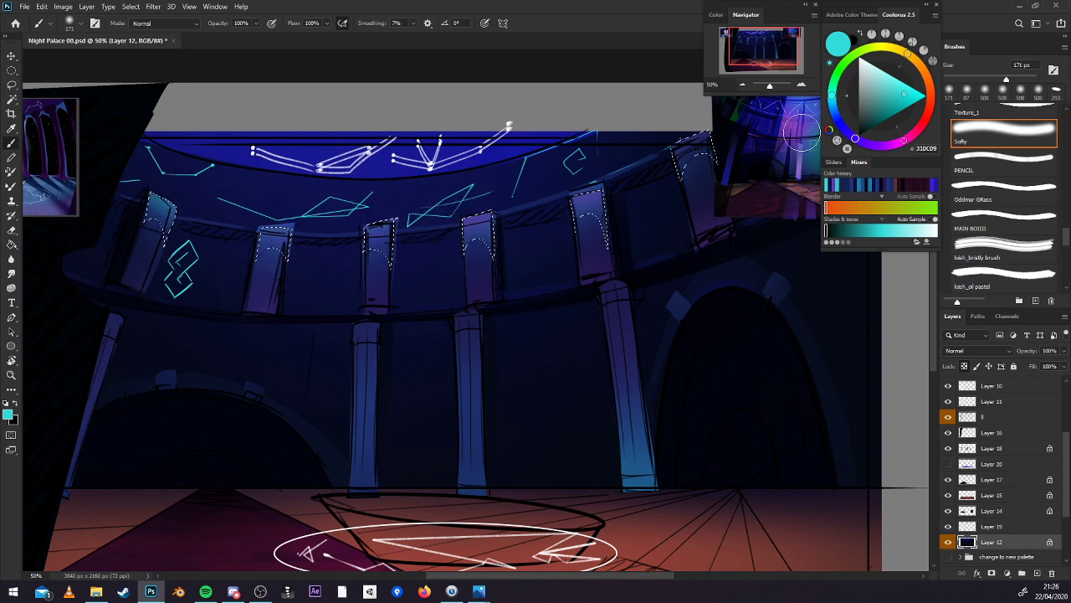
Save the painting, close the document and exit the program.
{"action": "key", "text": "ctrl+minus"}
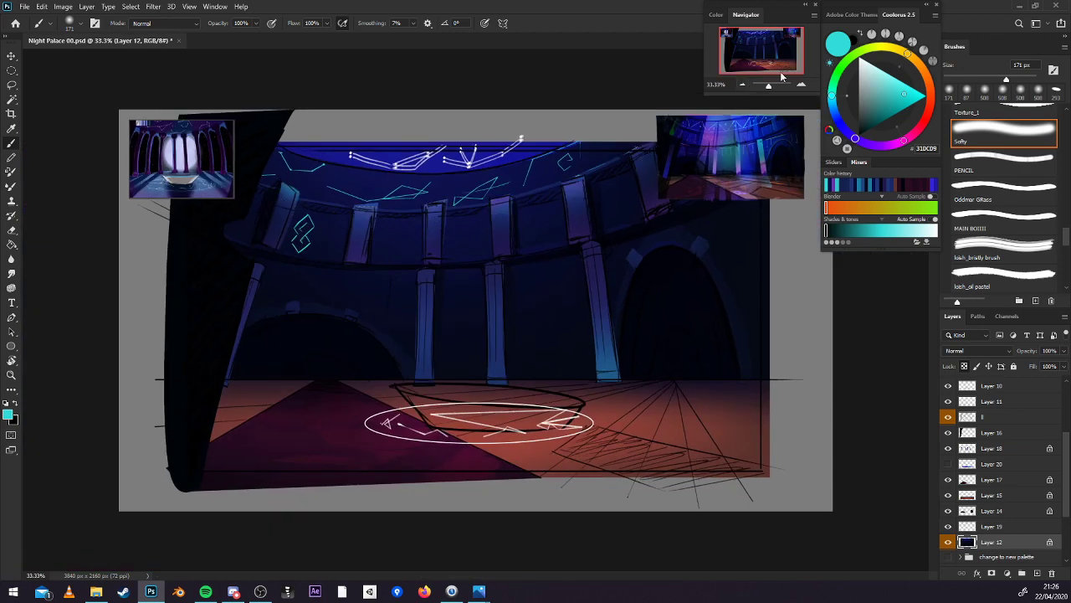
{"action": "key", "text": "ctrl+s"}
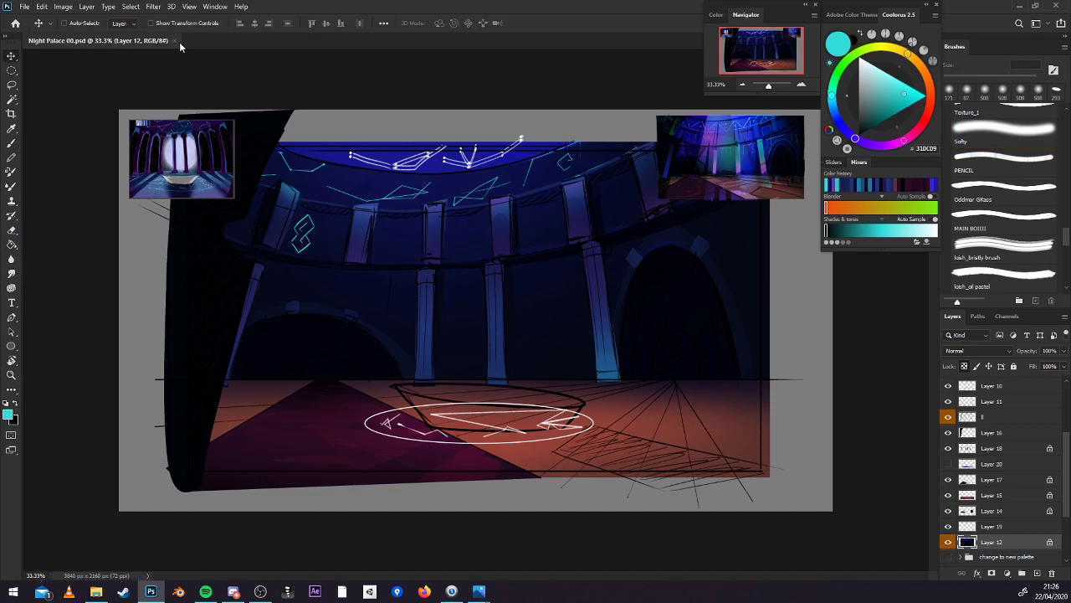
{"action": "left_click", "coordinate": [175, 41]}
{"action": "left_click", "coordinate": [1062, 7]}
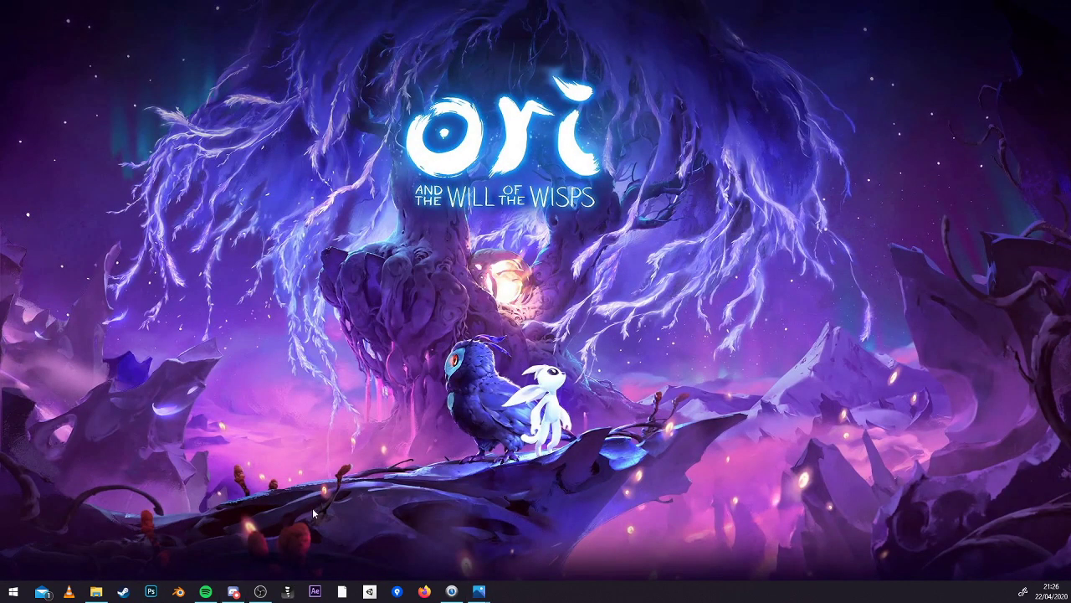
Start Photoshop and reopen the recent file Night Palace 00.psd.
{"action": "left_click", "coordinate": [149, 593]}
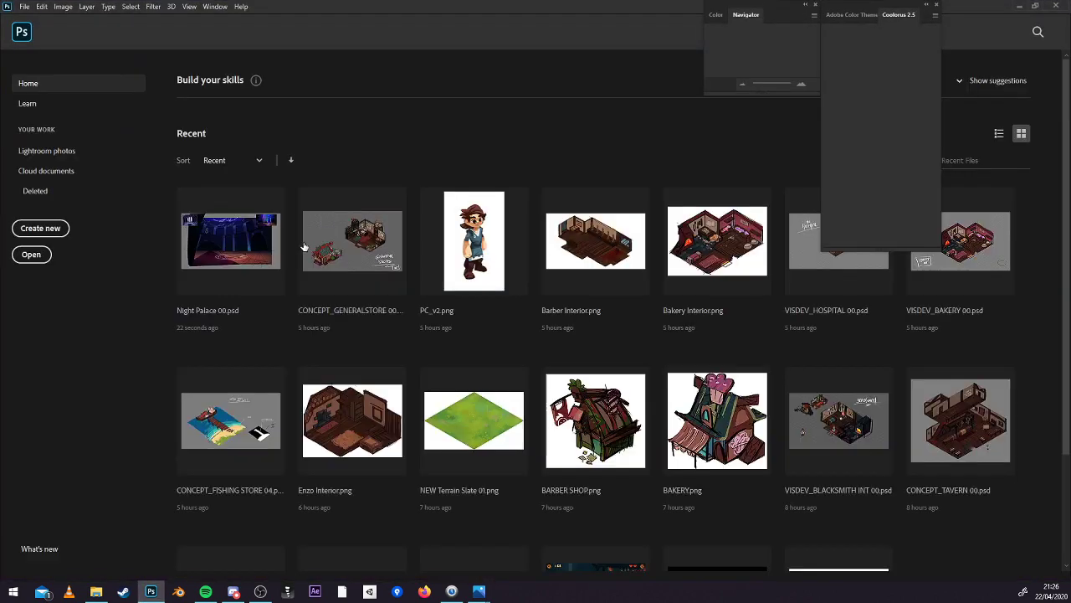
{"action": "left_click", "coordinate": [255, 251]}
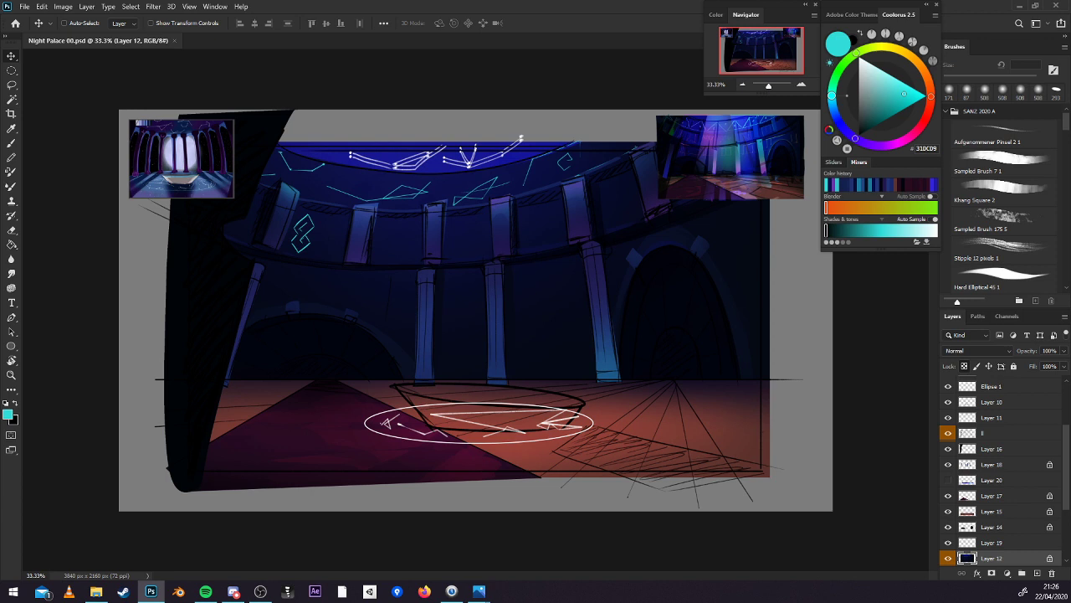
Tint the bases of the lower columns on Layer 18 with reddish and maroon floor tones, using the Softy brush at 401 px, and save.
{"action": "key", "text": "b"}
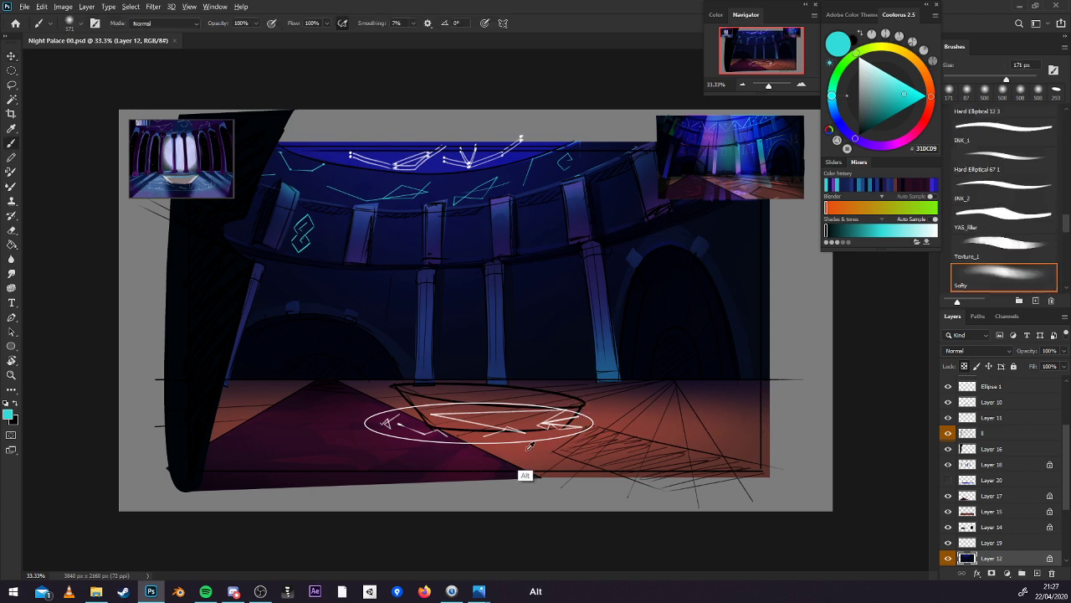
{"action": "left_click", "coordinate": [521, 474], "text": "alt"}
{"action": "left_click", "coordinate": [1031, 466]}
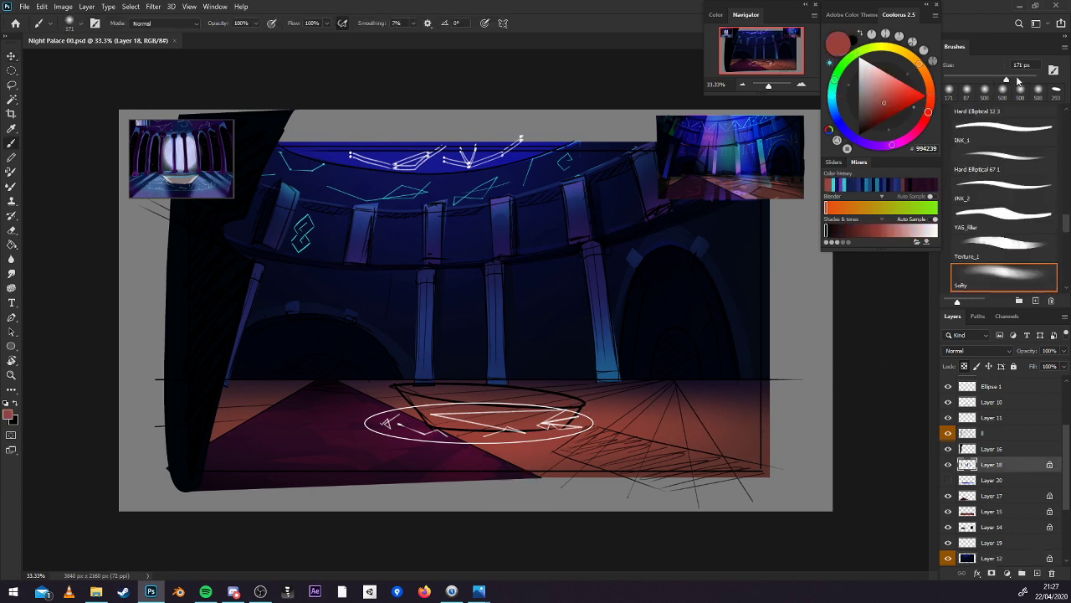
{"action": "left_click", "coordinate": [1018, 80]}
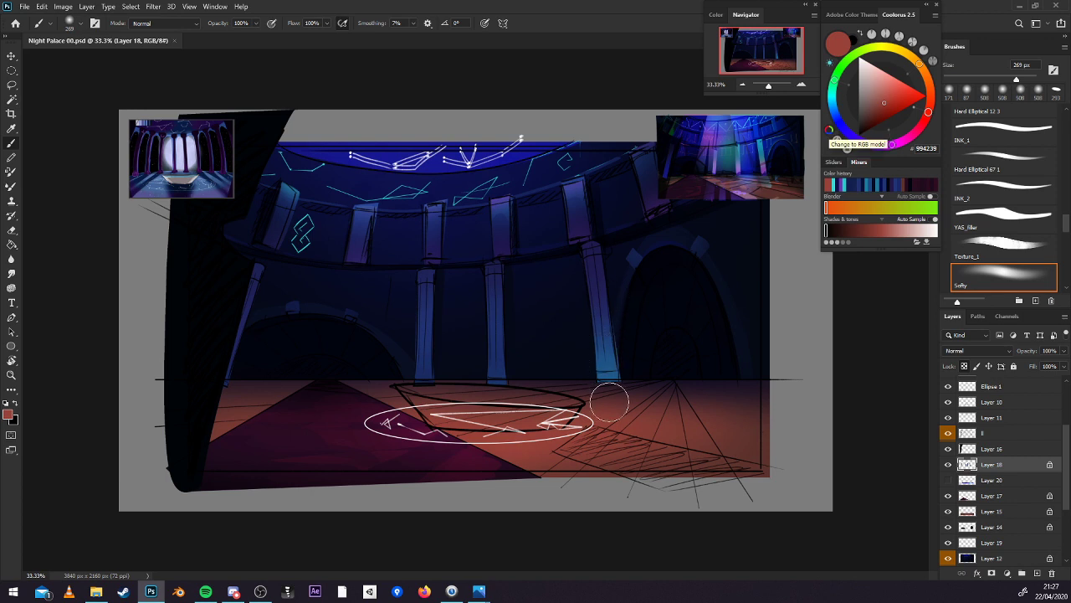
{"action": "left_click_drag", "start_coordinate": [607, 381], "coordinate": [610, 388]}
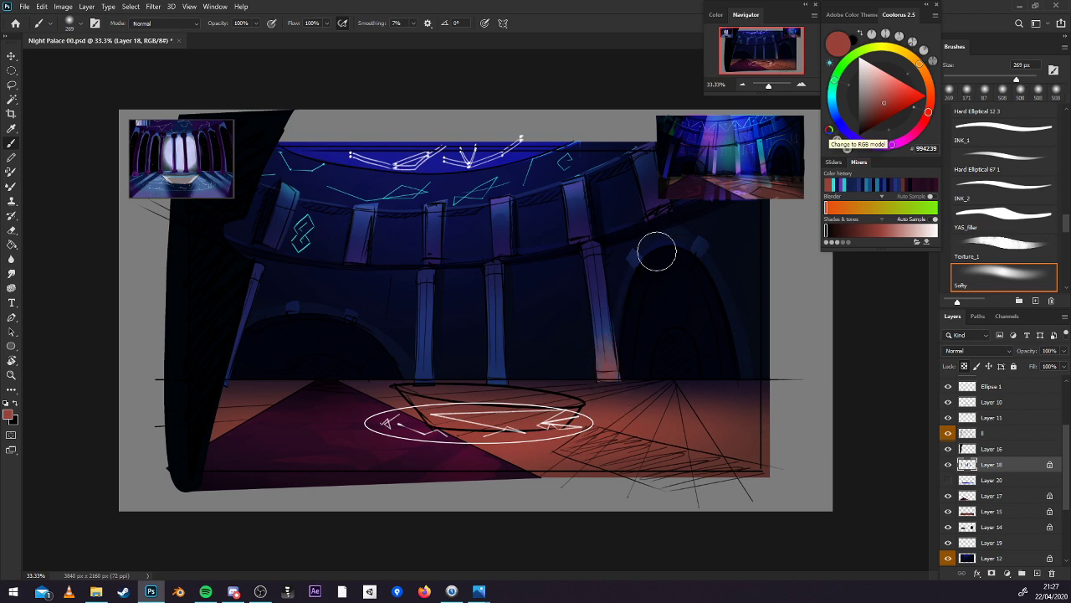
{"action": "left_click", "coordinate": [1022, 80]}
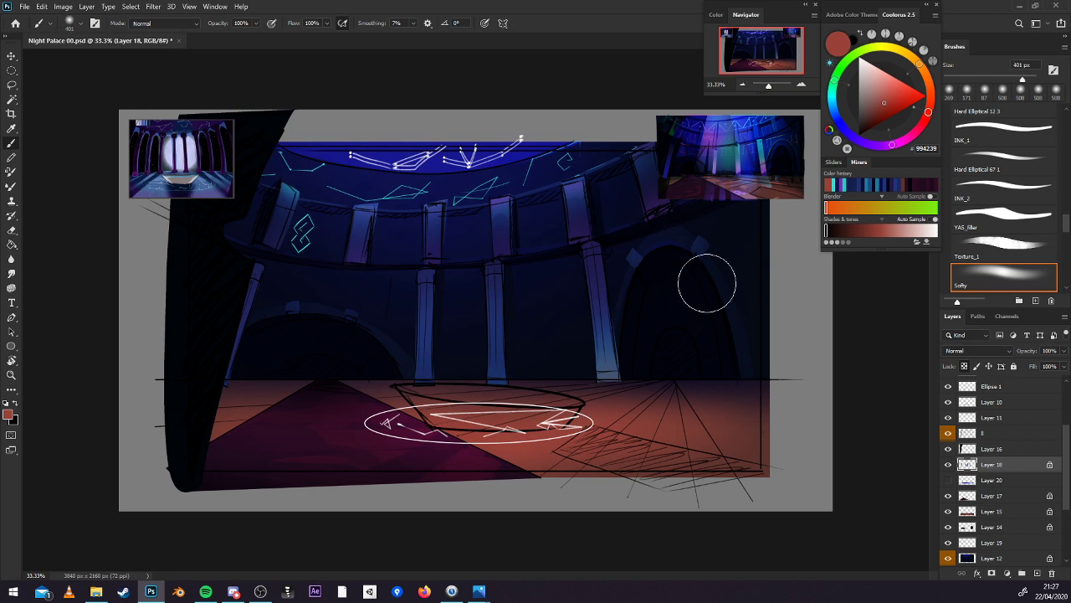
{"action": "left_click", "coordinate": [557, 386], "text": "alt"}
{"action": "left_click", "coordinate": [822, 202]}
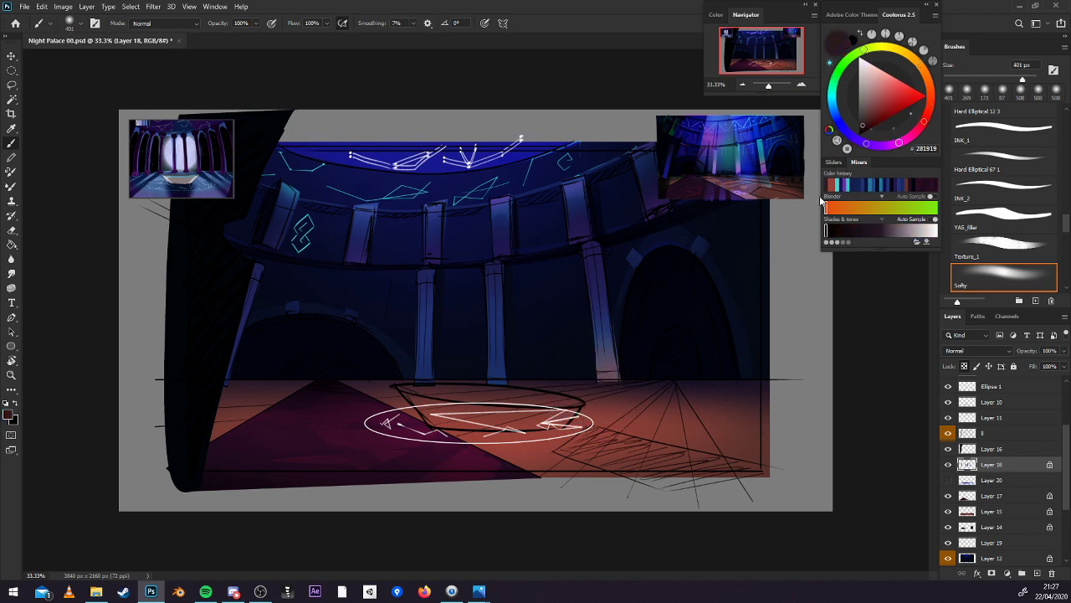
{"action": "left_click", "coordinate": [822, 202]}
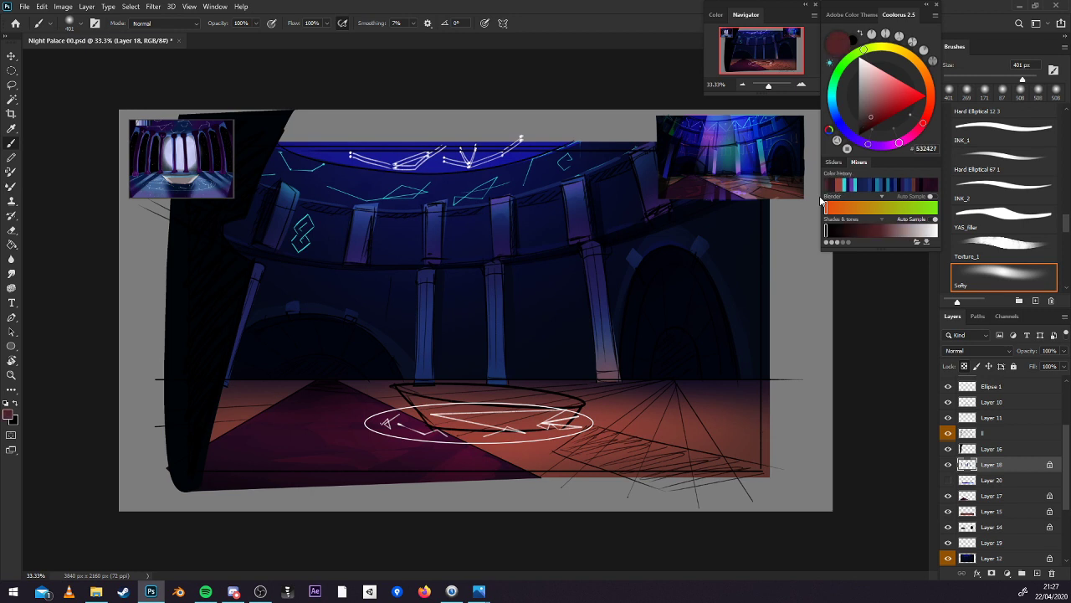
{"action": "left_click", "coordinate": [822, 202]}
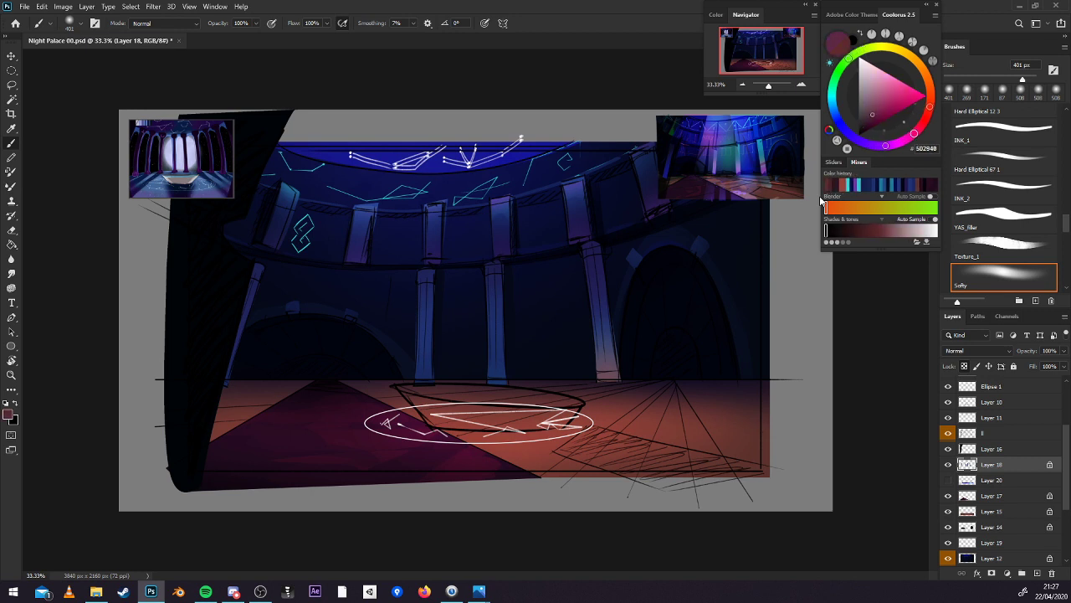
{"action": "left_click", "coordinate": [821, 202]}
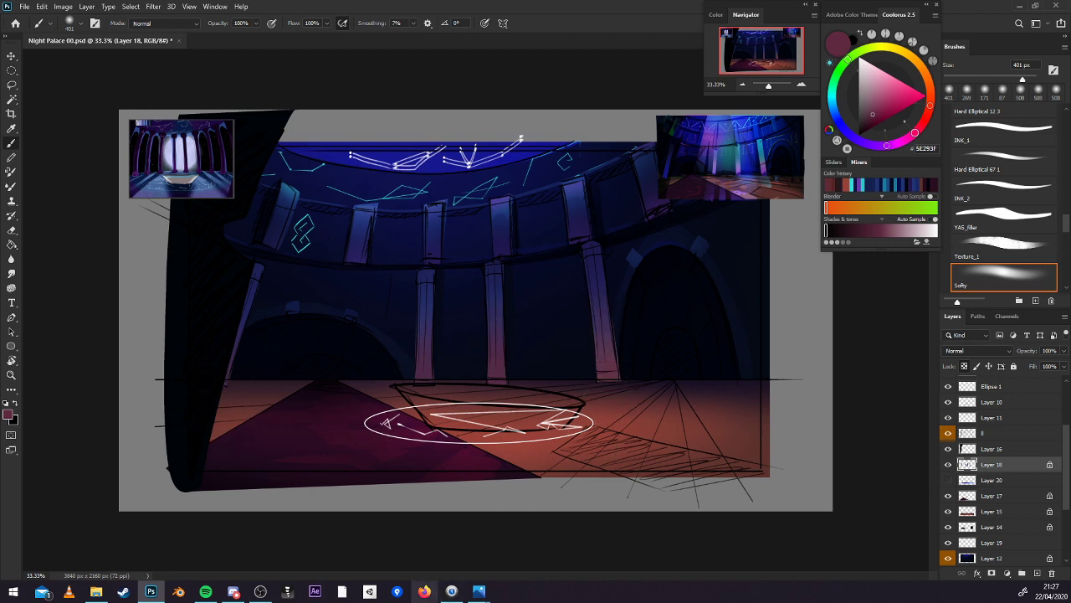
{"action": "key", "text": "ctrl+s"}
Lasso a small arched opening inside the right archway on Layer 14, shade it with dark blue sampled from the arch, and deselect.
{"action": "key", "text": "l"}
{"action": "left_click", "coordinate": [992, 527]}
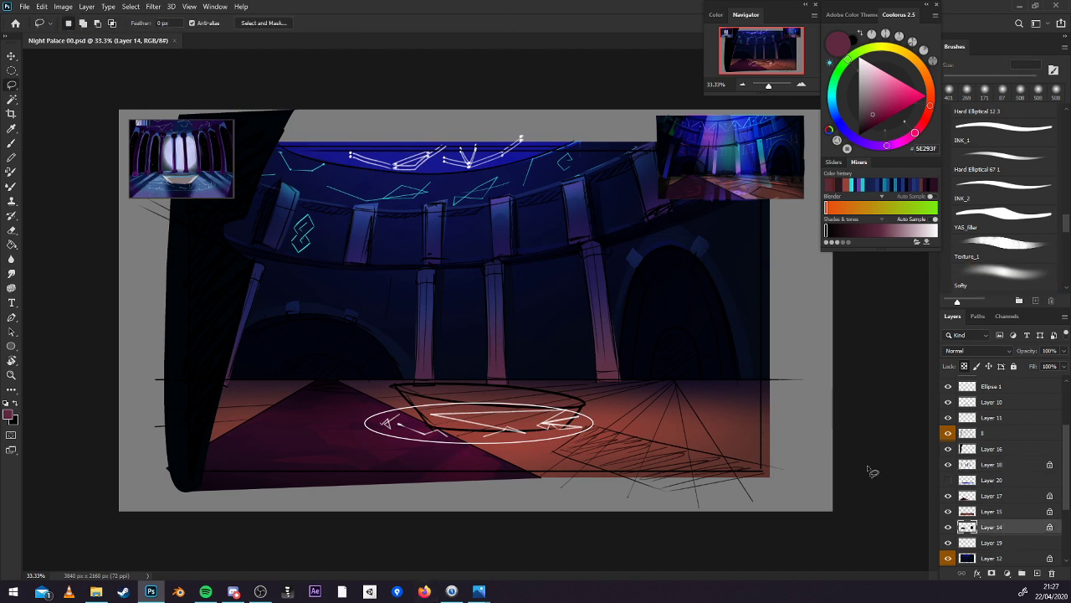
{"action": "mouse_move", "coordinate": [650, 379]}
{"action": "left_mouse_down"}
{"action": "mouse_move", "coordinate": [652, 350]}
{"action": "mouse_move", "coordinate": [670, 331]}
{"action": "mouse_move", "coordinate": [692, 344]}
{"action": "mouse_move", "coordinate": [705, 400]}
{"action": "left_mouse_up"}
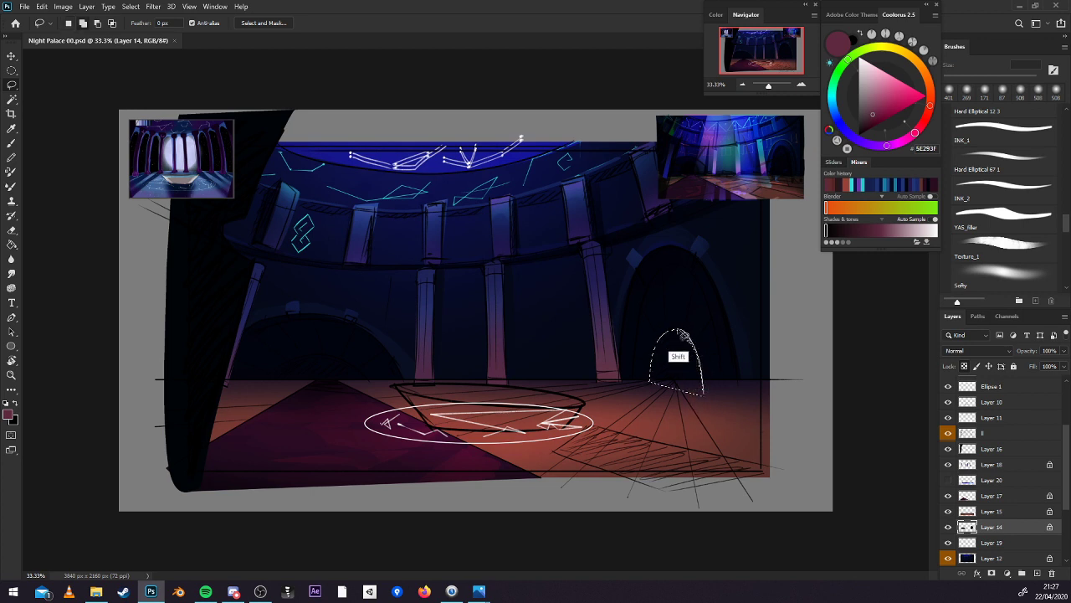
{"action": "key", "text": "b"}
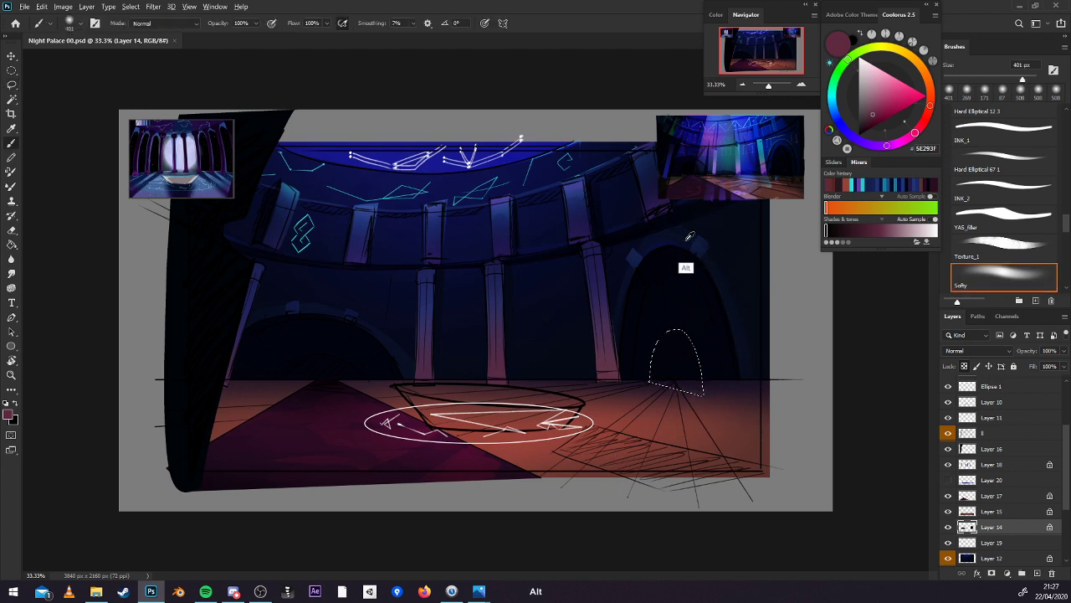
{"action": "left_click", "coordinate": [652, 247], "text": "alt"}
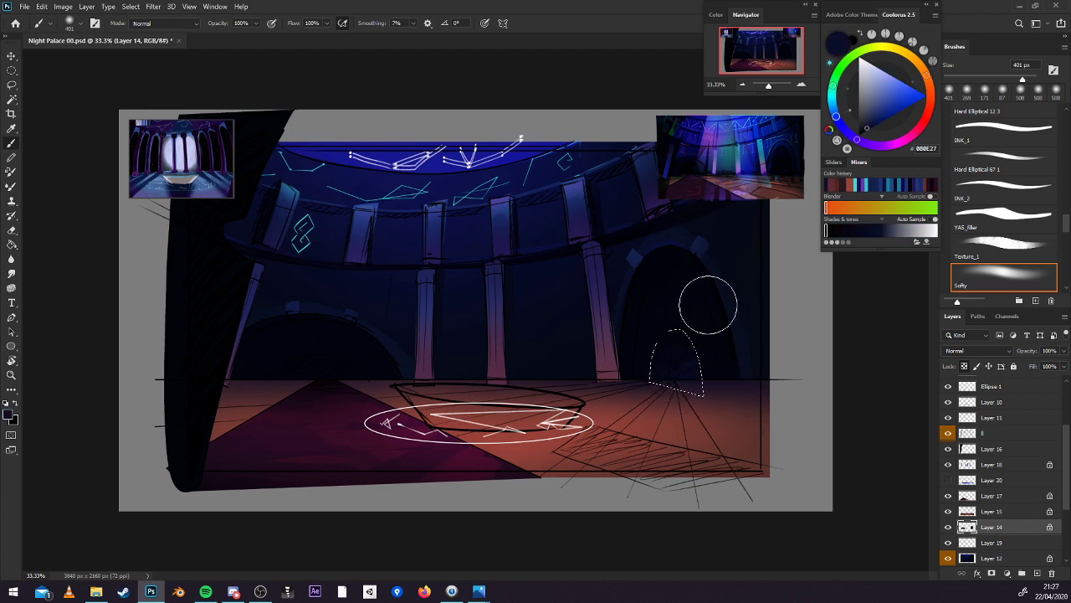
{"action": "left_click", "coordinate": [631, 288], "text": "alt"}
{"action": "mouse_move", "coordinate": [691, 377]}
{"action": "left_mouse_down"}
{"action": "mouse_move", "coordinate": [711, 376]}
{"action": "mouse_move", "coordinate": [677, 394]}
{"action": "left_mouse_up"}
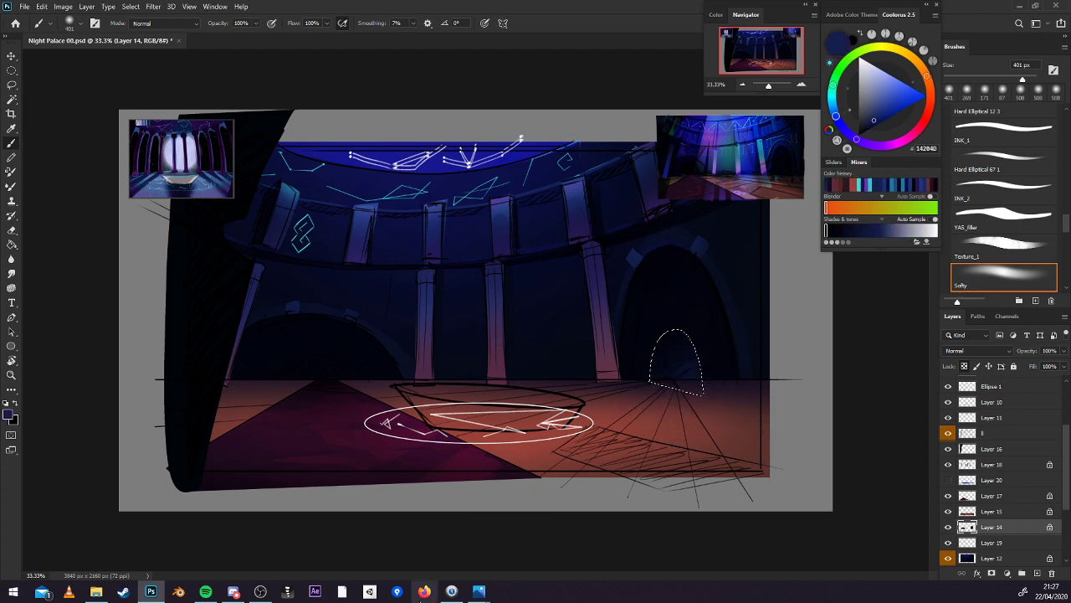
{"action": "key", "text": "ctrl+z"}
{"action": "left_click_drag", "start_coordinate": [686, 356], "coordinate": [655, 346]}
{"action": "key", "text": "ctrl+d"}
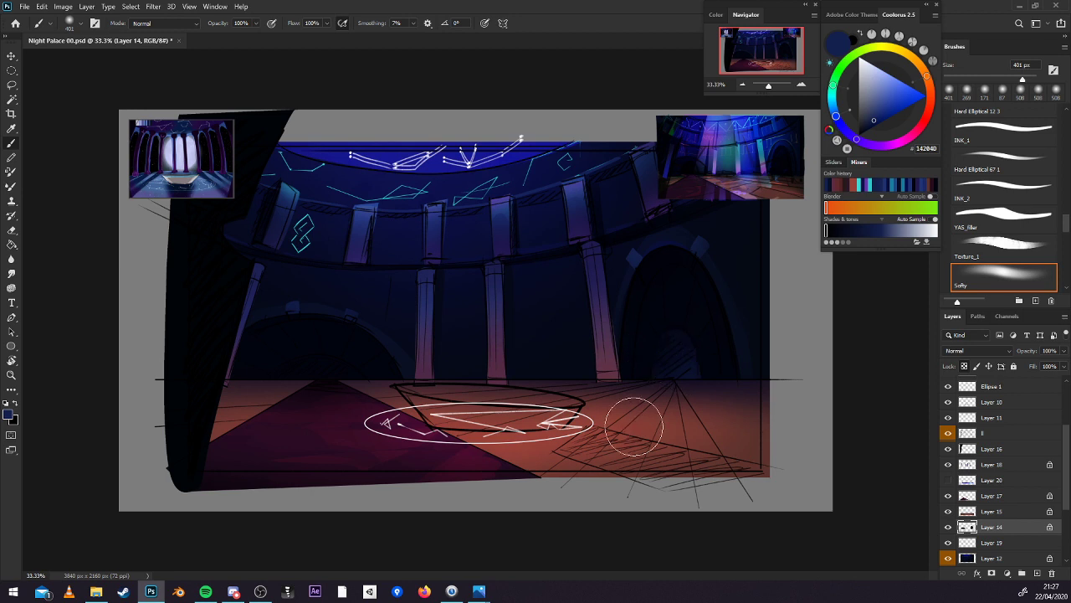
Lasso a low arched opening inside the left archway, shade it with the same dark blue, deselect, and save.
{"action": "key", "text": "l"}
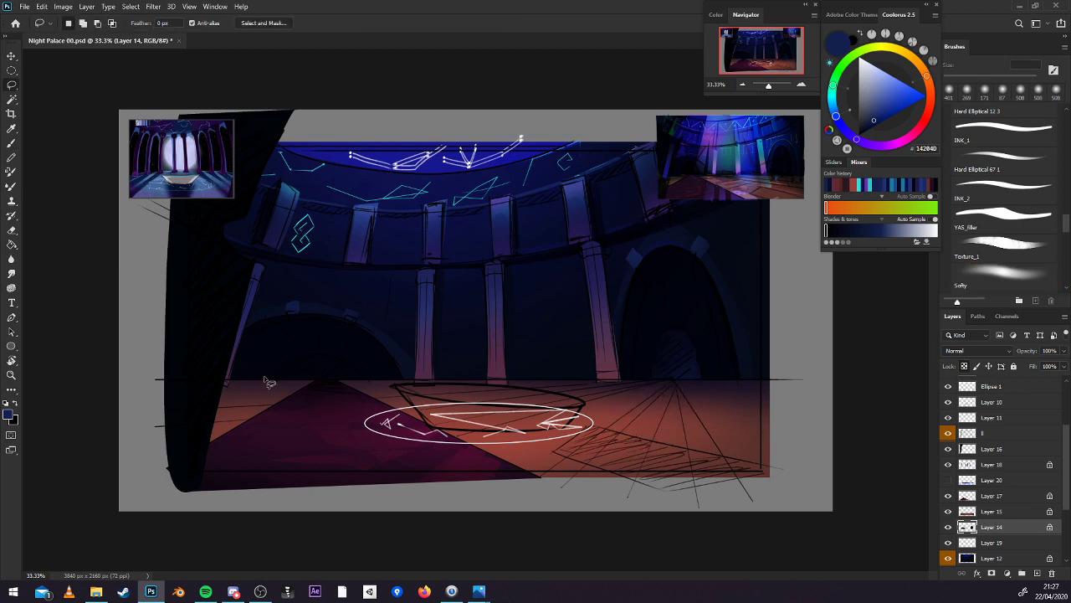
{"action": "mouse_move", "coordinate": [266, 382]}
{"action": "left_mouse_down"}
{"action": "mouse_move", "coordinate": [299, 359]}
{"action": "mouse_move", "coordinate": [367, 378]}
{"action": "left_mouse_up"}
{"action": "mouse_move", "coordinate": [266, 385]}
{"action": "left_mouse_down"}
{"action": "mouse_move", "coordinate": [304, 357]}
{"action": "mouse_move", "coordinate": [332, 358]}
{"action": "mouse_move", "coordinate": [368, 389]}
{"action": "left_mouse_up"}
{"action": "key", "text": "b"}
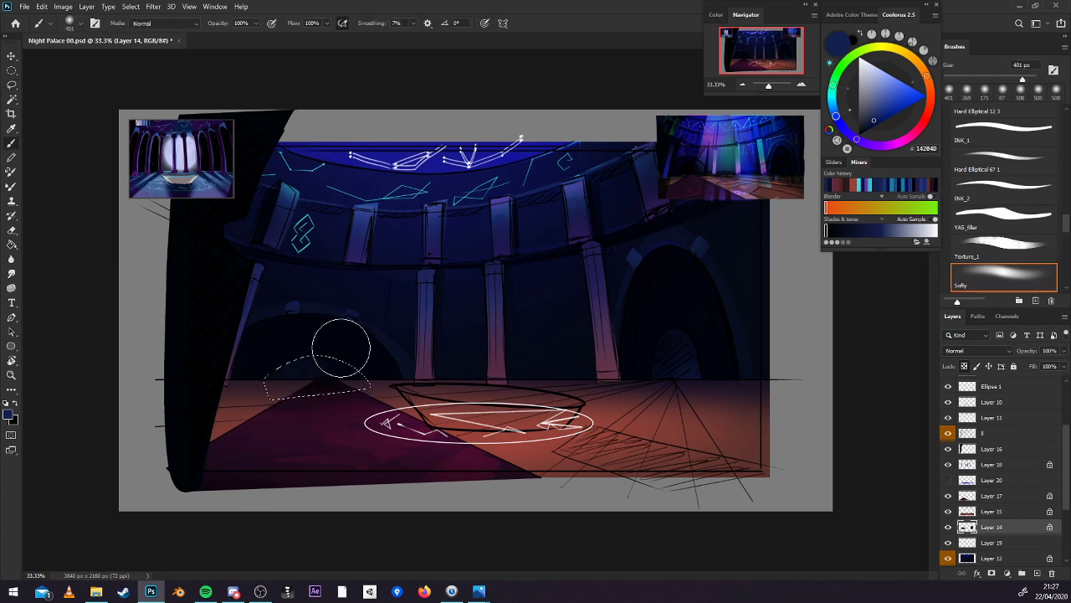
{"action": "key", "text": "ctrl+d"}
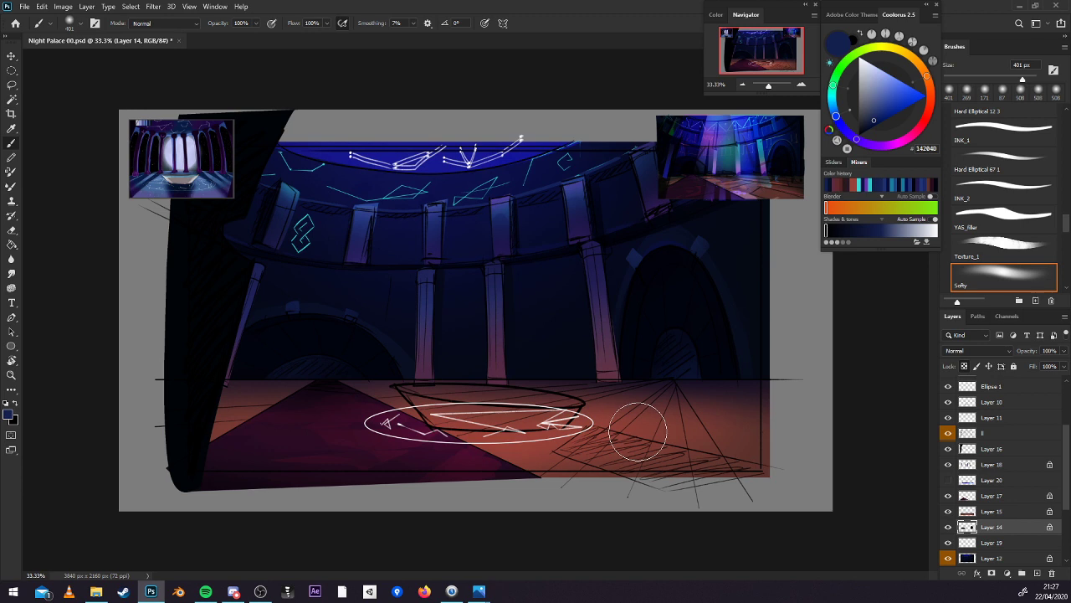
{"action": "key", "text": "ctrl+s"}
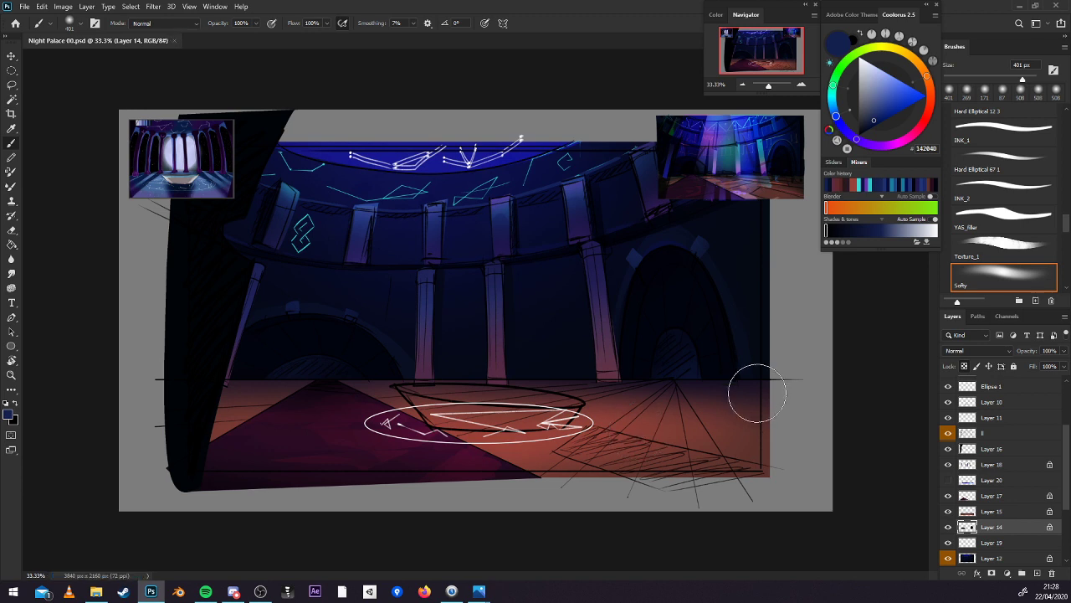
Create a new layer directly above Layer 16.
{"action": "left_click_drag", "start_coordinate": [1063, 496], "coordinate": [1065, 507]}
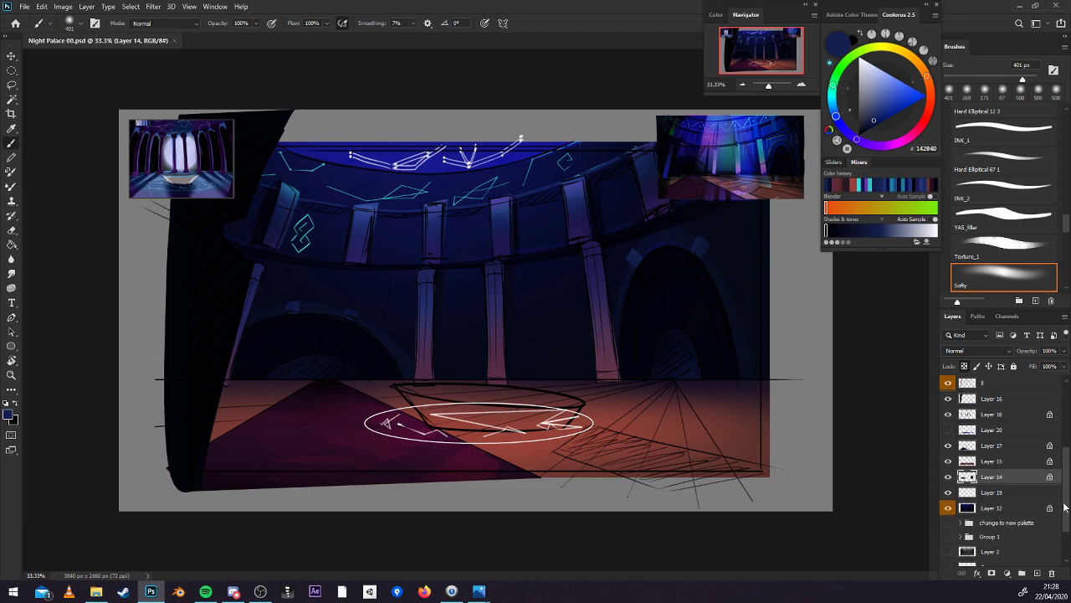
{"action": "scroll", "coordinate": [1064, 500], "scroll_direction": "up", "scroll_amount": 2}
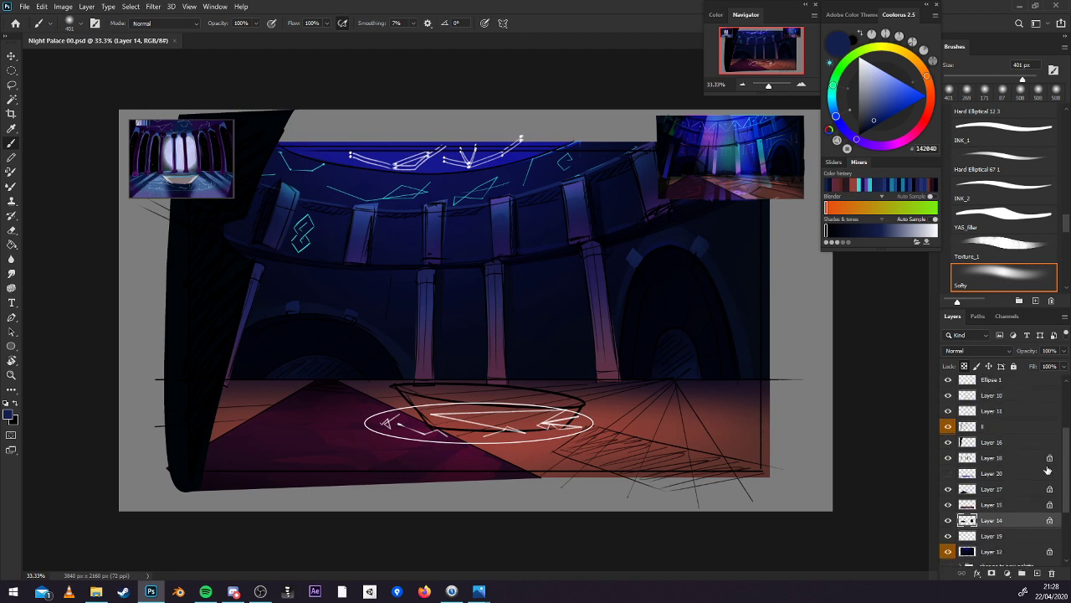
{"action": "left_click", "coordinate": [1013, 444]}
{"action": "left_click", "coordinate": [1037, 574]}
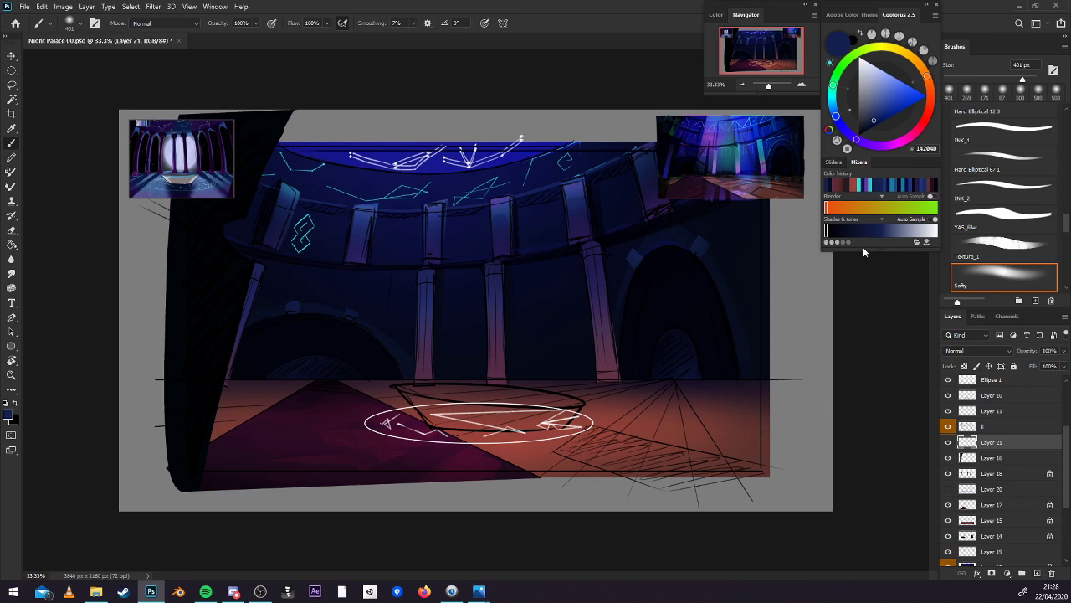
Lasso the outline of the sketched basin in the middle of the floor.
{"action": "key", "text": "ctrl+plus"}
{"action": "key", "text": "l"}
{"action": "left_click_drag", "start_coordinate": [729, 454], "coordinate": [827, 350]}
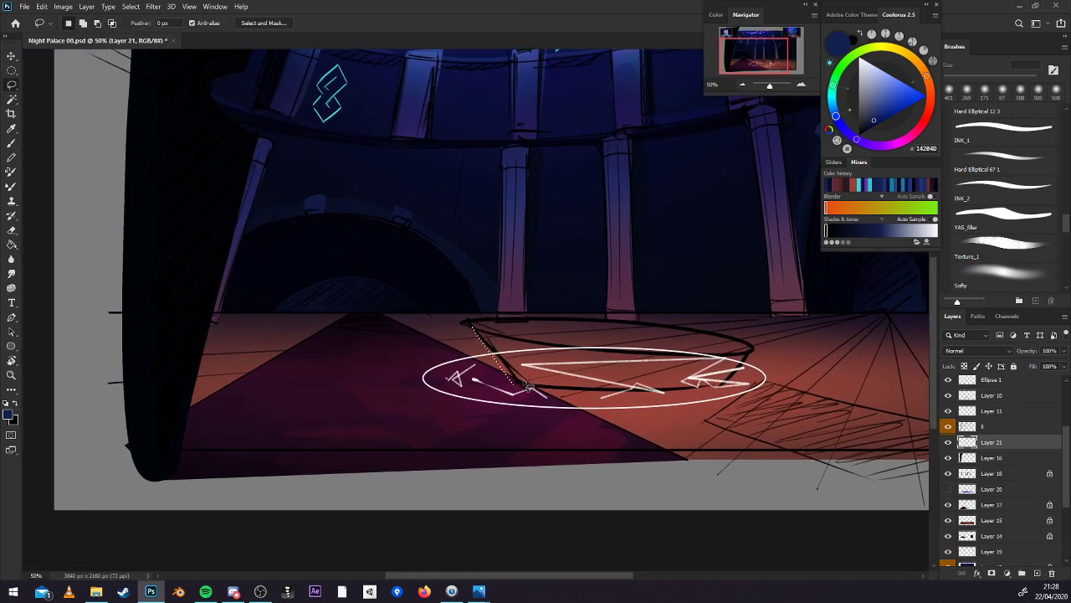
{"action": "left_click_drag", "start_coordinate": [599, 401], "coordinate": [665, 361]}
{"action": "mouse_move", "coordinate": [532, 280]}
{"action": "left_mouse_down"}
{"action": "mouse_move", "coordinate": [591, 346]}
{"action": "mouse_move", "coordinate": [662, 359]}
{"action": "mouse_move", "coordinate": [765, 354]}
{"action": "mouse_move", "coordinate": [795, 343]}
{"action": "mouse_move", "coordinate": [820, 311]}
{"action": "mouse_move", "coordinate": [784, 292]}
{"action": "mouse_move", "coordinate": [660, 271]}
{"action": "mouse_move", "coordinate": [536, 279]}
{"action": "left_mouse_up"}
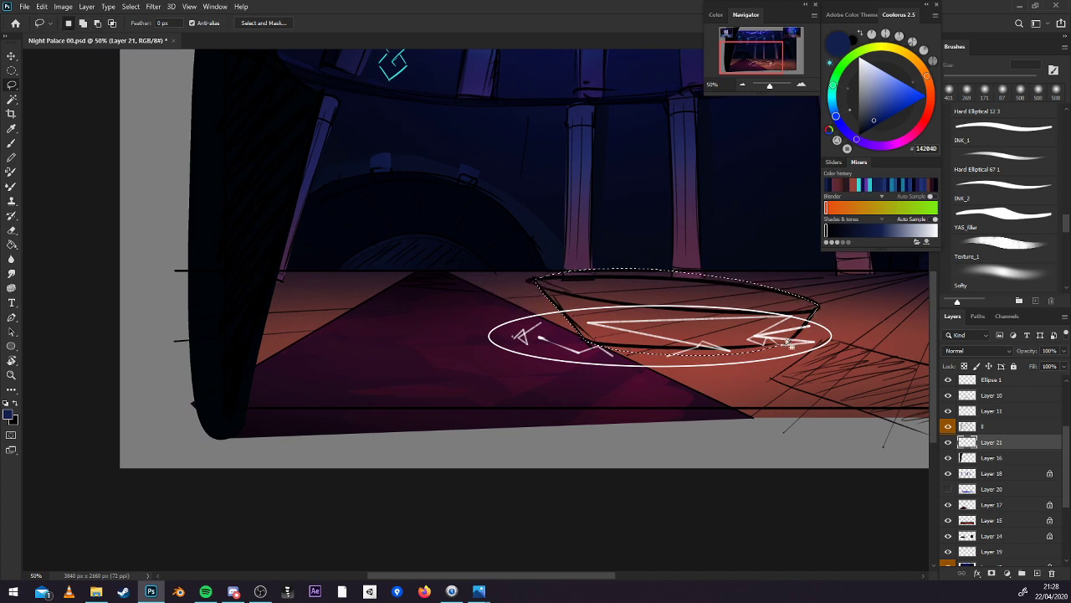
{"action": "key", "text": "ctrl+minus"}
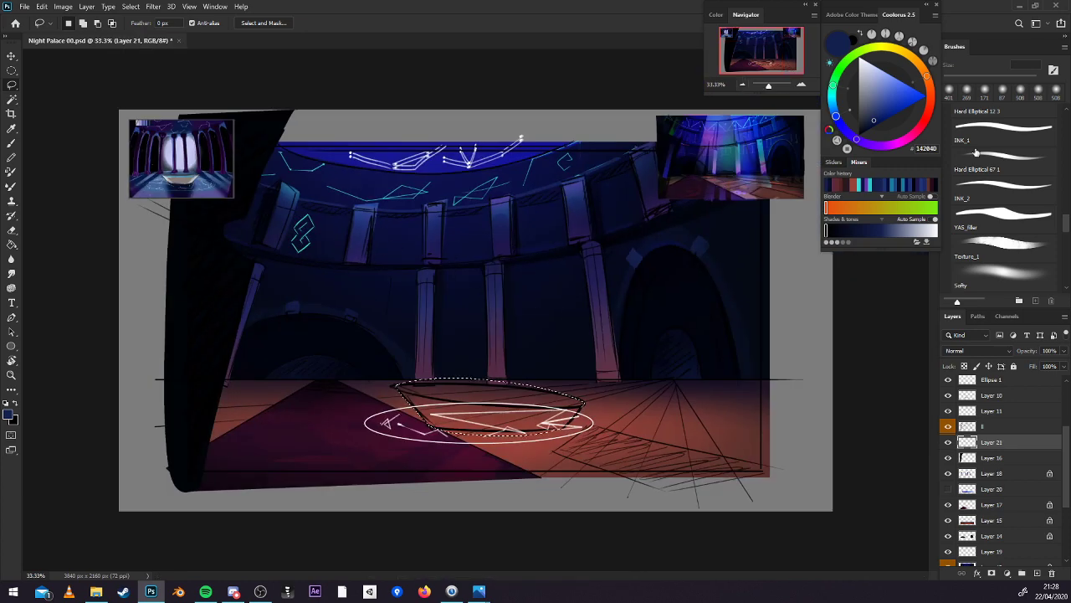
Fill the basin selection with near-black blue sampled from the left archway, using the Softy brush at 460 px.
{"action": "key", "text": "b"}
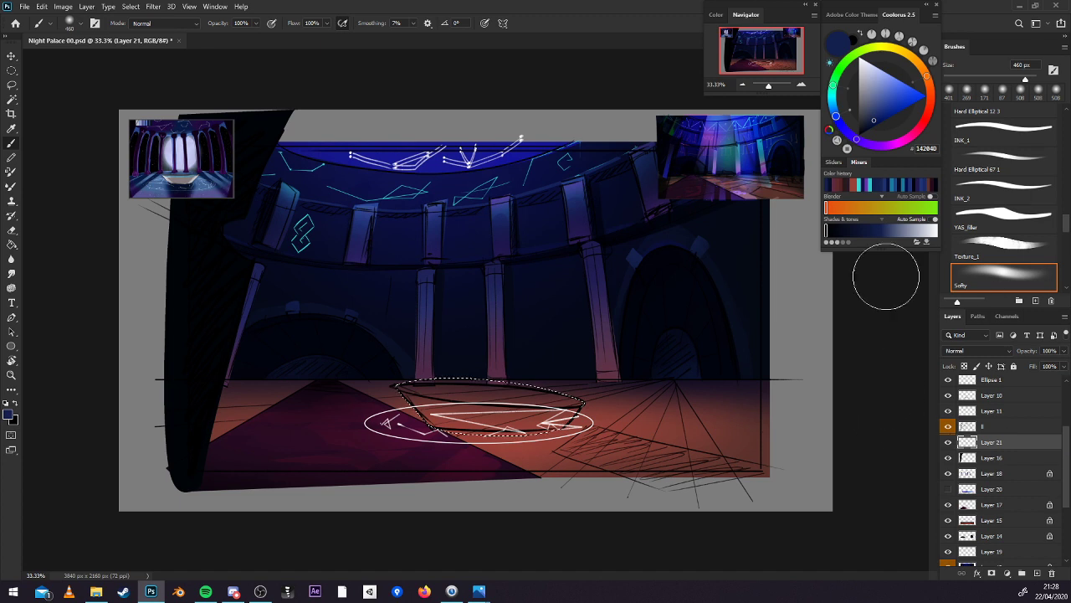
{"action": "left_click", "coordinate": [334, 342], "text": "alt"}
{"action": "mouse_move", "coordinate": [421, 347]}
{"action": "left_mouse_down"}
{"action": "mouse_move", "coordinate": [449, 379]}
{"action": "mouse_move", "coordinate": [458, 366]}
{"action": "mouse_move", "coordinate": [492, 392]}
{"action": "mouse_move", "coordinate": [490, 472]}
{"action": "left_mouse_up"}
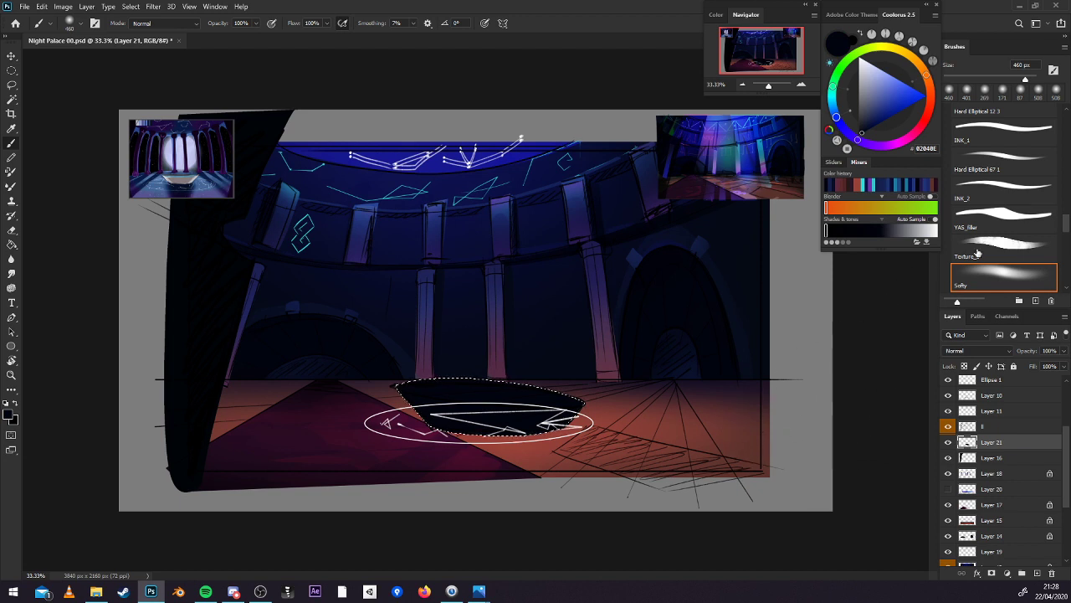
Paint the basin's top surface bright blue sampled from the reference picture with the 156 px Texture_1 brush, and hide the line-art layer.
{"action": "left_click", "coordinate": [1009, 243]}
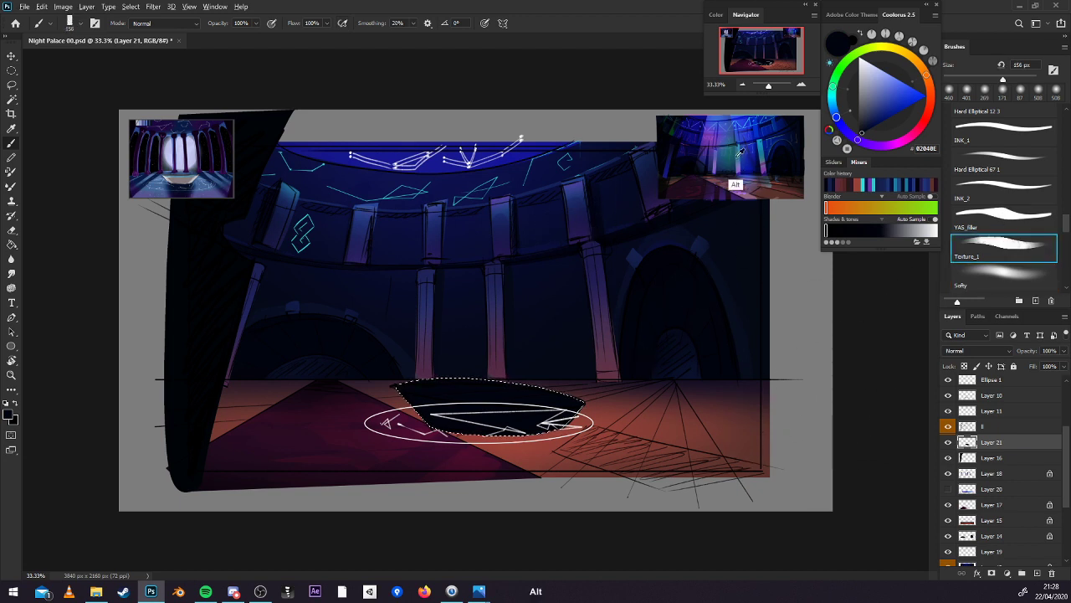
{"action": "key", "text": "alt"}
{"action": "left_click", "coordinate": [768, 144], "text": "alt"}
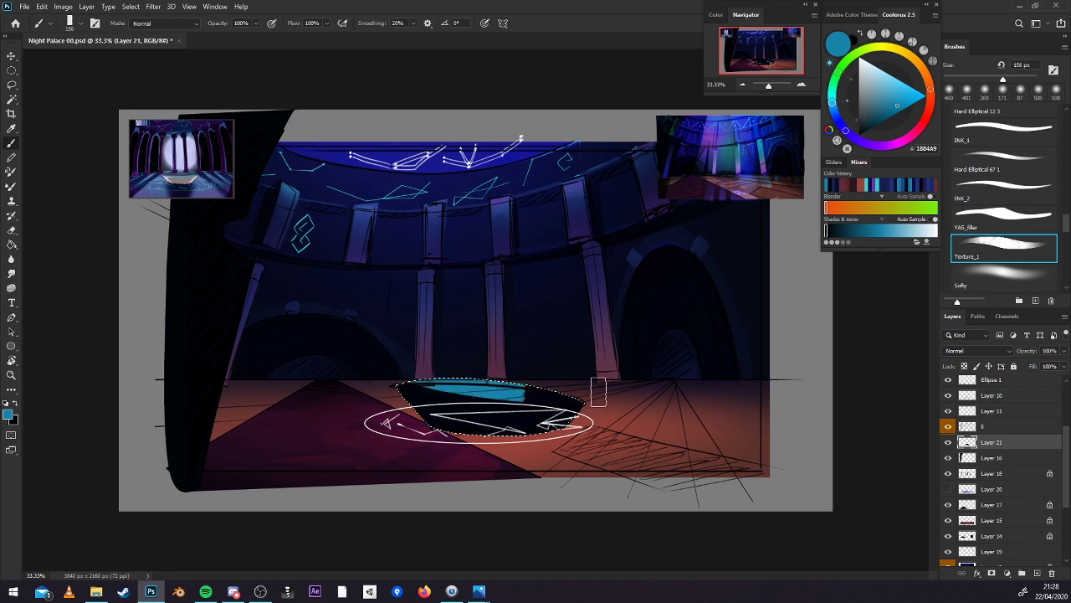
{"action": "left_click_drag", "start_coordinate": [507, 398], "coordinate": [443, 393]}
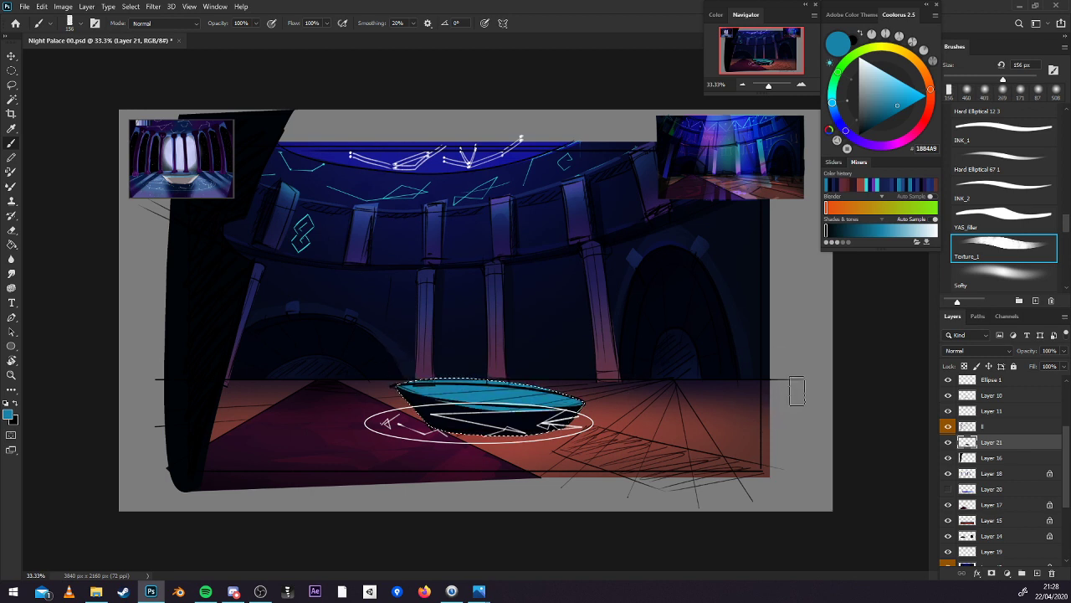
{"action": "left_click", "coordinate": [714, 147], "text": "alt"}
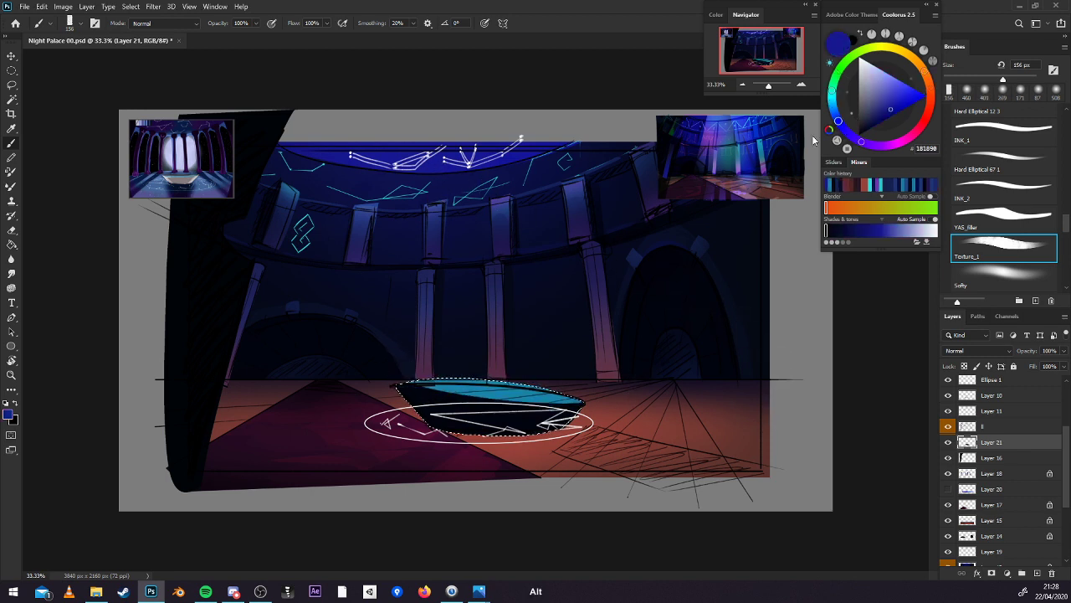
{"action": "left_click", "coordinate": [799, 137], "text": "alt"}
{"action": "left_click", "coordinate": [799, 134], "text": "alt"}
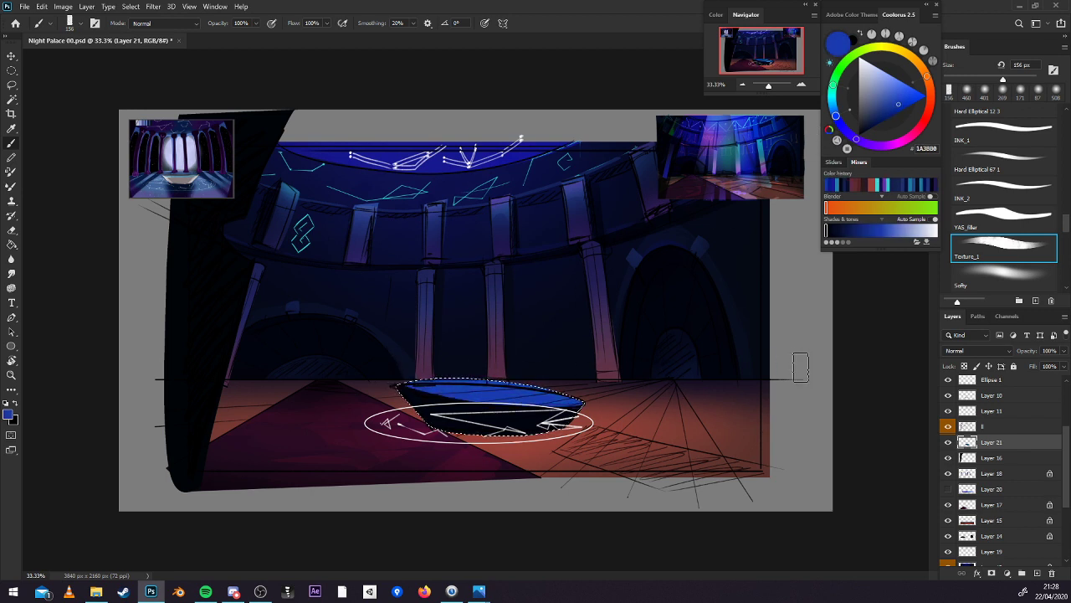
{"action": "left_click", "coordinate": [949, 426]}
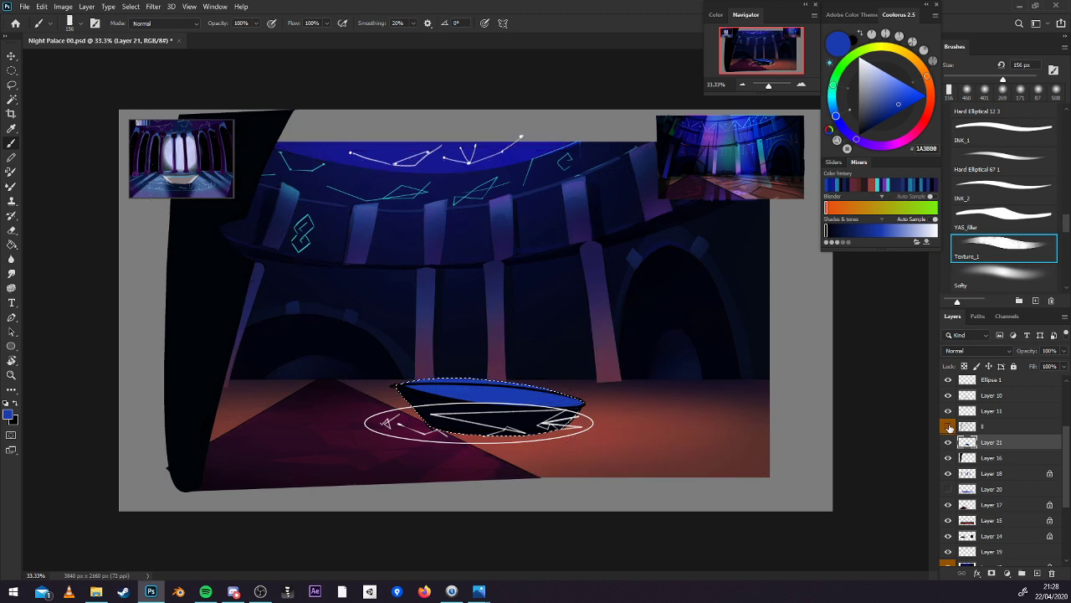
Show the line art and floor ellipse, drop the selection, and delete the painted basin's Layer 21.
{"action": "left_click", "coordinate": [949, 426]}
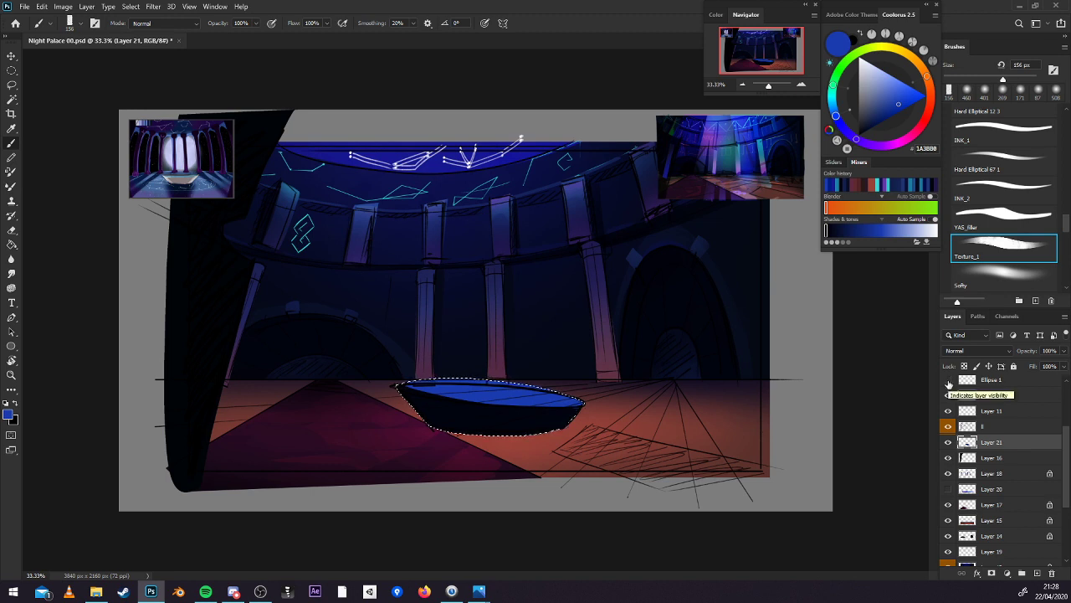
{"action": "left_click", "coordinate": [949, 381]}
{"action": "key", "text": "ctrl+d"}
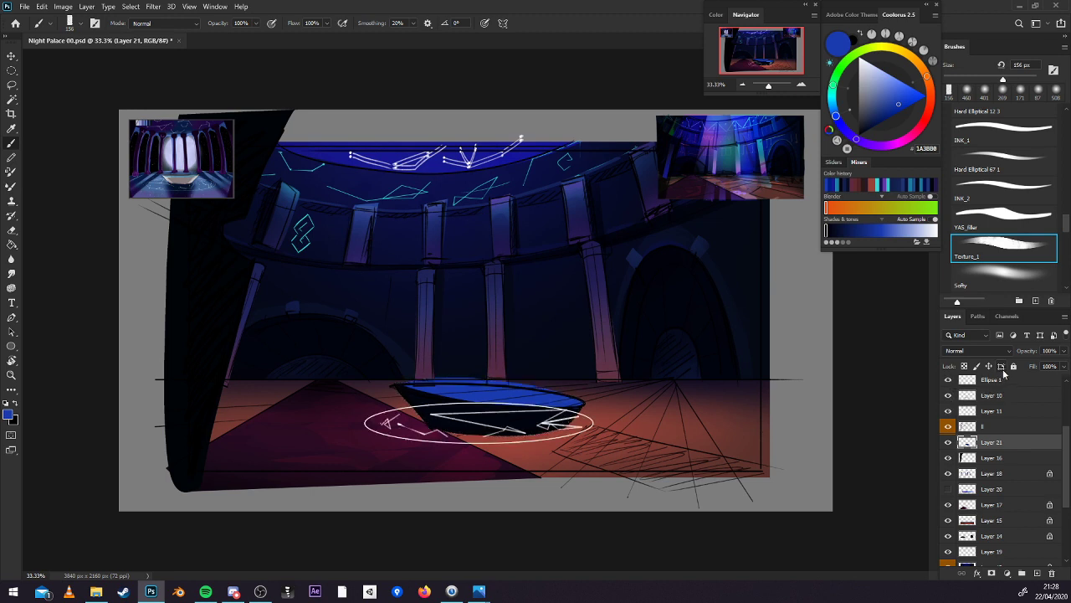
{"action": "left_click", "coordinate": [1053, 573]}
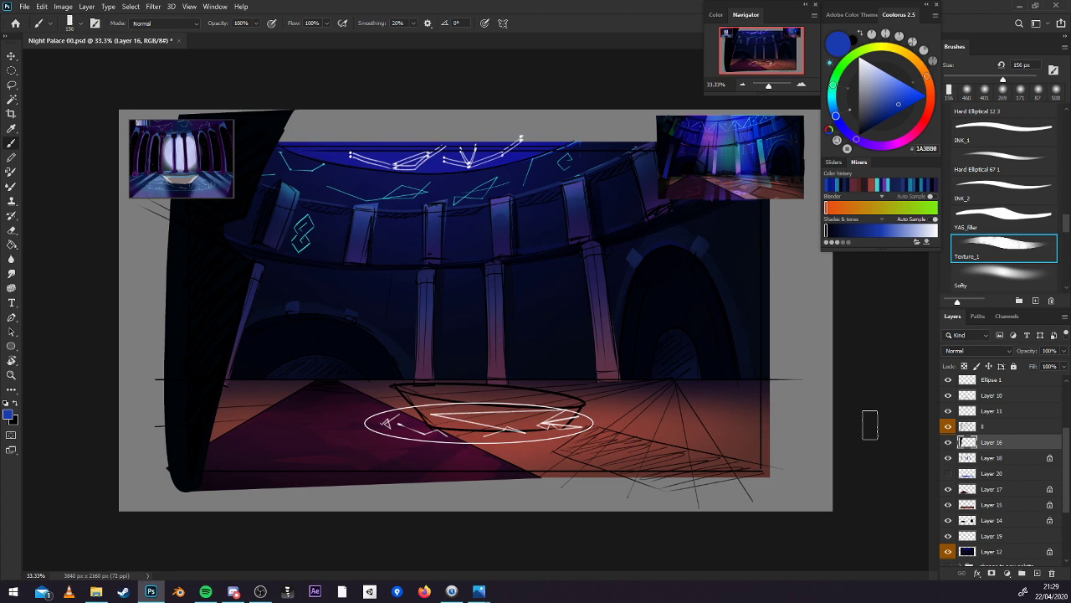
Make Layer 15 active and hide the basin sketch on Layer 10 together with the floor's ellipse and polygon shape layers.
{"action": "left_click", "coordinate": [799, 85]}
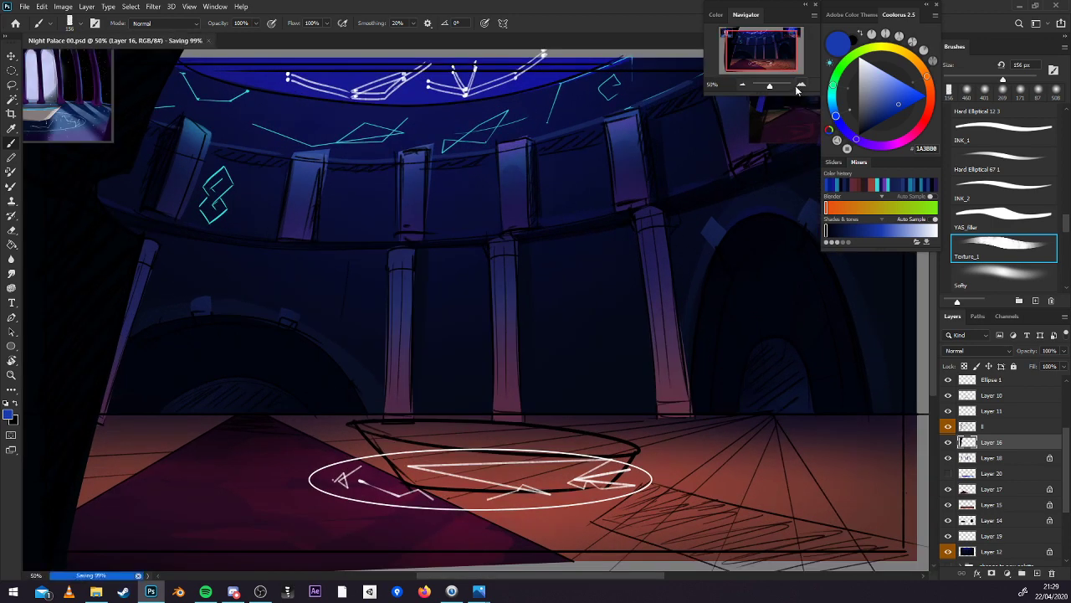
{"action": "left_click", "coordinate": [742, 85]}
{"action": "key", "text": "l"}
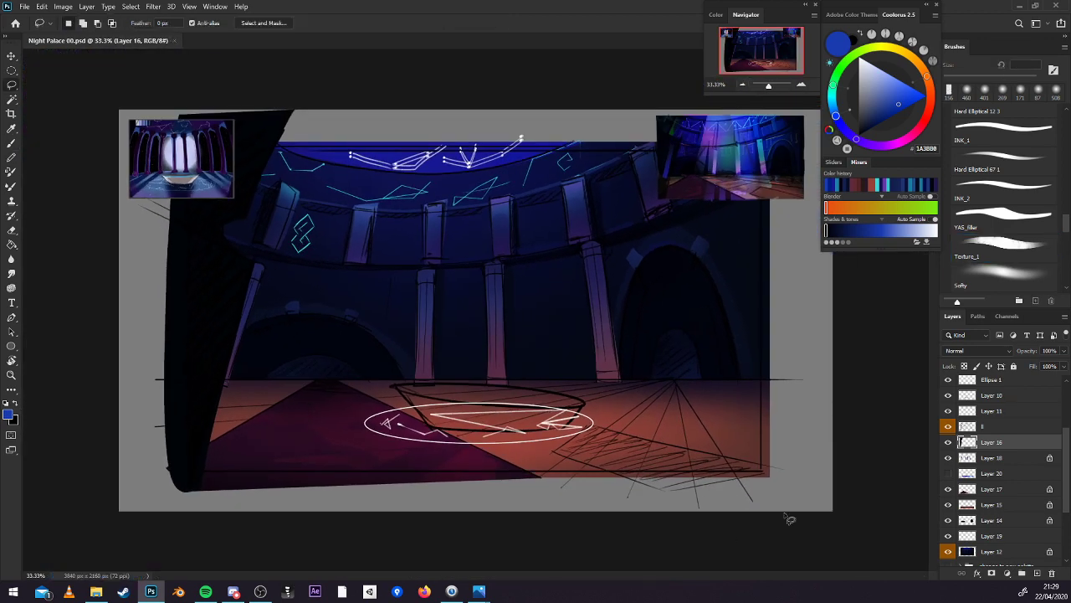
{"action": "left_click", "coordinate": [948, 442]}
{"action": "left_click", "coordinate": [948, 442]}
{"action": "left_click", "coordinate": [992, 504]}
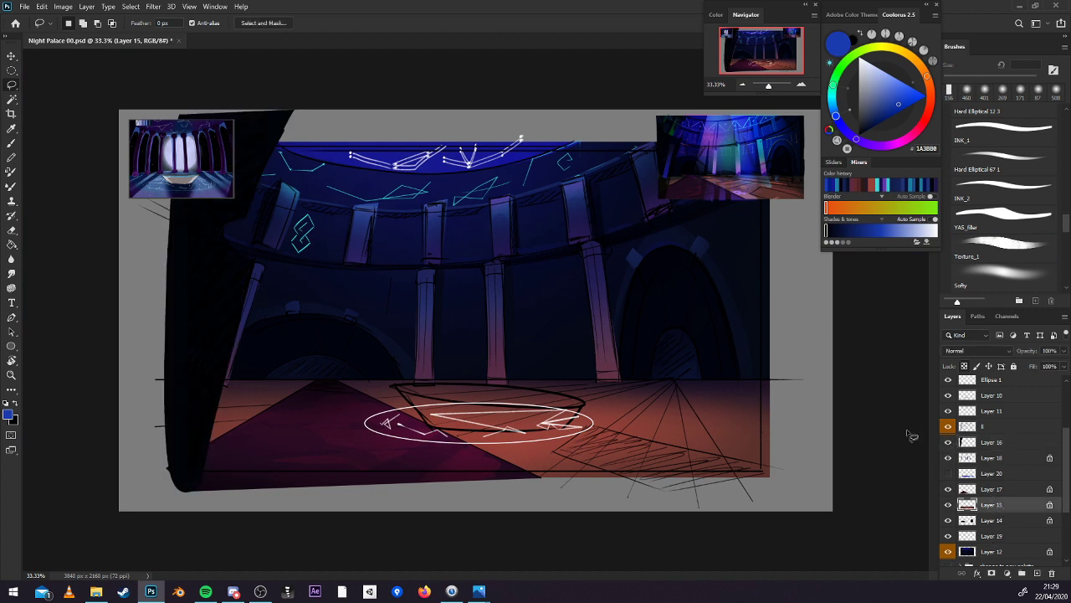
{"action": "left_click", "coordinate": [800, 85]}
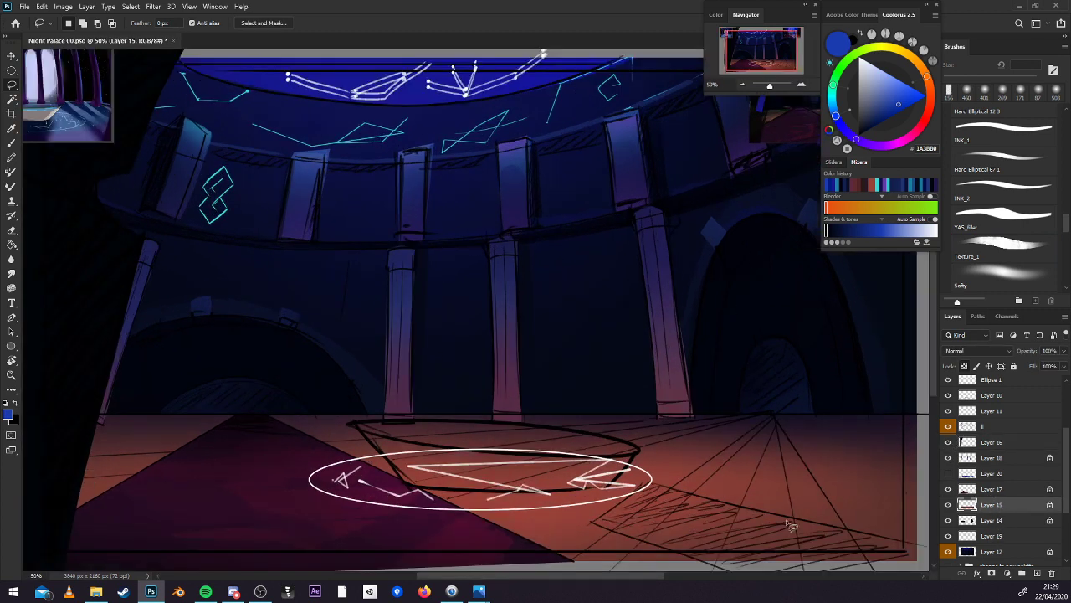
{"action": "left_click", "coordinate": [949, 426]}
{"action": "left_click", "coordinate": [948, 426]}
{"action": "left_click", "coordinate": [949, 396]}
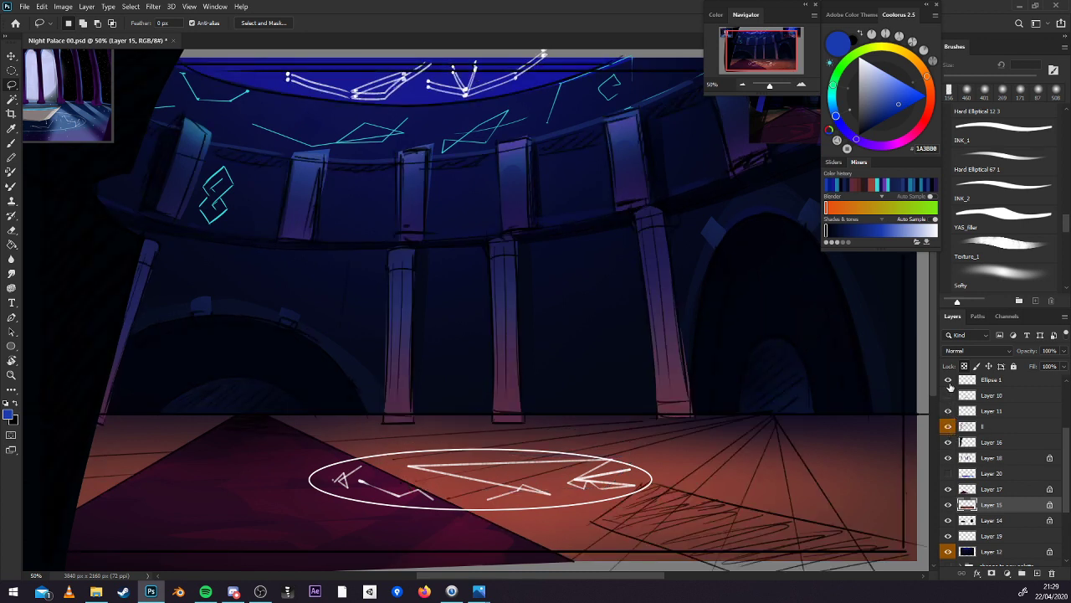
{"action": "left_click", "coordinate": [948, 381]}
{"action": "scroll", "coordinate": [1066, 462], "scroll_direction": "down", "scroll_amount": 1}
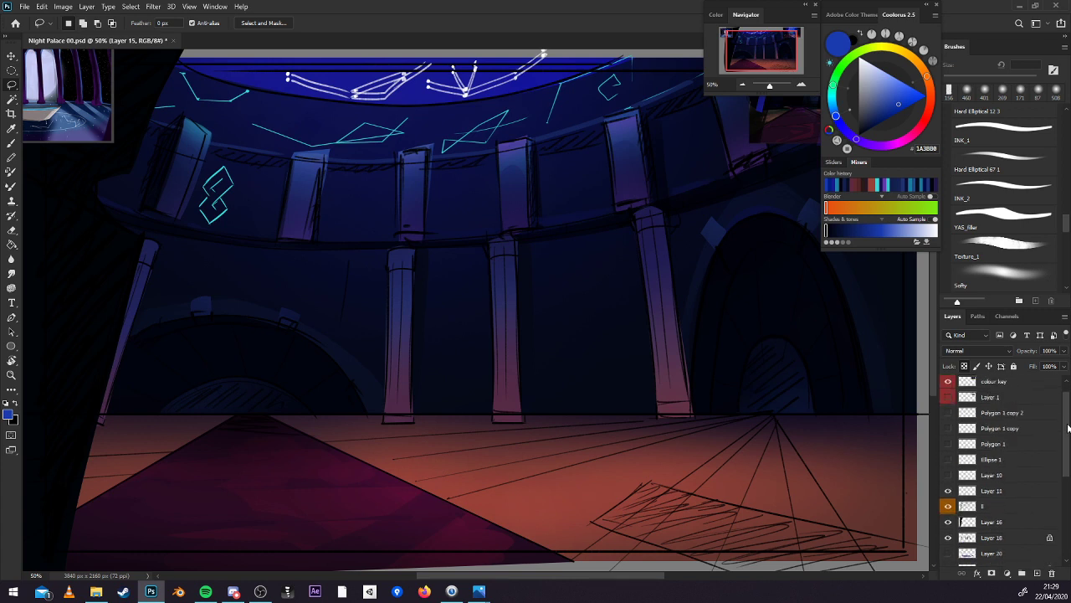
Paint straight dark purple seams radiating from the floor's right vanishing point with the Texture_1 brush at 27 px, using a colour sampled from the floor.
{"action": "left_click", "coordinate": [1001, 258]}
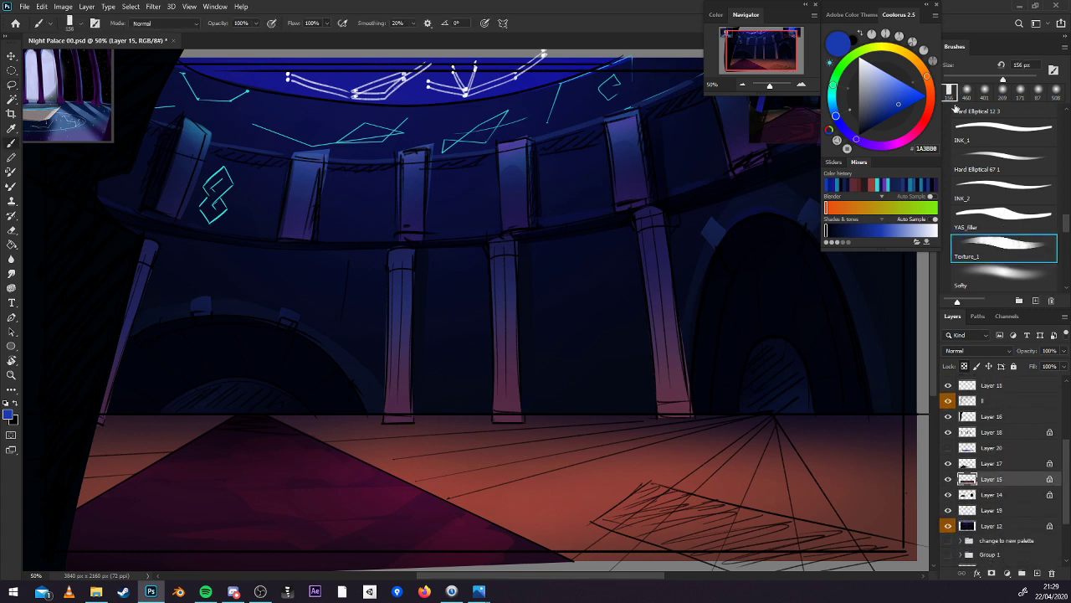
{"action": "left_click_drag", "start_coordinate": [757, 431], "coordinate": [669, 338]}
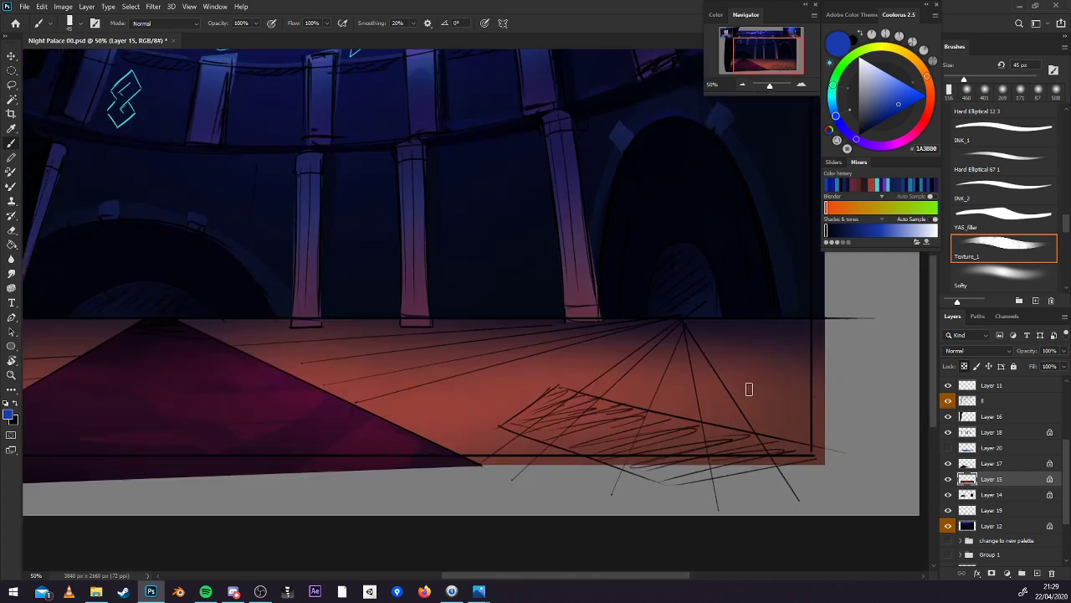
{"action": "left_click", "coordinate": [790, 350], "text": "alt"}
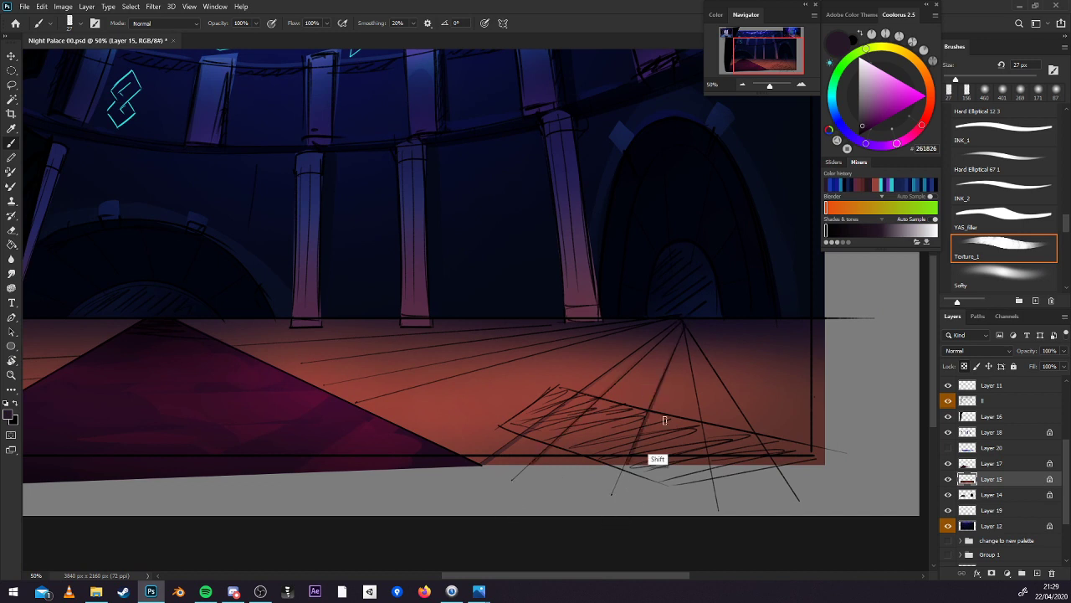
{"action": "left_click", "coordinate": [680, 320]}
{"action": "left_click", "coordinate": [617, 480], "text": "shift"}
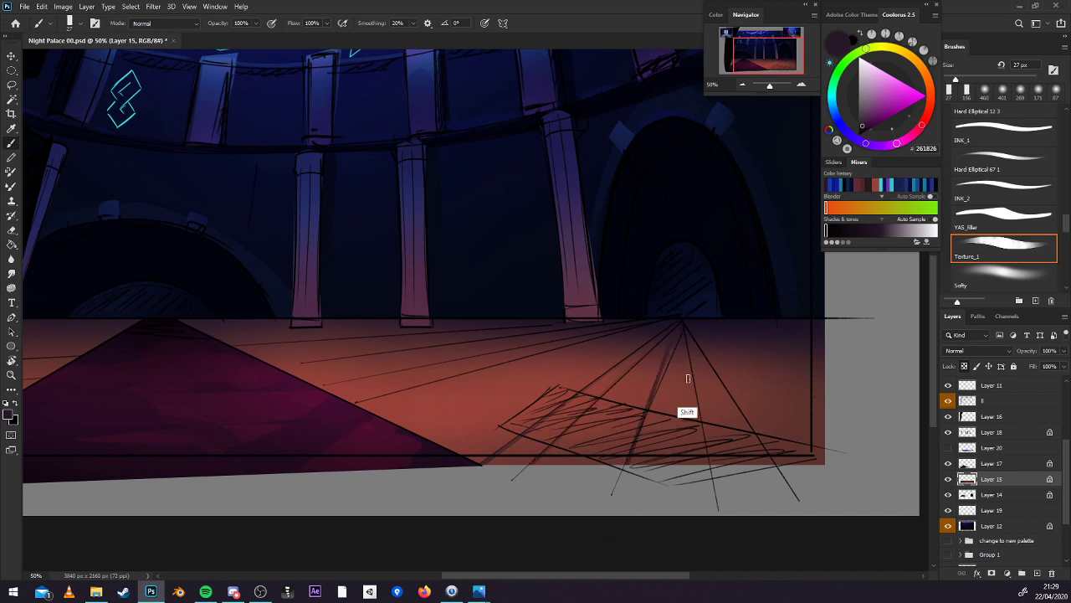
{"action": "left_click", "coordinate": [680, 325]}
{"action": "left_click", "coordinate": [711, 471], "text": "shift"}
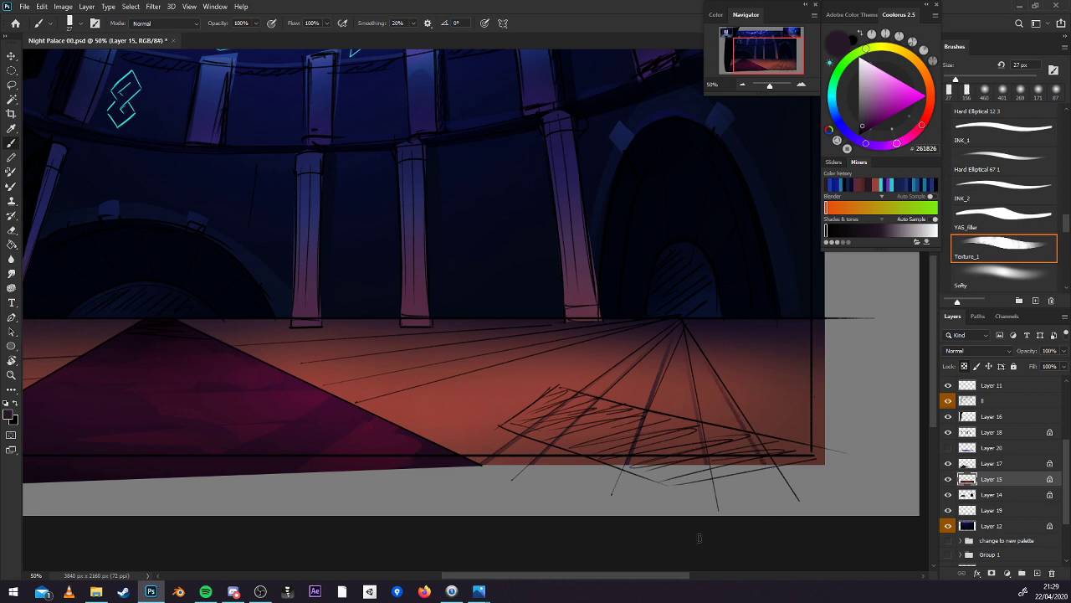
Continue the floor seams from the vanishing point towards the carpet, reducing the brush to 14 px for the farther lines.
{"action": "left_click_drag", "start_coordinate": [679, 322], "coordinate": [836, 302]}
{"action": "left_click", "coordinate": [511, 390], "text": "shift"}
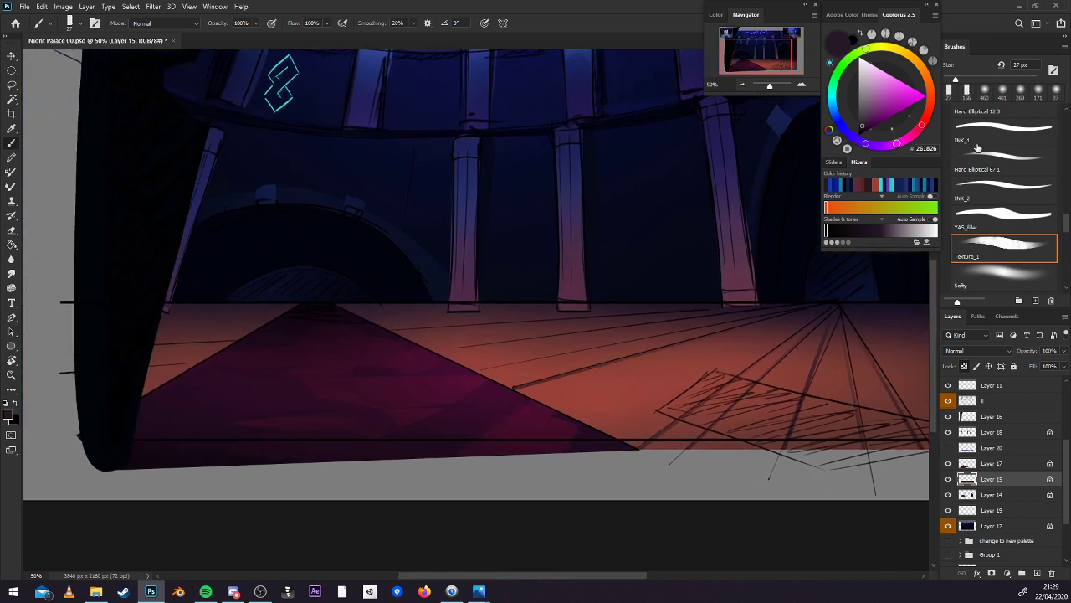
{"action": "left_click_drag", "start_coordinate": [952, 79], "coordinate": [949, 79]}
{"action": "left_click", "coordinate": [480, 371], "text": "shift"}
{"action": "left_click_drag", "start_coordinate": [555, 425], "coordinate": [810, 418]}
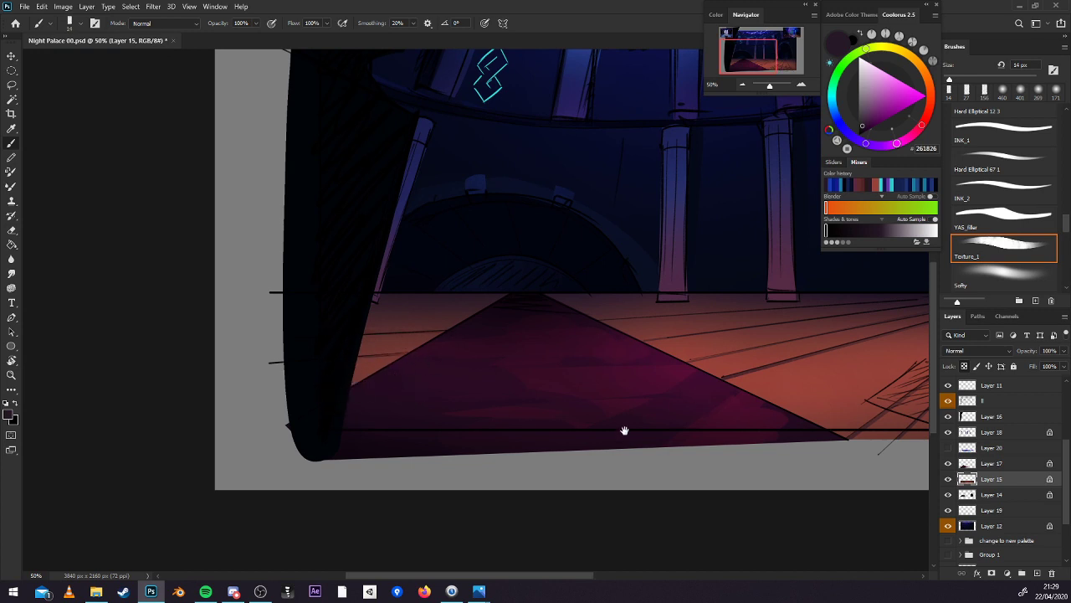
{"action": "left_click_drag", "start_coordinate": [623, 430], "coordinate": [533, 468]}
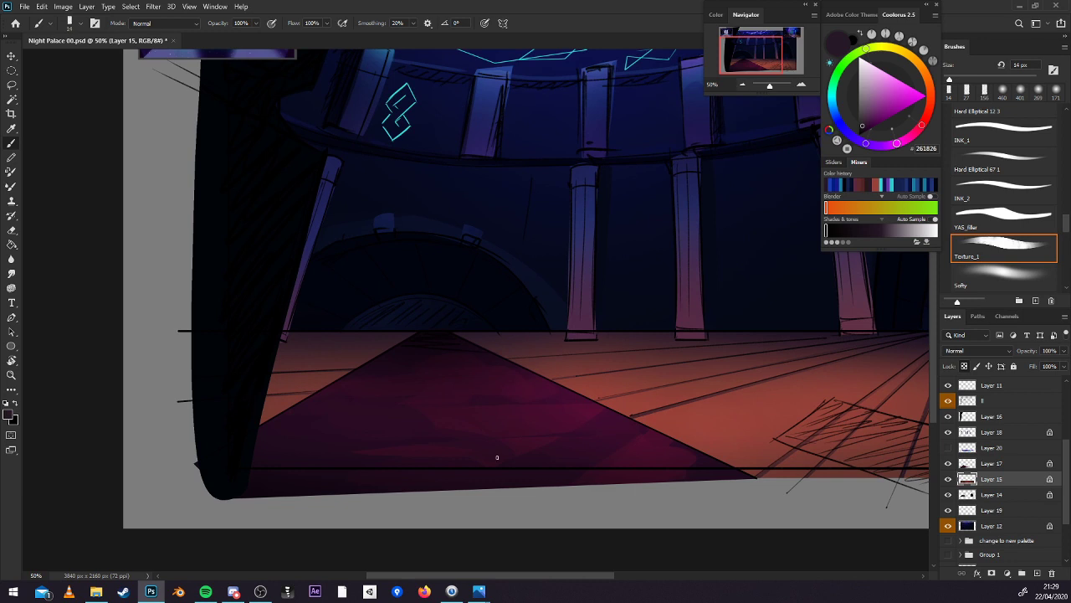
{"action": "left_click", "coordinate": [948, 479]}
{"action": "left_click", "coordinate": [948, 479]}
{"action": "left_click", "coordinate": [742, 84]}
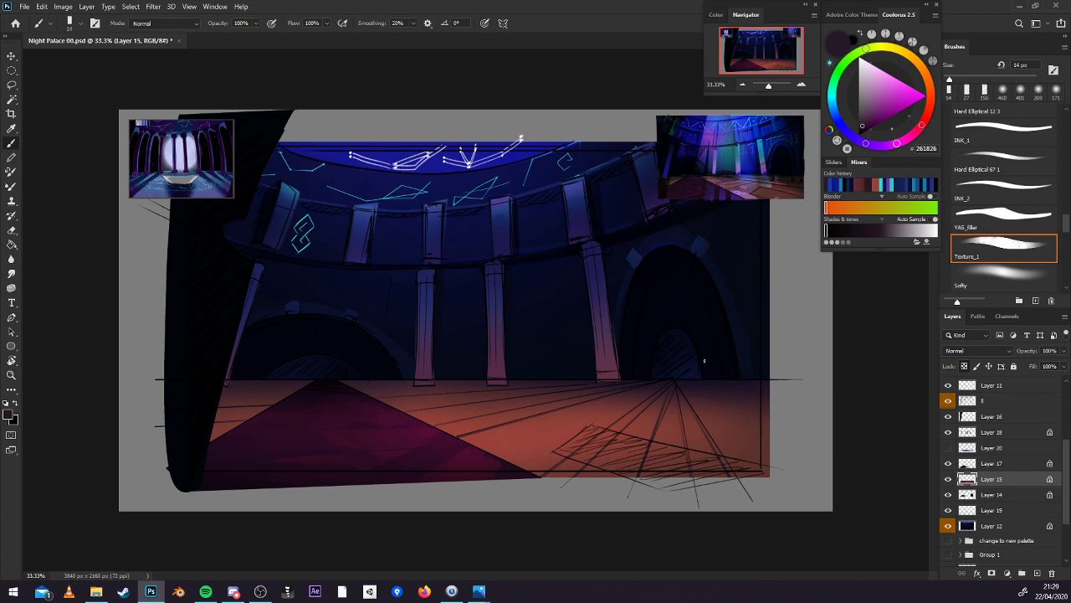
Blend the right part of the floor with the Softy brush at 508 px, using reddish tones sampled from the floor.
{"action": "left_click", "coordinate": [986, 79]}
{"action": "left_click", "coordinate": [721, 407], "text": "alt"}
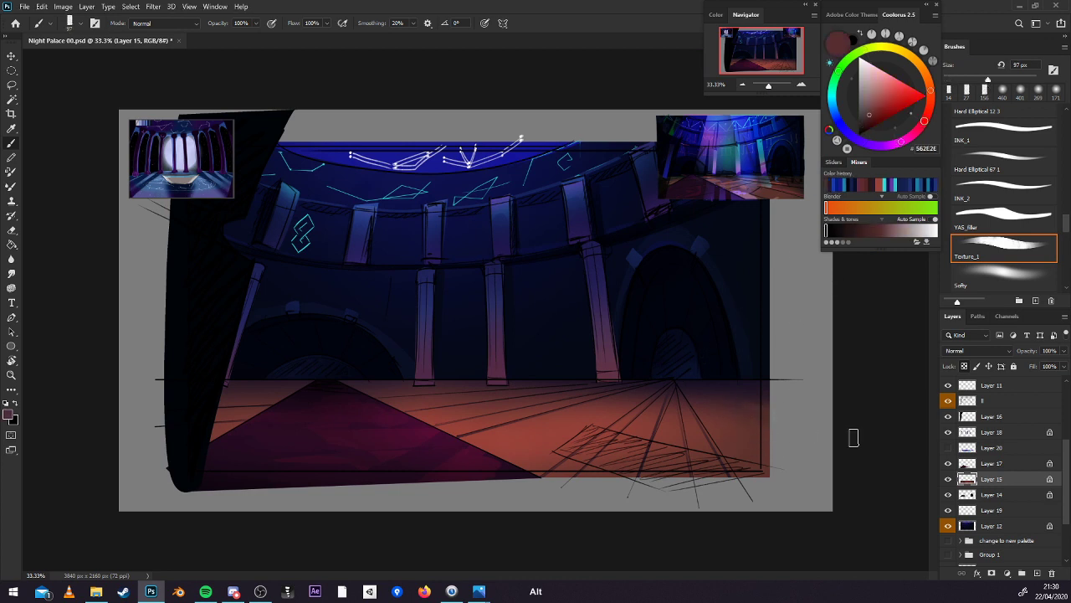
{"action": "left_click", "coordinate": [1008, 278]}
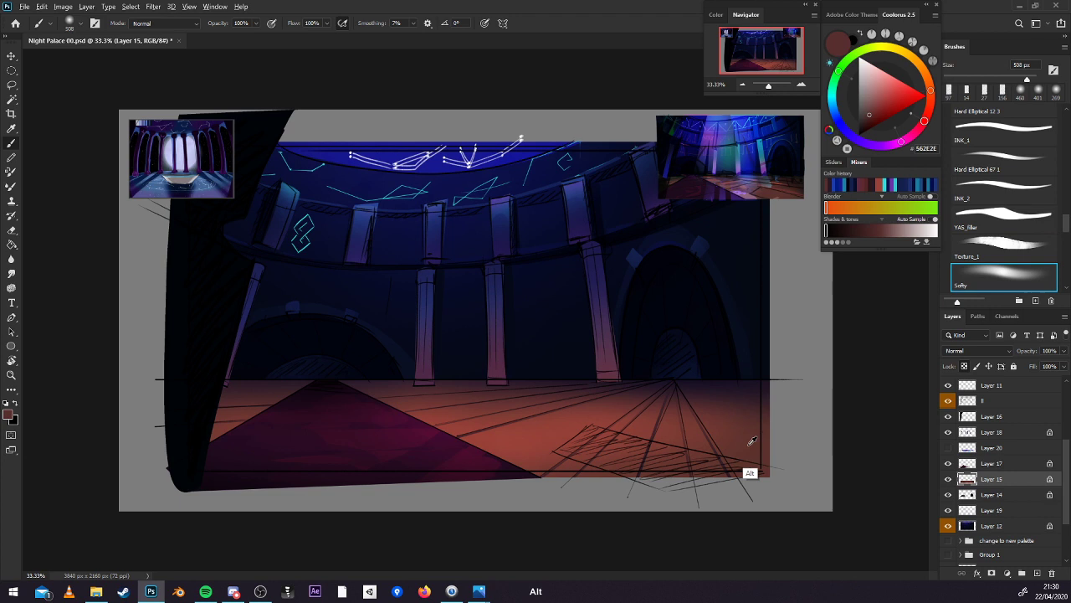
{"action": "left_click", "coordinate": [682, 466], "text": "alt"}
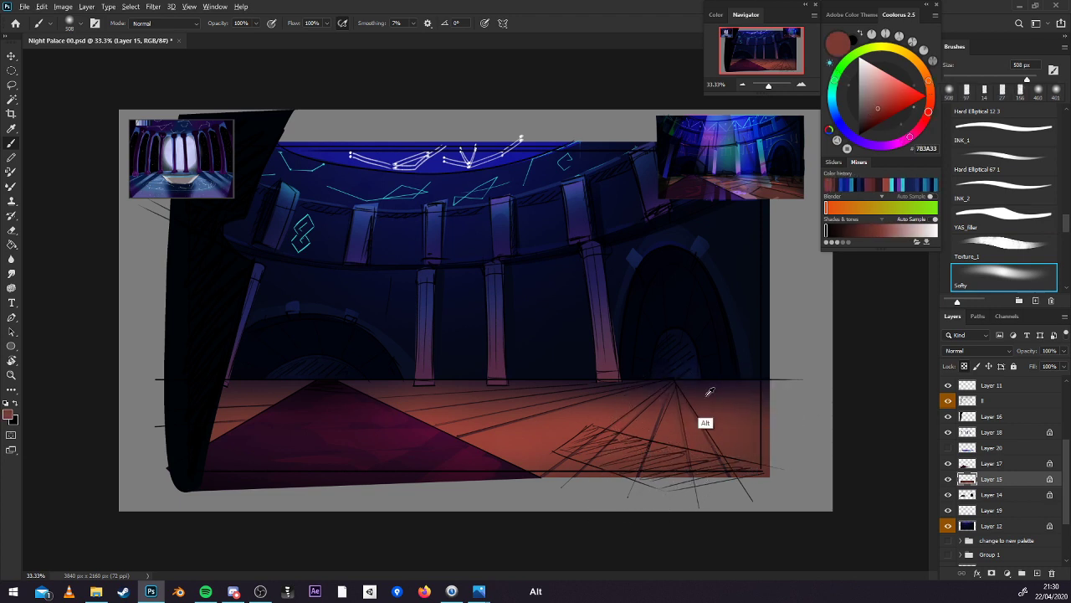
{"action": "left_click", "coordinate": [703, 425], "text": "alt"}
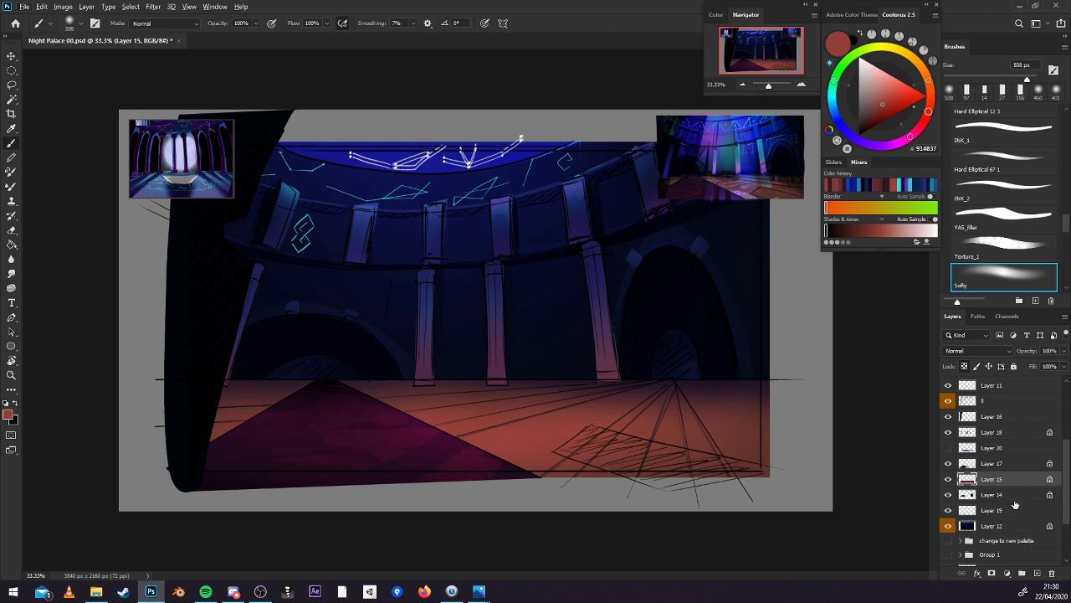
Make Layer 19 active and choose the MAIN BOIIII brush at 18 px.
{"action": "left_click", "coordinate": [1009, 529]}
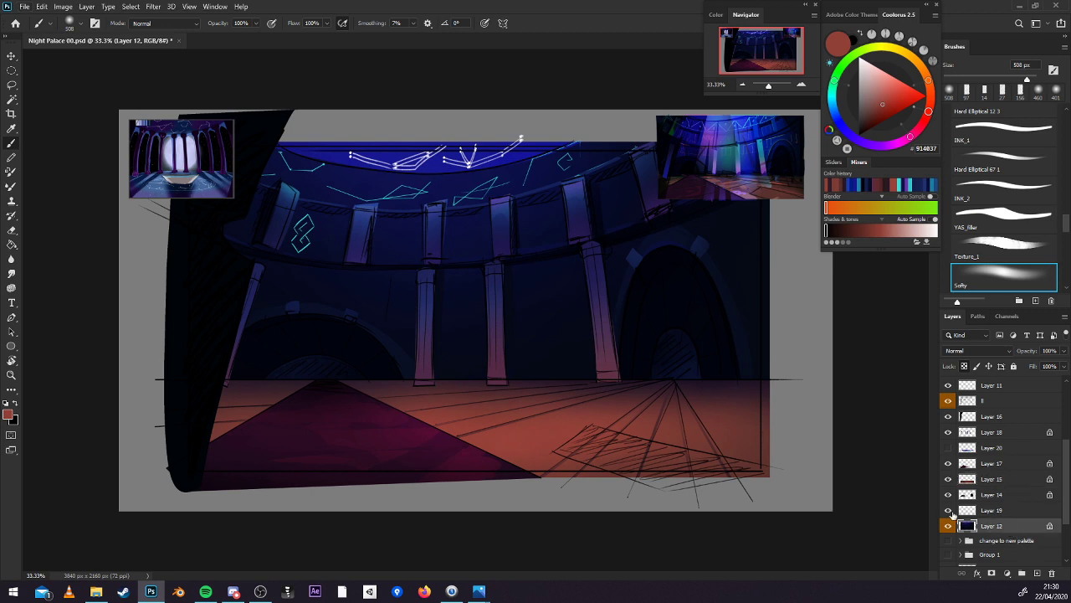
{"action": "left_click", "coordinate": [948, 511]}
{"action": "left_click", "coordinate": [948, 510]}
{"action": "left_click", "coordinate": [1003, 512]}
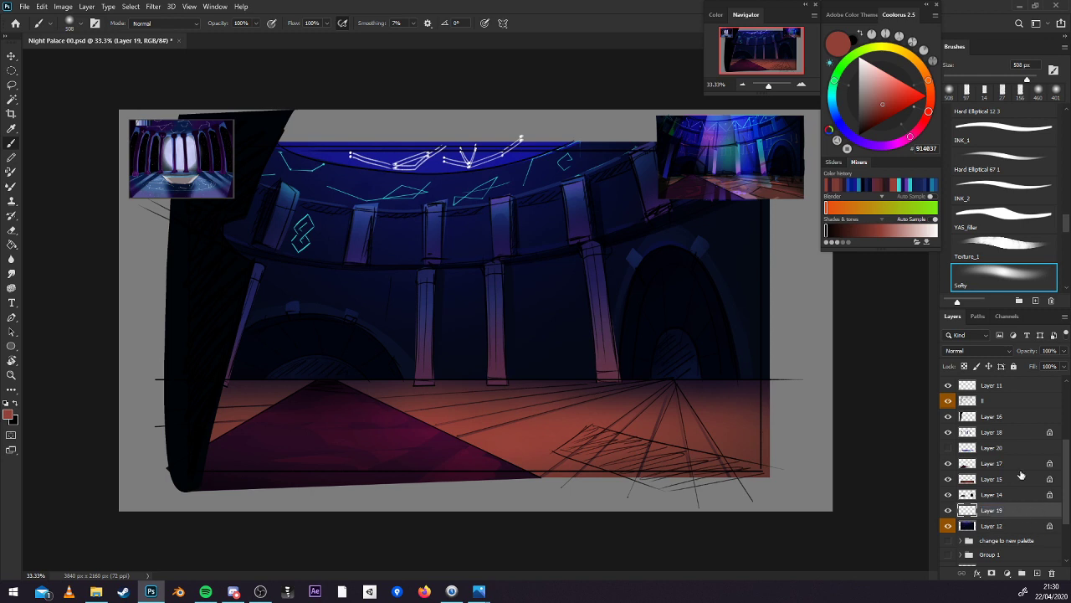
{"action": "left_click", "coordinate": [1005, 167]}
{"action": "left_click", "coordinate": [958, 80]}
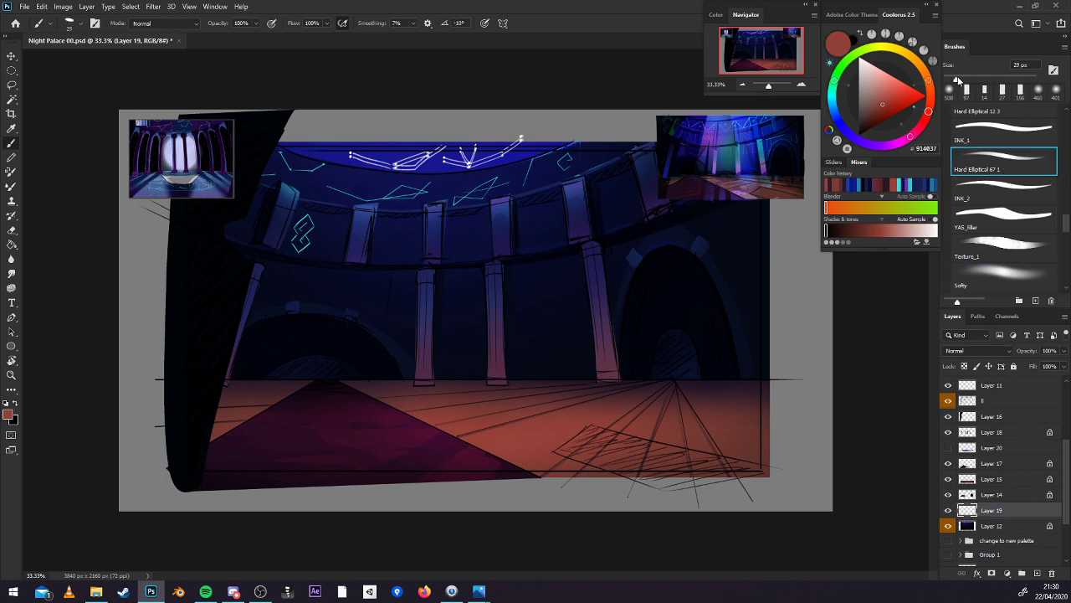
{"action": "left_click_drag", "start_coordinate": [1067, 233], "coordinate": [1067, 240]}
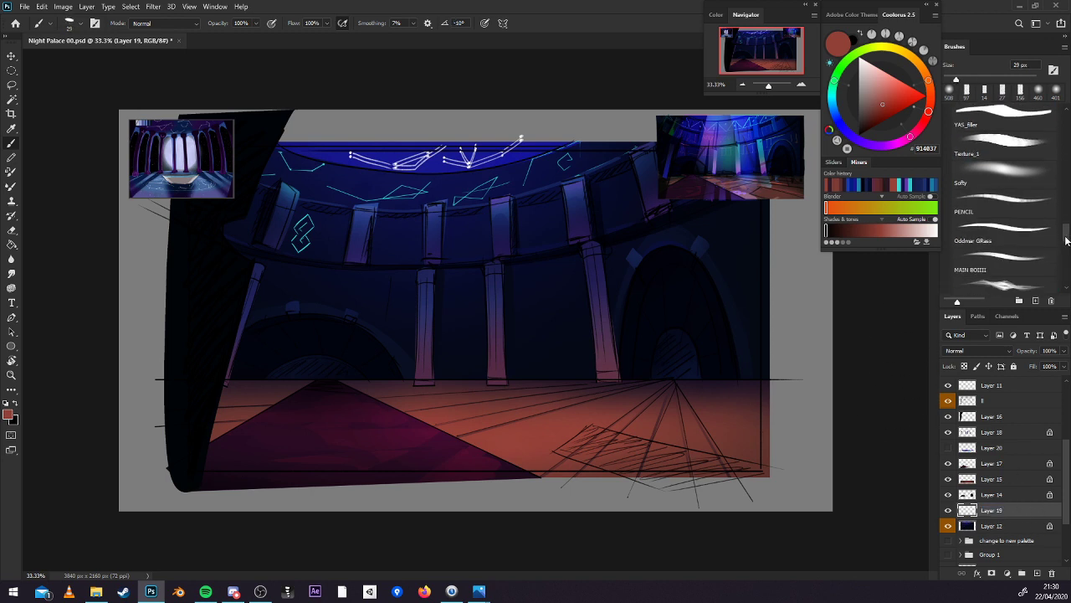
{"action": "left_click", "coordinate": [1005, 263]}
{"action": "left_click", "coordinate": [950, 81]}
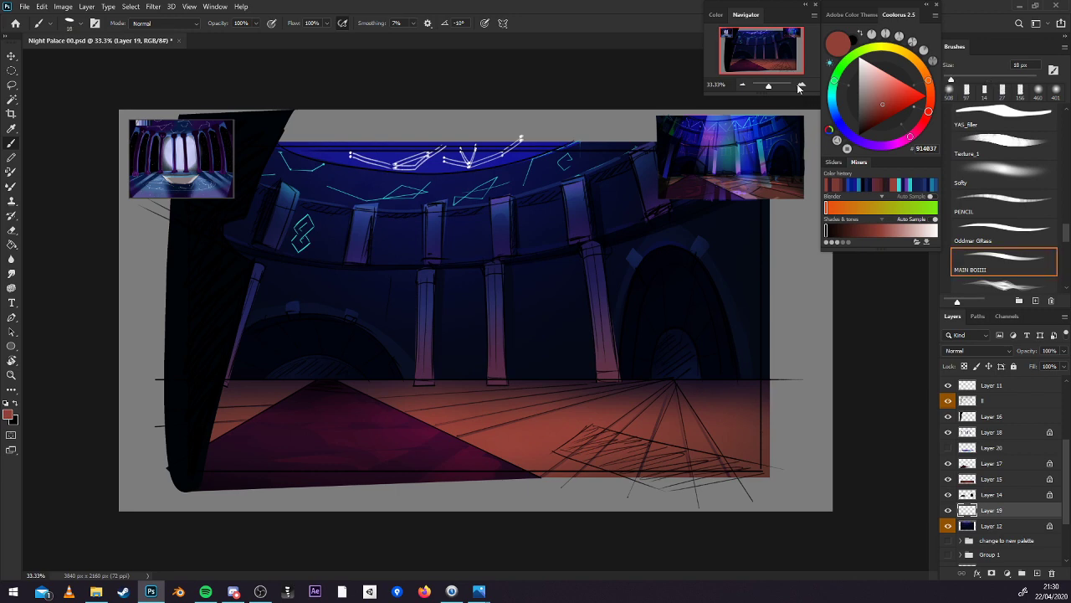
Draw hanging ornaments on the wall between the two rightmost lower columns, in a lighter blue mixed from the sampled navy wall colour.
{"action": "scroll", "coordinate": [552, 252], "scroll_direction": "up", "scroll_amount": 3, "text": "alt"}
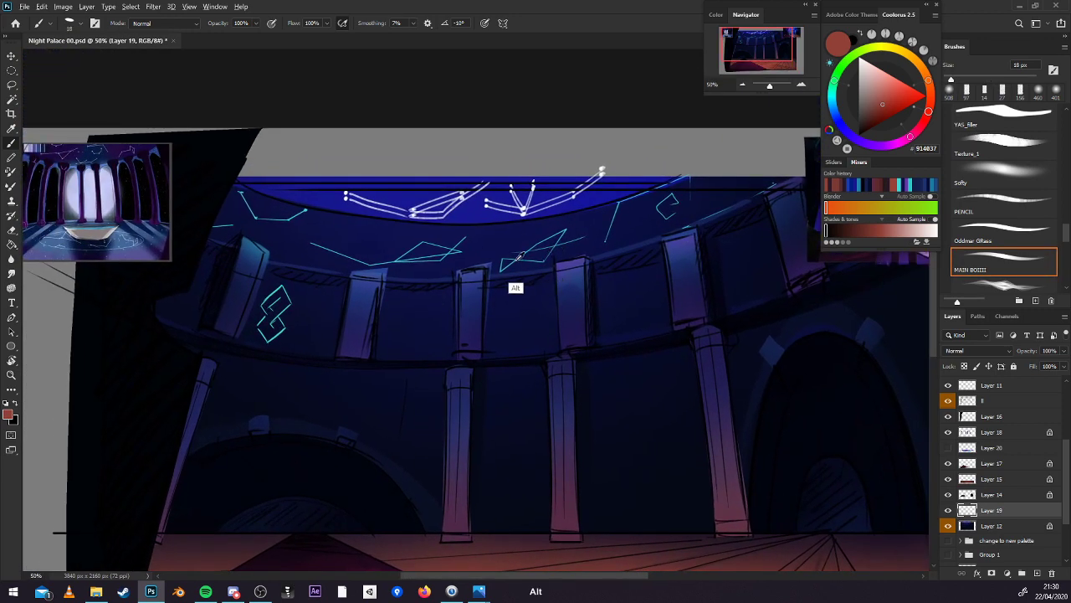
{"action": "left_click", "coordinate": [517, 259], "text": "alt"}
{"action": "left_click_drag", "start_coordinate": [718, 364], "coordinate": [605, 409]}
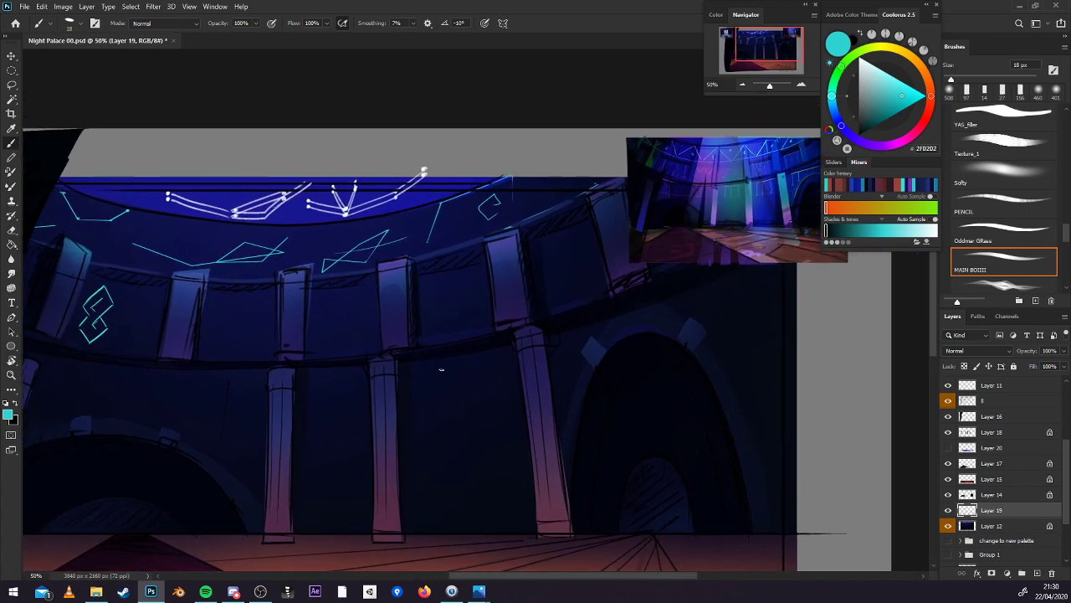
{"action": "left_click", "coordinate": [507, 356]}
{"action": "left_click", "coordinate": [467, 332], "text": "alt"}
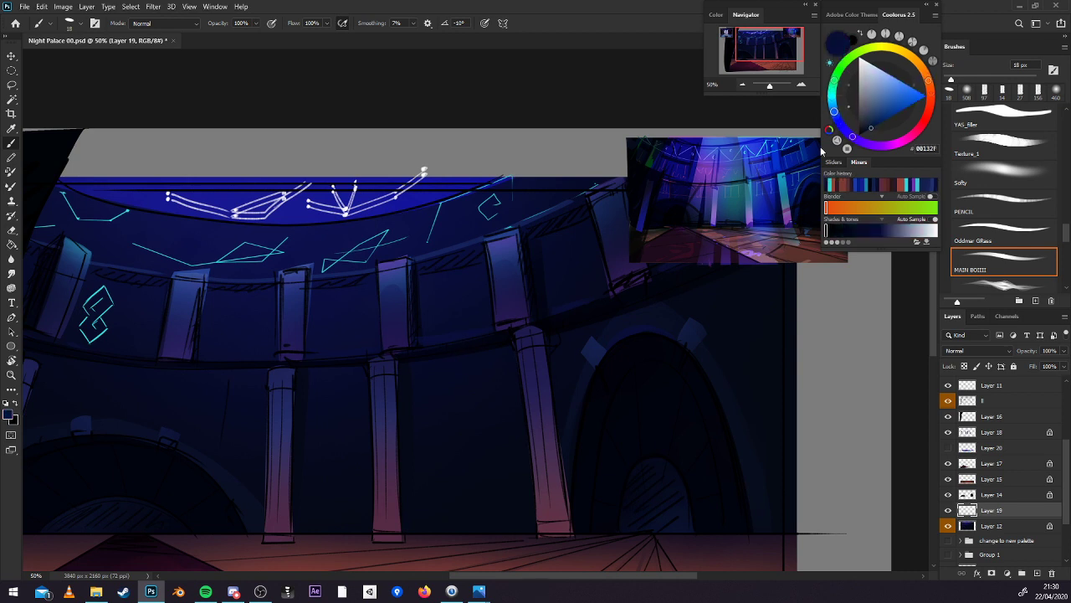
{"action": "left_click_drag", "start_coordinate": [871, 128], "coordinate": [879, 115]}
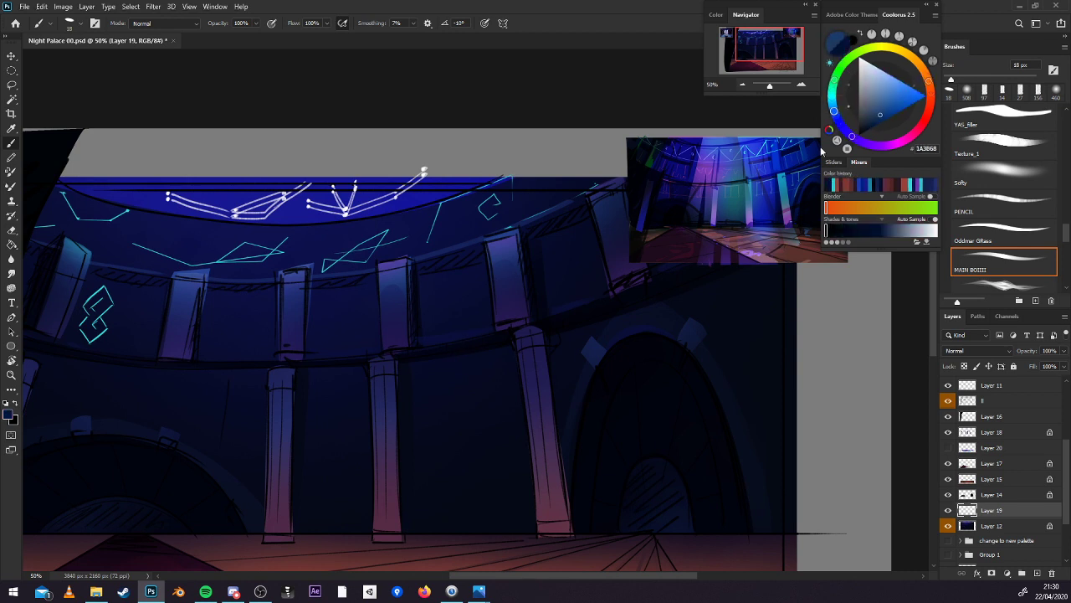
{"action": "left_click_drag", "start_coordinate": [675, 321], "coordinate": [820, 296]}
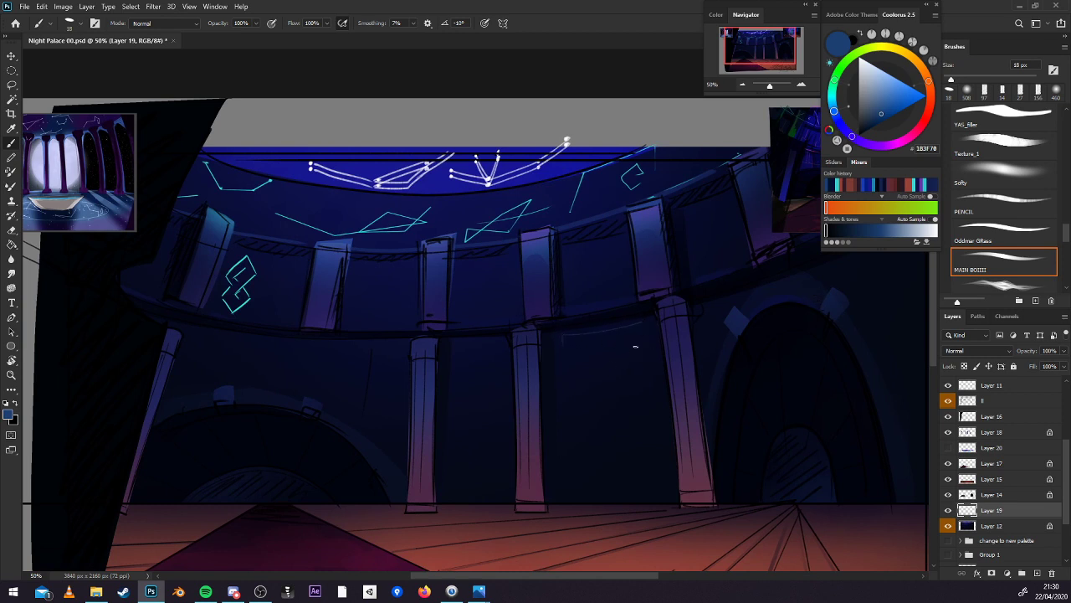
{"action": "left_click_drag", "start_coordinate": [643, 322], "coordinate": [643, 344]}
{"action": "left_click_drag", "start_coordinate": [586, 347], "coordinate": [585, 391]}
{"action": "mouse_move", "coordinate": [600, 336]}
{"action": "left_mouse_down"}
{"action": "mouse_move", "coordinate": [601, 363]}
{"action": "mouse_move", "coordinate": [622, 368]}
{"action": "left_mouse_up"}
Draw matching hanging ornaments between the two middle lower columns and undo the last stroke.
{"action": "left_click_drag", "start_coordinate": [621, 412], "coordinate": [764, 390]}
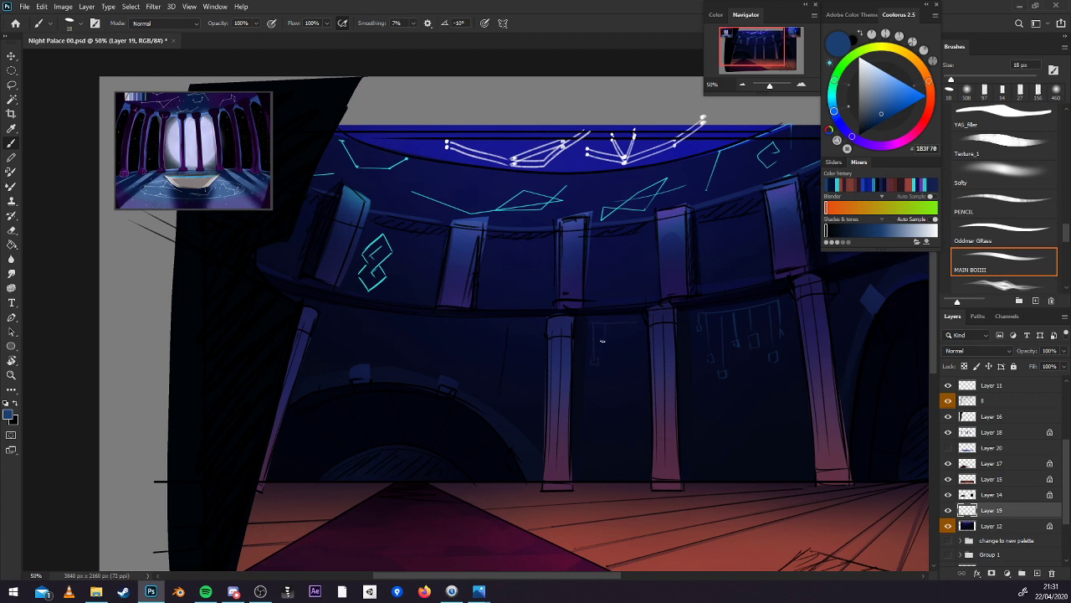
{"action": "left_click_drag", "start_coordinate": [616, 327], "coordinate": [622, 373]}
{"action": "left_click_drag", "start_coordinate": [554, 337], "coordinate": [738, 328]}
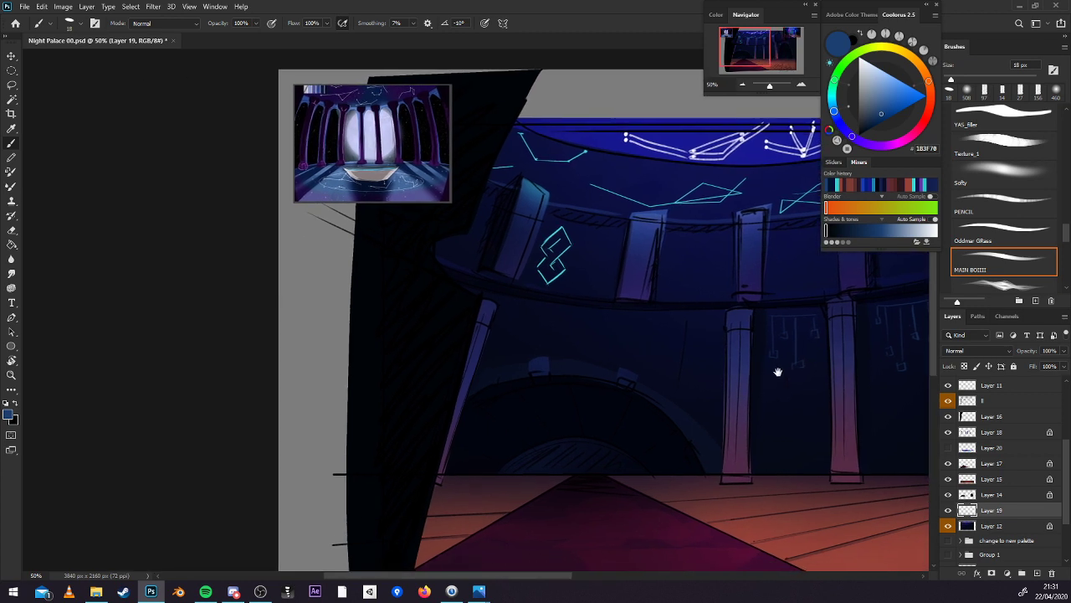
{"action": "key", "text": "ctrl+z"}
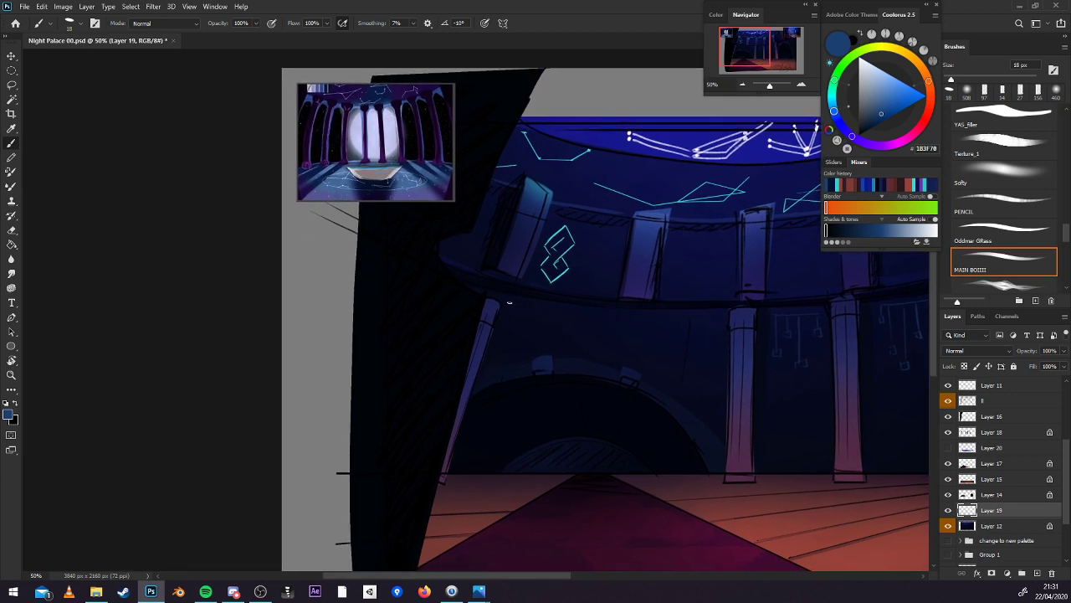
Draw the curved garland line along the upper wall between the two leftmost lower columns, redoing the first stroke.
{"action": "mouse_move", "coordinate": [525, 307]}
{"action": "left_mouse_down"}
{"action": "mouse_move", "coordinate": [640, 318]}
{"action": "mouse_move", "coordinate": [724, 312]}
{"action": "left_mouse_up"}
{"action": "key", "text": "ctrl+z"}
{"action": "mouse_move", "coordinate": [530, 305]}
{"action": "left_mouse_down"}
{"action": "mouse_move", "coordinate": [660, 320]}
{"action": "mouse_move", "coordinate": [732, 316]}
{"action": "mouse_move", "coordinate": [719, 322]}
{"action": "mouse_move", "coordinate": [719, 351]}
{"action": "mouse_move", "coordinate": [695, 336]}
{"action": "left_mouse_up"}
Show the Polygon 1 copy 2 guide layer and draw hanging ornaments along it between the two leftmost lower columns.
{"action": "scroll", "coordinate": [1000, 469], "scroll_direction": "up", "scroll_amount": 3}
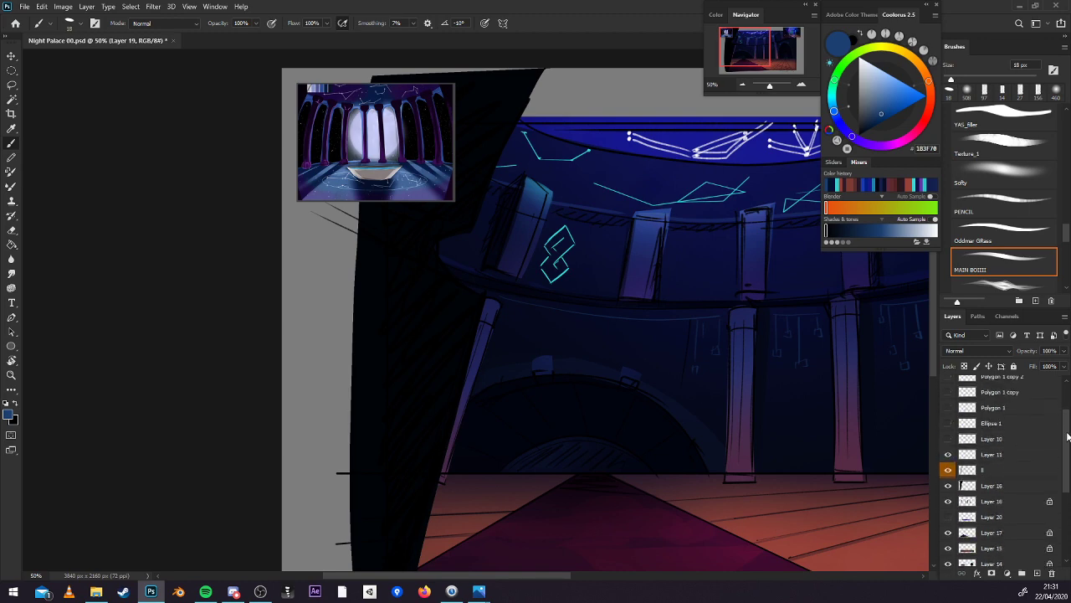
{"action": "left_click", "coordinate": [949, 414]}
{"action": "left_click", "coordinate": [948, 384]}
{"action": "left_click", "coordinate": [949, 414]}
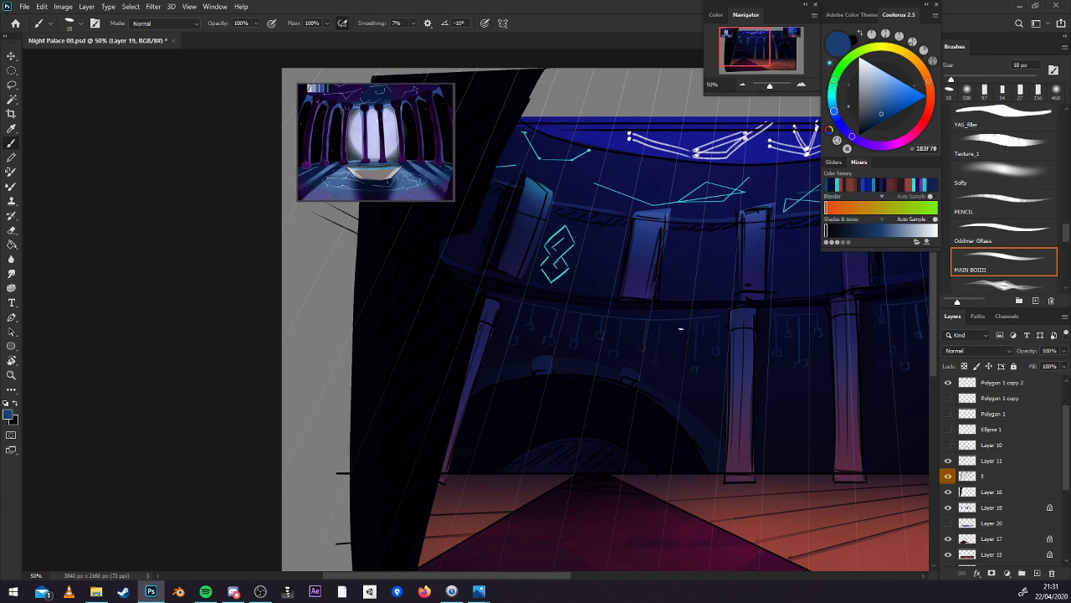
{"action": "left_click", "coordinate": [665, 333]}
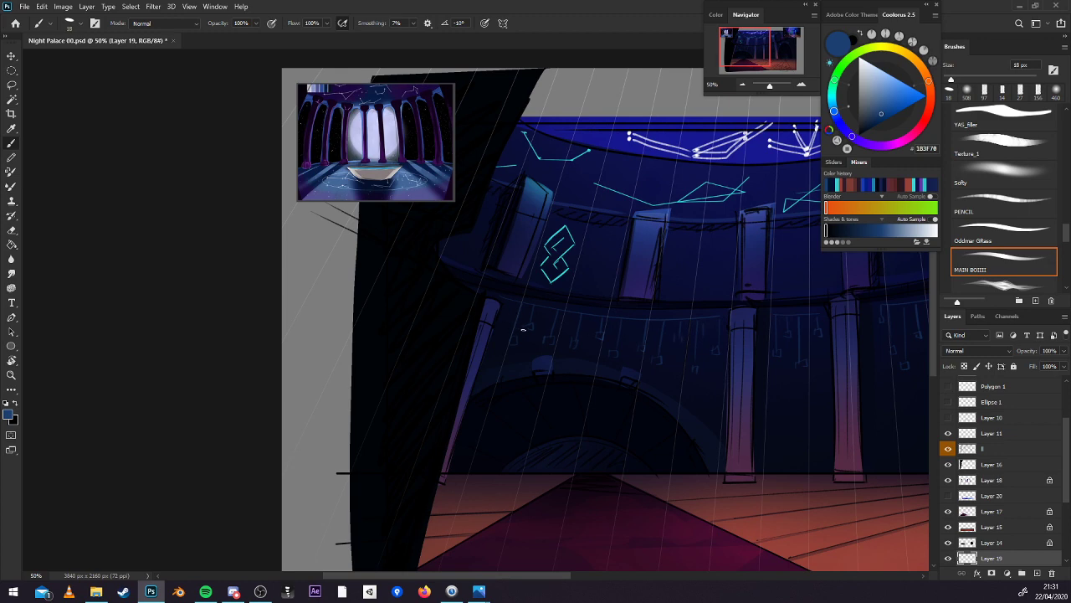
Hide and show Layer 19 to check the hanging ornaments against the bare wall.
{"action": "left_click_drag", "start_coordinate": [790, 421], "coordinate": [727, 394]}
{"action": "left_click_drag", "start_coordinate": [818, 349], "coordinate": [680, 389]}
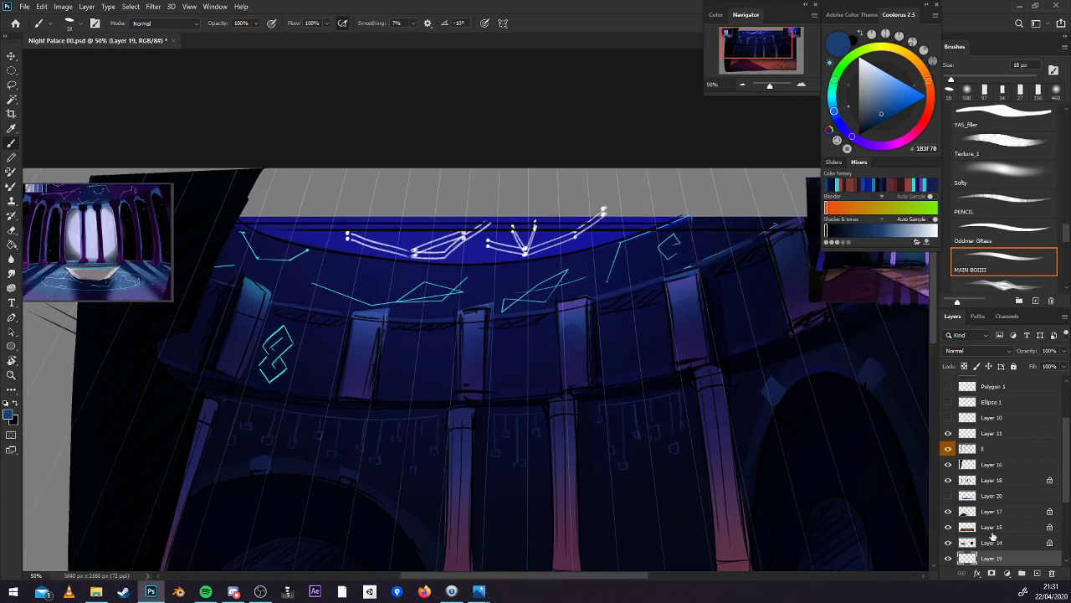
{"action": "left_click", "coordinate": [949, 558]}
{"action": "left_click", "coordinate": [949, 558]}
Draw faint hanging ornaments on the wall around the right arch in sampled dark navy tones and save the document.
{"action": "left_click_drag", "start_coordinate": [792, 477], "coordinate": [599, 466]}
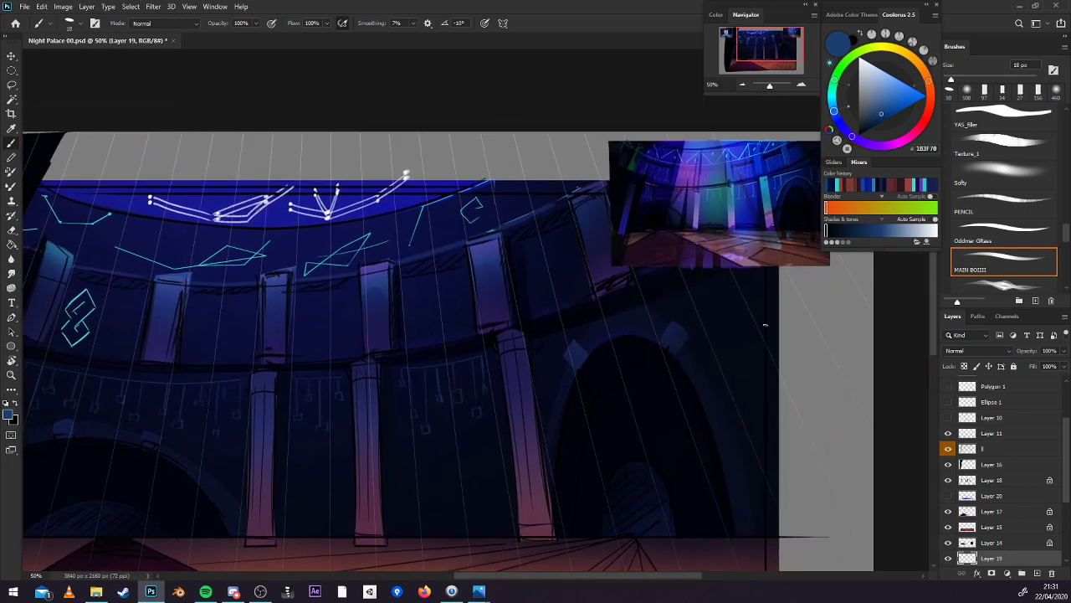
{"action": "left_click", "coordinate": [711, 290], "text": "alt"}
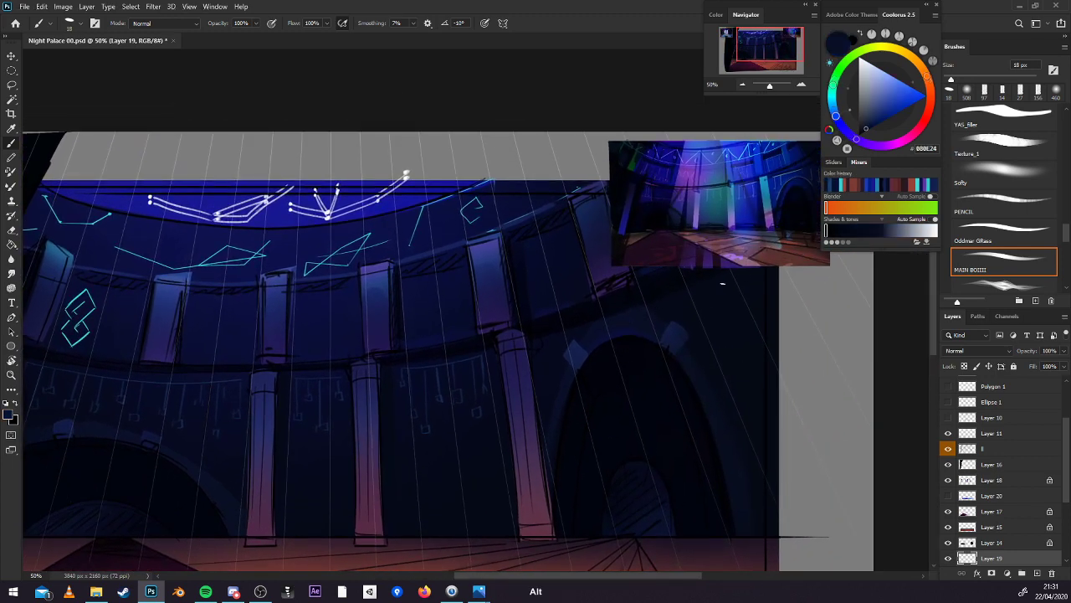
{"action": "left_click", "coordinate": [662, 305], "text": "alt"}
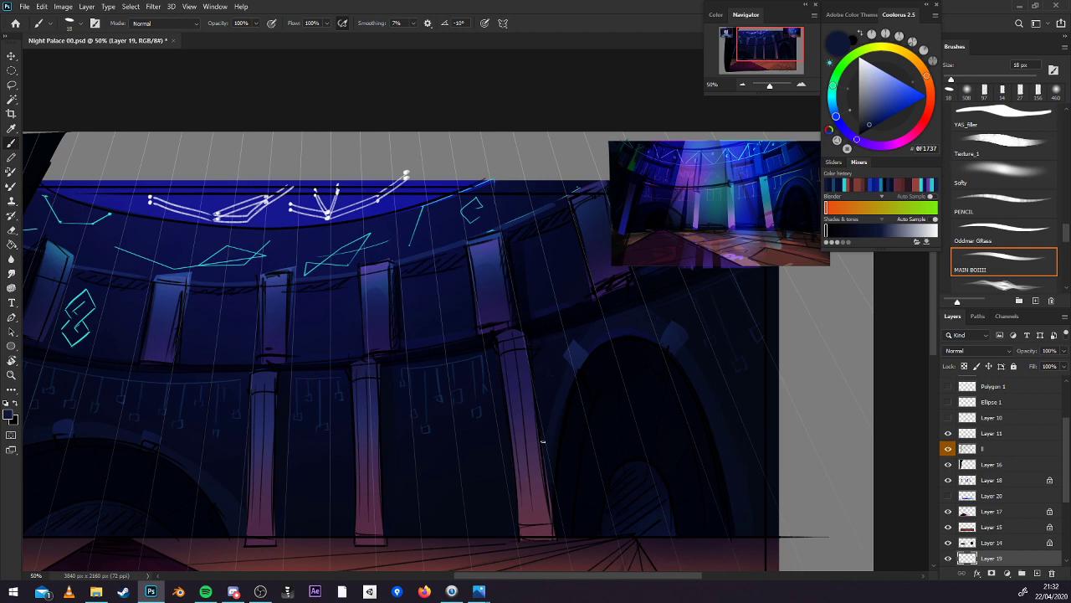
{"action": "key", "text": "ctrl+minus"}
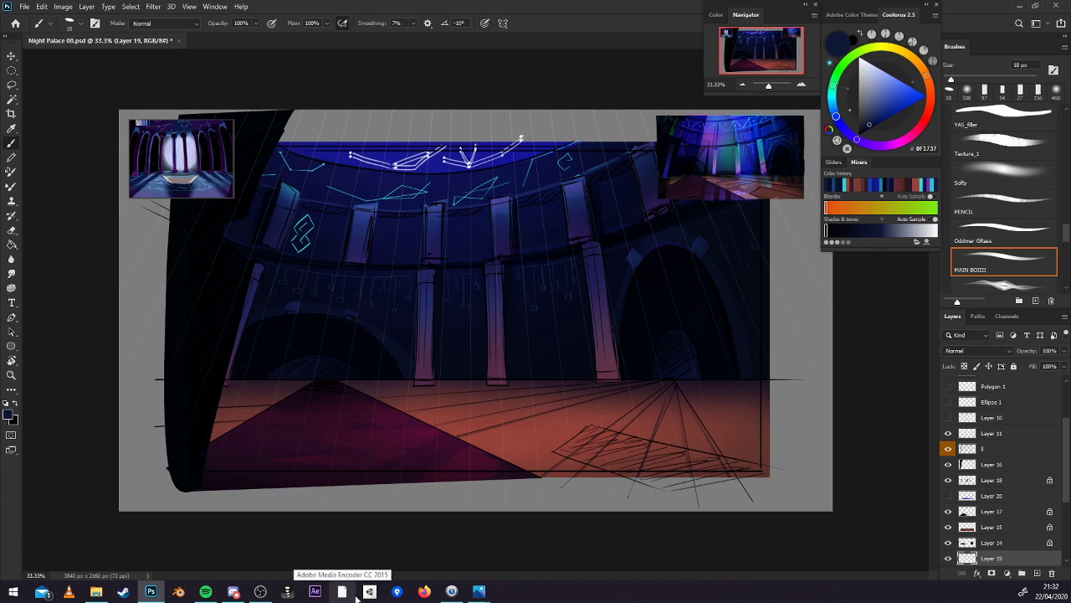
{"action": "key", "text": "ctrl+s"}
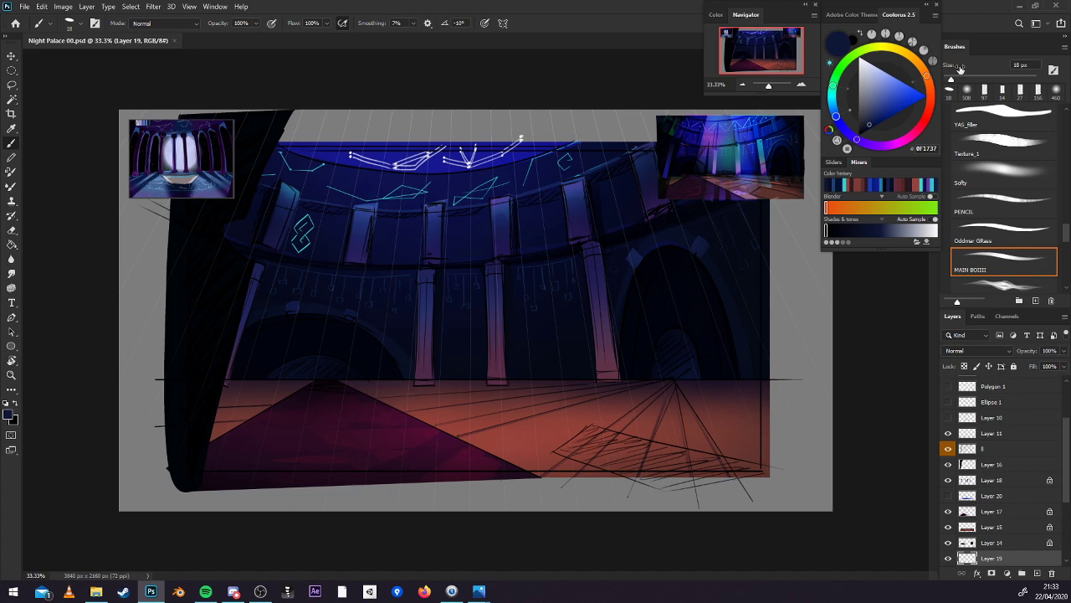
Set the brush size to 12 px.
{"action": "left_click_drag", "start_coordinate": [952, 79], "coordinate": [948, 80]}
{"action": "left_click", "coordinate": [801, 87]}
{"action": "left_click", "coordinate": [743, 87]}
{"action": "left_click", "coordinate": [1020, 5]}
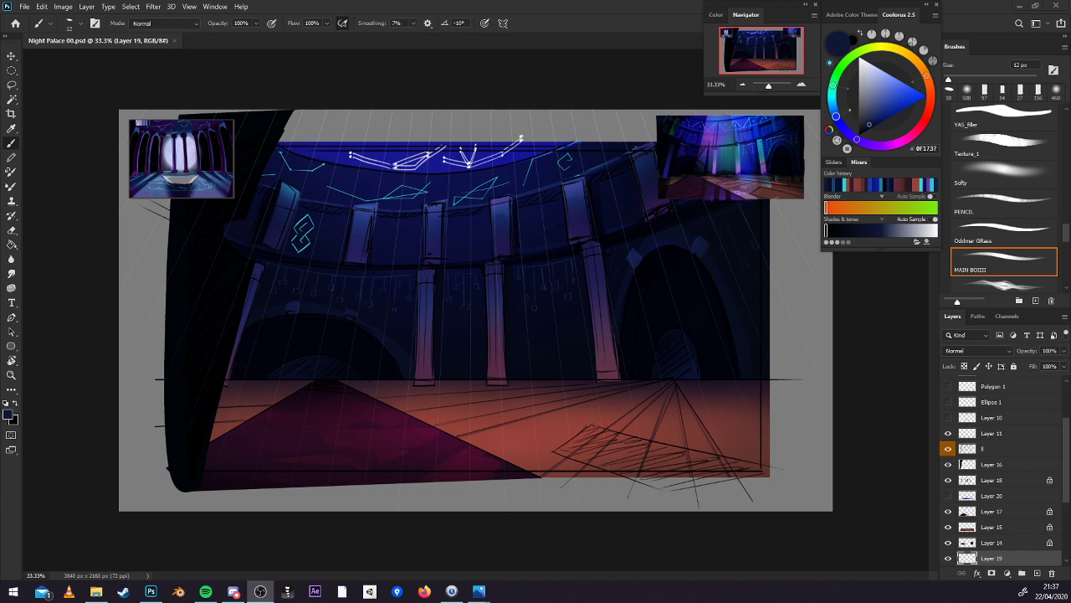
Examine the painting at full and closer view, comparing it with Layer 19 hidden and shown.
{"action": "left_click", "coordinate": [804, 85]}
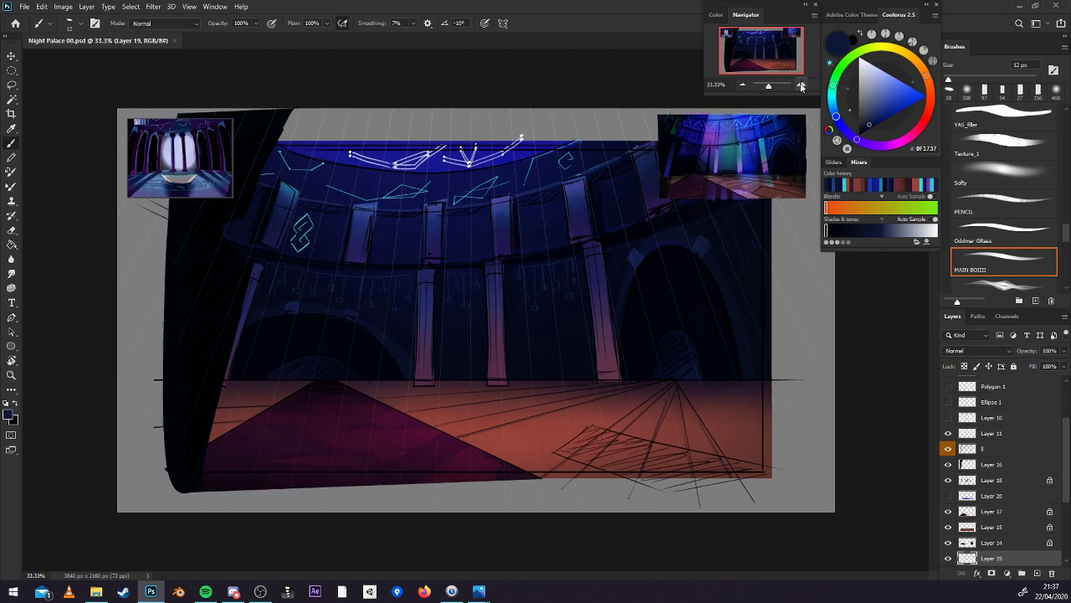
{"action": "left_click_drag", "start_coordinate": [775, 360], "coordinate": [727, 318]}
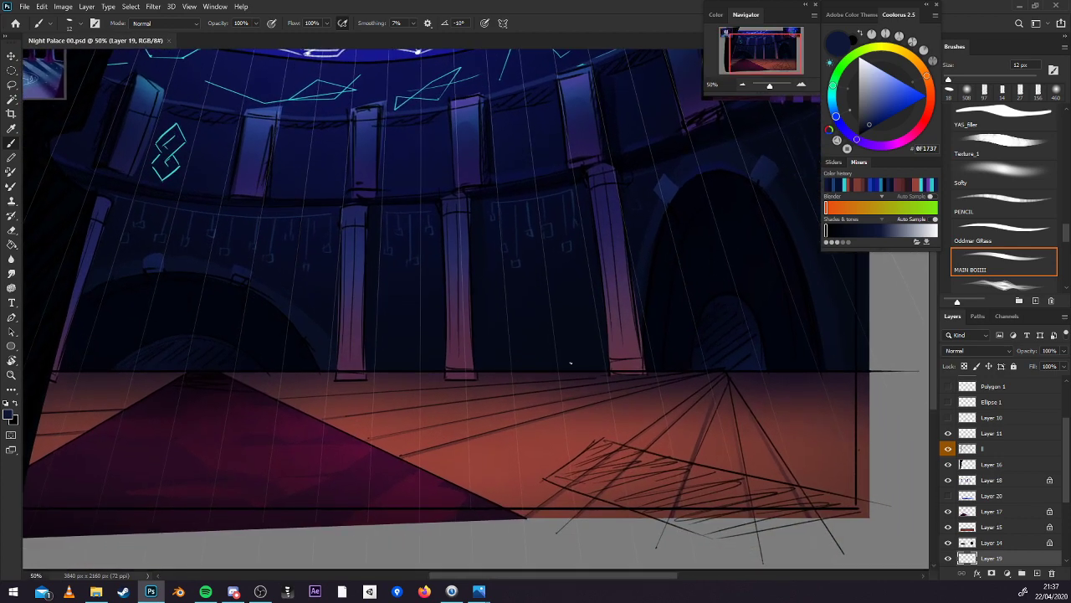
{"action": "left_click", "coordinate": [742, 86]}
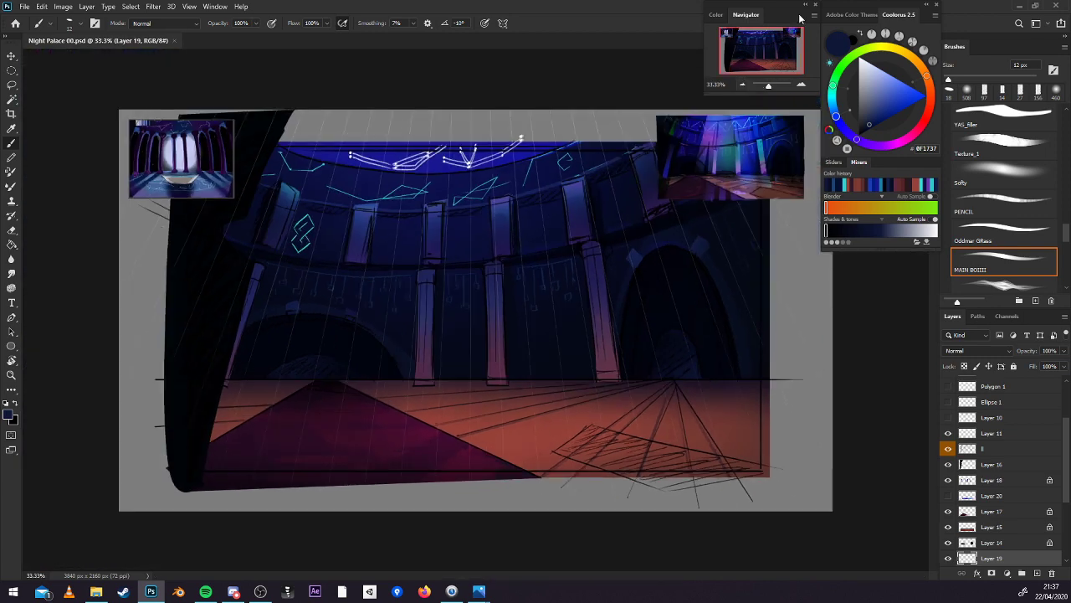
{"action": "left_click", "coordinate": [800, 85]}
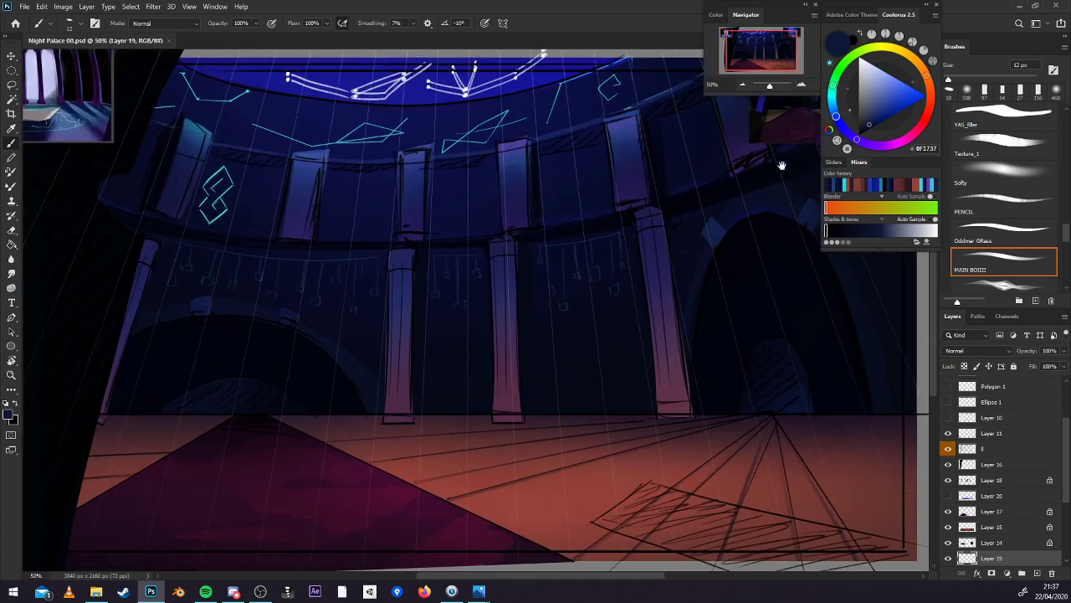
{"action": "left_click_drag", "start_coordinate": [780, 167], "coordinate": [739, 136]}
{"action": "left_click", "coordinate": [948, 558]}
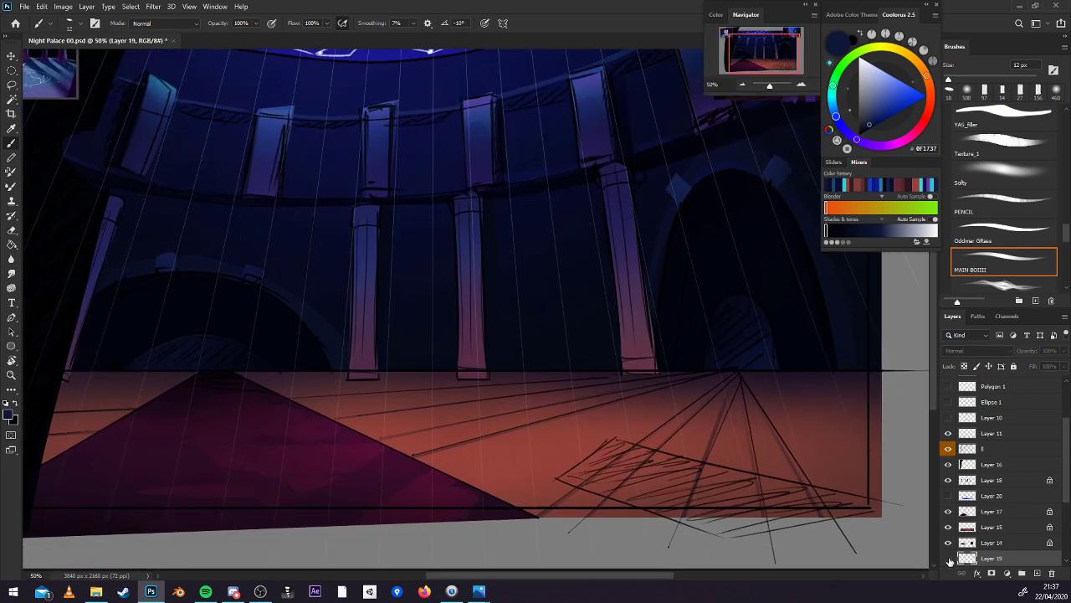
{"action": "left_click", "coordinate": [948, 558]}
{"action": "left_click_drag", "start_coordinate": [823, 398], "coordinate": [829, 428]}
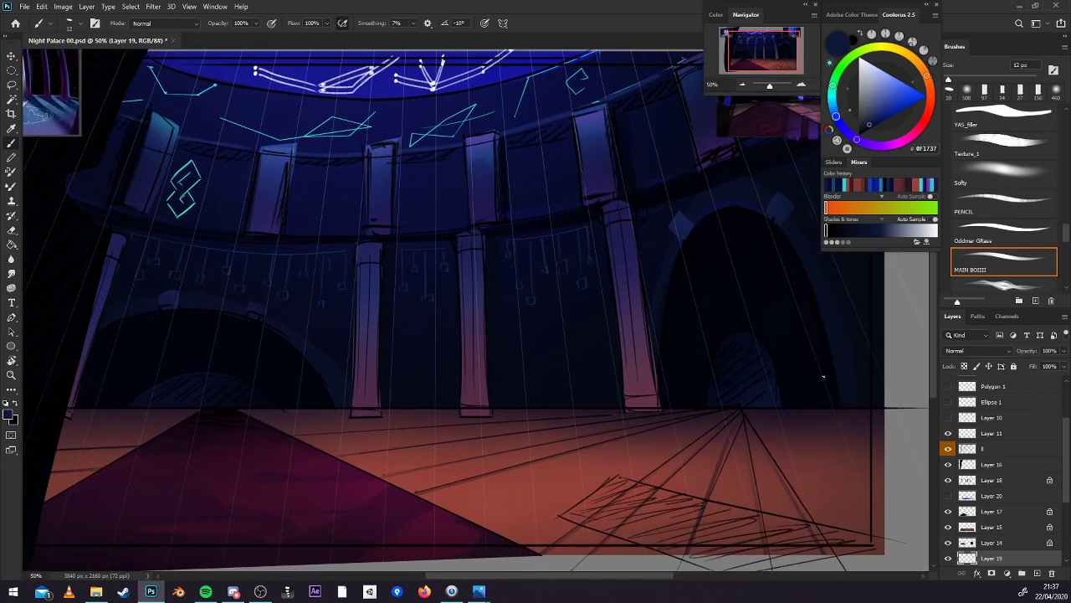
Touch up the wall and the left block of the right arch in sampled navy tones with the brush at 27 px.
{"action": "left_click_drag", "start_coordinate": [819, 335], "coordinate": [756, 410]}
{"action": "left_click", "coordinate": [724, 272], "text": "alt"}
{"action": "left_click_drag", "start_coordinate": [769, 243], "coordinate": [823, 233]}
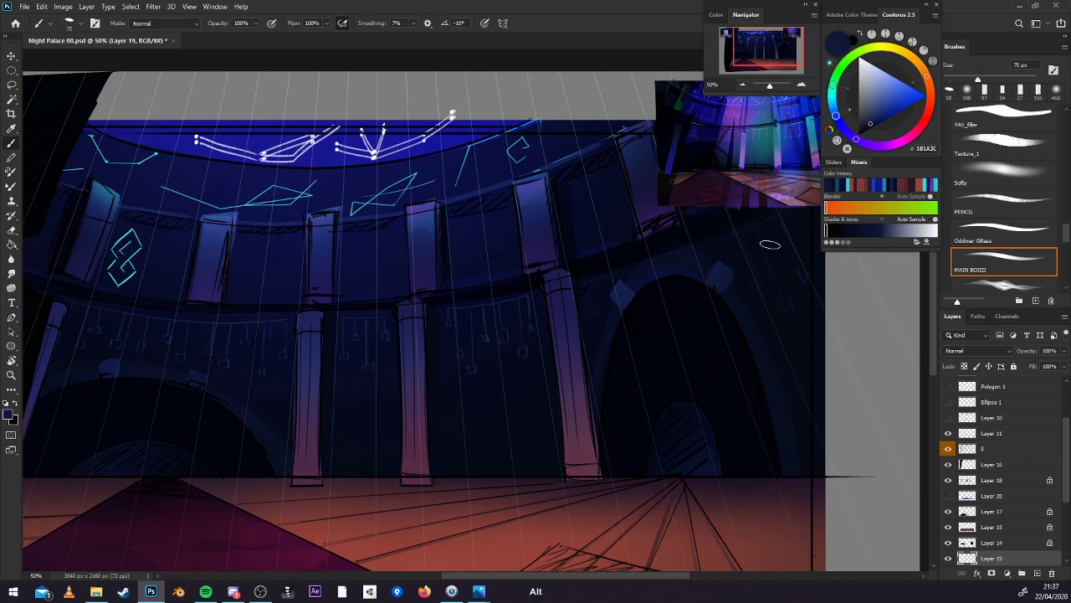
{"action": "left_click_drag", "start_coordinate": [728, 285], "coordinate": [730, 277]}
{"action": "left_click", "coordinate": [955, 80]}
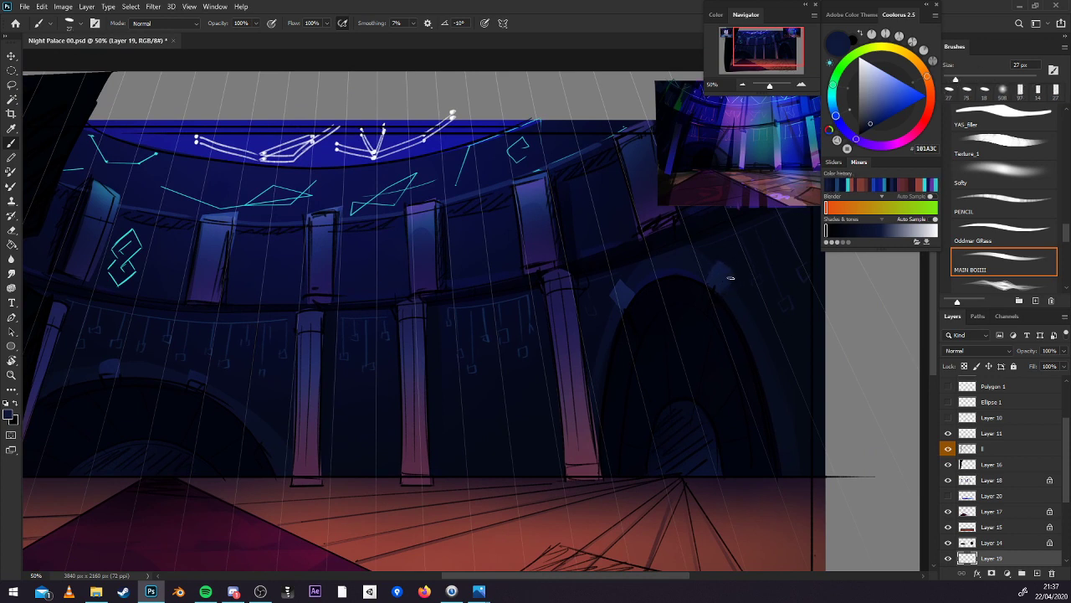
{"action": "left_click", "coordinate": [636, 293], "text": "alt"}
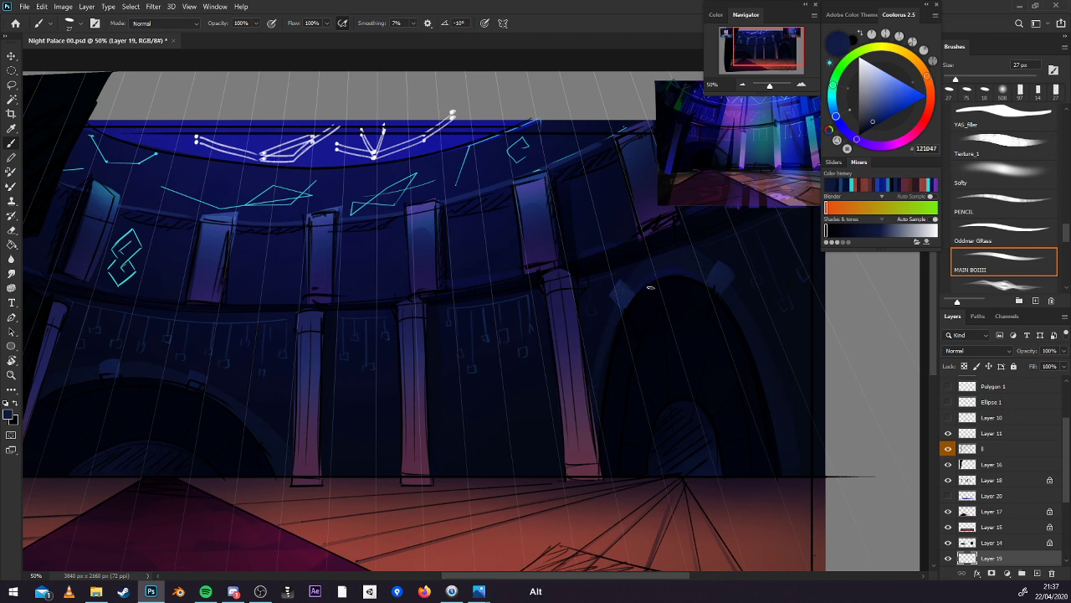
{"action": "left_click", "coordinate": [645, 289], "text": "alt"}
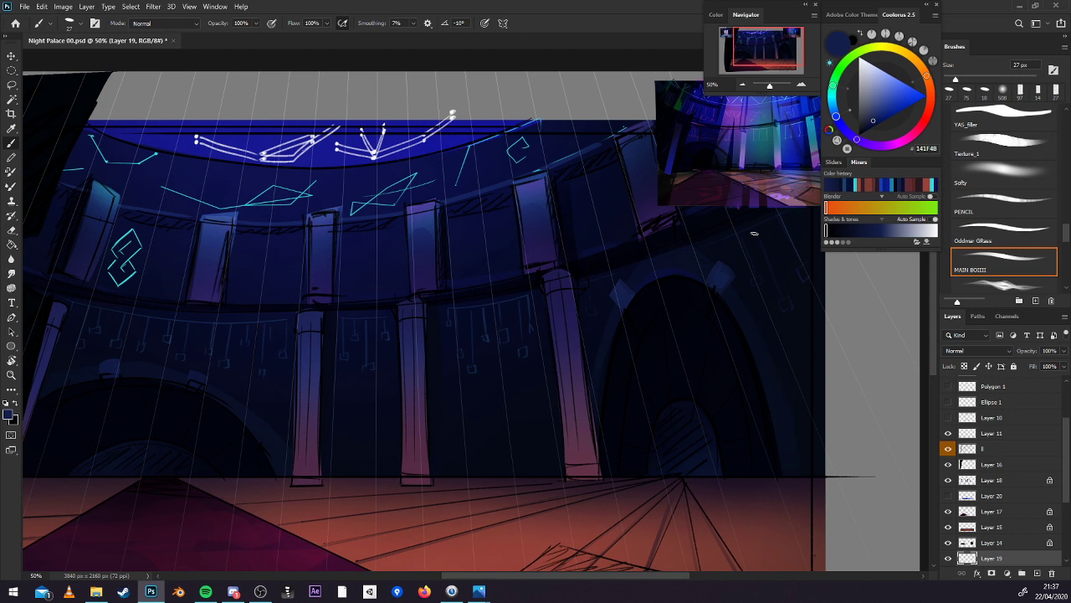
Refine the right block of the right arch with the brush at 52 px, alternating sampled navy and near-black tones.
{"action": "key", "text": "bracketright"}
{"action": "key", "text": "bracketright"}
{"action": "key", "text": "bracketright"}
{"action": "left_click", "coordinate": [721, 277], "text": "alt"}
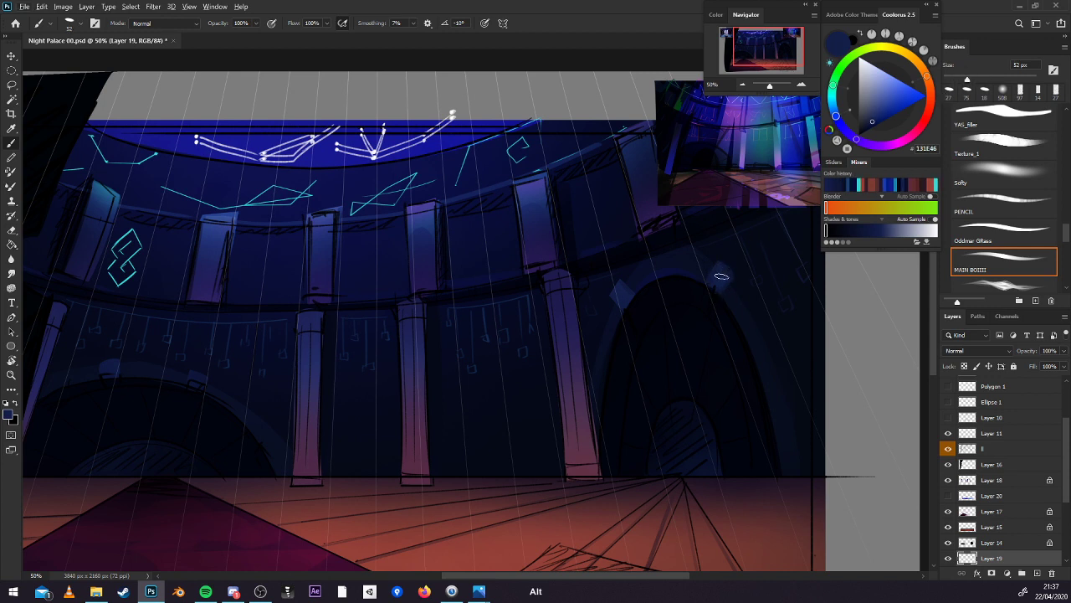
{"action": "left_click", "coordinate": [720, 276], "text": "alt"}
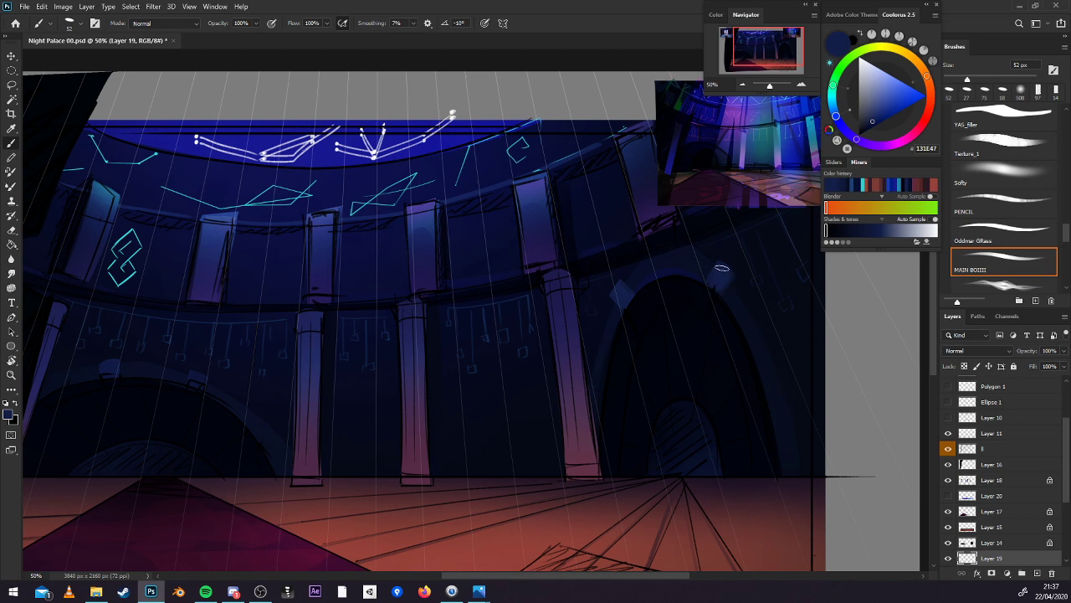
{"action": "left_click", "coordinate": [736, 274], "text": "alt"}
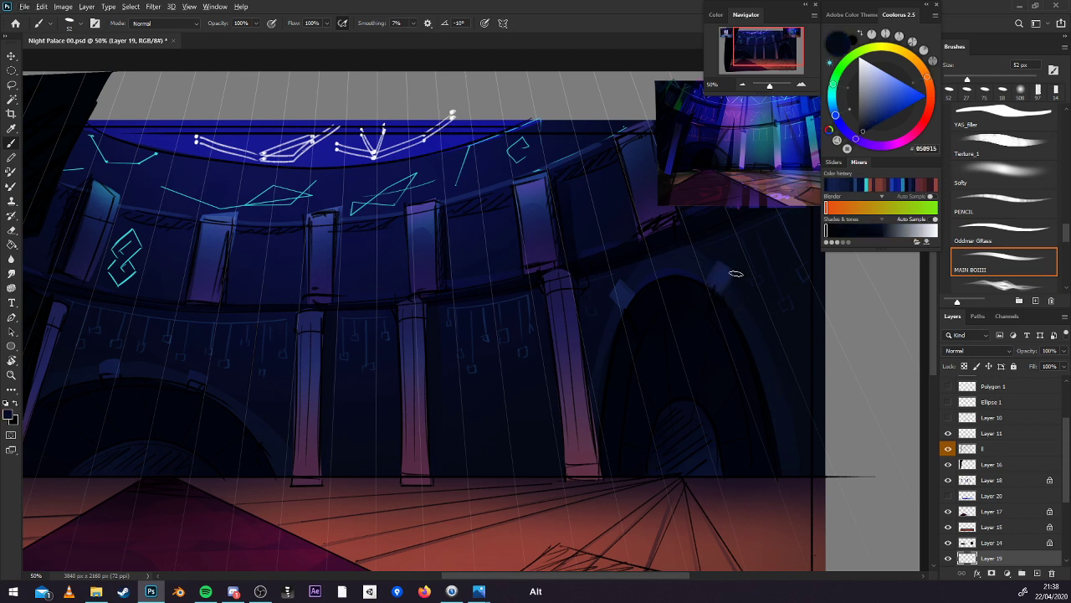
{"action": "left_click", "coordinate": [735, 274], "text": "alt"}
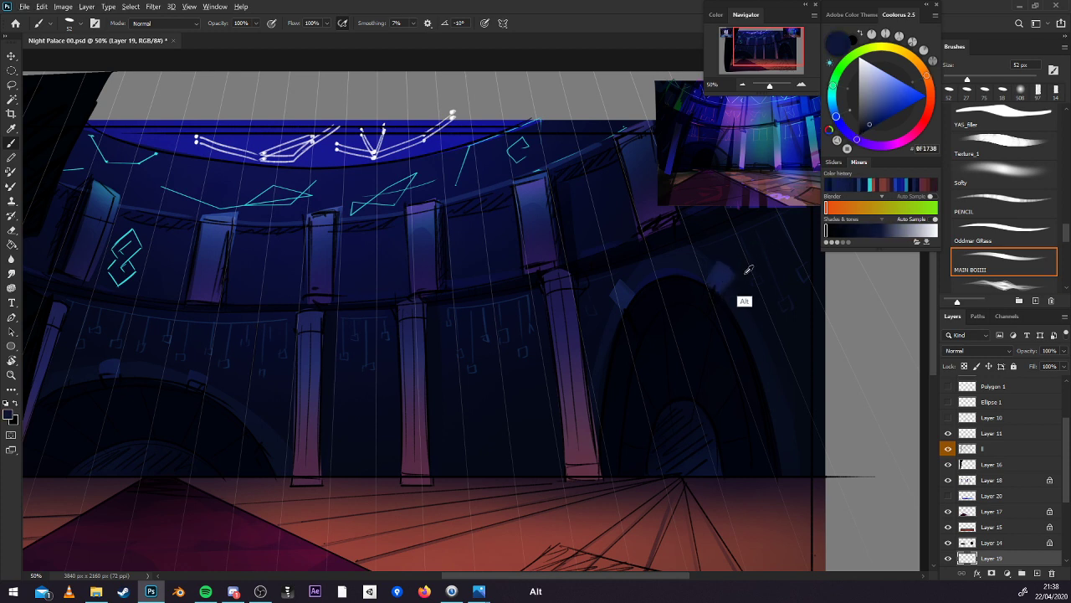
{"action": "left_click", "coordinate": [747, 271], "text": "alt"}
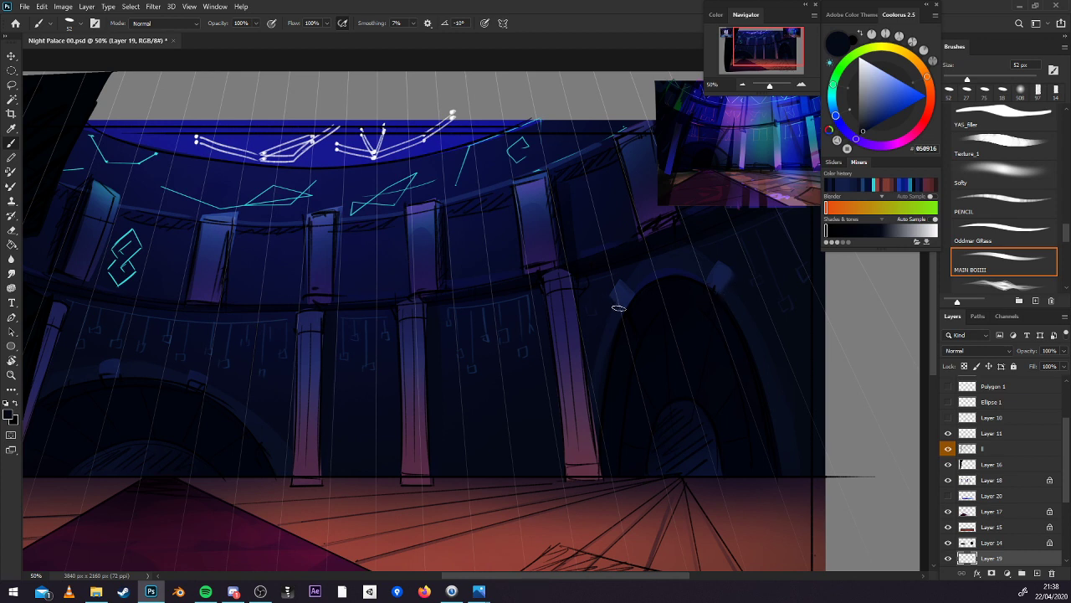
Paint a middle block at the top of the right arch in navy and refine its edges with a sampled near-black.
{"action": "left_click", "coordinate": [658, 262], "text": "alt"}
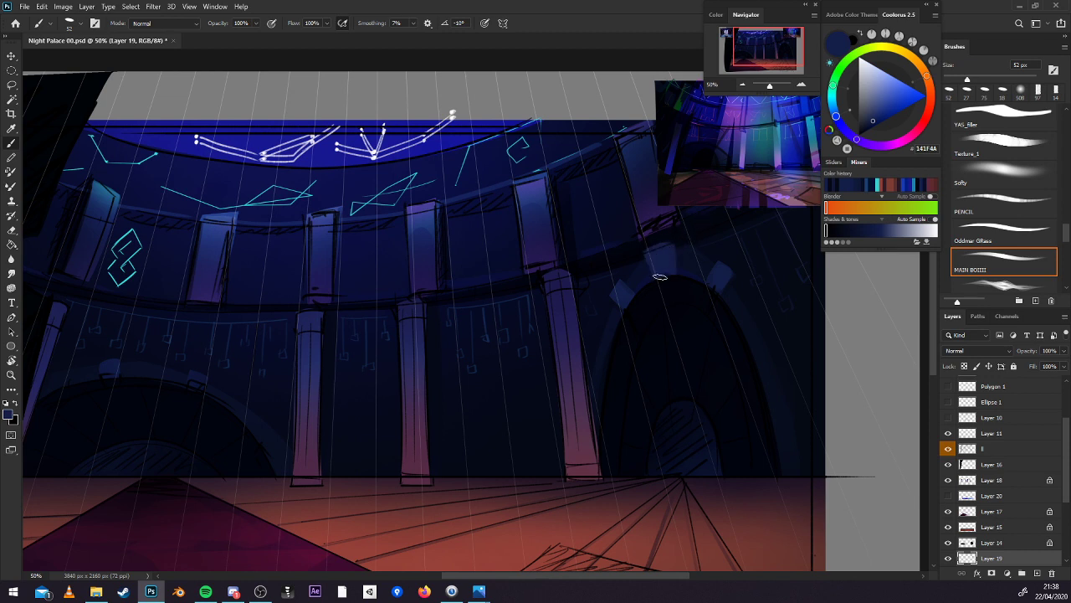
{"action": "key", "text": "alt"}
{"action": "left_click", "coordinate": [680, 232], "text": "alt"}
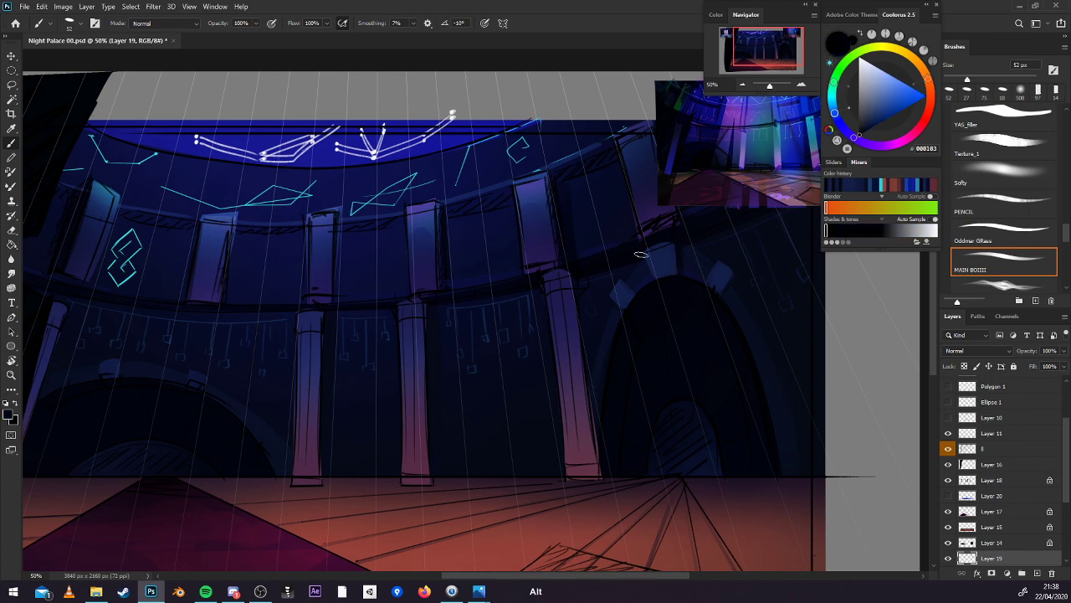
Sample navy near the left arch and compare the painting with Layer 19 hidden and shown.
{"action": "mouse_move", "coordinate": [617, 346]}
{"action": "left_mouse_down"}
{"action": "mouse_move", "coordinate": [808, 344]}
{"action": "mouse_move", "coordinate": [831, 321]}
{"action": "left_mouse_up"}
{"action": "left_click_drag", "start_coordinate": [703, 368], "coordinate": [805, 354]}
{"action": "left_click", "coordinate": [430, 325], "text": "alt"}
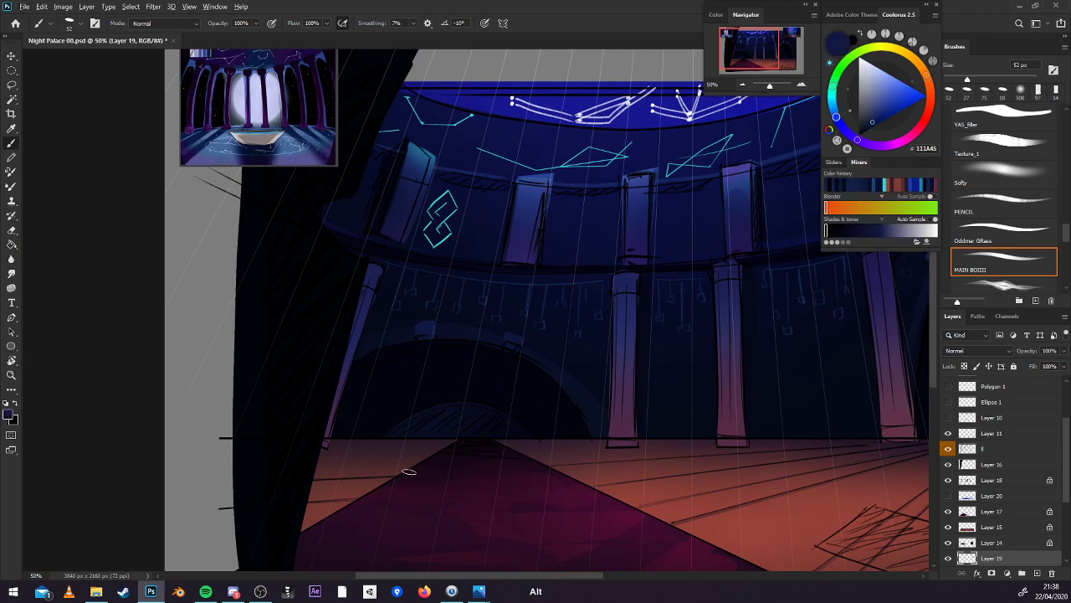
{"action": "left_click", "coordinate": [949, 558]}
{"action": "left_click", "coordinate": [948, 558]}
{"action": "left_click", "coordinate": [742, 85]}
{"action": "left_click", "coordinate": [949, 558]}
{"action": "left_click", "coordinate": [949, 558]}
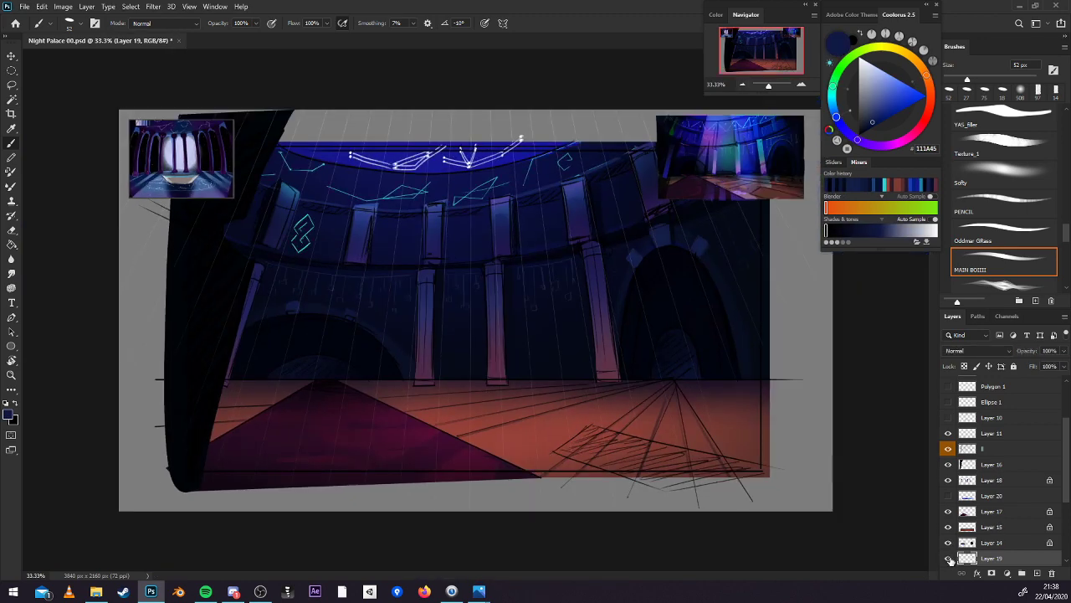
Lasso the middle block above the right arch on Layer 19 and remove it, clearing the selection.
{"action": "key", "text": "l"}
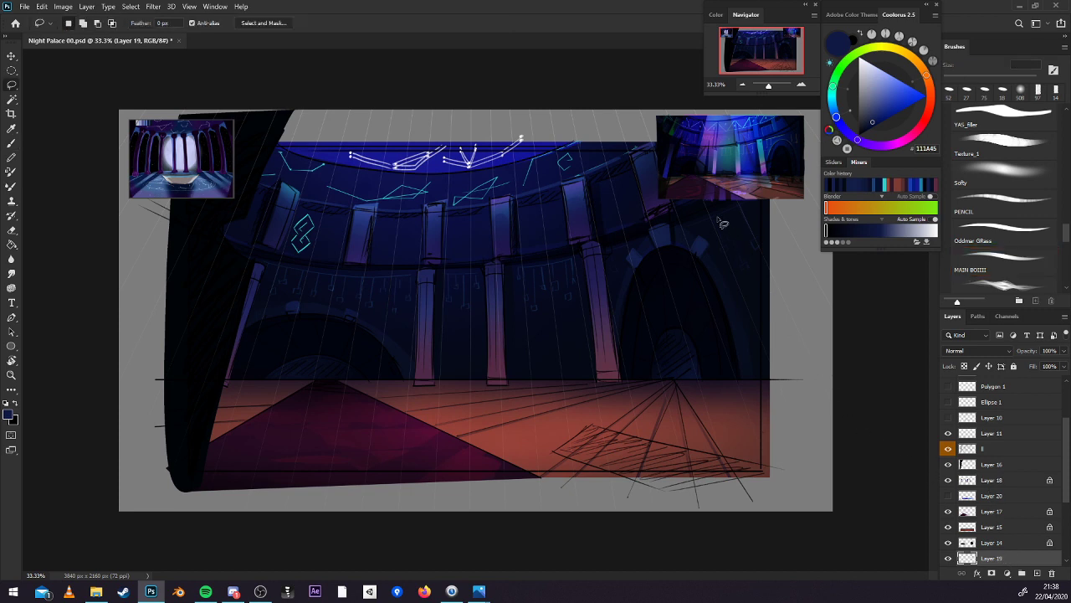
{"action": "mouse_move", "coordinate": [723, 223]}
{"action": "left_mouse_down"}
{"action": "mouse_move", "coordinate": [742, 254]}
{"action": "mouse_move", "coordinate": [717, 266]}
{"action": "left_mouse_up"}
{"action": "key", "text": "ctrl+d"}
{"action": "key", "text": "v"}
{"action": "left_click_drag", "start_coordinate": [527, 369], "coordinate": [729, 329]}
{"action": "left_click_drag", "start_coordinate": [939, 496], "coordinate": [942, 498]}
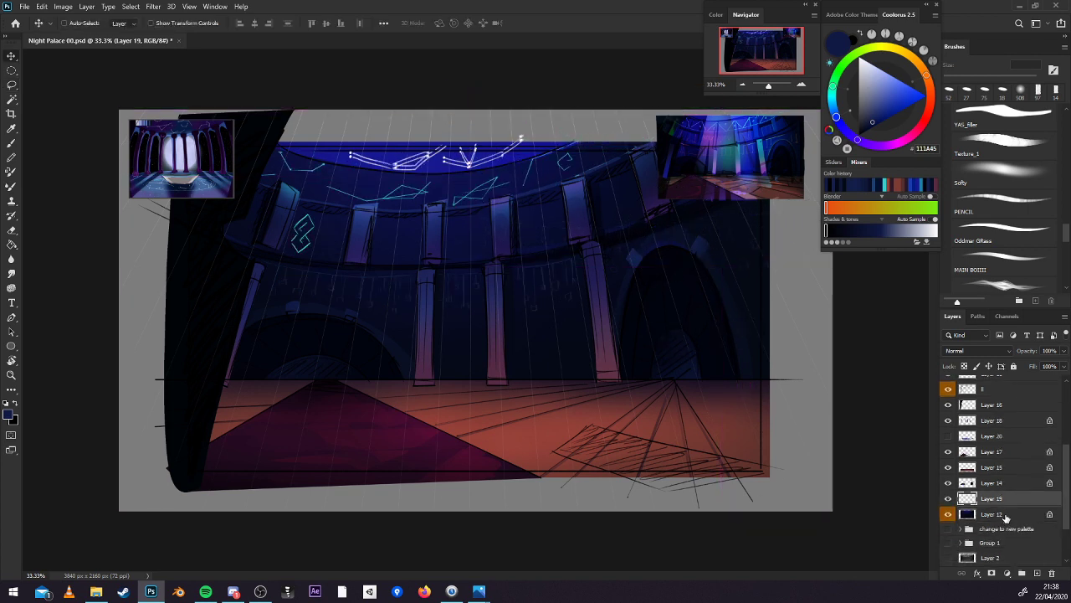
Delete Layer 21 with the duplicated constellations and save the document.
{"action": "left_click_drag", "start_coordinate": [1007, 500], "coordinate": [1010, 524]}
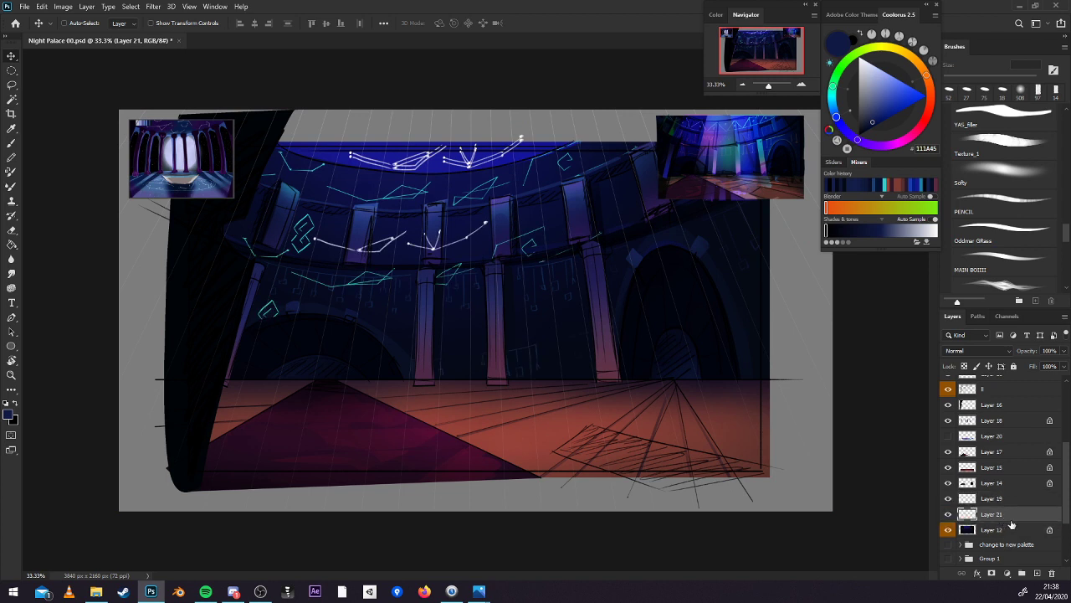
{"action": "left_click", "coordinate": [1053, 573]}
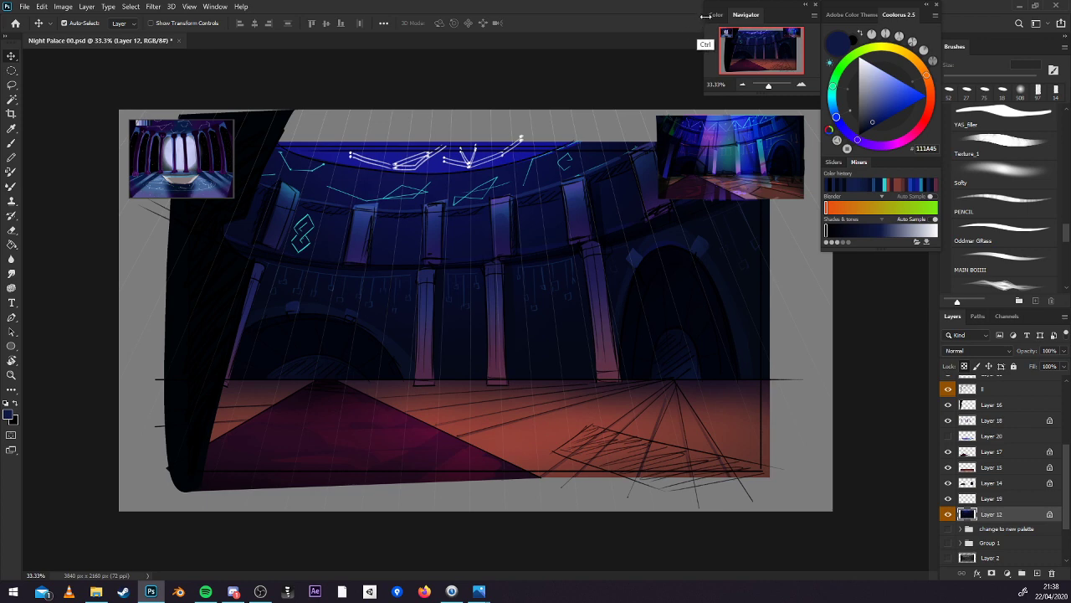
{"action": "key", "text": "ctrl+s"}
Check Layers 12 and 15 by hiding and reshowing each, and make Layer 15 active for brush work on the floor.
{"action": "left_click", "coordinate": [801, 86]}
{"action": "left_click_drag", "start_coordinate": [780, 363], "coordinate": [693, 368]}
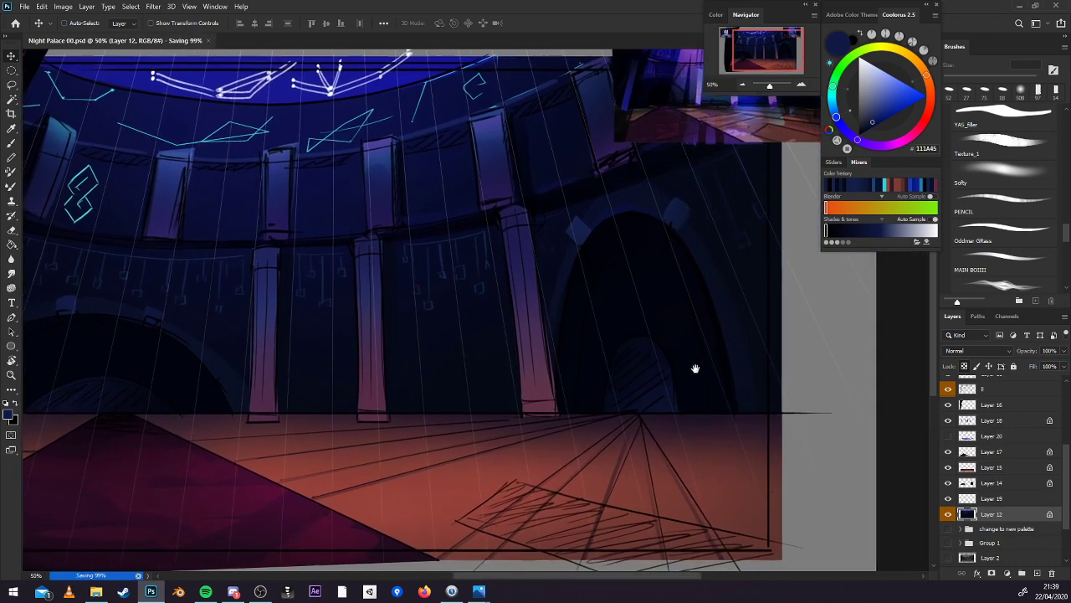
{"action": "key", "text": "b"}
{"action": "left_click_drag", "start_coordinate": [966, 81], "coordinate": [958, 81]}
{"action": "scroll", "coordinate": [827, 408], "scroll_direction": "down", "scroll_amount": 2}
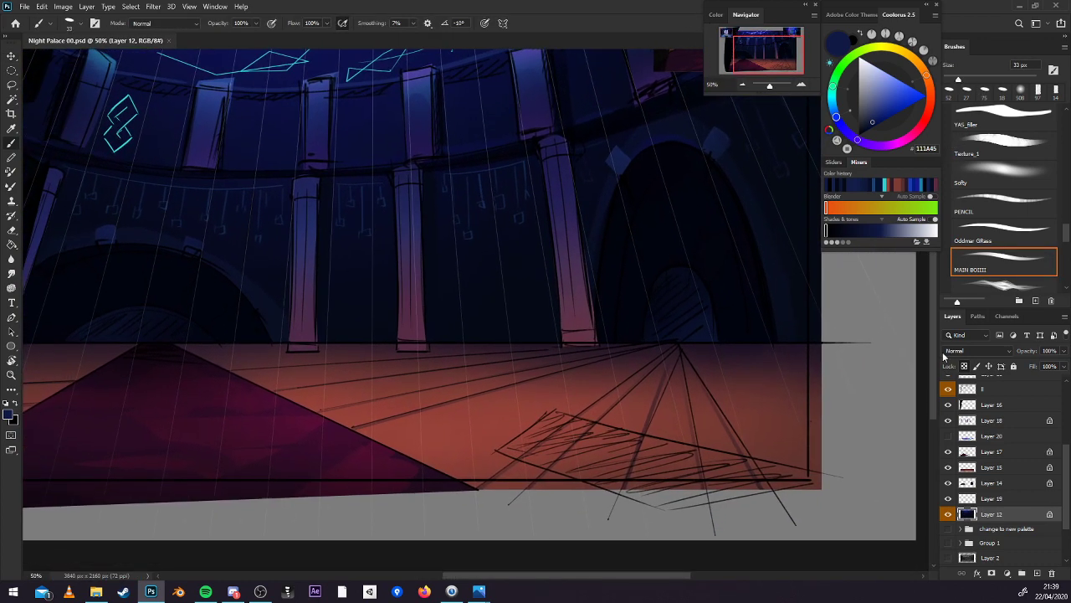
{"action": "left_click", "coordinate": [949, 514]}
{"action": "left_click", "coordinate": [948, 514]}
{"action": "left_click", "coordinate": [948, 466]}
{"action": "left_click", "coordinate": [949, 467]}
{"action": "left_click", "coordinate": [1016, 468]}
{"action": "left_click_drag", "start_coordinate": [758, 467], "coordinate": [846, 468]}
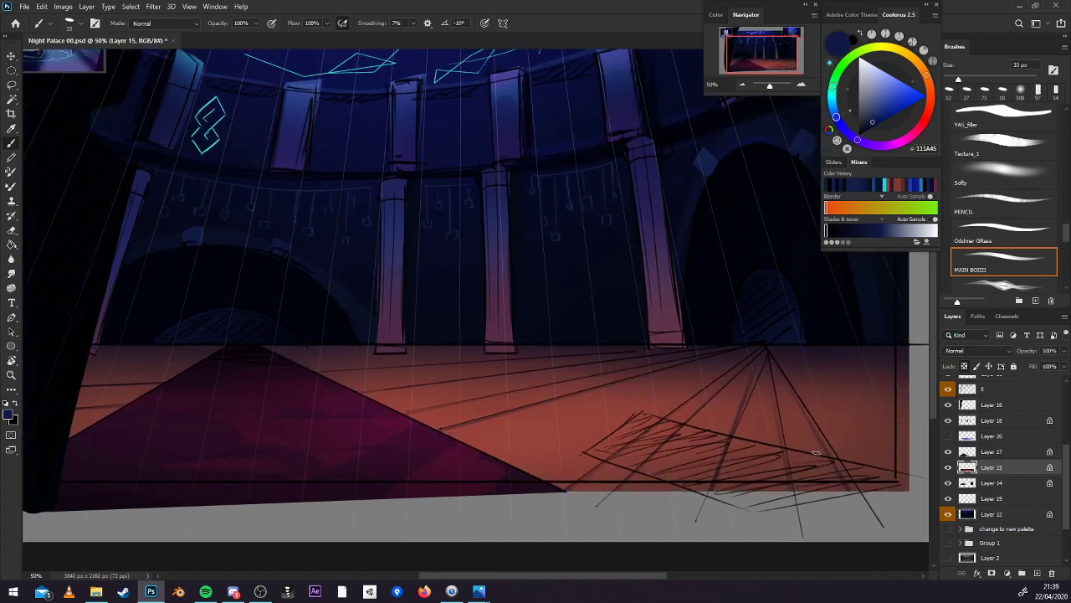
Set the brush size to 56 px, sample the dark purple near the rightmost column's base, and save the document.
{"action": "left_click", "coordinate": [969, 80]}
{"action": "left_click_drag", "start_coordinate": [755, 370], "coordinate": [837, 402]}
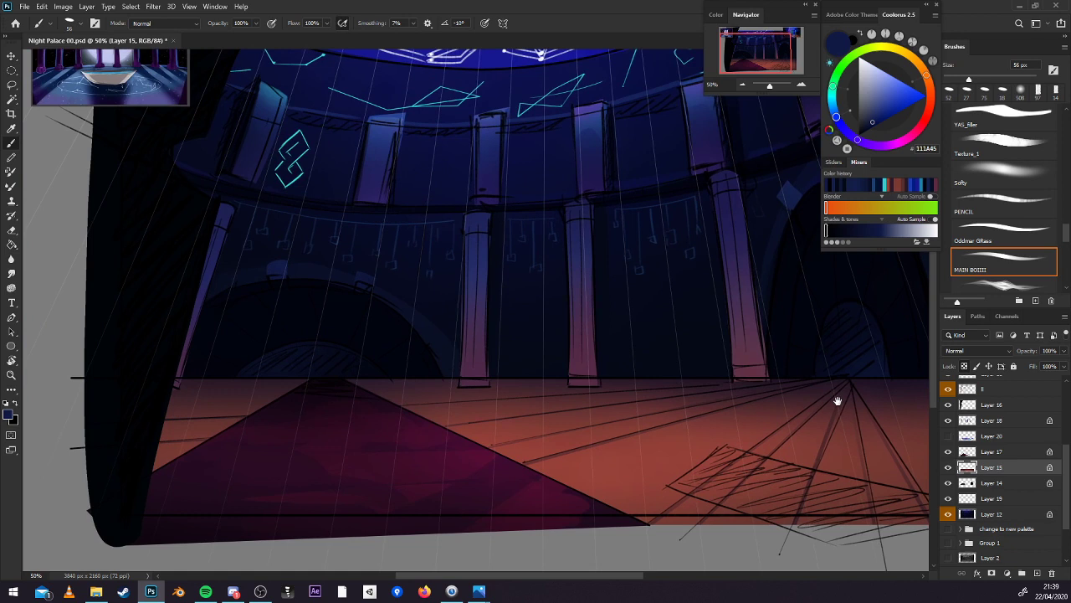
{"action": "left_click", "coordinate": [737, 383], "text": "alt"}
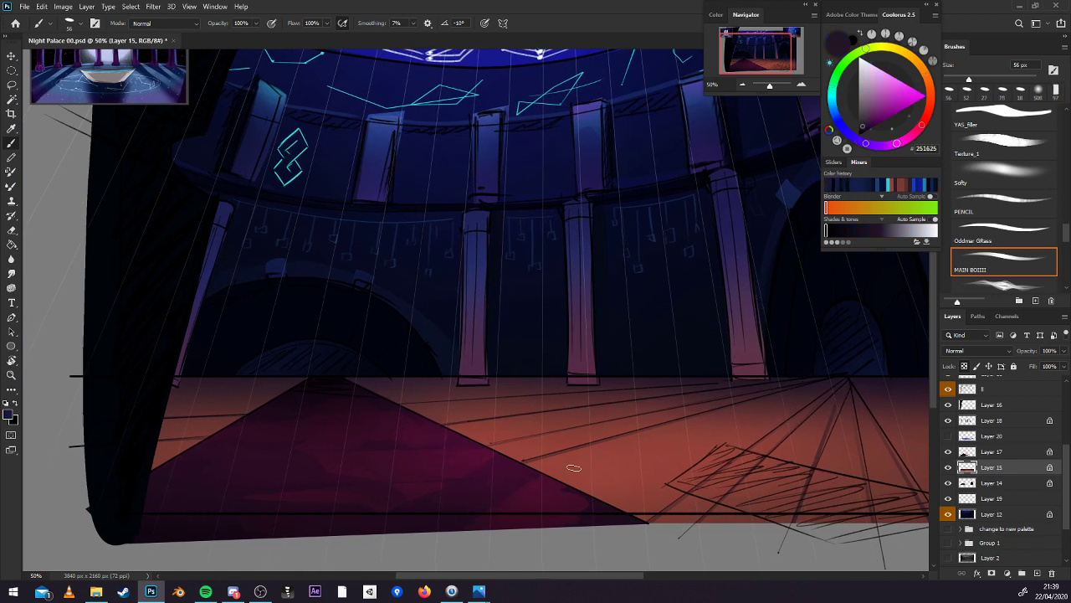
{"action": "left_click_drag", "start_coordinate": [674, 428], "coordinate": [809, 428]}
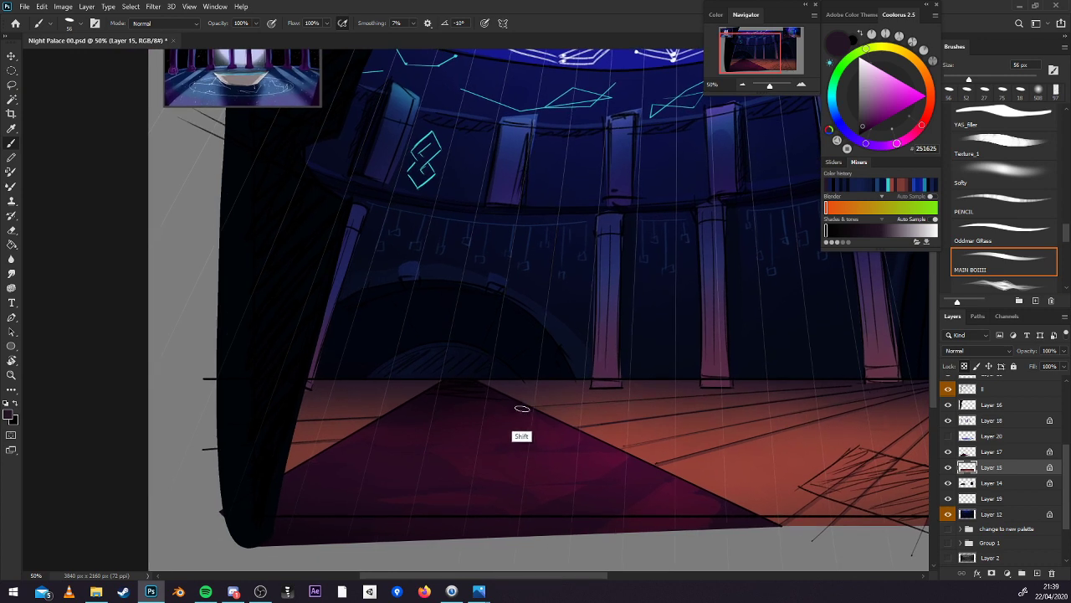
{"action": "left_click", "coordinate": [743, 85]}
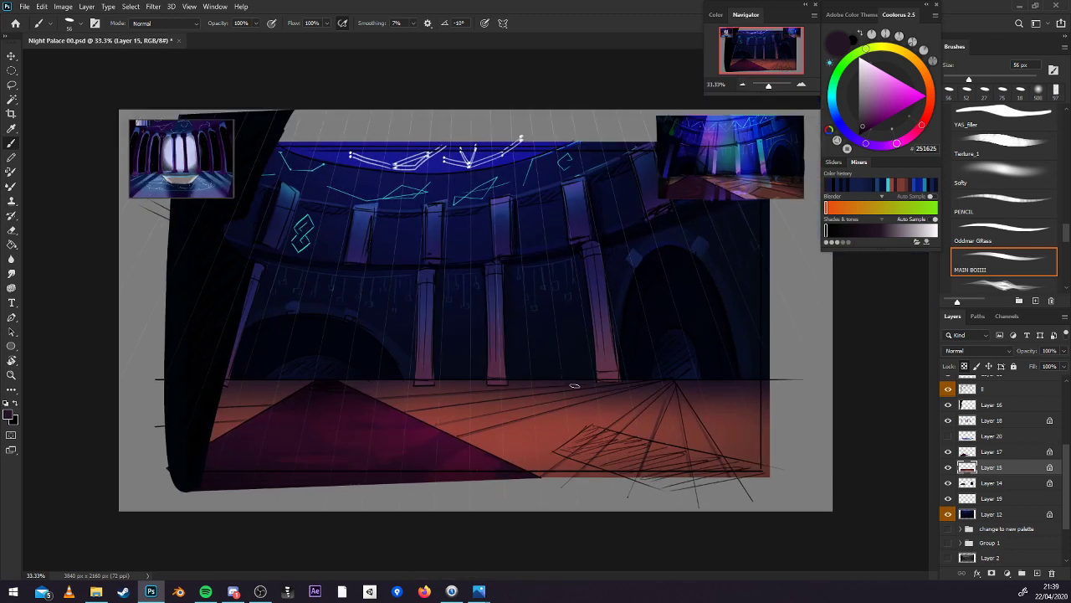
{"action": "key", "text": "ctrl+s"}
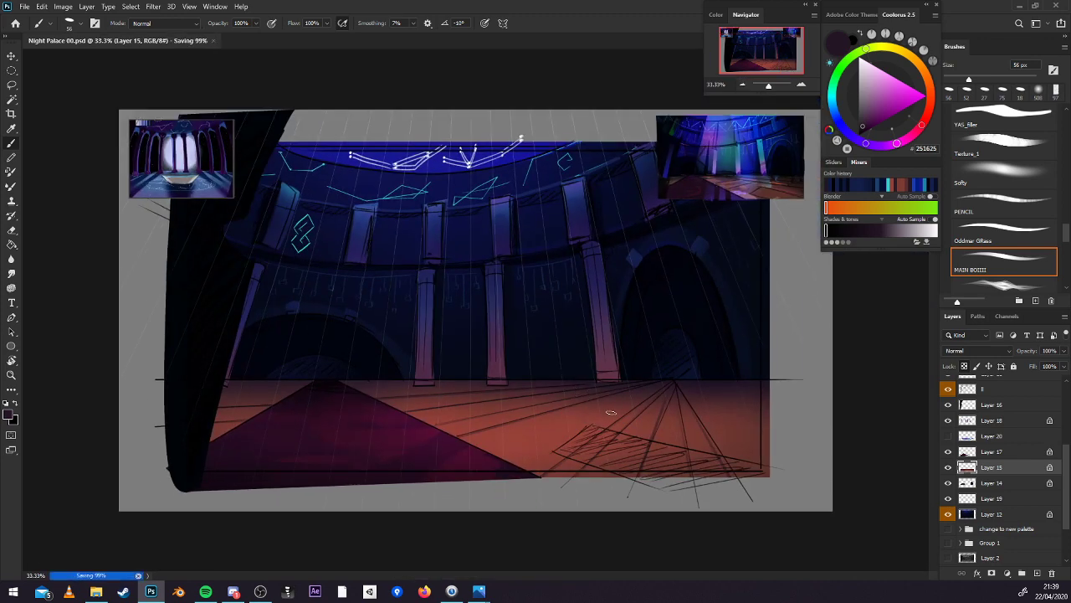
Inspect the floor, compare the painting with Layer 15 hidden and shown, and save the document.
{"action": "left_click", "coordinate": [801, 85]}
{"action": "left_click_drag", "start_coordinate": [659, 359], "coordinate": [867, 318]}
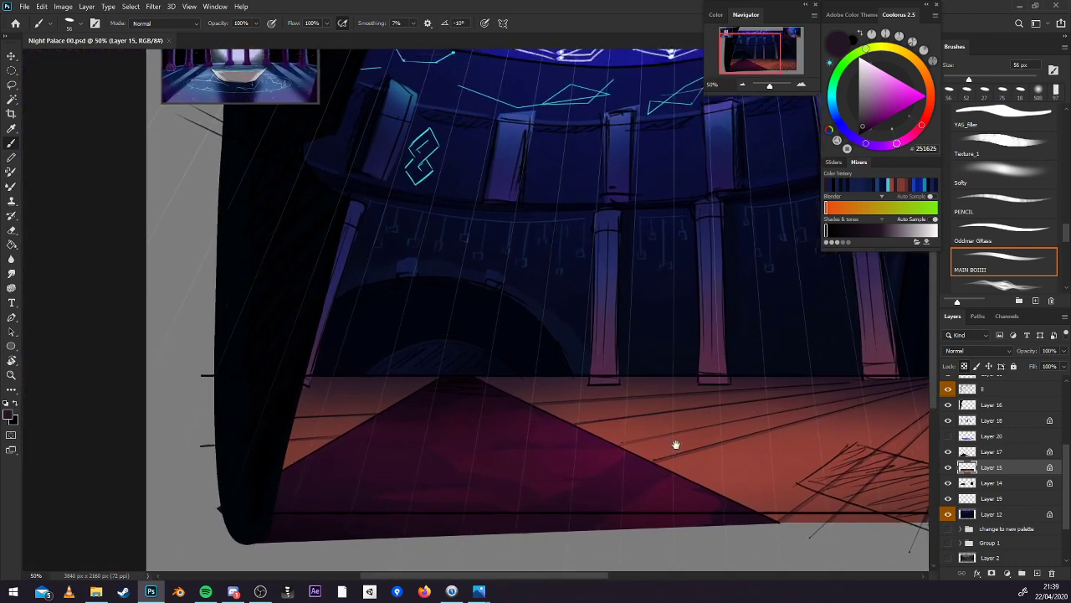
{"action": "left_click_drag", "start_coordinate": [648, 435], "coordinate": [804, 407]}
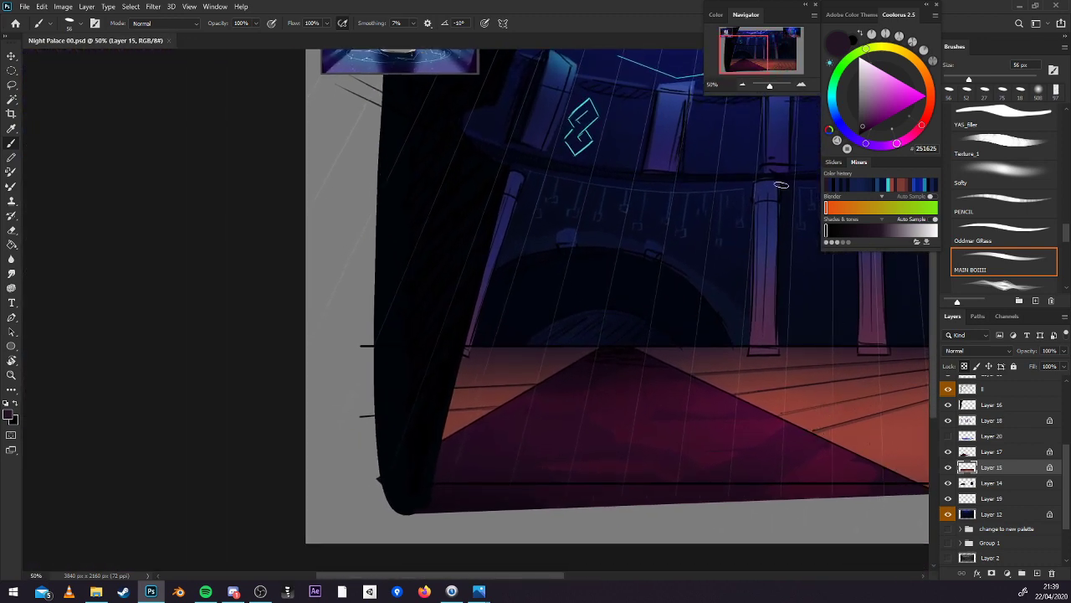
{"action": "left_click", "coordinate": [743, 86]}
{"action": "left_click", "coordinate": [948, 469]}
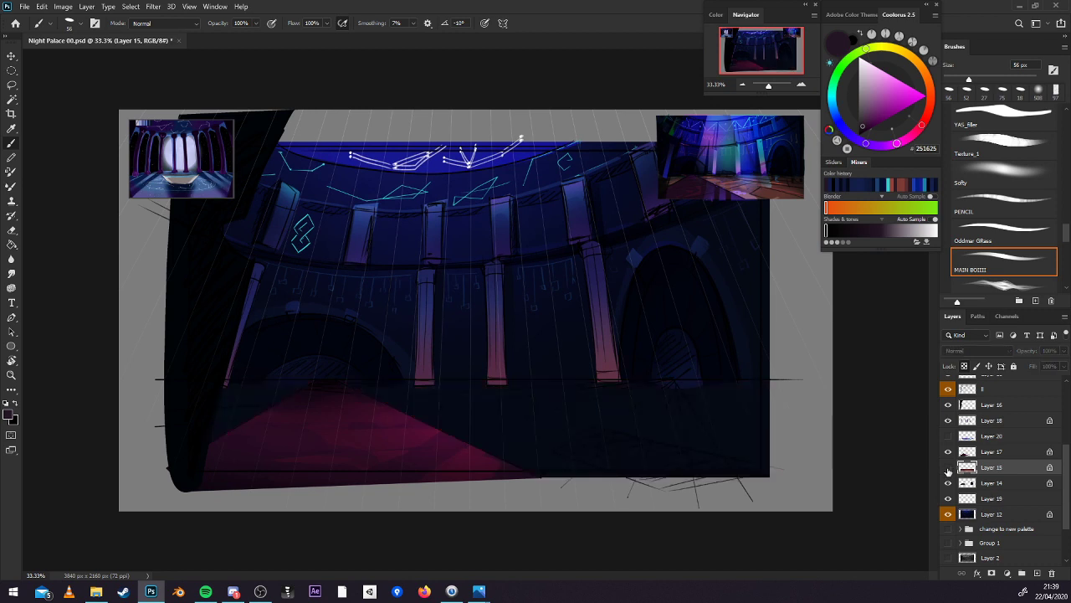
{"action": "left_click", "coordinate": [948, 469]}
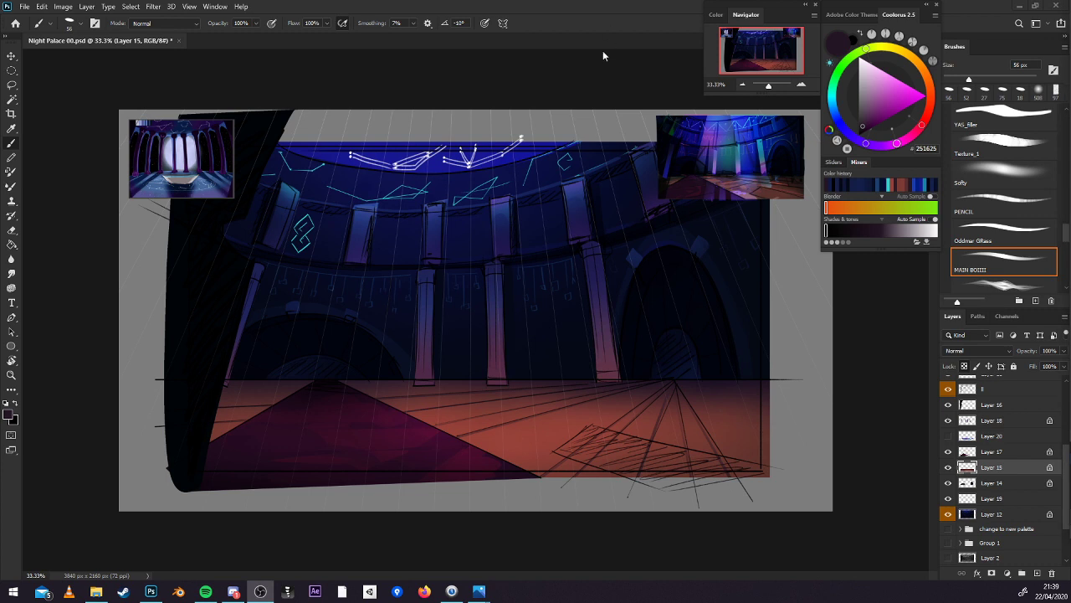
{"action": "key", "text": "ctrl+s"}
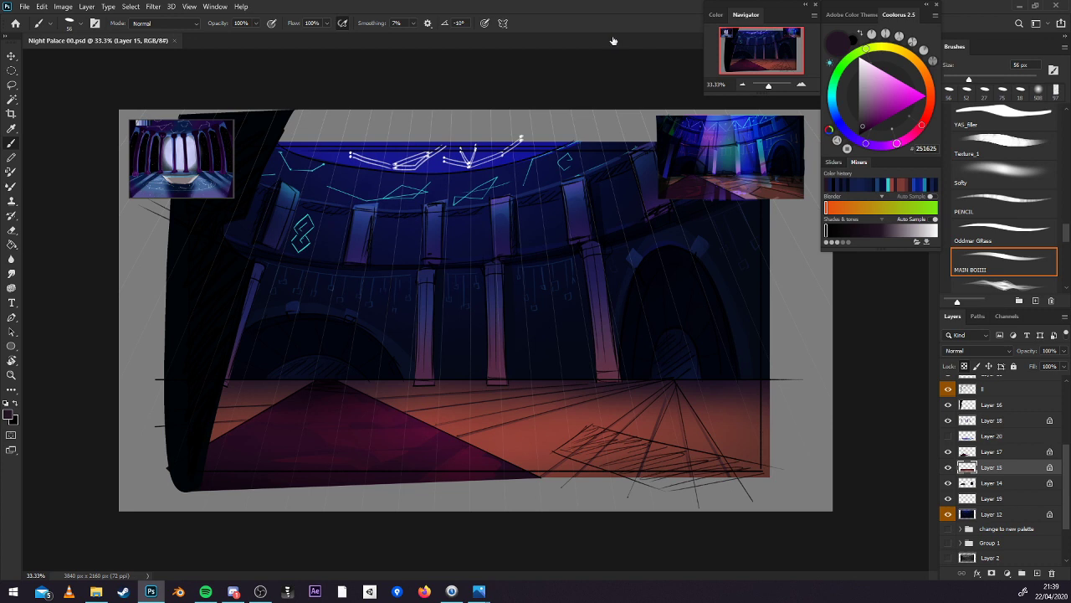
Add a new layer above Layer 16 and outline a tall, widening light beam from skylight to floor with the Pen tool, converting it to a selection.
{"action": "scroll", "coordinate": [996, 469], "scroll_direction": "up", "scroll_amount": 2}
{"action": "left_click", "coordinate": [992, 444]}
{"action": "left_click", "coordinate": [1037, 572]}
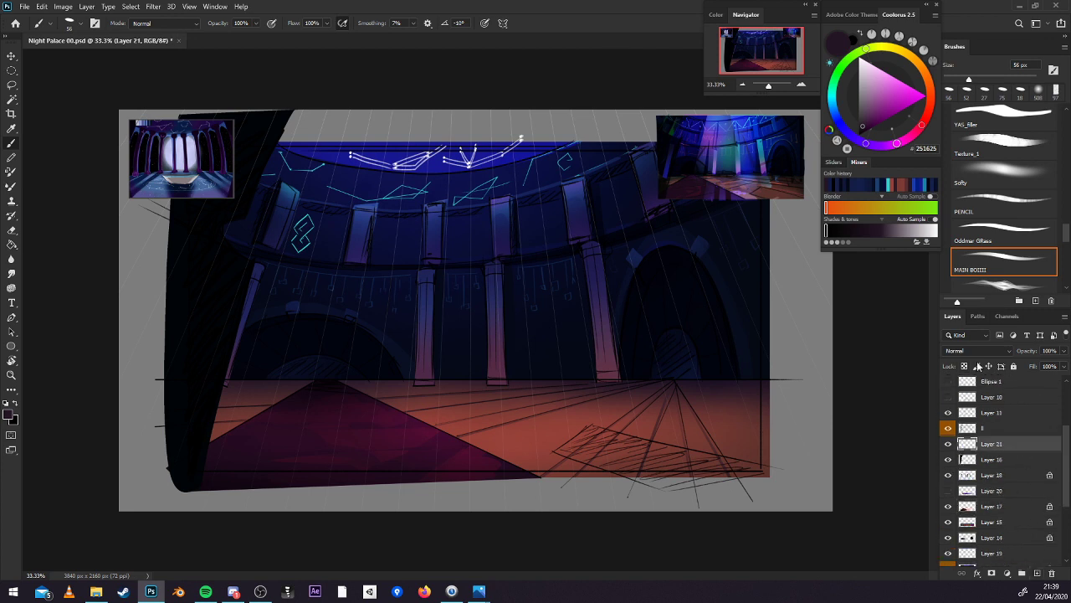
{"action": "key", "text": "l"}
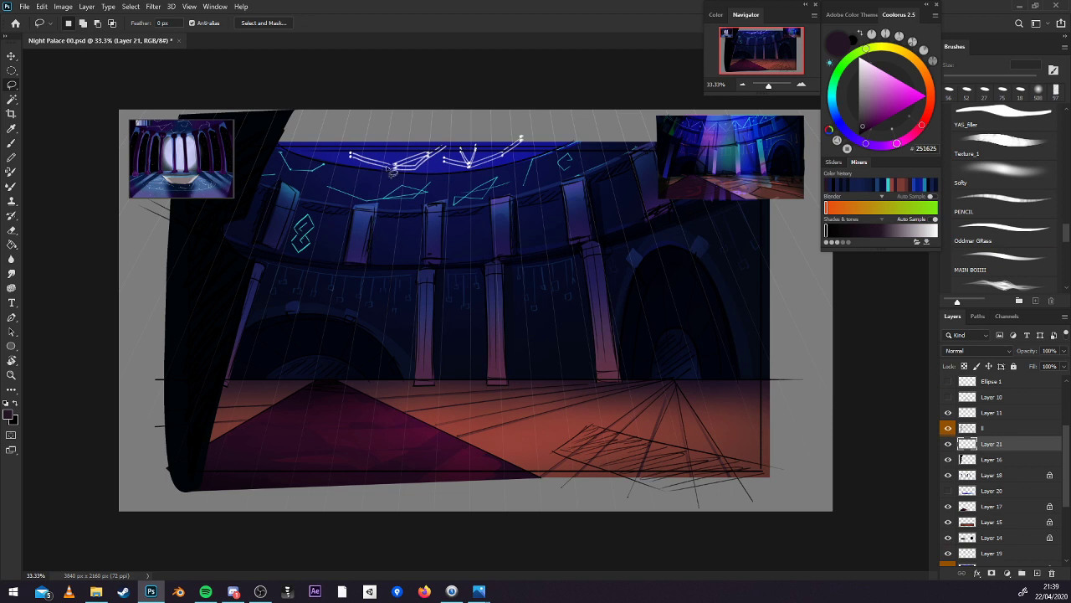
{"action": "key", "text": "p"}
{"action": "left_click", "coordinate": [370, 107]}
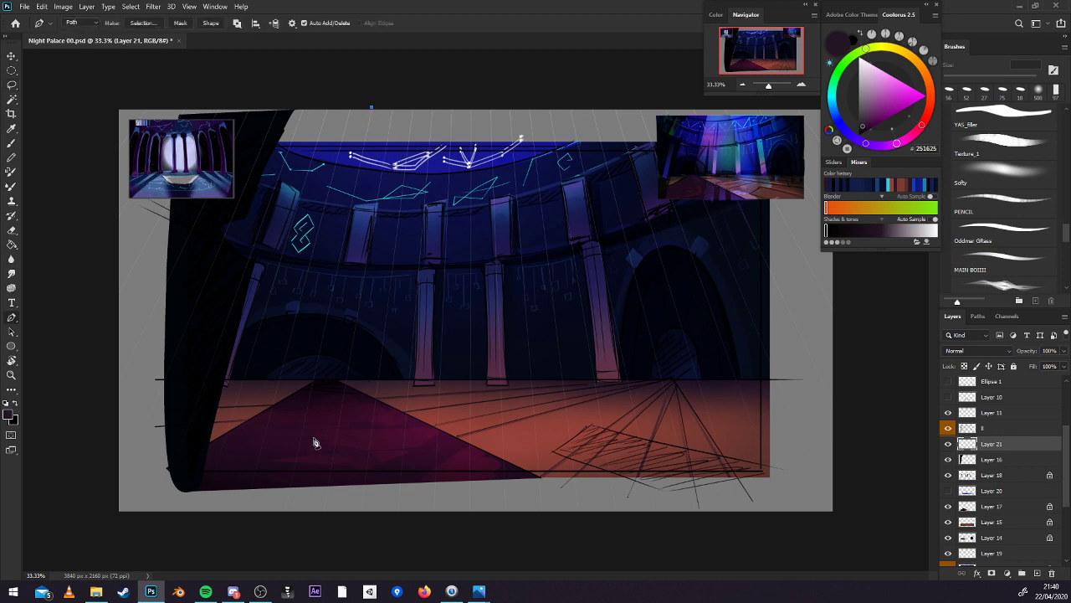
{"action": "left_click", "coordinate": [294, 470]}
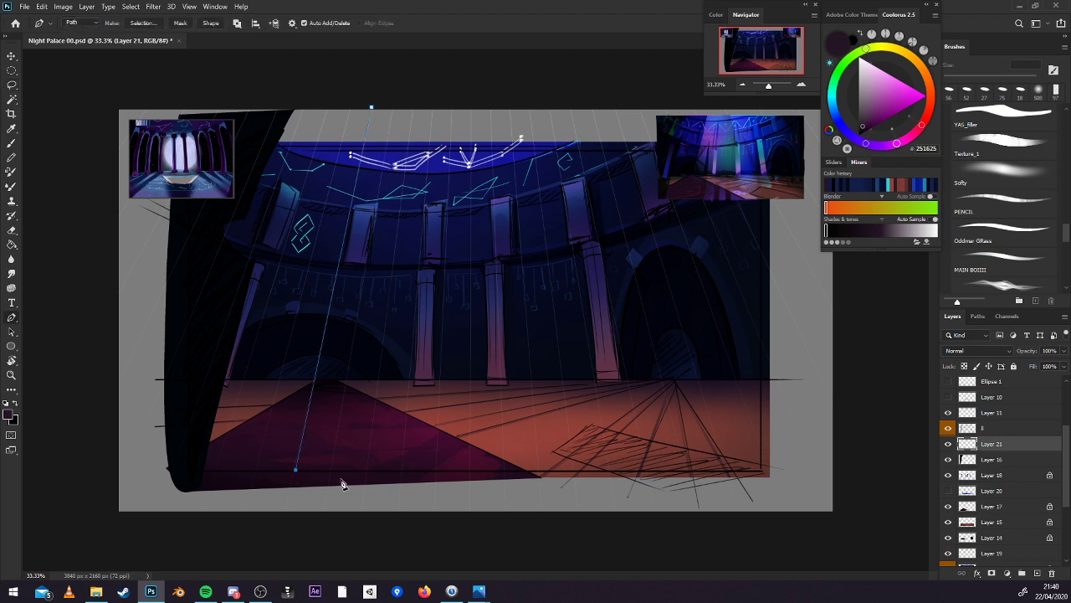
{"action": "left_click", "coordinate": [573, 470]}
{"action": "left_click", "coordinate": [532, 123]}
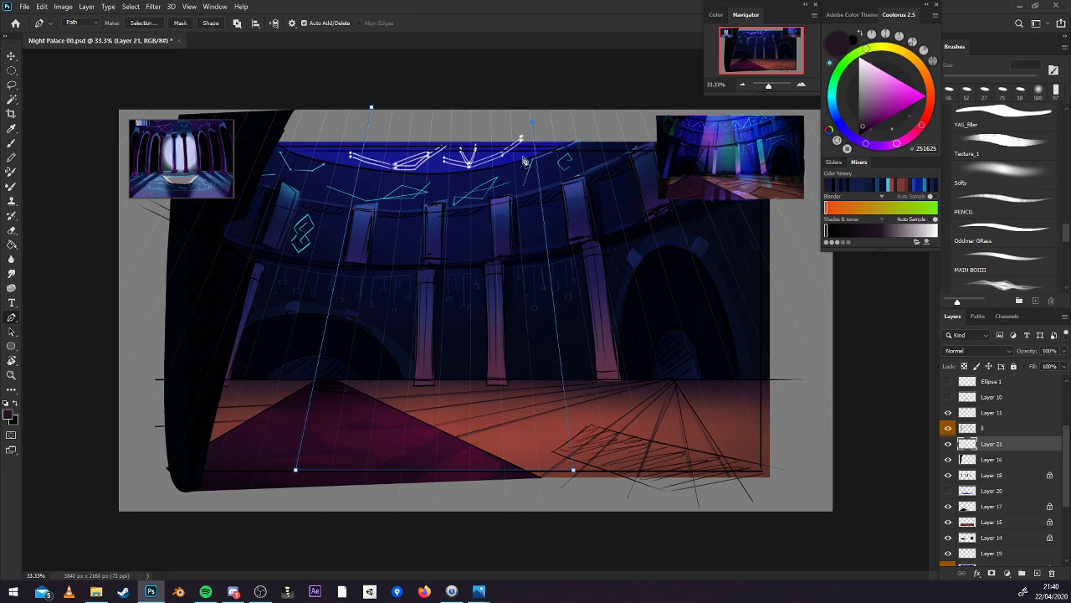
{"action": "left_click", "coordinate": [143, 22]}
{"action": "left_click", "coordinate": [747, 269]}
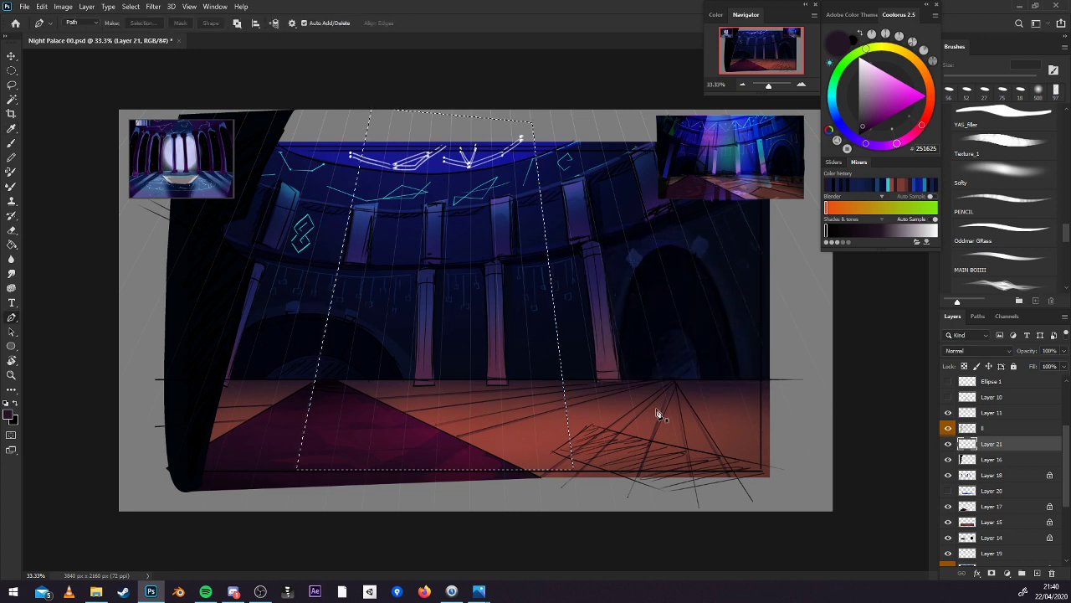
Paint the selected beam on Layer 21 in Color Dodge mode with the Softy brush at 2036 px, using blue sampled from the reference, and save.
{"action": "key", "text": "b"}
{"action": "key", "text": "comma"}
{"action": "key", "text": "comma"}
{"action": "key", "text": "comma"}
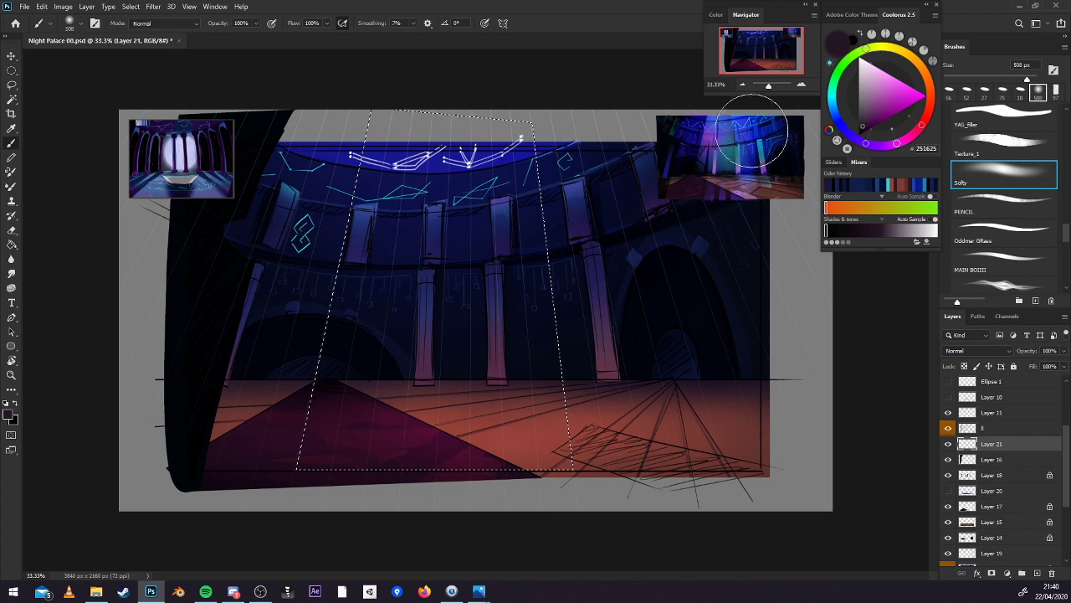
{"action": "key", "text": "alt"}
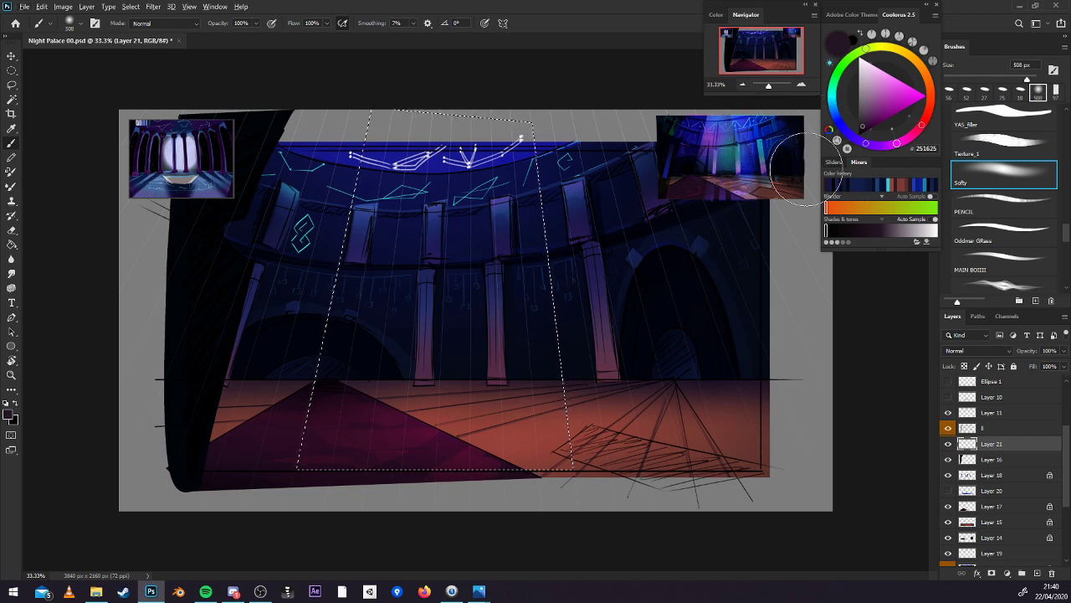
{"action": "left_click", "coordinate": [740, 132], "text": "alt"}
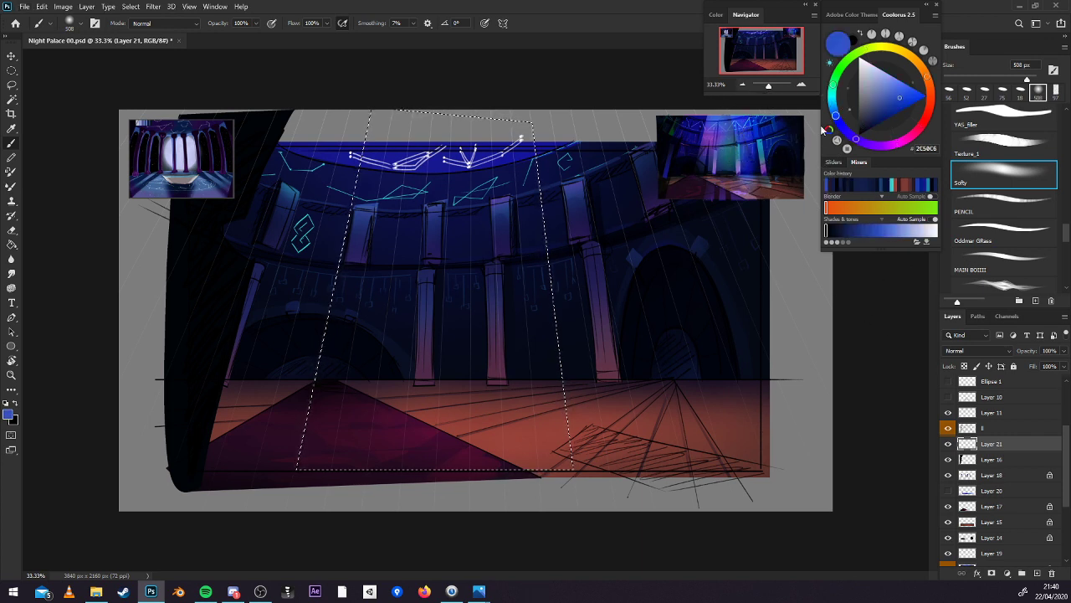
{"action": "left_click", "coordinate": [1031, 80]}
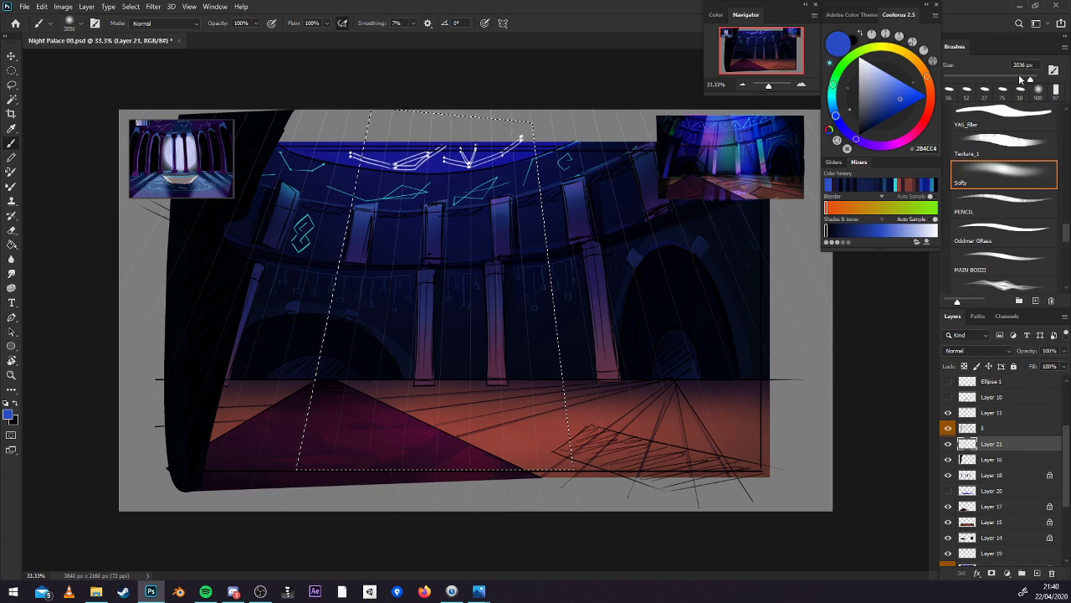
{"action": "left_click", "coordinate": [976, 355]}
{"action": "left_click", "coordinate": [916, 407]}
{"action": "mouse_move", "coordinate": [478, 167]}
{"action": "left_mouse_down"}
{"action": "mouse_move", "coordinate": [452, 220]}
{"action": "mouse_move", "coordinate": [466, 225]}
{"action": "mouse_move", "coordinate": [403, 298]}
{"action": "left_mouse_up"}
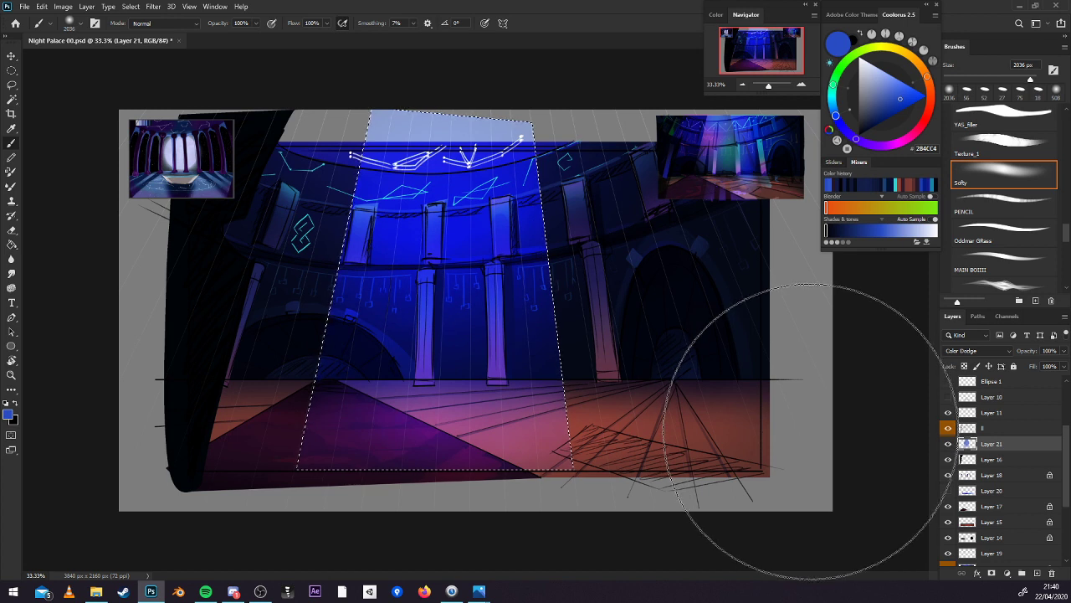
{"action": "key", "text": "ctrl+s"}
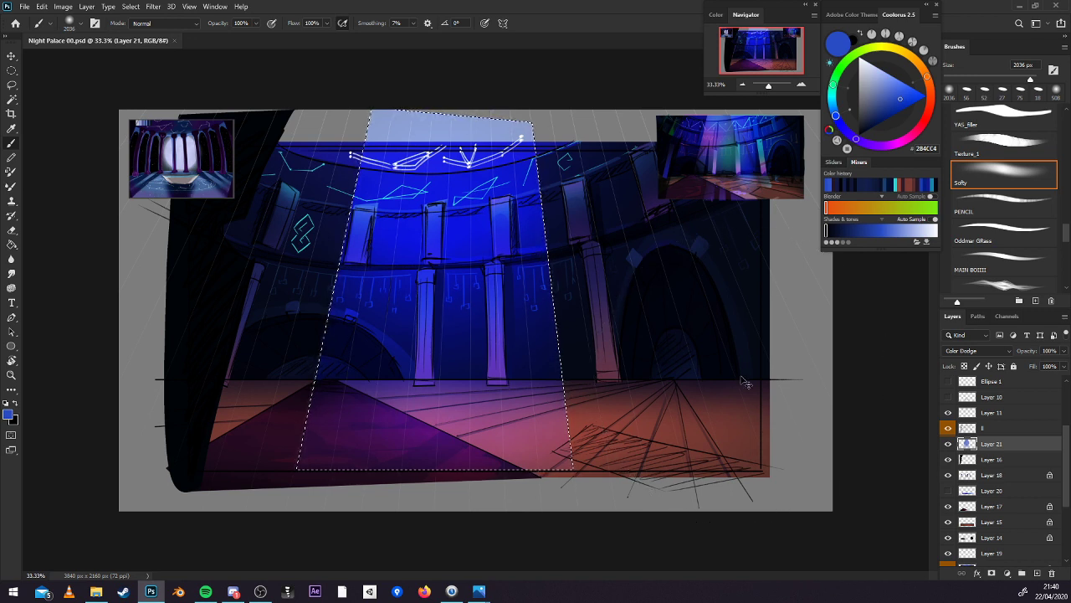
Clear the selection, move the light beam slightly down and save, comparing the painting with Layer 21 hidden and shown.
{"action": "key", "text": "ctrl+d"}
{"action": "key", "text": "v"}
{"action": "left_click_drag", "start_coordinate": [582, 399], "coordinate": [578, 397]}
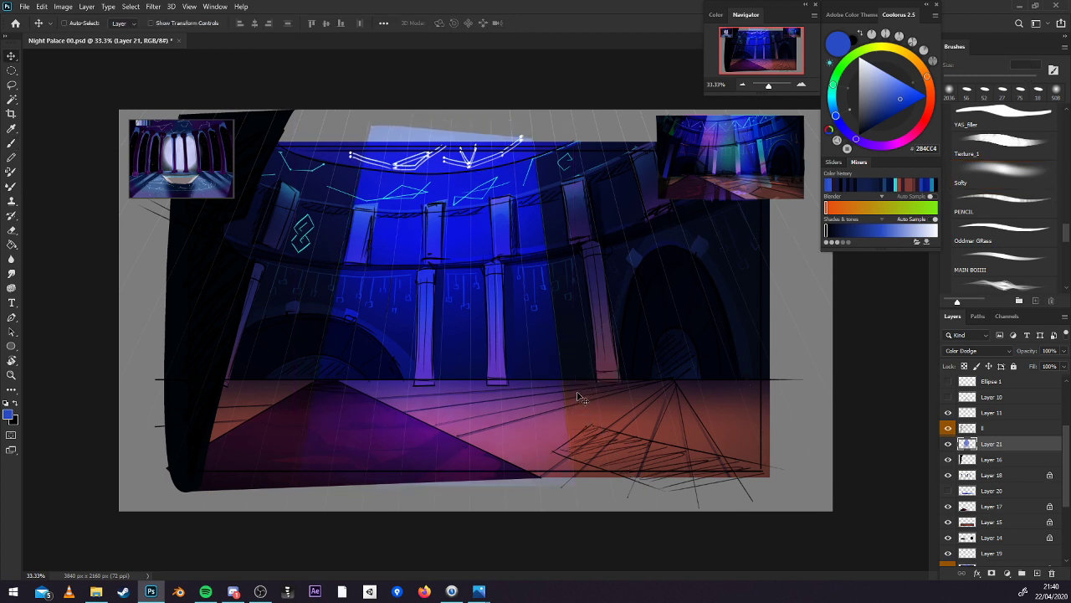
{"action": "key", "text": "ctrl+s"}
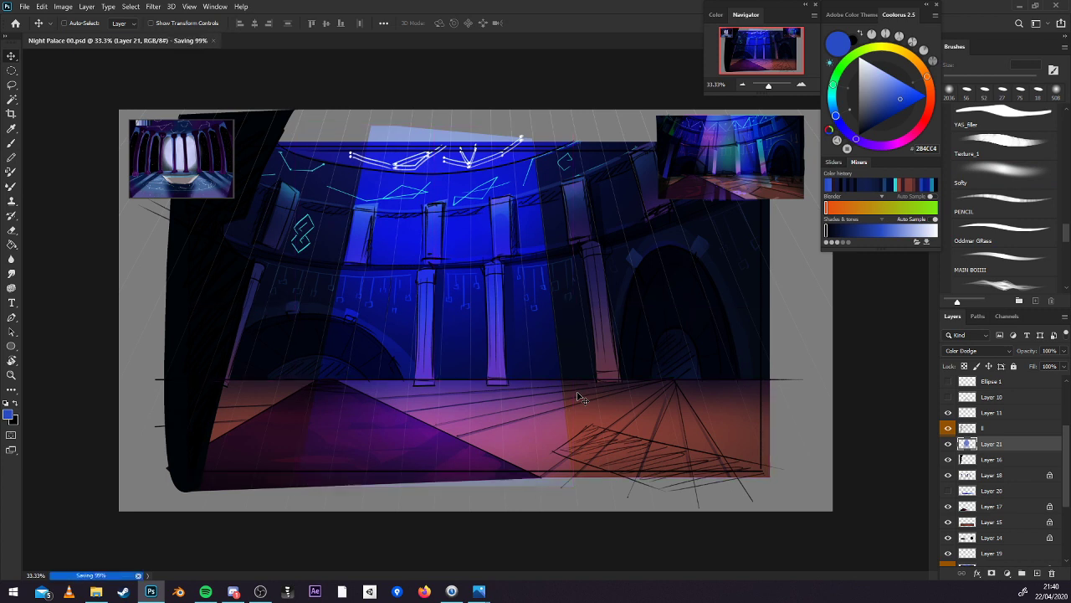
{"action": "left_click", "coordinate": [948, 444]}
{"action": "left_click", "coordinate": [948, 444]}
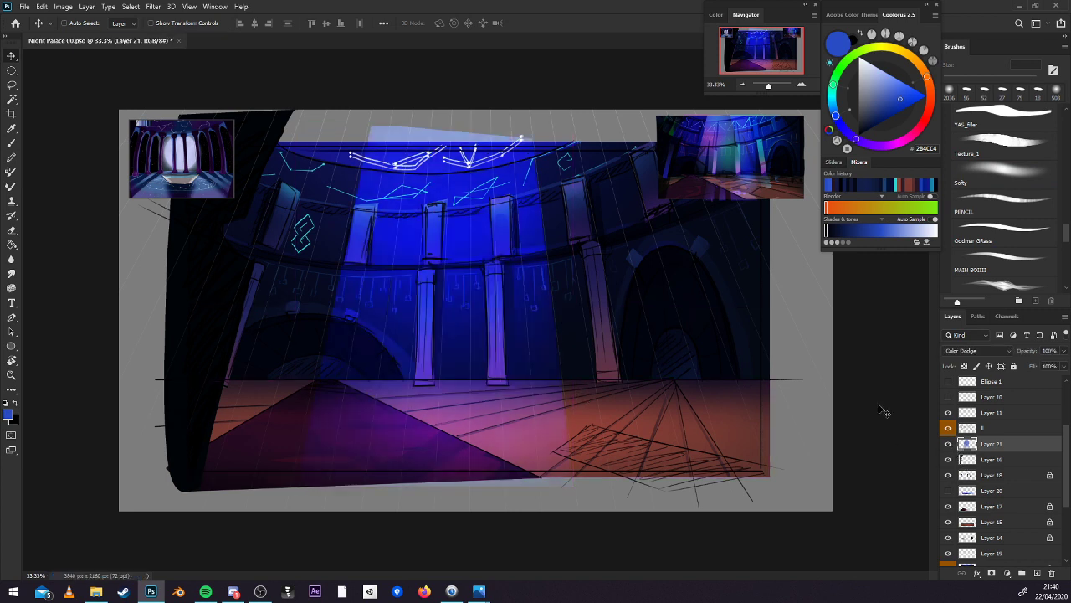
Duplicate the light beam, narrow it to about 75% width, tilt it about -12° toward the right arch, and compare with the copy hidden and shown.
{"action": "left_click_drag", "start_coordinate": [574, 395], "coordinate": [674, 427], "text": "alt"}
{"action": "key", "text": "ctrl+t"}
{"action": "left_click_drag", "start_coordinate": [764, 420], "coordinate": [744, 353]}
{"action": "left_click_drag", "start_coordinate": [681, 276], "coordinate": [617, 294], "text": "ctrl"}
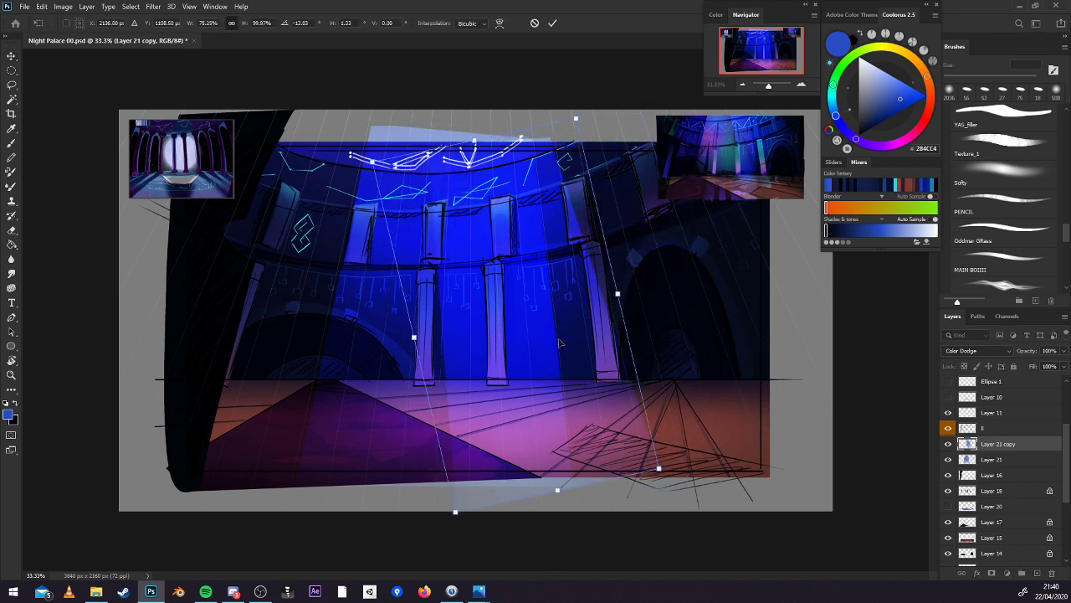
{"action": "left_click_drag", "start_coordinate": [560, 344], "coordinate": [617, 336]}
{"action": "key", "text": "Return"}
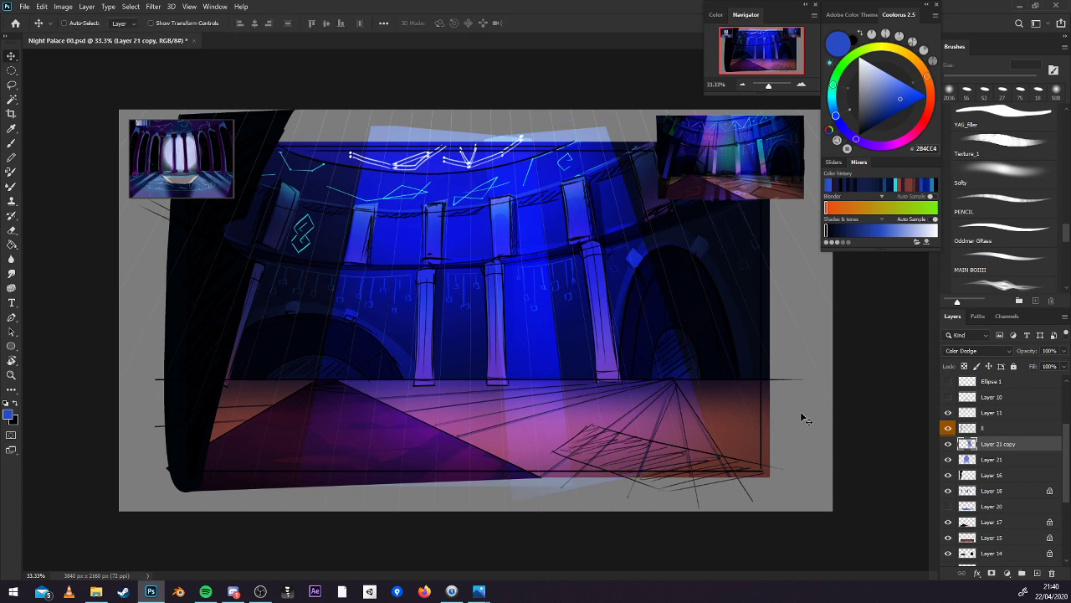
{"action": "left_click", "coordinate": [948, 444]}
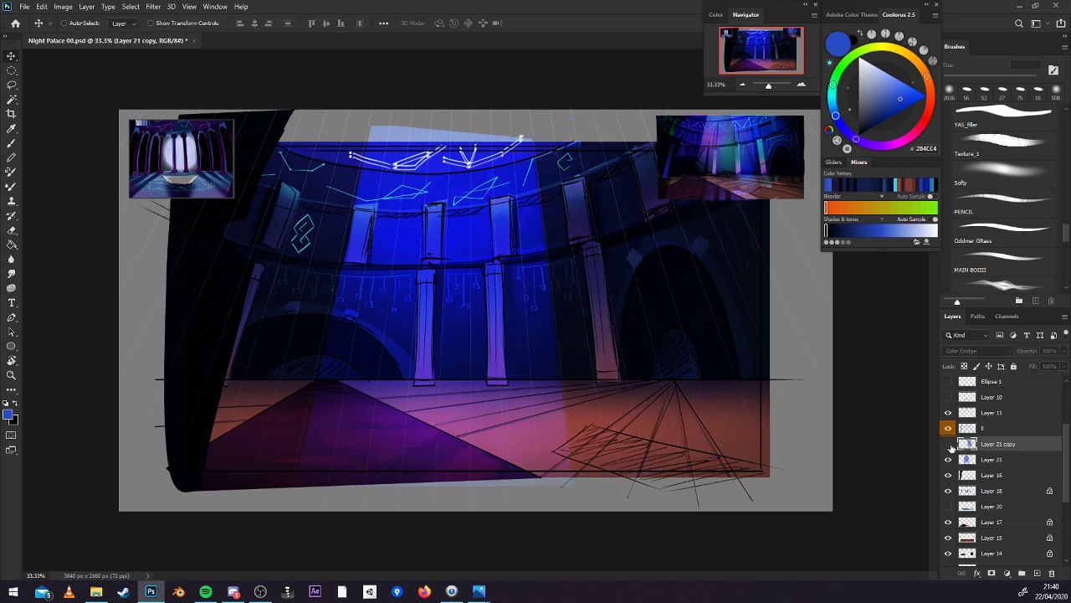
{"action": "left_click", "coordinate": [948, 445]}
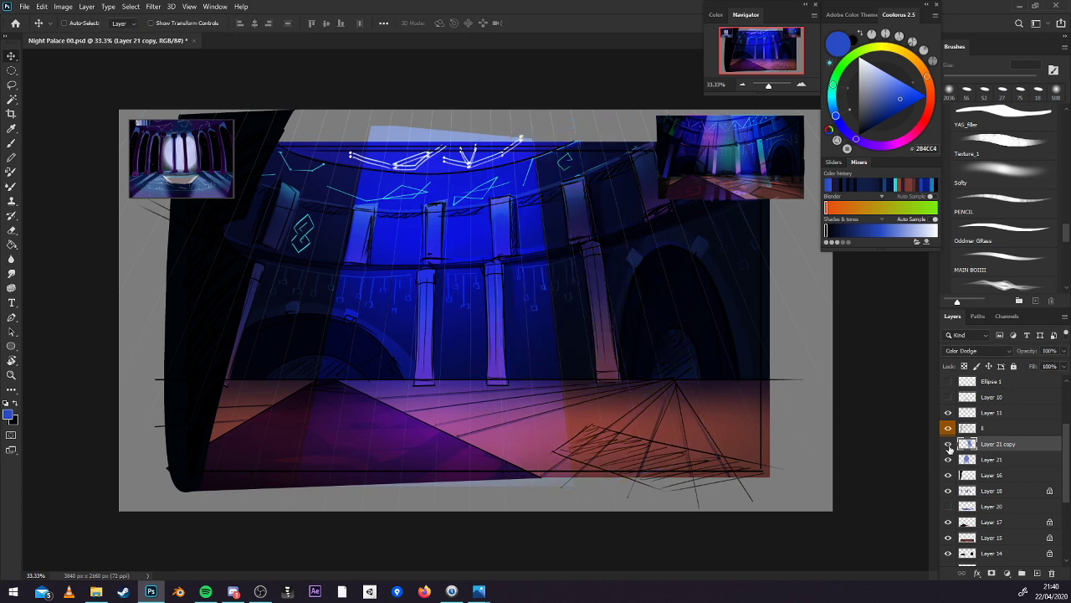
Switch to the Softy brush and delete the duplicated, tilted light beam layer.
{"action": "left_click", "coordinate": [1011, 177]}
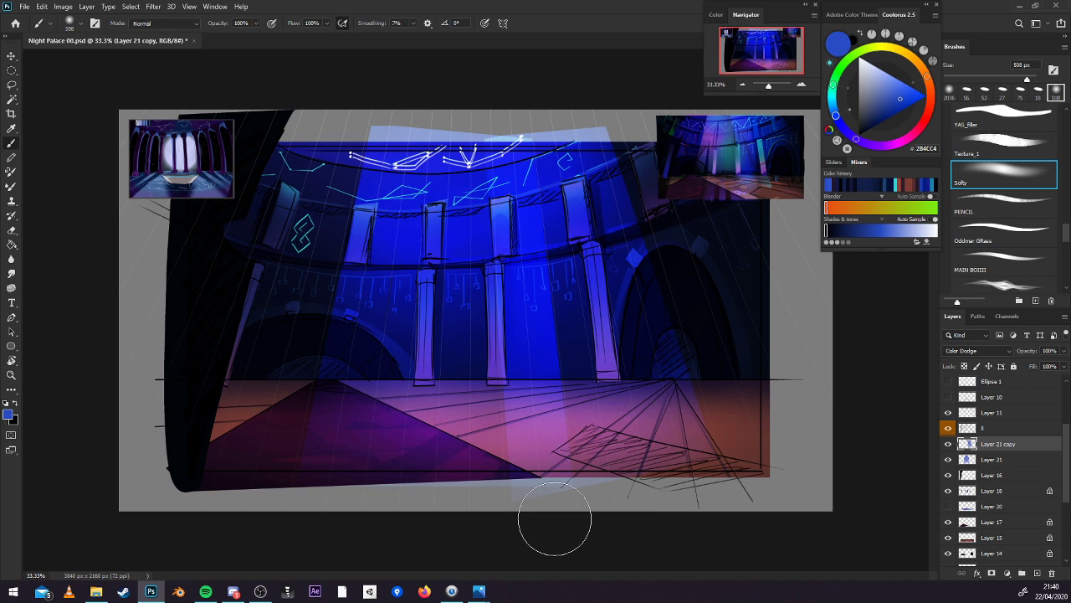
{"action": "key", "text": "e"}
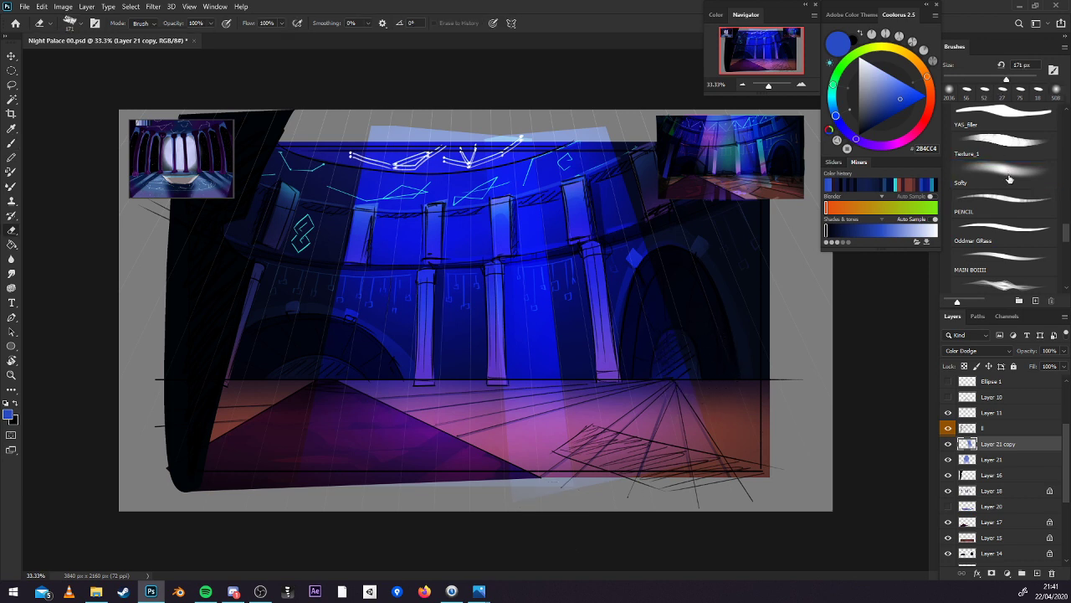
{"action": "left_click", "coordinate": [1010, 179]}
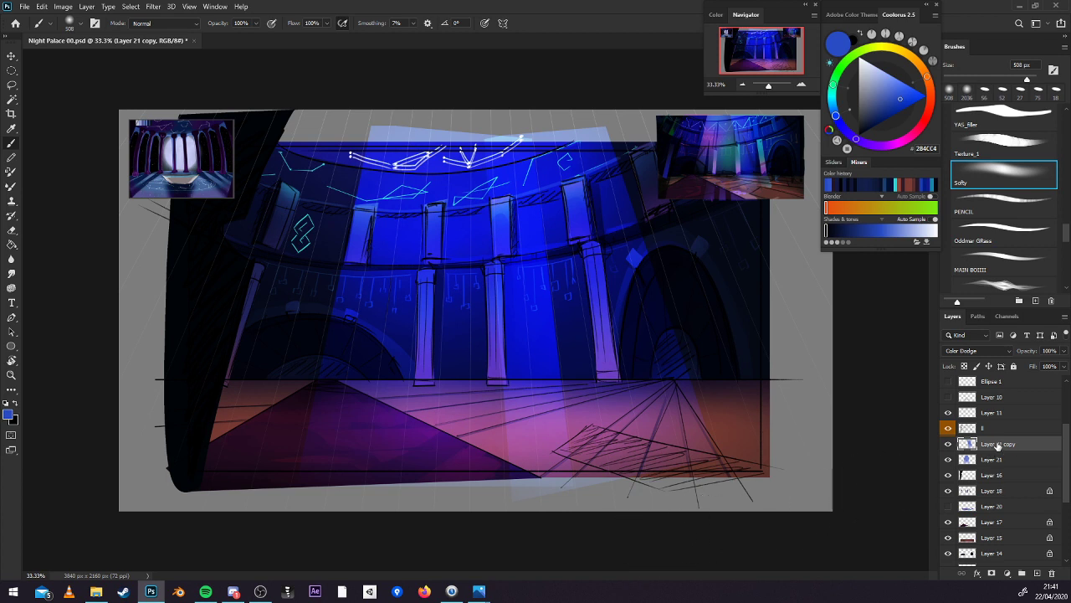
{"action": "left_click", "coordinate": [1052, 574]}
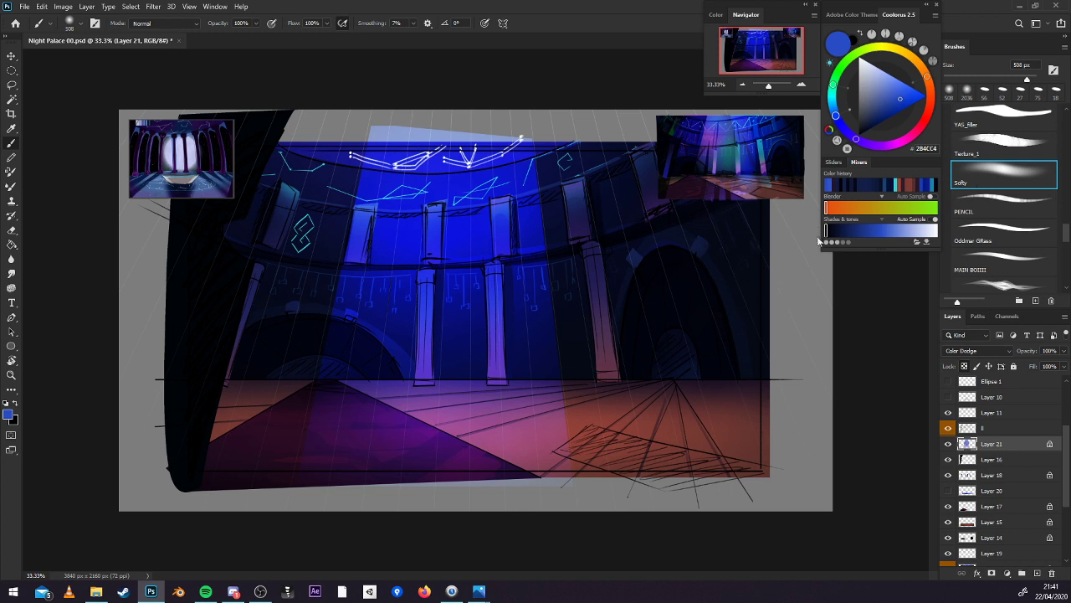
Lock Layer 21's transparent pixels, try tinting the beam with sampled blue, cyan and purple, and compare the painting with Layer 21 hidden and shown.
{"action": "key", "text": "alt"}
{"action": "left_click", "coordinate": [760, 144], "text": "alt"}
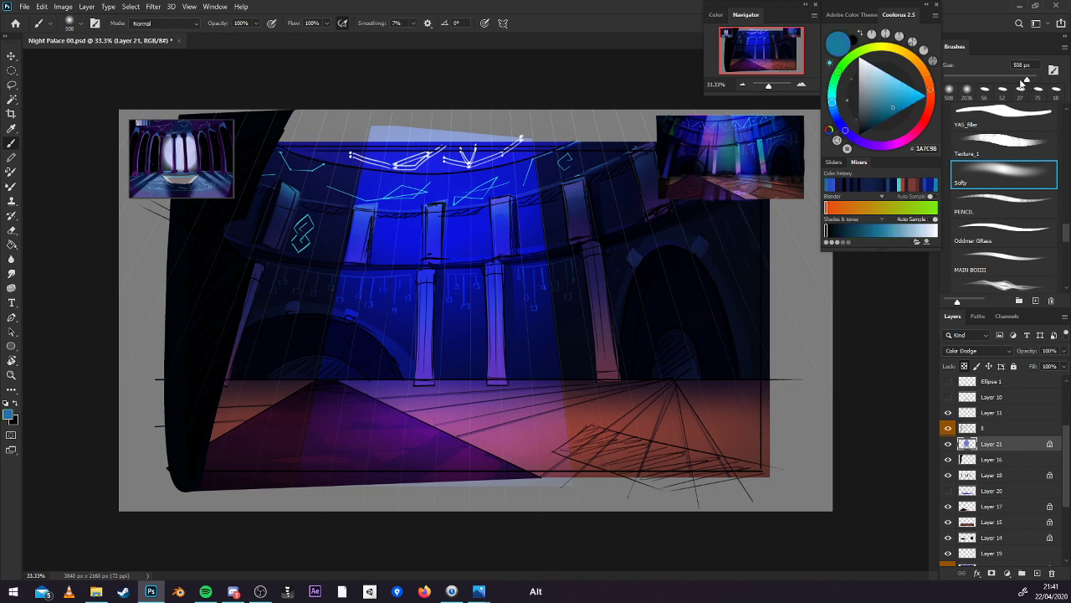
{"action": "left_click", "coordinate": [896, 103]}
{"action": "left_click", "coordinate": [526, 340]}
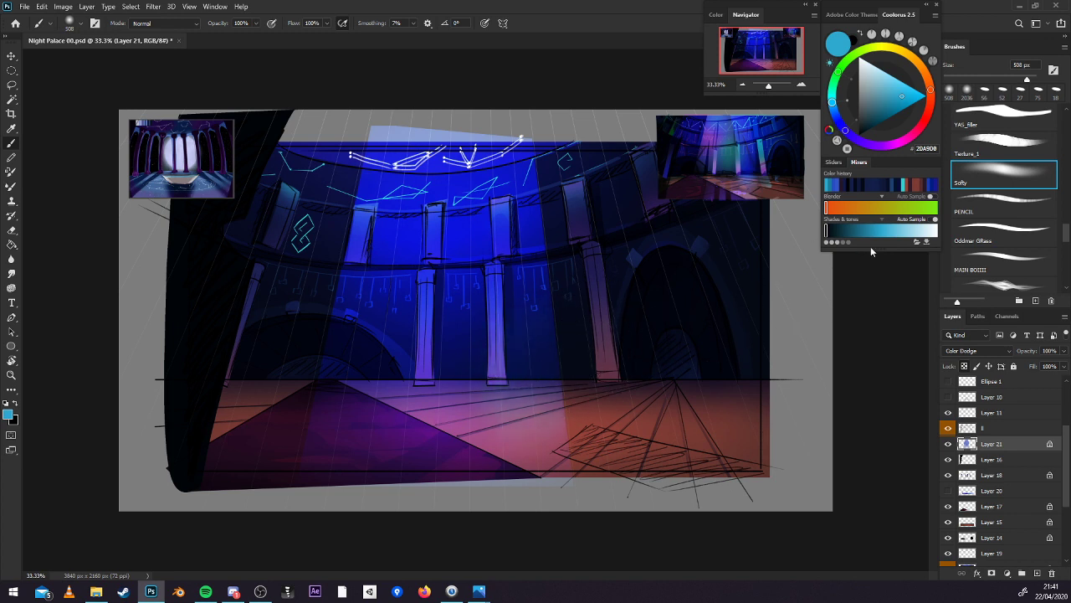
{"action": "left_click_drag", "start_coordinate": [832, 103], "coordinate": [858, 141]}
{"action": "left_click", "coordinate": [495, 325]}
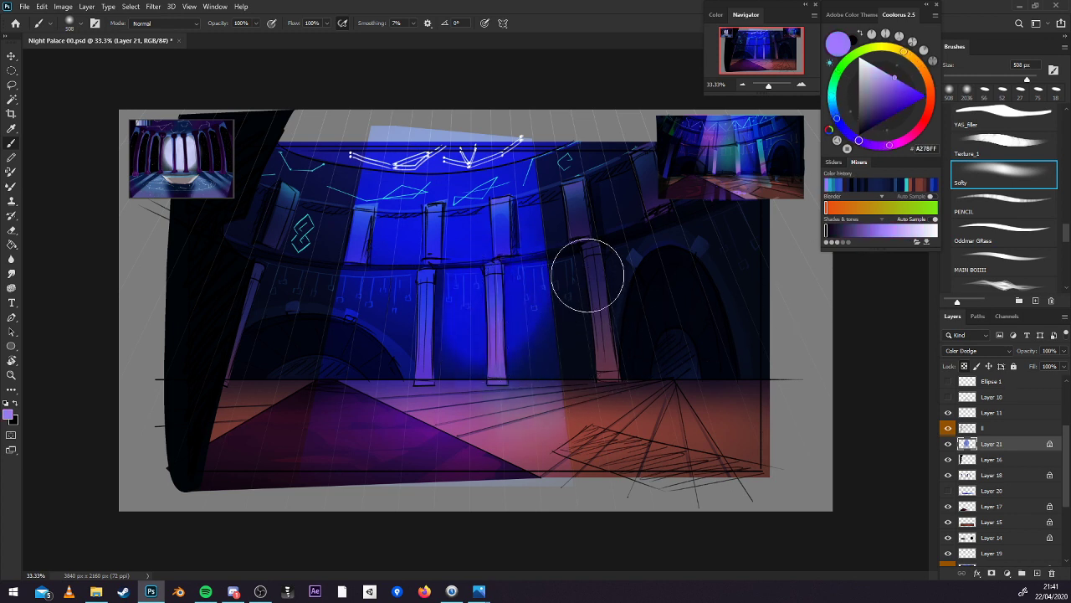
{"action": "left_click", "coordinate": [948, 444]}
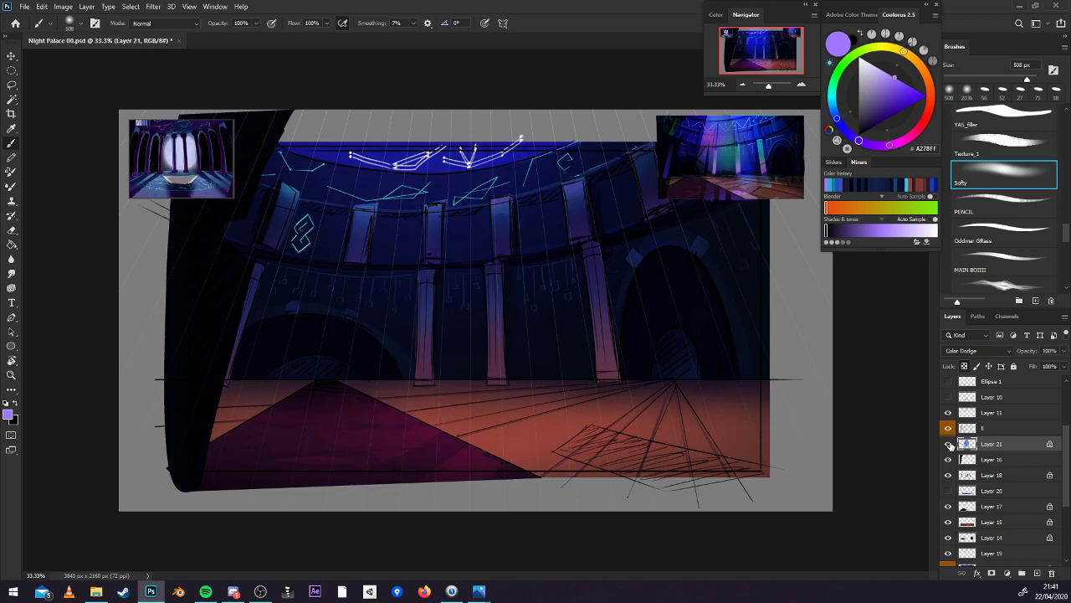
{"action": "left_click", "coordinate": [948, 444]}
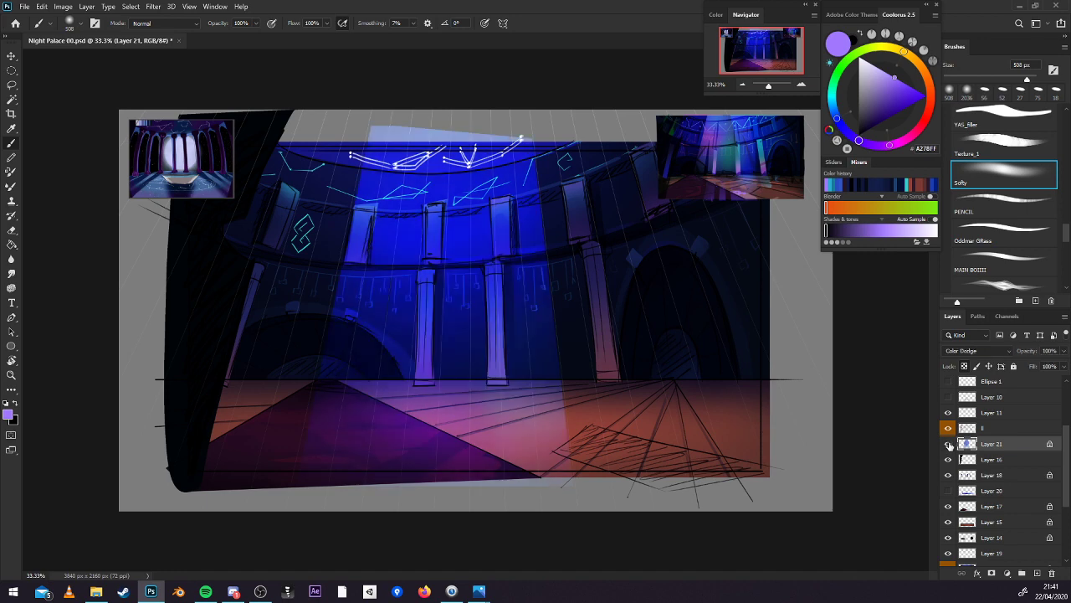
Try purple and red Softy brush tints on a new layer clipped to Layer 21, and delete that layer.
{"action": "left_click", "coordinate": [1036, 573]}
{"action": "right_click", "coordinate": [986, 411]}
{"action": "left_click", "coordinate": [887, 322]}
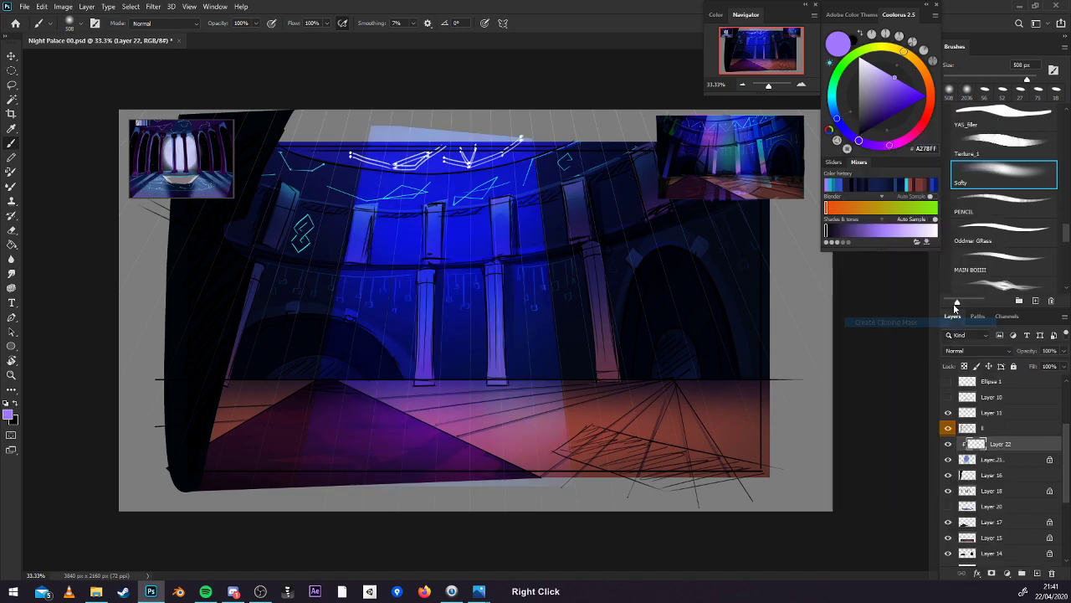
{"action": "left_click", "coordinate": [896, 89]}
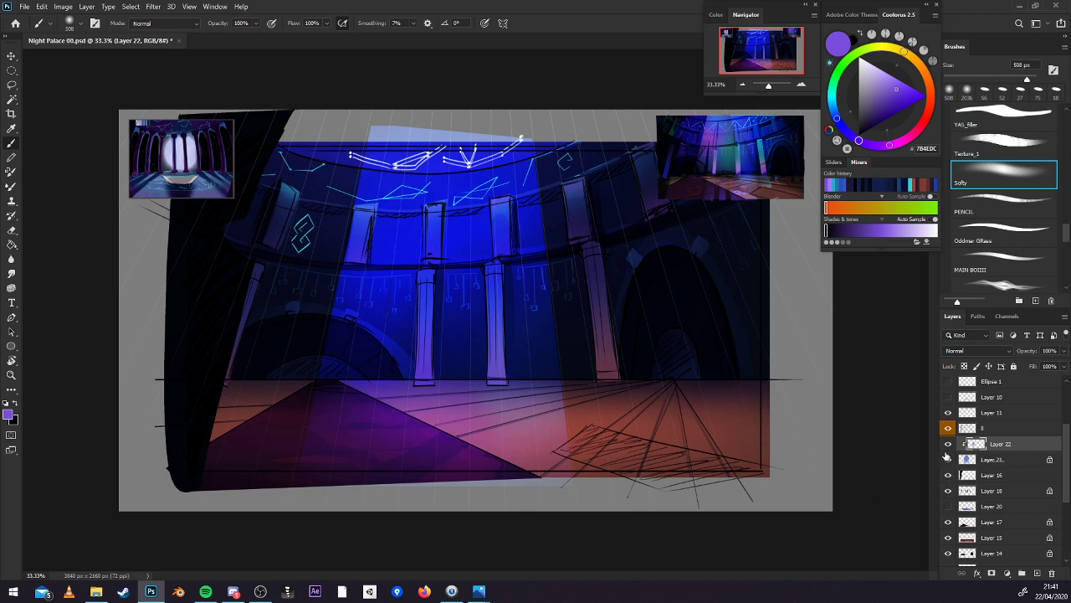
{"action": "left_click", "coordinate": [925, 119]}
{"action": "left_click", "coordinate": [902, 99]}
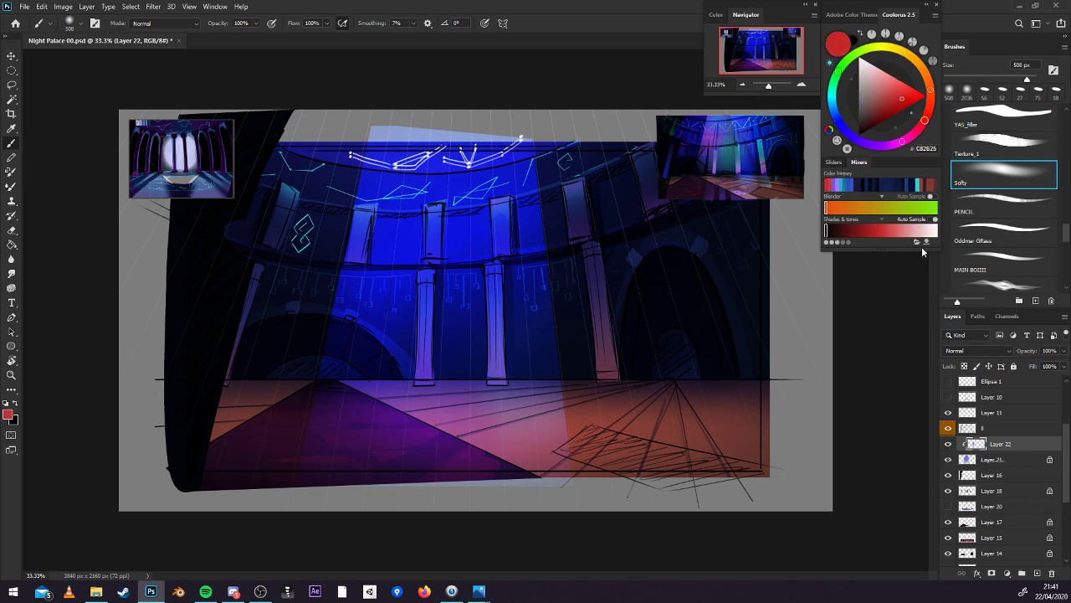
{"action": "left_click", "coordinate": [907, 87]}
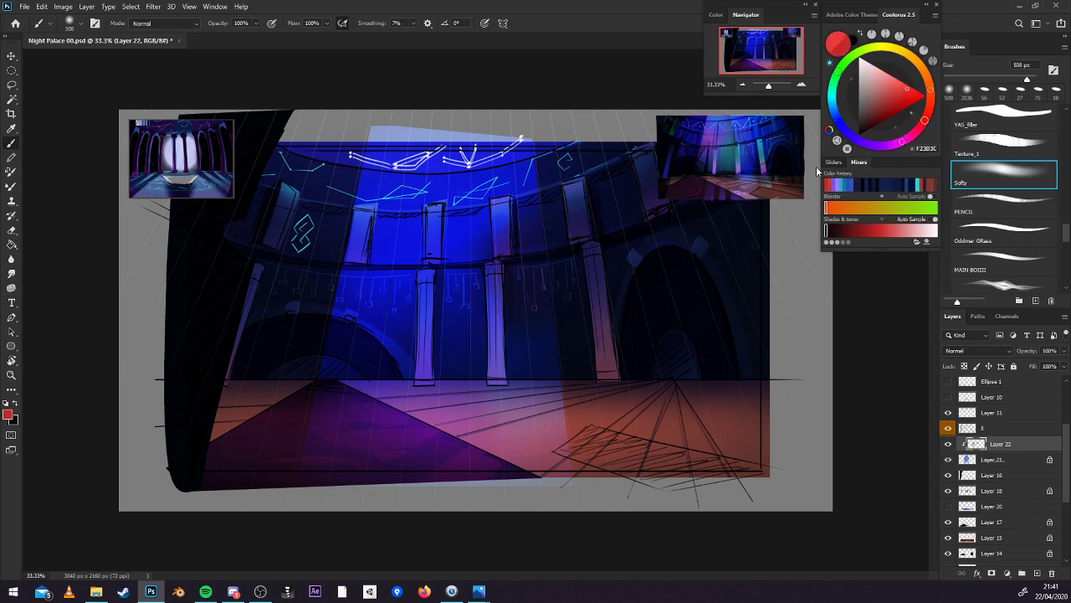
{"action": "left_click_drag", "start_coordinate": [535, 254], "coordinate": [536, 258]}
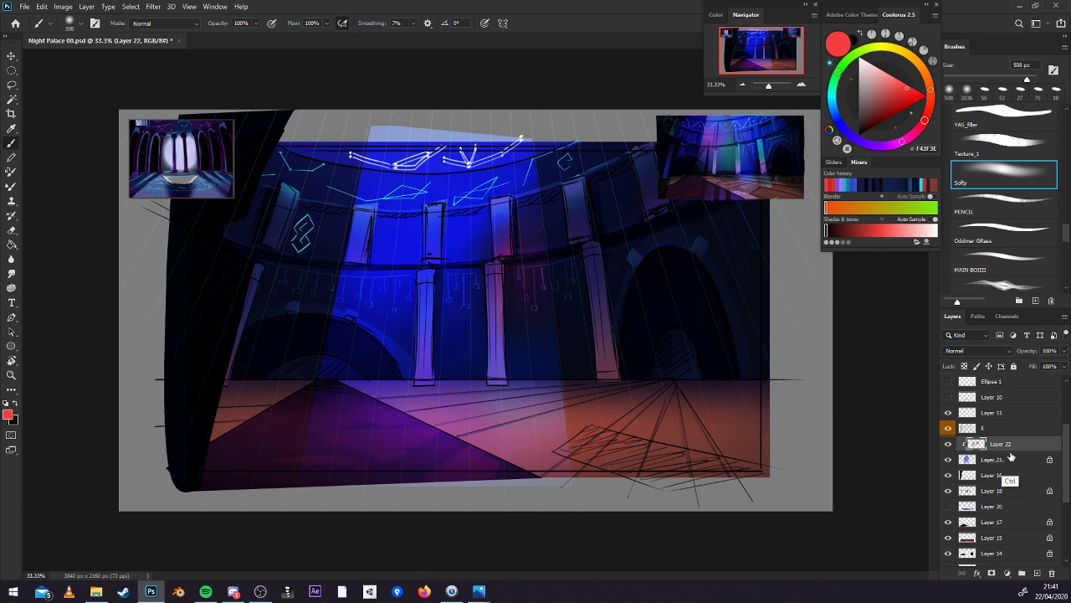
{"action": "left_click_drag", "start_coordinate": [1010, 458], "coordinate": [1048, 508]}
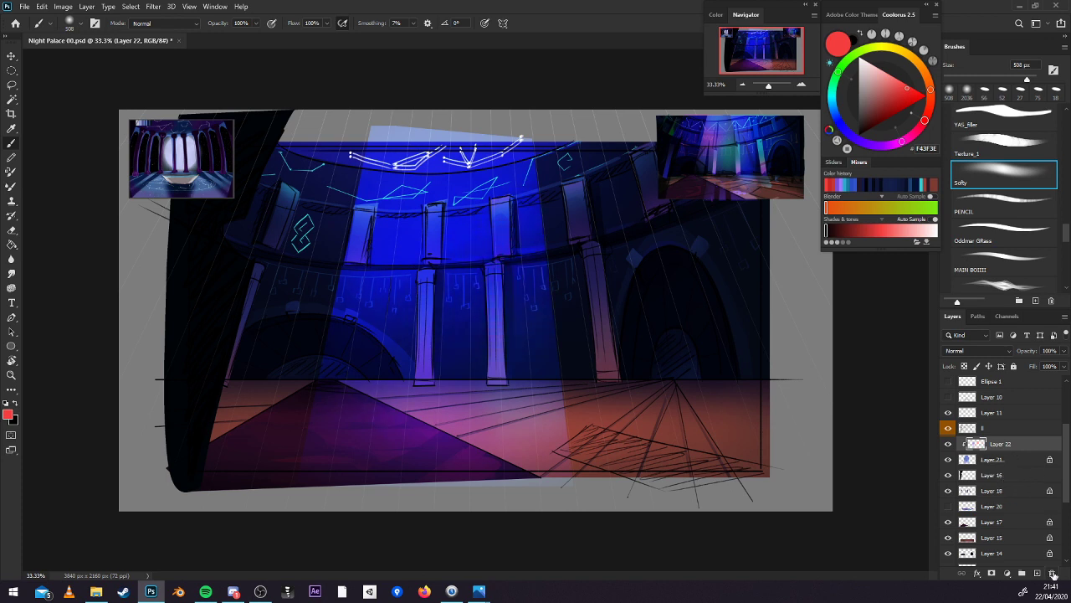
{"action": "left_click_drag", "start_coordinate": [1053, 574], "coordinate": [1052, 574]}
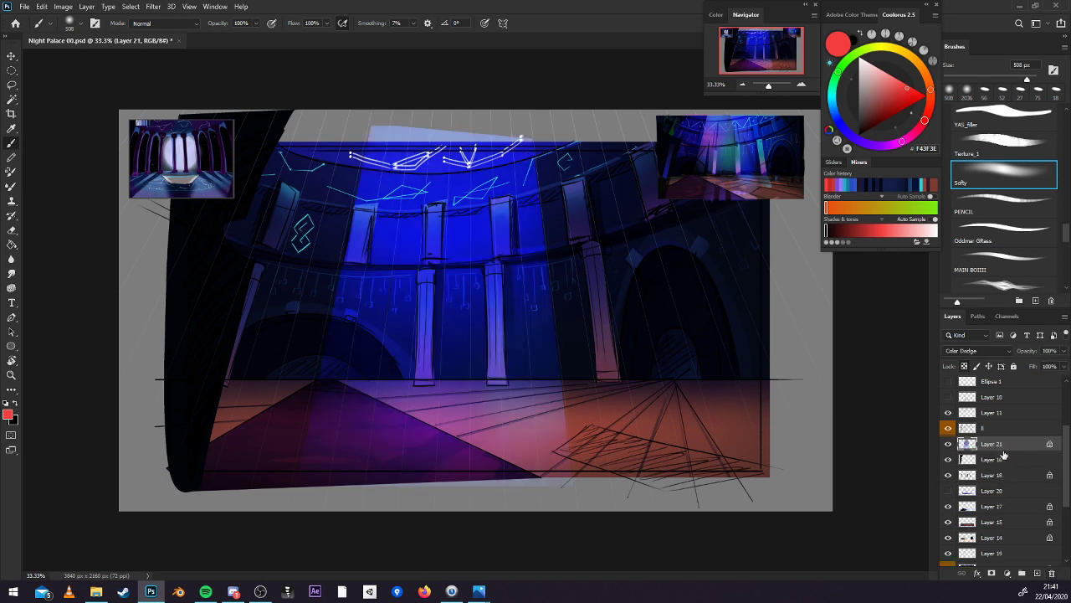
Add a new layer above Layer 21 and outline a narrow slanted beam across the right arch with the Pen tool, converting it to a selection.
{"action": "left_click", "coordinate": [947, 411]}
{"action": "left_click", "coordinate": [1036, 573]}
{"action": "key", "text": "p"}
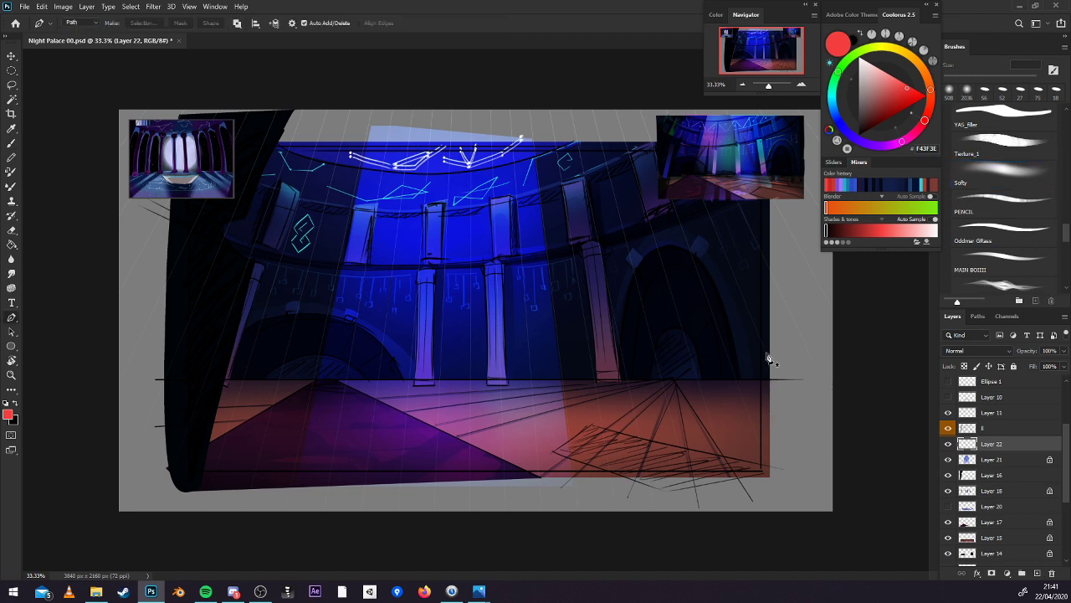
{"action": "left_click", "coordinate": [621, 127]}
{"action": "left_click", "coordinate": [736, 490]}
{"action": "left_click", "coordinate": [577, 133]}
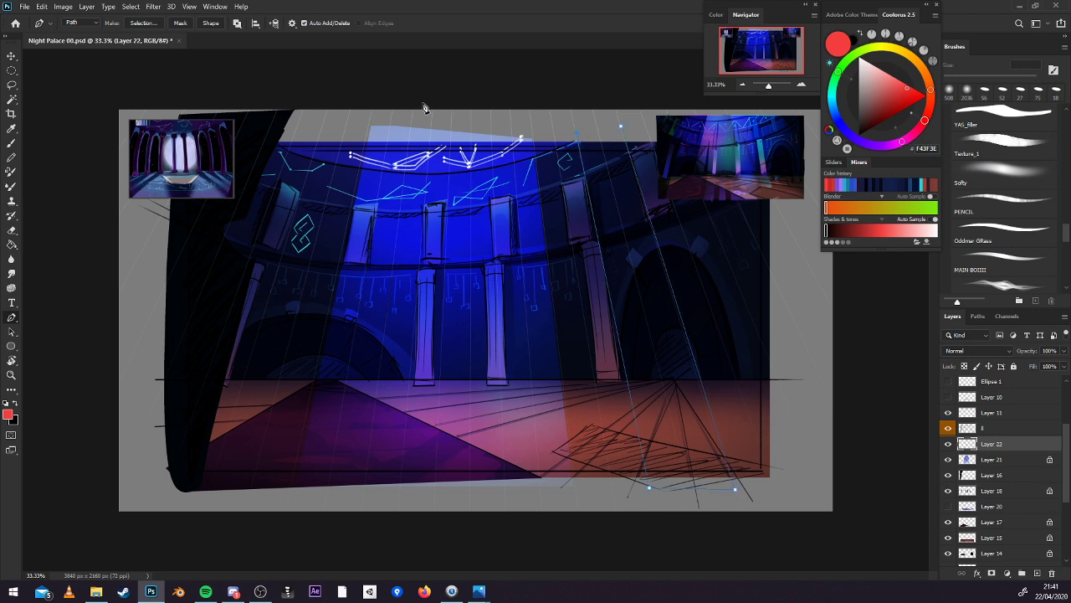
{"action": "left_click", "coordinate": [143, 23]}
{"action": "left_click", "coordinate": [749, 260]}
Fill the narrow beam selection on Layer 22 with Softy brush strokes, first red and over it magenta #DF2DE7, and clear the selection.
{"action": "key", "text": "b"}
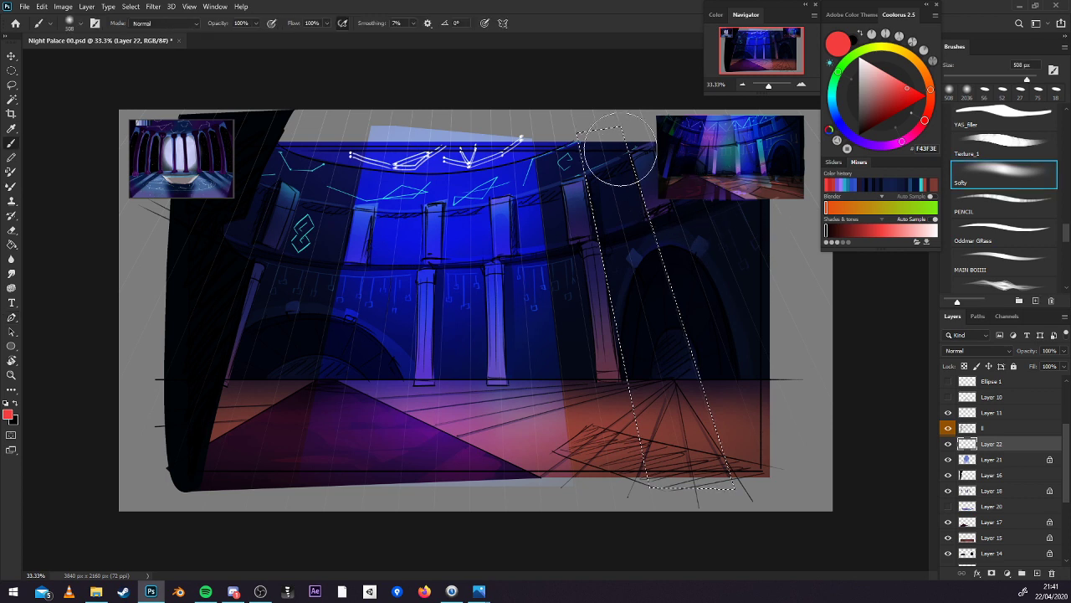
{"action": "mouse_move", "coordinate": [619, 150]}
{"action": "left_mouse_down"}
{"action": "mouse_move", "coordinate": [618, 213]}
{"action": "mouse_move", "coordinate": [658, 354]}
{"action": "left_mouse_up"}
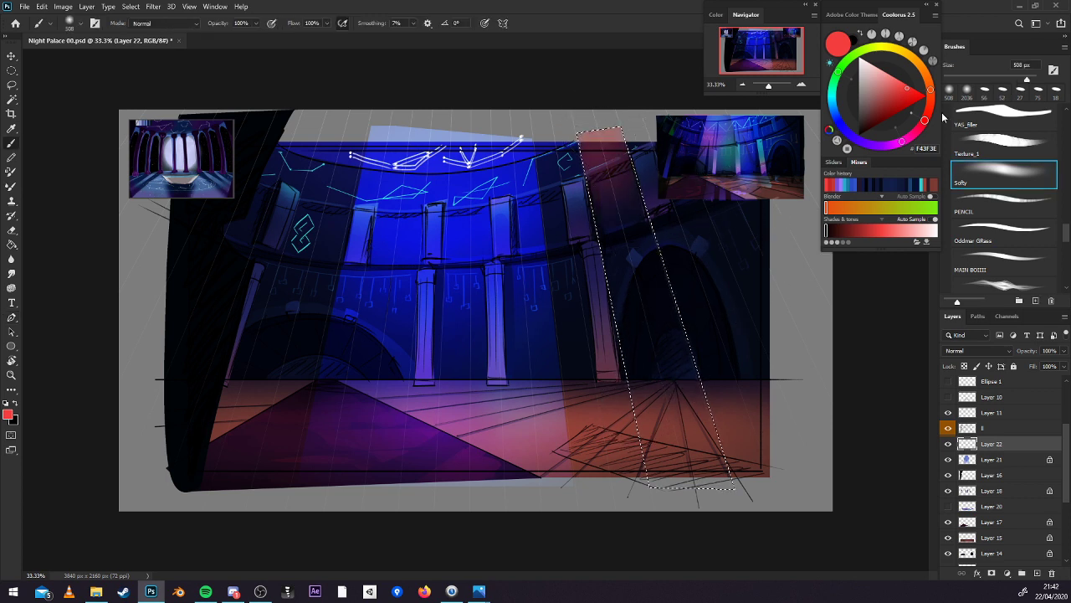
{"action": "left_click_drag", "start_coordinate": [925, 120], "coordinate": [895, 144]}
{"action": "mouse_move", "coordinate": [603, 120]}
{"action": "left_mouse_down"}
{"action": "mouse_move", "coordinate": [651, 322]}
{"action": "mouse_move", "coordinate": [606, 185]}
{"action": "mouse_move", "coordinate": [661, 402]}
{"action": "left_mouse_up"}
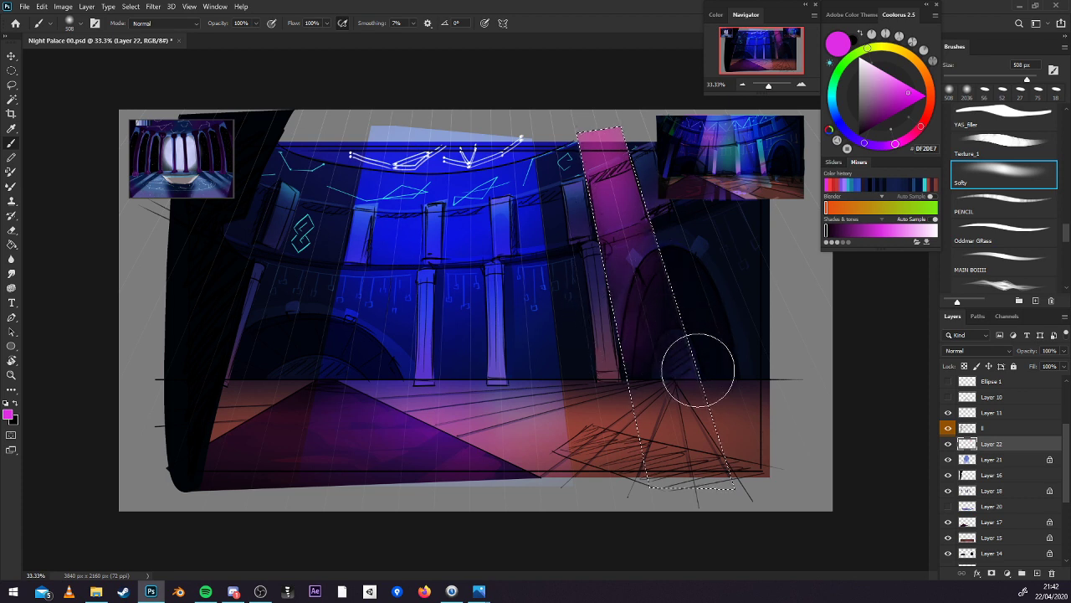
{"action": "mouse_move", "coordinate": [697, 369]}
{"action": "left_mouse_down"}
{"action": "mouse_move", "coordinate": [662, 287]}
{"action": "mouse_move", "coordinate": [681, 383]}
{"action": "mouse_move", "coordinate": [693, 359]}
{"action": "mouse_move", "coordinate": [659, 298]}
{"action": "mouse_move", "coordinate": [701, 371]}
{"action": "mouse_move", "coordinate": [641, 438]}
{"action": "mouse_move", "coordinate": [837, 407]}
{"action": "left_mouse_up"}
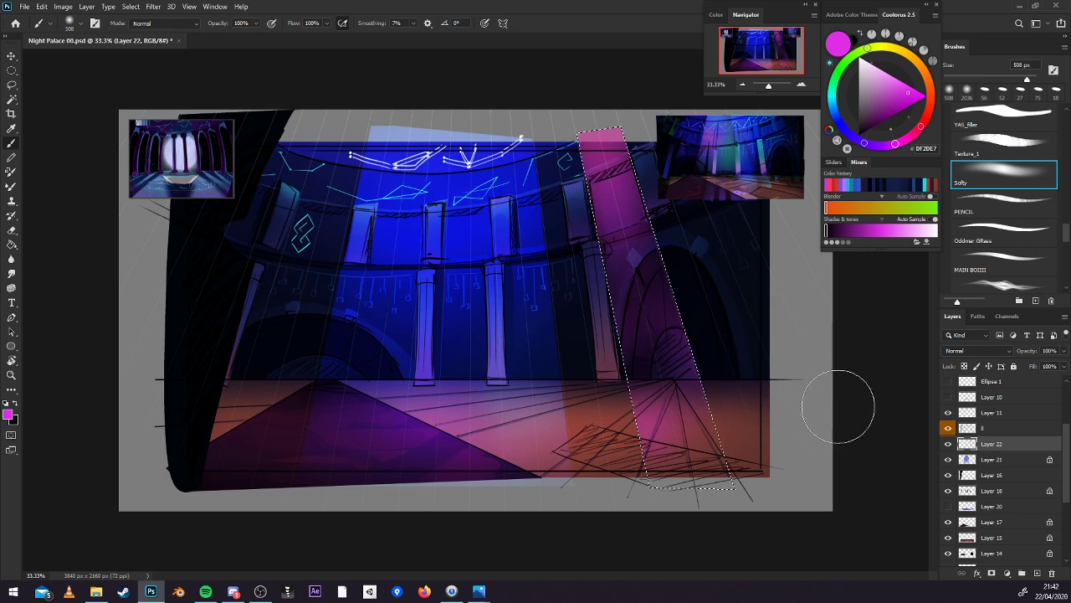
{"action": "key", "text": "ctrl+d"}
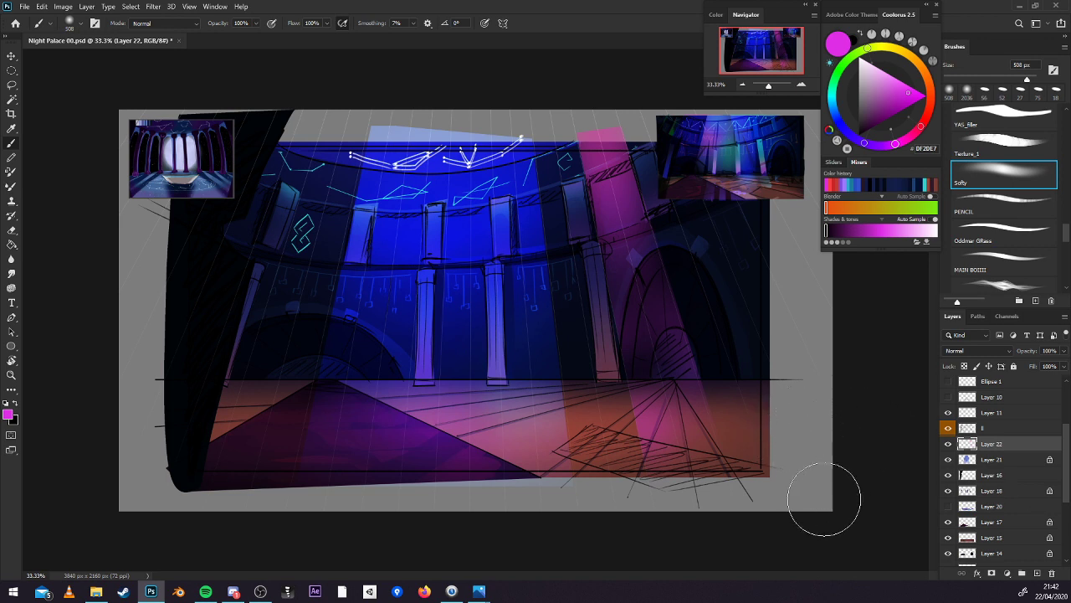
Show Layer 20 with the light pools on the floor and reduce its opacity to 34%.
{"action": "left_click", "coordinate": [1001, 463]}
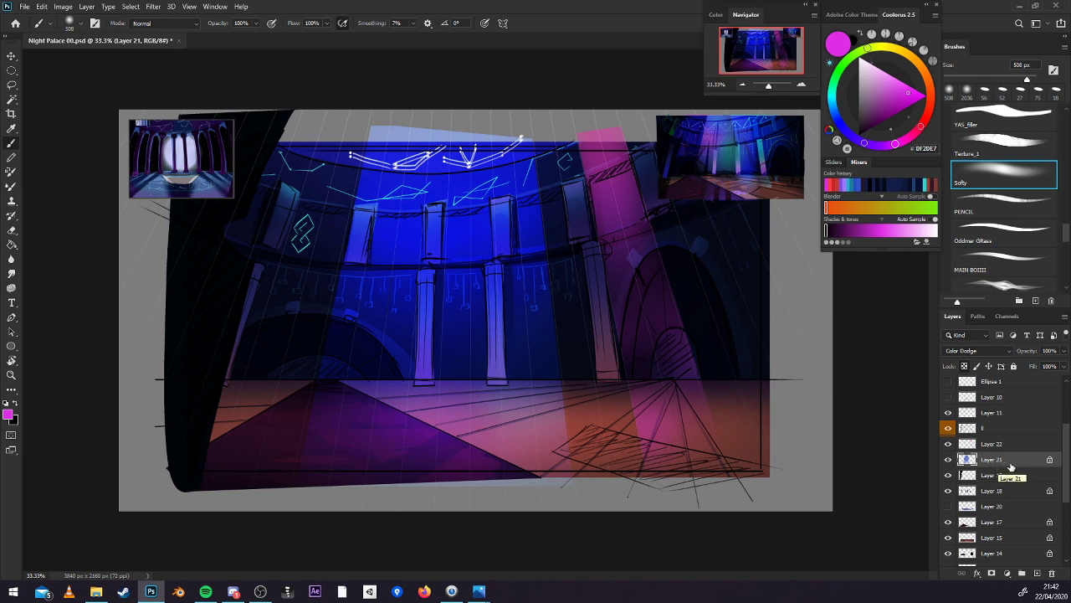
{"action": "left_click", "coordinate": [949, 506]}
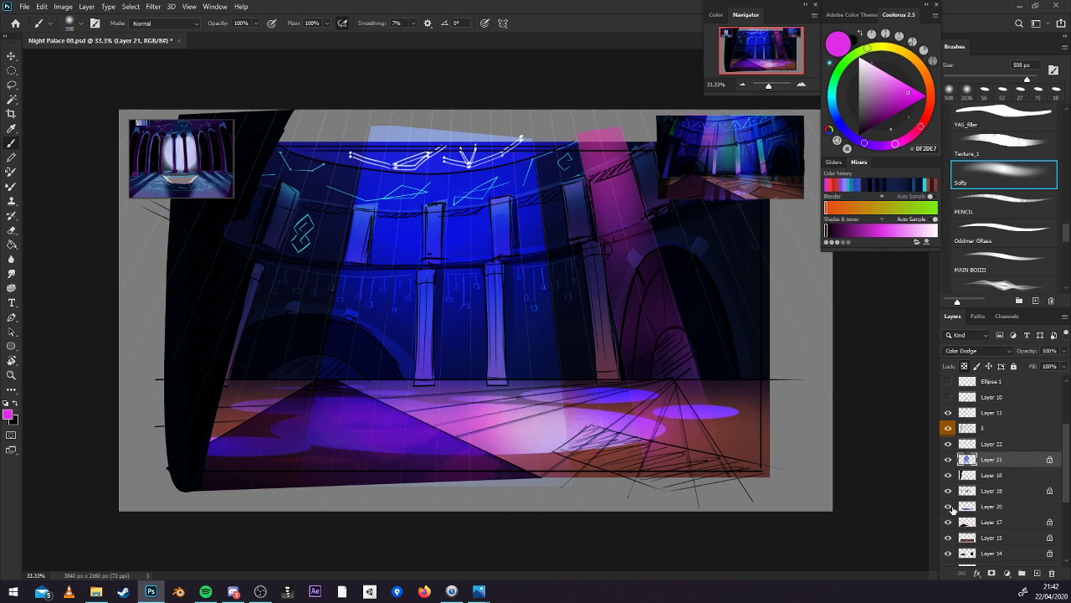
{"action": "left_click", "coordinate": [1015, 508]}
{"action": "left_click", "coordinate": [1064, 351]}
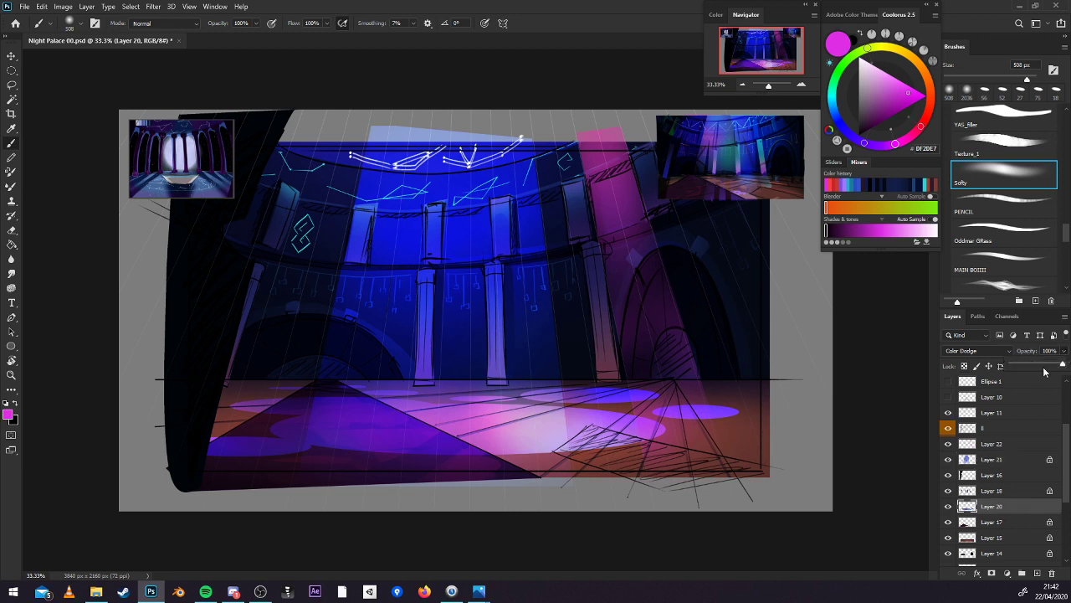
{"action": "left_click_drag", "start_coordinate": [1032, 369], "coordinate": [1029, 368]}
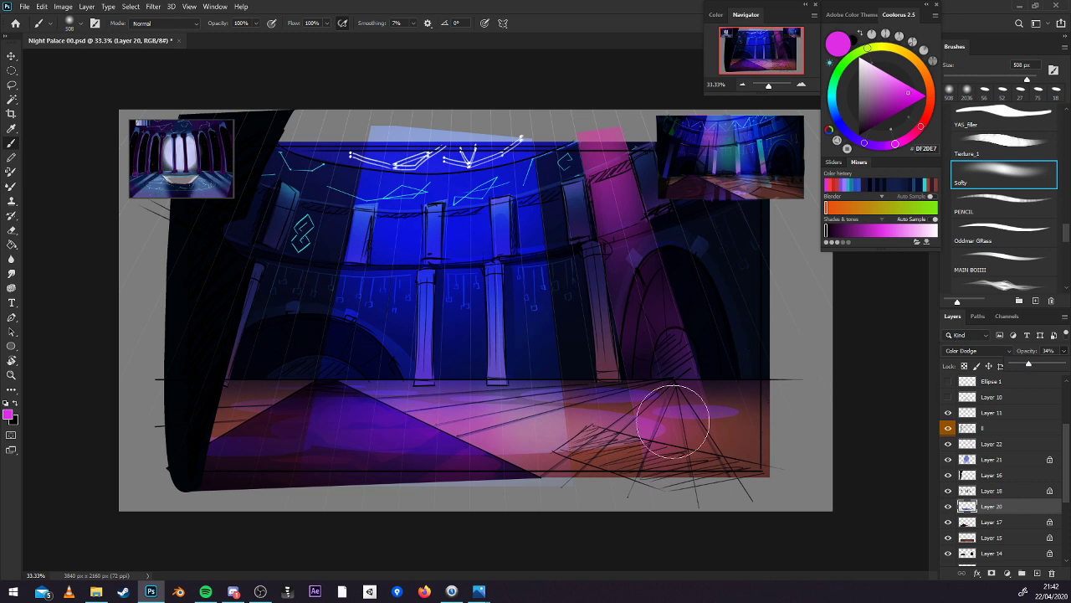
Move the floor light pools slightly down, lower Layer 20's opacity to 25%, and save the file.
{"action": "key", "text": "v"}
{"action": "mouse_move", "coordinate": [633, 477]}
{"action": "left_mouse_down"}
{"action": "mouse_move", "coordinate": [644, 443]}
{"action": "mouse_move", "coordinate": [626, 487]}
{"action": "left_mouse_up"}
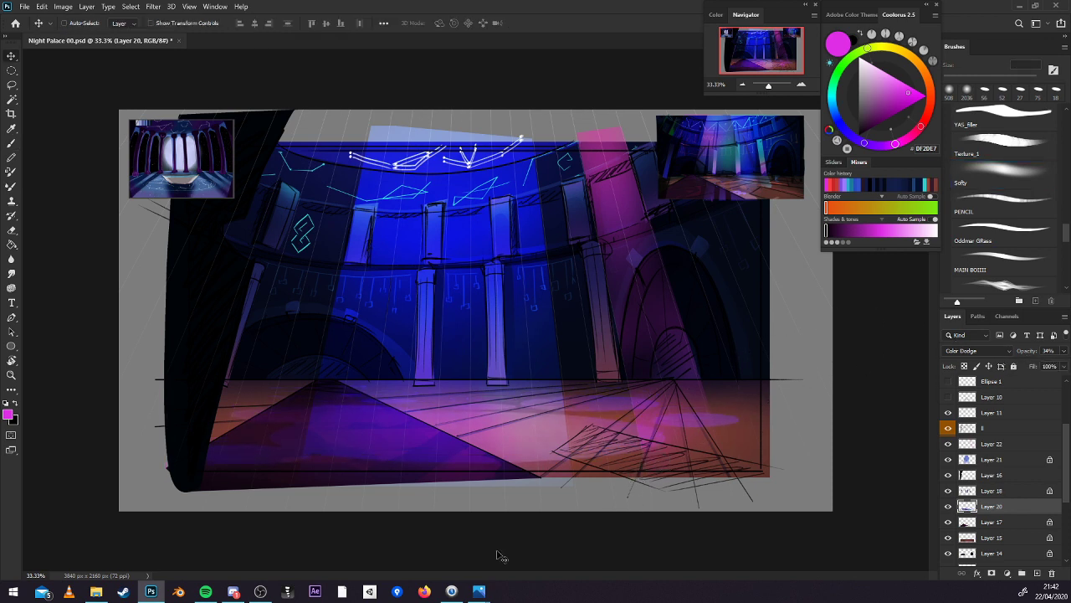
{"action": "left_click", "coordinate": [1064, 351]}
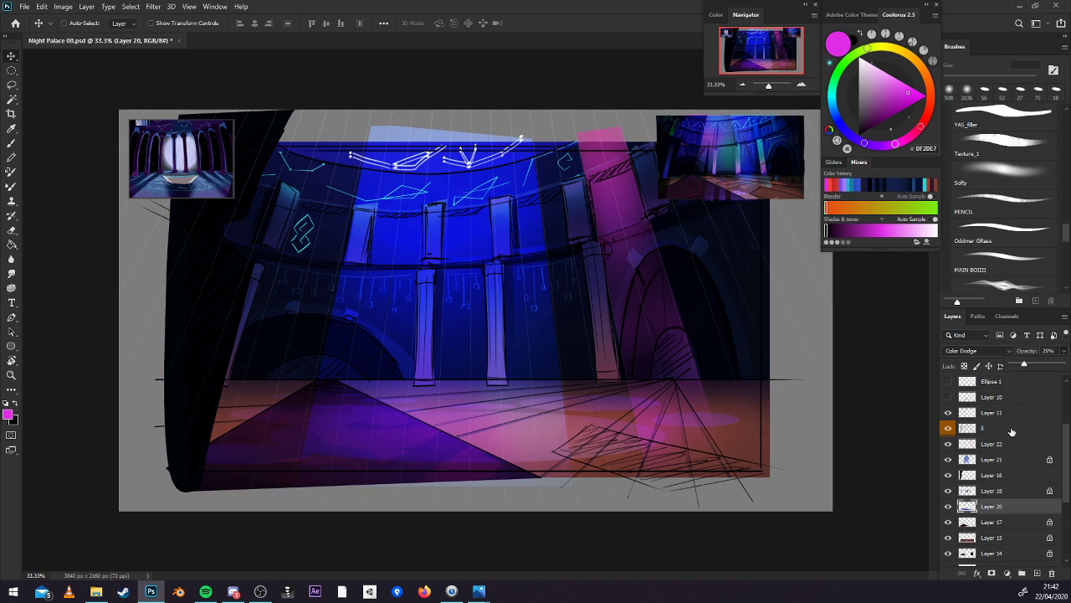
{"action": "left_click", "coordinate": [1035, 327]}
{"action": "key", "text": "ctrl+s"}
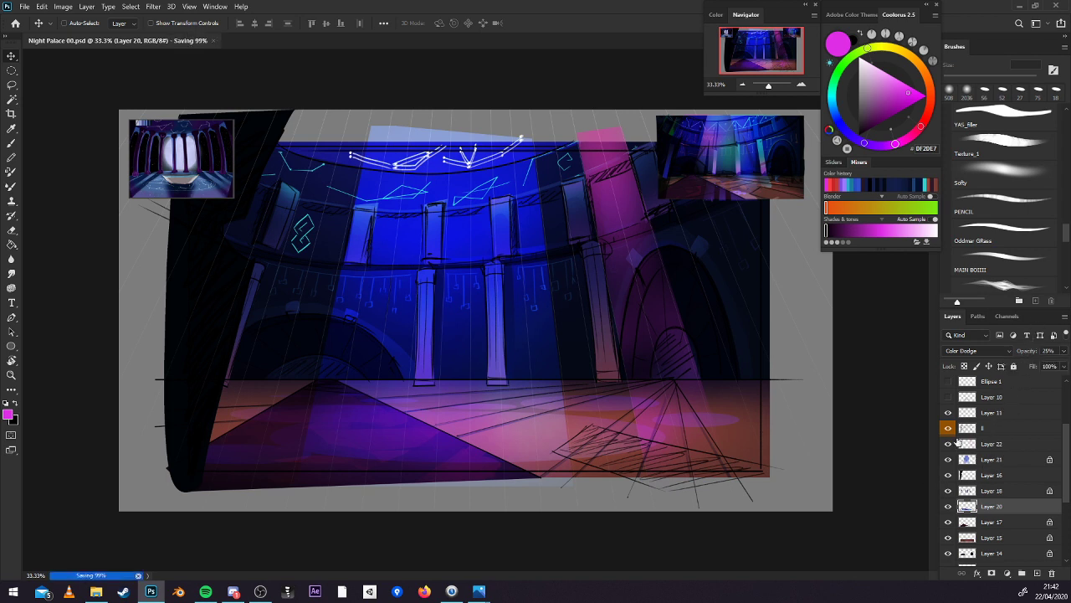
Compare the painting with the black sketch line layer hidden and shown.
{"action": "left_click", "coordinate": [948, 414]}
{"action": "left_click", "coordinate": [948, 428]}
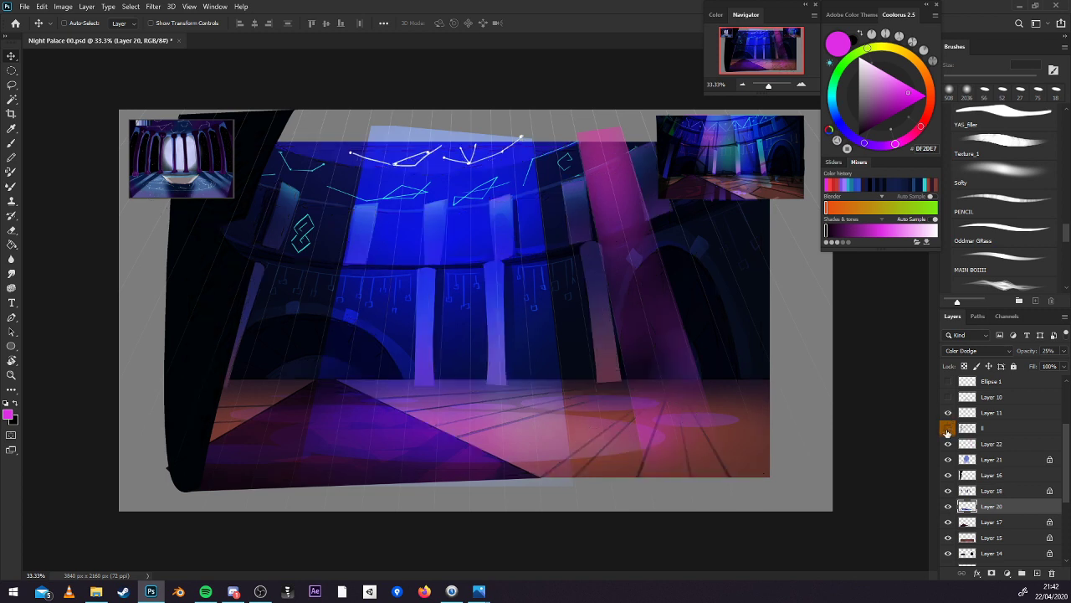
{"action": "left_click", "coordinate": [948, 429]}
{"action": "left_click", "coordinate": [947, 430]}
{"action": "left_click", "coordinate": [948, 429]}
Brush cyan-blue #20B2CE over the upper part of the wide light beam on Layer 21 with the Softy brush.
{"action": "left_click", "coordinate": [1012, 461]}
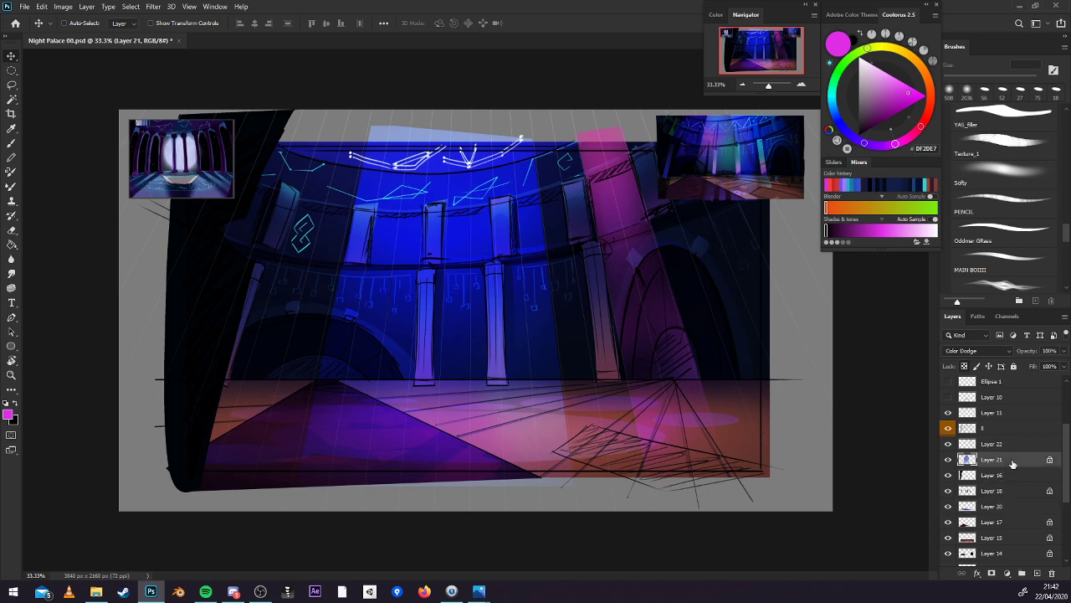
{"action": "key", "text": "b"}
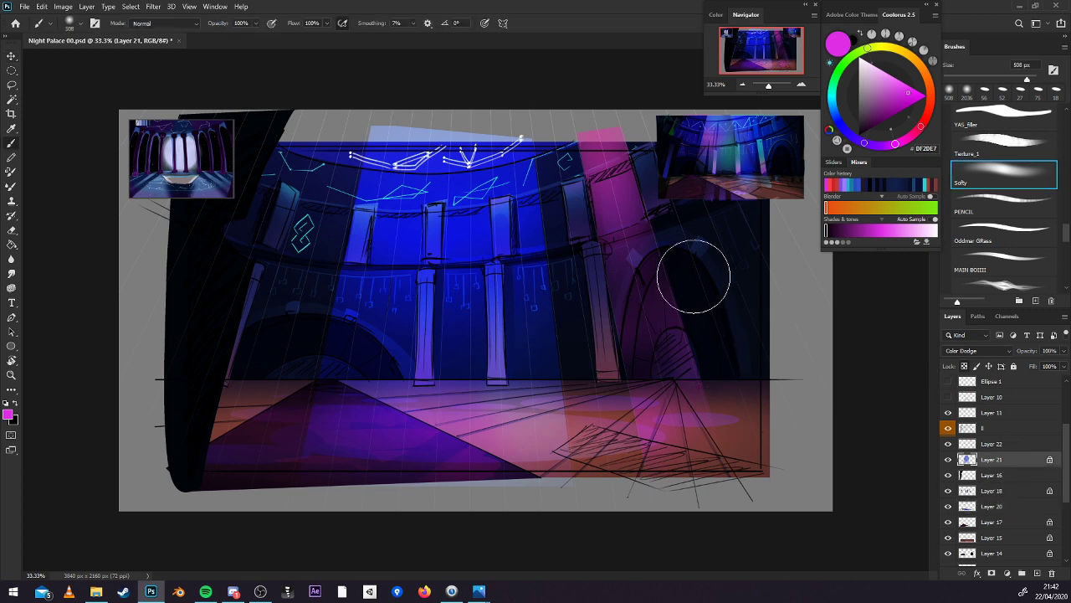
{"action": "left_click", "coordinate": [824, 184]}
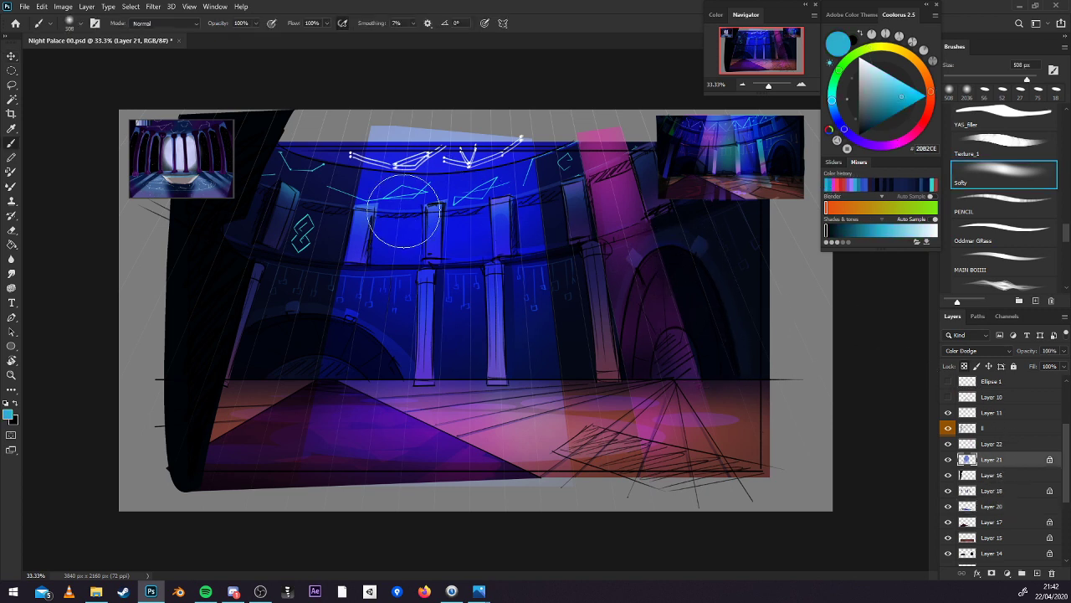
{"action": "mouse_move", "coordinate": [437, 200]}
{"action": "left_mouse_down"}
{"action": "mouse_move", "coordinate": [382, 225]}
{"action": "mouse_move", "coordinate": [365, 220]}
{"action": "mouse_move", "coordinate": [357, 213]}
{"action": "mouse_move", "coordinate": [366, 150]}
{"action": "left_mouse_up"}
{"action": "key", "text": "ctrl+z"}
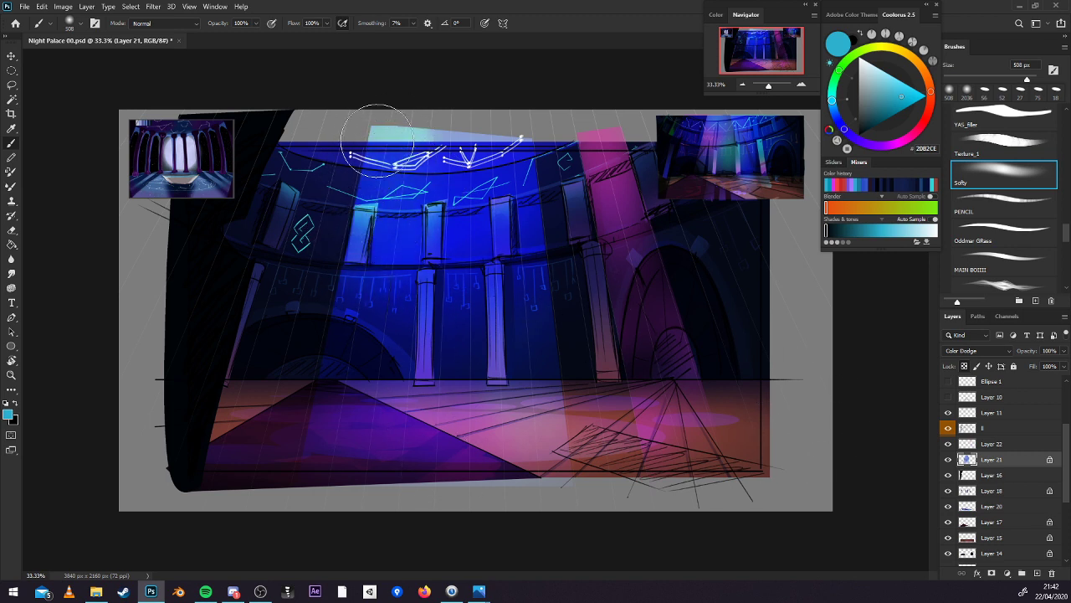
Brush purple over the lower part of the wide beam, around the central columns and the floor.
{"action": "left_click_drag", "start_coordinate": [879, 147], "coordinate": [886, 146]}
{"action": "left_click_drag", "start_coordinate": [901, 96], "coordinate": [902, 91]}
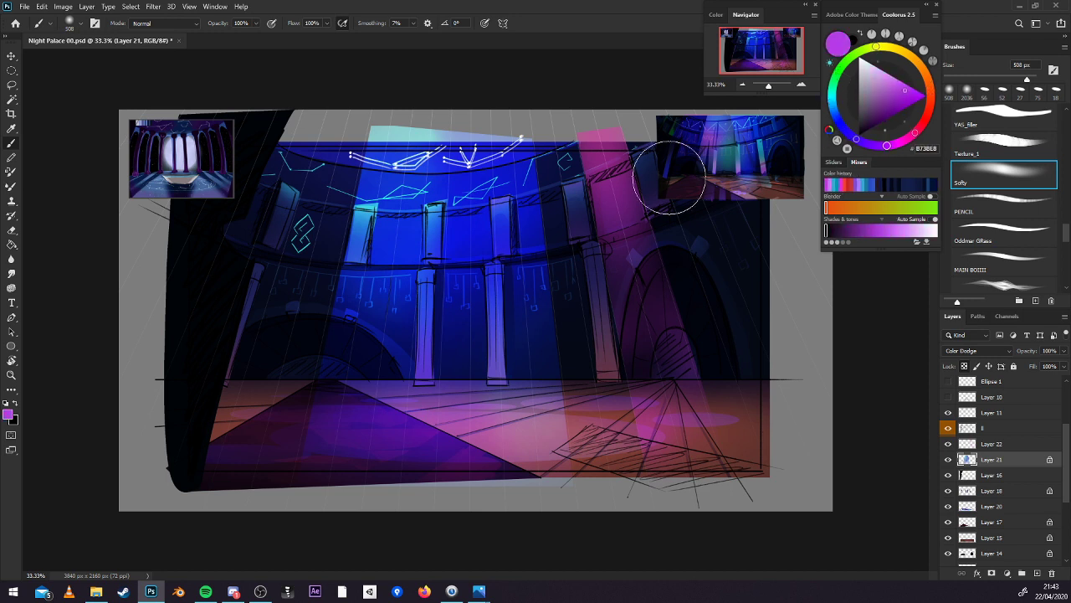
{"action": "mouse_move", "coordinate": [495, 285]}
{"action": "left_mouse_down"}
{"action": "mouse_move", "coordinate": [476, 309]}
{"action": "mouse_move", "coordinate": [548, 305]}
{"action": "mouse_move", "coordinate": [552, 337]}
{"action": "mouse_move", "coordinate": [451, 374]}
{"action": "left_mouse_up"}
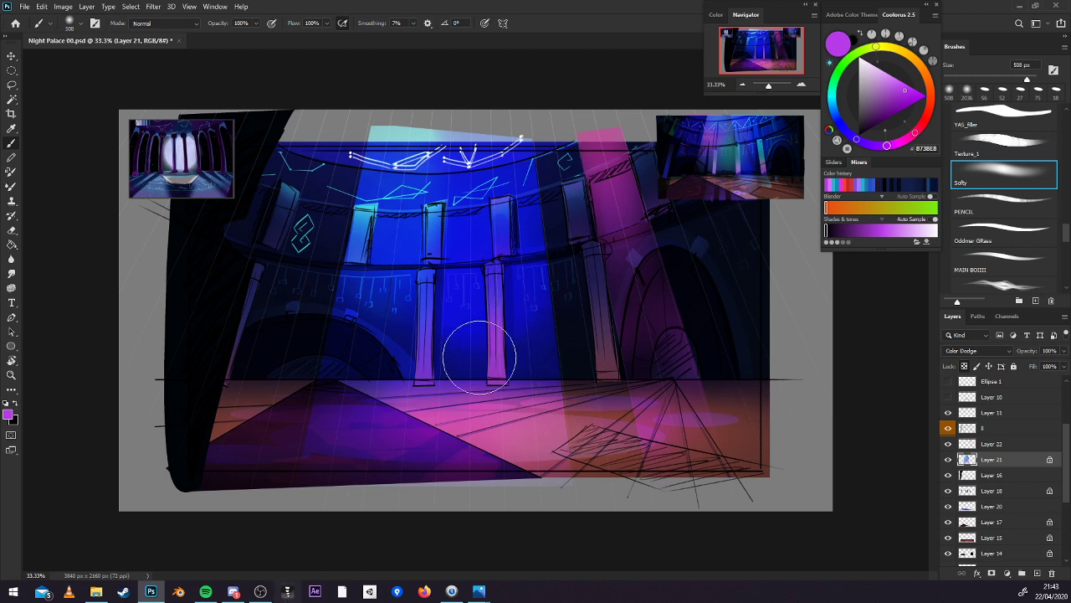
Try cyan Softy strokes down the right side of the wide beam, undoing the last stroke.
{"action": "left_click", "coordinate": [824, 186]}
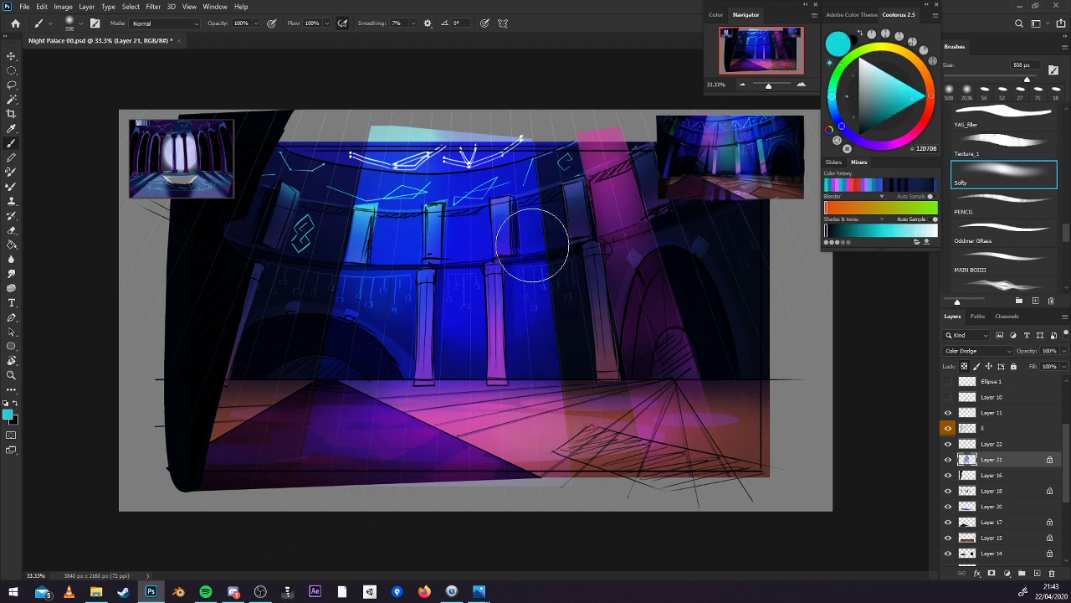
{"action": "mouse_move", "coordinate": [519, 373]}
{"action": "left_mouse_down"}
{"action": "mouse_move", "coordinate": [457, 423]}
{"action": "mouse_move", "coordinate": [548, 428]}
{"action": "mouse_move", "coordinate": [540, 389]}
{"action": "mouse_move", "coordinate": [571, 392]}
{"action": "mouse_move", "coordinate": [517, 398]}
{"action": "mouse_move", "coordinate": [480, 343]}
{"action": "mouse_move", "coordinate": [438, 374]}
{"action": "mouse_move", "coordinate": [451, 422]}
{"action": "mouse_move", "coordinate": [509, 374]}
{"action": "mouse_move", "coordinate": [469, 451]}
{"action": "mouse_move", "coordinate": [508, 412]}
{"action": "mouse_move", "coordinate": [509, 282]}
{"action": "mouse_move", "coordinate": [524, 335]}
{"action": "left_mouse_up"}
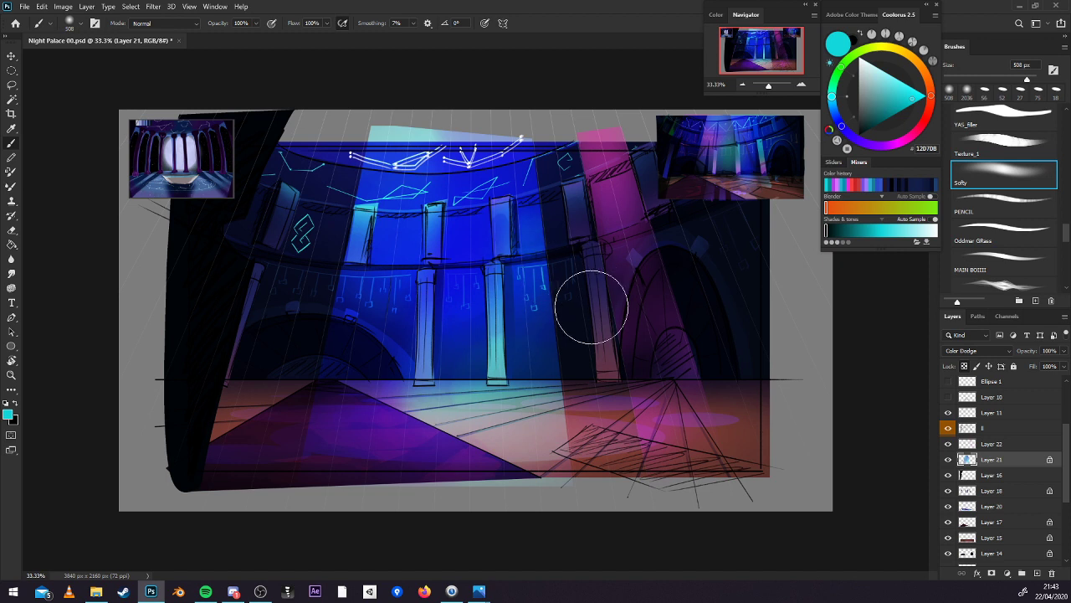
{"action": "mouse_move", "coordinate": [590, 306]}
{"action": "left_mouse_down"}
{"action": "mouse_move", "coordinate": [564, 280]}
{"action": "mouse_move", "coordinate": [519, 277]}
{"action": "left_mouse_up"}
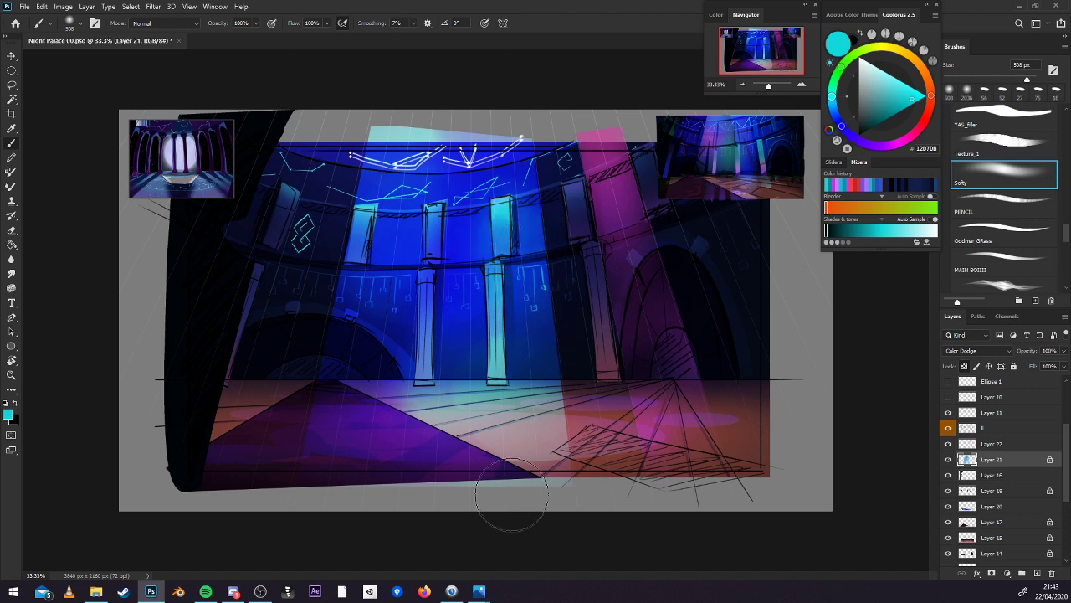
{"action": "key", "text": "ctrl+z"}
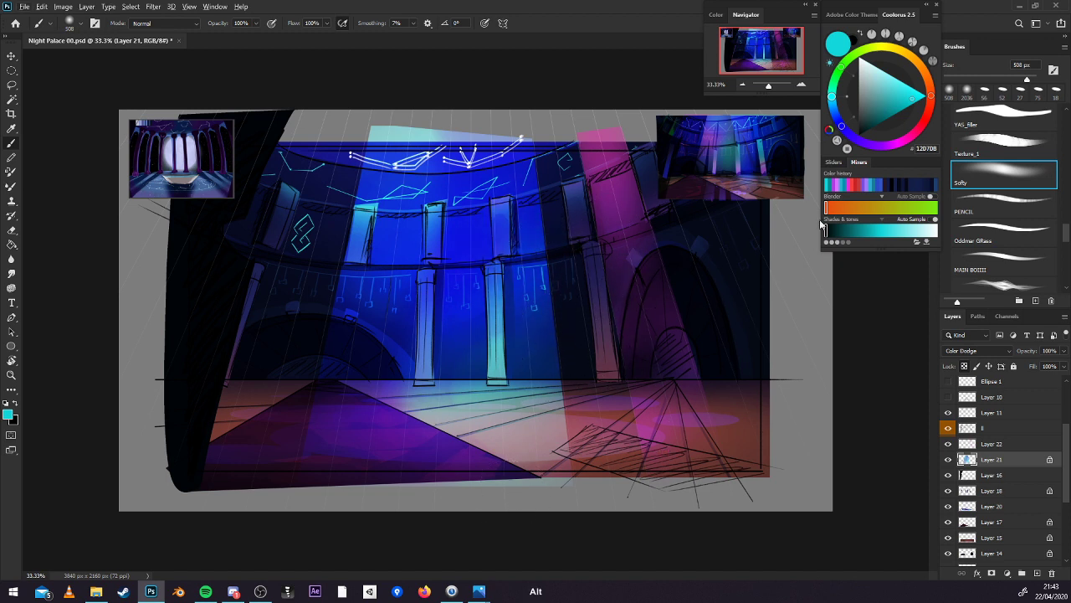
Try dark pink and brighter pink strokes on the beam's right side, and undo them along with the cyan strokes.
{"action": "left_click", "coordinate": [914, 134]}
{"action": "left_click", "coordinate": [906, 99]}
{"action": "left_click_drag", "start_coordinate": [532, 249], "coordinate": [513, 310]}
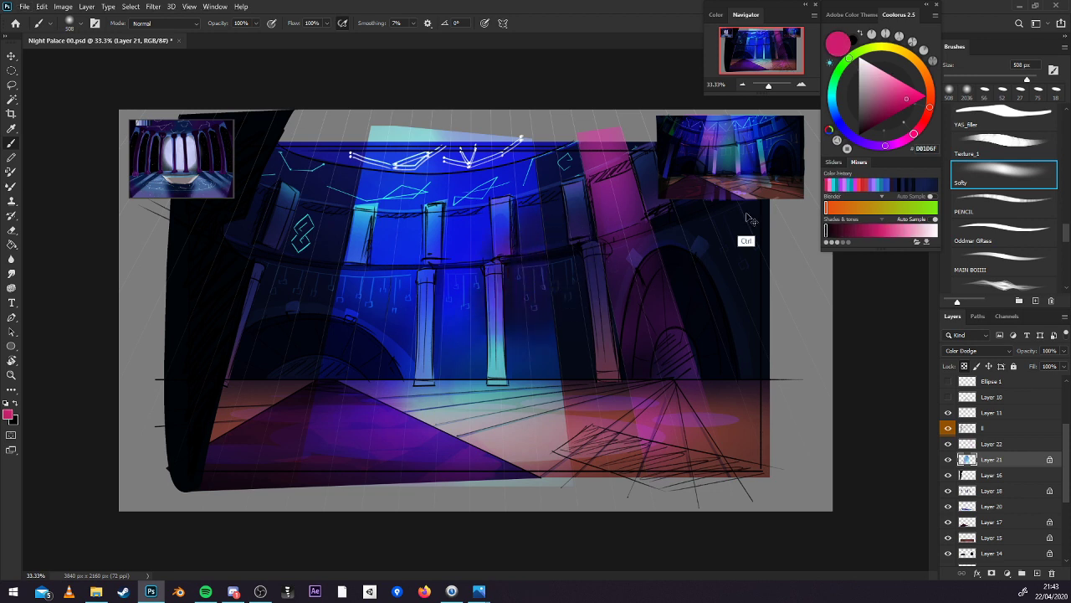
{"action": "key", "text": "ctrl+z"}
{"action": "left_click", "coordinate": [908, 87]}
{"action": "mouse_move", "coordinate": [549, 210]}
{"action": "left_mouse_down"}
{"action": "mouse_move", "coordinate": [531, 238]}
{"action": "mouse_move", "coordinate": [538, 259]}
{"action": "mouse_move", "coordinate": [605, 276]}
{"action": "left_mouse_up"}
{"action": "left_click_drag", "start_coordinate": [538, 223], "coordinate": [536, 259]}
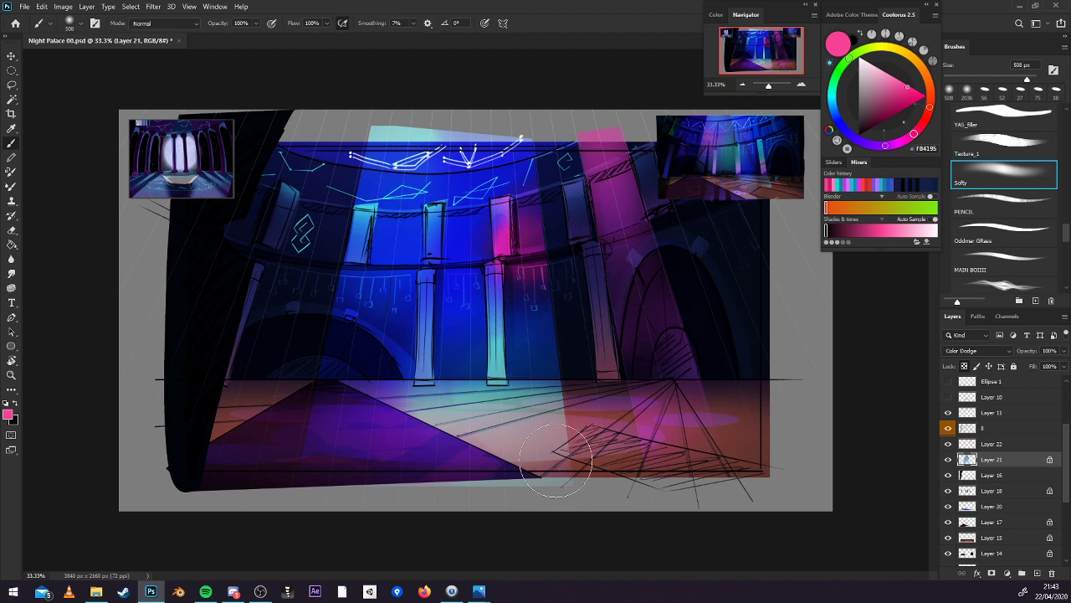
{"action": "key", "text": "ctrl+z"}
{"action": "key", "text": "ctrl+z"}
{"action": "key", "text": "ctrl+z"}
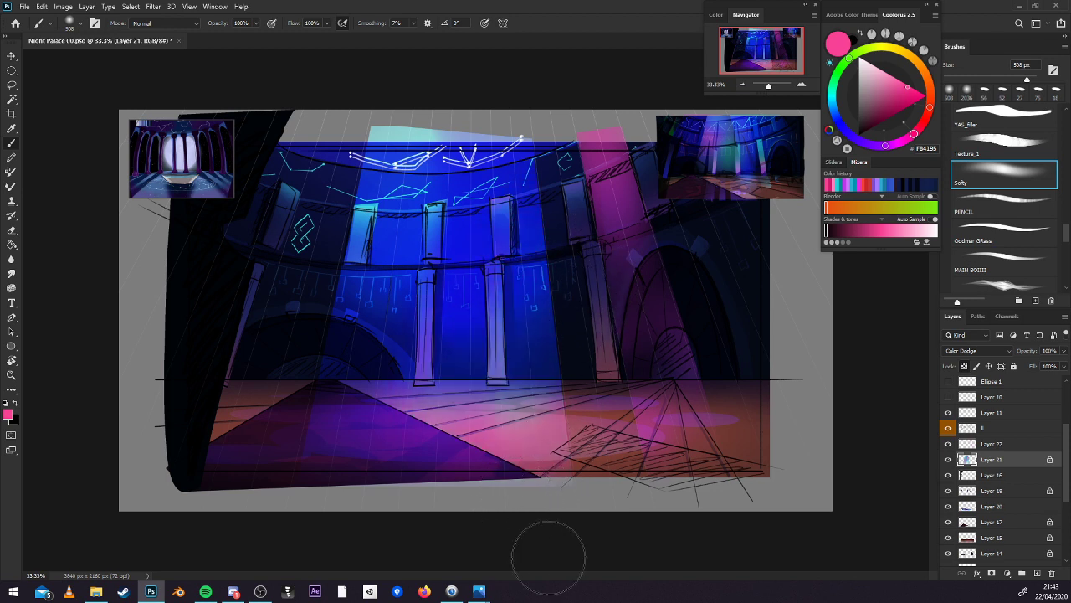
Save the file and check the whole painting at thumbnail size before returning to 33.33% zoom.
{"action": "key", "text": "ctrl+s"}
{"action": "key", "text": "v"}
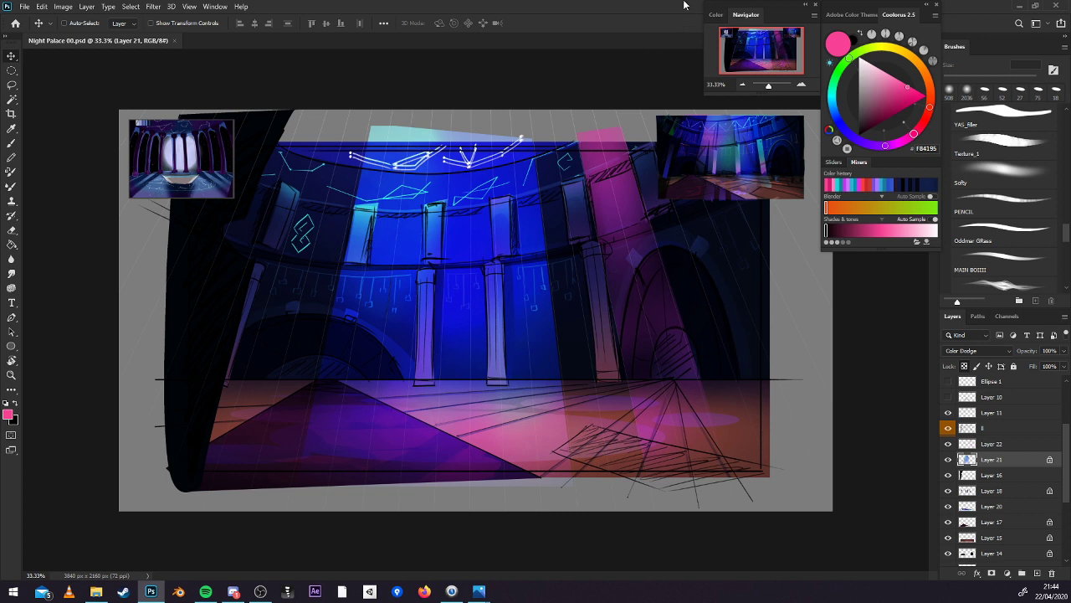
{"action": "key", "text": "b"}
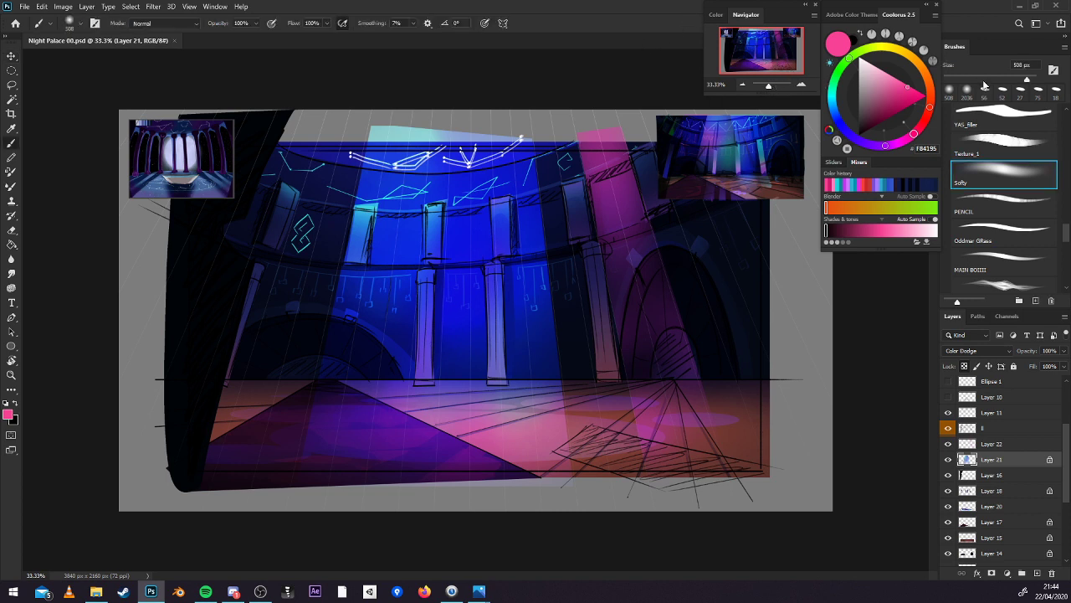
{"action": "left_click", "coordinate": [763, 84]}
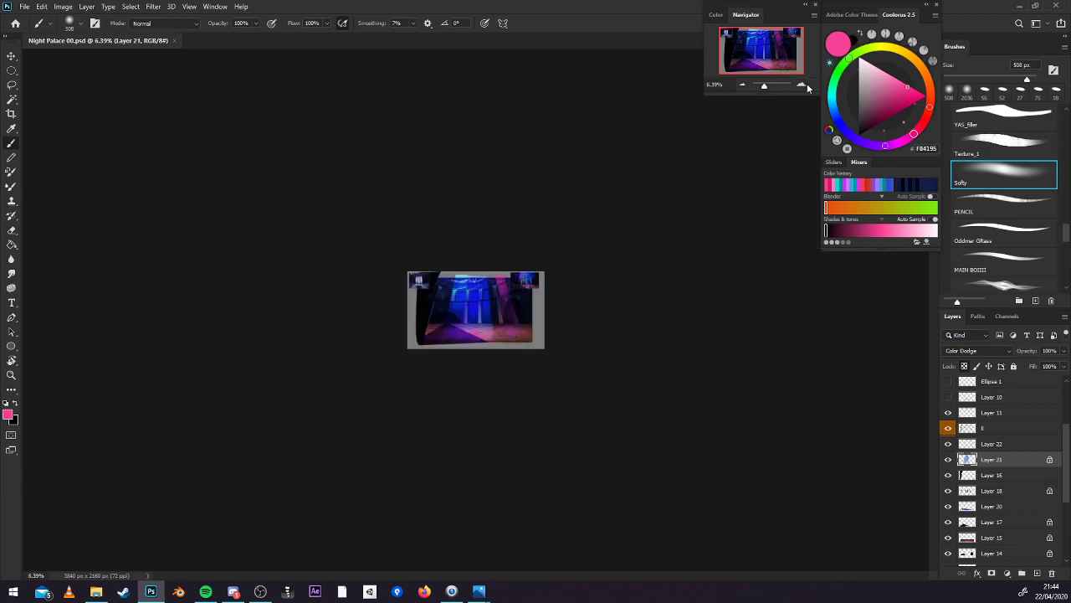
{"action": "left_click", "coordinate": [802, 84]}
{"action": "left_click", "coordinate": [801, 84]}
{"action": "left_click", "coordinate": [802, 85]}
{"action": "left_click", "coordinate": [802, 86]}
{"action": "left_click", "coordinate": [802, 86]}
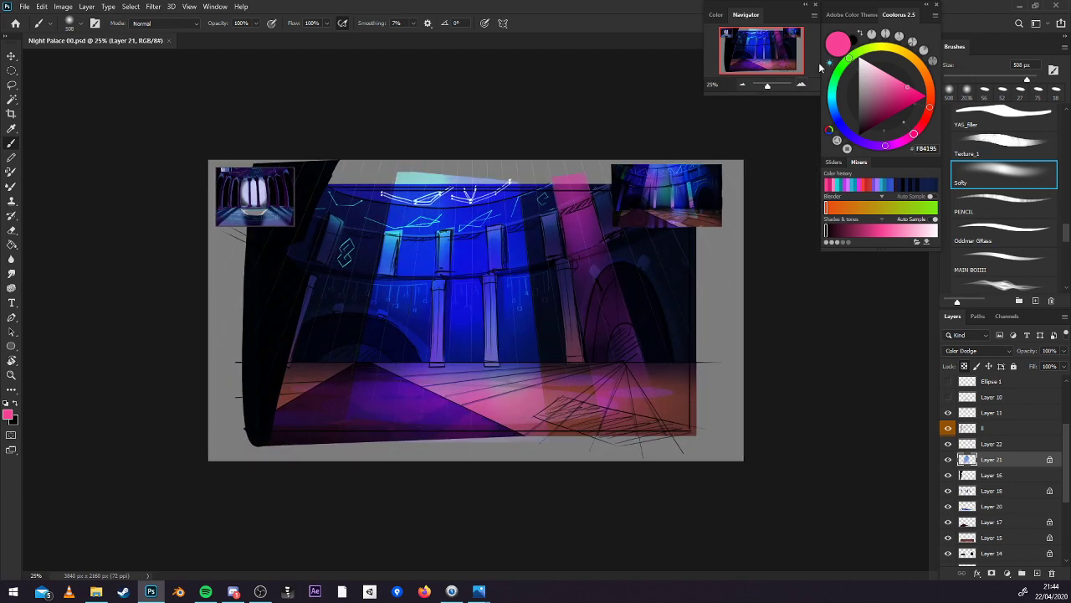
{"action": "left_click", "coordinate": [802, 86]}
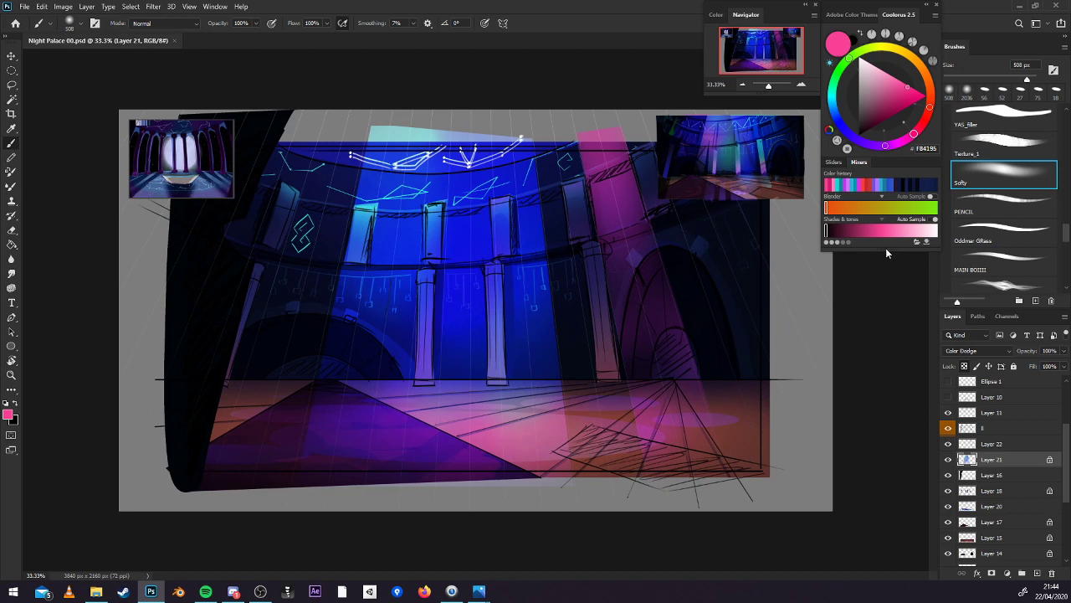
Create a new layer clipped to Layer 21 and brush cyan down the right side of the wide beam.
{"action": "key", "text": "x"}
{"action": "left_click", "coordinate": [1036, 573]}
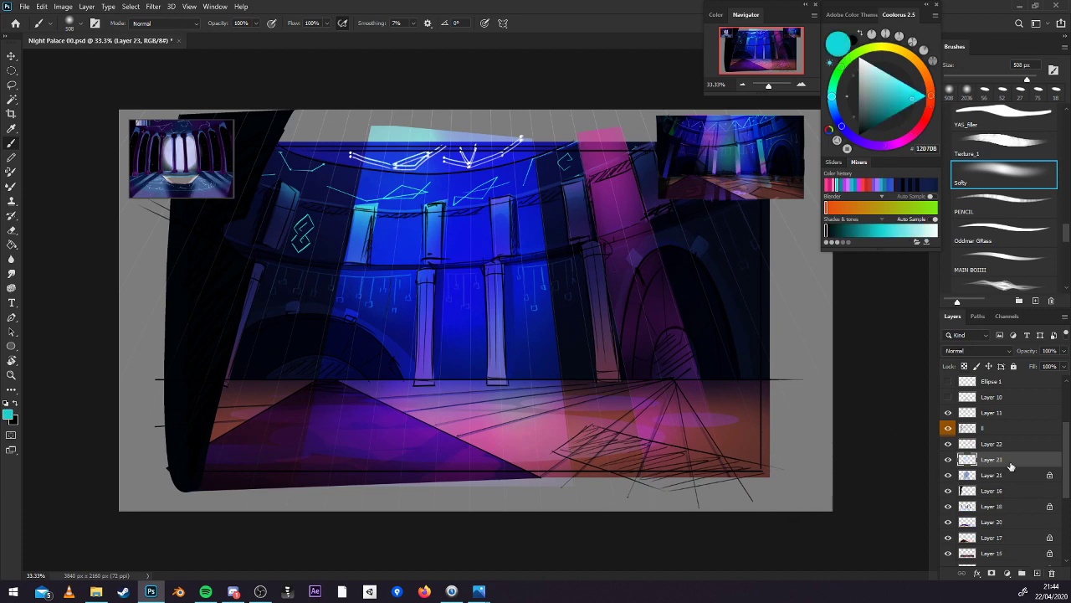
{"action": "right_click", "coordinate": [1010, 466]}
{"action": "left_click", "coordinate": [932, 326]}
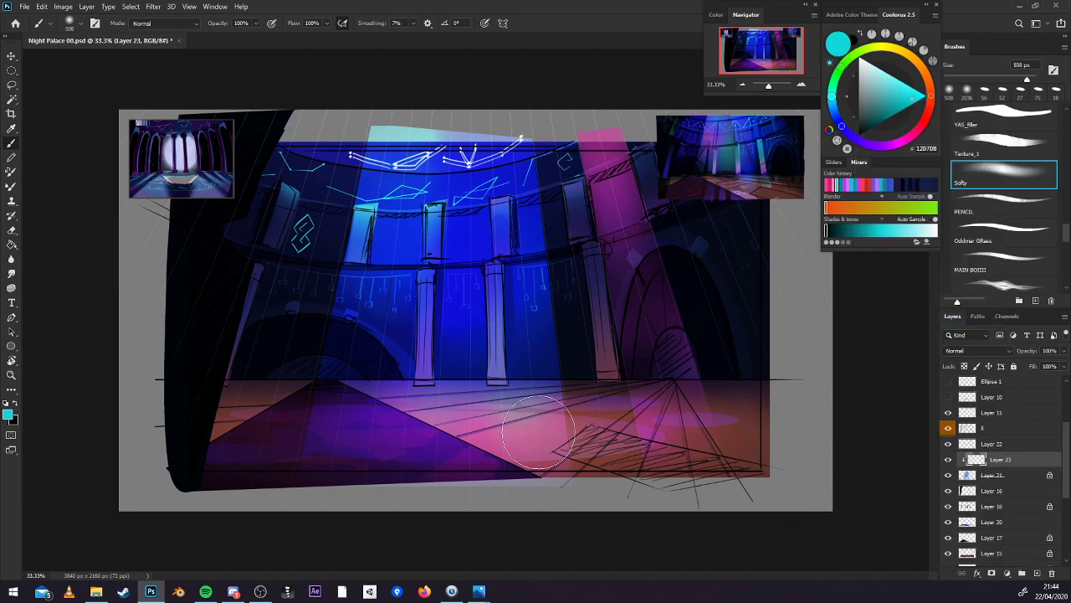
{"action": "left_click_drag", "start_coordinate": [513, 293], "coordinate": [535, 393]}
{"action": "mouse_move", "coordinate": [523, 276]}
{"action": "left_mouse_down"}
{"action": "mouse_move", "coordinate": [538, 354]}
{"action": "mouse_move", "coordinate": [547, 336]}
{"action": "mouse_move", "coordinate": [541, 398]}
{"action": "mouse_move", "coordinate": [559, 408]}
{"action": "mouse_move", "coordinate": [513, 469]}
{"action": "mouse_move", "coordinate": [500, 455]}
{"action": "mouse_move", "coordinate": [563, 450]}
{"action": "mouse_move", "coordinate": [554, 478]}
{"action": "left_mouse_up"}
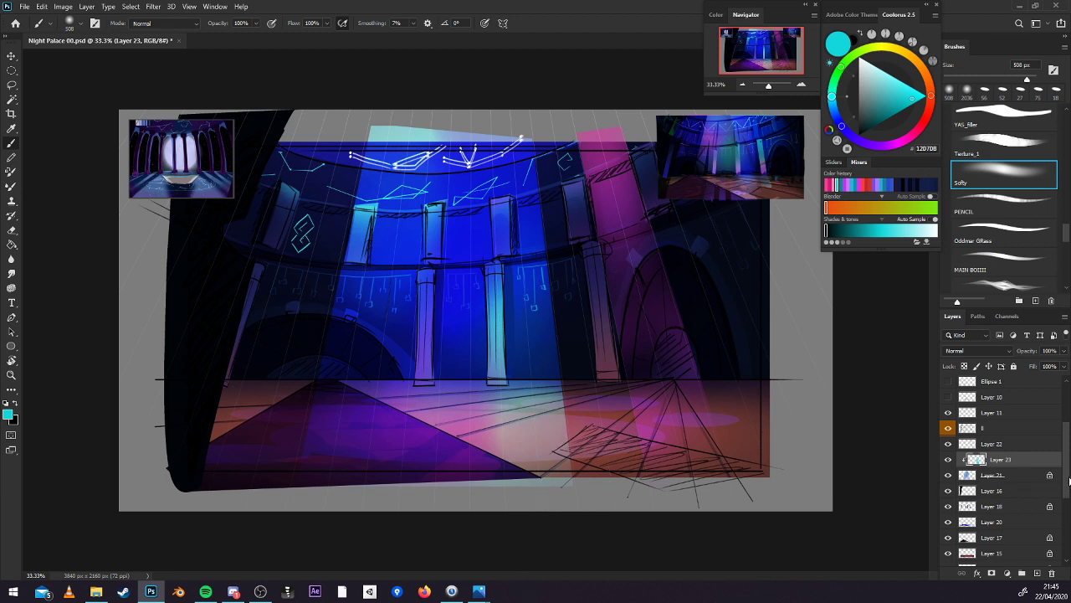
Delete the clipped Layer 23 with the cyan strokes.
{"action": "scroll", "coordinate": [1043, 491], "scroll_direction": "down", "scroll_amount": 5}
{"action": "left_click", "coordinate": [1004, 517]}
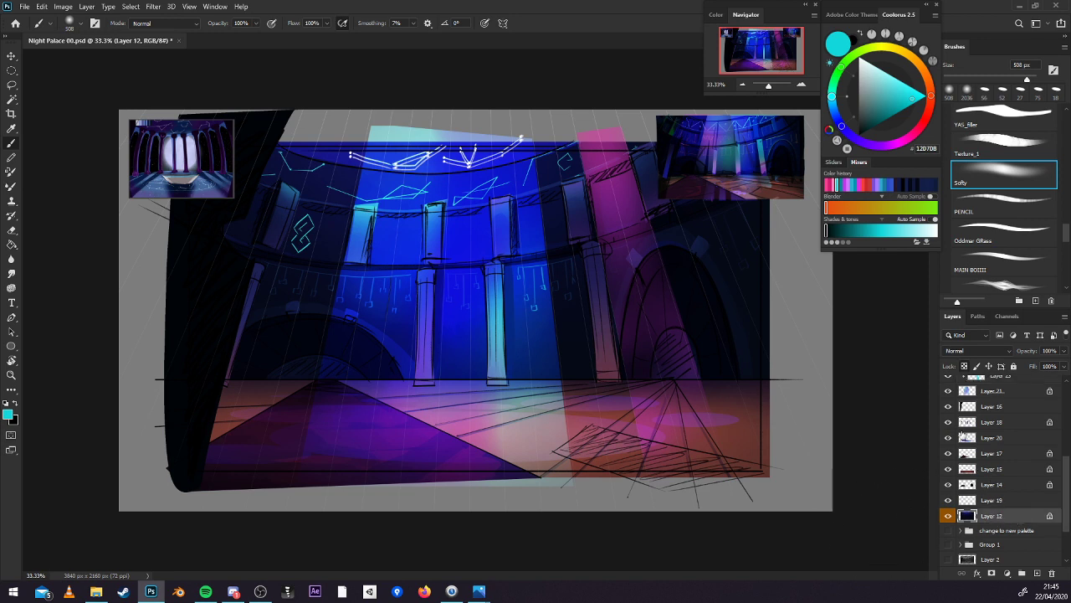
{"action": "scroll", "coordinate": [1028, 436], "scroll_direction": "up", "scroll_amount": 3}
{"action": "left_click", "coordinate": [1013, 425]}
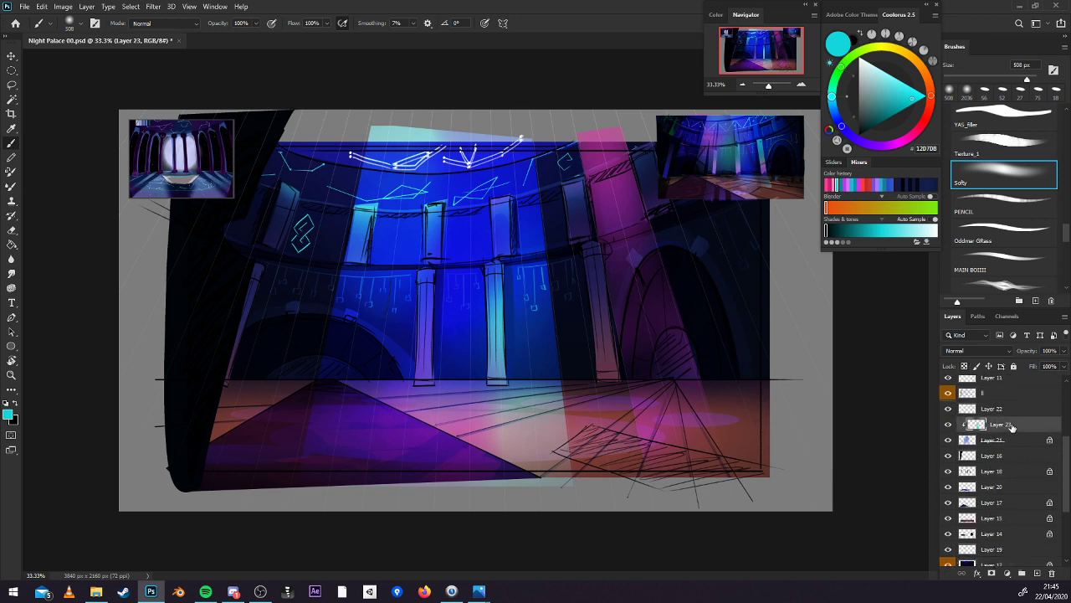
{"action": "key", "text": "Delete"}
Hide Layers 22 and 21, and brush blue sampled from the reference image over Layer 12's upper wall at 1228 px.
{"action": "left_click", "coordinate": [948, 409]}
{"action": "left_click", "coordinate": [949, 424]}
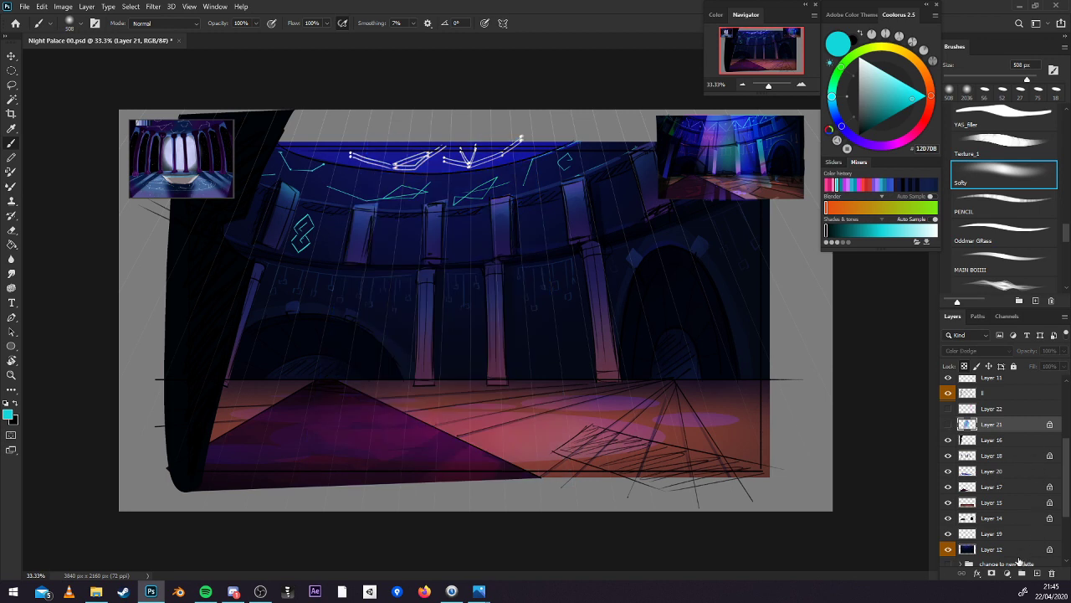
{"action": "left_click", "coordinate": [1005, 549]}
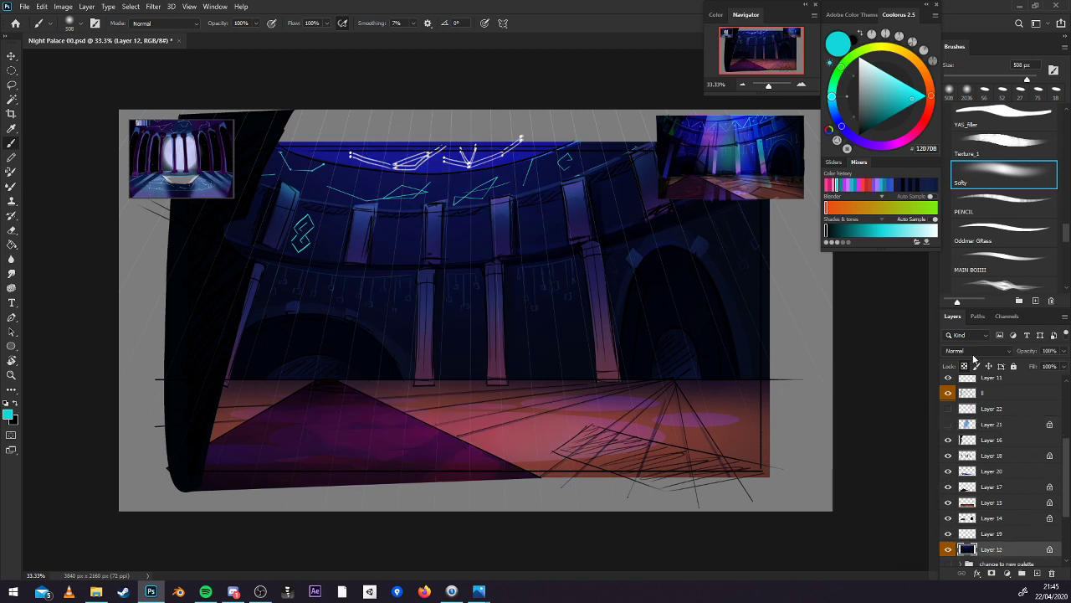
{"action": "key", "text": "alt"}
{"action": "left_click", "coordinate": [753, 125], "text": "alt"}
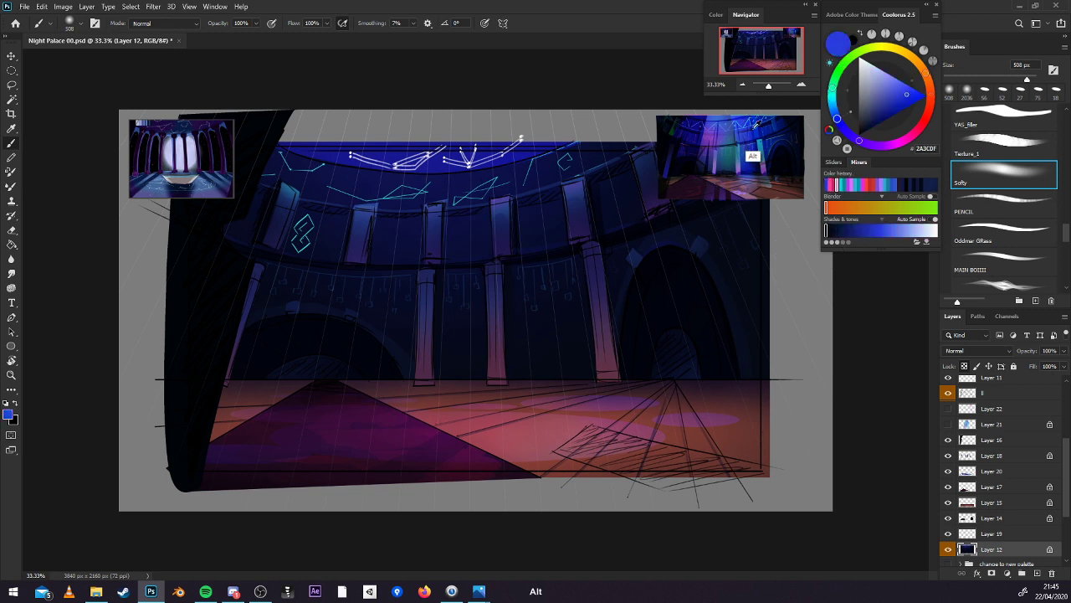
{"action": "left_click", "coordinate": [758, 126], "text": "alt"}
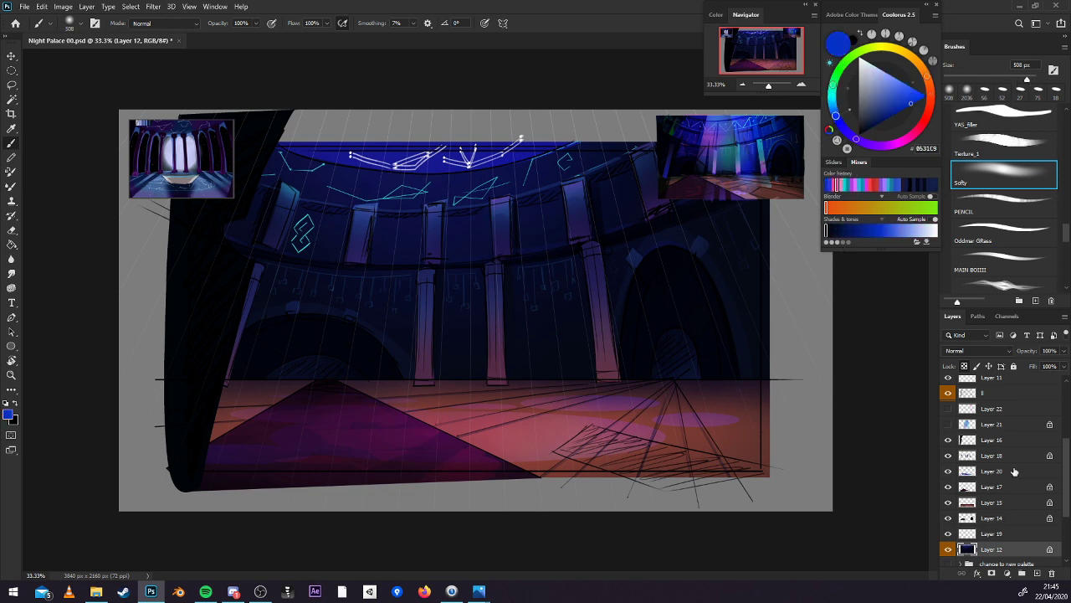
{"action": "left_click", "coordinate": [1029, 79]}
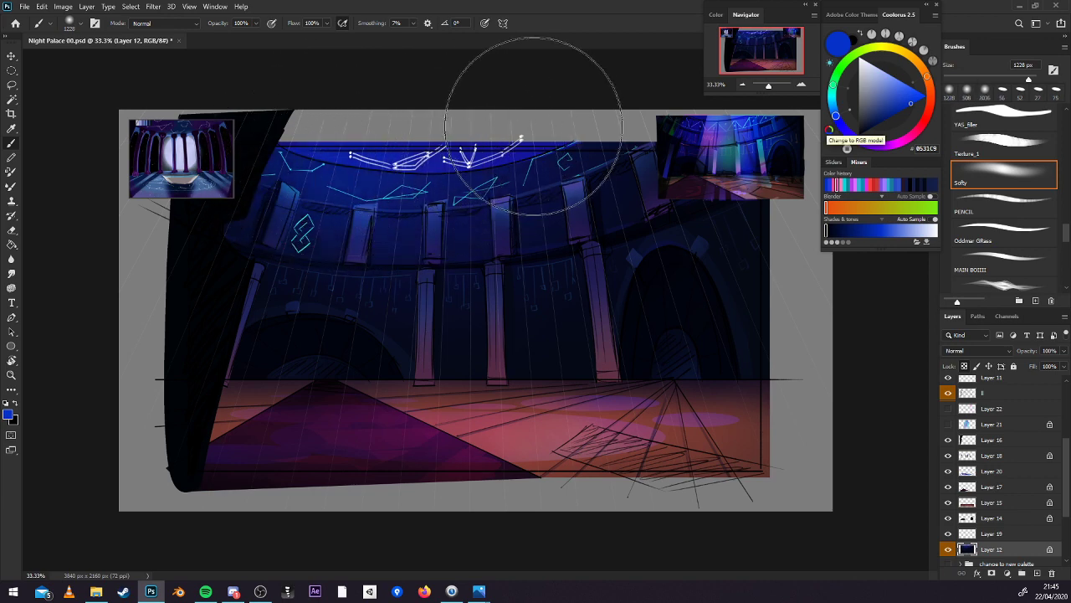
Set the brush mode to Color Dodge and brighten the top of the back wall on Layer 12 with blue #196EC2.
{"action": "left_click", "coordinate": [163, 23]}
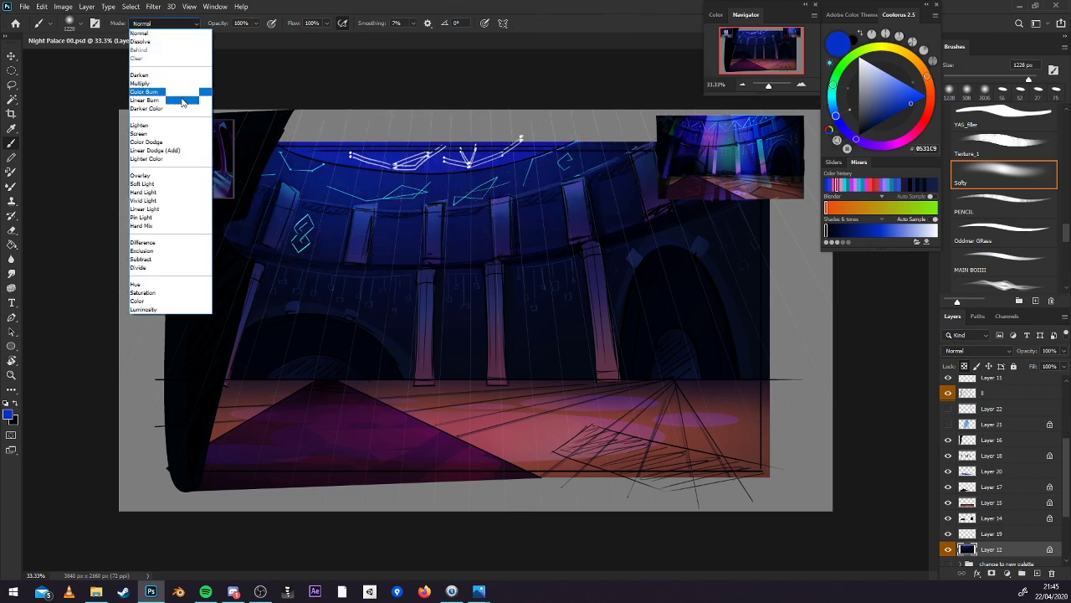
{"action": "left_click", "coordinate": [155, 161]}
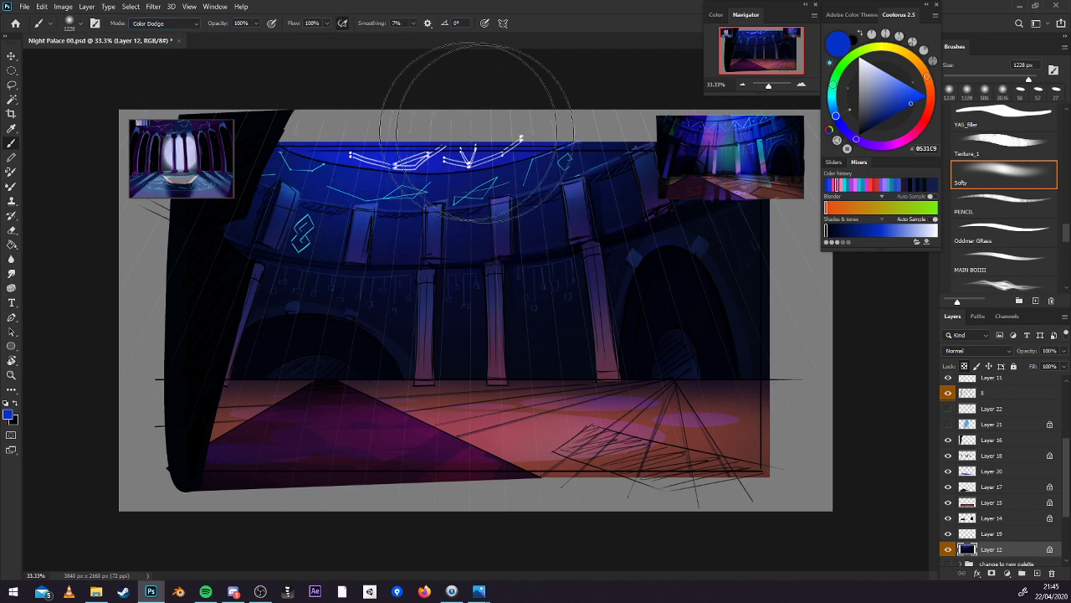
{"action": "left_click", "coordinate": [833, 108]}
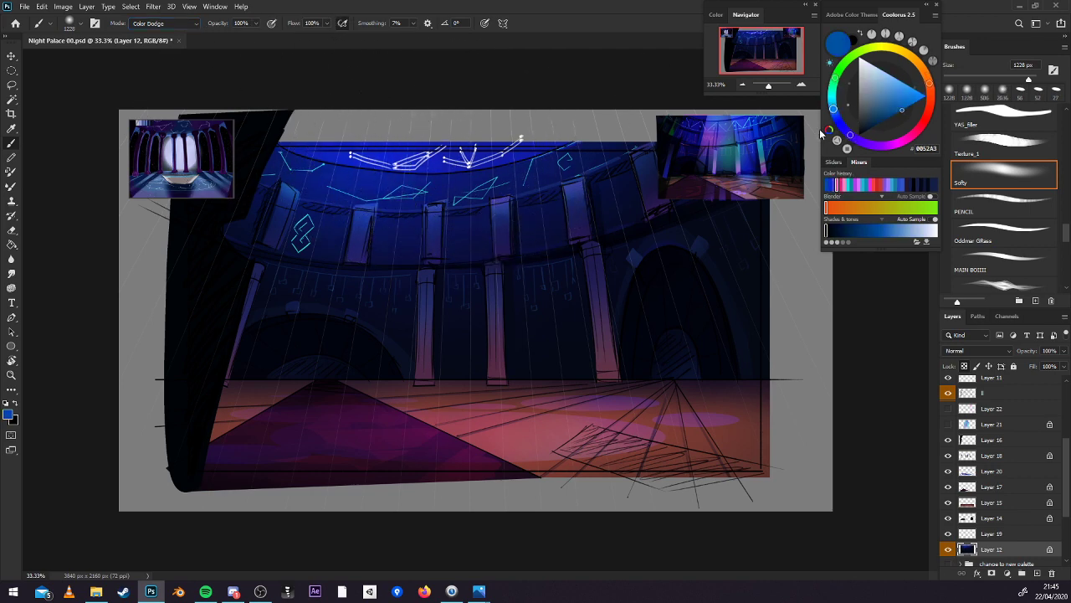
{"action": "left_click", "coordinate": [904, 101]}
{"action": "left_click_drag", "start_coordinate": [609, 117], "coordinate": [582, 123]}
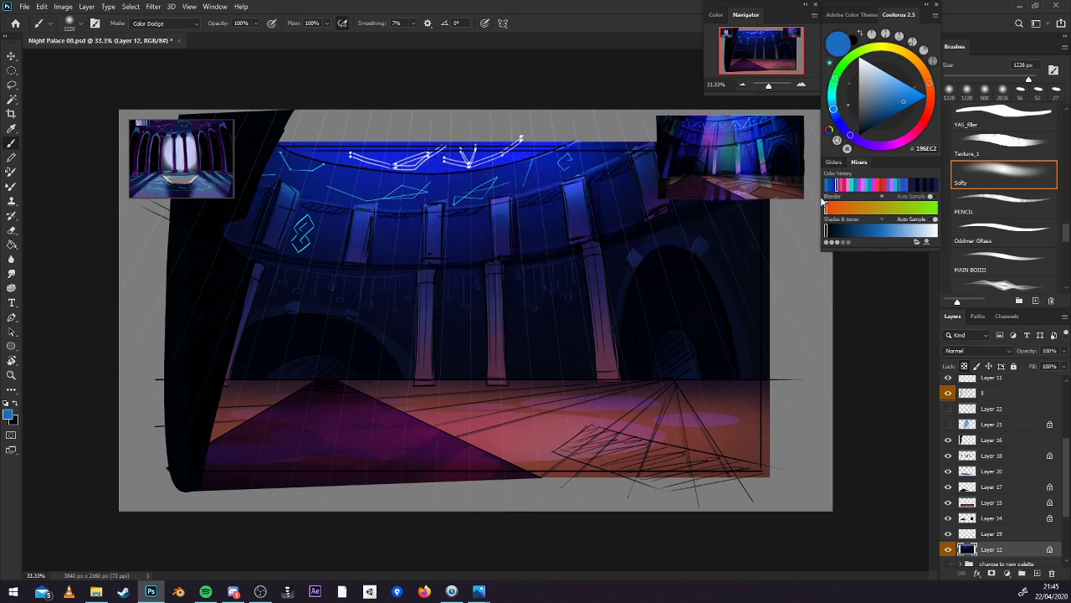
Add a purple Color Dodge glow to the upper wall beside the right-hand reference image on Layer 12.
{"action": "left_click_drag", "start_coordinate": [841, 124], "coordinate": [869, 144]}
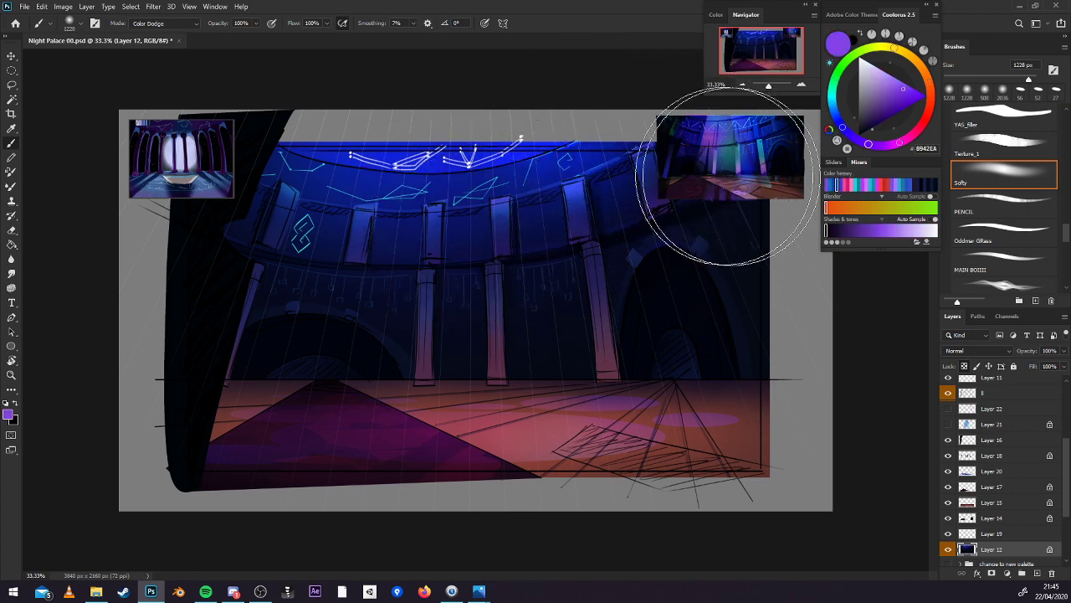
{"action": "left_click", "coordinate": [905, 95]}
{"action": "left_click_drag", "start_coordinate": [676, 156], "coordinate": [635, 162]}
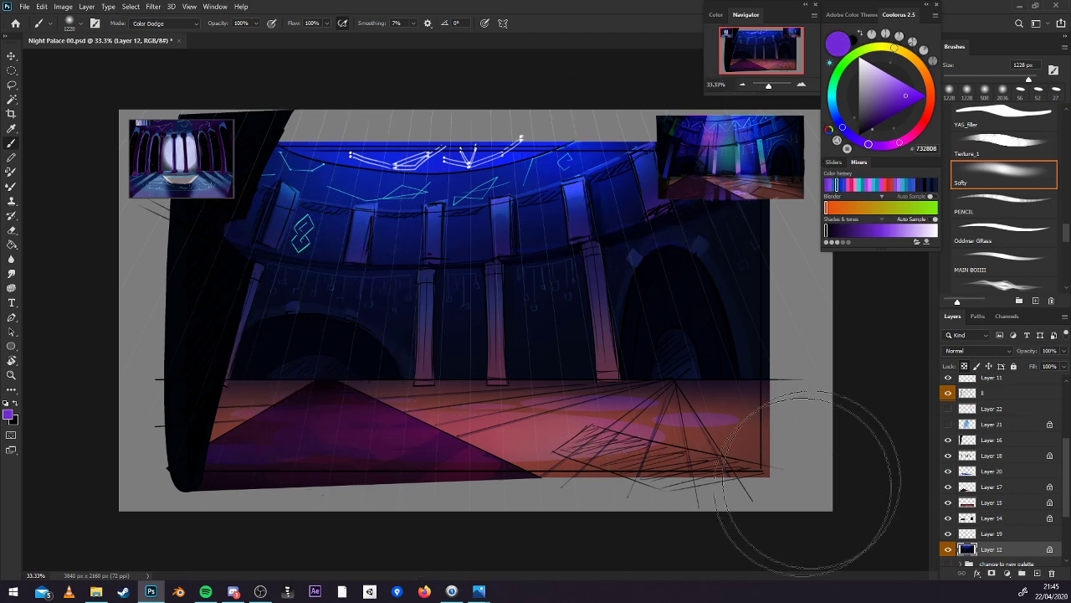
Brush a purple Screen-mode glow over the back wall on Layer 12 and save the document.
{"action": "left_click", "coordinate": [167, 22]}
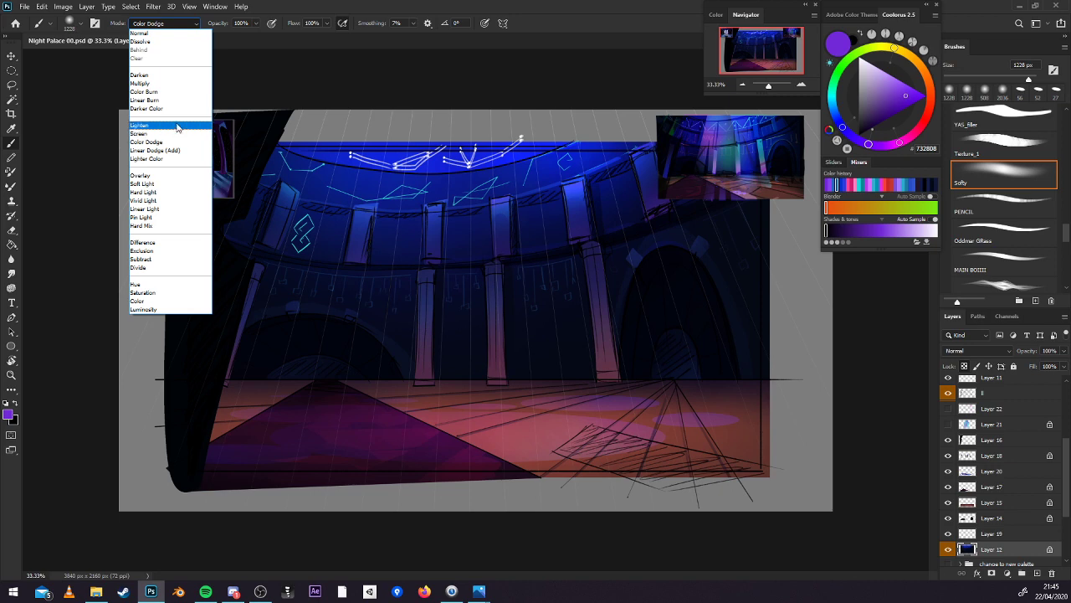
{"action": "left_click", "coordinate": [177, 133]}
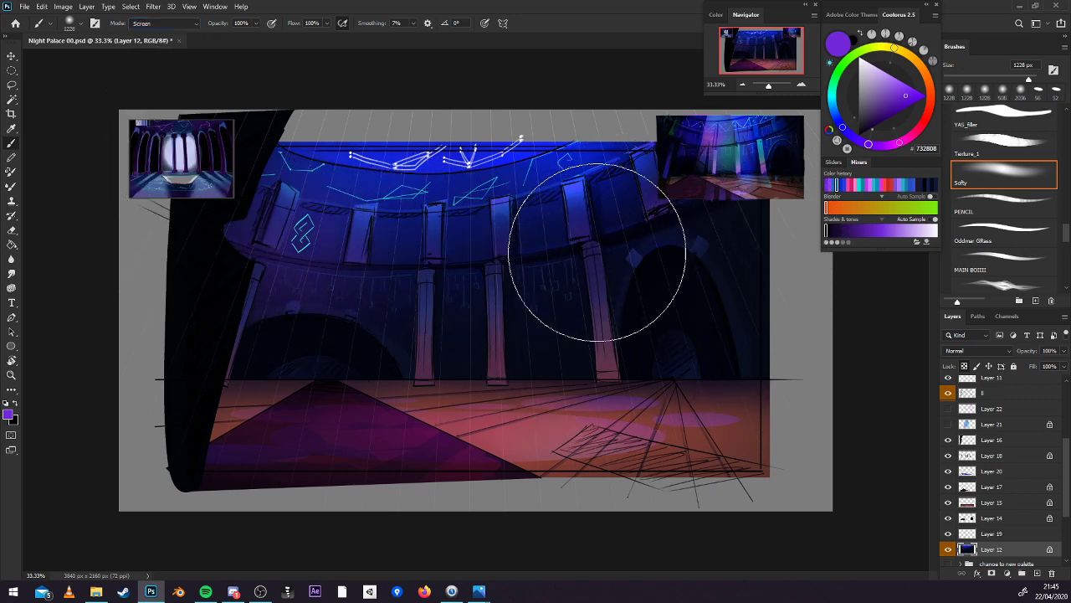
{"action": "mouse_move", "coordinate": [452, 590]}
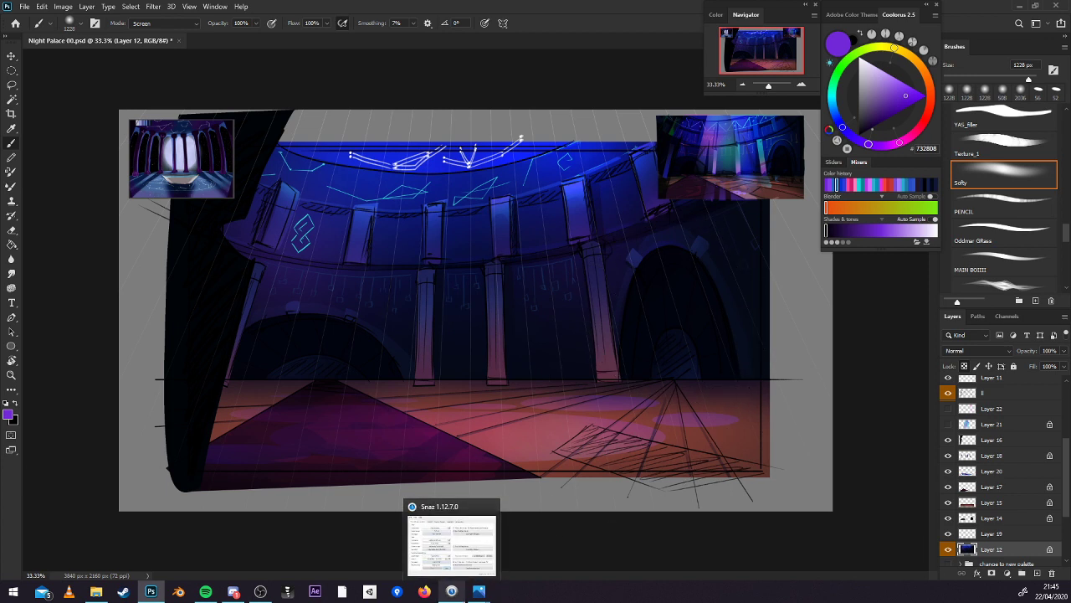
{"action": "key", "text": "ctrl+s"}
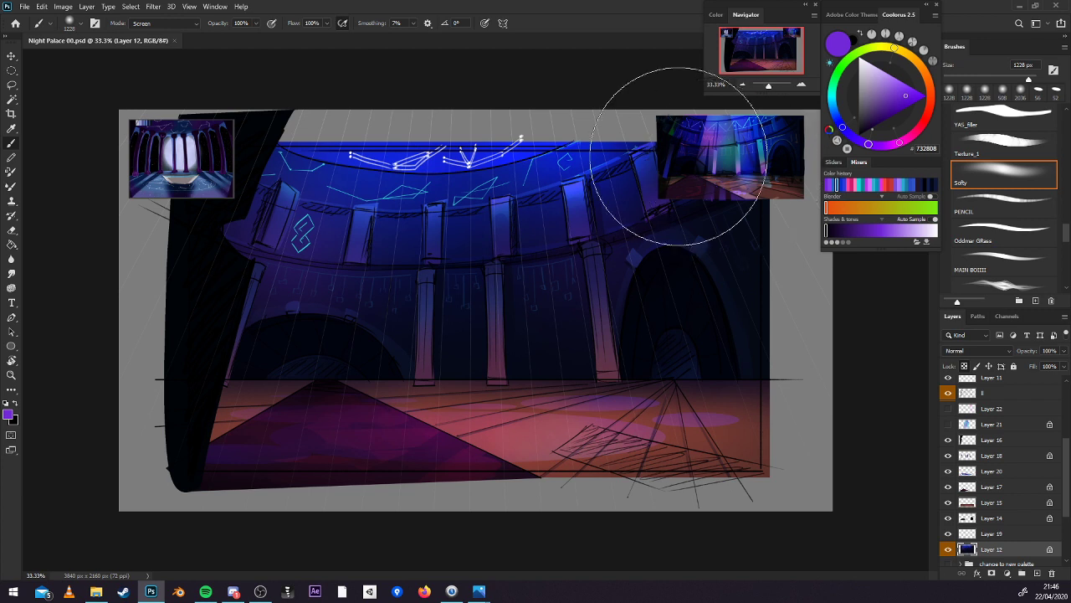
{"action": "left_click_drag", "start_coordinate": [678, 157], "coordinate": [678, 87]}
{"action": "key", "text": "ctrl+s"}
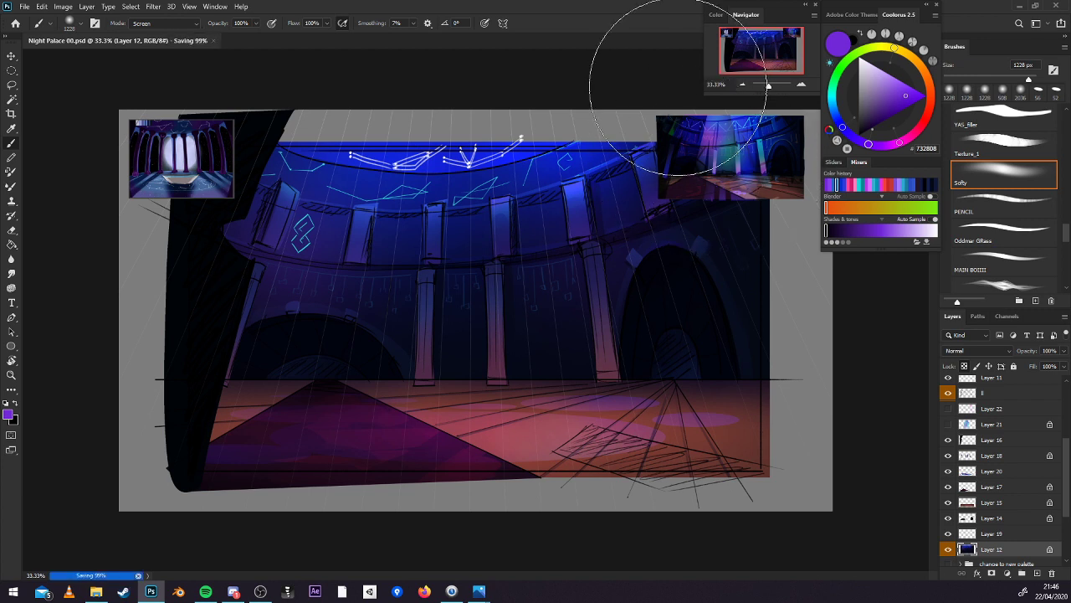
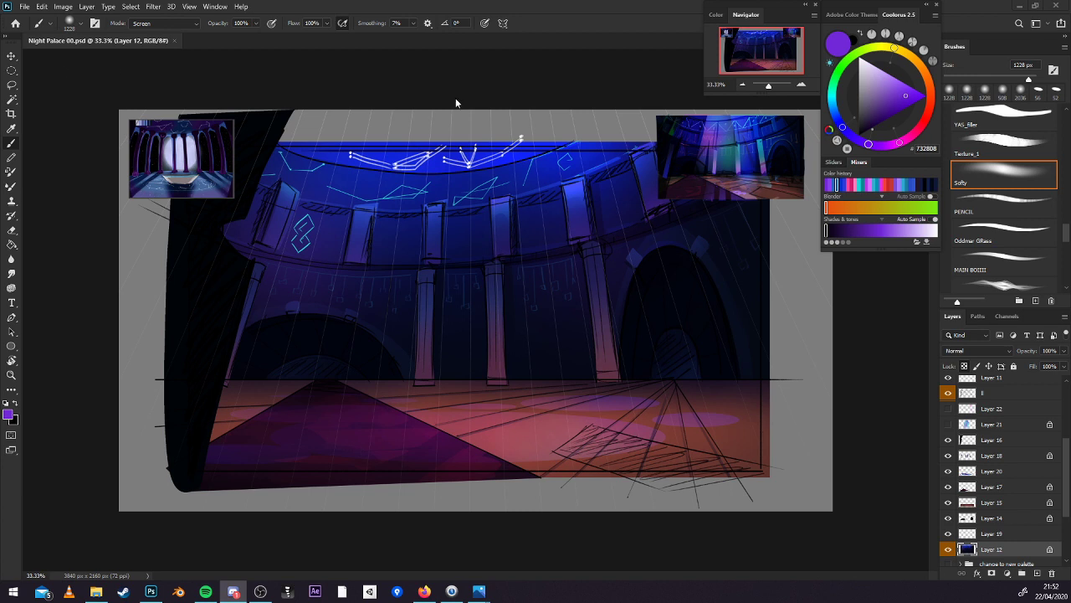
Create a new 3840 x 2160 px document and paste the copied chicken illustration into it.
{"action": "left_click", "coordinate": [186, 83]}
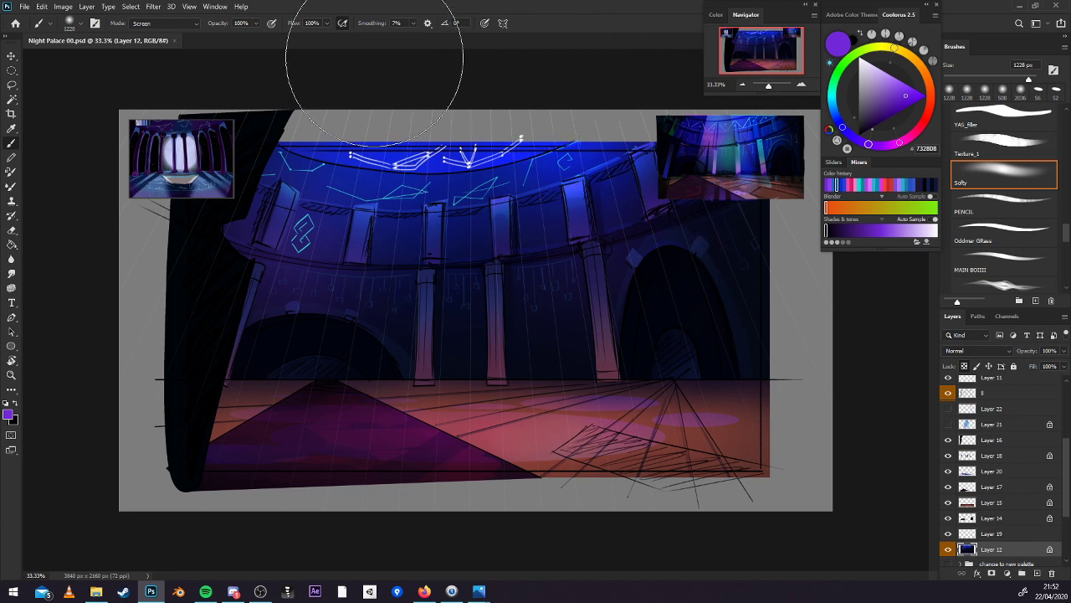
{"action": "left_click", "coordinate": [411, 57]}
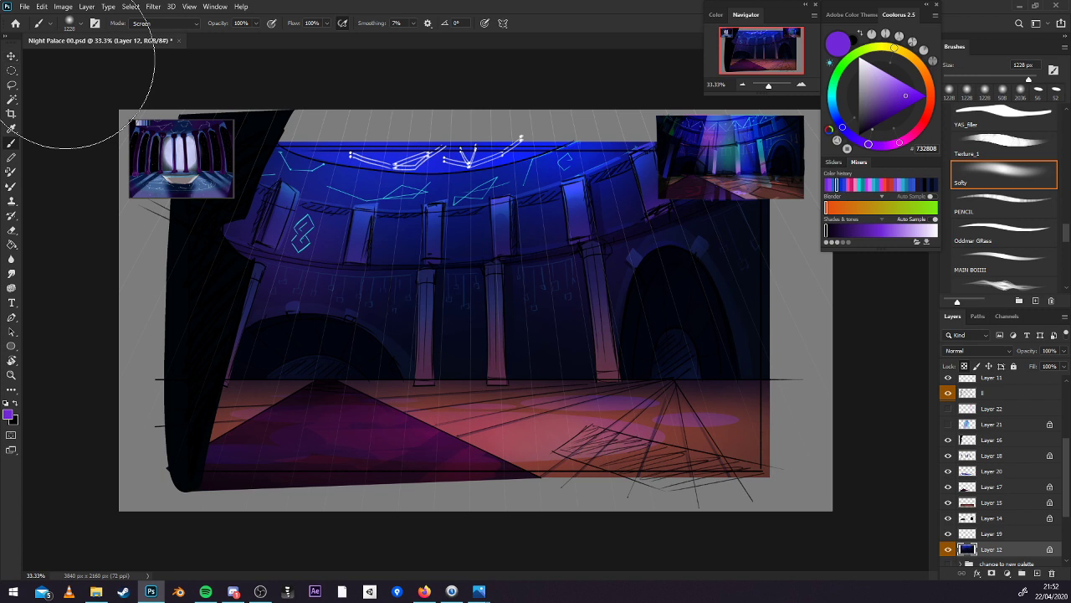
{"action": "left_click", "coordinate": [11, 56]}
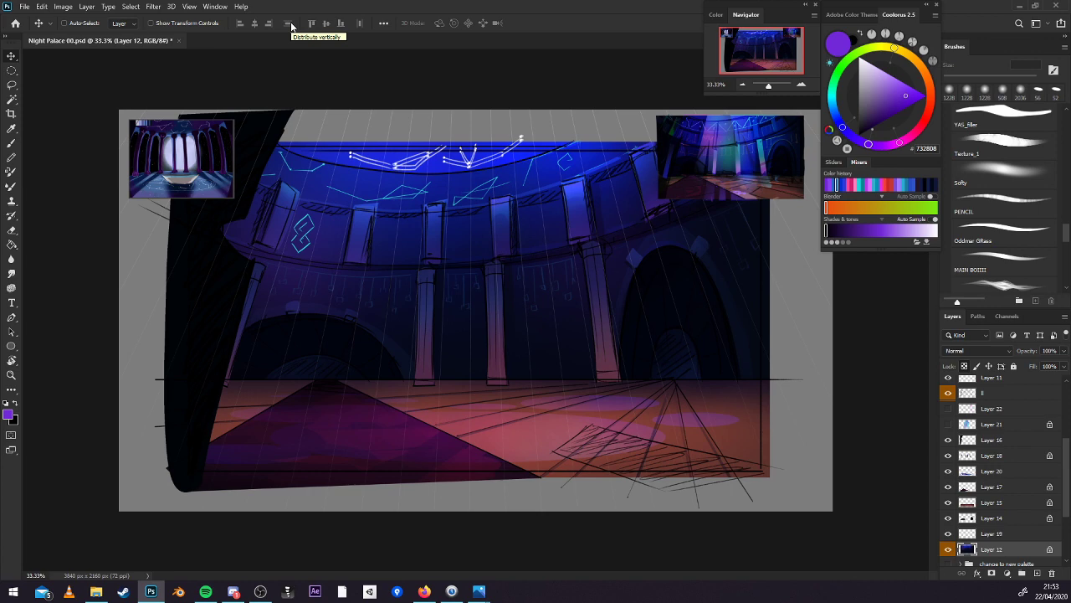
{"action": "left_click", "coordinate": [25, 6]}
{"action": "left_click", "coordinate": [49, 18]}
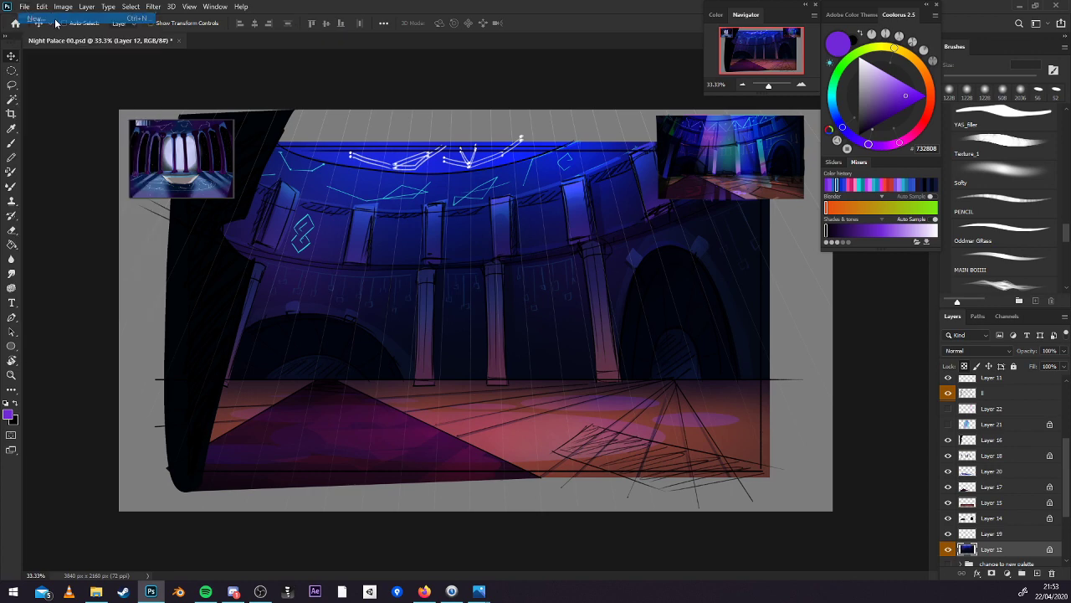
{"action": "left_click", "coordinate": [410, 206]}
{"action": "double_click", "coordinate": [411, 209]}
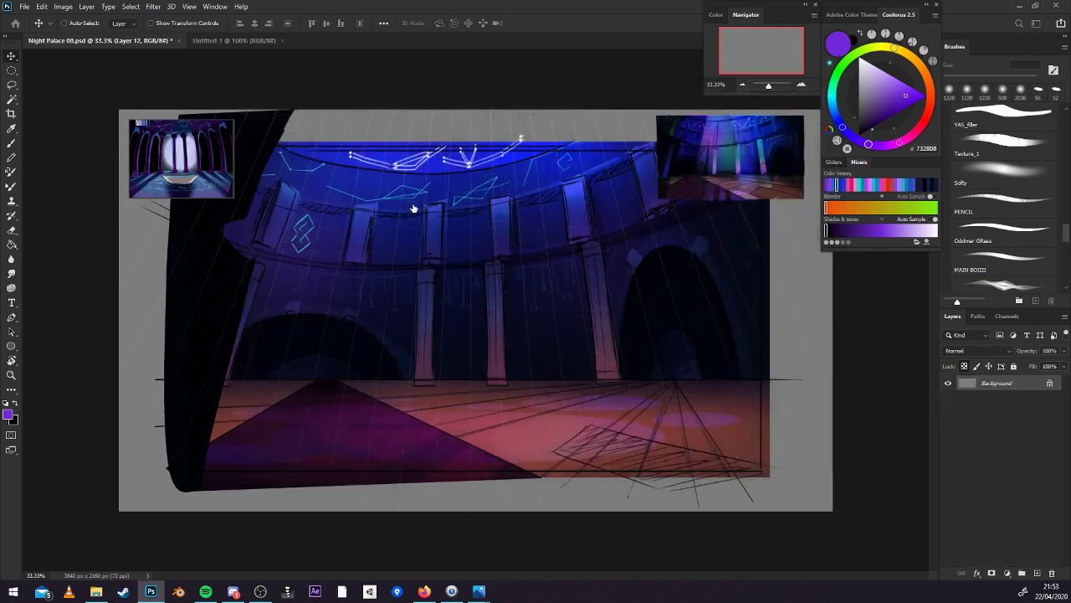
{"action": "key", "text": "ctrl+v"}
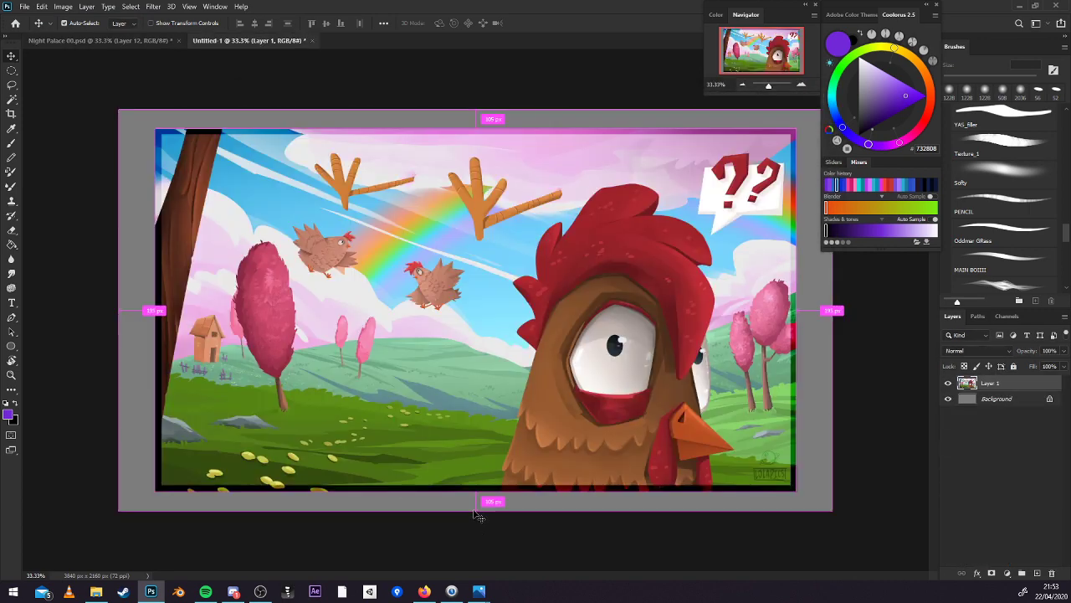
Return to Night Palace 00.psd, save it and close it.
{"action": "left_click", "coordinate": [100, 40]}
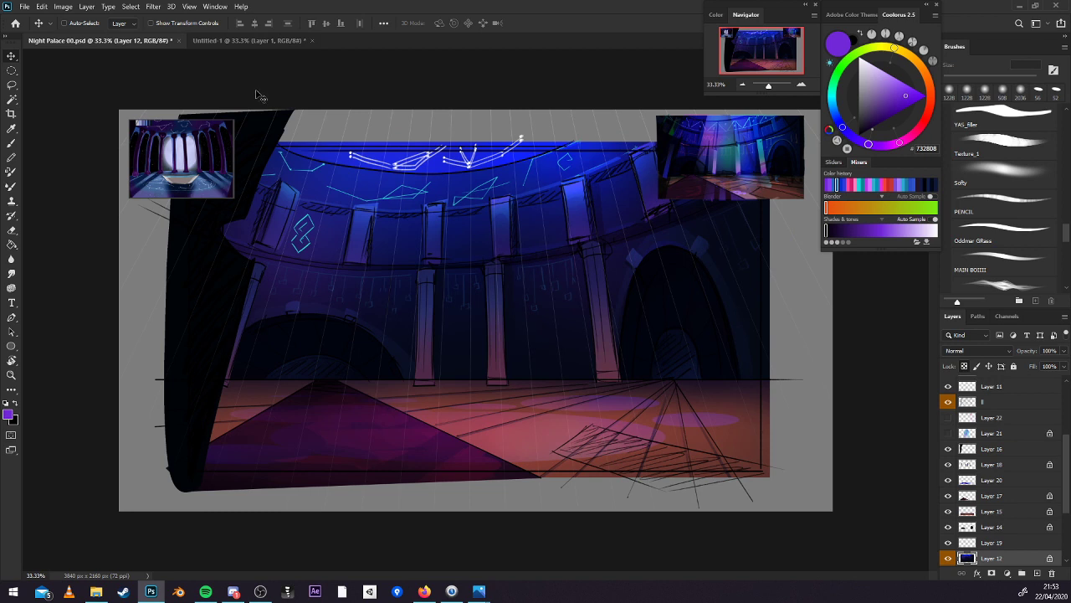
{"action": "key", "text": "ctrl+s"}
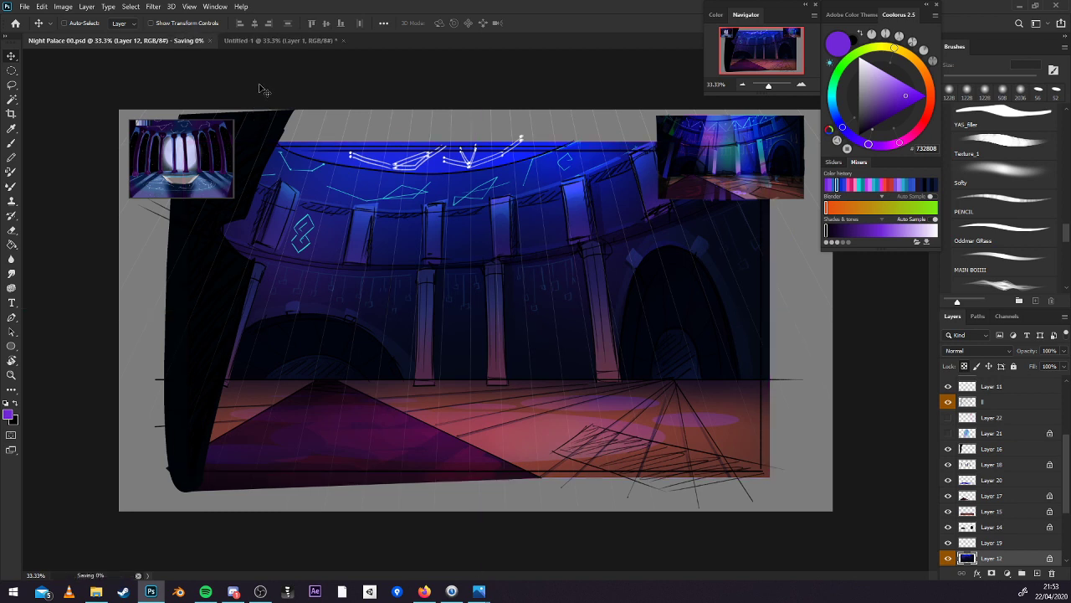
{"action": "left_click", "coordinate": [173, 40]}
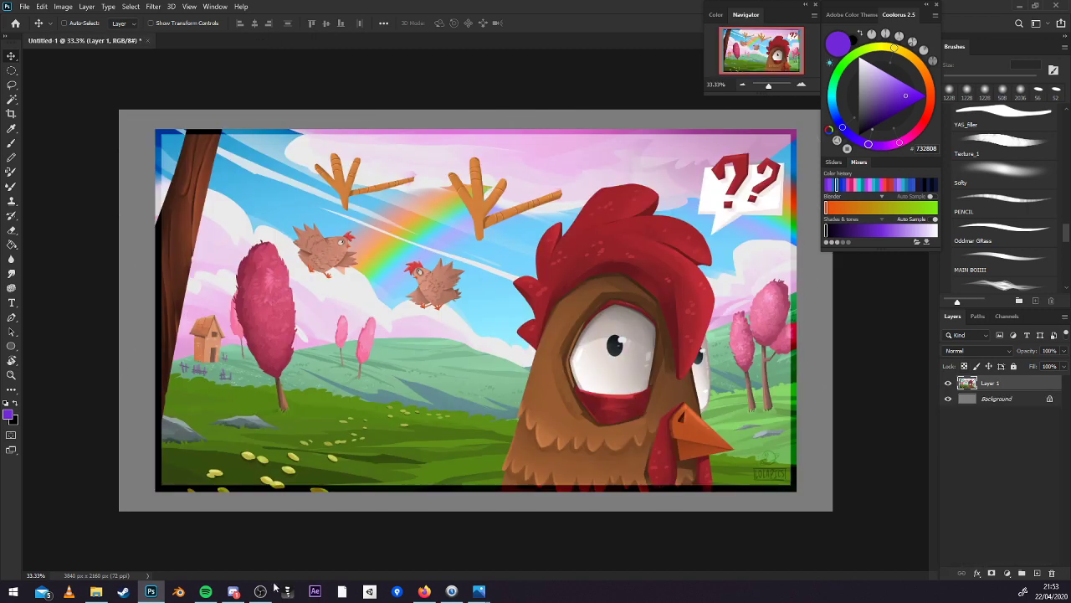
Scale the chicken illustration down to about 70% and place it in the upper middle of the canvas.
{"action": "key", "text": "ctrl+t"}
{"action": "left_click_drag", "start_coordinate": [798, 128], "coordinate": [597, 239]}
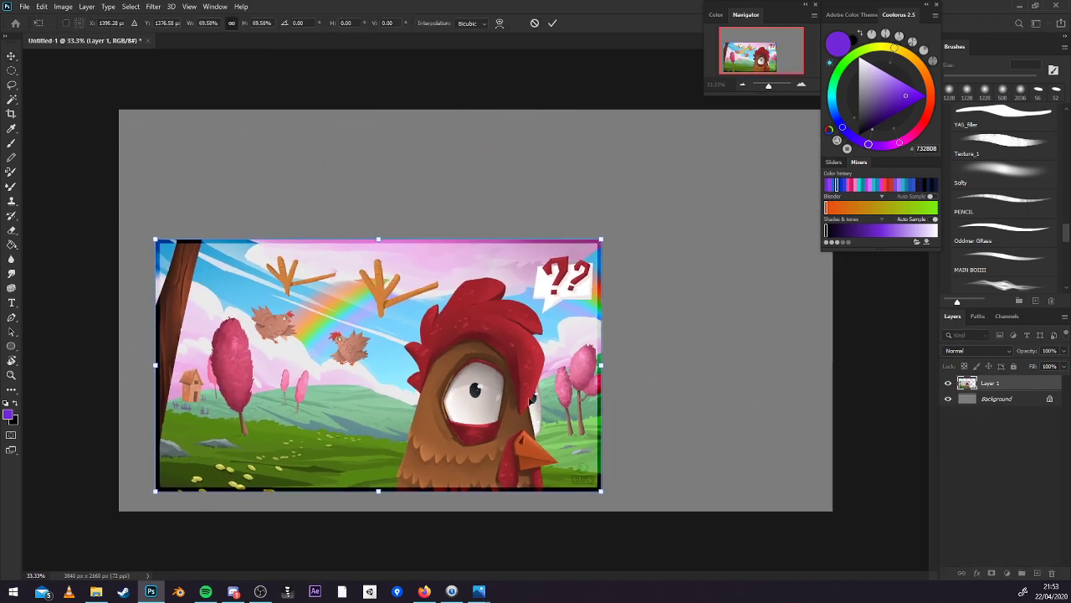
{"action": "left_click_drag", "start_coordinate": [537, 390], "coordinate": [652, 290]}
{"action": "key", "text": "Return"}
On a new layer, sketch a purple frame, circle and hatching over the illustration with the MAIN BOIIII brush at 33 px.
{"action": "left_click", "coordinate": [1038, 573]}
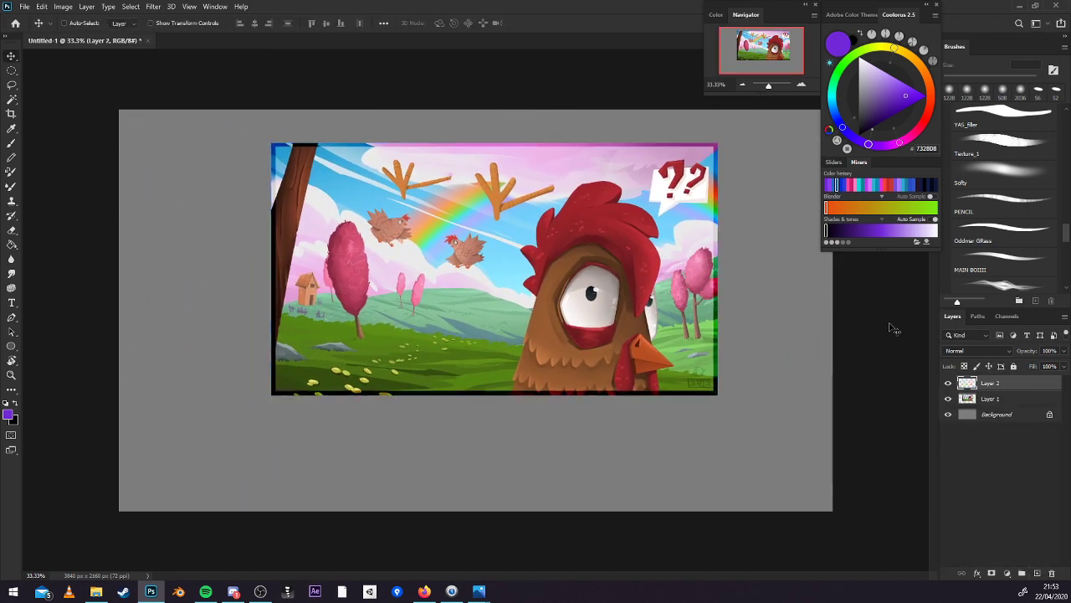
{"action": "key", "text": "ctrl+plus"}
{"action": "left_click", "coordinate": [1001, 269]}
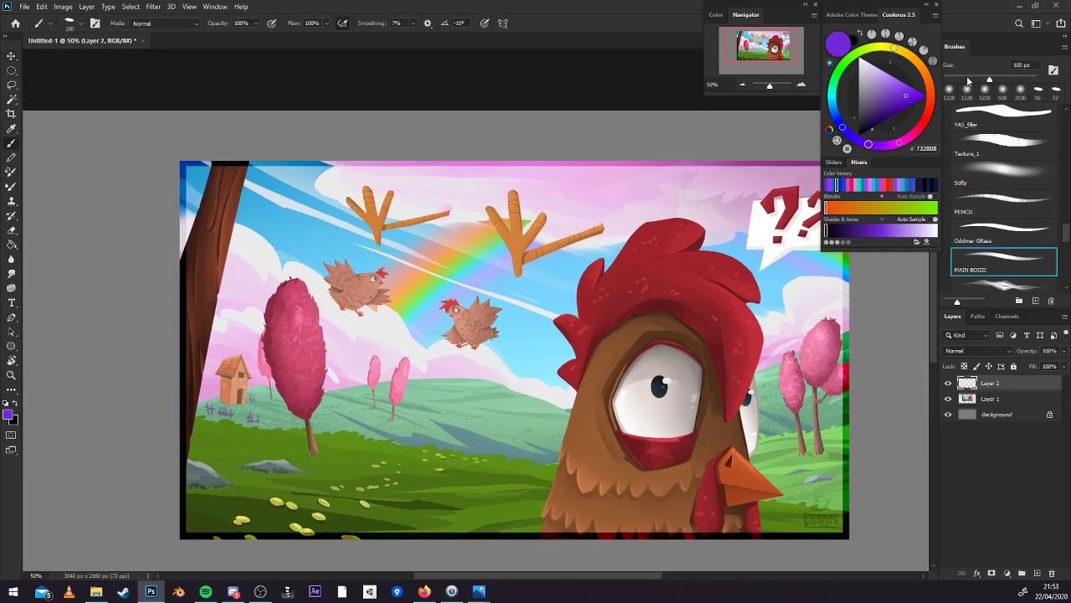
{"action": "left_click_drag", "start_coordinate": [805, 322], "coordinate": [758, 329]}
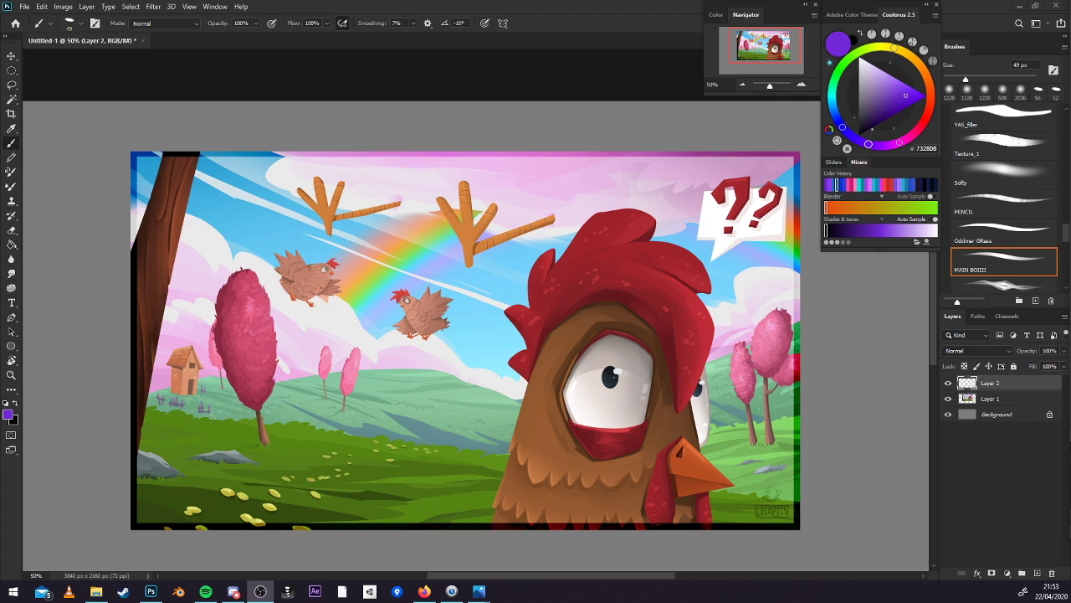
{"action": "left_click", "coordinate": [816, 411]}
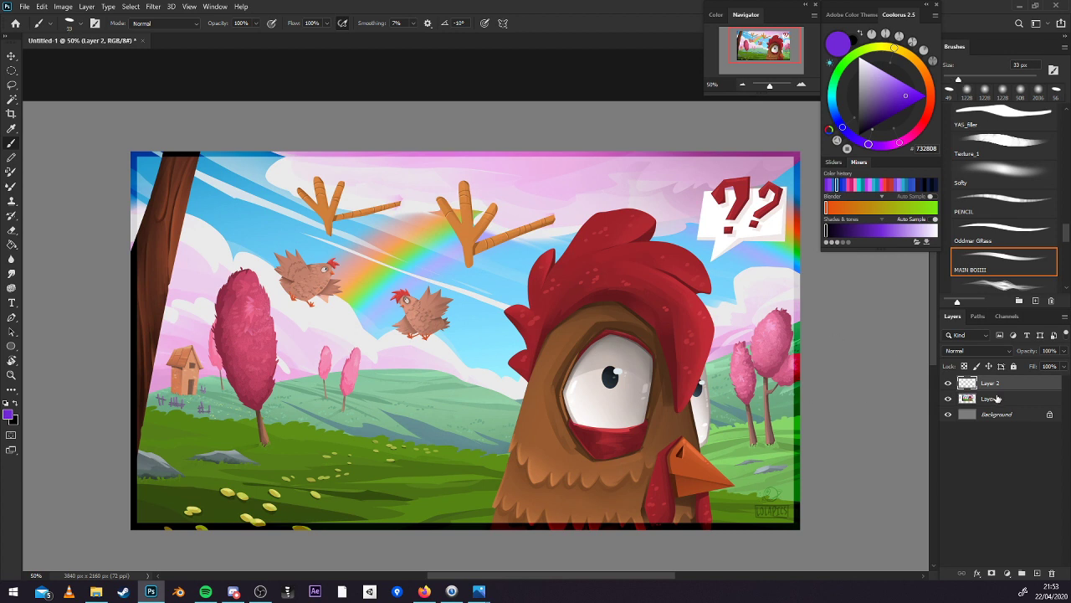
{"action": "left_click_drag", "start_coordinate": [791, 157], "coordinate": [789, 523]}
{"action": "mouse_move", "coordinate": [789, 521]}
{"action": "left_mouse_down"}
{"action": "mouse_move", "coordinate": [148, 531]}
{"action": "mouse_move", "coordinate": [135, 295]}
{"action": "mouse_move", "coordinate": [143, 160]}
{"action": "mouse_move", "coordinate": [459, 174]}
{"action": "mouse_move", "coordinate": [792, 164]}
{"action": "left_mouse_up"}
{"action": "mouse_move", "coordinate": [799, 270]}
{"action": "left_mouse_down"}
{"action": "mouse_move", "coordinate": [800, 281]}
{"action": "mouse_move", "coordinate": [718, 334]}
{"action": "mouse_move", "coordinate": [727, 251]}
{"action": "left_mouse_up"}
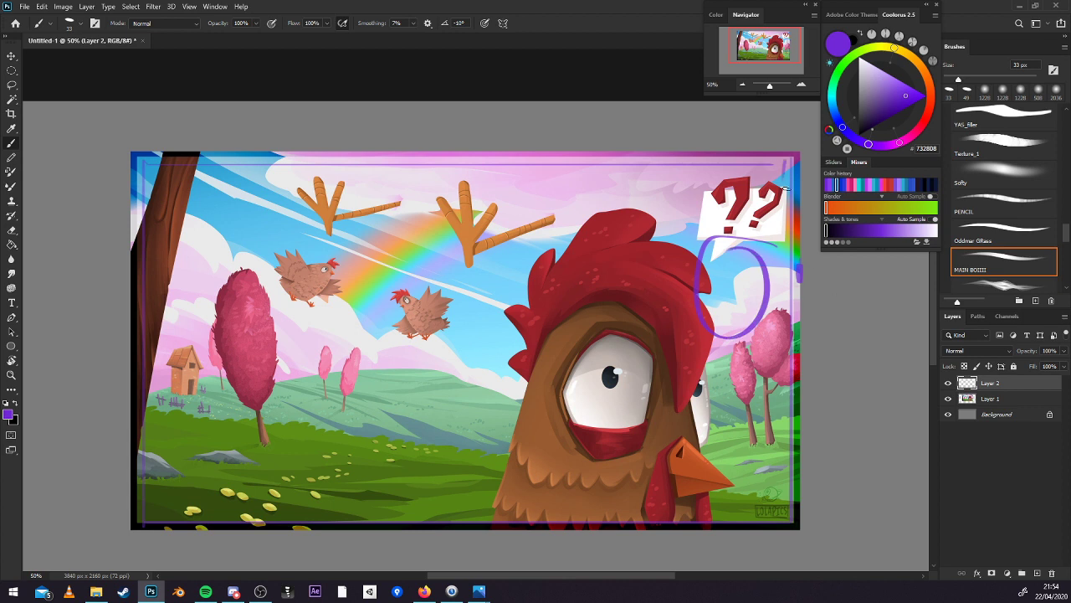
{"action": "mouse_move", "coordinate": [787, 164]}
{"action": "left_mouse_down"}
{"action": "mouse_move", "coordinate": [728, 168]}
{"action": "mouse_move", "coordinate": [713, 323]}
{"action": "mouse_move", "coordinate": [781, 368]}
{"action": "mouse_move", "coordinate": [782, 435]}
{"action": "mouse_move", "coordinate": [755, 512]}
{"action": "left_mouse_up"}
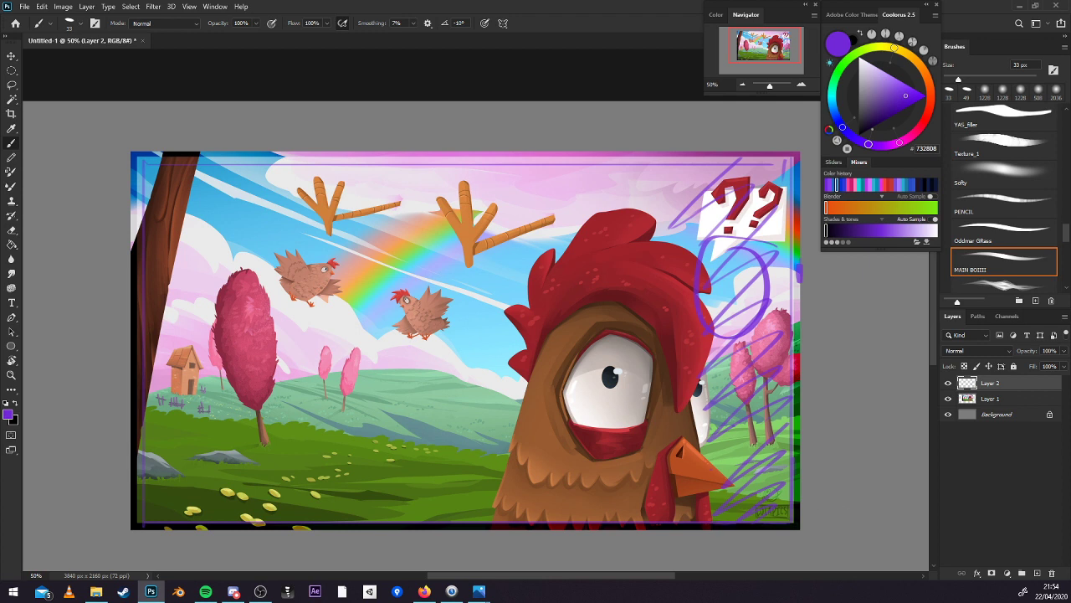
Undo the last hatching strokes and delete Layer 2 with the purple markings.
{"action": "key", "text": "ctrl+z"}
{"action": "key", "text": "ctrl+z"}
{"action": "key", "text": "ctrl+z"}
{"action": "key", "text": "ctrl+z"}
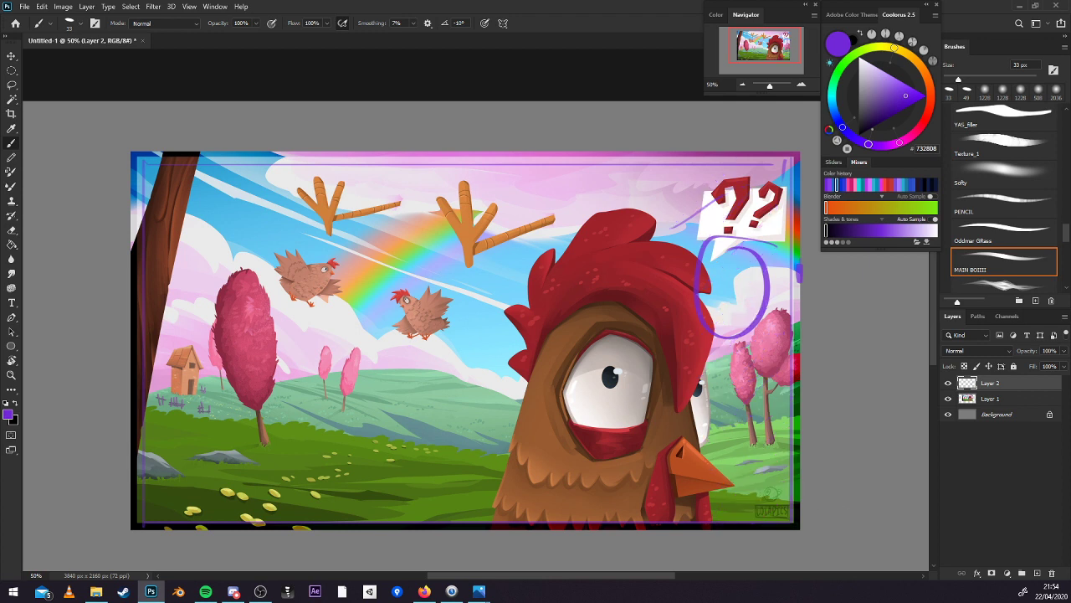
{"action": "left_click", "coordinate": [1052, 573]}
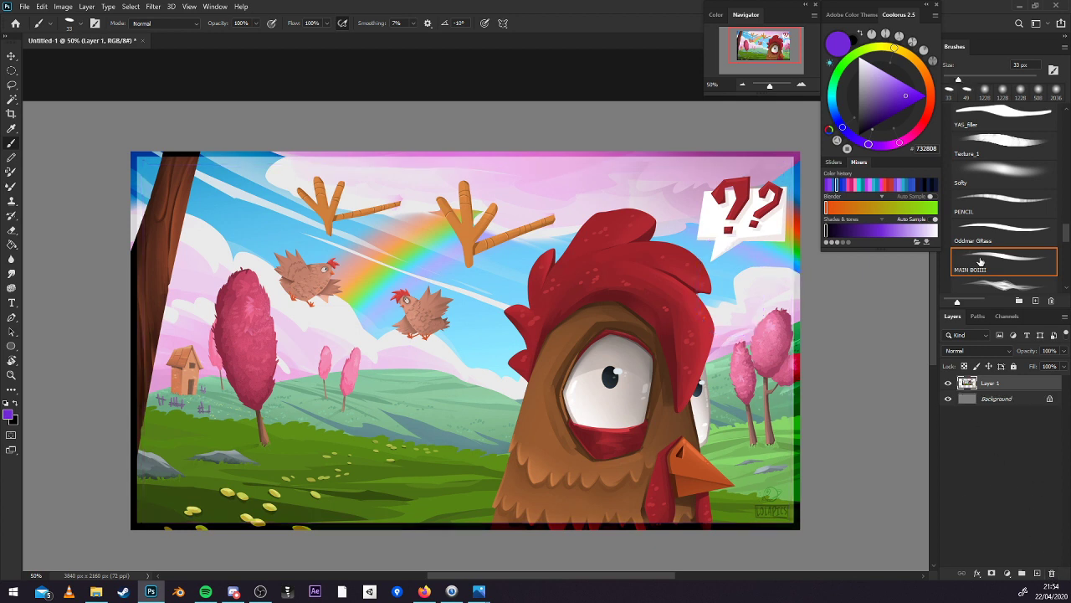
Paint a sky-blue swatch sampled from the illustration on the grey area beside it, with a matching grey swatch in #C1C1C1.
{"action": "left_click_drag", "start_coordinate": [868, 443], "coordinate": [699, 458]}
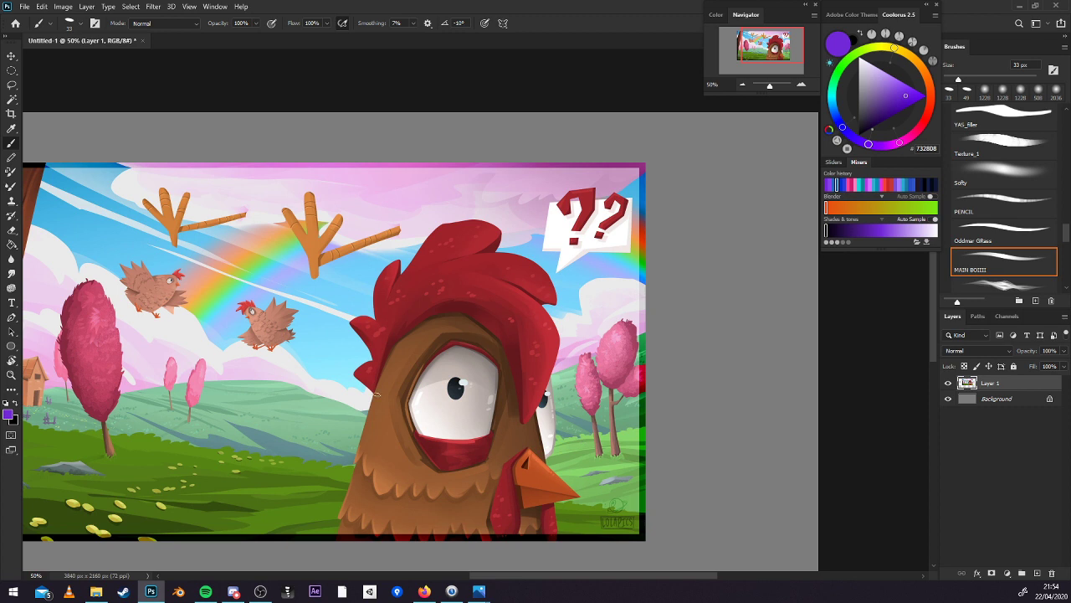
{"action": "left_click", "coordinate": [335, 395], "text": "alt"}
{"action": "mouse_move", "coordinate": [722, 199]}
{"action": "left_mouse_down"}
{"action": "mouse_move", "coordinate": [709, 243]}
{"action": "mouse_move", "coordinate": [716, 211]}
{"action": "mouse_move", "coordinate": [751, 206]}
{"action": "mouse_move", "coordinate": [738, 226]}
{"action": "left_mouse_up"}
{"action": "left_click", "coordinate": [859, 75]}
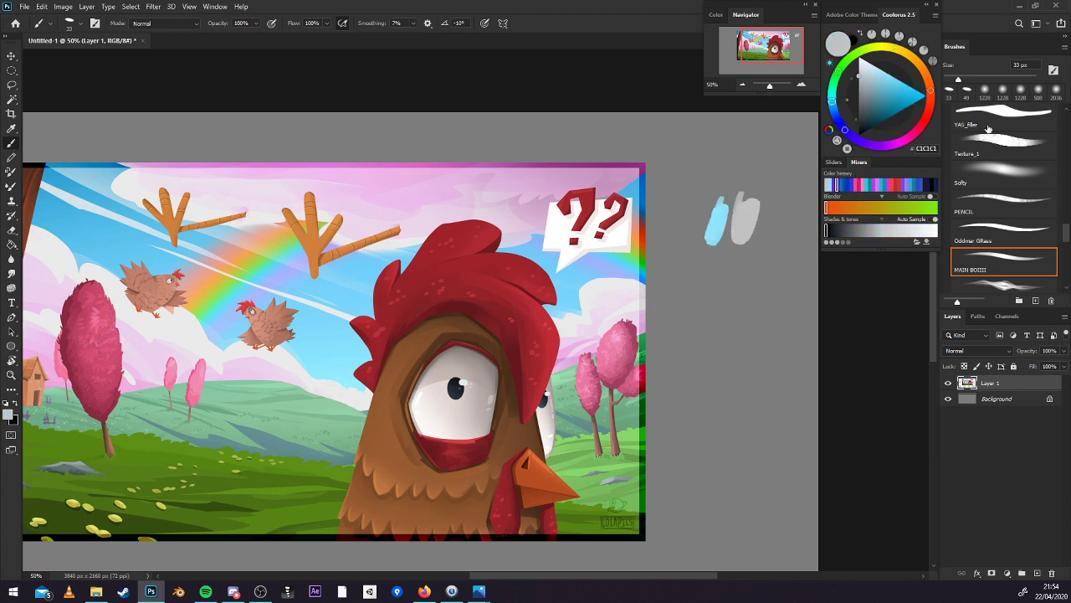
At 80 px, paint a swatch of the distant hill green #92CCA3 and grey #ADADAD swatches beside it and the upper grey.
{"action": "key", "text": "bracketright"}
{"action": "key", "text": "bracketright"}
{"action": "key", "text": "bracketright"}
{"action": "key", "text": "bracketright"}
{"action": "key", "text": "bracketright"}
{"action": "key", "text": "alt"}
{"action": "left_click", "coordinate": [295, 428], "text": "alt"}
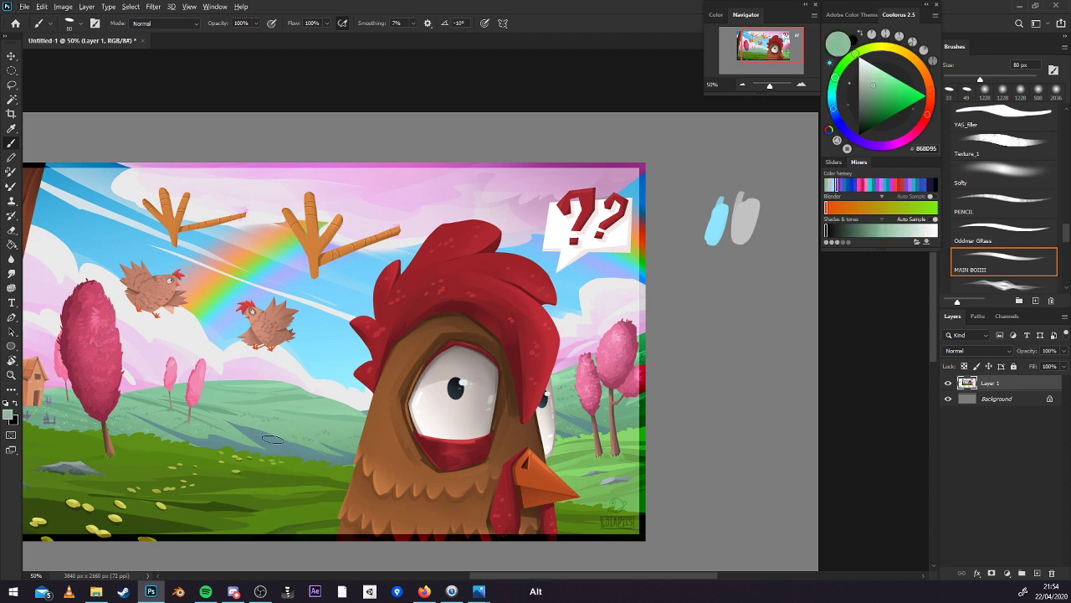
{"action": "left_click", "coordinate": [339, 403], "text": "alt"}
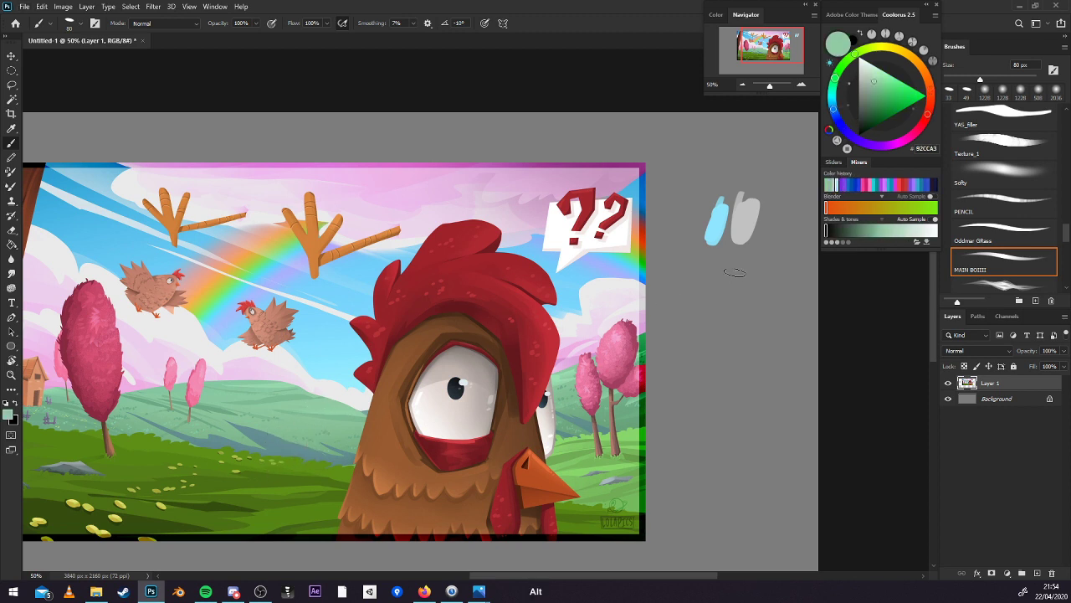
{"action": "left_click_drag", "start_coordinate": [734, 272], "coordinate": [696, 303]}
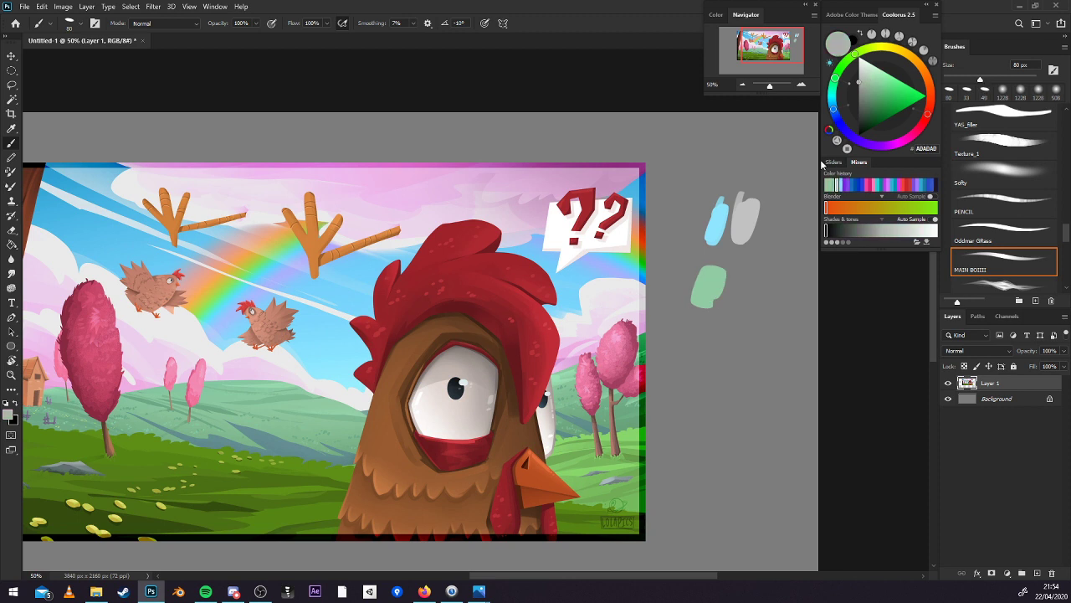
{"action": "left_click_drag", "start_coordinate": [756, 269], "coordinate": [733, 294]}
{"action": "left_click_drag", "start_coordinate": [763, 247], "coordinate": [760, 254]}
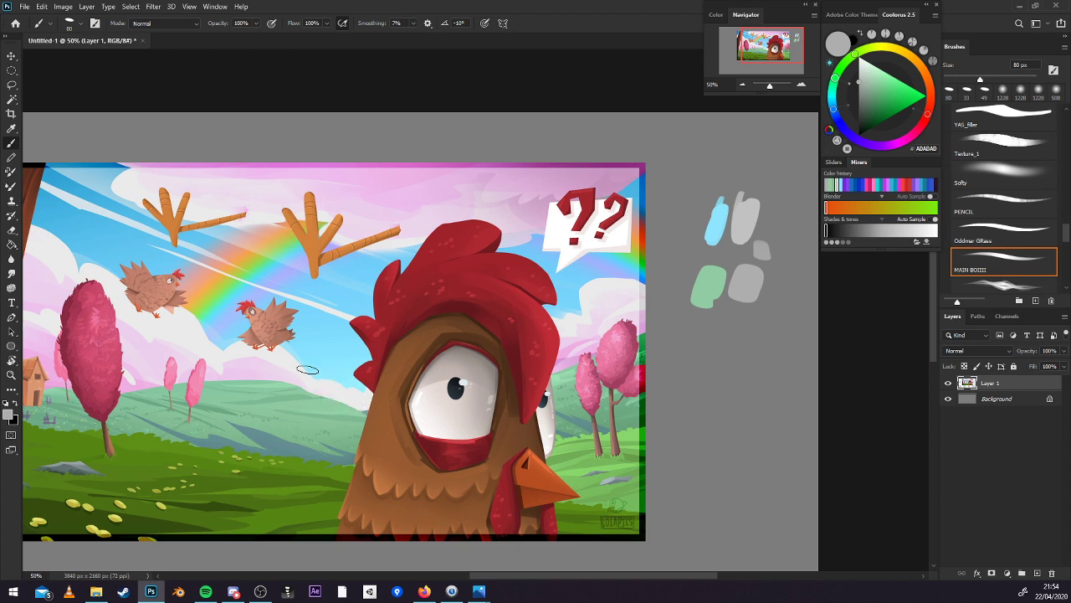
Try a near-white #EAEAEA swatch sampled from the clouds next to the grey swatches, and undo it.
{"action": "left_click", "coordinate": [333, 391], "text": "alt"}
{"action": "left_click_drag", "start_coordinate": [778, 243], "coordinate": [777, 256]}
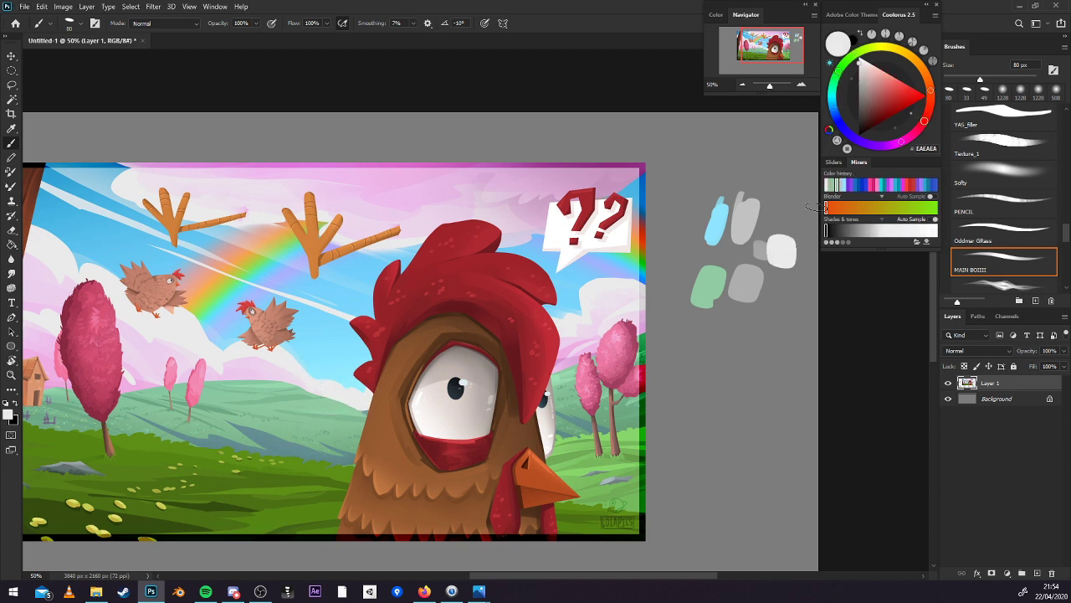
{"action": "key", "text": "ctrl+z"}
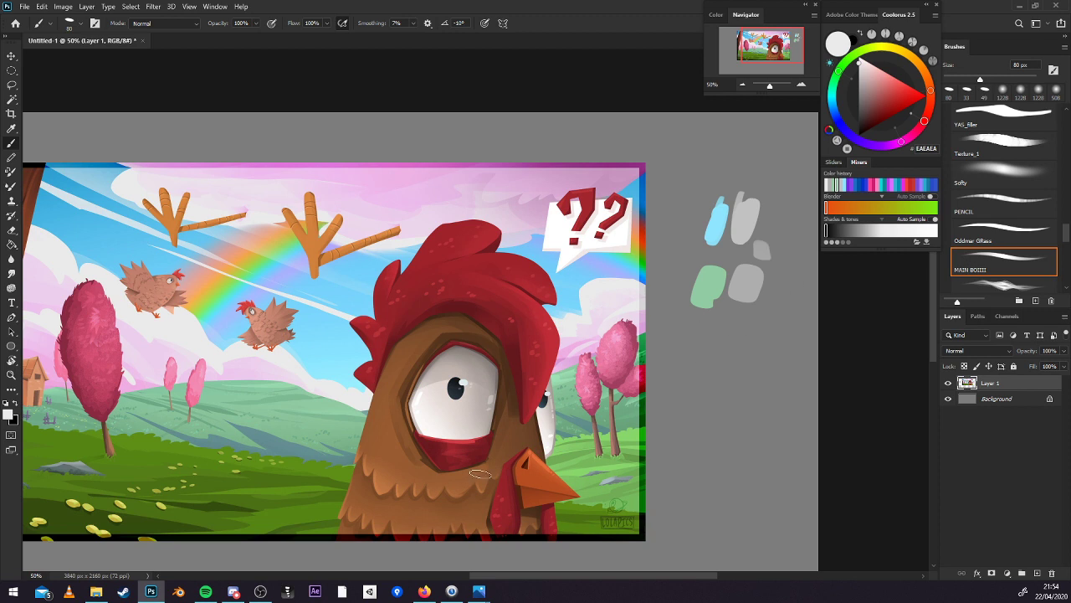
Sample the foreground grass green and paint its dark grey value swatch in #4F4F4F below the green swatch.
{"action": "left_click", "coordinate": [293, 491], "text": "alt"}
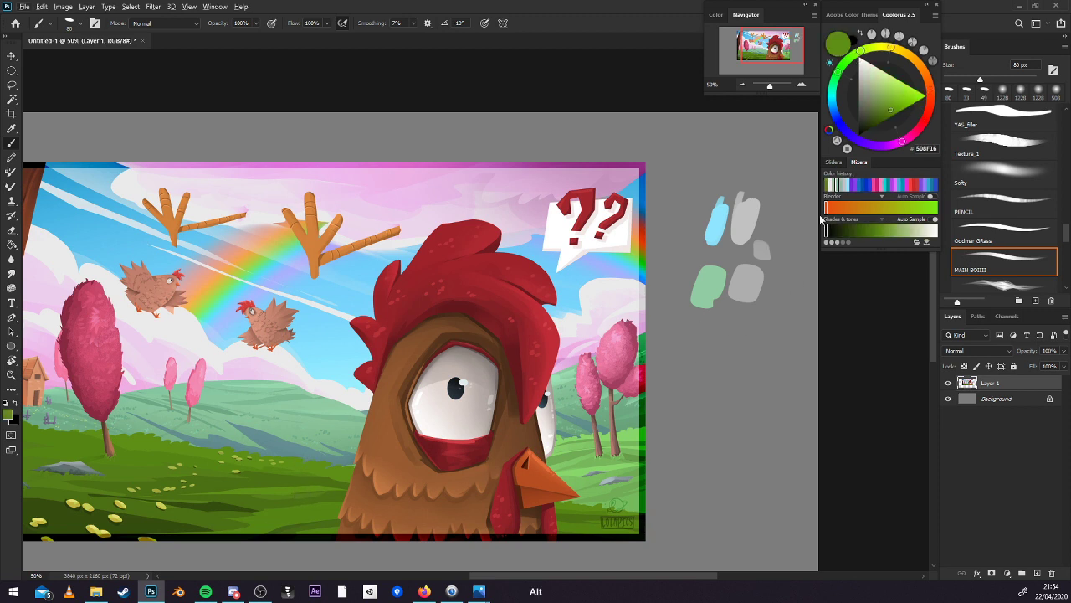
{"action": "left_click", "coordinate": [858, 110]}
{"action": "mouse_move", "coordinate": [721, 334]}
{"action": "left_mouse_down"}
{"action": "mouse_move", "coordinate": [715, 345]}
{"action": "mouse_move", "coordinate": [742, 325]}
{"action": "left_mouse_up"}
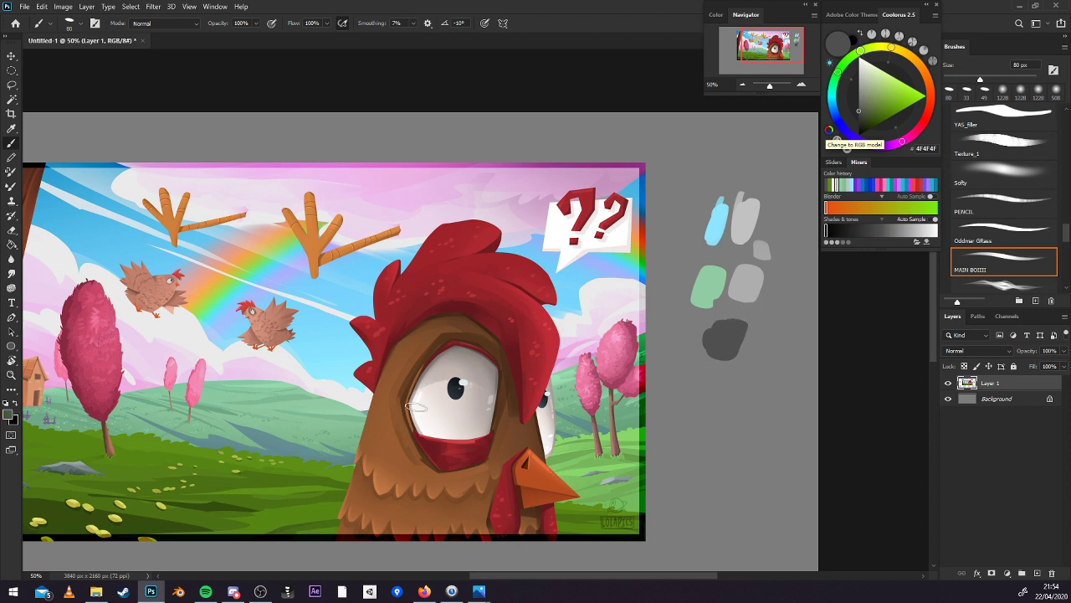
Sample the comb red and paint its mid-grey value #787878 between the light and dark grey swatches.
{"action": "left_click", "coordinate": [543, 302], "text": "alt"}
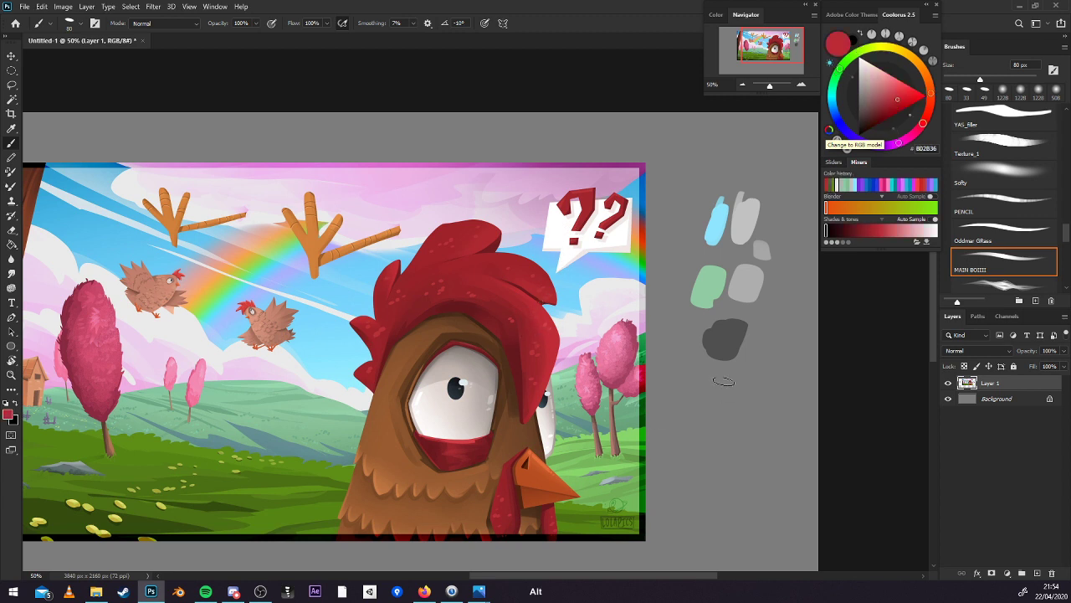
{"action": "left_click_drag", "start_coordinate": [897, 100], "coordinate": [859, 98]}
{"action": "left_click_drag", "start_coordinate": [759, 352], "coordinate": [760, 342]}
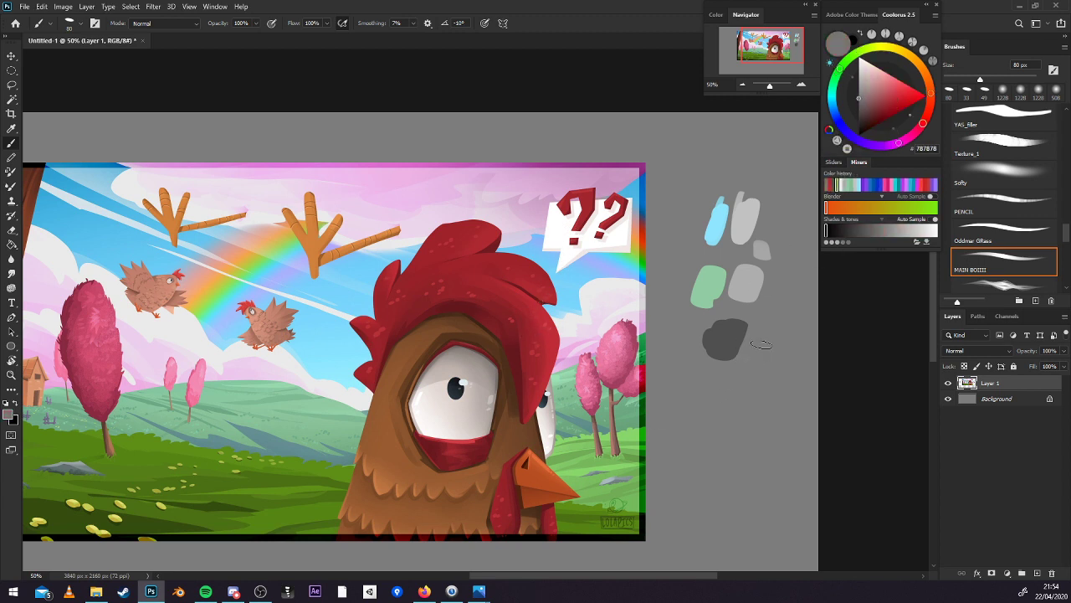
{"action": "key", "text": "ctrl+z"}
{"action": "left_click_drag", "start_coordinate": [750, 304], "coordinate": [746, 295]}
Trace a lasso selection around the large foreground chicken on Layer 1.
{"action": "left_click", "coordinate": [949, 383]}
{"action": "left_click", "coordinate": [949, 384]}
{"action": "key", "text": "l"}
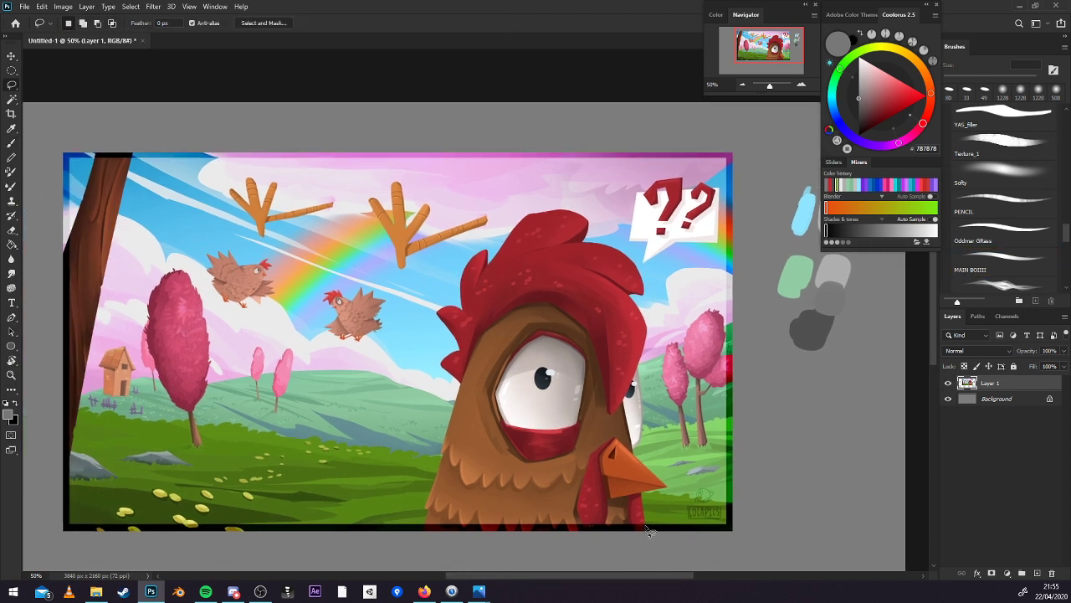
{"action": "mouse_move", "coordinate": [649, 532]}
{"action": "left_mouse_down"}
{"action": "mouse_move", "coordinate": [644, 500]}
{"action": "mouse_move", "coordinate": [663, 492]}
{"action": "mouse_move", "coordinate": [637, 457]}
{"action": "mouse_move", "coordinate": [644, 351]}
{"action": "mouse_move", "coordinate": [634, 303]}
{"action": "mouse_move", "coordinate": [644, 283]}
{"action": "mouse_move", "coordinate": [611, 250]}
{"action": "mouse_move", "coordinate": [584, 246]}
{"action": "mouse_move", "coordinate": [590, 224]}
{"action": "mouse_move", "coordinate": [554, 213]}
{"action": "mouse_move", "coordinate": [469, 274]}
{"action": "mouse_move", "coordinate": [463, 313]}
{"action": "mouse_move", "coordinate": [442, 313]}
{"action": "mouse_move", "coordinate": [462, 356]}
{"action": "mouse_move", "coordinate": [441, 365]}
{"action": "mouse_move", "coordinate": [463, 392]}
{"action": "mouse_move", "coordinate": [414, 534]}
{"action": "mouse_move", "coordinate": [644, 540]}
{"action": "left_mouse_up"}
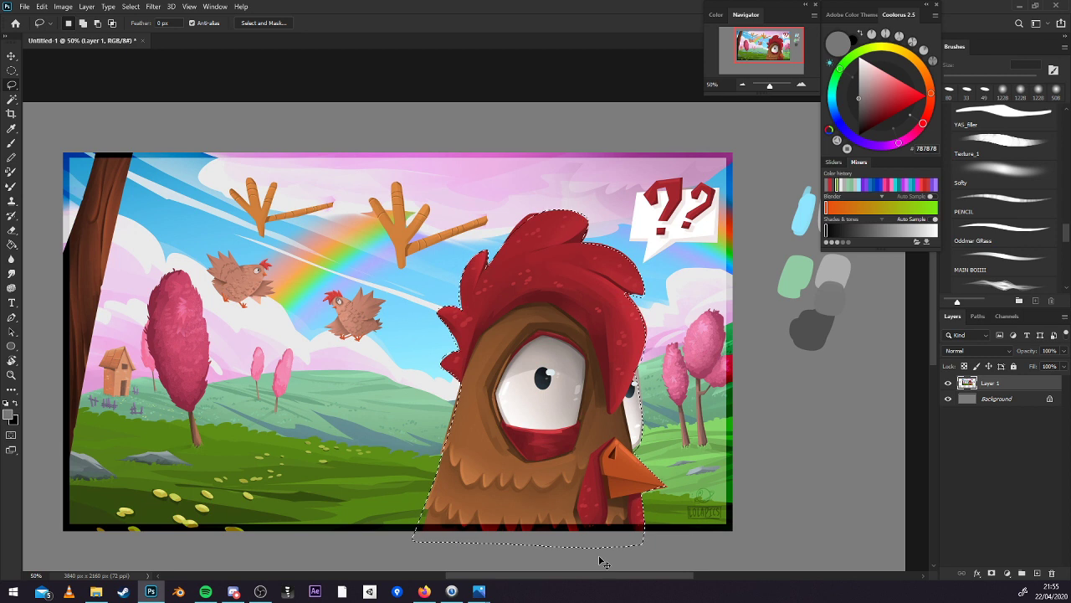
Darken the selected chicken with Levels, using midtones 0.85 and output levels 4 and 235.
{"action": "key", "text": "ctrl+l"}
{"action": "left_click_drag", "start_coordinate": [878, 384], "coordinate": [884, 385]}
{"action": "left_click_drag", "start_coordinate": [946, 430], "coordinate": [935, 430]}
{"action": "left_click_drag", "start_coordinate": [810, 432], "coordinate": [808, 430]}
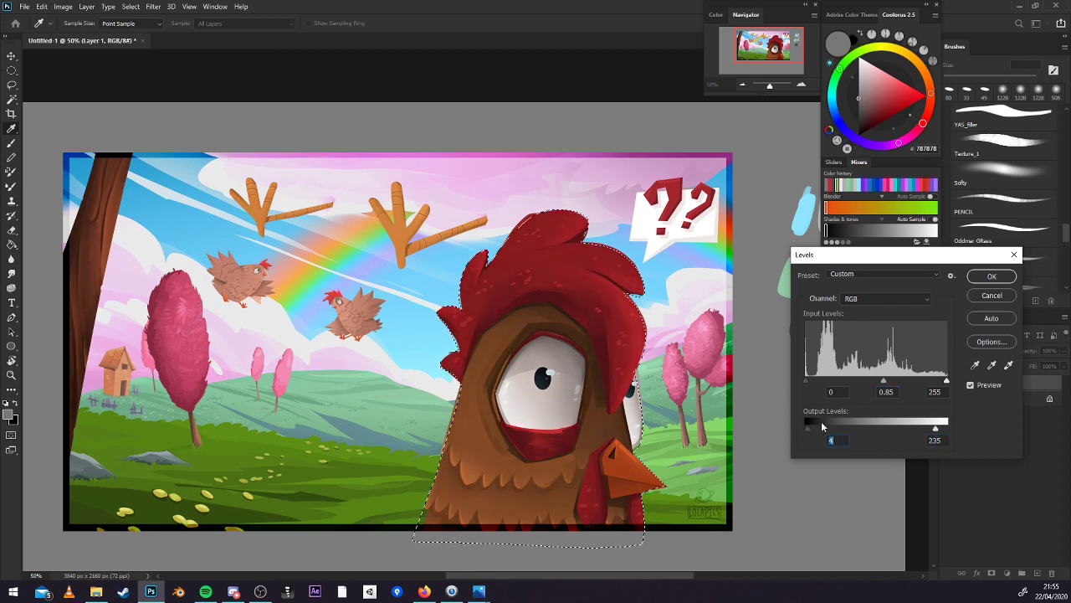
Reduce the selected rooster's contrast with Levels, setting input white to 237 and output white to 217.
{"action": "left_click_drag", "start_coordinate": [935, 430], "coordinate": [926, 430]}
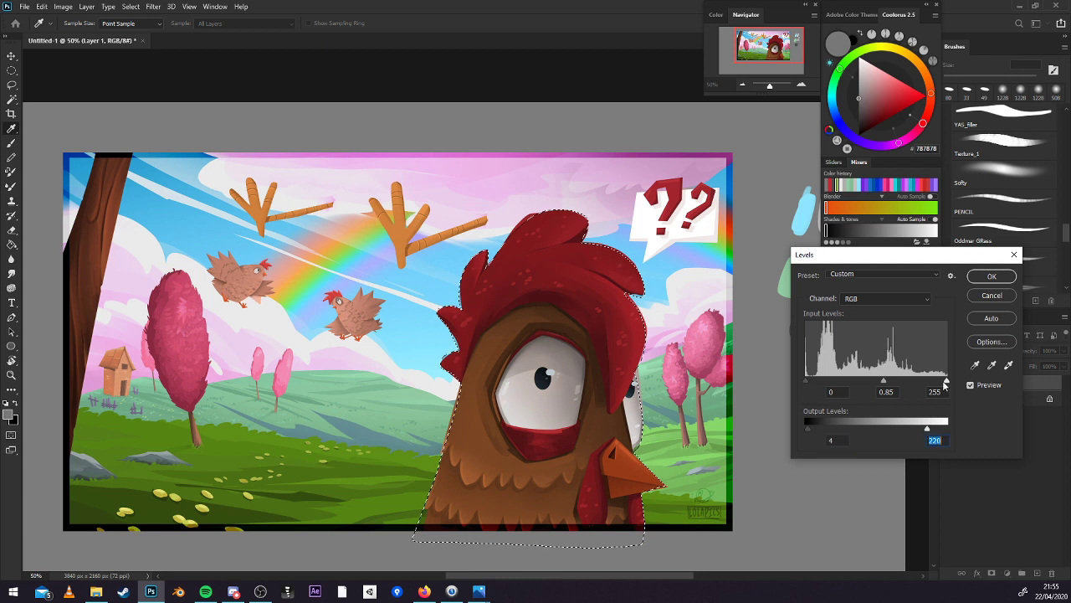
{"action": "left_click_drag", "start_coordinate": [947, 383], "coordinate": [937, 390]}
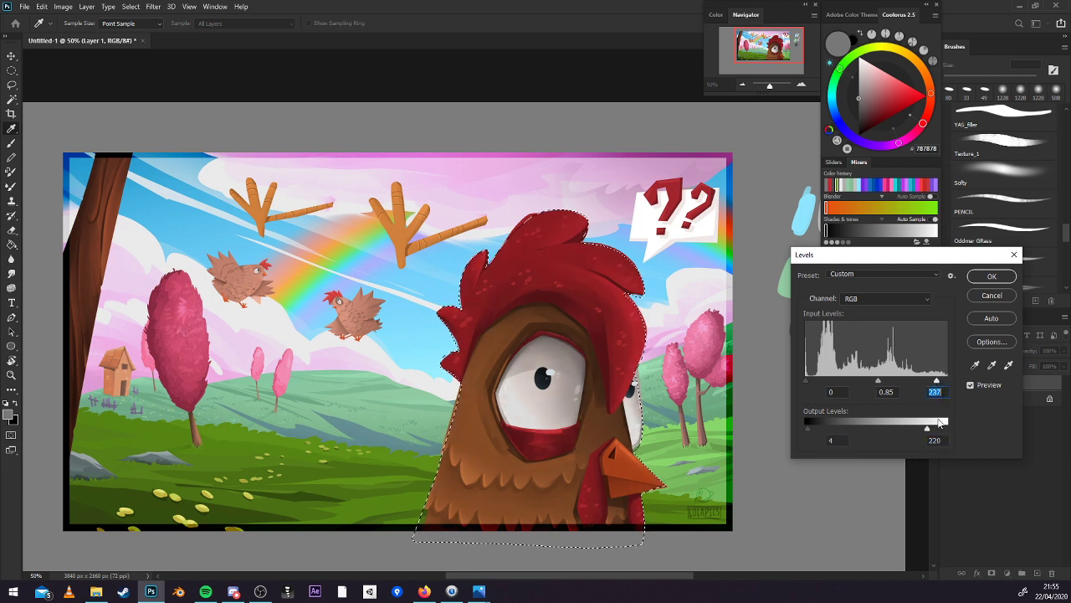
{"action": "left_click_drag", "start_coordinate": [927, 430], "coordinate": [934, 423]}
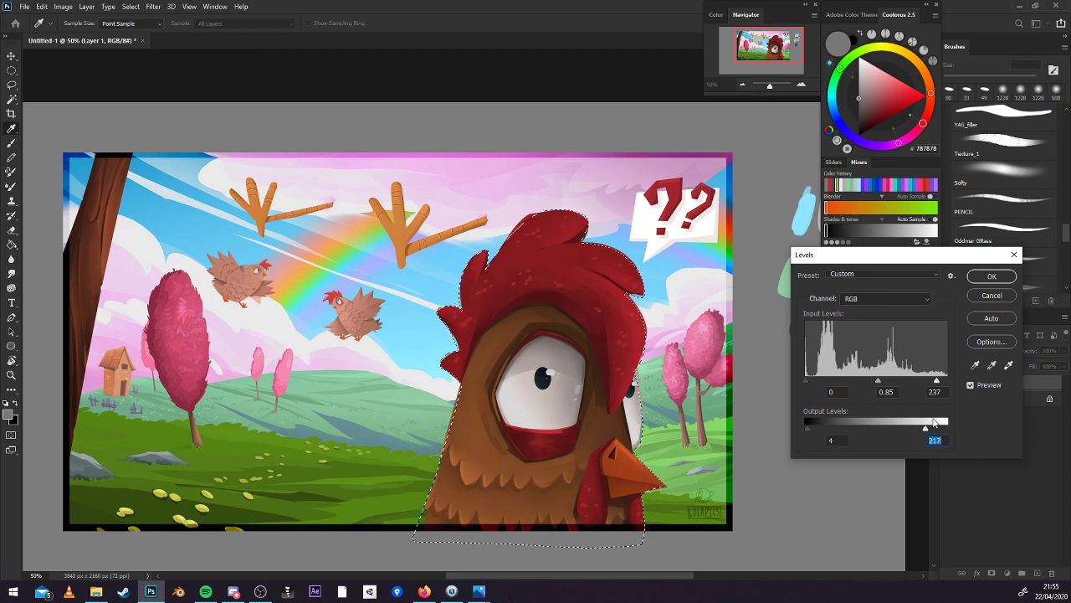
{"action": "left_click", "coordinate": [991, 279]}
Raise the selected rooster's saturation by +5 with Hue/Saturation and deselect it.
{"action": "key", "text": "ctrl+u"}
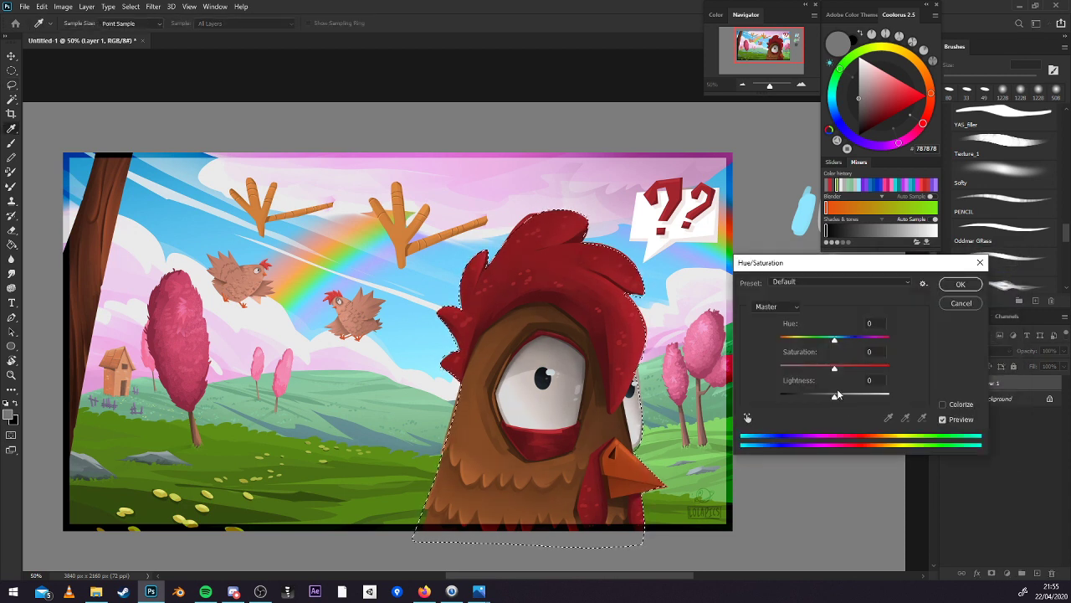
{"action": "left_click_drag", "start_coordinate": [834, 369], "coordinate": [840, 370]}
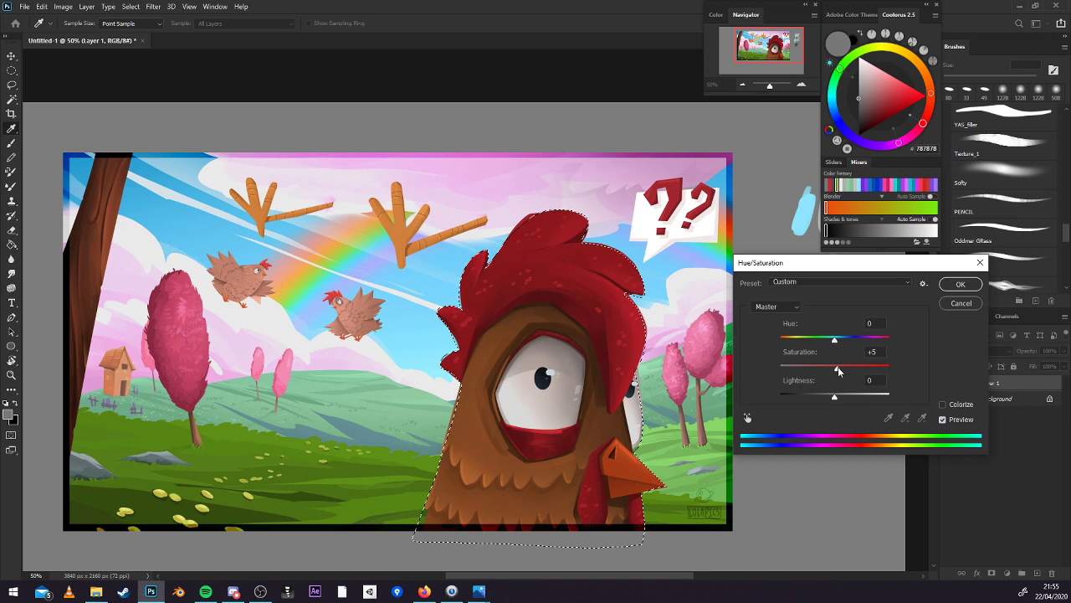
{"action": "left_click", "coordinate": [961, 284]}
{"action": "key", "text": "l"}
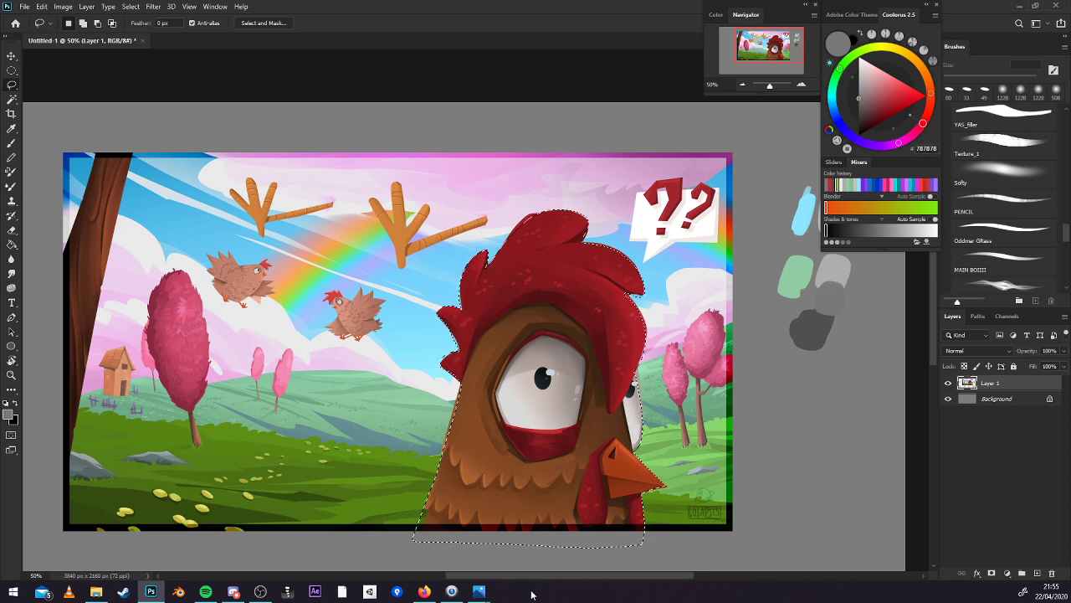
{"action": "key", "text": "ctrl+d"}
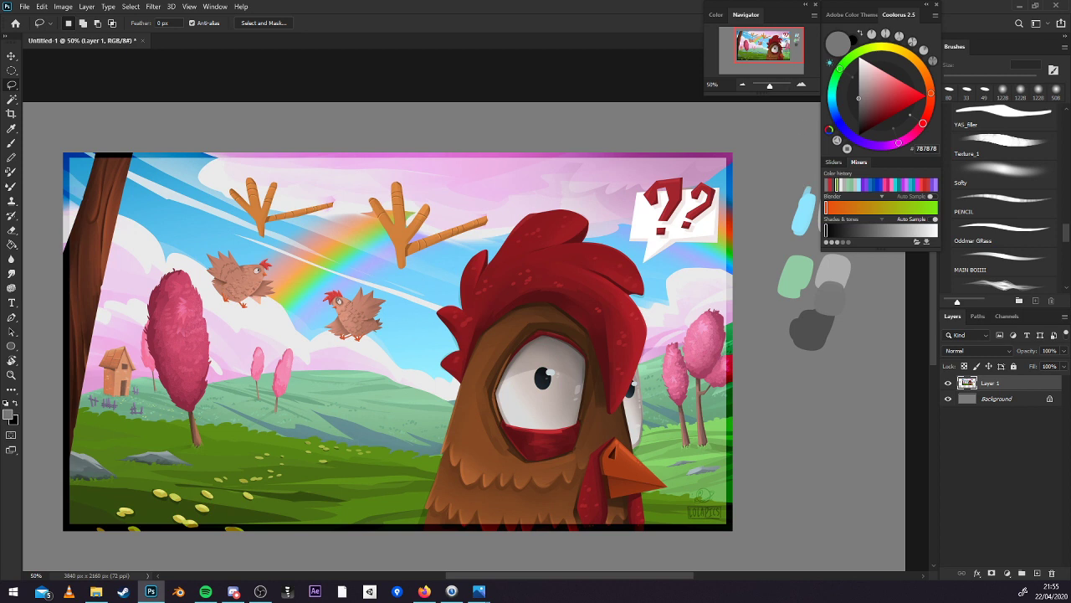
Set up the MAIN BOIIII brush at 48 px and sample green from the foreground meadow.
{"action": "left_click_drag", "start_coordinate": [742, 393], "coordinate": [837, 345]}
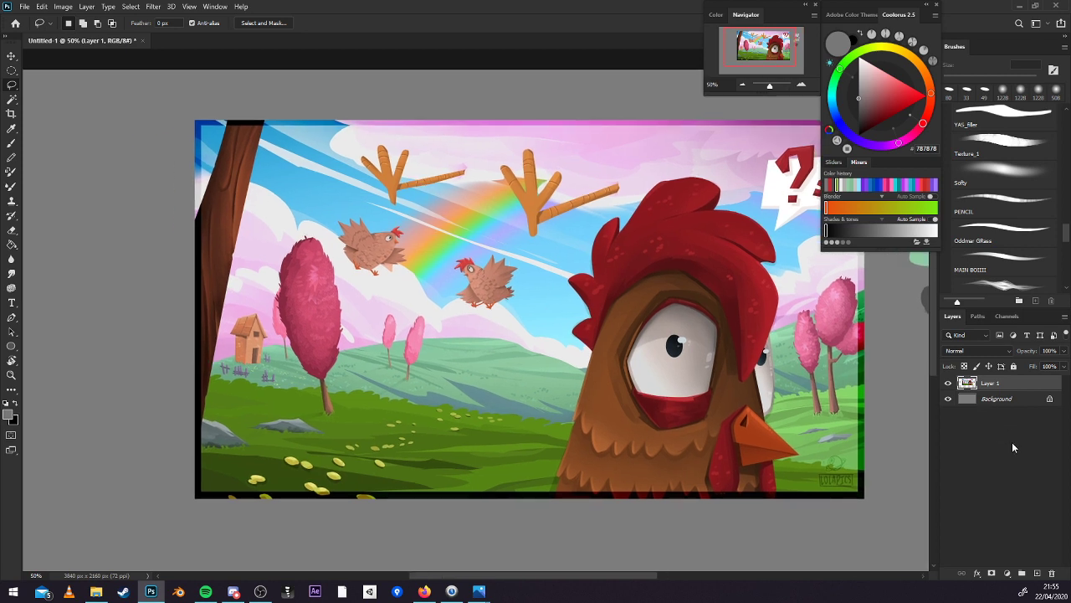
{"action": "key", "text": "b"}
{"action": "left_click", "coordinate": [996, 80]}
{"action": "left_click_drag", "start_coordinate": [647, 402], "coordinate": [767, 392]}
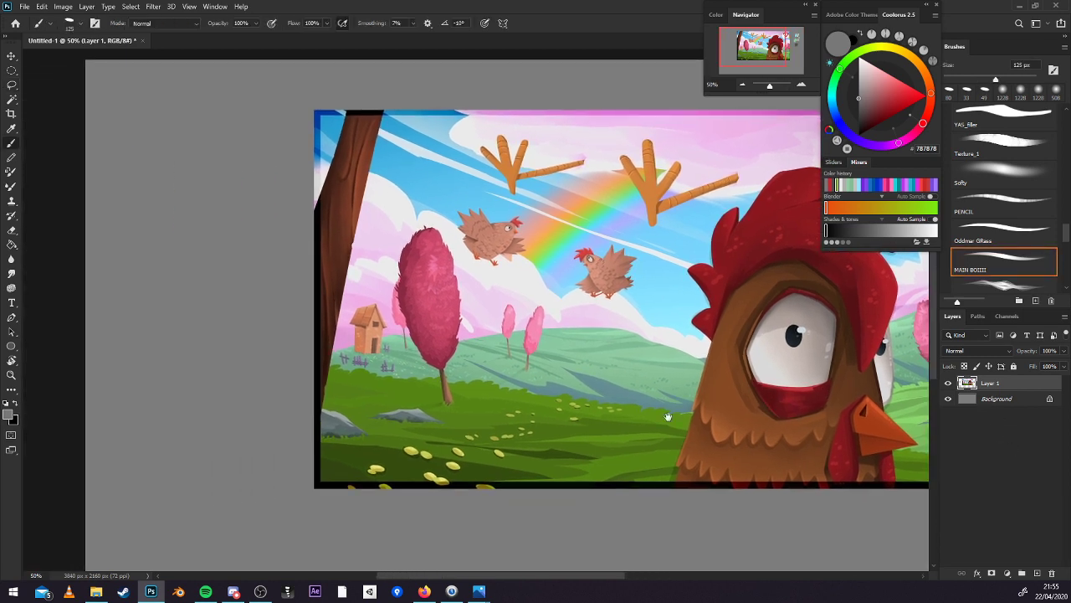
{"action": "left_click", "coordinate": [505, 394], "text": "alt"}
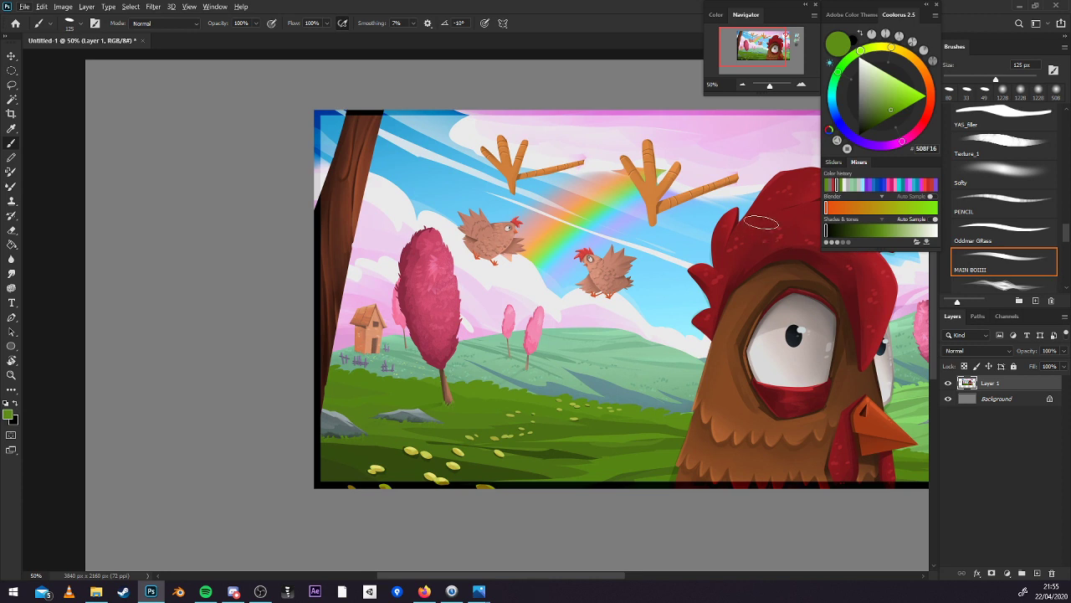
{"action": "left_click", "coordinate": [965, 80]}
Try marking the foreground meadow and the distant hills with green ovals.
{"action": "mouse_move", "coordinate": [562, 407]}
{"action": "left_mouse_down"}
{"action": "mouse_move", "coordinate": [595, 379]}
{"action": "mouse_move", "coordinate": [459, 353]}
{"action": "mouse_move", "coordinate": [560, 332]}
{"action": "left_mouse_up"}
{"action": "key", "text": "ctrl+z"}
{"action": "left_click", "coordinate": [559, 459], "text": "alt"}
{"action": "mouse_move", "coordinate": [626, 403]}
{"action": "left_mouse_down"}
{"action": "mouse_move", "coordinate": [393, 376]}
{"action": "mouse_move", "coordinate": [623, 460]}
{"action": "left_mouse_up"}
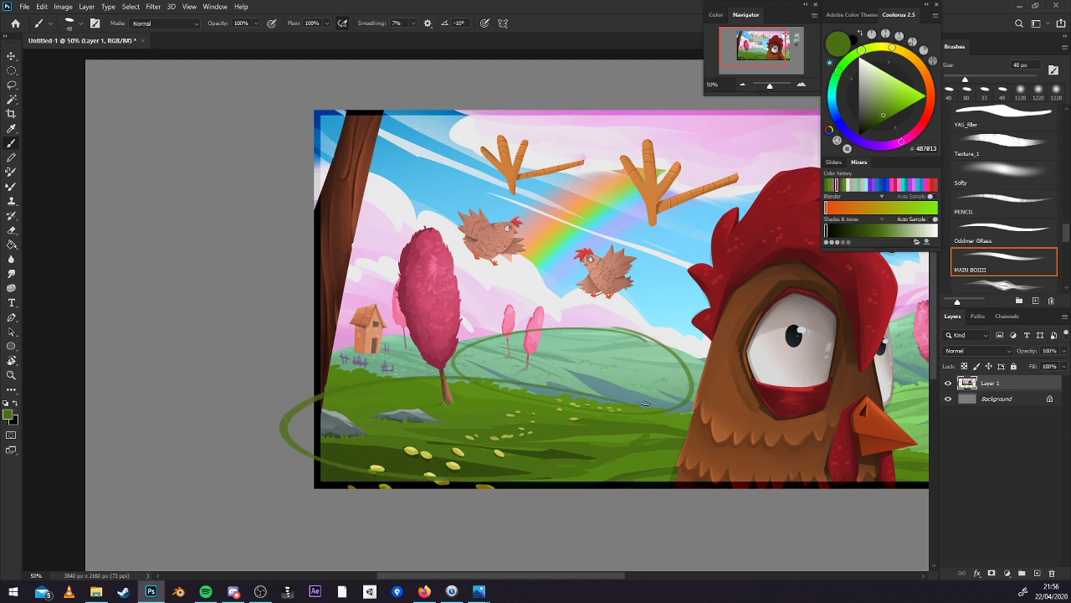
{"action": "key", "text": "ctrl+z"}
{"action": "key", "text": "ctrl+z"}
Sample the distant hill's pale green, make it more saturated, and paint transition strokes on the meadow beside the rooster.
{"action": "left_click", "coordinate": [693, 346], "text": "alt"}
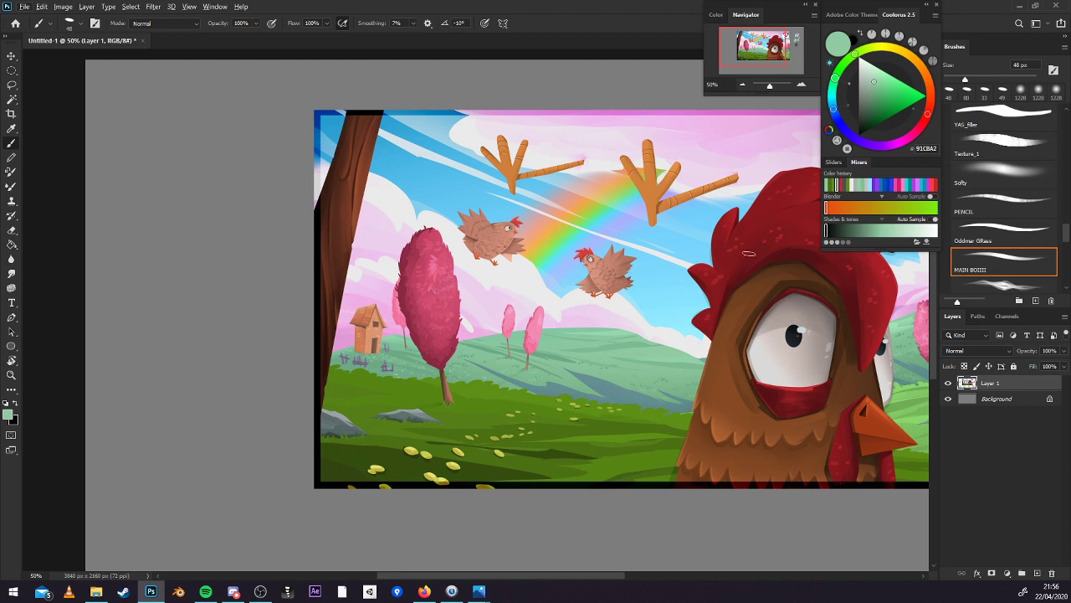
{"action": "mouse_move", "coordinate": [835, 77]}
{"action": "left_mouse_down"}
{"action": "mouse_move", "coordinate": [843, 64]}
{"action": "mouse_move", "coordinate": [884, 99]}
{"action": "left_mouse_up"}
{"action": "mouse_move", "coordinate": [623, 421]}
{"action": "left_mouse_down"}
{"action": "mouse_move", "coordinate": [601, 415]}
{"action": "mouse_move", "coordinate": [643, 409]}
{"action": "left_mouse_up"}
Darken the green to 408C25 and extend the painted meadow patch toward the rooster, reducing the brush to 33 px.
{"action": "left_click", "coordinate": [887, 104]}
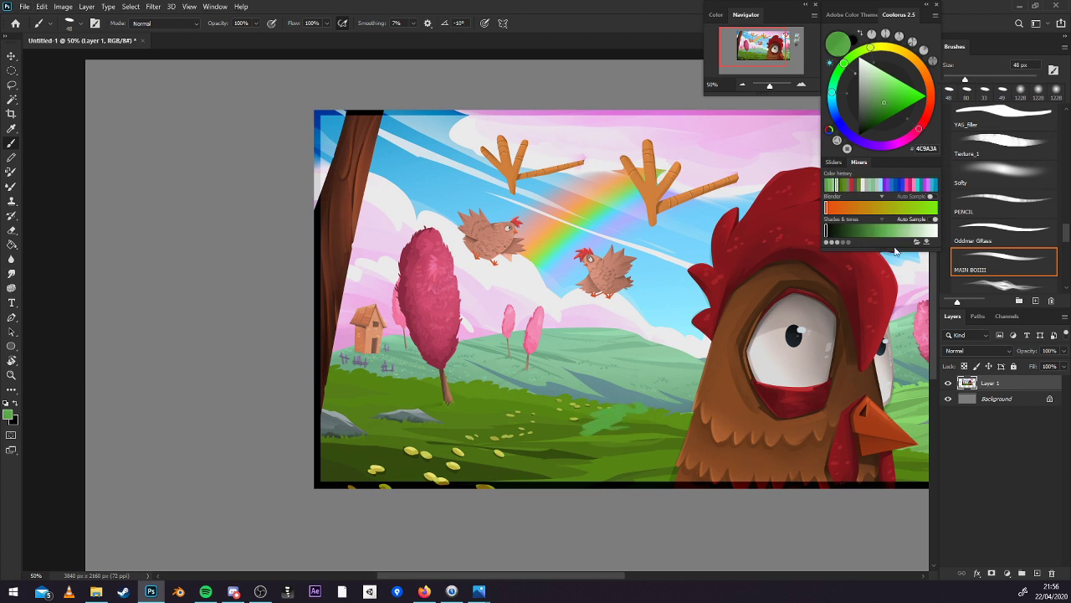
{"action": "left_click_drag", "start_coordinate": [844, 63], "coordinate": [846, 60]}
{"action": "left_click", "coordinate": [885, 107]}
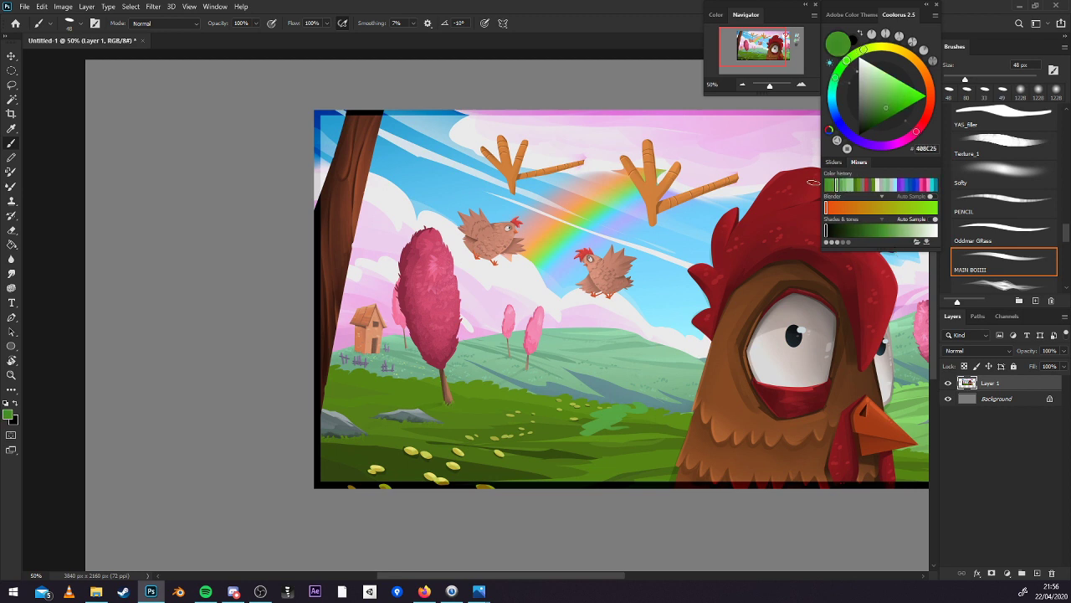
{"action": "mouse_move", "coordinate": [626, 414]}
{"action": "left_mouse_down"}
{"action": "mouse_move", "coordinate": [612, 430]}
{"action": "mouse_move", "coordinate": [637, 407]}
{"action": "left_mouse_up"}
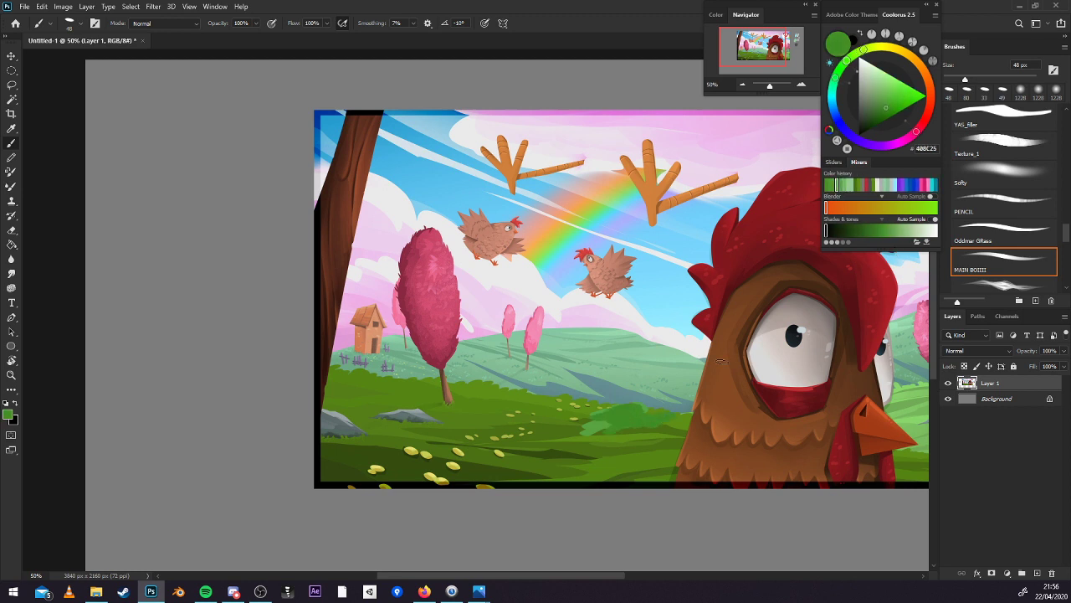
{"action": "left_click", "coordinate": [986, 88]}
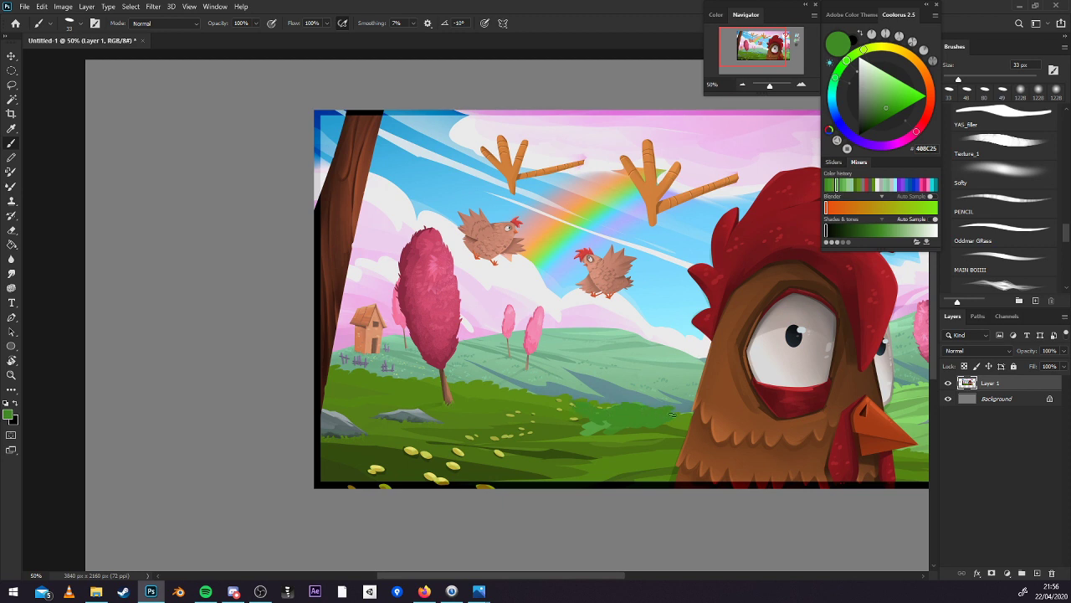
{"action": "left_click_drag", "start_coordinate": [790, 504], "coordinate": [662, 505]}
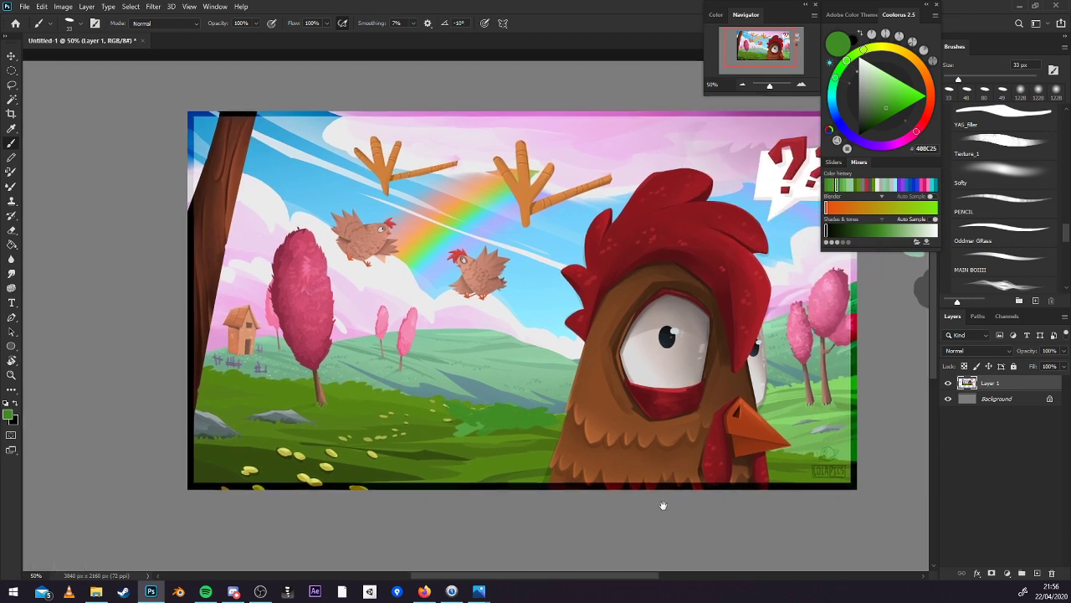
{"action": "left_click", "coordinate": [986, 79]}
{"action": "left_click", "coordinate": [742, 84]}
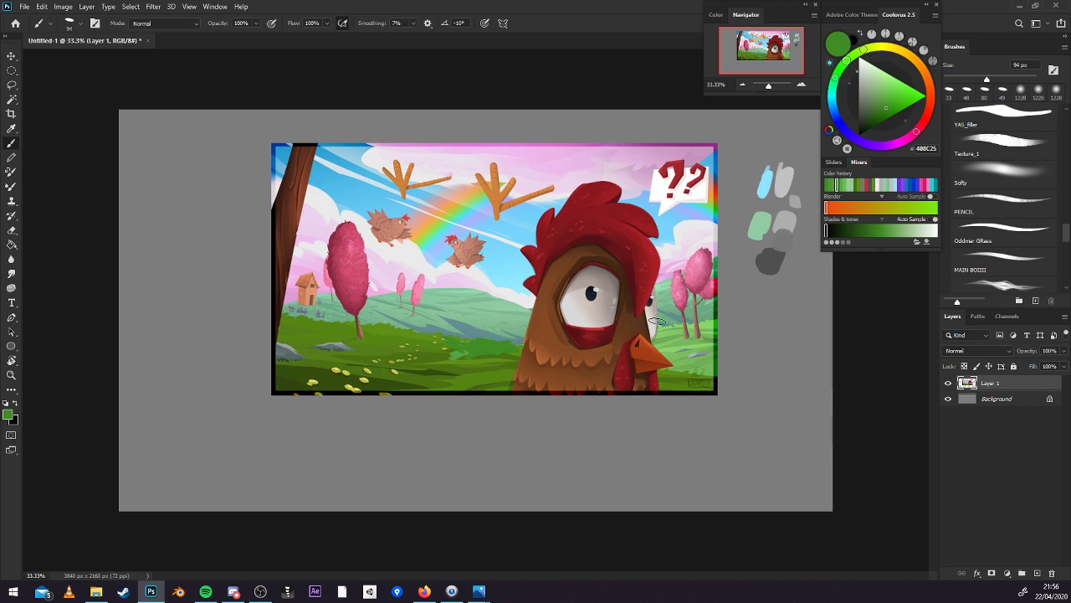
{"action": "left_click", "coordinate": [963, 79]}
{"action": "left_click", "coordinate": [801, 84]}
Lasso the large foreground tree trunk and darken it by lowering the output white level in Levels.
{"action": "mouse_move", "coordinate": [646, 350]}
{"action": "left_mouse_down"}
{"action": "mouse_move", "coordinate": [784, 387]}
{"action": "mouse_move", "coordinate": [757, 462]}
{"action": "mouse_move", "coordinate": [742, 415]}
{"action": "left_mouse_up"}
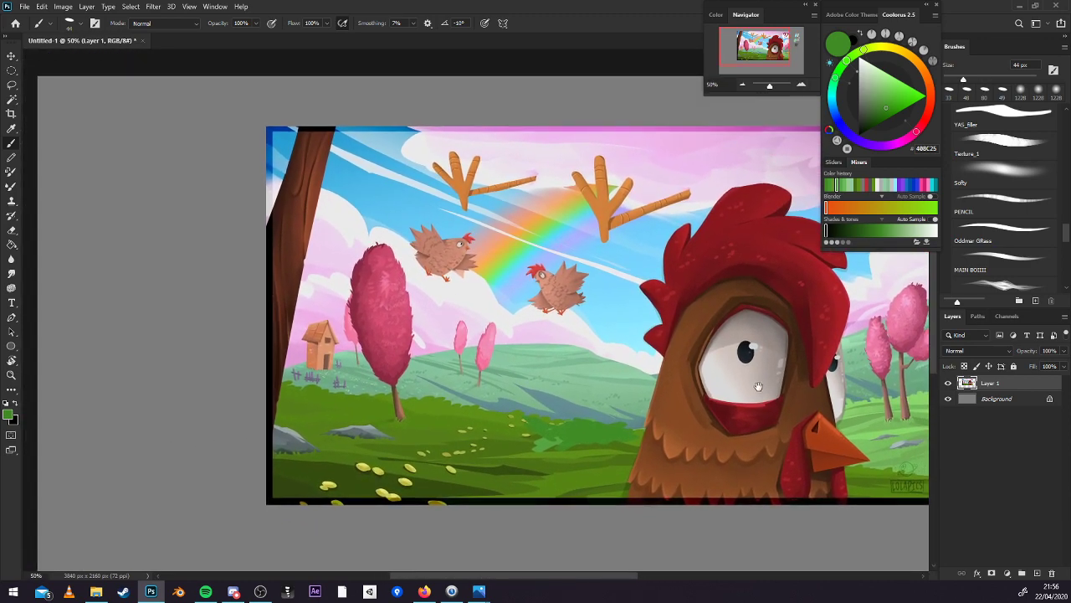
{"action": "key", "text": "l"}
{"action": "mouse_move", "coordinate": [338, 140]}
{"action": "left_mouse_down"}
{"action": "mouse_move", "coordinate": [264, 434]}
{"action": "mouse_move", "coordinate": [291, 180]}
{"action": "mouse_move", "coordinate": [335, 132]}
{"action": "left_mouse_up"}
{"action": "key", "text": "ctrl+l"}
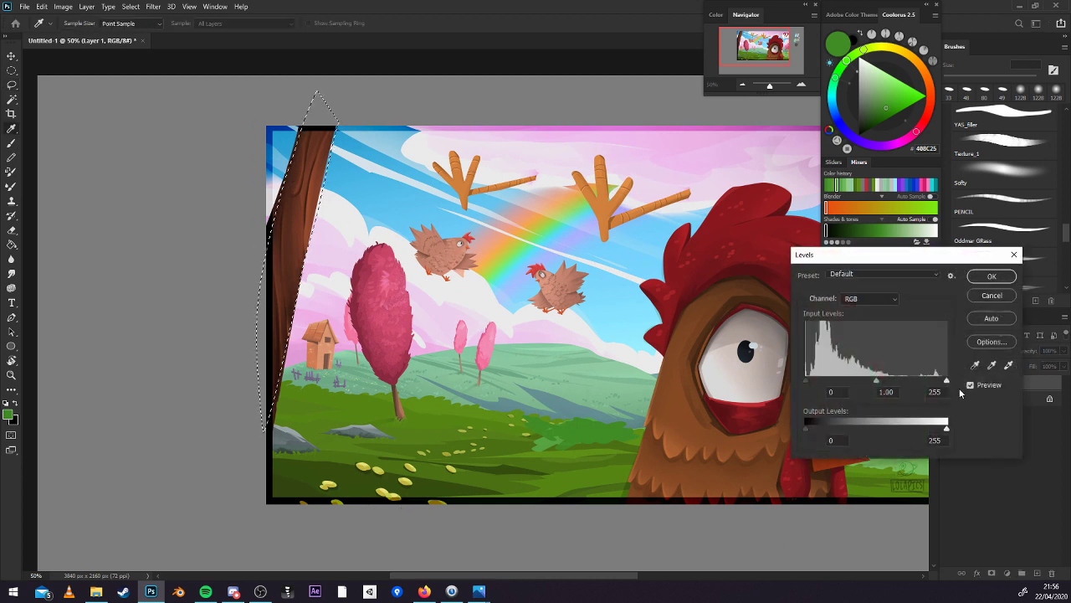
{"action": "left_click_drag", "start_coordinate": [946, 429], "coordinate": [914, 431]}
{"action": "left_click", "coordinate": [991, 276]}
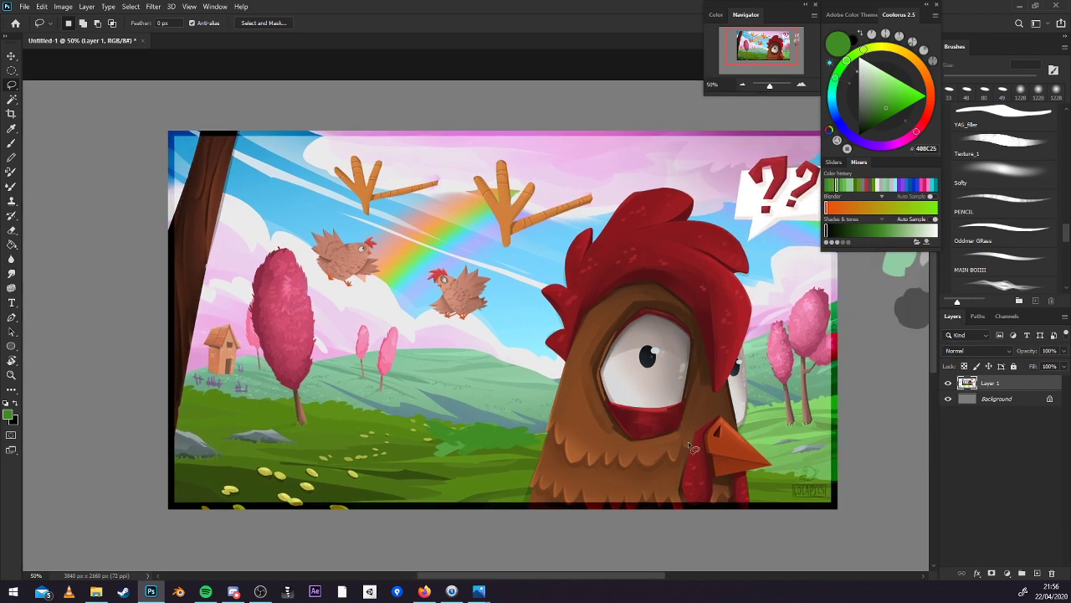
Toggle the visibility of Layer 1 and look over the whole painting.
{"action": "mouse_move", "coordinate": [692, 448]}
{"action": "left_mouse_down"}
{"action": "mouse_move", "coordinate": [721, 423]}
{"action": "mouse_move", "coordinate": [790, 438]}
{"action": "left_mouse_up"}
{"action": "left_click", "coordinate": [948, 384]}
{"action": "left_click", "coordinate": [949, 383]}
{"action": "left_click_drag", "start_coordinate": [768, 387], "coordinate": [571, 452]}
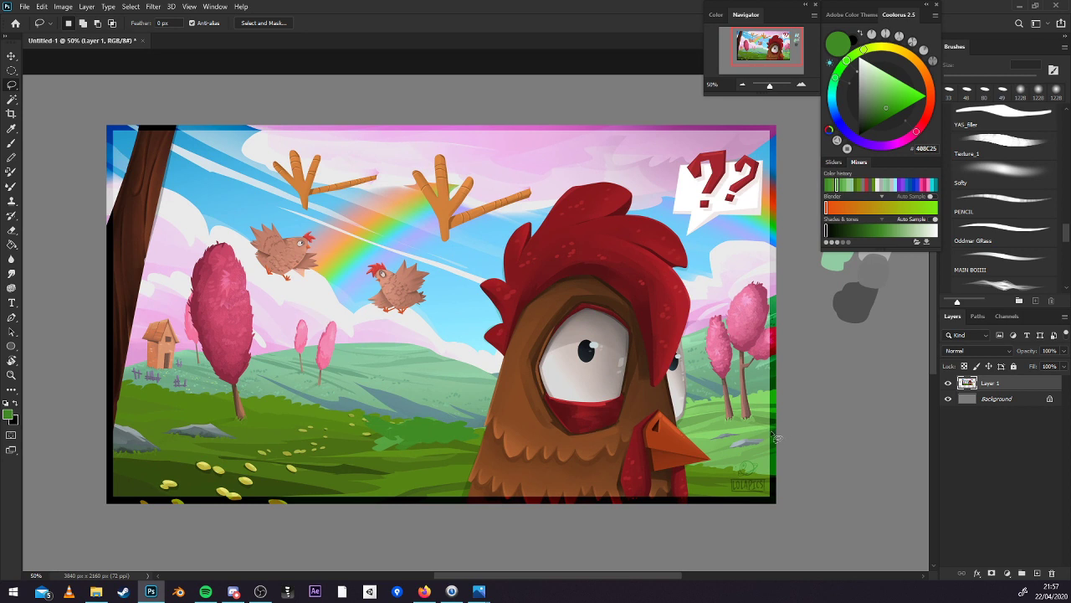
Prepare a 32 px brush in near-white FAFAFA and add a new layer above the painting.
{"action": "key", "text": "b"}
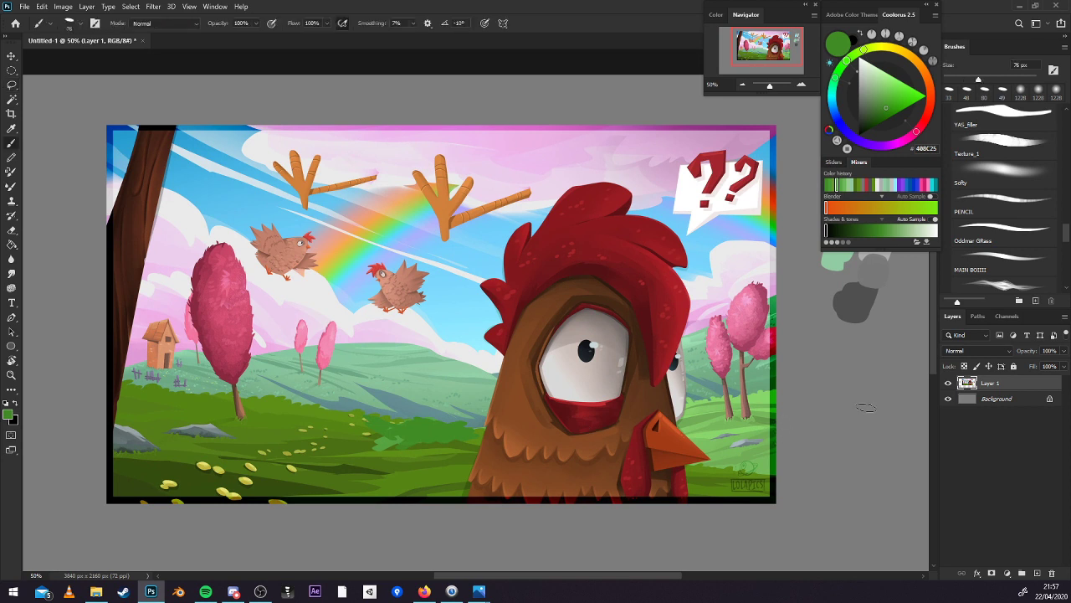
{"action": "mouse_move", "coordinate": [777, 435]}
{"action": "left_mouse_down"}
{"action": "mouse_move", "coordinate": [801, 439]}
{"action": "mouse_move", "coordinate": [885, 410]}
{"action": "mouse_move", "coordinate": [813, 427]}
{"action": "left_mouse_up"}
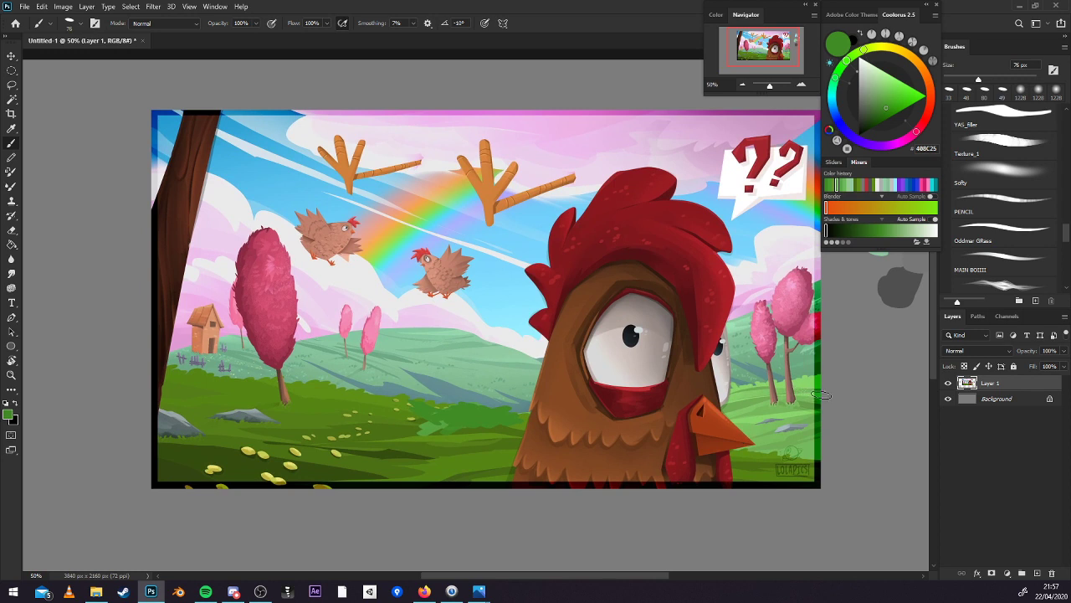
{"action": "left_click_drag", "start_coordinate": [870, 74], "coordinate": [860, 58]}
{"action": "left_click", "coordinate": [743, 84]}
{"action": "left_click", "coordinate": [1037, 573]}
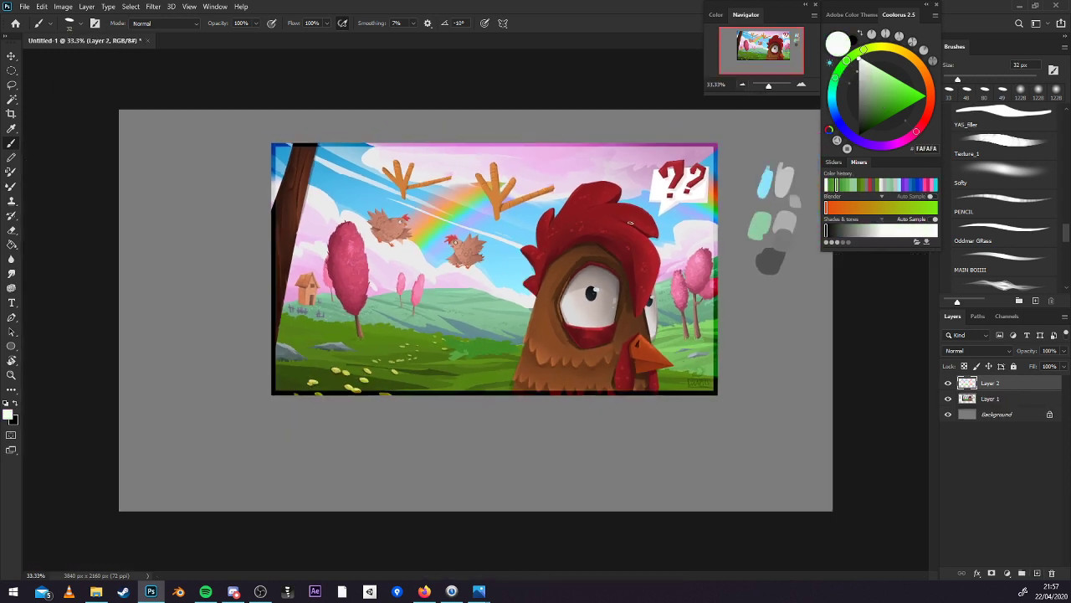
Draw a rough white rectangular frame around the landscape area beside the rooster, from the tree trunk to the rooster's edge.
{"action": "left_click_drag", "start_coordinate": [623, 198], "coordinate": [529, 252]}
{"action": "key", "text": "ctrl+z"}
{"action": "mouse_move", "coordinate": [536, 153]}
{"action": "left_mouse_down"}
{"action": "mouse_move", "coordinate": [525, 368]}
{"action": "mouse_move", "coordinate": [284, 390]}
{"action": "mouse_move", "coordinate": [274, 196]}
{"action": "mouse_move", "coordinate": [320, 151]}
{"action": "mouse_move", "coordinate": [525, 147]}
{"action": "mouse_move", "coordinate": [517, 383]}
{"action": "mouse_move", "coordinate": [285, 382]}
{"action": "left_mouse_up"}
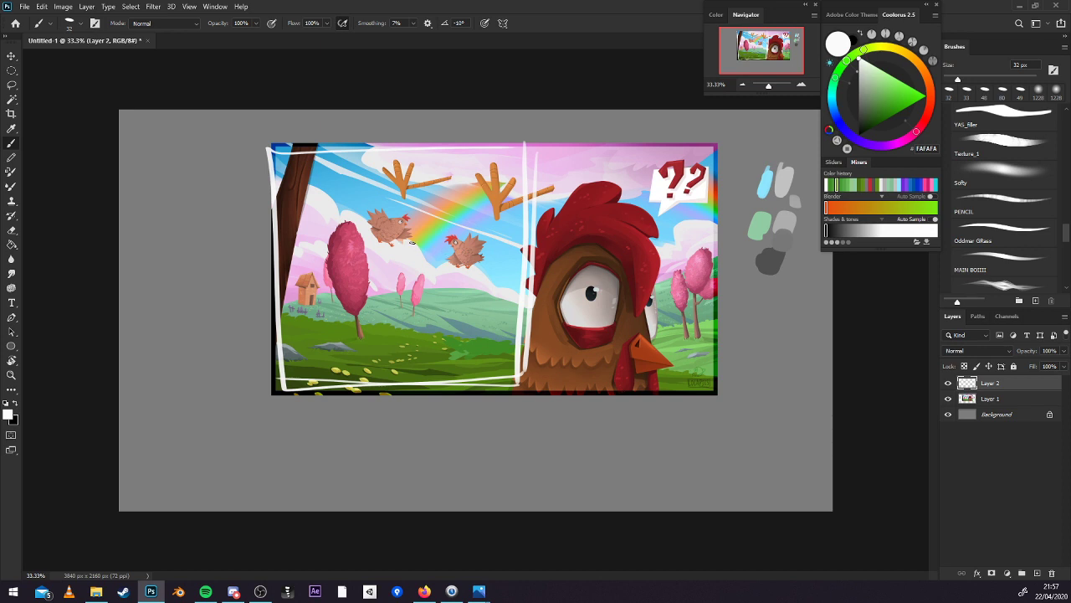
Try circling the large pink tree and the small house in white.
{"action": "left_click_drag", "start_coordinate": [322, 312], "coordinate": [368, 303]}
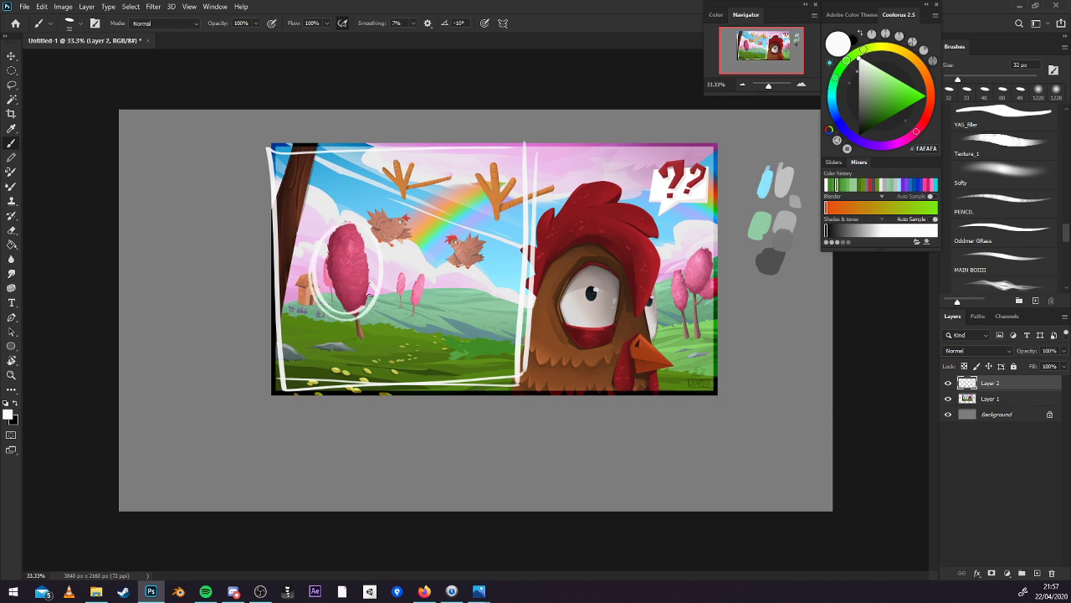
{"action": "key", "text": "ctrl+z"}
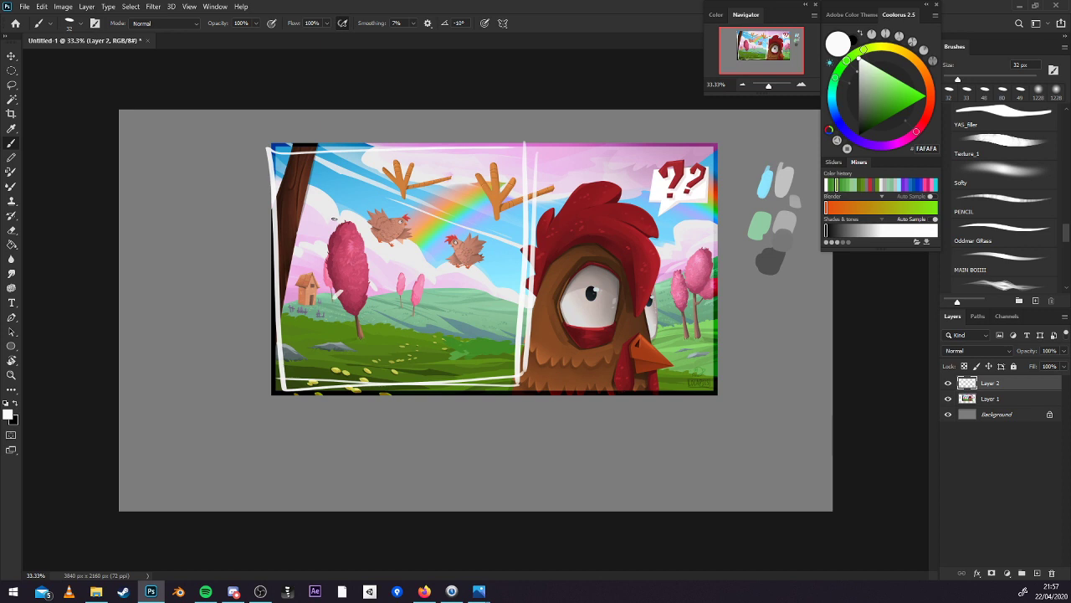
{"action": "left_click_drag", "start_coordinate": [312, 268], "coordinate": [306, 308]}
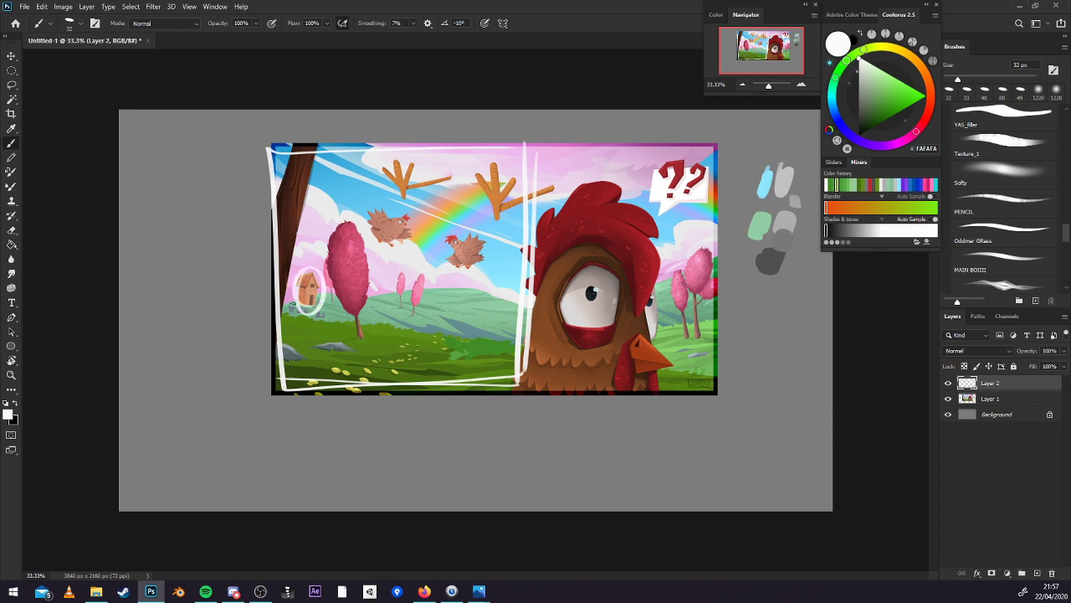
{"action": "key", "text": "ctrl+z"}
Outline the two small flying chickens with white circles and the two bird feet with white boxes.
{"action": "left_click_drag", "start_coordinate": [400, 206], "coordinate": [409, 237]}
{"action": "mouse_move", "coordinate": [473, 221]}
{"action": "left_mouse_down"}
{"action": "mouse_move", "coordinate": [443, 259]}
{"action": "mouse_move", "coordinate": [485, 236]}
{"action": "left_mouse_up"}
{"action": "mouse_move", "coordinate": [371, 235]}
{"action": "left_mouse_down"}
{"action": "mouse_move", "coordinate": [387, 213]}
{"action": "mouse_move", "coordinate": [414, 249]}
{"action": "mouse_move", "coordinate": [435, 249]}
{"action": "mouse_move", "coordinate": [443, 230]}
{"action": "mouse_move", "coordinate": [483, 273]}
{"action": "left_mouse_up"}
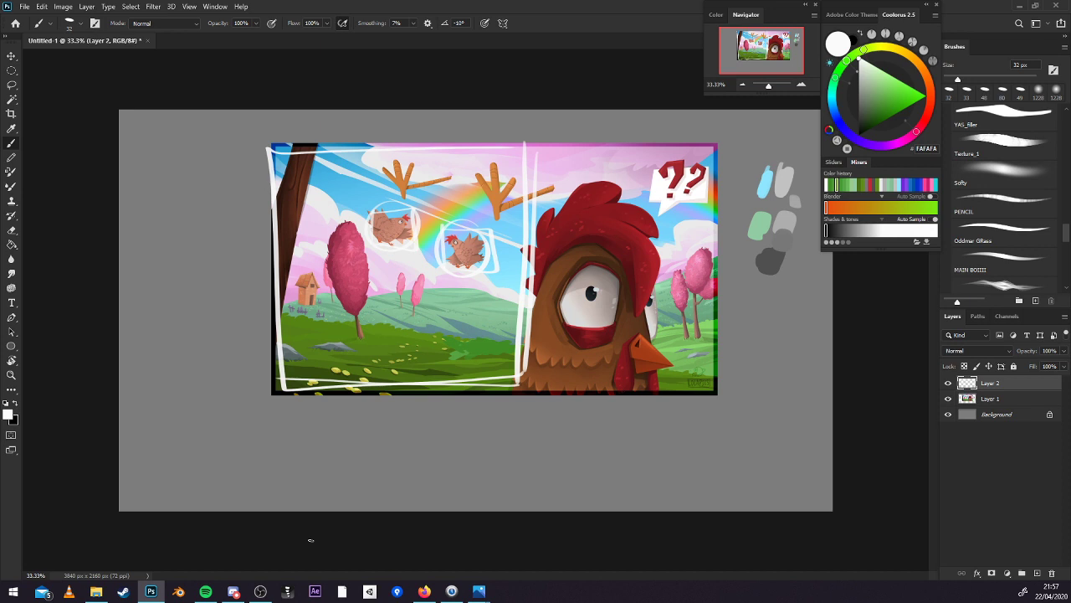
{"action": "mouse_move", "coordinate": [392, 178]}
{"action": "left_mouse_down"}
{"action": "mouse_move", "coordinate": [455, 187]}
{"action": "mouse_move", "coordinate": [410, 160]}
{"action": "left_mouse_up"}
{"action": "mouse_move", "coordinate": [475, 163]}
{"action": "left_mouse_down"}
{"action": "mouse_move", "coordinate": [556, 209]}
{"action": "mouse_move", "coordinate": [487, 166]}
{"action": "left_mouse_up"}
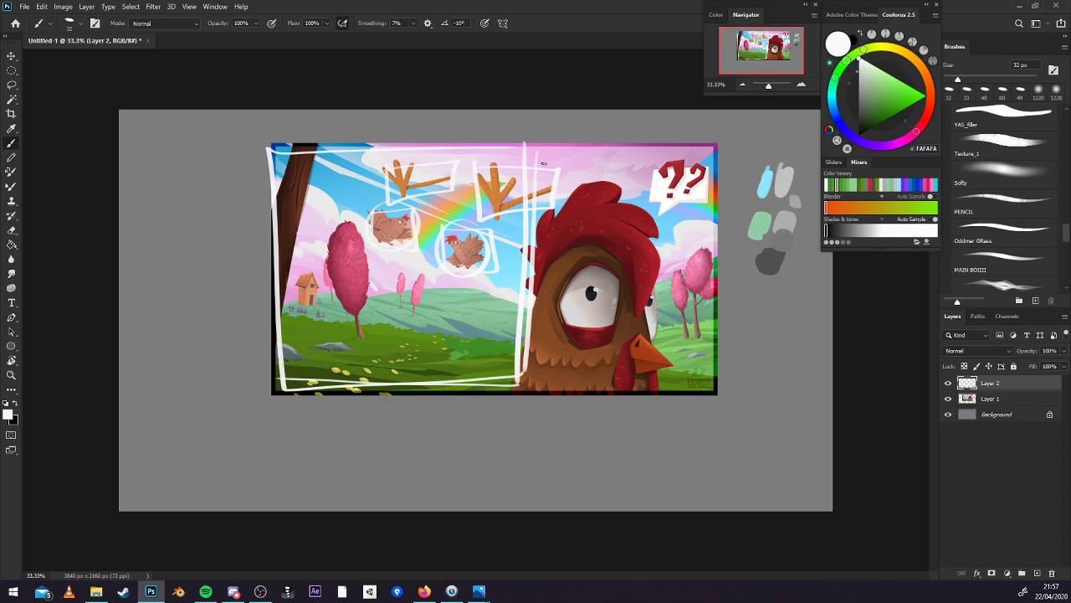
Hatch over the large rooster and its surrounding part of the painting with white zigzag strokes.
{"action": "mouse_move", "coordinate": [544, 164]}
{"action": "left_mouse_down"}
{"action": "mouse_move", "coordinate": [532, 289]}
{"action": "mouse_move", "coordinate": [548, 381]}
{"action": "mouse_move", "coordinate": [718, 361]}
{"action": "mouse_move", "coordinate": [629, 400]}
{"action": "left_mouse_up"}
{"action": "left_click", "coordinate": [802, 84]}
{"action": "left_click_drag", "start_coordinate": [621, 360], "coordinate": [782, 437]}
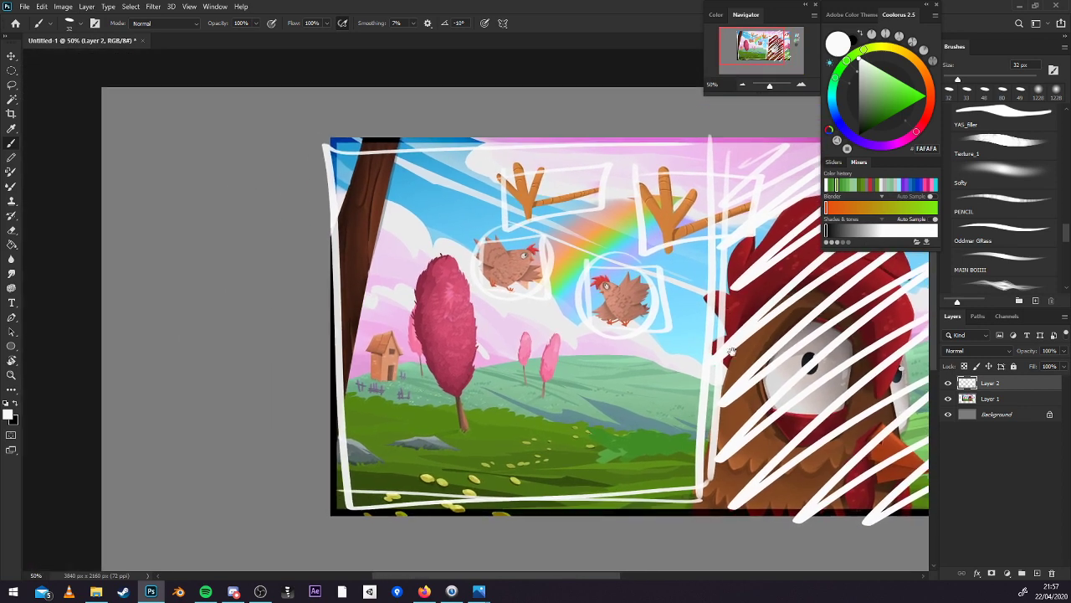
{"action": "left_click_drag", "start_coordinate": [673, 480], "coordinate": [418, 492]}
{"action": "left_click", "coordinate": [742, 84]}
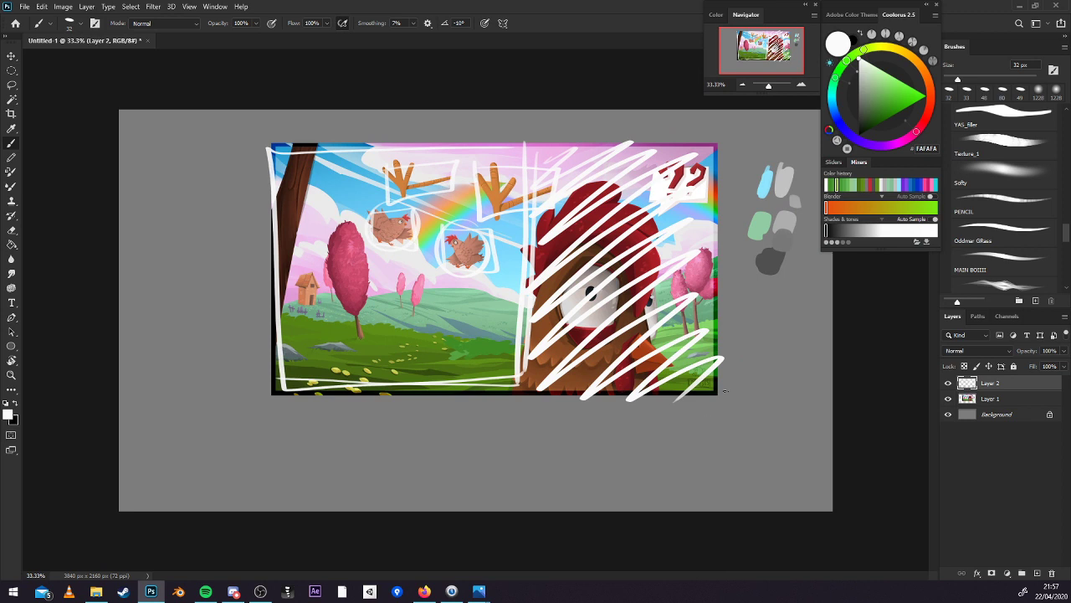
Outline the full painting with straight white lines along its four edges.
{"action": "left_click", "coordinate": [271, 144], "text": "shift"}
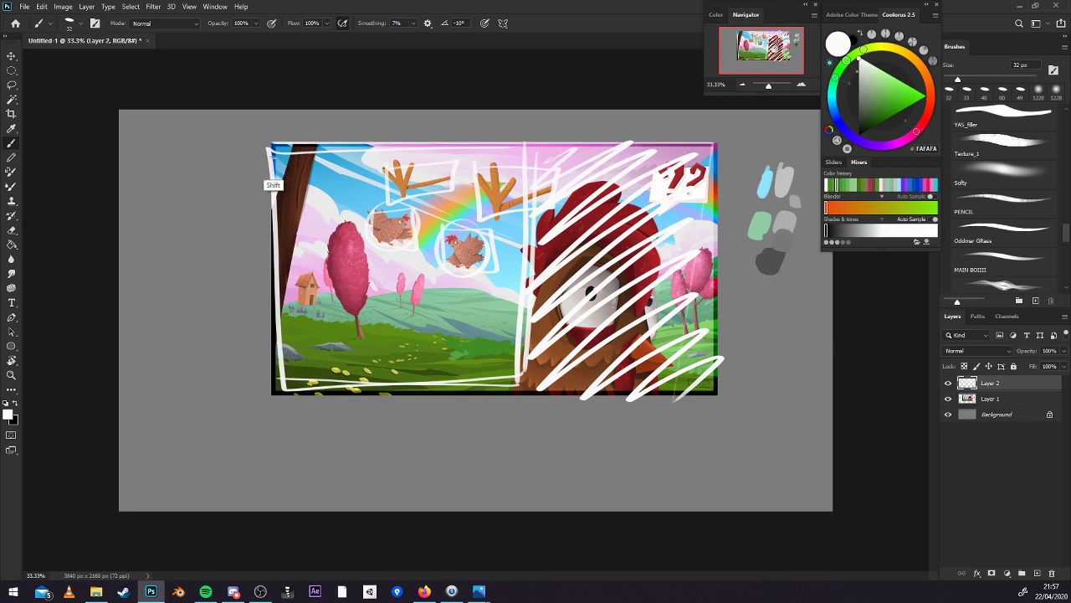
{"action": "left_click", "coordinate": [270, 403], "text": "shift"}
{"action": "left_click", "coordinate": [696, 393], "text": "shift"}
{"action": "left_click_drag", "start_coordinate": [711, 392], "coordinate": [713, 146]}
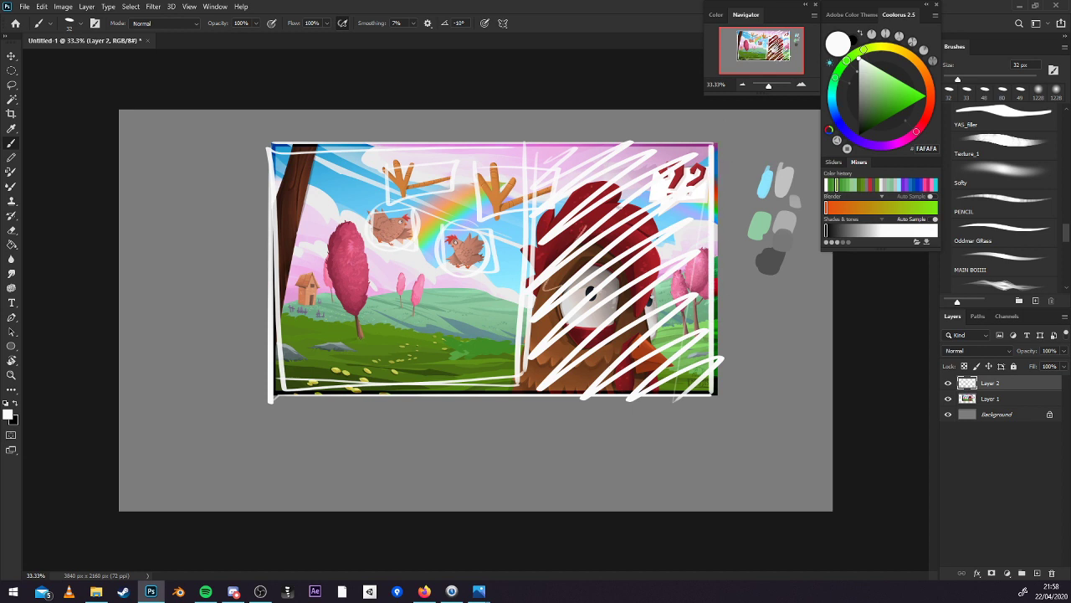
Try marking the widths of the two compositional areas below the painting with white lines, end ticks and an arrow at their division.
{"action": "key", "text": "shift"}
{"action": "left_click_drag", "start_coordinate": [502, 417], "coordinate": [502, 442]}
{"action": "mouse_move", "coordinate": [495, 415]}
{"action": "left_mouse_down"}
{"action": "mouse_move", "coordinate": [509, 412]}
{"action": "mouse_move", "coordinate": [502, 402]}
{"action": "left_mouse_up"}
{"action": "left_click_drag", "start_coordinate": [503, 403], "coordinate": [513, 415]}
{"action": "left_click_drag", "start_coordinate": [285, 412], "coordinate": [713, 419]}
{"action": "left_click_drag", "start_coordinate": [712, 414], "coordinate": [713, 426]}
{"action": "left_click_drag", "start_coordinate": [546, 410], "coordinate": [546, 419]}
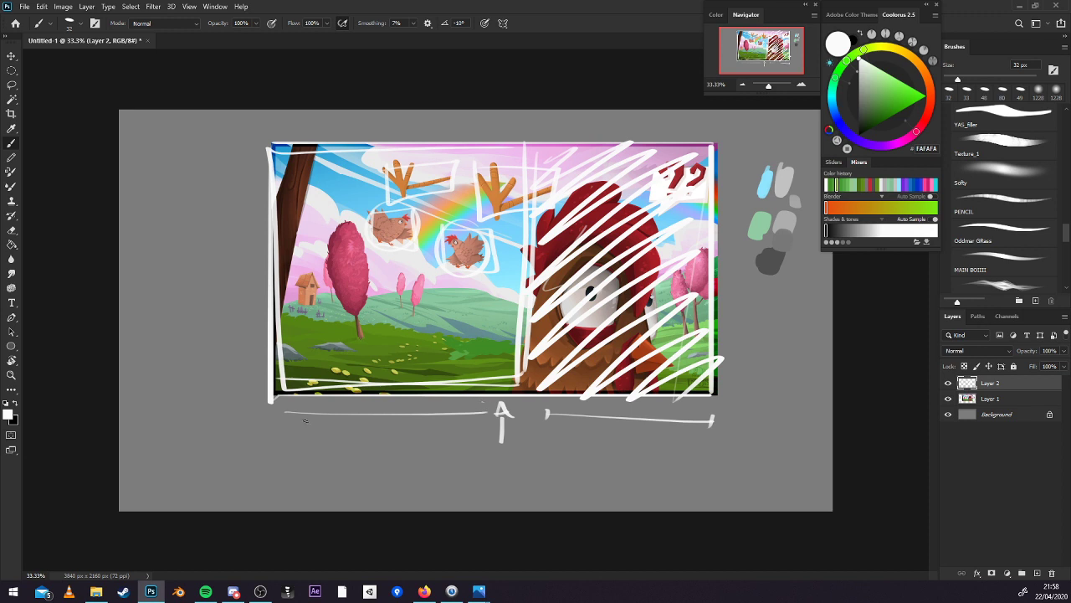
{"action": "left_click_drag", "start_coordinate": [283, 408], "coordinate": [283, 431]}
{"action": "left_click_drag", "start_coordinate": [483, 403], "coordinate": [484, 422]}
{"action": "left_click_drag", "start_coordinate": [703, 411], "coordinate": [706, 423]}
{"action": "left_click_drag", "start_coordinate": [544, 412], "coordinate": [594, 421]}
{"action": "left_click_drag", "start_coordinate": [593, 409], "coordinate": [594, 411]}
Draw two tall white loops over the rooster's face and erase the white measuring marks below the painting.
{"action": "mouse_move", "coordinate": [590, 242]}
{"action": "left_mouse_down"}
{"action": "mouse_move", "coordinate": [691, 318]}
{"action": "mouse_move", "coordinate": [569, 344]}
{"action": "left_mouse_up"}
{"action": "mouse_move", "coordinate": [586, 183]}
{"action": "left_mouse_down"}
{"action": "mouse_move", "coordinate": [583, 270]}
{"action": "mouse_move", "coordinate": [440, 400]}
{"action": "mouse_move", "coordinate": [281, 198]}
{"action": "mouse_move", "coordinate": [586, 384]}
{"action": "left_mouse_up"}
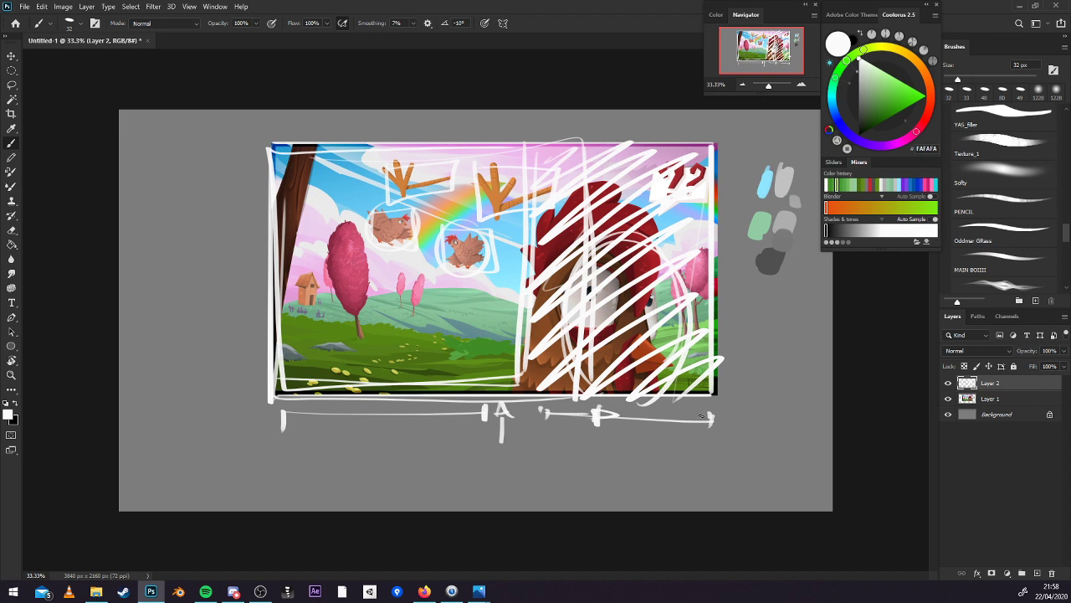
{"action": "key", "text": "e"}
{"action": "mouse_move", "coordinate": [701, 416]}
{"action": "left_mouse_down"}
{"action": "mouse_move", "coordinate": [408, 431]}
{"action": "mouse_move", "coordinate": [653, 410]}
{"action": "mouse_move", "coordinate": [393, 423]}
{"action": "mouse_move", "coordinate": [582, 412]}
{"action": "mouse_move", "coordinate": [435, 407]}
{"action": "left_mouse_up"}
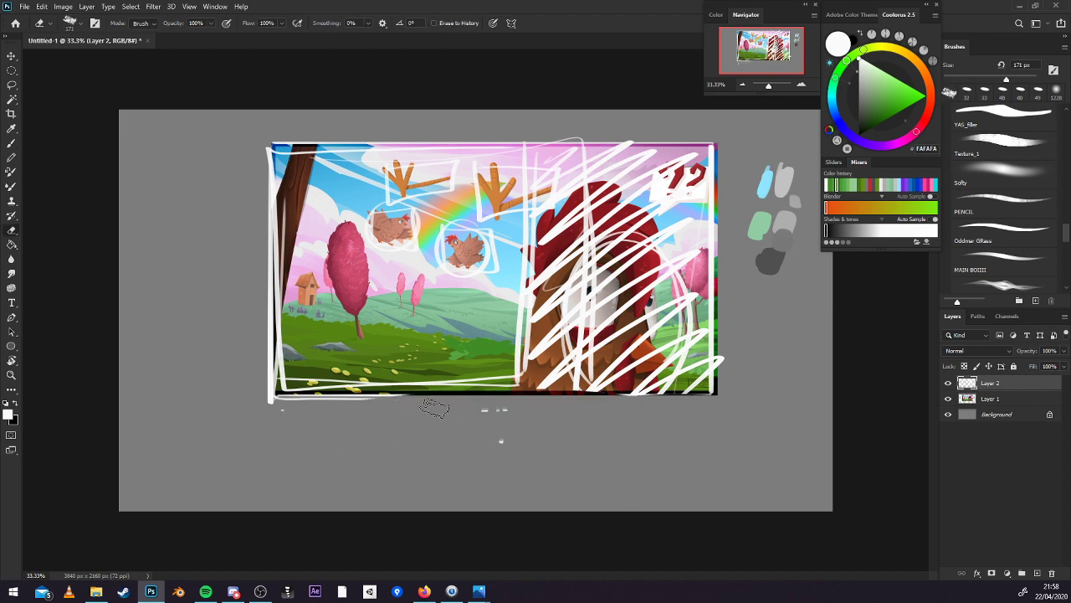
Draw a long and a short white measuring line side by side below the painting, each with end ticks.
{"action": "key", "text": "b"}
{"action": "left_click_drag", "start_coordinate": [277, 417], "coordinate": [703, 418]}
{"action": "left_click_drag", "start_coordinate": [597, 408], "coordinate": [597, 427]}
{"action": "left_click_drag", "start_coordinate": [705, 409], "coordinate": [705, 427]}
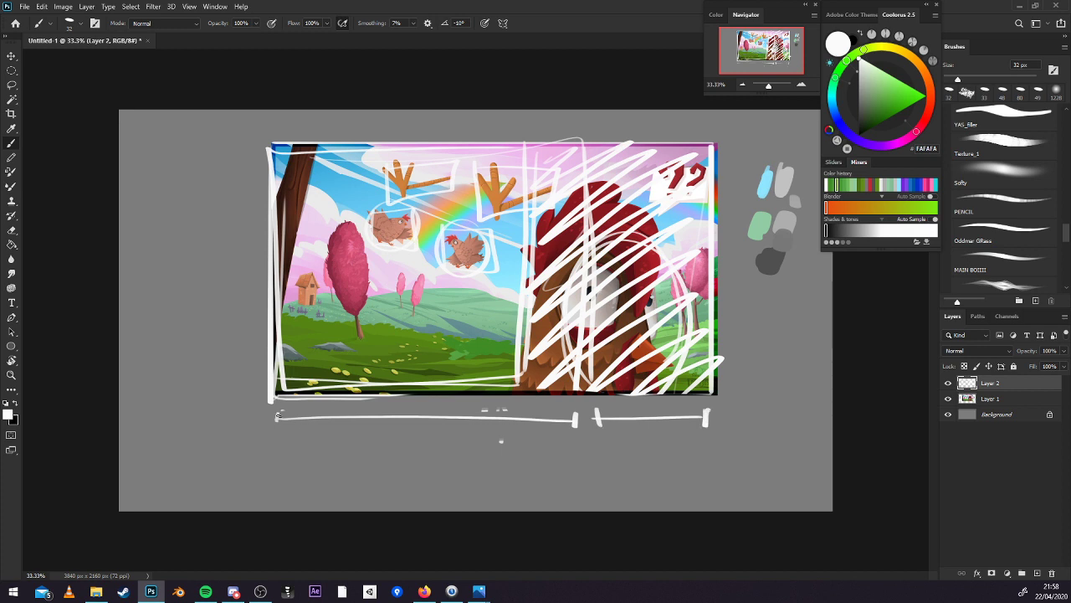
{"action": "left_click_drag", "start_coordinate": [278, 409], "coordinate": [279, 424]}
{"action": "left_click_drag", "start_coordinate": [573, 408], "coordinate": [574, 426]}
{"action": "left_click_drag", "start_coordinate": [595, 409], "coordinate": [595, 423]}
Compare the painting with and without the white markup by switching Layer 2's visibility off and on.
{"action": "key", "text": "ctrl+plus"}
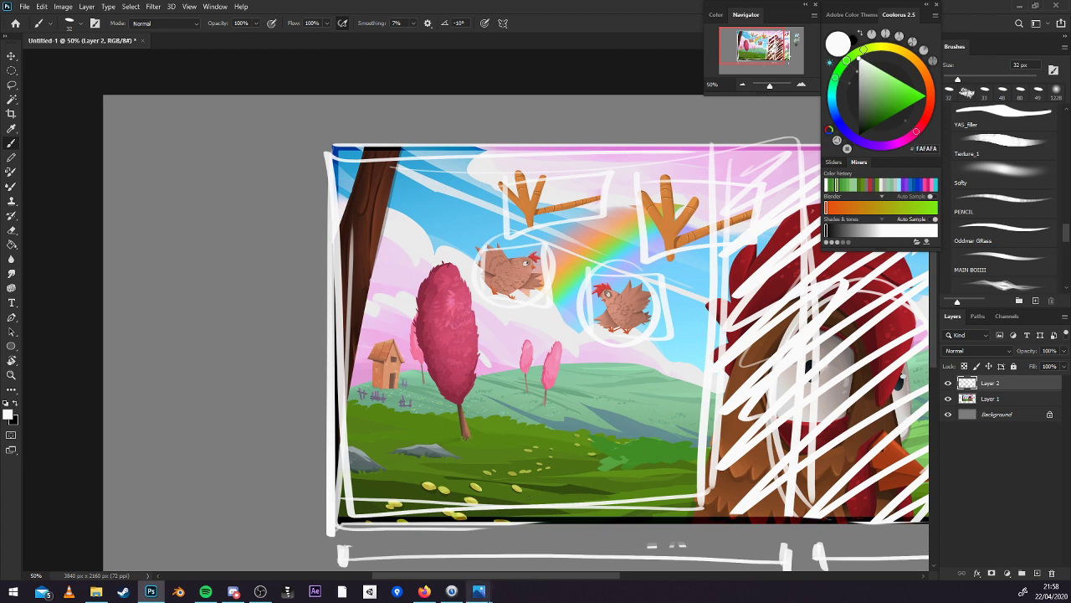
{"action": "mouse_move", "coordinate": [482, 591]}
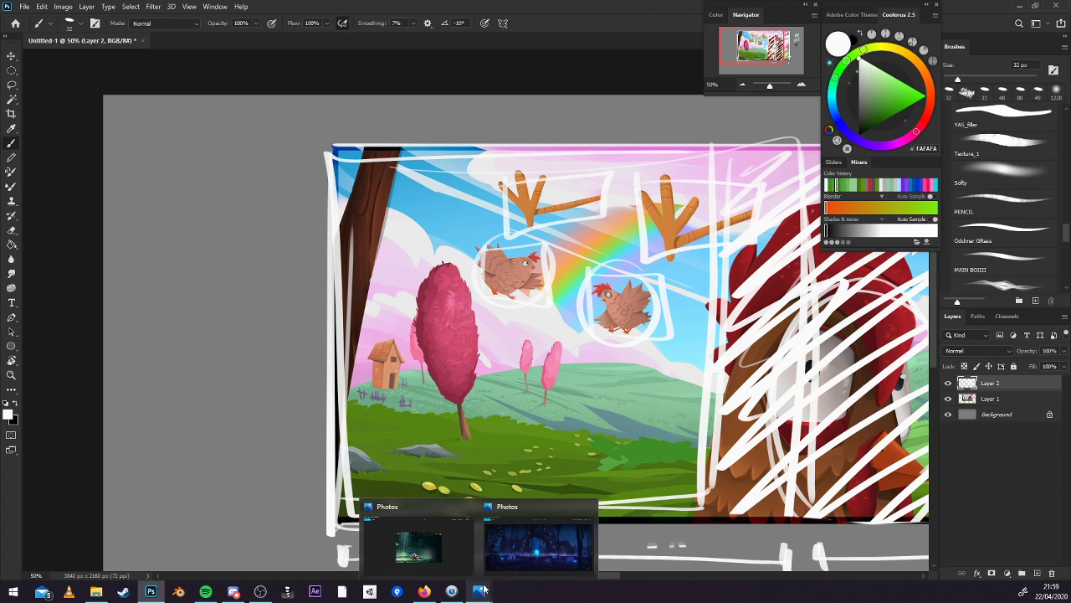
{"action": "left_click_drag", "start_coordinate": [757, 448], "coordinate": [674, 419]}
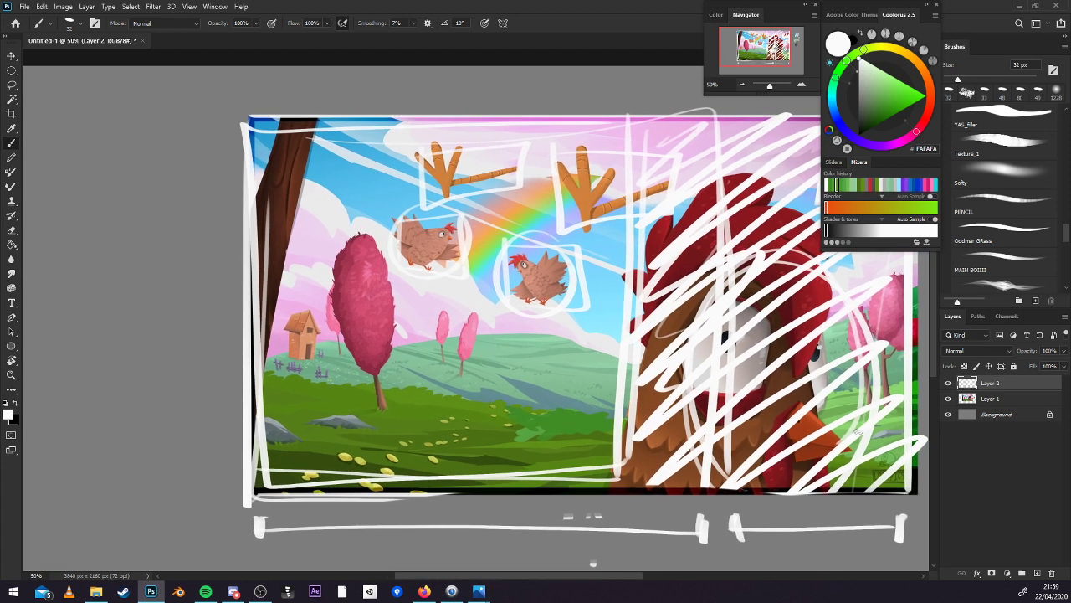
{"action": "left_click", "coordinate": [948, 382]}
{"action": "left_click", "coordinate": [948, 383]}
{"action": "left_click", "coordinate": [948, 382]}
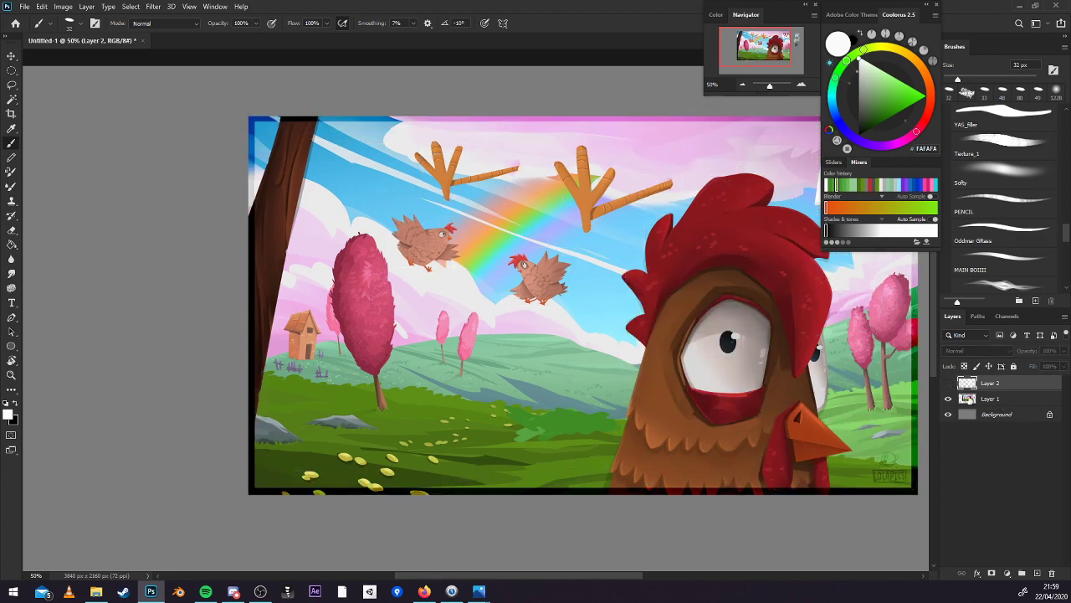
{"action": "left_click", "coordinate": [948, 382]}
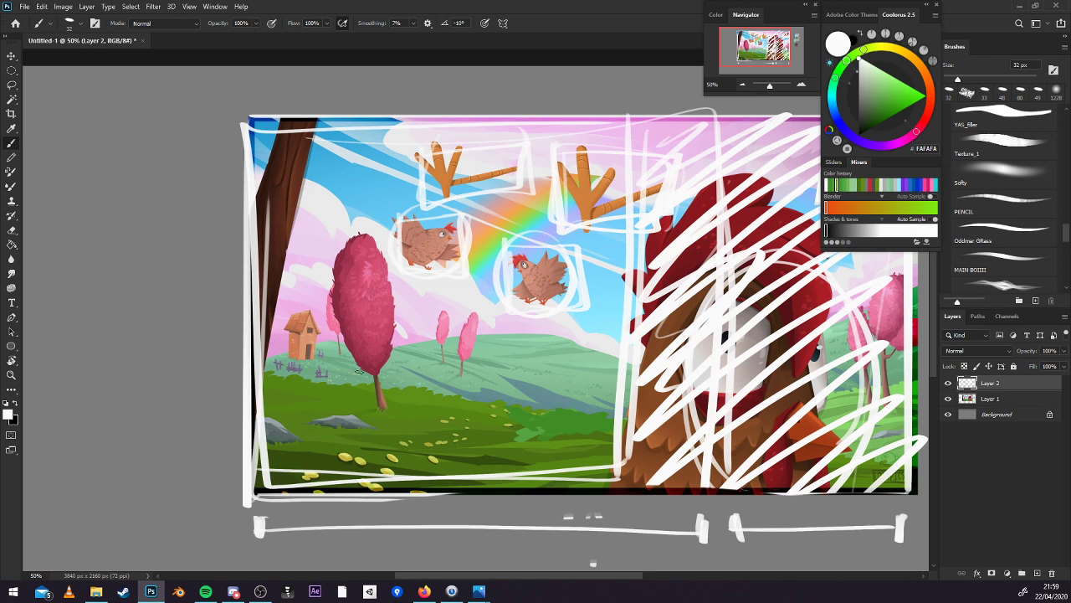
Circle the large pink tree and the small house in white, discarding the extra box around the house.
{"action": "left_click_drag", "start_coordinate": [329, 267], "coordinate": [368, 226]}
{"action": "left_click_drag", "start_coordinate": [289, 339], "coordinate": [295, 358]}
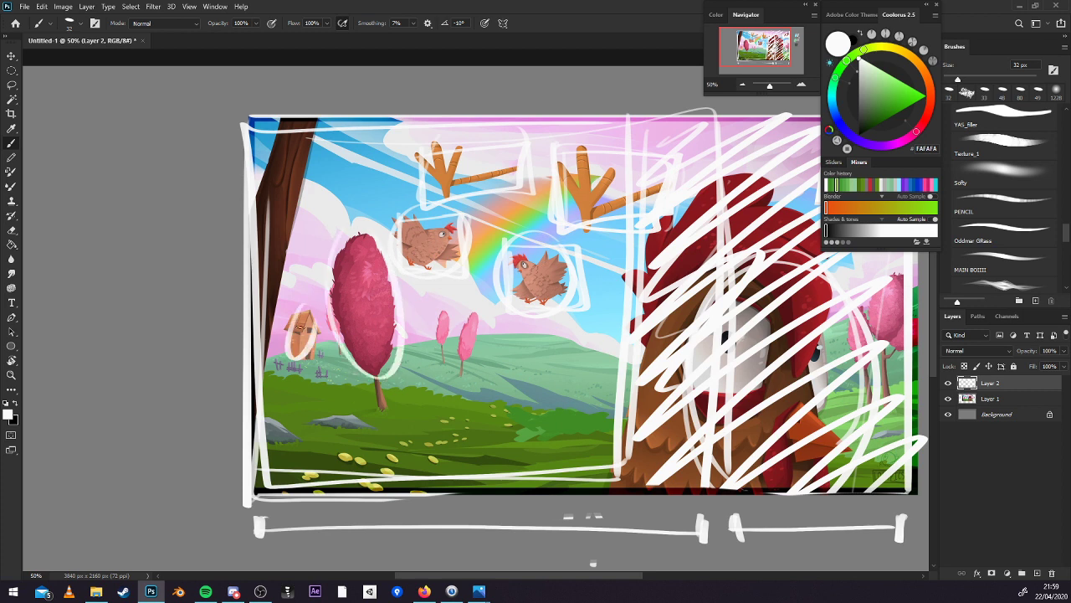
{"action": "mouse_move", "coordinate": [281, 290]}
{"action": "left_mouse_down"}
{"action": "mouse_move", "coordinate": [303, 370]}
{"action": "mouse_move", "coordinate": [336, 295]}
{"action": "left_mouse_up"}
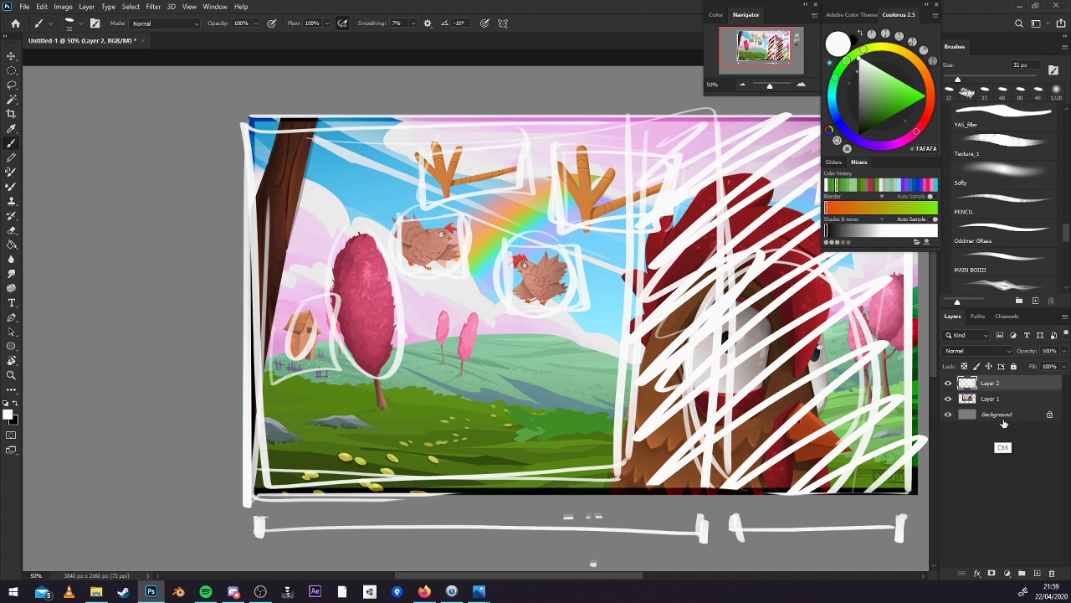
{"action": "key", "text": "ctrl+z"}
Hide the markup on Layer 2 and duplicate the painting on Layer 1.
{"action": "left_click", "coordinate": [948, 383]}
{"action": "left_click", "coordinate": [992, 398]}
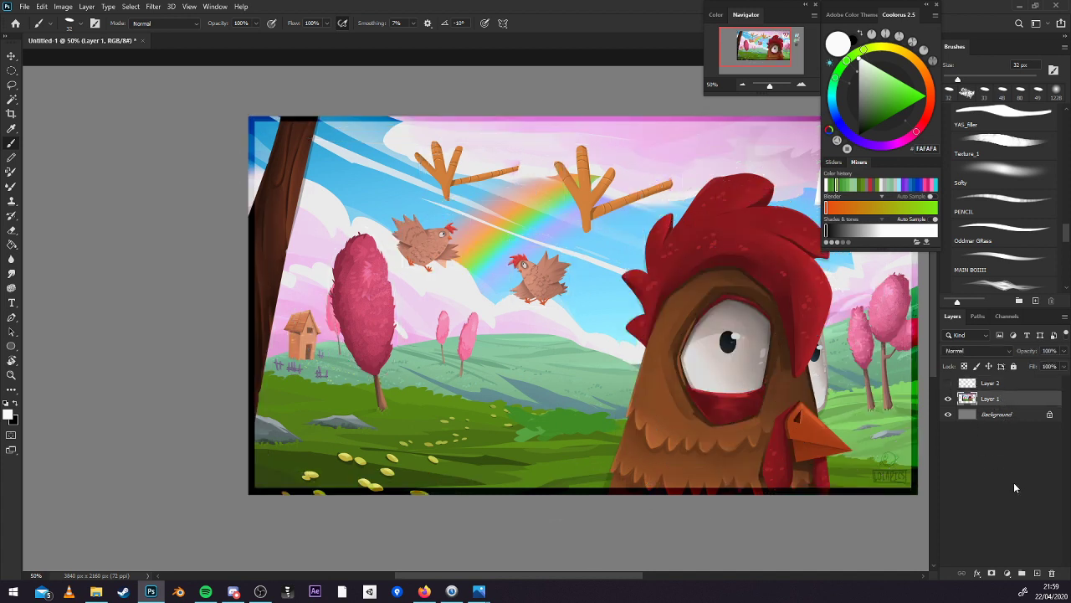
{"action": "key", "text": "ctrl+j"}
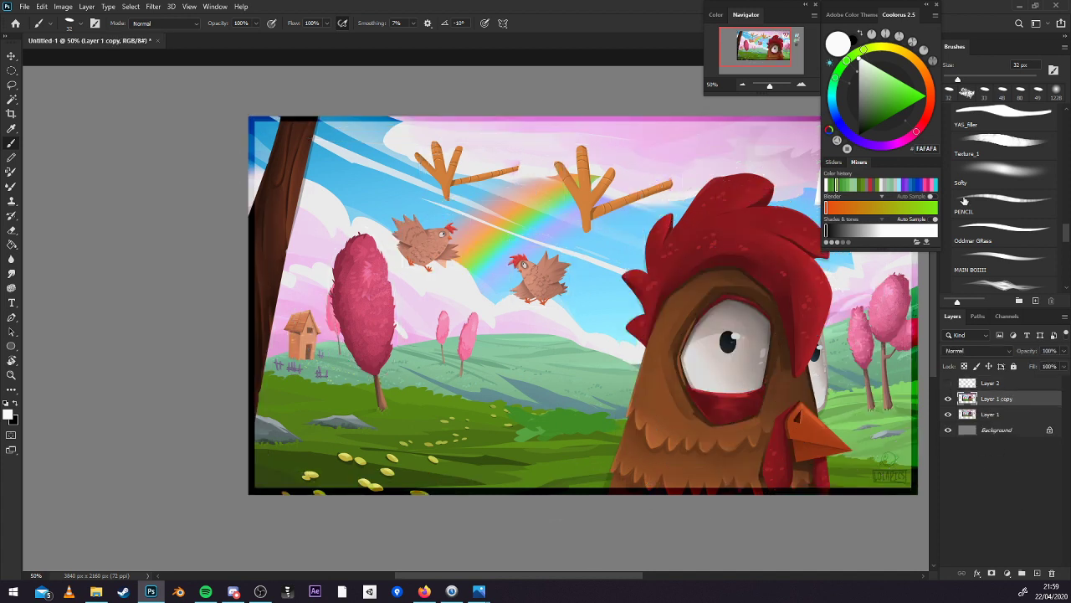
Paint out the right flying chicken with sampled sky blue and cloud white, using a 78 px brush.
{"action": "left_click", "coordinate": [978, 79]}
{"action": "mouse_move", "coordinate": [809, 299]}
{"action": "left_mouse_down"}
{"action": "mouse_move", "coordinate": [840, 316]}
{"action": "mouse_move", "coordinate": [917, 311]}
{"action": "left_mouse_up"}
{"action": "left_click", "coordinate": [679, 304], "text": "alt"}
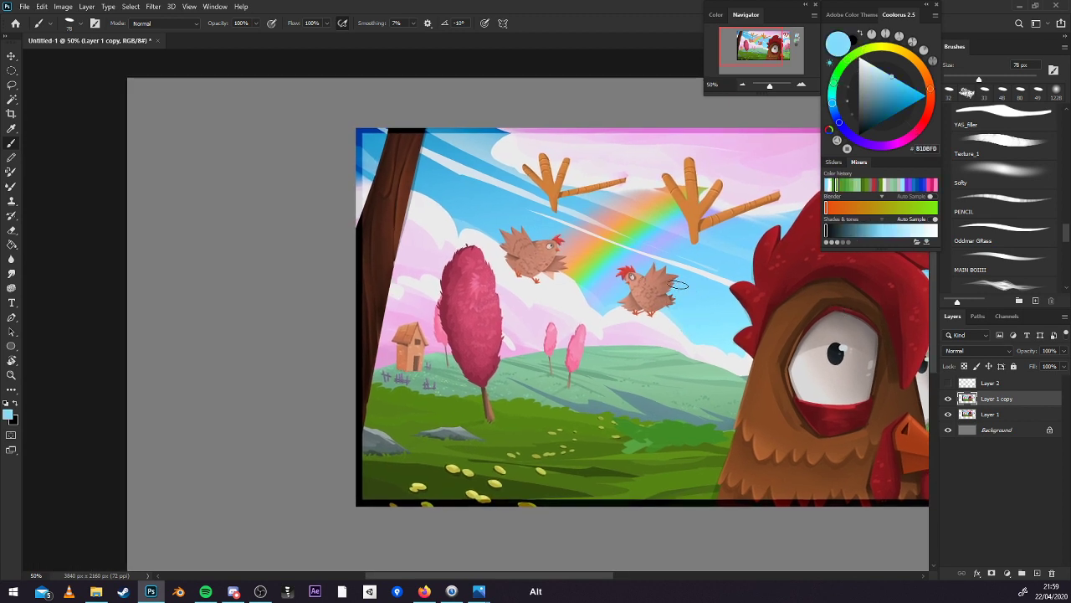
{"action": "mouse_move", "coordinate": [678, 285]}
{"action": "left_mouse_down"}
{"action": "mouse_move", "coordinate": [654, 305]}
{"action": "mouse_move", "coordinate": [663, 279]}
{"action": "mouse_move", "coordinate": [626, 284]}
{"action": "mouse_move", "coordinate": [655, 267]}
{"action": "mouse_move", "coordinate": [626, 296]}
{"action": "mouse_move", "coordinate": [650, 300]}
{"action": "mouse_move", "coordinate": [645, 313]}
{"action": "mouse_move", "coordinate": [626, 319]}
{"action": "mouse_move", "coordinate": [656, 338]}
{"action": "mouse_move", "coordinate": [626, 306]}
{"action": "mouse_move", "coordinate": [618, 318]}
{"action": "mouse_move", "coordinate": [680, 360]}
{"action": "mouse_move", "coordinate": [704, 338]}
{"action": "left_mouse_up"}
{"action": "left_click", "coordinate": [627, 319], "text": "alt"}
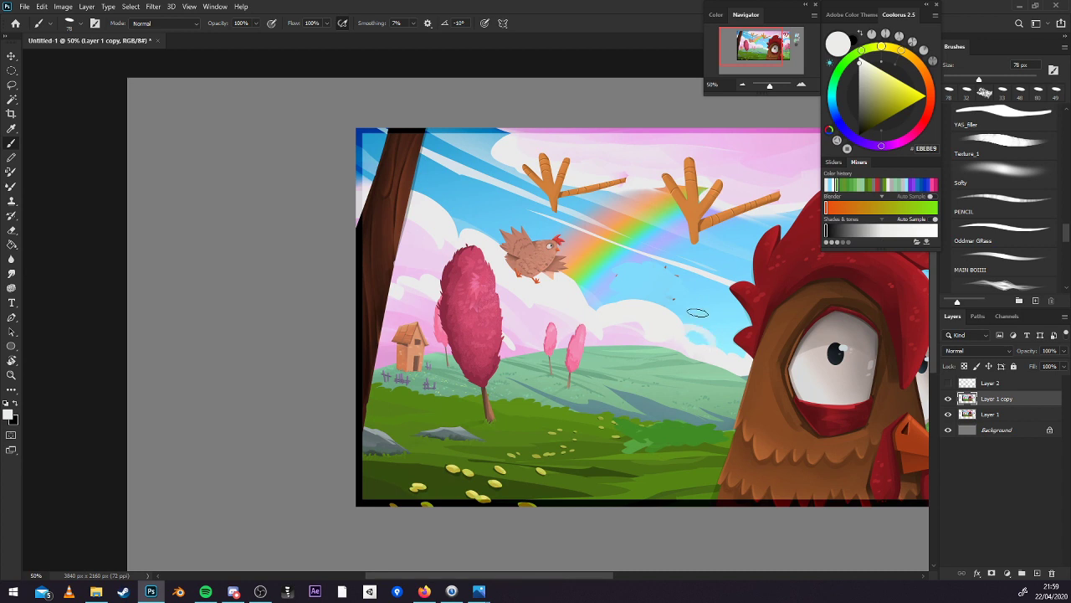
Cover most of the rainbow with sampled sky blues, enlarging the brush to 147 px.
{"action": "left_click", "coordinate": [689, 288], "text": "alt"}
{"action": "mouse_move", "coordinate": [676, 279]}
{"action": "left_mouse_down"}
{"action": "mouse_move", "coordinate": [612, 294]}
{"action": "mouse_move", "coordinate": [587, 277]}
{"action": "mouse_move", "coordinate": [600, 209]}
{"action": "mouse_move", "coordinate": [644, 247]}
{"action": "left_mouse_up"}
{"action": "left_click_drag", "start_coordinate": [979, 80], "coordinate": [1001, 80]}
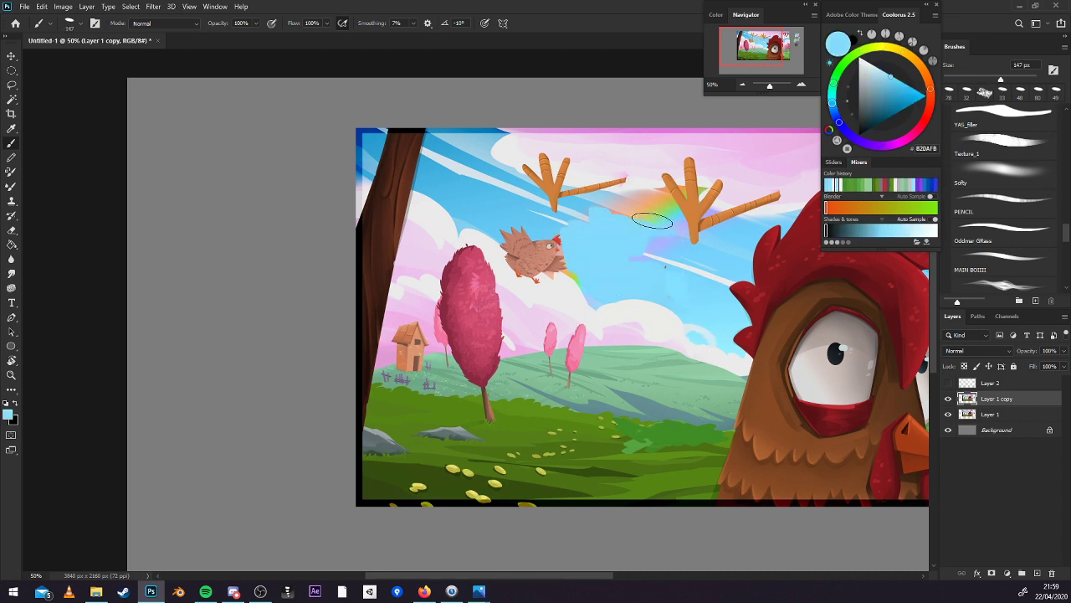
{"action": "left_click_drag", "start_coordinate": [652, 221], "coordinate": [641, 203]}
{"action": "left_click_drag", "start_coordinate": [659, 255], "coordinate": [659, 222]}
{"action": "left_click", "coordinate": [568, 231], "text": "alt"}
{"action": "mouse_move", "coordinate": [579, 210]}
{"action": "left_mouse_down"}
{"action": "mouse_move", "coordinate": [568, 240]}
{"action": "mouse_move", "coordinate": [591, 201]}
{"action": "mouse_move", "coordinate": [569, 251]}
{"action": "mouse_move", "coordinate": [599, 297]}
{"action": "left_mouse_up"}
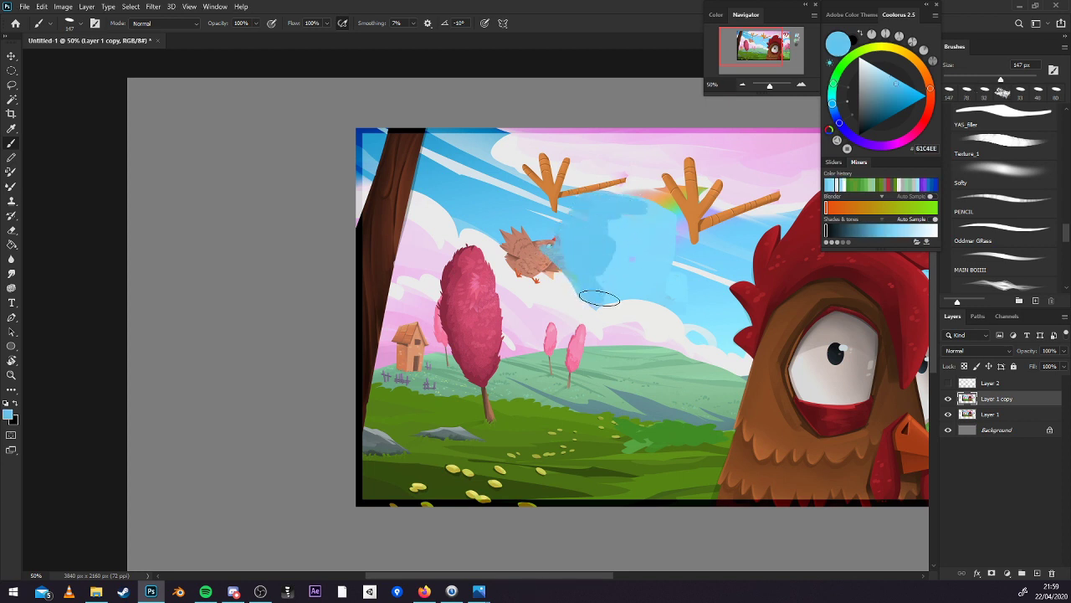
Touch up the cloud edge and blend sampled sky blue over the leftover rainbow and white streaks near the right bird foot.
{"action": "left_click", "coordinate": [629, 343], "text": "alt"}
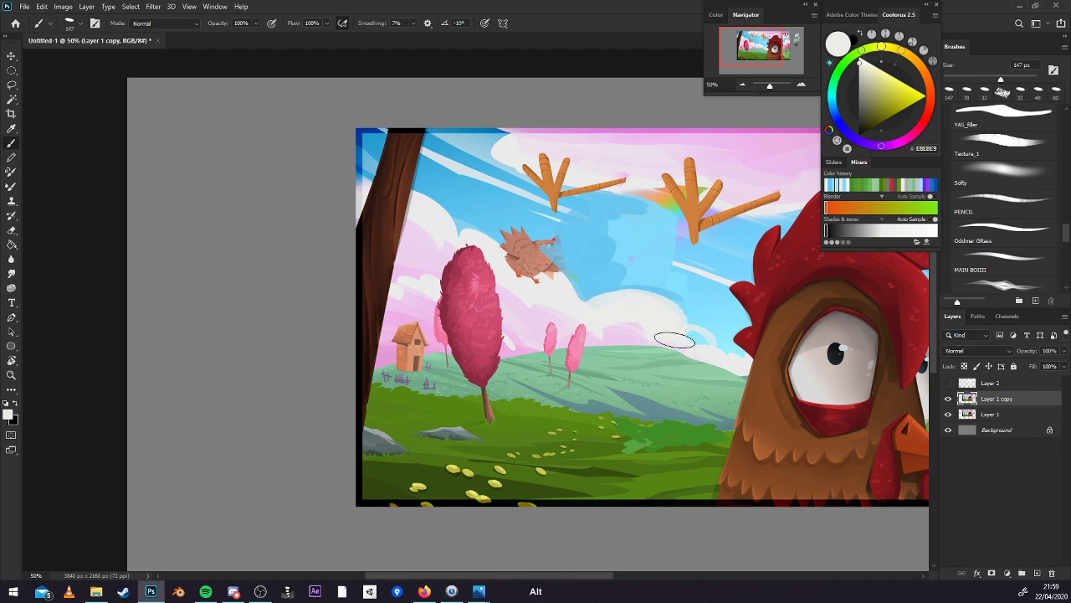
{"action": "left_click", "coordinate": [619, 298], "text": "alt"}
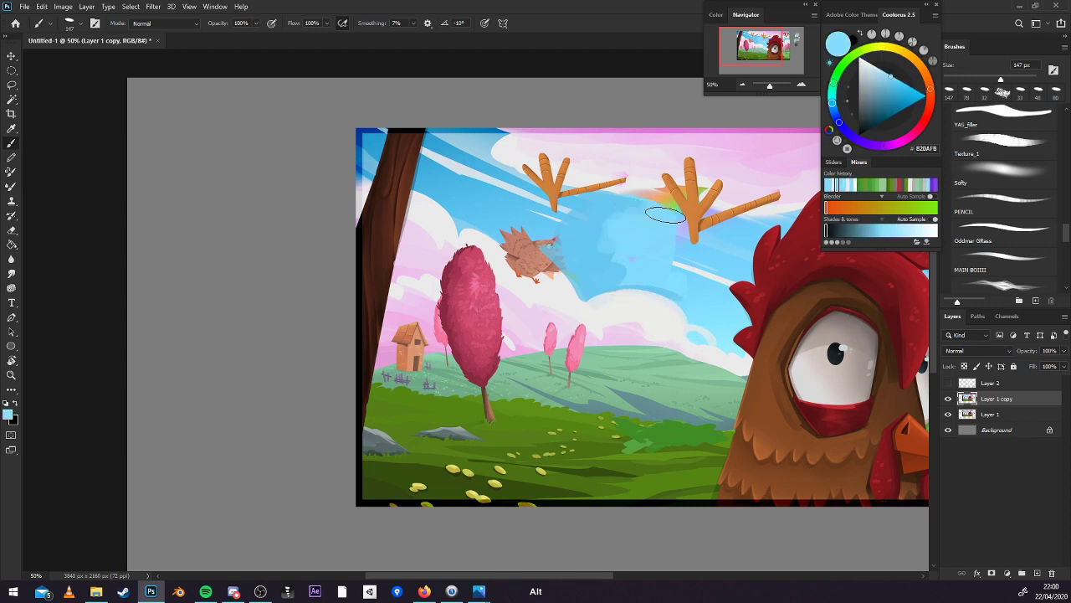
{"action": "left_click", "coordinate": [665, 251], "text": "alt"}
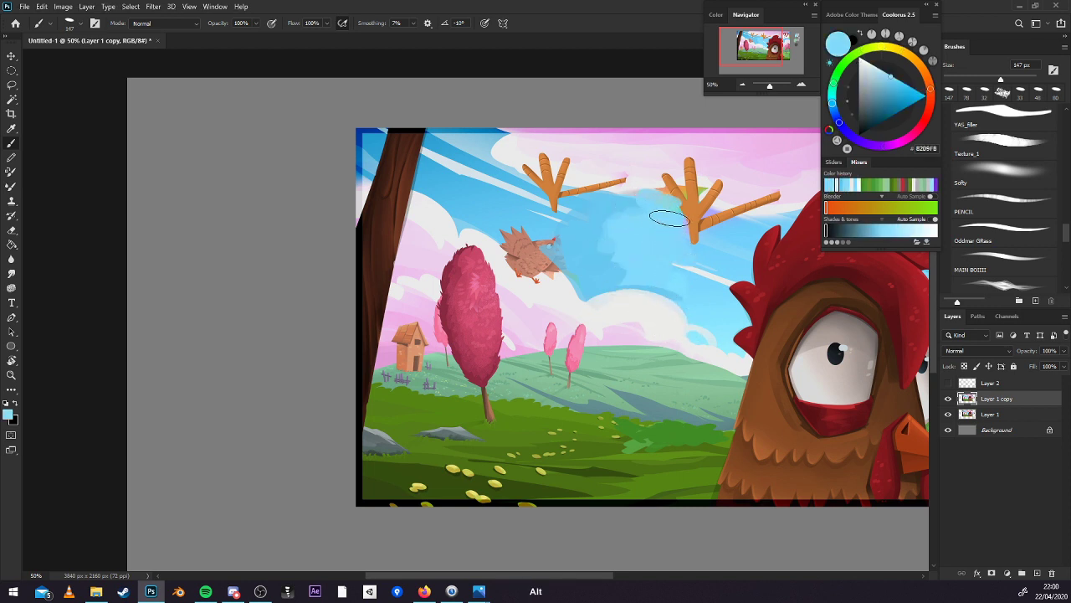
{"action": "mouse_move", "coordinate": [674, 227]}
{"action": "left_mouse_down"}
{"action": "mouse_move", "coordinate": [687, 276]}
{"action": "mouse_move", "coordinate": [726, 230]}
{"action": "left_mouse_up"}
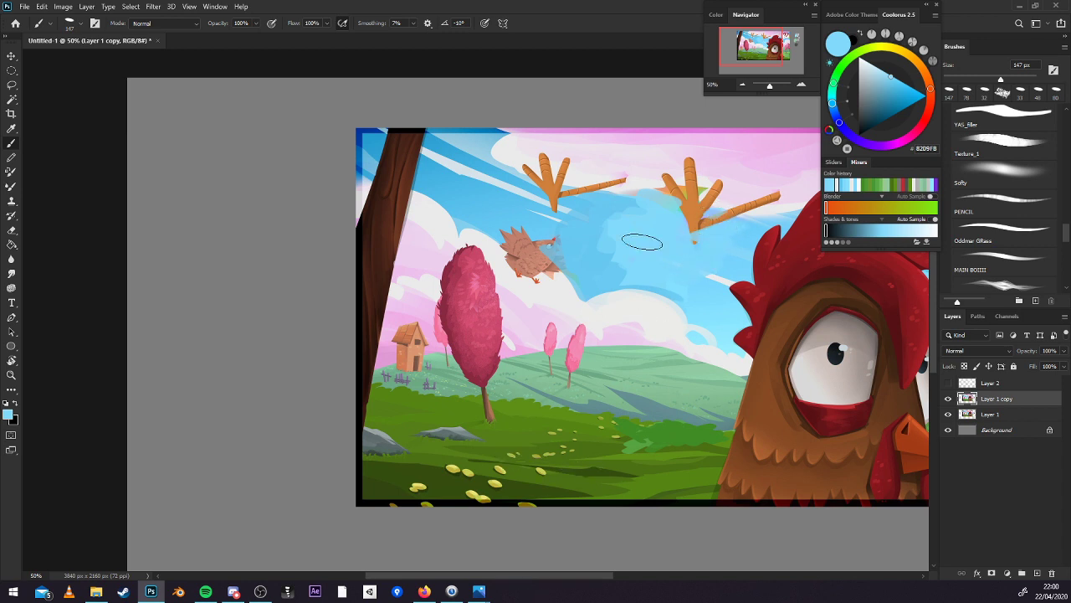
Paint a rounded white cloud between the two bird feet over the last rainbow remnants.
{"action": "left_click", "coordinate": [626, 204], "text": "alt"}
{"action": "mouse_move", "coordinate": [617, 205]}
{"action": "left_mouse_down"}
{"action": "mouse_move", "coordinate": [640, 195]}
{"action": "mouse_move", "coordinate": [630, 183]}
{"action": "left_mouse_up"}
{"action": "left_click", "coordinate": [715, 236], "text": "alt"}
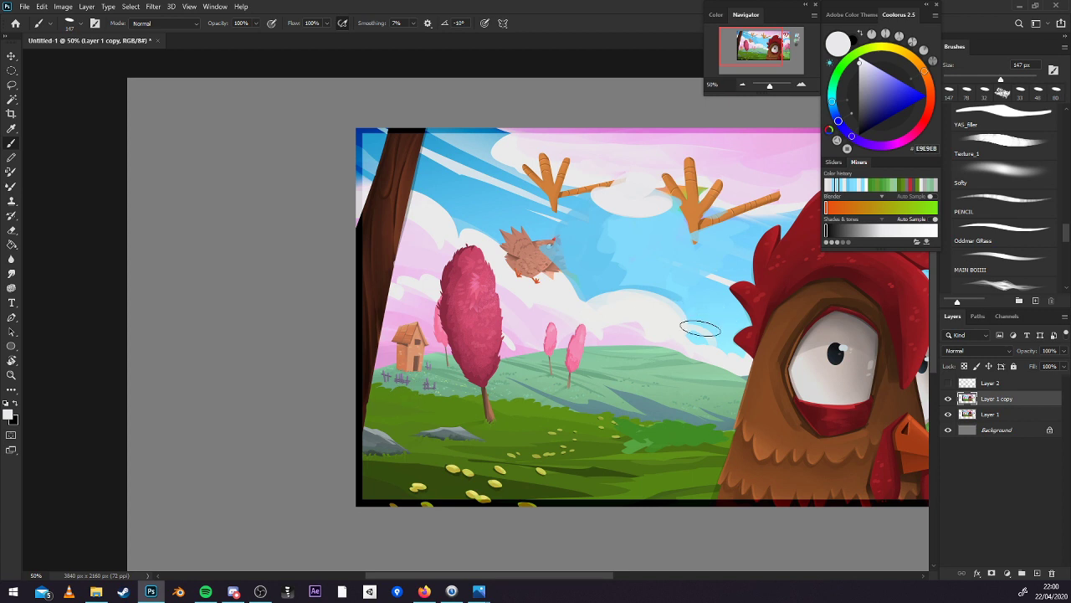
Paint out the left flying chicken with a large white cloud and shade it with sampled pale pink.
{"action": "left_click", "coordinate": [578, 259], "text": "alt"}
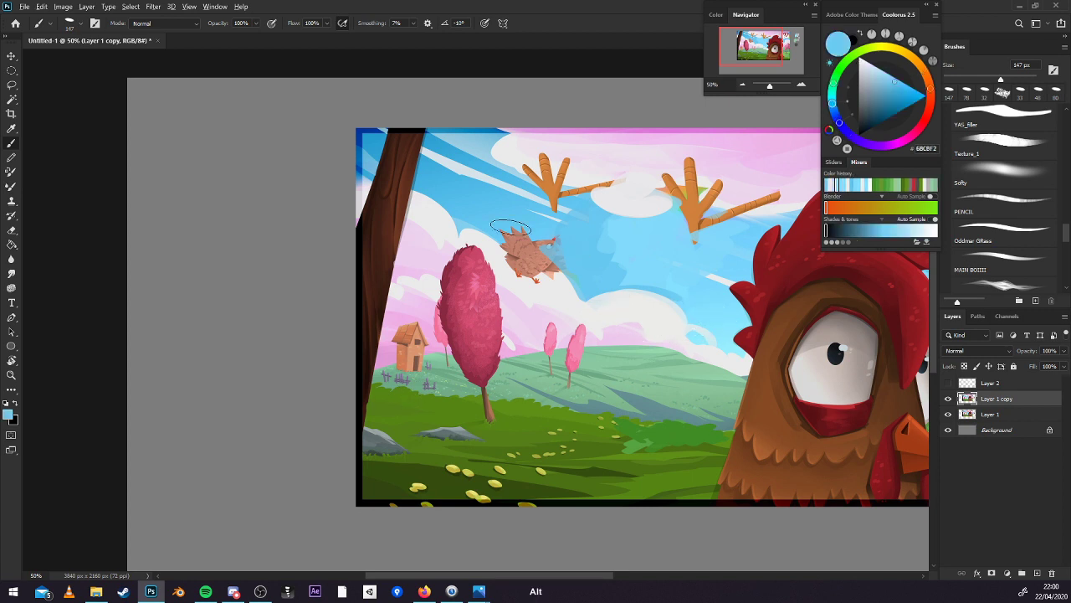
{"action": "left_click", "coordinate": [543, 308], "text": "alt"}
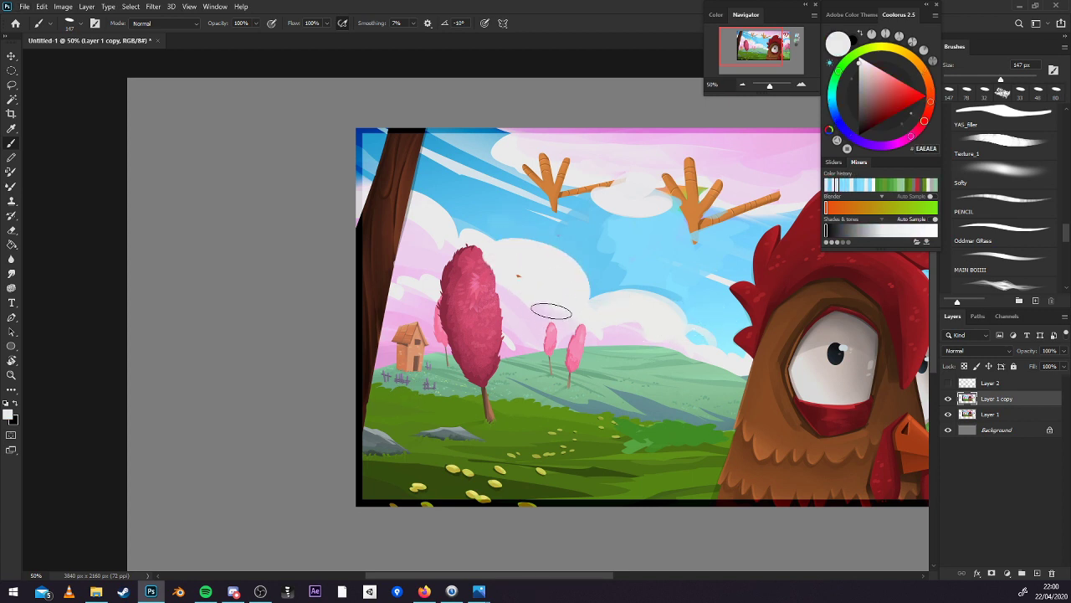
{"action": "left_click", "coordinate": [564, 332], "text": "alt"}
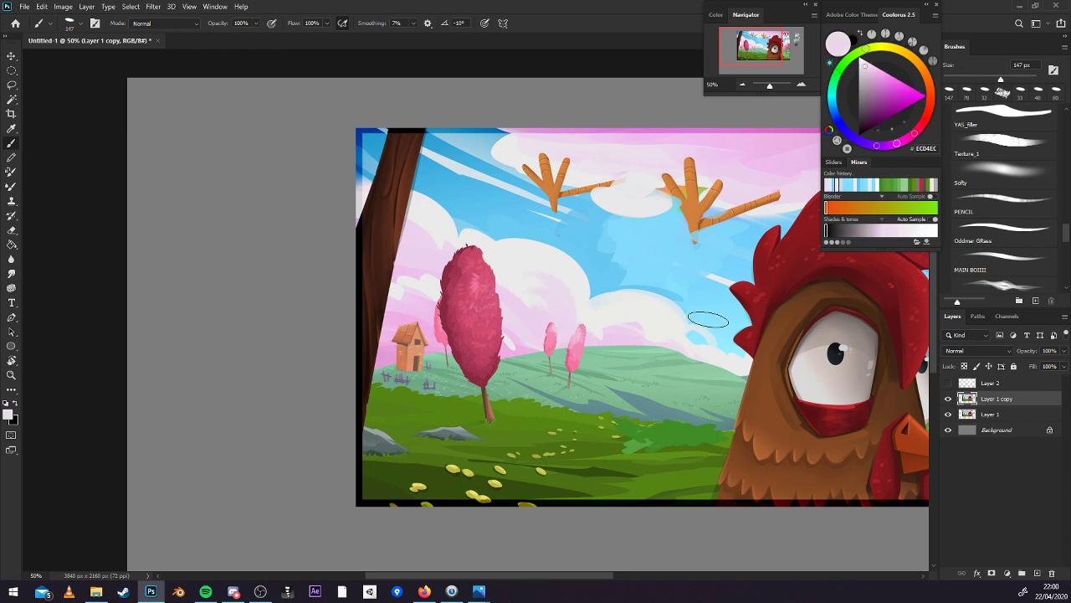
Try painting a wide, rounded light-pink crown on the left of the two small distant trees.
{"action": "left_click", "coordinate": [575, 344], "text": "alt"}
{"action": "left_click_drag", "start_coordinate": [554, 318], "coordinate": [537, 347]}
{"action": "key", "text": "z"}
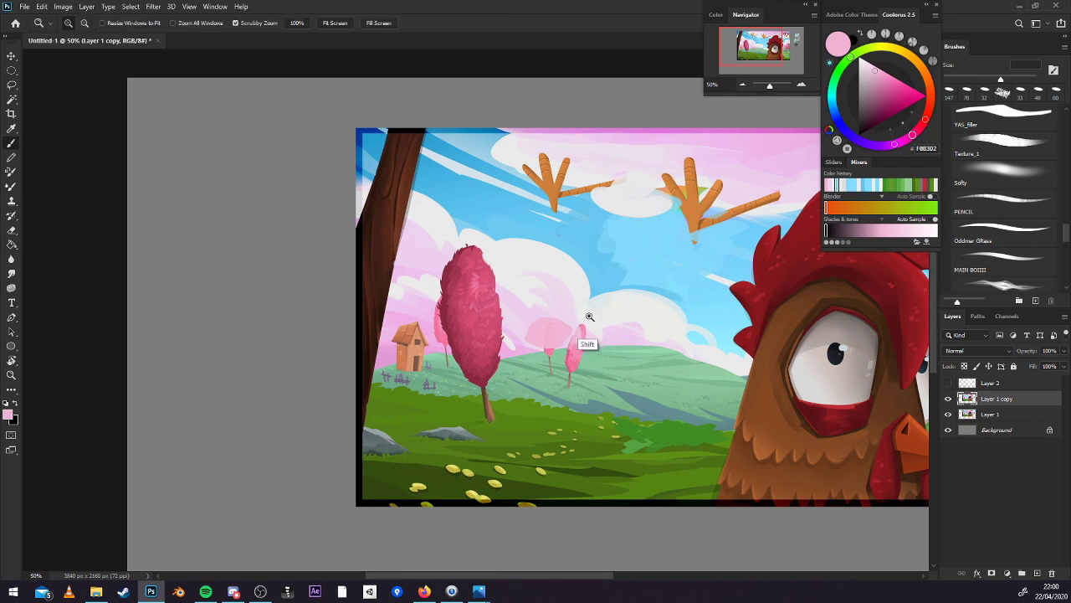
{"action": "key", "text": "ctrl+z"}
Cover the tall crowns of the two distant trees with sampled pale cloud pink and give the right tree a small round crown.
{"action": "key", "text": "b"}
{"action": "left_click", "coordinate": [559, 327], "text": "alt"}
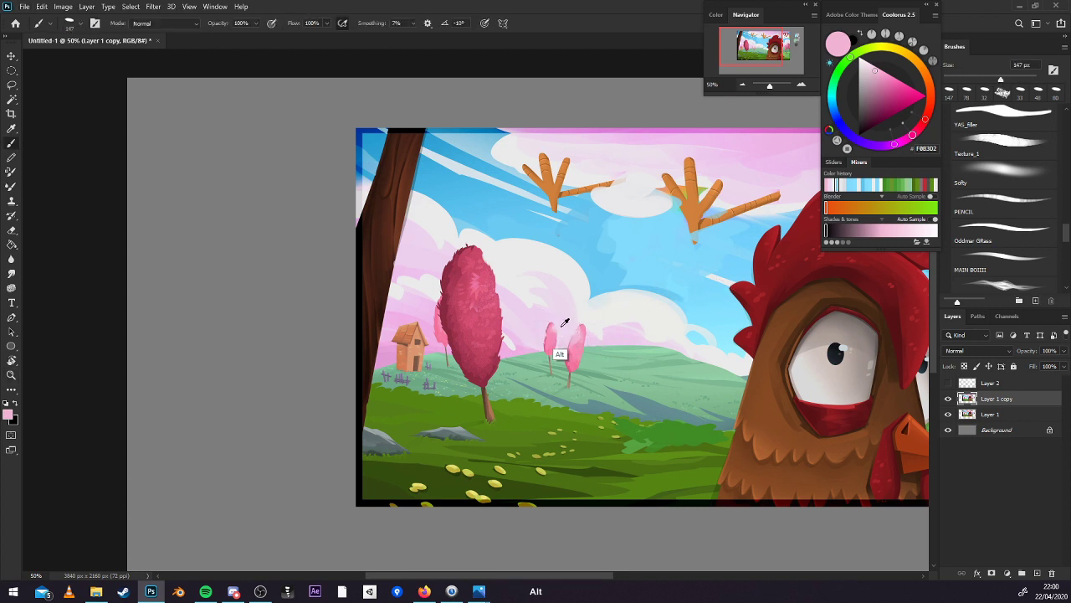
{"action": "mouse_move", "coordinate": [558, 328]}
{"action": "left_mouse_down"}
{"action": "mouse_move", "coordinate": [545, 342]}
{"action": "mouse_move", "coordinate": [586, 348]}
{"action": "mouse_move", "coordinate": [576, 348]}
{"action": "left_mouse_up"}
{"action": "left_click", "coordinate": [571, 363], "text": "alt"}
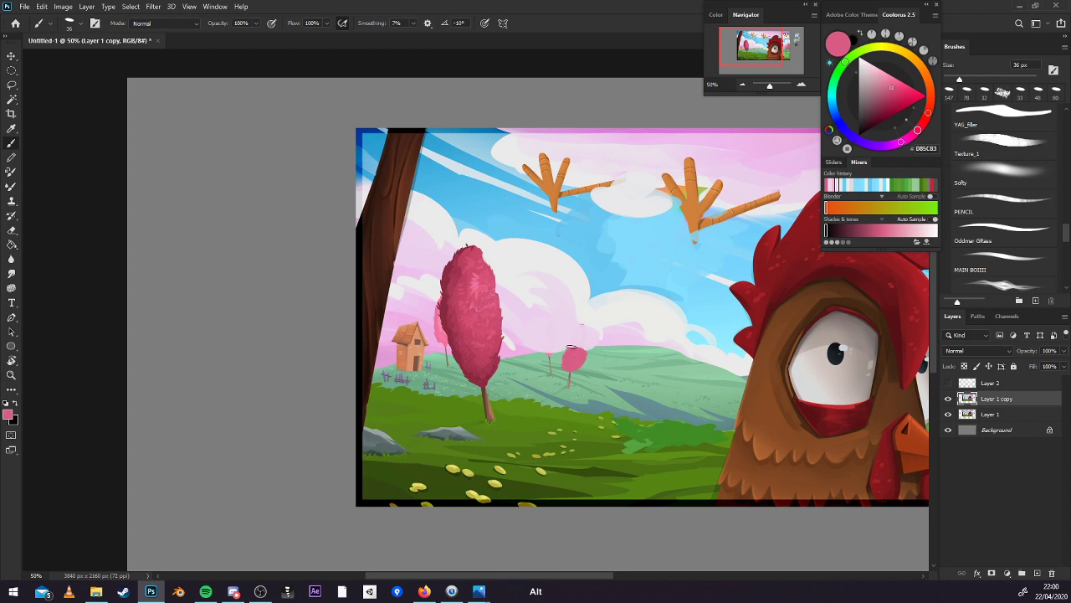
Repaint the right distant tree's round crown in darker magenta and add a matching one to the left tree, using a 64 px brush.
{"action": "left_click", "coordinate": [812, 192], "text": "alt"}
{"action": "left_click_drag", "start_coordinate": [917, 130], "coordinate": [912, 135]}
{"action": "left_click_drag", "start_coordinate": [584, 356], "coordinate": [574, 358]}
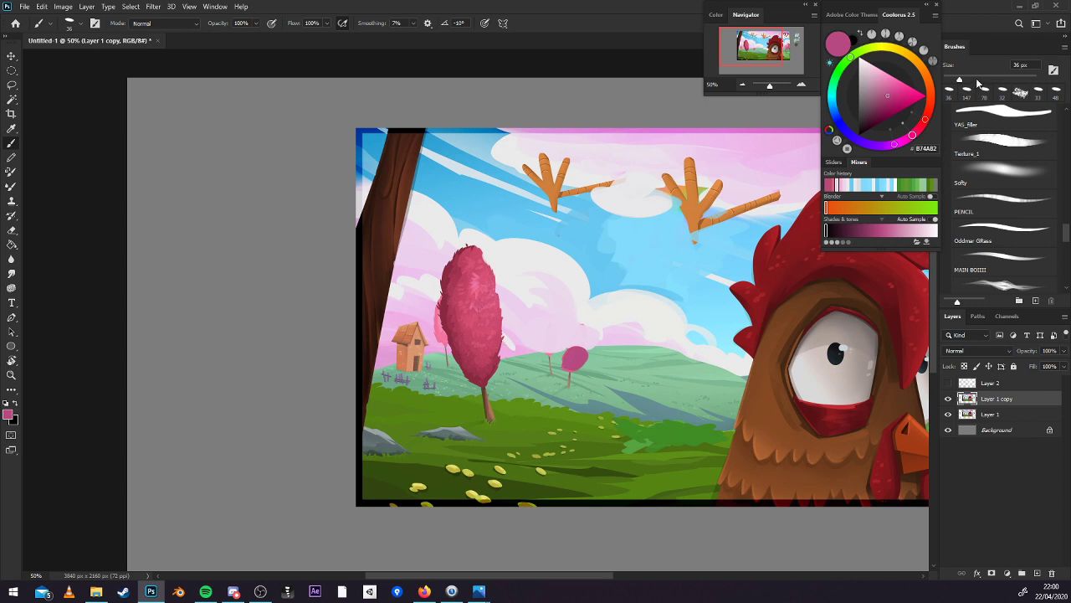
{"action": "left_click_drag", "start_coordinate": [579, 355], "coordinate": [567, 355]}
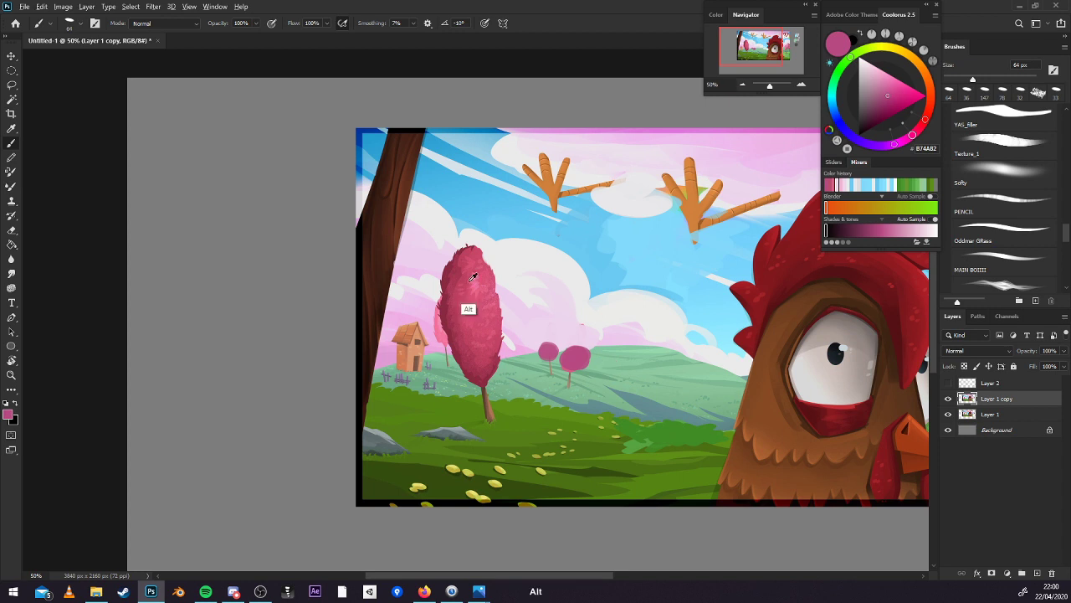
Try painting a sampled dark red branch shape onto the upper part of the large pink tree.
{"action": "left_click", "coordinate": [448, 305], "text": "alt"}
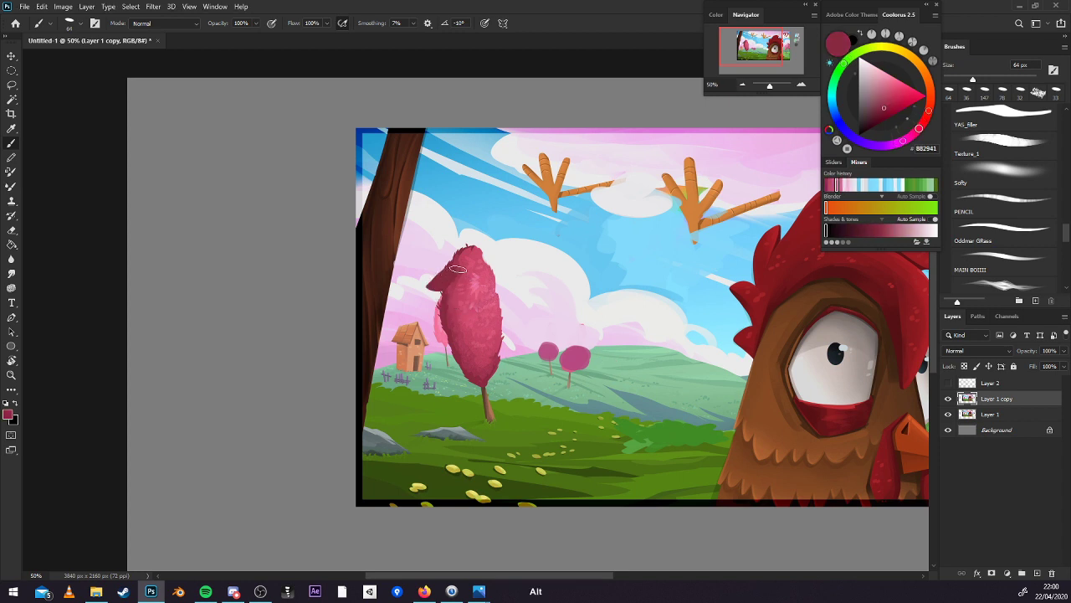
{"action": "left_click_drag", "start_coordinate": [727, 485], "coordinate": [611, 492]}
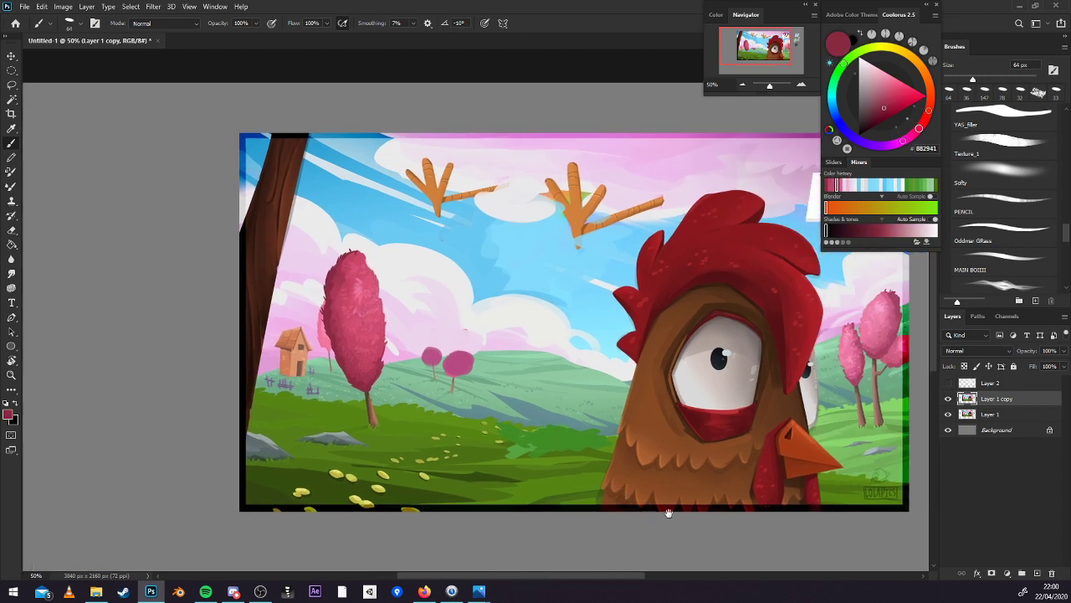
{"action": "mouse_move", "coordinate": [715, 505]}
{"action": "left_mouse_down"}
{"action": "mouse_move", "coordinate": [673, 499]}
{"action": "mouse_move", "coordinate": [745, 492]}
{"action": "mouse_move", "coordinate": [727, 497]}
{"action": "left_mouse_up"}
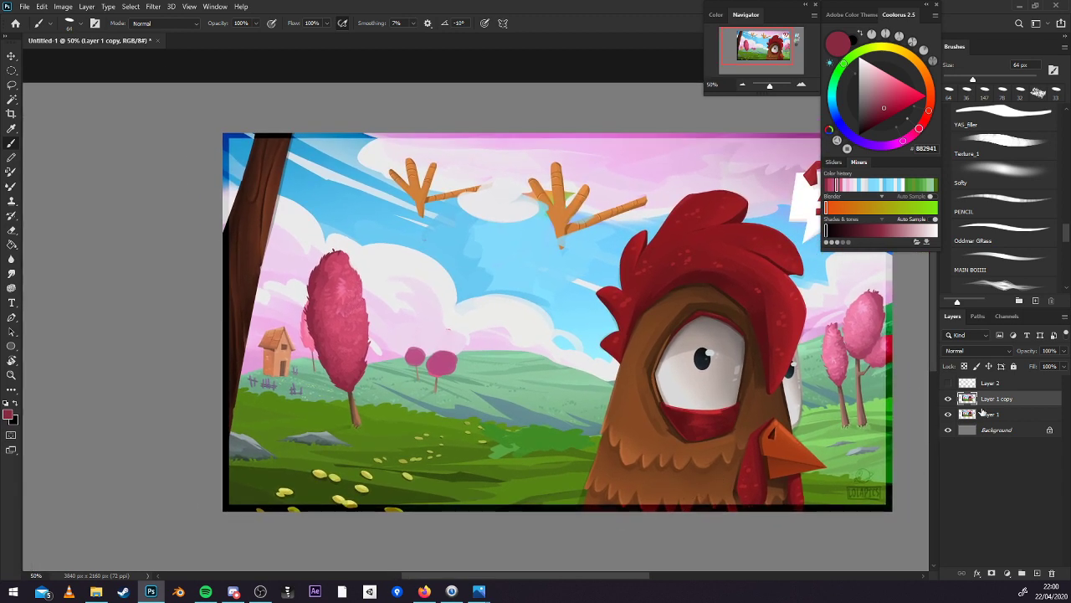
On a new layer above Layer 1 copy, sketch black contour lines over the rooster's red comb with a 32 px brush.
{"action": "left_click", "coordinate": [859, 135]}
{"action": "left_click", "coordinate": [958, 80]}
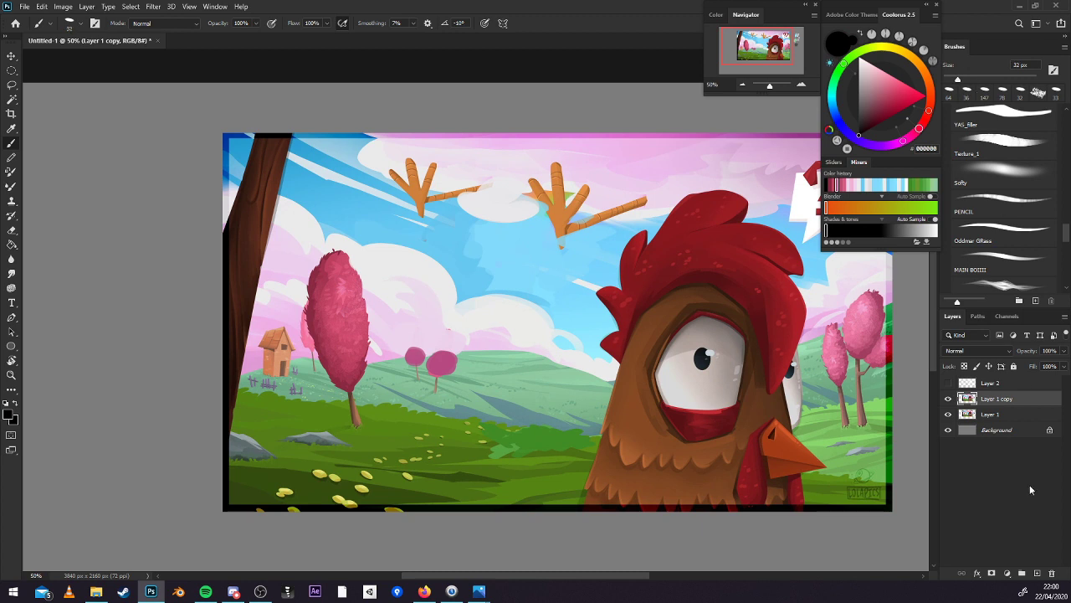
{"action": "left_click", "coordinate": [1036, 573]}
{"action": "left_click_drag", "start_coordinate": [809, 370], "coordinate": [740, 381]}
{"action": "left_click_drag", "start_coordinate": [658, 213], "coordinate": [659, 220]}
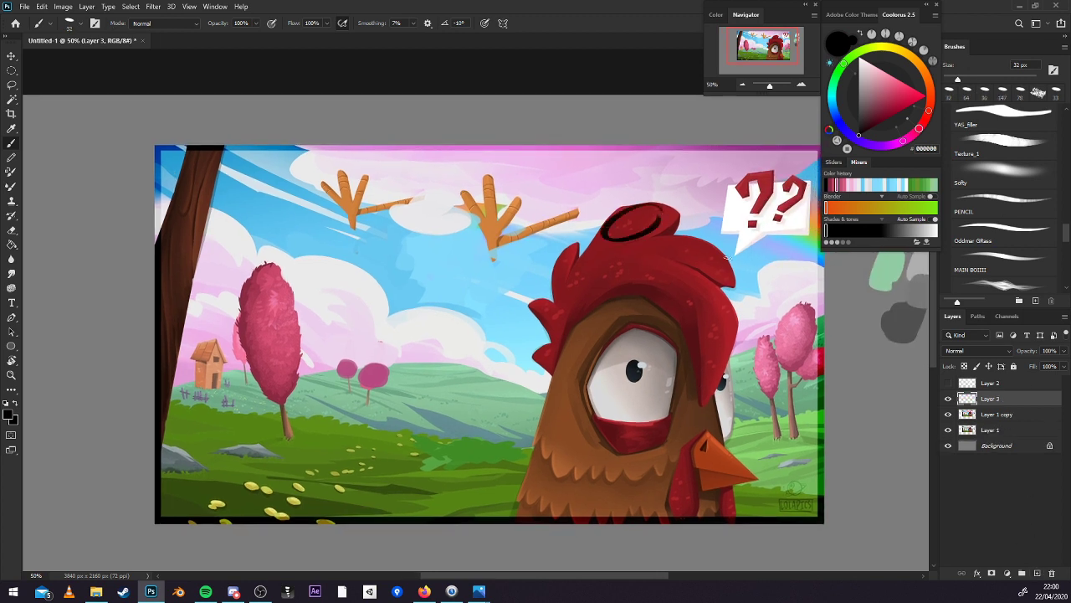
{"action": "mouse_move", "coordinate": [725, 250]}
{"action": "left_mouse_down"}
{"action": "mouse_move", "coordinate": [669, 246]}
{"action": "mouse_move", "coordinate": [718, 350]}
{"action": "mouse_move", "coordinate": [670, 274]}
{"action": "mouse_move", "coordinate": [696, 340]}
{"action": "mouse_move", "coordinate": [600, 299]}
{"action": "mouse_move", "coordinate": [672, 297]}
{"action": "left_mouse_up"}
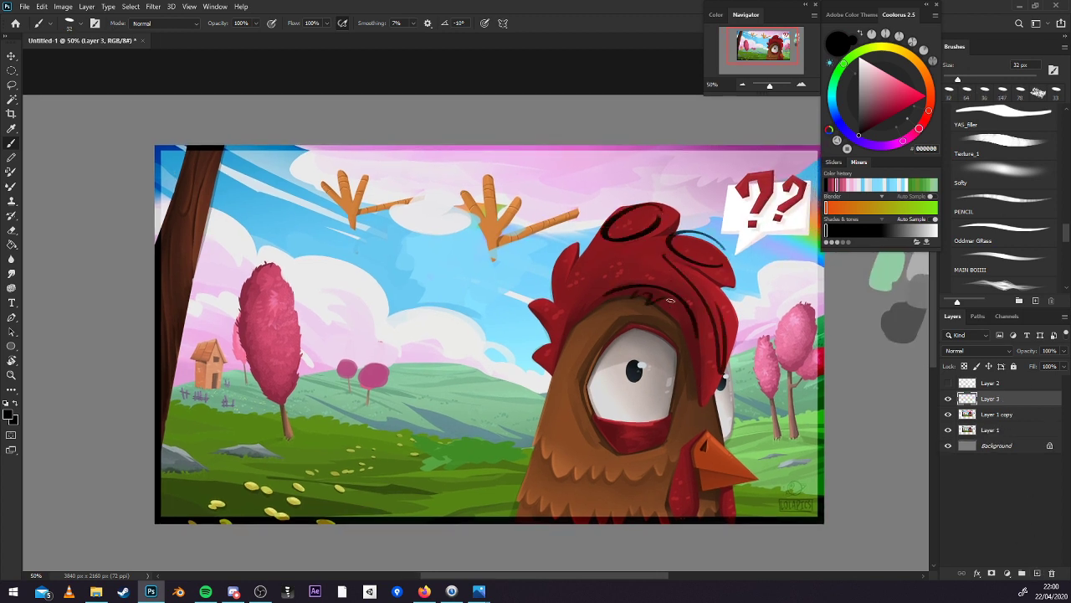
Try sketching a black downward arrow above the comb and contour lines around the near eye socket and neck feathers.
{"action": "left_click_drag", "start_coordinate": [664, 128], "coordinate": [666, 220]}
{"action": "left_click_drag", "start_coordinate": [677, 189], "coordinate": [667, 219]}
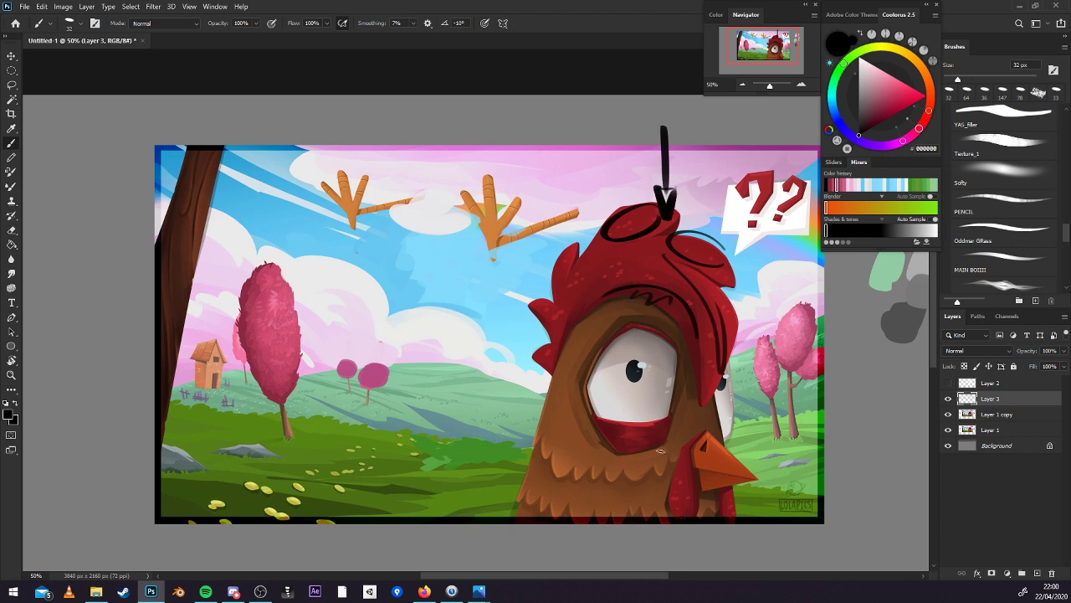
{"action": "left_click_drag", "start_coordinate": [576, 390], "coordinate": [624, 314]}
{"action": "left_click_drag", "start_coordinate": [675, 340], "coordinate": [590, 362]}
{"action": "mouse_move", "coordinate": [589, 405]}
{"action": "left_mouse_down"}
{"action": "mouse_move", "coordinate": [630, 457]}
{"action": "mouse_move", "coordinate": [667, 432]}
{"action": "mouse_move", "coordinate": [625, 466]}
{"action": "mouse_move", "coordinate": [584, 418]}
{"action": "left_mouse_up"}
{"action": "left_click_drag", "start_coordinate": [562, 478], "coordinate": [570, 458]}
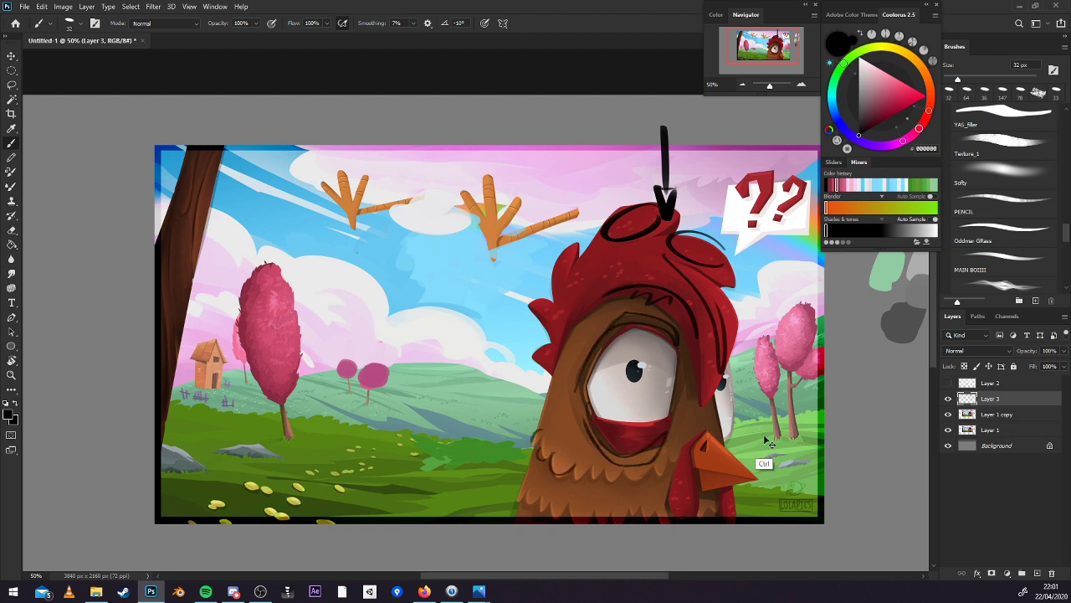
Undo the arrow above the comb and the eye socket and feather strokes.
{"action": "key", "text": "ctrl+z"}
{"action": "key", "text": "ctrl+z"}
{"action": "key", "text": "ctrl+z"}
{"action": "key", "text": "ctrl+z"}
{"action": "key", "text": "ctrl+z"}
{"action": "key", "text": "ctrl+z"}
{"action": "key", "text": "ctrl+z"}
{"action": "key", "text": "ctrl+z"}
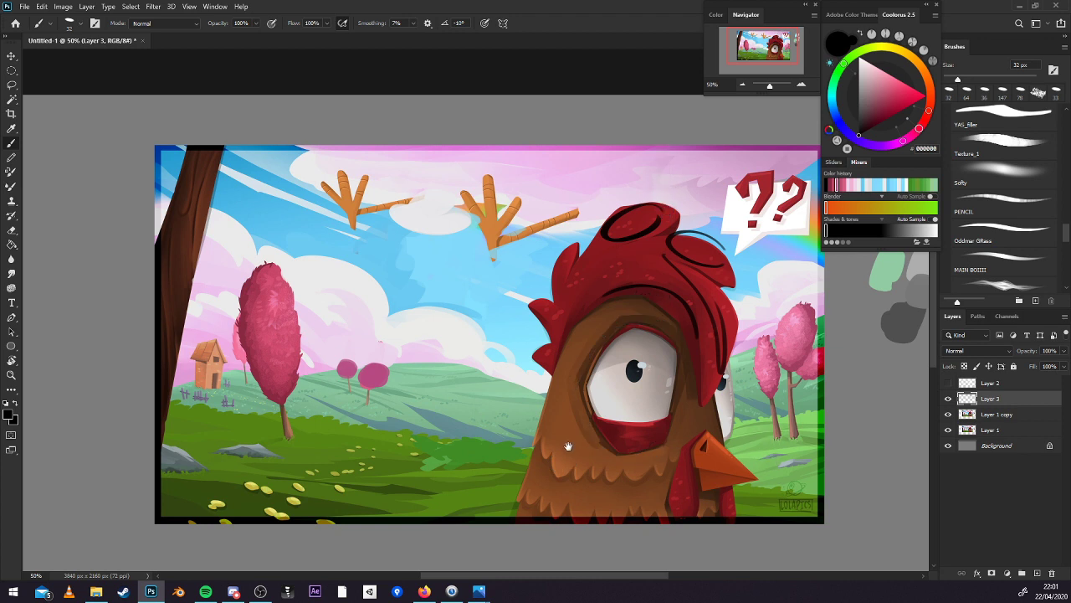
Outline a tall black oval crown over the distant trees, between the large pink tree and the rooster.
{"action": "left_click_drag", "start_coordinate": [567, 445], "coordinate": [793, 429]}
{"action": "left_click_drag", "start_coordinate": [492, 248], "coordinate": [506, 234]}
{"action": "key", "text": "ctrl+z"}
{"action": "key", "text": "ctrl+z"}
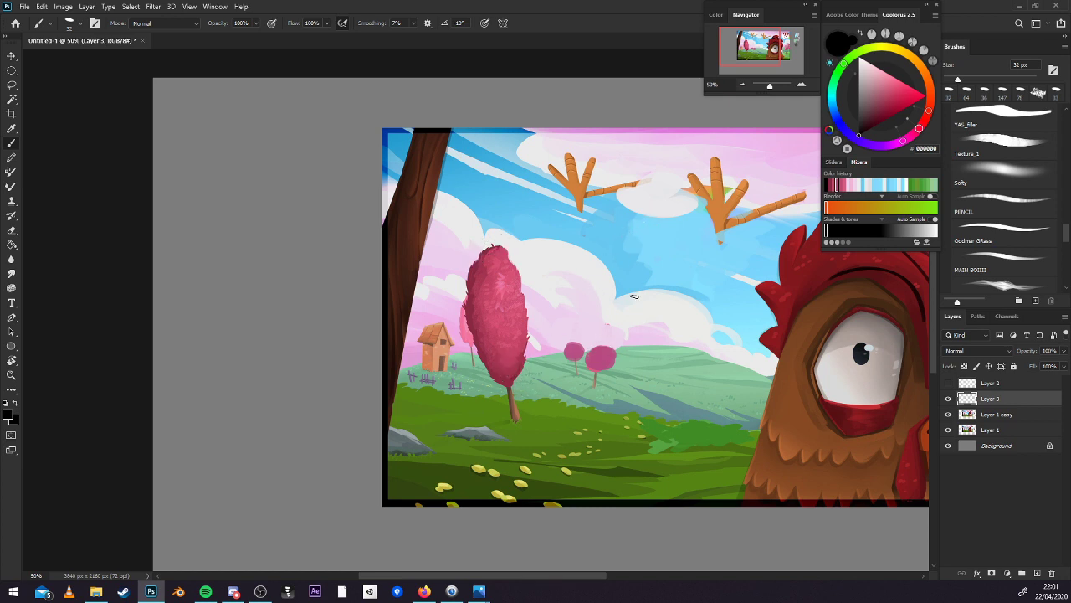
{"action": "mouse_move", "coordinate": [600, 362]}
{"action": "left_mouse_down"}
{"action": "mouse_move", "coordinate": [628, 261]}
{"action": "mouse_move", "coordinate": [597, 357]}
{"action": "mouse_move", "coordinate": [624, 348]}
{"action": "mouse_move", "coordinate": [629, 239]}
{"action": "mouse_move", "coordinate": [613, 390]}
{"action": "mouse_move", "coordinate": [637, 355]}
{"action": "mouse_move", "coordinate": [624, 364]}
{"action": "mouse_move", "coordinate": [642, 339]}
{"action": "mouse_move", "coordinate": [596, 381]}
{"action": "left_mouse_up"}
{"action": "key", "text": "ctrl+z"}
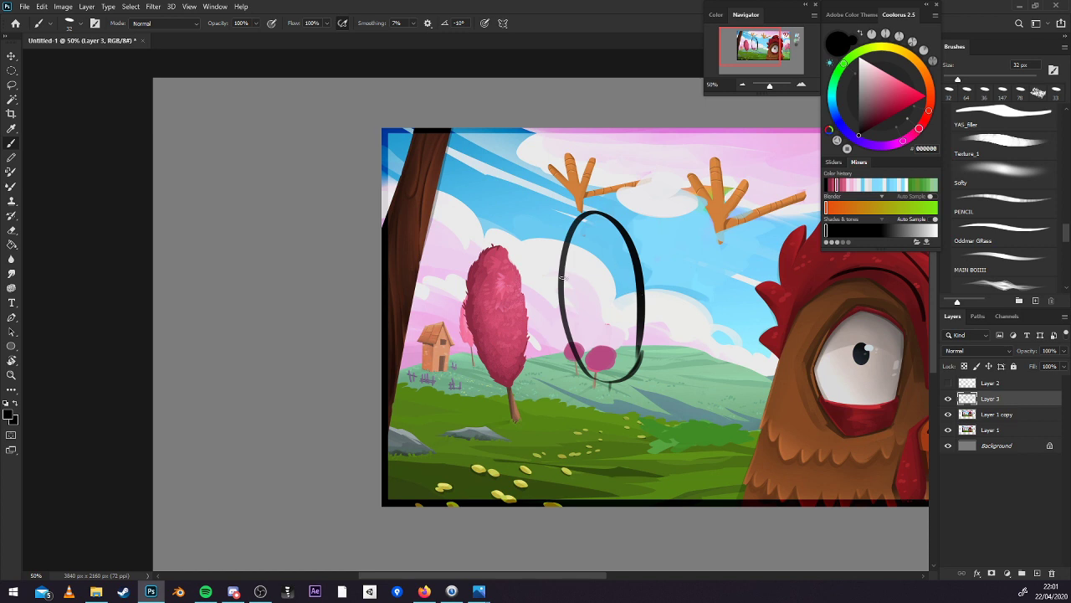
Try adding black contour and trunk strokes in and below the oval crown, and undo them.
{"action": "left_click_drag", "start_coordinate": [562, 277], "coordinate": [619, 263]}
{"action": "left_click_drag", "start_coordinate": [595, 215], "coordinate": [602, 267]}
{"action": "left_click_drag", "start_coordinate": [590, 372], "coordinate": [627, 400]}
{"action": "mouse_move", "coordinate": [640, 350]}
{"action": "left_mouse_down"}
{"action": "mouse_move", "coordinate": [652, 360]}
{"action": "mouse_move", "coordinate": [619, 434]}
{"action": "left_mouse_up"}
{"action": "key", "text": "ctrl+z"}
{"action": "key", "text": "ctrl+z"}
{"action": "key", "text": "ctrl+z"}
{"action": "key", "text": "ctrl+z"}
{"action": "key", "text": "ctrl+z"}
Draw a short thick black trunk under the oval and a black downward arrow above the large pink tree.
{"action": "left_click_drag", "start_coordinate": [613, 382], "coordinate": [619, 429]}
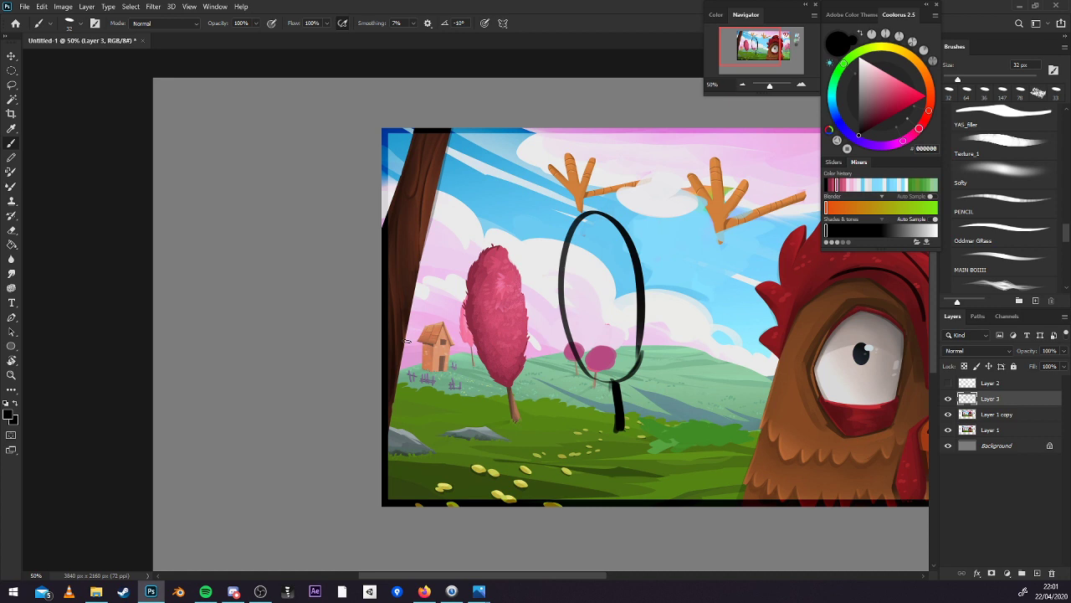
{"action": "left_click_drag", "start_coordinate": [513, 149], "coordinate": [515, 191]}
{"action": "mouse_move", "coordinate": [500, 188]}
{"action": "left_mouse_down"}
{"action": "mouse_move", "coordinate": [530, 191]}
{"action": "mouse_move", "coordinate": [523, 214]}
{"action": "left_mouse_up"}
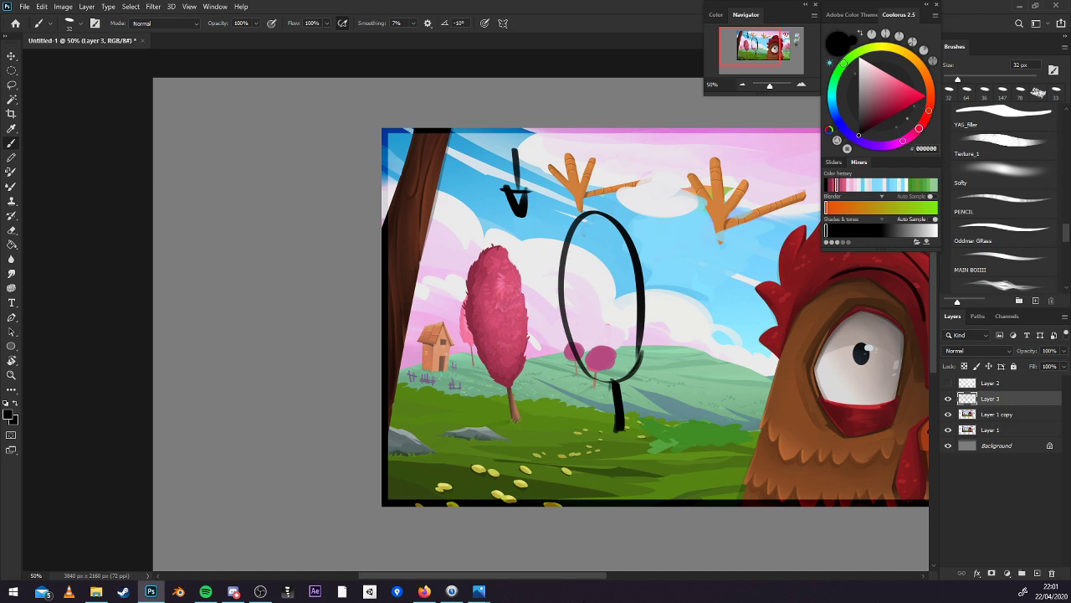
Add a layer directly above Layer 1 copy, sample dark magenta from the pink tree and set the brush to 142 px.
{"action": "left_click", "coordinate": [1008, 418]}
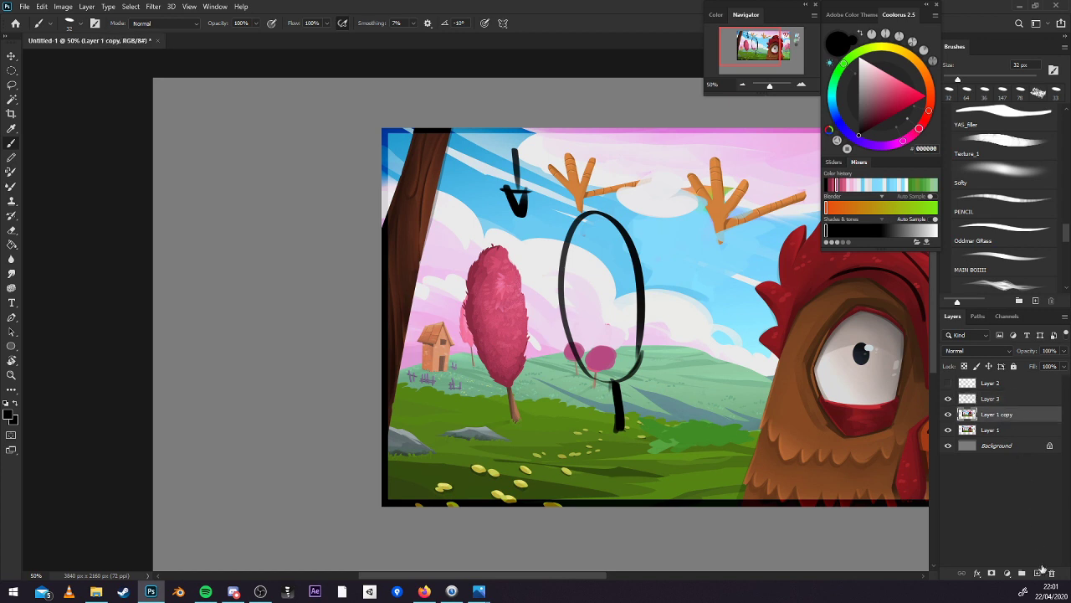
{"action": "left_click", "coordinate": [1038, 573]}
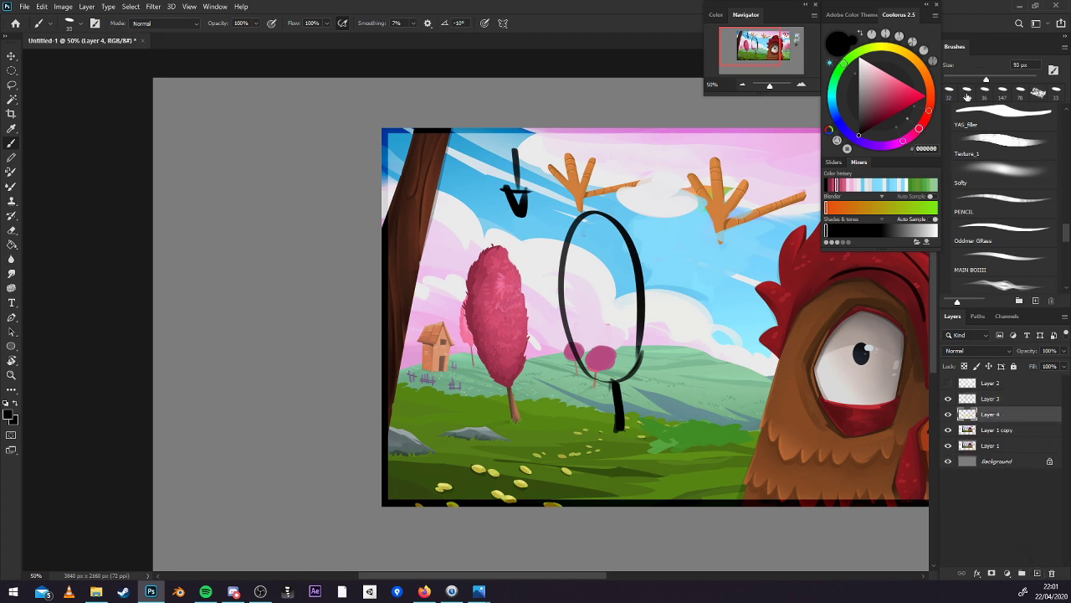
{"action": "left_click", "coordinate": [506, 404], "text": "alt"}
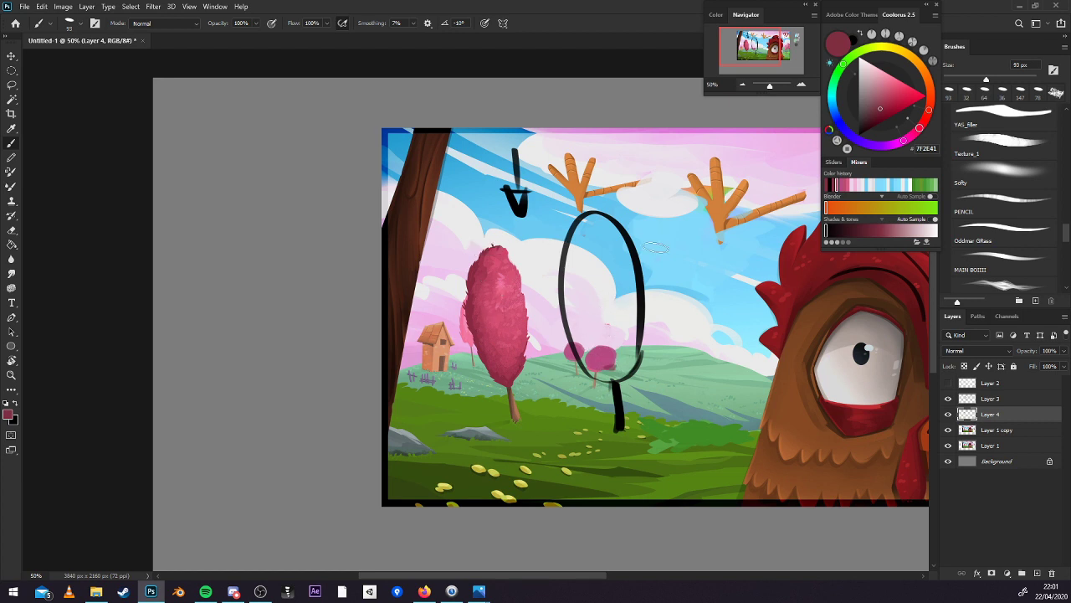
{"action": "left_click_drag", "start_coordinate": [986, 81], "coordinate": [999, 81]}
Try painting a fill inside the oval crown outline on the new layer, and undo it.
{"action": "mouse_move", "coordinate": [601, 360]}
{"action": "left_mouse_down"}
{"action": "mouse_move", "coordinate": [586, 318]}
{"action": "mouse_move", "coordinate": [599, 362]}
{"action": "left_mouse_up"}
{"action": "key", "text": "ctrl+z"}
{"action": "mouse_move", "coordinate": [598, 249]}
{"action": "left_mouse_down"}
{"action": "mouse_move", "coordinate": [591, 236]}
{"action": "mouse_move", "coordinate": [632, 276]}
{"action": "left_mouse_up"}
{"action": "left_click", "coordinate": [637, 276], "text": "alt"}
{"action": "left_click_drag", "start_coordinate": [593, 225], "coordinate": [592, 259]}
{"action": "key", "text": "ctrl+z"}
{"action": "key", "text": "ctrl+z"}
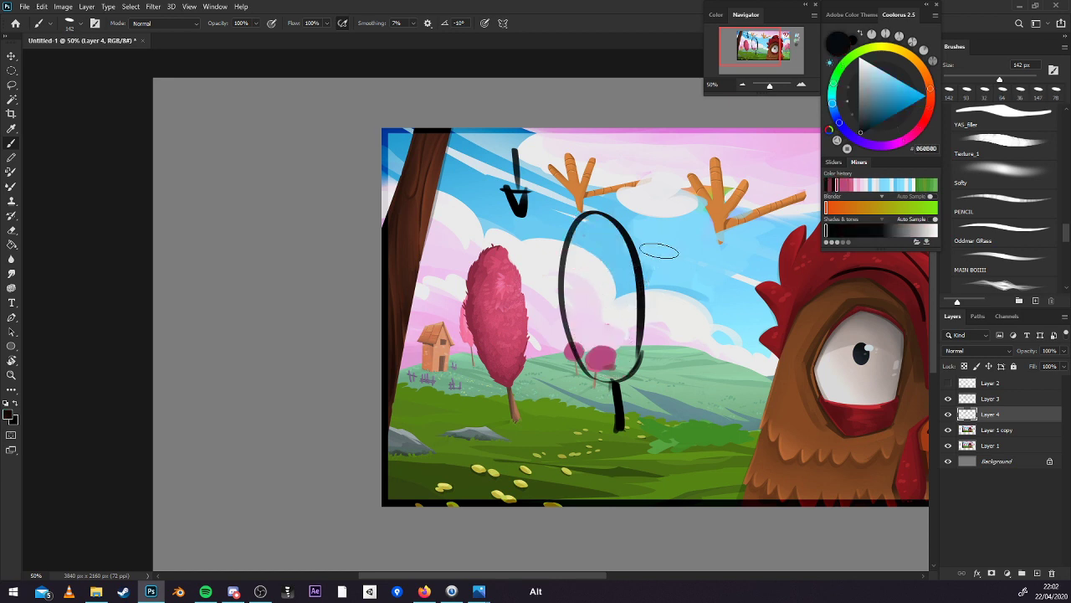
Fill the oval crown with dark magenta #882941 sampled from the pink tree and erase the paint spilling outside its outline.
{"action": "left_click", "coordinate": [505, 374], "text": "alt"}
{"action": "mouse_move", "coordinate": [598, 356]}
{"action": "left_mouse_down"}
{"action": "mouse_move", "coordinate": [595, 228]}
{"action": "mouse_move", "coordinate": [602, 373]}
{"action": "mouse_move", "coordinate": [641, 283]}
{"action": "mouse_move", "coordinate": [614, 236]}
{"action": "mouse_move", "coordinate": [623, 351]}
{"action": "mouse_move", "coordinate": [617, 302]}
{"action": "left_mouse_up"}
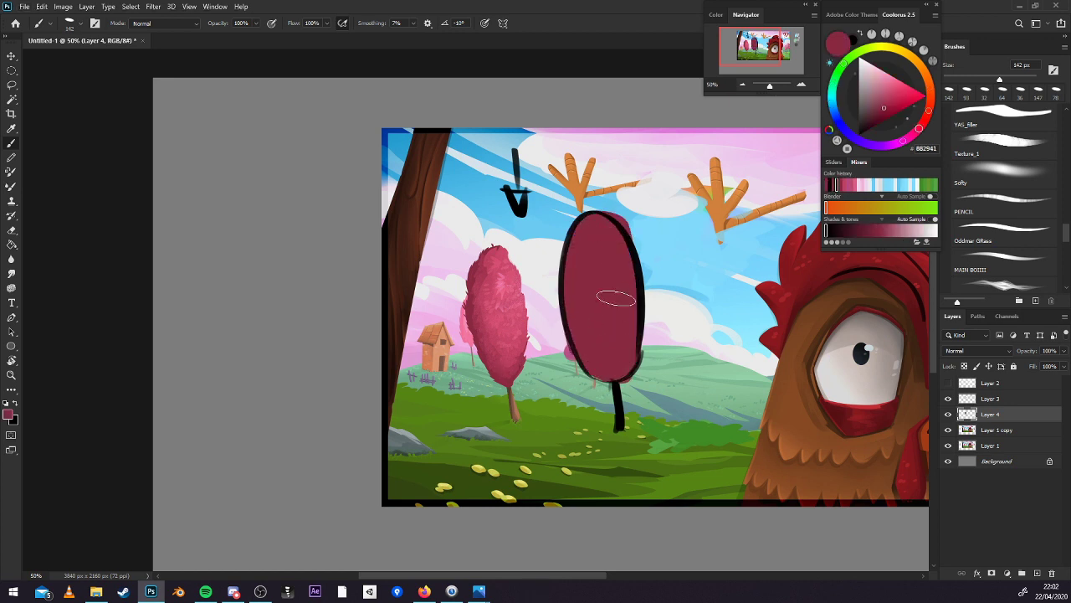
{"action": "key", "text": "e"}
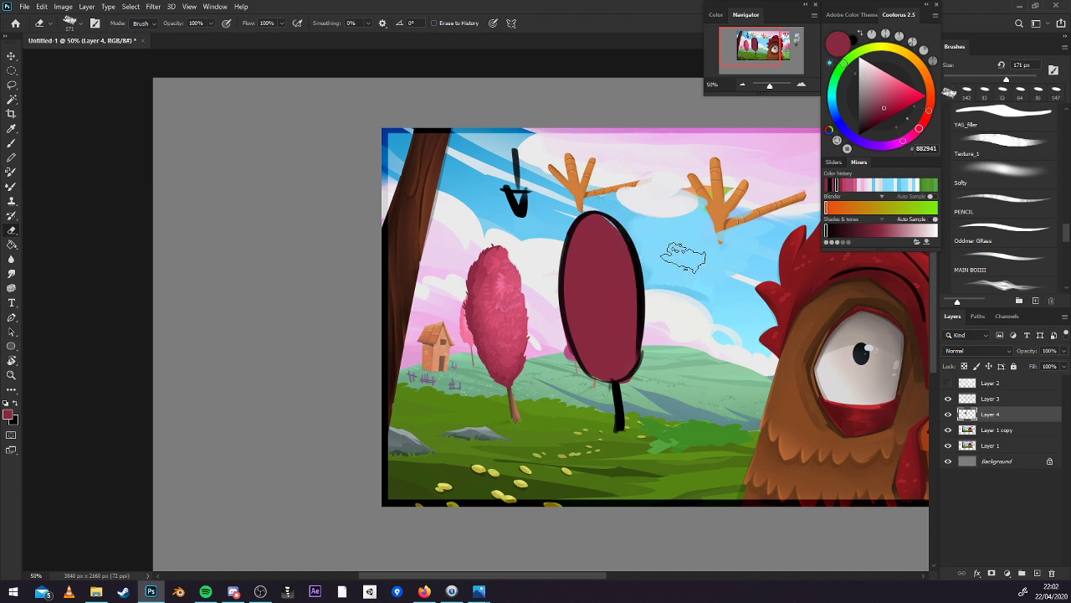
{"action": "left_click", "coordinate": [952, 91]}
{"action": "left_click", "coordinate": [969, 80]}
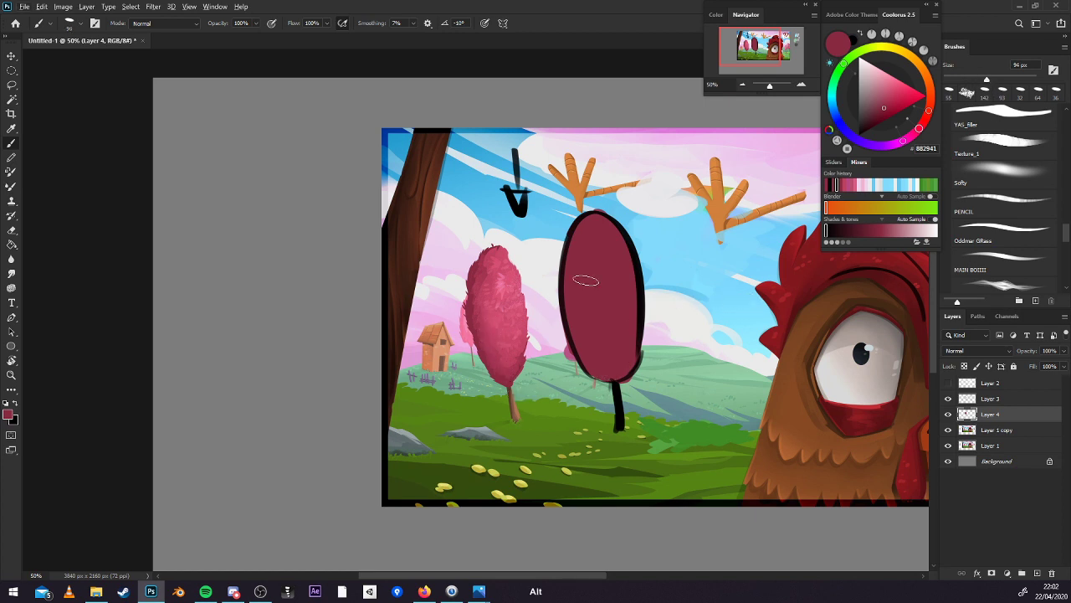
Lock Layer 4's transparent pixels and paint sampled mid and light pink areas over the oval crown with a 94 px brush.
{"action": "left_click", "coordinate": [964, 366]}
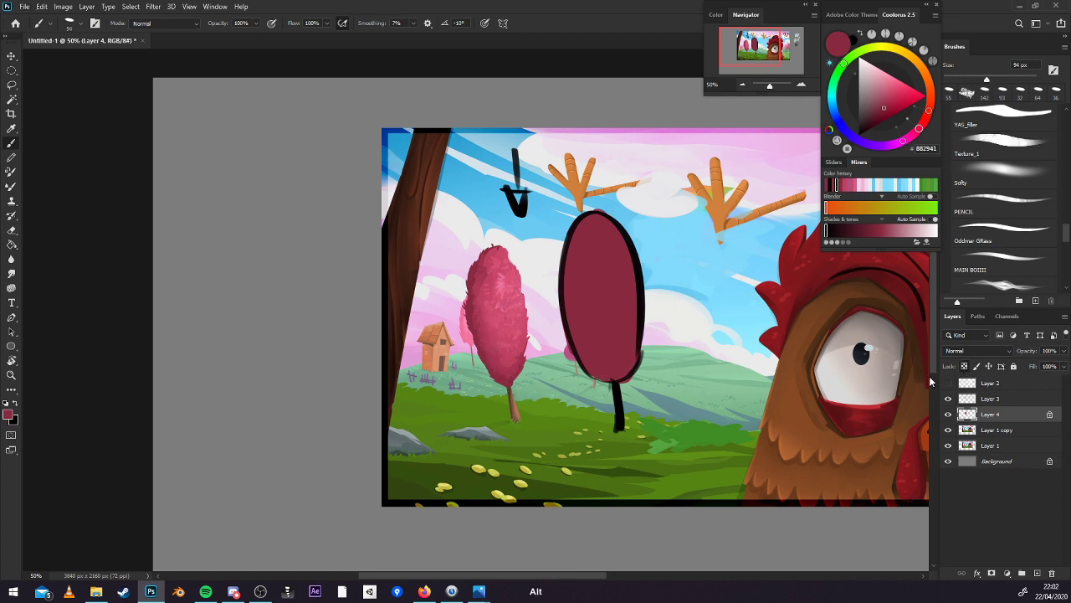
{"action": "left_click", "coordinate": [506, 311], "text": "alt"}
{"action": "left_click_drag", "start_coordinate": [577, 268], "coordinate": [593, 297]}
{"action": "left_click", "coordinate": [578, 342], "text": "alt"}
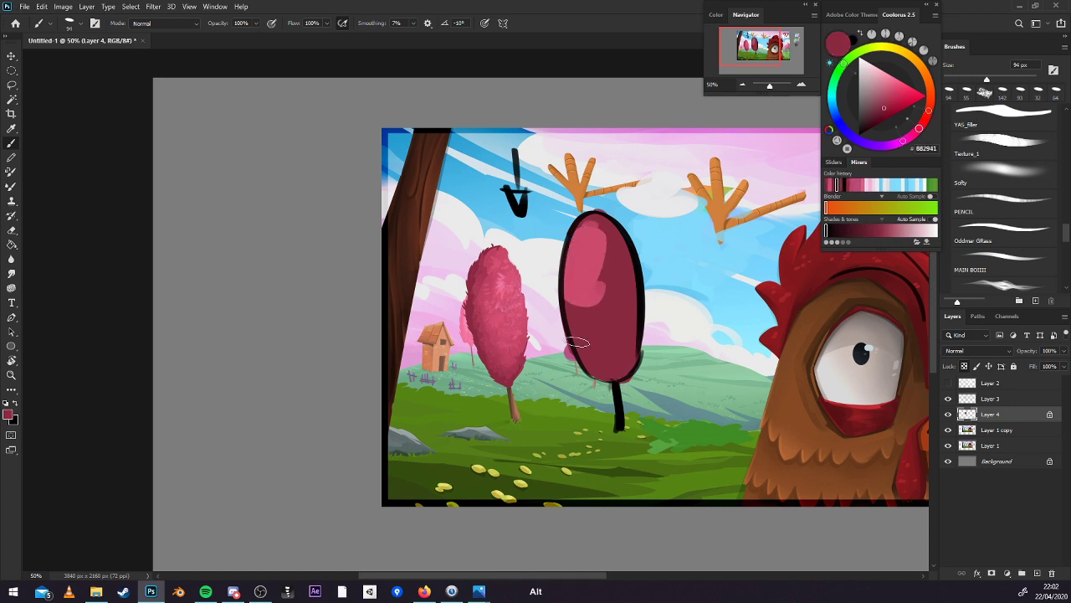
{"action": "left_click", "coordinate": [505, 281], "text": "alt"}
{"action": "mouse_move", "coordinate": [585, 249]}
{"action": "left_mouse_down"}
{"action": "mouse_move", "coordinate": [596, 231]}
{"action": "mouse_move", "coordinate": [585, 239]}
{"action": "left_mouse_up"}
{"action": "left_click", "coordinate": [591, 288], "text": "alt"}
{"action": "mouse_move", "coordinate": [586, 280]}
{"action": "left_mouse_down"}
{"action": "mouse_move", "coordinate": [582, 313]}
{"action": "mouse_move", "coordinate": [630, 315]}
{"action": "mouse_move", "coordinate": [591, 348]}
{"action": "mouse_move", "coordinate": [614, 317]}
{"action": "mouse_move", "coordinate": [606, 356]}
{"action": "mouse_move", "coordinate": [576, 350]}
{"action": "mouse_move", "coordinate": [626, 311]}
{"action": "left_mouse_up"}
Rework the oval crown's light and shadow patches with pinks sampled from the crown.
{"action": "left_click", "coordinate": [606, 355], "text": "alt"}
{"action": "left_click", "coordinate": [586, 249], "text": "alt"}
{"action": "mouse_move", "coordinate": [586, 250]}
{"action": "left_mouse_down"}
{"action": "mouse_move", "coordinate": [607, 225]}
{"action": "mouse_move", "coordinate": [595, 272]}
{"action": "mouse_move", "coordinate": [608, 287]}
{"action": "mouse_move", "coordinate": [573, 289]}
{"action": "mouse_move", "coordinate": [629, 271]}
{"action": "mouse_move", "coordinate": [584, 261]}
{"action": "left_mouse_up"}
{"action": "left_click", "coordinate": [595, 315], "text": "alt"}
{"action": "left_click", "coordinate": [590, 286], "text": "alt"}
{"action": "left_click", "coordinate": [567, 335], "text": "alt"}
Draw curved, near-black contour lines across the oval crown from top to bottom with a 44 px brush.
{"action": "left_click", "coordinate": [963, 80]}
{"action": "left_click", "coordinate": [642, 293], "text": "alt"}
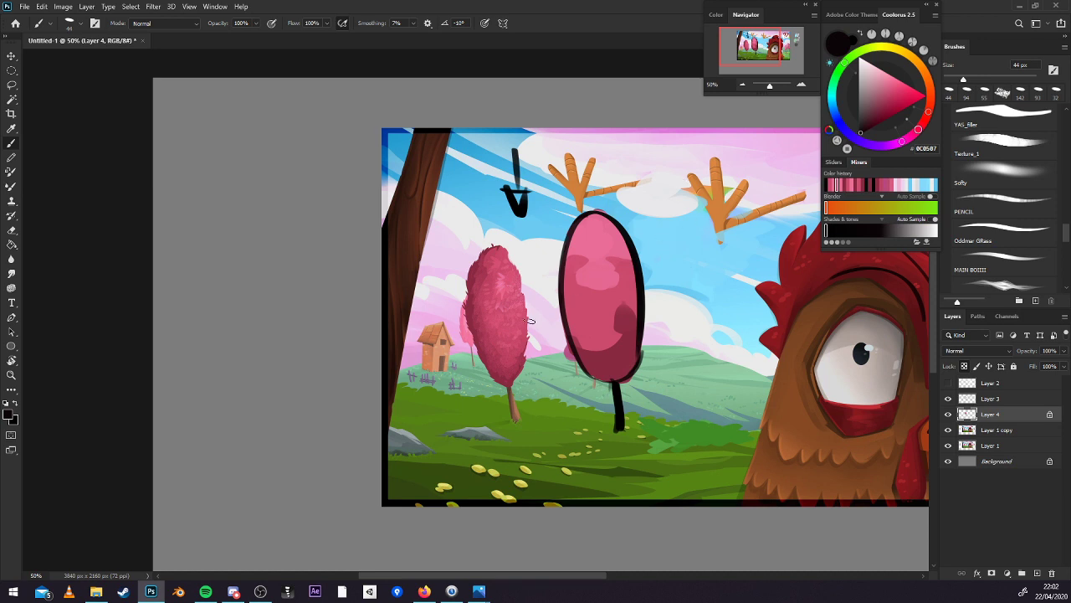
{"action": "mouse_move", "coordinate": [568, 238]}
{"action": "left_mouse_down"}
{"action": "mouse_move", "coordinate": [605, 238]}
{"action": "mouse_move", "coordinate": [608, 252]}
{"action": "left_mouse_up"}
{"action": "mouse_move", "coordinate": [849, 358]}
{"action": "left_mouse_down"}
{"action": "mouse_move", "coordinate": [769, 350]}
{"action": "mouse_move", "coordinate": [544, 373]}
{"action": "left_mouse_up"}
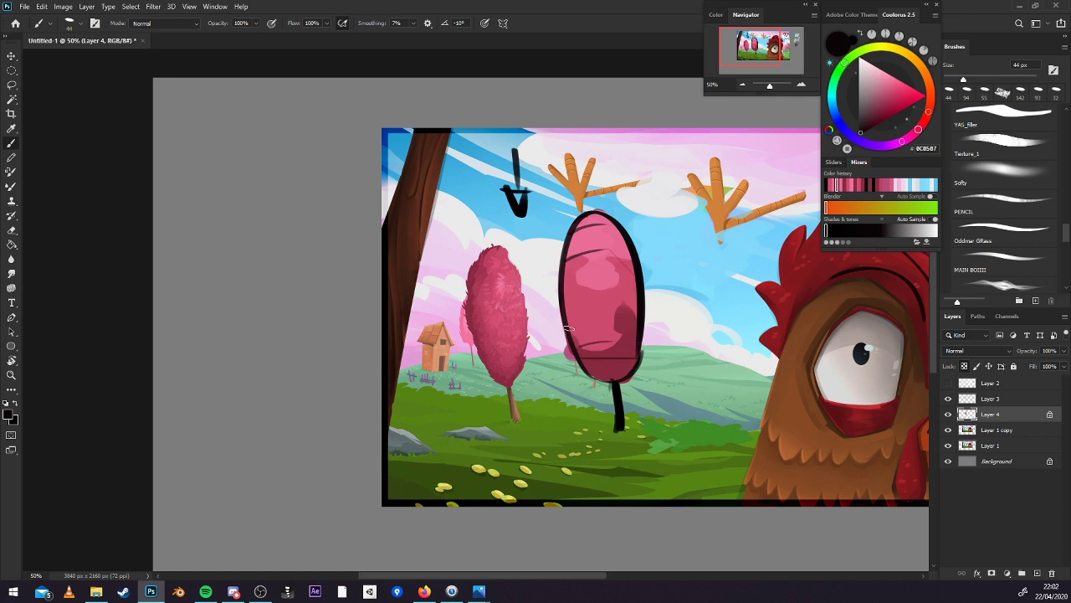
{"action": "left_click_drag", "start_coordinate": [567, 327], "coordinate": [636, 322]}
{"action": "left_click_drag", "start_coordinate": [575, 294], "coordinate": [636, 298]}
{"action": "left_click_drag", "start_coordinate": [603, 257], "coordinate": [629, 277]}
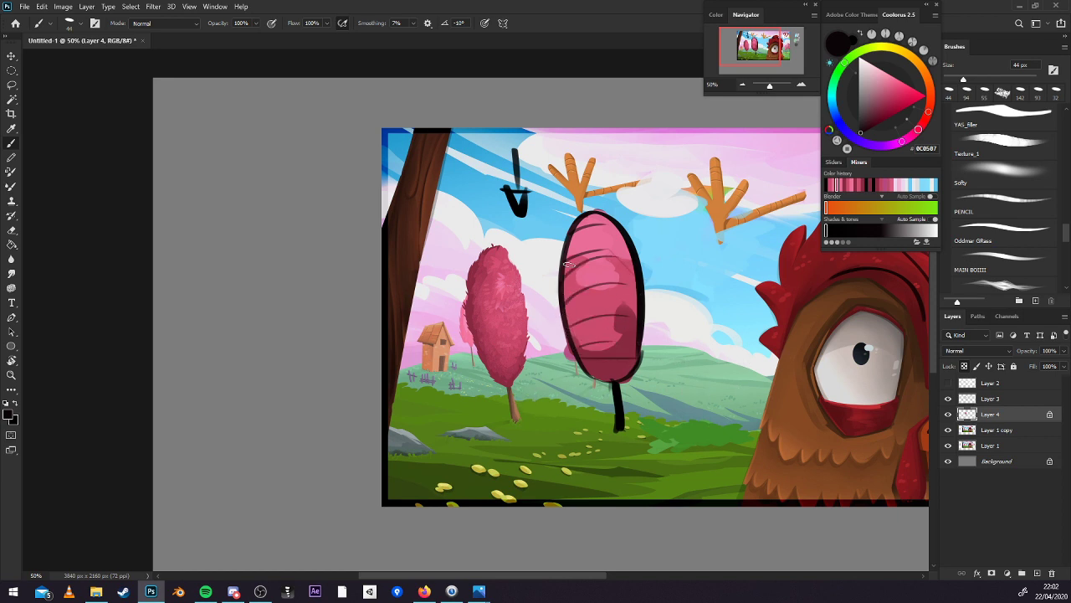
{"action": "left_click_drag", "start_coordinate": [567, 264], "coordinate": [639, 273]}
{"action": "left_click_drag", "start_coordinate": [583, 362], "coordinate": [641, 364]}
Paint sampled light pink and mid pink #CC4B6E over the contour lines at the middle of the oval crown.
{"action": "left_click", "coordinate": [604, 270], "text": "alt"}
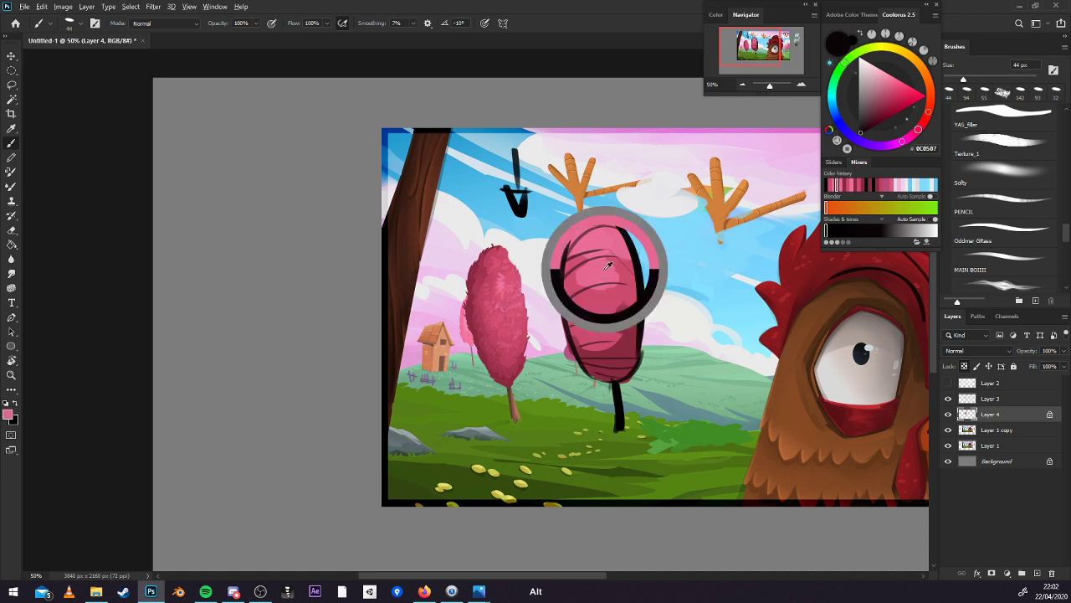
{"action": "left_click_drag", "start_coordinate": [575, 284], "coordinate": [593, 298]}
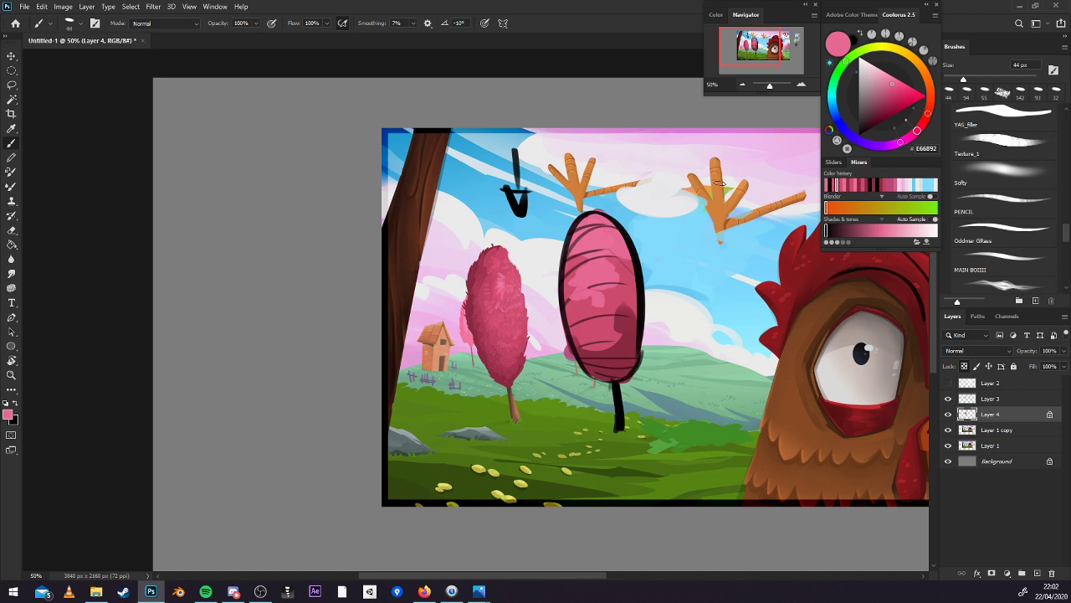
{"action": "left_click", "coordinate": [984, 81]}
{"action": "left_click", "coordinate": [611, 325], "text": "alt"}
{"action": "left_click_drag", "start_coordinate": [562, 275], "coordinate": [561, 267]}
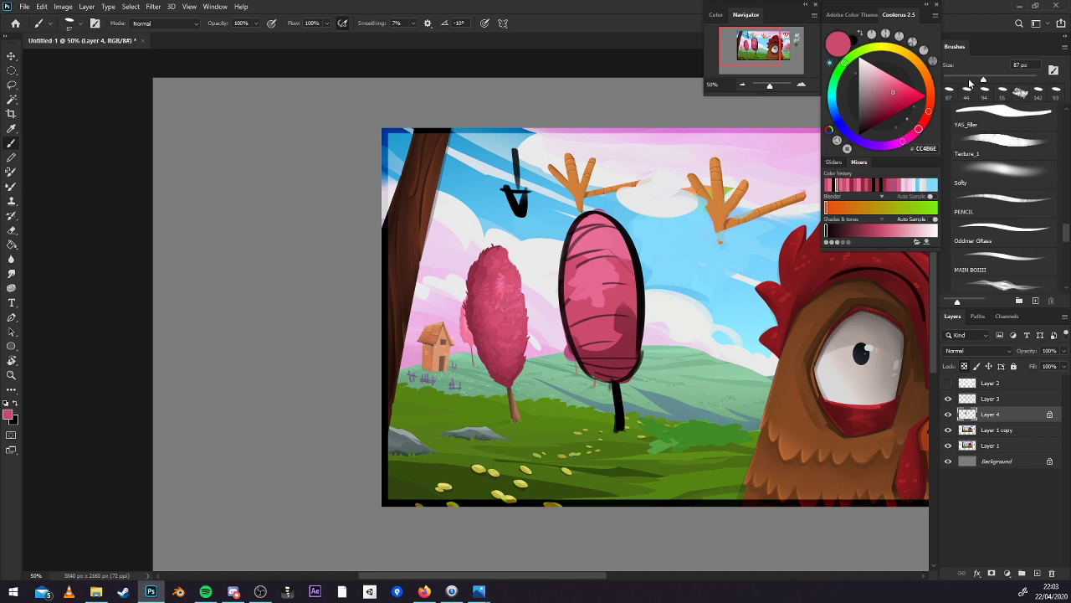
Try painting thick black silhouettes over the two hanging chicken feet on a new layer, and delete that layer.
{"action": "left_click", "coordinate": [642, 253], "text": "alt"}
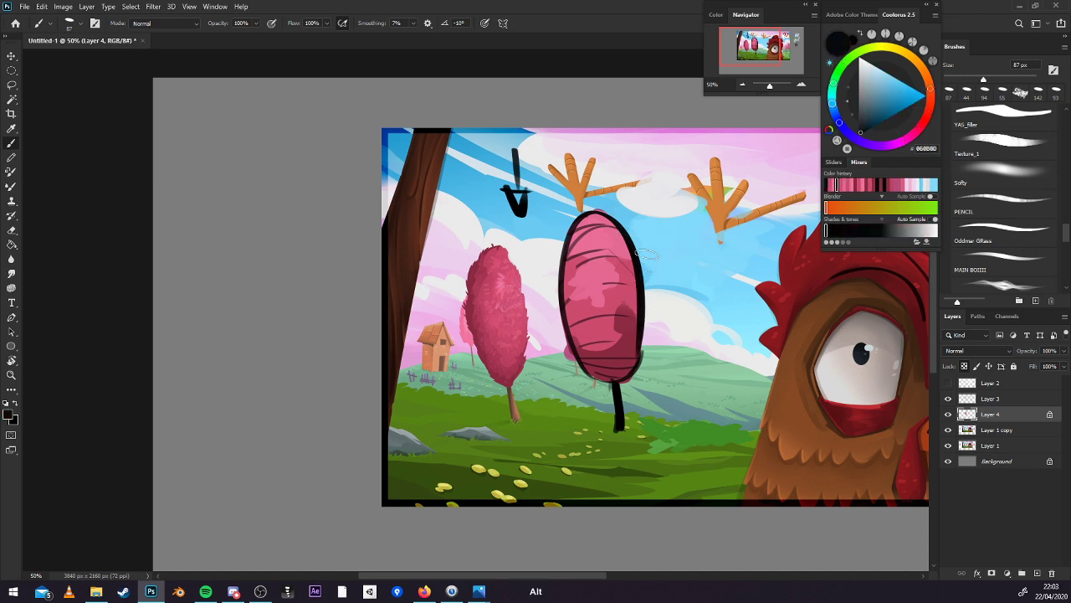
{"action": "left_click", "coordinate": [1036, 572]}
{"action": "left_click_drag", "start_coordinate": [542, 159], "coordinate": [650, 179]}
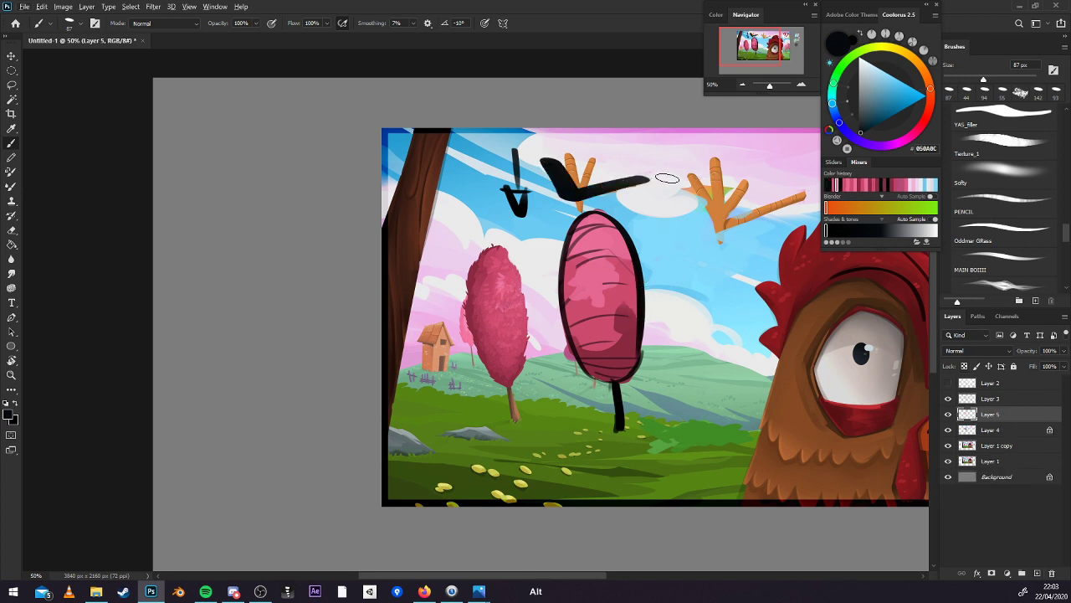
{"action": "left_click_drag", "start_coordinate": [594, 157], "coordinate": [581, 186]}
{"action": "mouse_move", "coordinate": [735, 195]}
{"action": "left_mouse_down"}
{"action": "mouse_move", "coordinate": [728, 254]}
{"action": "mouse_move", "coordinate": [792, 219]}
{"action": "left_mouse_up"}
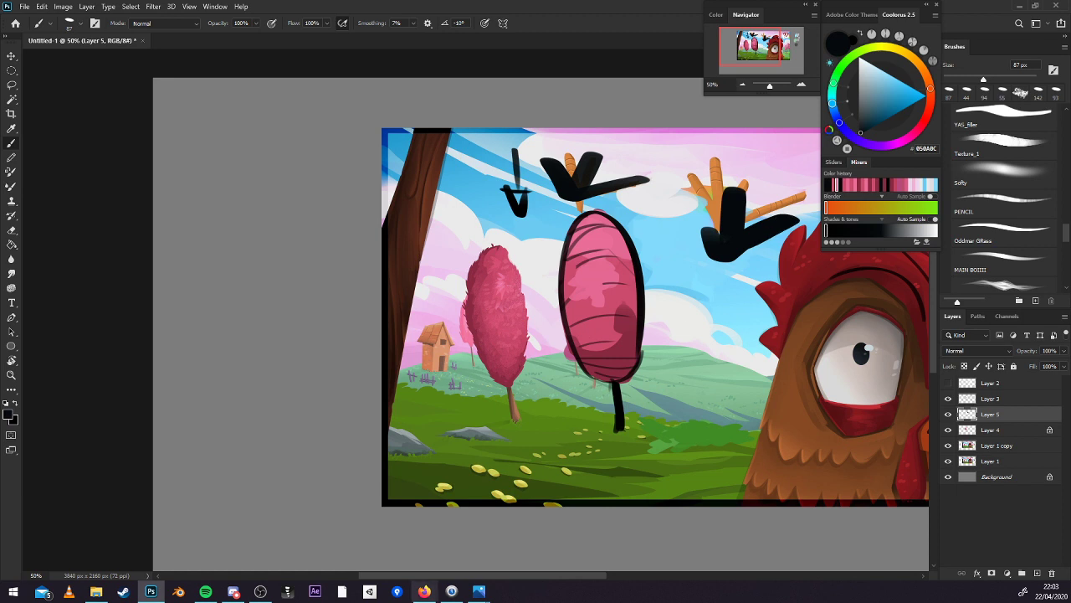
{"action": "left_click", "coordinate": [1050, 572]}
{"action": "left_click", "coordinate": [1036, 573]}
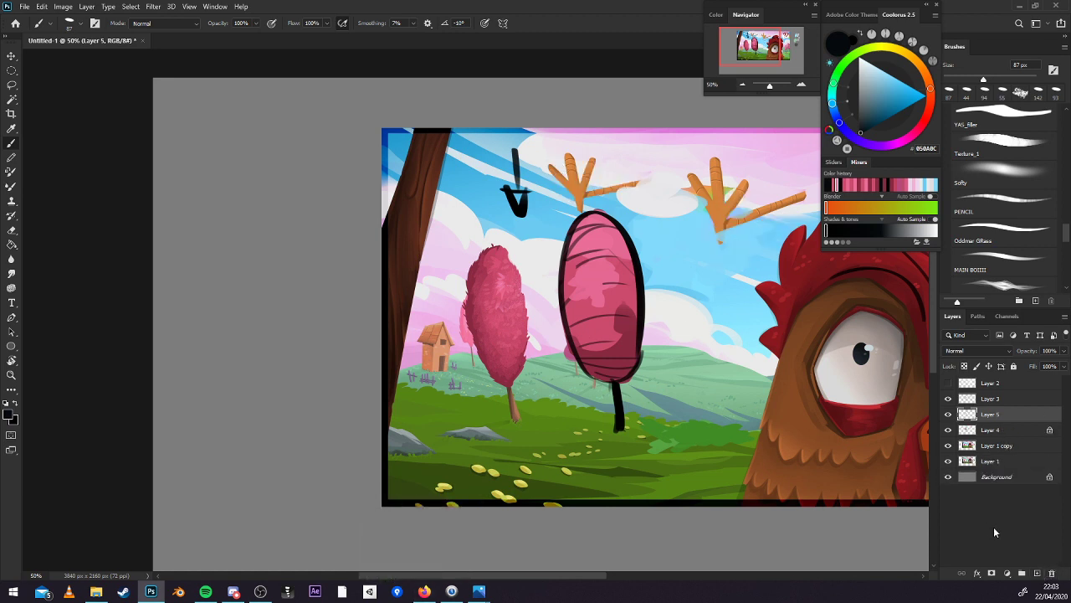
{"action": "left_click", "coordinate": [1052, 574]}
Compare the oval tree with its paint layer hidden and with its black outline layer hidden, restoring both.
{"action": "left_click", "coordinate": [948, 414]}
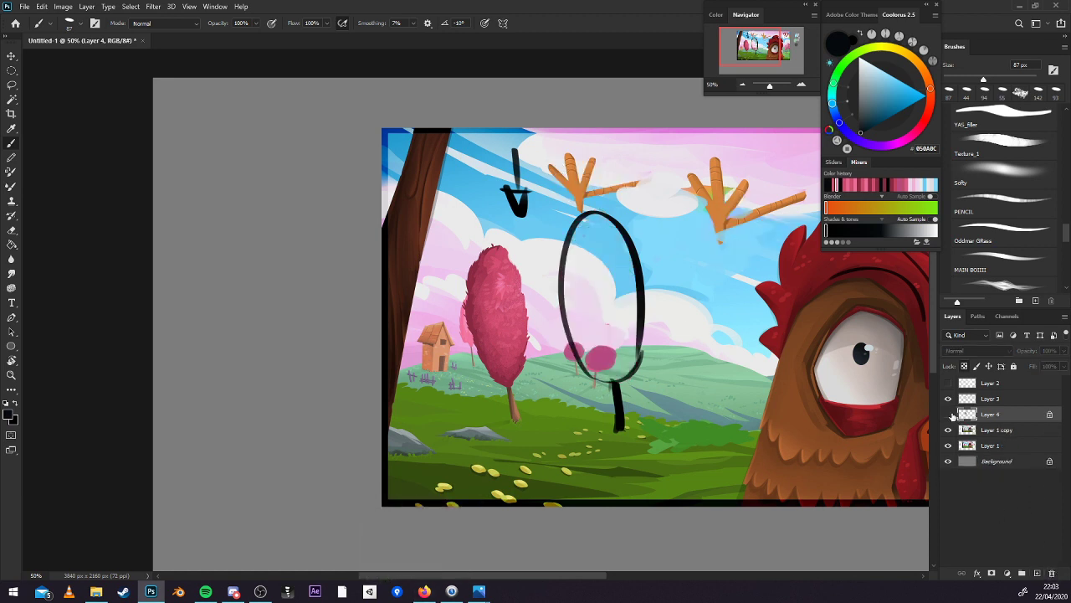
{"action": "left_click", "coordinate": [948, 413]}
{"action": "left_click", "coordinate": [568, 269], "text": "alt"}
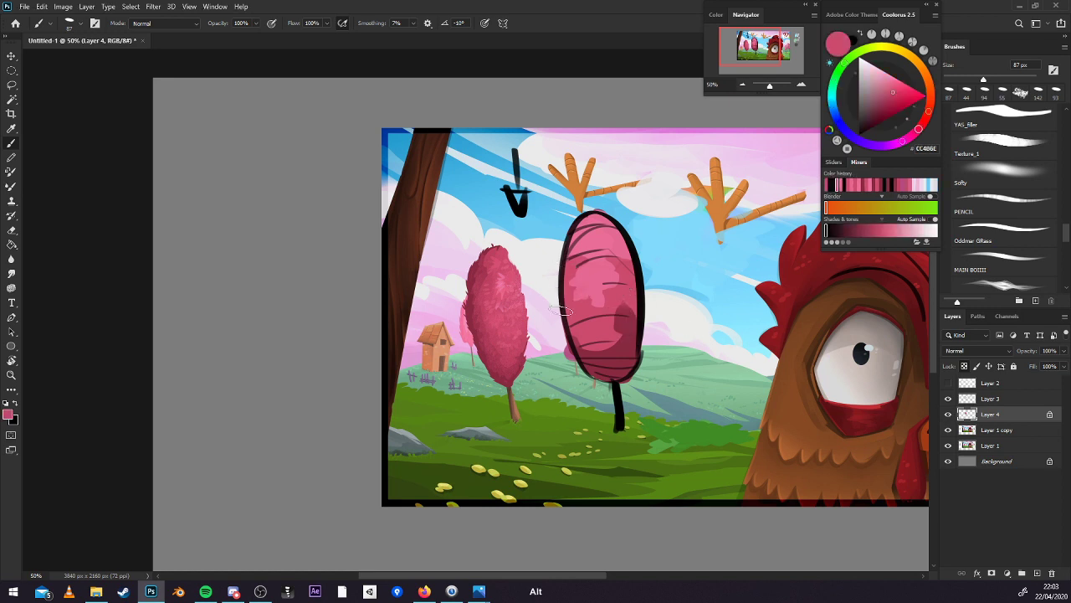
{"action": "left_click", "coordinate": [949, 398]}
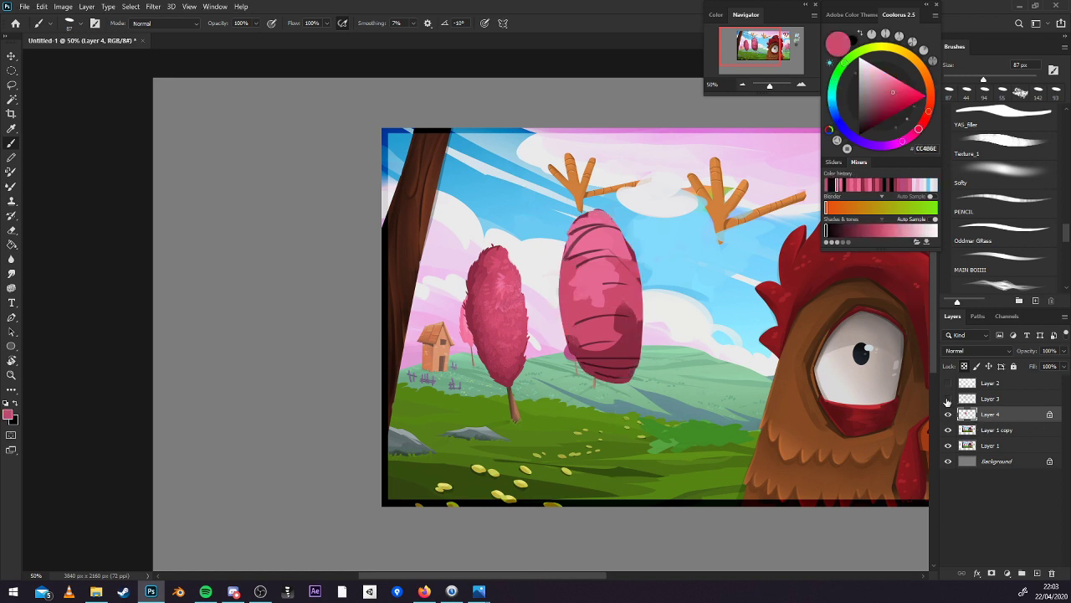
{"action": "left_click", "coordinate": [949, 398]}
Paint sampled light pink over the contour lines in the upper half of the oval crown, finishing with a 63 px brush.
{"action": "left_click", "coordinate": [599, 265], "text": "alt"}
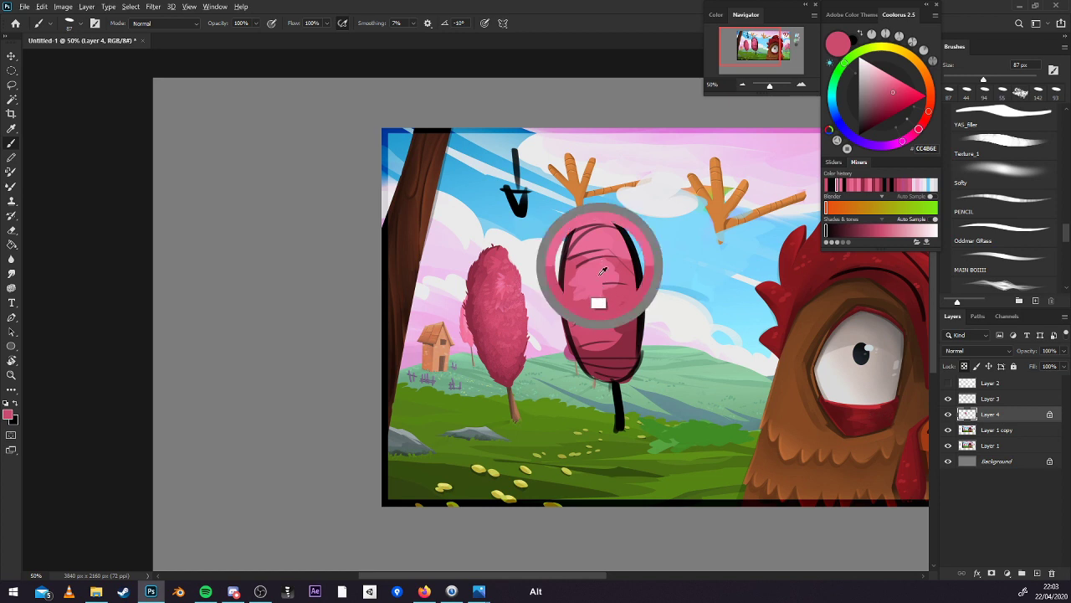
{"action": "left_click_drag", "start_coordinate": [599, 222], "coordinate": [568, 262]}
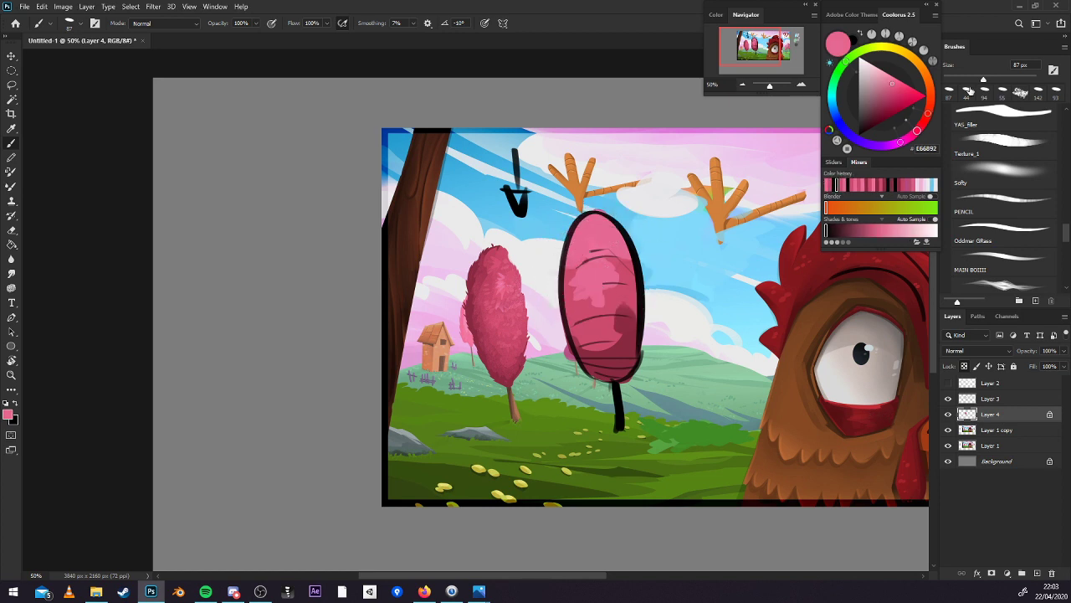
{"action": "left_click", "coordinate": [603, 261], "text": "alt"}
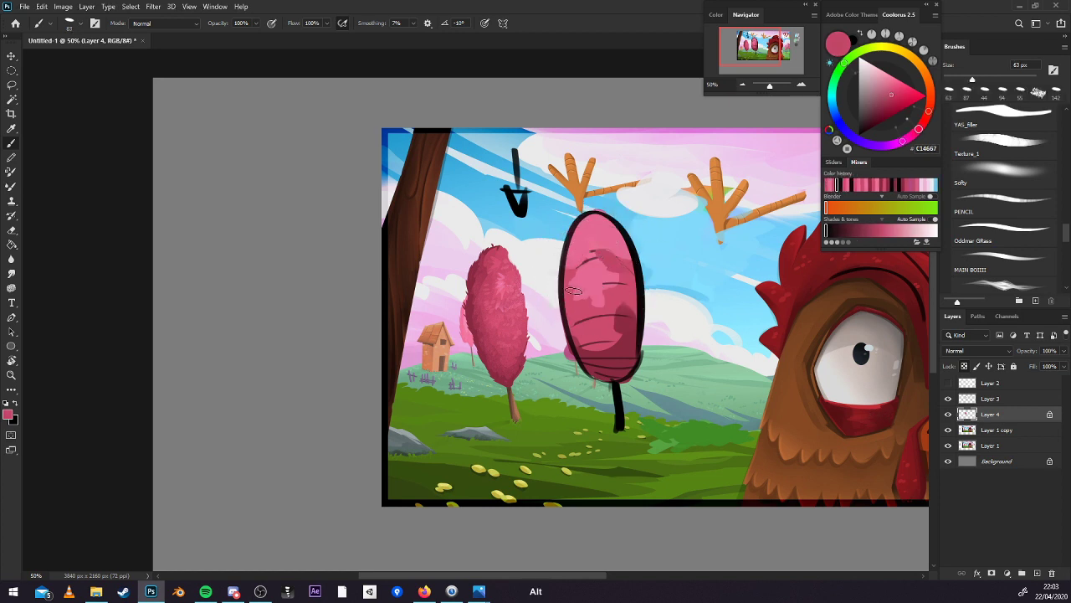
{"action": "left_click", "coordinate": [574, 258], "text": "alt"}
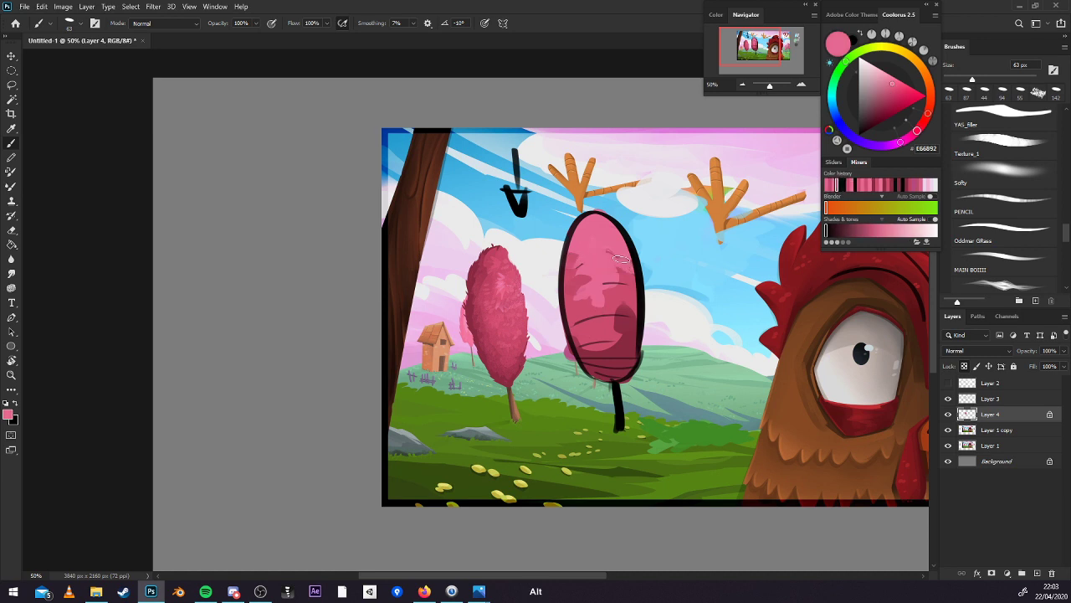
{"action": "left_click_drag", "start_coordinate": [581, 286], "coordinate": [563, 293]}
{"action": "left_click_drag", "start_coordinate": [626, 276], "coordinate": [633, 285]}
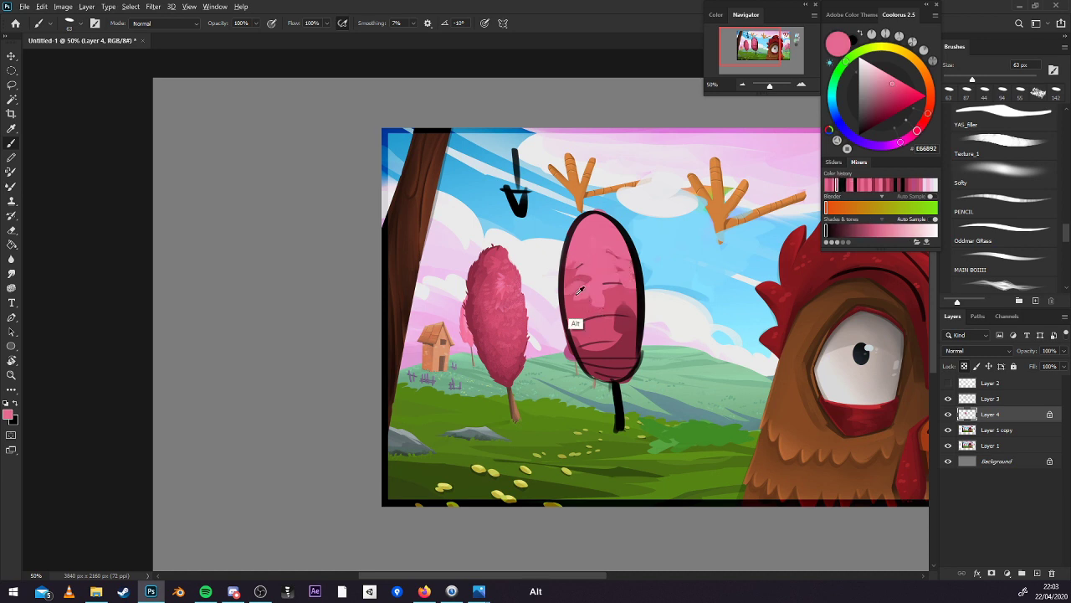
Cover the contour lines in the lower part of the oval crown with sampled mid pink and dark pink.
{"action": "left_click", "coordinate": [570, 328], "text": "alt"}
{"action": "left_click", "coordinate": [625, 339], "text": "alt"}
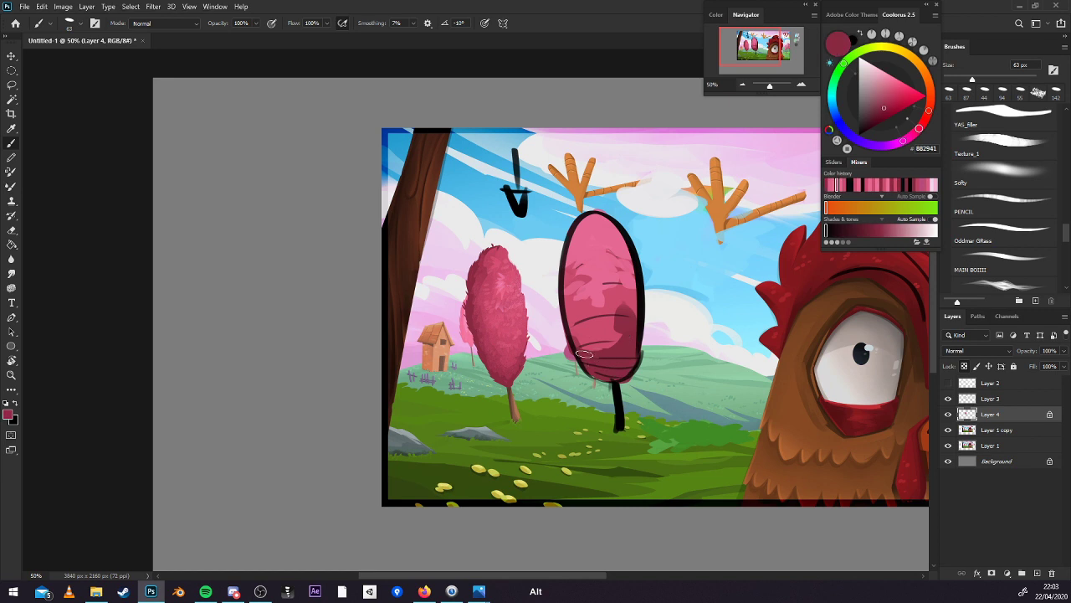
{"action": "left_click", "coordinate": [614, 335], "text": "alt"}
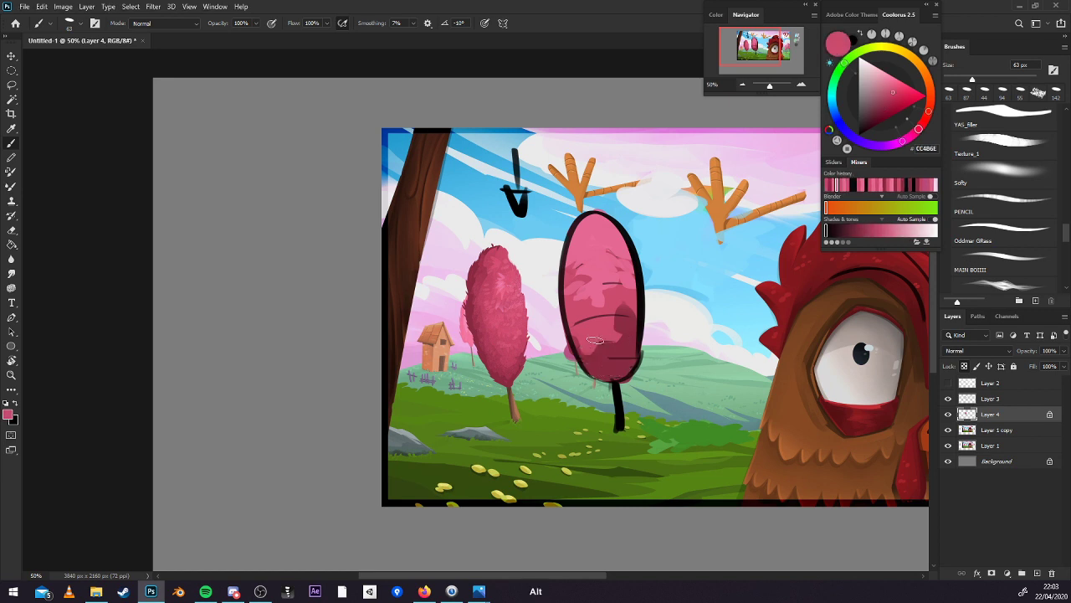
{"action": "left_click", "coordinate": [634, 355], "text": "alt"}
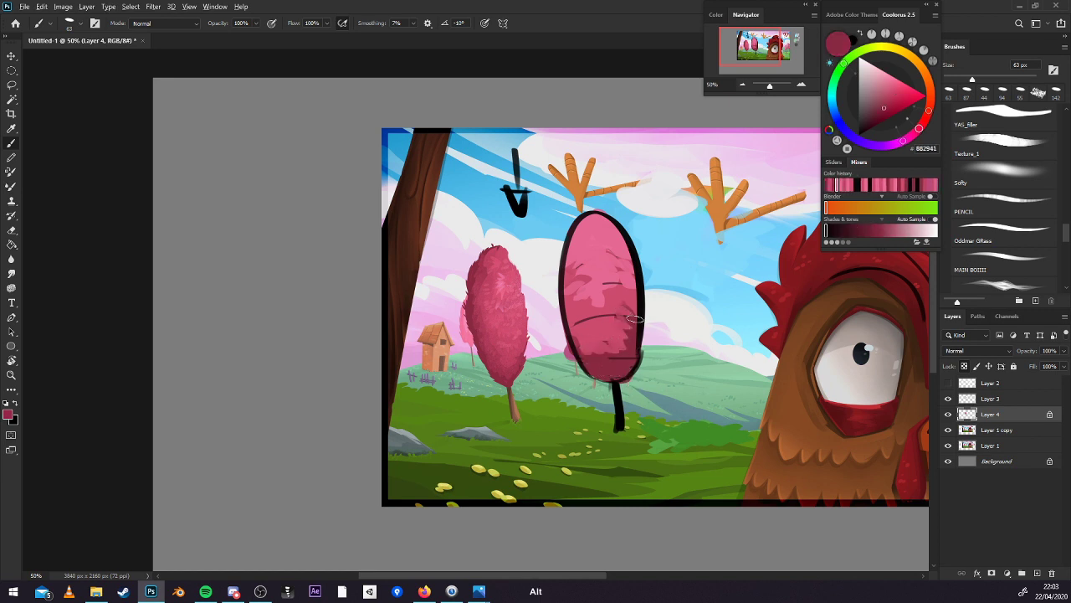
Paint dark pink shadow patches across the middle of the oval crown using sampled crown colours.
{"action": "mouse_move", "coordinate": [608, 292]}
{"action": "left_mouse_down"}
{"action": "mouse_move", "coordinate": [607, 305]}
{"action": "mouse_move", "coordinate": [579, 302]}
{"action": "left_mouse_up"}
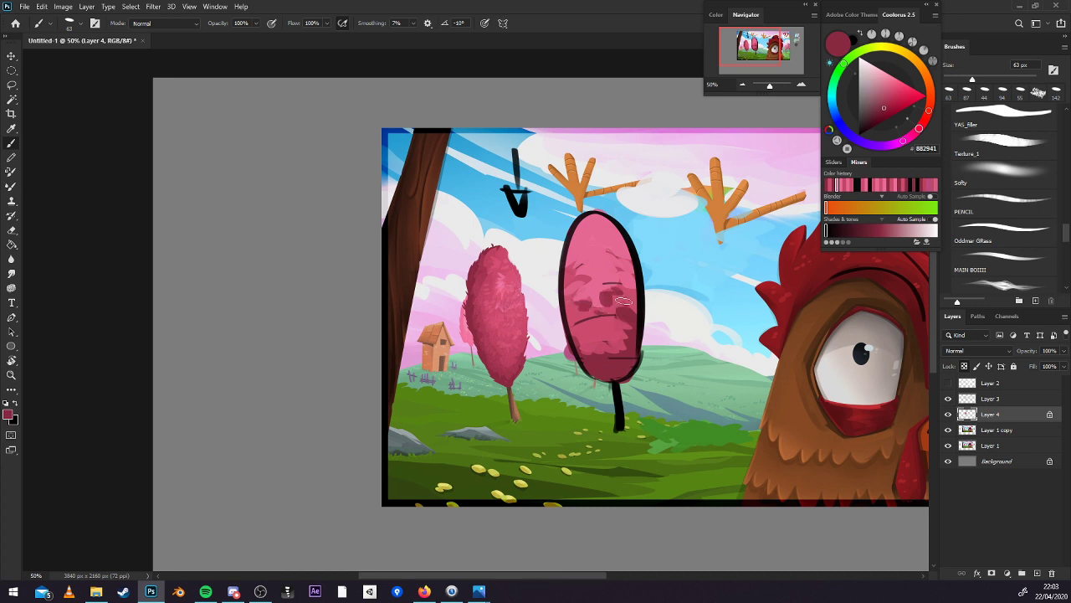
{"action": "left_click", "coordinate": [621, 289], "text": "alt"}
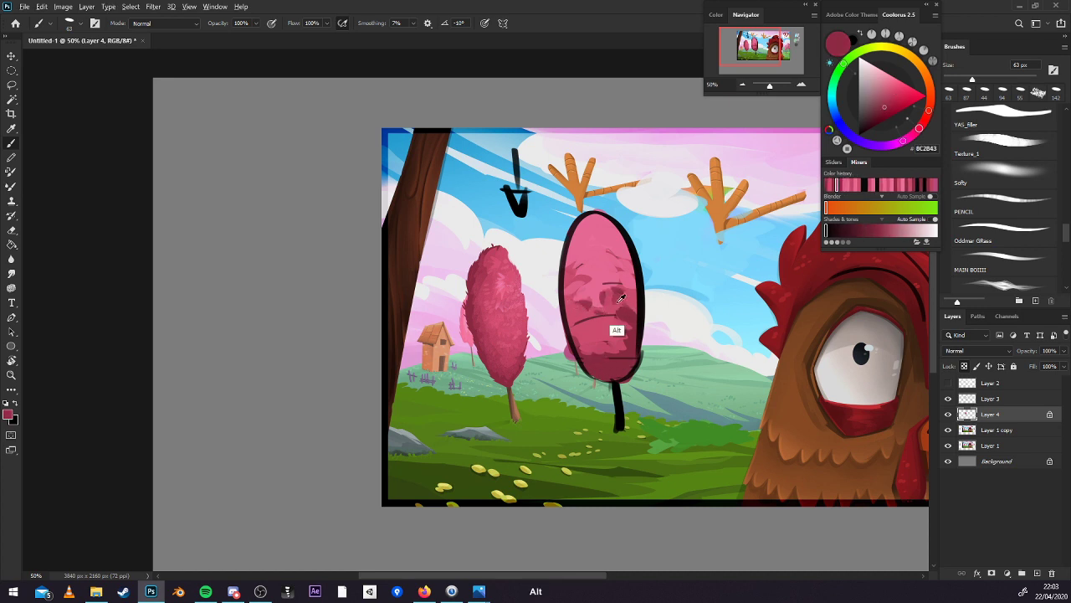
{"action": "left_click", "coordinate": [617, 330], "text": "alt"}
{"action": "left_click_drag", "start_coordinate": [620, 294], "coordinate": [605, 310]}
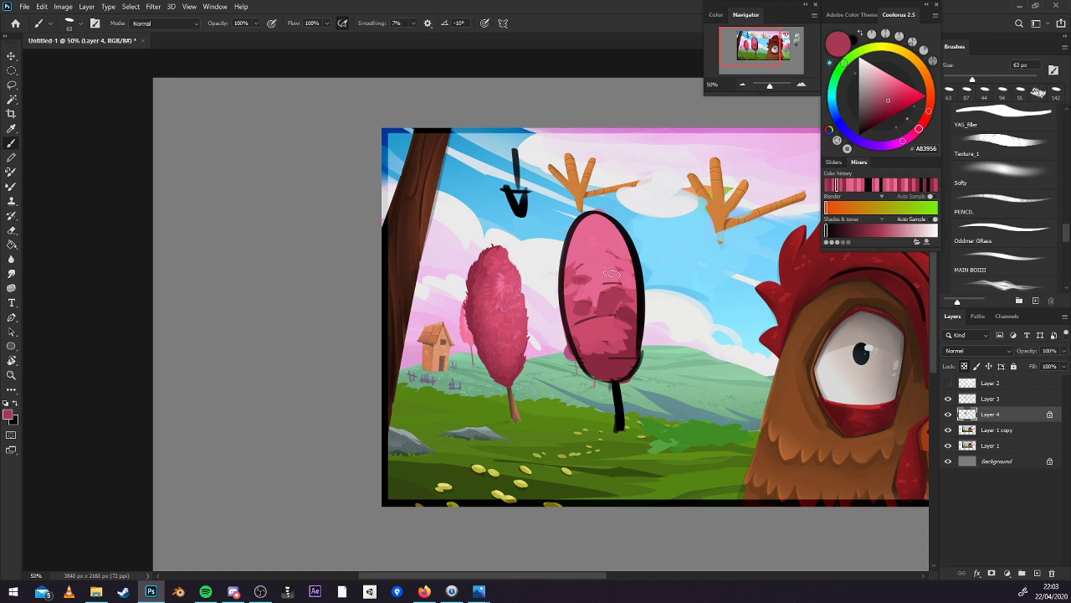
{"action": "left_click", "coordinate": [577, 275]}
Blend the oval crown with the Softy brush at 500 px, using sampled light pink above and dark pink at its base.
{"action": "left_click", "coordinate": [1007, 176]}
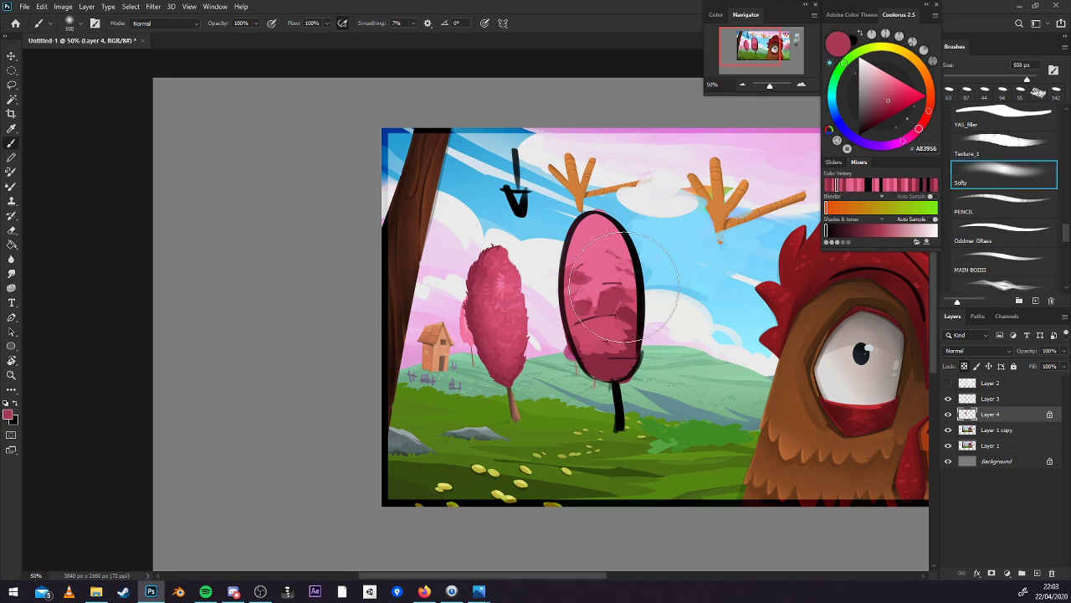
{"action": "left_click", "coordinate": [596, 230], "text": "alt"}
{"action": "left_click", "coordinate": [595, 231], "text": "alt"}
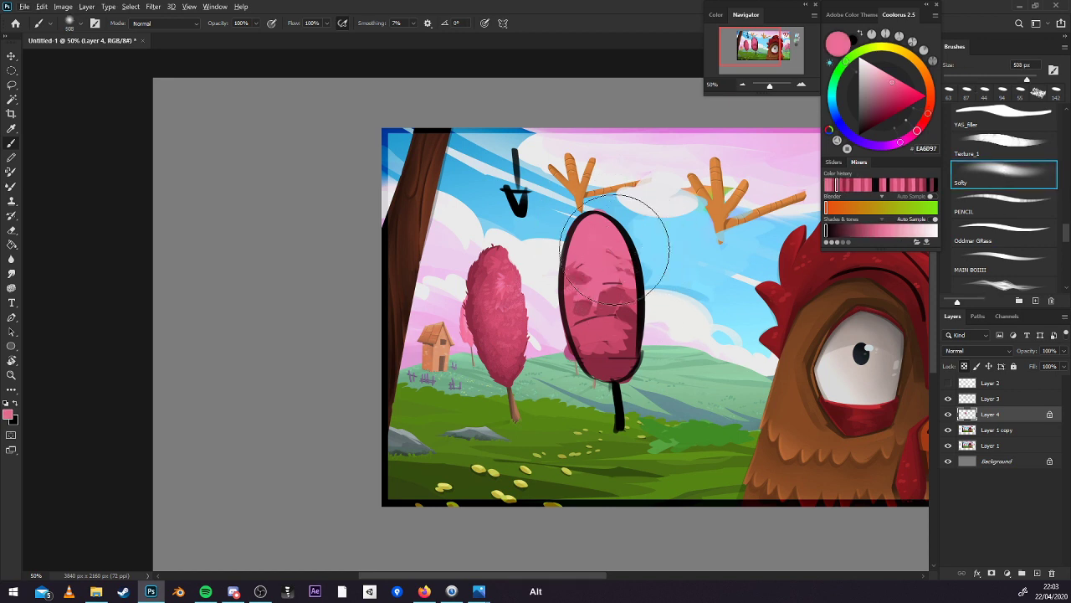
{"action": "left_click_drag", "start_coordinate": [600, 191], "coordinate": [616, 352]}
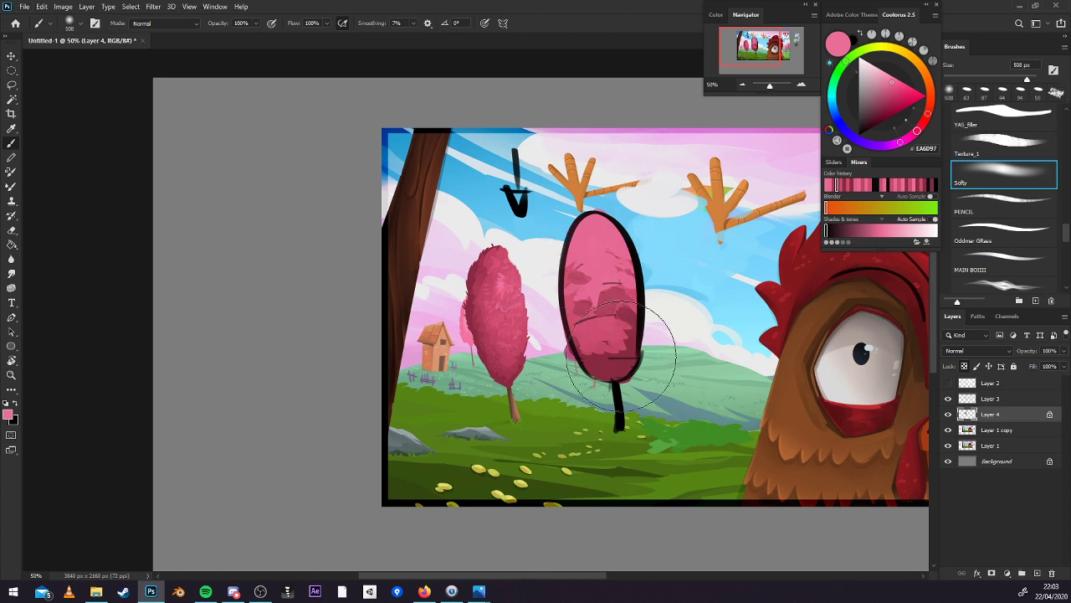
{"action": "left_click", "coordinate": [611, 364], "text": "alt"}
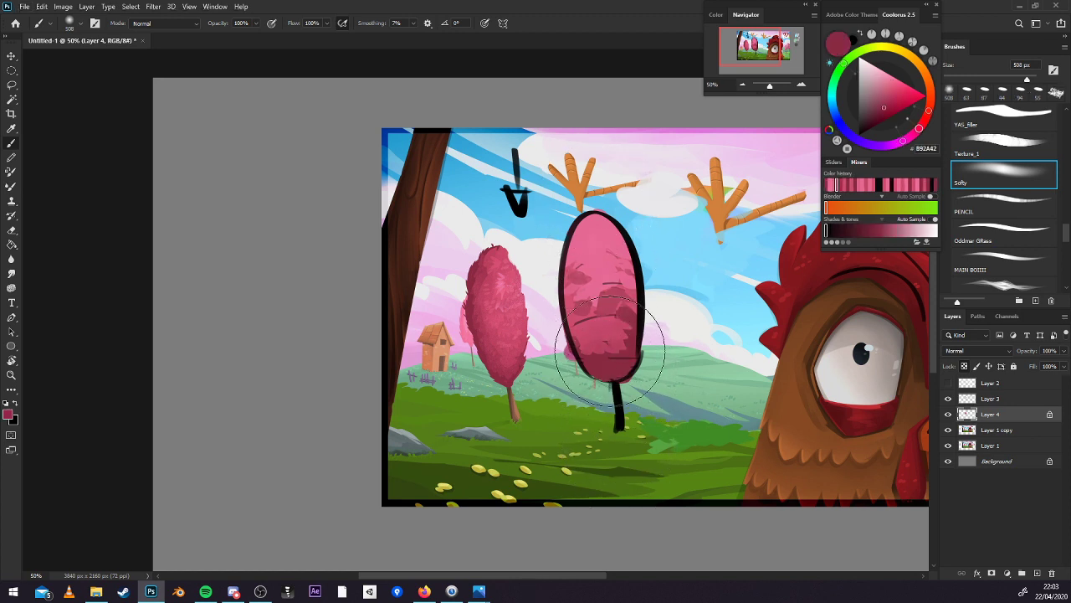
{"action": "left_click", "coordinate": [600, 258], "text": "alt"}
{"action": "left_click", "coordinate": [602, 373], "text": "alt"}
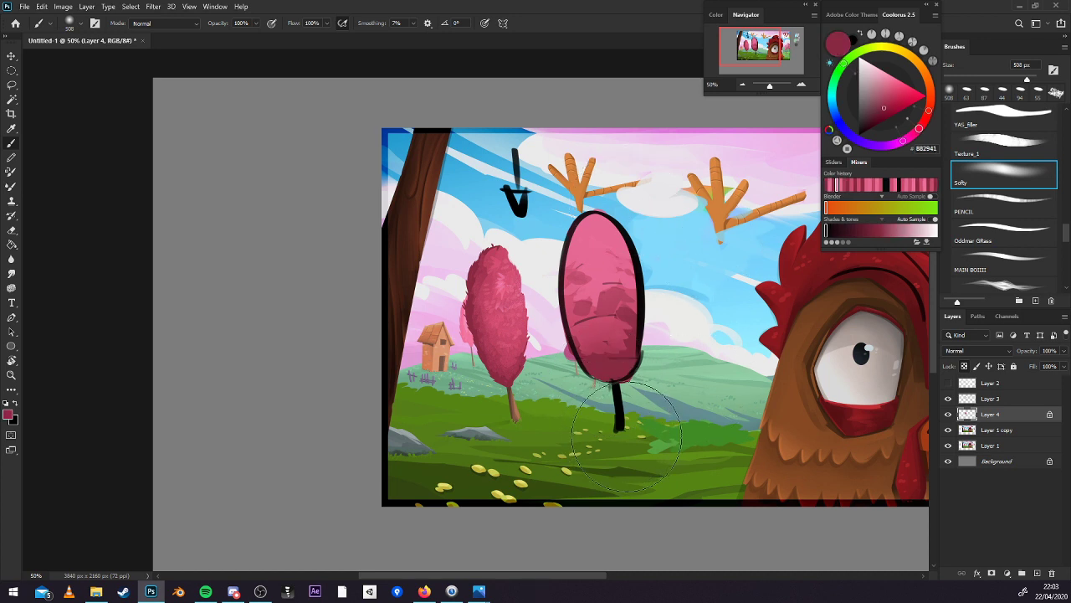
Compare the oval tree without its black outline layer, Layer 3, and restore and select that layer.
{"action": "left_click", "coordinate": [948, 399]}
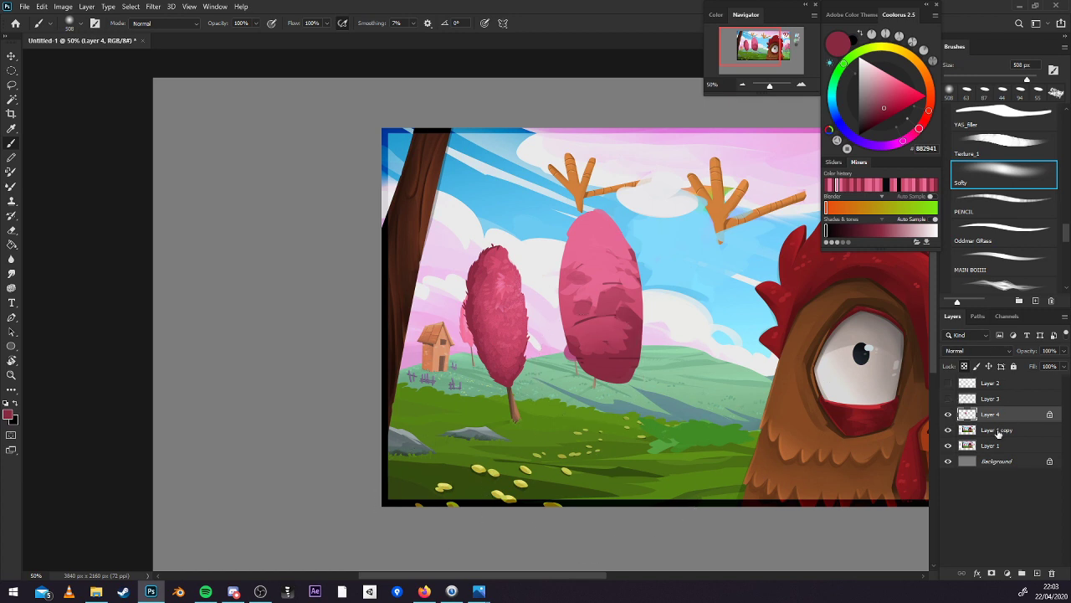
{"action": "left_click", "coordinate": [996, 398]}
{"action": "left_click", "coordinate": [948, 399]}
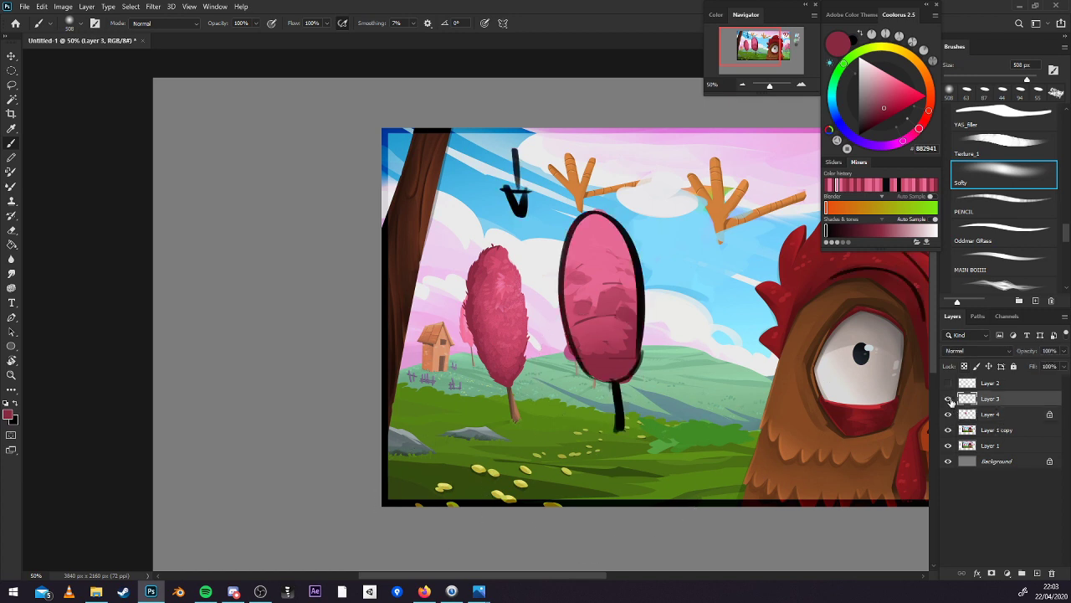
Outline the small grey rock and mark the little house in black with the Oddmer GRass brush at 49 px.
{"action": "left_click", "coordinate": [1005, 231]}
{"action": "key", "text": "d"}
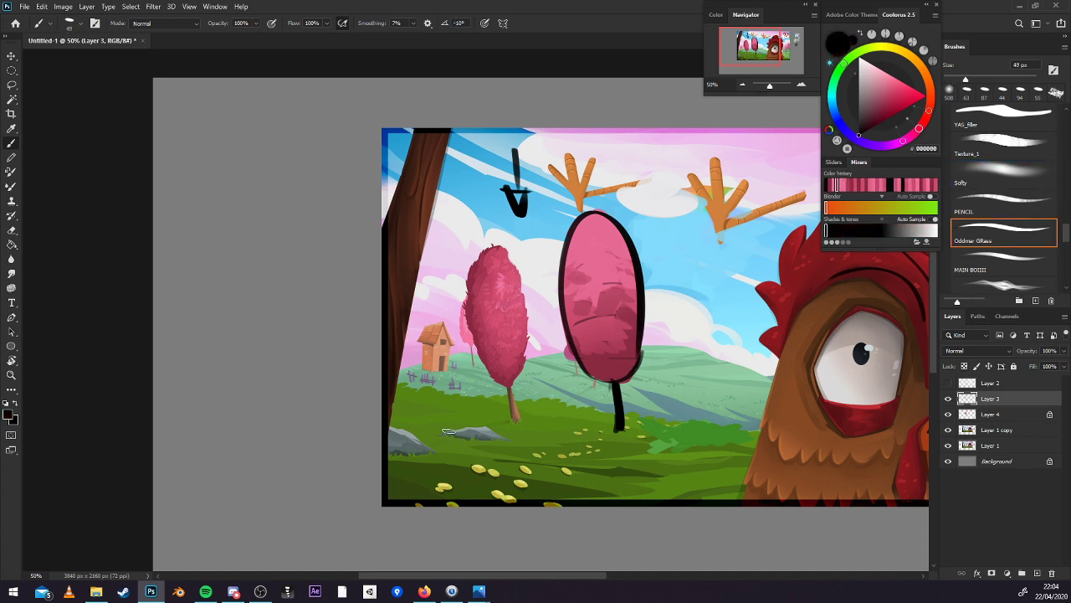
{"action": "left_click_drag", "start_coordinate": [448, 429], "coordinate": [502, 436]}
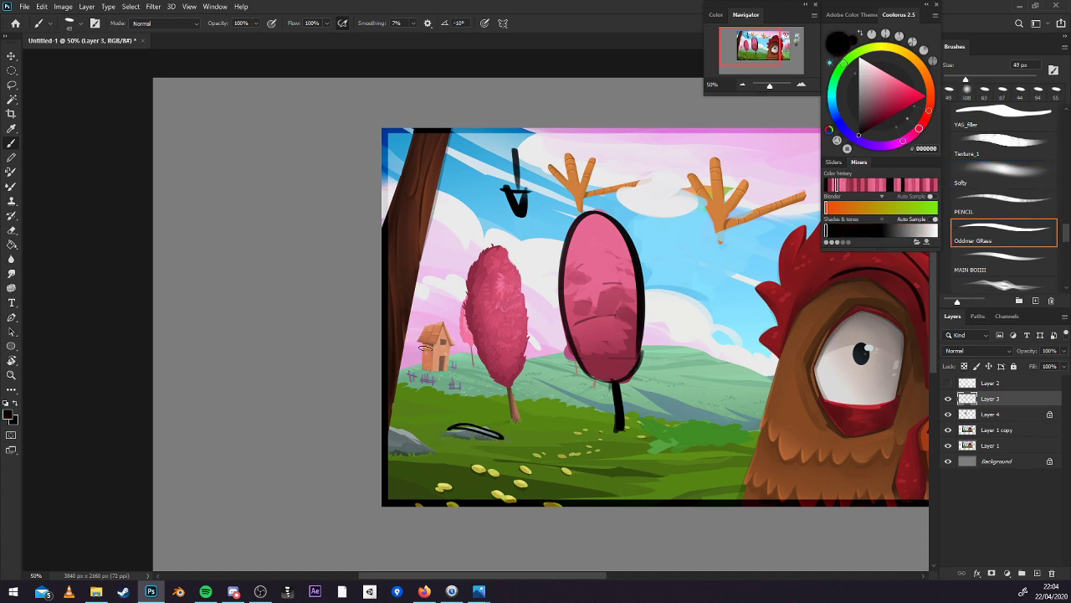
{"action": "left_click_drag", "start_coordinate": [416, 346], "coordinate": [437, 344]}
Draw sweeping black flow lines along the clouds, the distant hills and the grass path leading to the rooster.
{"action": "left_click_drag", "start_coordinate": [506, 575], "coordinate": [543, 574]}
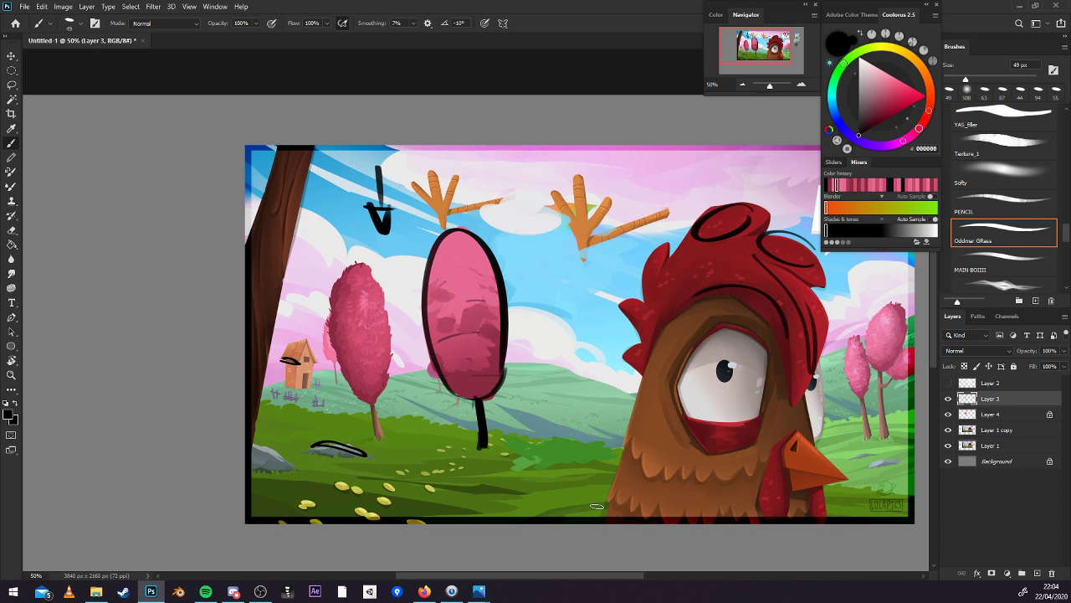
{"action": "left_click_drag", "start_coordinate": [266, 216], "coordinate": [410, 275]}
{"action": "mouse_move", "coordinate": [488, 289]}
{"action": "left_mouse_down"}
{"action": "mouse_move", "coordinate": [525, 326]}
{"action": "mouse_move", "coordinate": [578, 326]}
{"action": "mouse_move", "coordinate": [609, 383]}
{"action": "mouse_move", "coordinate": [372, 364]}
{"action": "mouse_move", "coordinate": [223, 417]}
{"action": "mouse_move", "coordinate": [296, 362]}
{"action": "mouse_move", "coordinate": [482, 410]}
{"action": "mouse_move", "coordinate": [289, 410]}
{"action": "left_mouse_up"}
{"action": "mouse_move", "coordinate": [637, 442]}
{"action": "left_mouse_down"}
{"action": "mouse_move", "coordinate": [408, 487]}
{"action": "mouse_move", "coordinate": [585, 512]}
{"action": "left_mouse_up"}
Try extending the curved black path line across the grass behind the rooster's beak, and undo it.
{"action": "left_click_drag", "start_coordinate": [811, 450], "coordinate": [889, 505]}
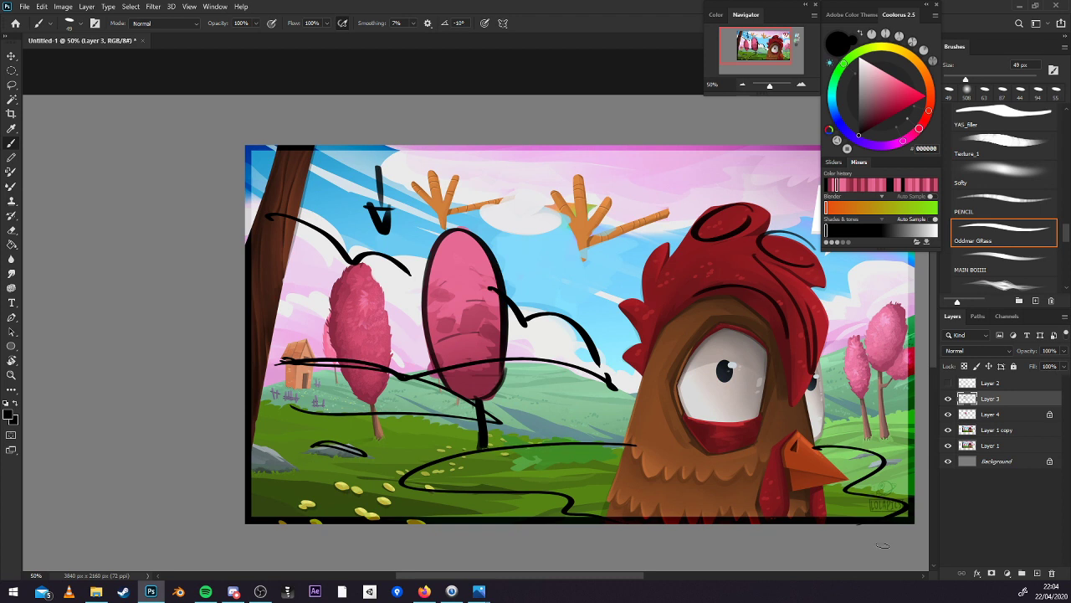
{"action": "mouse_move", "coordinate": [625, 438]}
{"action": "left_mouse_down"}
{"action": "mouse_move", "coordinate": [586, 428]}
{"action": "mouse_move", "coordinate": [568, 440]}
{"action": "left_mouse_up"}
{"action": "key", "text": "ctrl+z"}
{"action": "key", "text": "ctrl+z"}
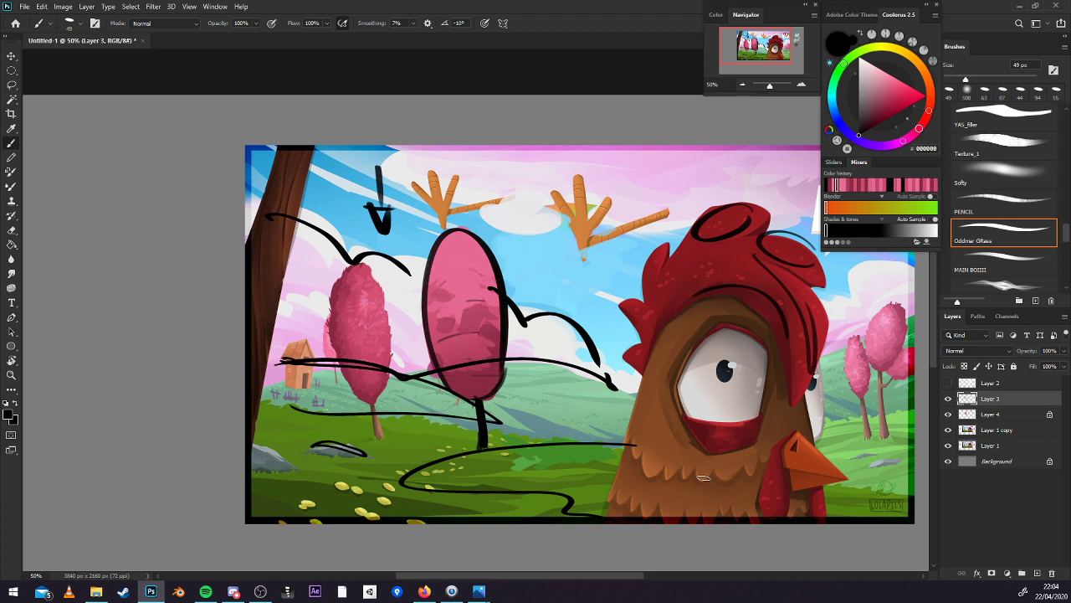
Outline the leaning brown tree trunk at the edge of the scene with thick black strokes.
{"action": "mouse_move", "coordinate": [316, 145]}
{"action": "left_mouse_down"}
{"action": "mouse_move", "coordinate": [264, 393]}
{"action": "mouse_move", "coordinate": [235, 327]}
{"action": "mouse_move", "coordinate": [295, 121]}
{"action": "left_mouse_up"}
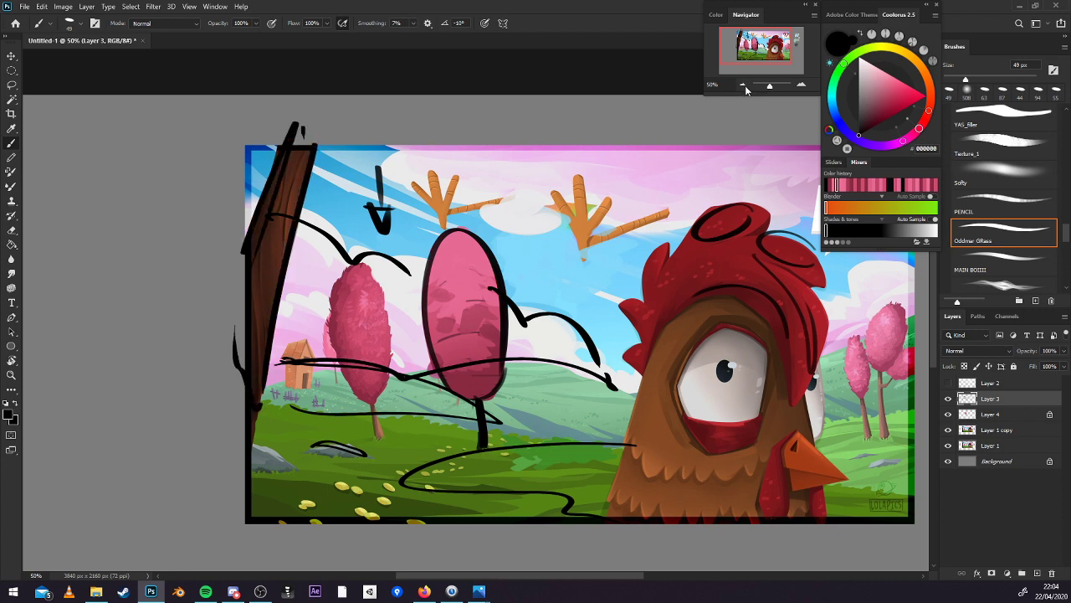
Delete Layer 3, Layer 4, Layer 1 copy and Layer 1 to clear the rooster critique from the canvas.
{"action": "scroll", "coordinate": [321, 137], "scroll_direction": "down", "scroll_amount": 1}
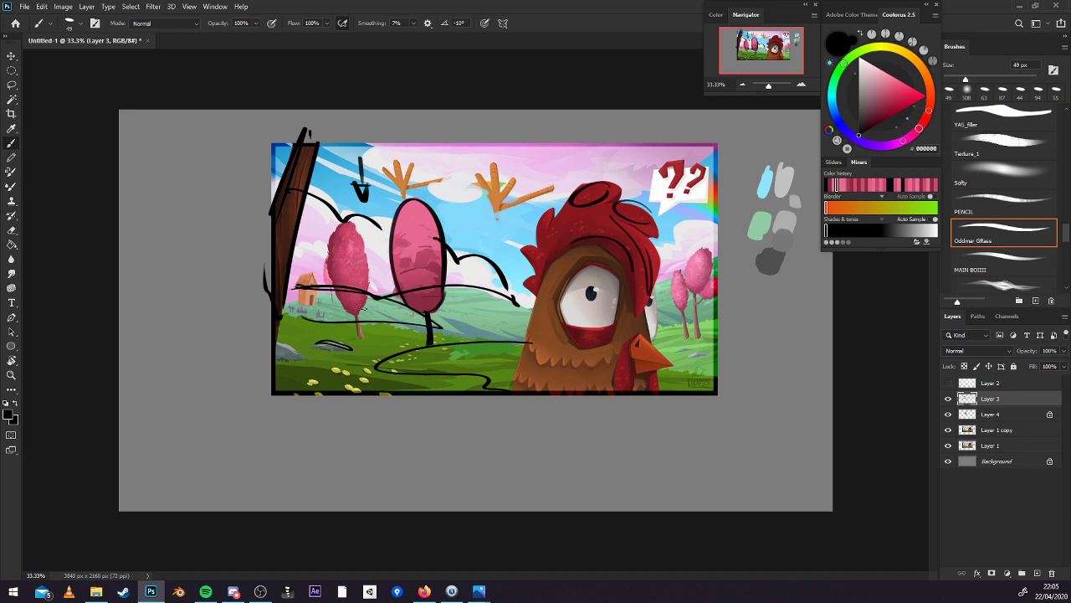
{"action": "left_click", "coordinate": [1053, 572]}
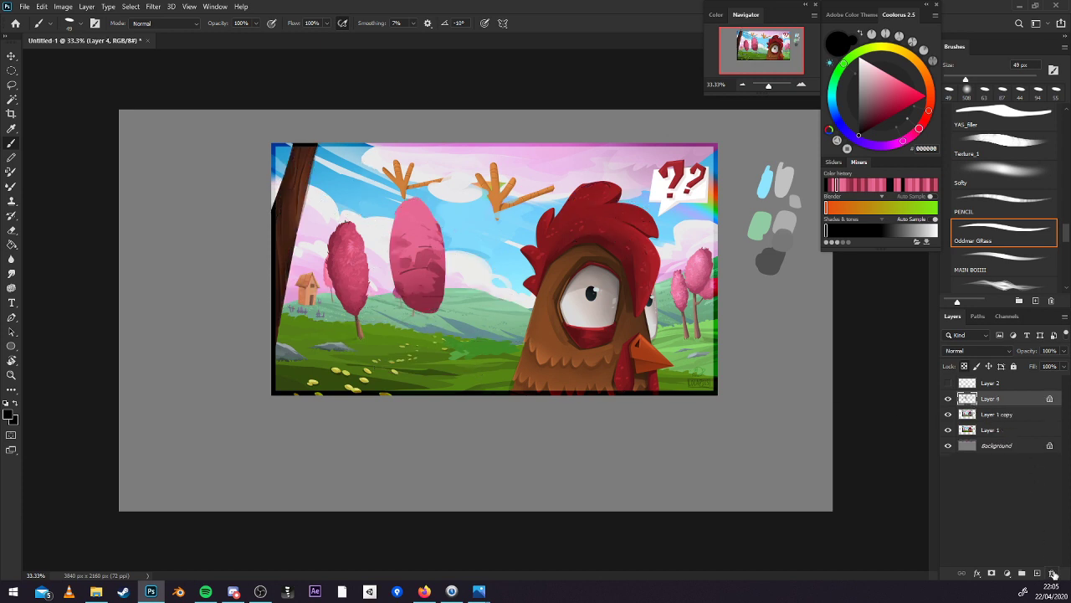
{"action": "left_click", "coordinate": [1054, 573]}
{"action": "left_click", "coordinate": [1053, 572]}
{"action": "left_click", "coordinate": [1053, 572]}
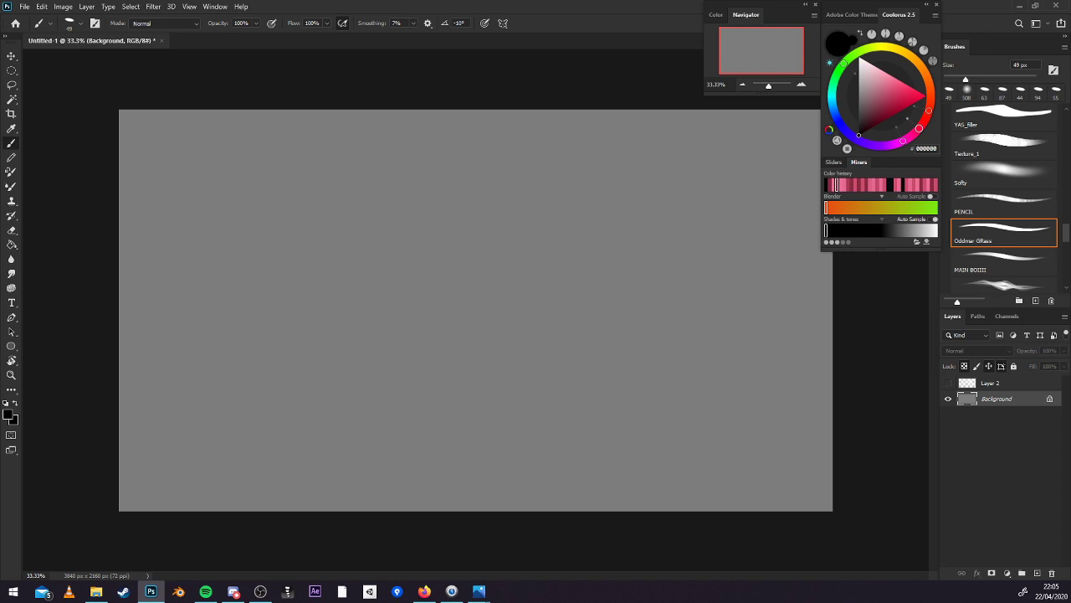
Paste the copied dark bedroom illustration onto the empty grey canvas, then enlarge and reposition it with Free Transform.
{"action": "left_click", "coordinate": [234, 590]}
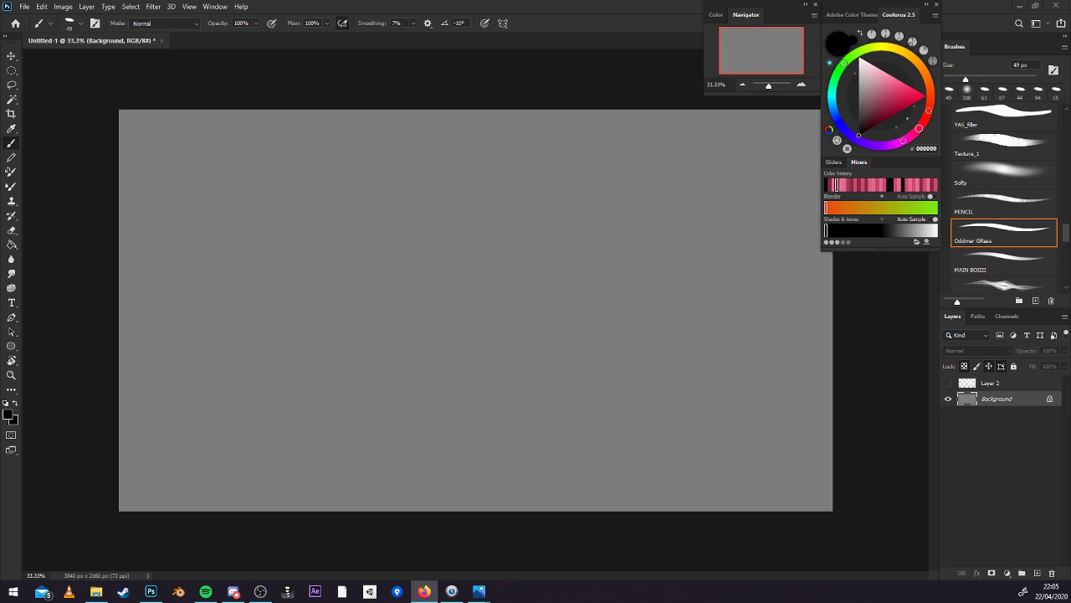
{"action": "left_click", "coordinate": [566, 99]}
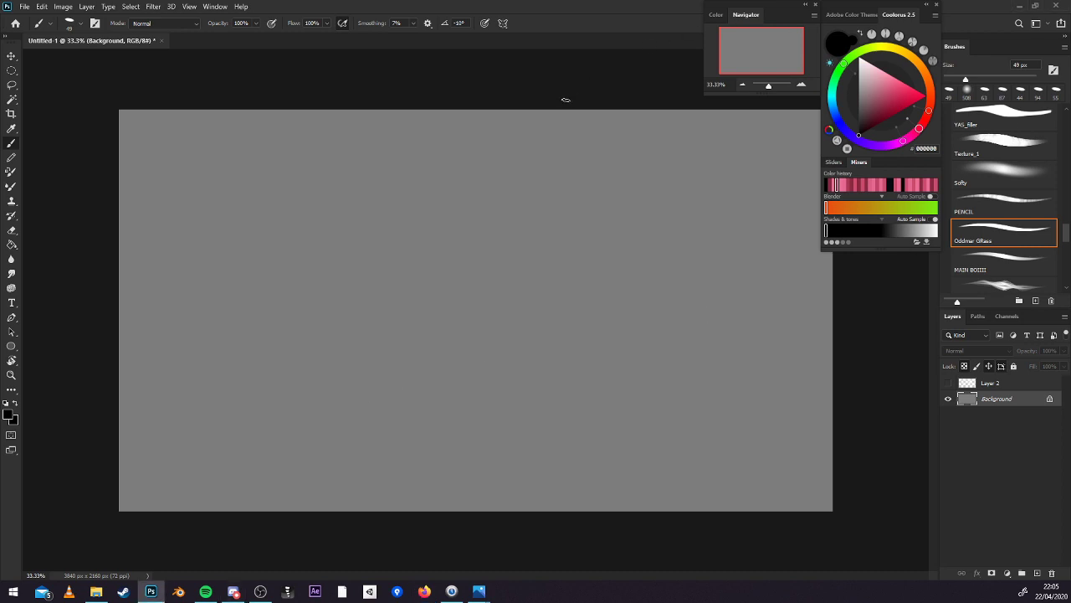
{"action": "key", "text": "ctrl+v"}
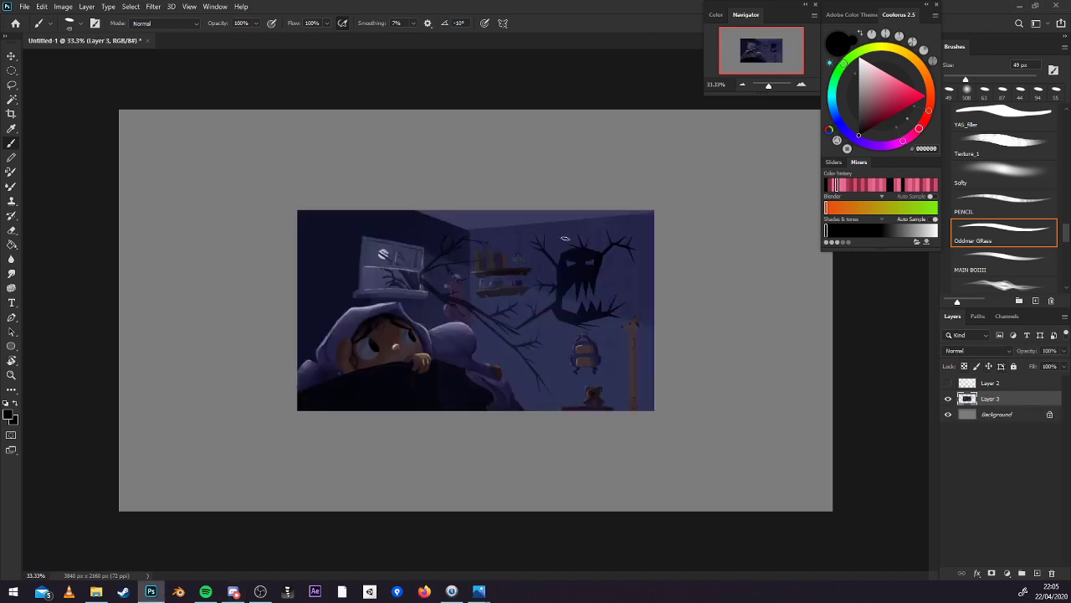
{"action": "key", "text": "ctrl+t"}
{"action": "left_click_drag", "start_coordinate": [654, 209], "coordinate": [710, 176]}
{"action": "mouse_move", "coordinate": [658, 247]}
{"action": "left_mouse_down"}
{"action": "mouse_move", "coordinate": [649, 305]}
{"action": "mouse_move", "coordinate": [651, 289]}
{"action": "left_mouse_up"}
{"action": "left_click_drag", "start_coordinate": [693, 220], "coordinate": [708, 212]}
{"action": "key", "text": "Return"}
{"action": "key", "text": "b"}
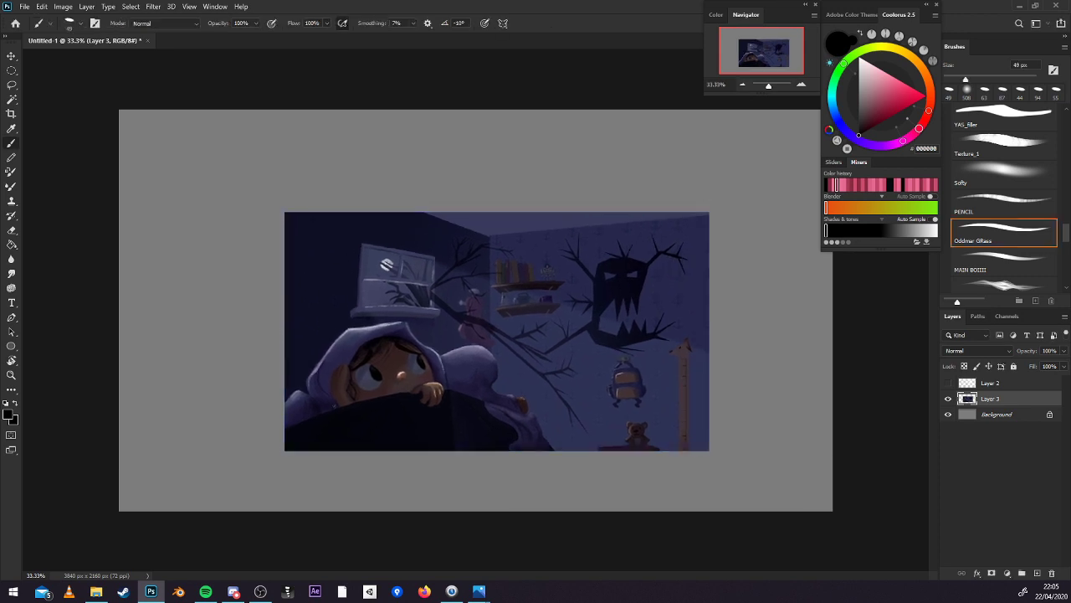
{"action": "key", "text": "alt+Tab"}
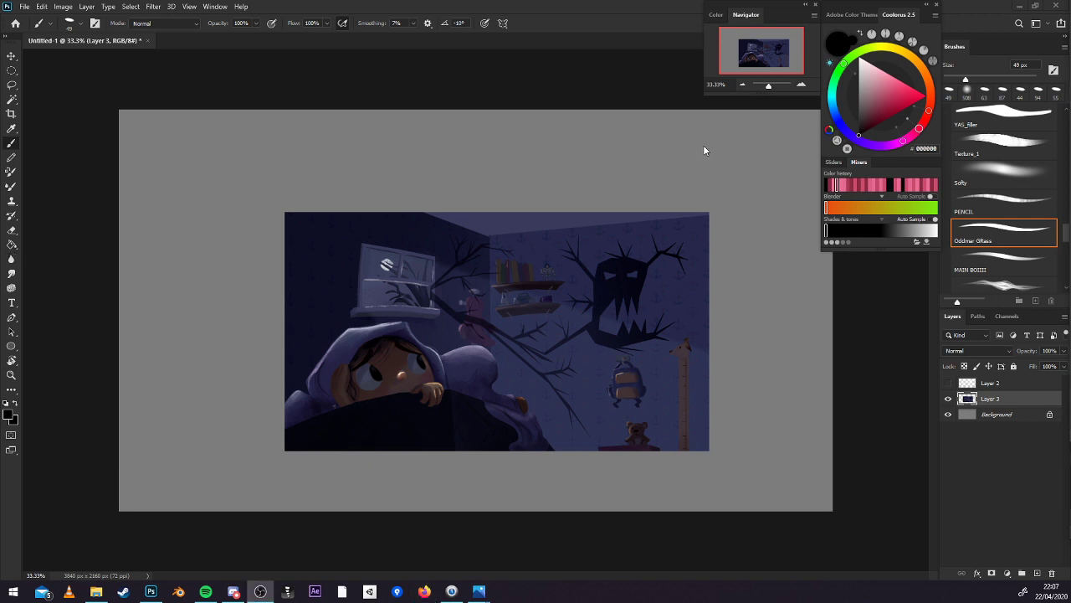
{"action": "key", "text": "v"}
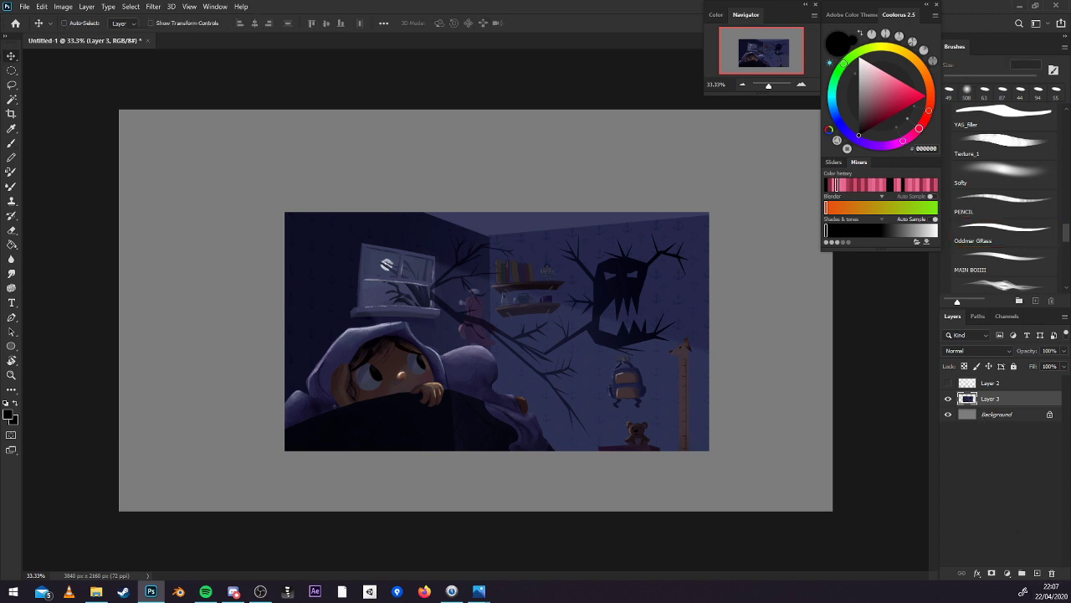
{"action": "key", "text": "alt+Tab"}
Sample the dark blue of the bedroom wall beside the giraffe as the brush colour.
{"action": "left_click", "coordinate": [802, 86]}
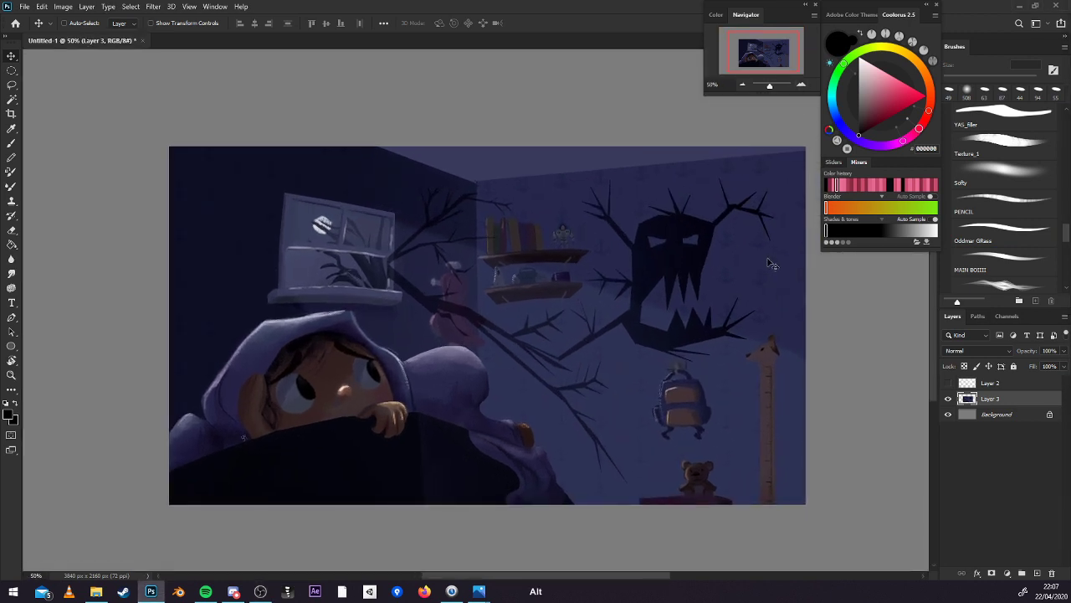
{"action": "key", "text": "b"}
{"action": "left_click", "coordinate": [747, 345], "text": "alt"}
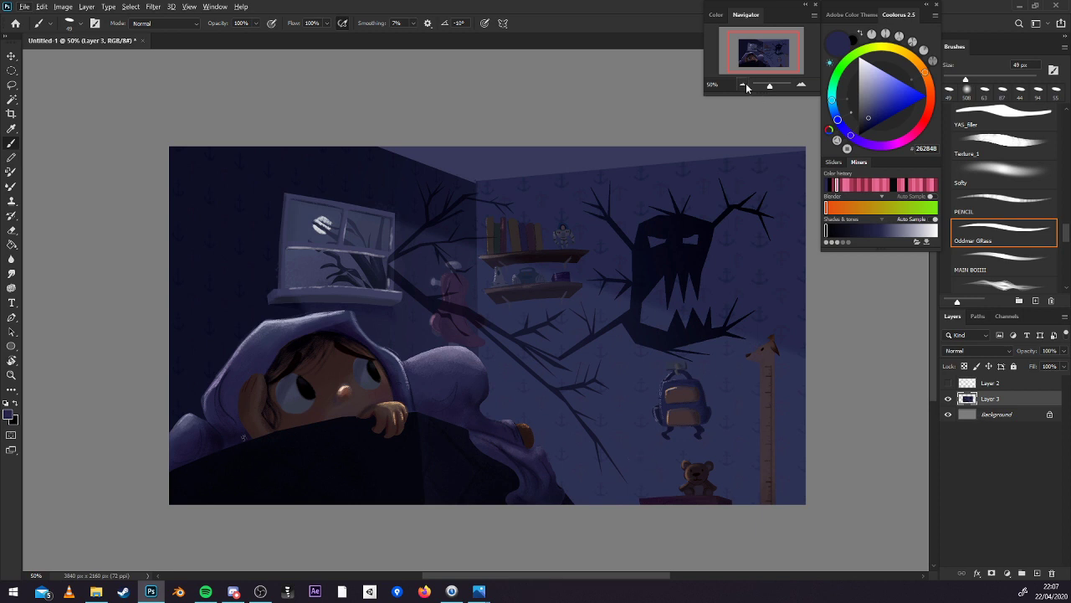
Enlarge the bedroom illustration to 106.52%, reposition it nearer the middle of the canvas and add a new layer above it.
{"action": "key", "text": "ctrl+minus"}
{"action": "key", "text": "ctrl+t"}
{"action": "left_click_drag", "start_coordinate": [710, 206], "coordinate": [738, 192]}
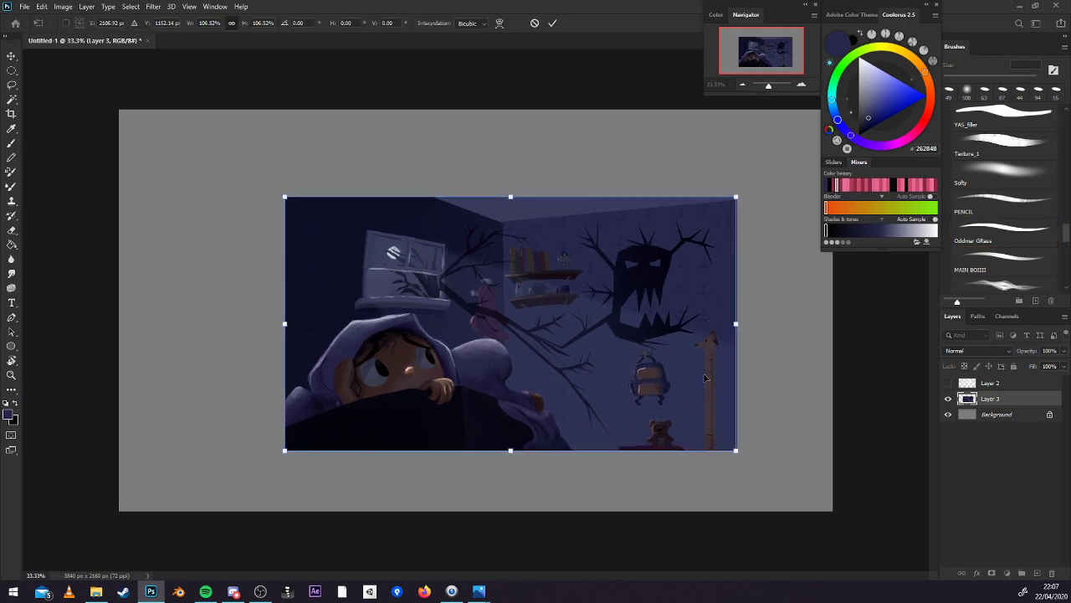
{"action": "key", "text": "Return"}
{"action": "left_click_drag", "start_coordinate": [699, 374], "coordinate": [658, 398]}
{"action": "left_click", "coordinate": [1038, 574]}
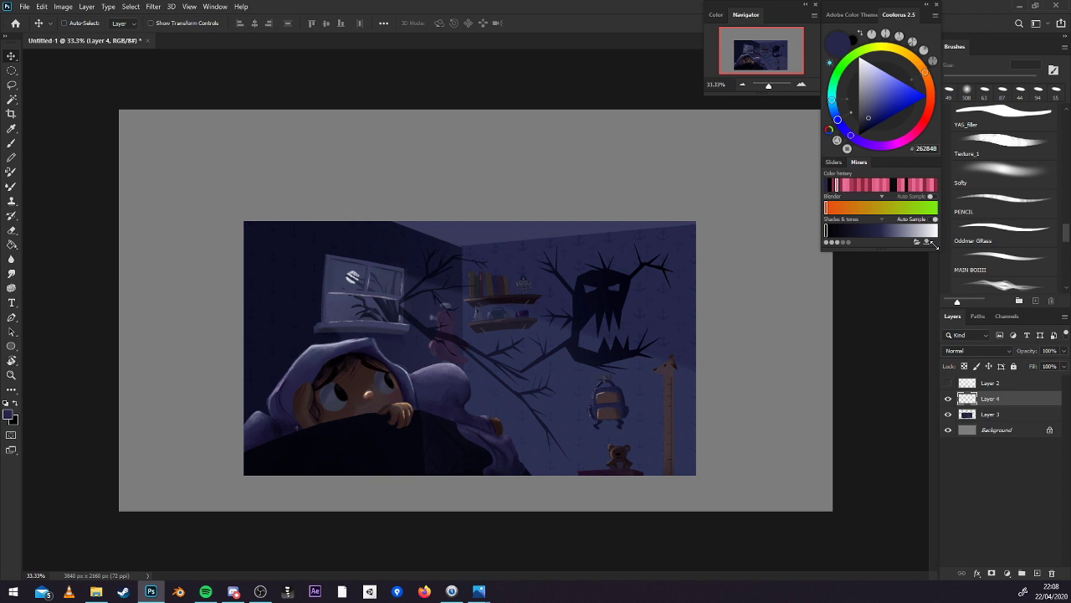
Set the brush to 30 px and sample the near-black of the monster shadow on the wall.
{"action": "left_click", "coordinate": [801, 85]}
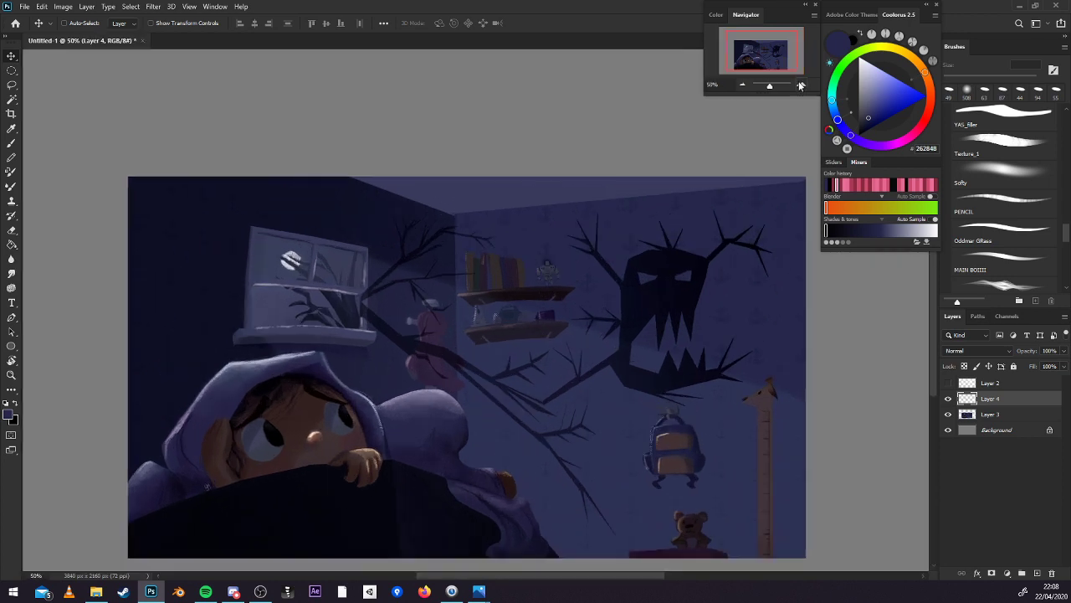
{"action": "left_click_drag", "start_coordinate": [678, 381], "coordinate": [701, 302]}
{"action": "key", "text": "b"}
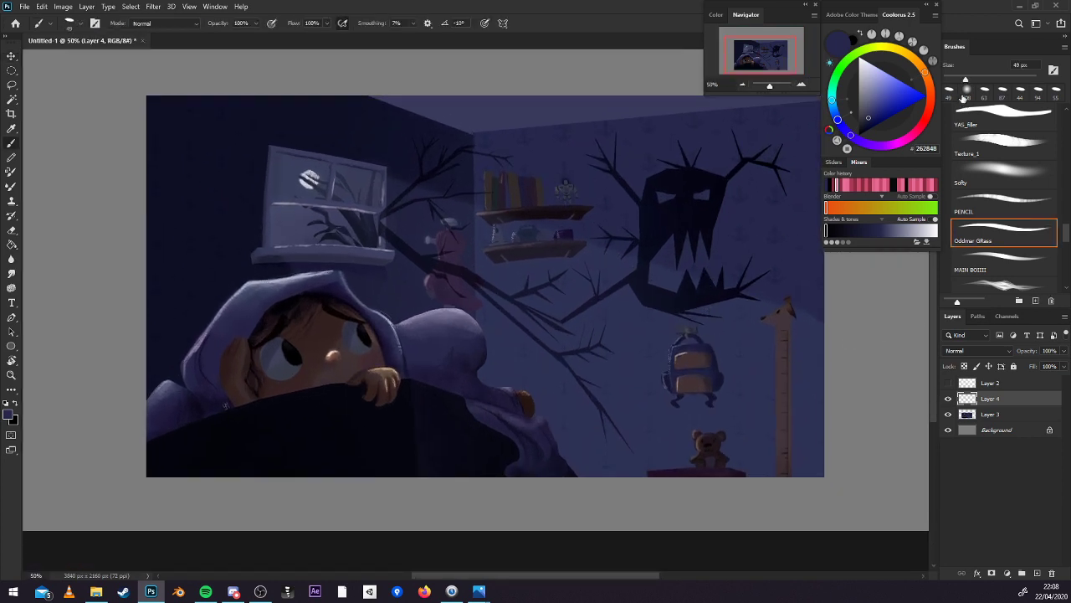
{"action": "left_click_drag", "start_coordinate": [795, 327], "coordinate": [770, 392]}
{"action": "left_click_drag", "start_coordinate": [729, 426], "coordinate": [750, 418]}
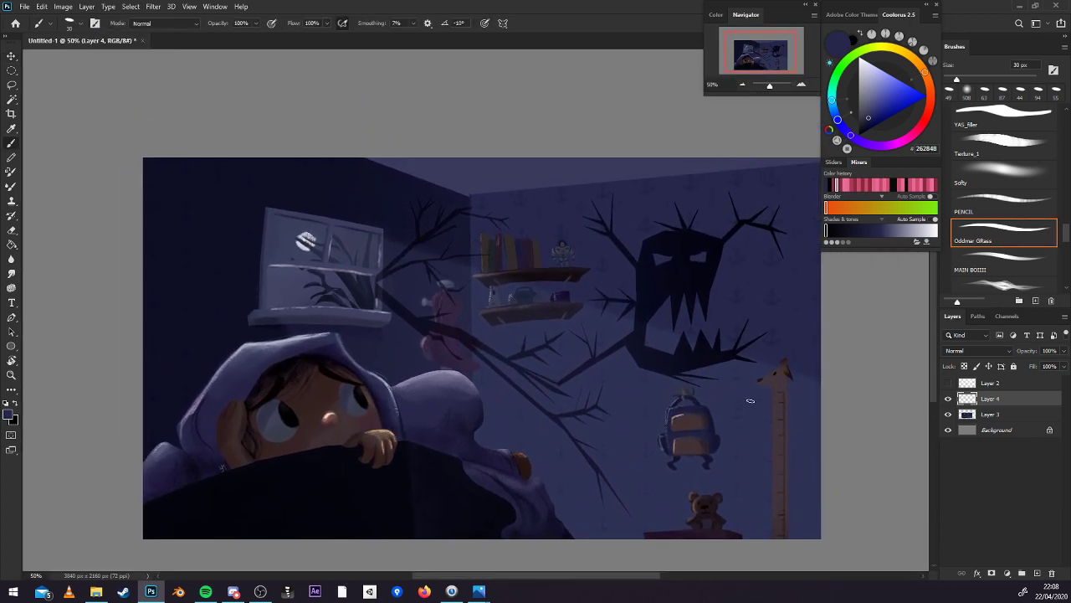
{"action": "key", "text": "alt"}
{"action": "left_click", "coordinate": [701, 272], "text": "alt"}
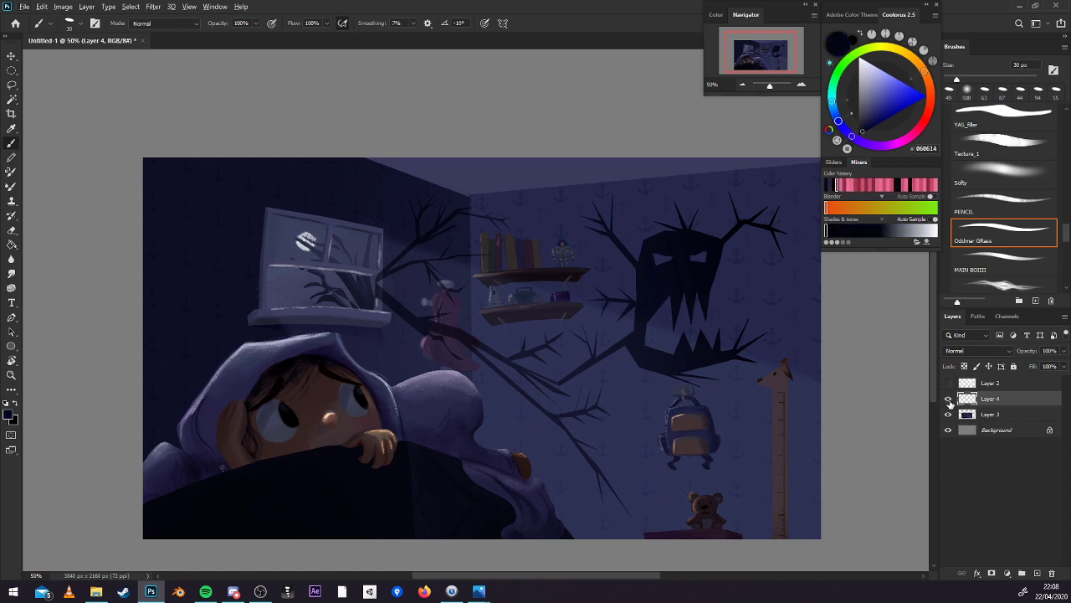
Switch the illustration layer off and on, and hide the empty Layer 4.
{"action": "left_click", "coordinate": [948, 414]}
{"action": "left_click", "coordinate": [948, 415]}
{"action": "left_click_drag", "start_coordinate": [861, 461], "coordinate": [843, 423]}
{"action": "left_click", "coordinate": [948, 400]}
{"action": "left_click", "coordinate": [800, 86]}
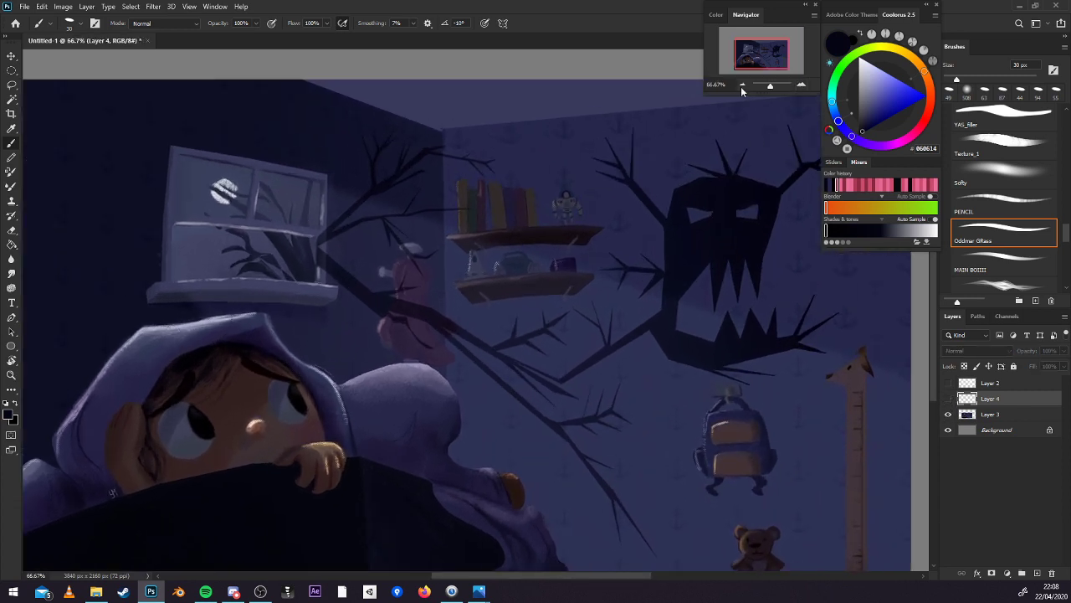
{"action": "left_click", "coordinate": [742, 85]}
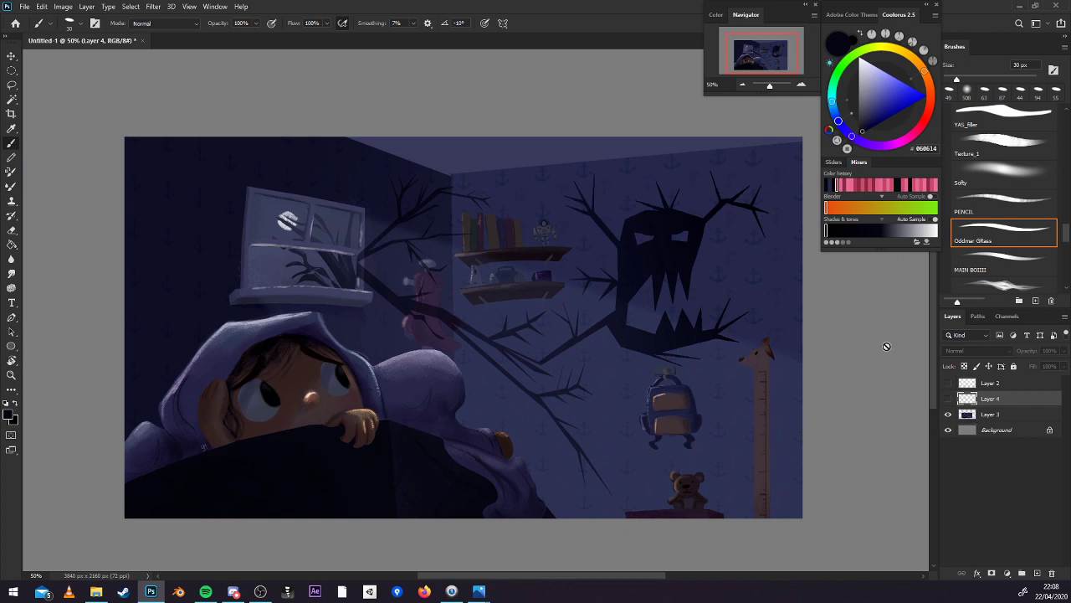
With Layer 4 visible and an 11 px black brush, circle the tree in the window and scribble around the monster's face.
{"action": "key", "text": "x"}
{"action": "left_click", "coordinate": [948, 79]}
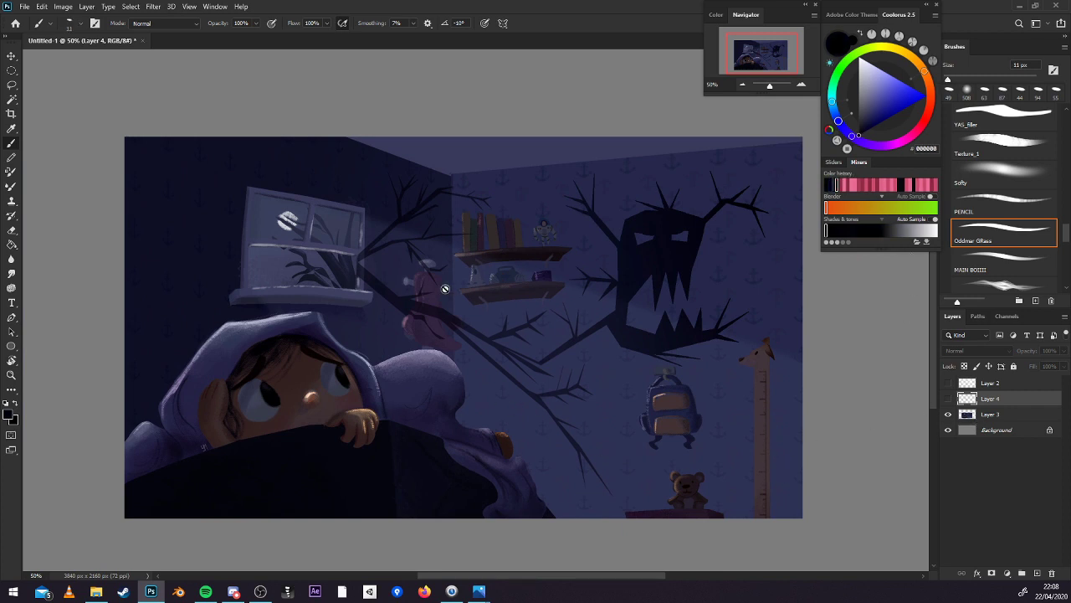
{"action": "left_click", "coordinate": [337, 283]}
{"action": "left_click", "coordinate": [535, 220]}
{"action": "left_click", "coordinate": [948, 398]}
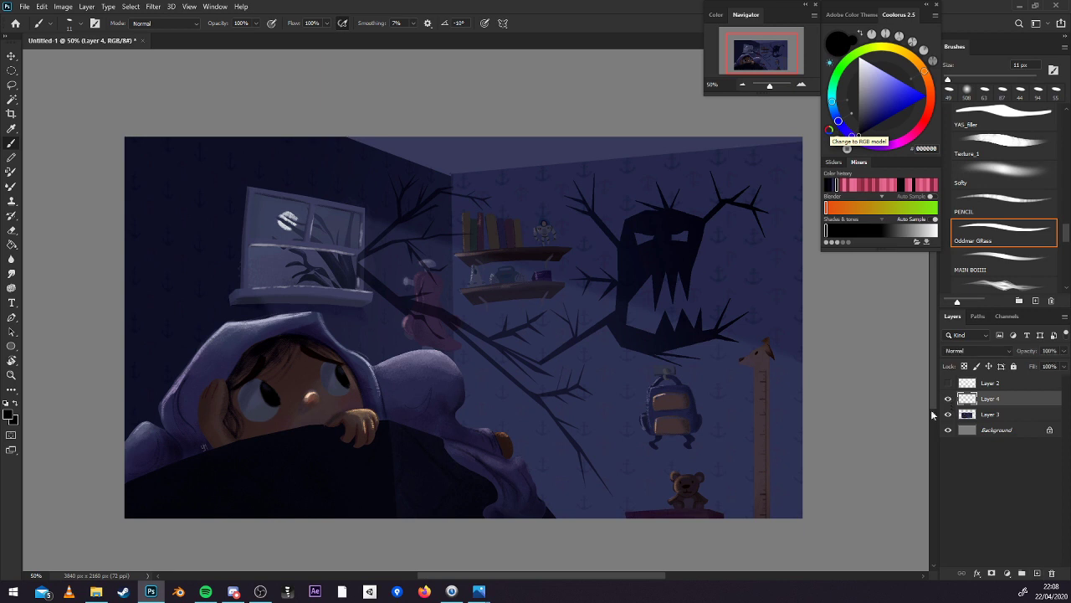
{"action": "left_click_drag", "start_coordinate": [341, 273], "coordinate": [393, 219]}
{"action": "mouse_move", "coordinate": [574, 353]}
{"action": "left_mouse_down"}
{"action": "mouse_move", "coordinate": [633, 206]}
{"action": "mouse_move", "coordinate": [688, 313]}
{"action": "mouse_move", "coordinate": [636, 313]}
{"action": "mouse_move", "coordinate": [690, 318]}
{"action": "left_mouse_up"}
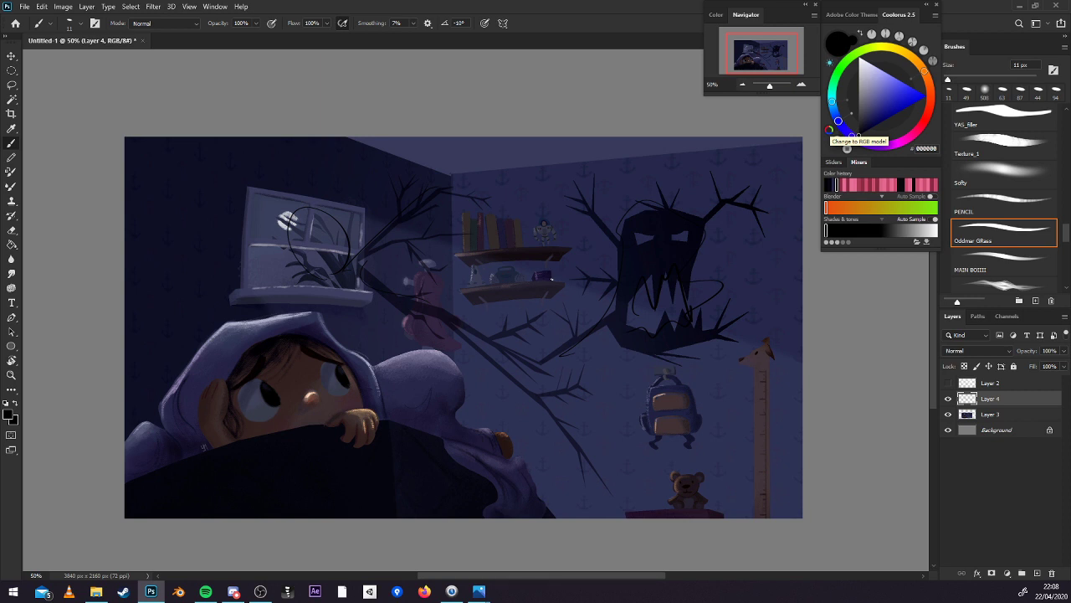
Add short black accent strokes above the circled toy on the bookshelf and curved strokes reaching out on both sides of it.
{"action": "mouse_move", "coordinate": [551, 209]}
{"action": "left_mouse_down"}
{"action": "mouse_move", "coordinate": [554, 254]}
{"action": "mouse_move", "coordinate": [525, 219]}
{"action": "mouse_move", "coordinate": [527, 170]}
{"action": "left_mouse_up"}
{"action": "left_click_drag", "start_coordinate": [542, 193], "coordinate": [555, 170]}
{"action": "mouse_move", "coordinate": [559, 196]}
{"action": "left_mouse_down"}
{"action": "mouse_move", "coordinate": [575, 189]}
{"action": "mouse_move", "coordinate": [589, 221]}
{"action": "left_mouse_up"}
{"action": "left_click_drag", "start_coordinate": [511, 214], "coordinate": [476, 194]}
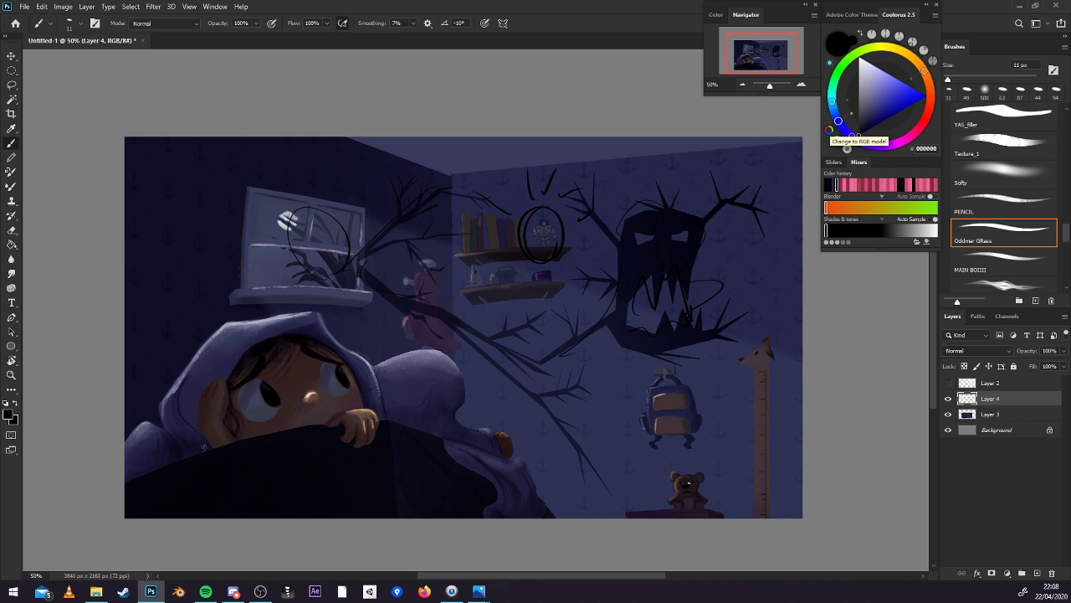
Sketch a rough angular box filled with small round marks over the giraffe and the grey area beside the illustration.
{"action": "mouse_move", "coordinate": [849, 454]}
{"action": "left_mouse_down"}
{"action": "mouse_move", "coordinate": [862, 439]}
{"action": "mouse_move", "coordinate": [854, 456]}
{"action": "left_mouse_up"}
{"action": "left_click_drag", "start_coordinate": [896, 373], "coordinate": [781, 458]}
{"action": "mouse_move", "coordinate": [893, 377]}
{"action": "left_mouse_down"}
{"action": "mouse_move", "coordinate": [885, 448]}
{"action": "mouse_move", "coordinate": [804, 469]}
{"action": "left_mouse_up"}
{"action": "left_click_drag", "start_coordinate": [813, 349], "coordinate": [875, 386]}
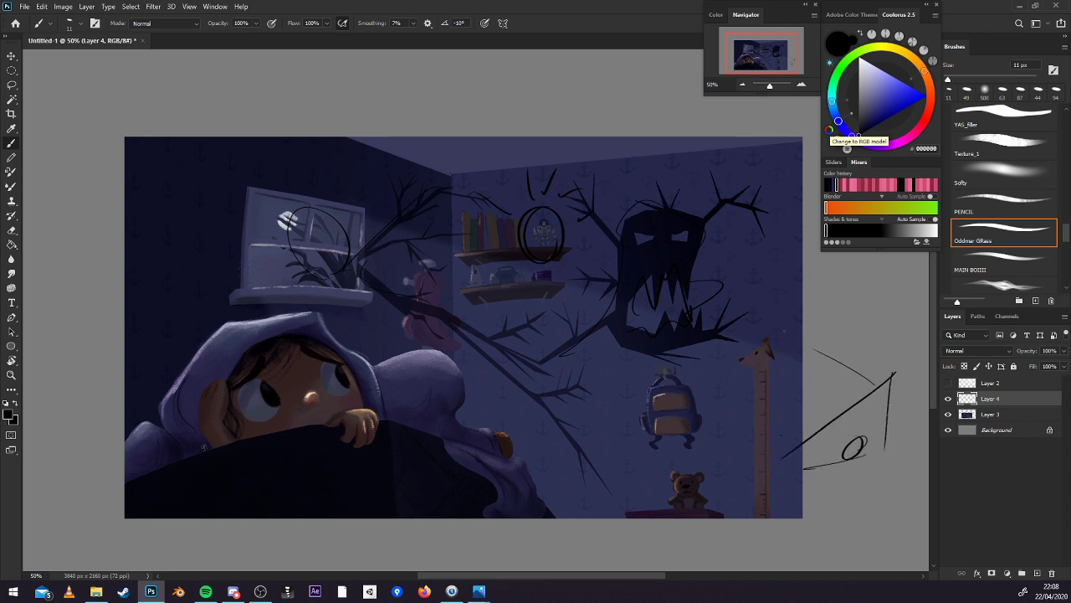
{"action": "left_click_drag", "start_coordinate": [785, 332], "coordinate": [742, 460]}
{"action": "left_click_drag", "start_coordinate": [882, 441], "coordinate": [792, 461]}
{"action": "mouse_move", "coordinate": [868, 412]}
{"action": "left_mouse_down"}
{"action": "mouse_move", "coordinate": [835, 437]}
{"action": "mouse_move", "coordinate": [872, 406]}
{"action": "mouse_move", "coordinate": [831, 424]}
{"action": "mouse_move", "coordinate": [835, 434]}
{"action": "mouse_move", "coordinate": [826, 392]}
{"action": "mouse_move", "coordinate": [844, 410]}
{"action": "mouse_move", "coordinate": [812, 431]}
{"action": "mouse_move", "coordinate": [803, 371]}
{"action": "mouse_move", "coordinate": [784, 386]}
{"action": "mouse_move", "coordinate": [776, 422]}
{"action": "mouse_move", "coordinate": [767, 419]}
{"action": "mouse_move", "coordinate": [795, 420]}
{"action": "mouse_move", "coordinate": [762, 446]}
{"action": "left_mouse_up"}
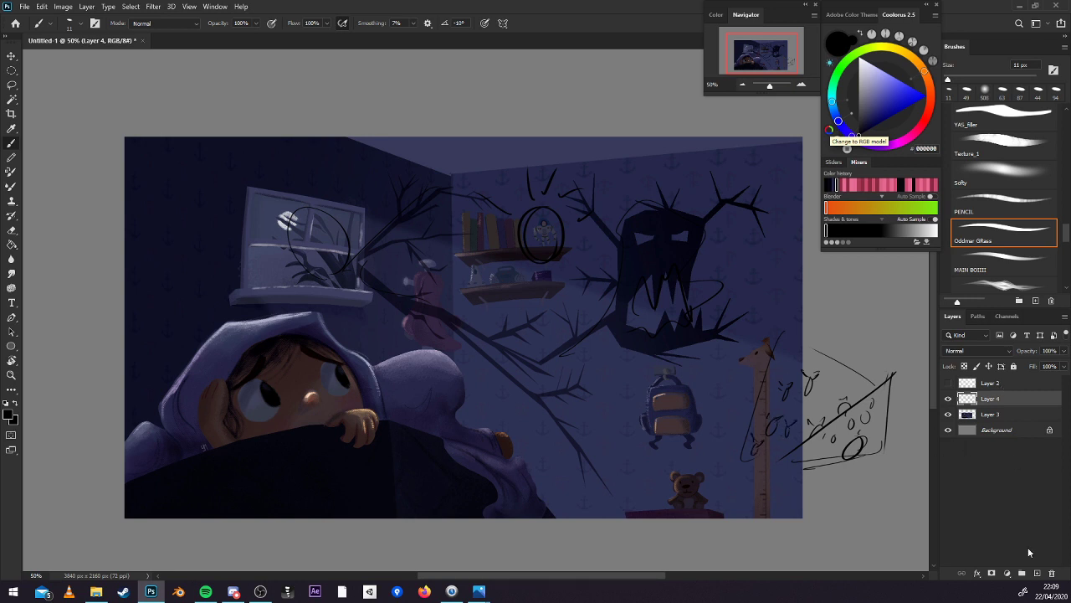
Delete the sketched Layer 4 and the hidden Layer 2, and add a fresh empty layer above the illustration.
{"action": "left_click", "coordinate": [1051, 574]}
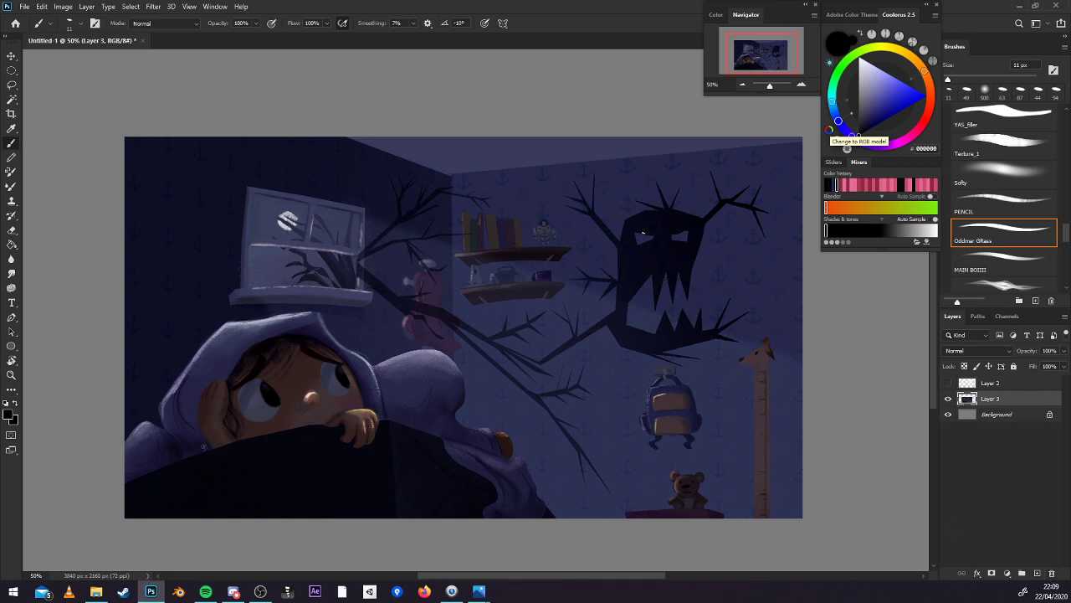
{"action": "left_click", "coordinate": [948, 398]}
{"action": "left_click", "coordinate": [948, 399]}
{"action": "left_click", "coordinate": [948, 383]}
{"action": "left_click", "coordinate": [949, 382]}
{"action": "left_click", "coordinate": [1015, 385]}
{"action": "left_click", "coordinate": [1052, 573]}
{"action": "left_click", "coordinate": [1038, 572]}
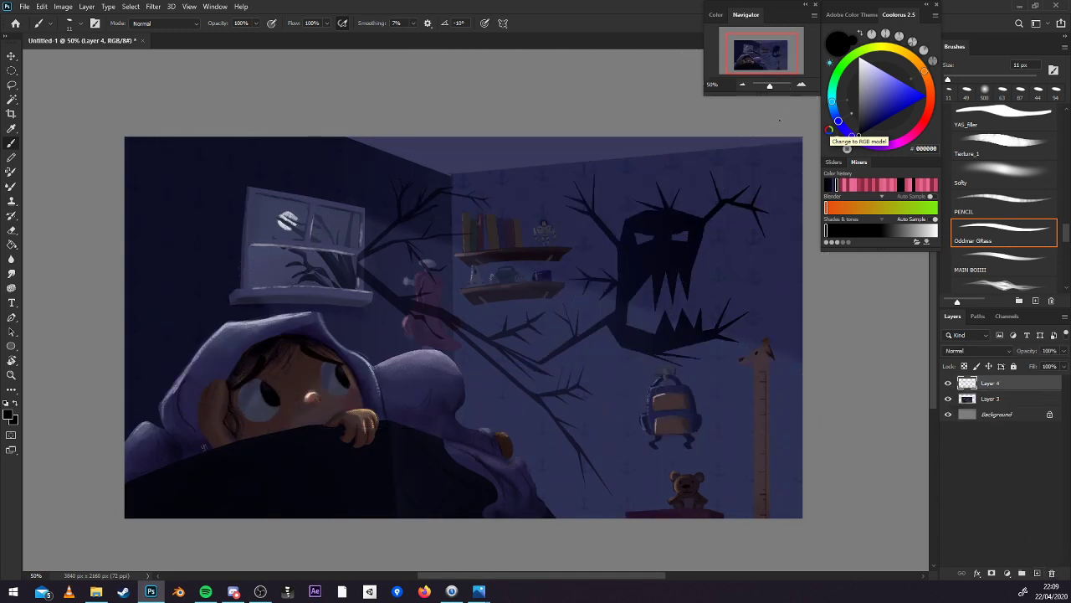
Sample the light and dark blues around the room's corner and paint them as 55 px swatches above the illustration.
{"action": "key", "text": "v"}
{"action": "left_click", "coordinate": [742, 85]}
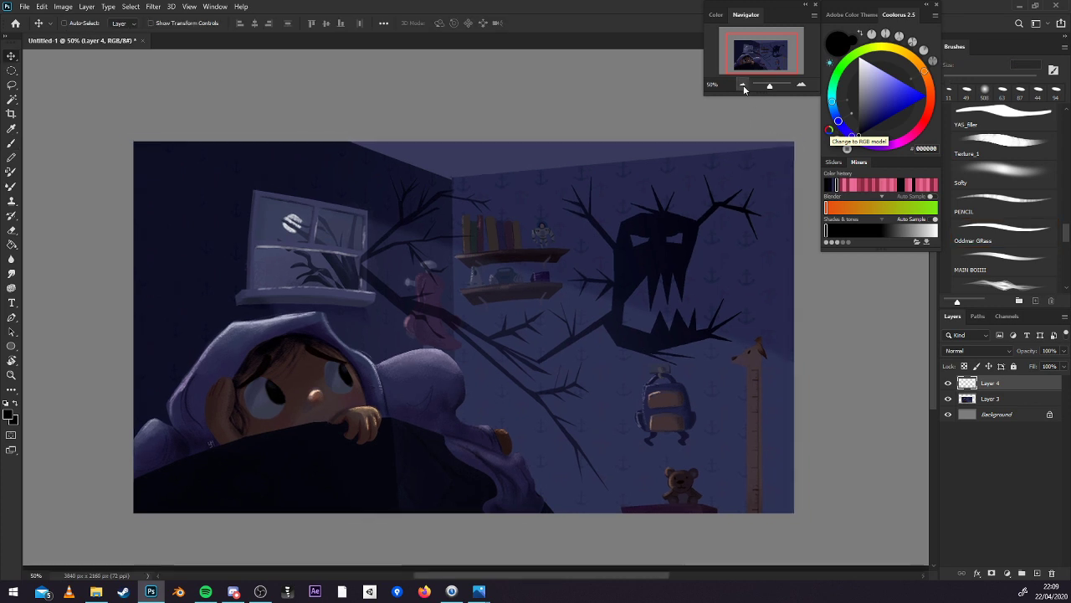
{"action": "left_click", "coordinate": [801, 85]}
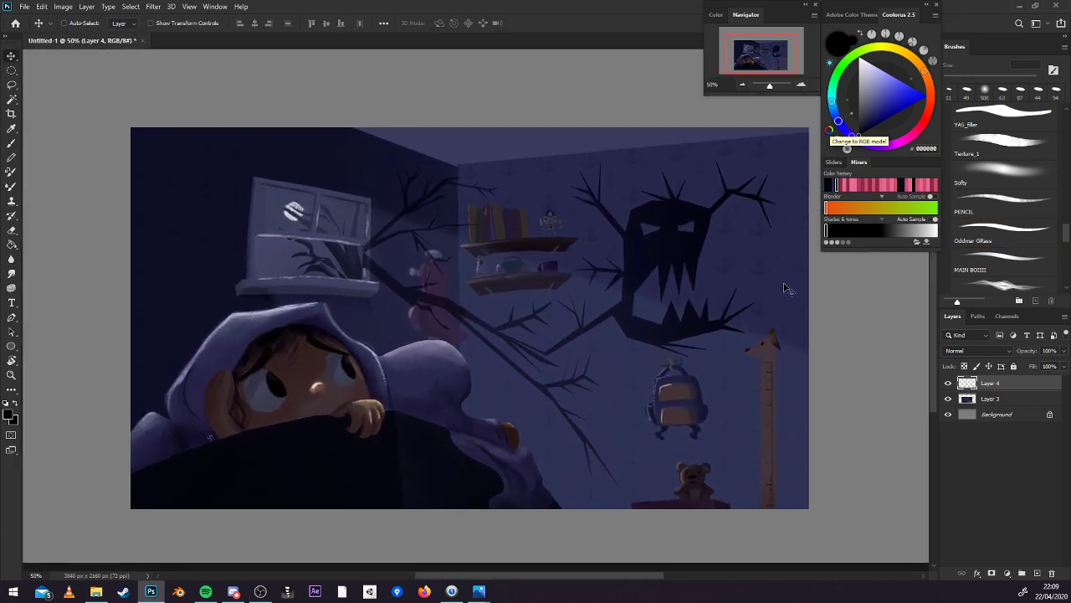
{"action": "key", "text": "b"}
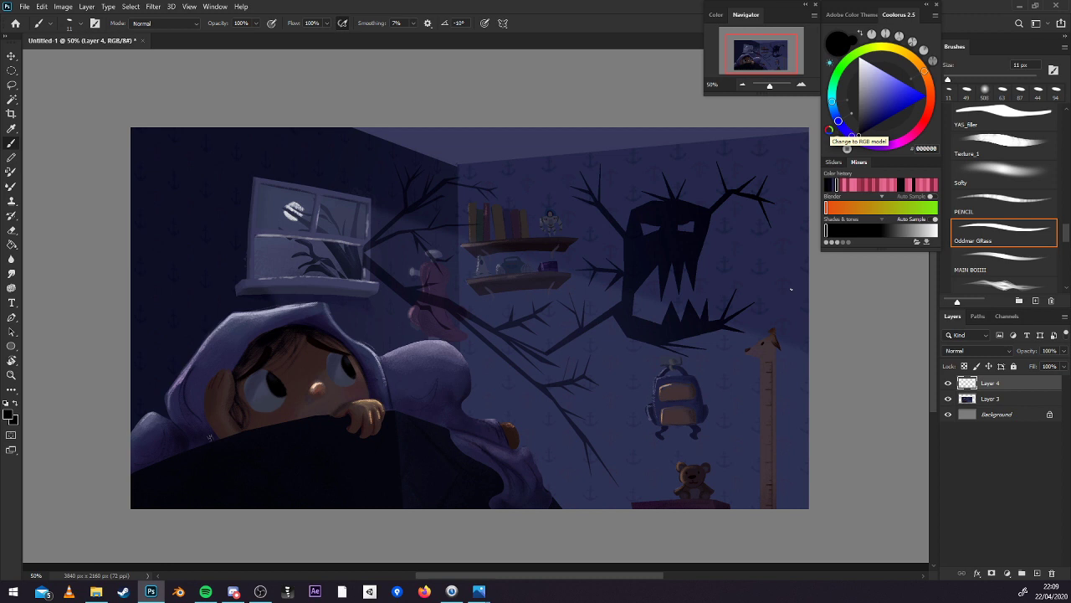
{"action": "left_click", "coordinate": [967, 79]}
{"action": "left_click_drag", "start_coordinate": [717, 416], "coordinate": [787, 418]}
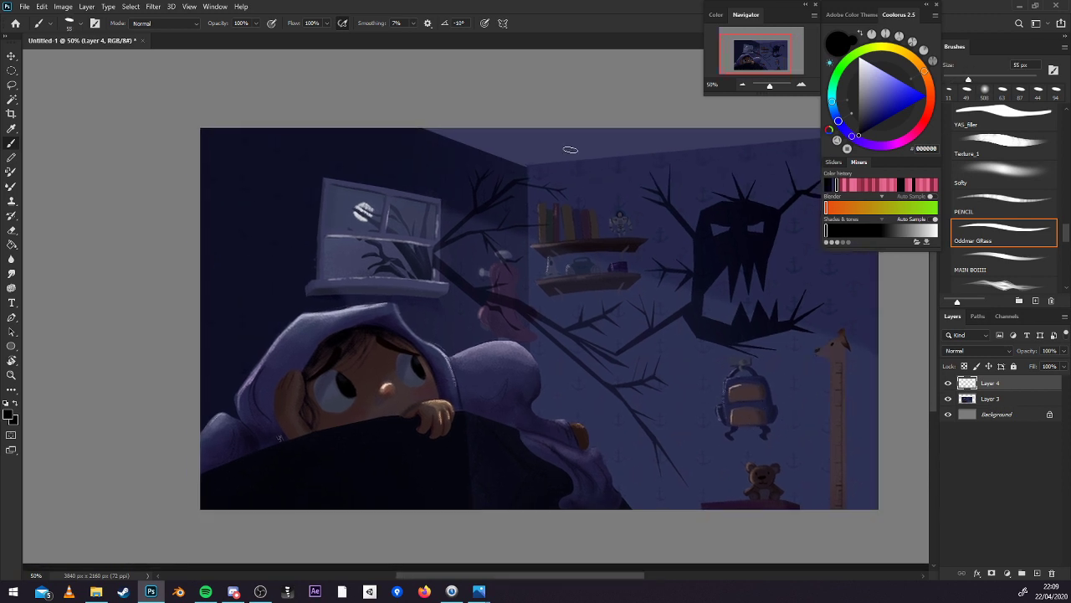
{"action": "left_click", "coordinate": [525, 180], "text": "alt"}
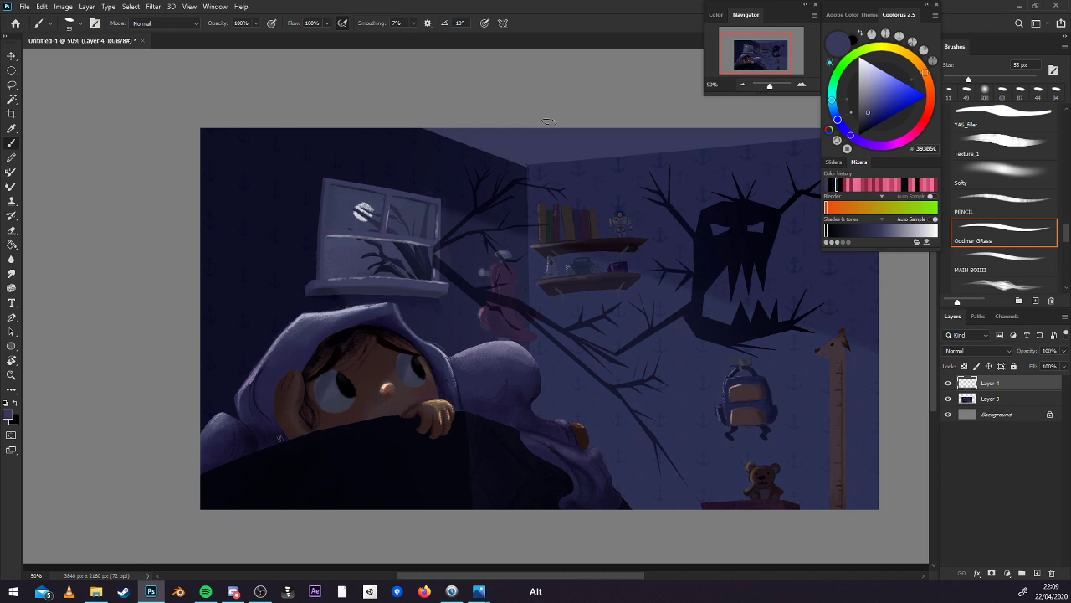
{"action": "left_click", "coordinate": [502, 165], "text": "alt"}
{"action": "mouse_move", "coordinate": [554, 89]}
{"action": "left_mouse_down"}
{"action": "mouse_move", "coordinate": [537, 111]}
{"action": "mouse_move", "coordinate": [567, 108]}
{"action": "left_mouse_up"}
{"action": "left_click", "coordinate": [559, 172], "text": "alt"}
{"action": "left_click_drag", "start_coordinate": [732, 336], "coordinate": [663, 350]}
{"action": "left_click_drag", "start_coordinate": [704, 421], "coordinate": [791, 372]}
Switch to a black 27 px brush and add a new layer above the swatches.
{"action": "left_click", "coordinate": [828, 231]}
{"action": "left_click", "coordinate": [742, 84]}
{"action": "key", "text": "["}
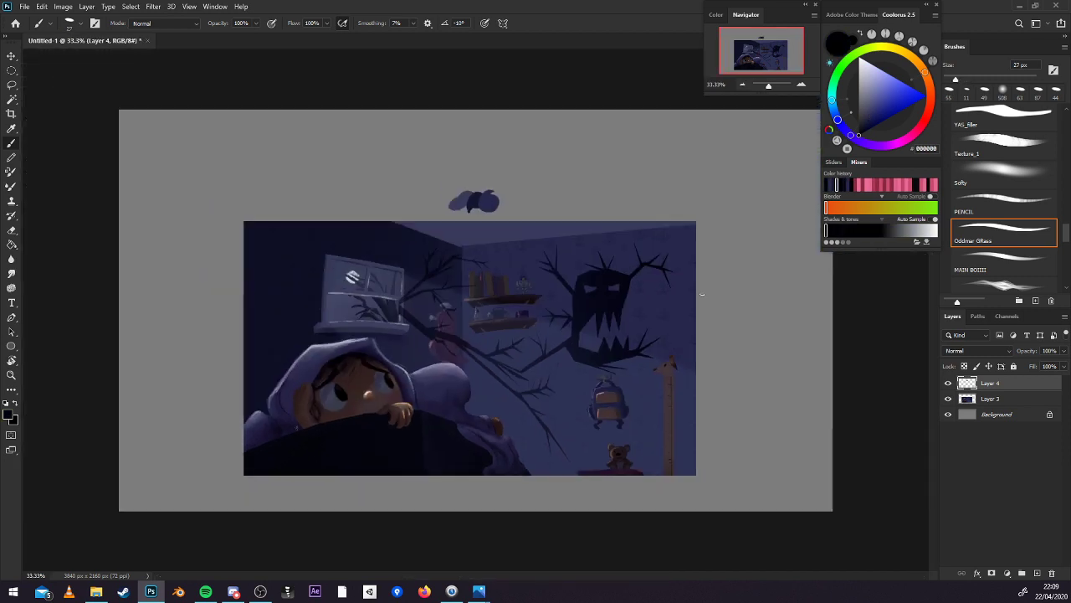
{"action": "left_click", "coordinate": [1038, 575]}
Circle the wall monster in black and white, and circle the hooded child in white.
{"action": "left_click_drag", "start_coordinate": [623, 240], "coordinate": [666, 267]}
{"action": "key", "text": "x"}
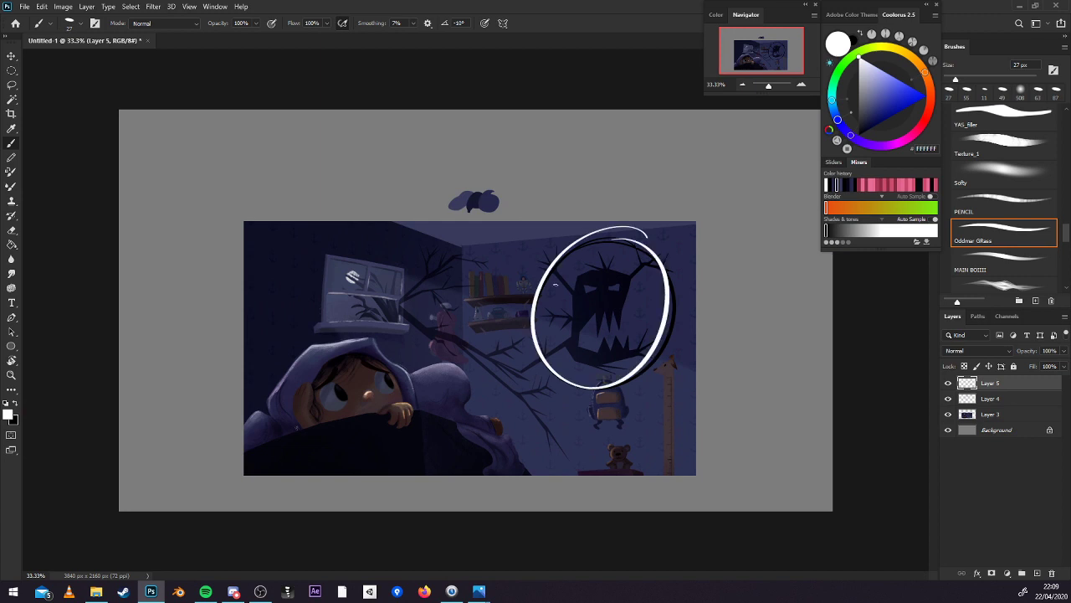
{"action": "mouse_move", "coordinate": [368, 318]}
{"action": "left_mouse_down"}
{"action": "mouse_move", "coordinate": [431, 435]}
{"action": "mouse_move", "coordinate": [394, 321]}
{"action": "left_mouse_up"}
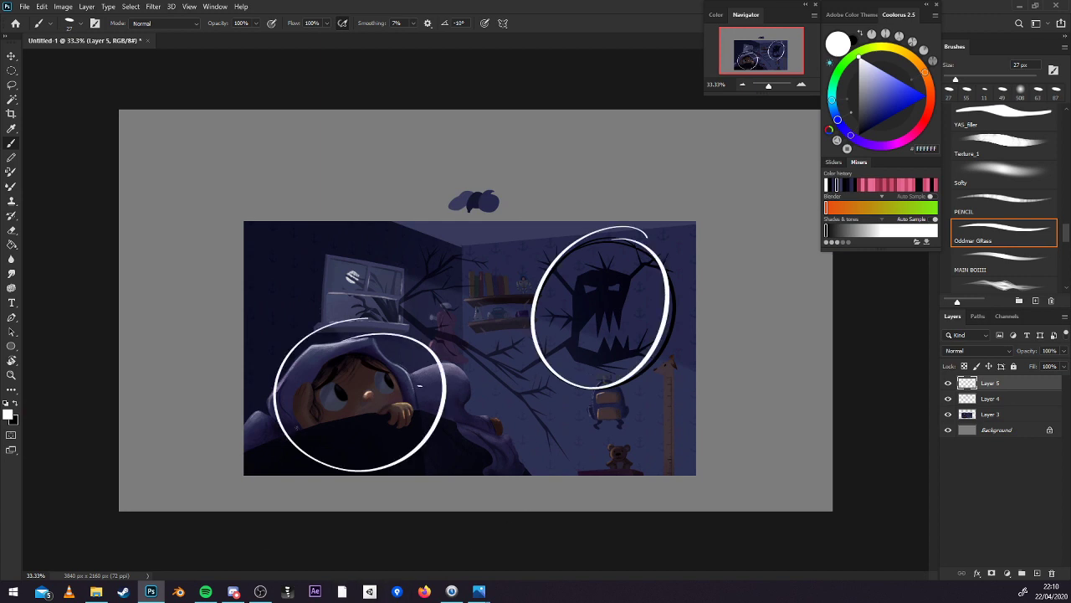
Draw straight white lines linking the child to the monster and dividing the picture into thirds, and mark the focal points.
{"action": "left_click_drag", "start_coordinate": [388, 393], "coordinate": [537, 337]}
{"action": "left_click", "coordinate": [599, 232], "text": "shift"}
{"action": "left_click", "coordinate": [599, 464], "text": "shift"}
{"action": "left_click", "coordinate": [396, 236], "text": "shift"}
{"action": "left_click", "coordinate": [397, 473], "text": "shift"}
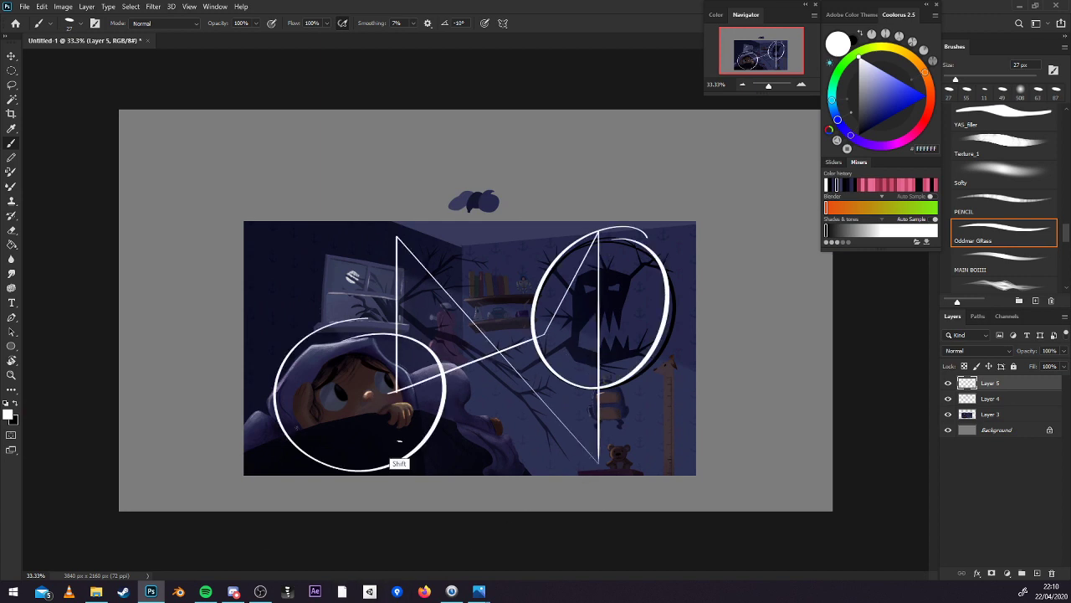
{"action": "left_click", "coordinate": [254, 404], "text": "shift"}
{"action": "left_click", "coordinate": [643, 405], "text": "shift"}
{"action": "mouse_move", "coordinate": [244, 322]}
{"action": "left_mouse_down"}
{"action": "mouse_move", "coordinate": [621, 322]}
{"action": "mouse_move", "coordinate": [604, 304]}
{"action": "left_mouse_up"}
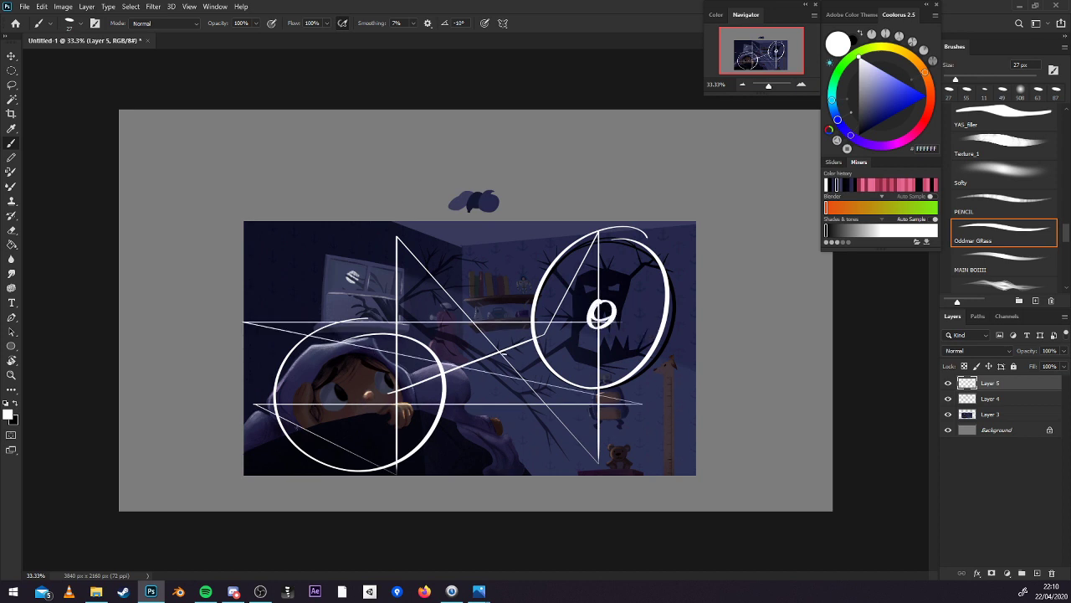
{"action": "mouse_move", "coordinate": [377, 385]}
{"action": "left_mouse_down"}
{"action": "mouse_move", "coordinate": [404, 384]}
{"action": "mouse_move", "coordinate": [393, 387]}
{"action": "left_mouse_up"}
Undo all the composition lines, the arrow and the circles around the child and the monster.
{"action": "key", "text": "ctrl+z"}
{"action": "key", "text": "ctrl+z"}
{"action": "key", "text": "ctrl+z"}
{"action": "key", "text": "ctrl+z"}
{"action": "key", "text": "ctrl+z"}
{"action": "key", "text": "ctrl+z"}
{"action": "key", "text": "ctrl+z"}
{"action": "key", "text": "ctrl+z"}
{"action": "key", "text": "ctrl+z"}
{"action": "key", "text": "ctrl+z"}
{"action": "key", "text": "ctrl+z"}
{"action": "key", "text": "ctrl+z"}
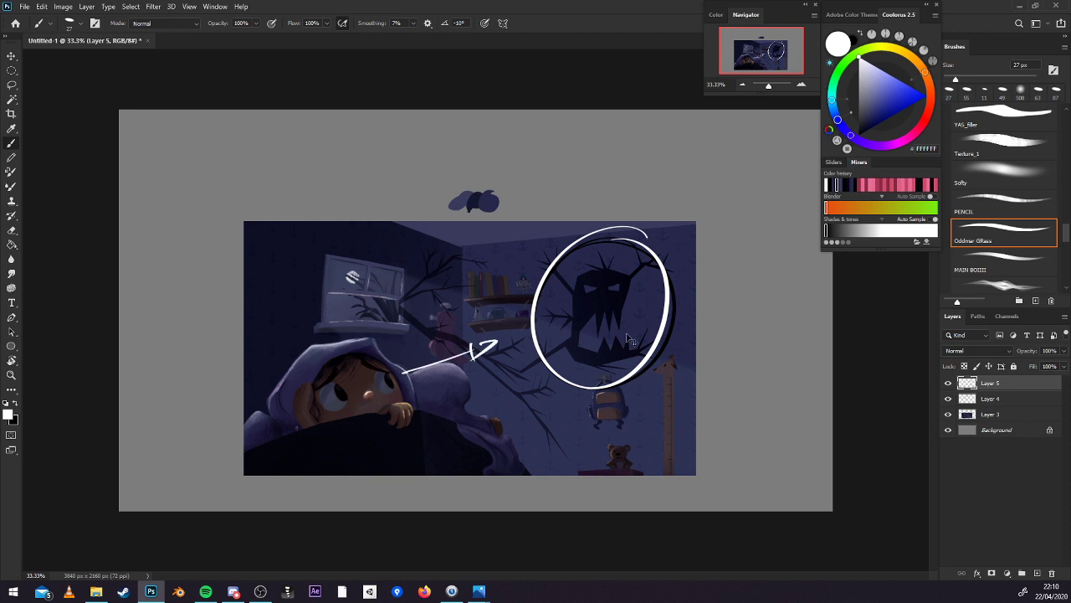
{"action": "key", "text": "ctrl+z"}
{"action": "key", "text": "ctrl+z"}
{"action": "key", "text": "ctrl+i"}
{"action": "left_click", "coordinate": [801, 85]}
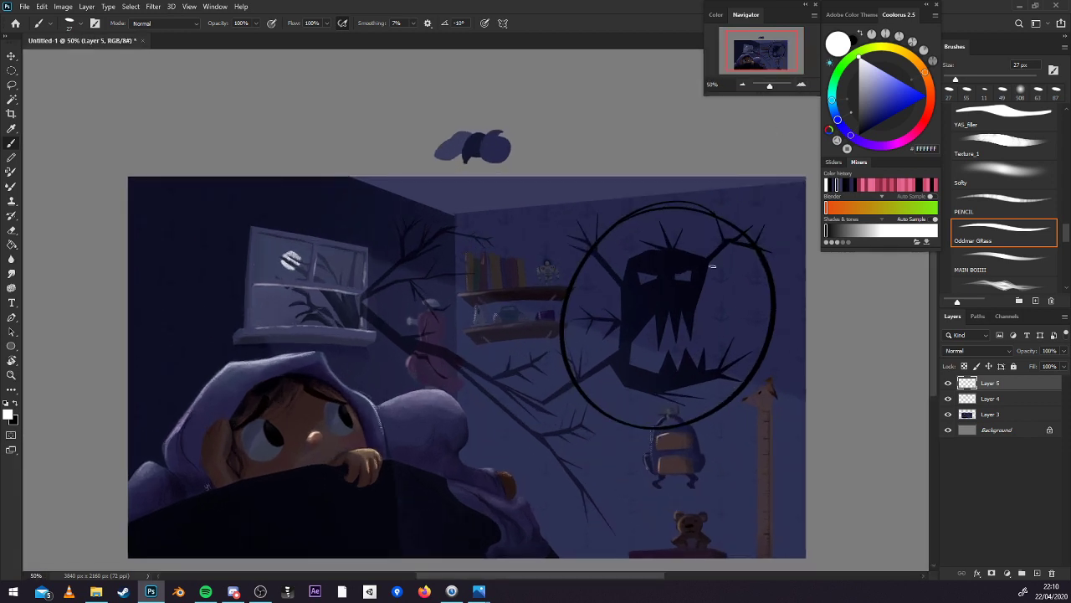
{"action": "key", "text": "ctrl+z"}
Outline the combined silhouette of the hooded child and the blanket with a closed white 27 px line.
{"action": "left_click_drag", "start_coordinate": [729, 471], "coordinate": [790, 408]}
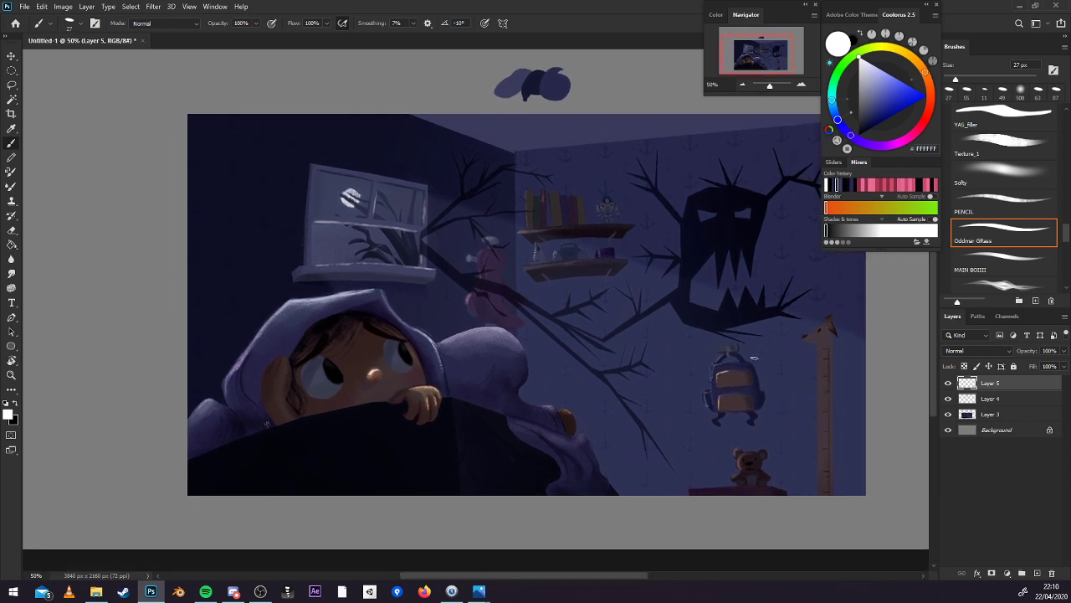
{"action": "mouse_move", "coordinate": [730, 416]}
{"action": "left_mouse_down"}
{"action": "mouse_move", "coordinate": [716, 411]}
{"action": "mouse_move", "coordinate": [700, 437]}
{"action": "left_mouse_up"}
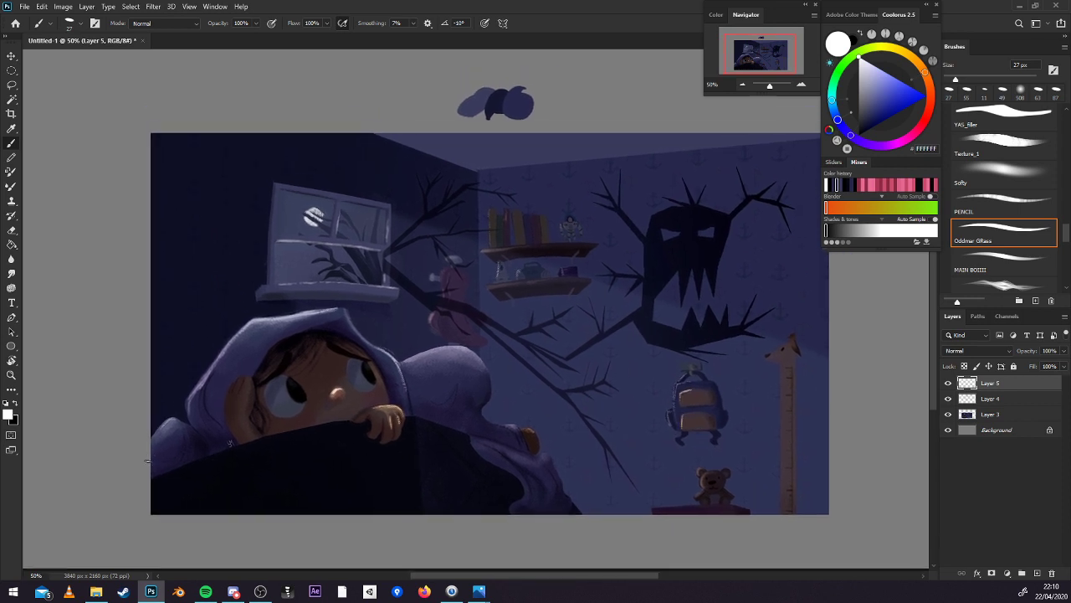
{"action": "mouse_move", "coordinate": [191, 426]}
{"action": "left_mouse_down"}
{"action": "mouse_move", "coordinate": [257, 319]}
{"action": "mouse_move", "coordinate": [333, 310]}
{"action": "mouse_move", "coordinate": [412, 363]}
{"action": "mouse_move", "coordinate": [479, 362]}
{"action": "mouse_move", "coordinate": [488, 408]}
{"action": "mouse_move", "coordinate": [542, 444]}
{"action": "mouse_move", "coordinate": [578, 512]}
{"action": "mouse_move", "coordinate": [264, 513]}
{"action": "mouse_move", "coordinate": [157, 442]}
{"action": "left_mouse_up"}
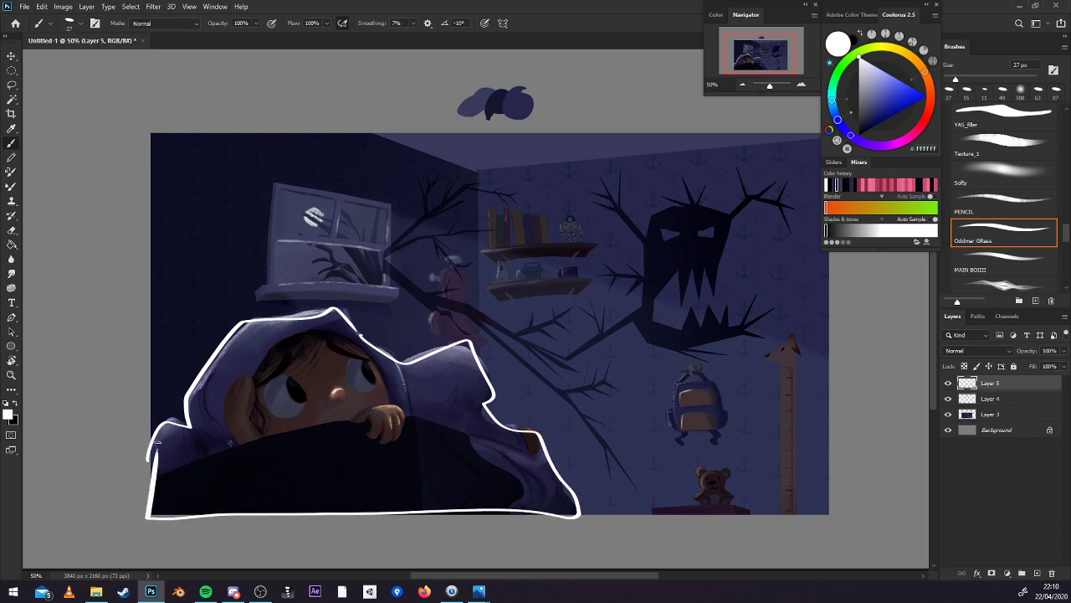
Sample blues from the walls, the child's cloak and the dark blanket, and paint paired comparison swatches beside the illustration.
{"action": "left_click", "coordinate": [541, 404], "text": "alt"}
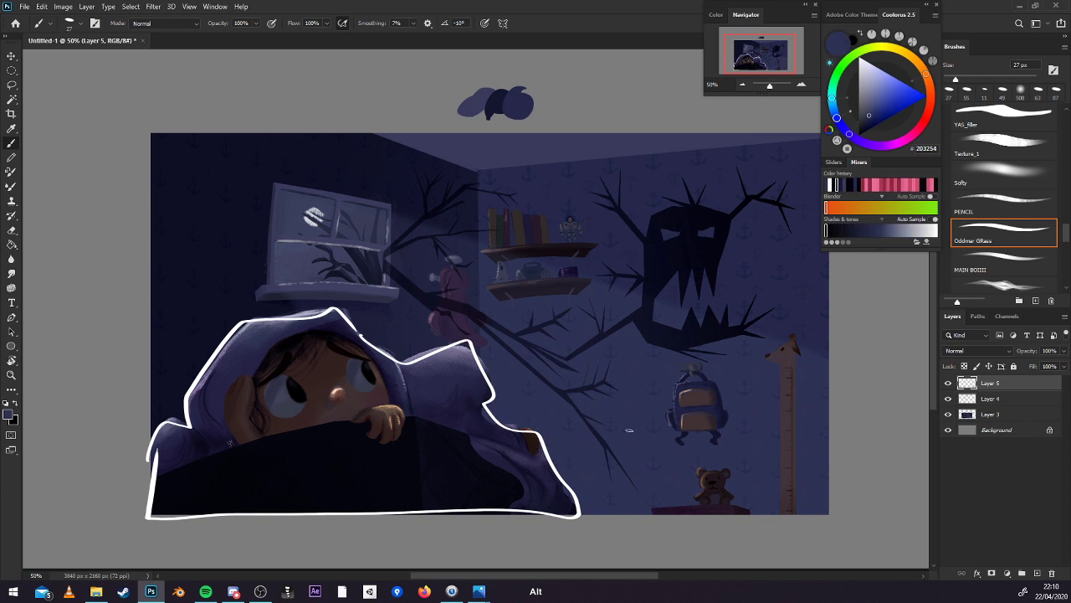
{"action": "mouse_move", "coordinate": [114, 280]}
{"action": "left_mouse_down"}
{"action": "mouse_move", "coordinate": [107, 305]}
{"action": "mouse_move", "coordinate": [114, 276]}
{"action": "mouse_move", "coordinate": [134, 283]}
{"action": "mouse_move", "coordinate": [119, 333]}
{"action": "left_mouse_up"}
{"action": "left_click", "coordinate": [466, 419], "text": "alt"}
{"action": "left_click", "coordinate": [469, 394], "text": "alt"}
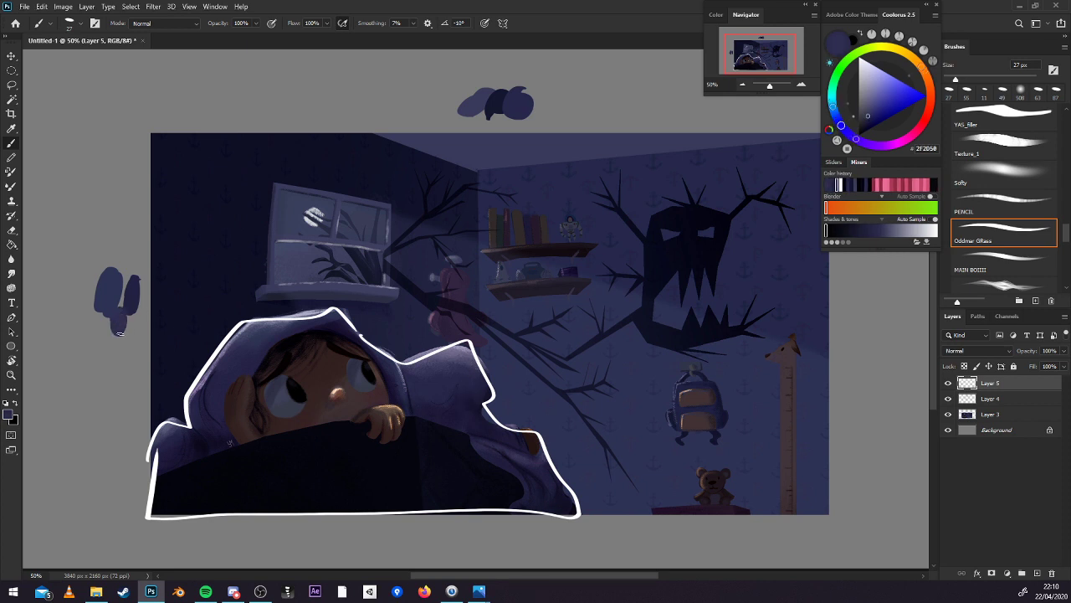
{"action": "key", "text": "alt"}
{"action": "key", "text": "alt"}
{"action": "left_click", "coordinate": [209, 315], "text": "alt"}
{"action": "mouse_move", "coordinate": [103, 366]}
{"action": "left_mouse_down"}
{"action": "mouse_move", "coordinate": [106, 347]}
{"action": "mouse_move", "coordinate": [130, 362]}
{"action": "left_mouse_up"}
{"action": "left_click", "coordinate": [206, 476], "text": "alt"}
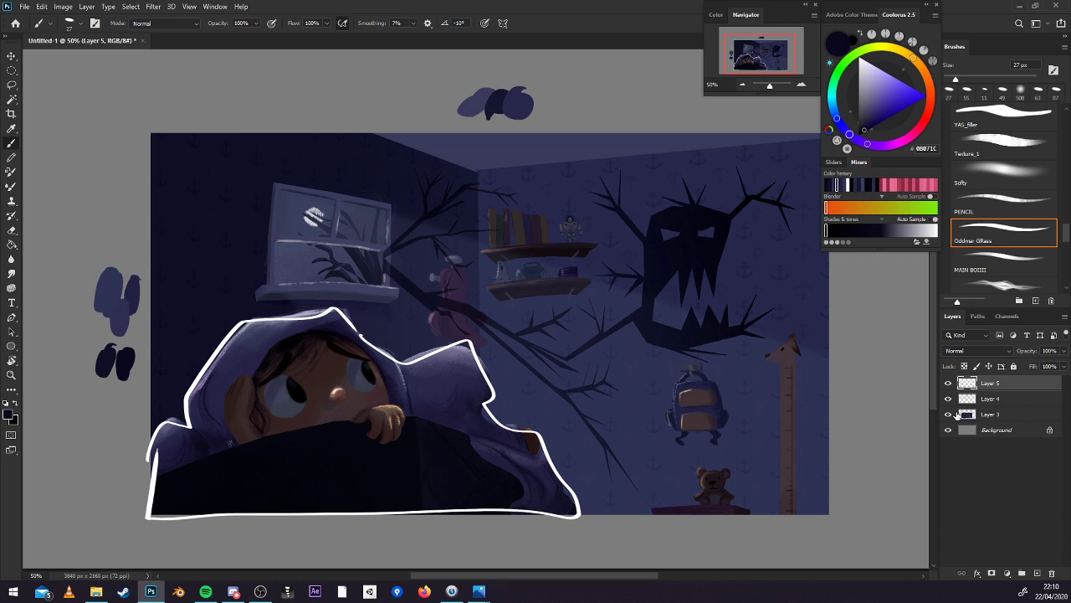
Undo the comparison swatches painted beside the illustration.
{"action": "key", "text": "ctrl+z"}
{"action": "key", "text": "ctrl+z"}
{"action": "key", "text": "ctrl+z"}
{"action": "key", "text": "ctrl+z"}
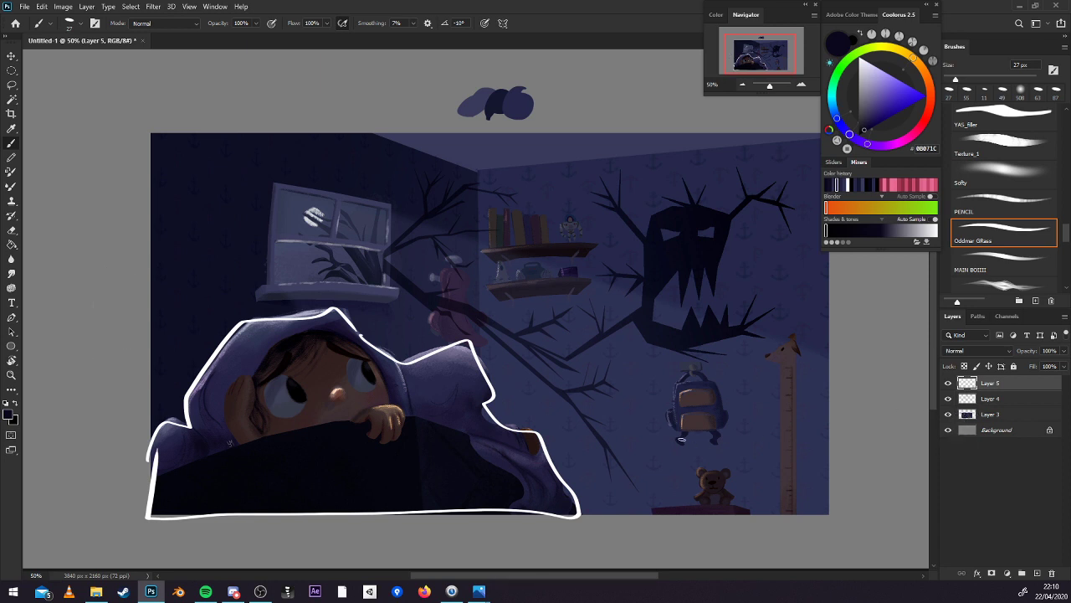
Undo the white outline and lasso a selection around the combined silhouette of the hooded child and the blanket.
{"action": "key", "text": "ctrl+z"}
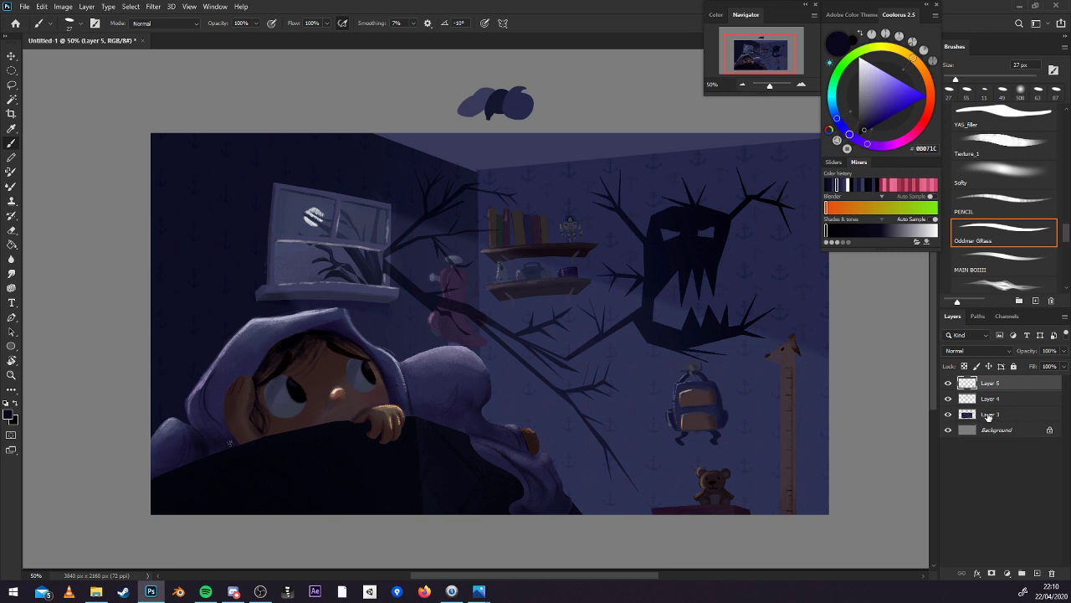
{"action": "key", "text": "l"}
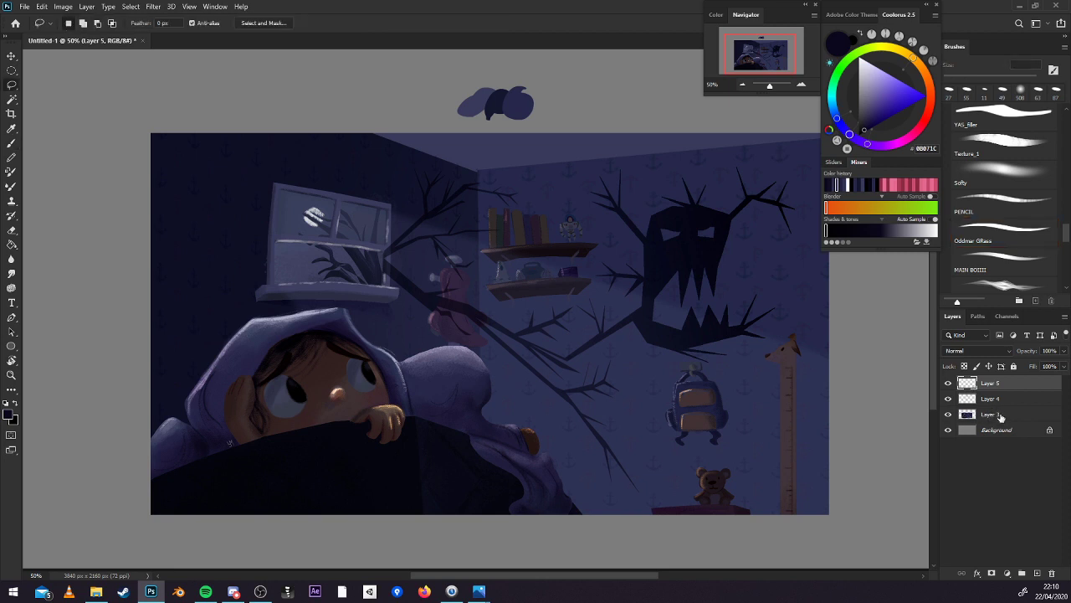
{"action": "left_click", "coordinate": [949, 414]}
{"action": "left_click", "coordinate": [949, 414]}
{"action": "mouse_move", "coordinate": [191, 408]}
{"action": "left_mouse_down"}
{"action": "mouse_move", "coordinate": [252, 316]}
{"action": "mouse_move", "coordinate": [352, 316]}
{"action": "left_mouse_up"}
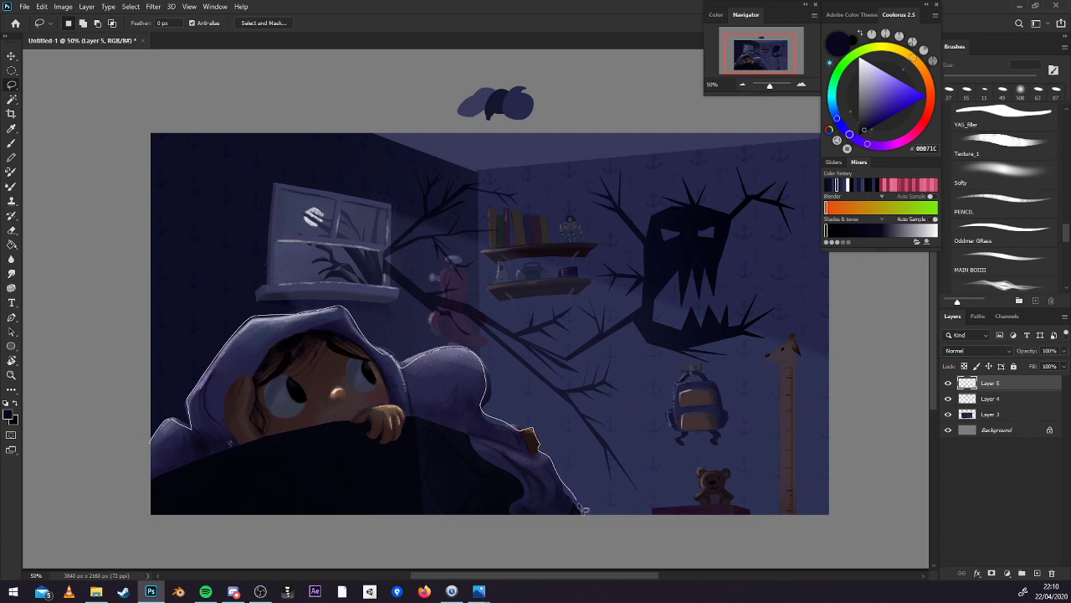
{"action": "left_click_drag", "start_coordinate": [584, 520], "coordinate": [151, 520]}
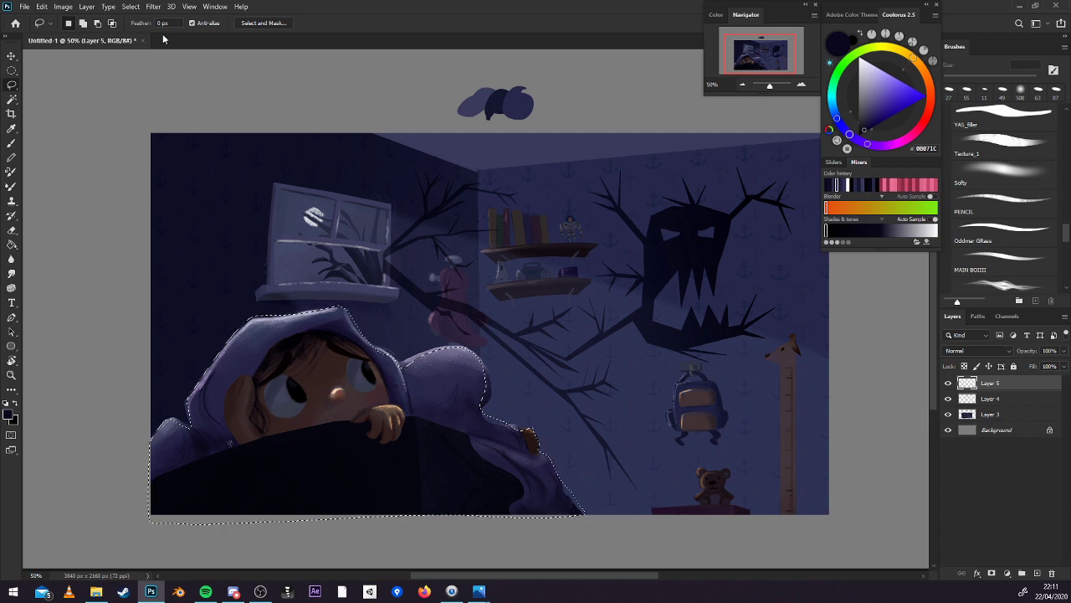
Invert the selection and paint a soft glow in blues 3E447A and 646CA9 over the room behind the child with the 500 px Softy brush.
{"action": "left_click", "coordinate": [131, 7]}
{"action": "key", "text": "Escape"}
{"action": "left_click", "coordinate": [965, 181]}
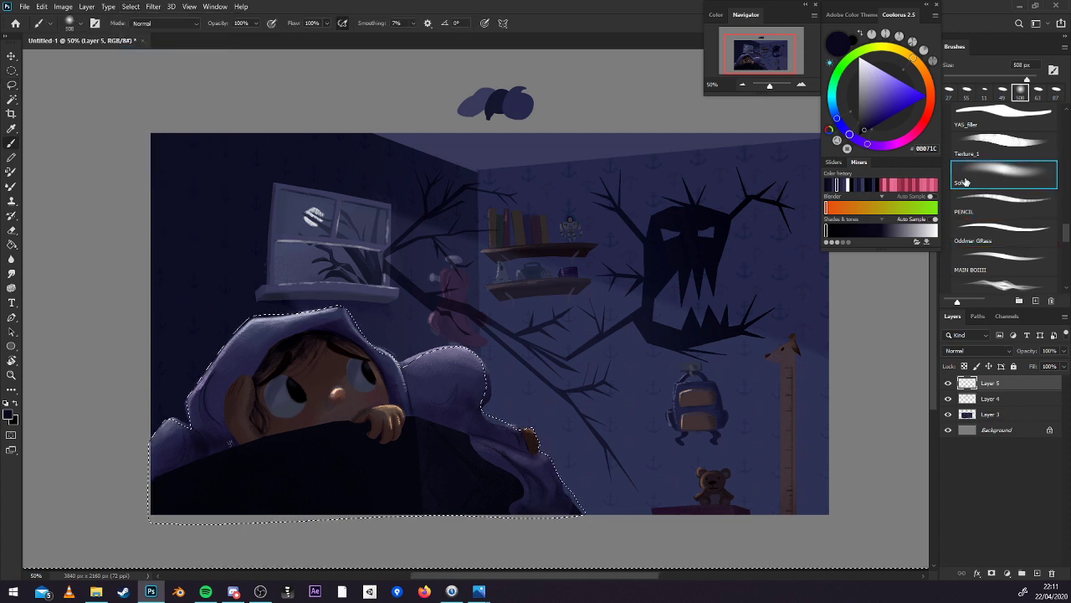
{"action": "left_click", "coordinate": [266, 342], "text": "alt"}
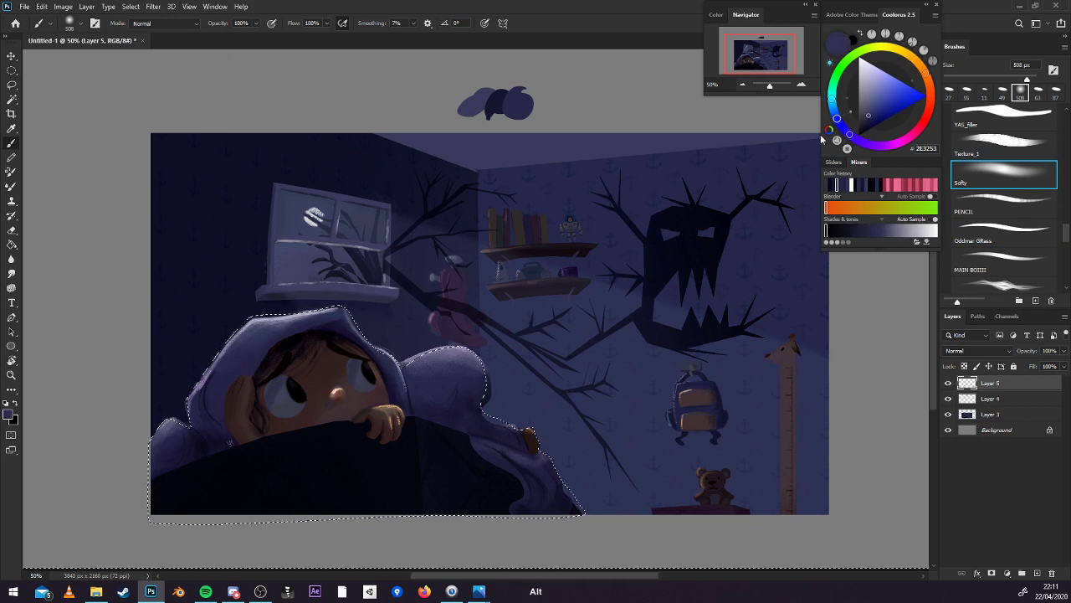
{"action": "left_click_drag", "start_coordinate": [869, 115], "coordinate": [875, 108]}
{"action": "left_click_drag", "start_coordinate": [194, 464], "coordinate": [163, 393]}
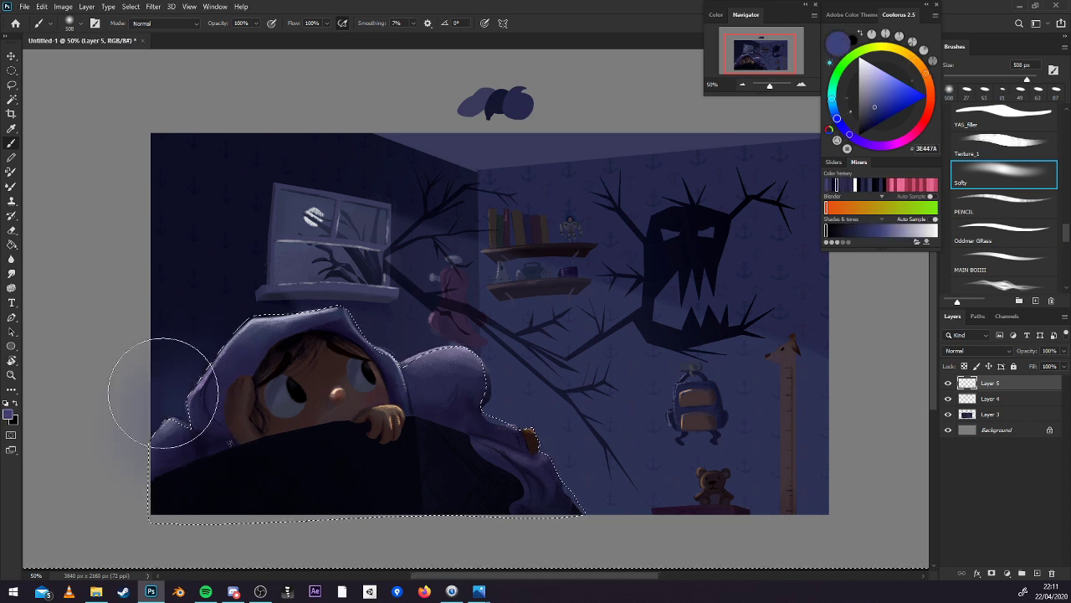
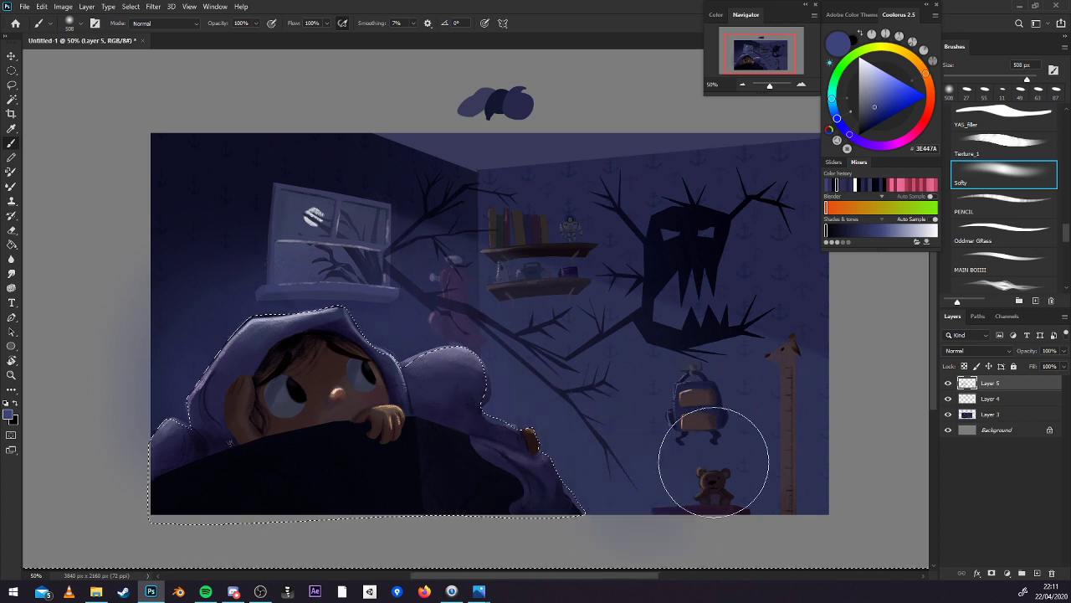
{"action": "left_click_drag", "start_coordinate": [874, 107], "coordinate": [877, 93]}
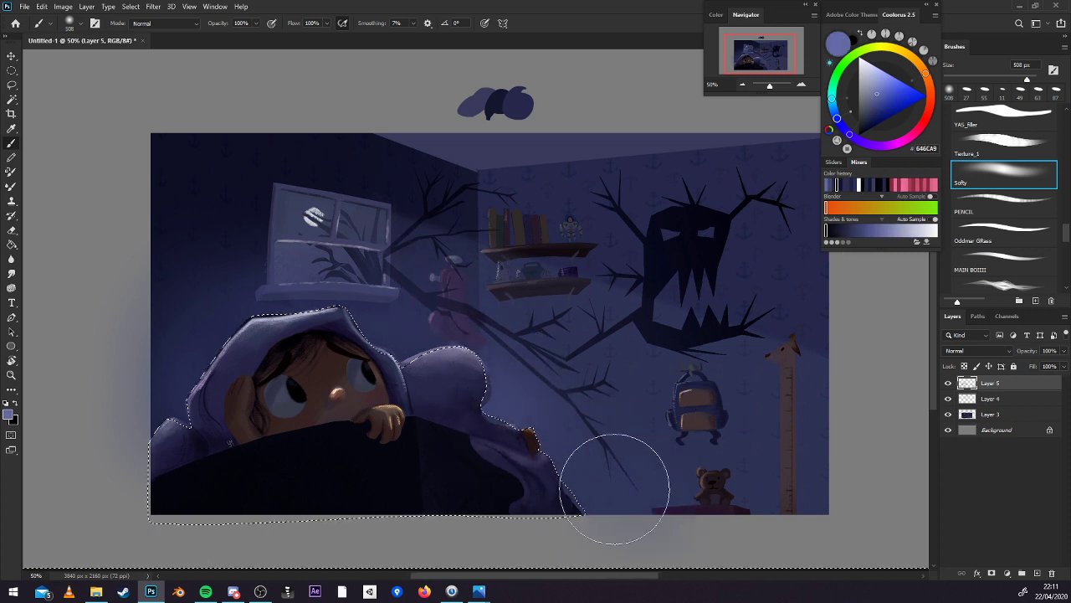
{"action": "left_click_drag", "start_coordinate": [614, 490], "coordinate": [582, 421]}
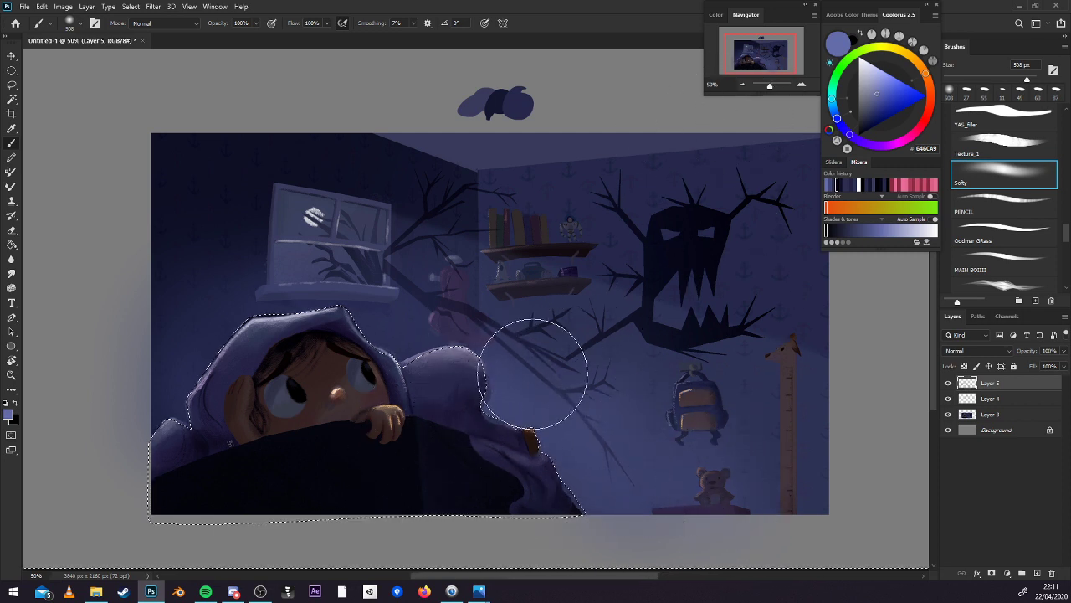
Invert the selection back to the child and the blanket.
{"action": "left_click", "coordinate": [155, 8]}
{"action": "mouse_move", "coordinate": [134, 8]}
{"action": "left_click", "coordinate": [156, 52]}
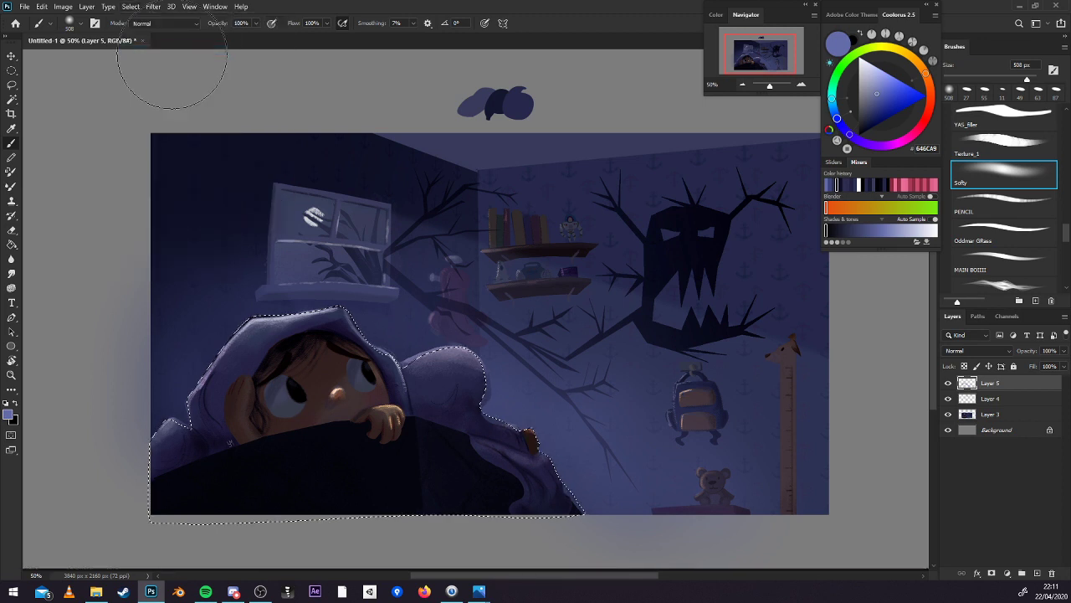
{"action": "key", "text": "ctrl+l"}
{"action": "left_click_drag", "start_coordinate": [947, 428], "coordinate": [935, 433]}
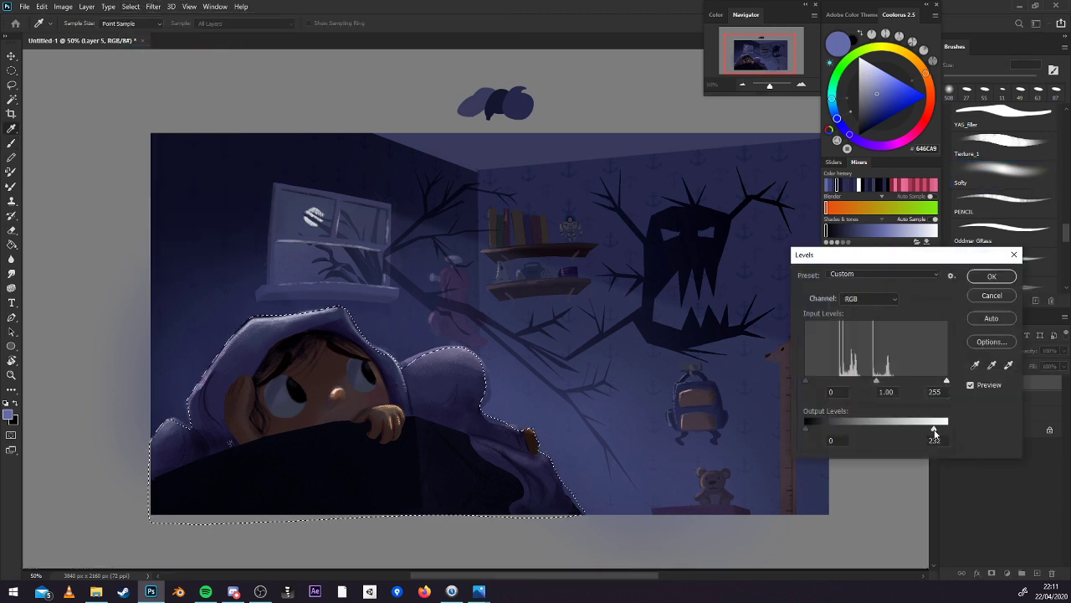
{"action": "left_click", "coordinate": [1001, 296]}
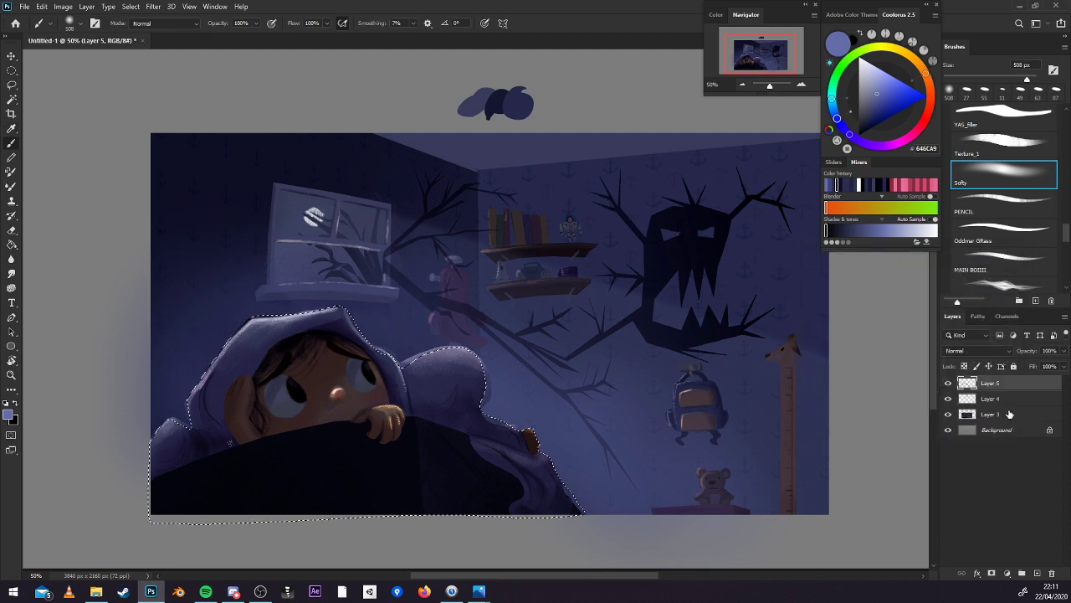
Darken the selected child and blanket on Layer 3 with Levels, setting the white output level to 220.
{"action": "left_click", "coordinate": [1007, 416]}
{"action": "key", "text": "ctrl+l"}
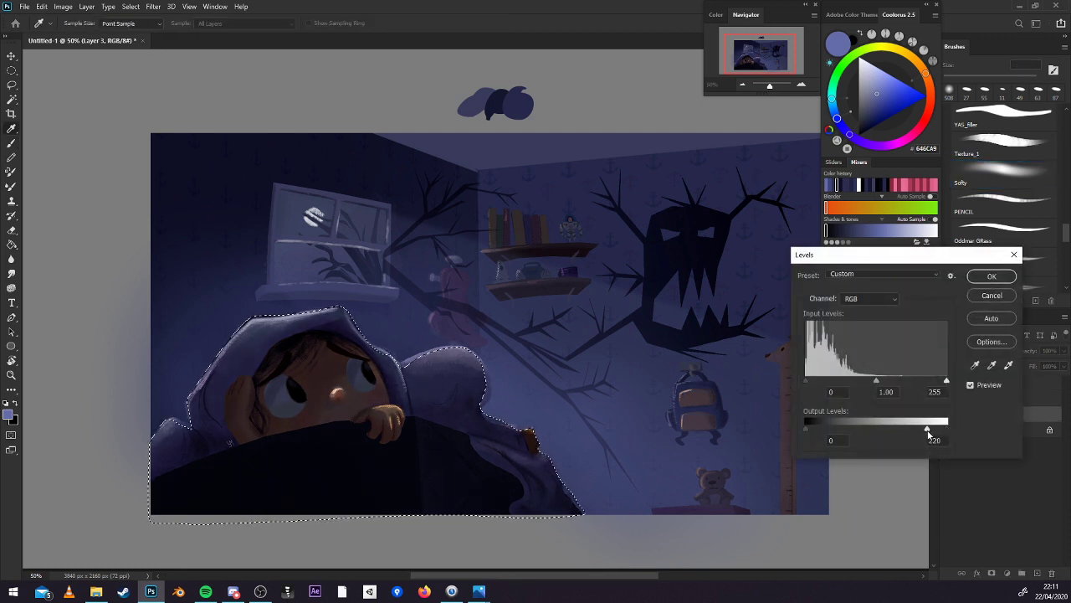
{"action": "left_click", "coordinate": [992, 277]}
Try darkening all of Layer 3 without a selection using a Levels white output of 208, and restore the silhouette selection.
{"action": "key", "text": "ctrl+plus"}
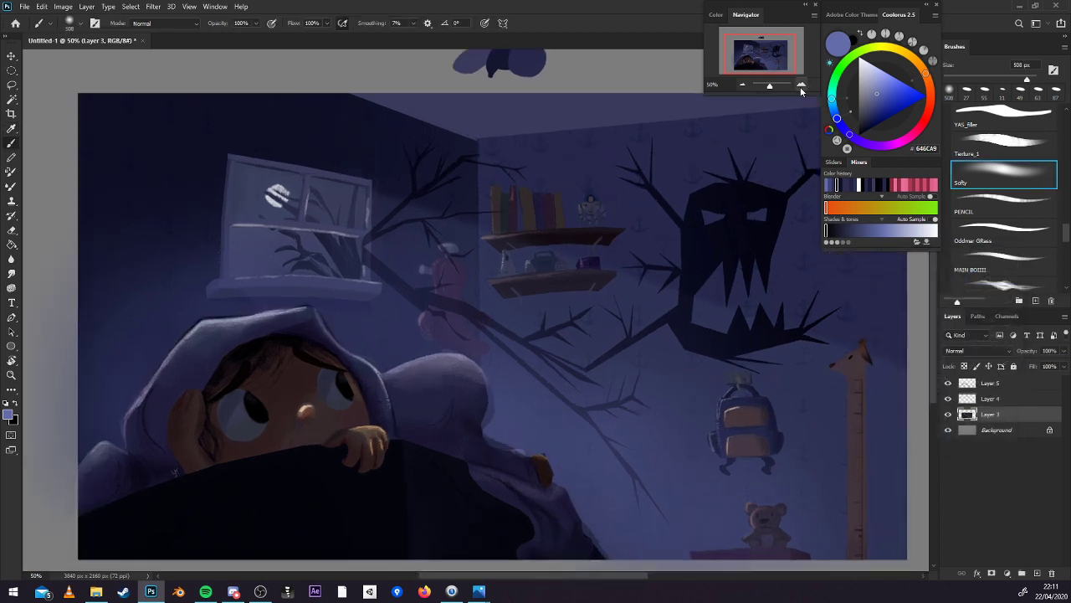
{"action": "key", "text": "ctrl+d"}
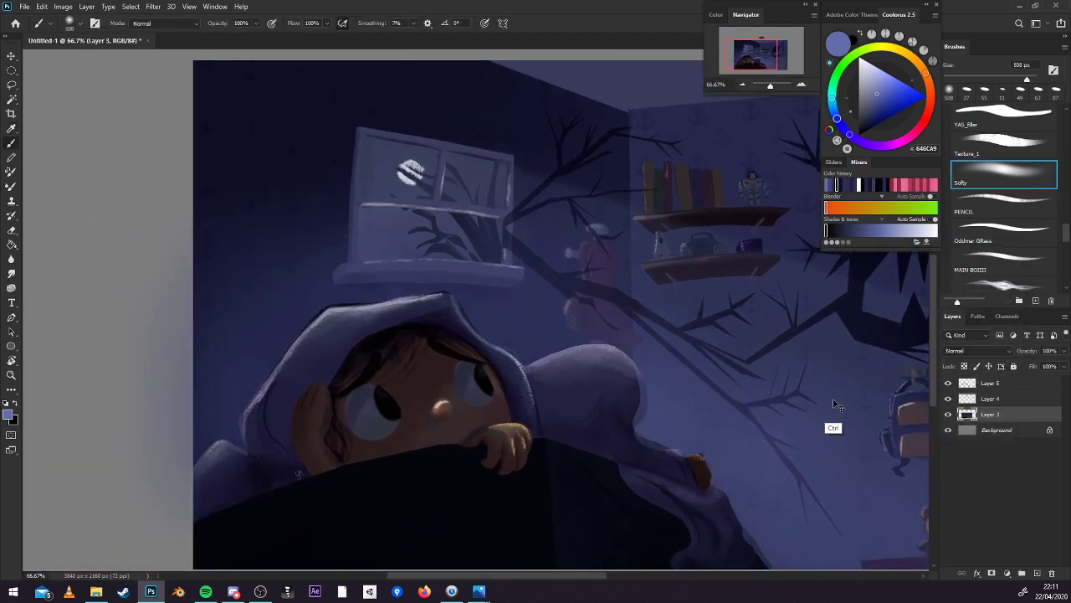
{"action": "key", "text": "ctrl+l"}
{"action": "left_click_drag", "start_coordinate": [947, 431], "coordinate": [936, 432]}
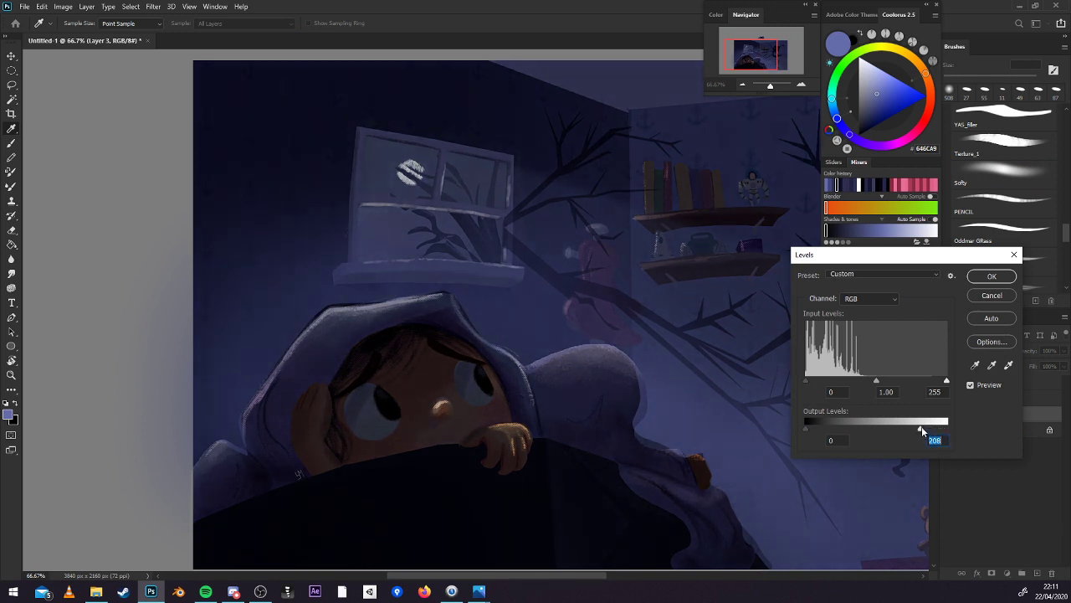
{"action": "left_click", "coordinate": [984, 277]}
{"action": "key", "text": "b"}
{"action": "left_click_drag", "start_coordinate": [702, 435], "coordinate": [798, 425]}
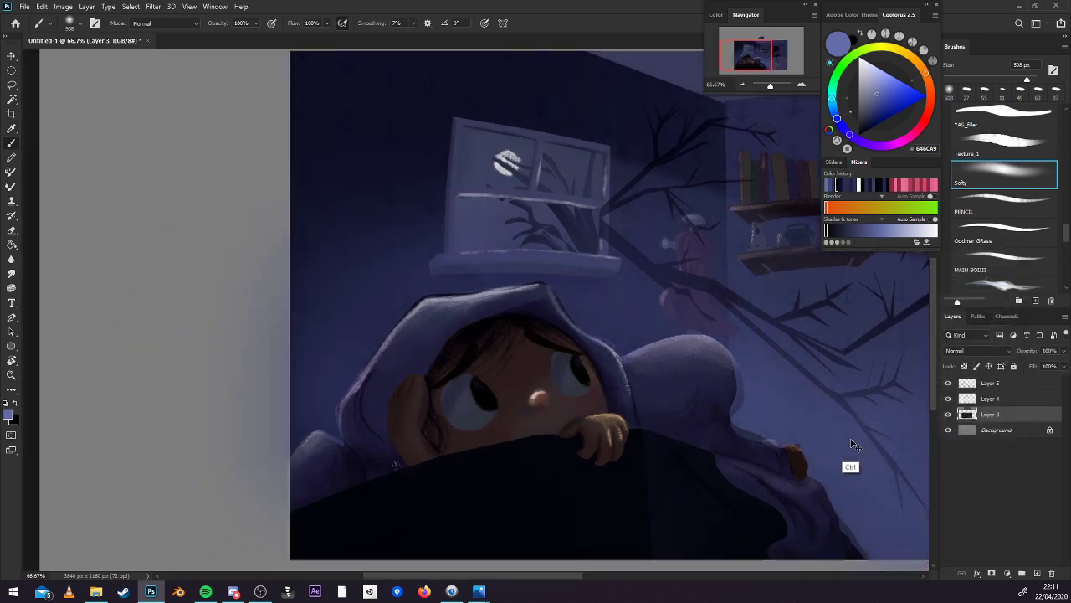
{"action": "left_click", "coordinate": [968, 413], "text": "ctrl"}
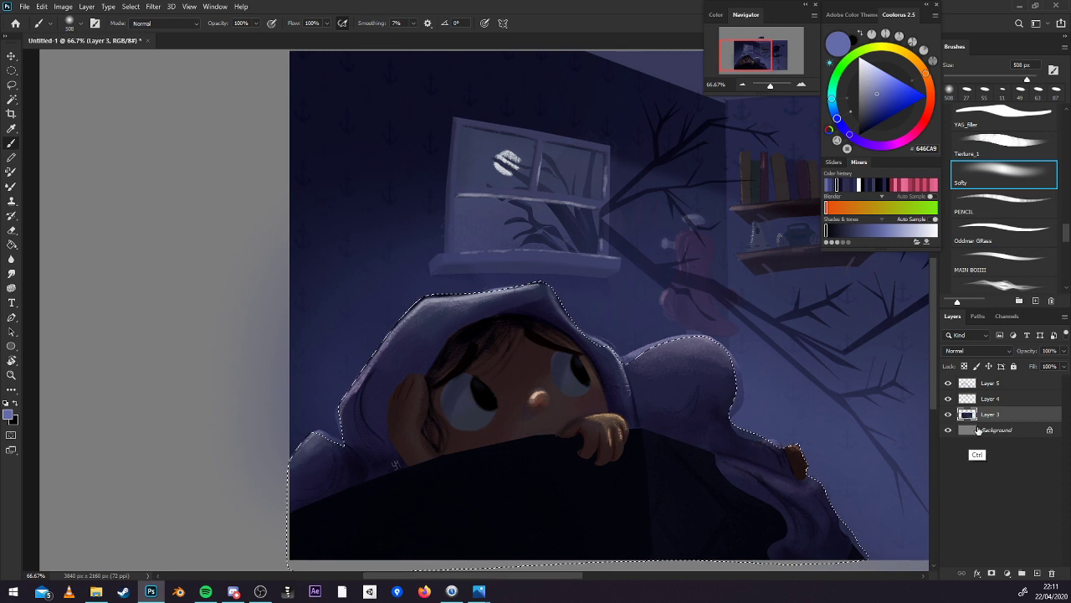
Darken the selected child and blanket further with Levels, setting the white output level to 239.
{"action": "key", "text": "ctrl+l"}
{"action": "left_click_drag", "start_coordinate": [946, 428], "coordinate": [937, 431]}
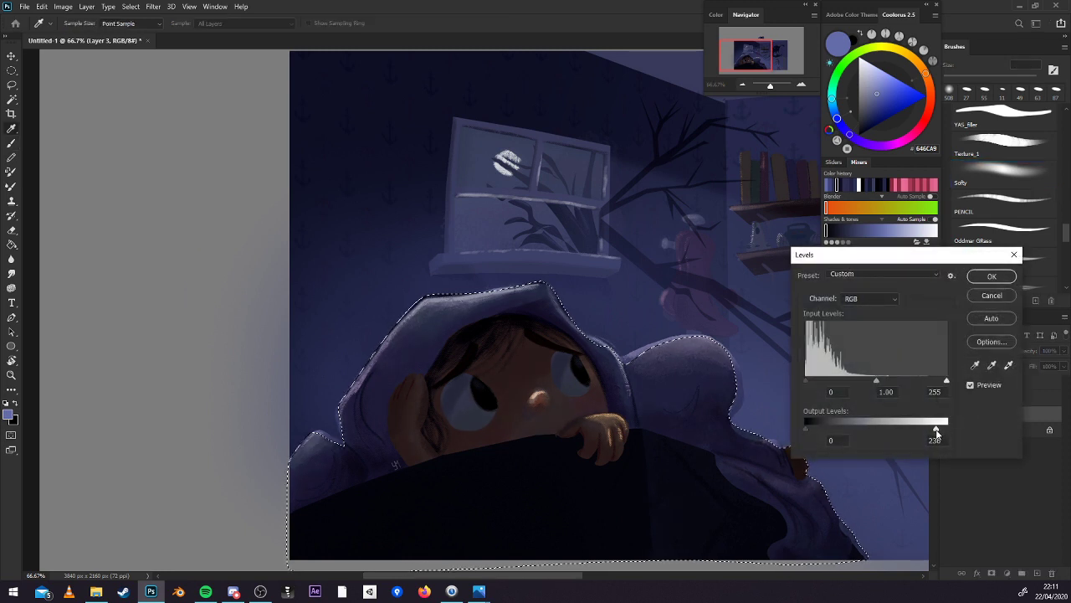
{"action": "key", "text": "Return"}
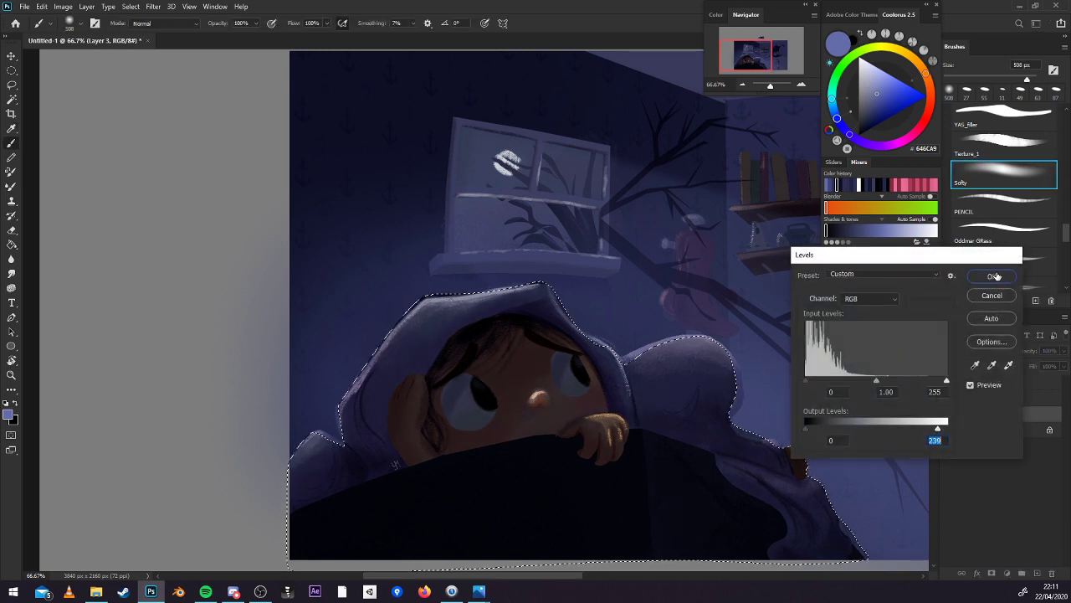
Sample the moon's colour, shift it to a lighter blue, and paint a rim light along the hood's upper edge with the MAIN BOIIII brush.
{"action": "key", "text": "period"}
{"action": "key", "text": "period"}
{"action": "key", "text": "period"}
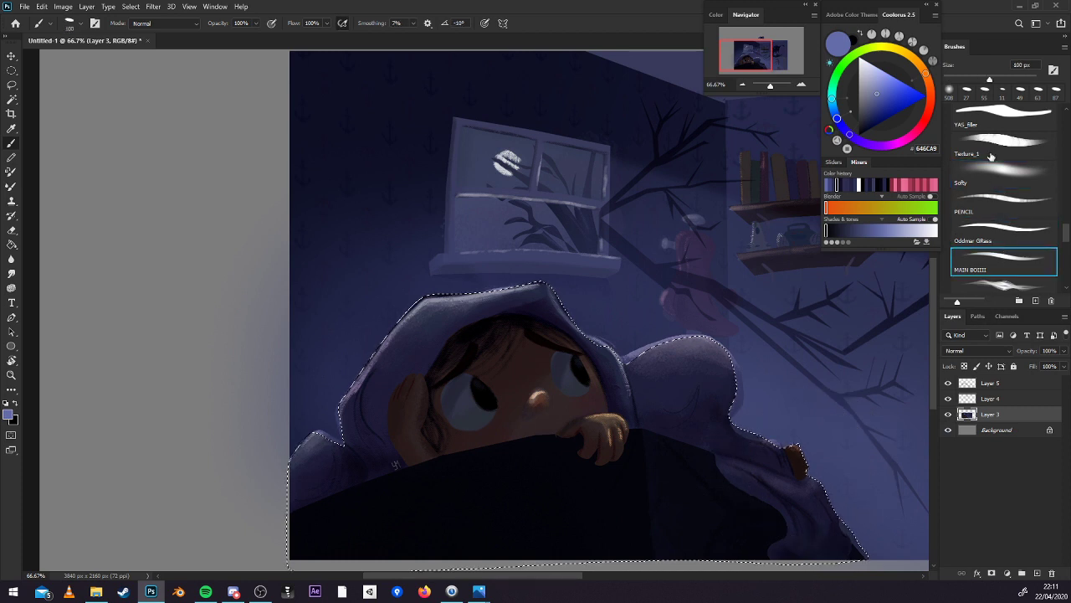
{"action": "left_click", "coordinate": [502, 163], "text": "alt"}
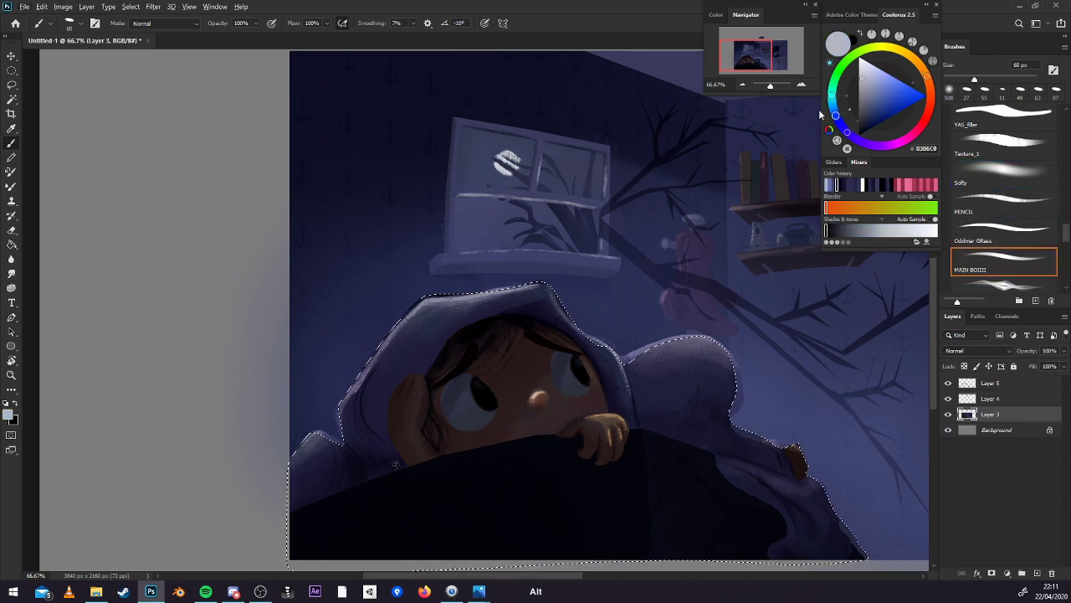
{"action": "left_click", "coordinate": [875, 76]}
{"action": "left_click_drag", "start_coordinate": [759, 318], "coordinate": [875, 286]}
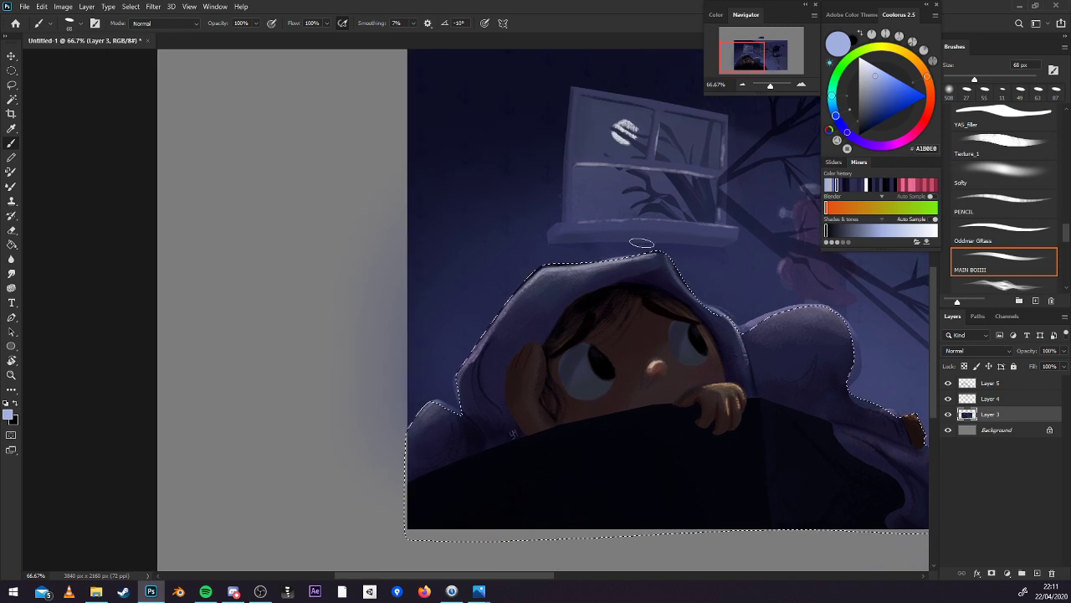
{"action": "mouse_move", "coordinate": [646, 251]}
{"action": "left_mouse_down"}
{"action": "mouse_move", "coordinate": [543, 271]}
{"action": "mouse_move", "coordinate": [465, 360]}
{"action": "mouse_move", "coordinate": [684, 264]}
{"action": "left_mouse_up"}
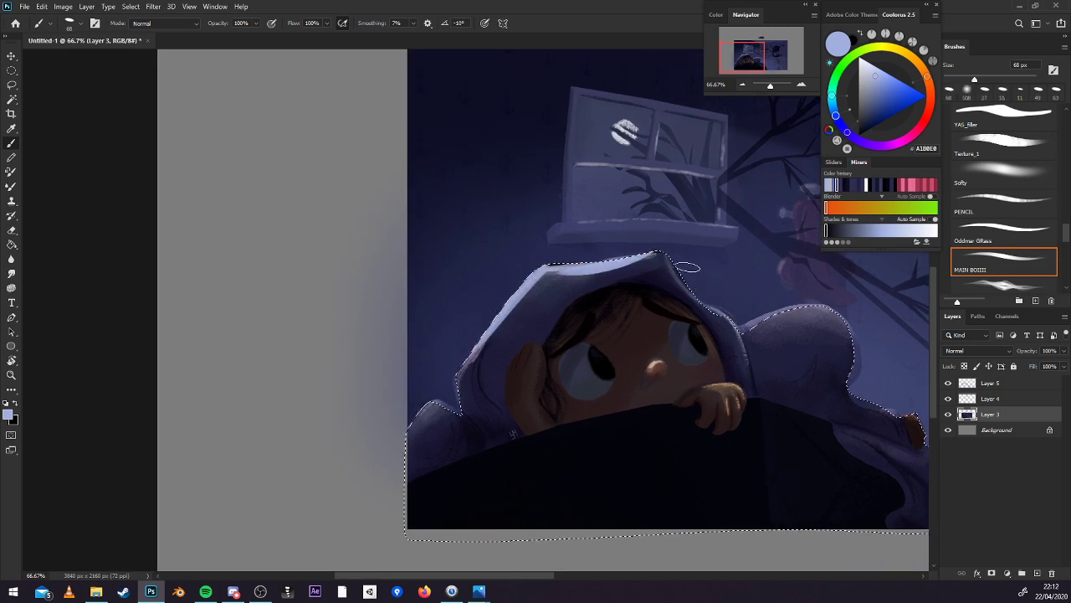
Paint a lighter skin-tone highlight on the child's nose and brighter grey-blue tones on the whites of both eyes.
{"action": "left_click", "coordinate": [659, 358], "text": "alt"}
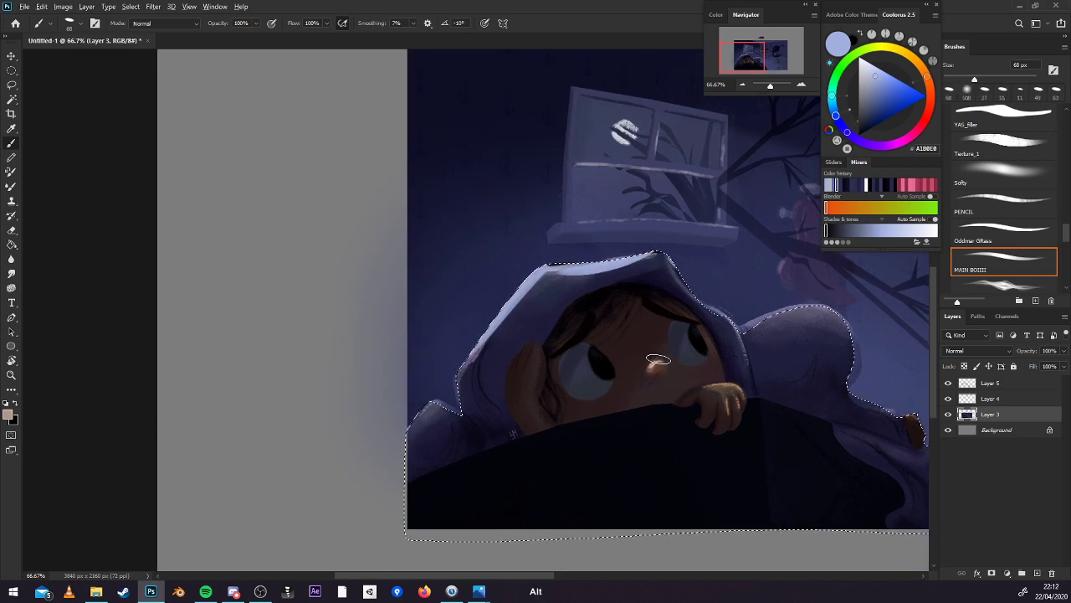
{"action": "left_click_drag", "start_coordinate": [658, 358], "coordinate": [655, 363]}
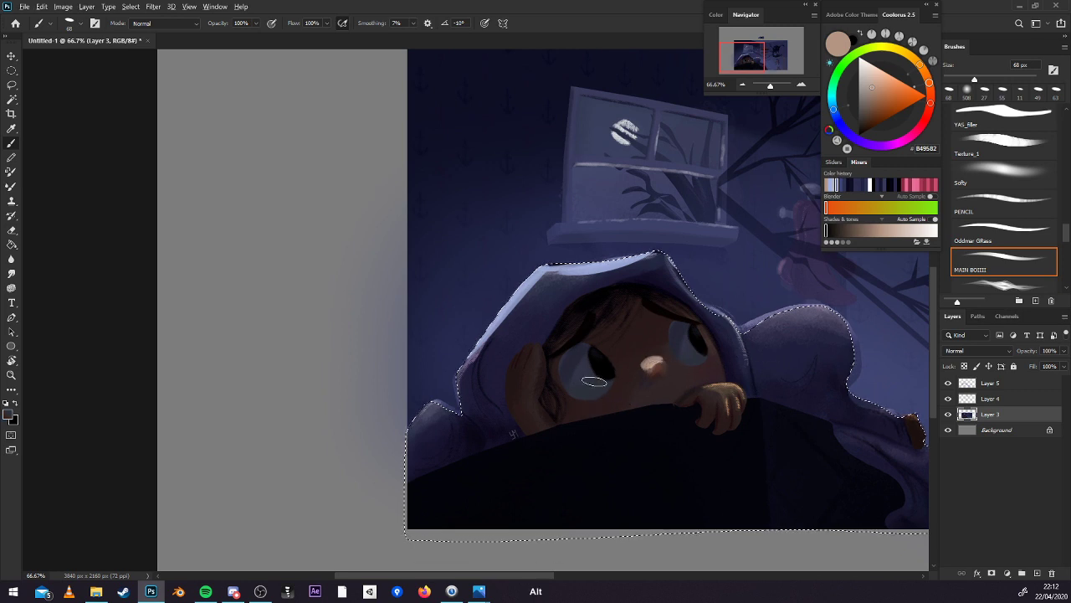
{"action": "left_click", "coordinate": [825, 230]}
{"action": "left_click", "coordinate": [827, 231]}
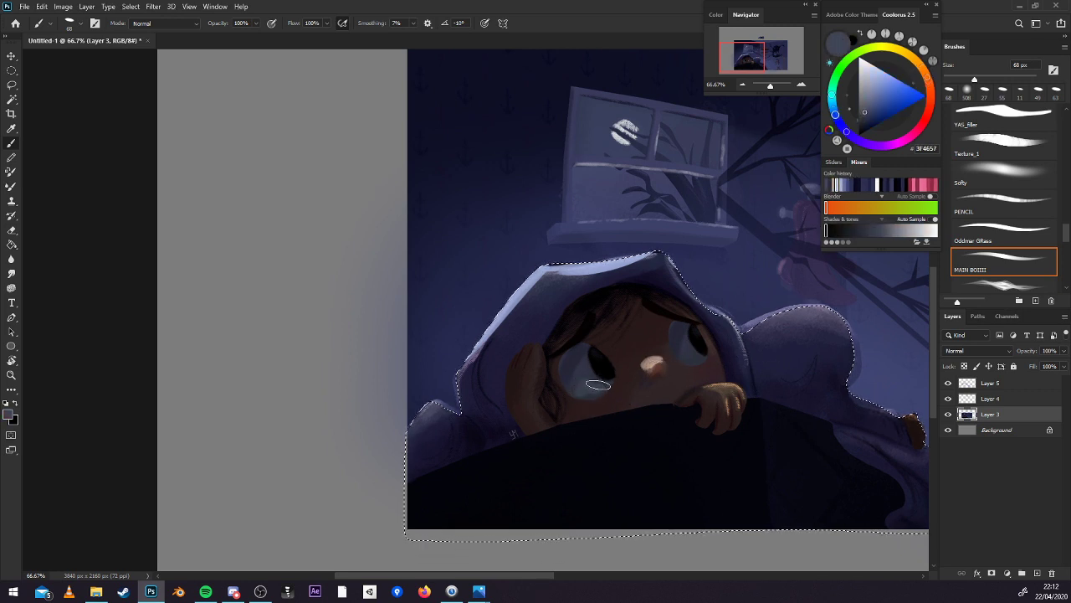
{"action": "left_click", "coordinate": [866, 108]}
{"action": "left_click_drag", "start_coordinate": [688, 363], "coordinate": [682, 344]}
{"action": "key", "text": "alt"}
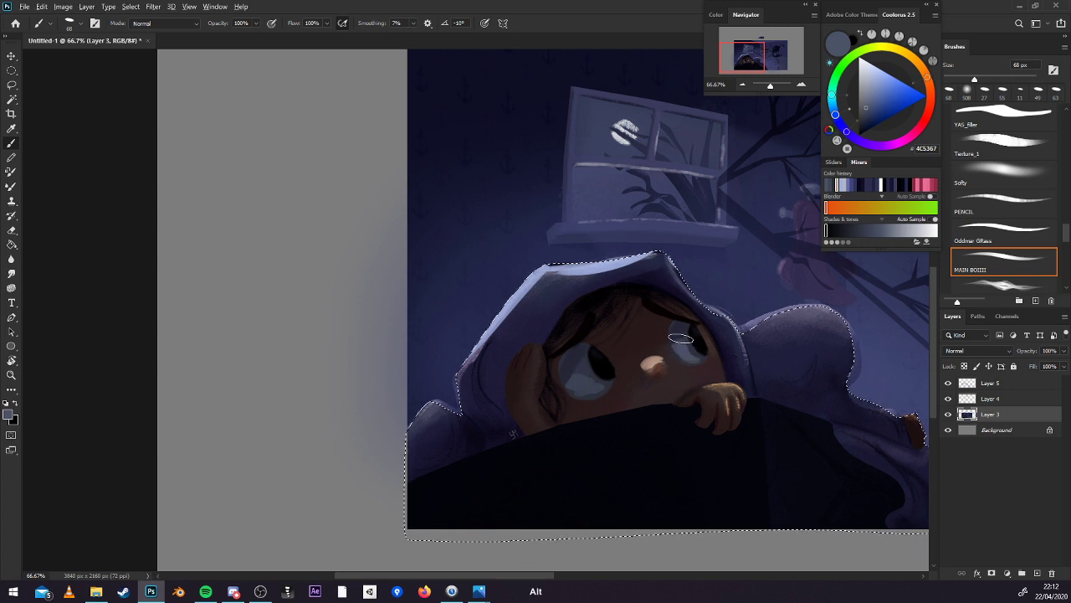
{"action": "left_click", "coordinate": [681, 339], "text": "alt"}
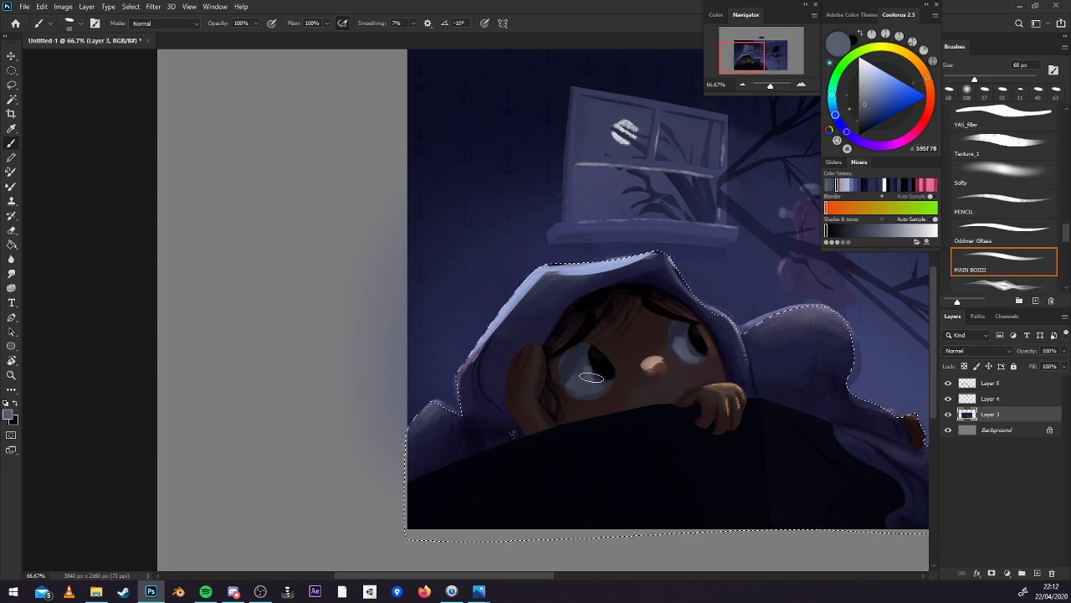
Extend the pale blue rim light down the window-facing hood edge beside the face and over the blanket's rounded hump, using sampled colours.
{"action": "left_click_drag", "start_coordinate": [788, 421], "coordinate": [696, 415]}
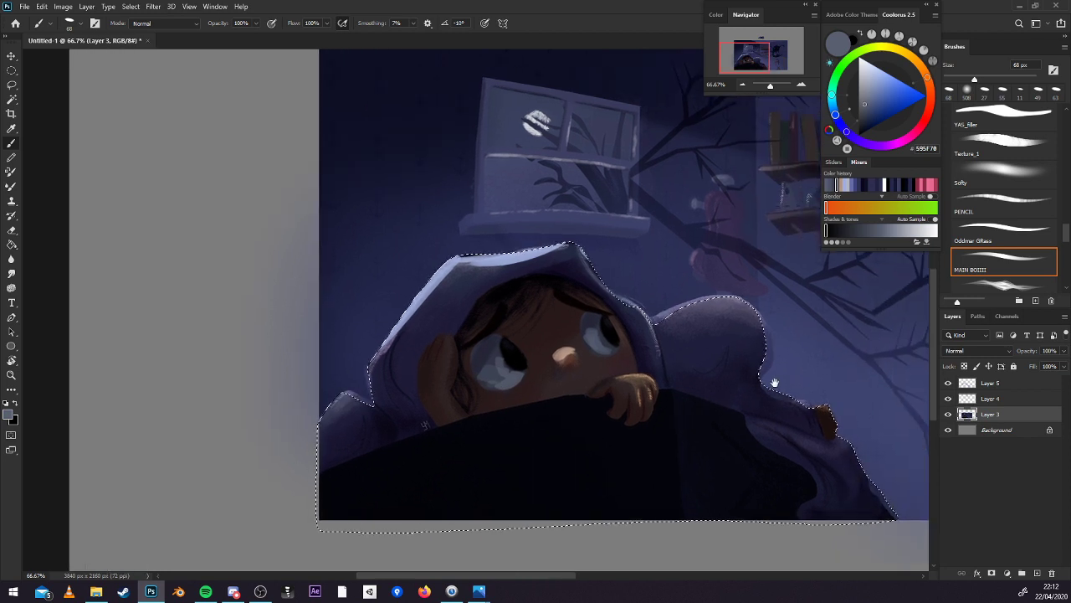
{"action": "left_click_drag", "start_coordinate": [625, 365], "coordinate": [705, 378]}
{"action": "left_click", "coordinate": [488, 256], "text": "alt"}
{"action": "left_click_drag", "start_coordinate": [490, 259], "coordinate": [535, 303]}
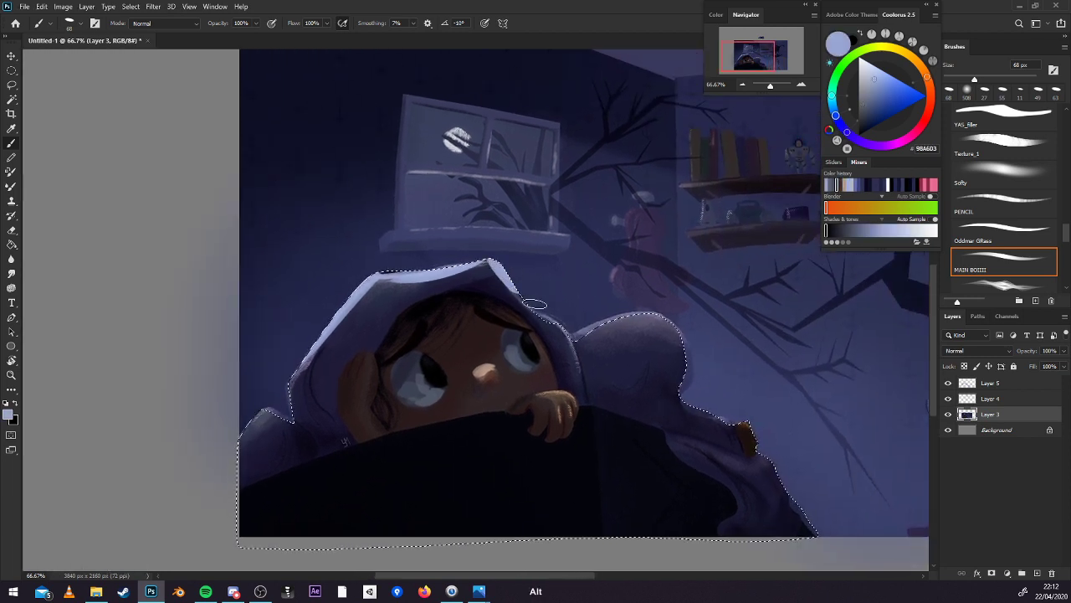
{"action": "mouse_move", "coordinate": [636, 317]}
{"action": "left_mouse_down"}
{"action": "mouse_move", "coordinate": [583, 344]}
{"action": "mouse_move", "coordinate": [642, 320]}
{"action": "left_mouse_up"}
{"action": "mouse_move", "coordinate": [582, 355]}
{"action": "left_mouse_down"}
{"action": "mouse_move", "coordinate": [608, 318]}
{"action": "mouse_move", "coordinate": [589, 379]}
{"action": "mouse_move", "coordinate": [660, 307]}
{"action": "mouse_move", "coordinate": [635, 357]}
{"action": "mouse_move", "coordinate": [661, 331]}
{"action": "mouse_move", "coordinate": [595, 379]}
{"action": "mouse_move", "coordinate": [660, 328]}
{"action": "left_mouse_up"}
{"action": "left_click", "coordinate": [634, 357], "text": "alt"}
{"action": "left_click", "coordinate": [641, 325], "text": "alt"}
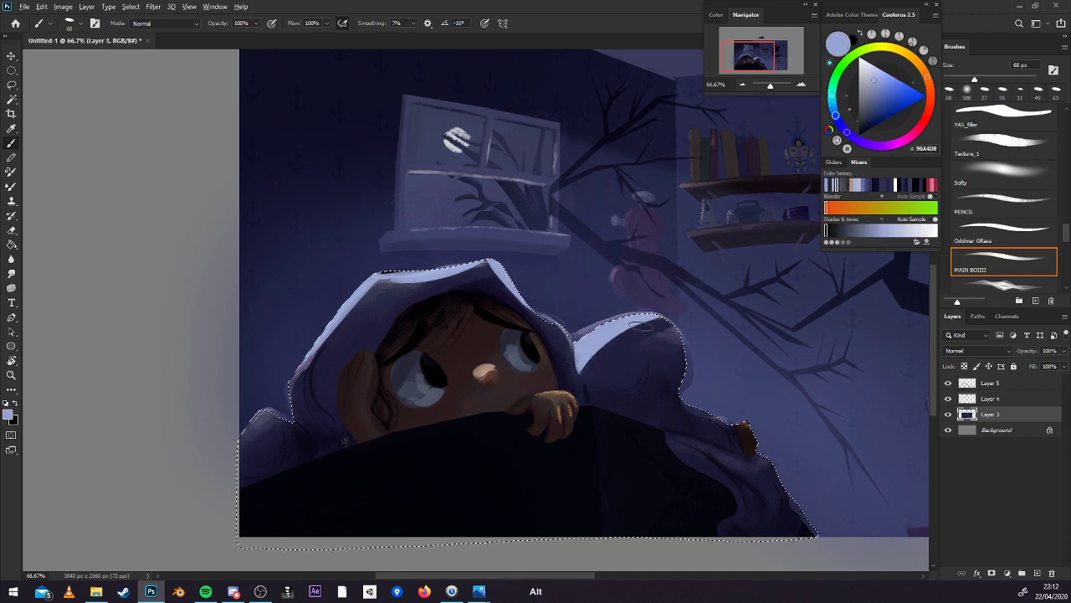
Paint a pale rim light on the blanket fold below the hump and add sampled dark 141228 shading near the brown object.
{"action": "left_click_drag", "start_coordinate": [674, 395], "coordinate": [724, 415]}
{"action": "left_click_drag", "start_coordinate": [639, 384], "coordinate": [711, 409]}
{"action": "left_click", "coordinate": [733, 435], "text": "alt"}
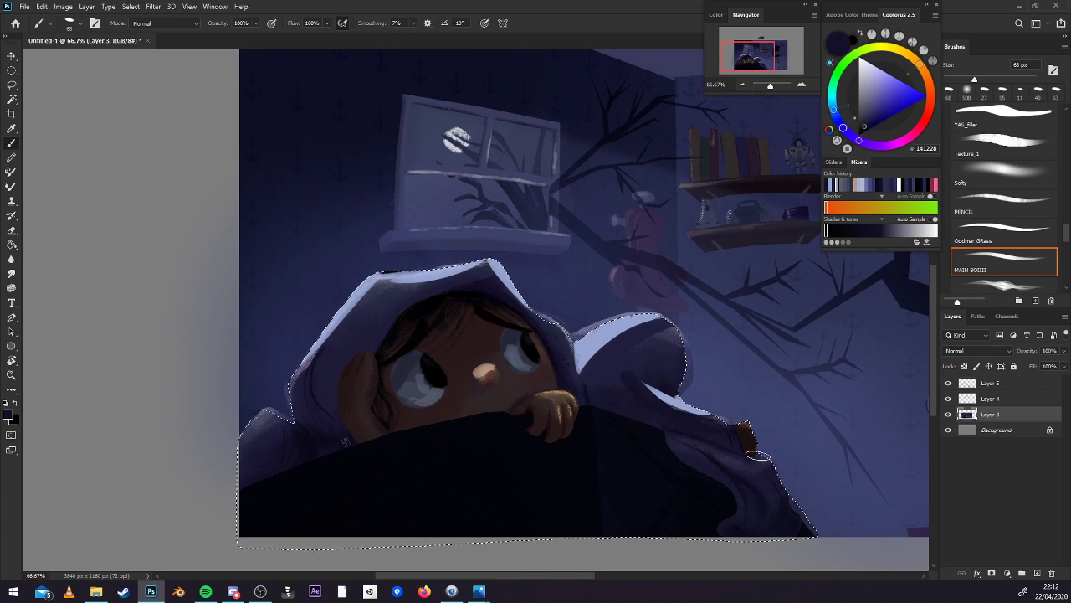
{"action": "mouse_move", "coordinate": [766, 457]}
{"action": "left_mouse_down"}
{"action": "mouse_move", "coordinate": [648, 450]}
{"action": "mouse_move", "coordinate": [744, 439]}
{"action": "left_mouse_up"}
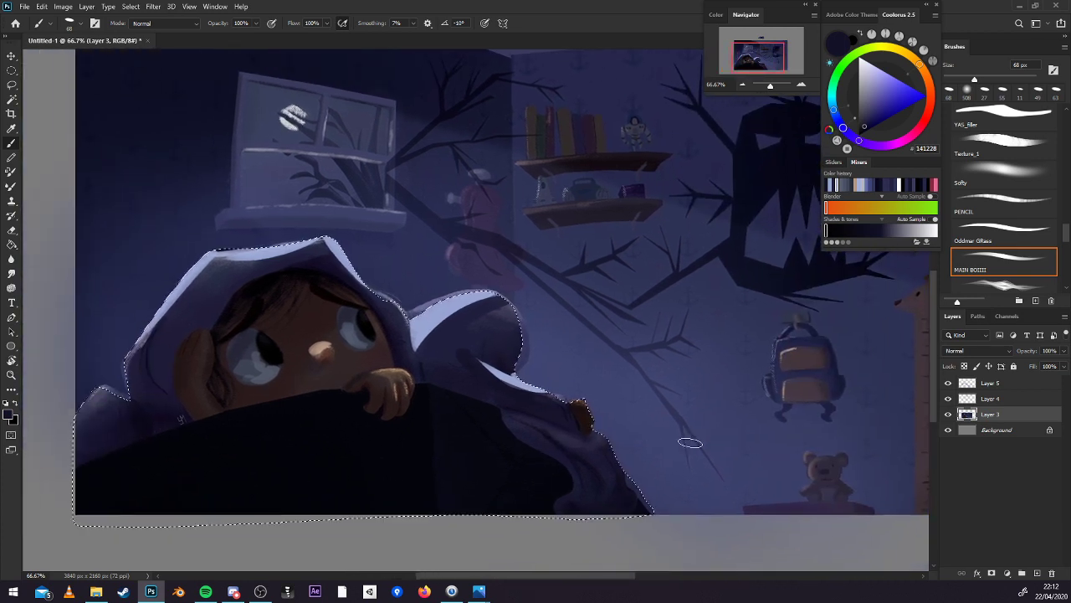
Deselect the outline of the child and blanket.
{"action": "scroll", "coordinate": [688, 445], "scroll_direction": "left", "scroll_amount": 4}
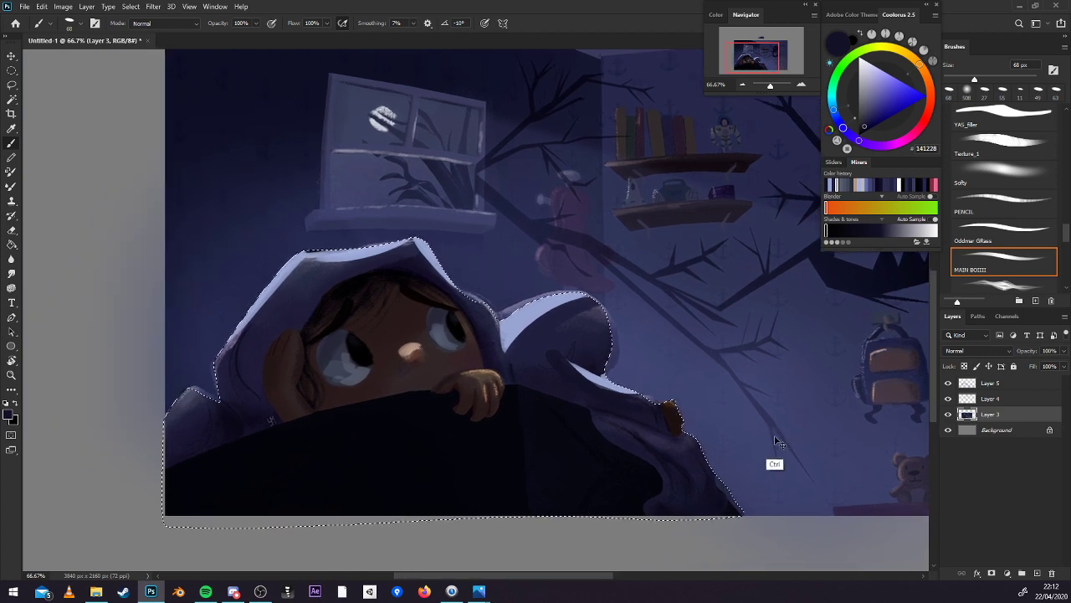
{"action": "key", "text": "ctrl+shift+s"}
{"action": "left_click", "coordinate": [871, 537]}
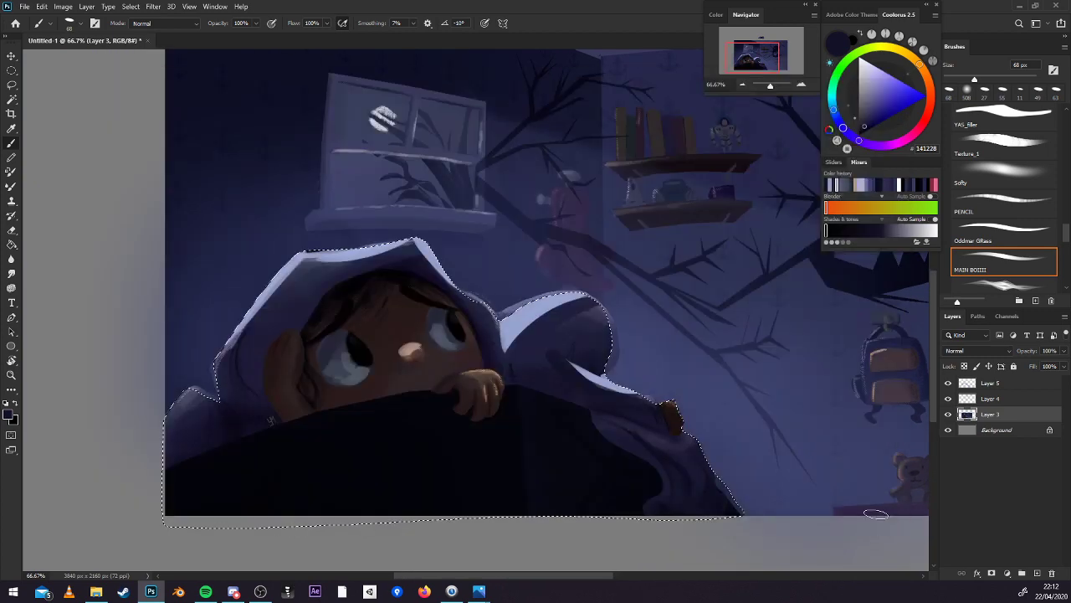
{"action": "left_click_drag", "start_coordinate": [786, 438], "coordinate": [797, 387]}
{"action": "mouse_move", "coordinate": [802, 337]}
{"action": "left_mouse_down"}
{"action": "mouse_move", "coordinate": [817, 343]}
{"action": "mouse_move", "coordinate": [682, 404]}
{"action": "left_mouse_up"}
{"action": "left_click", "coordinate": [744, 85]}
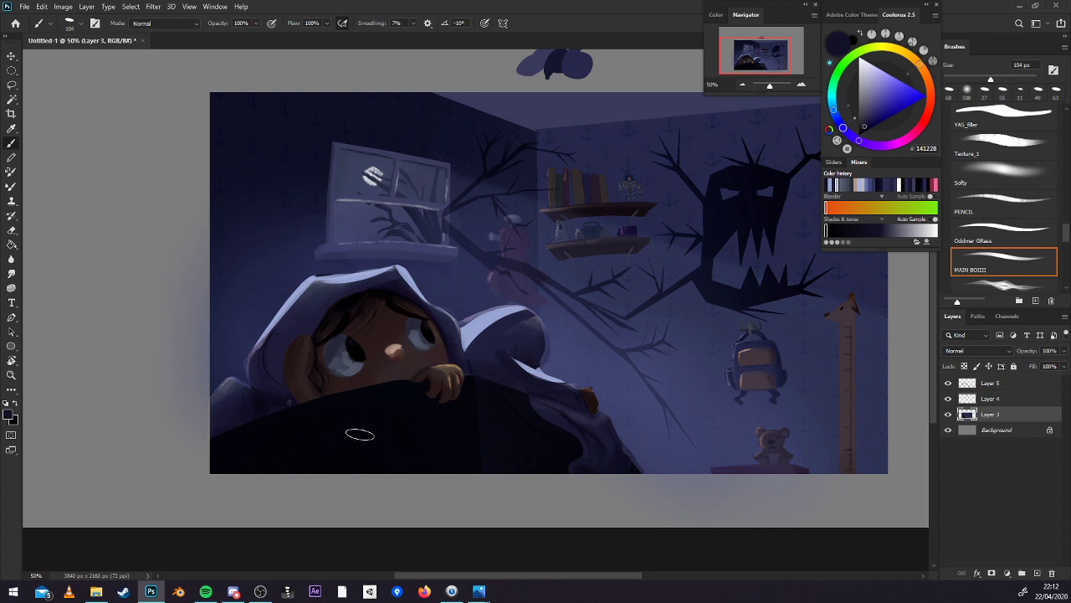
{"action": "left_click_drag", "start_coordinate": [802, 343], "coordinate": [711, 355]}
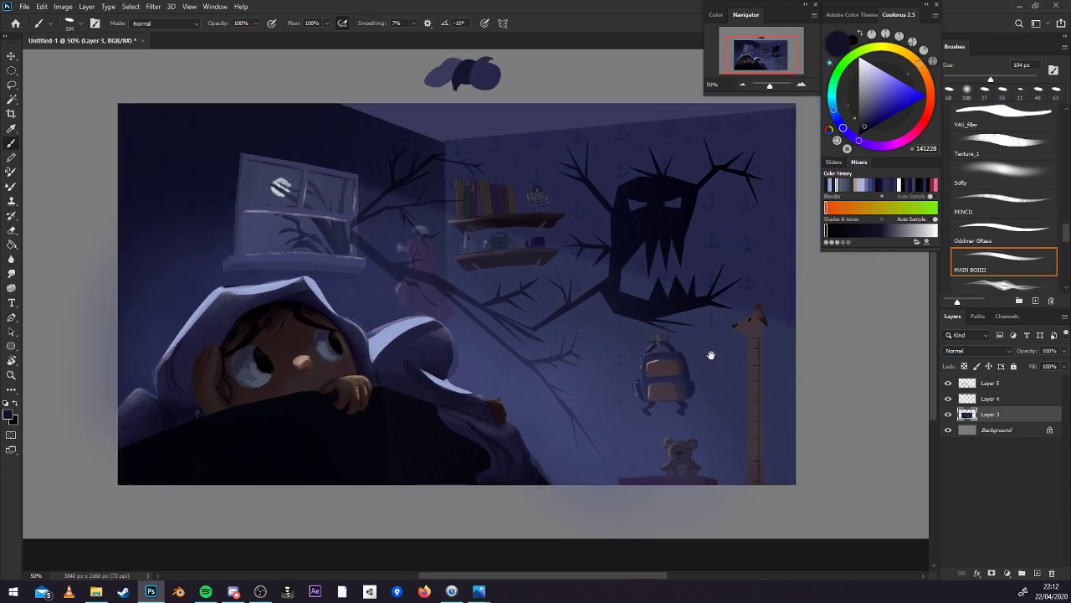
Draw a white frame around the tree monster to mark it as a focal point, and undo it.
{"action": "left_click", "coordinate": [832, 185]}
{"action": "mouse_move", "coordinate": [609, 150]}
{"action": "left_mouse_down"}
{"action": "mouse_move", "coordinate": [576, 335]}
{"action": "mouse_move", "coordinate": [589, 158]}
{"action": "left_mouse_up"}
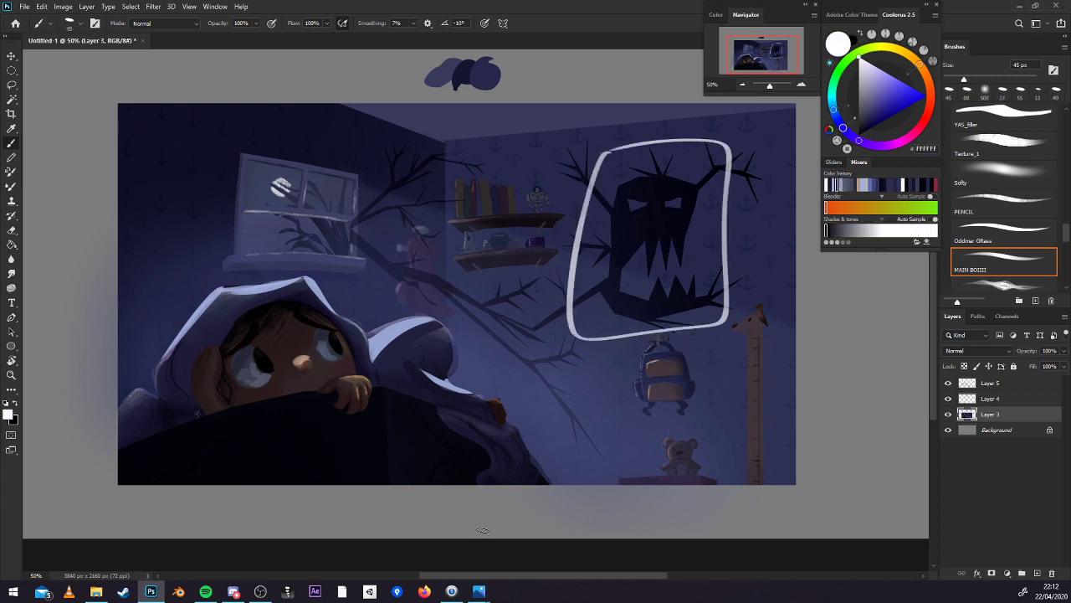
{"action": "key", "text": "ctrl+z"}
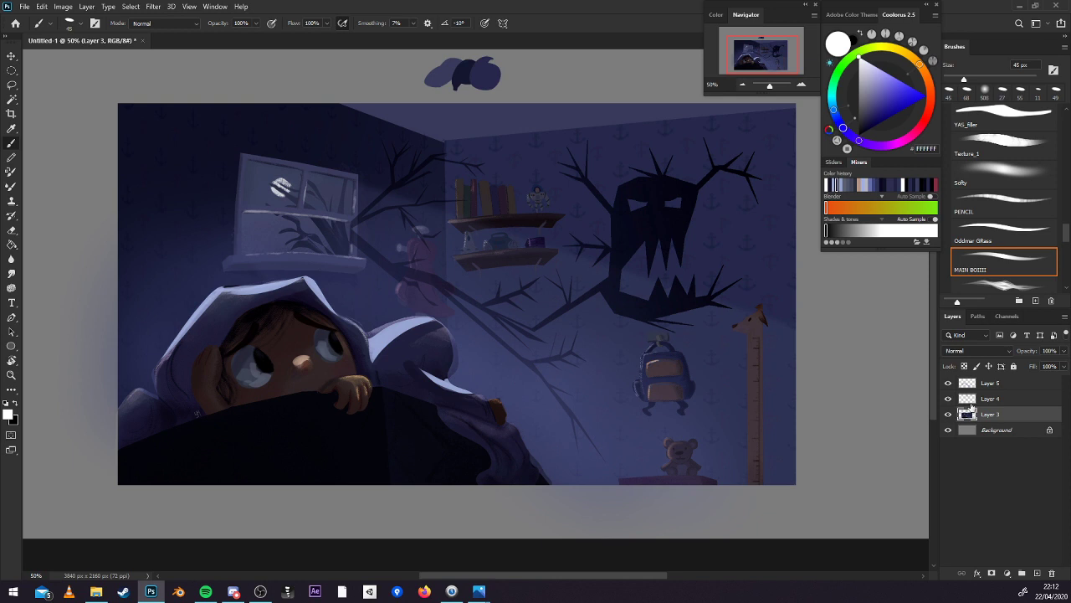
Frame both the child's face and the tree monster in white to compare the focal points, and undo the frames.
{"action": "mouse_move", "coordinate": [770, 452]}
{"action": "left_mouse_down"}
{"action": "mouse_move", "coordinate": [812, 420]}
{"action": "mouse_move", "coordinate": [770, 448]}
{"action": "left_mouse_up"}
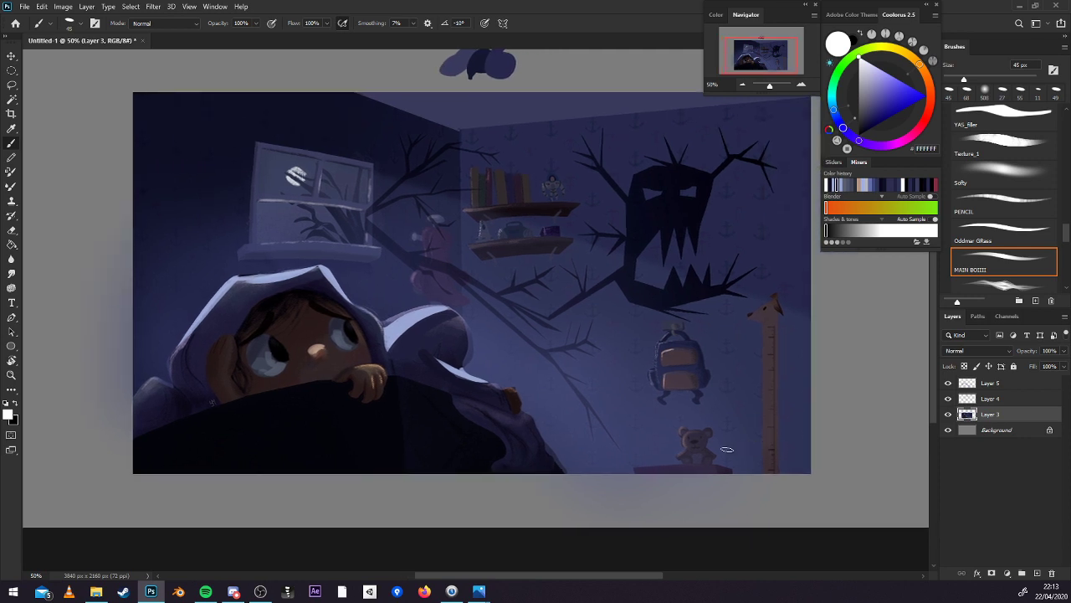
{"action": "left_click", "coordinate": [948, 414]}
{"action": "left_click", "coordinate": [948, 414]}
{"action": "key", "text": "ctrl+minus"}
{"action": "mouse_move", "coordinate": [298, 343]}
{"action": "left_mouse_down"}
{"action": "mouse_move", "coordinate": [432, 372]}
{"action": "mouse_move", "coordinate": [301, 337]}
{"action": "left_mouse_up"}
{"action": "mouse_move", "coordinate": [561, 256]}
{"action": "left_mouse_down"}
{"action": "mouse_move", "coordinate": [647, 360]}
{"action": "mouse_move", "coordinate": [554, 261]}
{"action": "left_mouse_up"}
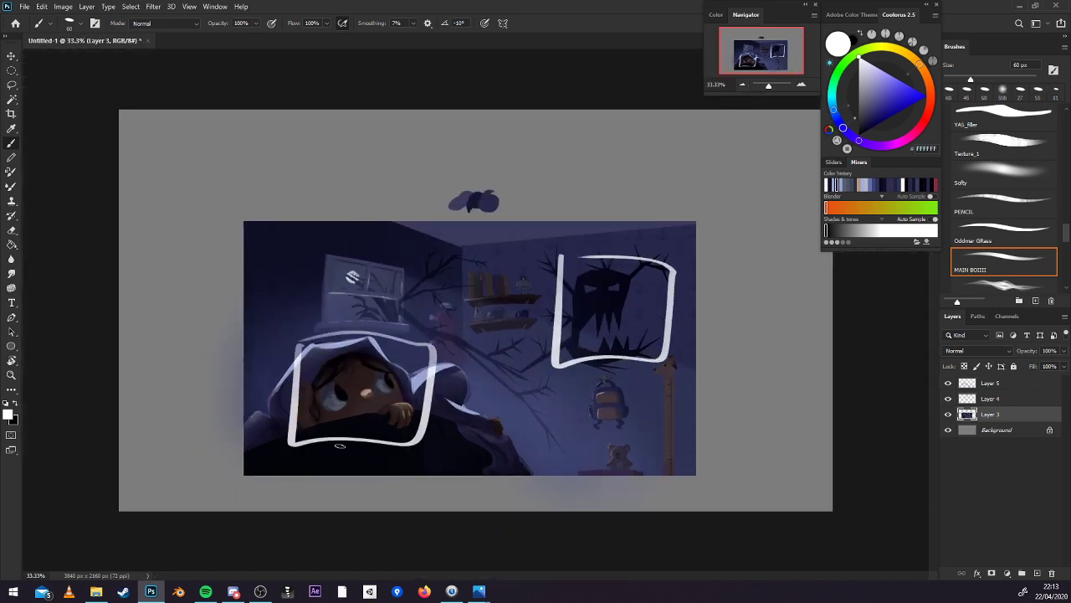
{"action": "key", "text": "ctrl+z"}
{"action": "key", "text": "ctrl+comma"}
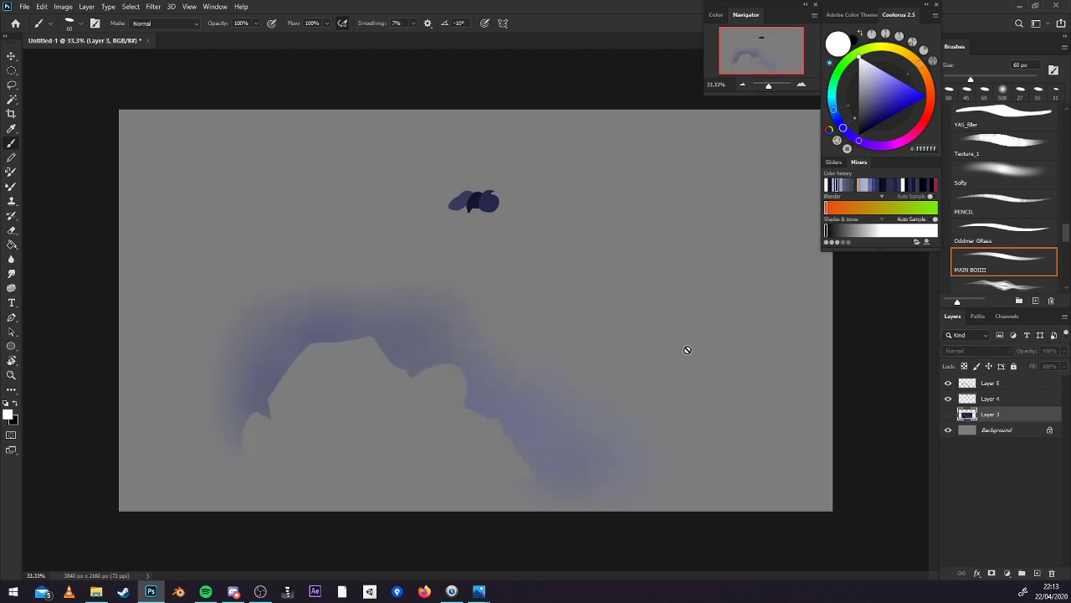
{"action": "left_click", "coordinate": [949, 415]}
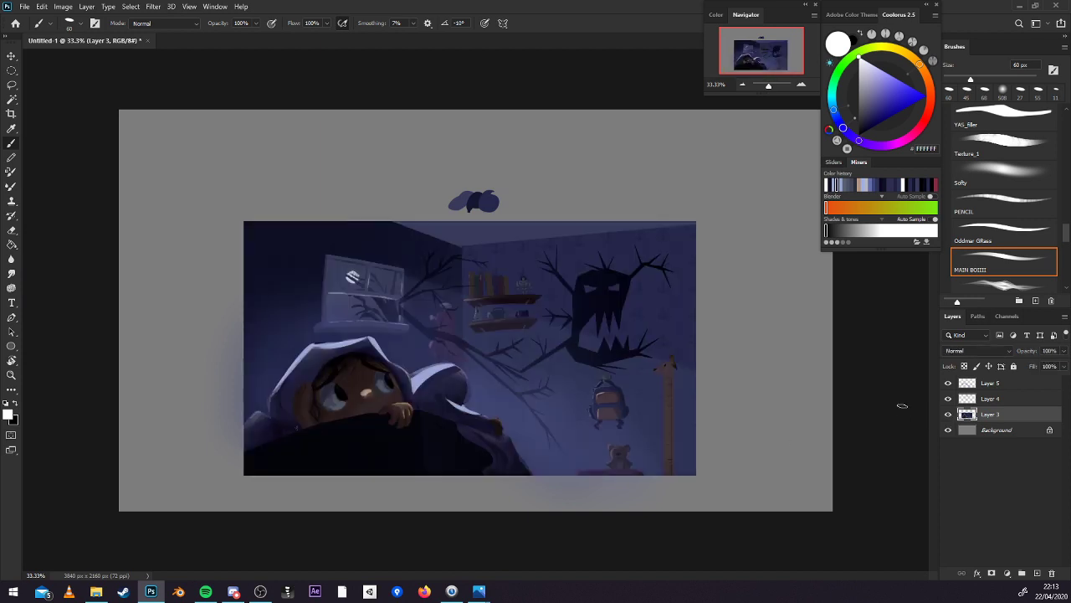
Lasso the tree monster's head on the wall and enlarge it to about 187%.
{"action": "left_click", "coordinate": [620, 312], "text": "alt"}
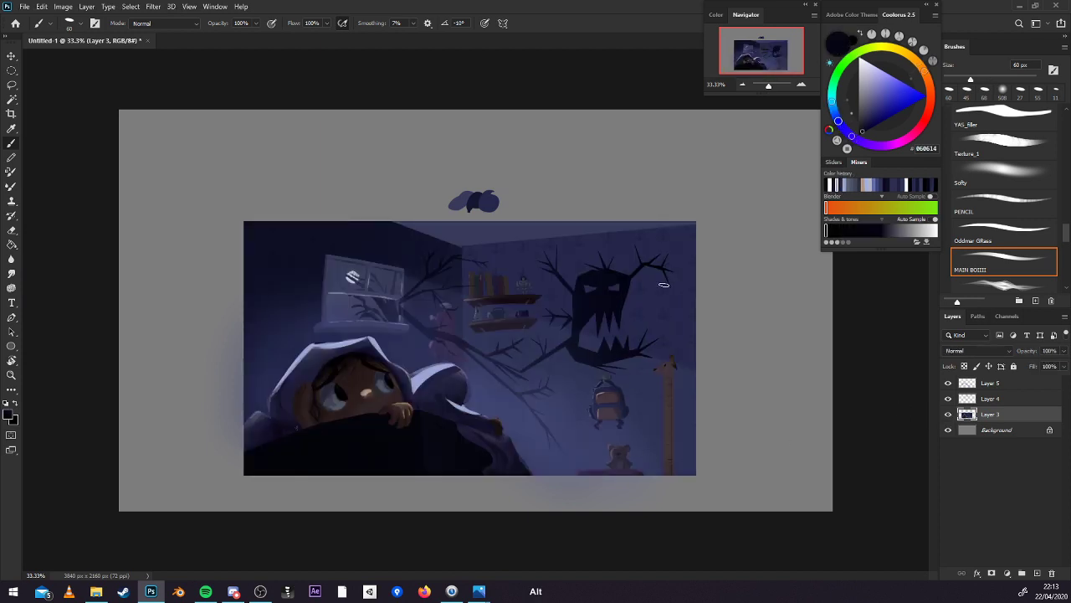
{"action": "key", "text": "l"}
{"action": "mouse_move", "coordinate": [596, 268]}
{"action": "left_mouse_down"}
{"action": "mouse_move", "coordinate": [569, 322]}
{"action": "mouse_move", "coordinate": [614, 372]}
{"action": "mouse_move", "coordinate": [664, 286]}
{"action": "mouse_move", "coordinate": [569, 289]}
{"action": "left_mouse_up"}
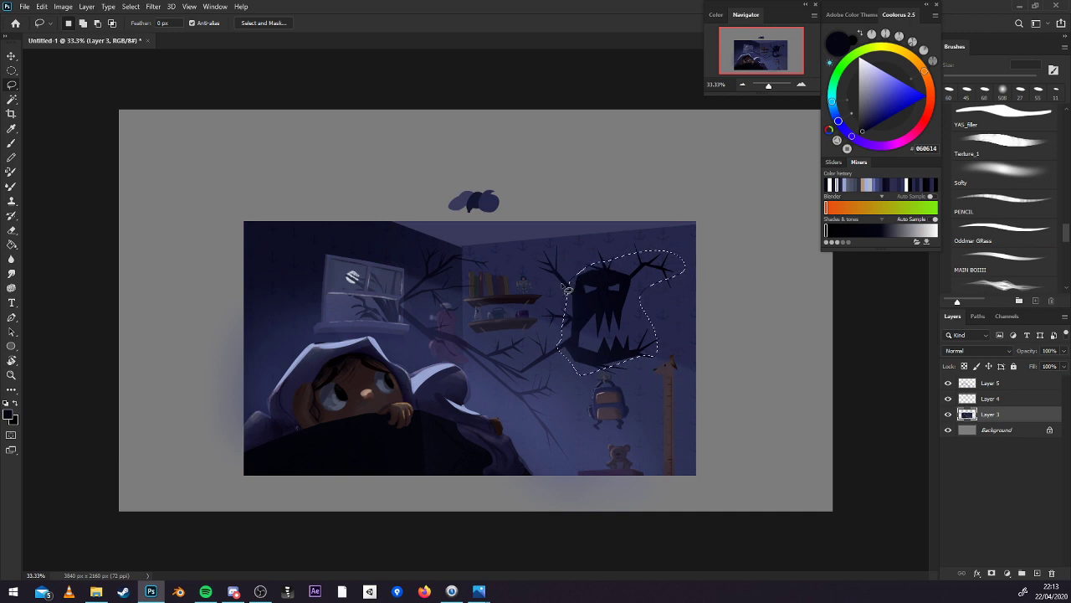
{"action": "key", "text": "ctrl+t"}
{"action": "left_click_drag", "start_coordinate": [688, 250], "coordinate": [799, 132]}
{"action": "left_click_drag", "start_coordinate": [758, 222], "coordinate": [716, 267]}
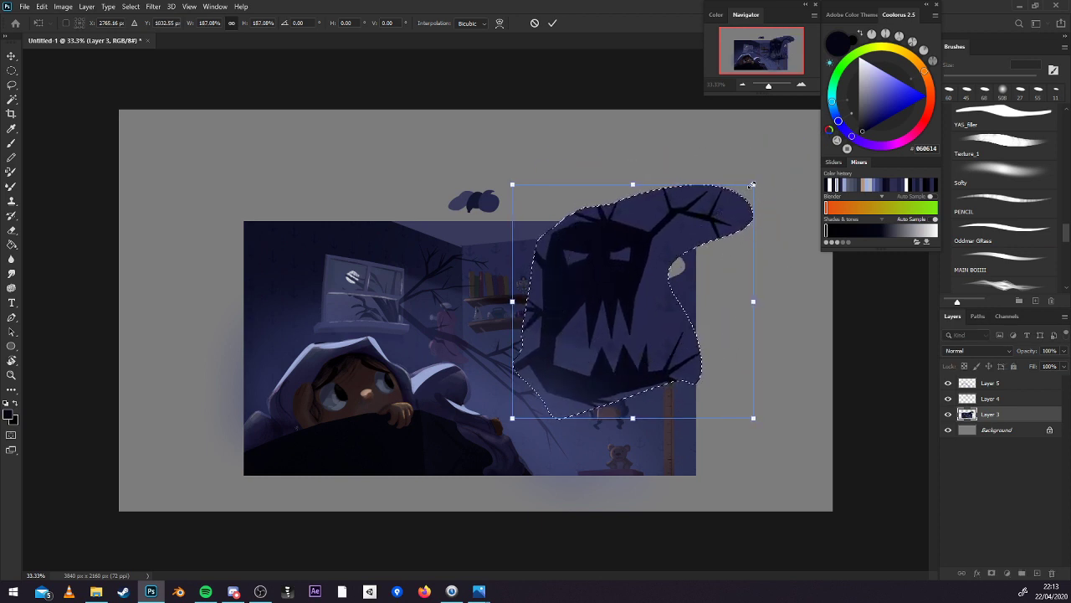
Enlarge the monster to about 241%, rotate it about 11 degrees, and apply the transform over the shelf side of the room.
{"action": "left_click_drag", "start_coordinate": [751, 185], "coordinate": [807, 132]}
{"action": "left_click_drag", "start_coordinate": [709, 256], "coordinate": [695, 275]}
{"action": "left_click_drag", "start_coordinate": [804, 279], "coordinate": [804, 311]}
{"action": "left_click_drag", "start_coordinate": [749, 316], "coordinate": [788, 325]}
{"action": "left_click_drag", "start_coordinate": [758, 486], "coordinate": [772, 508]}
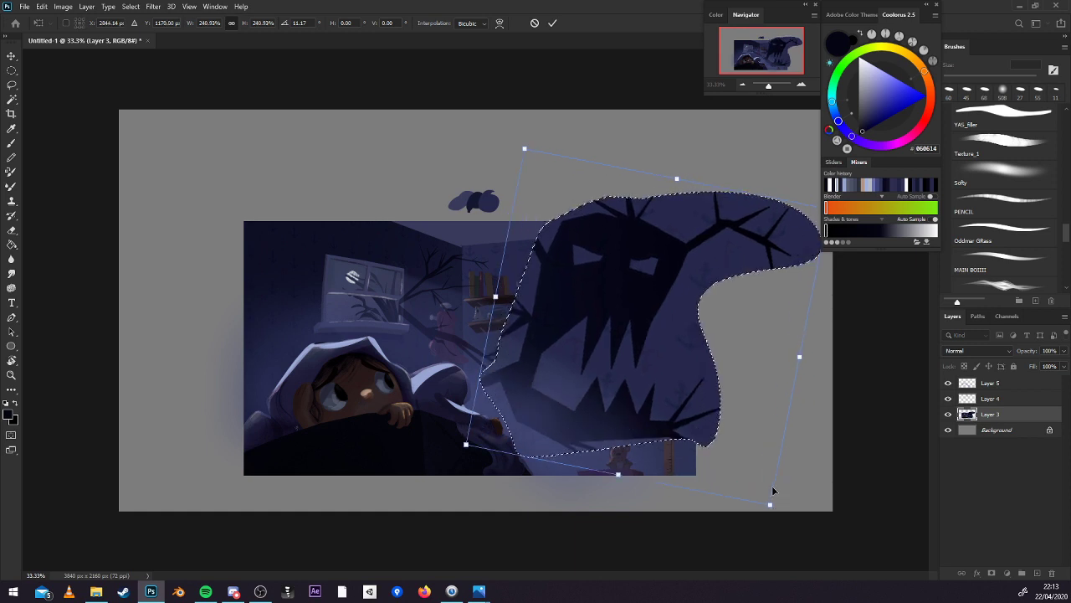
{"action": "key", "text": "Return"}
{"action": "key", "text": "ctrl+d"}
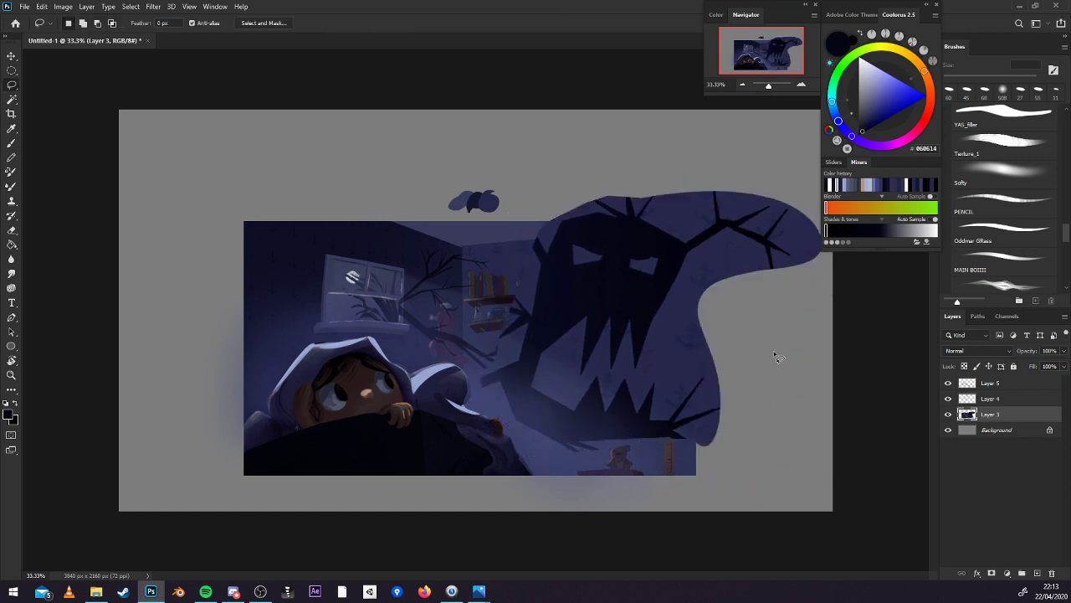
Erase the monster's overflow past the picture edge and paint sampled dark 070616 branches above its head and across the wall.
{"action": "left_click", "coordinate": [742, 85]}
{"action": "mouse_move", "coordinate": [735, 249]}
{"action": "left_mouse_down"}
{"action": "mouse_move", "coordinate": [720, 304]}
{"action": "mouse_move", "coordinate": [695, 316]}
{"action": "mouse_move", "coordinate": [656, 432]}
{"action": "mouse_move", "coordinate": [727, 272]}
{"action": "mouse_move", "coordinate": [701, 265]}
{"action": "mouse_move", "coordinate": [703, 222]}
{"action": "mouse_move", "coordinate": [649, 233]}
{"action": "mouse_move", "coordinate": [515, 227]}
{"action": "left_mouse_up"}
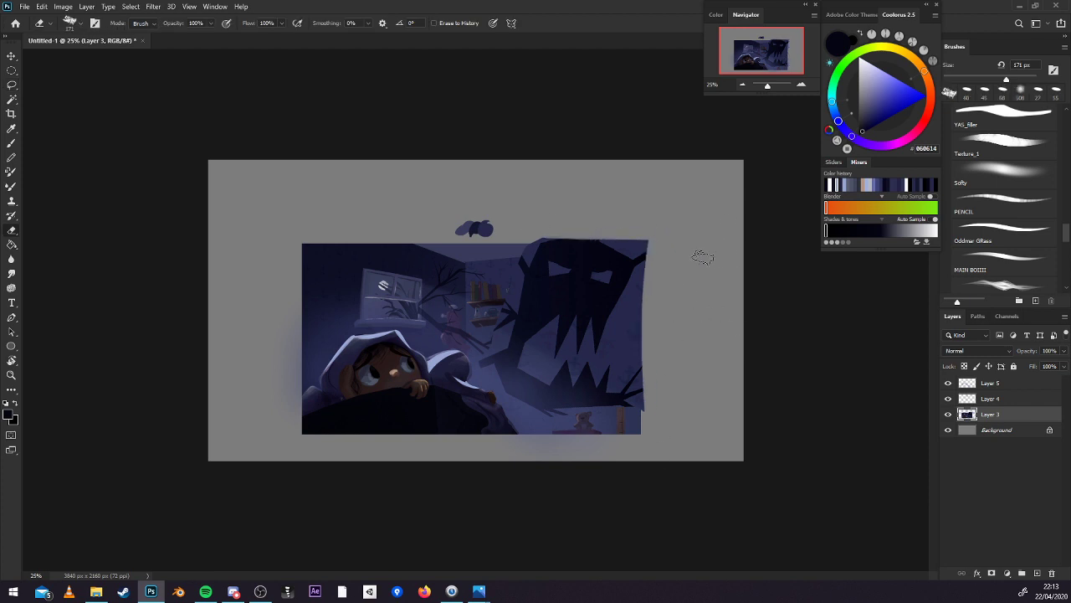
{"action": "key", "text": "b"}
{"action": "left_click", "coordinate": [579, 291], "text": "alt"}
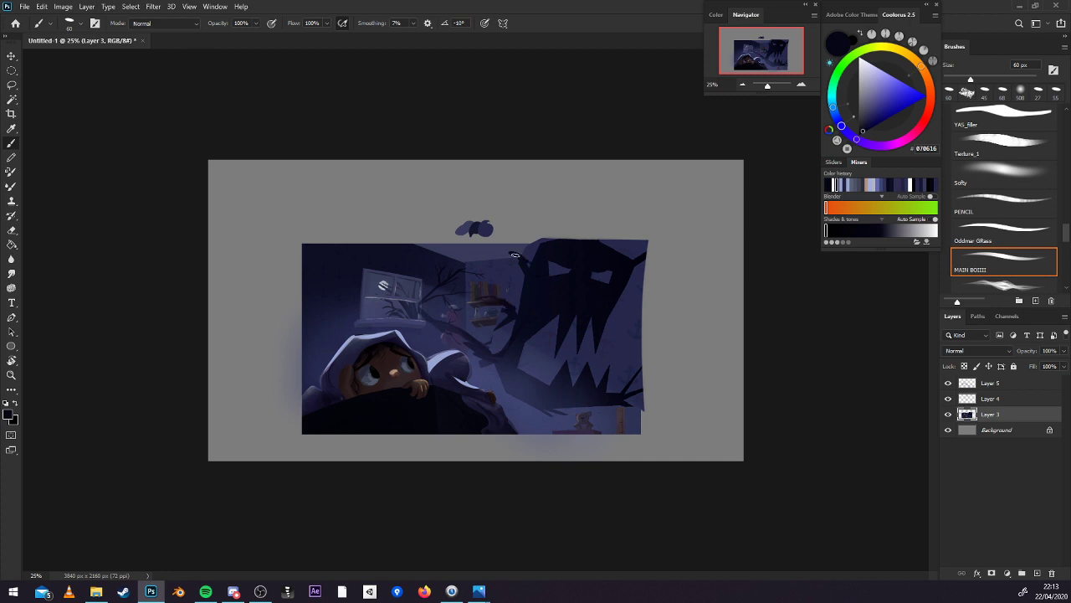
{"action": "mouse_move", "coordinate": [515, 256]}
{"action": "left_mouse_down"}
{"action": "mouse_move", "coordinate": [450, 246]}
{"action": "mouse_move", "coordinate": [539, 267]}
{"action": "mouse_move", "coordinate": [541, 238]}
{"action": "left_mouse_up"}
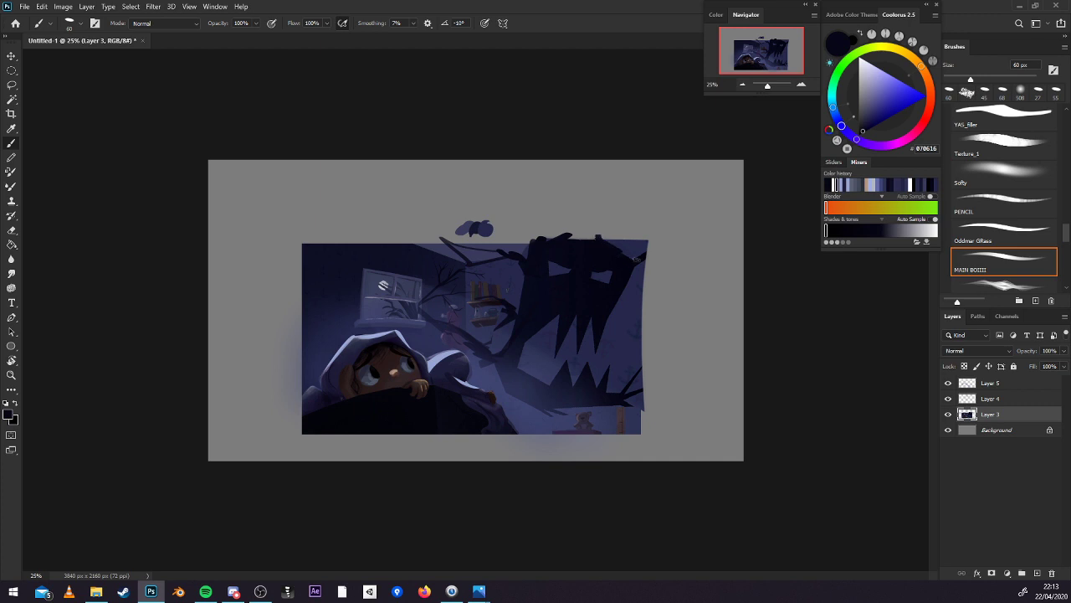
Fill out the monster's head with sampled near-black and reshape its eyes into narrow slanted slits in 262447.
{"action": "mouse_move", "coordinate": [636, 267]}
{"action": "left_mouse_down"}
{"action": "mouse_move", "coordinate": [617, 309]}
{"action": "mouse_move", "coordinate": [636, 255]}
{"action": "mouse_move", "coordinate": [574, 391]}
{"action": "left_mouse_up"}
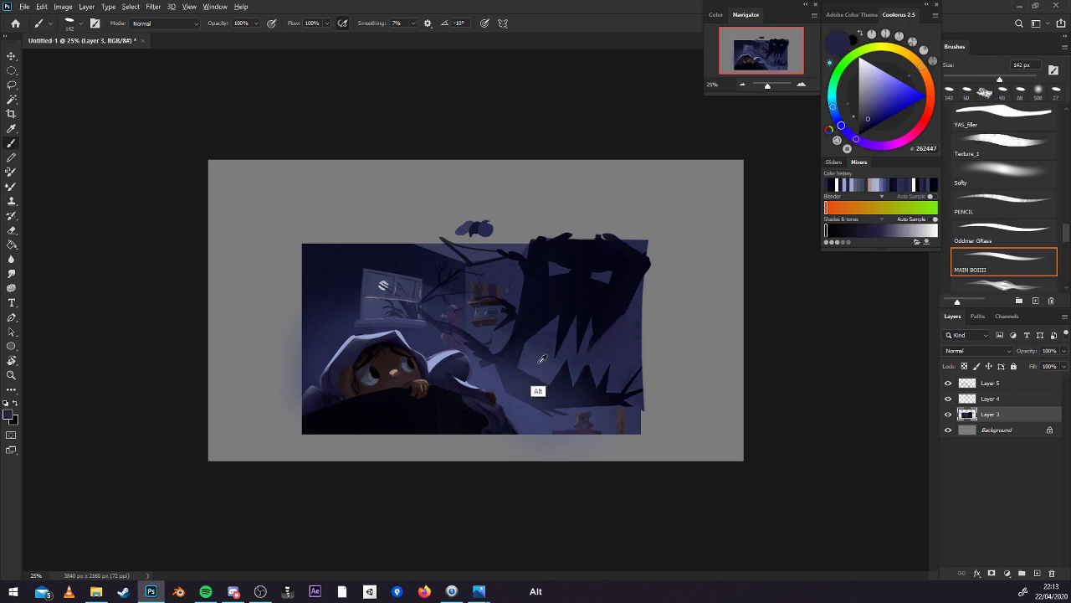
{"action": "left_click", "coordinate": [613, 307], "text": "alt"}
{"action": "left_click", "coordinate": [613, 307], "text": "alt"}
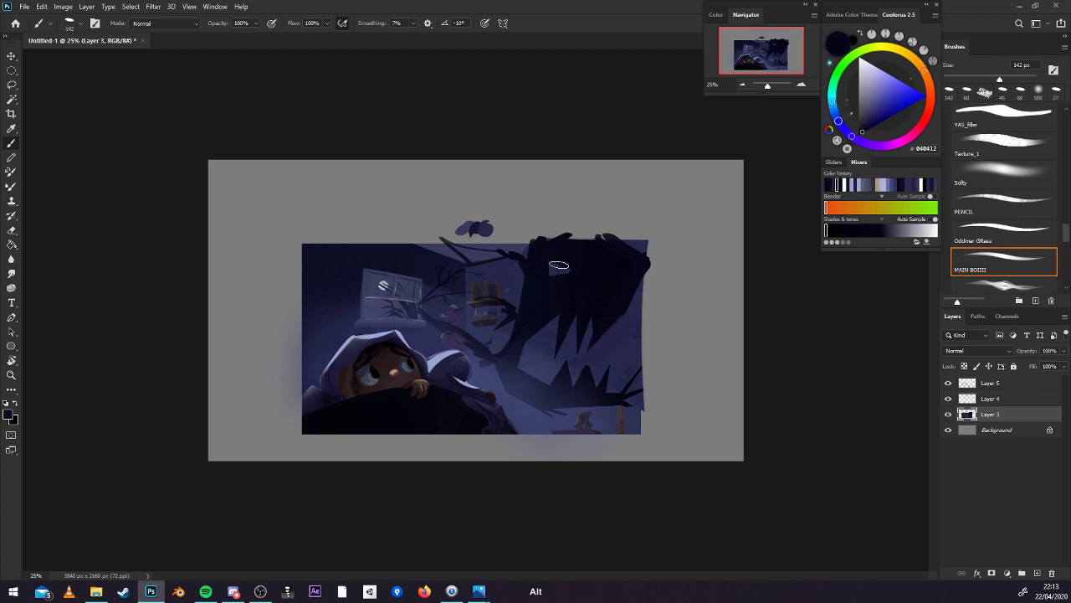
{"action": "left_click", "coordinate": [560, 273], "text": "alt"}
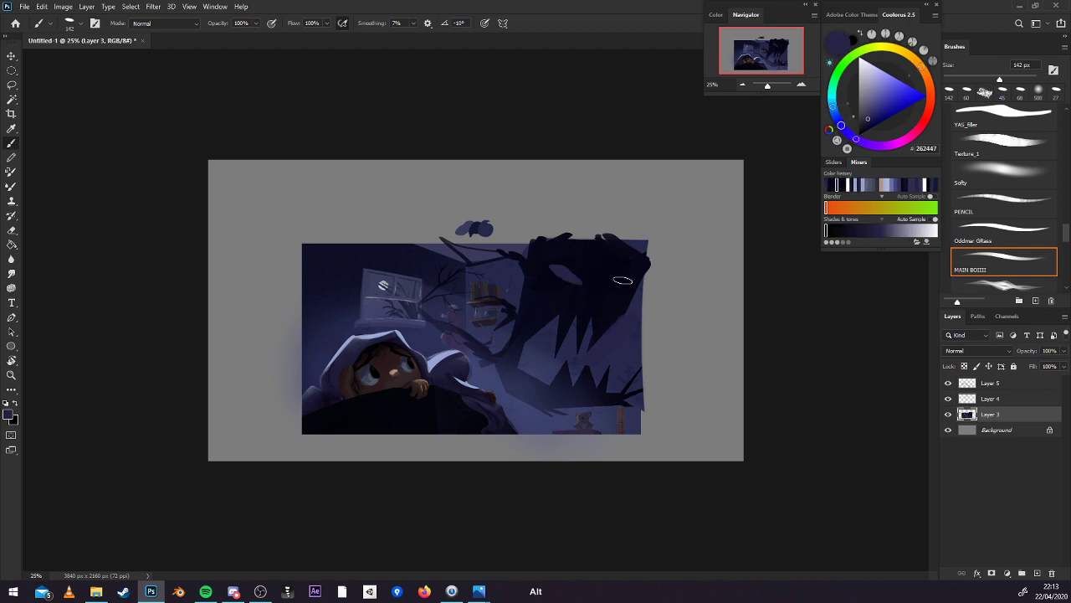
{"action": "left_click", "coordinate": [596, 287], "text": "alt"}
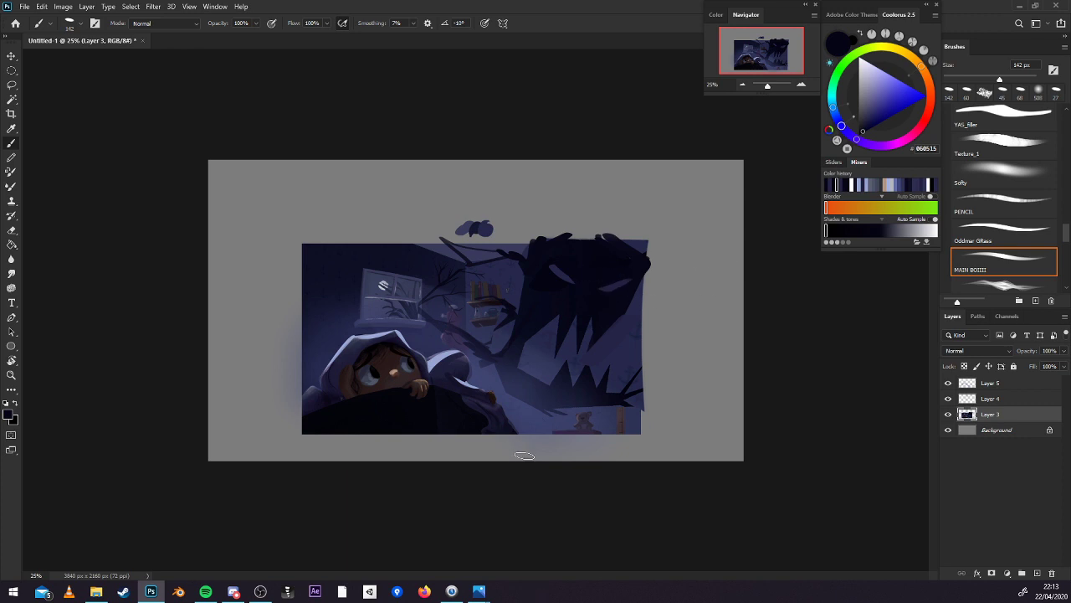
Lasso a pointed spike at the outer end of the monster's lower jaw and fill it with sampled 040412.
{"action": "key", "text": "l"}
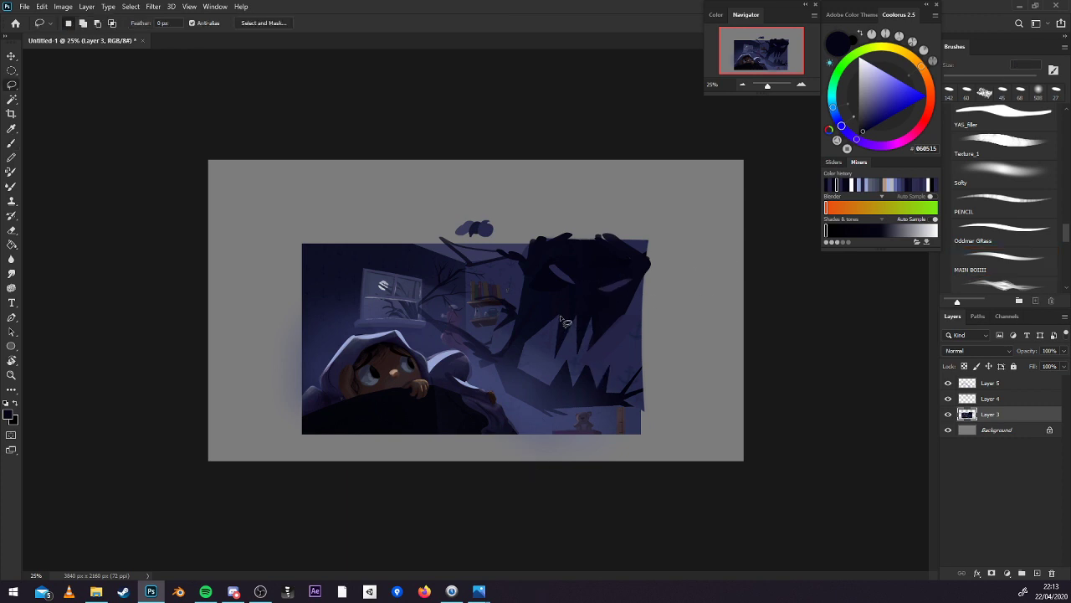
{"action": "key", "text": "ctrl+d"}
{"action": "mouse_move", "coordinate": [644, 373]}
{"action": "left_mouse_down"}
{"action": "mouse_move", "coordinate": [612, 398]}
{"action": "mouse_move", "coordinate": [623, 402]}
{"action": "mouse_move", "coordinate": [636, 373]}
{"action": "mouse_move", "coordinate": [628, 398]}
{"action": "mouse_move", "coordinate": [653, 389]}
{"action": "left_mouse_up"}
{"action": "key", "text": "b"}
{"action": "left_click", "coordinate": [645, 366], "text": "alt"}
{"action": "key", "text": "alt+BackSpace"}
{"action": "key", "text": "ctrl+d"}
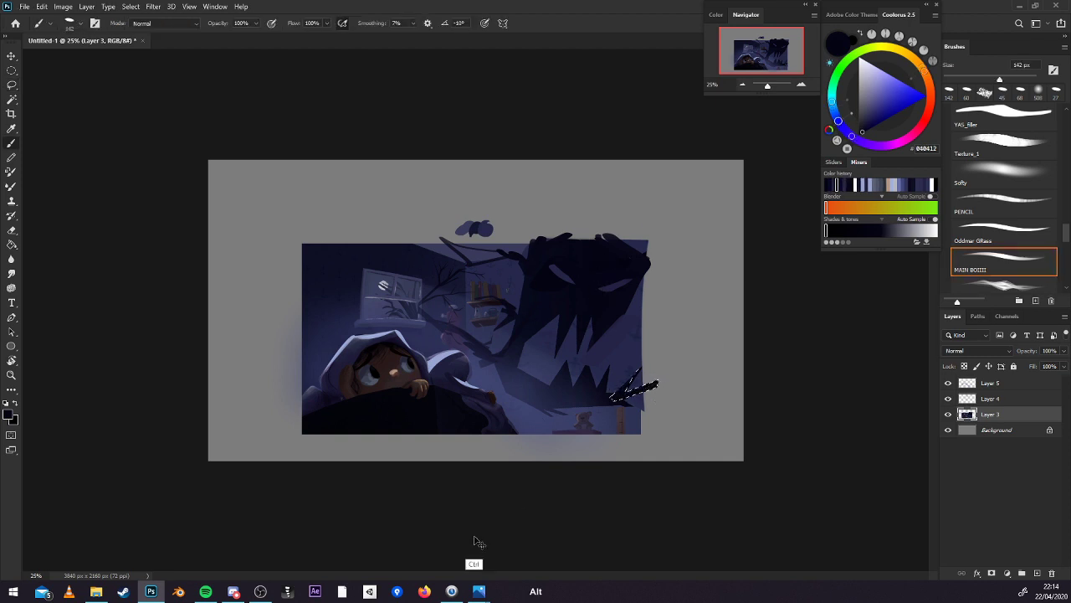
Lasso a tall curtain-like strip above the child's hood across part of the window and paint it with sampled dark blue.
{"action": "left_click", "coordinate": [801, 85]}
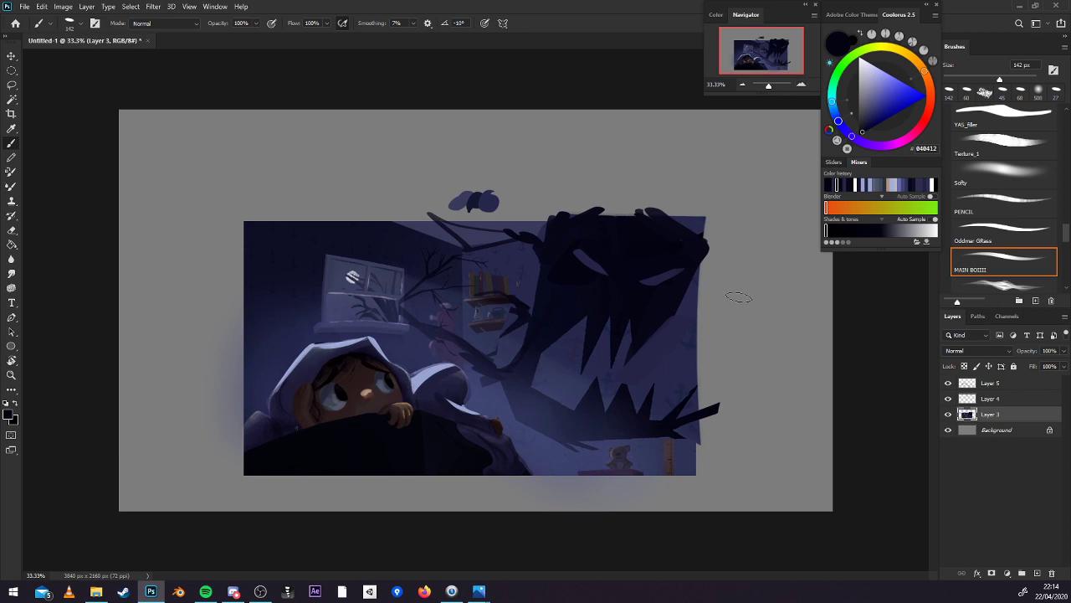
{"action": "key", "text": "l"}
{"action": "left_click", "coordinate": [801, 84]}
{"action": "left_click_drag", "start_coordinate": [633, 329], "coordinate": [789, 330]}
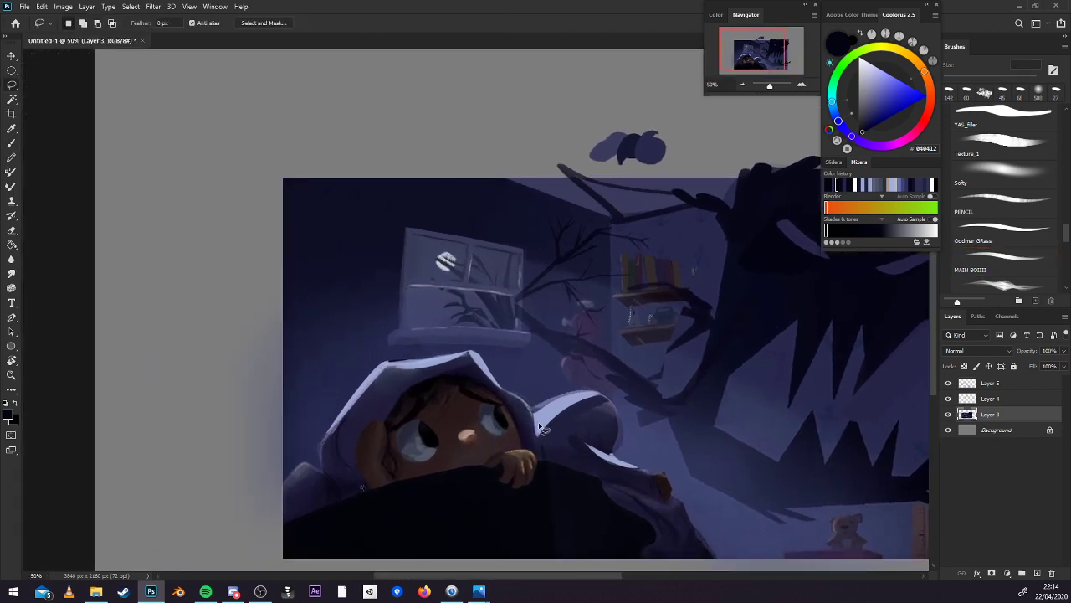
{"action": "left_click_drag", "start_coordinate": [772, 411], "coordinate": [730, 358]}
{"action": "left_click", "coordinate": [742, 86]}
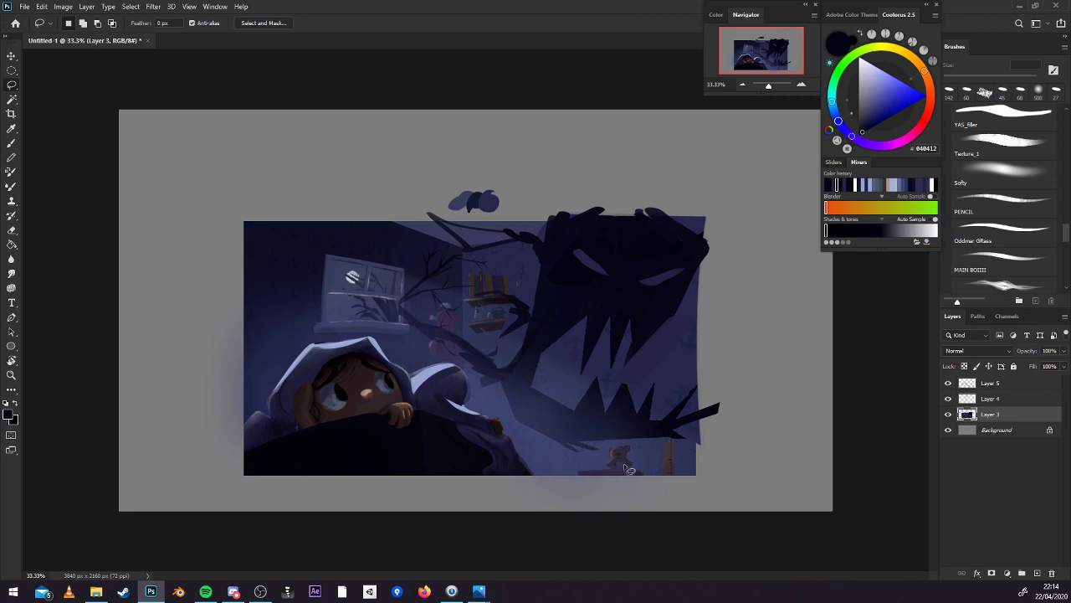
{"action": "left_click", "coordinate": [801, 85]}
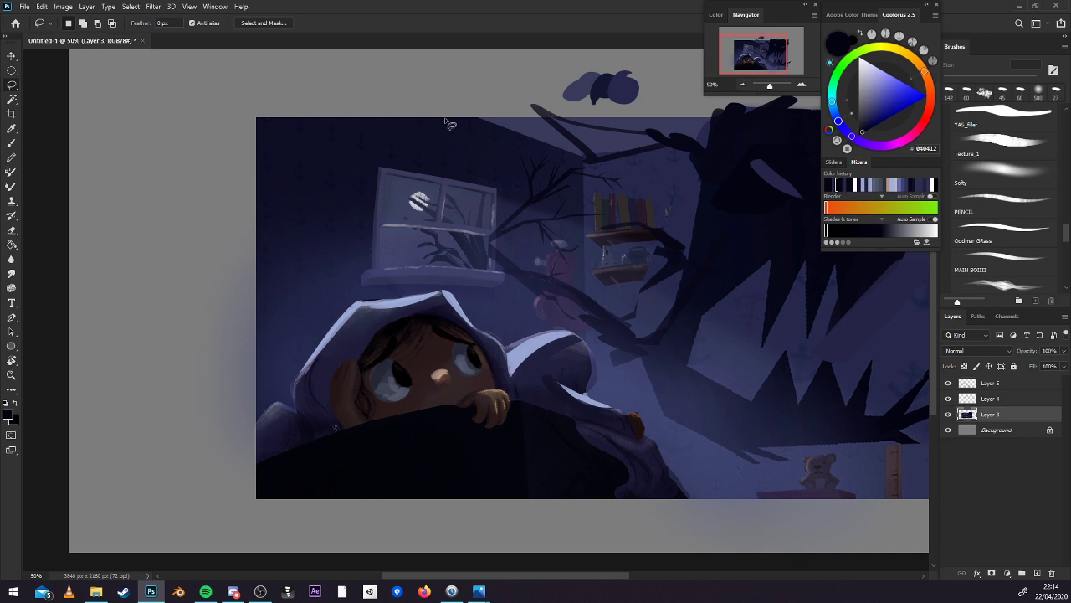
{"action": "mouse_move", "coordinate": [448, 116]}
{"action": "left_mouse_down"}
{"action": "mouse_move", "coordinate": [411, 288]}
{"action": "mouse_move", "coordinate": [363, 299]}
{"action": "mouse_move", "coordinate": [304, 369]}
{"action": "mouse_move", "coordinate": [364, 92]}
{"action": "mouse_move", "coordinate": [426, 67]}
{"action": "mouse_move", "coordinate": [415, 171]}
{"action": "mouse_move", "coordinate": [443, 193]}
{"action": "mouse_move", "coordinate": [508, 170]}
{"action": "left_mouse_up"}
{"action": "key", "text": "b"}
{"action": "left_click", "coordinate": [538, 194], "text": "alt"}
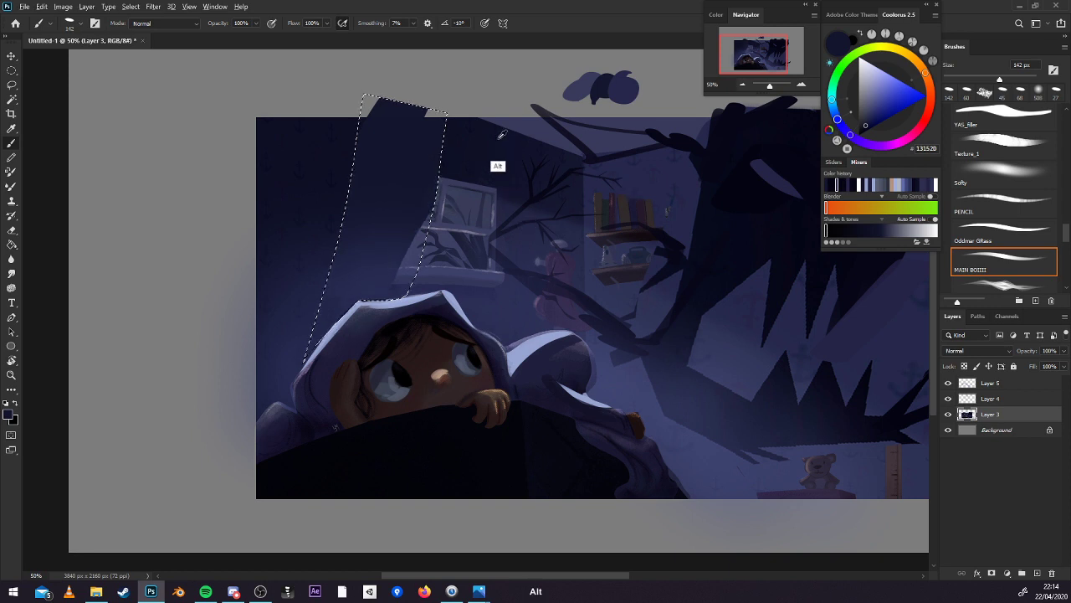
{"action": "left_click", "coordinate": [442, 146], "text": "alt"}
{"action": "mouse_move", "coordinate": [442, 145]}
{"action": "left_mouse_down"}
{"action": "mouse_move", "coordinate": [305, 390]}
{"action": "mouse_move", "coordinate": [382, 135]}
{"action": "mouse_move", "coordinate": [343, 173]}
{"action": "mouse_move", "coordinate": [381, 249]}
{"action": "mouse_move", "coordinate": [390, 333]}
{"action": "mouse_move", "coordinate": [468, 308]}
{"action": "left_mouse_up"}
Darken the curtain-like strip with sampled near-black blue using a 178 px brush, and deselect it.
{"action": "left_click", "coordinate": [708, 220], "text": "alt"}
{"action": "left_click_drag", "start_coordinate": [1000, 79], "coordinate": [1007, 79]}
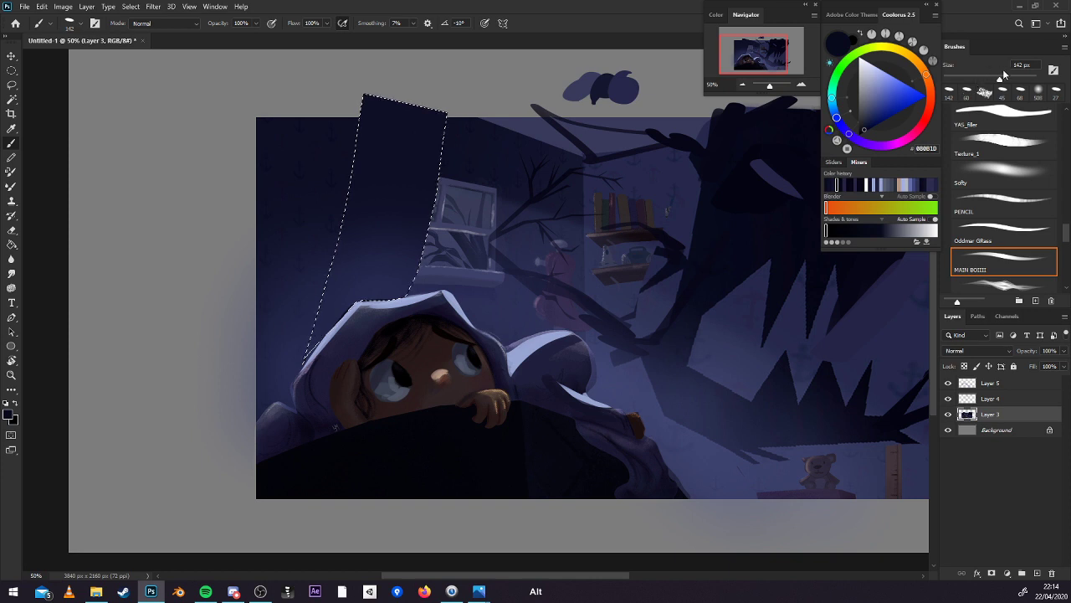
{"action": "mouse_move", "coordinate": [428, 114]}
{"action": "left_mouse_down"}
{"action": "mouse_move", "coordinate": [375, 309]}
{"action": "mouse_move", "coordinate": [434, 114]}
{"action": "mouse_move", "coordinate": [326, 374]}
{"action": "left_mouse_up"}
{"action": "left_click", "coordinate": [411, 196], "text": "alt"}
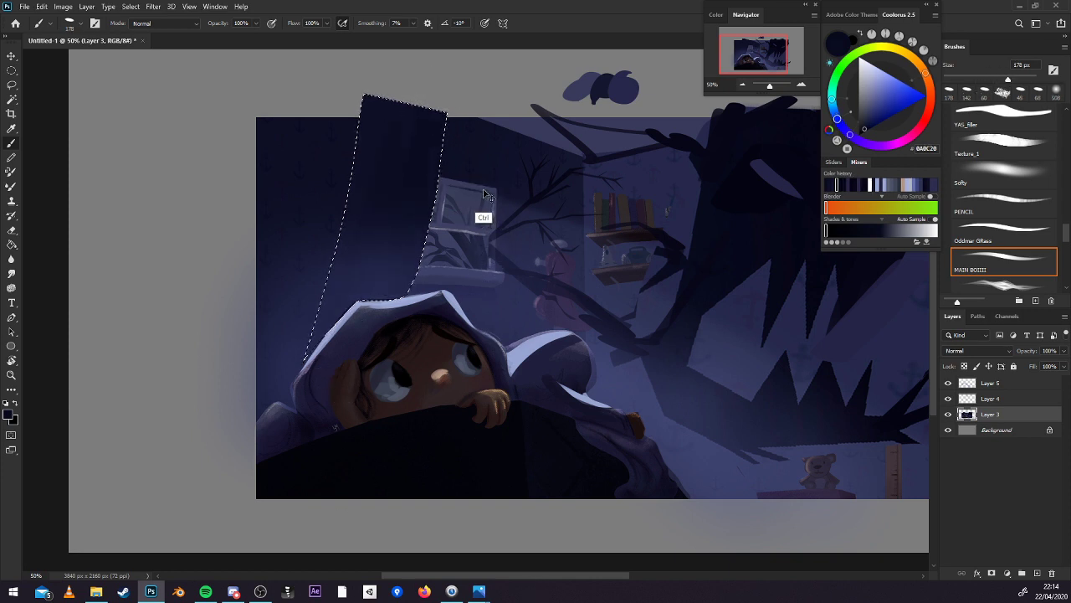
{"action": "key", "text": "ctrl+d"}
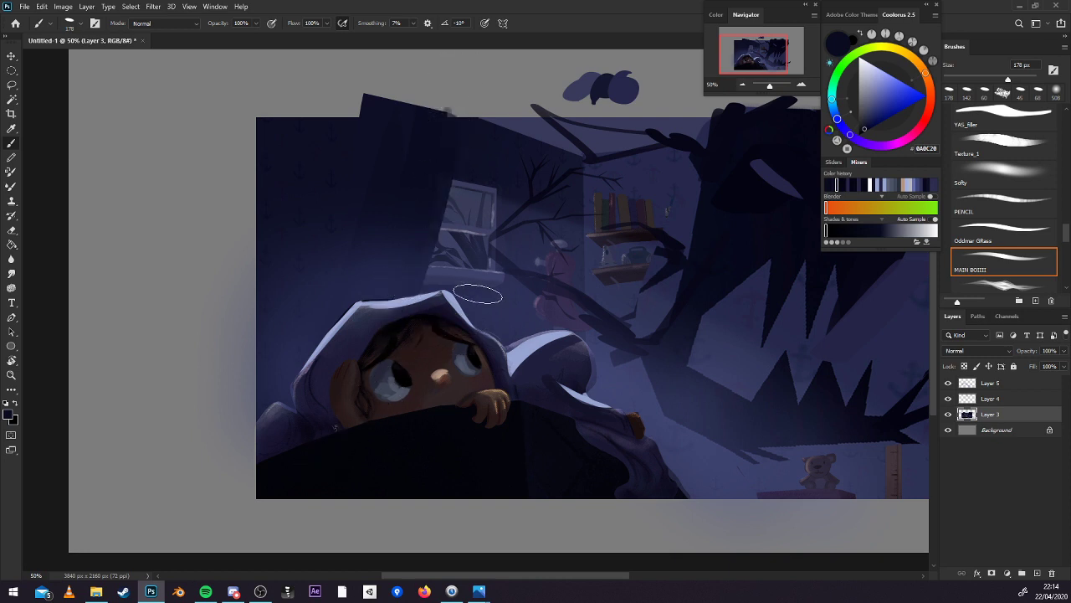
Lasso the window's upper and lower panes and shade them softly with the Softy brush in 0A0C20.
{"action": "key", "text": "l"}
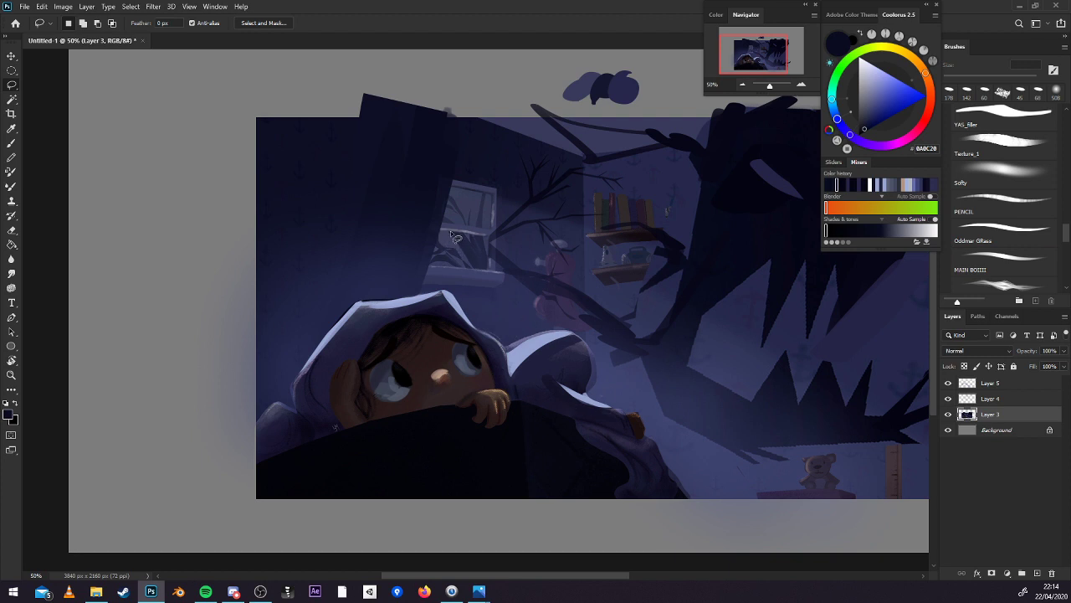
{"action": "mouse_move", "coordinate": [490, 261]}
{"action": "left_mouse_down"}
{"action": "mouse_move", "coordinate": [439, 269]}
{"action": "mouse_move", "coordinate": [439, 231]}
{"action": "left_mouse_up"}
{"action": "mouse_move", "coordinate": [452, 181]}
{"action": "left_mouse_down", "text": "shift"}
{"action": "mouse_move", "coordinate": [444, 224]}
{"action": "mouse_move", "coordinate": [491, 235]}
{"action": "mouse_move", "coordinate": [493, 194]}
{"action": "left_mouse_up", "text": "shift"}
{"action": "key", "text": "b"}
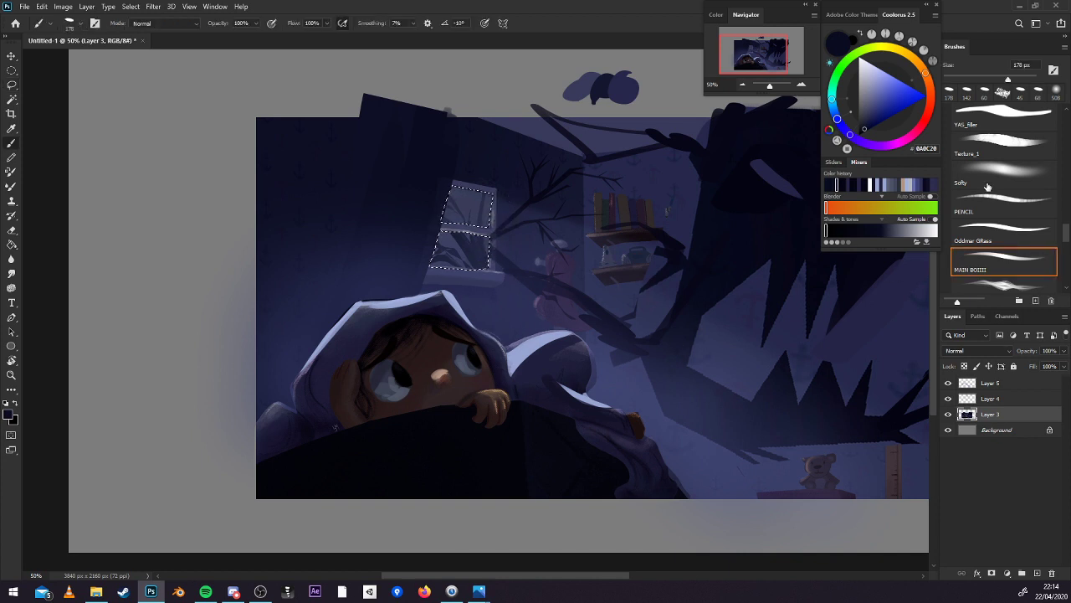
{"action": "left_click", "coordinate": [987, 183]}
{"action": "left_click_drag", "start_coordinate": [498, 237], "coordinate": [470, 235]}
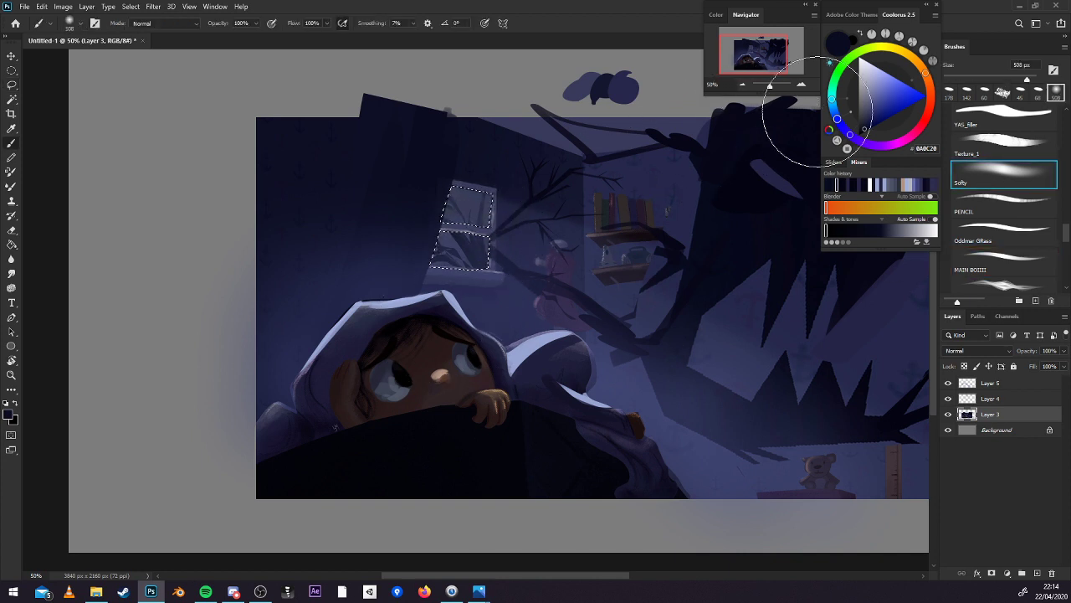
Brighten the selected window panes with a pale blue Softy brush glow in Color Dodge mode, and deselect them.
{"action": "left_click", "coordinate": [867, 95]}
{"action": "left_click", "coordinate": [822, 117], "text": "alt"}
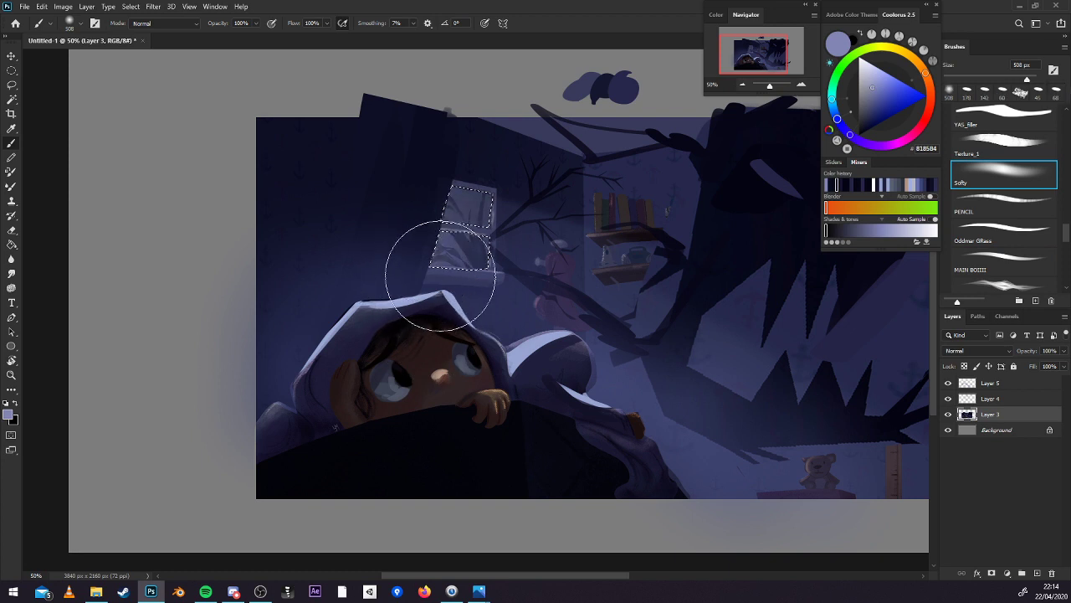
{"action": "left_click", "coordinate": [874, 84]}
{"action": "left_click", "coordinate": [165, 24]}
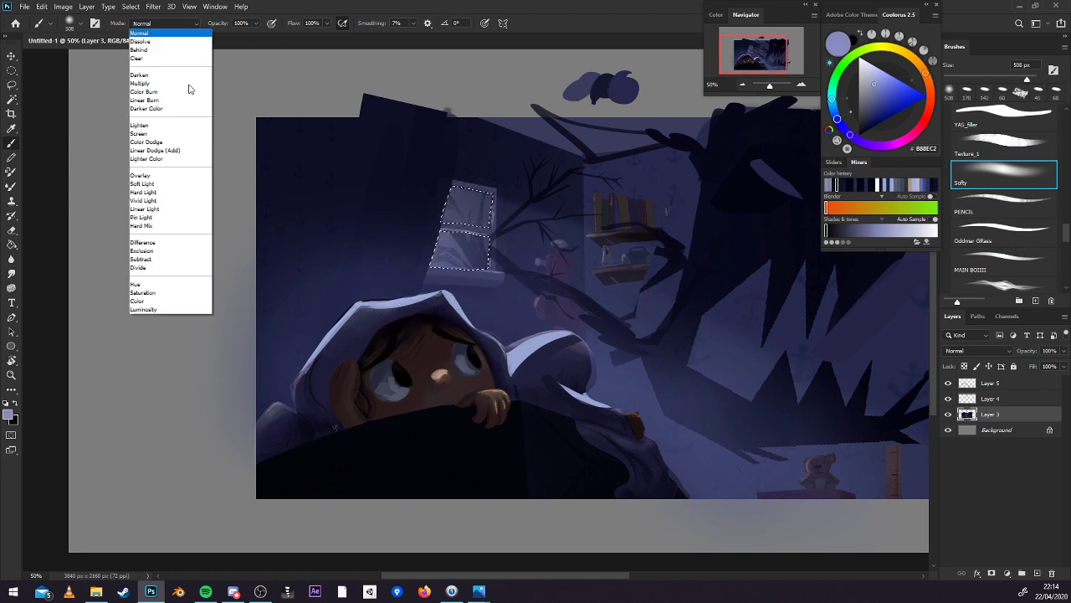
{"action": "left_click", "coordinate": [150, 141]}
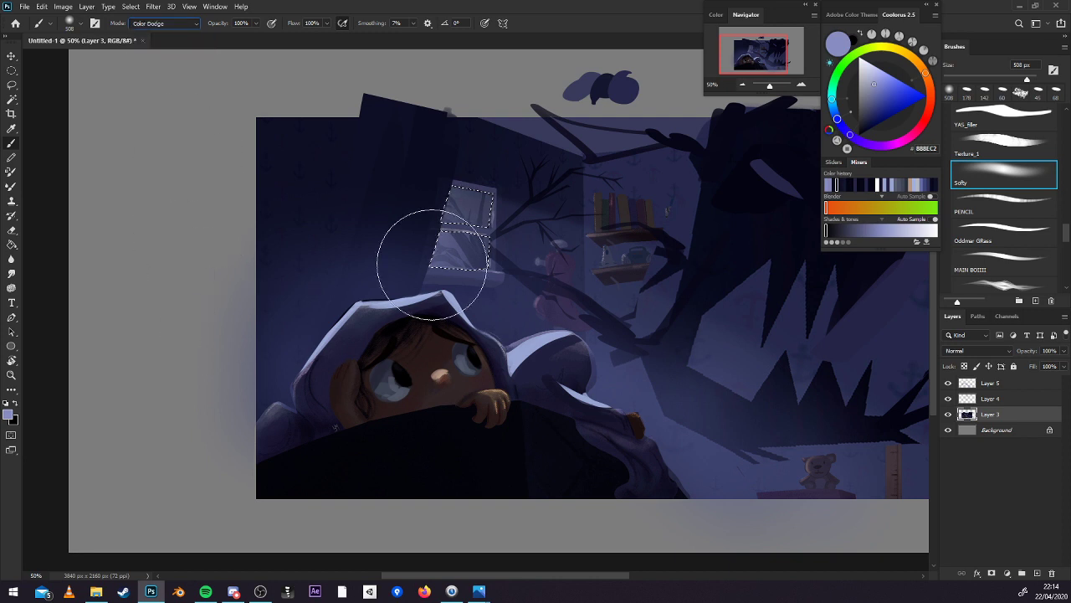
{"action": "left_click", "coordinate": [440, 254]}
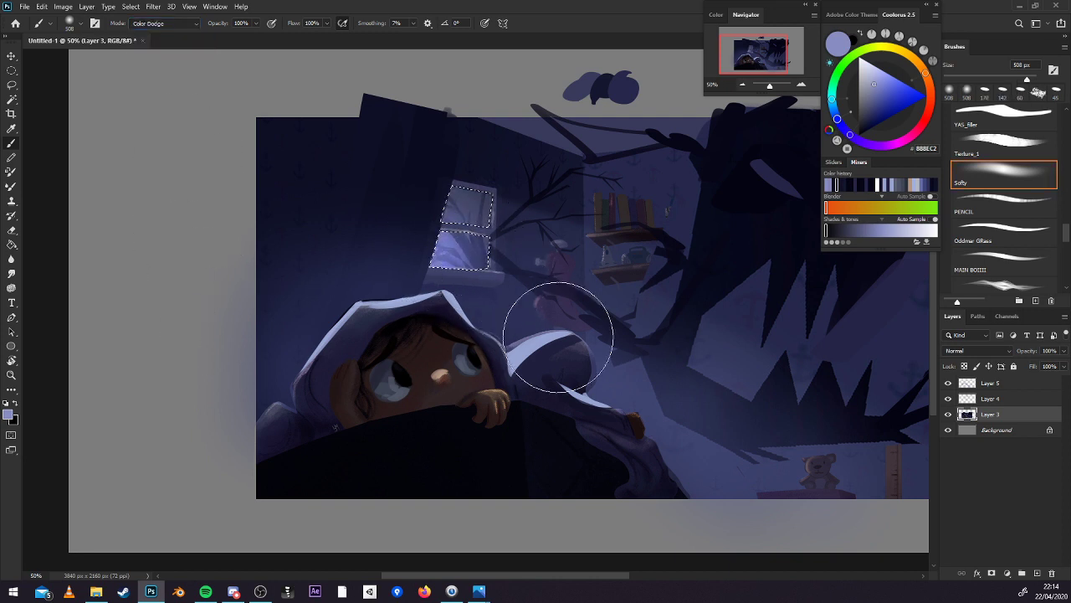
{"action": "key", "text": "ctrl+d"}
{"action": "left_click_drag", "start_coordinate": [690, 418], "coordinate": [546, 370]}
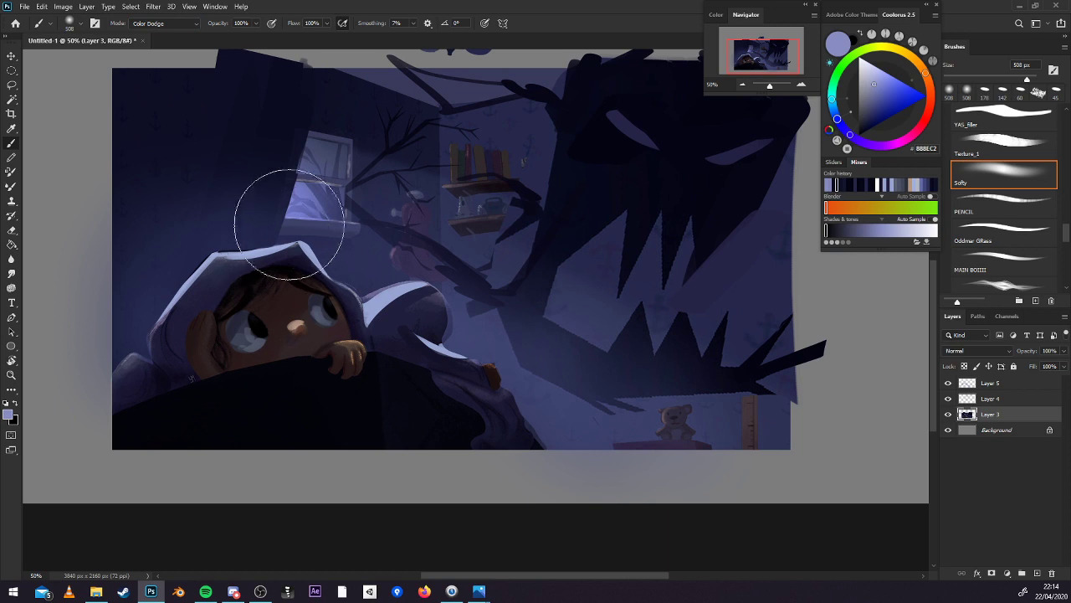
{"action": "left_click_drag", "start_coordinate": [385, 283], "coordinate": [371, 312]}
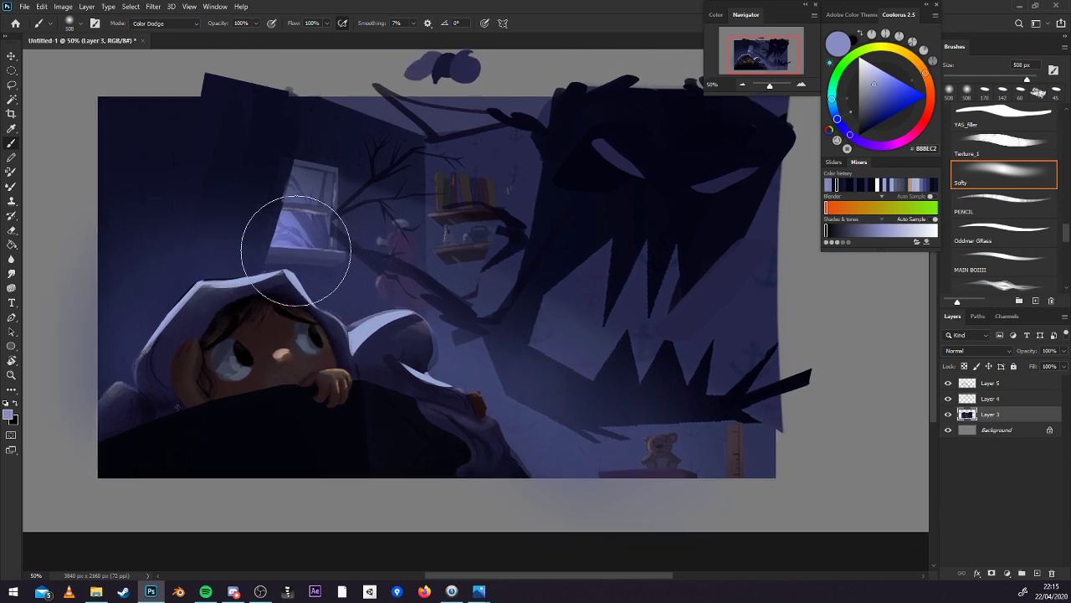
{"action": "left_click_drag", "start_coordinate": [612, 304], "coordinate": [694, 316]}
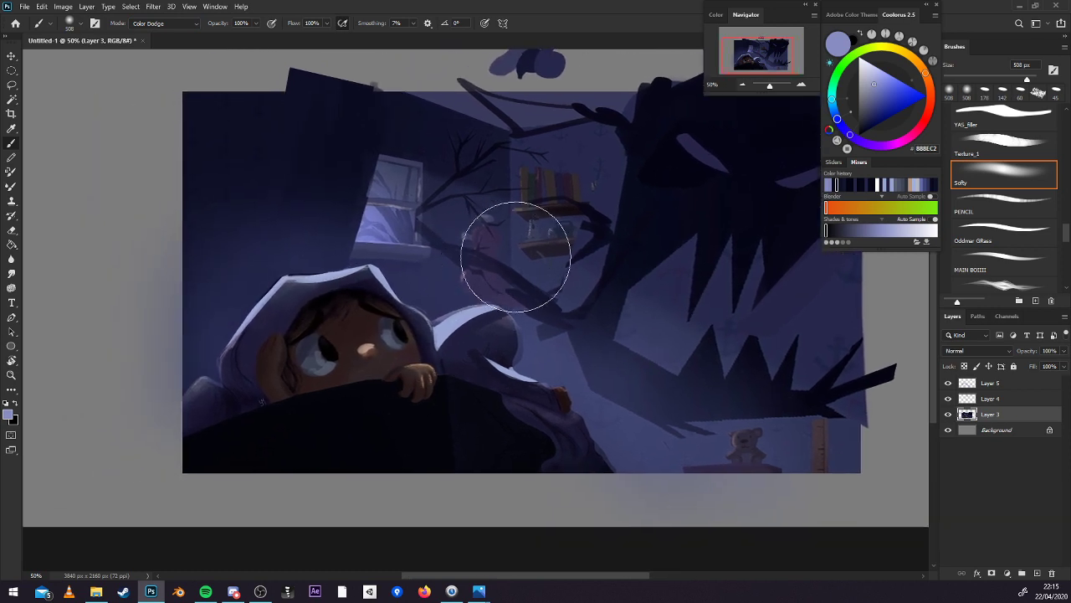
{"action": "left_click", "coordinate": [744, 85]}
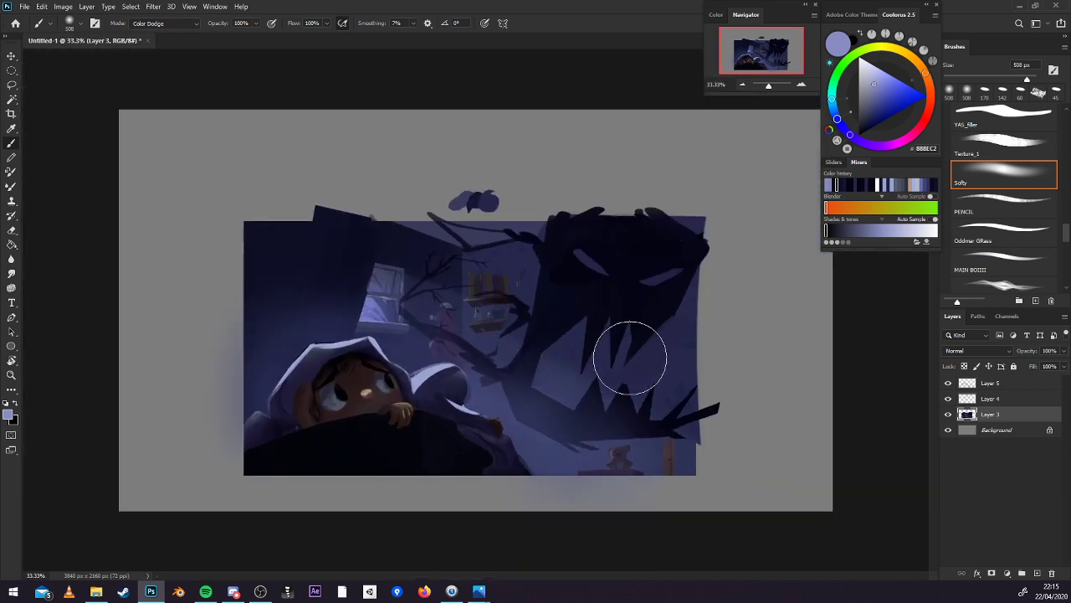
Erase the jaw spike and wall overflow extending past the picture's edge beside the monster.
{"action": "key", "text": "p"}
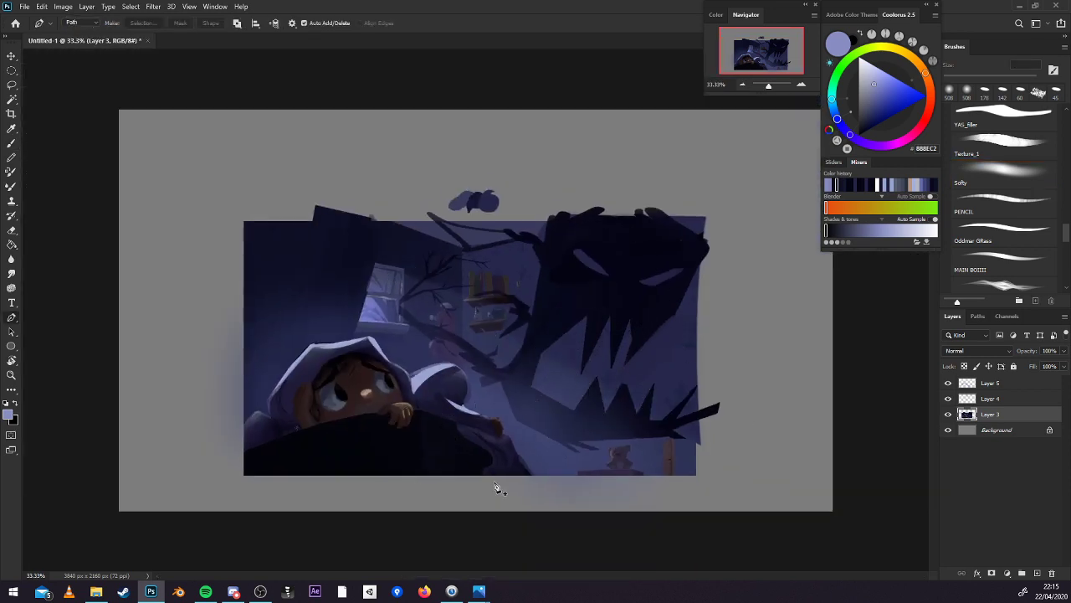
{"action": "key", "text": "b"}
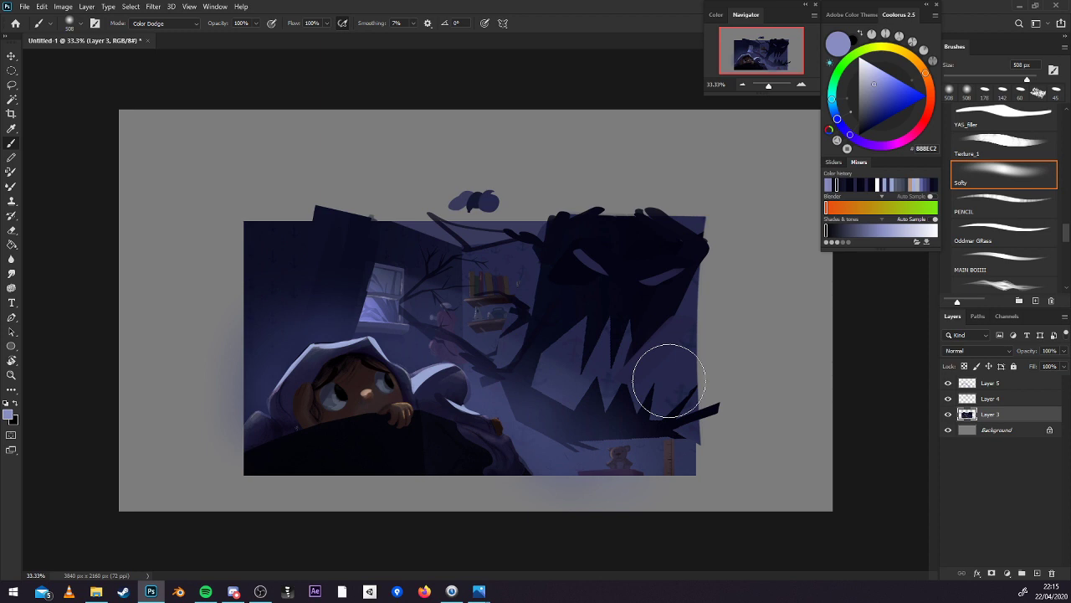
{"action": "left_click", "coordinate": [1003, 260]}
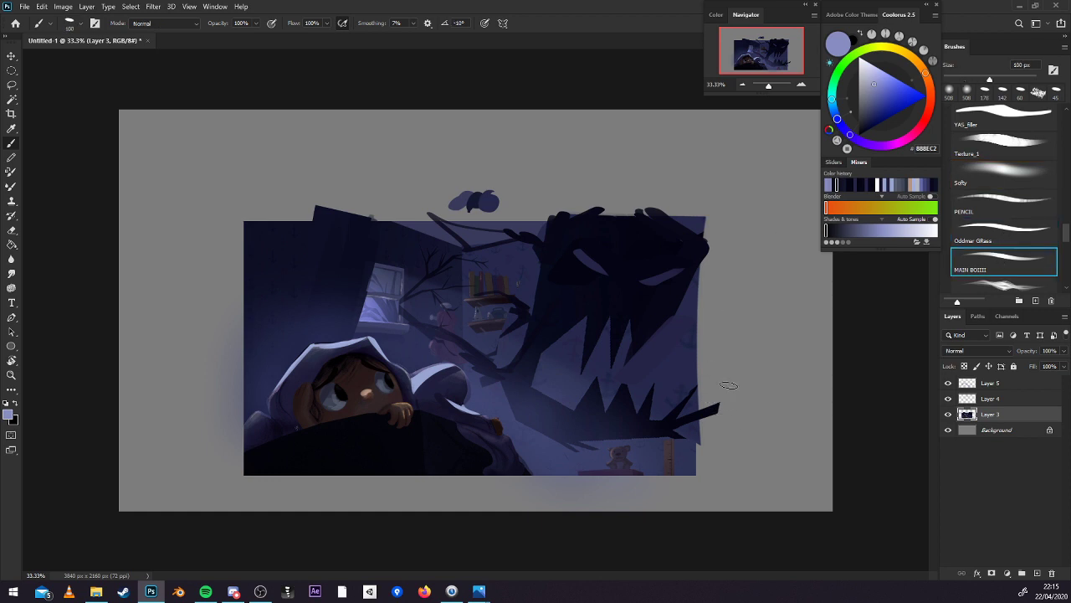
{"action": "key", "text": "e"}
{"action": "left_click_drag", "start_coordinate": [729, 384], "coordinate": [717, 442]}
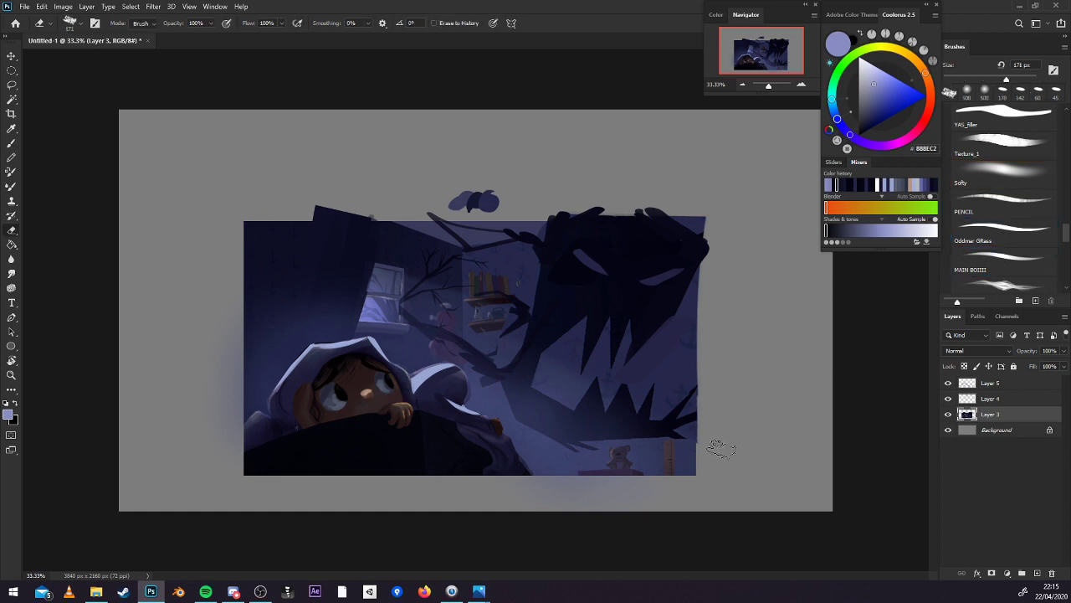
{"action": "key", "text": "b"}
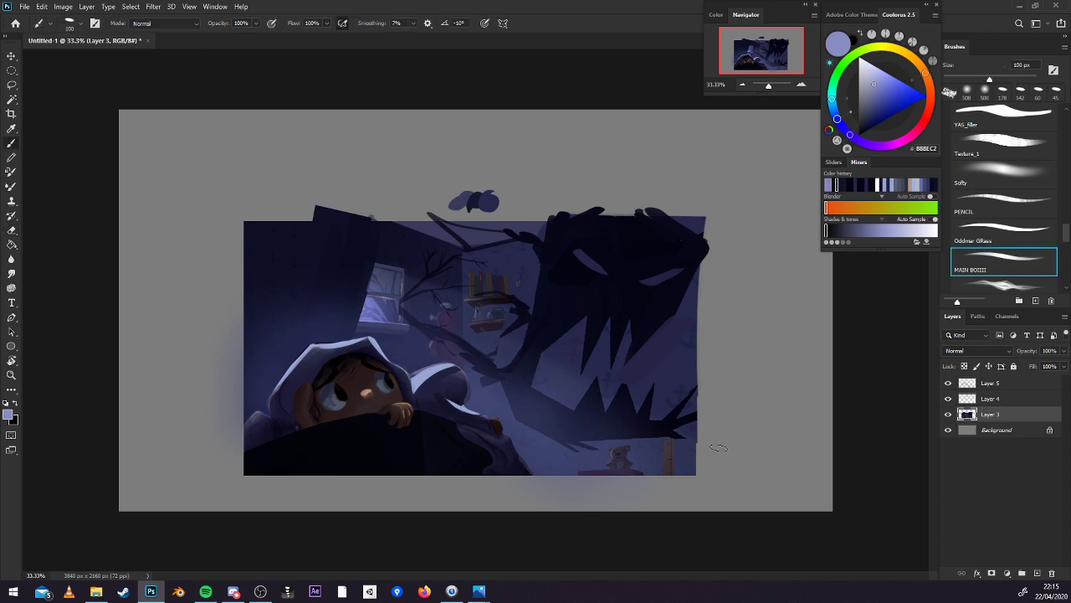
Outline the child's face, the monster and the window on a new layer with a 47 px F9F9F9 brush, and undo the outlines.
{"action": "left_click", "coordinate": [964, 79]}
{"action": "left_click", "coordinate": [859, 58]}
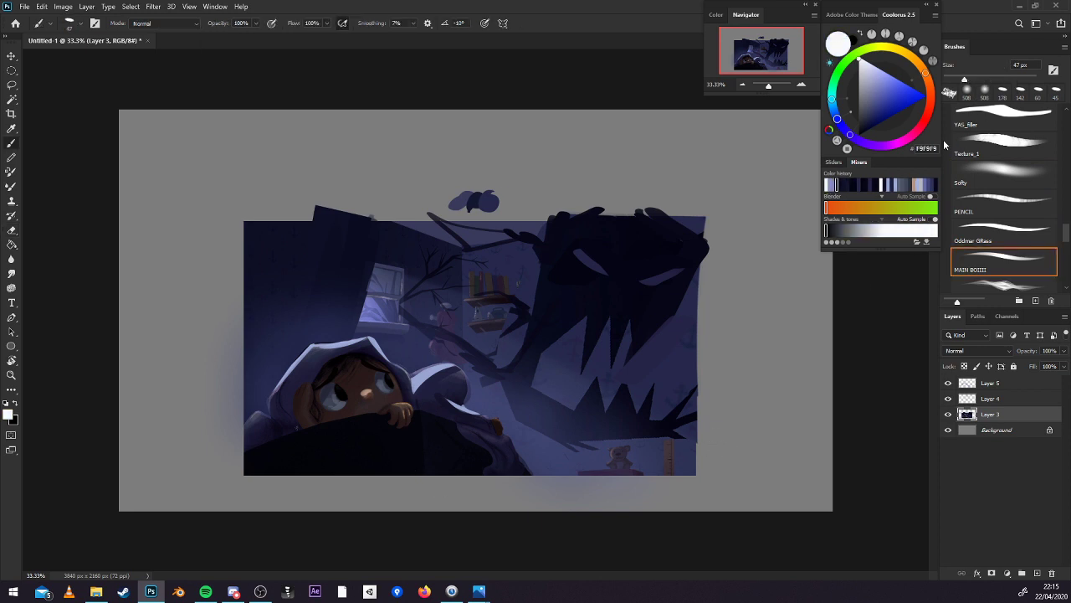
{"action": "left_click", "coordinate": [1038, 572]}
{"action": "mouse_move", "coordinate": [362, 346]}
{"action": "left_mouse_down"}
{"action": "mouse_move", "coordinate": [387, 362]}
{"action": "mouse_move", "coordinate": [368, 343]}
{"action": "left_mouse_up"}
{"action": "mouse_move", "coordinate": [603, 207]}
{"action": "left_mouse_down"}
{"action": "mouse_move", "coordinate": [536, 281]}
{"action": "mouse_move", "coordinate": [707, 281]}
{"action": "mouse_move", "coordinate": [585, 213]}
{"action": "left_mouse_up"}
{"action": "mouse_move", "coordinate": [367, 276]}
{"action": "left_mouse_down"}
{"action": "mouse_move", "coordinate": [383, 324]}
{"action": "mouse_move", "coordinate": [396, 278]}
{"action": "mouse_move", "coordinate": [367, 278]}
{"action": "left_mouse_up"}
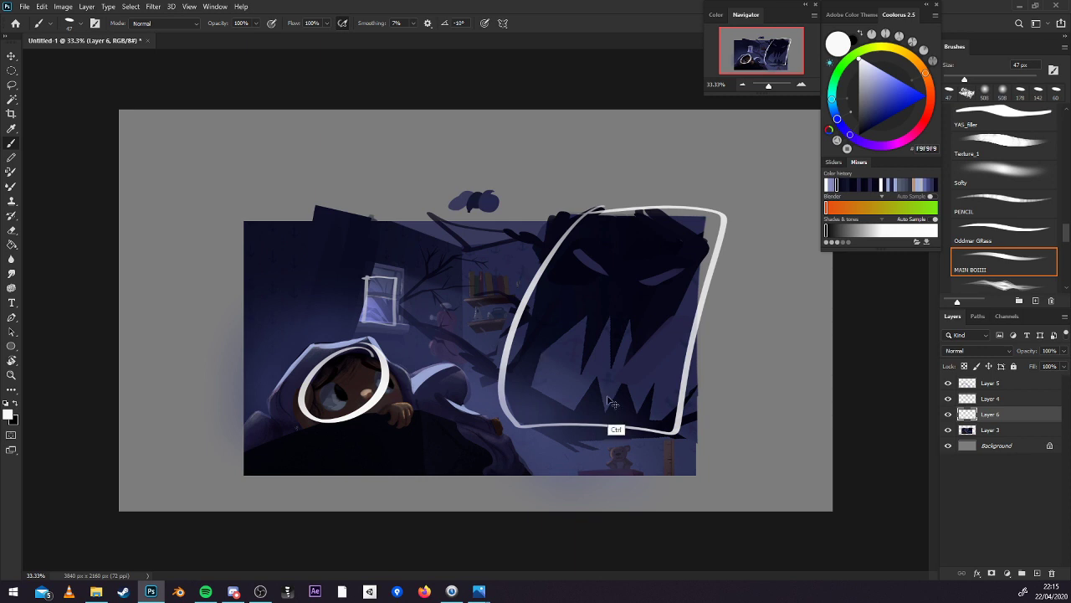
{"action": "key", "text": "ctrl+z"}
{"action": "key", "text": "ctrl+z"}
{"action": "key", "text": "ctrl+z"}
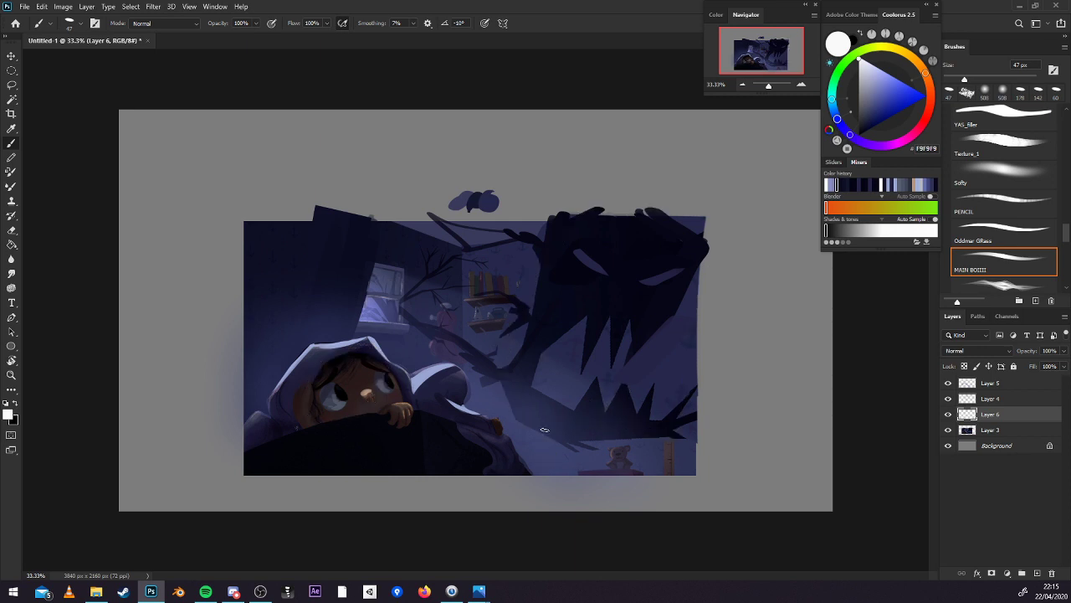
Sketch white marks over the child's hood and eyes, and circle the monster's eyes with a boxy outline around its face.
{"action": "mouse_move", "coordinate": [288, 404]}
{"action": "left_mouse_down"}
{"action": "mouse_move", "coordinate": [304, 359]}
{"action": "mouse_move", "coordinate": [390, 399]}
{"action": "left_mouse_up"}
{"action": "mouse_move", "coordinate": [337, 390]}
{"action": "left_mouse_down"}
{"action": "mouse_move", "coordinate": [344, 379]}
{"action": "mouse_move", "coordinate": [378, 398]}
{"action": "left_mouse_up"}
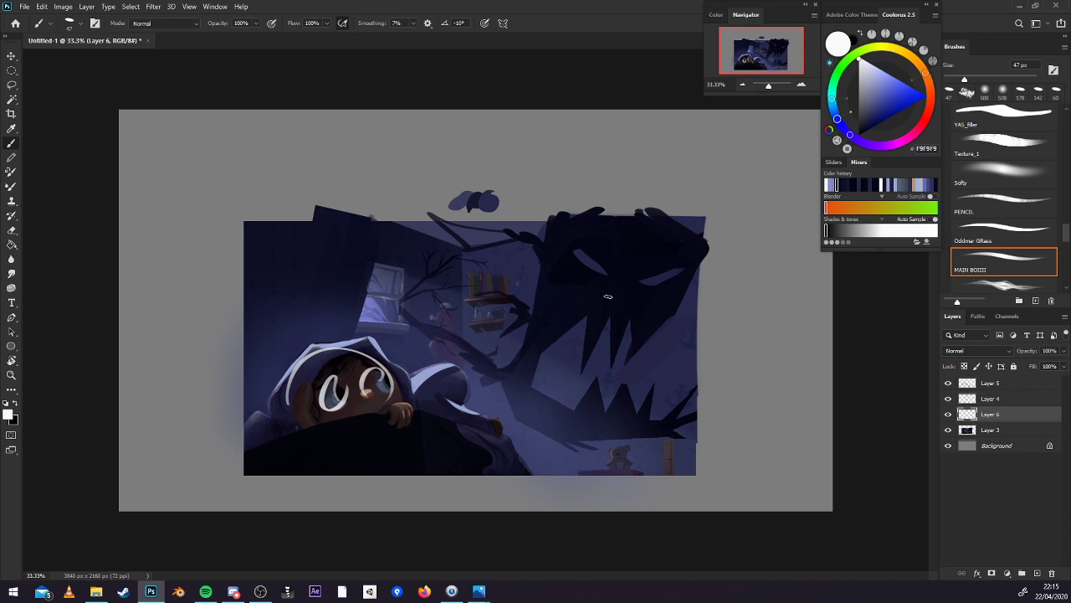
{"action": "left_click_drag", "start_coordinate": [574, 280], "coordinate": [595, 261]}
{"action": "left_click_drag", "start_coordinate": [665, 280], "coordinate": [648, 292]}
{"action": "left_click_drag", "start_coordinate": [570, 269], "coordinate": [596, 347]}
{"action": "mouse_move", "coordinate": [641, 362]}
{"action": "left_mouse_down"}
{"action": "mouse_move", "coordinate": [665, 265]}
{"action": "mouse_move", "coordinate": [581, 260]}
{"action": "left_mouse_up"}
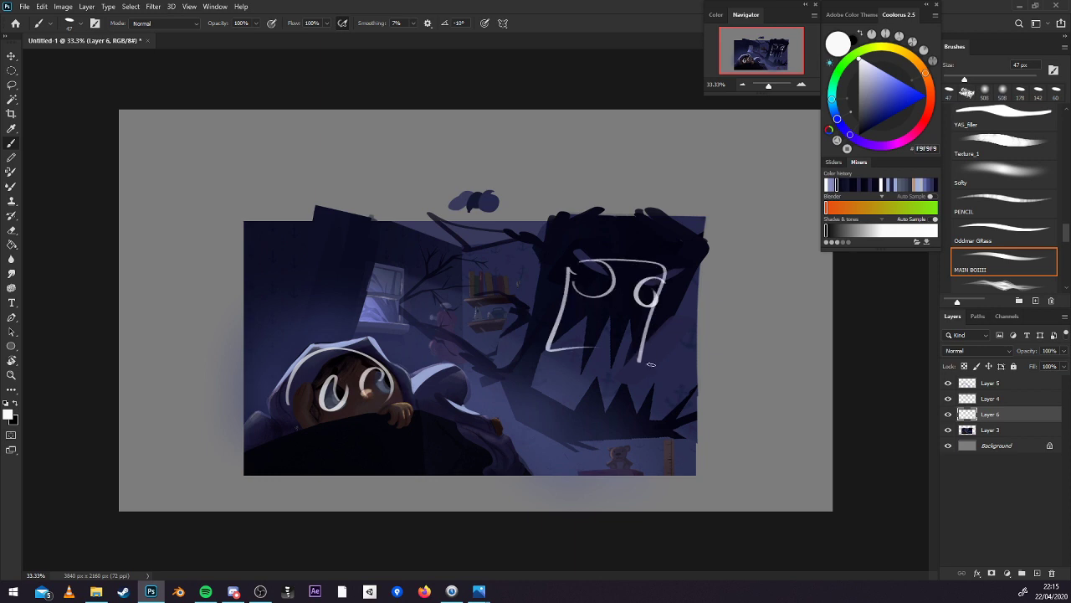
Undo the white marks over the child and the monster together with the new layer.
{"action": "key", "text": "ctrl+z"}
{"action": "key", "text": "ctrl+z"}
{"action": "key", "text": "ctrl+z"}
{"action": "key", "text": "ctrl+z"}
{"action": "key", "text": "ctrl+z"}
{"action": "key", "text": "ctrl+z"}
{"action": "key", "text": "ctrl+z"}
{"action": "key", "text": "ctrl+z"}
{"action": "key", "text": "ctrl+z"}
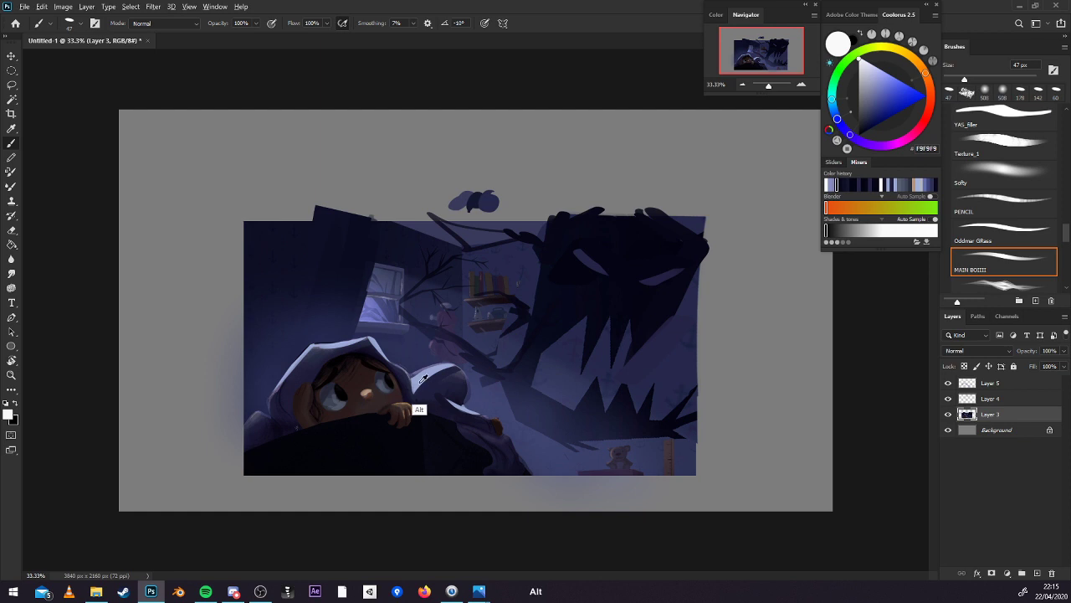
Paint a thin rim highlight along the blanket's edge beyond the child's hand with sampled 98A6D3.
{"action": "left_click", "coordinate": [473, 417], "text": "alt"}
{"action": "left_click_drag", "start_coordinate": [496, 431], "coordinate": [410, 410]}
{"action": "key", "text": "ctrl+z"}
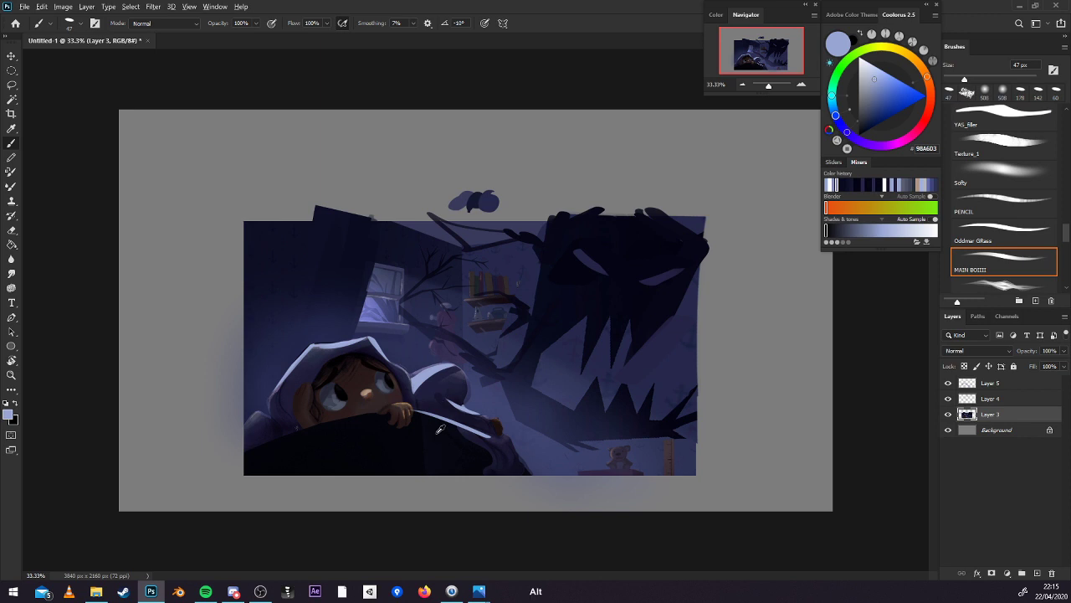
{"action": "key", "text": "ctrl+minus"}
{"action": "key", "text": "ctrl+plus"}
{"action": "left_click", "coordinate": [800, 85]}
{"action": "left_click", "coordinate": [686, 386], "text": "alt"}
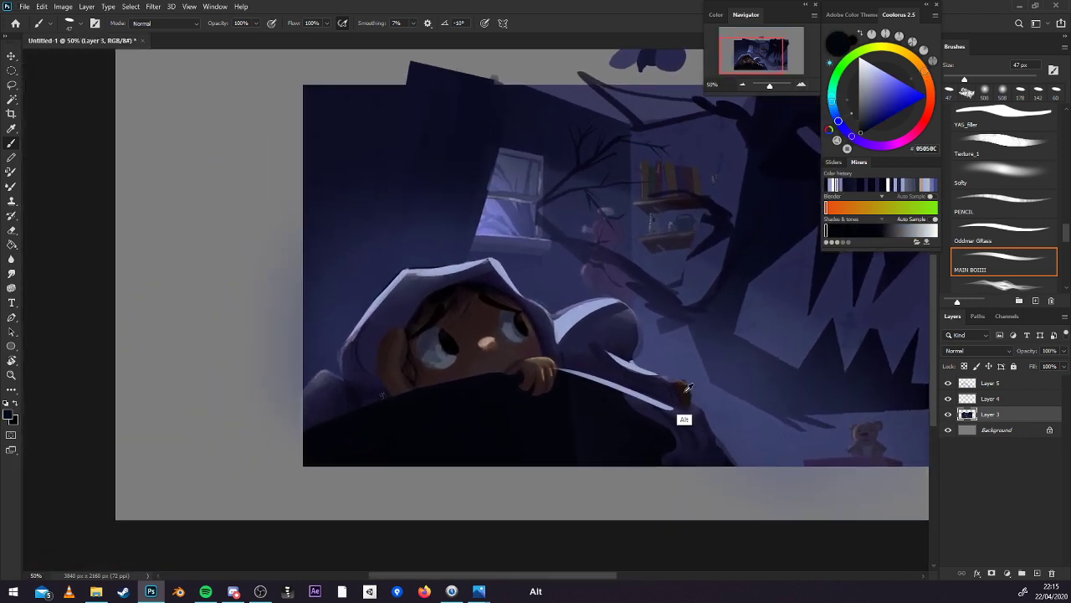
Paint a soft edge along the blanket's top below the child's face with sampled 171730 and 0E0D1F.
{"action": "left_click", "coordinate": [640, 406], "text": "alt"}
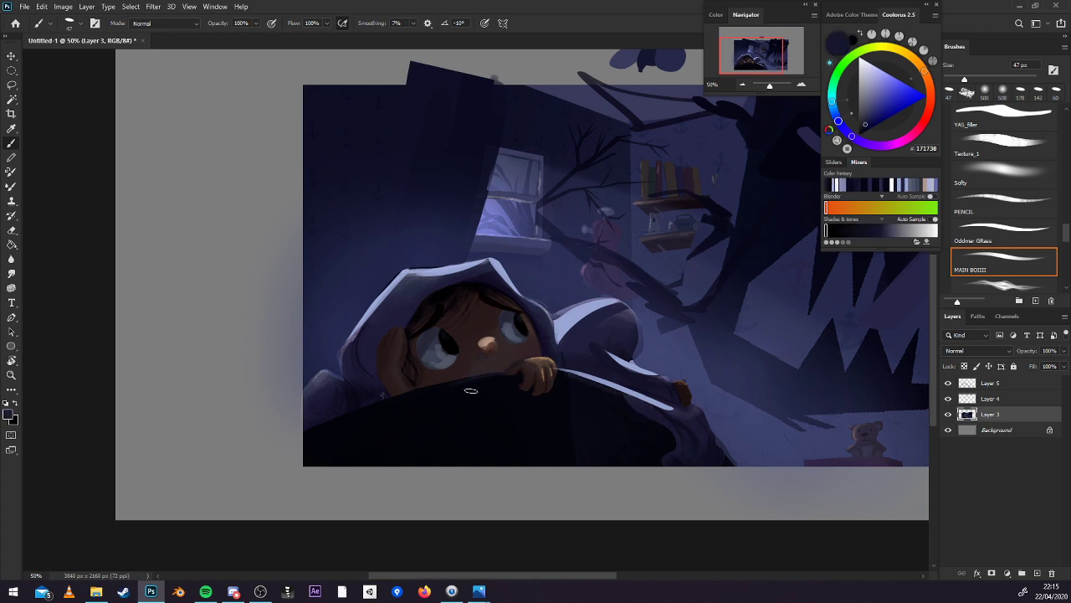
{"action": "mouse_move", "coordinate": [497, 375]}
{"action": "left_mouse_down"}
{"action": "mouse_move", "coordinate": [268, 454]}
{"action": "mouse_move", "coordinate": [484, 382]}
{"action": "mouse_move", "coordinate": [304, 438]}
{"action": "left_mouse_up"}
{"action": "left_click", "coordinate": [491, 427], "text": "alt"}
{"action": "left_click", "coordinate": [333, 427], "text": "alt"}
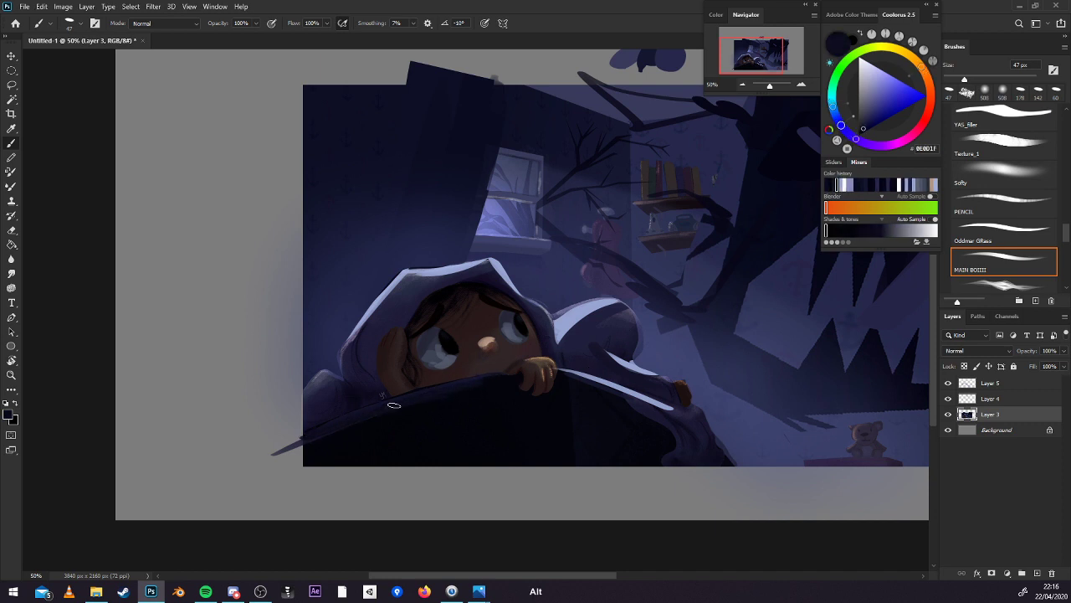
Touch up the ceiling and wall corner around the upper branch with sampled 393B5C and 14162E.
{"action": "left_click_drag", "start_coordinate": [635, 418], "coordinate": [471, 433]}
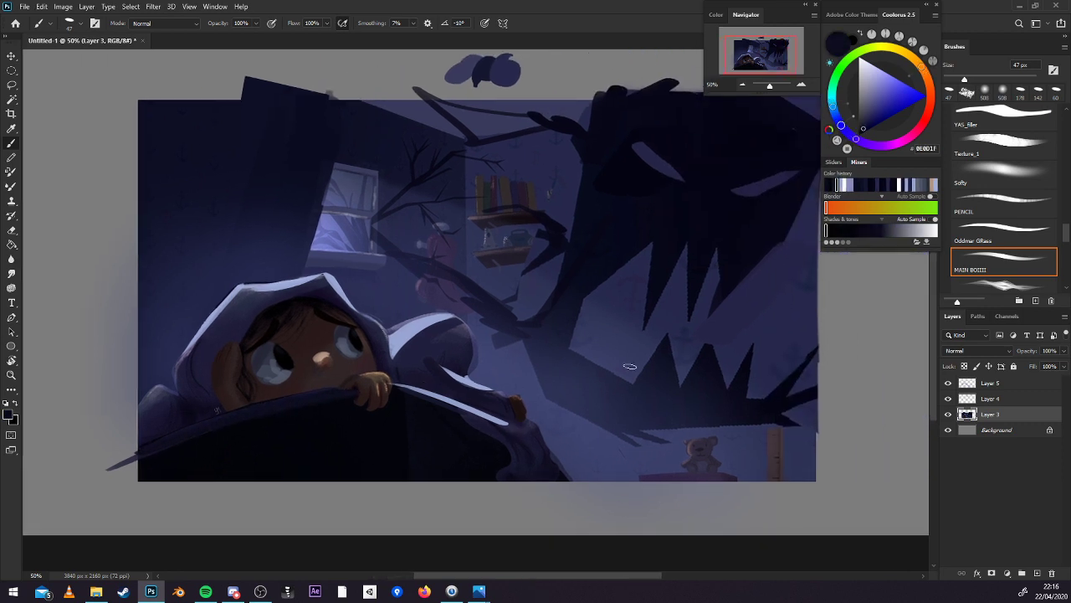
{"action": "left_click_drag", "start_coordinate": [496, 196], "coordinate": [509, 244]}
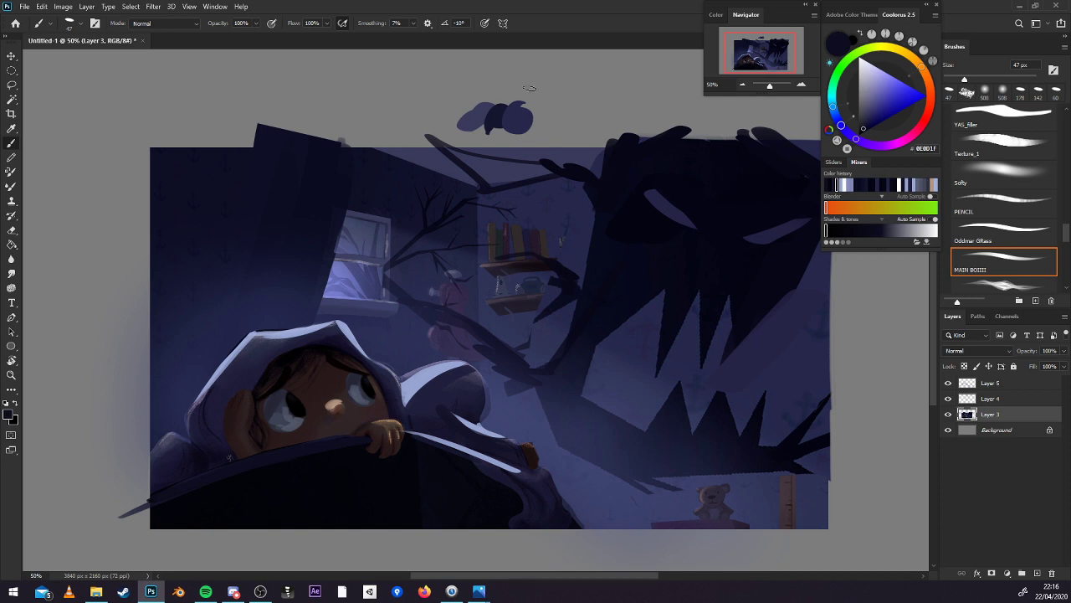
{"action": "key", "text": "alt"}
{"action": "left_click", "coordinate": [512, 171], "text": "alt"}
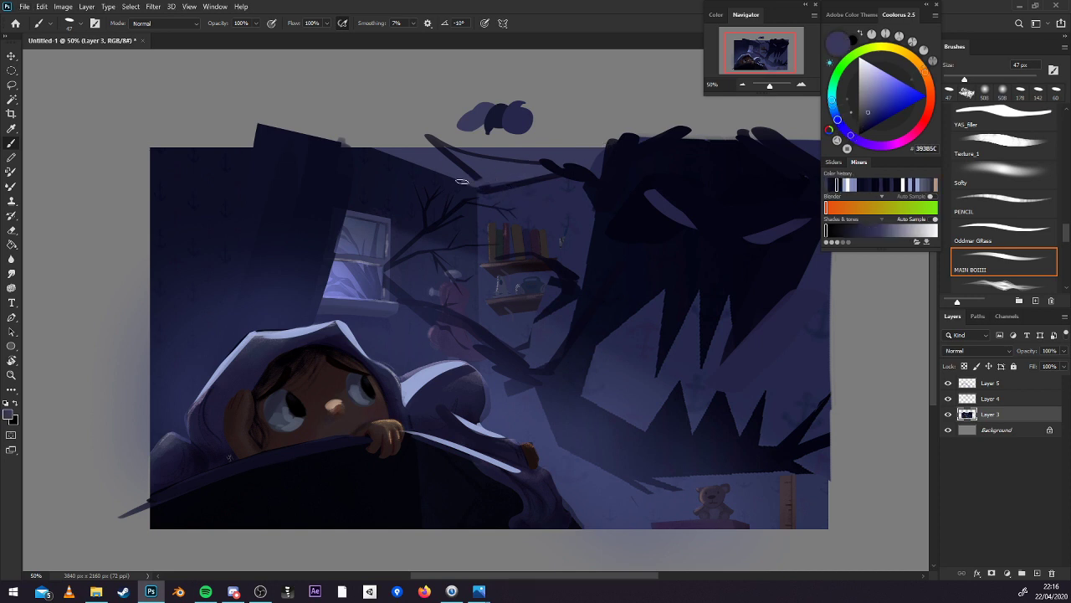
{"action": "left_click", "coordinate": [456, 182], "text": "alt"}
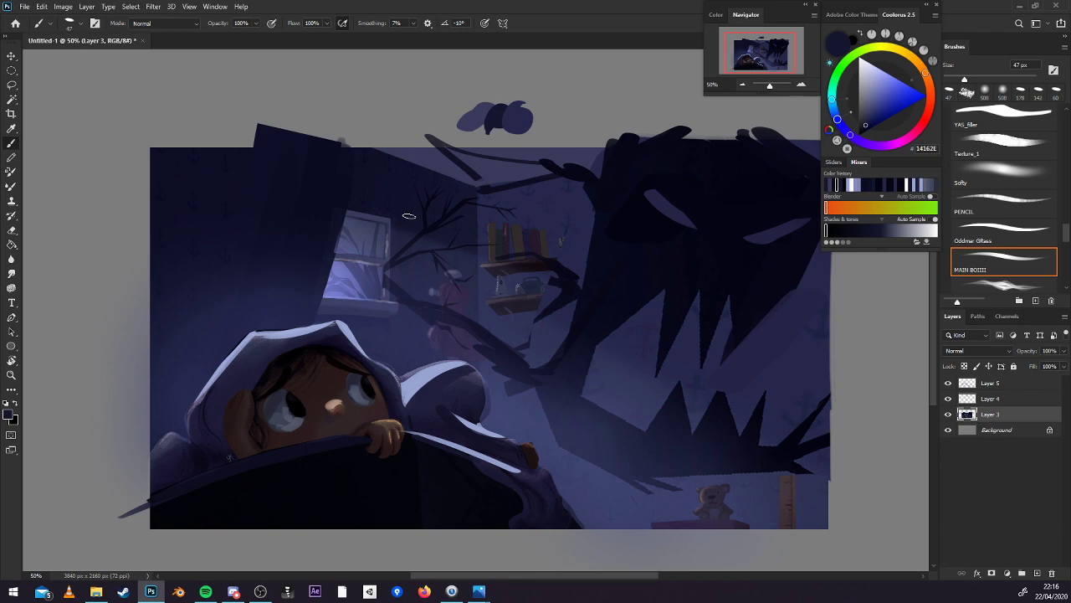
{"action": "key", "text": "ctrl+s"}
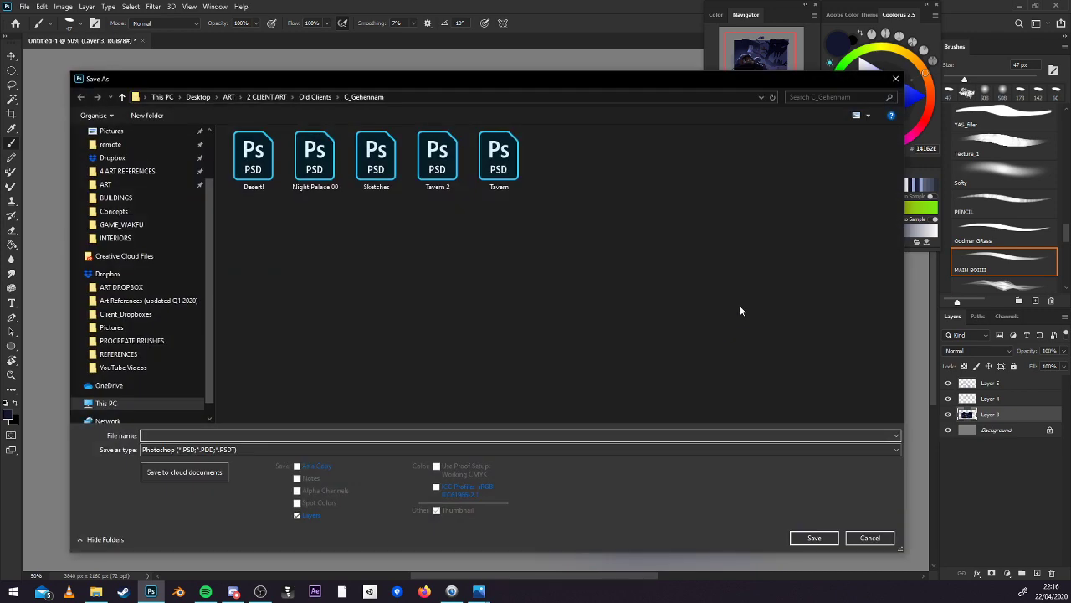
{"action": "left_click", "coordinate": [895, 78]}
{"action": "mouse_move", "coordinate": [671, 311]}
{"action": "left_mouse_down"}
{"action": "mouse_move", "coordinate": [762, 296]}
{"action": "mouse_move", "coordinate": [714, 307]}
{"action": "left_mouse_up"}
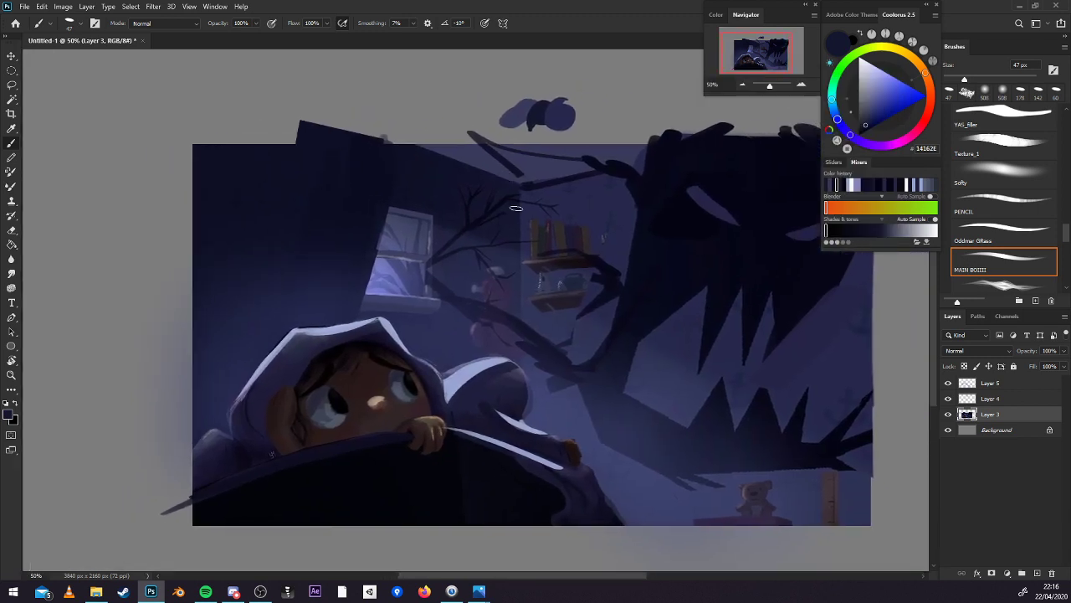
{"action": "left_click", "coordinate": [557, 164], "text": "alt"}
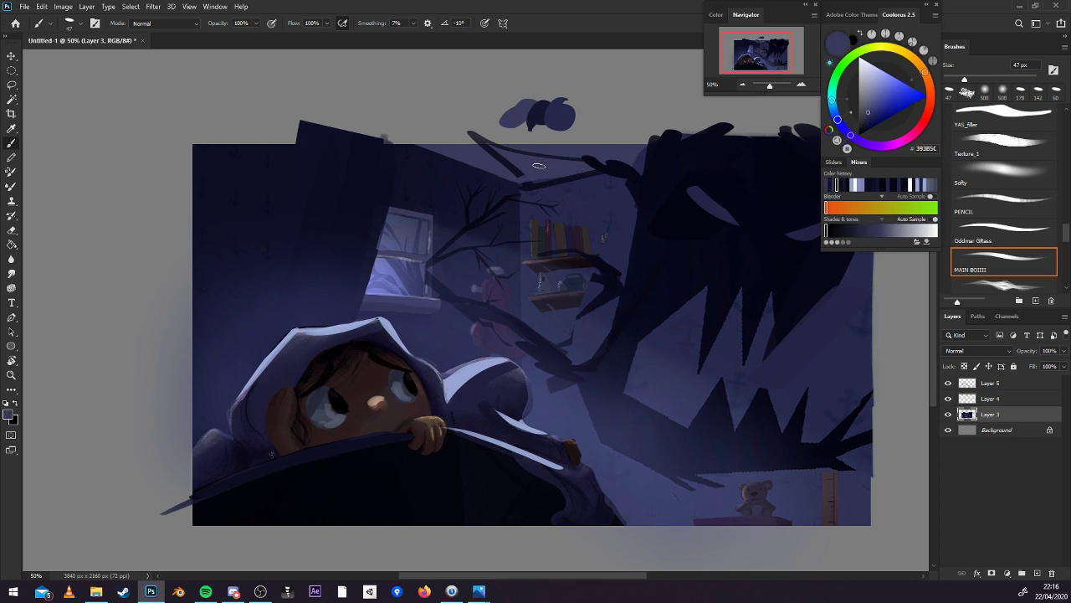
Sketch a white F9F9F9 arrow from the window into the room, an ellipse on the floor and two arrows rising from it.
{"action": "key", "text": "x"}
{"action": "mouse_move", "coordinate": [392, 233]}
{"action": "left_mouse_down"}
{"action": "mouse_move", "coordinate": [570, 365]}
{"action": "mouse_move", "coordinate": [508, 340]}
{"action": "left_mouse_up"}
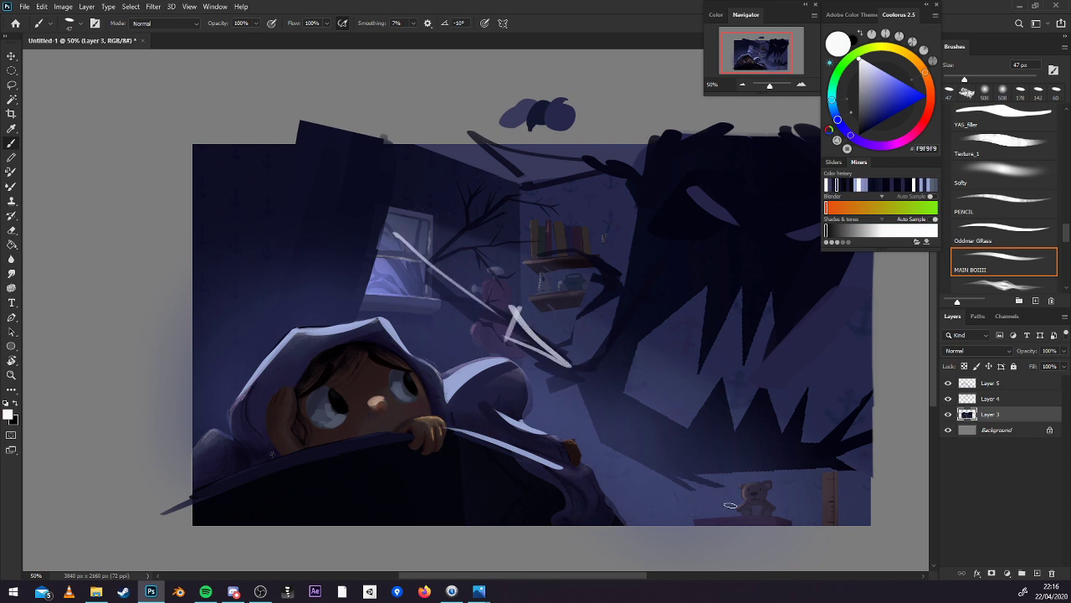
{"action": "mouse_move", "coordinate": [643, 498]}
{"action": "left_mouse_down"}
{"action": "mouse_move", "coordinate": [682, 501]}
{"action": "mouse_move", "coordinate": [811, 542]}
{"action": "mouse_move", "coordinate": [500, 524]}
{"action": "mouse_move", "coordinate": [675, 415]}
{"action": "mouse_move", "coordinate": [655, 426]}
{"action": "mouse_move", "coordinate": [688, 434]}
{"action": "left_mouse_up"}
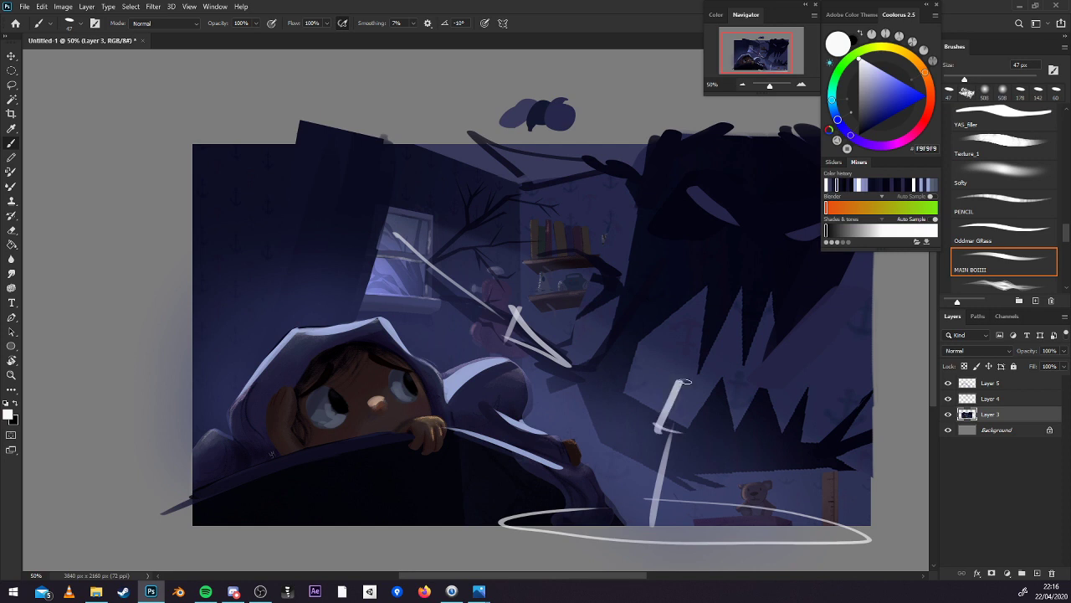
{"action": "left_click_drag", "start_coordinate": [789, 527], "coordinate": [769, 452]}
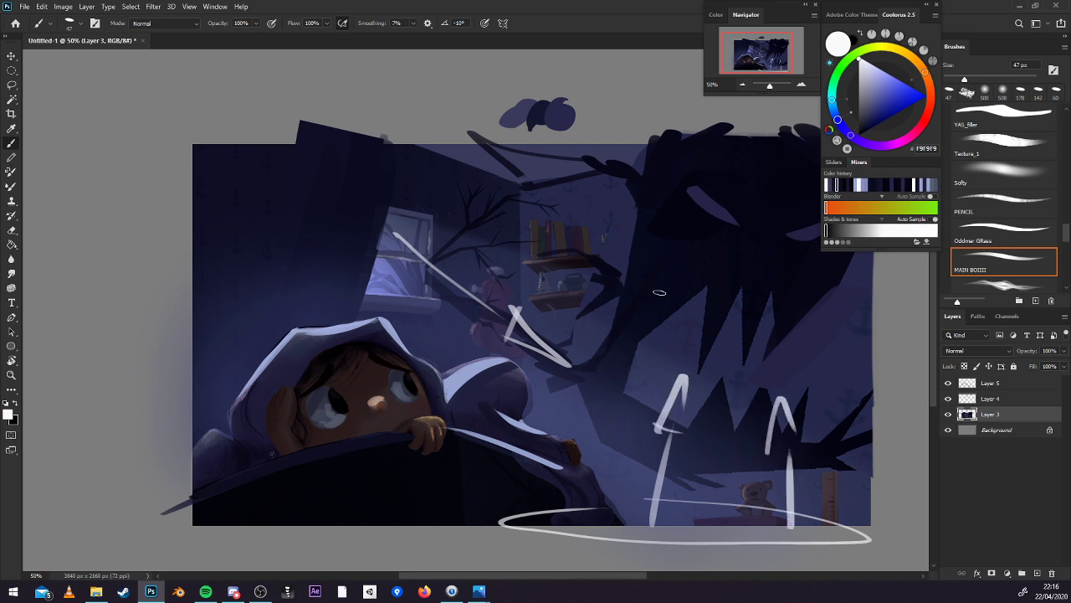
Outline the monster's wall, the window wall and the ceiling as separate planes in white.
{"action": "mouse_move", "coordinate": [539, 214]}
{"action": "left_mouse_down"}
{"action": "mouse_move", "coordinate": [607, 463]}
{"action": "mouse_move", "coordinate": [828, 460]}
{"action": "mouse_move", "coordinate": [828, 170]}
{"action": "mouse_move", "coordinate": [581, 164]}
{"action": "left_mouse_up"}
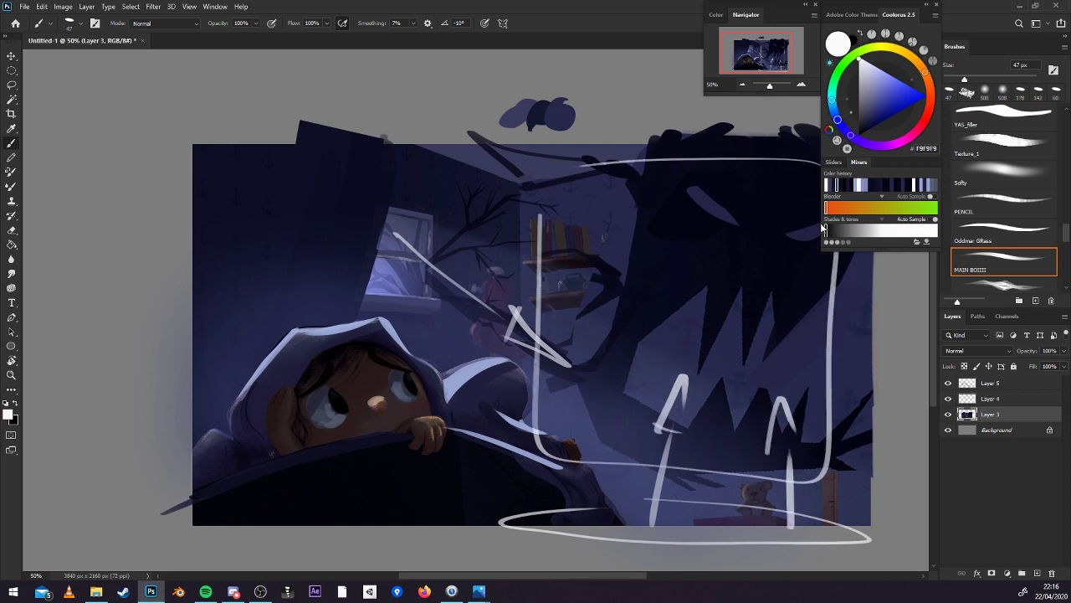
{"action": "mouse_move", "coordinate": [515, 245]}
{"action": "left_mouse_down"}
{"action": "mouse_move", "coordinate": [516, 389]}
{"action": "mouse_move", "coordinate": [214, 293]}
{"action": "mouse_move", "coordinate": [464, 191]}
{"action": "left_mouse_up"}
{"action": "mouse_move", "coordinate": [673, 150]}
{"action": "left_mouse_down"}
{"action": "mouse_move", "coordinate": [409, 140]}
{"action": "mouse_move", "coordinate": [755, 116]}
{"action": "mouse_move", "coordinate": [776, 132]}
{"action": "left_mouse_up"}
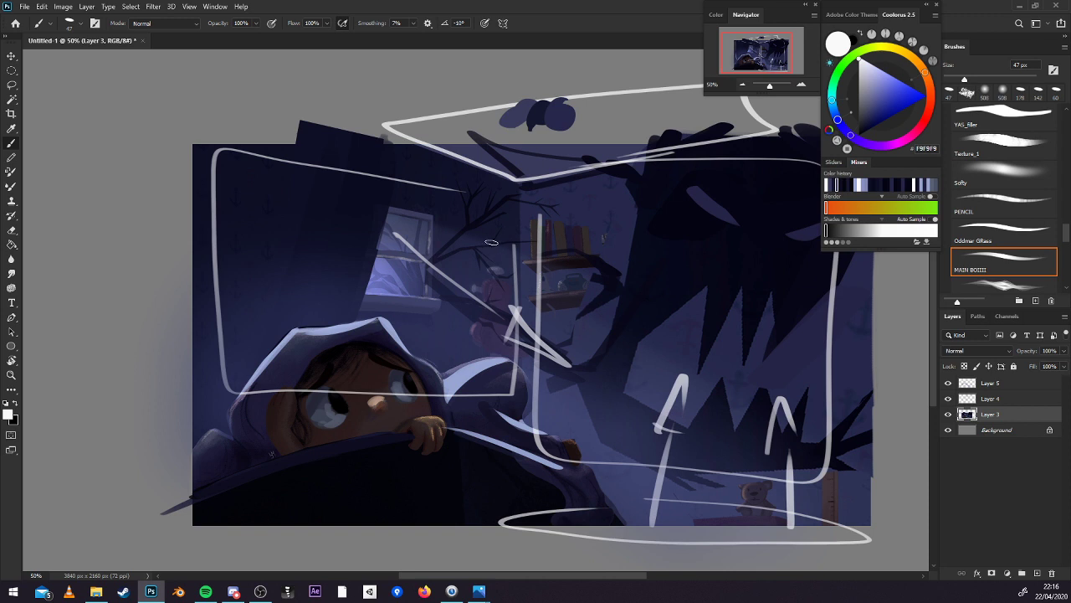
Hatch the ceiling plane in white F9F9F9 and redraw the outlines of both wall planes around the room corner.
{"action": "mouse_move", "coordinate": [502, 101]}
{"action": "left_mouse_down"}
{"action": "mouse_move", "coordinate": [492, 131]}
{"action": "mouse_move", "coordinate": [616, 97]}
{"action": "mouse_move", "coordinate": [633, 151]}
{"action": "left_mouse_up"}
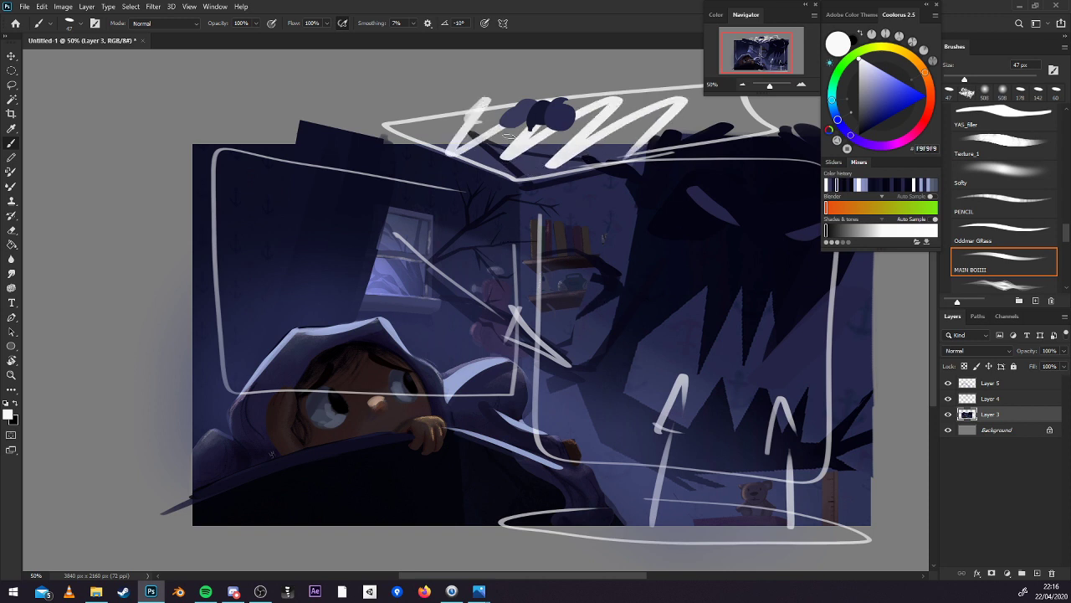
{"action": "mouse_move", "coordinate": [431, 129]}
{"action": "left_mouse_down"}
{"action": "mouse_move", "coordinate": [501, 131]}
{"action": "mouse_move", "coordinate": [673, 103]}
{"action": "mouse_move", "coordinate": [628, 157]}
{"action": "left_mouse_up"}
{"action": "mouse_move", "coordinate": [529, 180]}
{"action": "left_mouse_down"}
{"action": "mouse_move", "coordinate": [605, 485]}
{"action": "mouse_move", "coordinate": [820, 185]}
{"action": "mouse_move", "coordinate": [510, 323]}
{"action": "mouse_move", "coordinate": [183, 446]}
{"action": "mouse_move", "coordinate": [337, 160]}
{"action": "mouse_move", "coordinate": [376, 158]}
{"action": "left_mouse_up"}
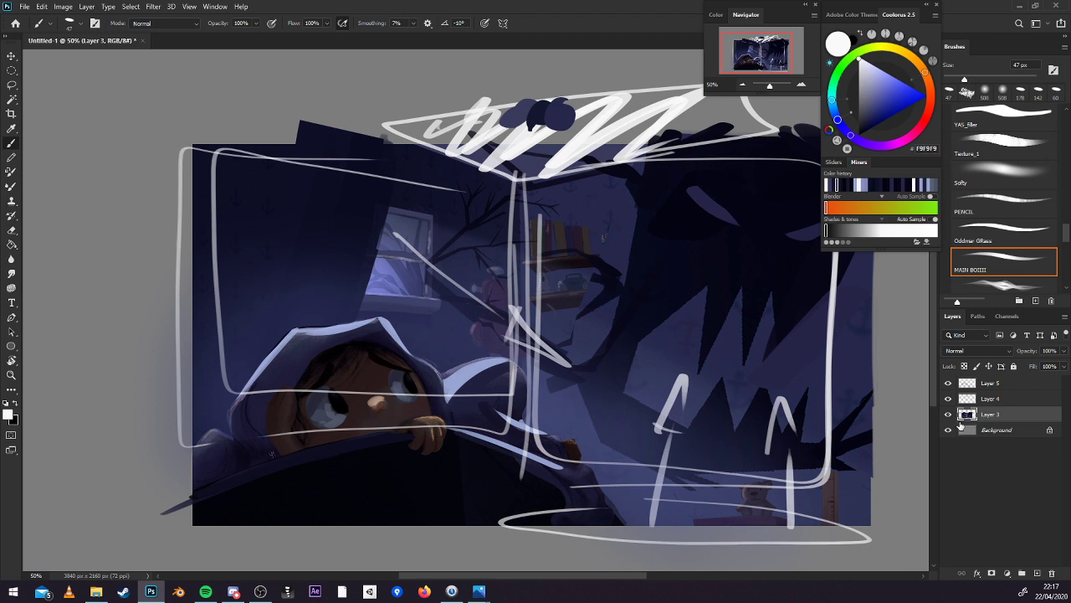
Undo all the white light-direction arrows, floor ellipse and plane outlines drawn over the bedroom scene.
{"action": "key", "text": "ctrl+z"}
{"action": "key", "text": "ctrl+z"}
{"action": "key", "text": "ctrl+z"}
{"action": "key", "text": "ctrl+z"}
{"action": "key", "text": "ctrl+z"}
{"action": "key", "text": "ctrl+z"}
{"action": "key", "text": "ctrl+z"}
{"action": "key", "text": "ctrl+z"}
{"action": "key", "text": "ctrl+z"}
{"action": "key", "text": "ctrl+z"}
{"action": "key", "text": "ctrl+z"}
{"action": "key", "text": "ctrl+z"}
{"action": "key", "text": "ctrl+z"}
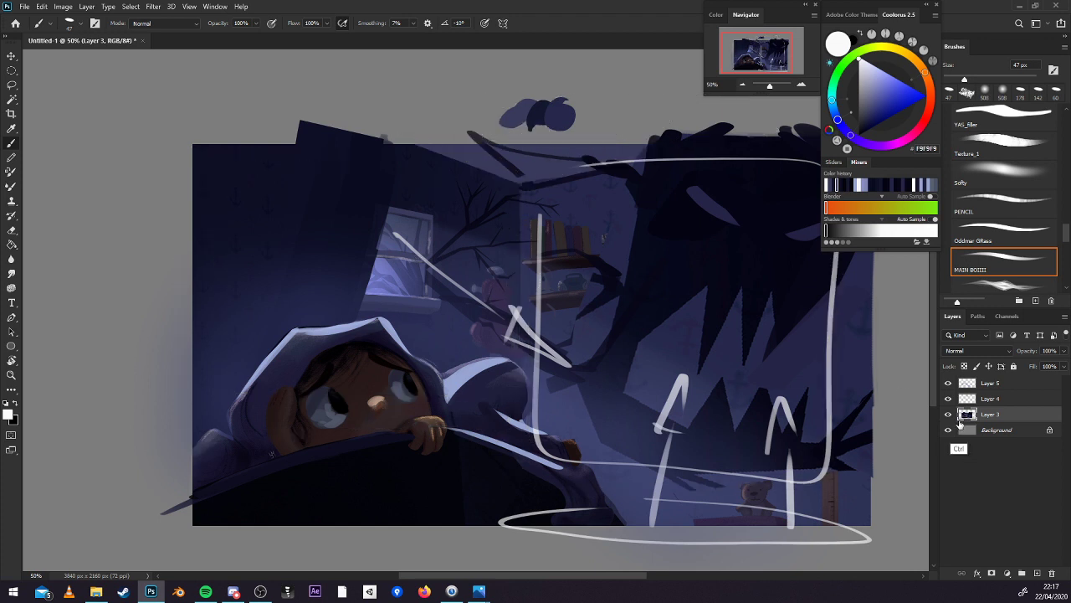
{"action": "key", "text": "ctrl+z"}
{"action": "key", "text": "ctrl+z"}
{"action": "key", "text": "ctrl+z"}
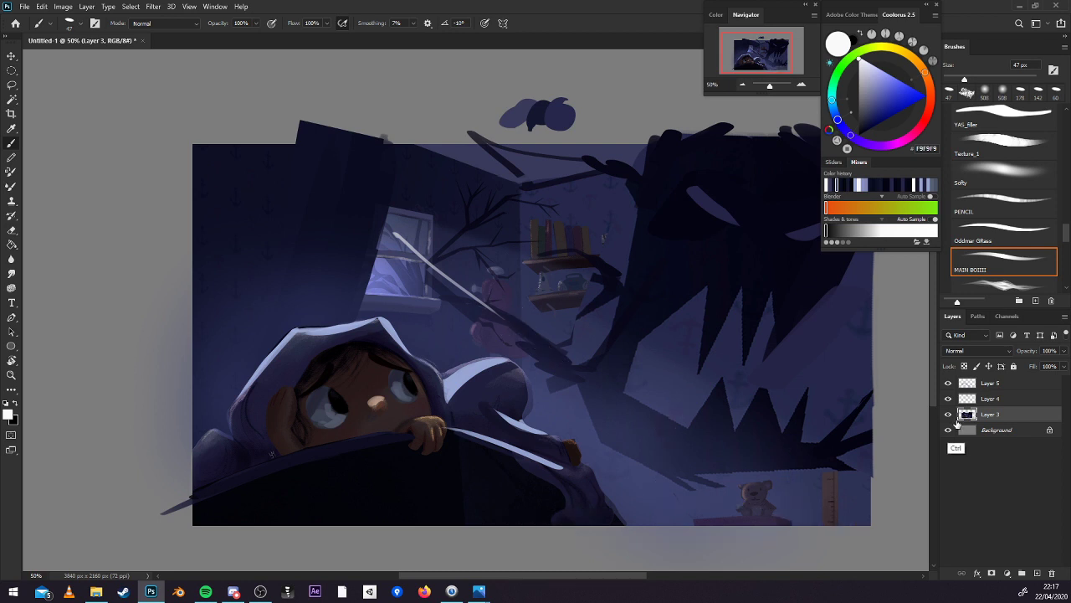
Circle the blanket fold behind the child, the hood's peak and the hood's shaded side in white F9F9F9.
{"action": "left_click", "coordinate": [742, 85]}
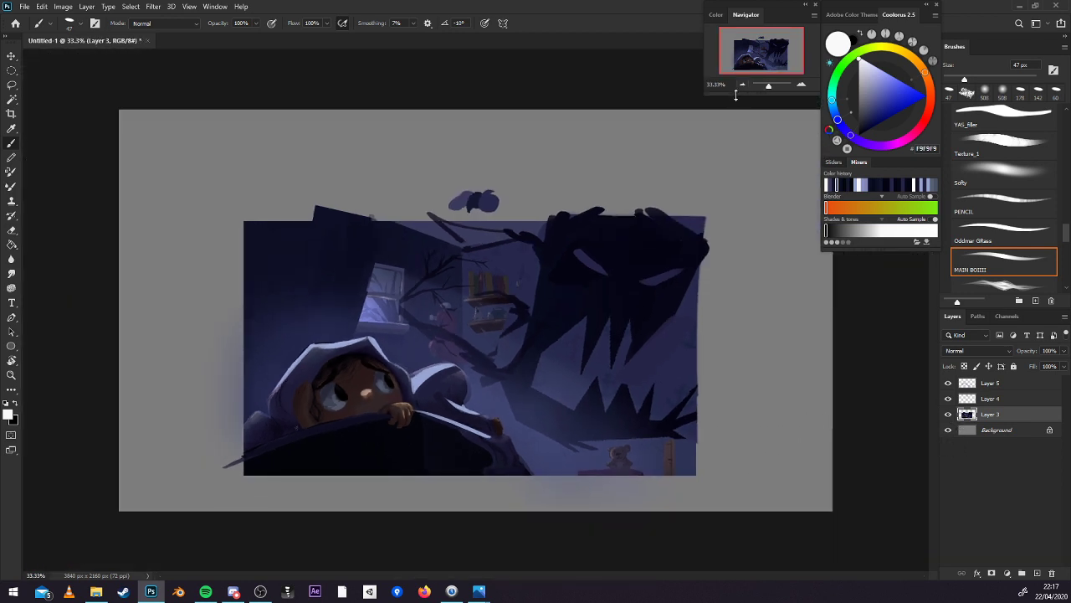
{"action": "left_click", "coordinate": [742, 86]}
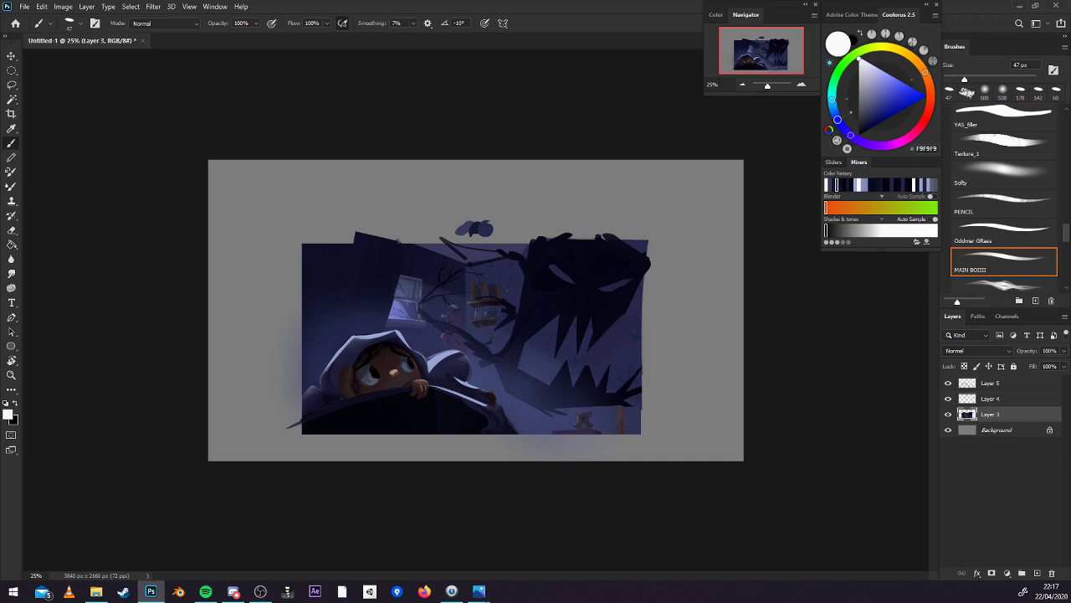
{"action": "left_click", "coordinate": [801, 84]}
{"action": "left_click", "coordinate": [800, 84]}
{"action": "left_click_drag", "start_coordinate": [660, 380], "coordinate": [660, 317]}
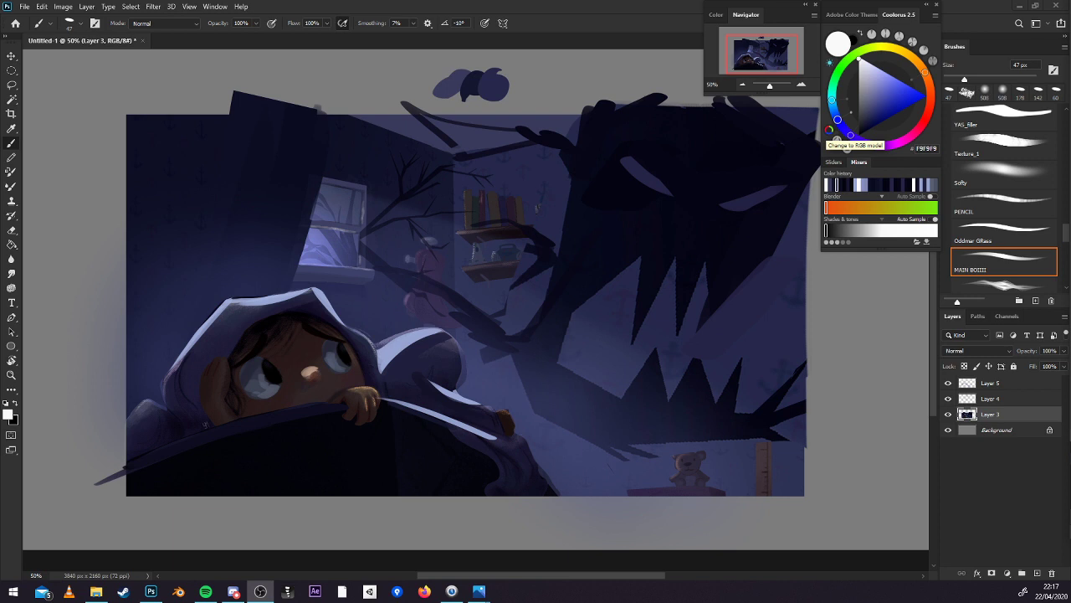
{"action": "left_click", "coordinate": [412, 356]}
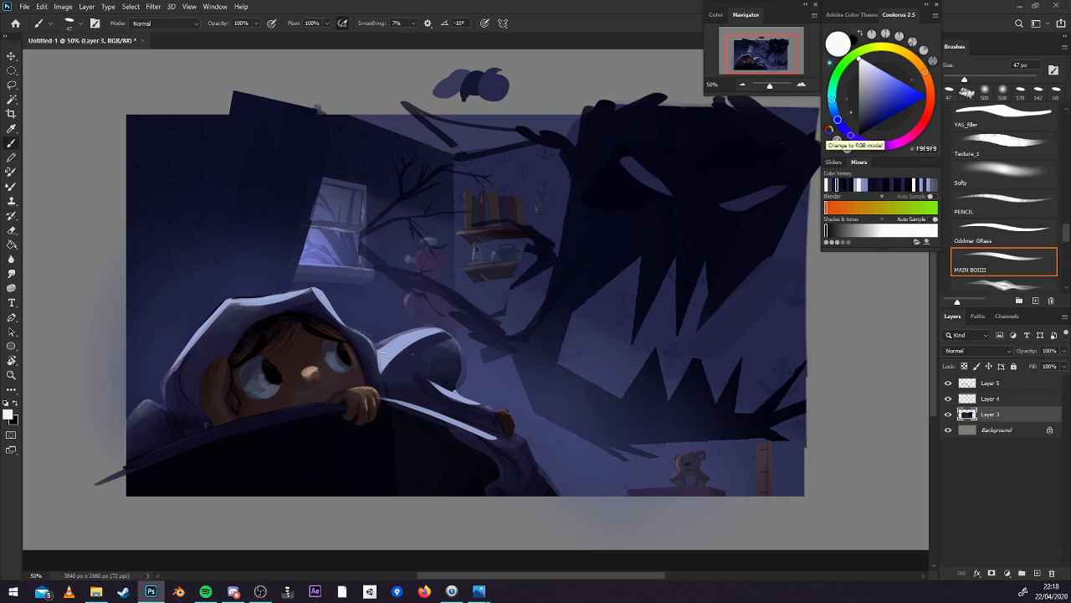
{"action": "left_click_drag", "start_coordinate": [414, 331], "coordinate": [393, 359]}
{"action": "left_click_drag", "start_coordinate": [312, 289], "coordinate": [284, 339]}
{"action": "left_click_drag", "start_coordinate": [226, 320], "coordinate": [201, 393]}
{"action": "left_click_drag", "start_coordinate": [239, 343], "coordinate": [251, 387]}
{"action": "mouse_move", "coordinate": [406, 347]}
{"action": "left_mouse_down"}
{"action": "mouse_move", "coordinate": [385, 368]}
{"action": "mouse_move", "coordinate": [402, 354]}
{"action": "left_mouse_up"}
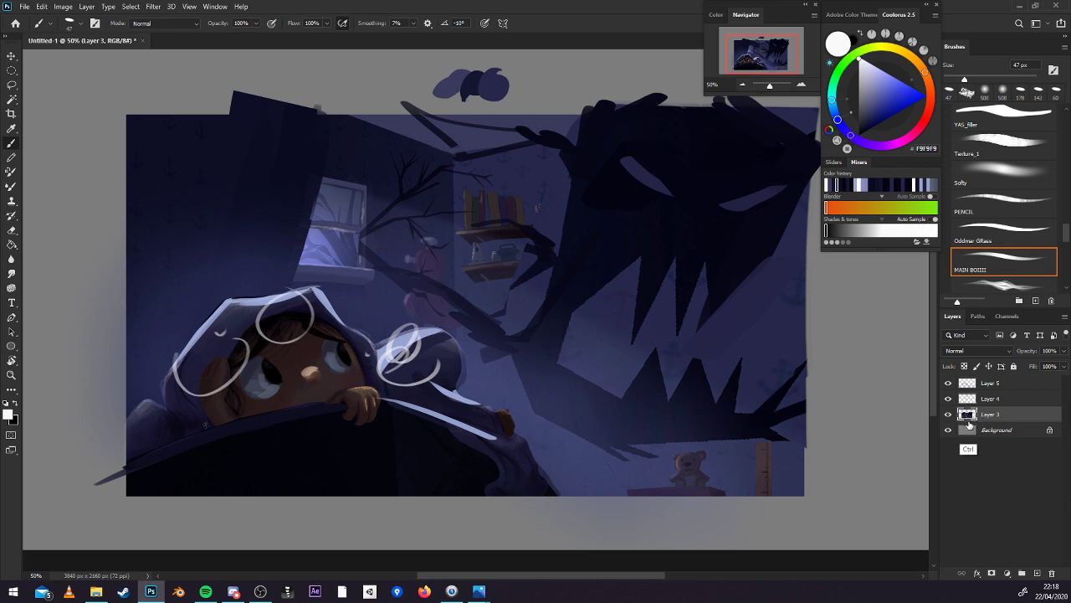
Undo the white circles drawn on the hood and blanket.
{"action": "key", "text": "ctrl+z"}
{"action": "key", "text": "ctrl+z"}
{"action": "key", "text": "ctrl+z"}
{"action": "key", "text": "ctrl+z"}
{"action": "key", "text": "ctrl+z"}
{"action": "key", "text": "ctrl+z"}
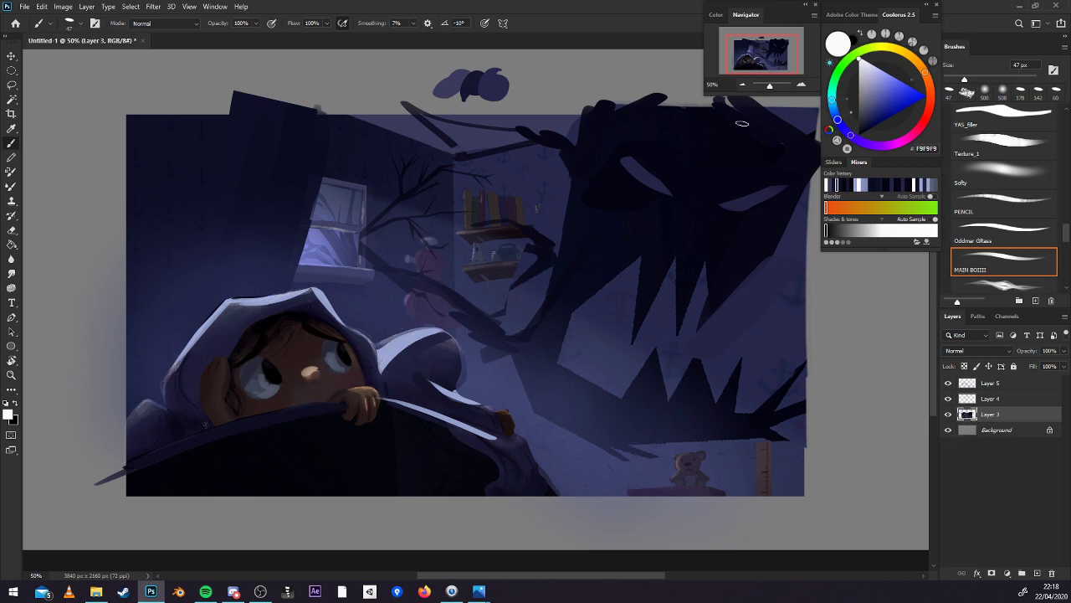
Try to enlarge Layer 3 alone to 132.97% and recentre it on the canvas, and undo the transform.
{"action": "key", "text": "ctrl+minus"}
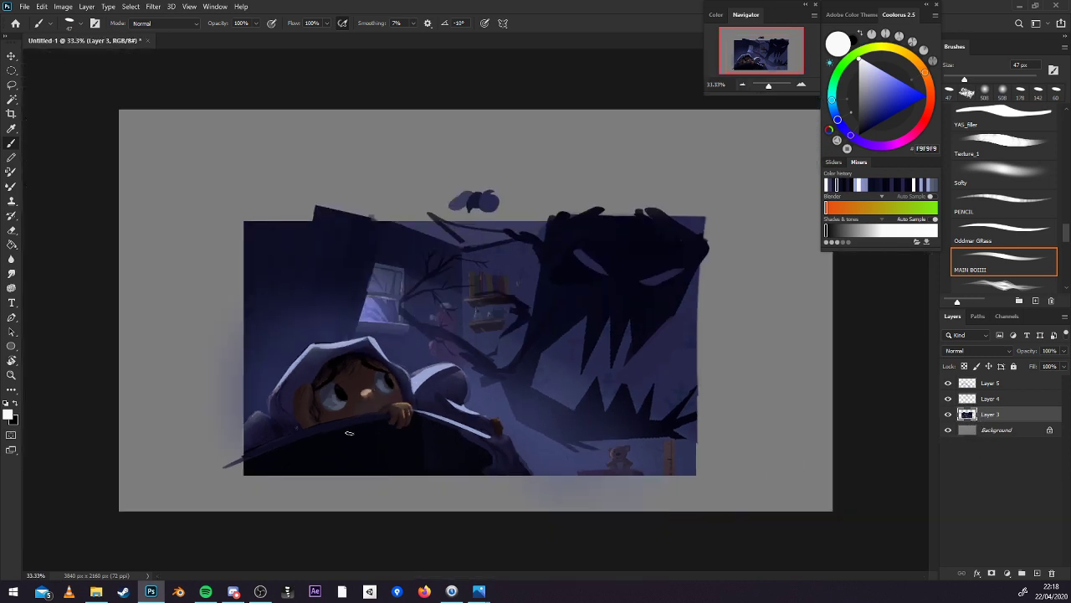
{"action": "left_click", "coordinate": [14, 57]}
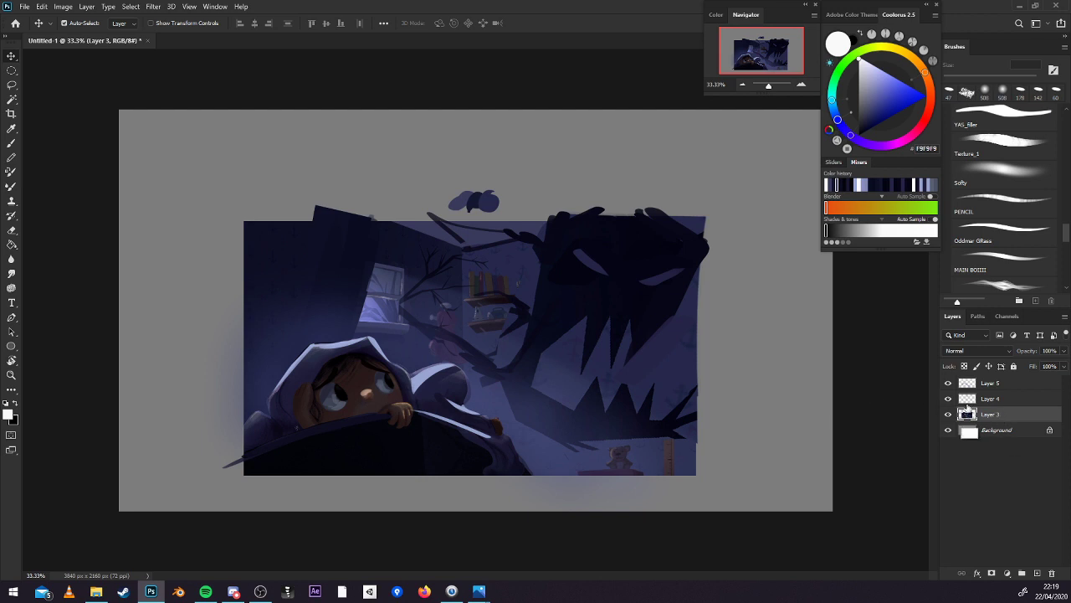
{"action": "key", "text": "ctrl+t"}
{"action": "left_click_drag", "start_coordinate": [769, 200], "coordinate": [799, 189]}
{"action": "key", "text": "ctrl+minus"}
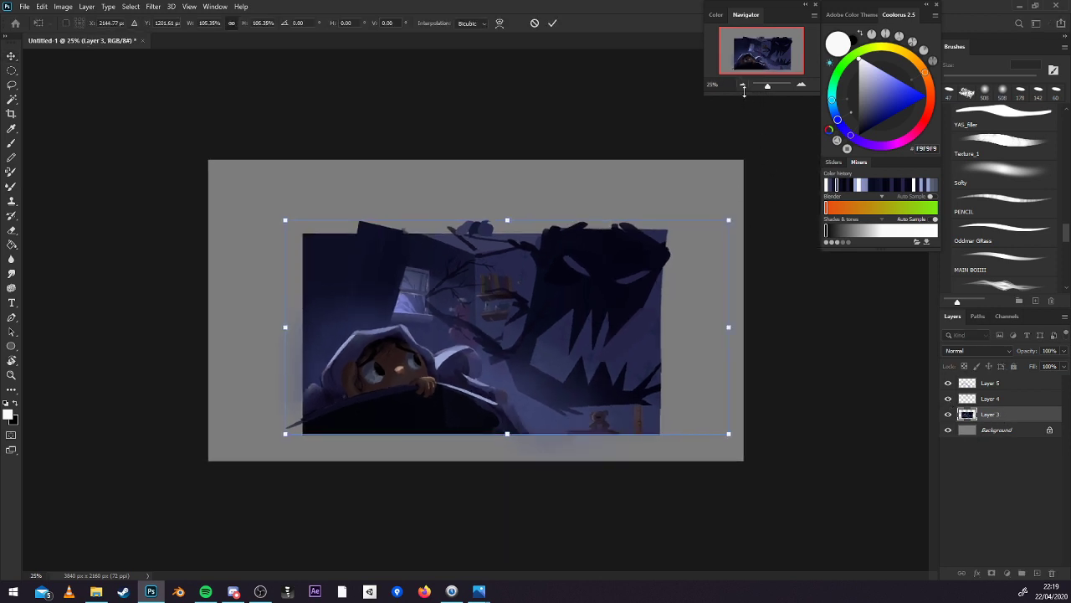
{"action": "key", "text": "ctrl+minus"}
{"action": "left_click_drag", "start_coordinate": [643, 249], "coordinate": [715, 201]}
{"action": "left_click_drag", "start_coordinate": [672, 273], "coordinate": [639, 287]}
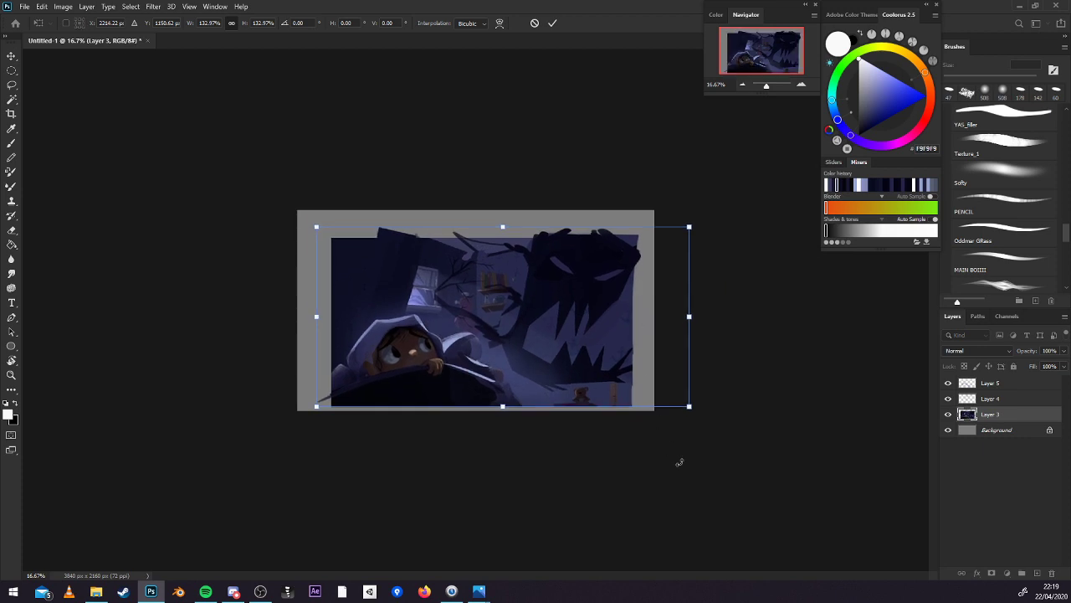
{"action": "key", "text": "Return"}
{"action": "key", "text": "Return"}
{"action": "key", "text": "ctrl+z"}
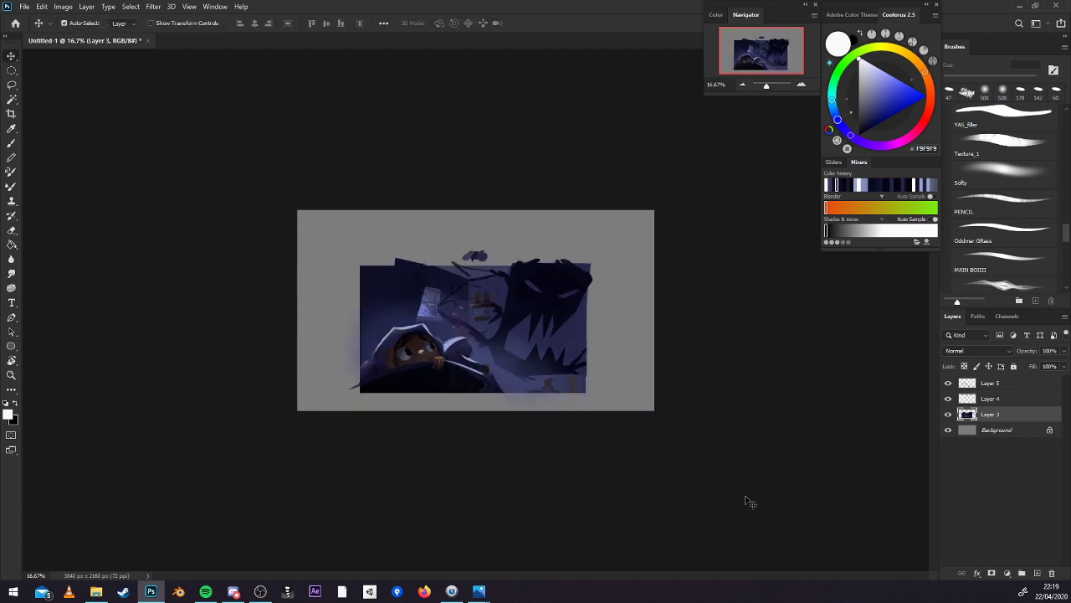
Merge Layer 3, Layer 4 and Layer 5 into a single layer.
{"action": "left_click", "coordinate": [999, 403], "text": "ctrl"}
{"action": "left_click", "coordinate": [1000, 386], "text": "ctrl"}
{"action": "key", "text": "ctrl+e"}
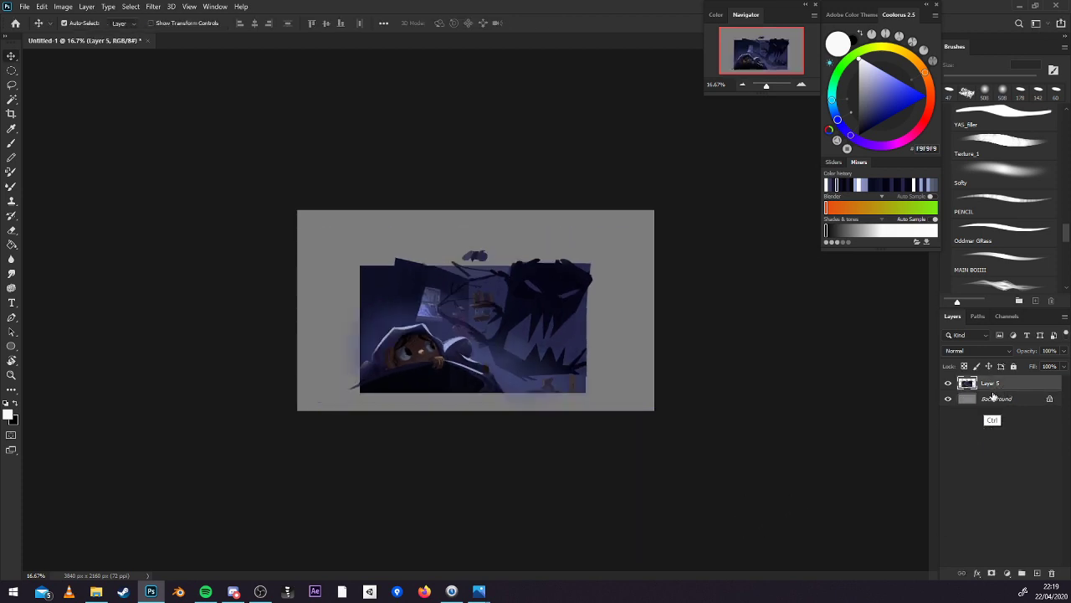
Scale up the merged illustration layer proportionally and centre it so the scene fills most of the grey canvas.
{"action": "key", "text": "ctrl+t"}
{"action": "left_click_drag", "start_coordinate": [629, 250], "coordinate": [729, 197]}
{"action": "left_click_drag", "start_coordinate": [649, 231], "coordinate": [606, 245]}
{"action": "key", "text": "Return"}
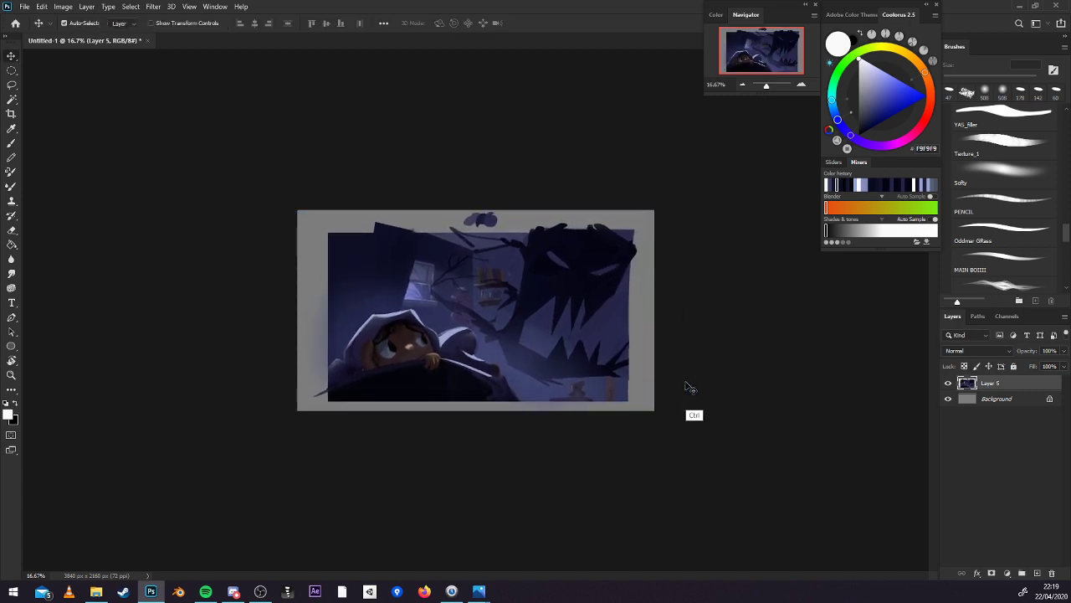
Start saving the document as a PNG in the ART folder's 3 YOUTUBE - STREAM subfolder.
{"action": "key", "text": "ctrl+s"}
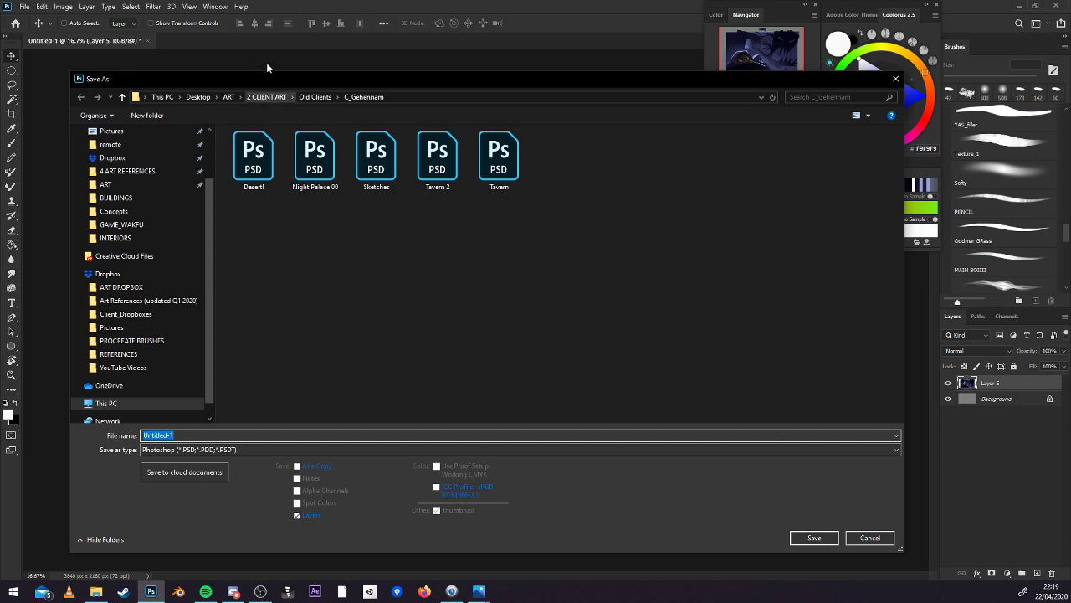
{"action": "left_click", "coordinate": [230, 97]}
{"action": "double_click", "coordinate": [370, 155]}
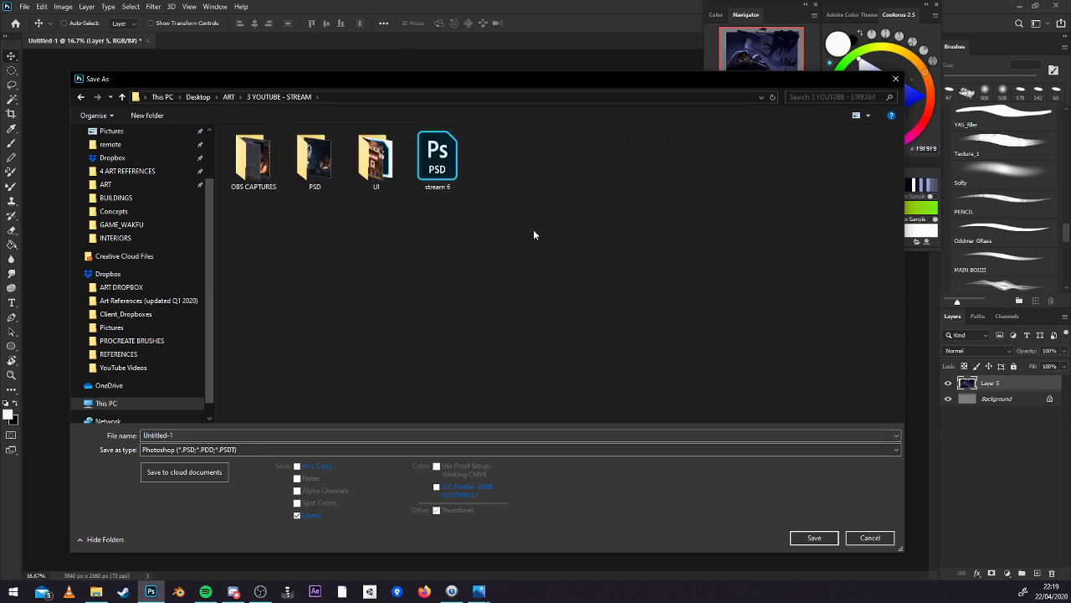
{"action": "left_click", "coordinate": [482, 449]}
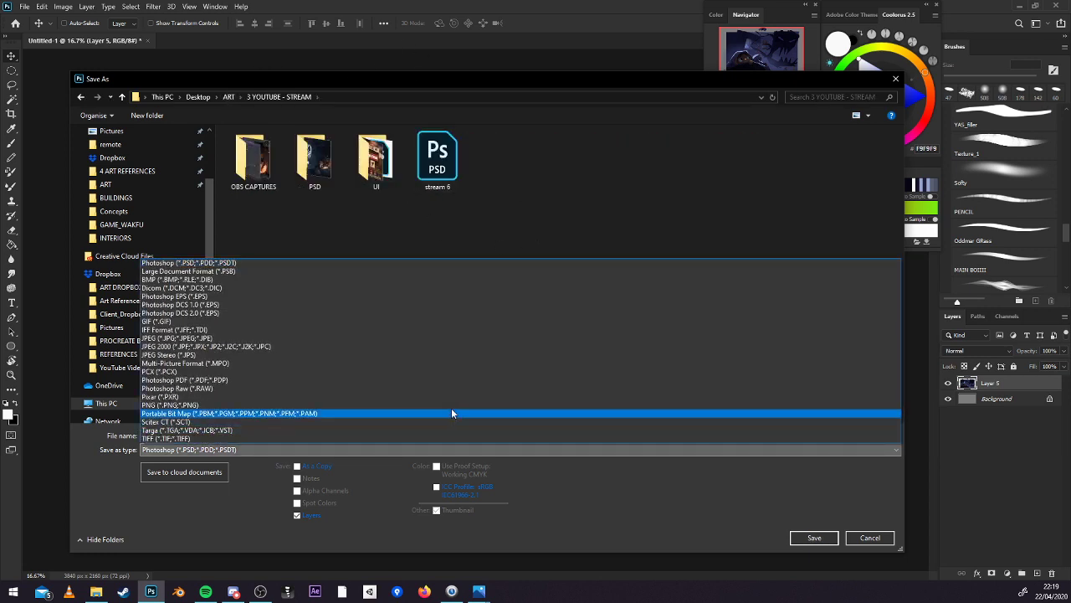
{"action": "left_click", "coordinate": [452, 413]}
Name the PNG "yas my little weirdo" and save it with the offered PNG options.
{"action": "left_click", "coordinate": [509, 436]}
{"action": "type", "text": "yas"}
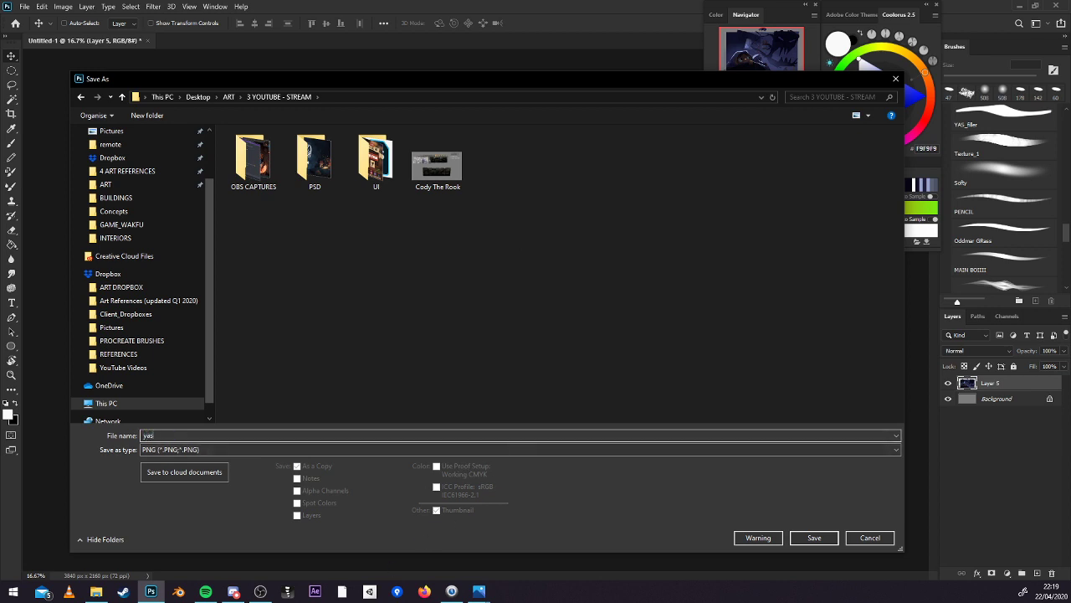
{"action": "type", "text": " yas yas"}
{"action": "key", "text": "BackSpace"}
{"action": "key", "text": "BackSpace"}
{"action": "key", "text": "BackSpace"}
{"action": "key", "text": "BackSpace"}
{"action": "key", "text": "BackSpace"}
{"action": "key", "text": "BackSpace"}
{"action": "key", "text": "BackSpace"}
{"action": "type", "text": "my little wierdo"}
{"action": "key", "text": "BackSpace"}
{"action": "key", "text": "BackSpace"}
{"action": "key", "text": "BackSpace"}
{"action": "key", "text": "BackSpace"}
{"action": "type", "text": "eirdo"}
{"action": "left_click", "coordinate": [821, 538]}
{"action": "left_click", "coordinate": [554, 154]}
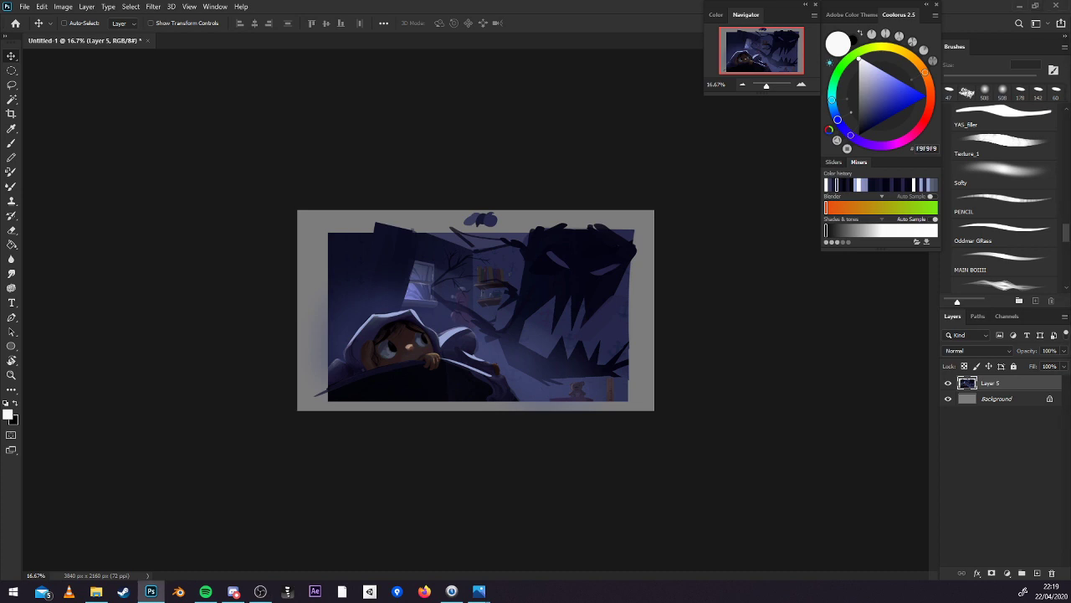
Switch to Discord and pick a file from the ART folder's 3 YOUTUBE - STREAM subfolder to upload.
{"action": "key", "text": "alt+Tab"}
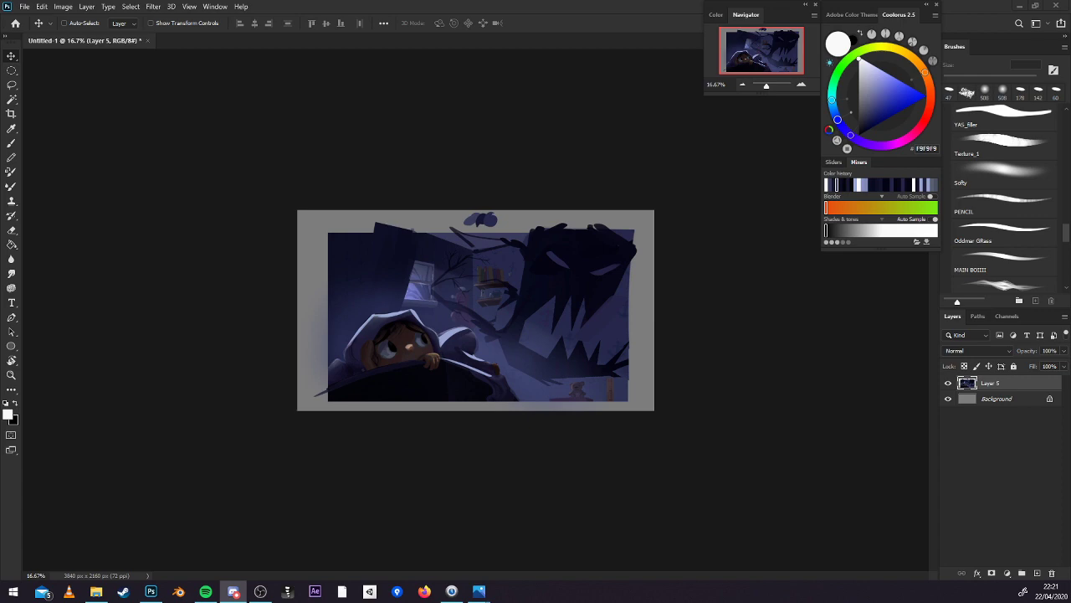
{"action": "key", "text": "ctrl+o"}
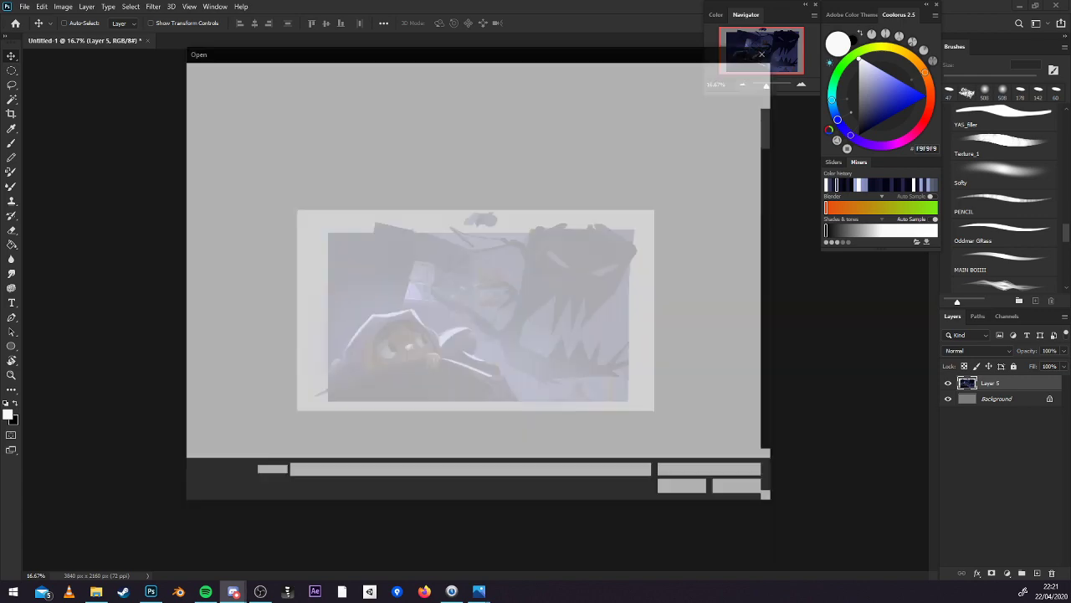
{"action": "scroll", "coordinate": [610, 333], "scroll_direction": "down", "scroll_amount": 3}
{"action": "scroll", "coordinate": [608, 331], "scroll_direction": "down", "scroll_amount": 10}
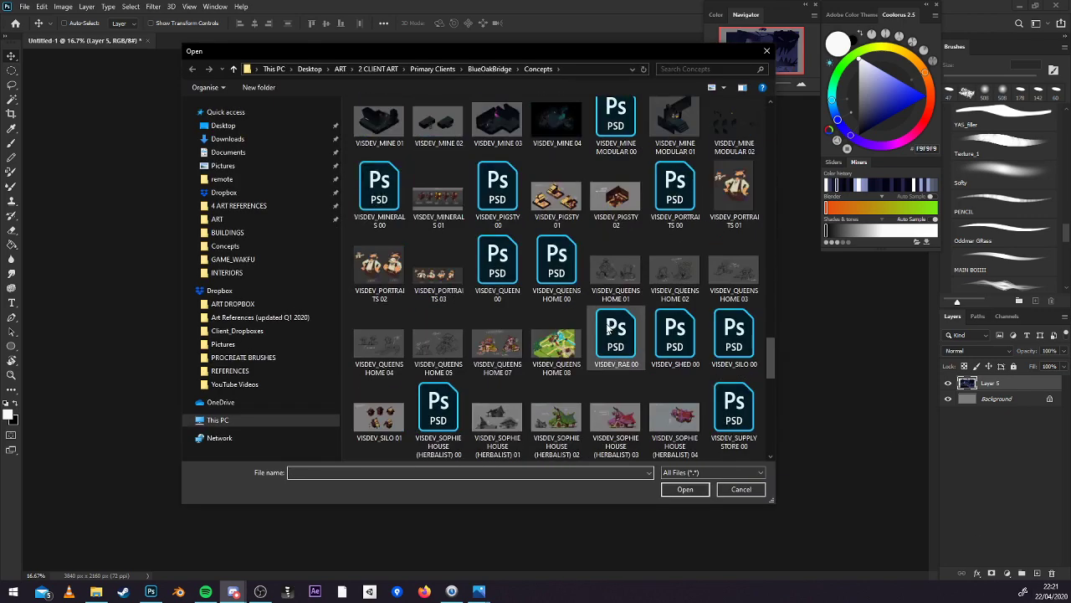
{"action": "scroll", "coordinate": [606, 323], "scroll_direction": "up", "scroll_amount": 12}
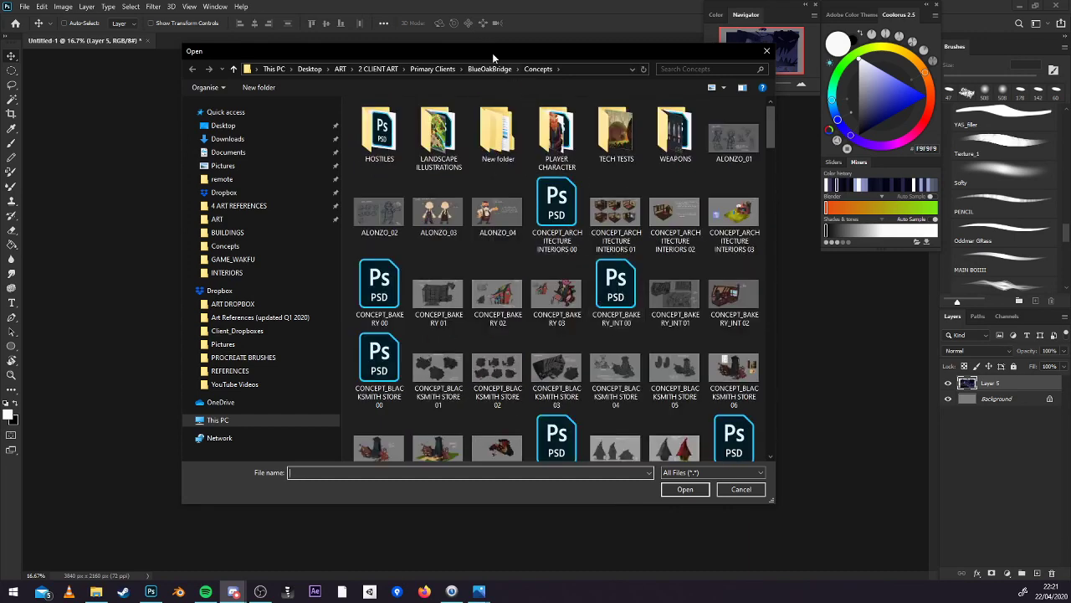
{"action": "left_click", "coordinate": [430, 70]}
{"action": "left_click", "coordinate": [378, 69]}
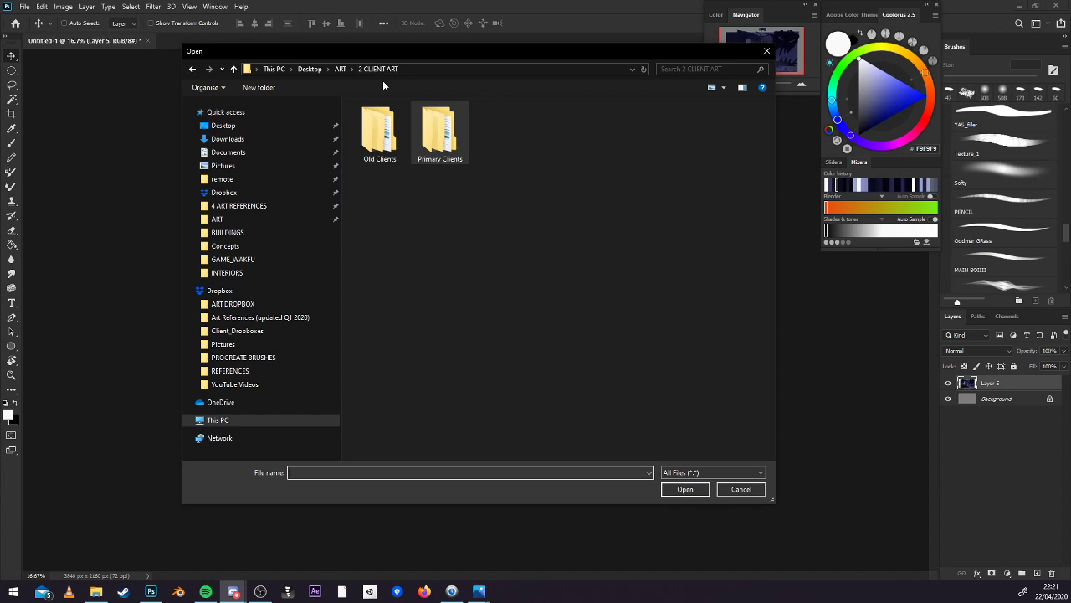
{"action": "left_click", "coordinate": [340, 69]}
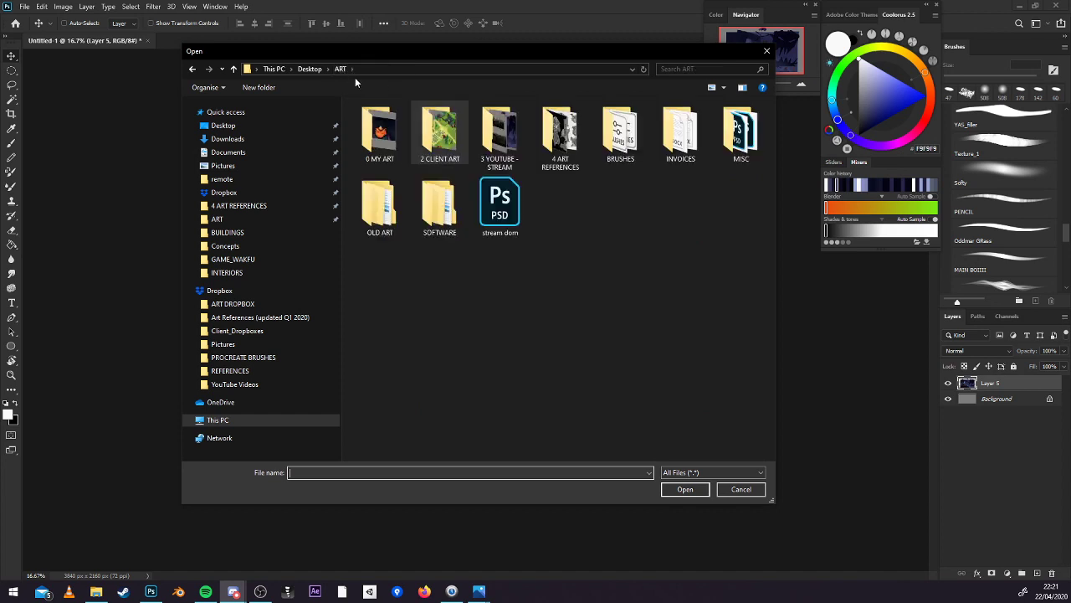
{"action": "double_click", "coordinate": [500, 136]}
{"action": "left_click", "coordinate": [680, 134]}
{"action": "left_click", "coordinate": [697, 494]}
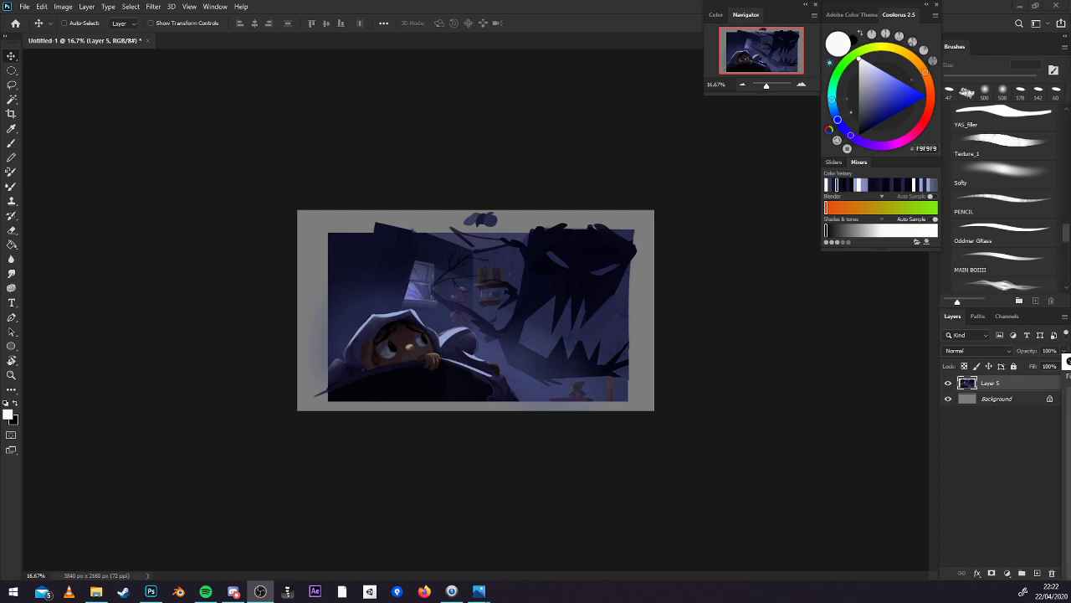
Close the Untitled-1 document without saving its changes and quit the program.
{"action": "mouse_move", "coordinate": [1067, 362]}
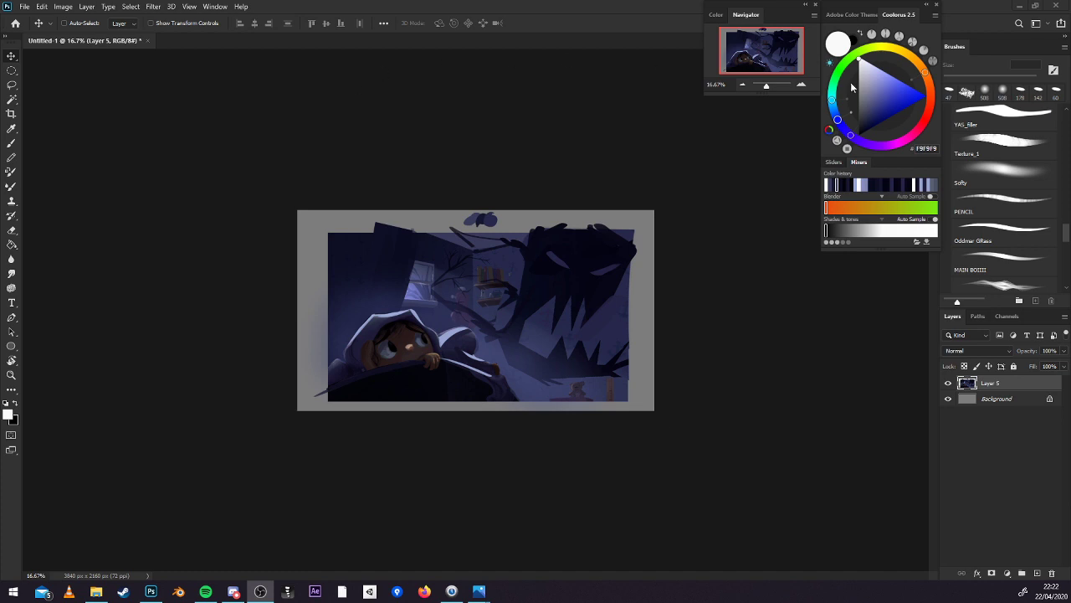
{"action": "left_click", "coordinate": [801, 85]}
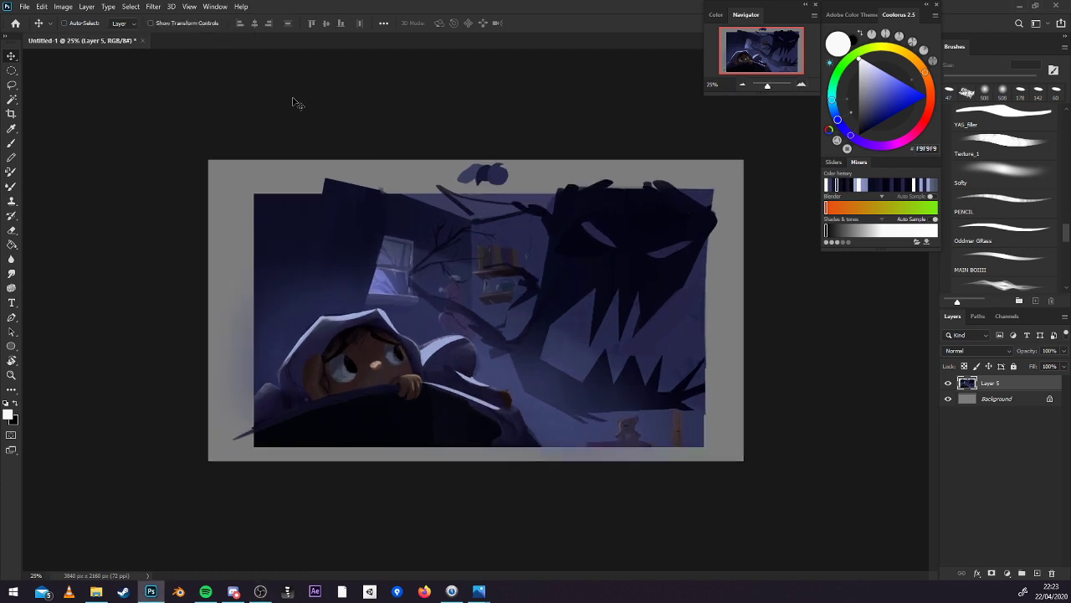
{"action": "left_click", "coordinate": [143, 40]}
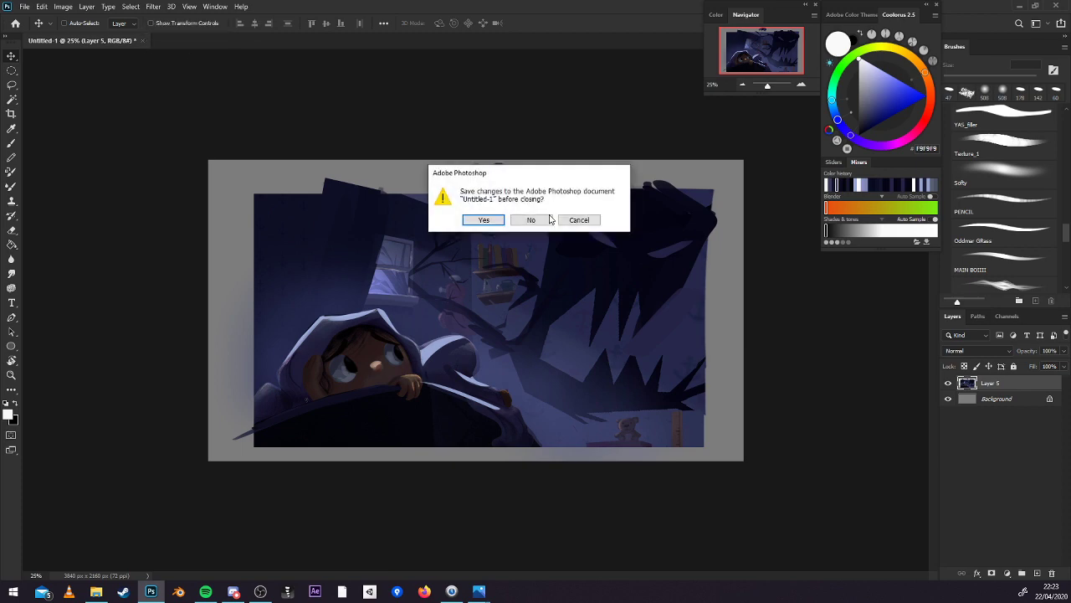
{"action": "left_click", "coordinate": [530, 218]}
{"action": "left_click", "coordinate": [1058, 6]}
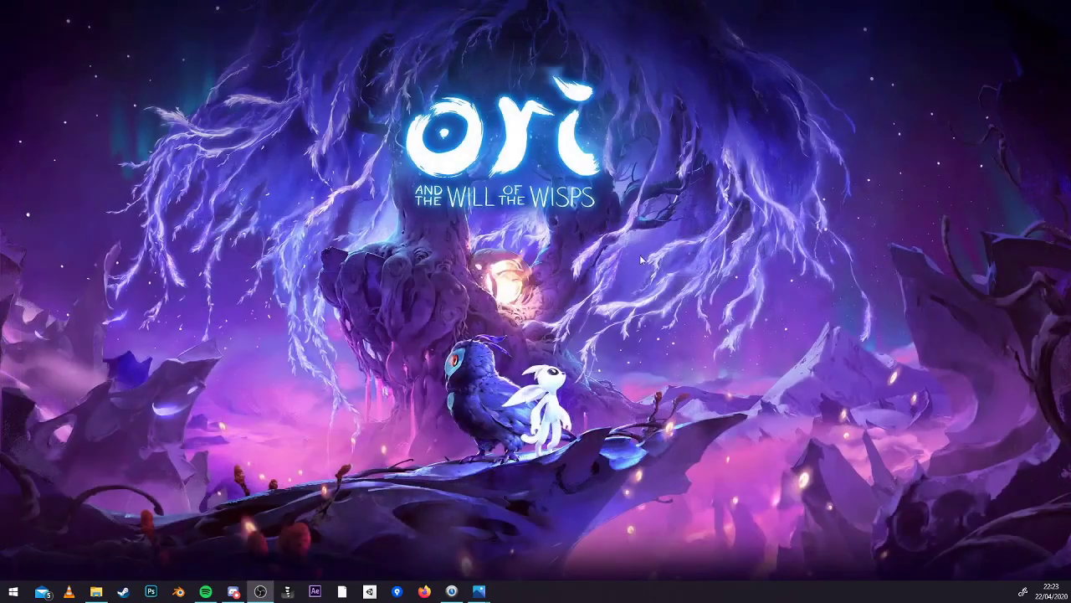